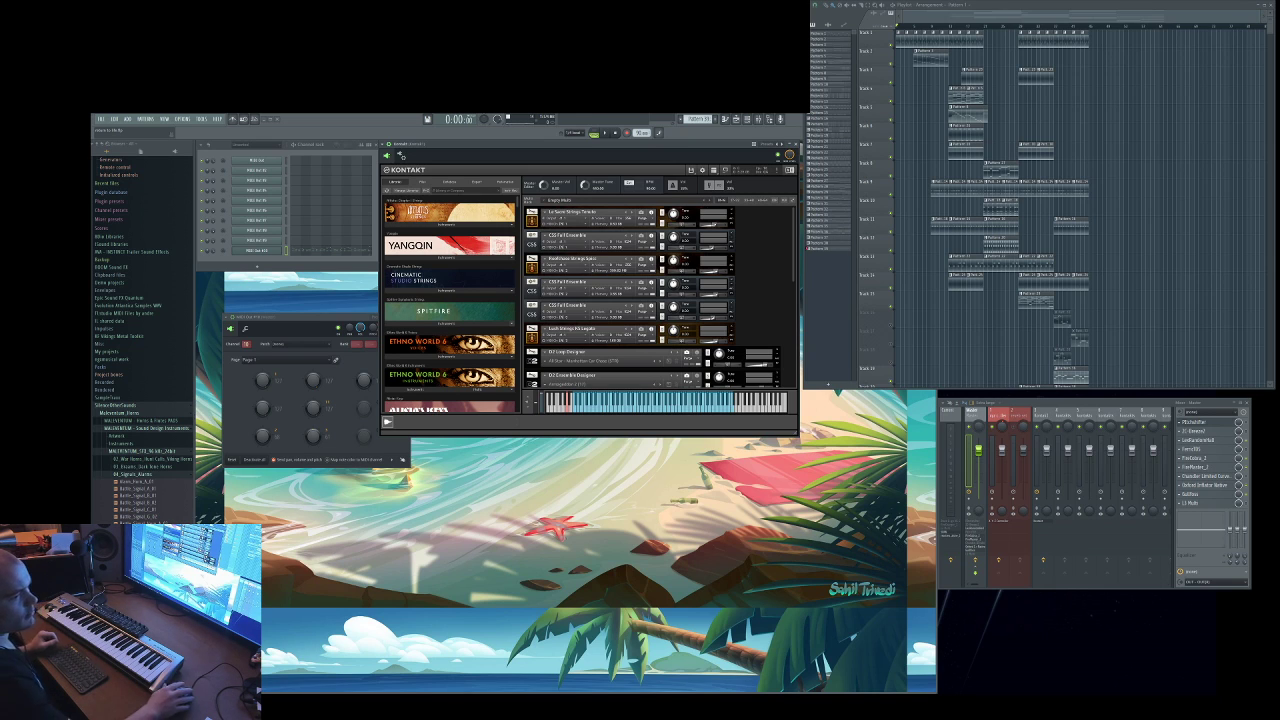
Look through the instruments loaded in the Kontakt rack and open the settings of the last MIDI Out channel
click(262, 219)
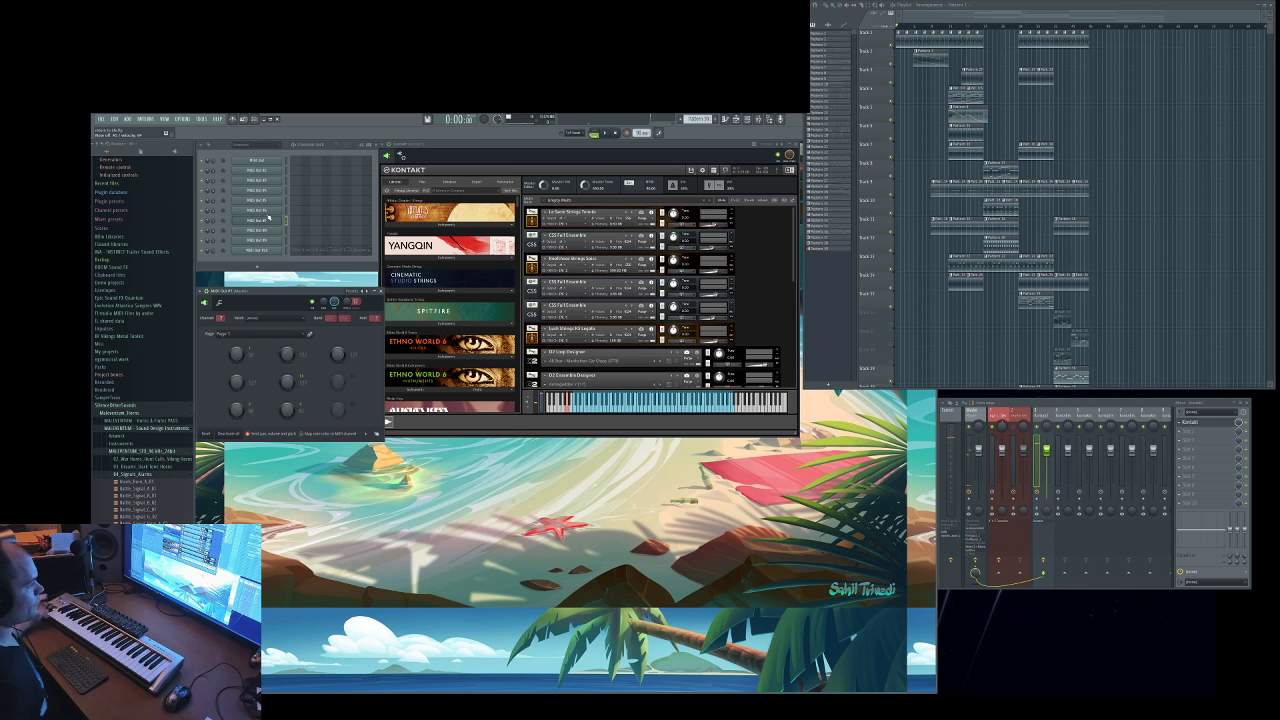
click(978, 411)
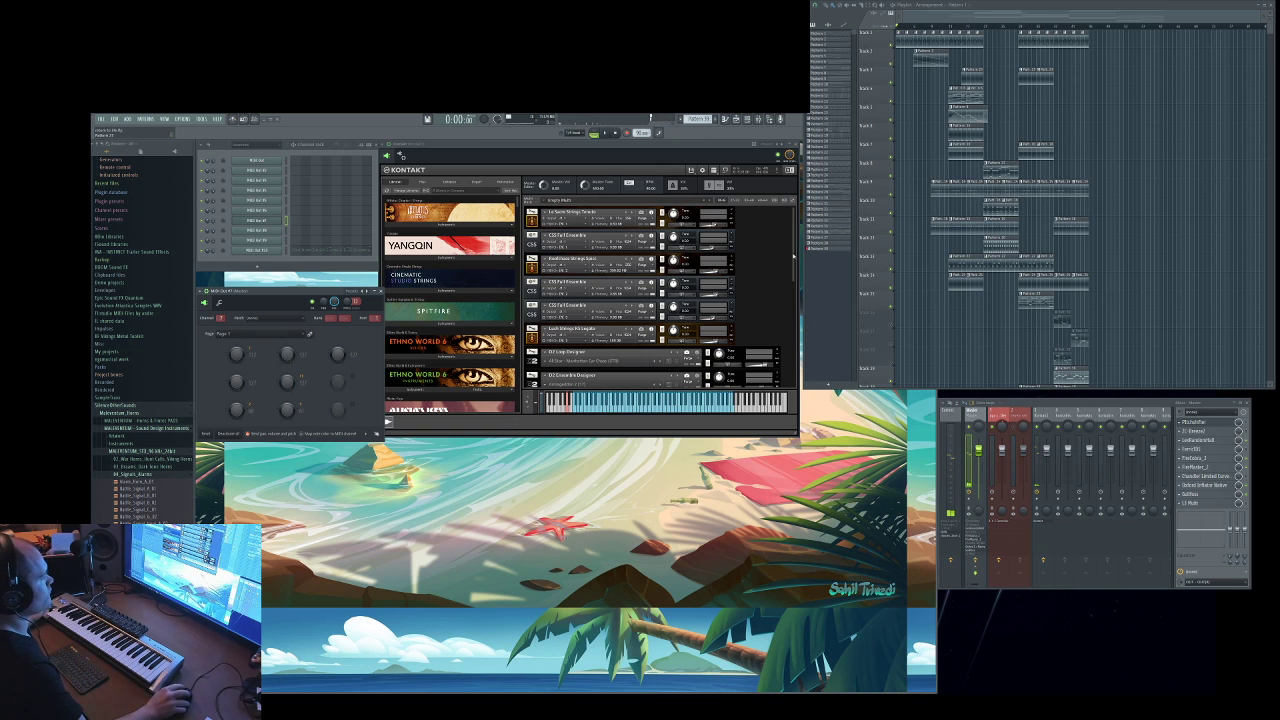
scroll(795, 255, down, 5)
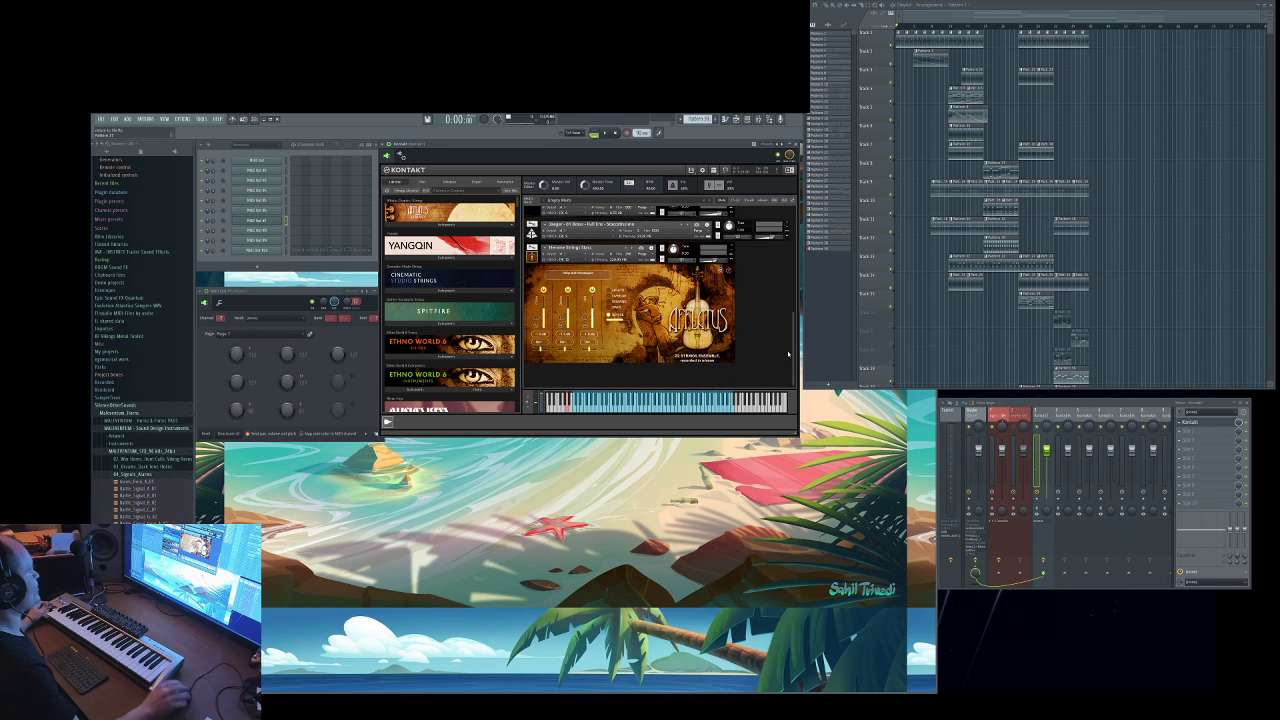
click(257, 254)
click(257, 254)
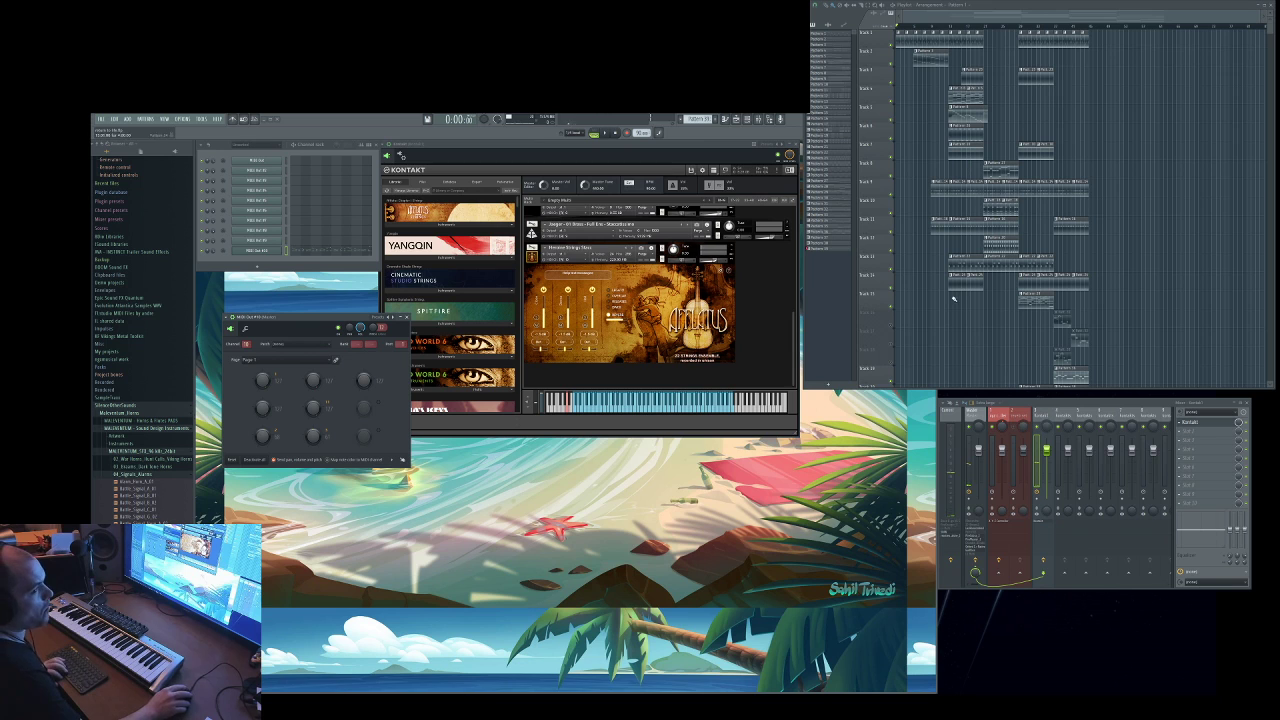
Play the song from the start and examine the arrangement's pattern clips across all playlist tracks
key(space)
scroll(944, 77, up, 1)
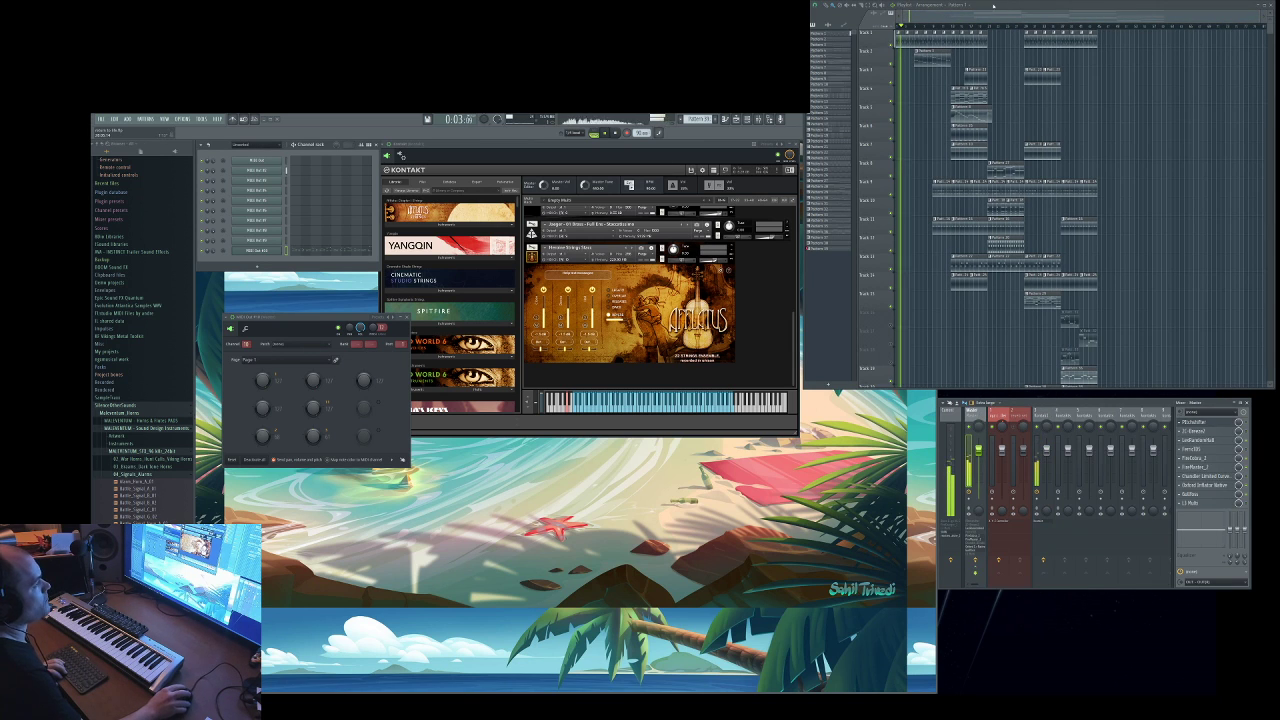
scroll(1012, 200, up, 2)
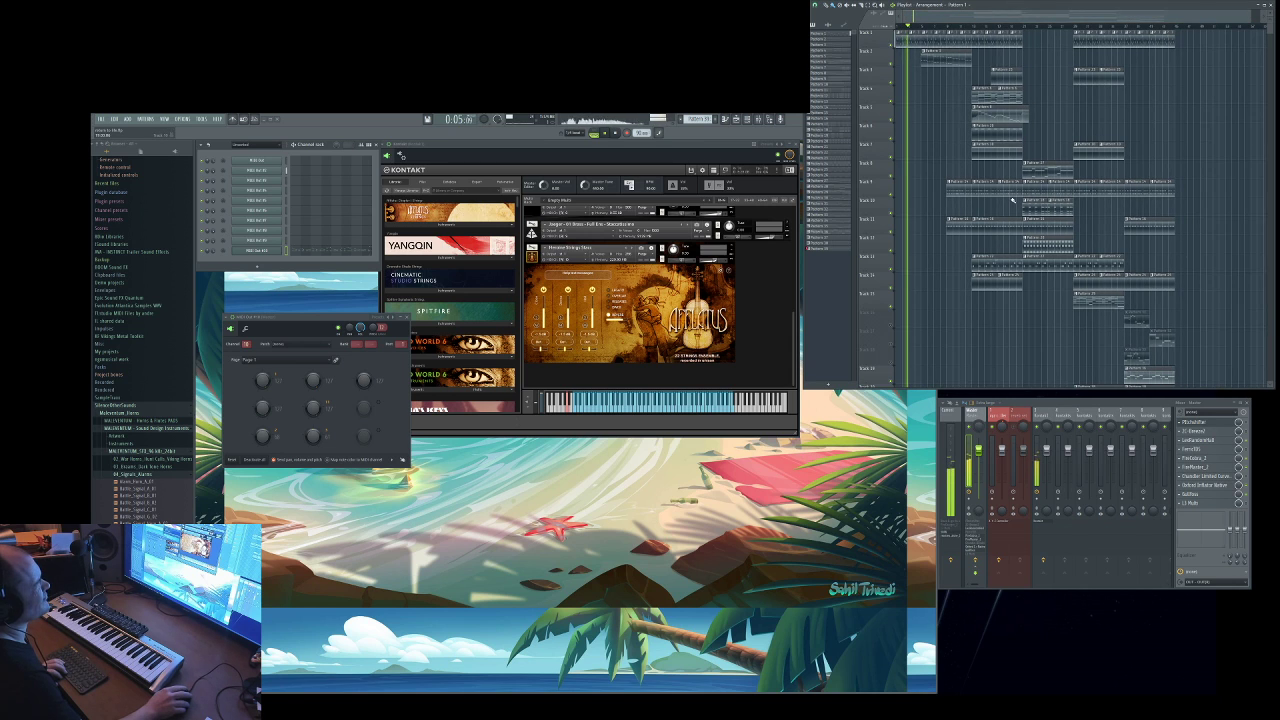
scroll(1012, 200, down, 2)
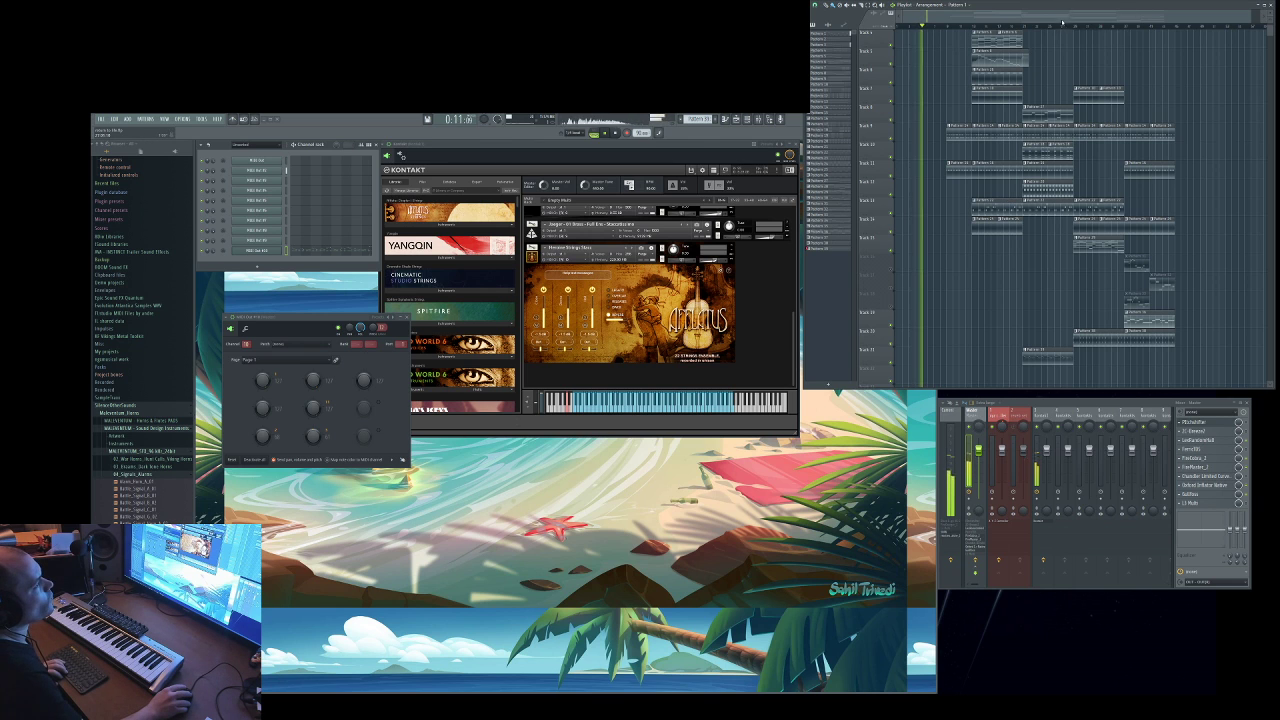
scroll(1062, 22, down, 2)
scroll(970, 52, up, 2)
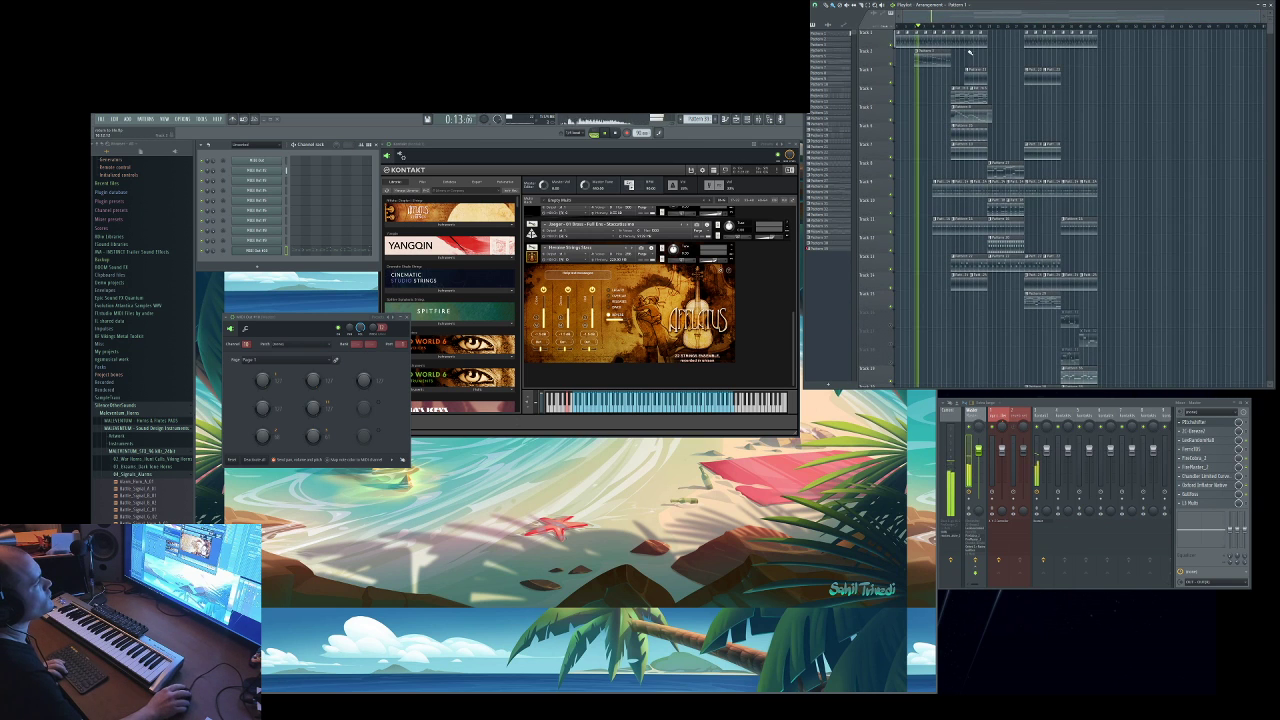
scroll(971, 70, up, 3)
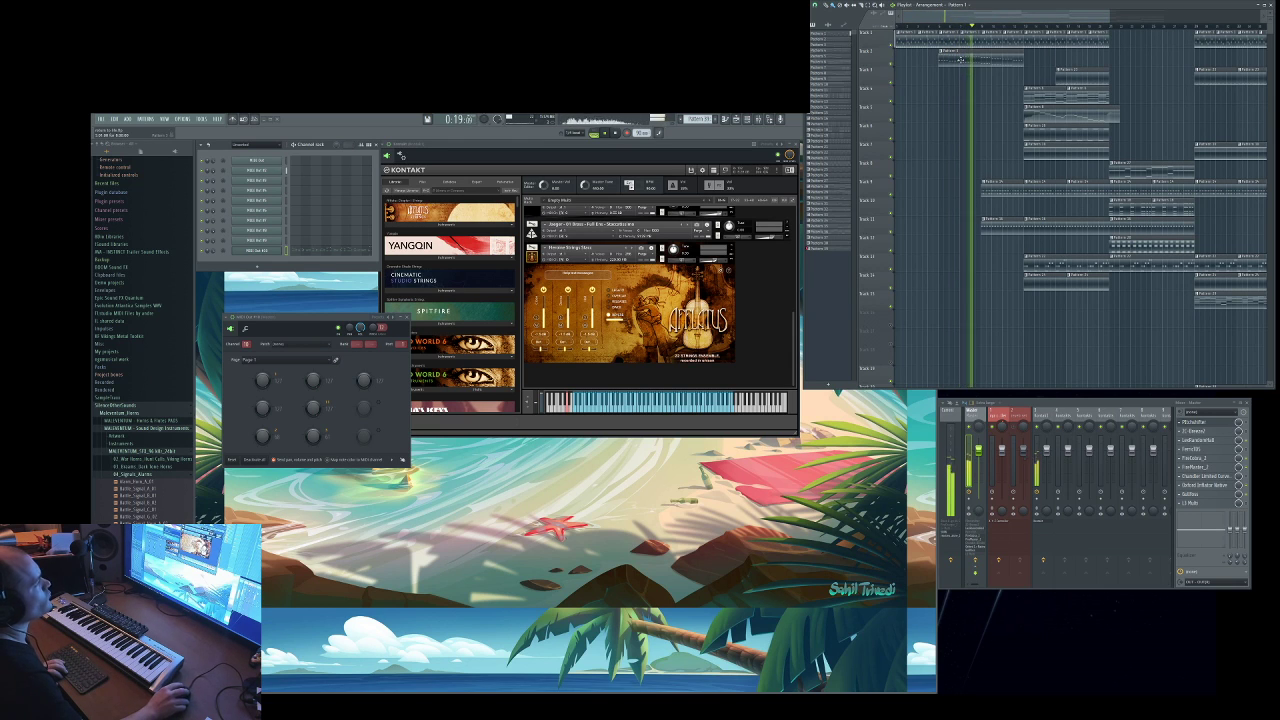
scroll(960, 60, down, 2)
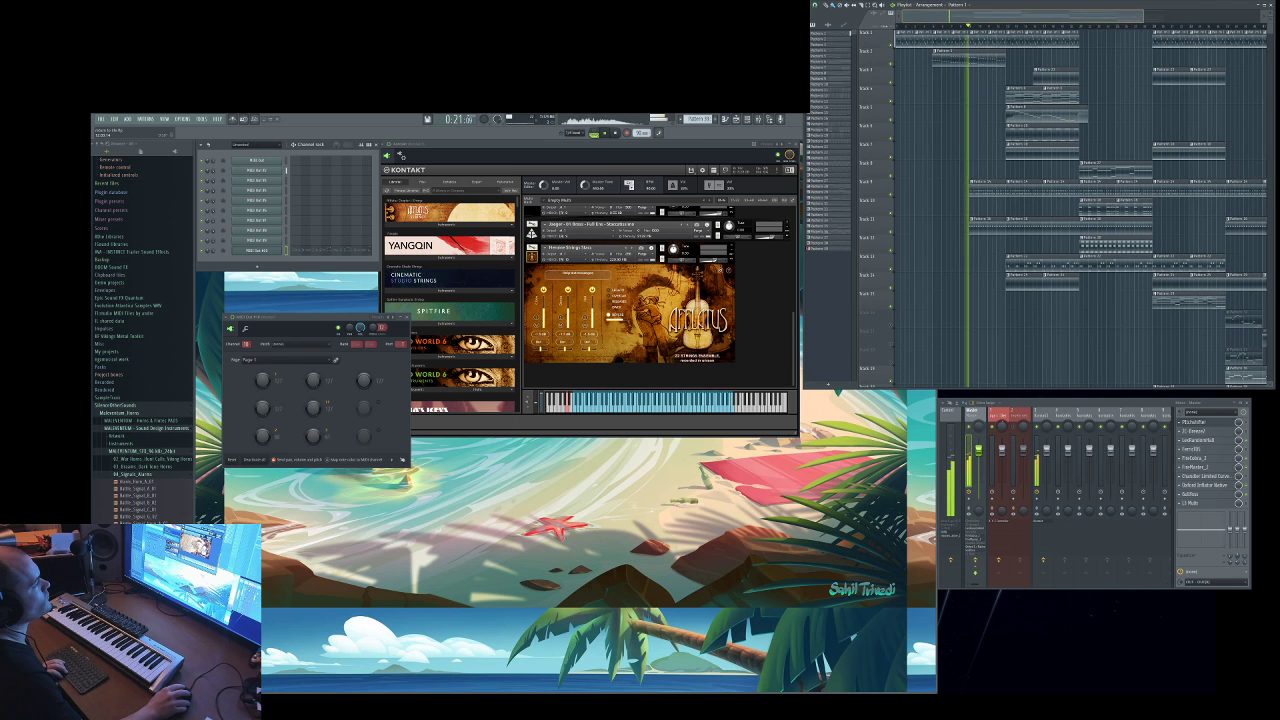
scroll(960, 60, down, 2)
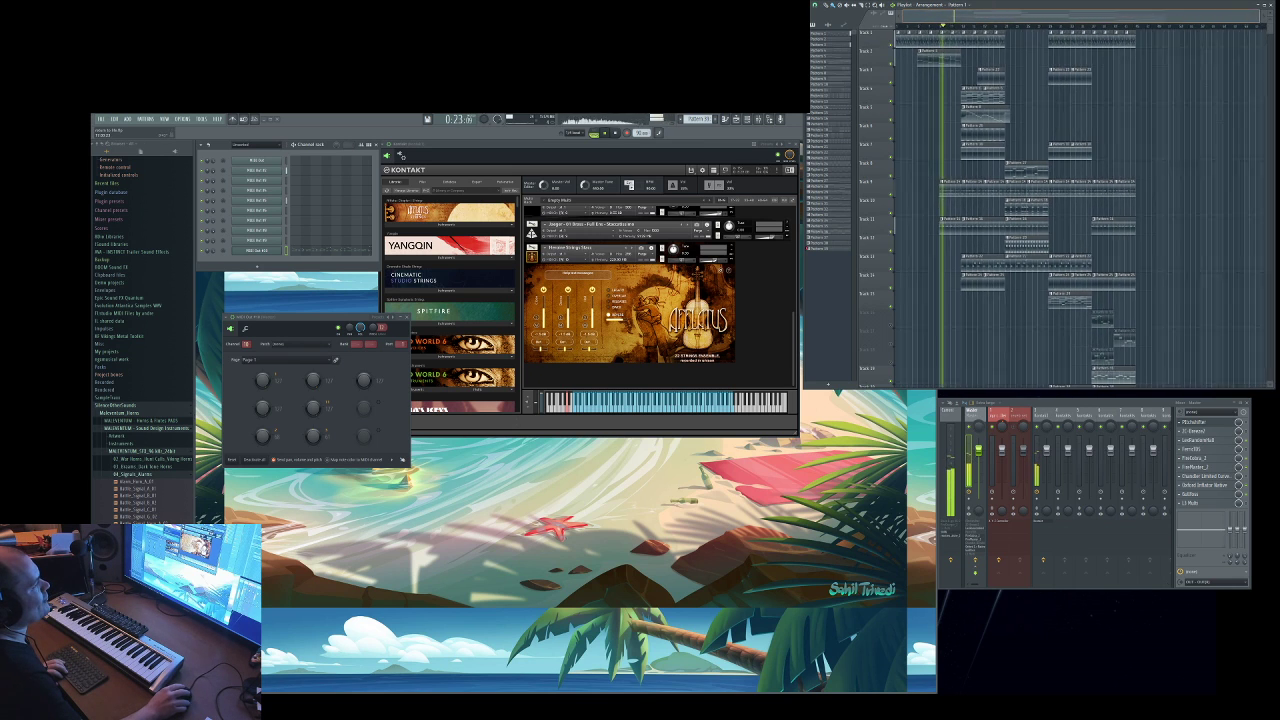
scroll(1122, 367, down, 5)
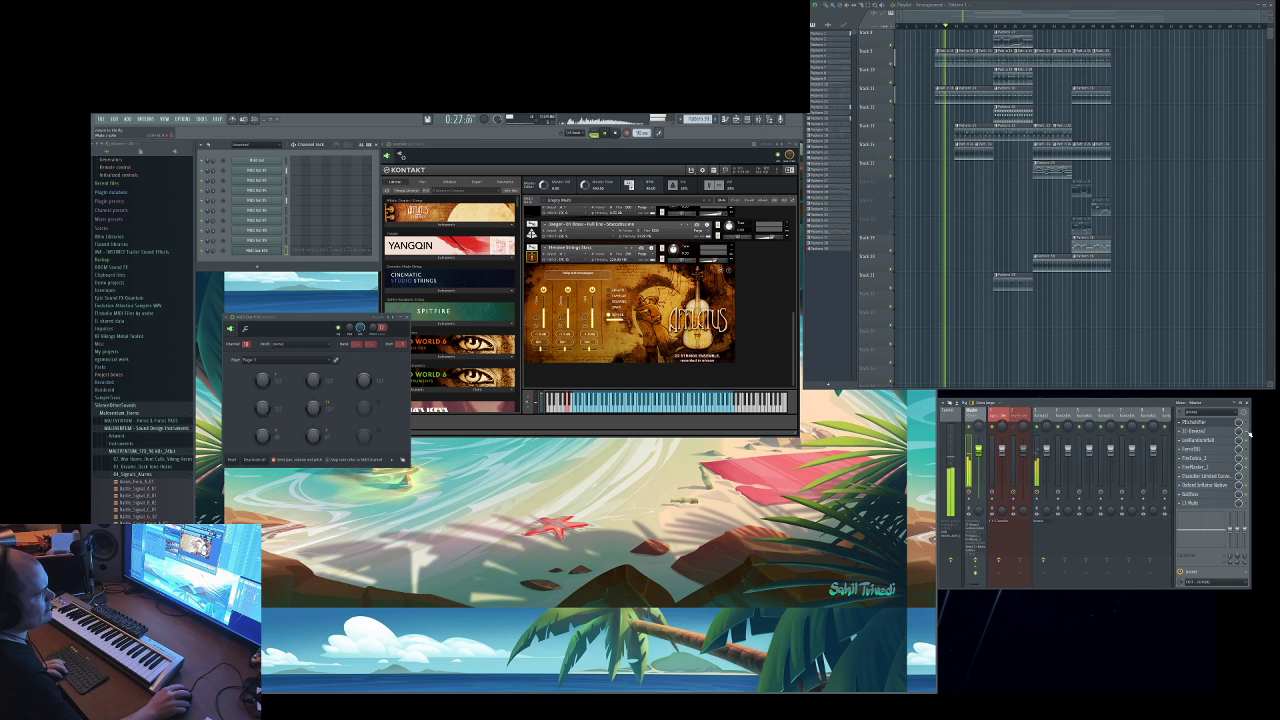
scroll(1044, 230, up, 3)
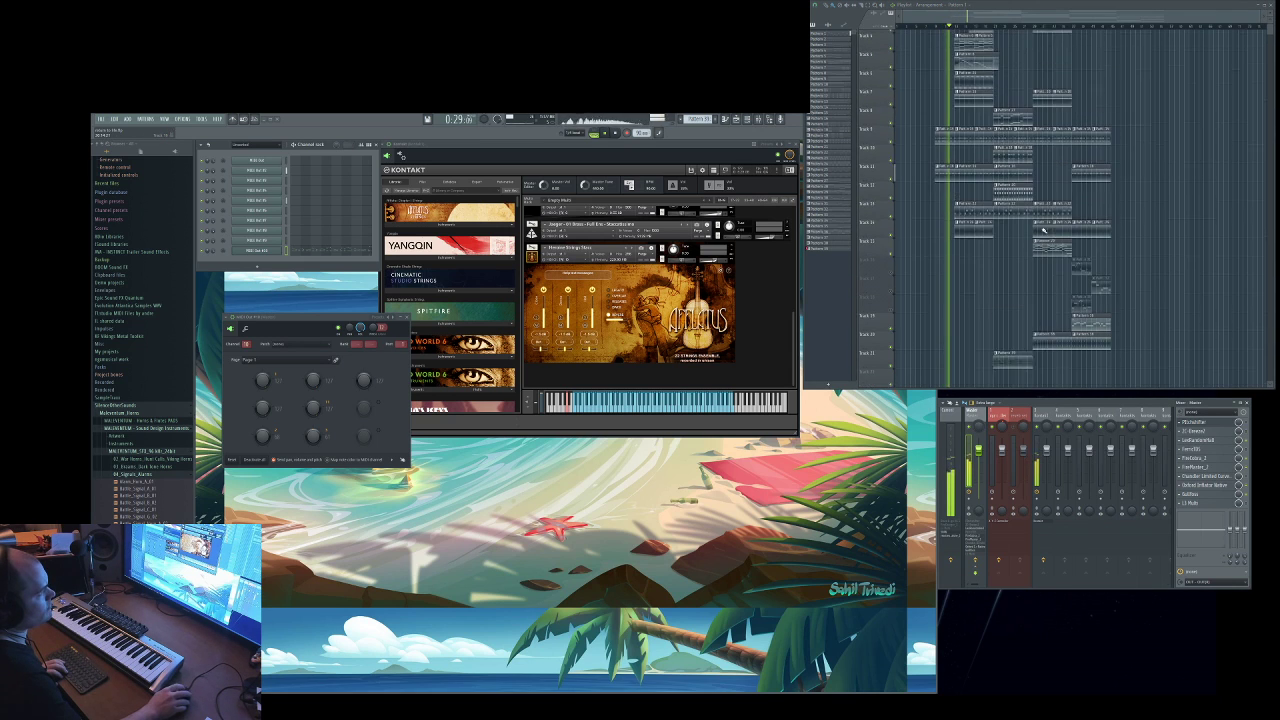
scroll(1044, 230, up, 2)
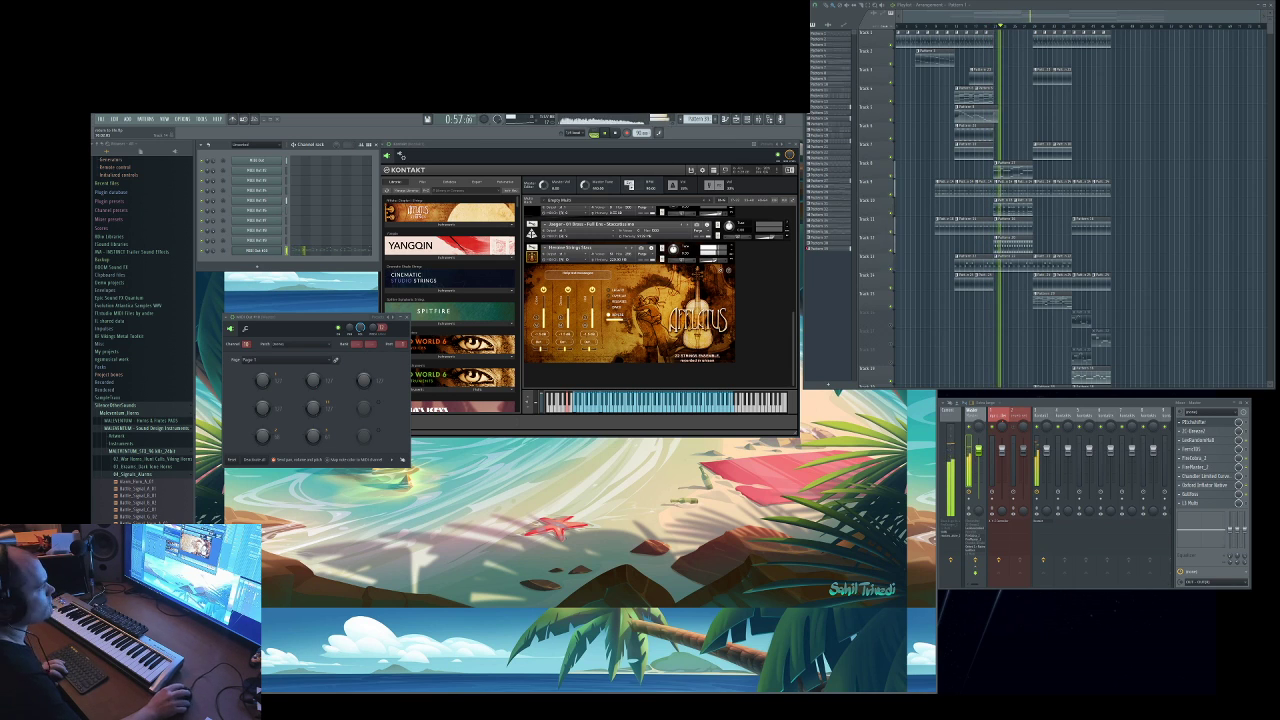
scroll(1080, 200, down, 10)
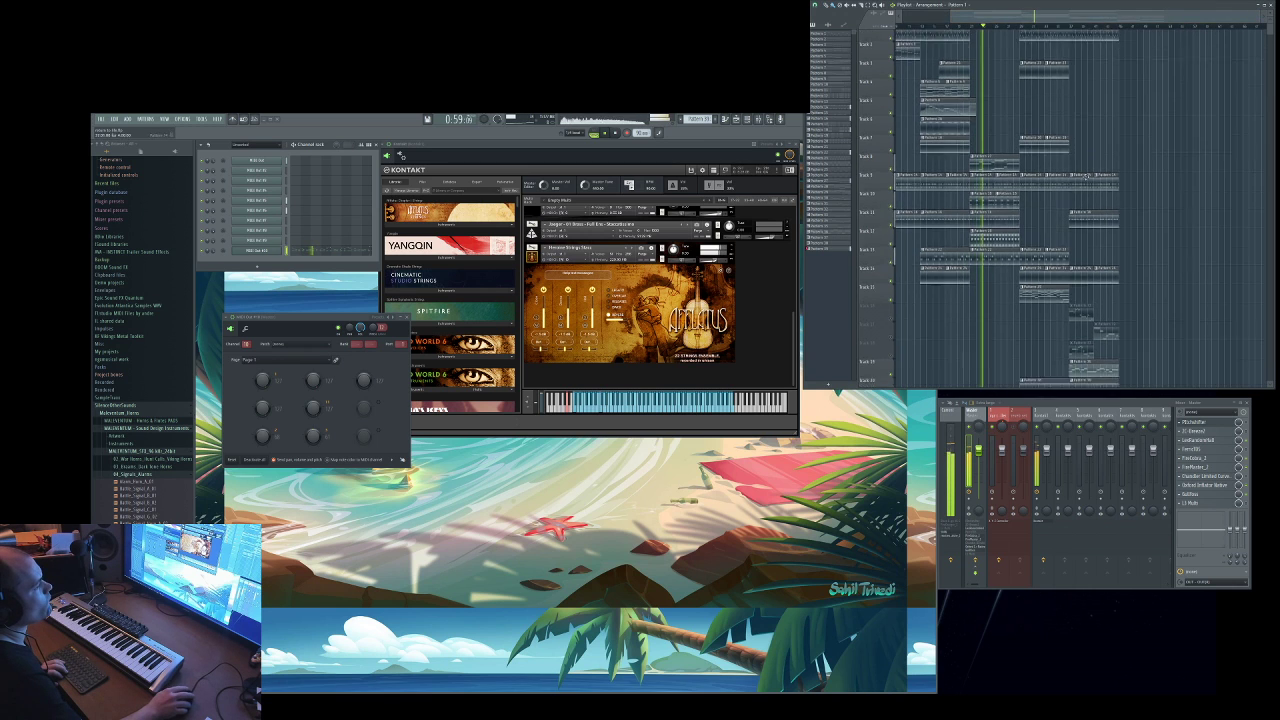
scroll(1064, 185, up, 10)
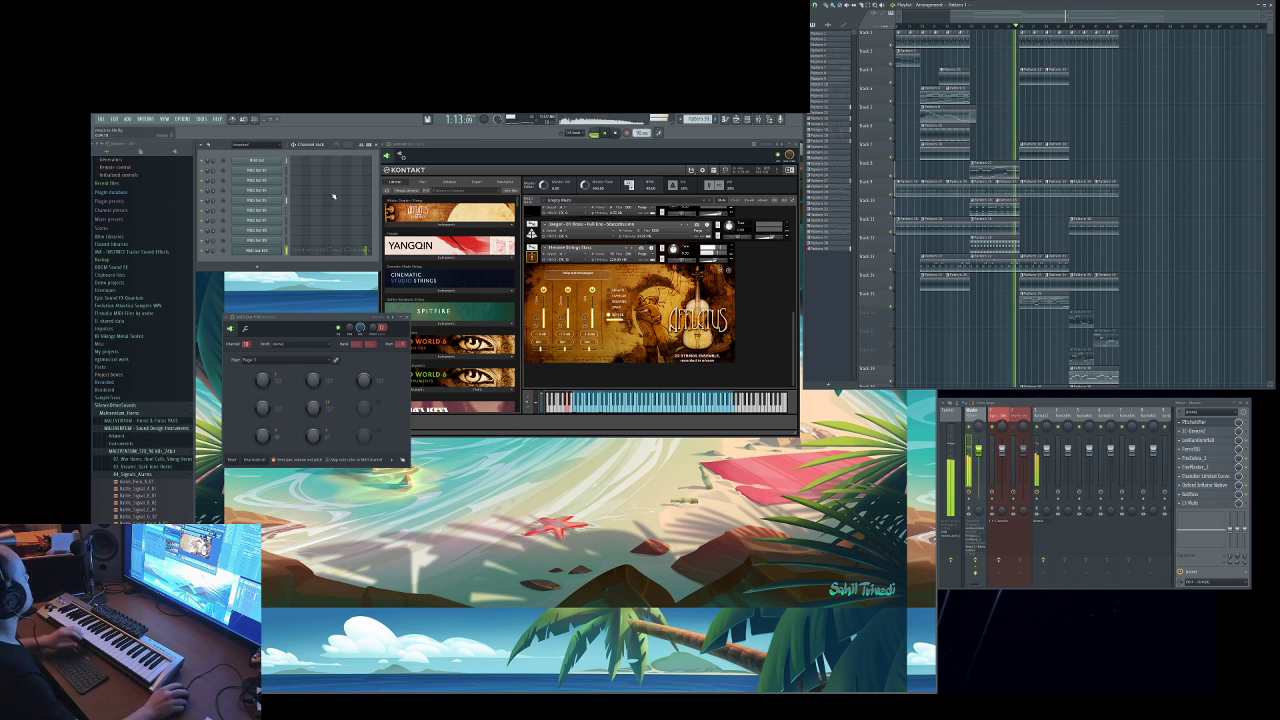
Open the second MIDI Out channel's settings, replay the opening of the song and stop playback
click(268, 172)
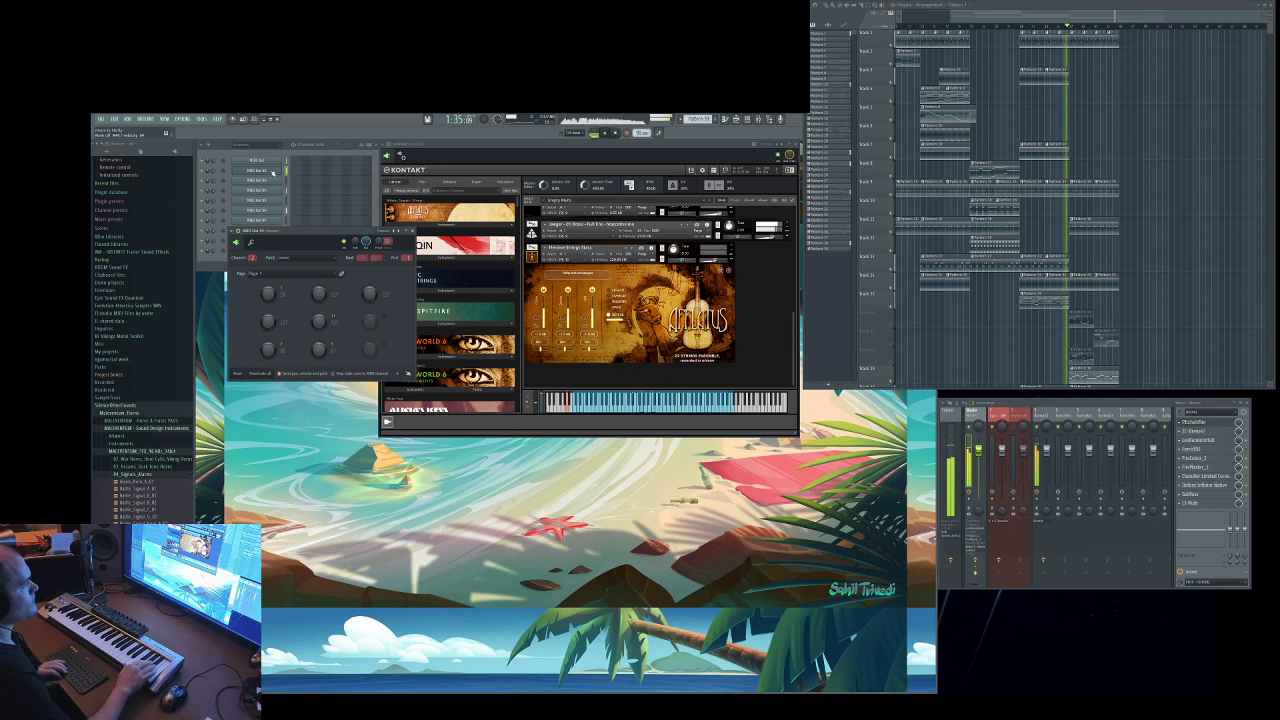
key(space)
key(space)
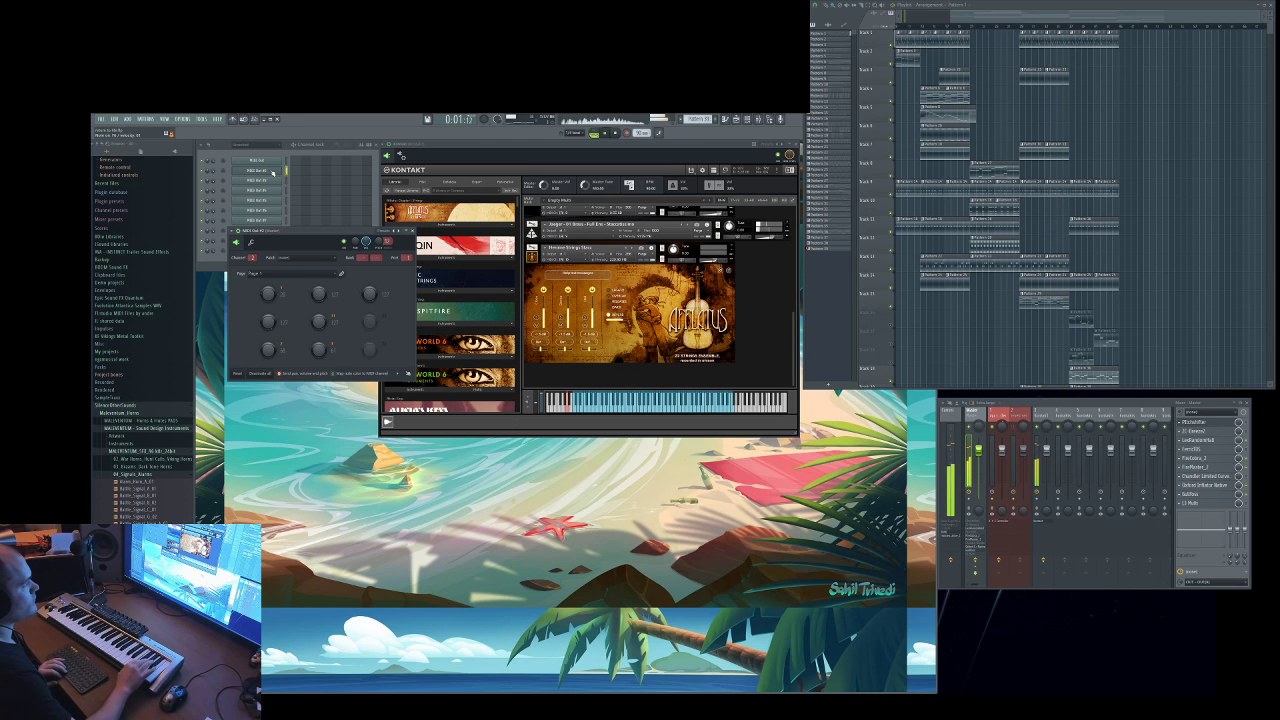
key(space)
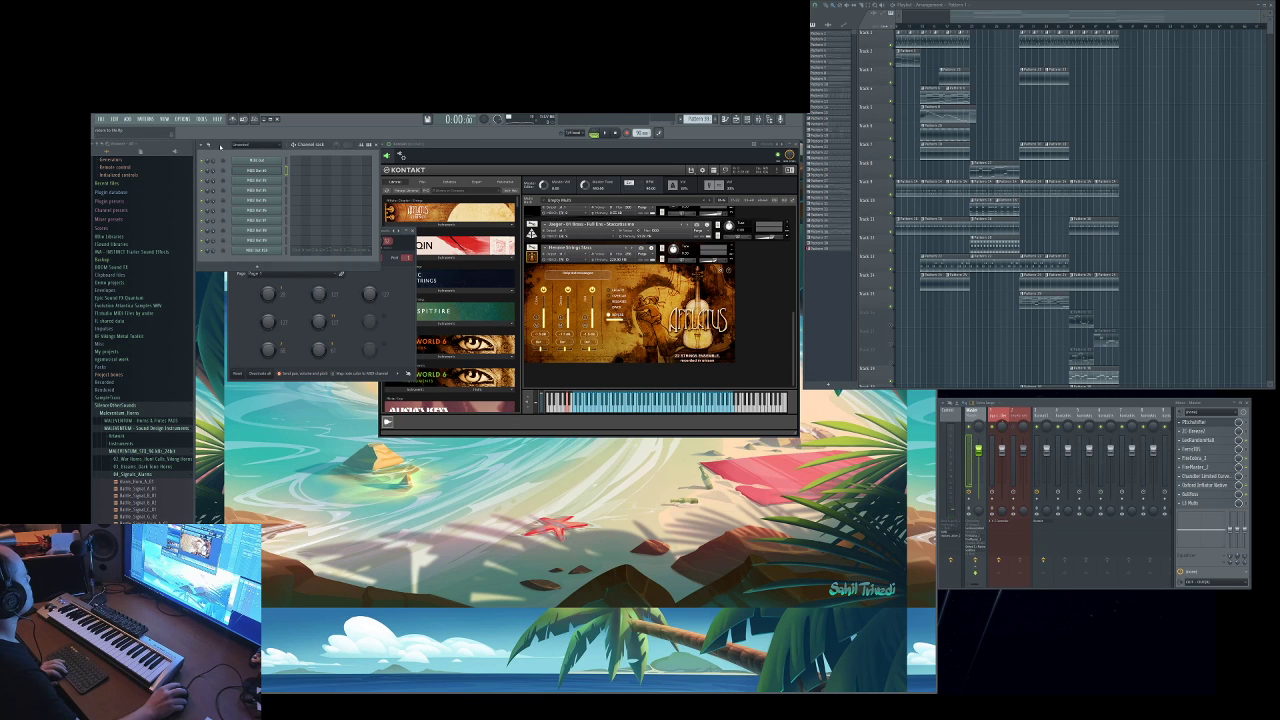
Copy all notes of the last MIDI Out channel and paste them into the second MIDI Out channel
click(345, 210)
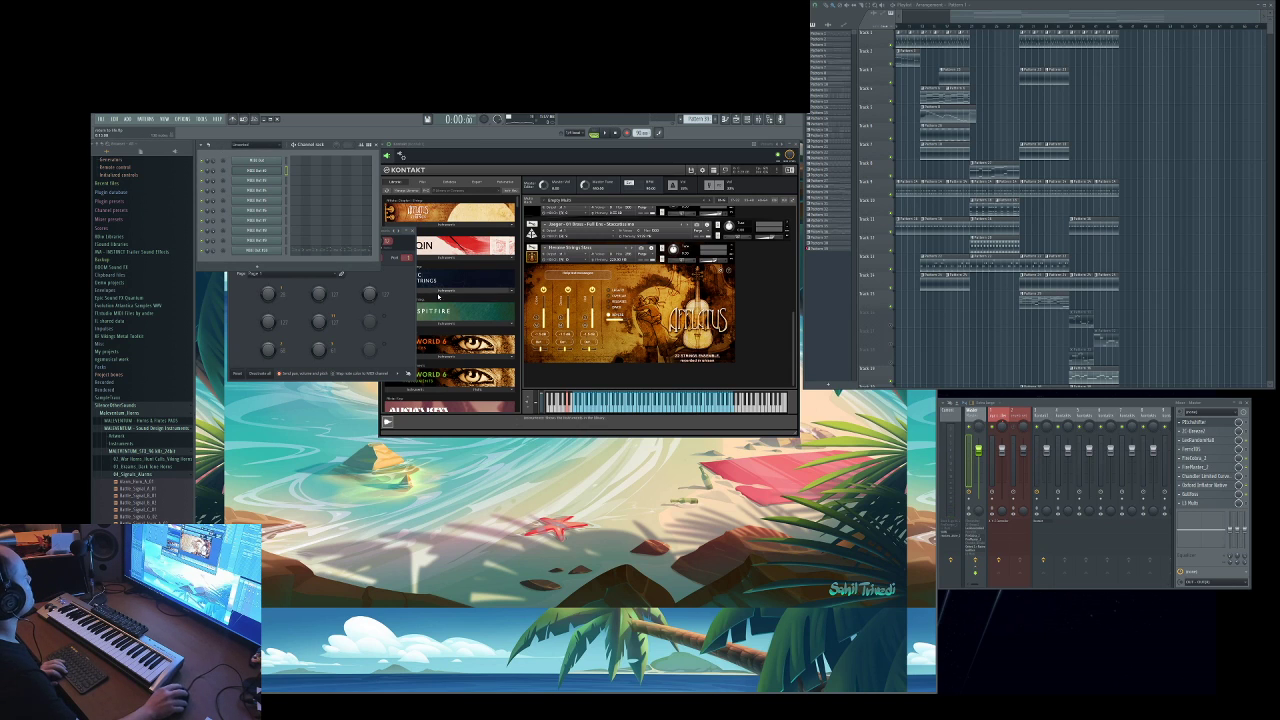
click(349, 252)
key(ctrl+a)
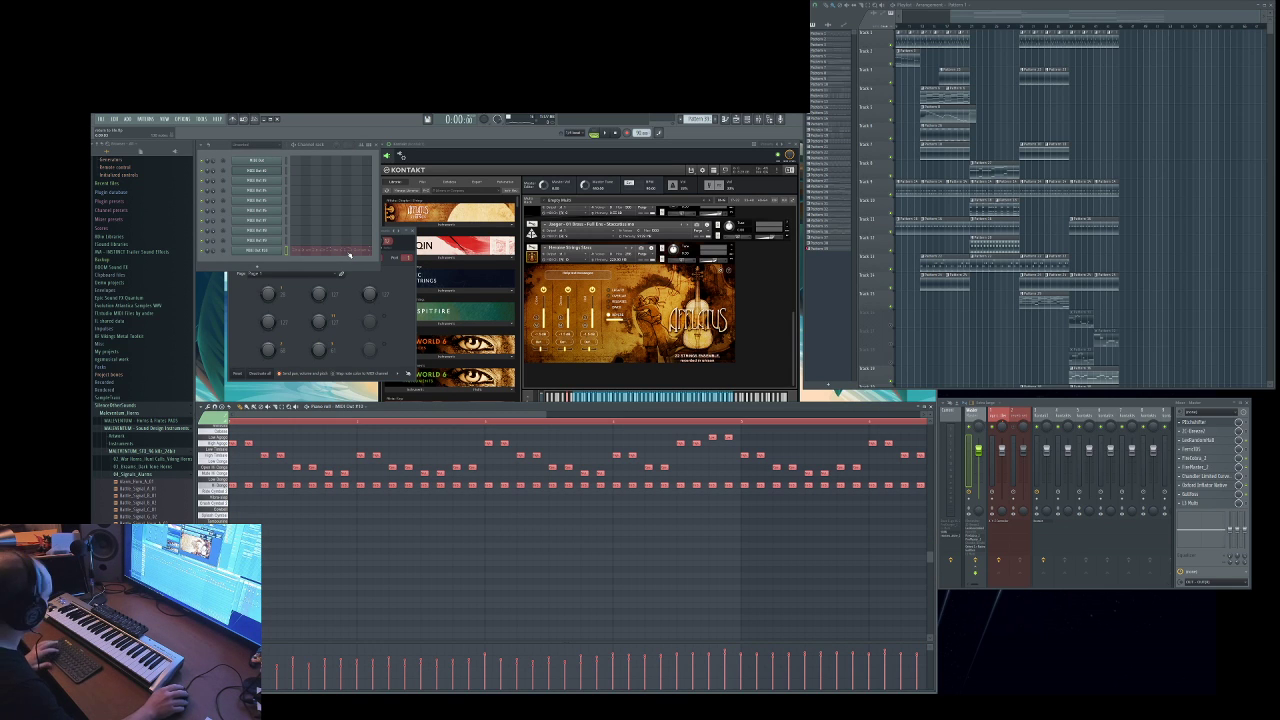
key(ctrl+d)
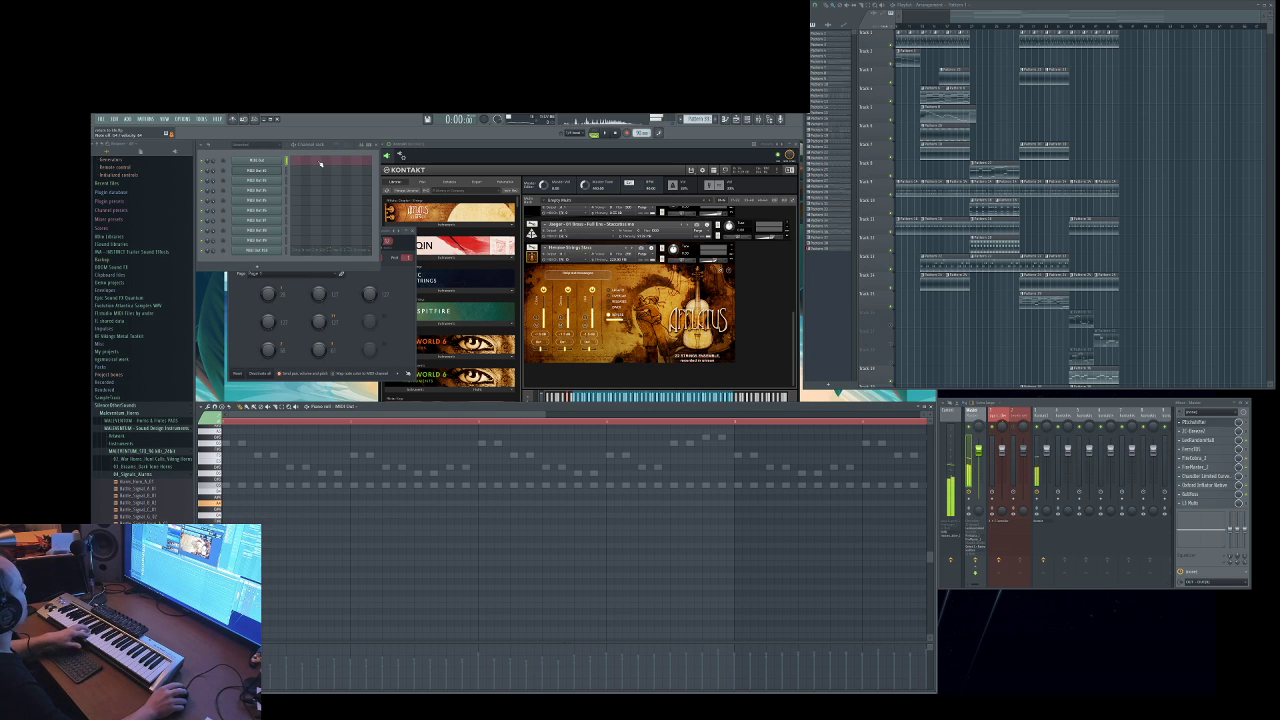
click(317, 172)
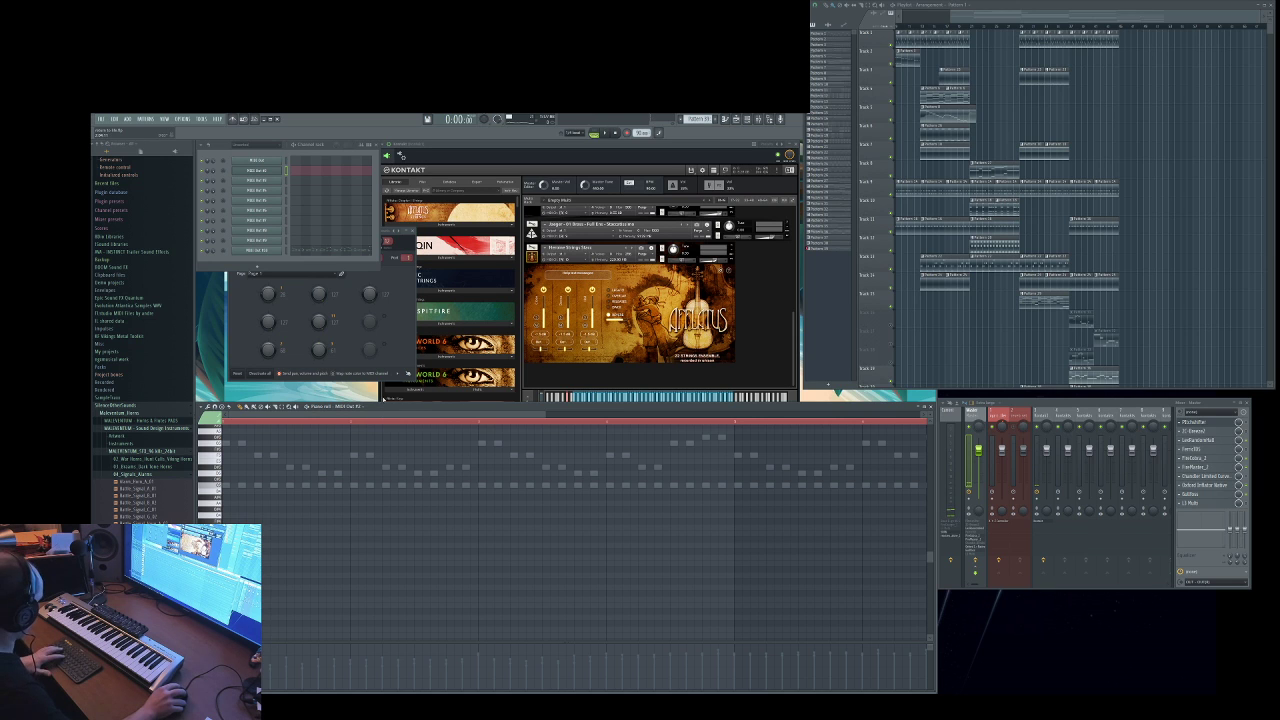
key(ctrl+v)
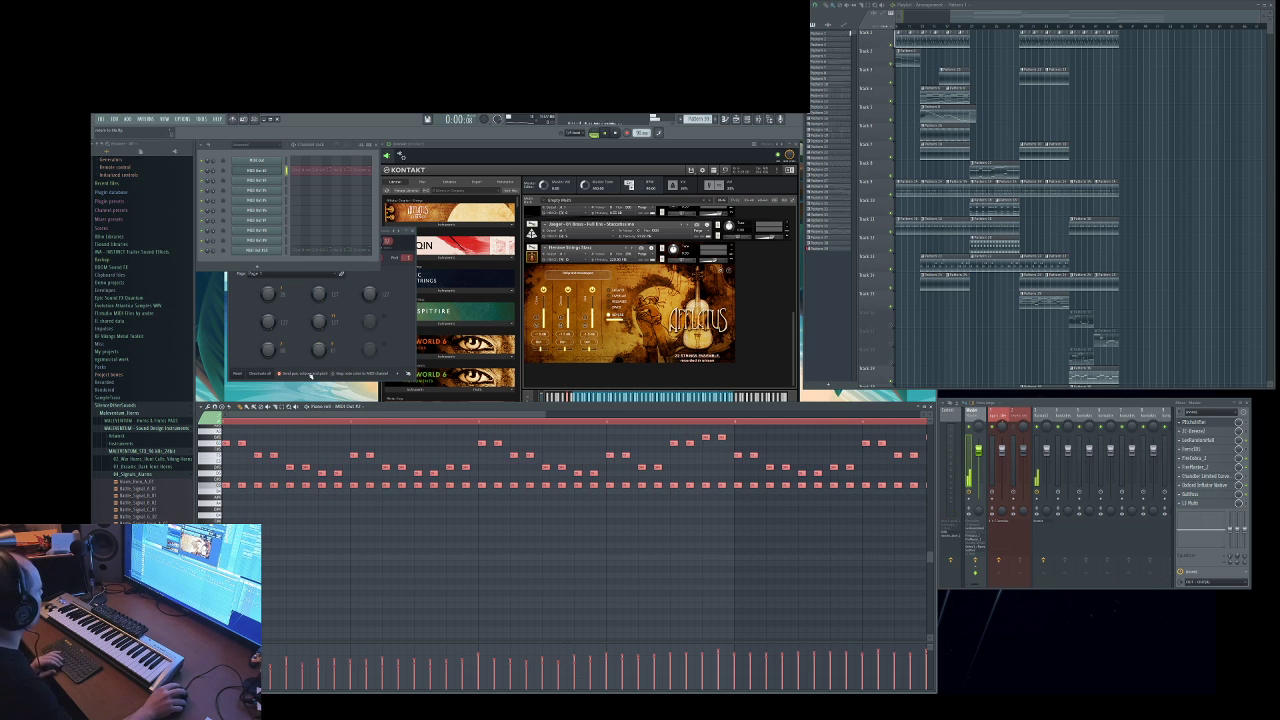
Play the song and compare the settings of the last and second MIDI Out channels
key(space)
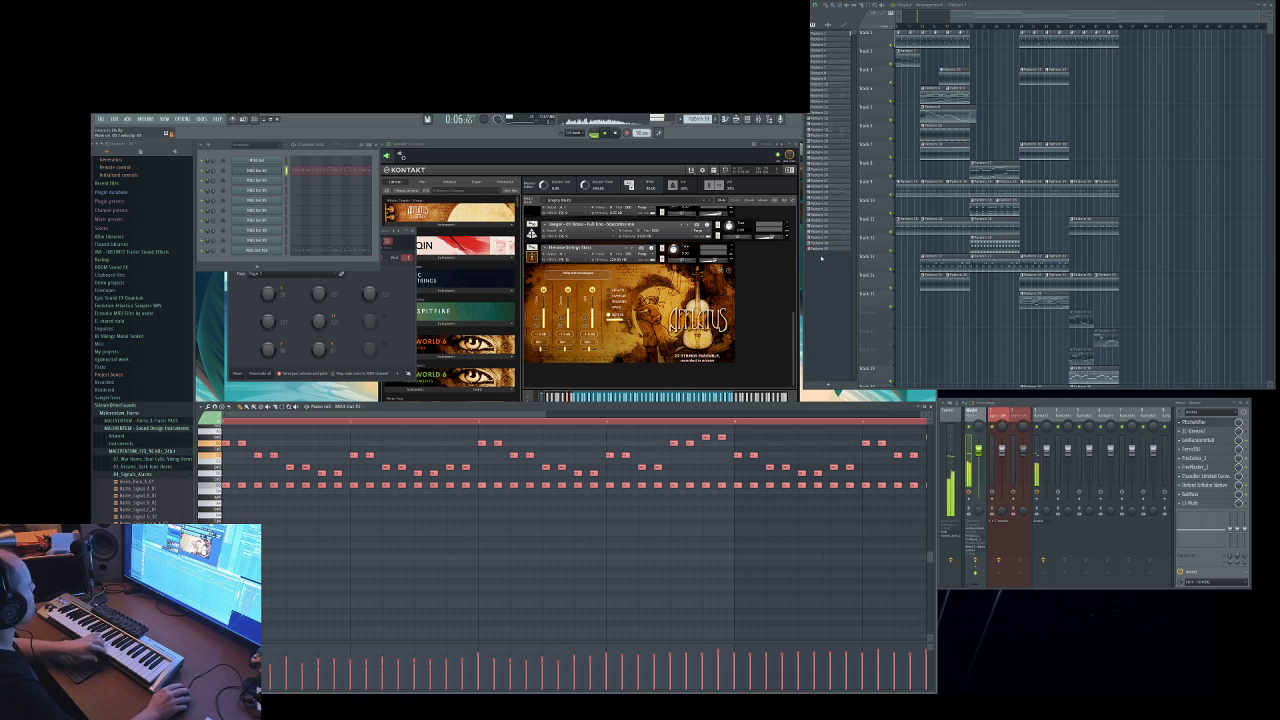
click(264, 252)
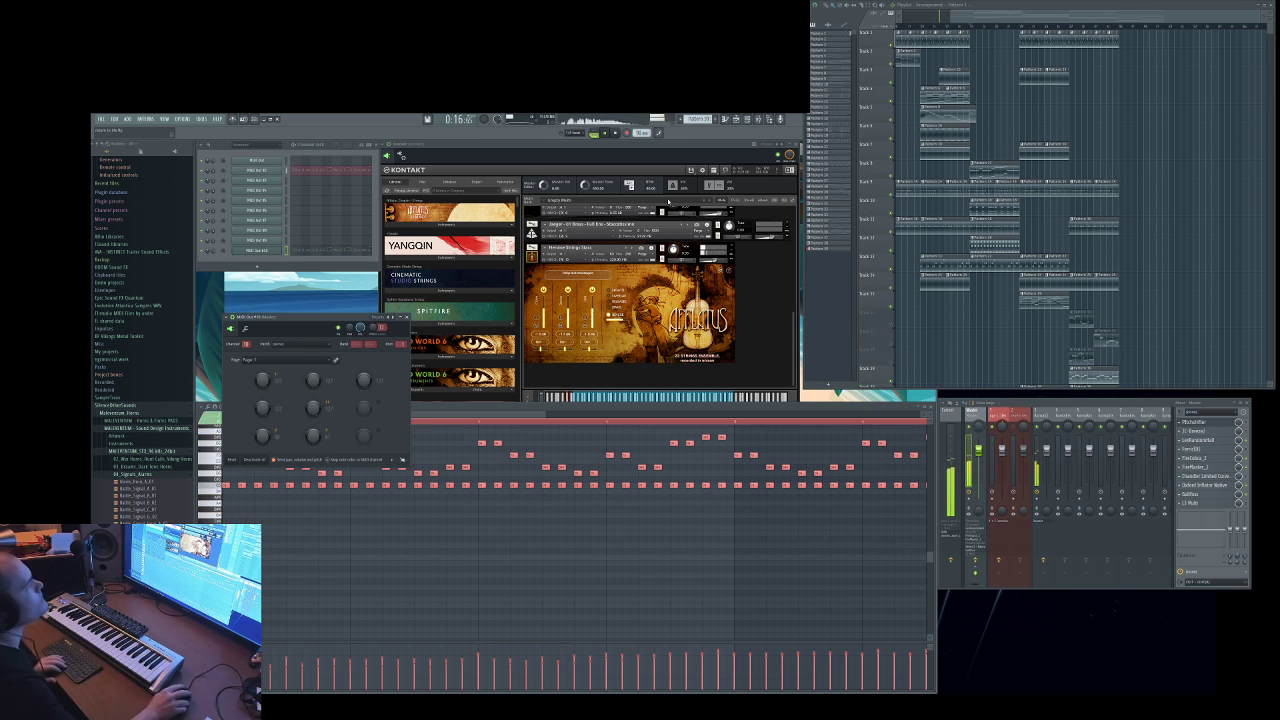
click(270, 173)
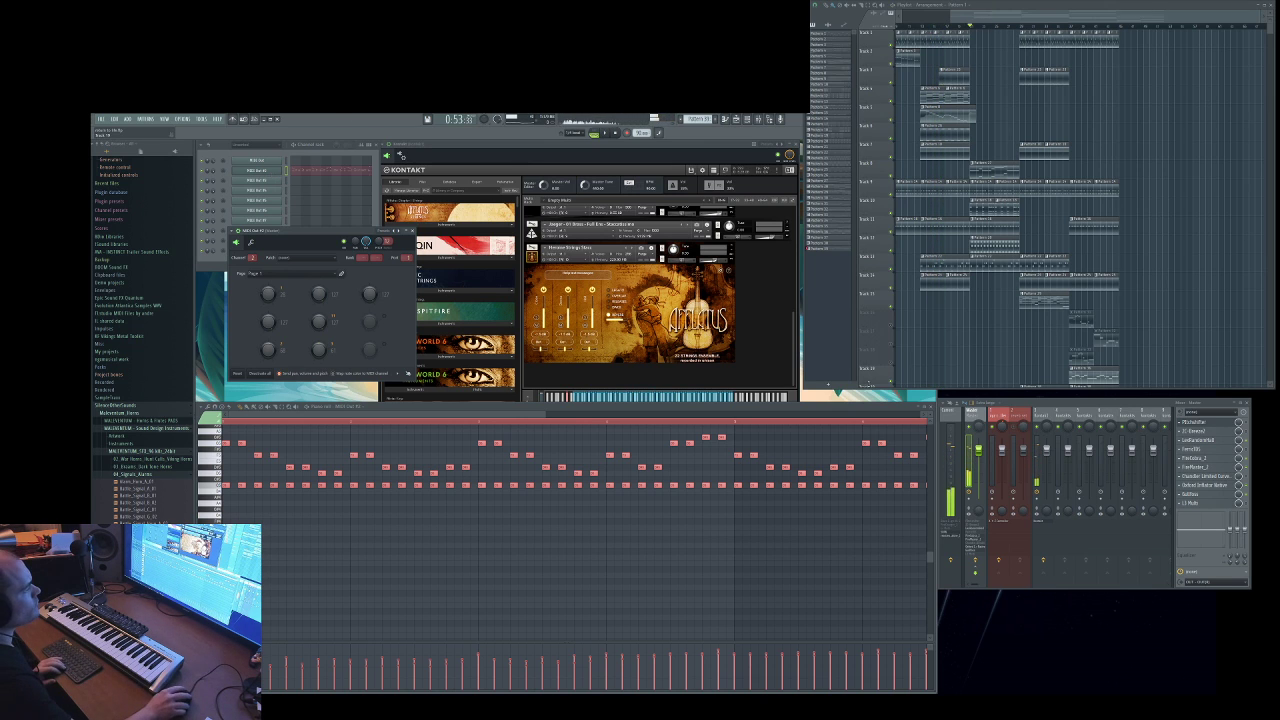
Create a new empty pattern and record a part on the second MIDI Out channel from song position 0:29
key(F4)
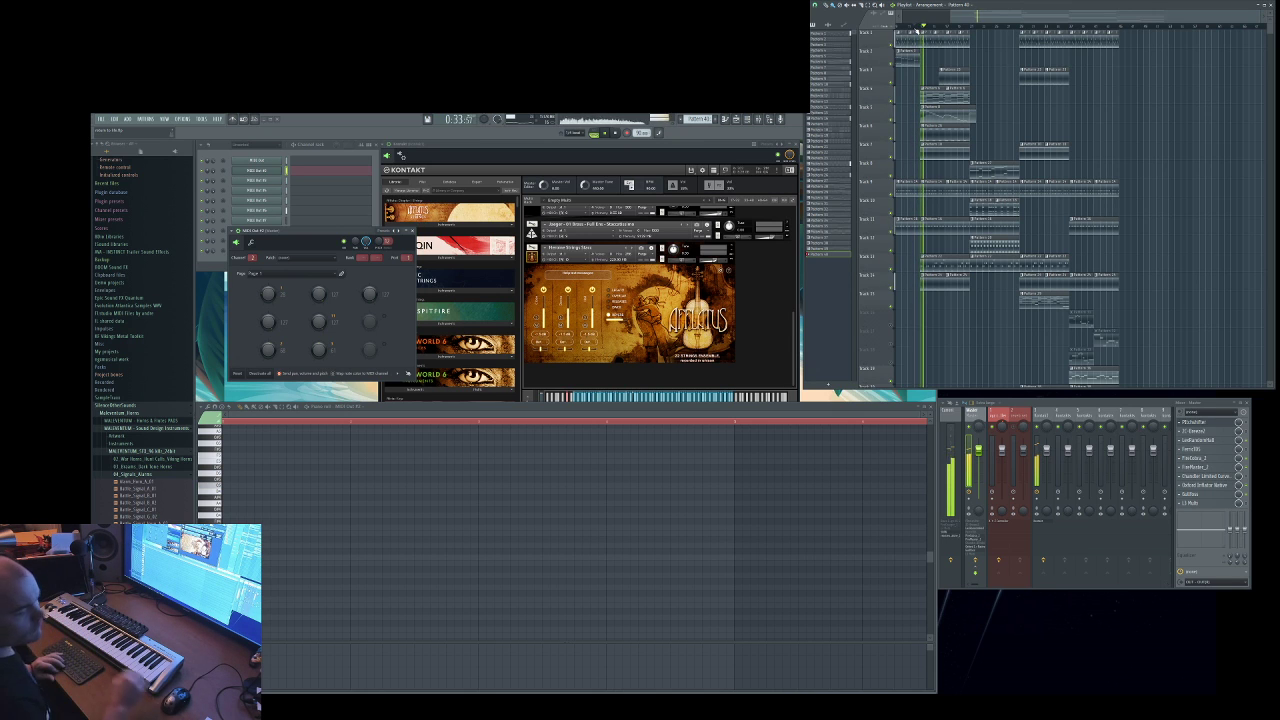
click(615, 131)
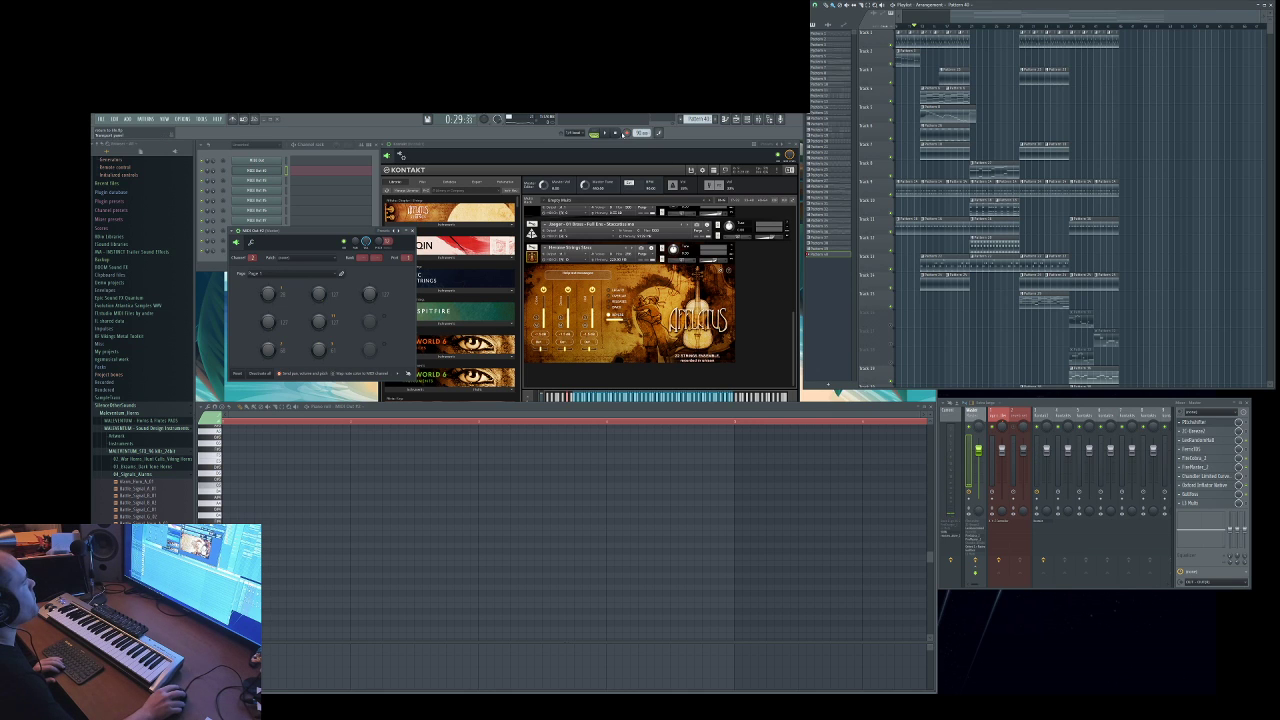
key(space)
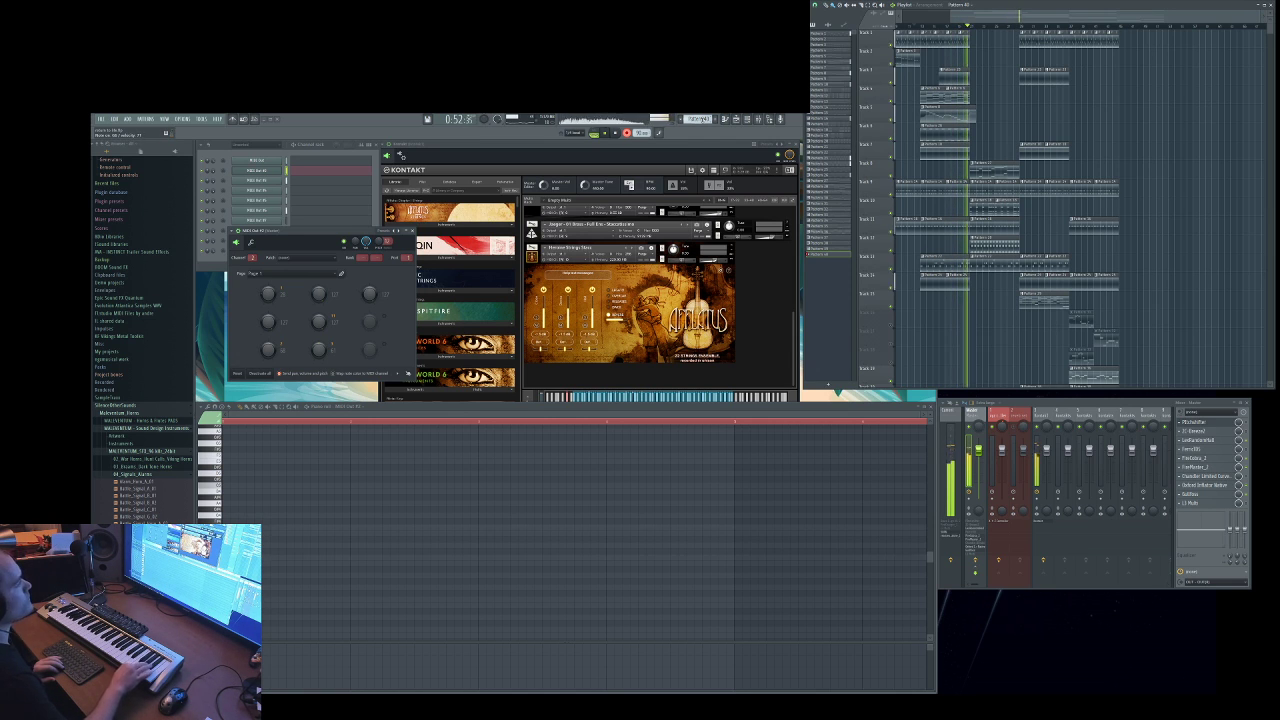
scroll(899, 272, down, 3)
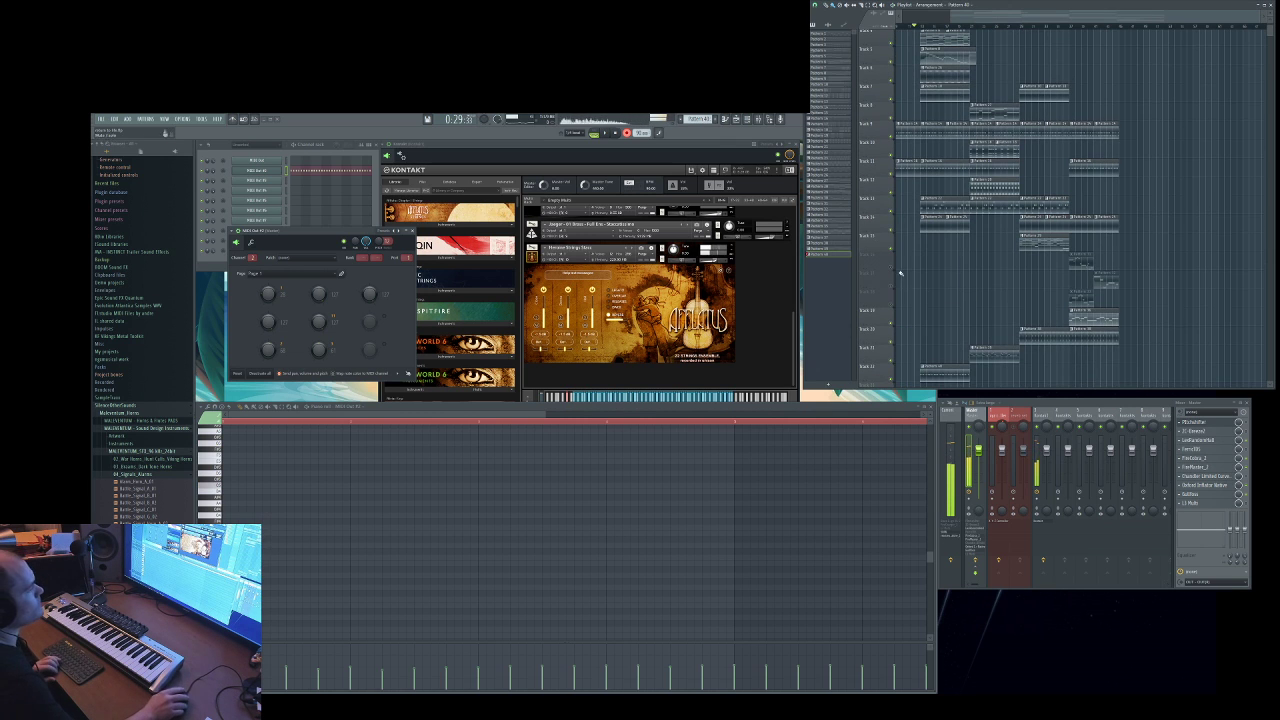
scroll(899, 272, down, 2)
Copy the newly recorded notes from the second MIDI Out channel to the last one and play the result
click(388, 331)
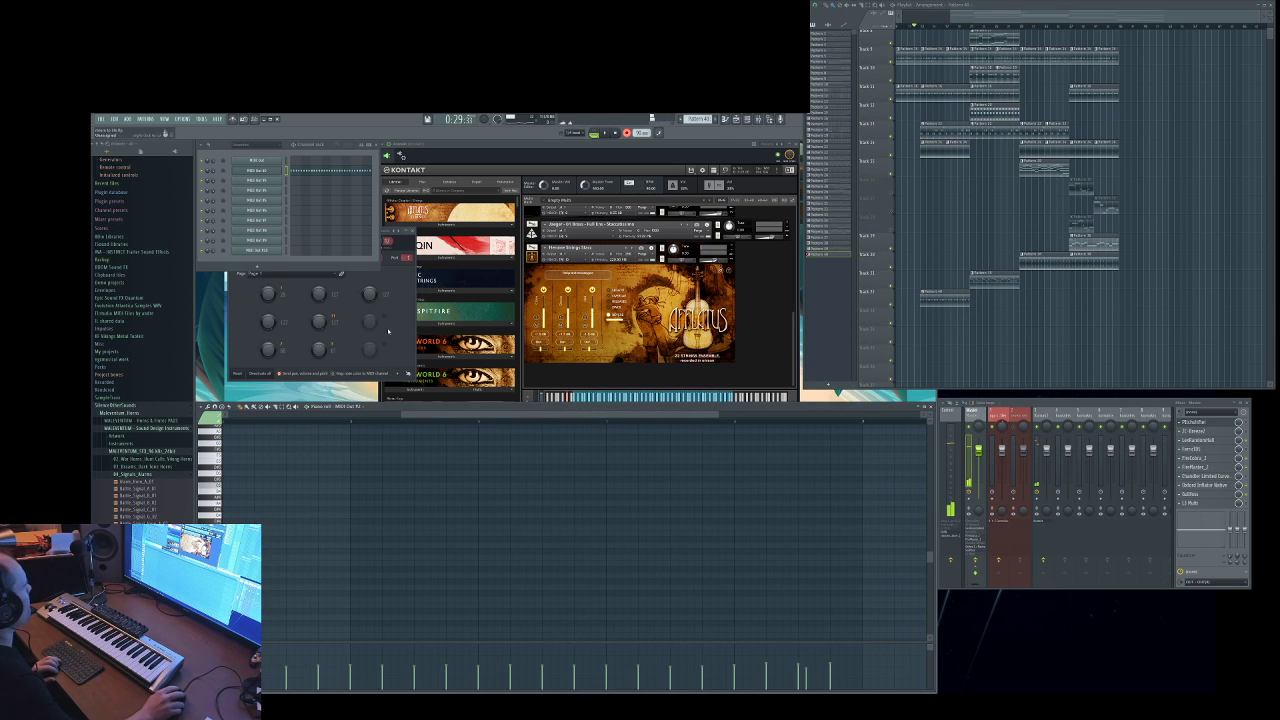
click(341, 173)
click(341, 173)
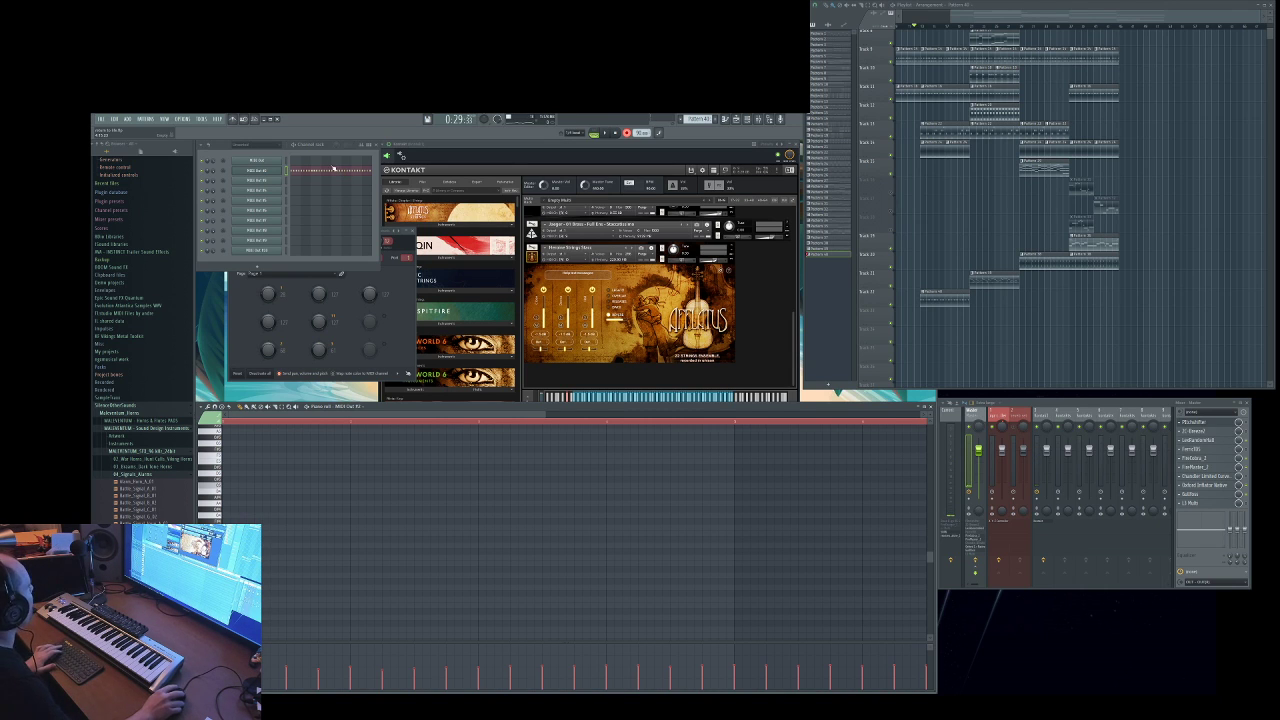
click(330, 250)
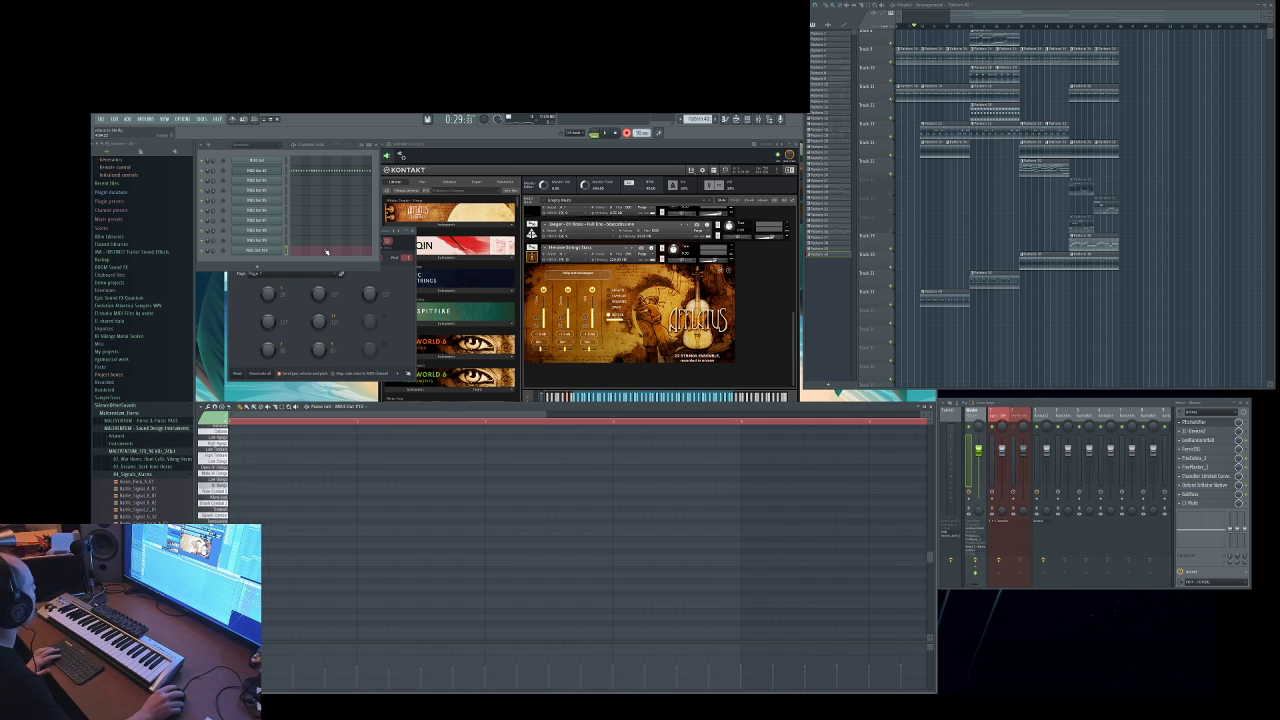
key(space)
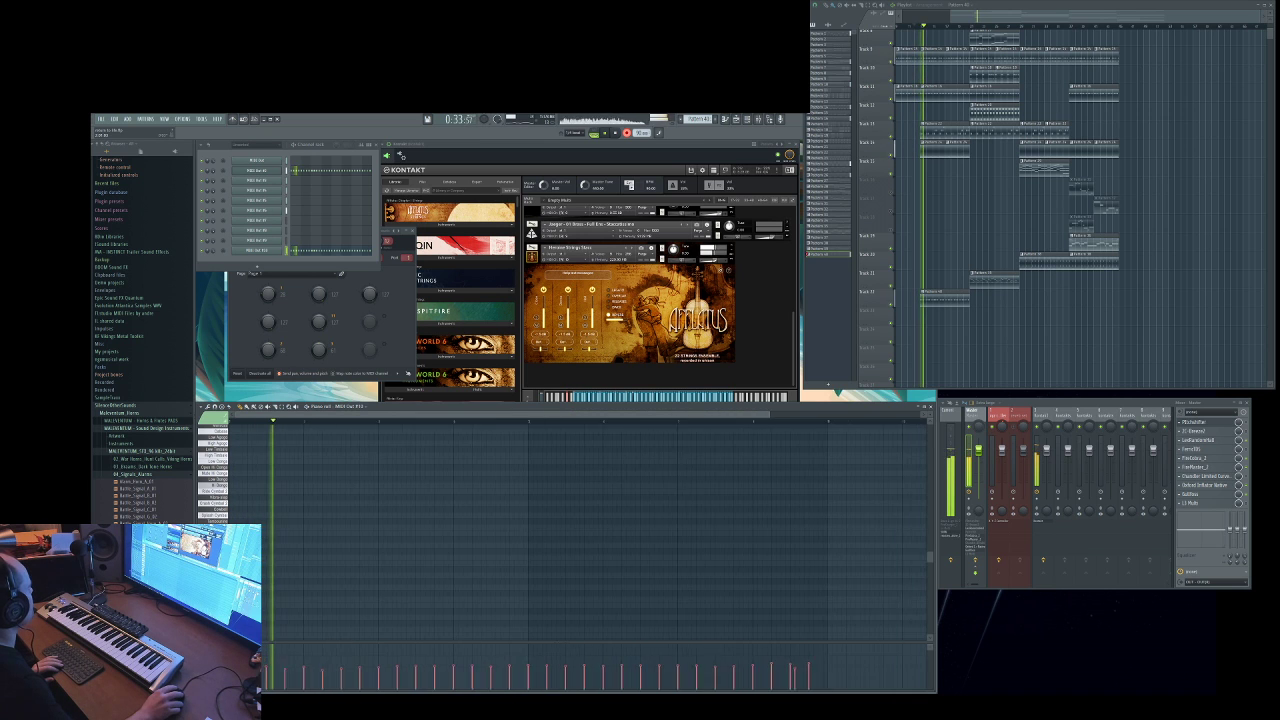
Play the copied part and collapse the expanded strings instrument in the Kontakt rack
drag(748, 414, 846, 414)
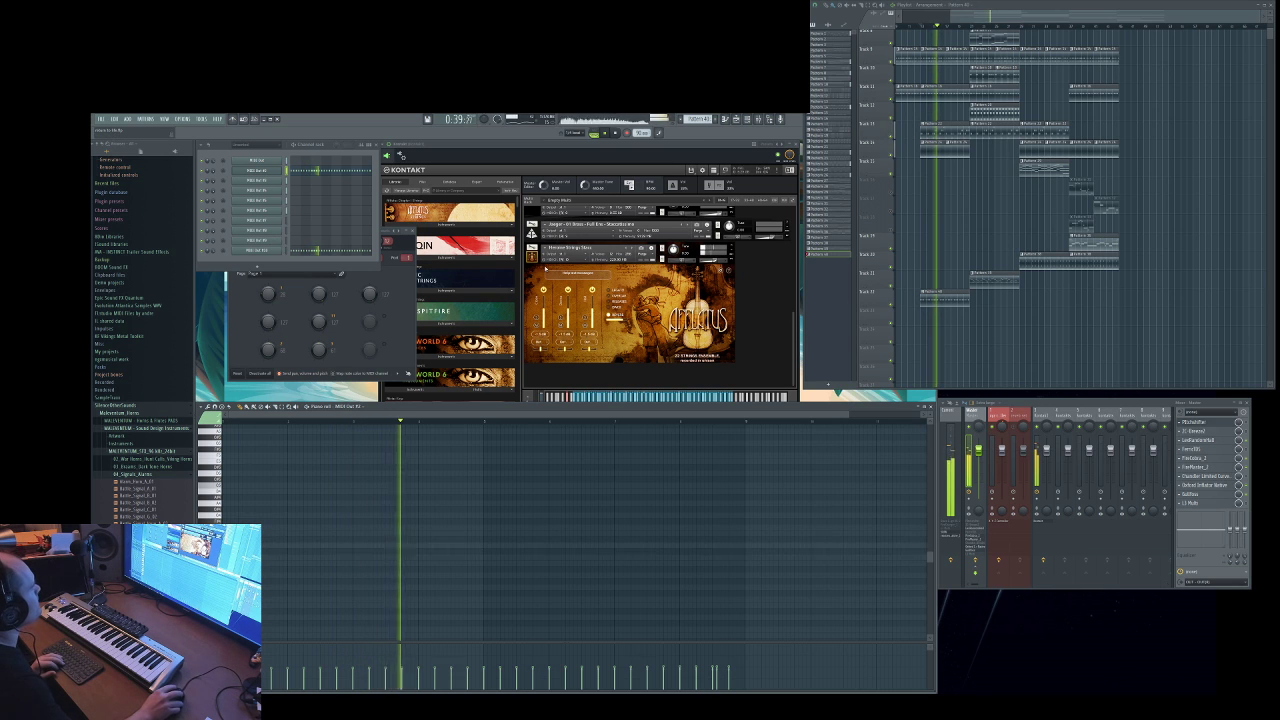
click(529, 290)
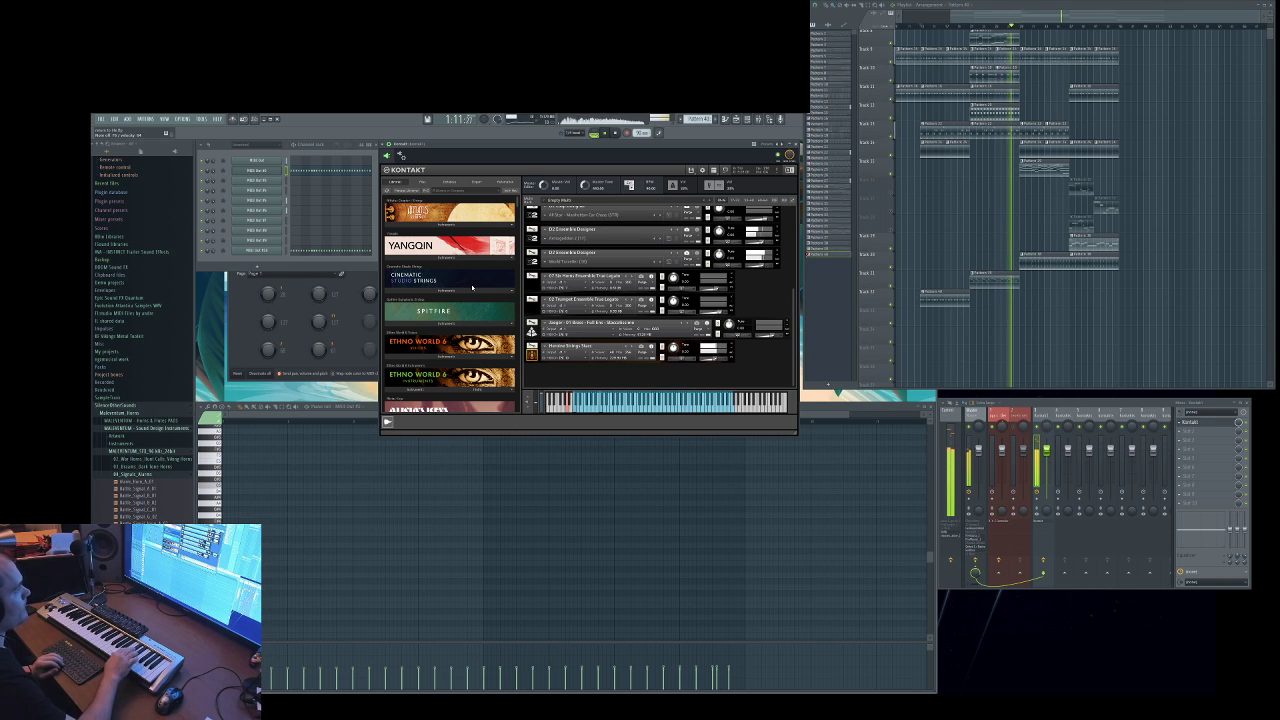
key(space)
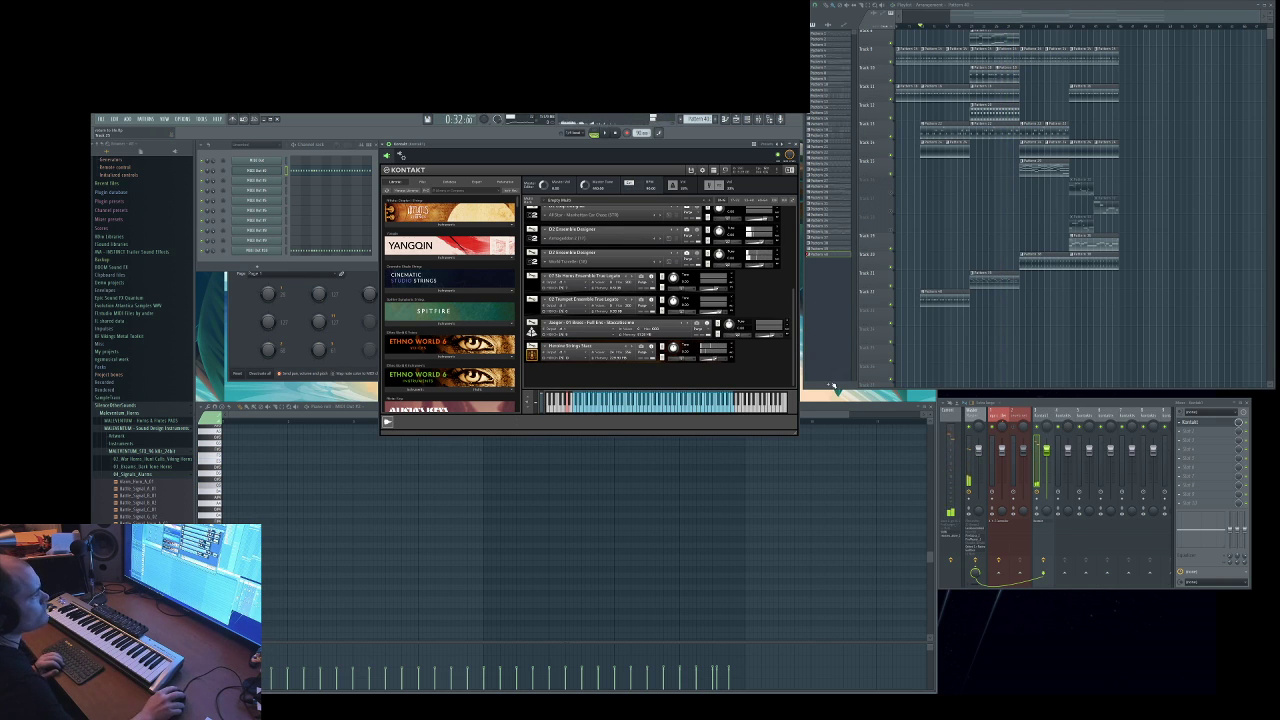
key(space)
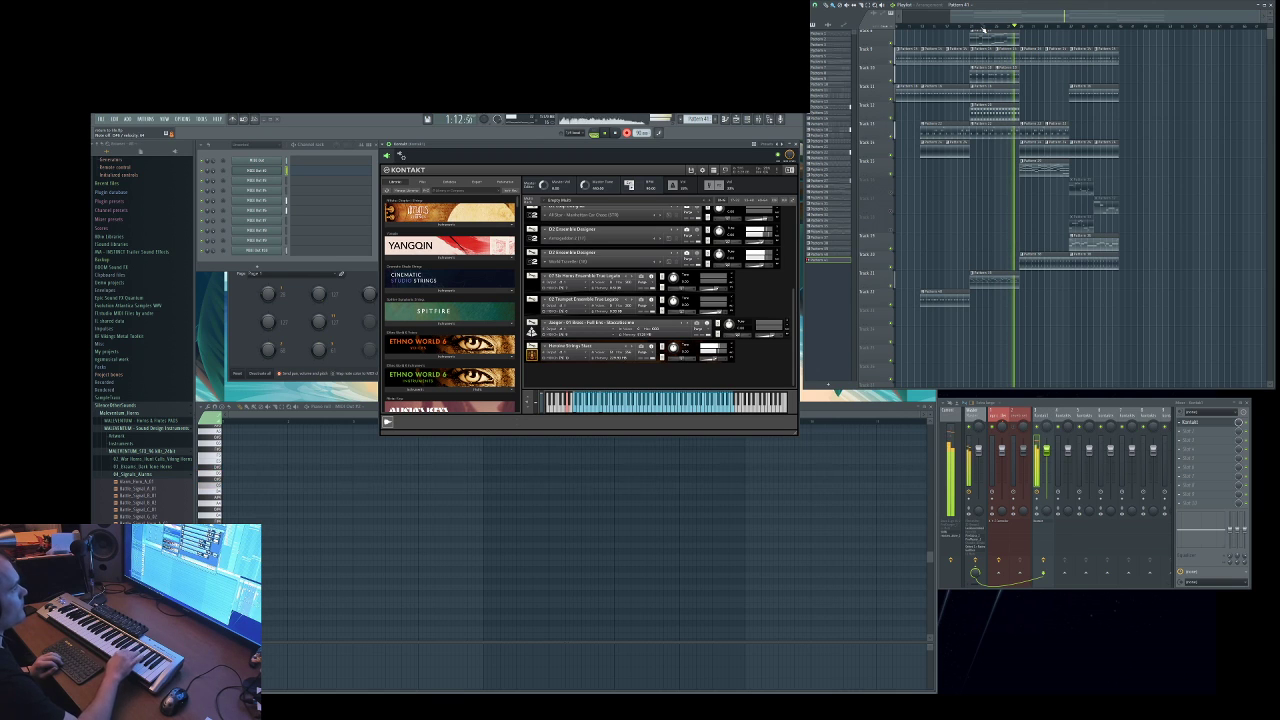
Record a part into the new pattern on the second MIDI Out channel from song position 0:58 and play it
click(983, 27)
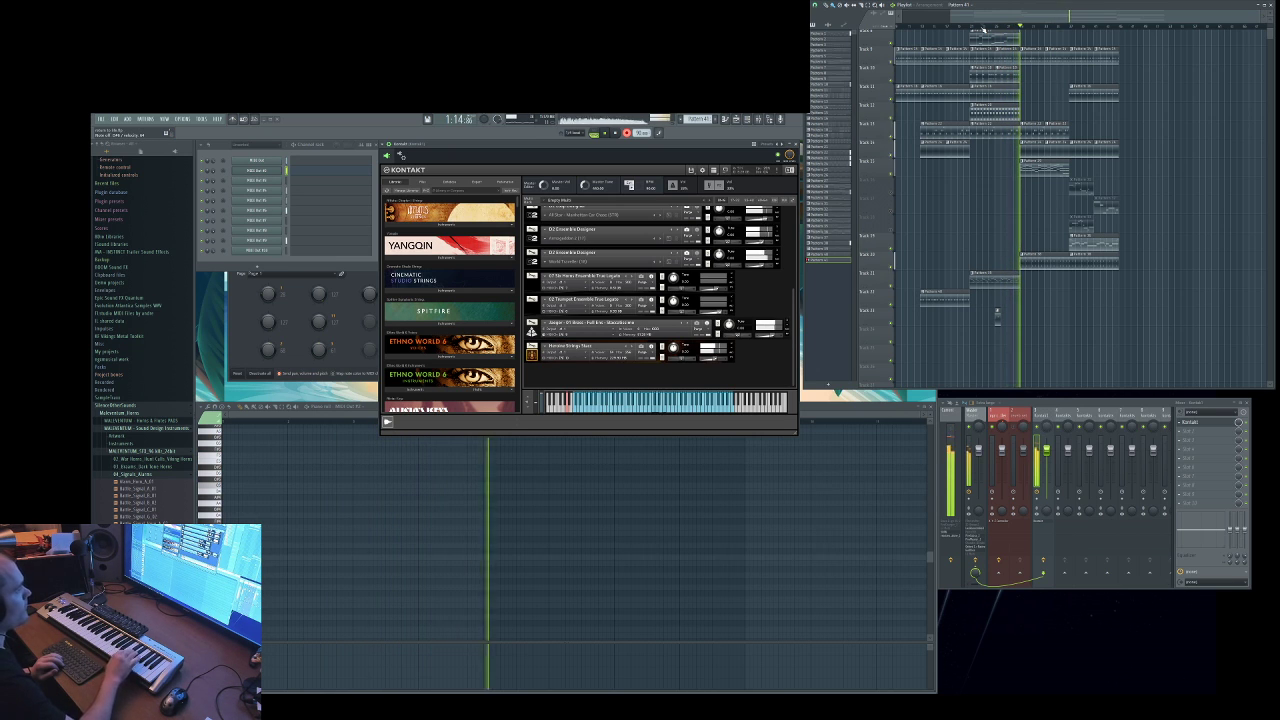
key(space)
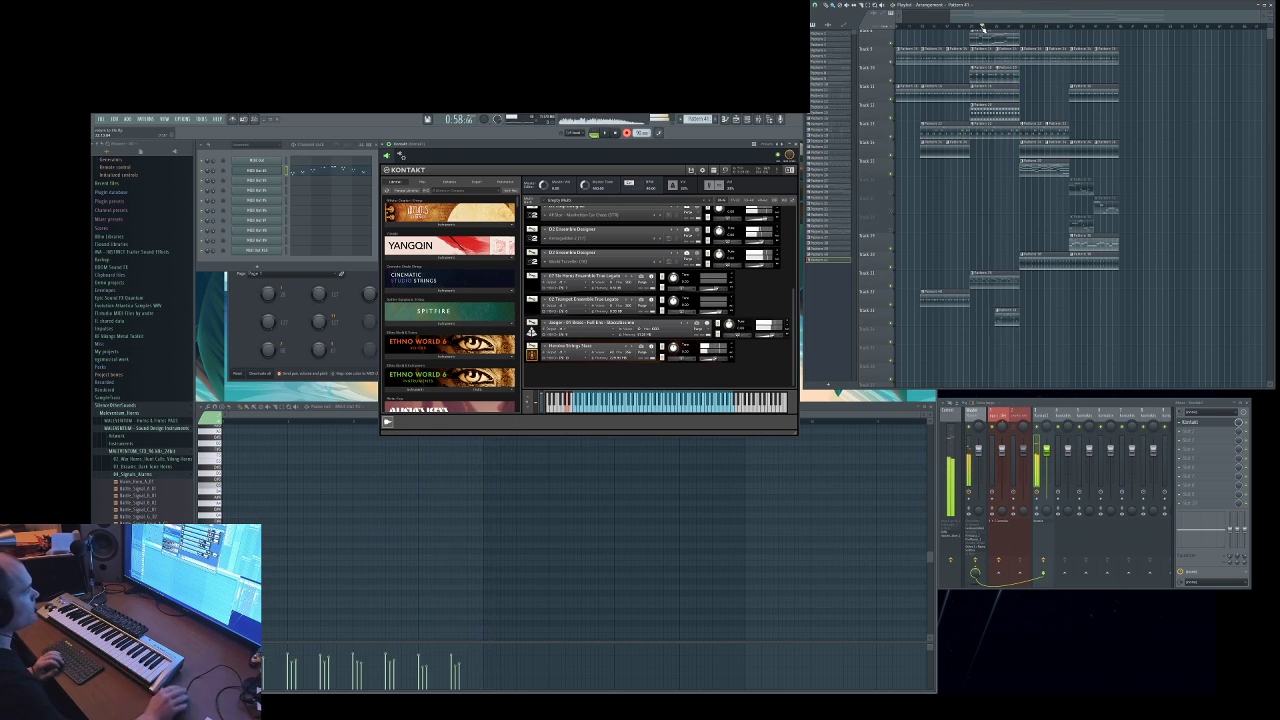
key(space)
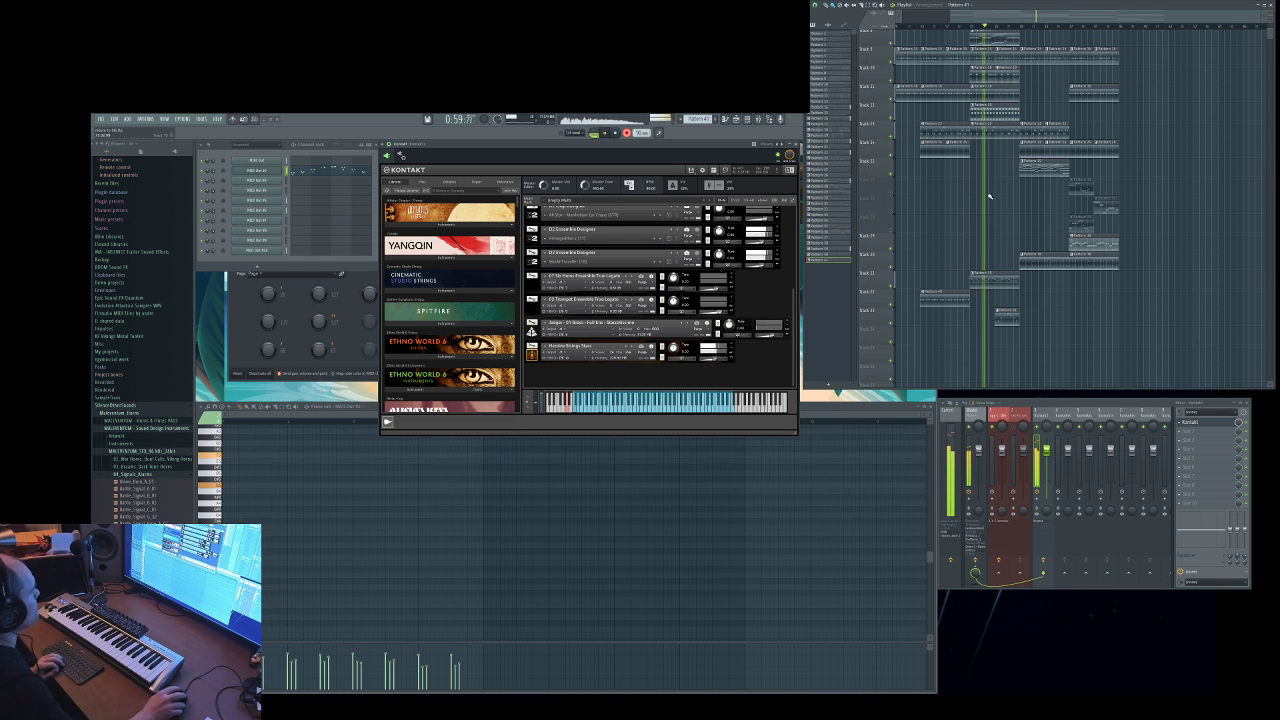
Open the second MIDI Out channel's recorded notes in the piano roll and check them during playback
click(333, 179)
click(333, 179)
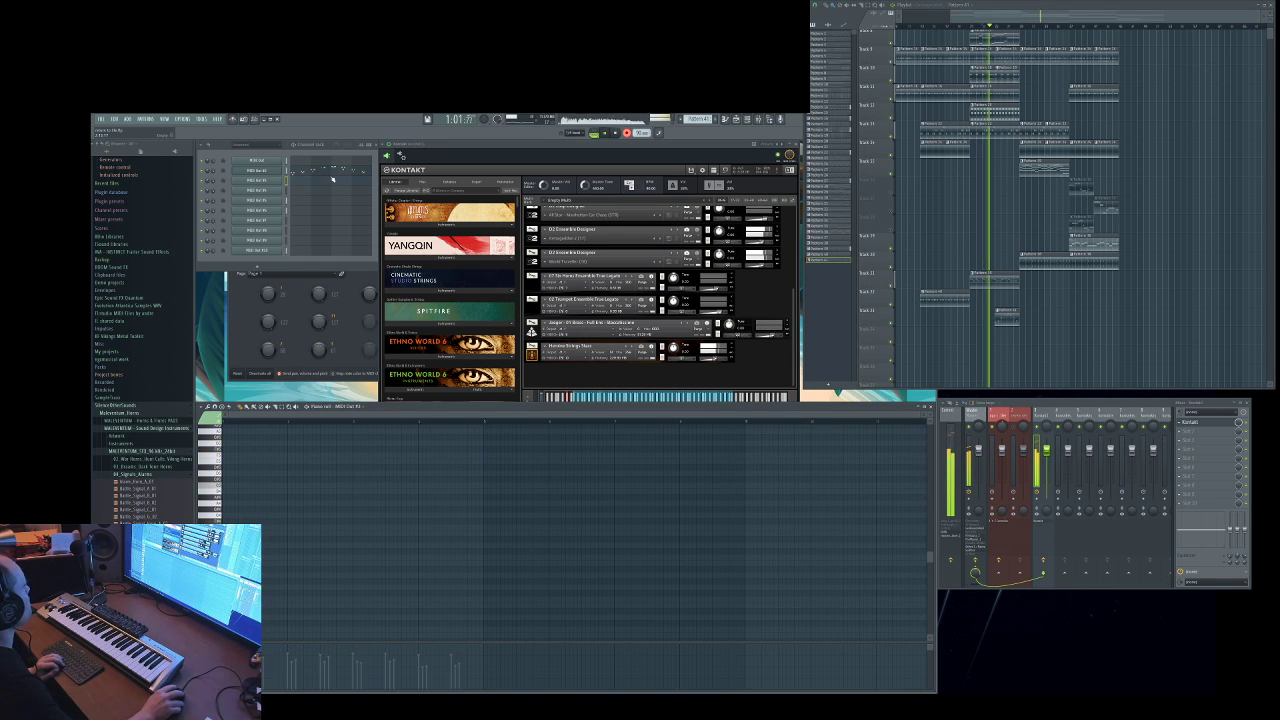
click(333, 179)
click(333, 179)
click(337, 175)
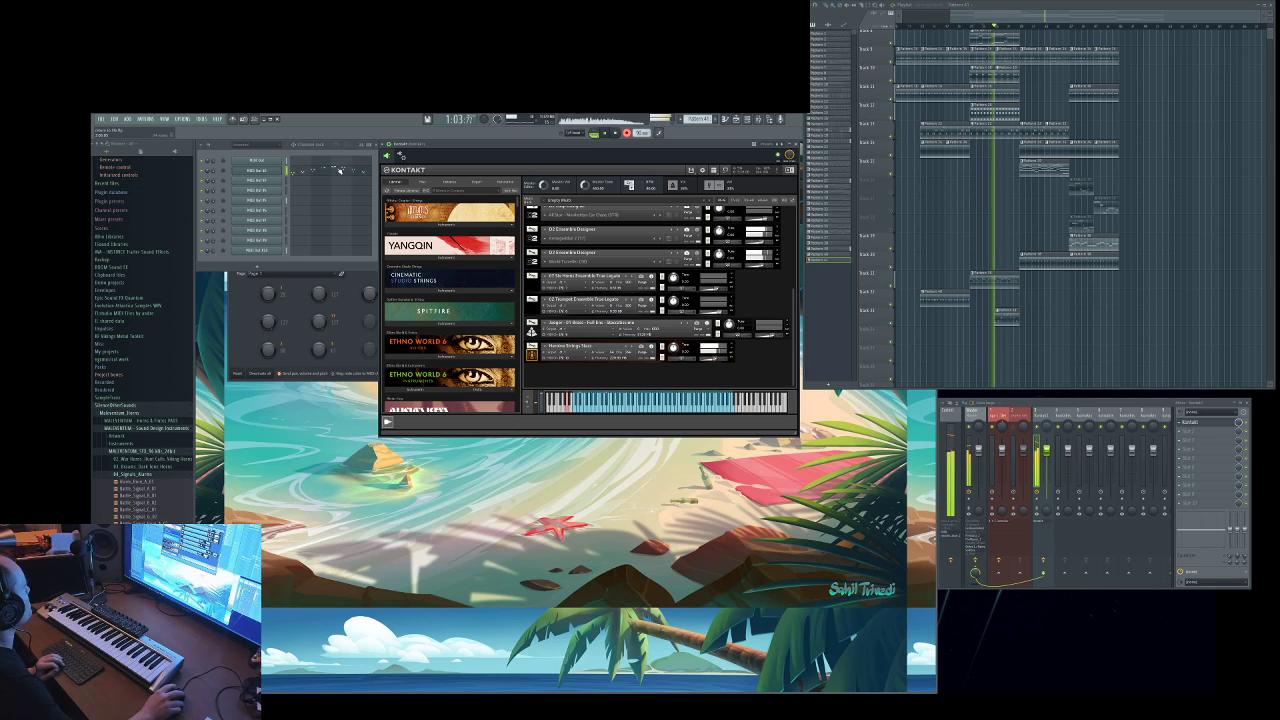
click(340, 171)
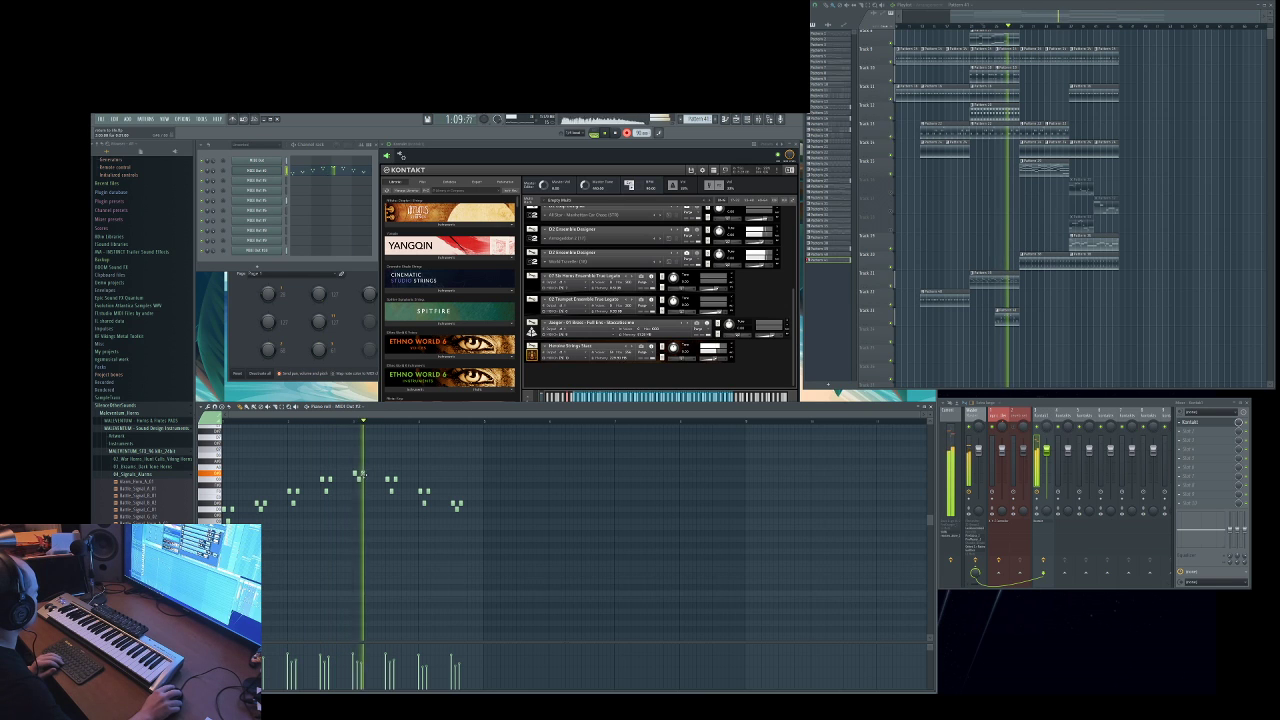
click(455, 121)
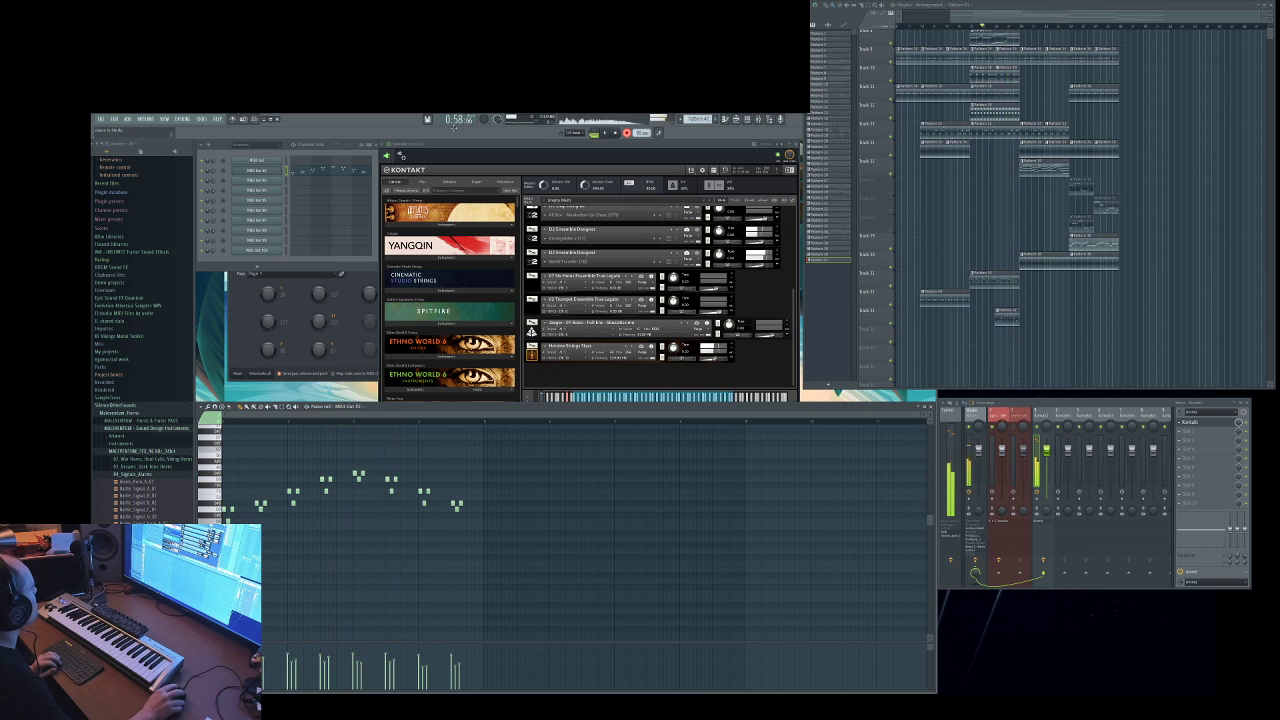
Save the project under its existing file name, replacing the earlier version
key(ctrl+shift+s)
key(Return)
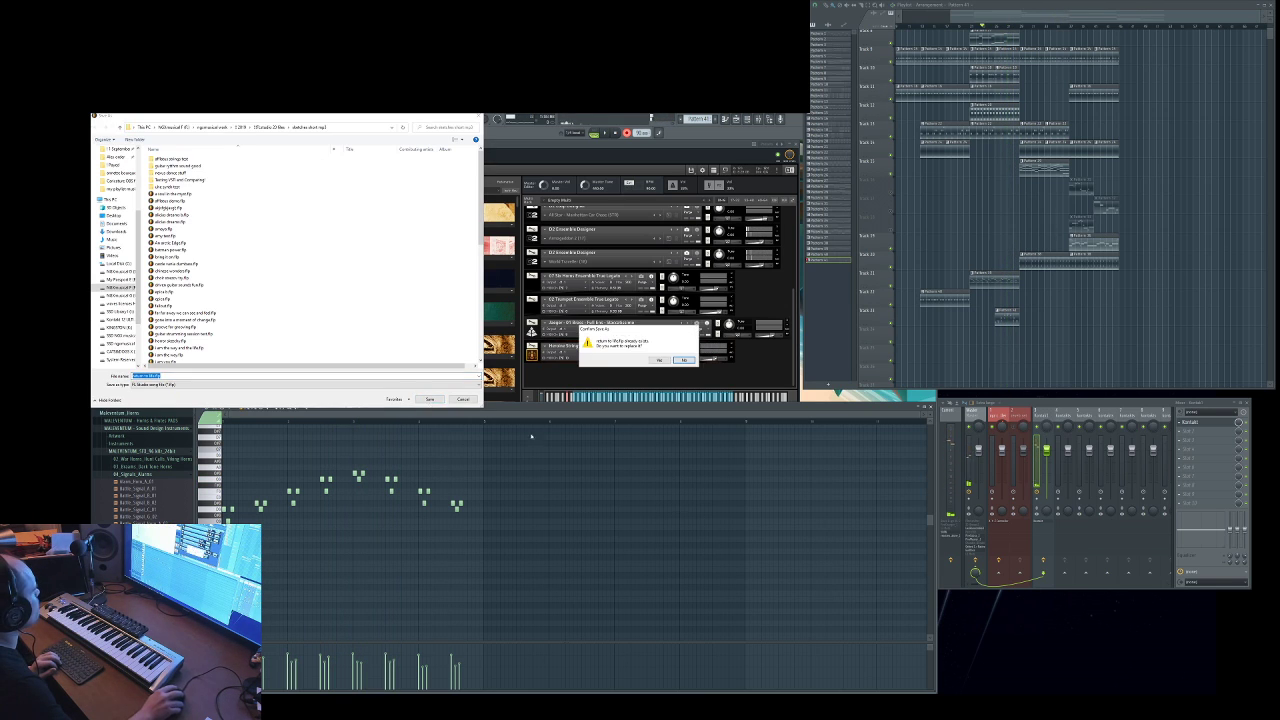
click(658, 361)
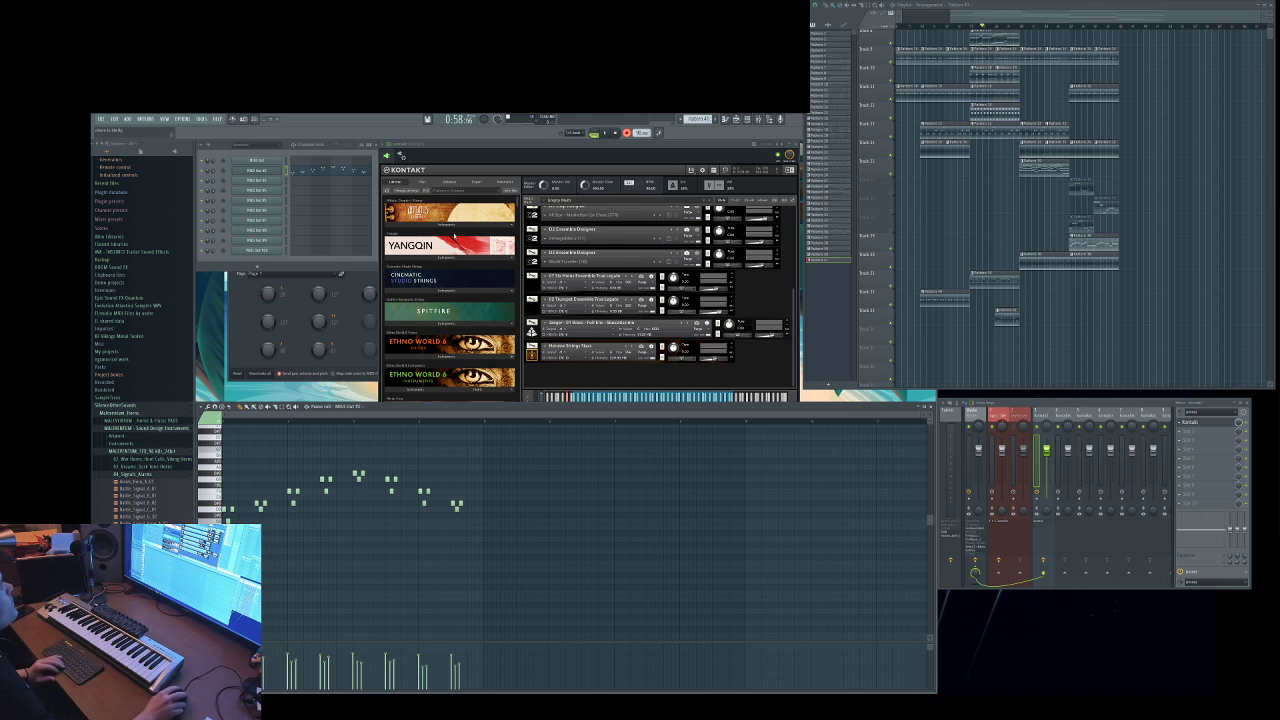
Copy all notes of the second MIDI Out channel to the last MIDI Out channel
key(space)
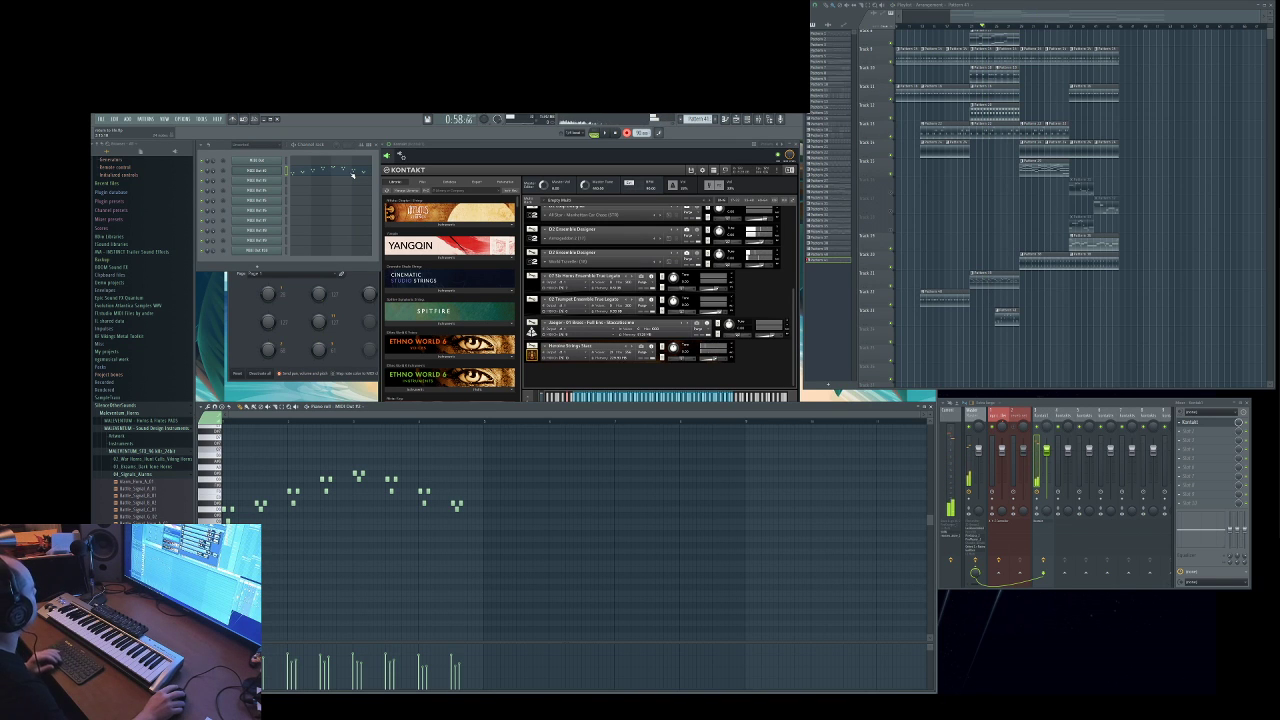
key(ctrl+a)
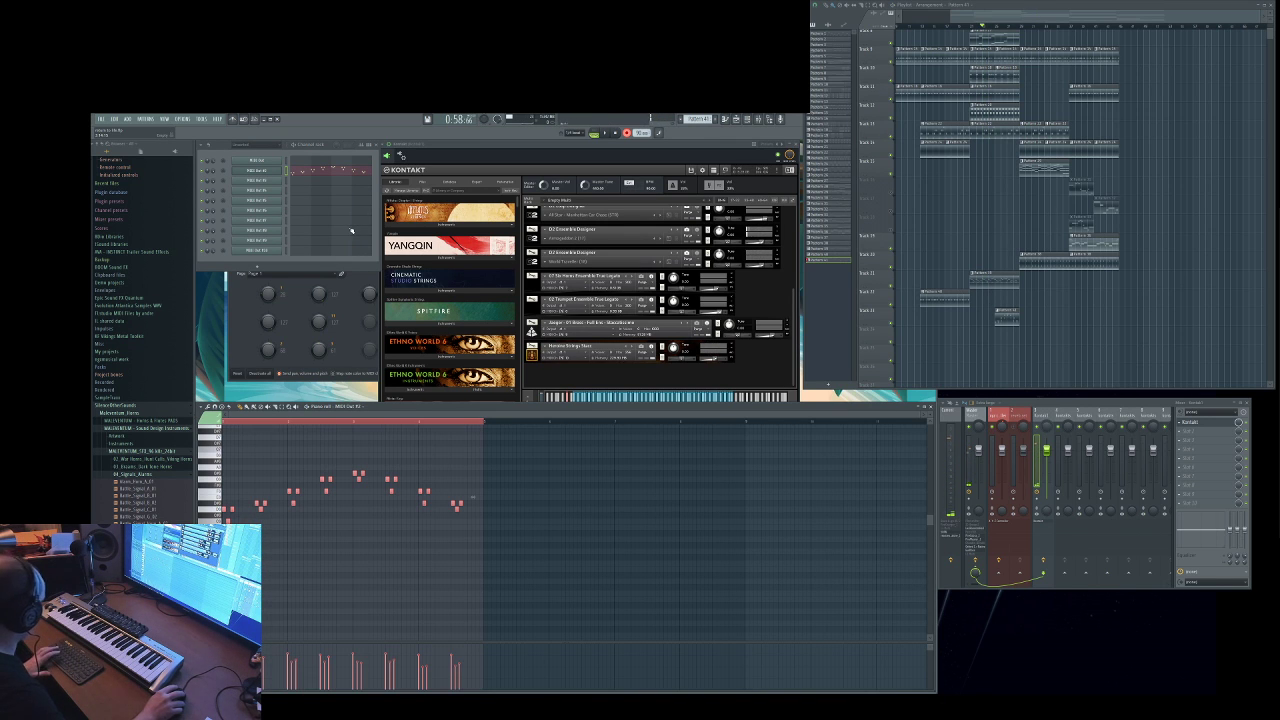
click(341, 252)
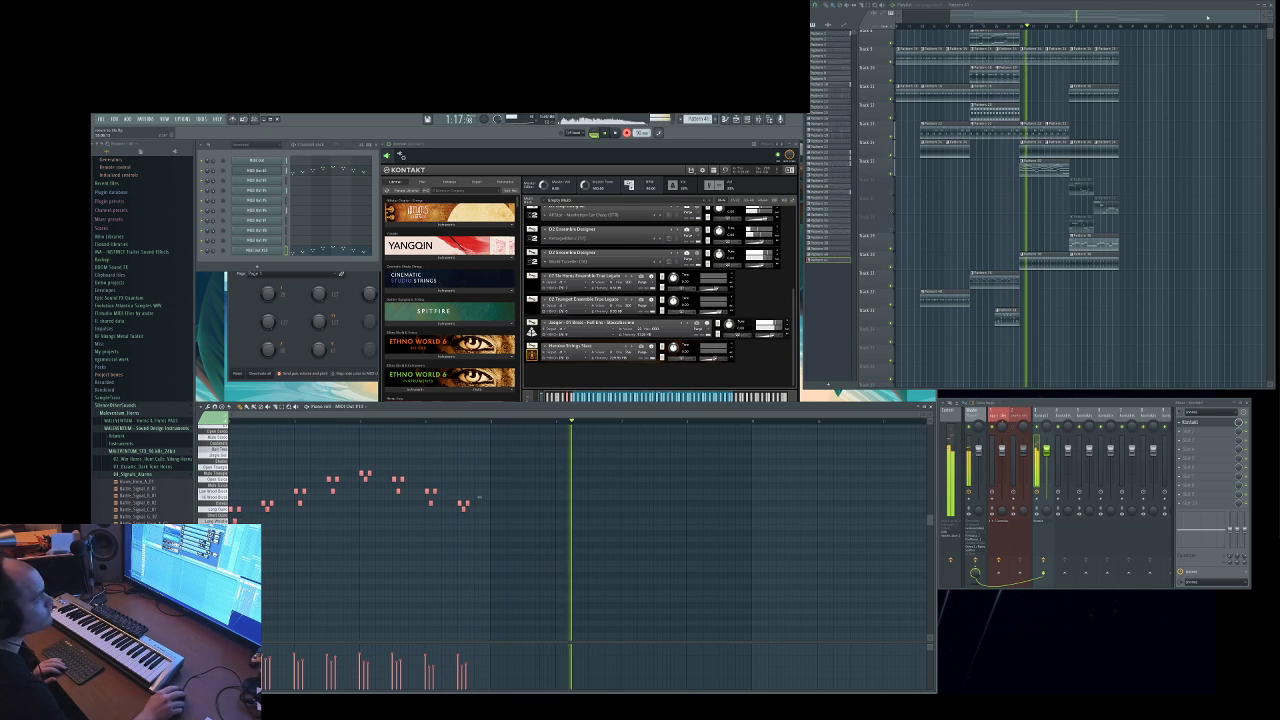
Create a new empty pattern, record a part on the seventh MIDI Out channel from song position 1:12, and play it
ctrl+scroll(1115, 208, up, 2)
scroll(1115, 208, up, 5)
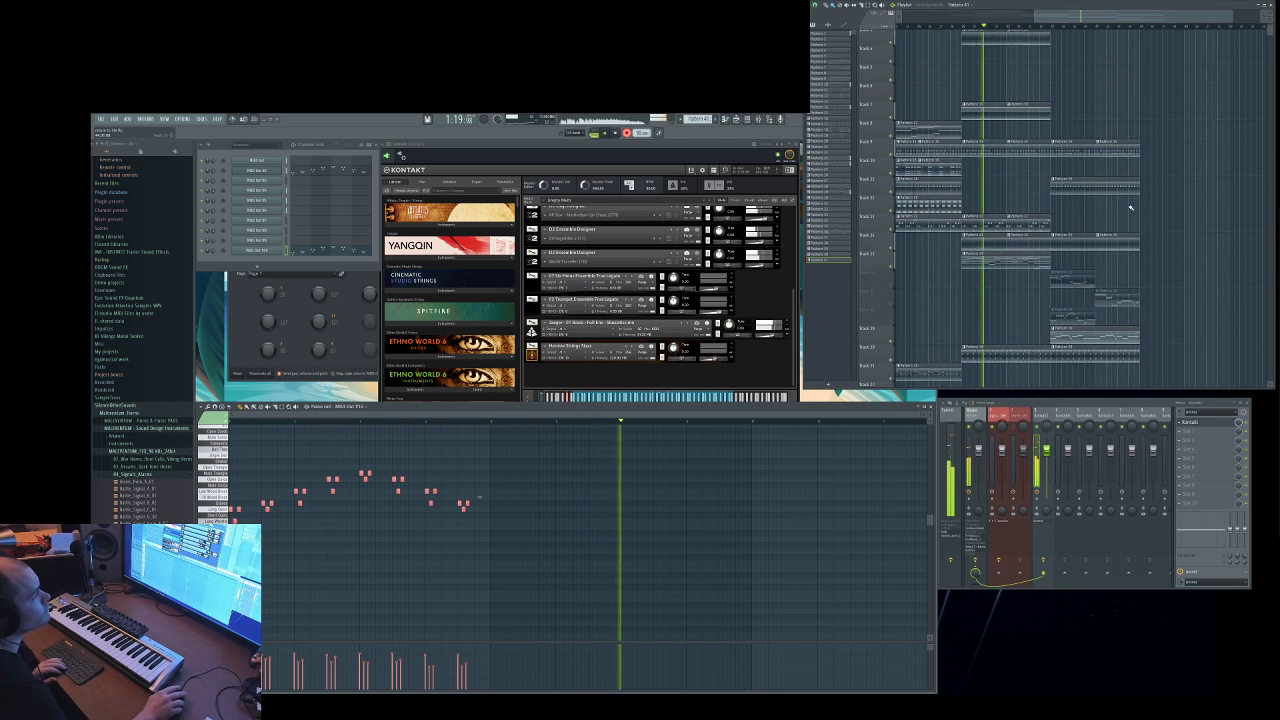
scroll(1115, 208, up, 3)
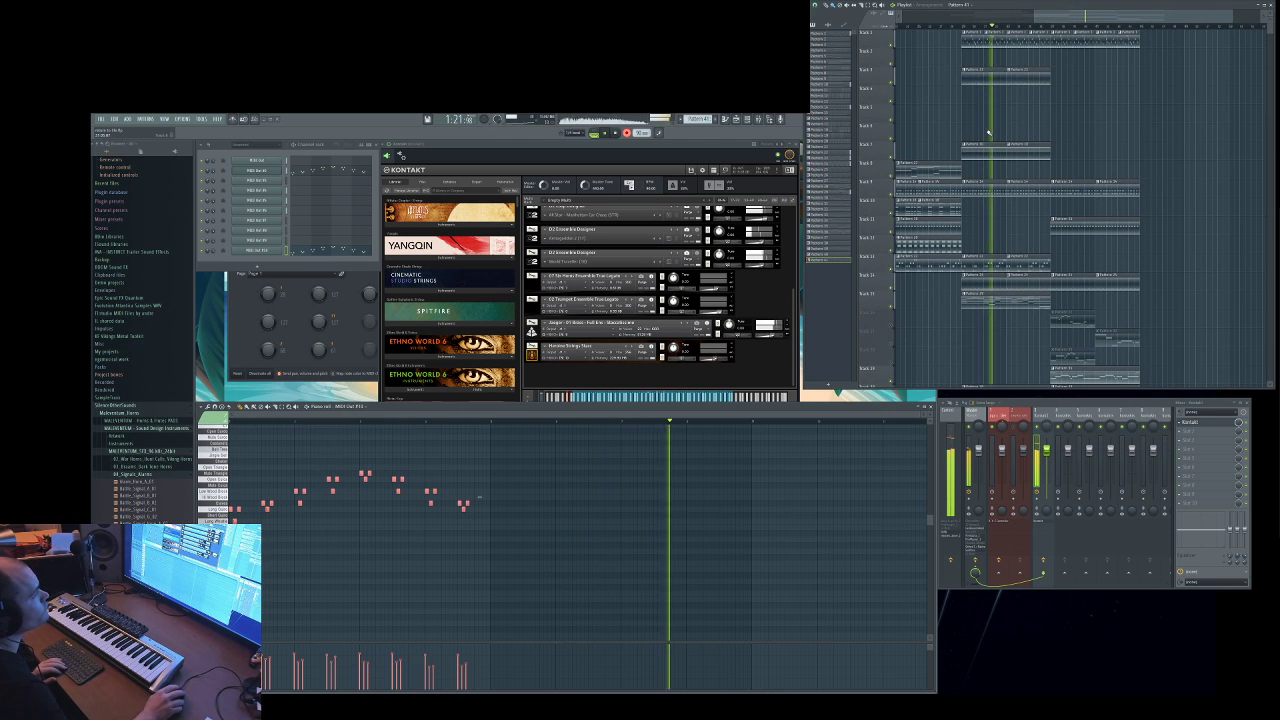
click(265, 224)
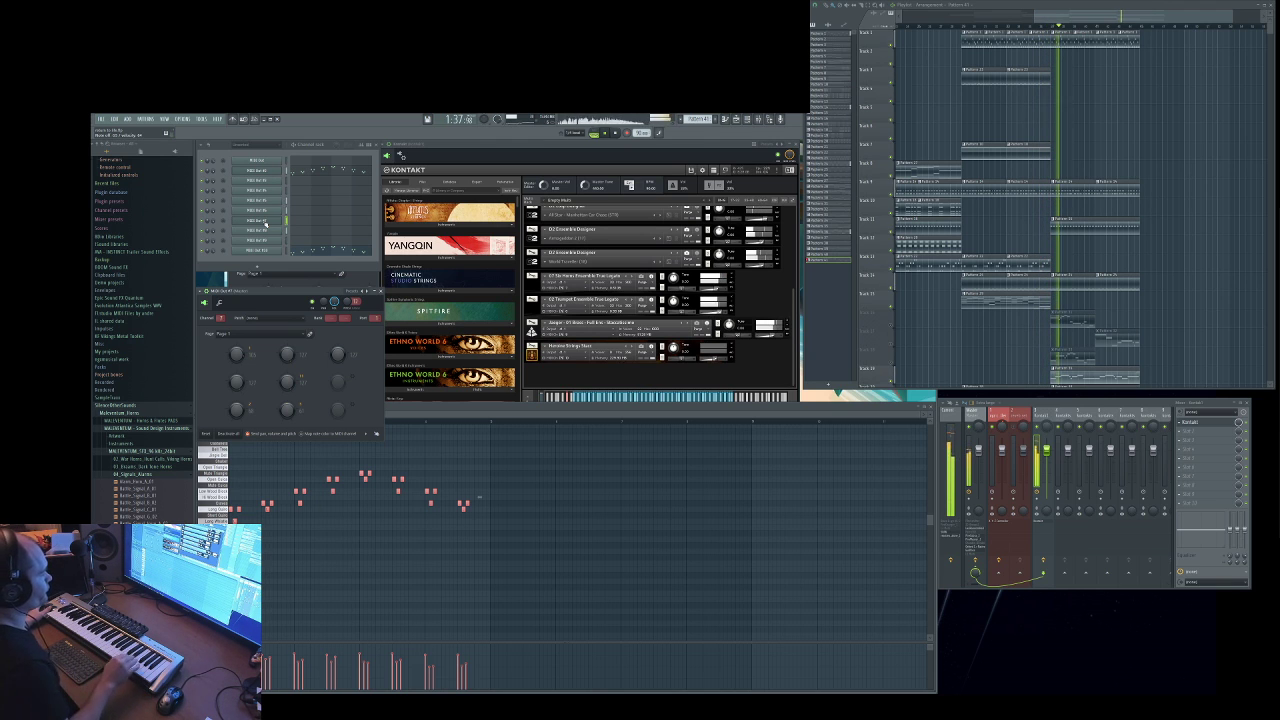
scroll(897, 108, down, 2)
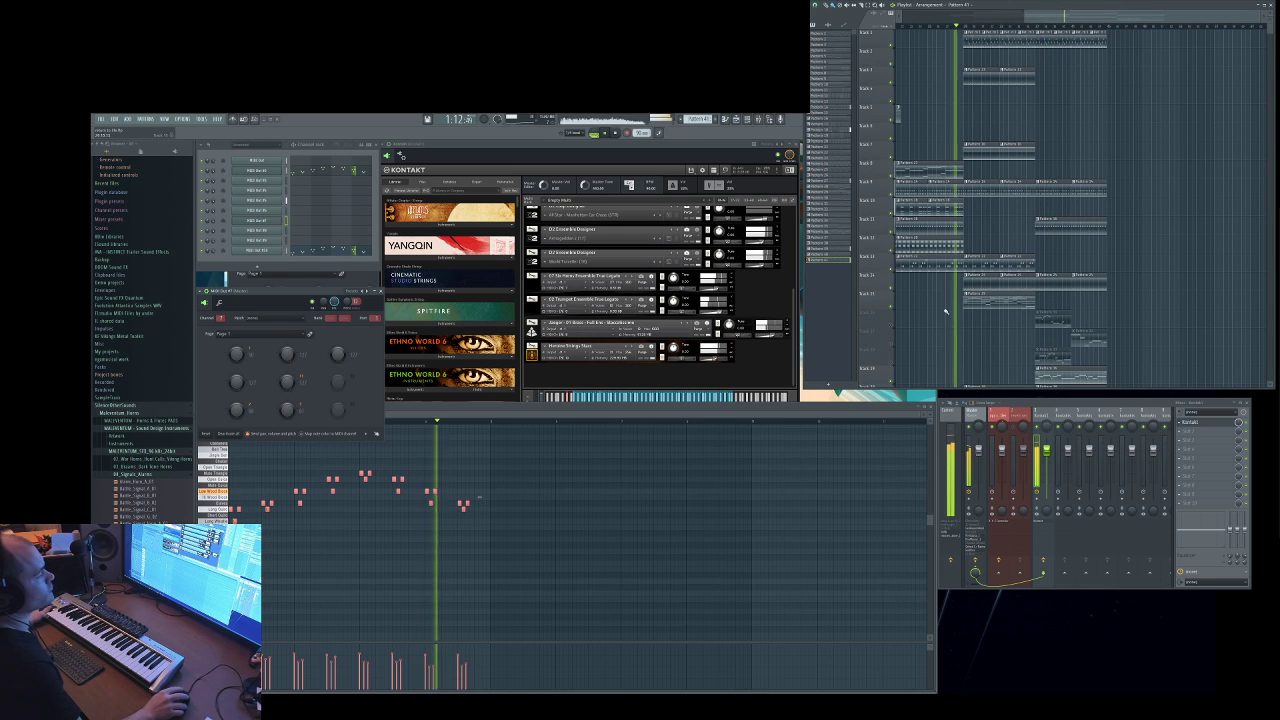
scroll(945, 313, down, 4)
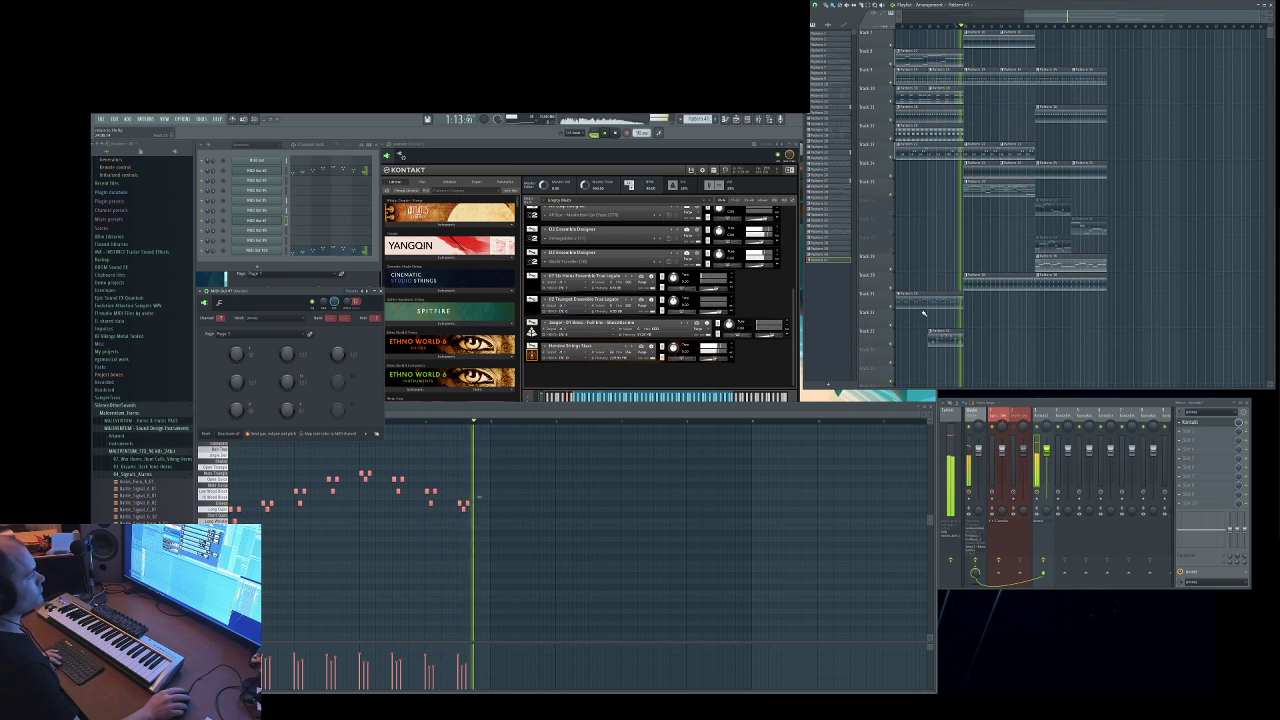
key(F4)
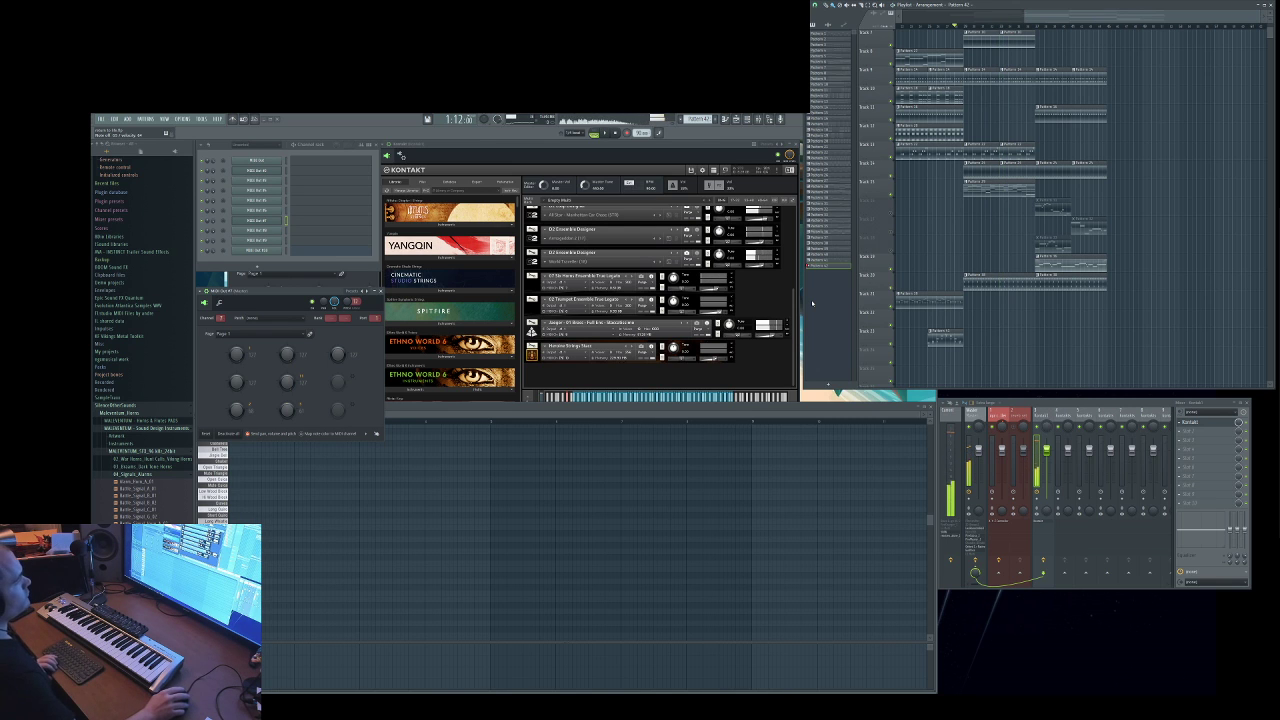
scroll(1005, 262, up, 3)
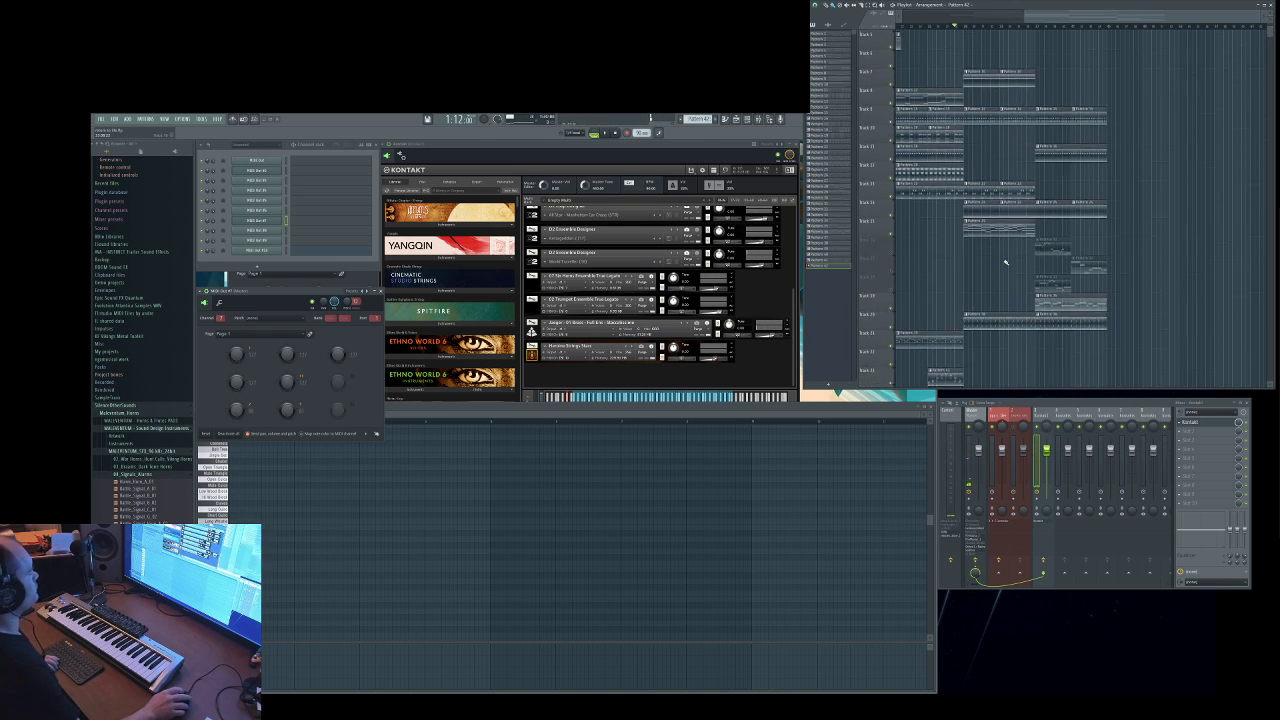
scroll(1005, 262, down, 3)
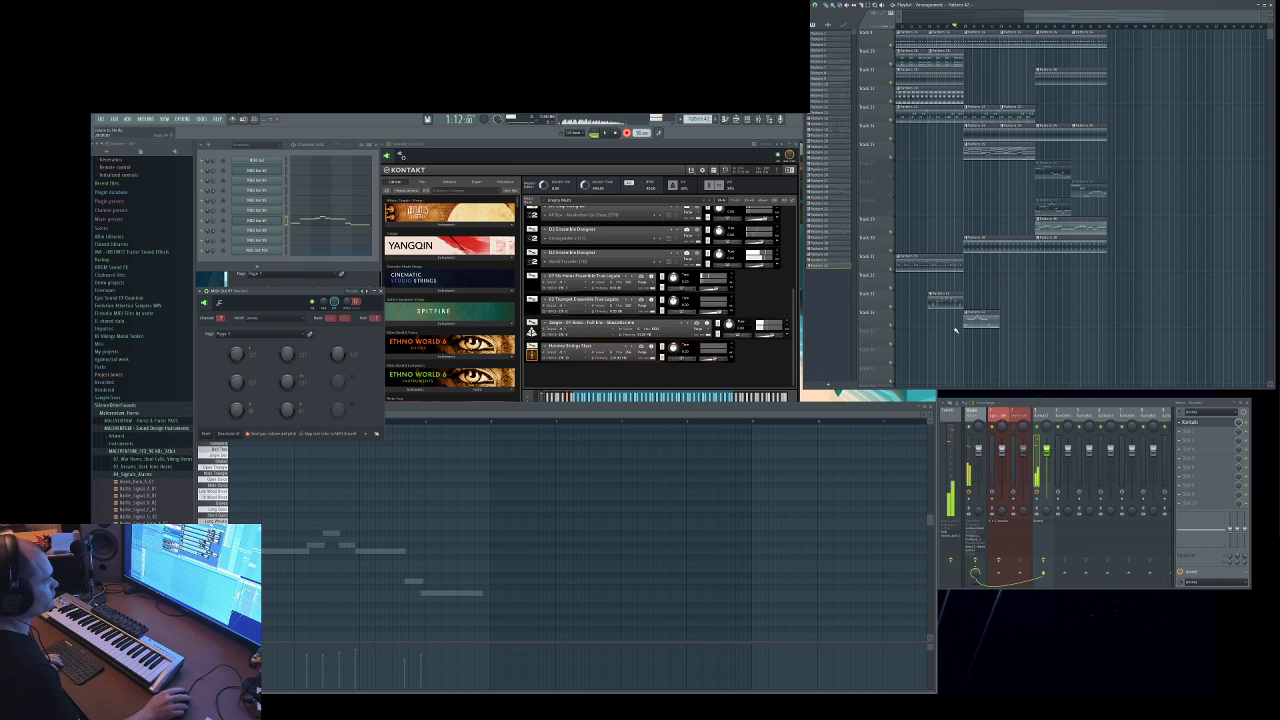
key(space)
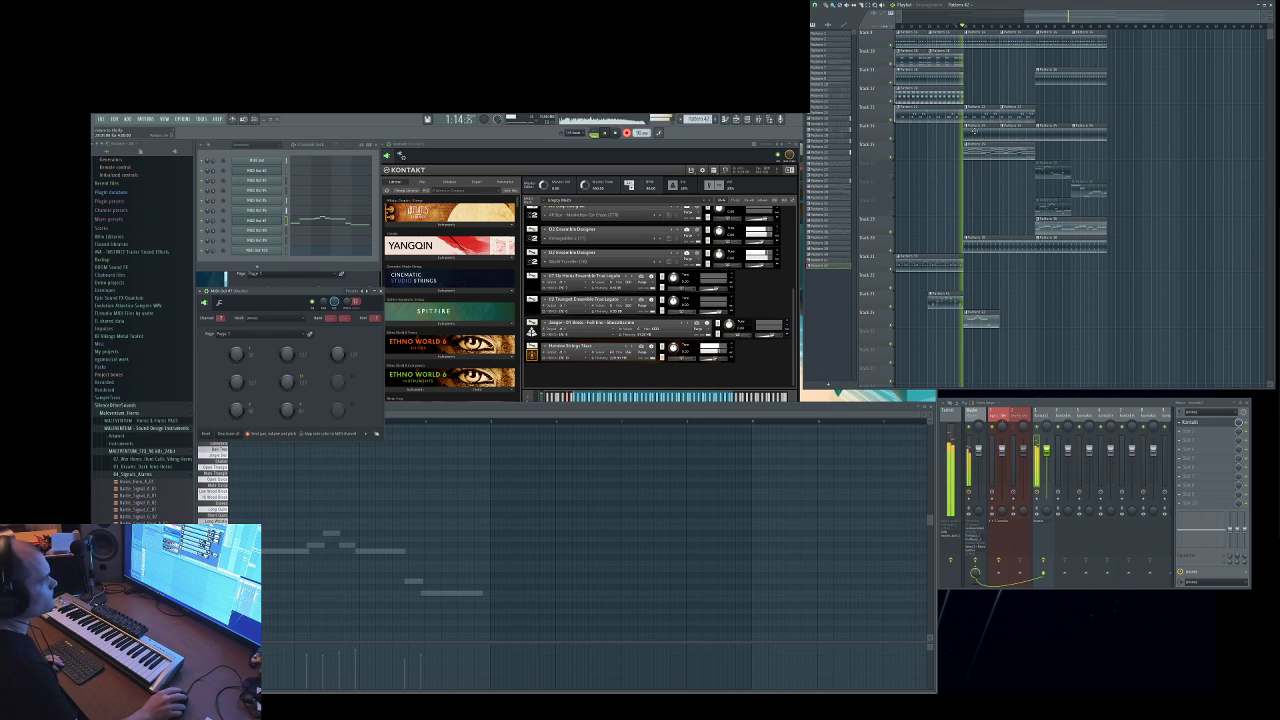
Play the arrangement, try the eighth MIDI Out channel's instrument, and switch to the fourth MIDI Out channel
scroll(1000, 200, down, 2)
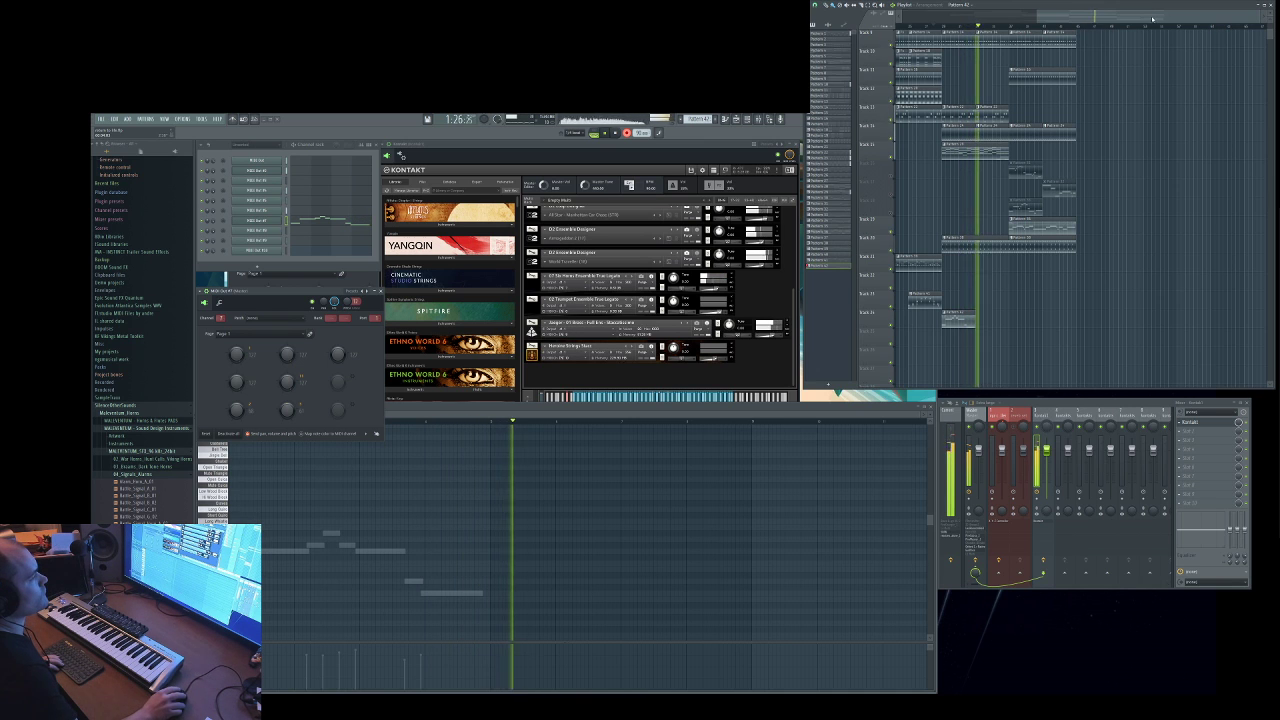
scroll(1040, 200, up, 1)
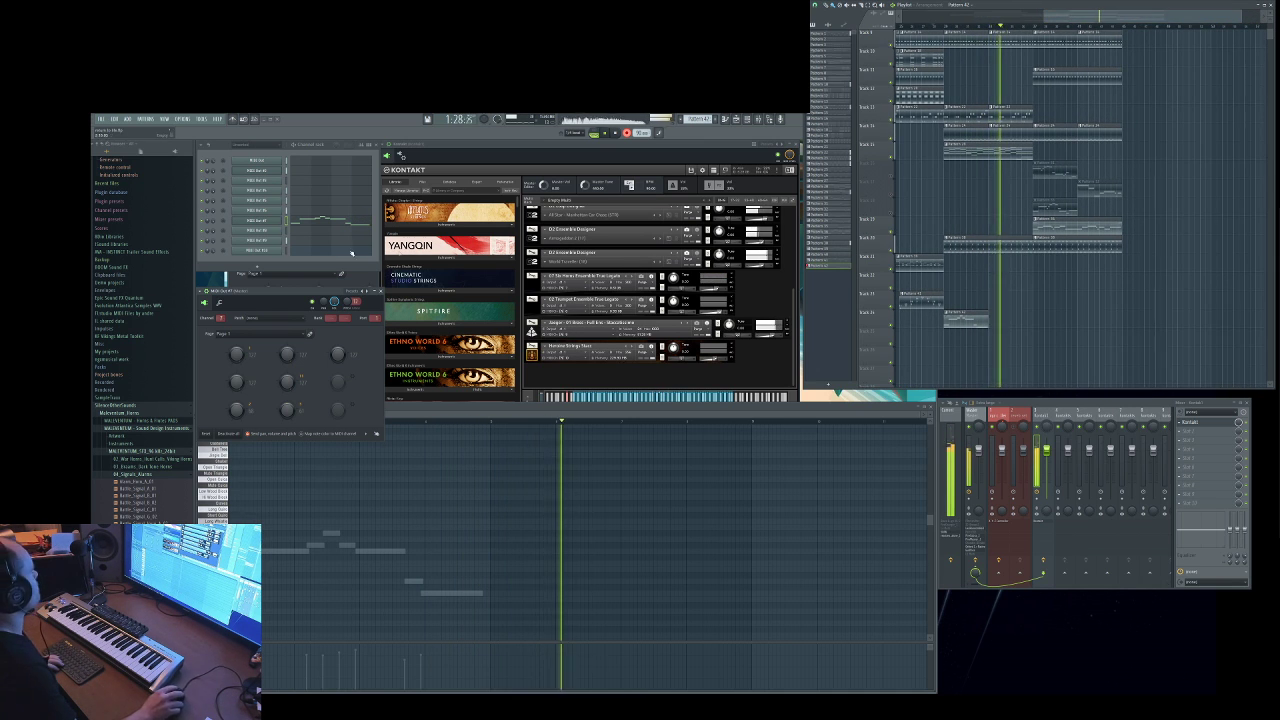
click(281, 237)
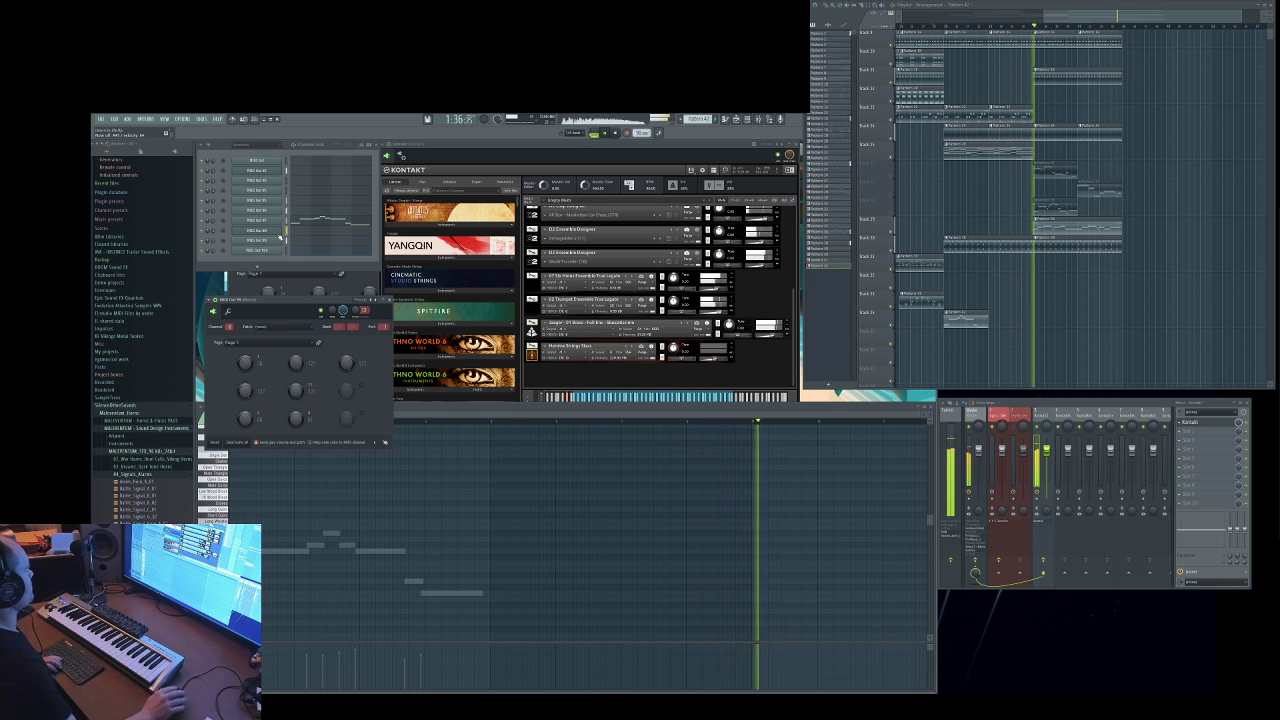
click(271, 173)
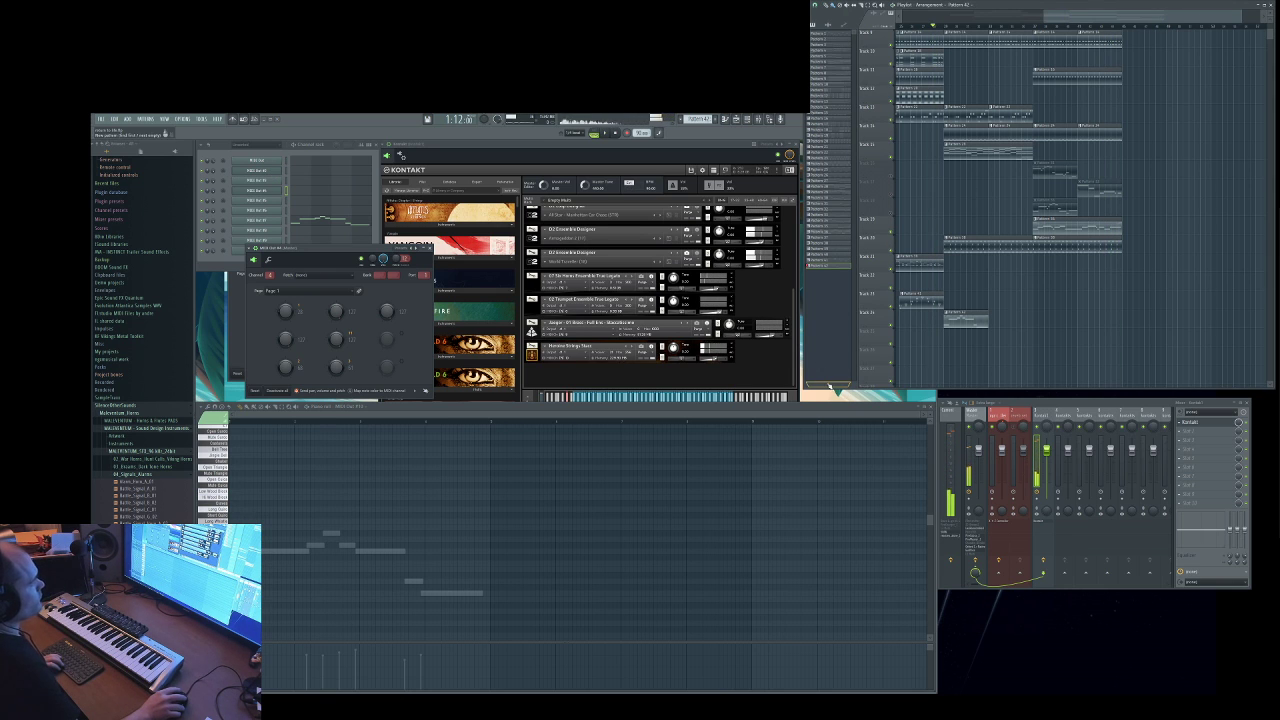
Create a new empty pattern, undo the first take, re-record the part on the fourth MIDI Out channel, and play it
key(F4)
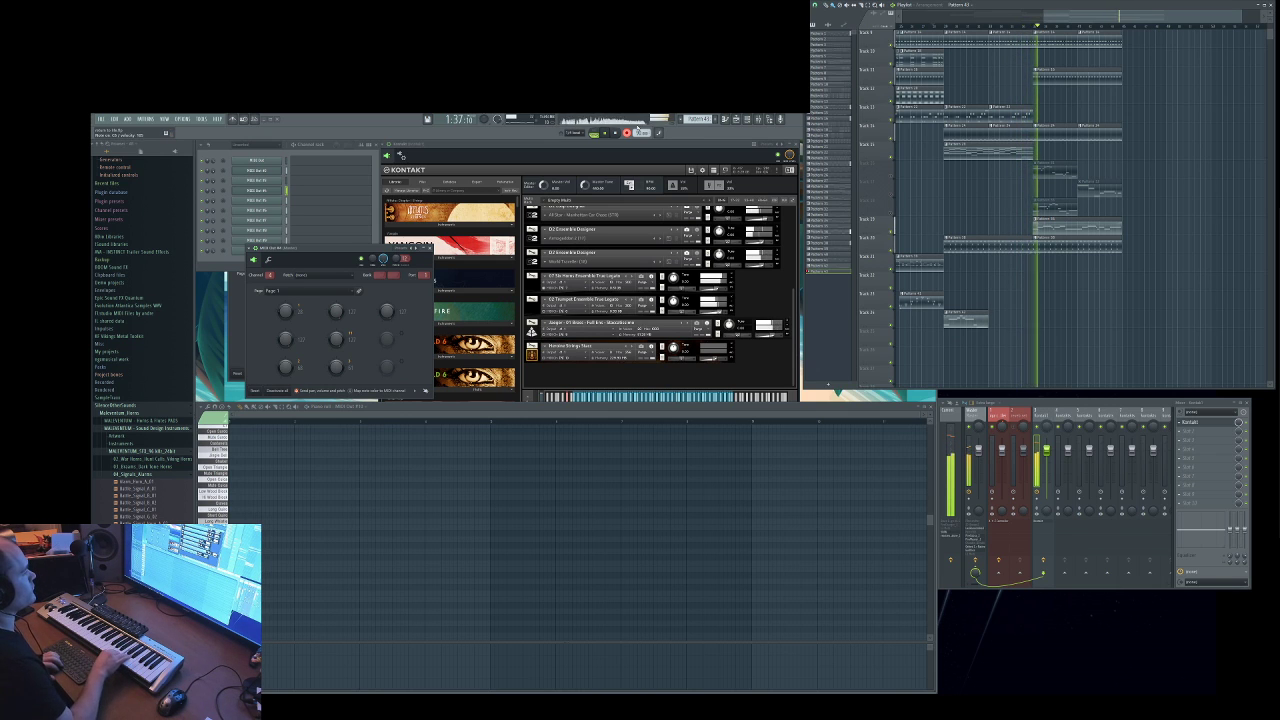
key(space)
key(ctrl+z)
key(space)
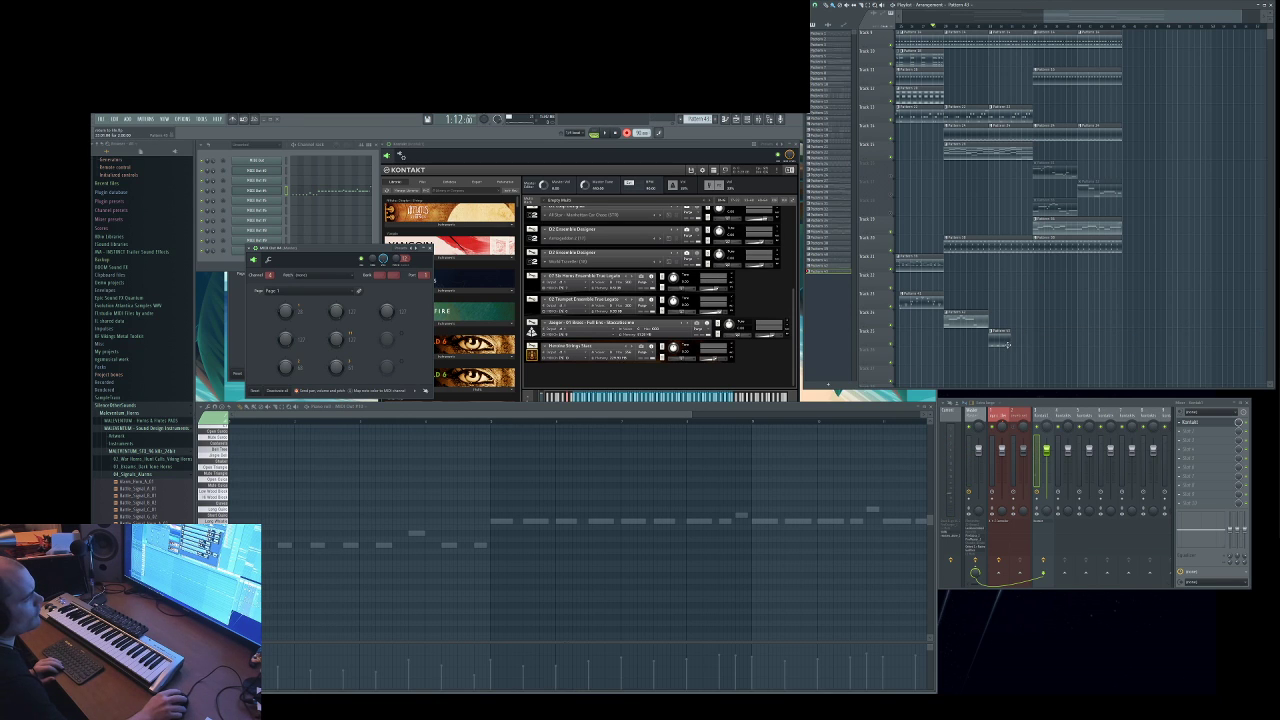
key(space)
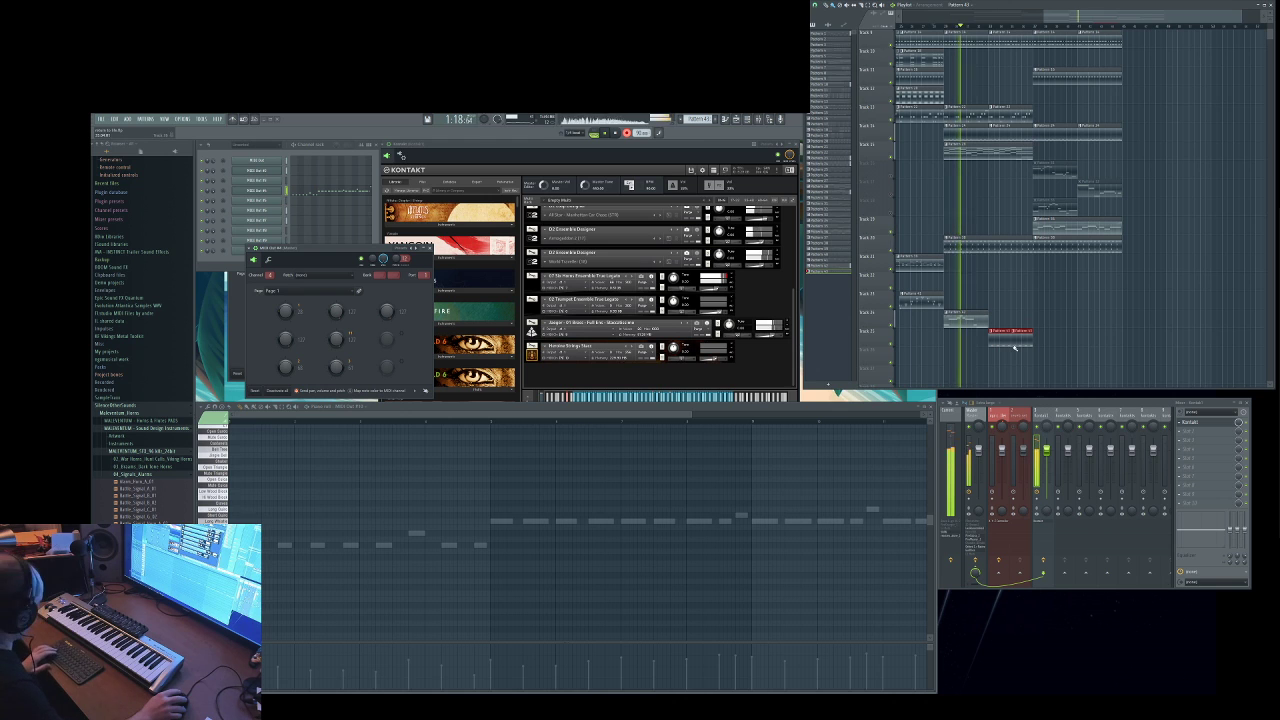
Open the following pattern's fourth MIDI Out channel in the piano roll and extend its opening note
click(828, 275)
key(F7)
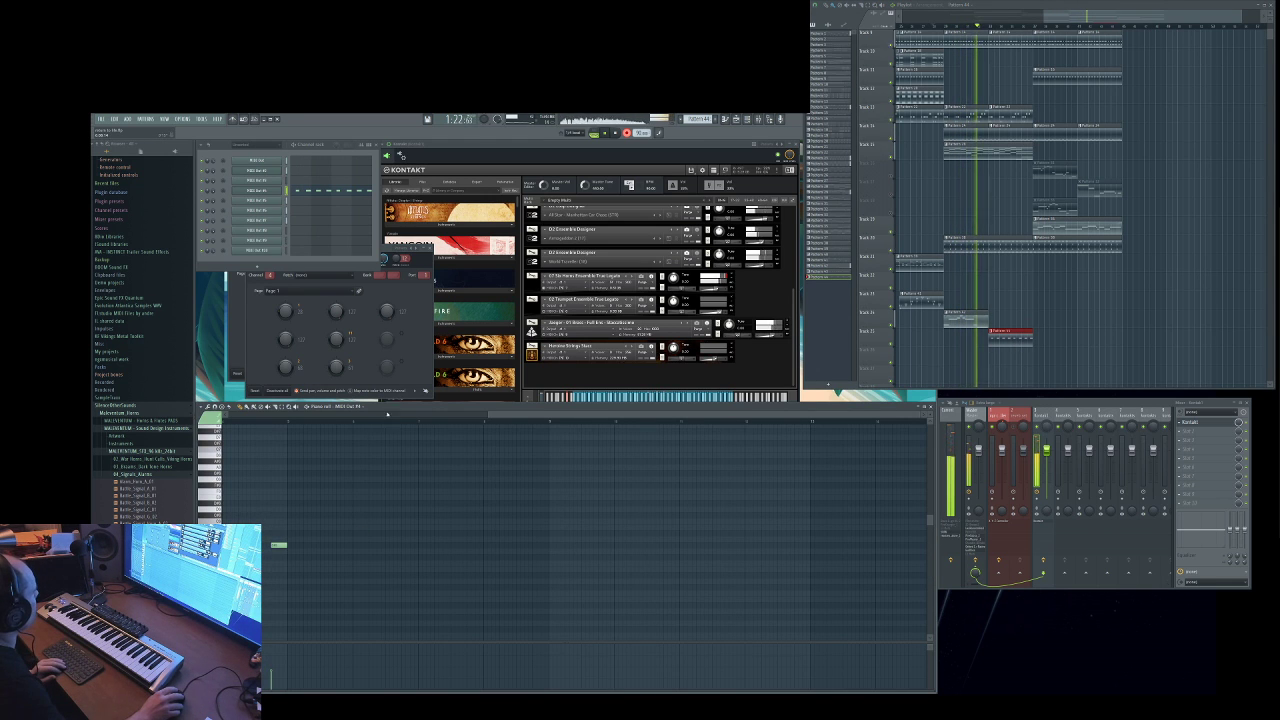
drag(280, 545, 480, 545)
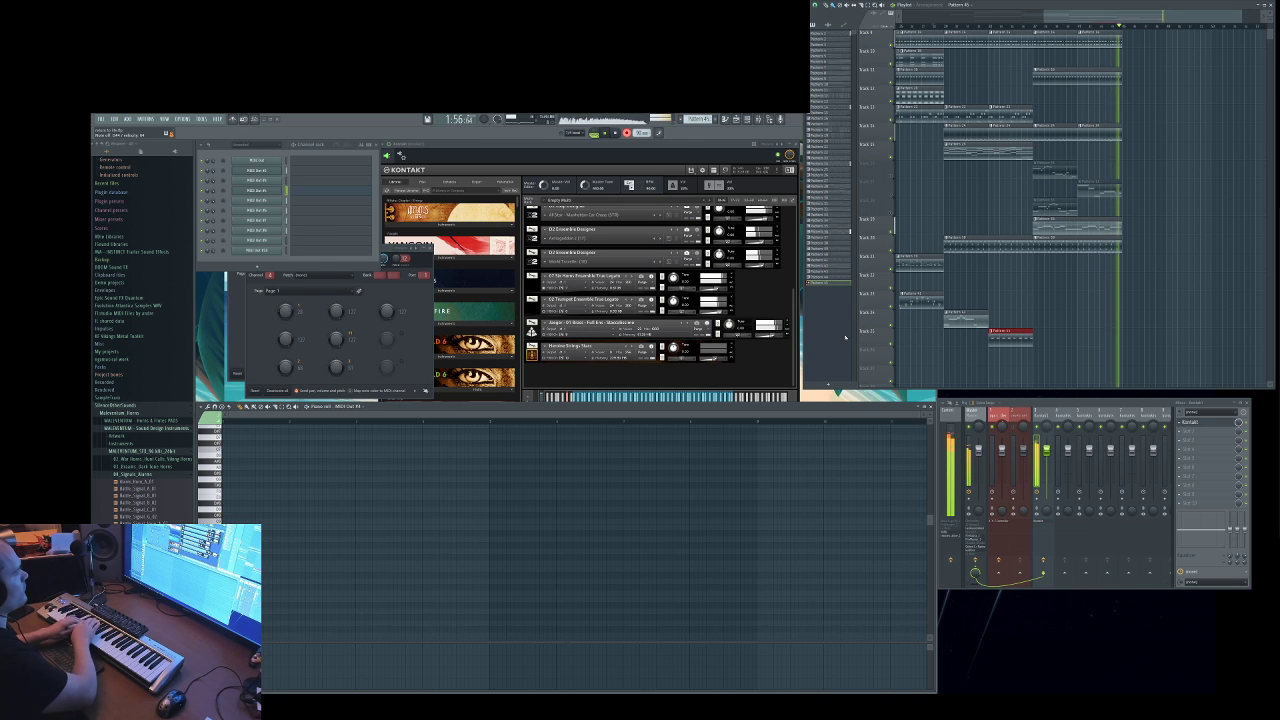
Finish recording the newest pattern on the fourth MIDI Out channel and play the result
key(space)
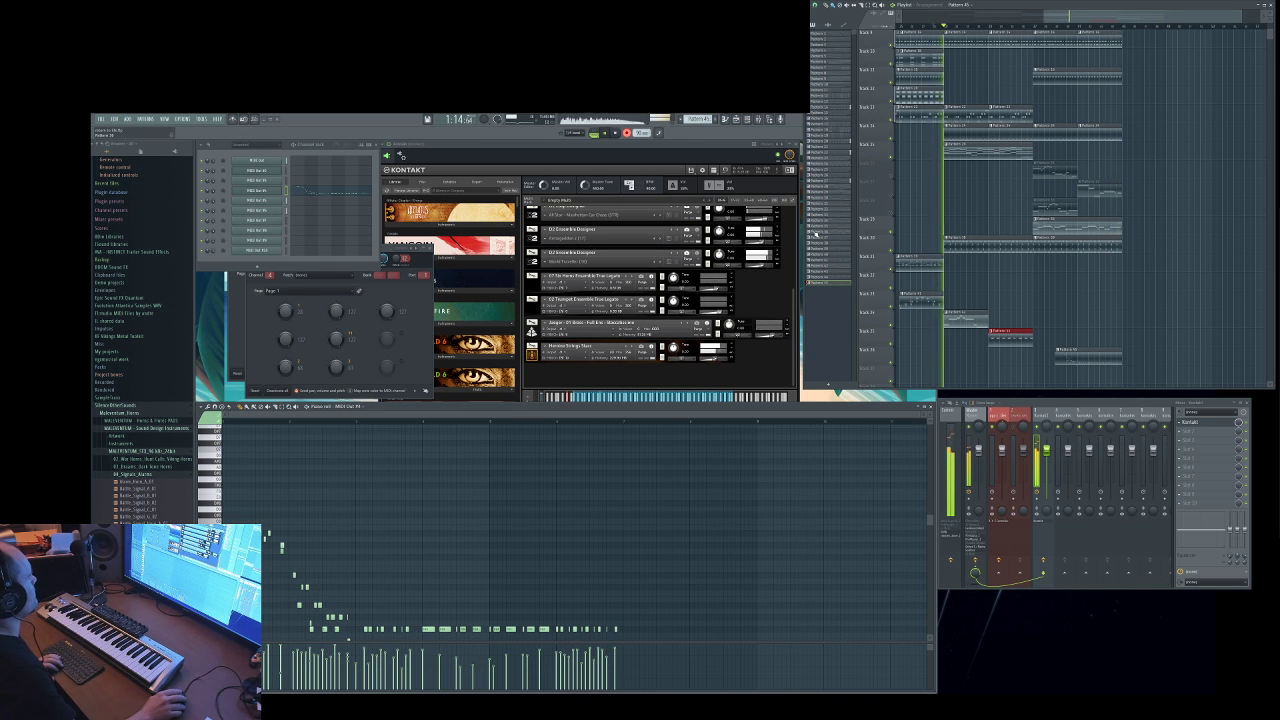
Move the newest pattern clip to the start of the last section, repeat it to the section's end, and merge the copies into one pattern
scroll(626, 577, down, 4)
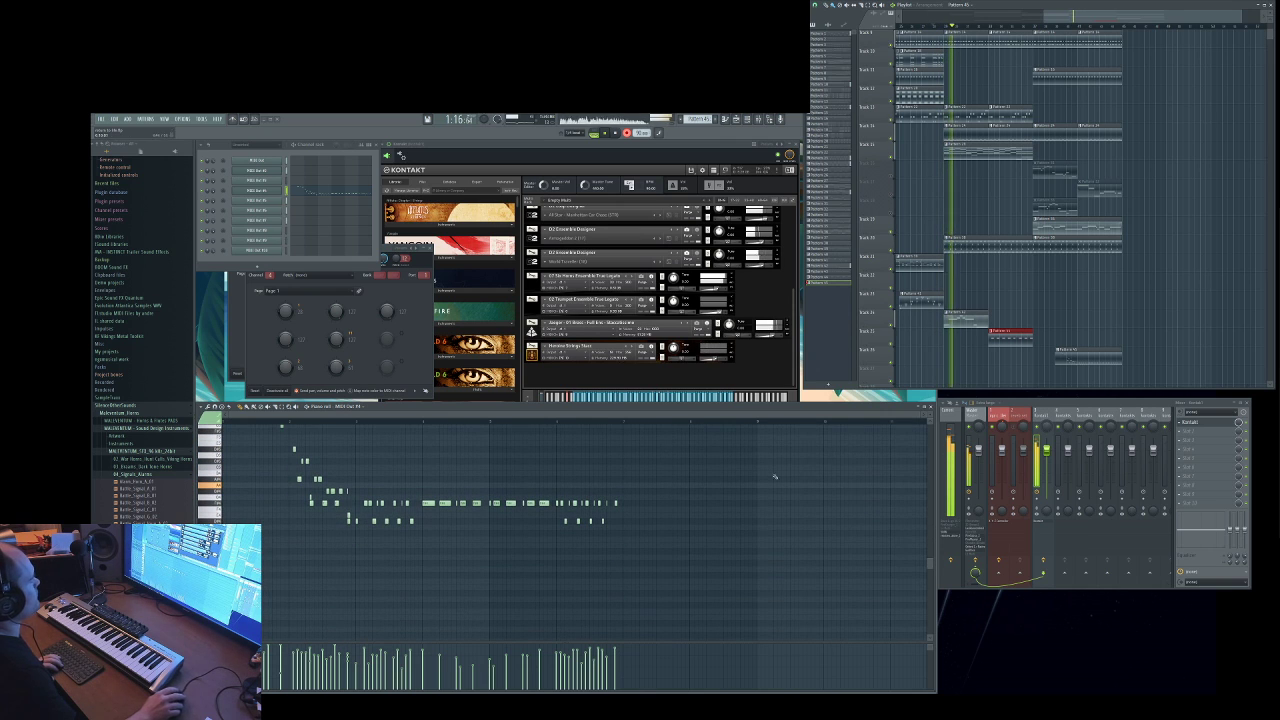
key(space)
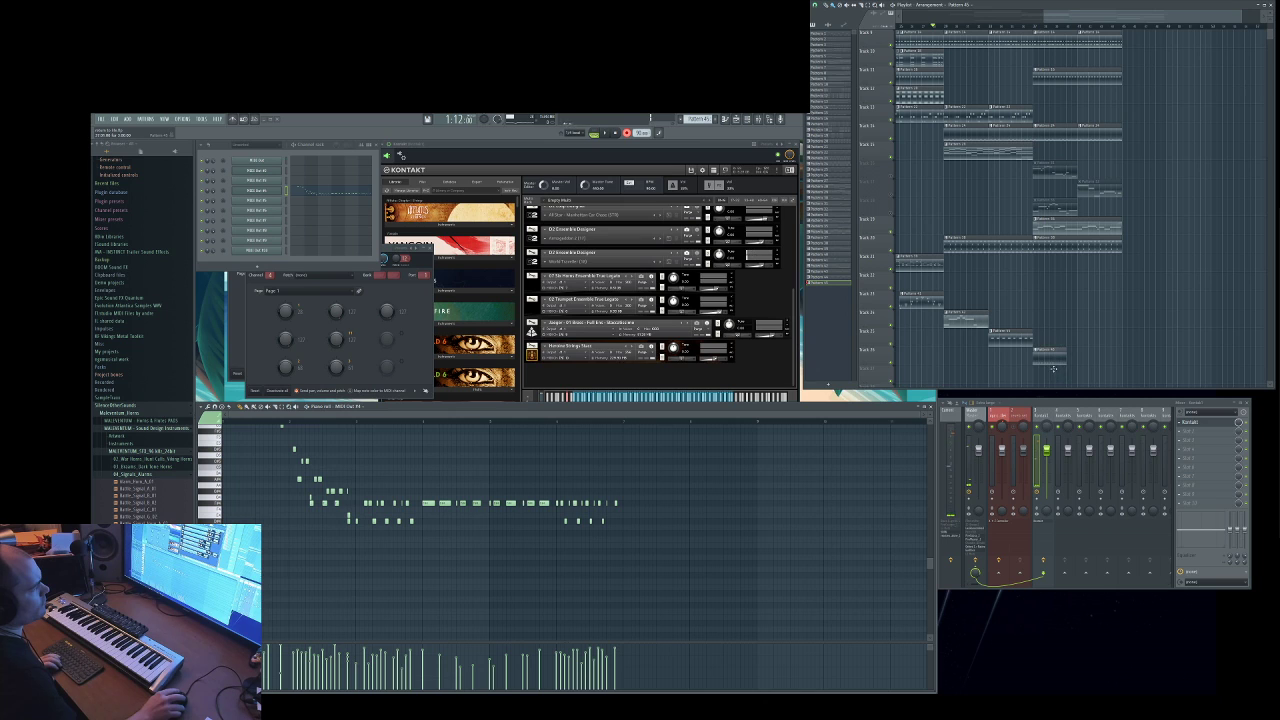
key(space)
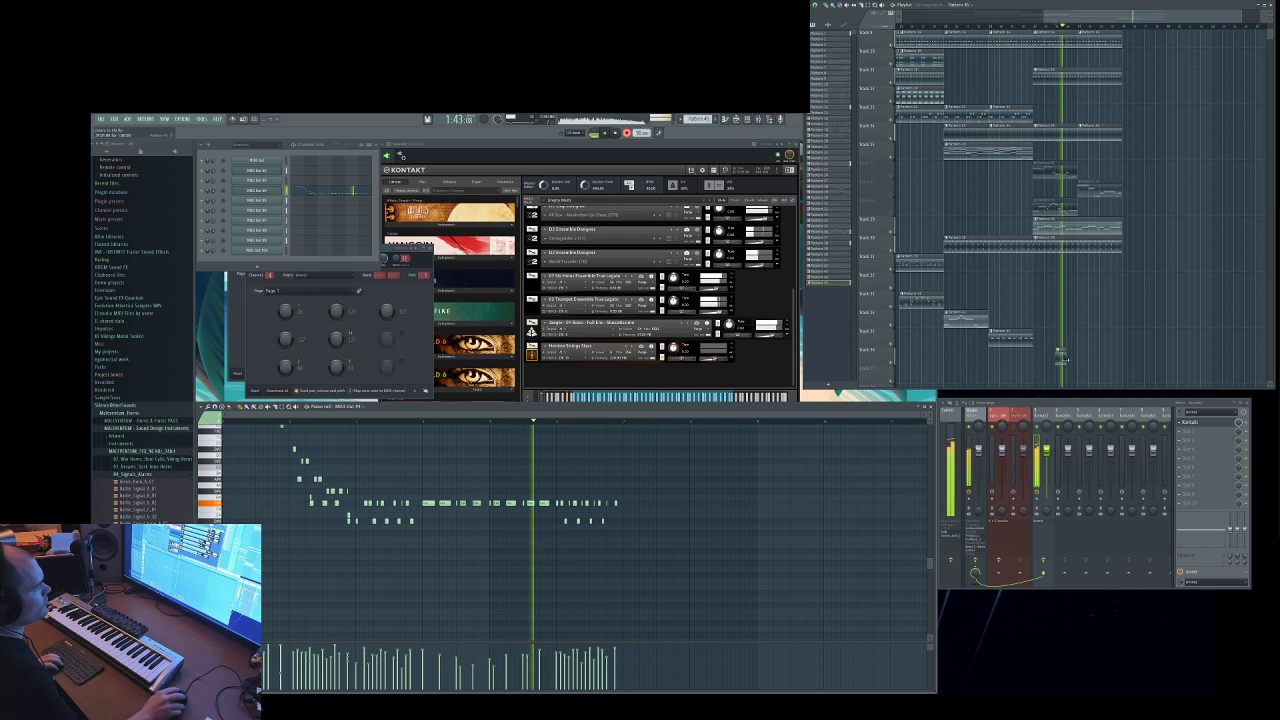
drag(1060, 354, 1120, 361)
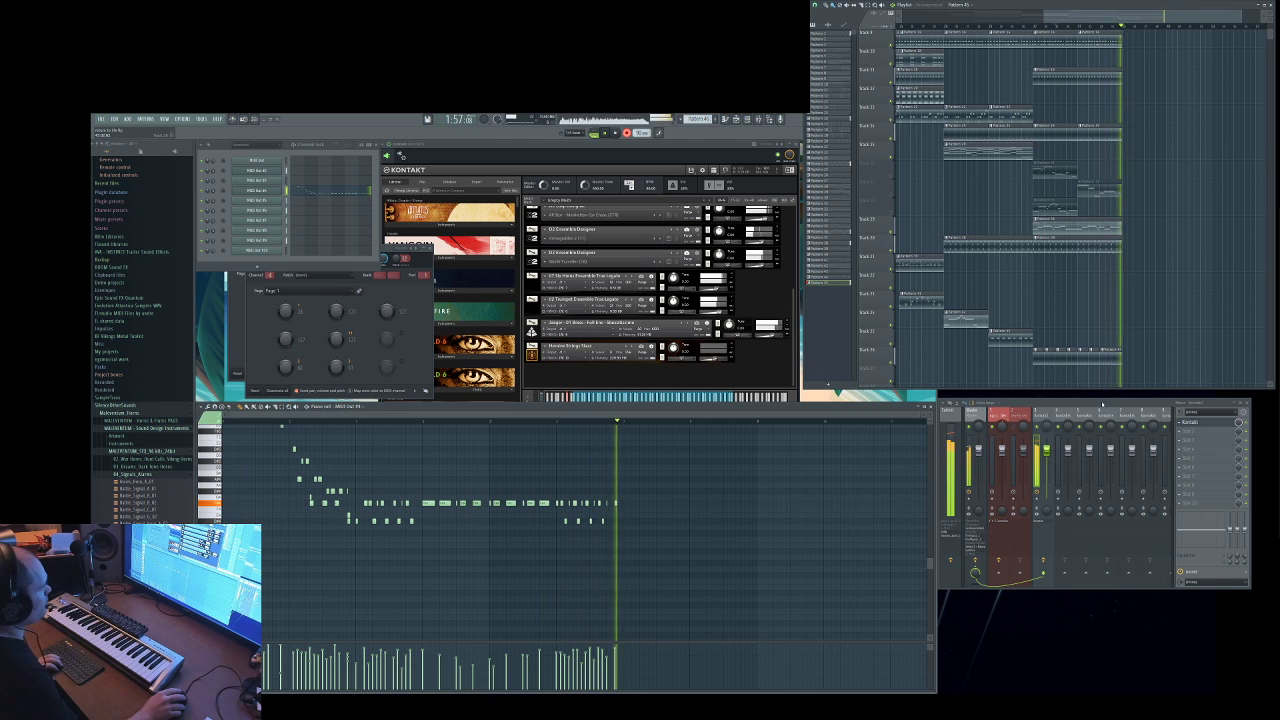
drag(1137, 349, 1040, 362)
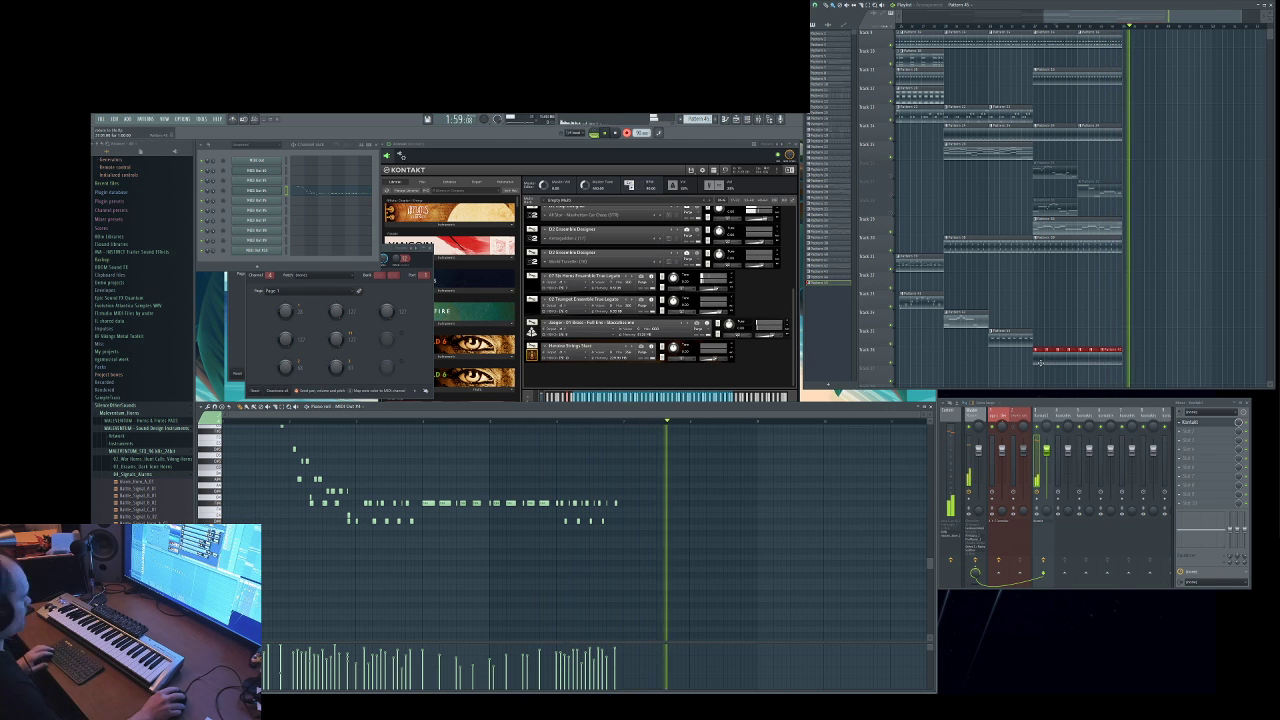
key(F7)
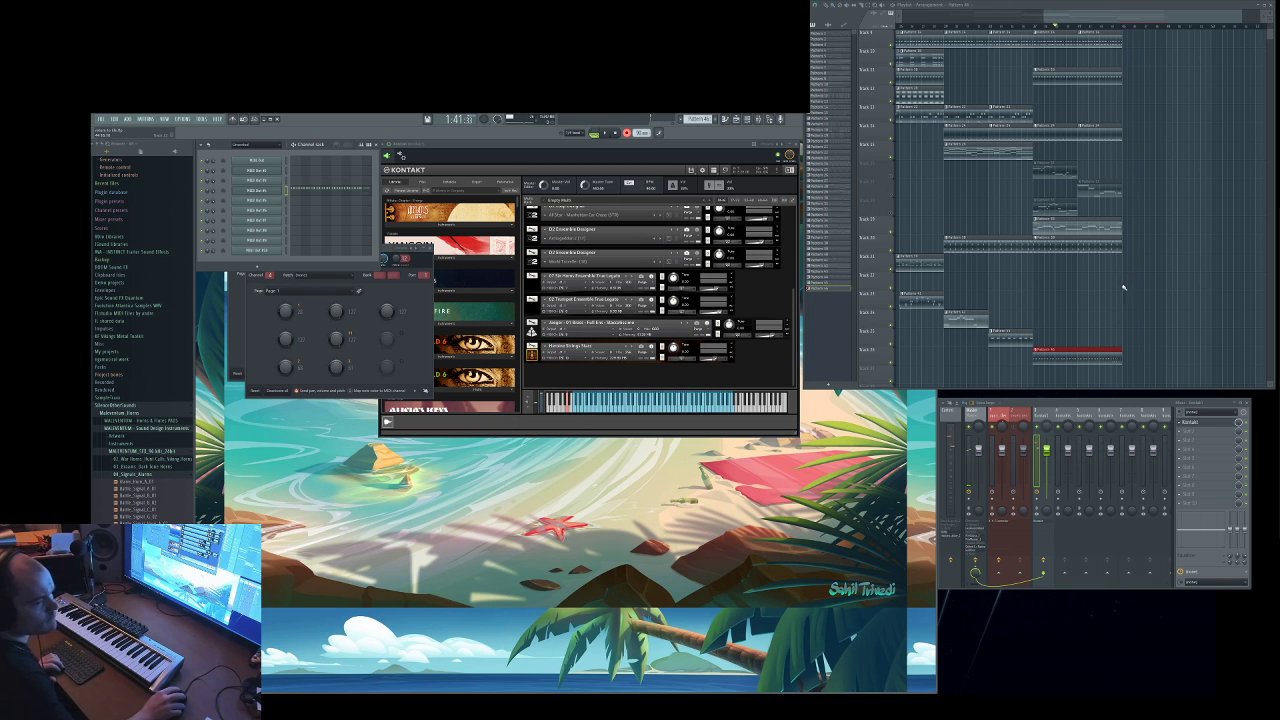
Play the arrangement with the merged clip and return the playback position to the start of the last section
key(space)
click(1033, 25)
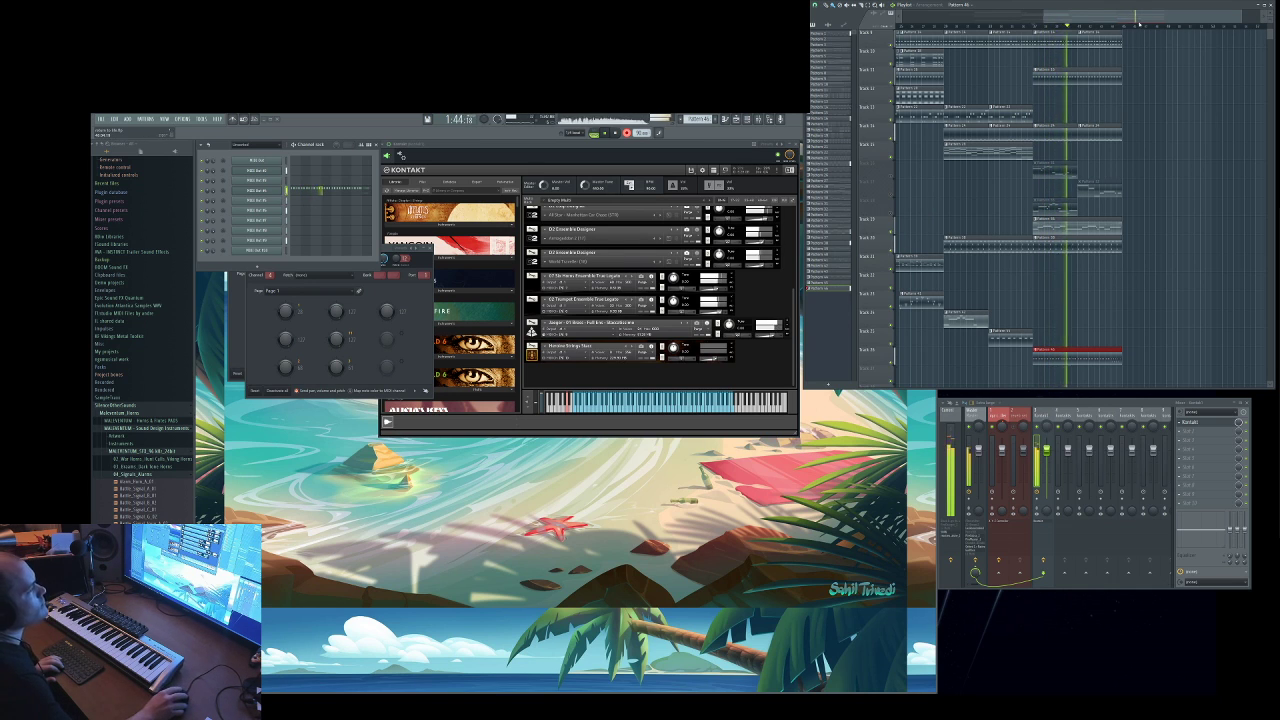
scroll(1137, 22, down, 3)
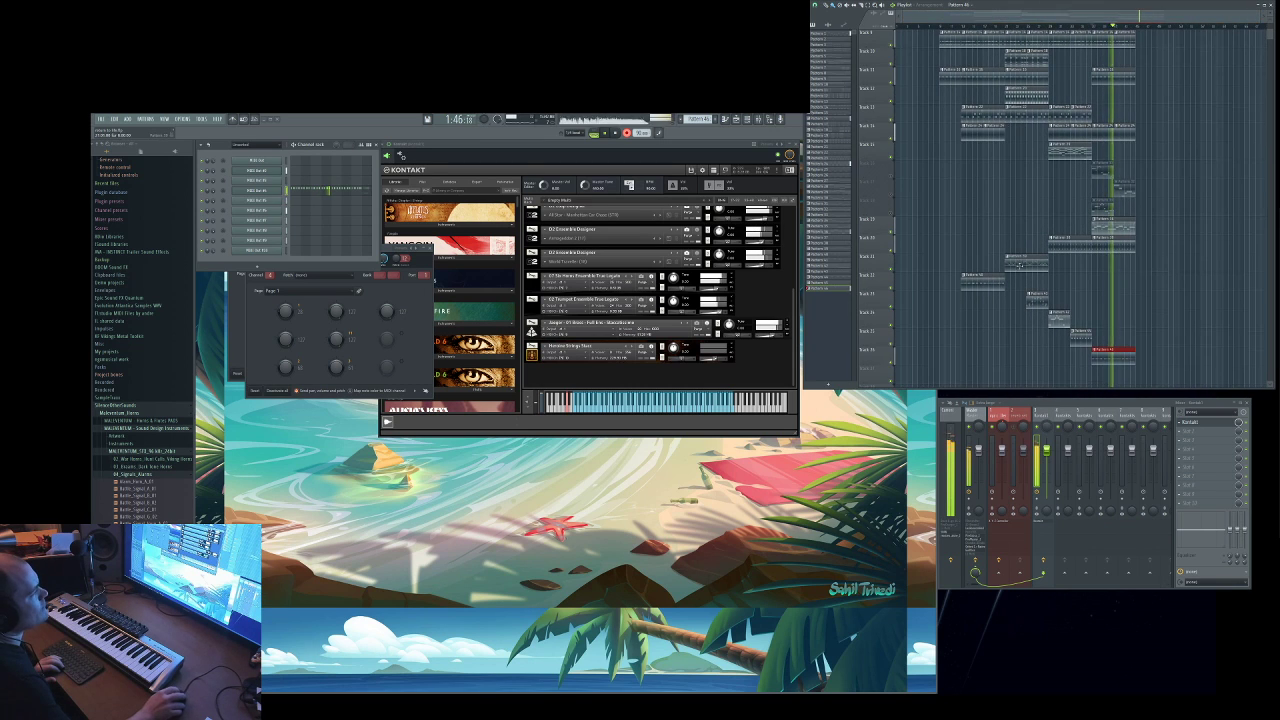
scroll(1020, 266, down, 1)
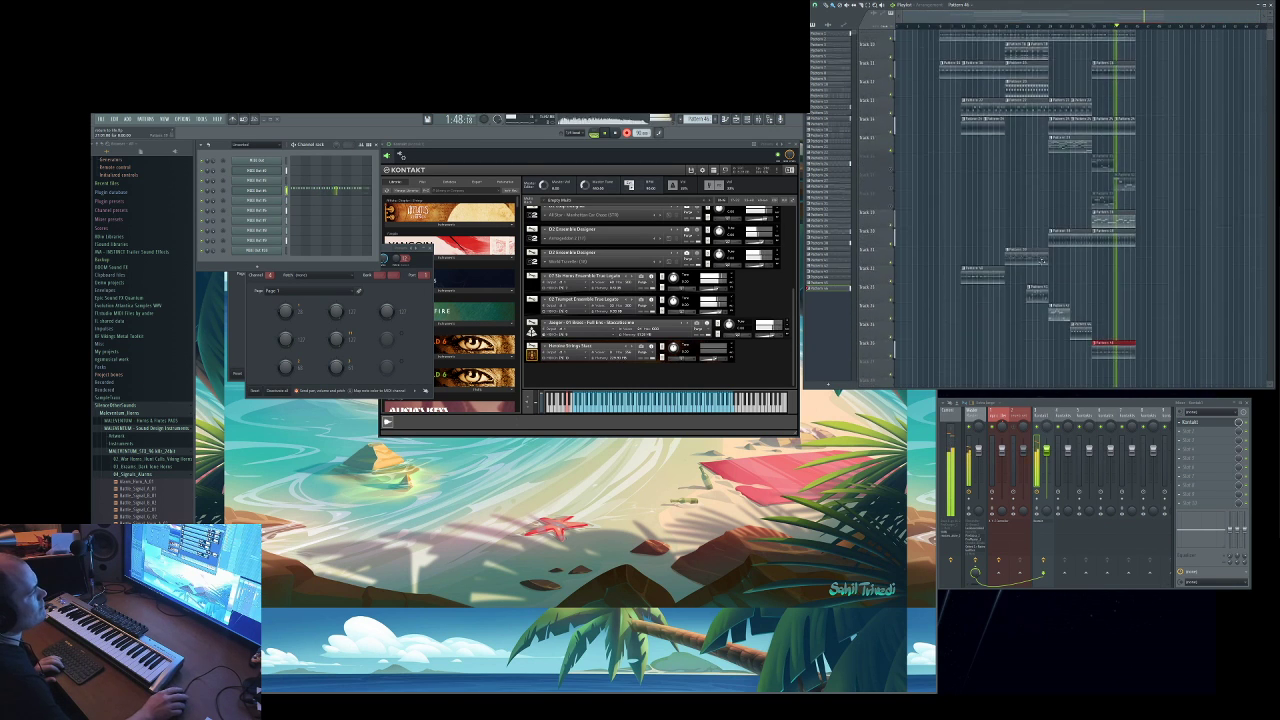
scroll(1040, 262, down, 3)
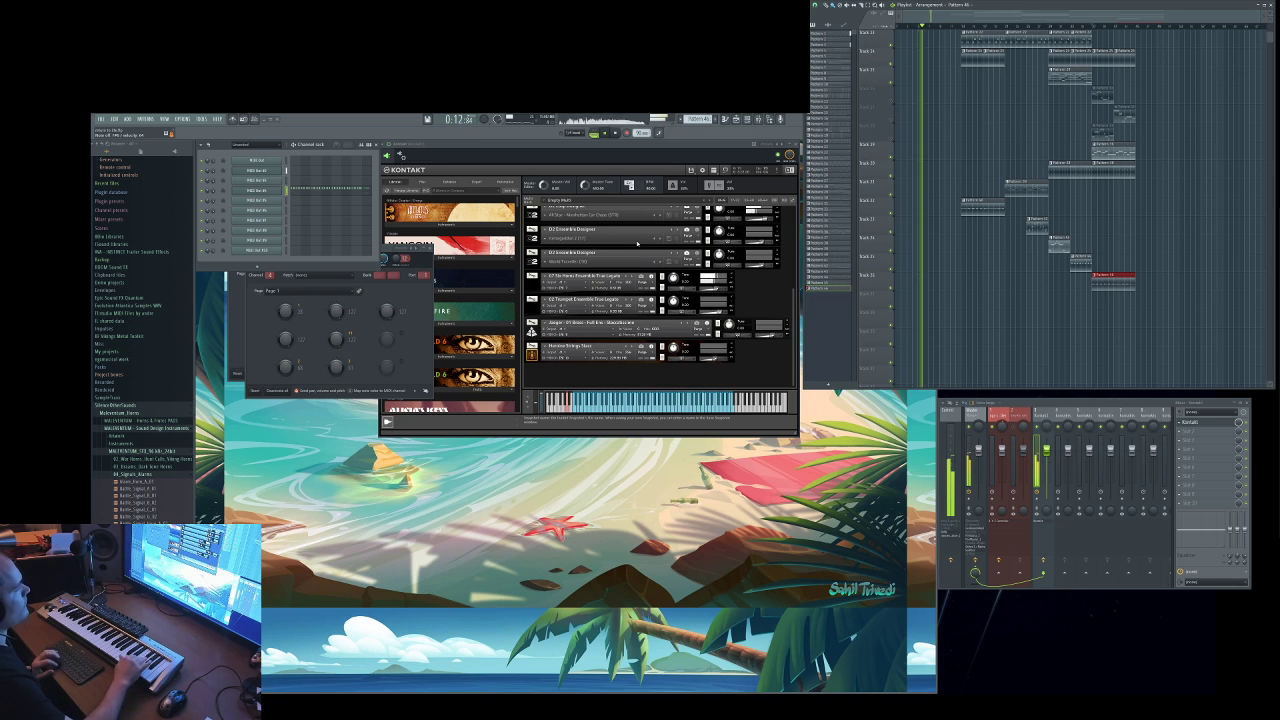
click(1092, 25)
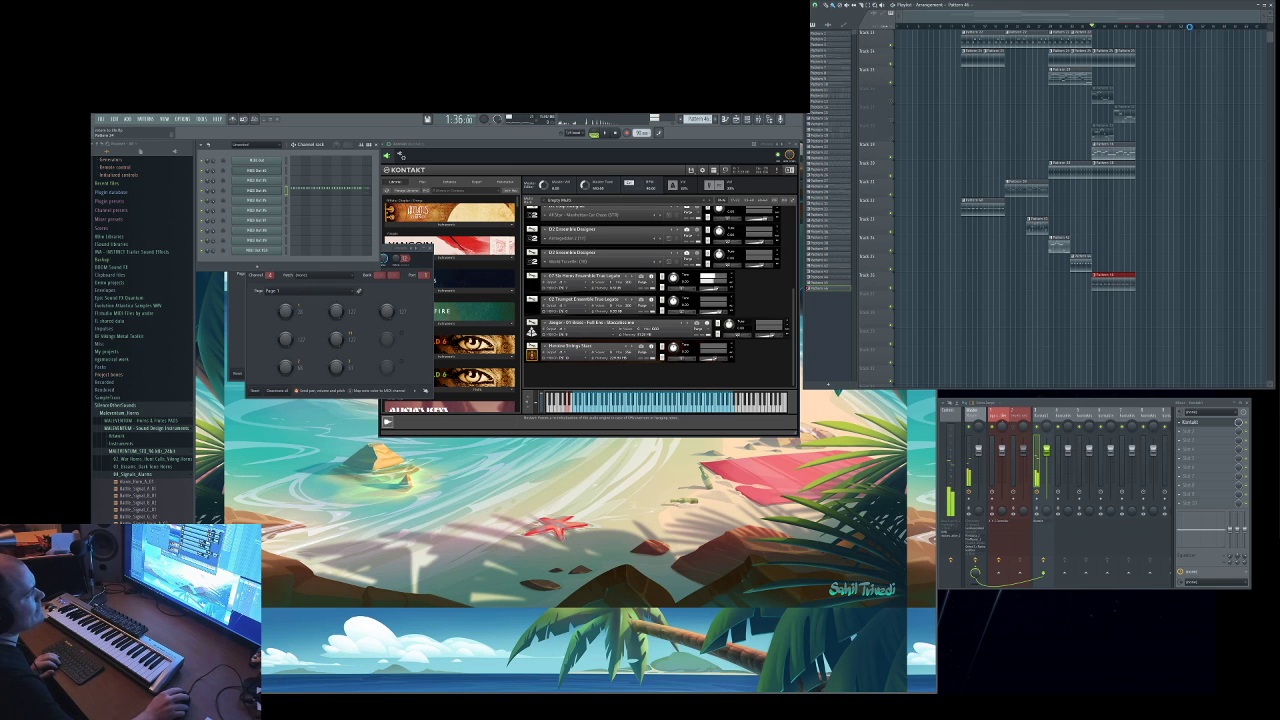
Select the first track's pattern clips that span the last section of the arrangement
scroll(1116, 160, up, 10)
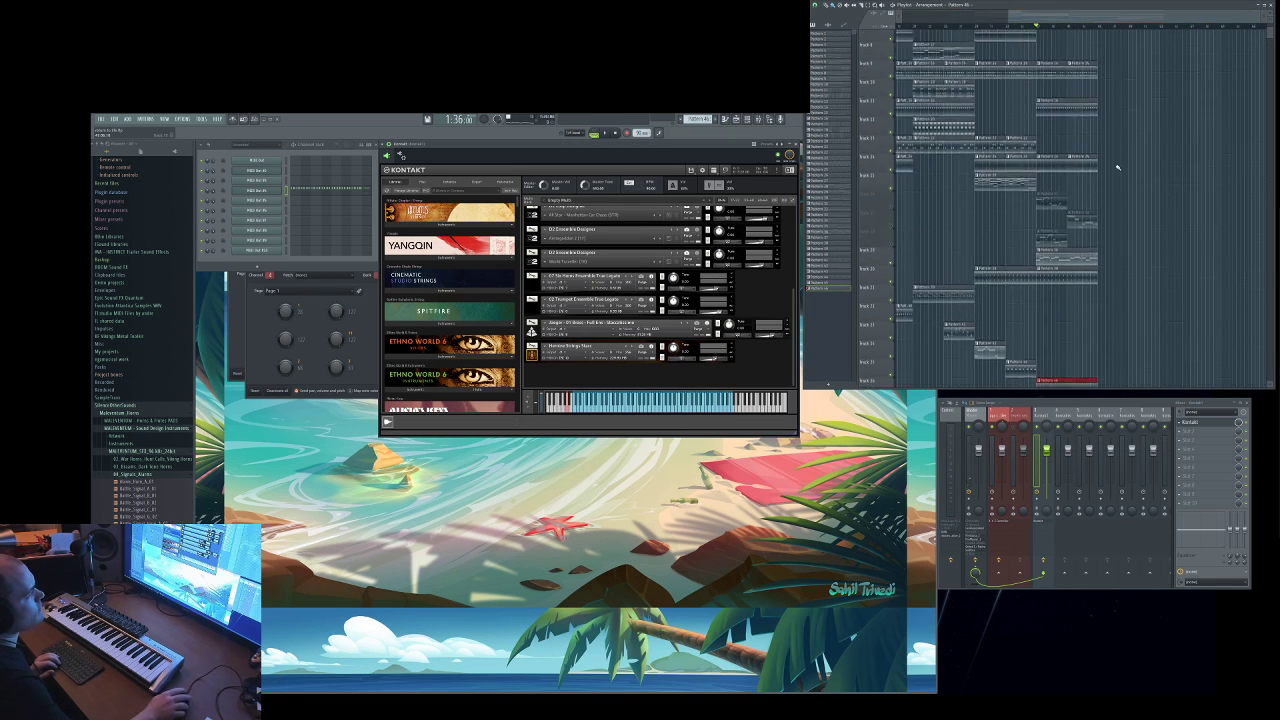
scroll(1120, 120, up, 3)
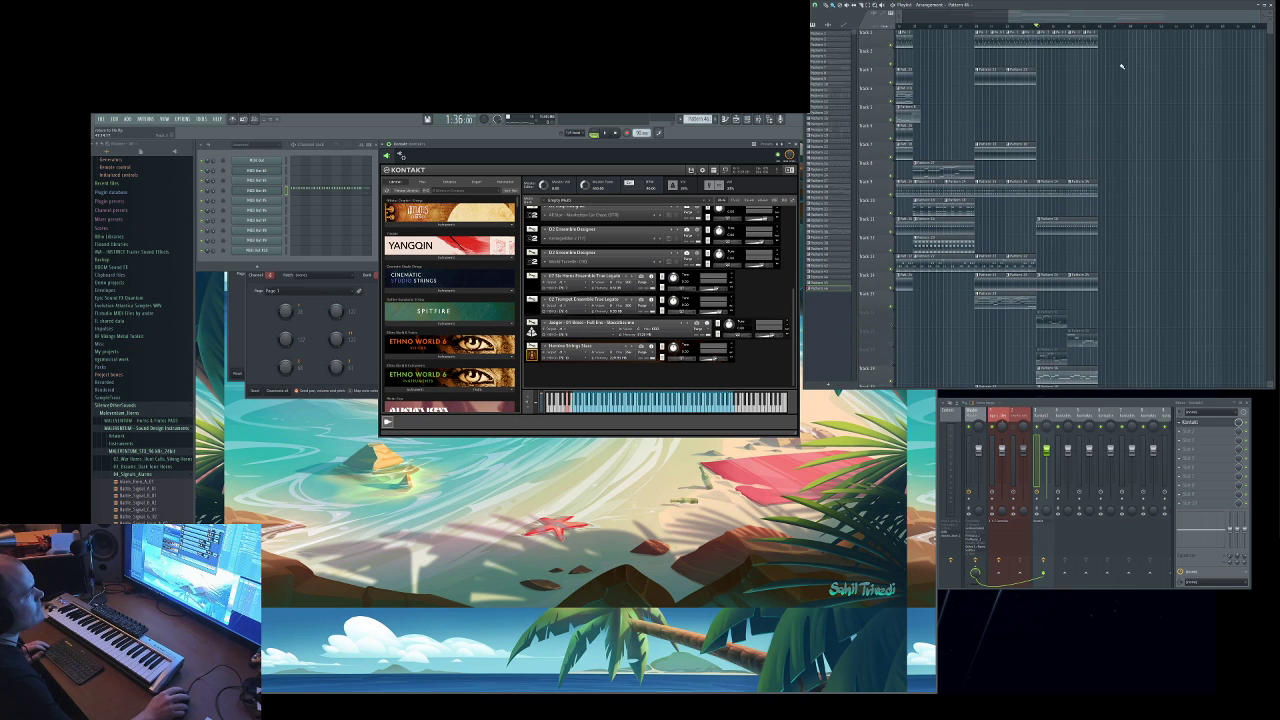
drag(1055, 50, 1045, 44)
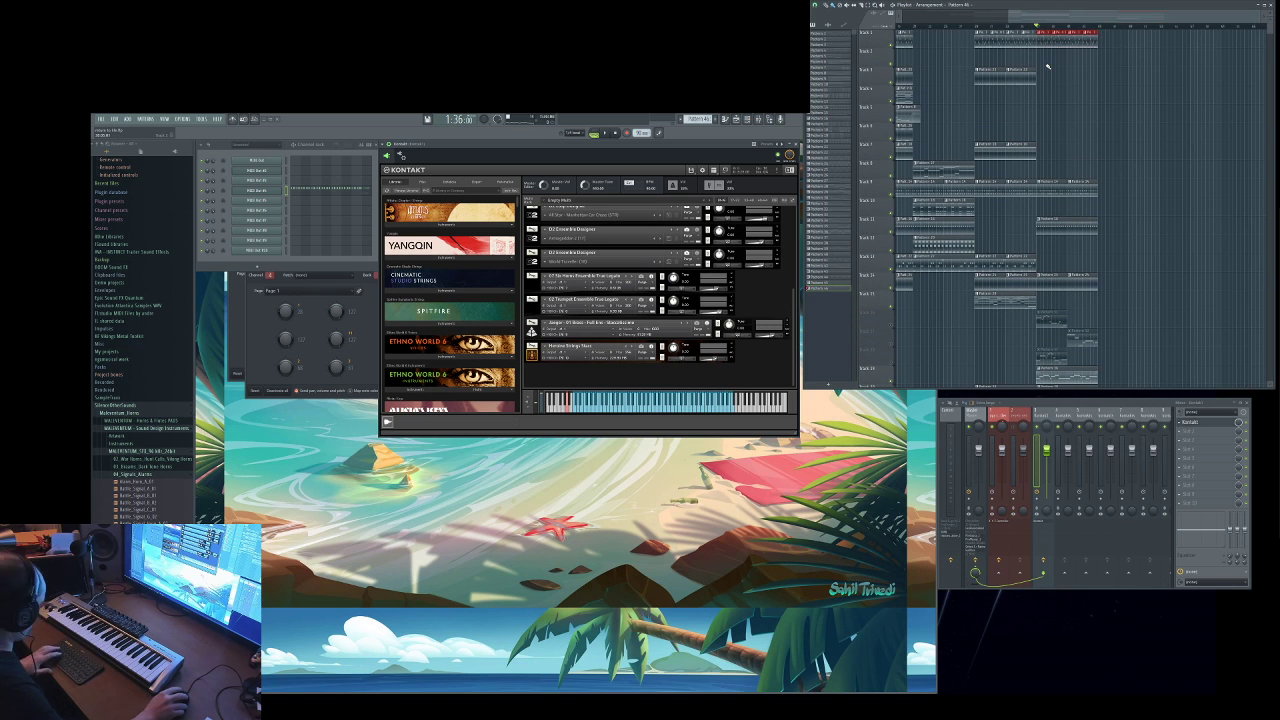
Create a new empty pattern and record a repeating part on the fourth MIDI Out channel for the section after the existing clips
scroll(1120, 180, down, 4)
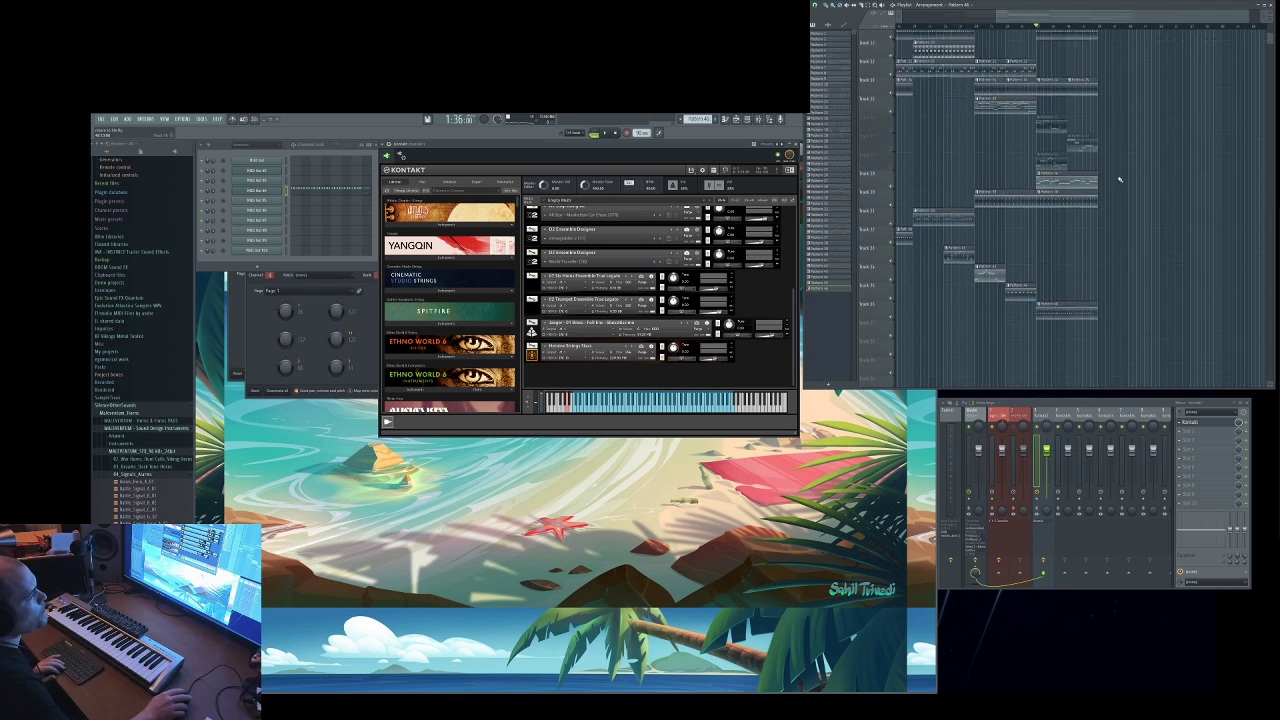
scroll(1120, 180, down, 2)
click(847, 384)
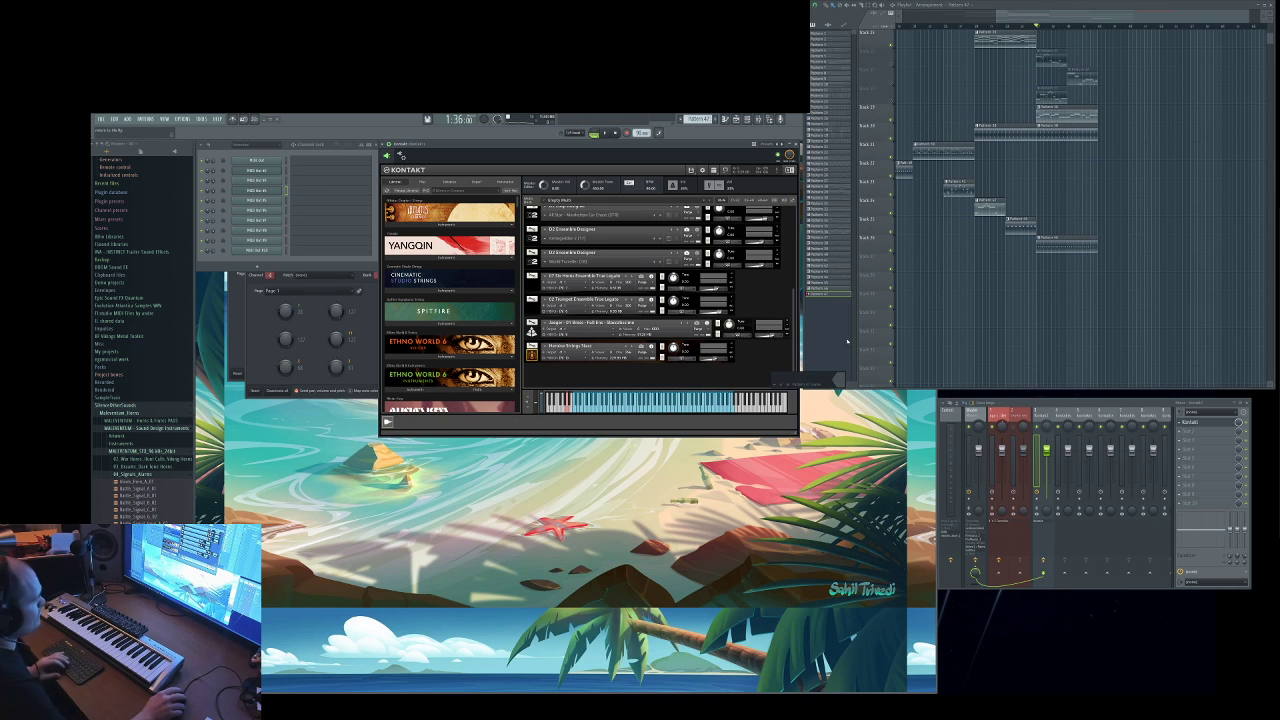
key(space)
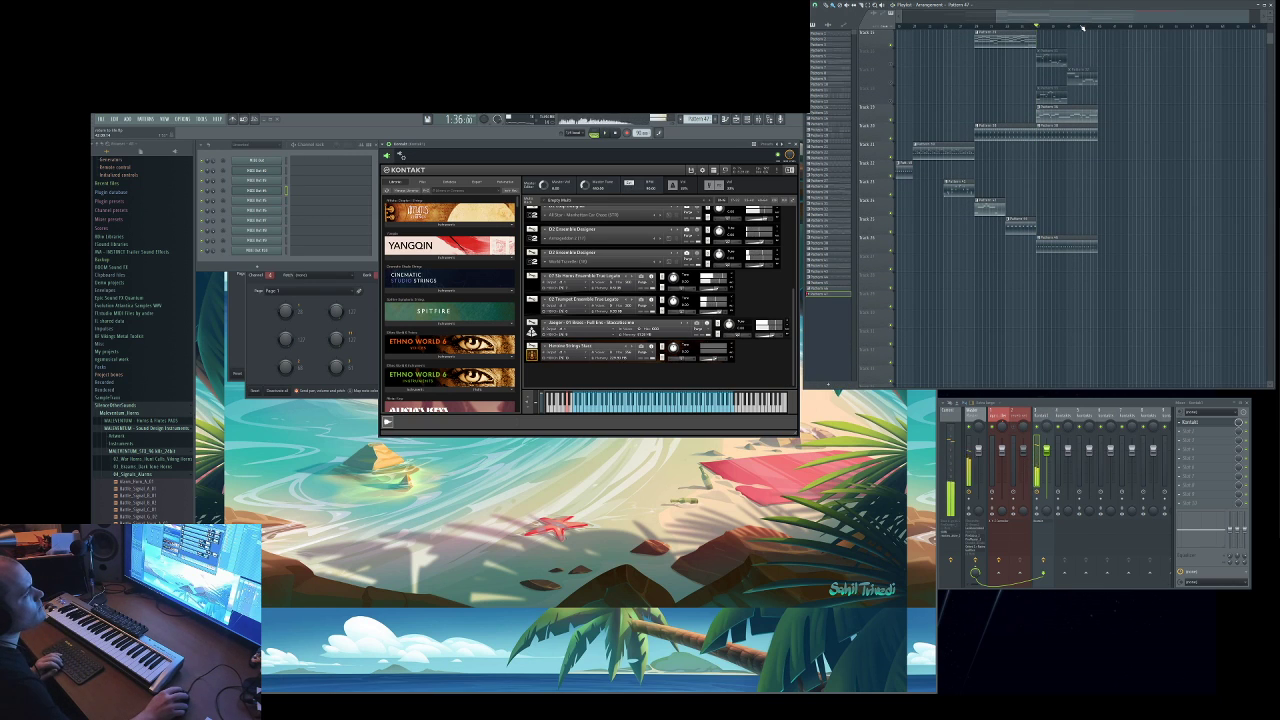
click(1083, 30)
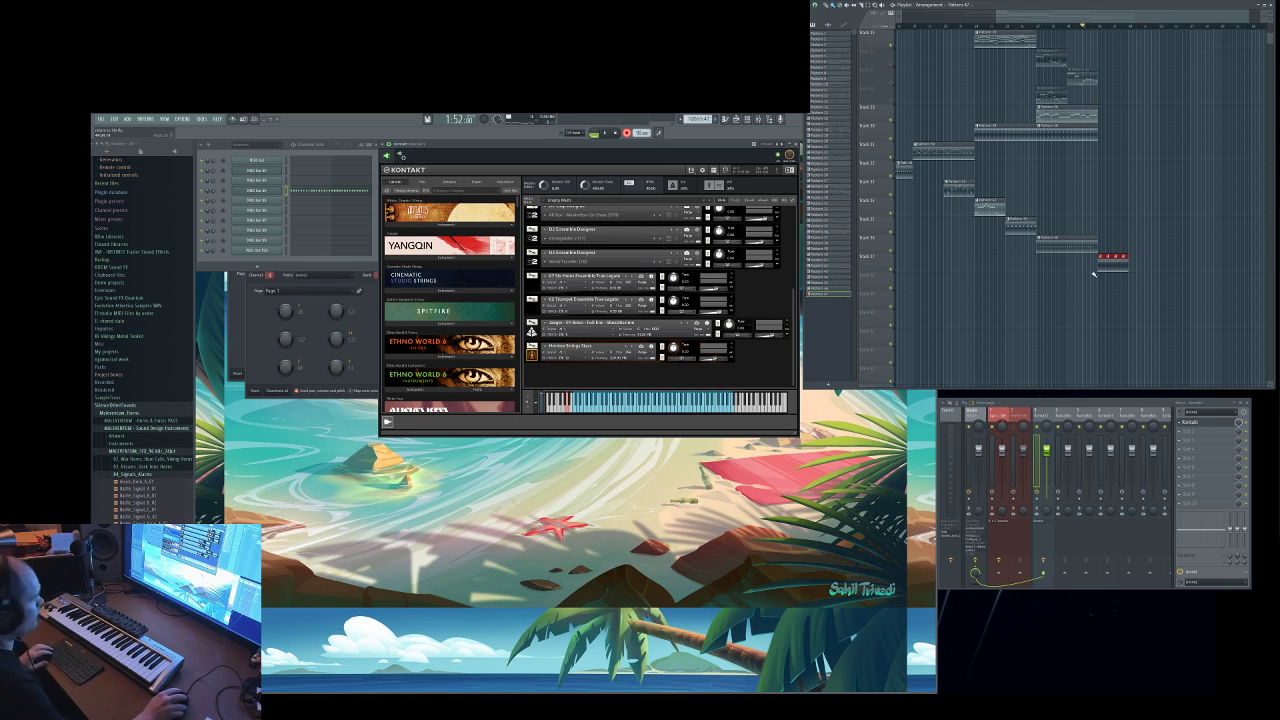
Open the new section's merged clip in the piano roll, play it, and transpose its notes down
click(1110, 260)
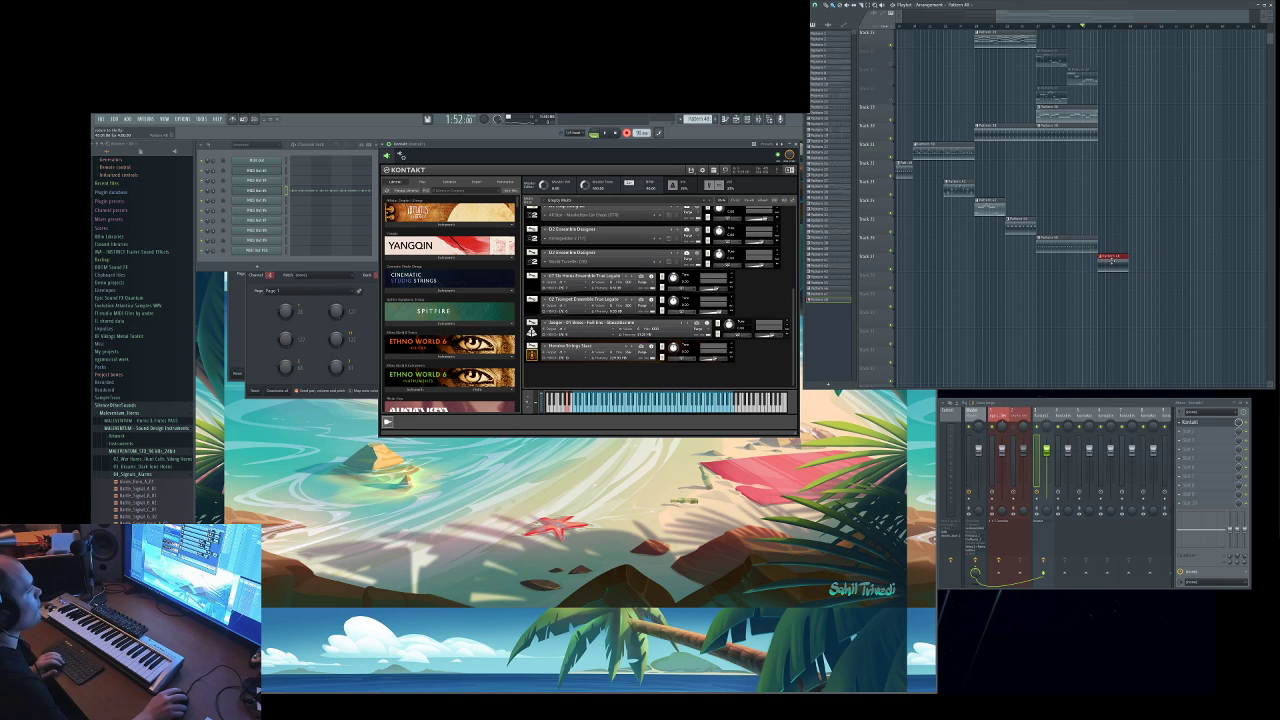
double_click(1110, 260)
key(space)
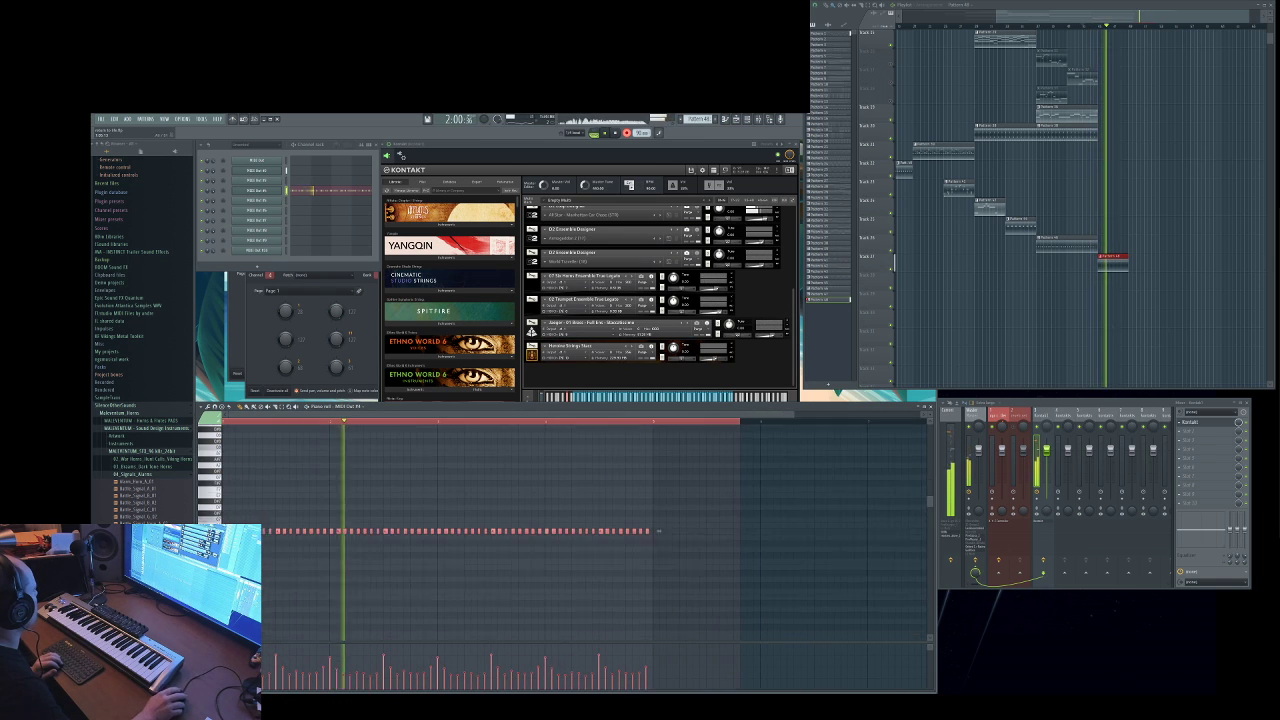
key(space)
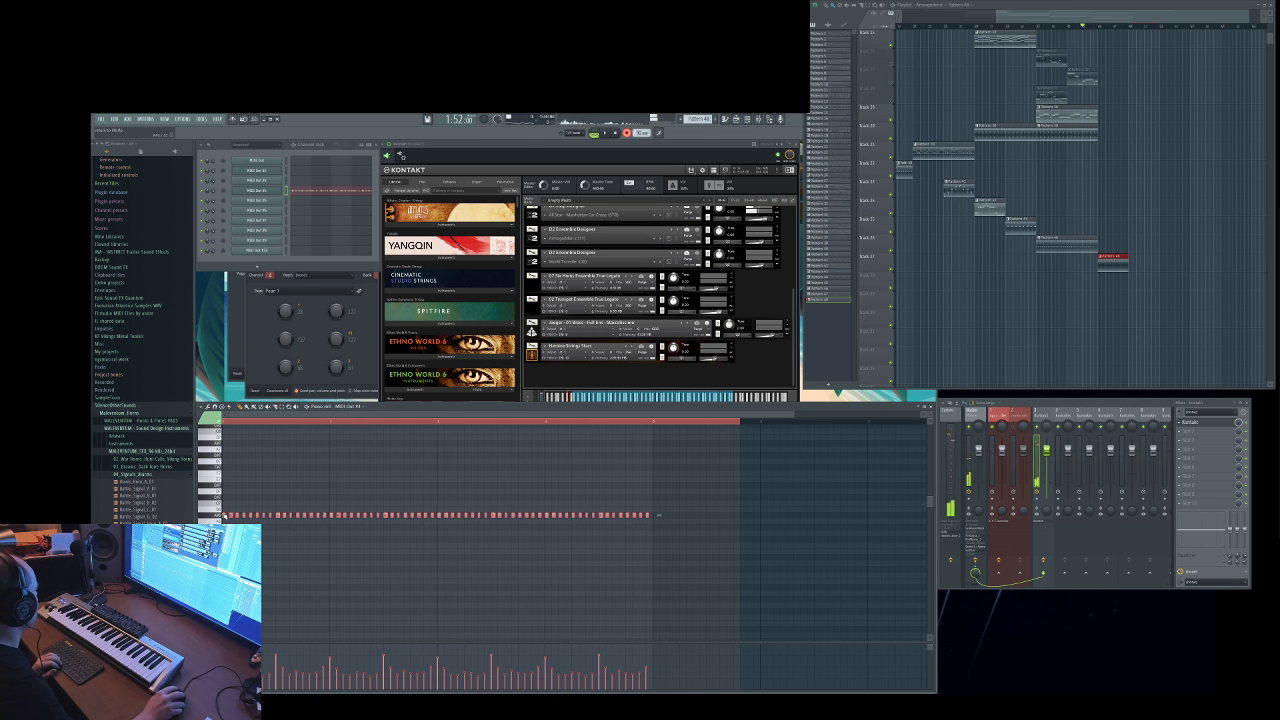
key(shift+Down)
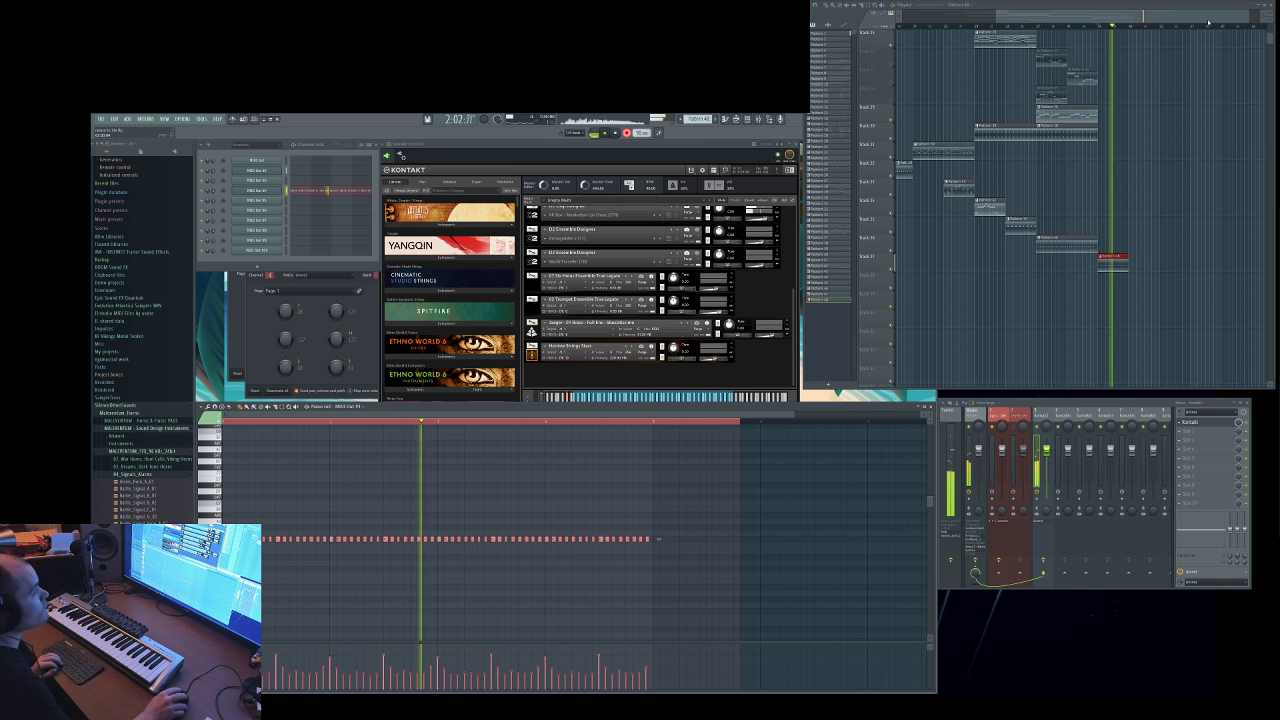
Place a second copy of the new clip directly after it and repeat the first track's clips across the new section
scroll(1136, 150, up, 8)
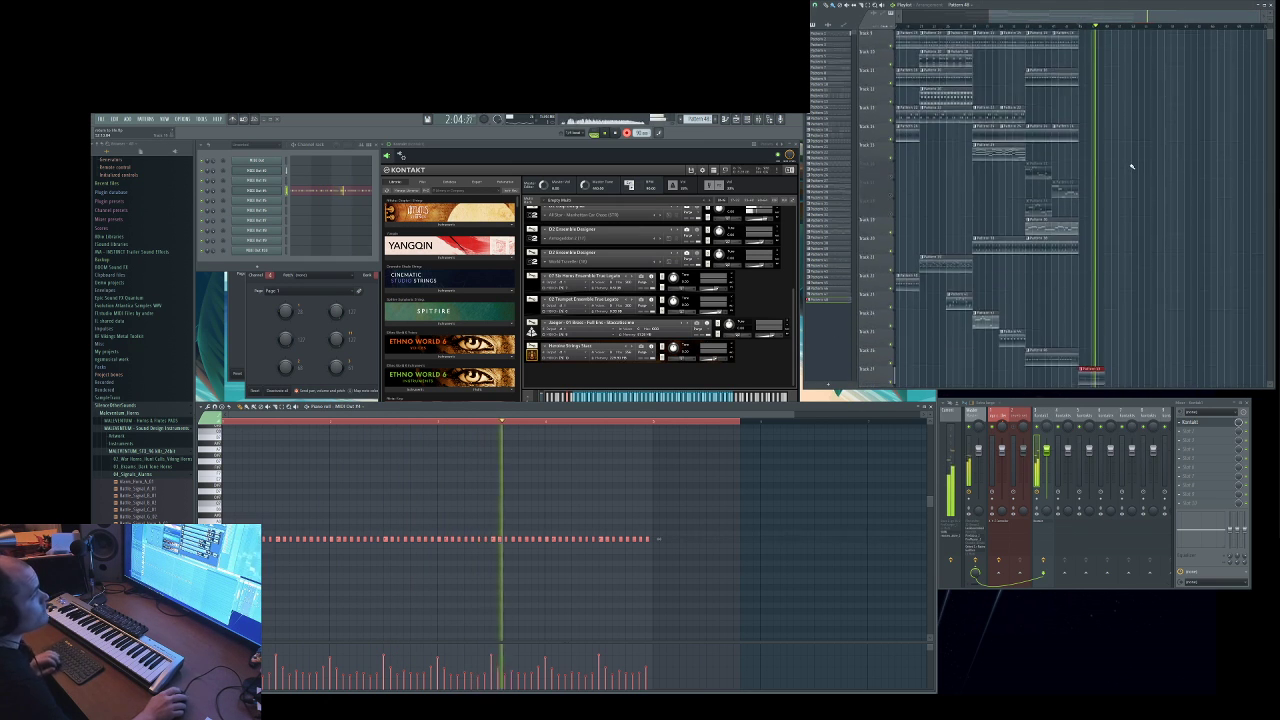
scroll(1132, 167, down, 4)
click(1120, 294)
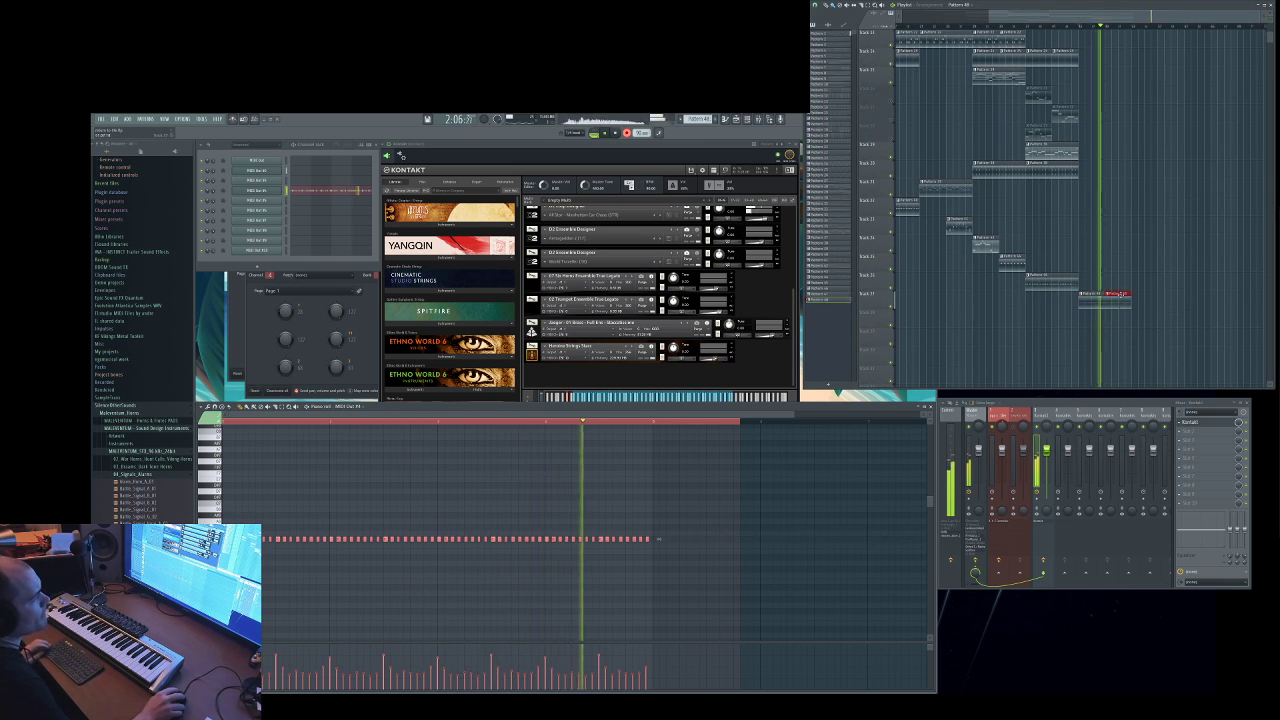
scroll(1158, 170, up, 8)
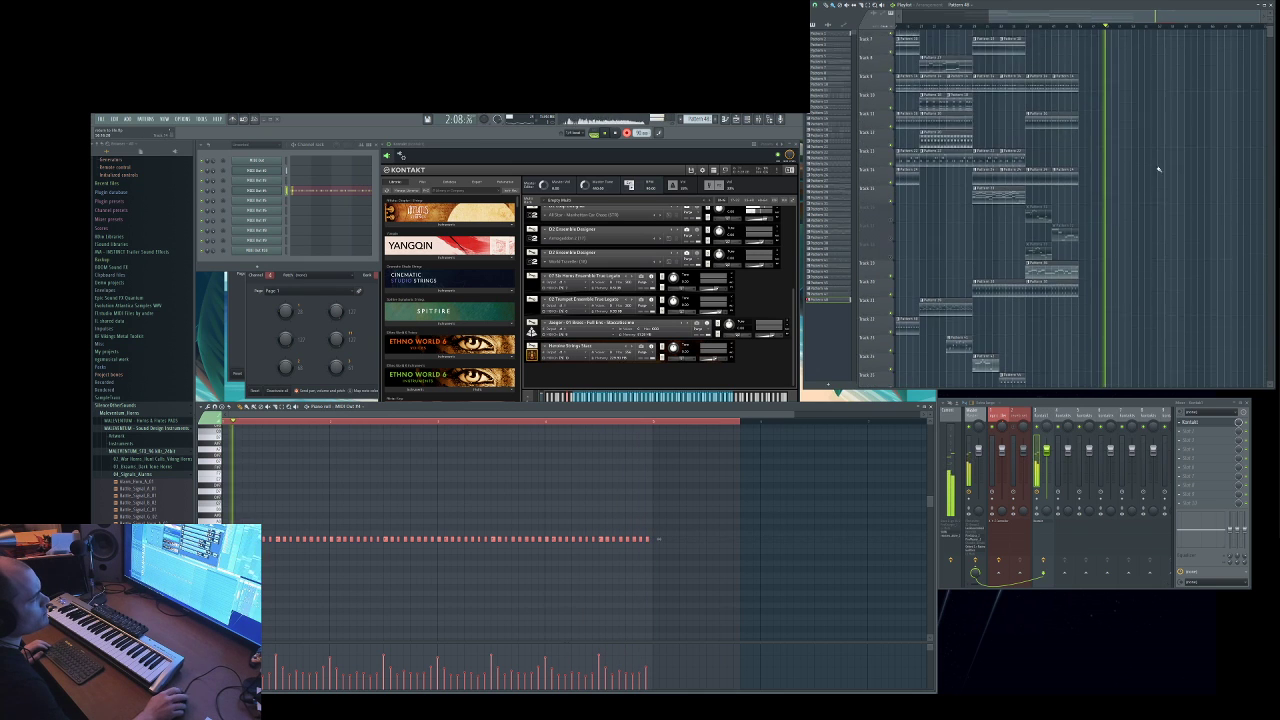
scroll(1150, 160, up, 5)
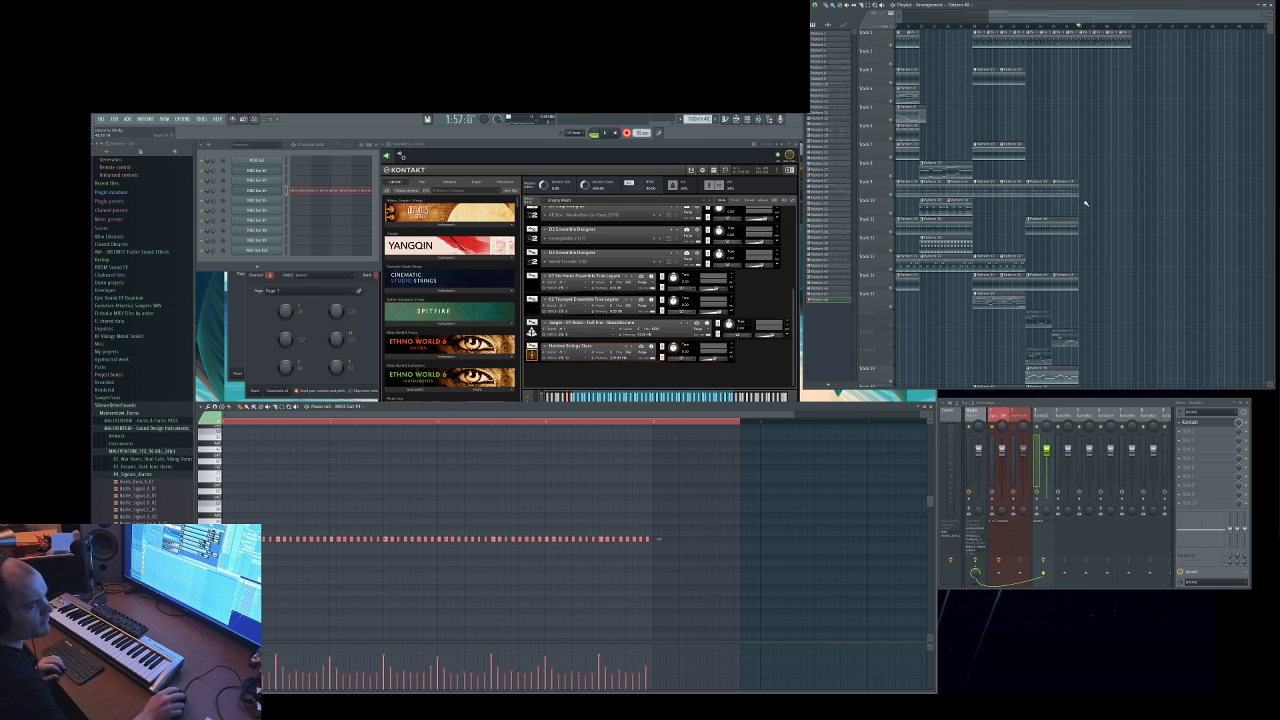
scroll(1080, 200, up, 3)
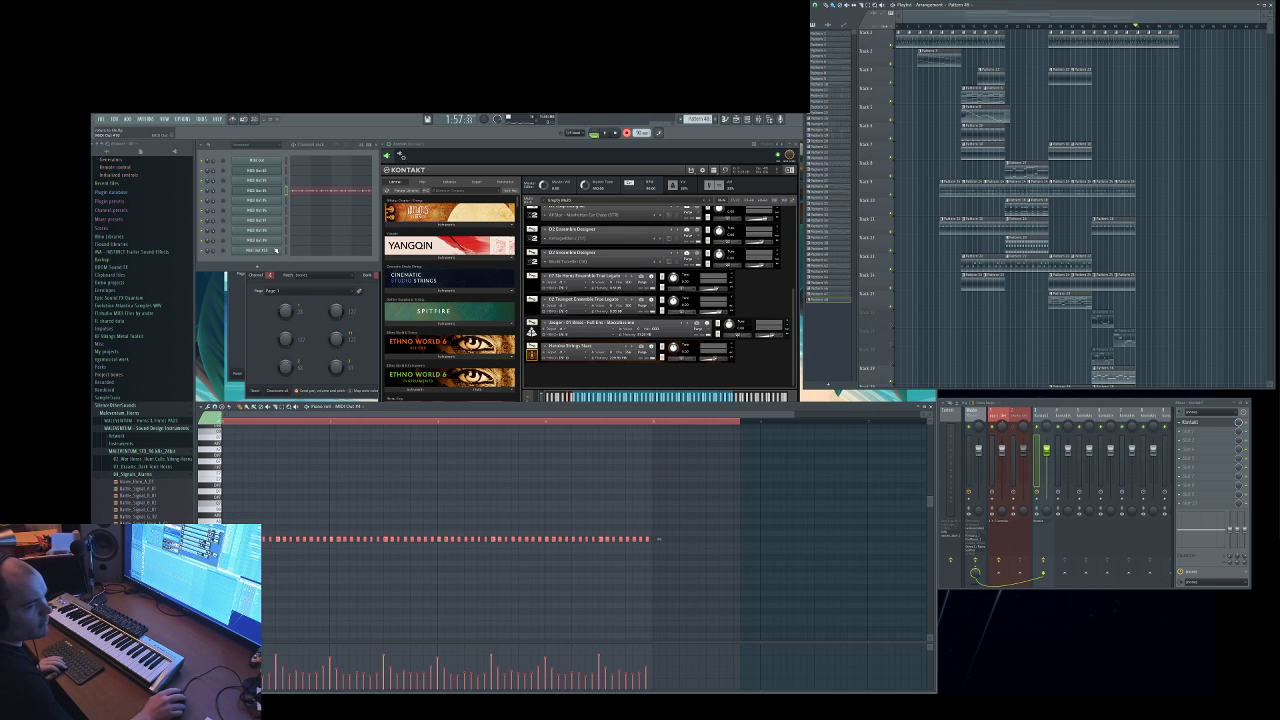
Play the new section, clone the tenth MIDI Out channel, and open the settings of the new eleventh channel
key(space)
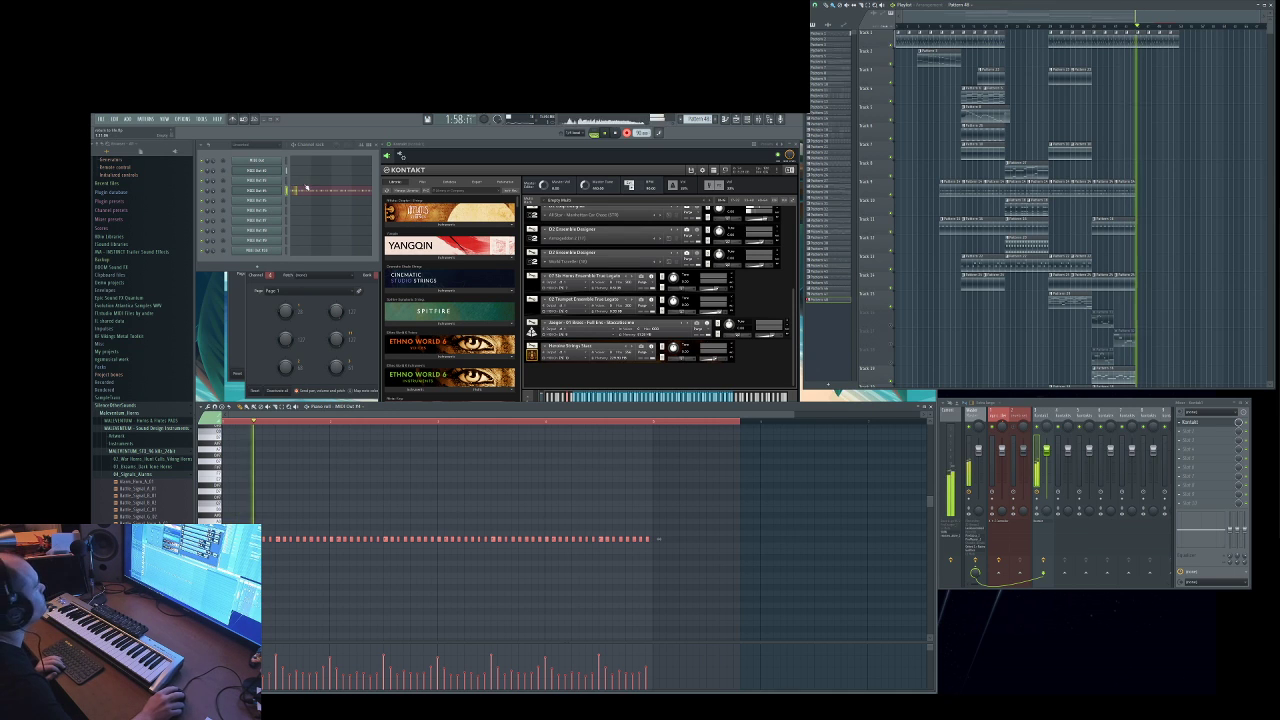
click(265, 251)
click(607, 367)
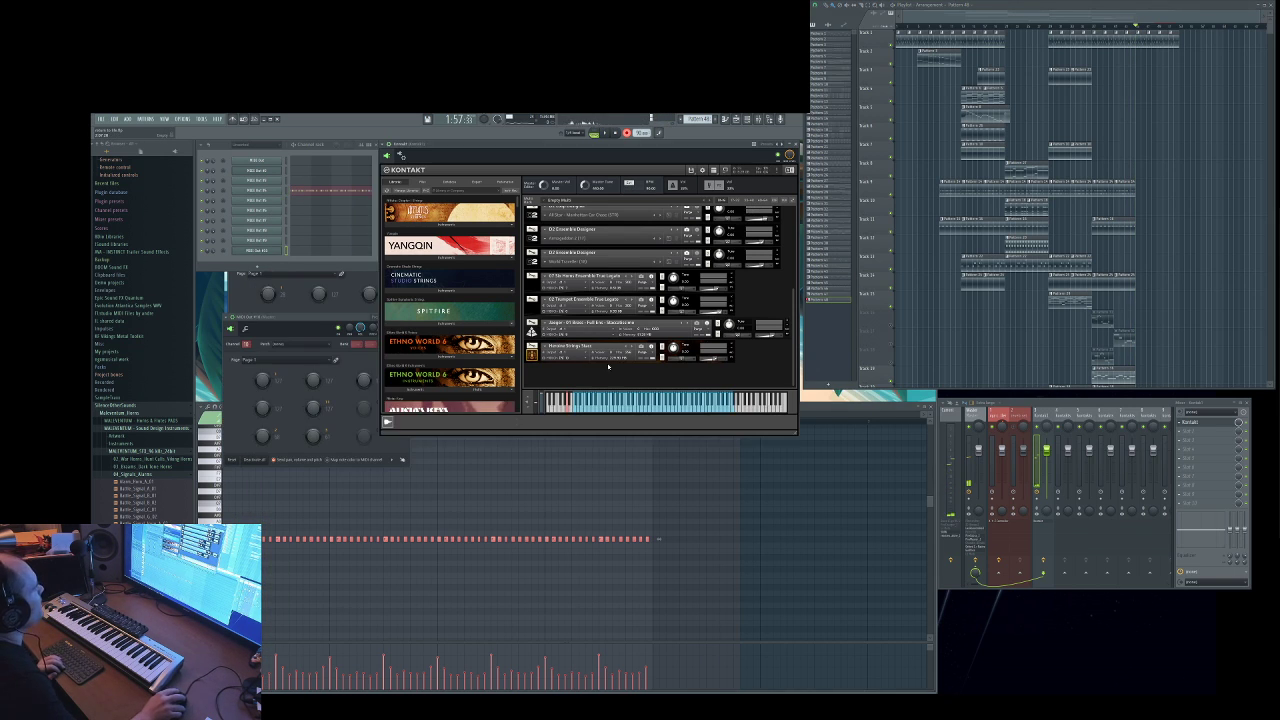
right_click(271, 254)
click(317, 310)
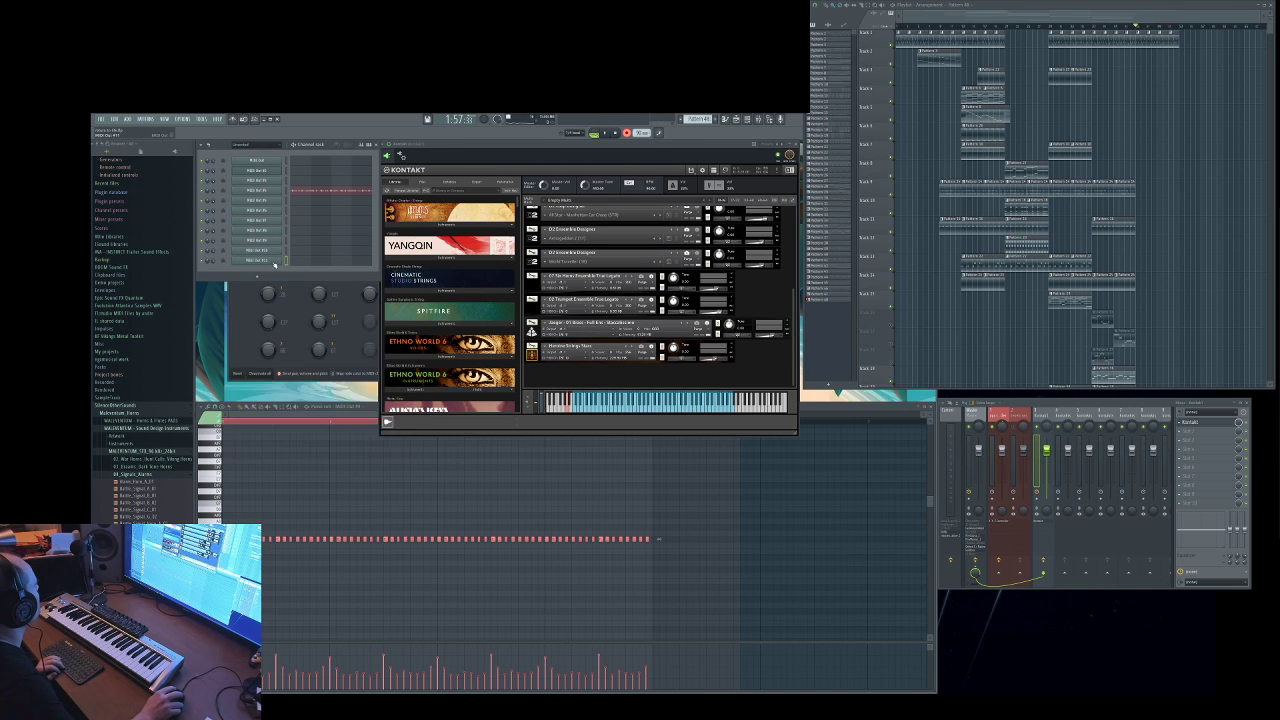
click(640, 378)
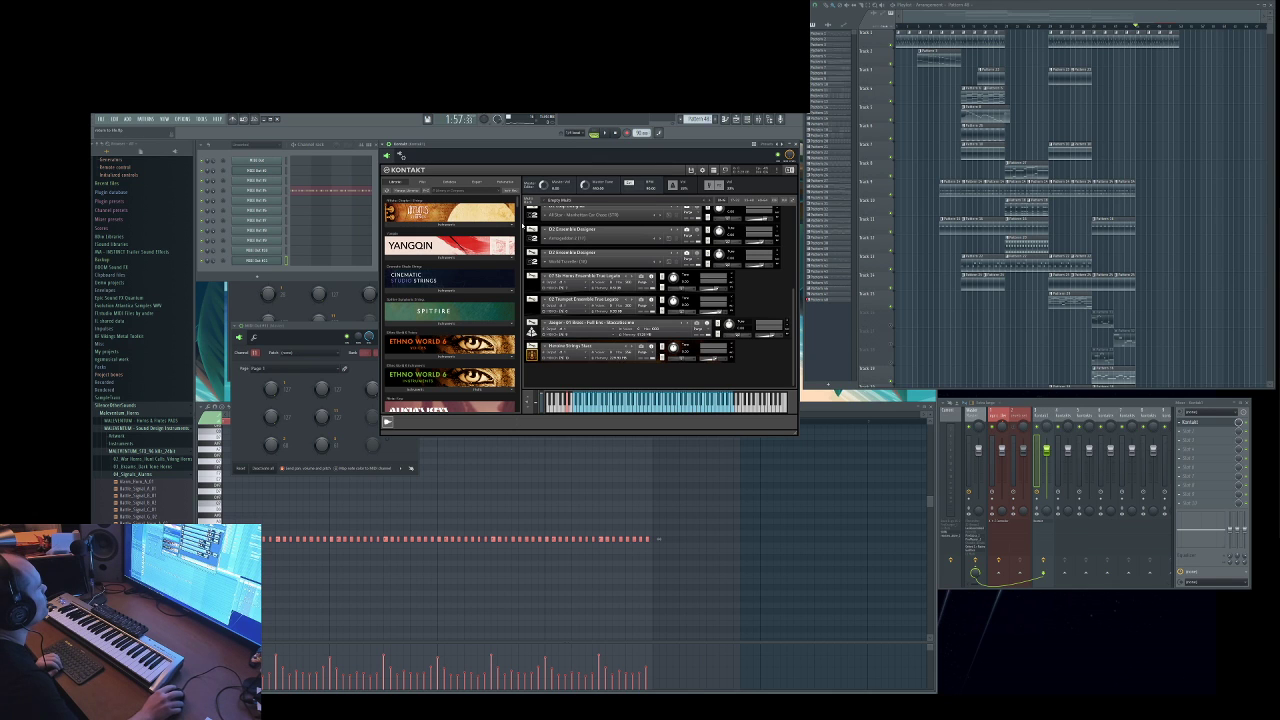
Load String Designer Essentials from the NOVO Essentials library in Kontakt, switch its preset, and try it against the arrangement
scroll(519, 202, down, 15)
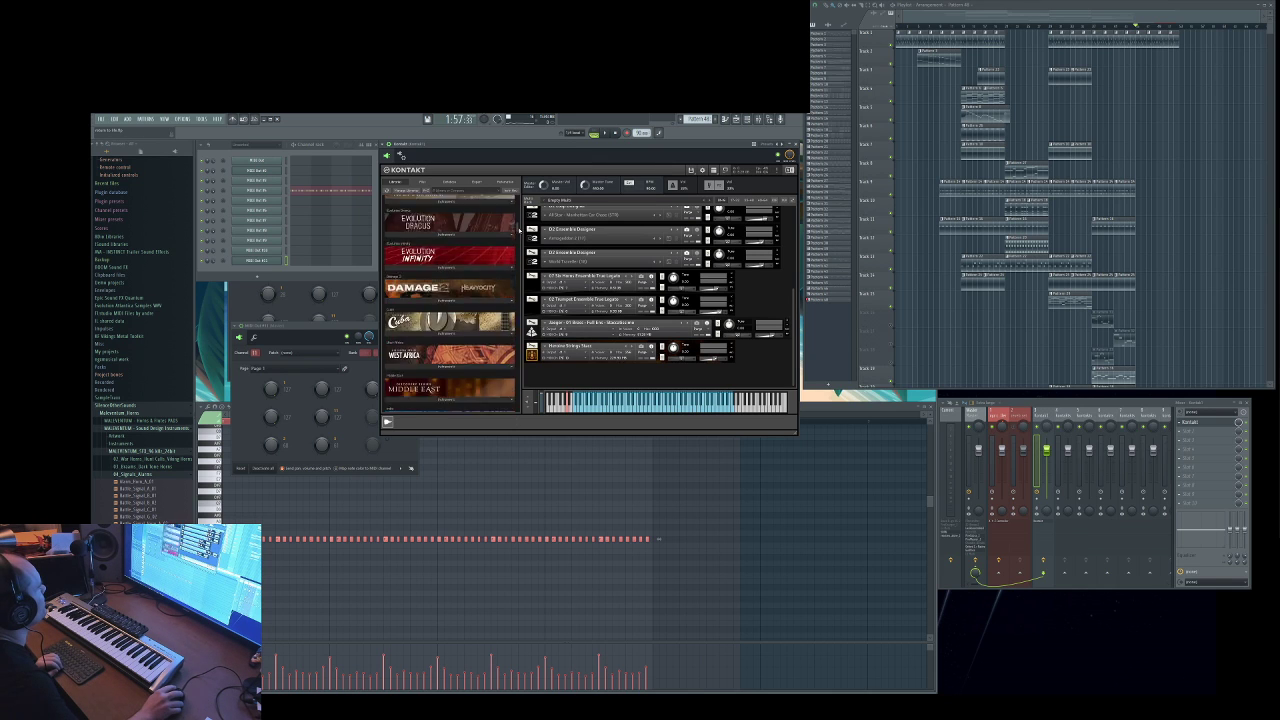
scroll(515, 288, down, 15)
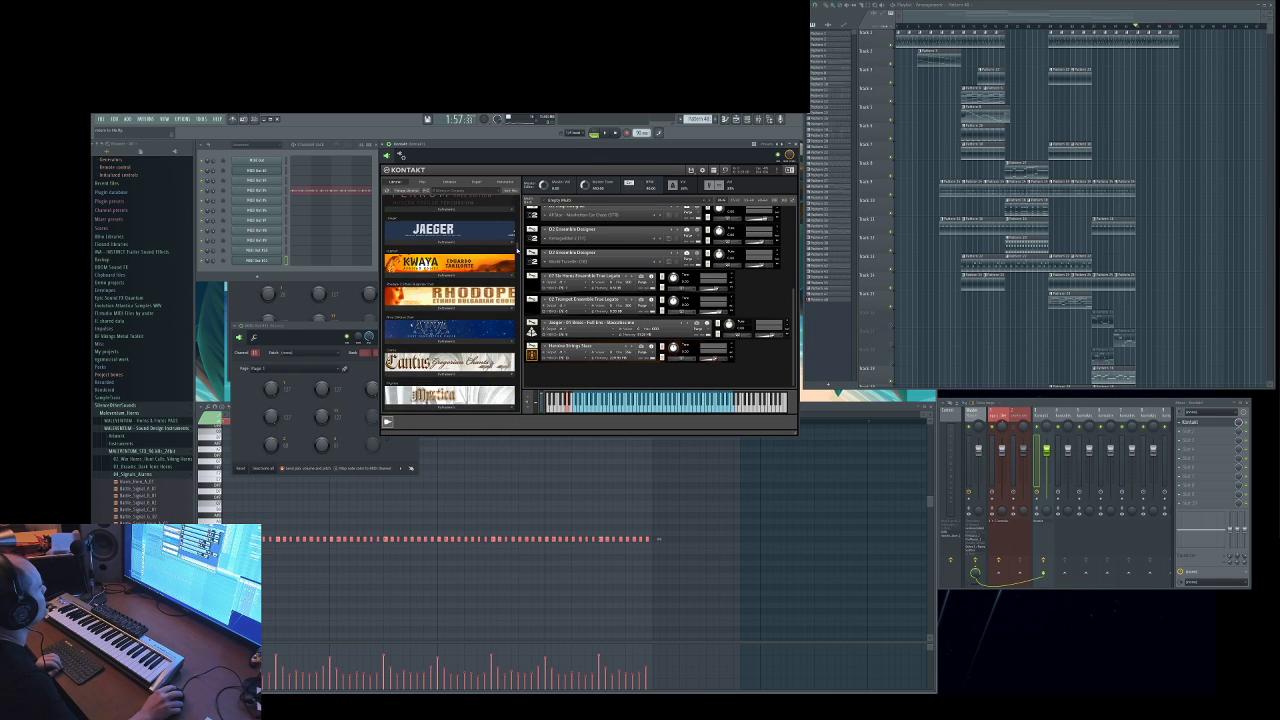
scroll(515, 288, up, 5)
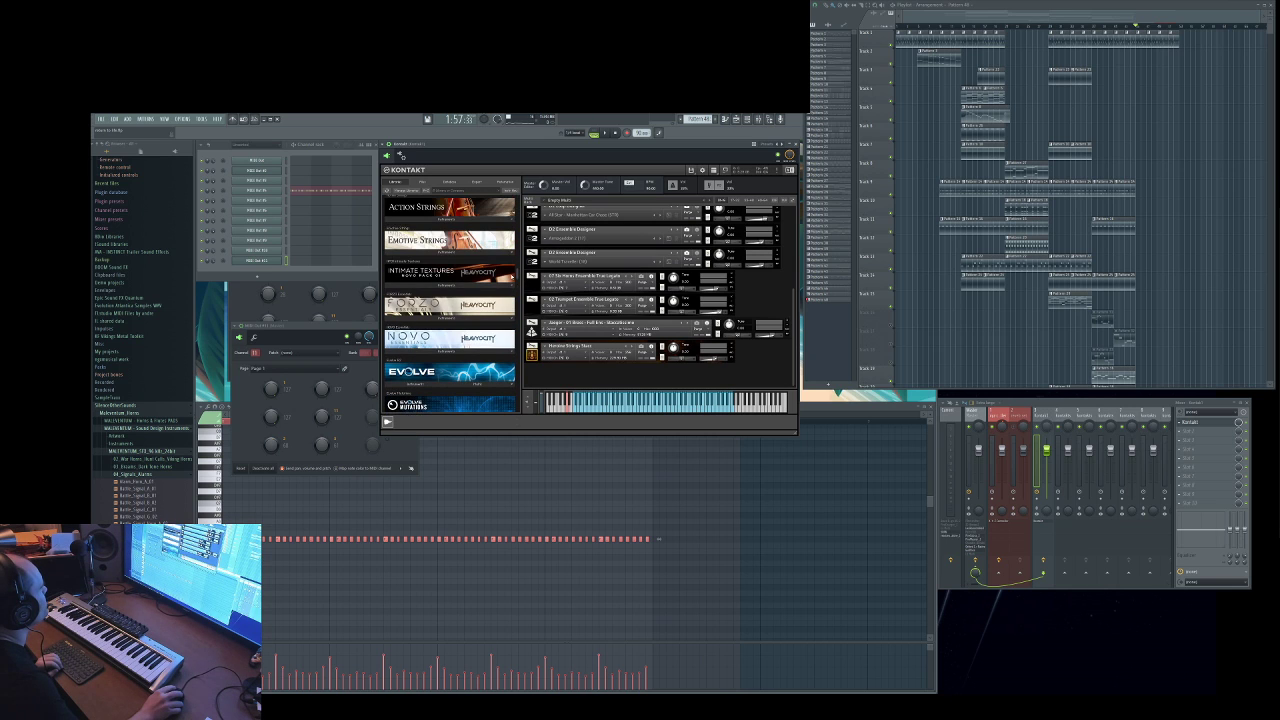
click(416, 352)
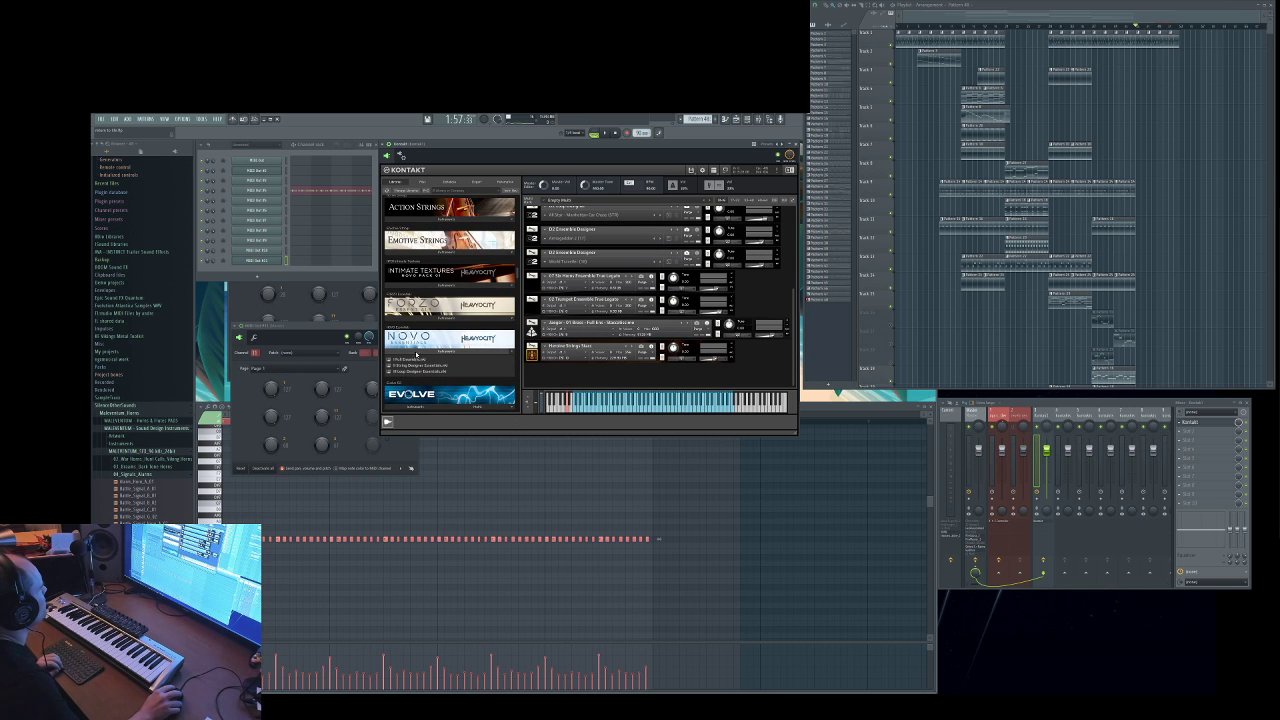
click(473, 366)
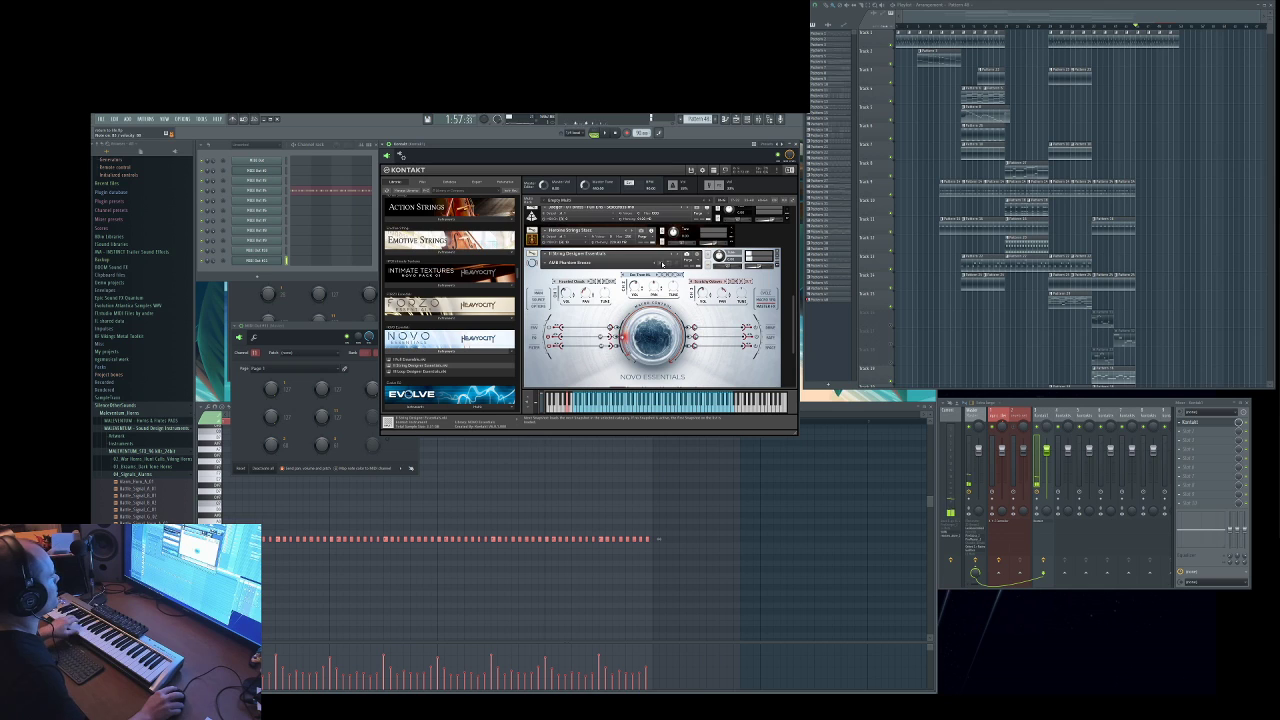
click(661, 263)
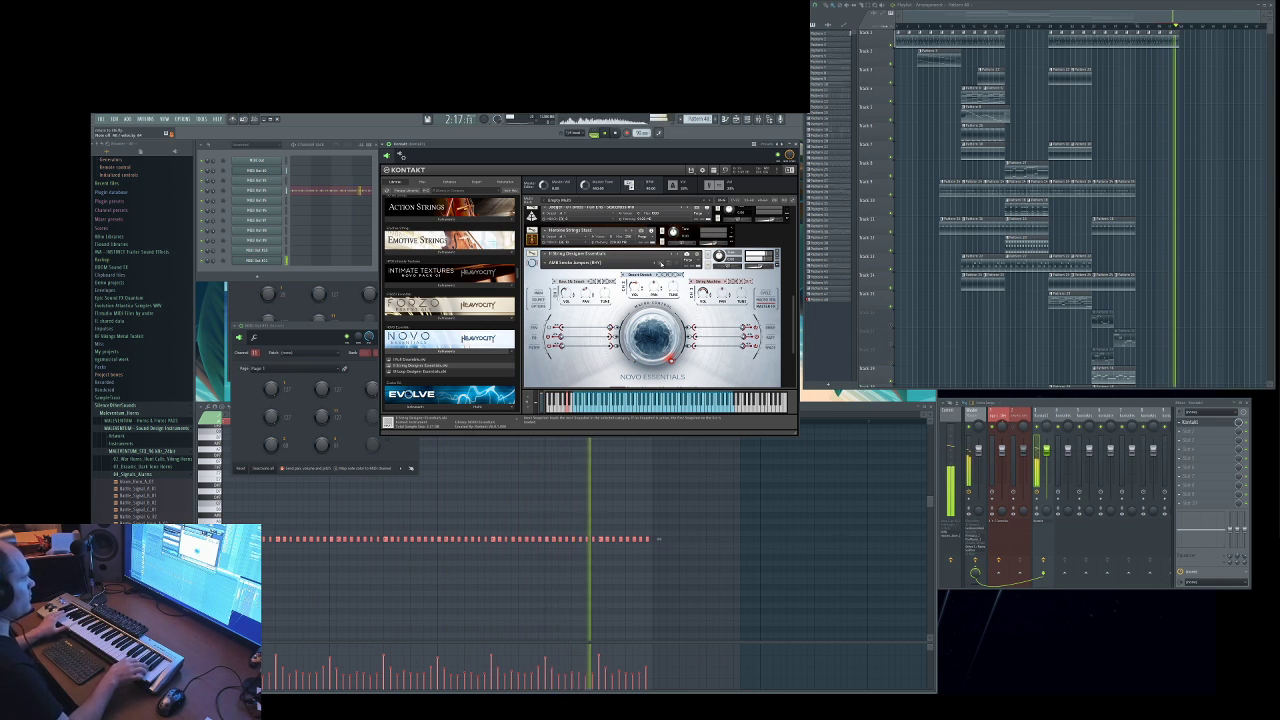
key(space)
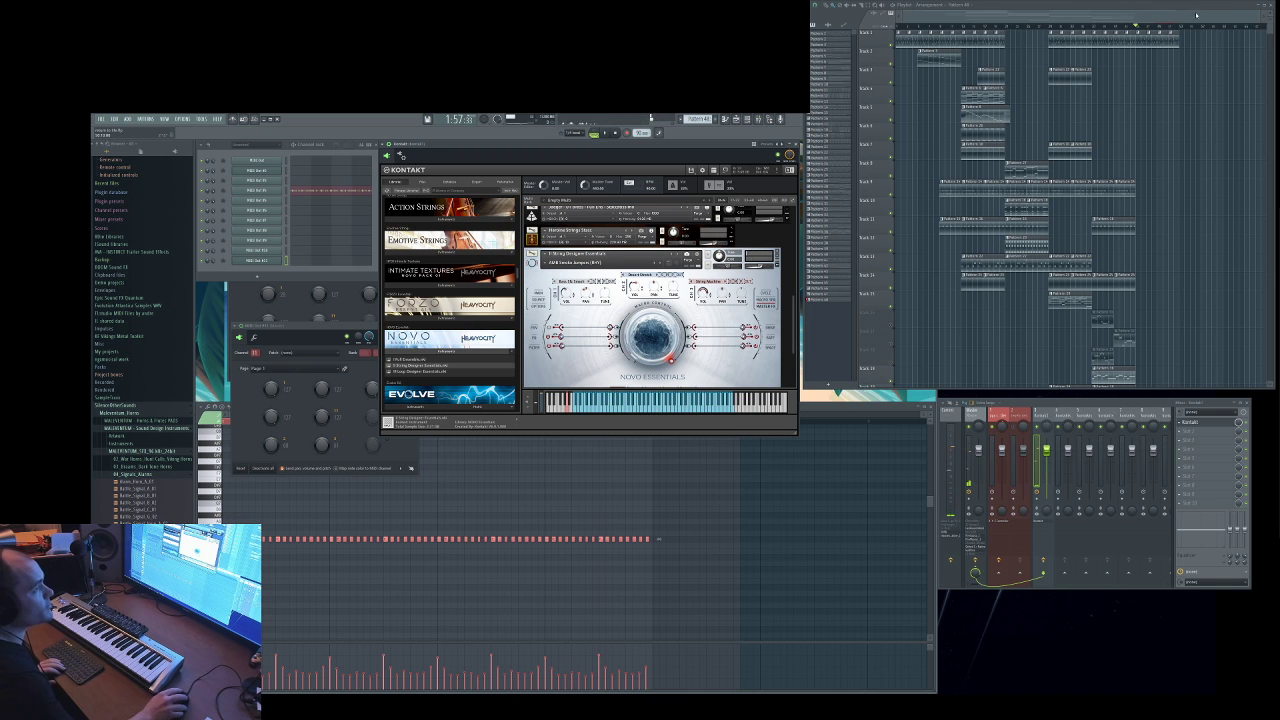
Create a new empty pattern and record a String Designer part over the new section after the existing clips
scroll(1135, 210, down, 5)
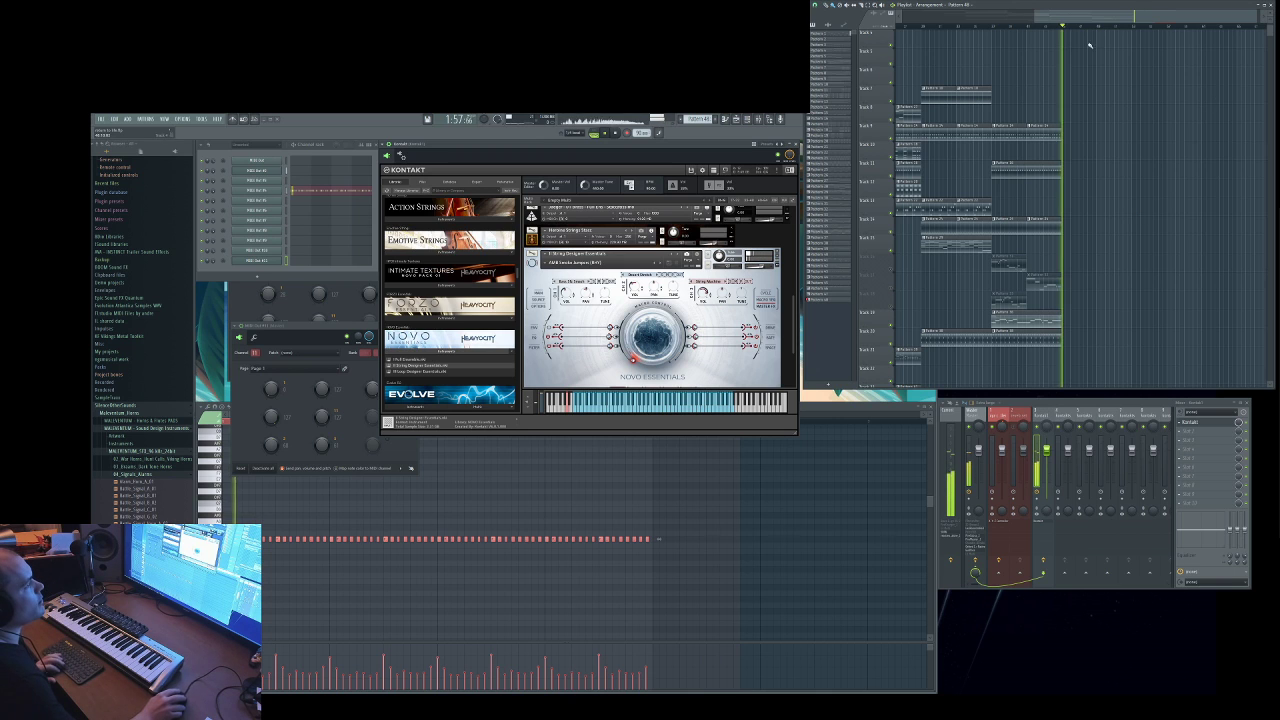
scroll(1056, 31, right, 2)
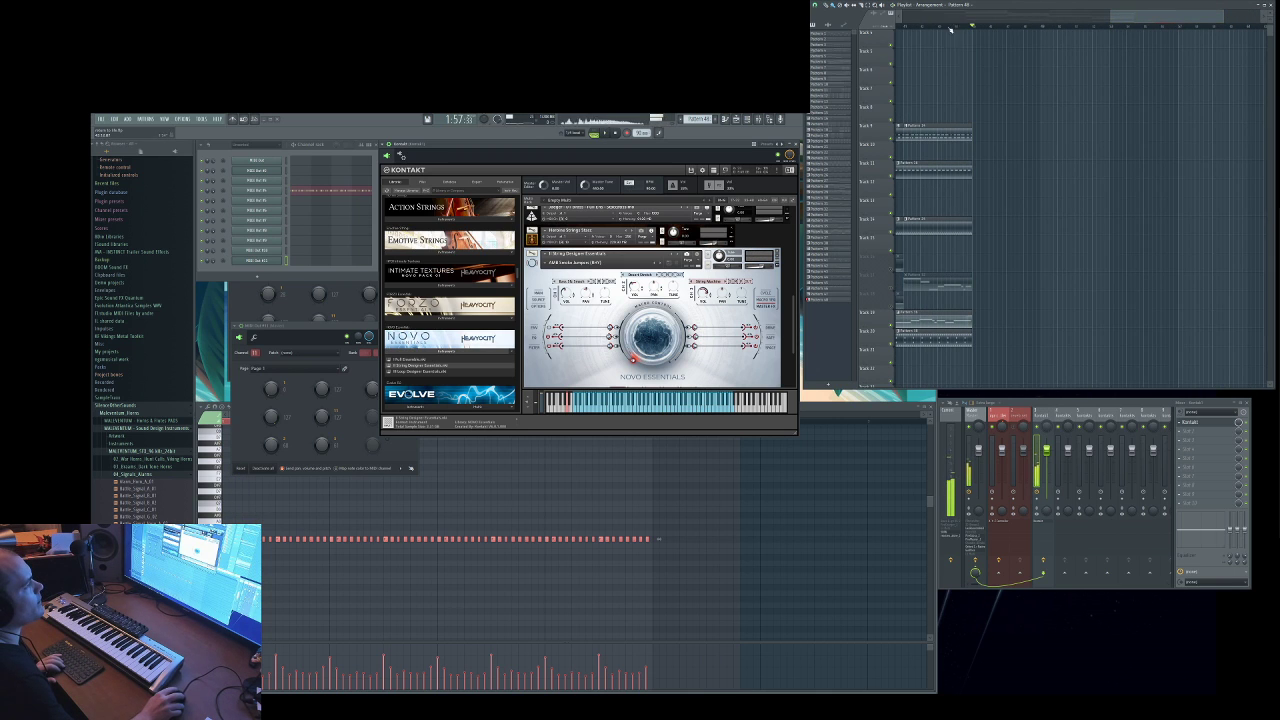
scroll(994, 229, down, 3)
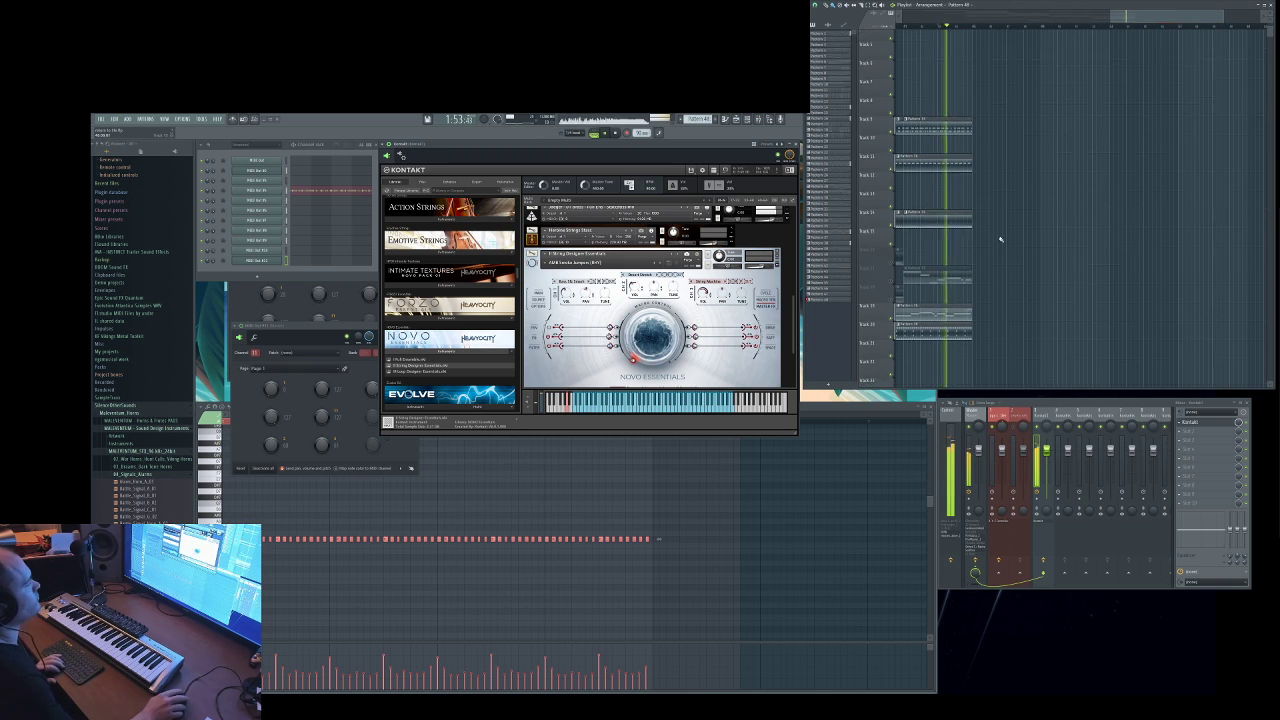
key(space)
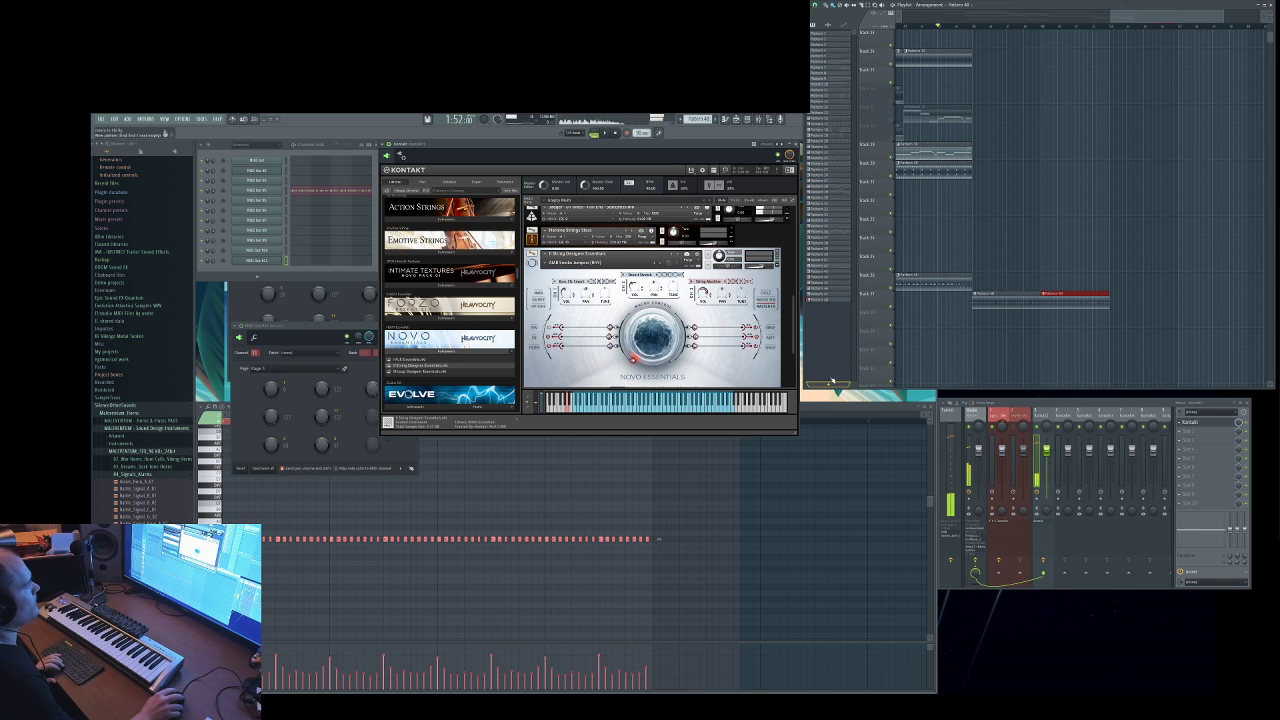
key(F4)
key(space)
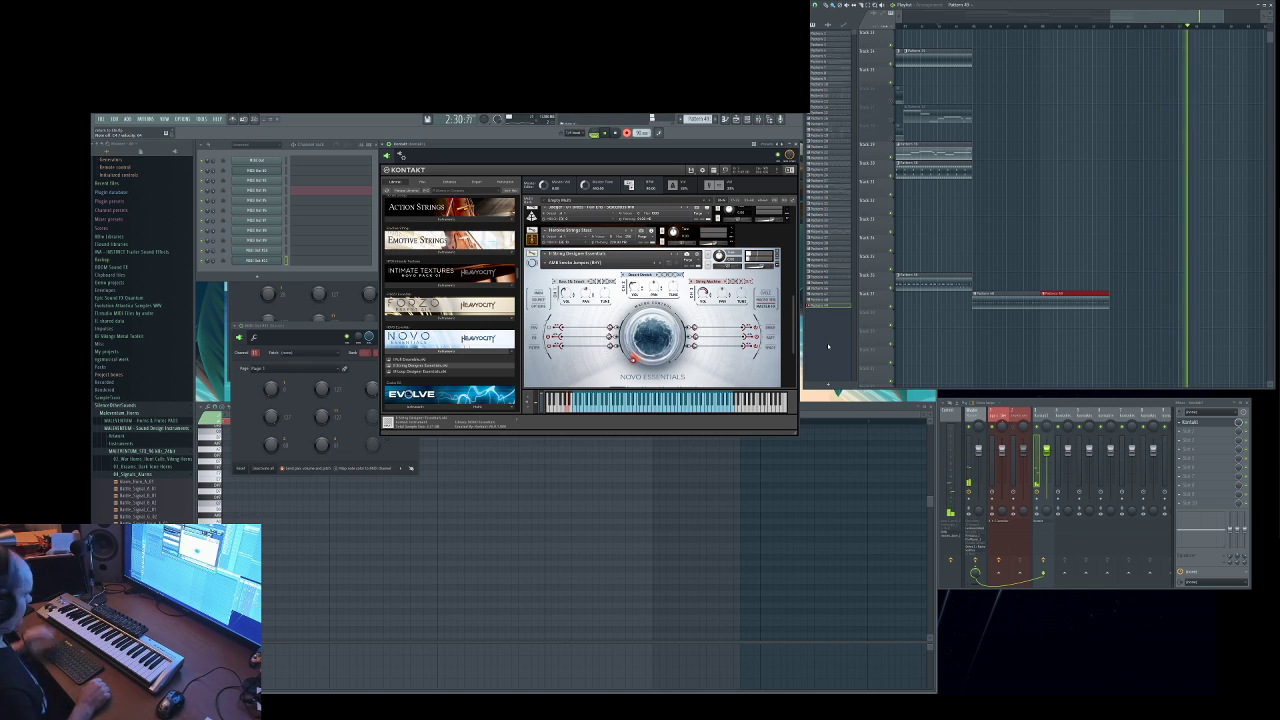
key(space)
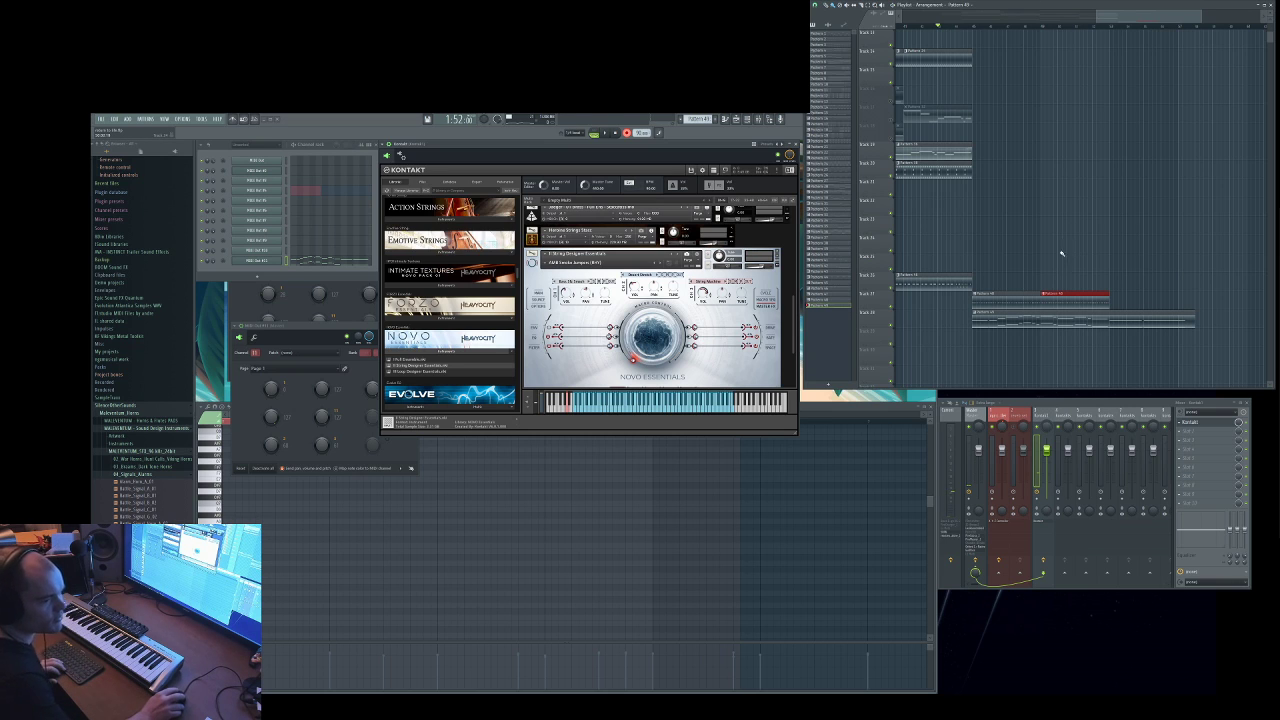
Shorten the end of the newly recorded clip in the playlist and collapse the String Designer instrument in the Kontakt rack
click(1195, 324)
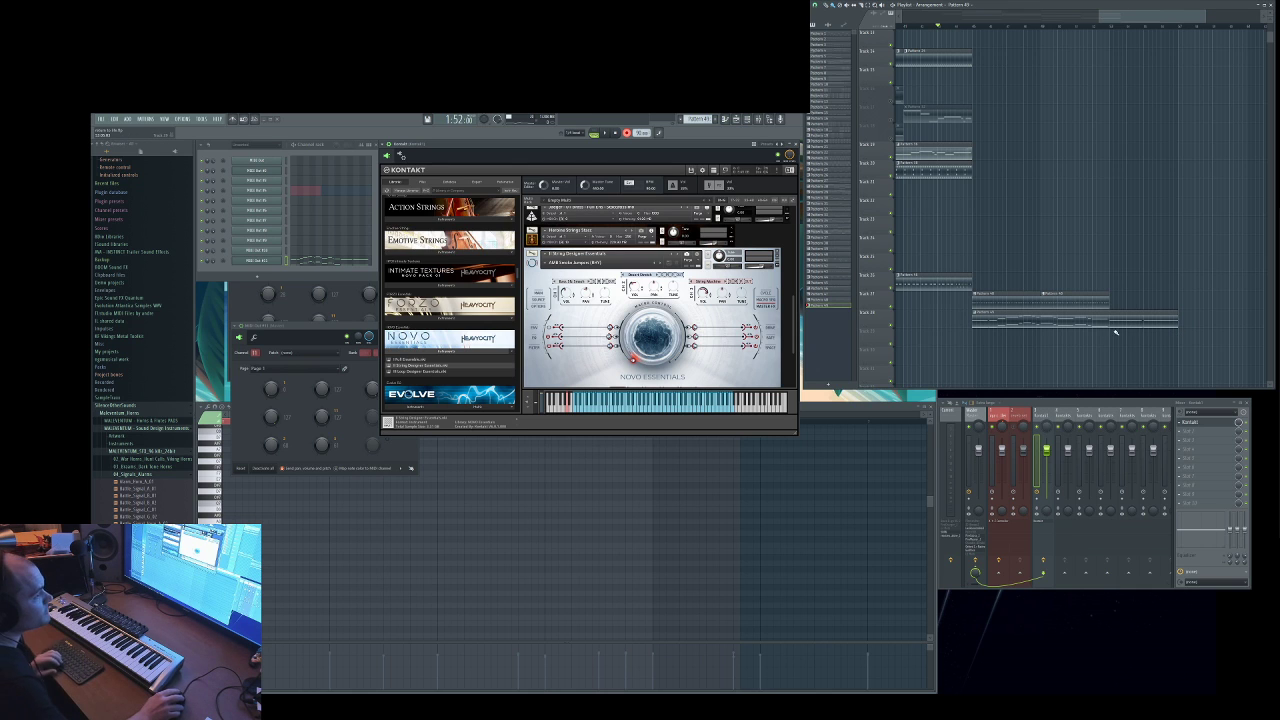
scroll(1094, 31, up, 3)
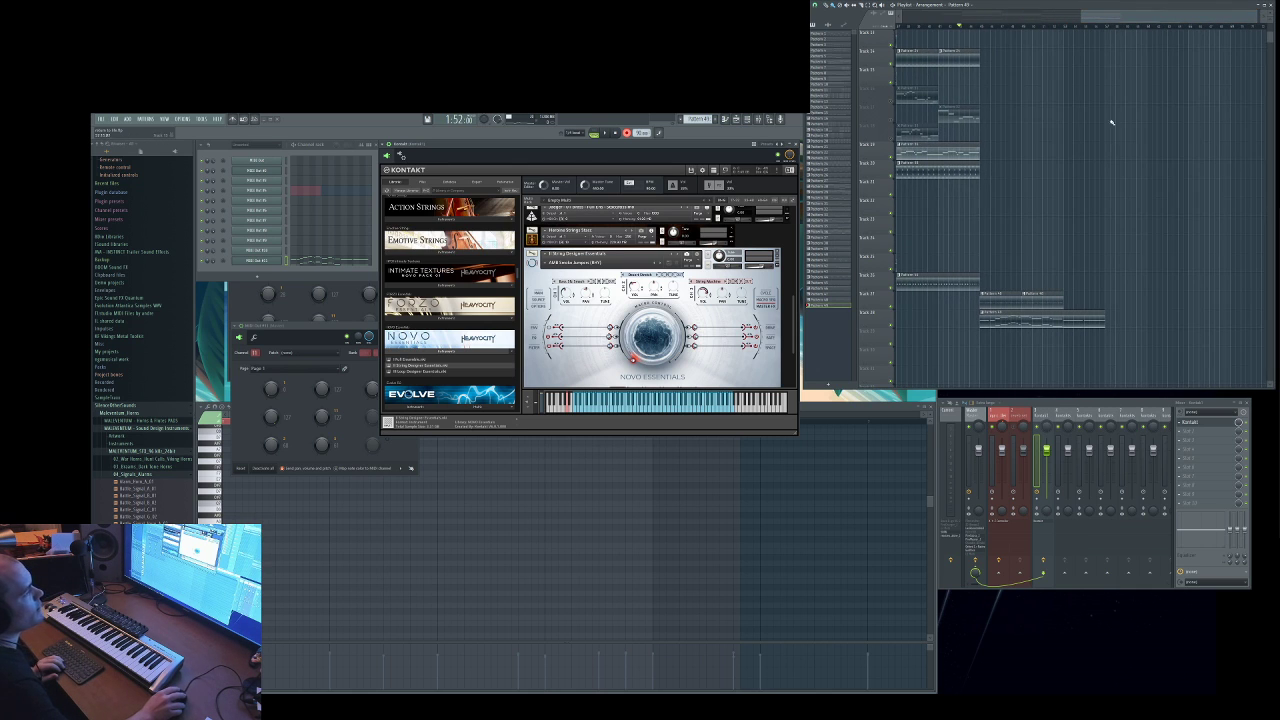
scroll(1040, 119, up, 5)
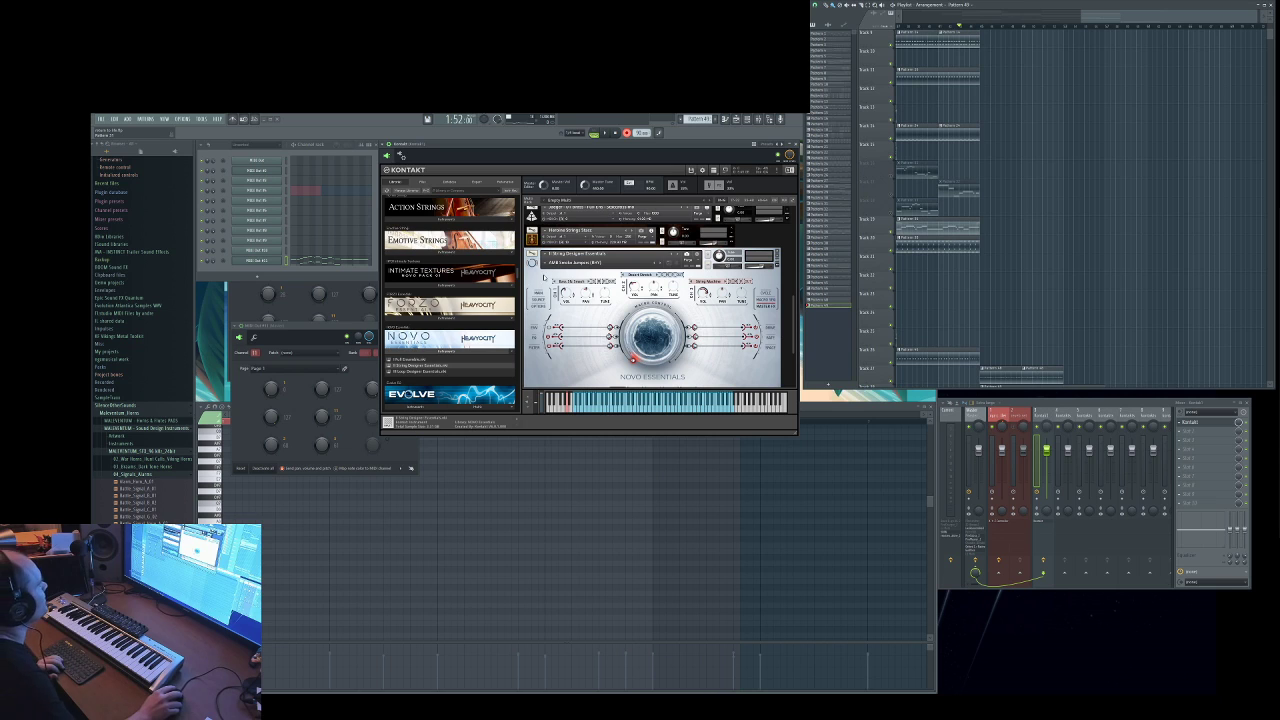
click(706, 251)
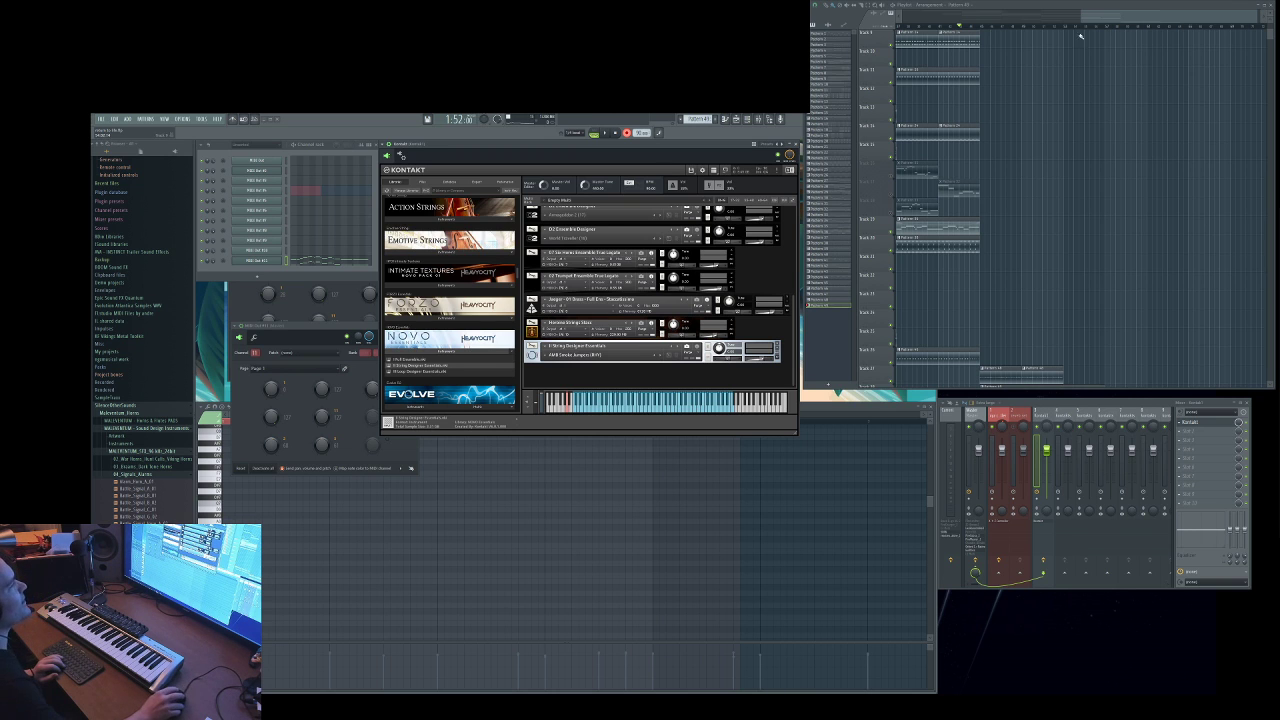
Return the playback position to the start of the arrangement and save the project under its existing file name
drag(1120, 20, 1010, 20)
scroll(973, 90, up, 5)
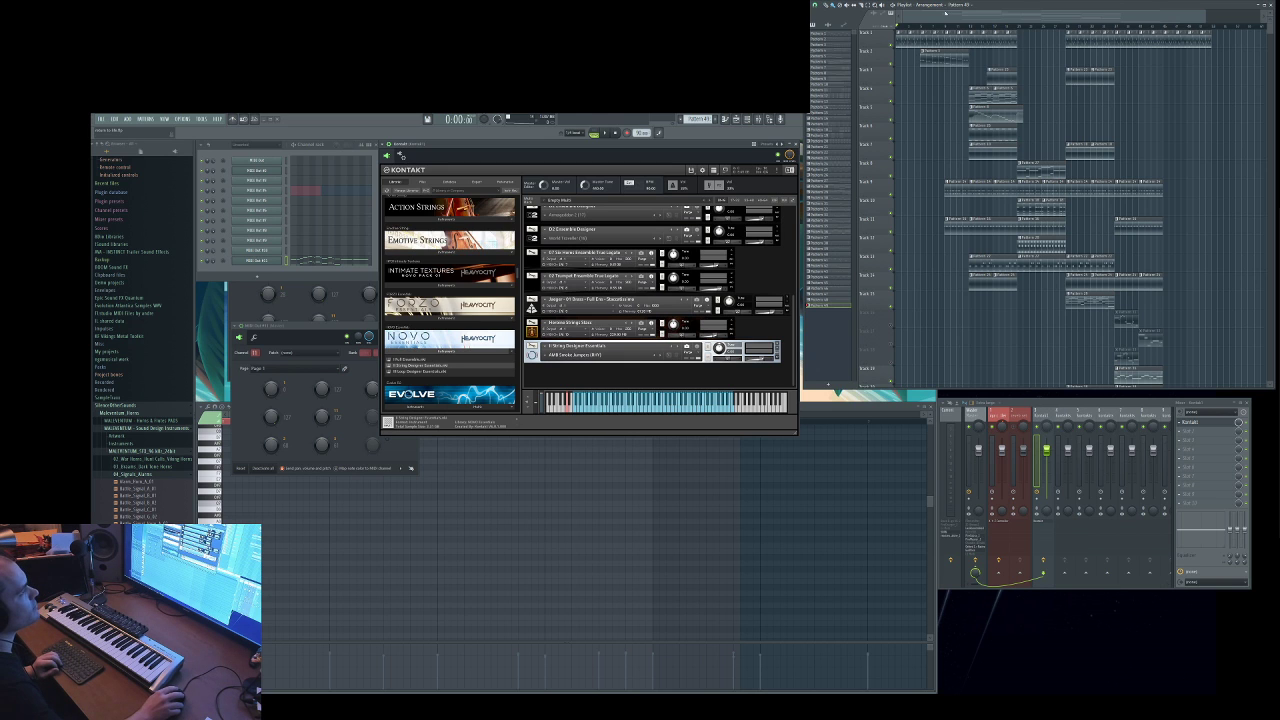
scroll(946, 12, up, 3)
scroll(970, 180, down, 3)
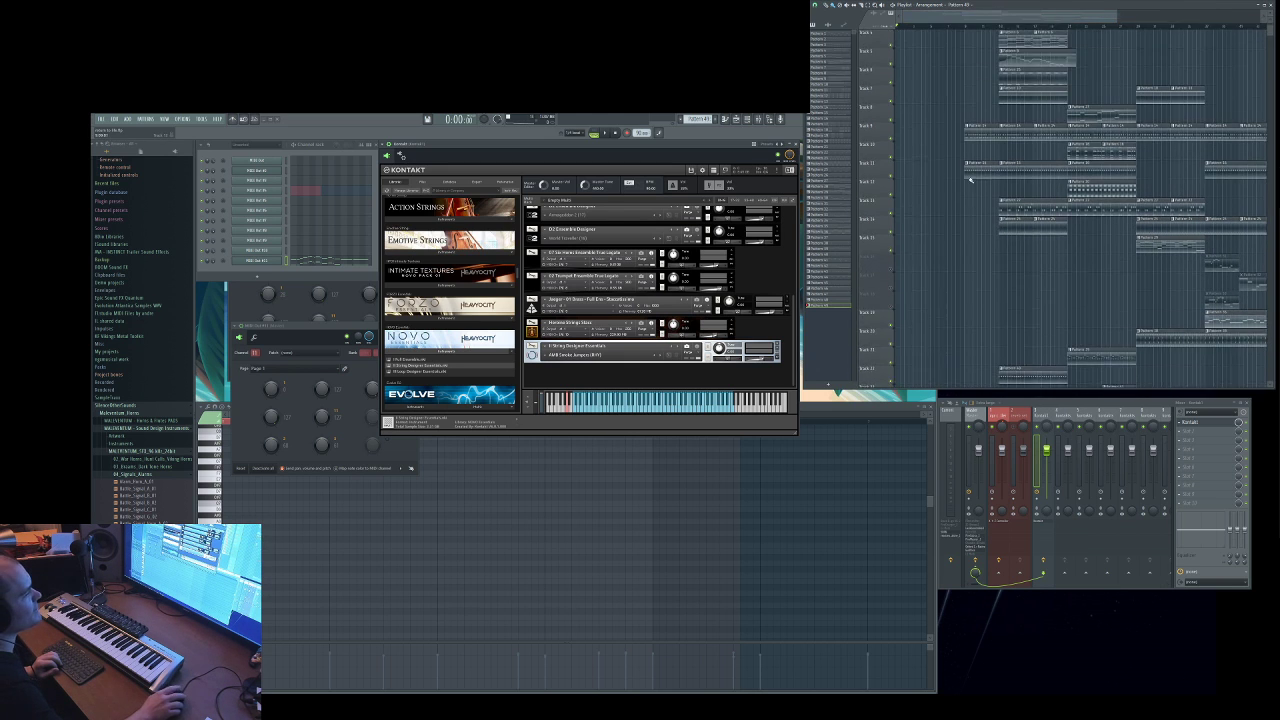
scroll(970, 180, down, 3)
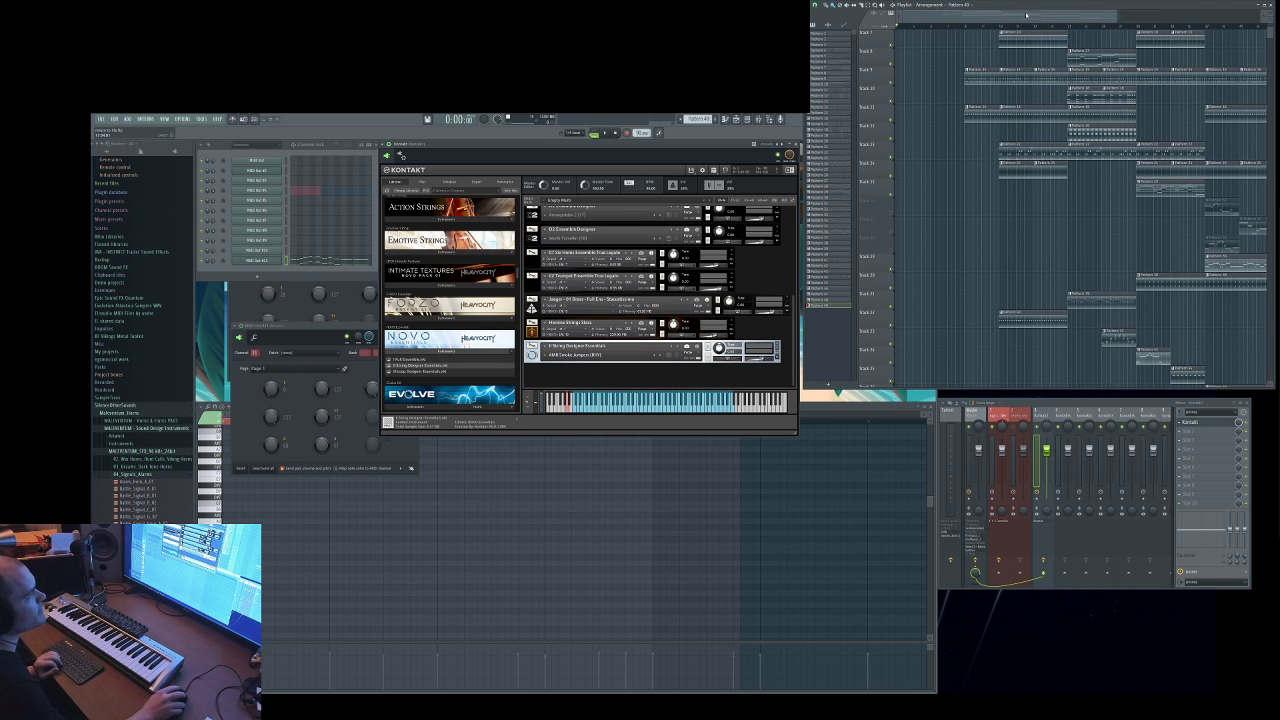
scroll(1026, 14, down, 2)
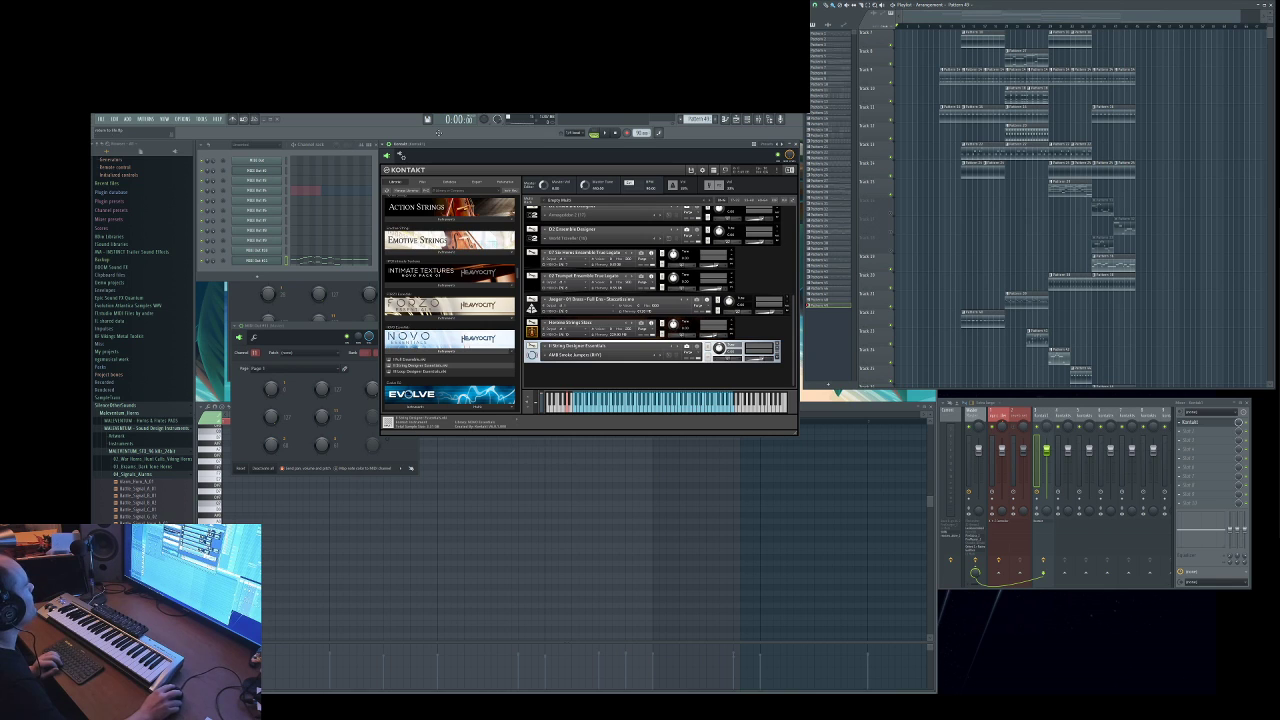
key(ctrl+shift+s)
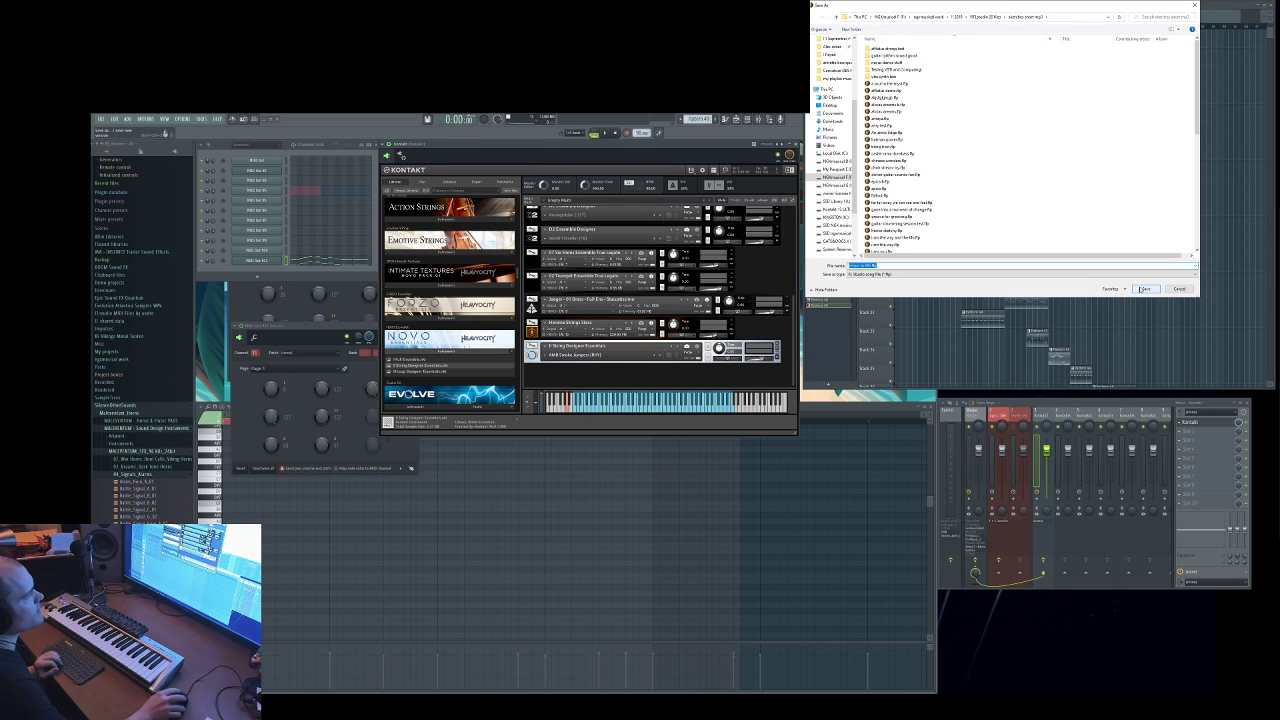
click(1143, 289)
click(655, 361)
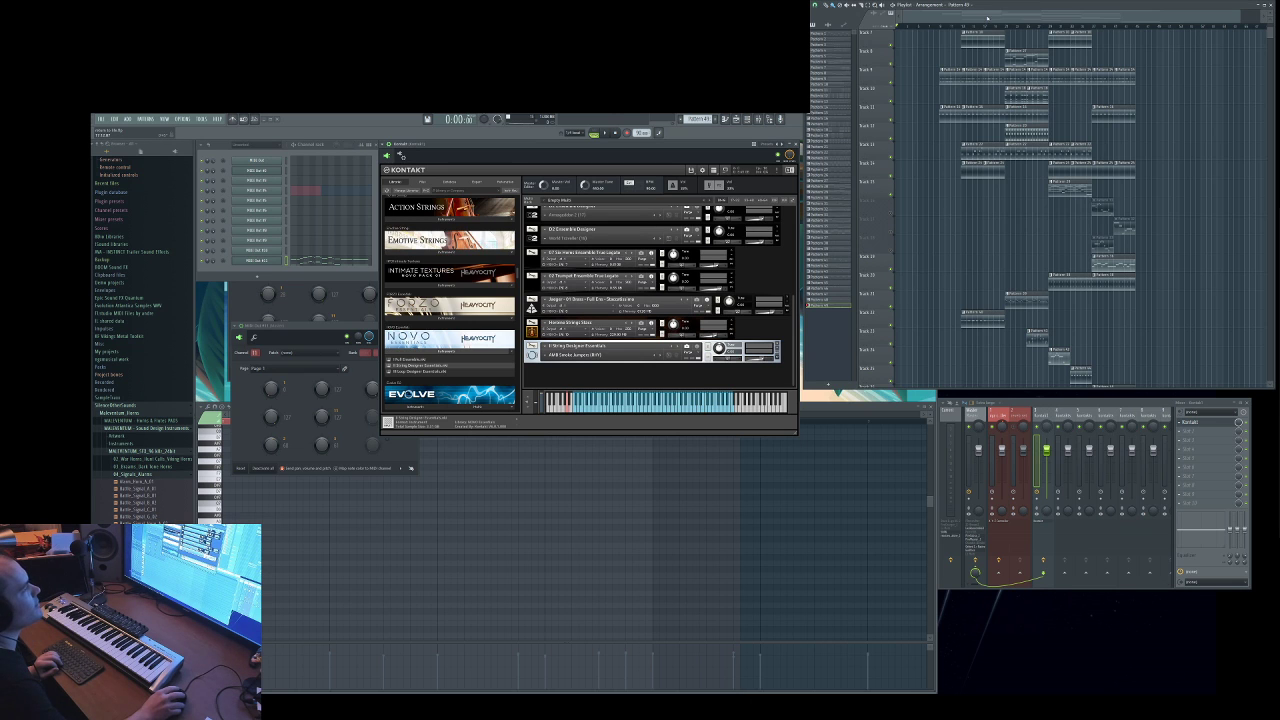
Play the arrangement from the beginning and review the clips on all tracks as each section passes
scroll(887, 68, up, 3)
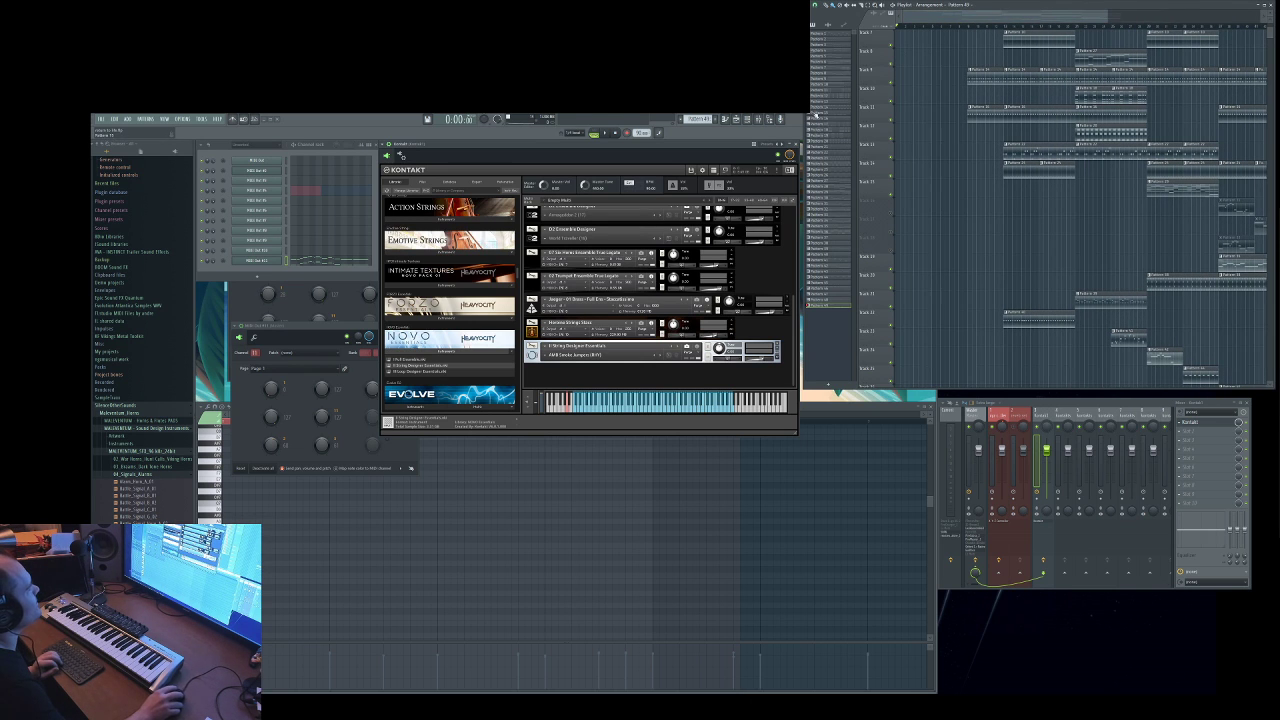
key(space)
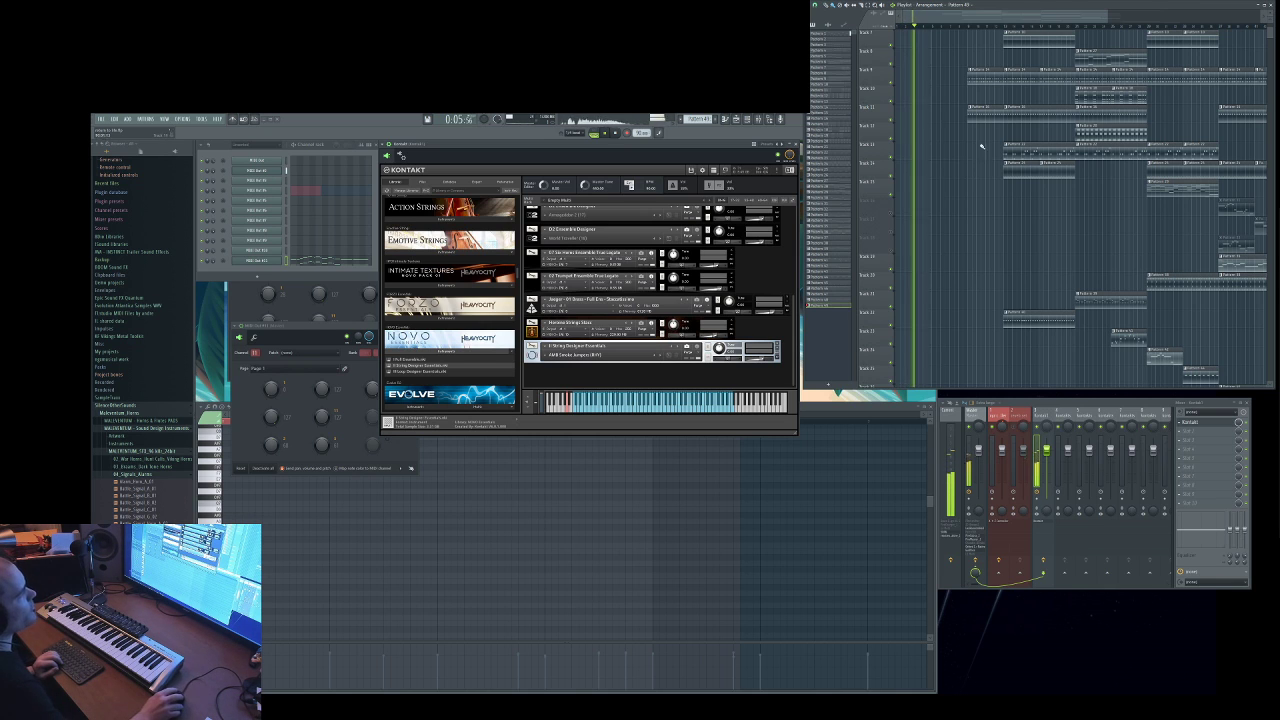
scroll(1055, 28, down, 3)
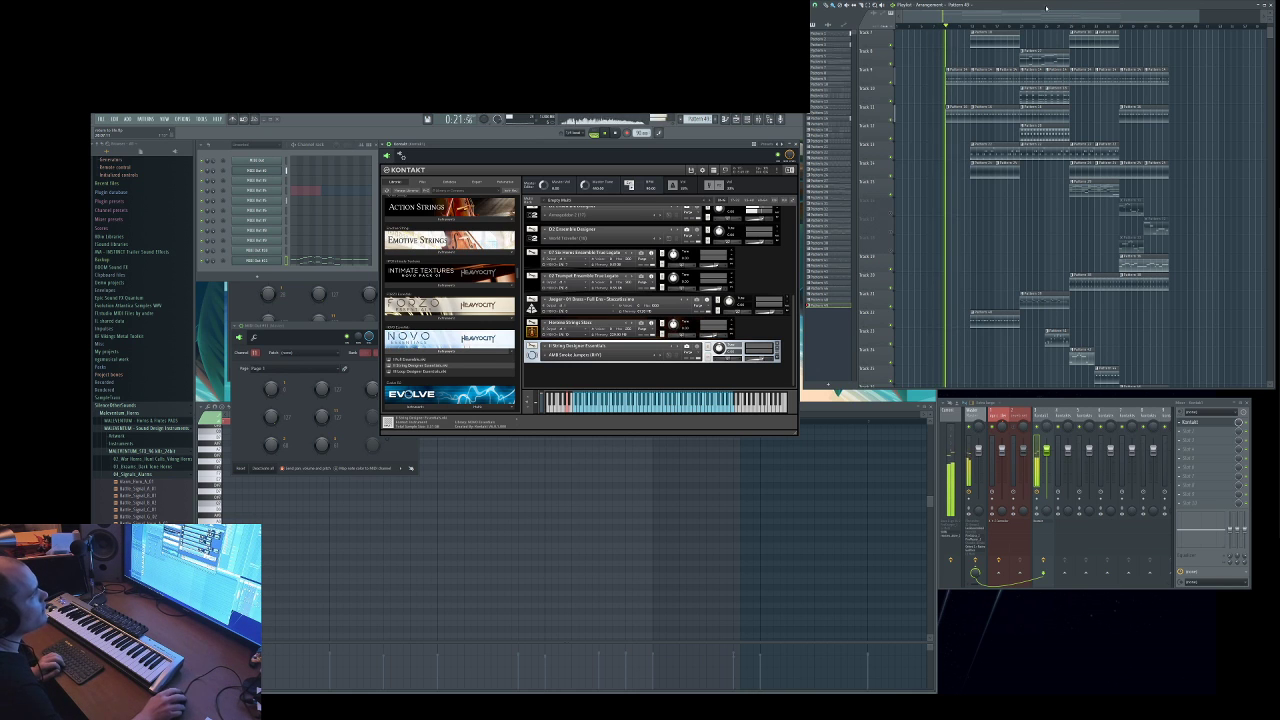
scroll(1046, 10, up, 3)
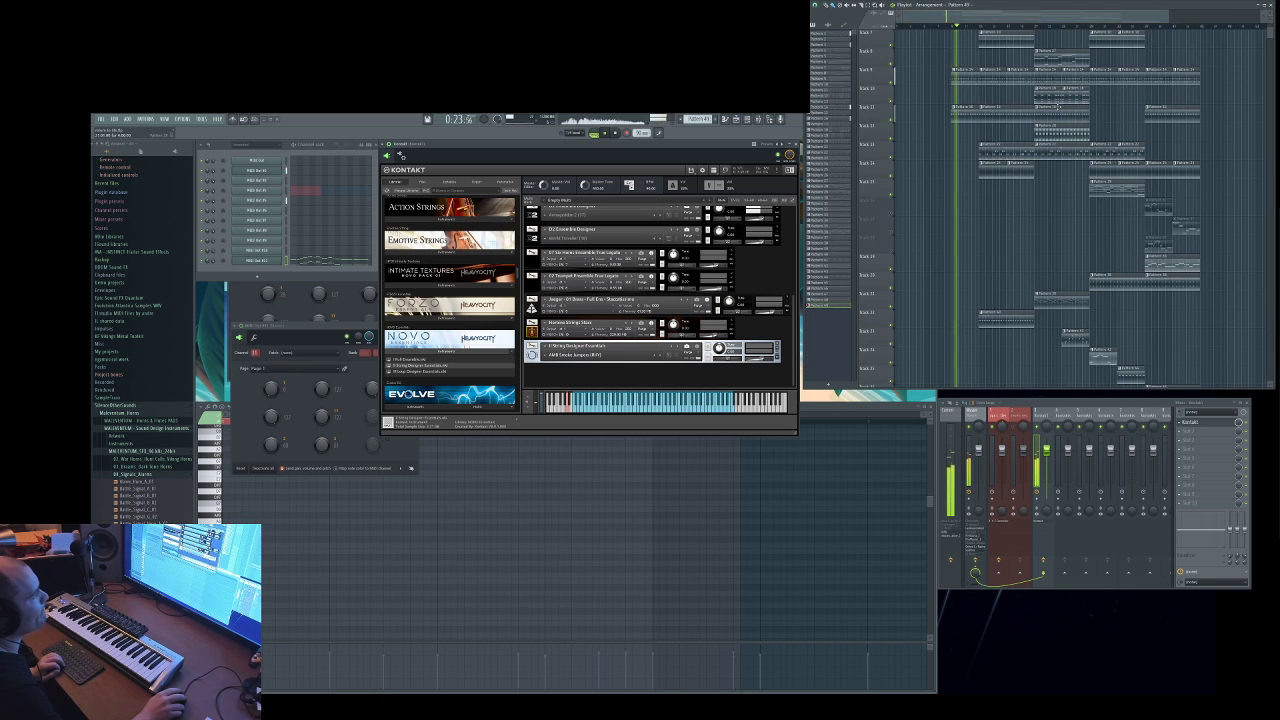
scroll(1058, 106, up, 1)
scroll(1084, 148, up, 1)
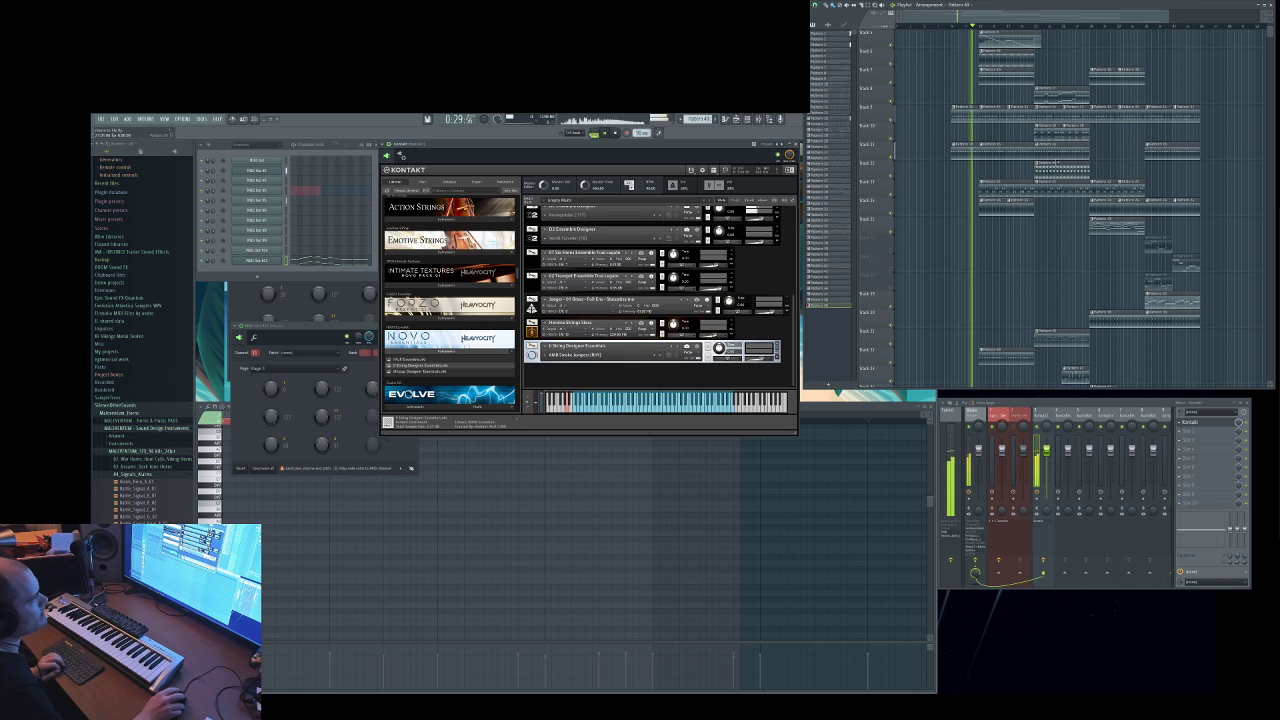
scroll(1083, 193, down, 3)
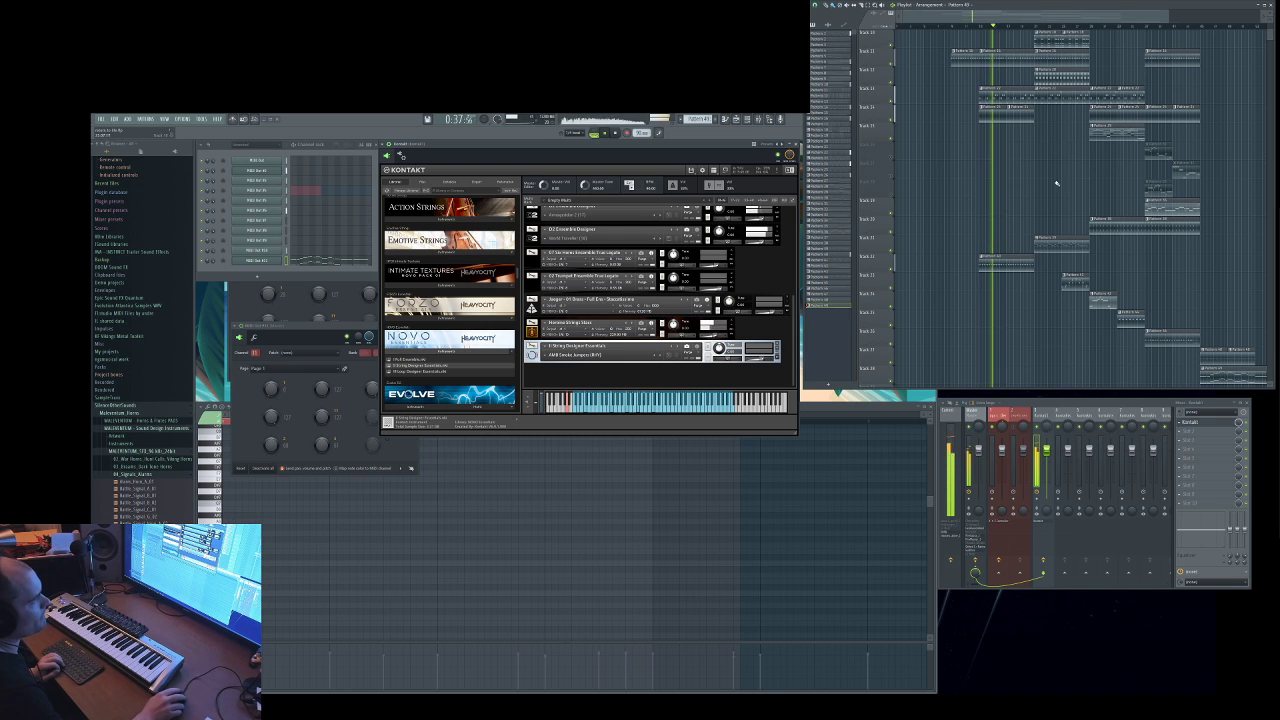
scroll(1111, 17, down, 2)
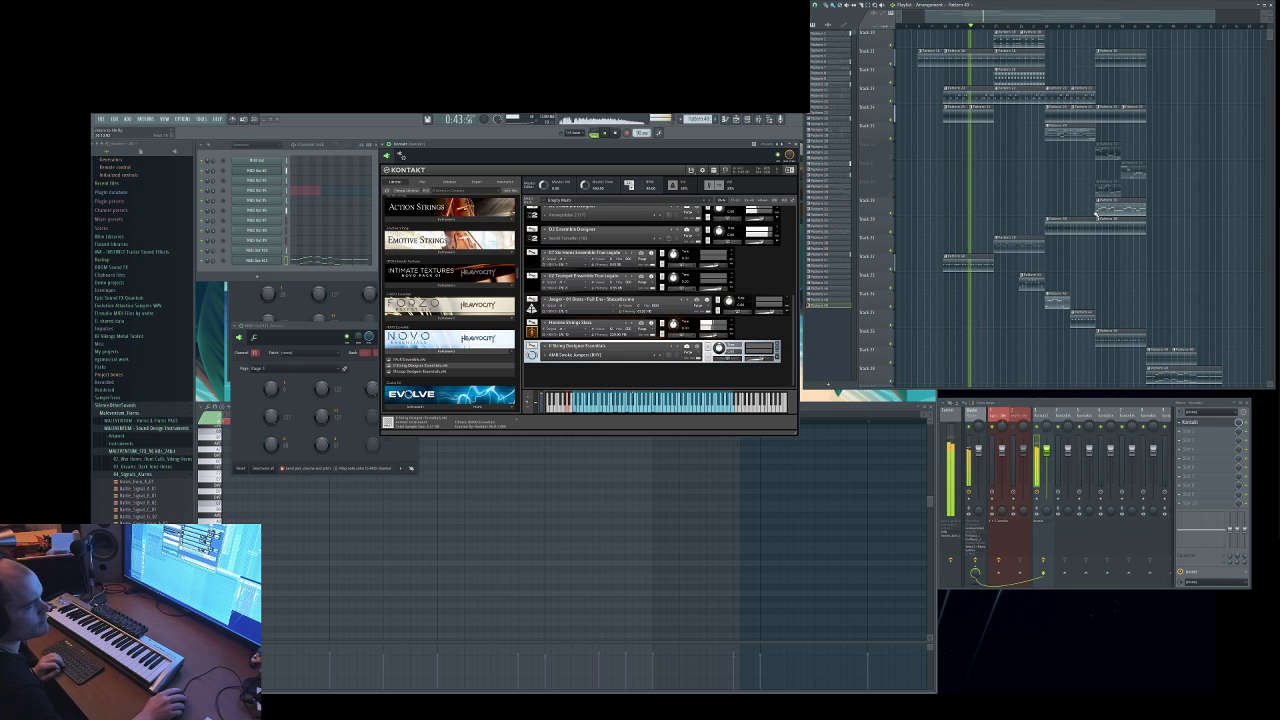
scroll(1096, 214, up, 1)
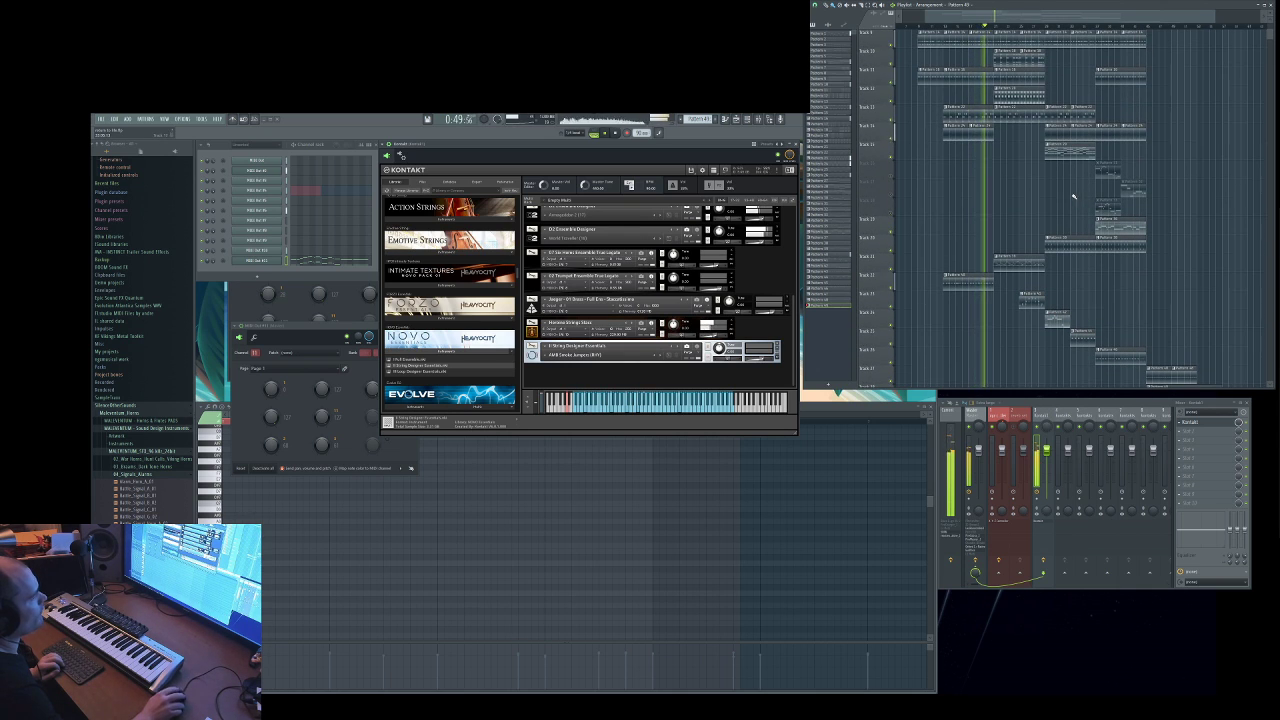
scroll(1088, 195, up, 4)
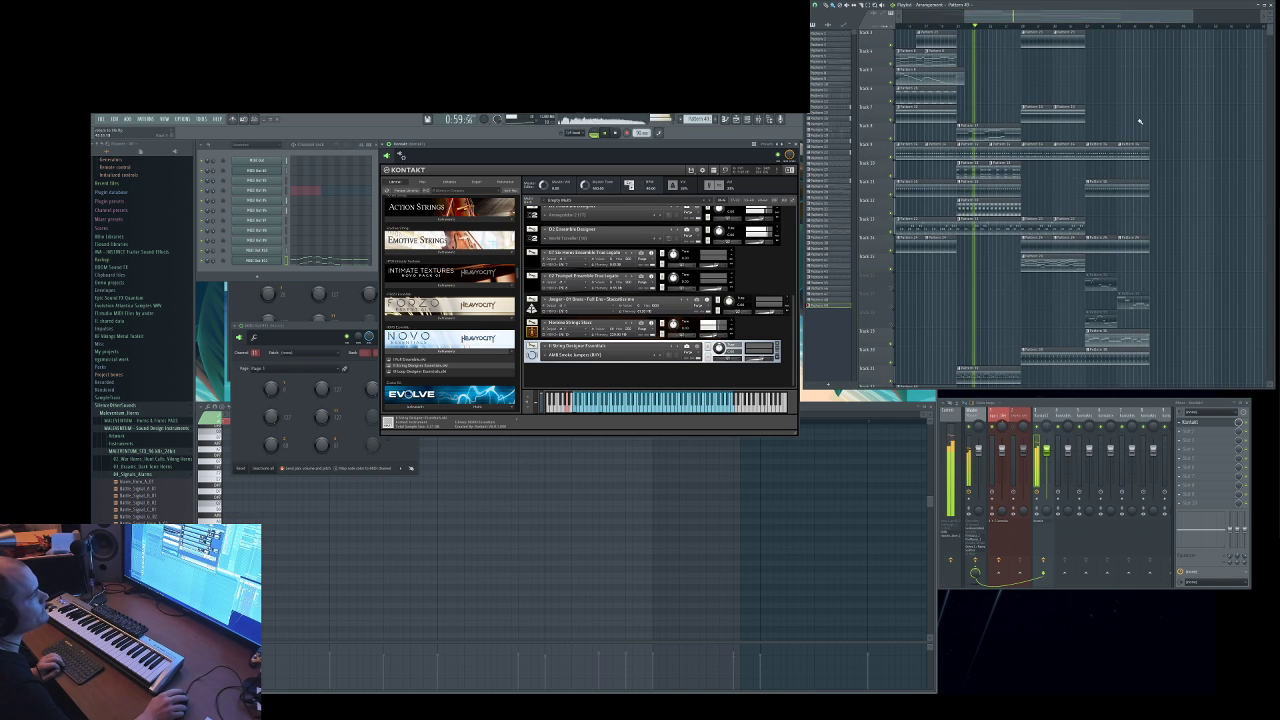
scroll(1122, 122, down, 5)
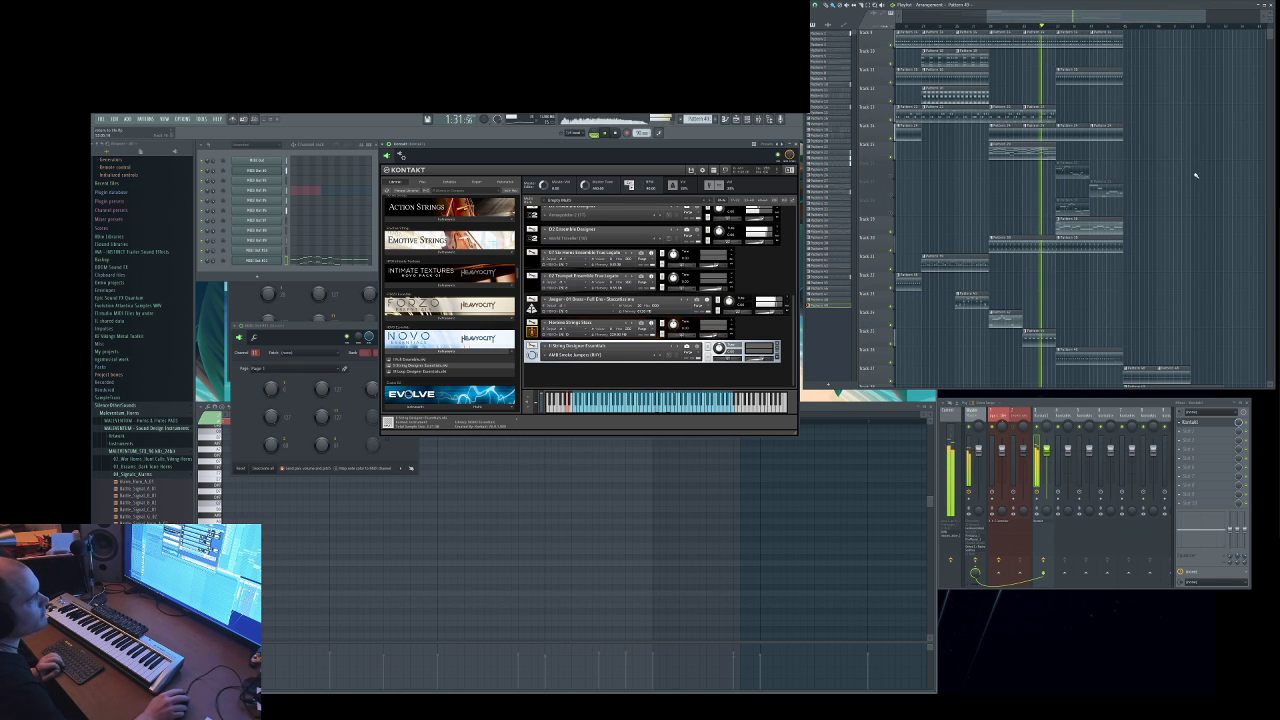
scroll(1147, 142, down, 1)
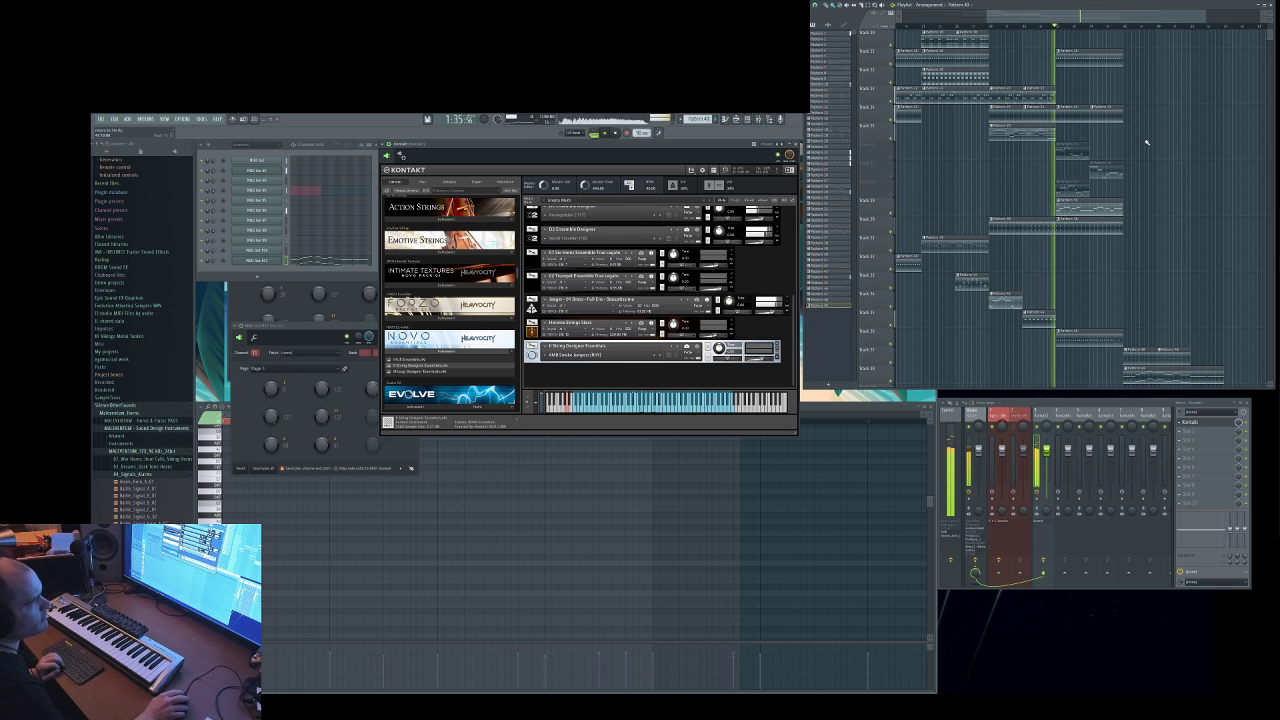
scroll(1143, 107, down, 2)
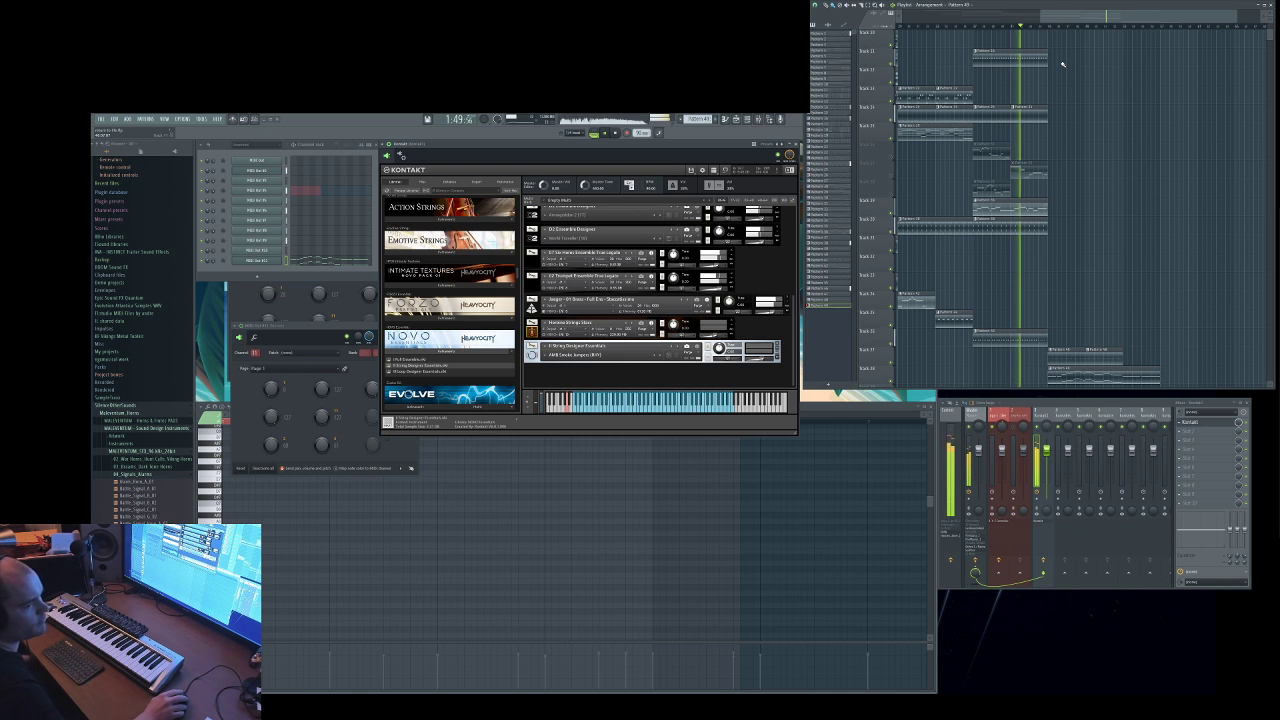
Follow playback through the final sections of the playlist and stop it after the last recorded clips
scroll(1180, 160, down, 4)
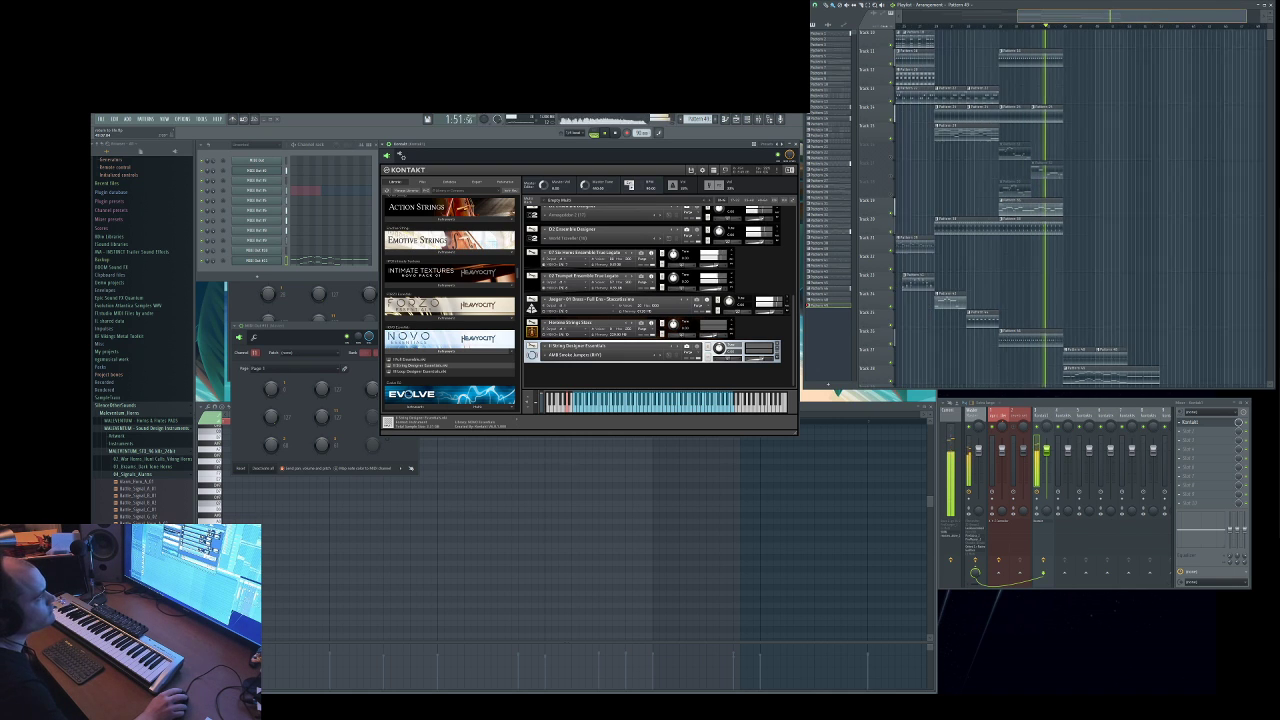
scroll(1182, 162, down, 2)
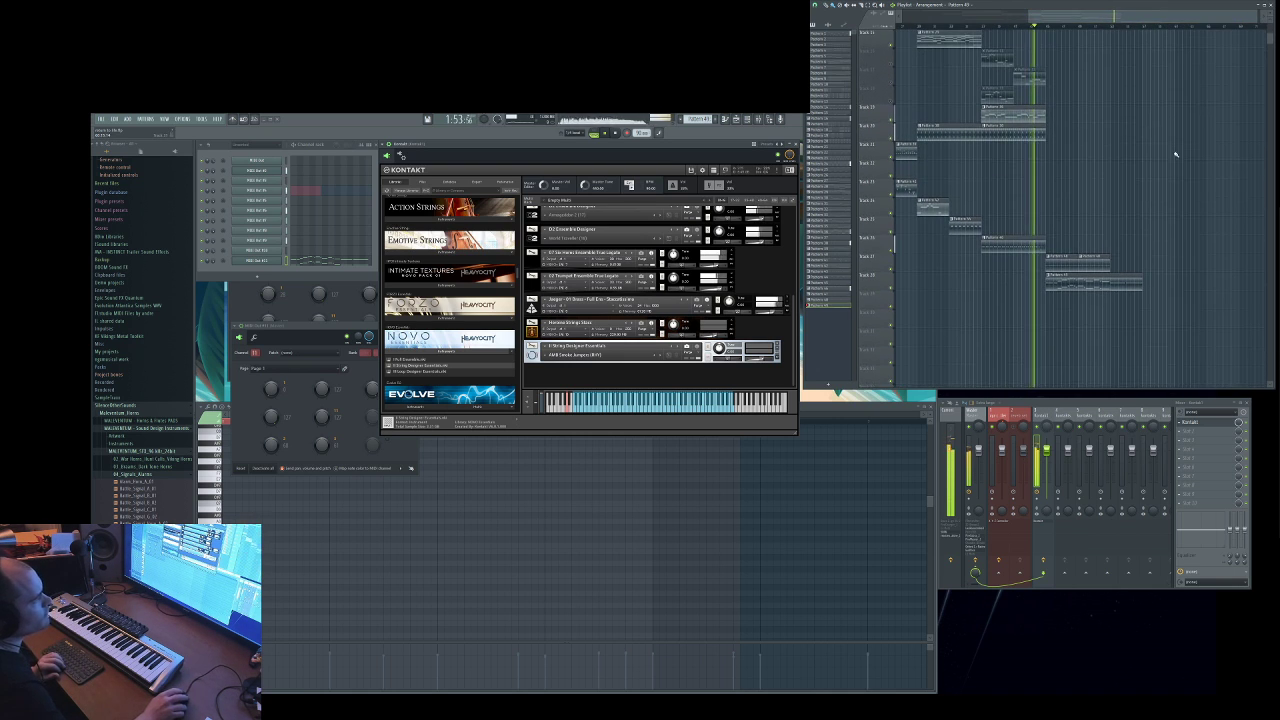
scroll(1170, 45, left, 3)
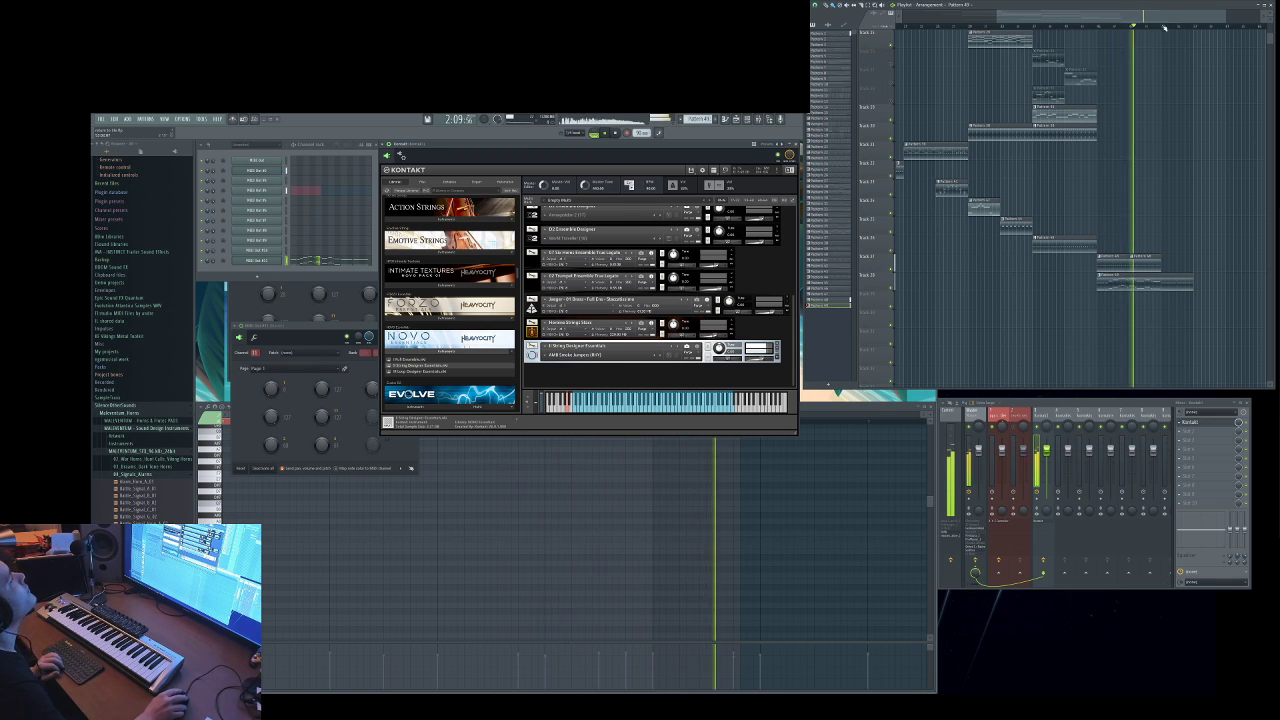
scroll(1164, 20, down, 2)
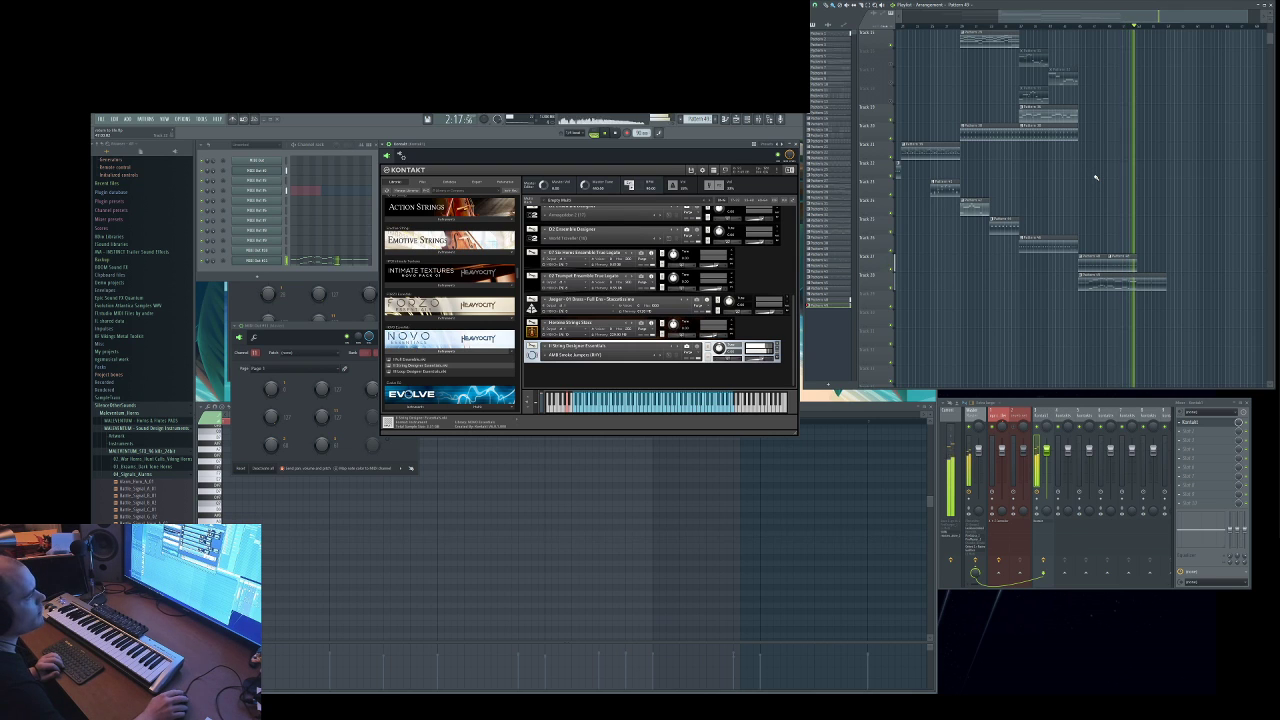
key(space)
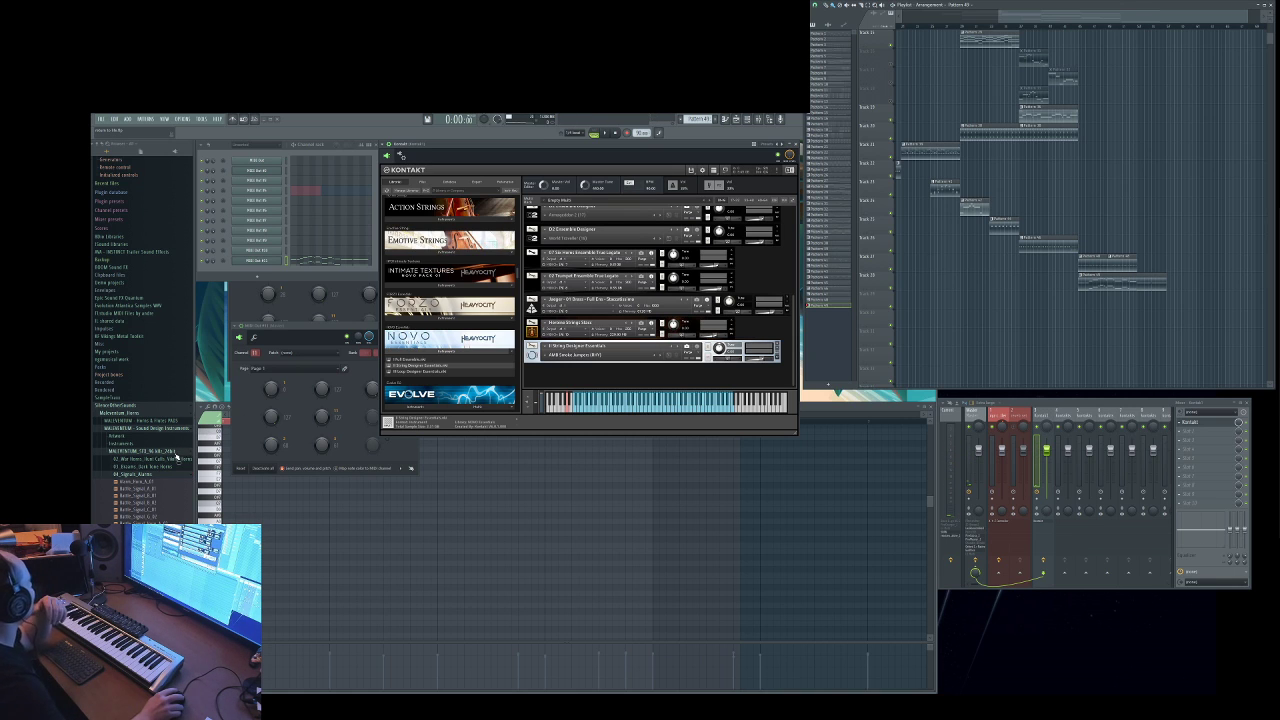
Collapse the open sample folder in the browser and show the first MIDI Out channel's settings
click(175, 452)
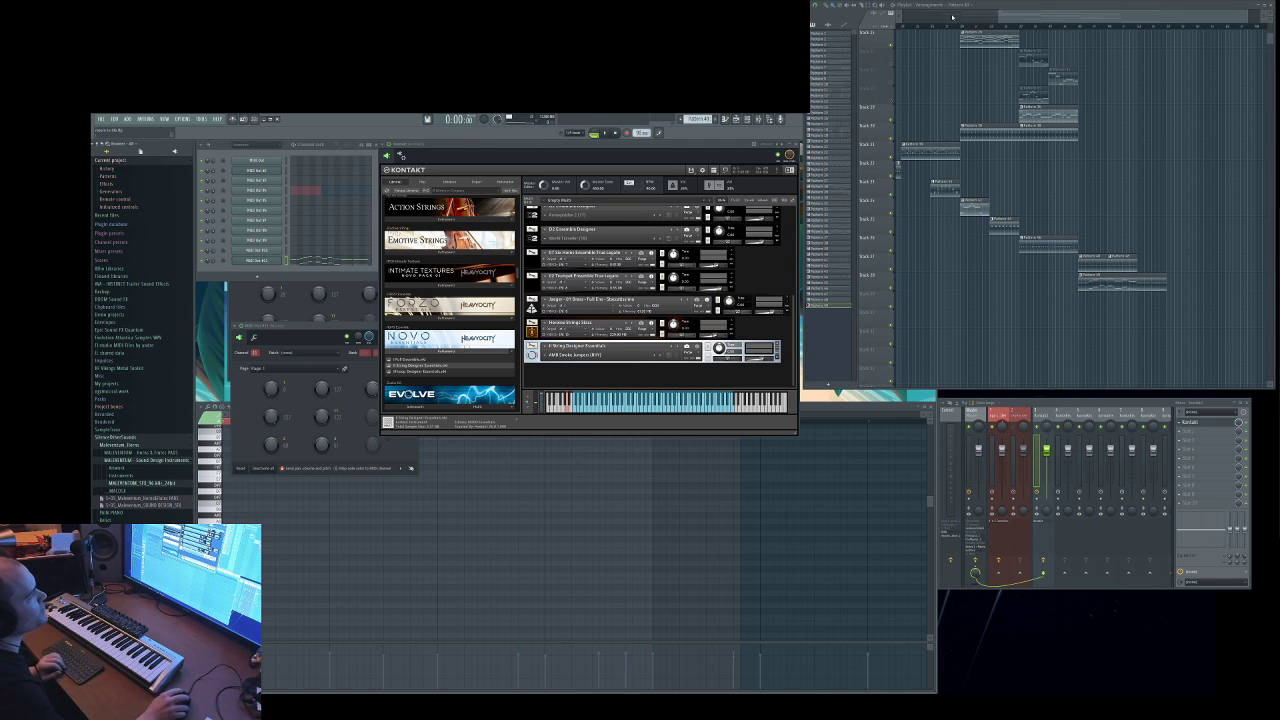
scroll(1007, 118, left, 2)
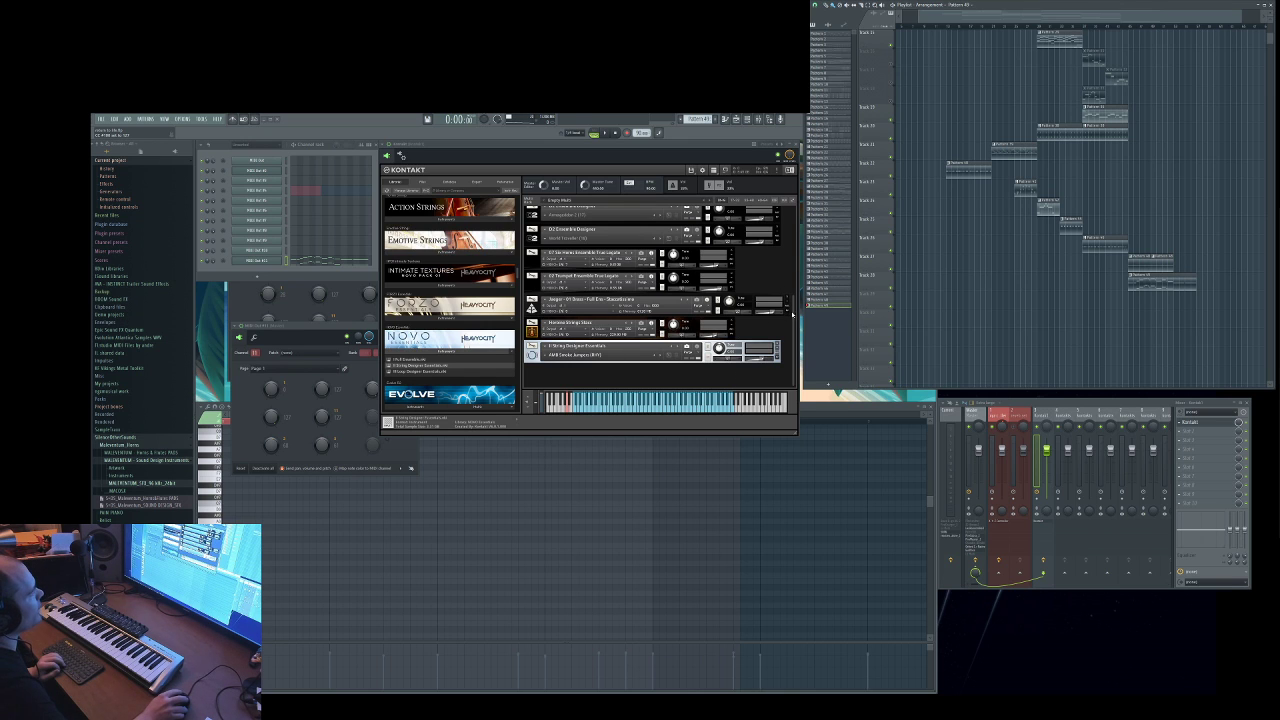
scroll(792, 314, up, 5)
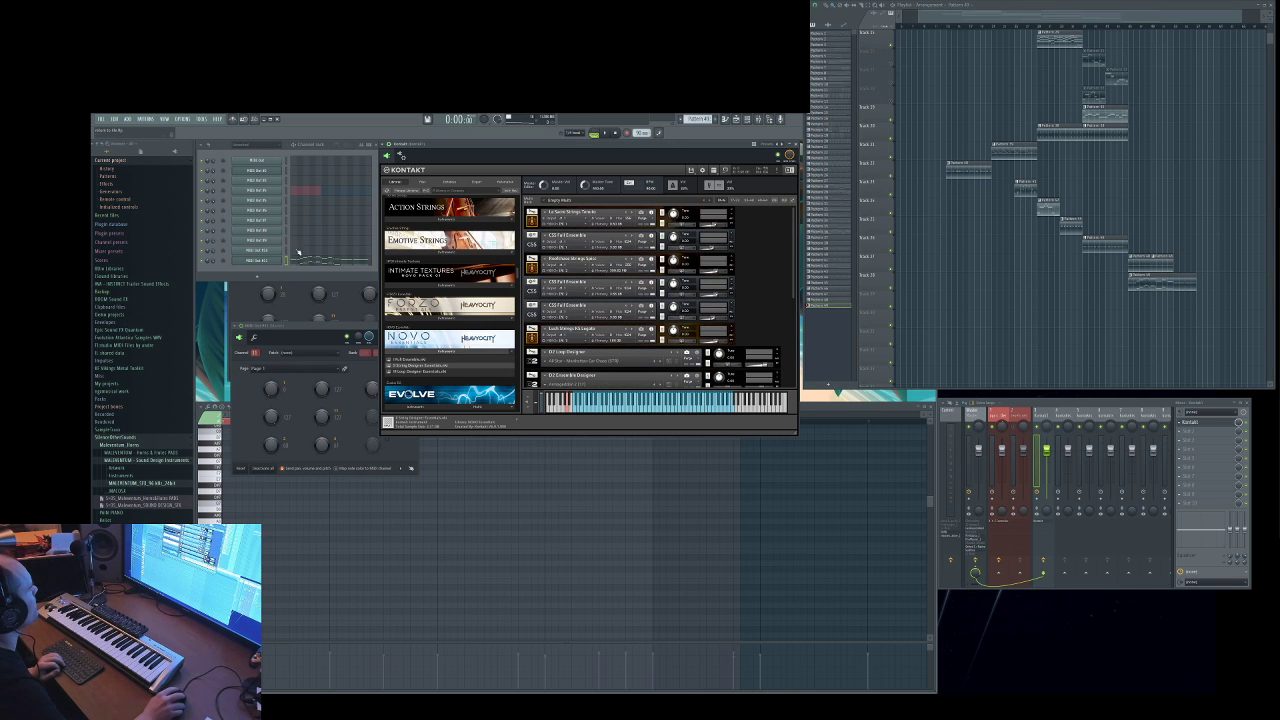
click(259, 161)
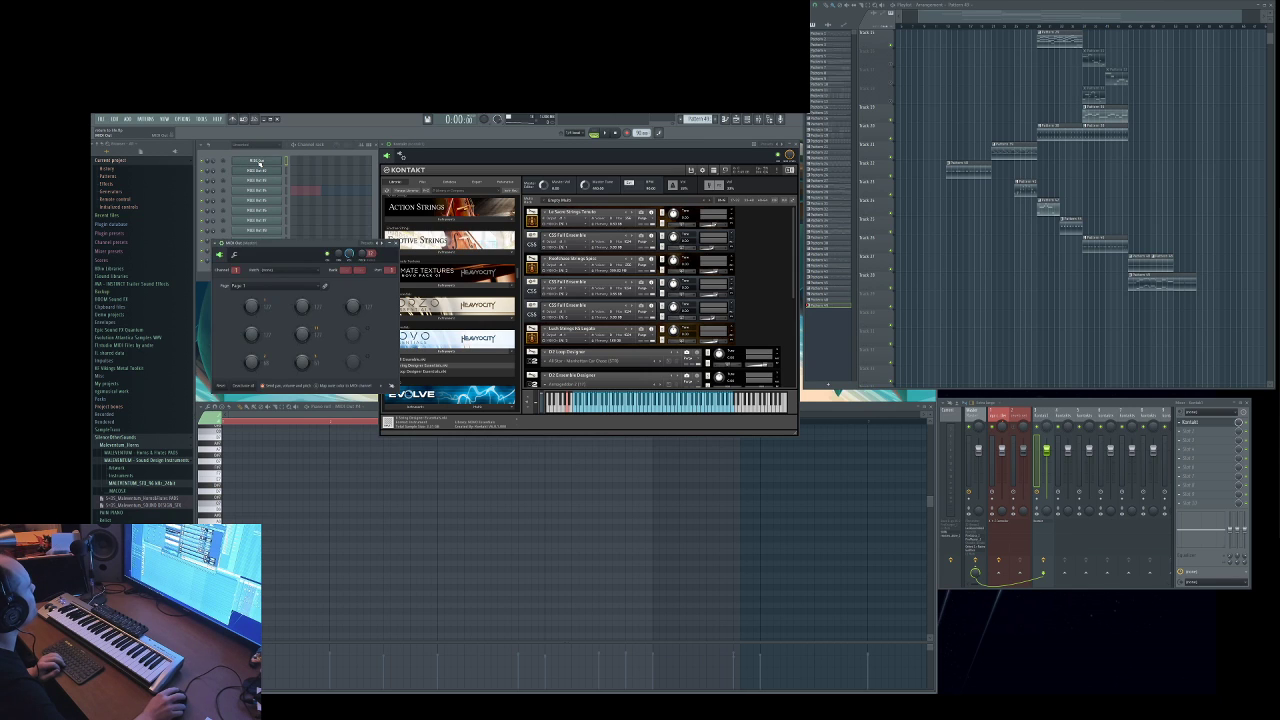
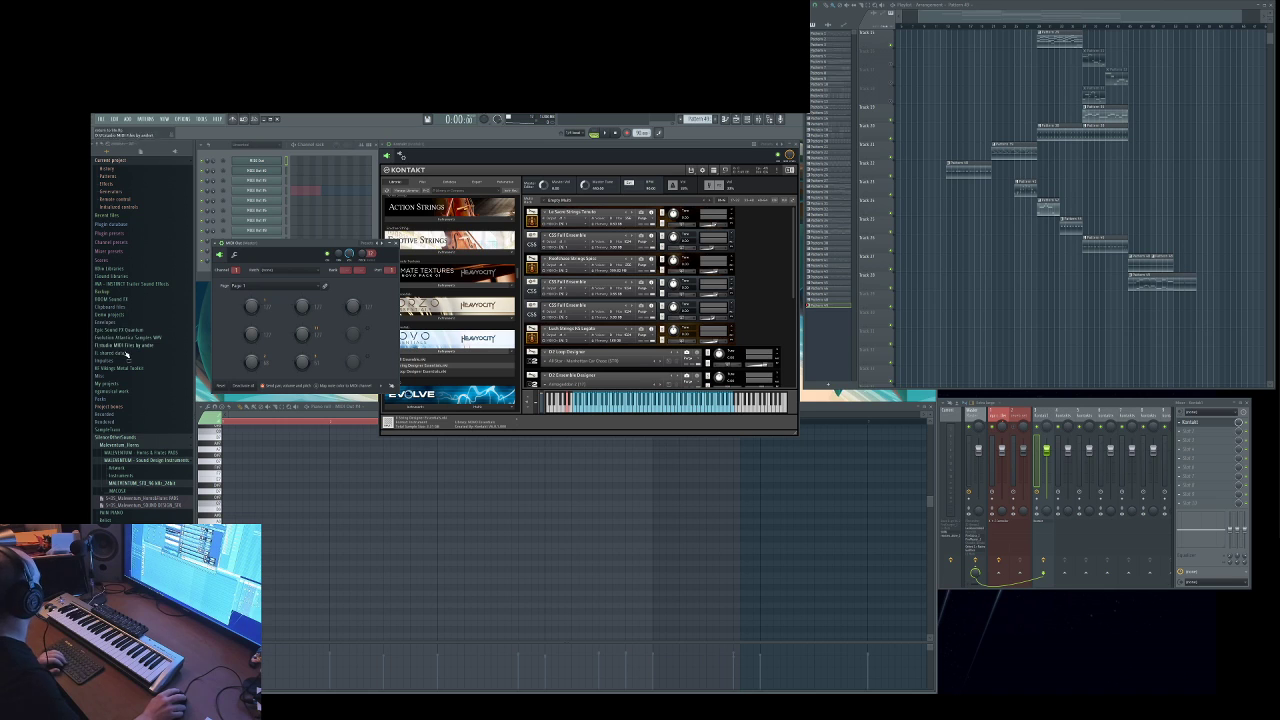
Open the Samples folder of the INSTINCT Trailer Sound Effects library and look through its samples
click(136, 284)
click(118, 298)
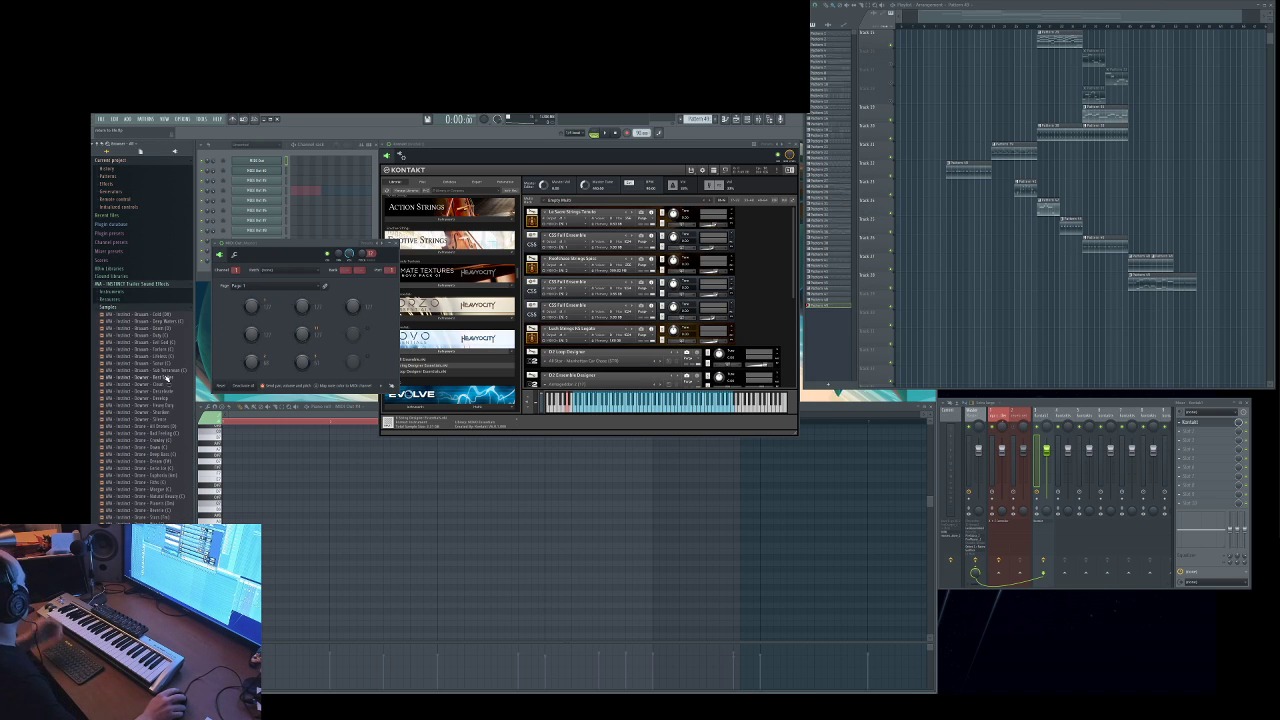
scroll(180, 480, down, 10)
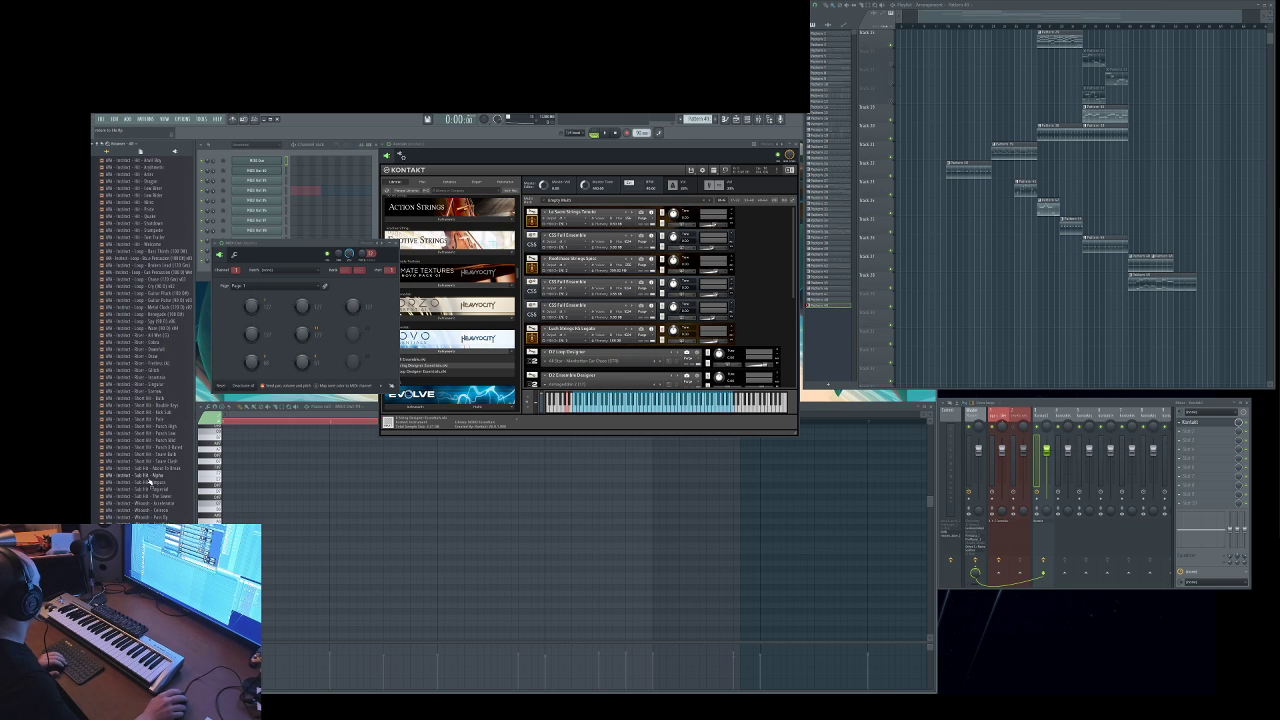
scroll(148, 481, down, 10)
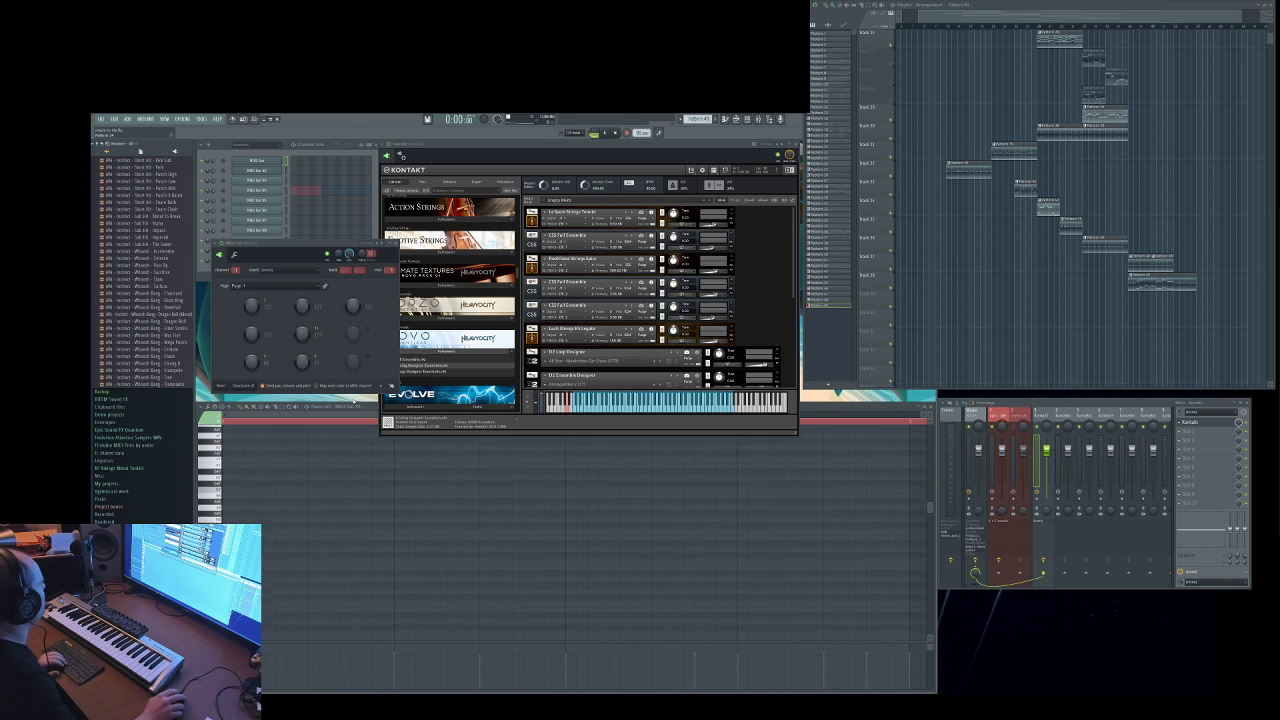
click(353, 402)
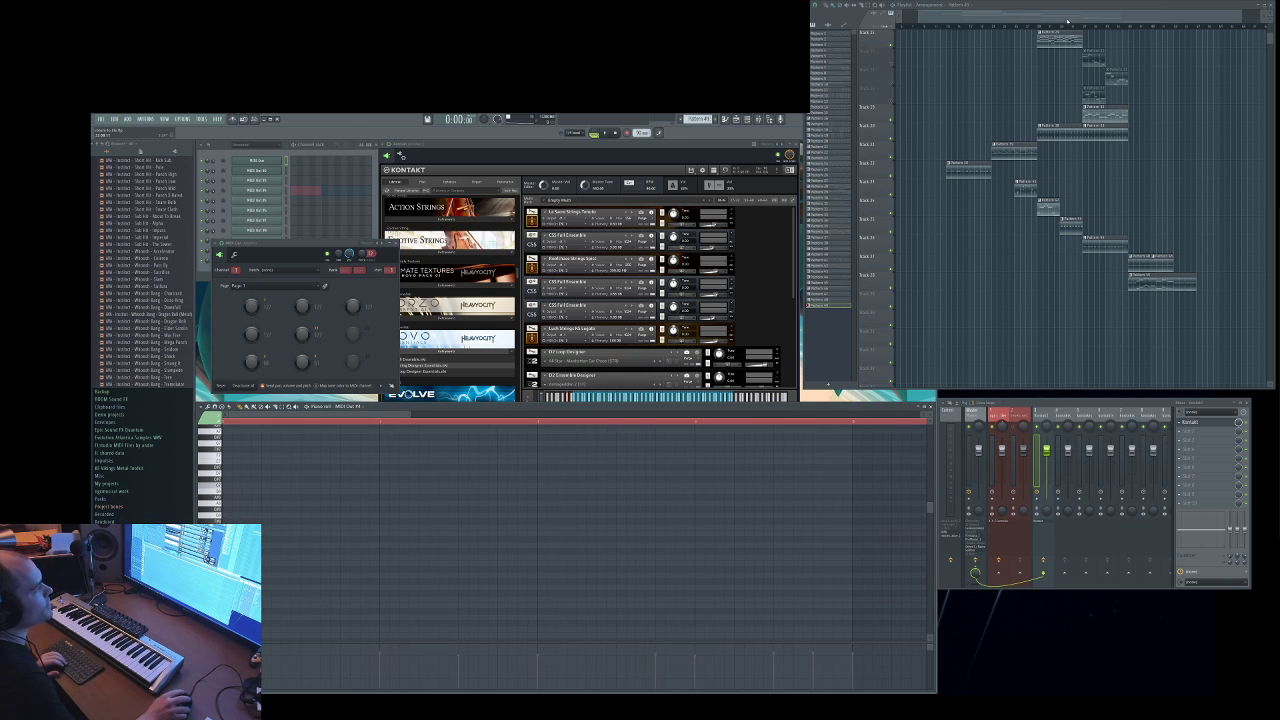
drag(1067, 20, 1005, 88)
drag(1047, 20, 1039, 58)
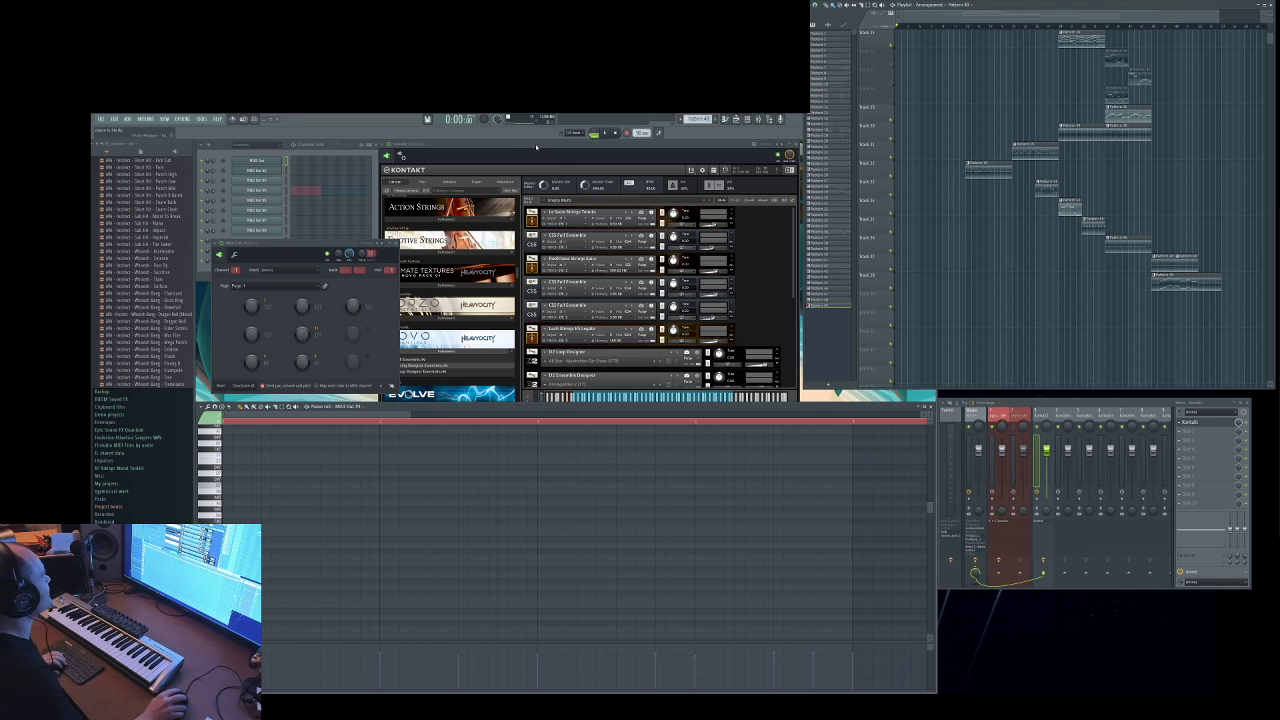
drag(536, 147, 540, 147)
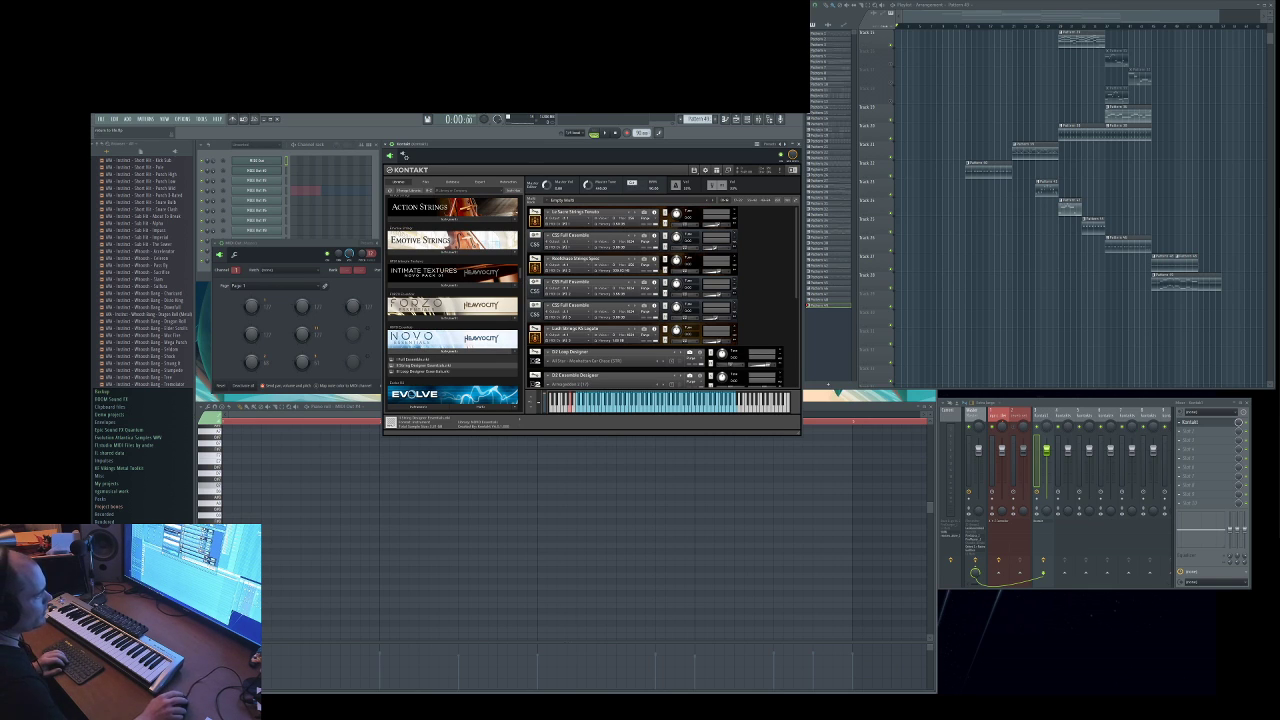
right_click(1018, 712)
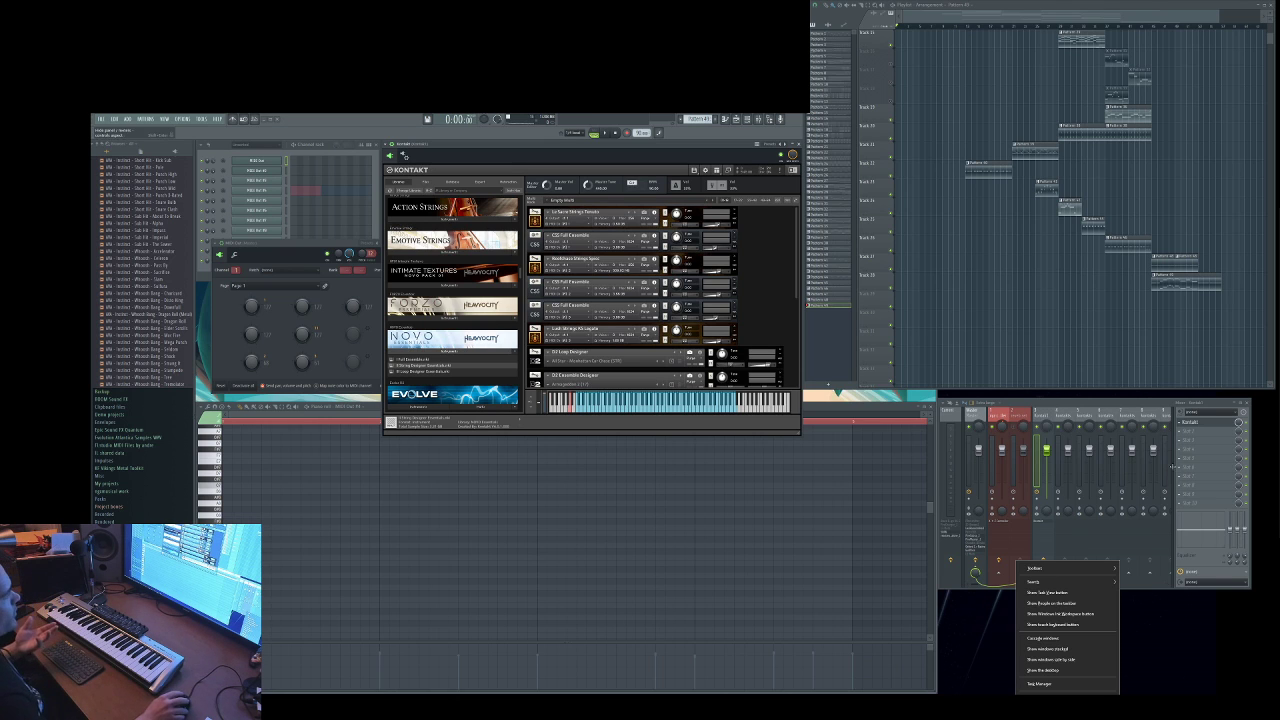
drag(1082, 407, 1081, 398)
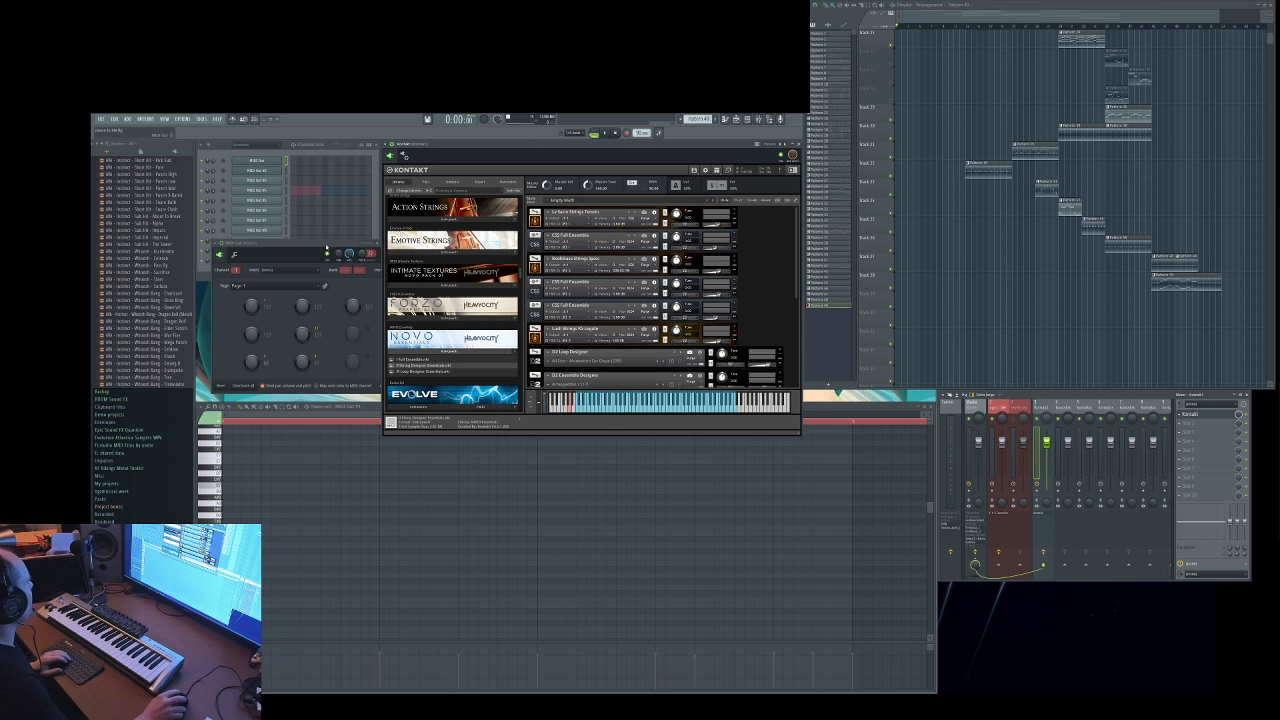
drag(326, 248, 339, 293)
Browse the Instinct samples and place a Whoosh sample on an empty track at the start of an early pattern clip
scroll(152, 340, up, 10)
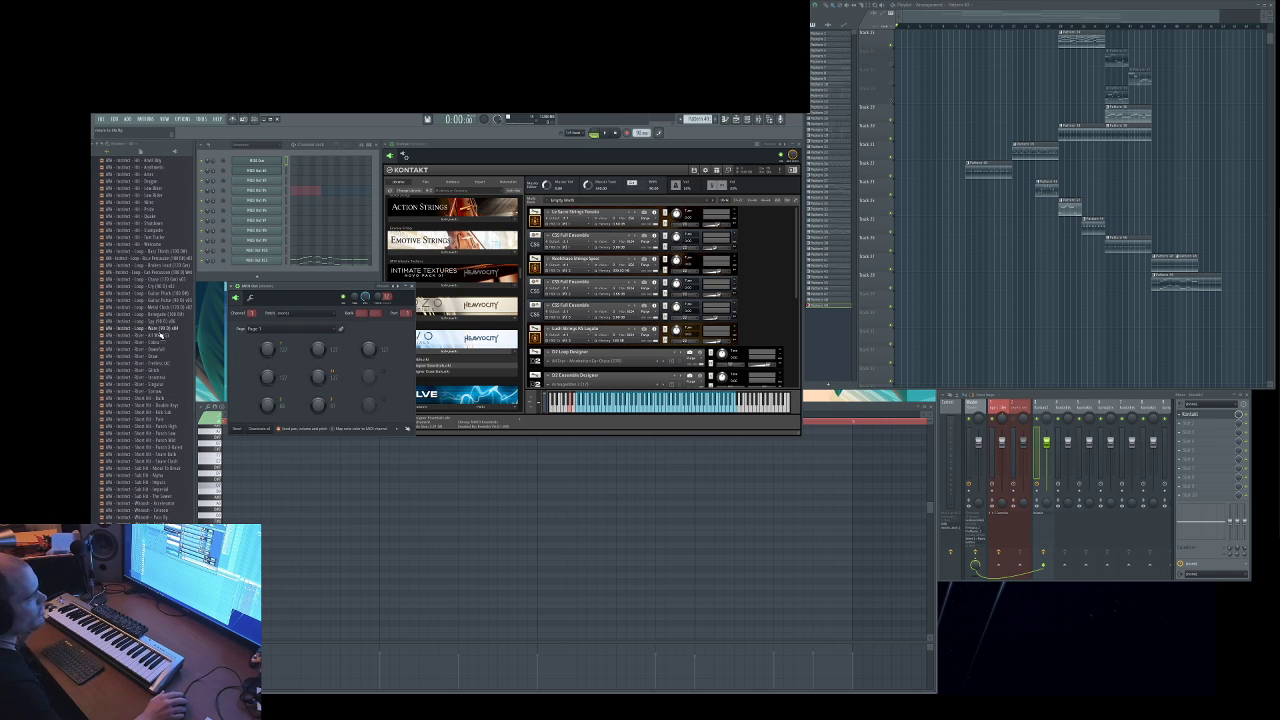
scroll(948, 24, down, 3)
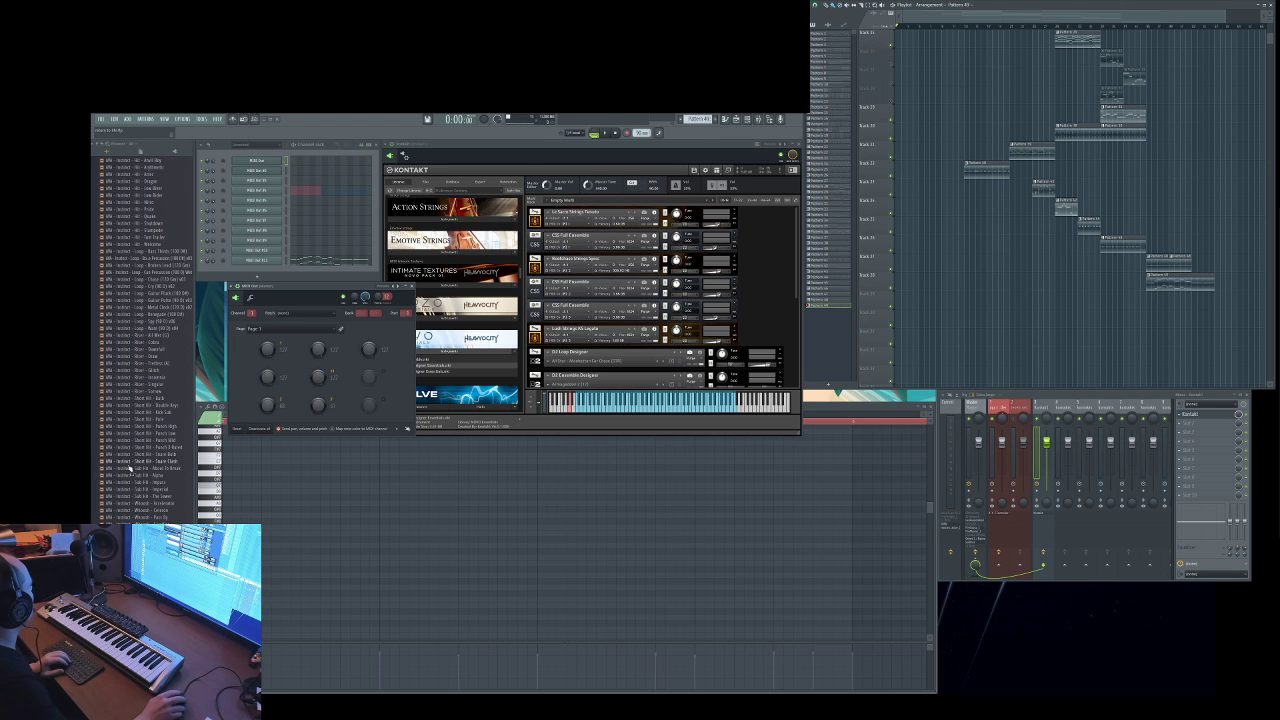
scroll(129, 469, up, 6)
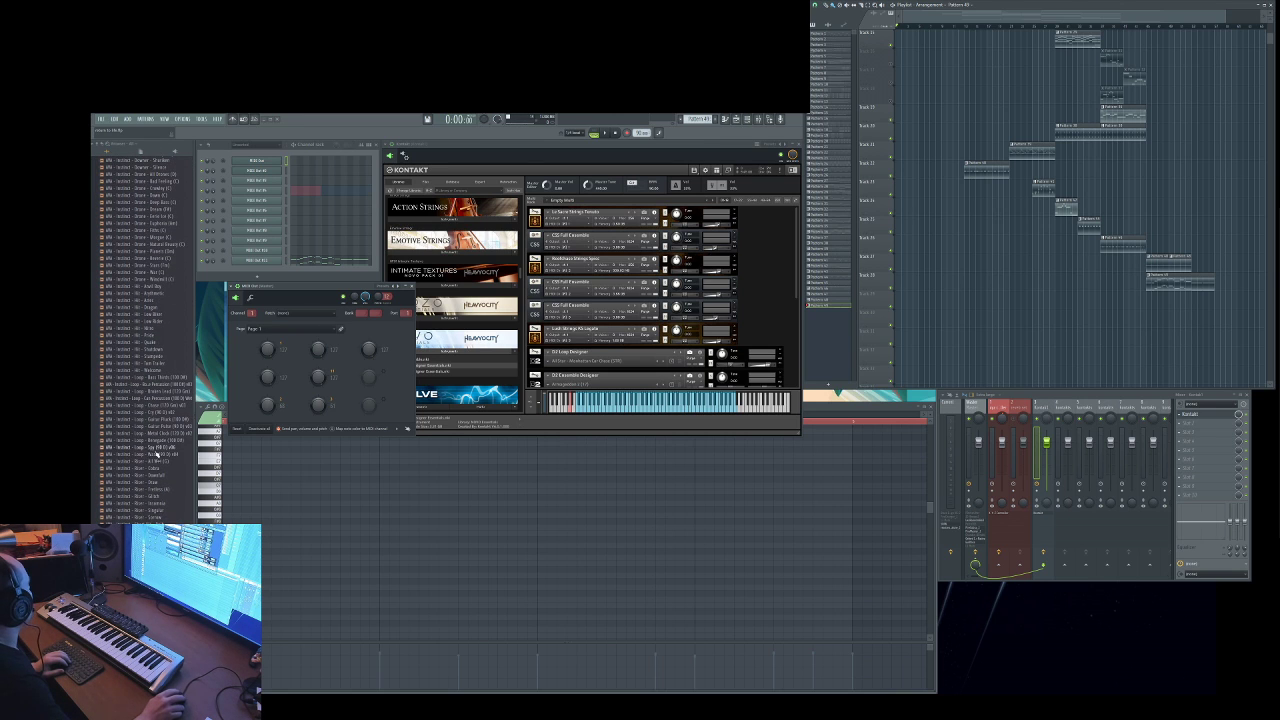
scroll(158, 454, down, 10)
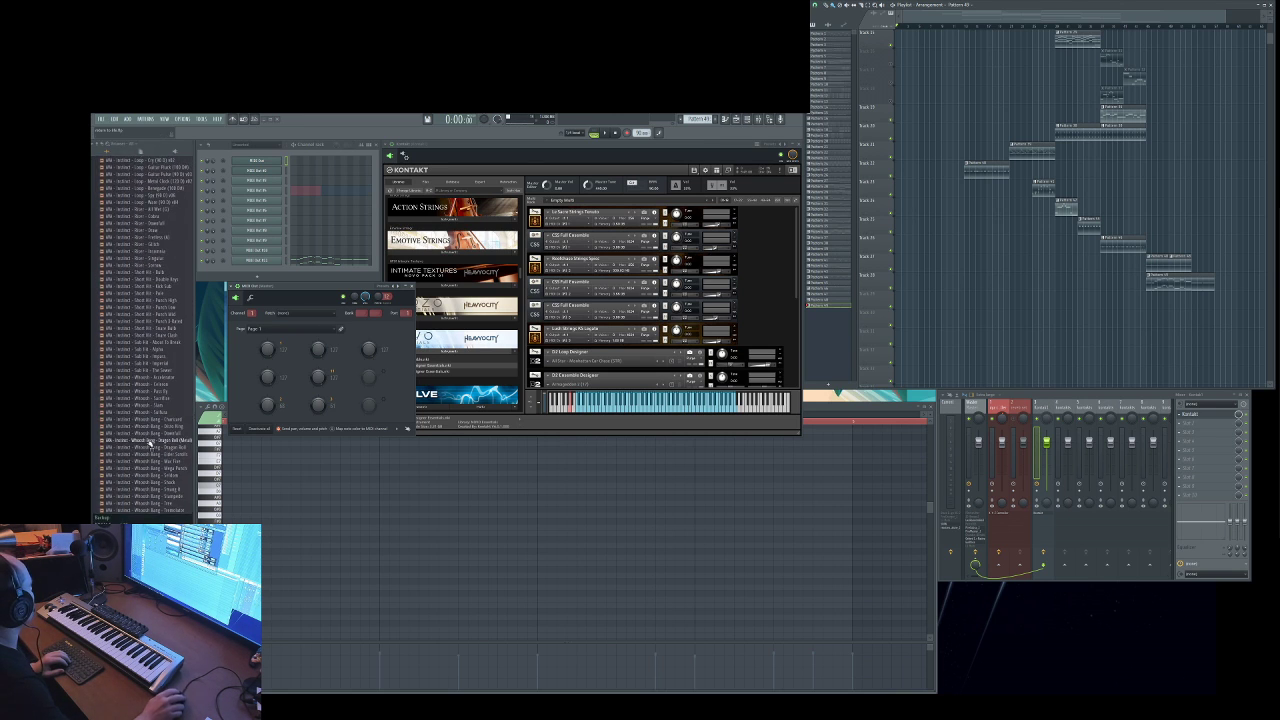
scroll(148, 440, up, 5)
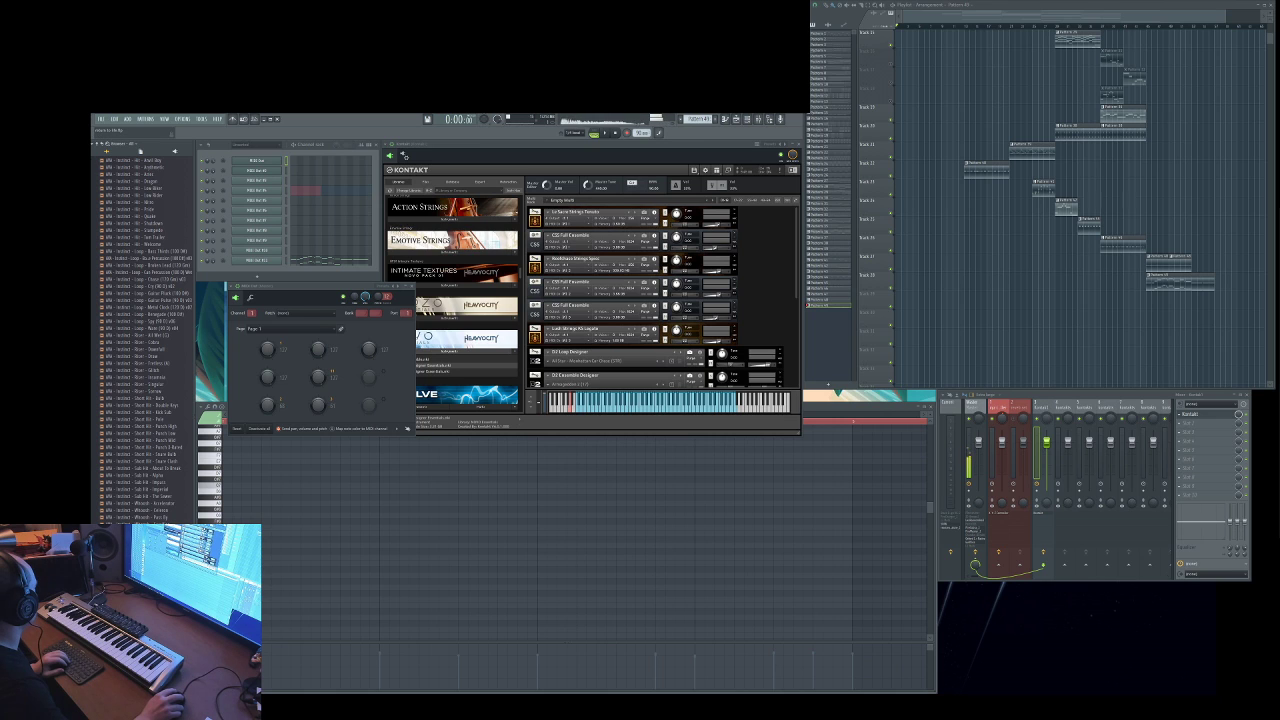
drag(140, 503, 990, 285)
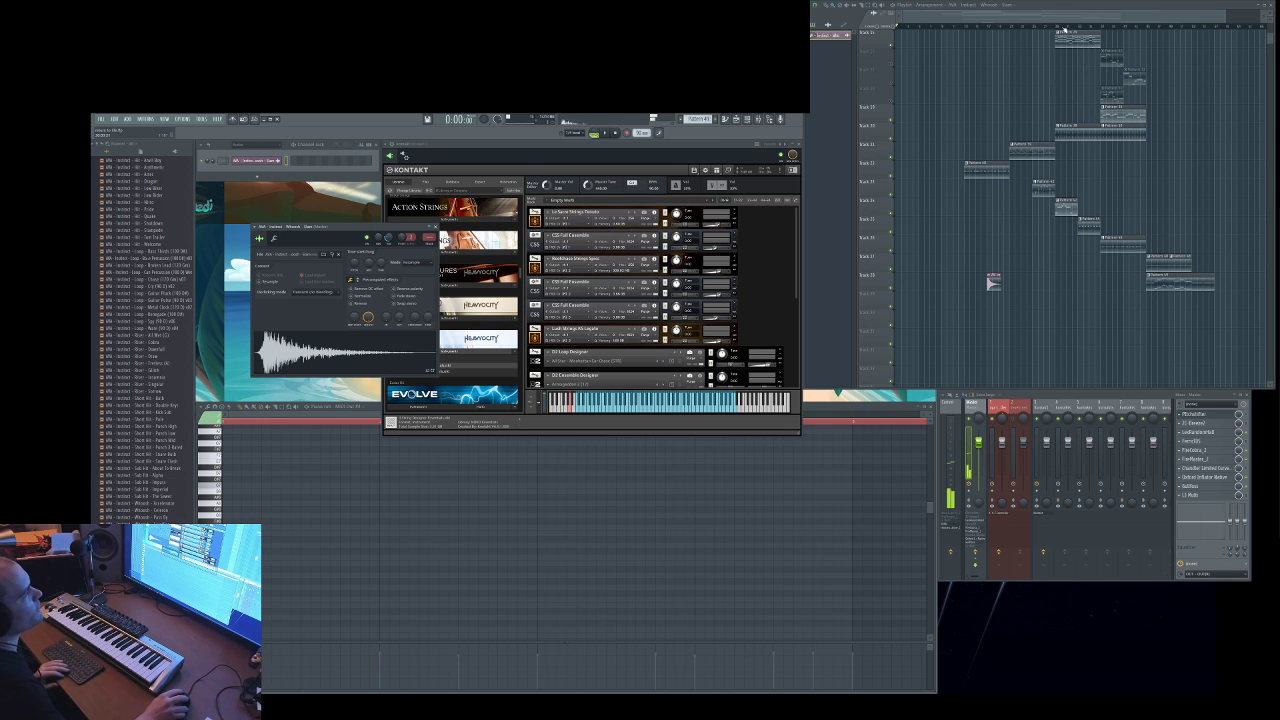
Play the section from just before the whoosh clip and place repeated copies of the clip along its track, then stop playback
scroll(1064, 30, up, 3)
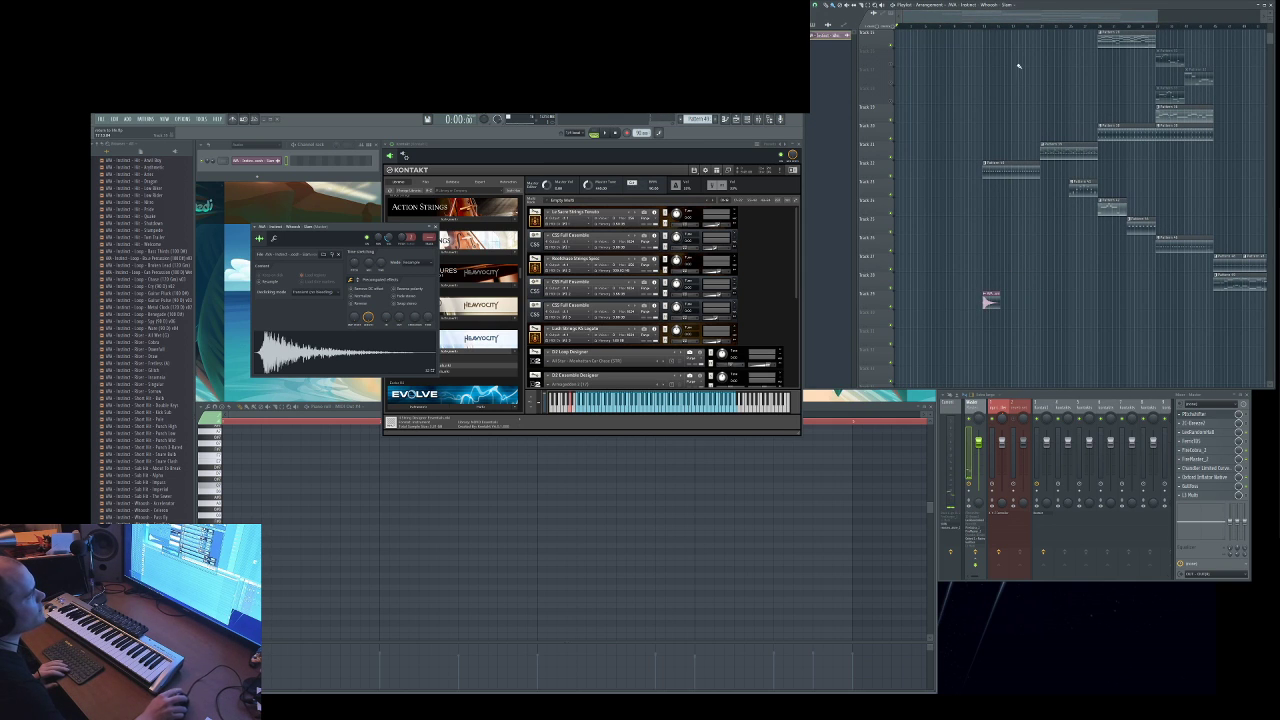
drag(1025, 20, 1025, 81)
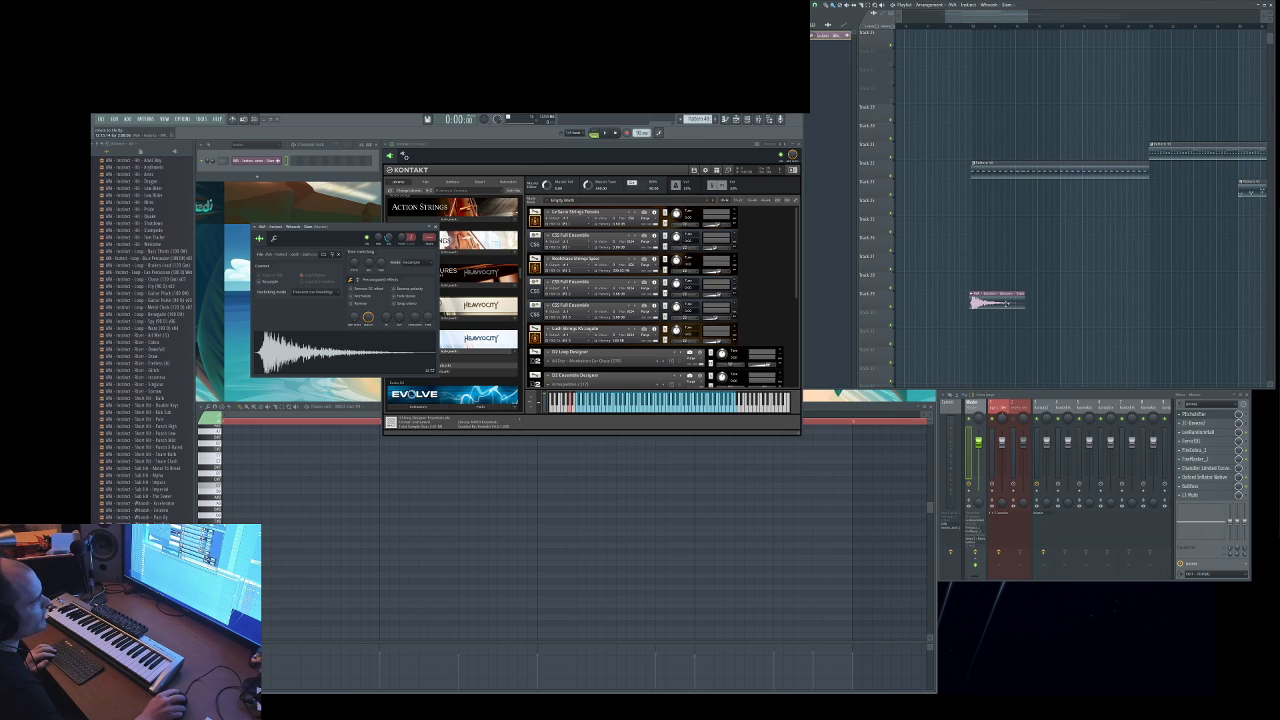
drag(1016, 16, 997, 28)
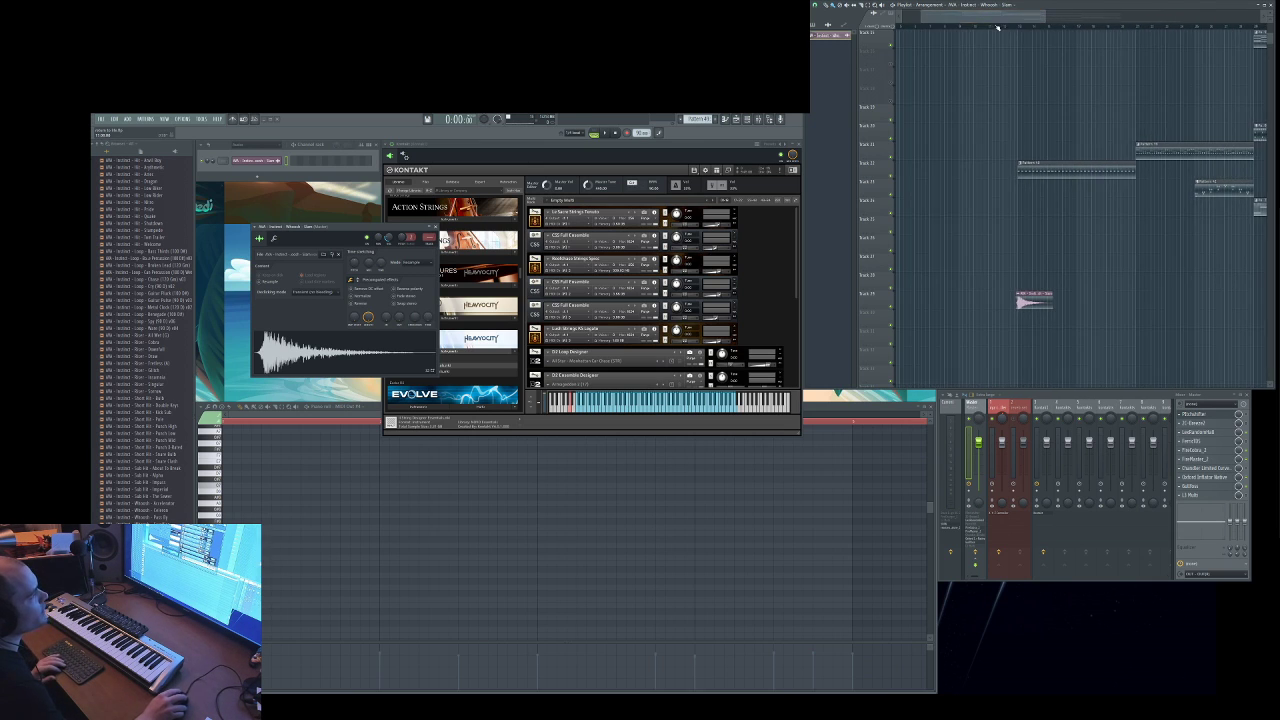
key(space)
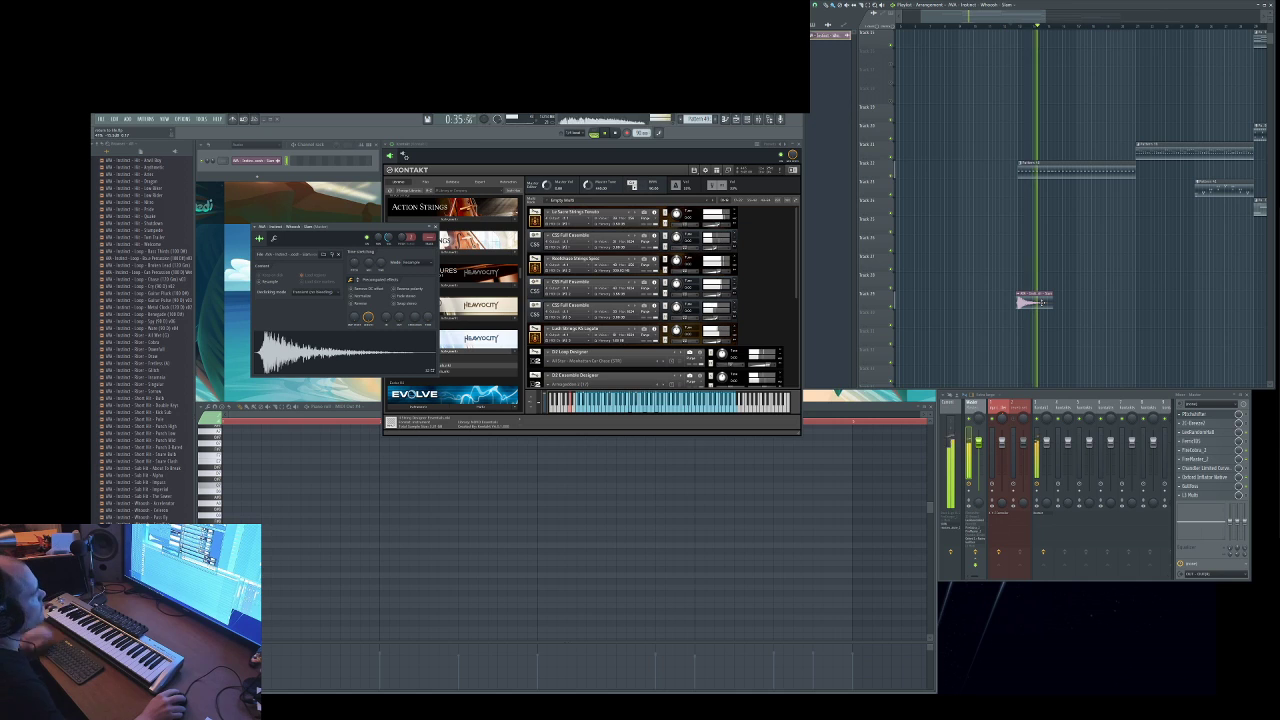
drag(1048, 300, 1087, 302)
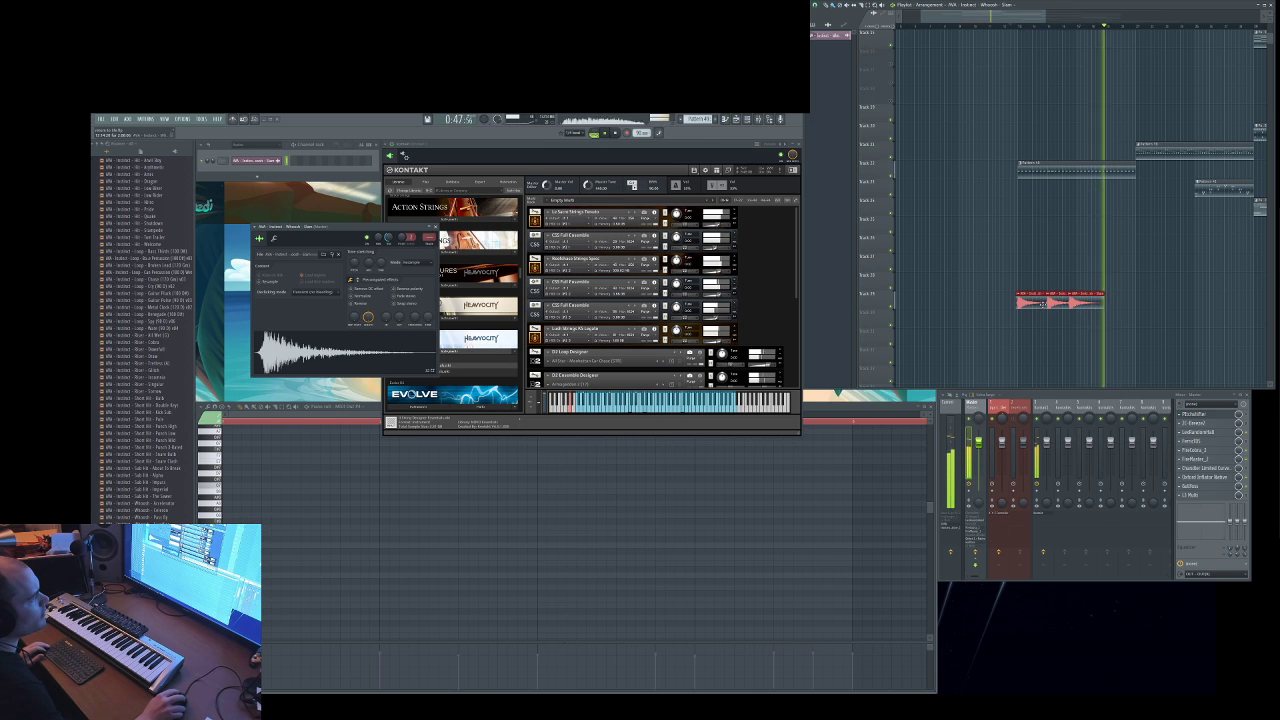
drag(1104, 302, 1146, 303)
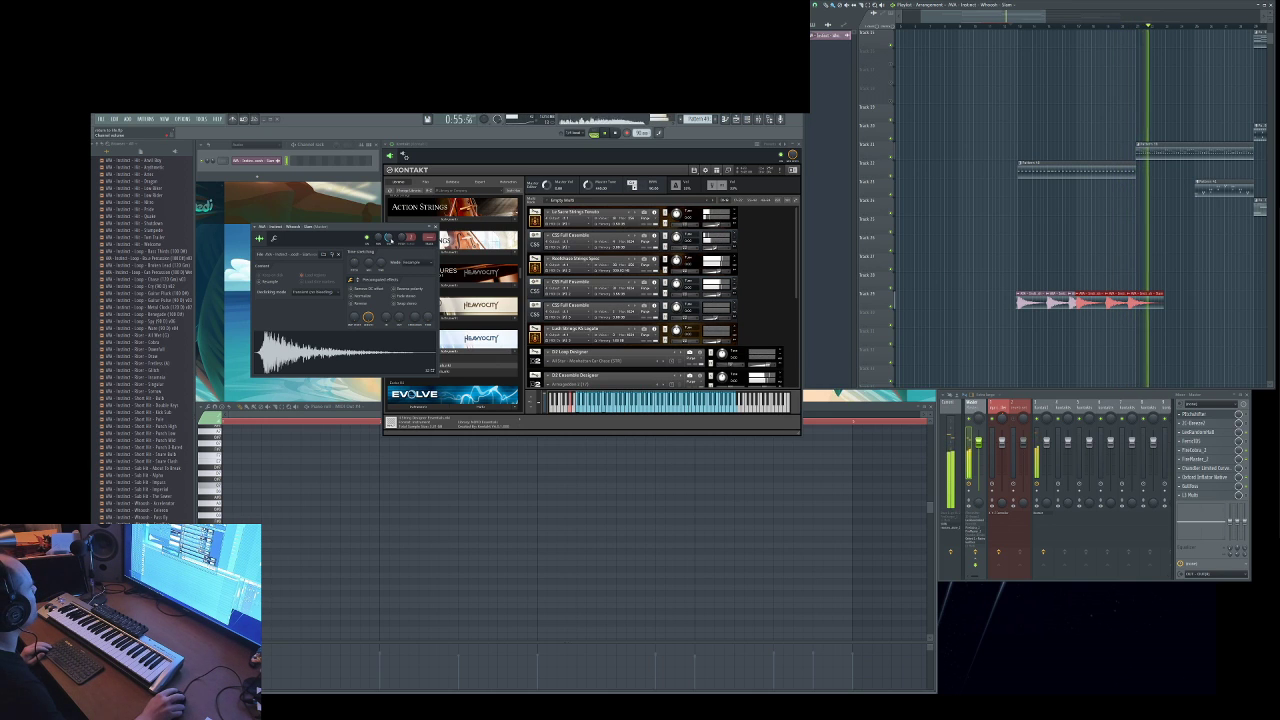
key(space)
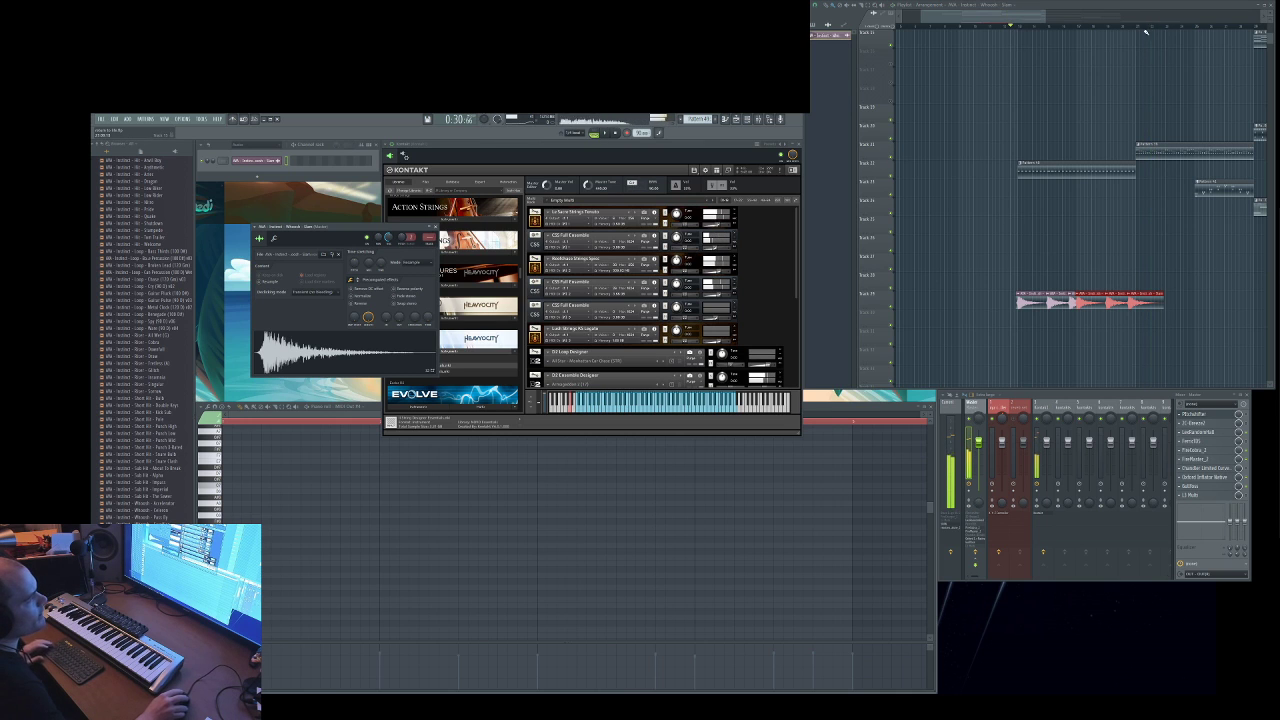
Duplicate the selected whoosh clips once more so the hits continue beneath the following pattern clip
scroll(1022, 22, down, 4)
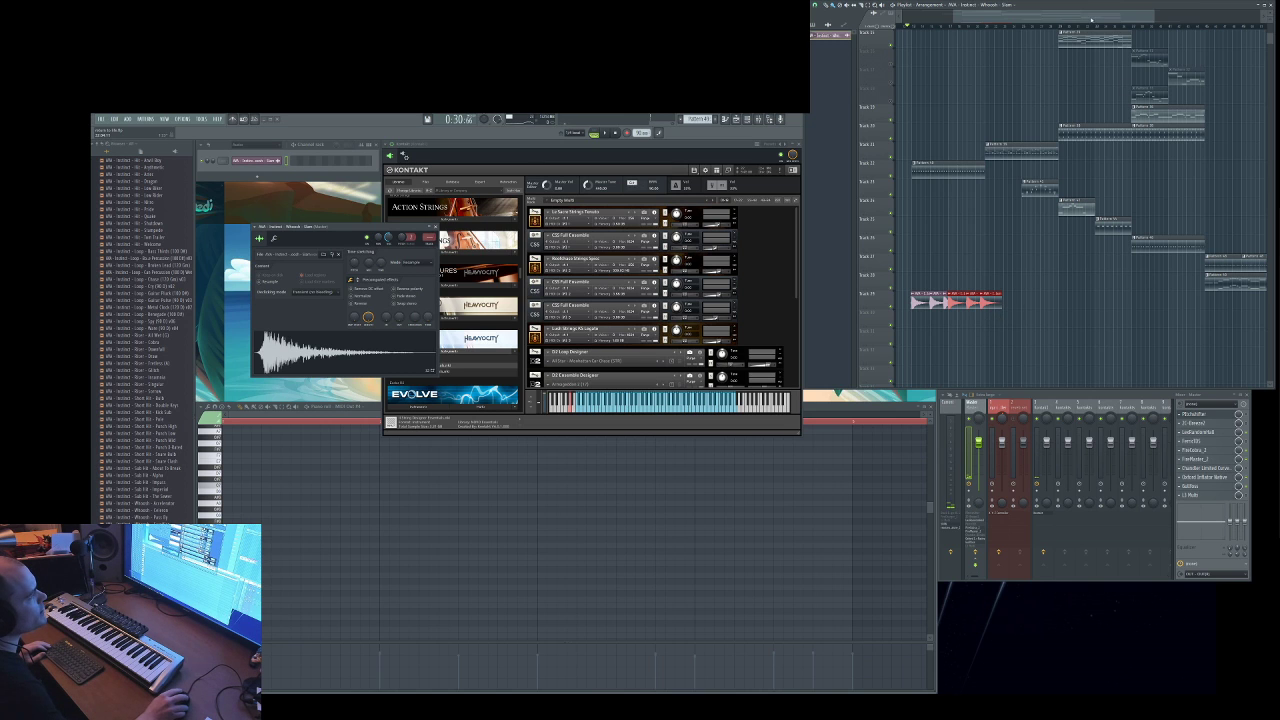
drag(1091, 18, 1043, 18)
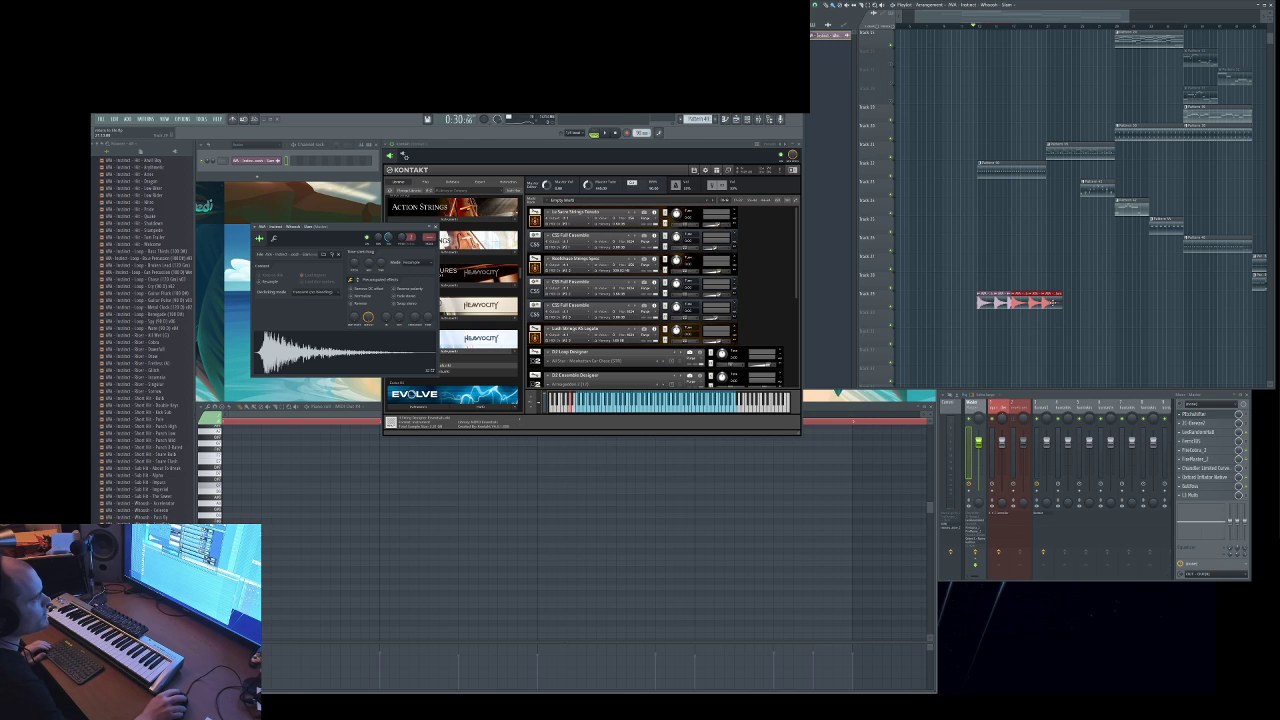
mouse_move(1053, 303)
mouse_down()
mouse_move(1137, 298)
mouse_move(1090, 300)
mouse_up()
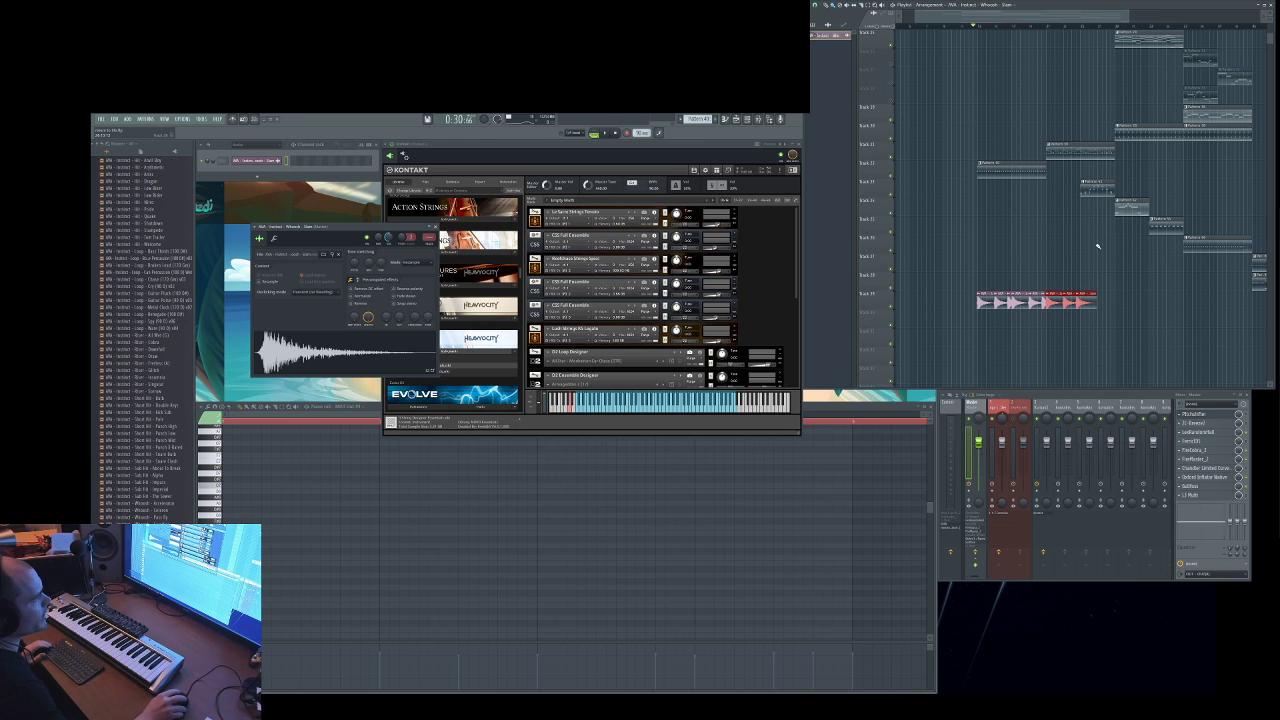
drag(1062, 15, 1066, 60)
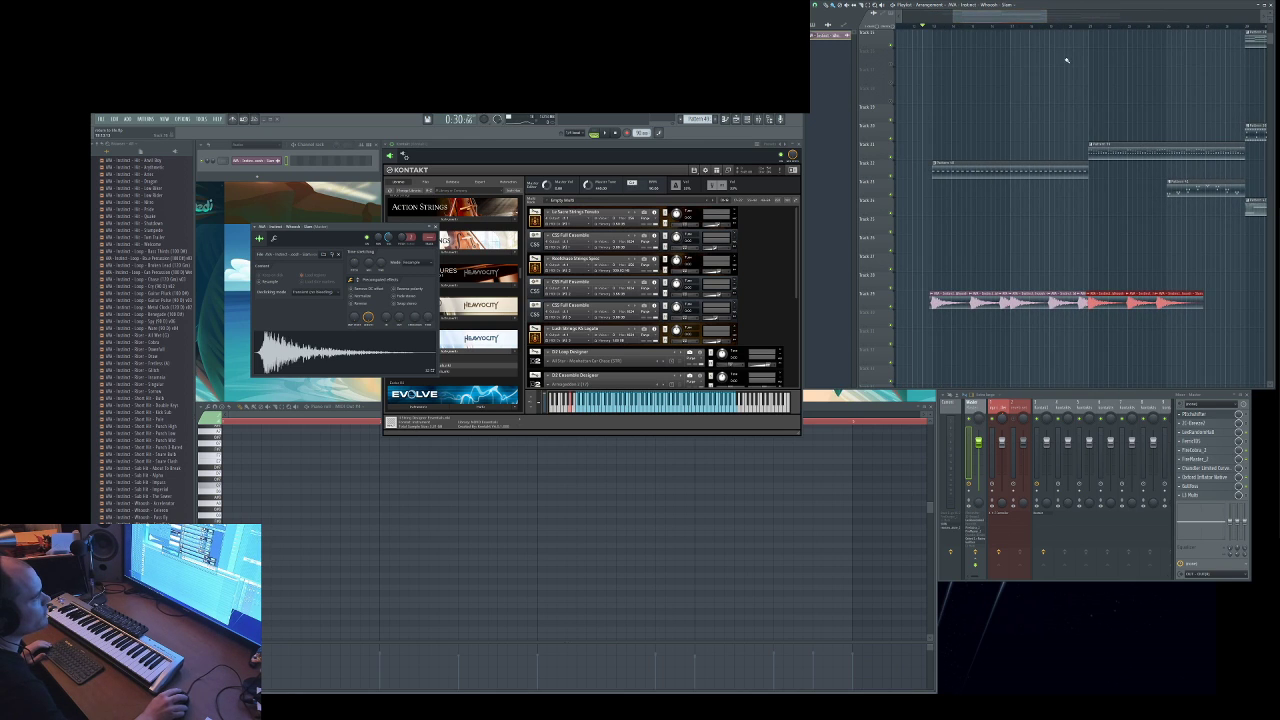
Place two accent whoosh copies on the track below, play the section, and add closer-spaced hits on the main whoosh track leading into the next section
drag(1081, 301, 1078, 323)
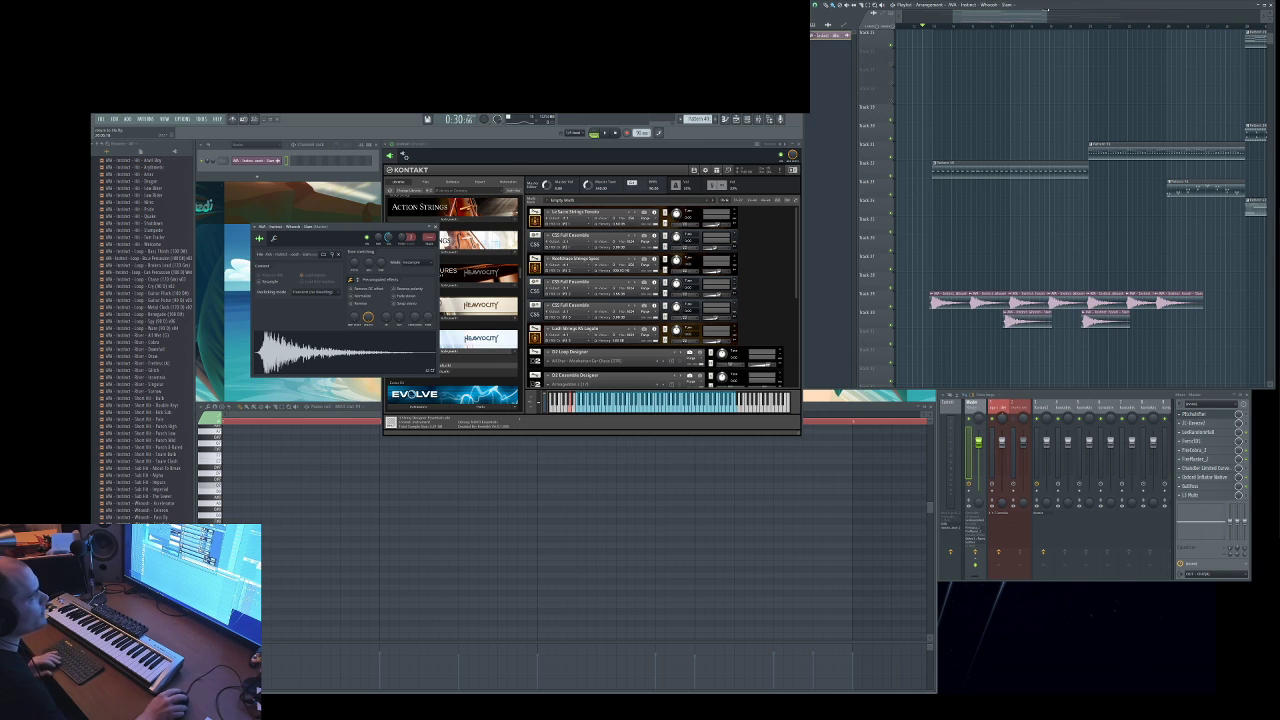
drag(1047, 10, 1004, 28)
key(space)
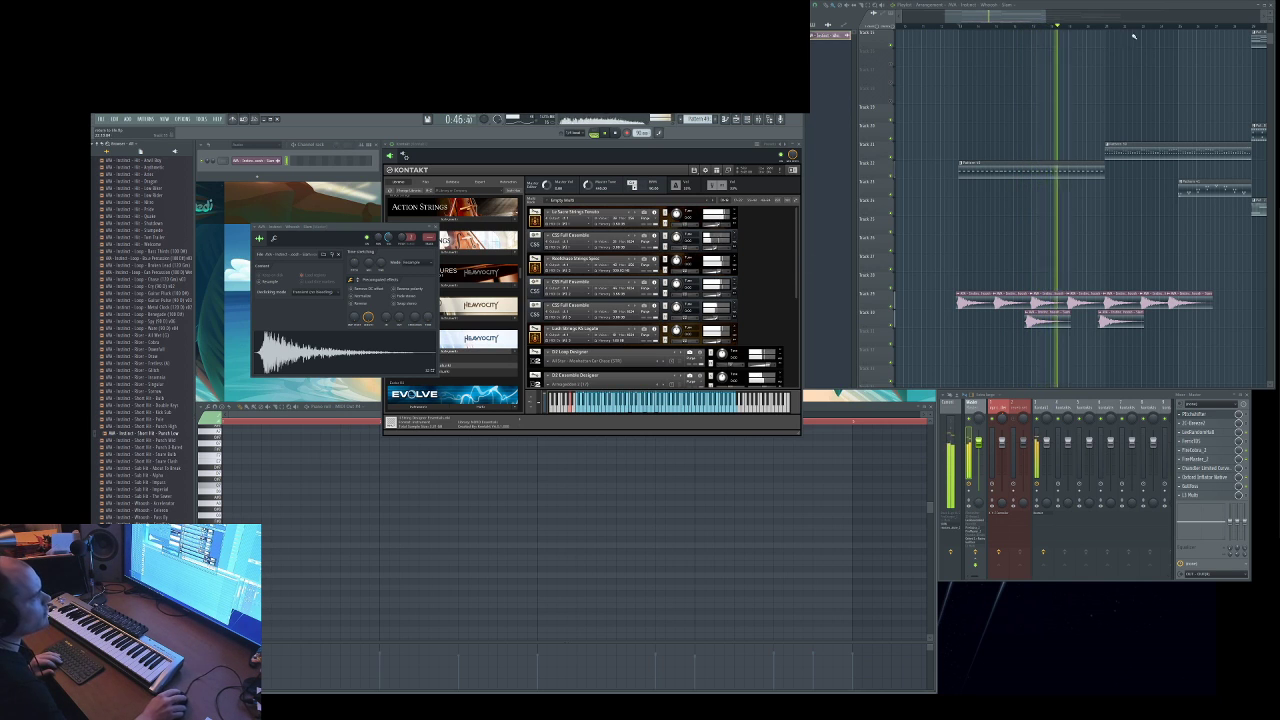
scroll(1034, 131, down, 3)
scroll(1074, 318, up, 1)
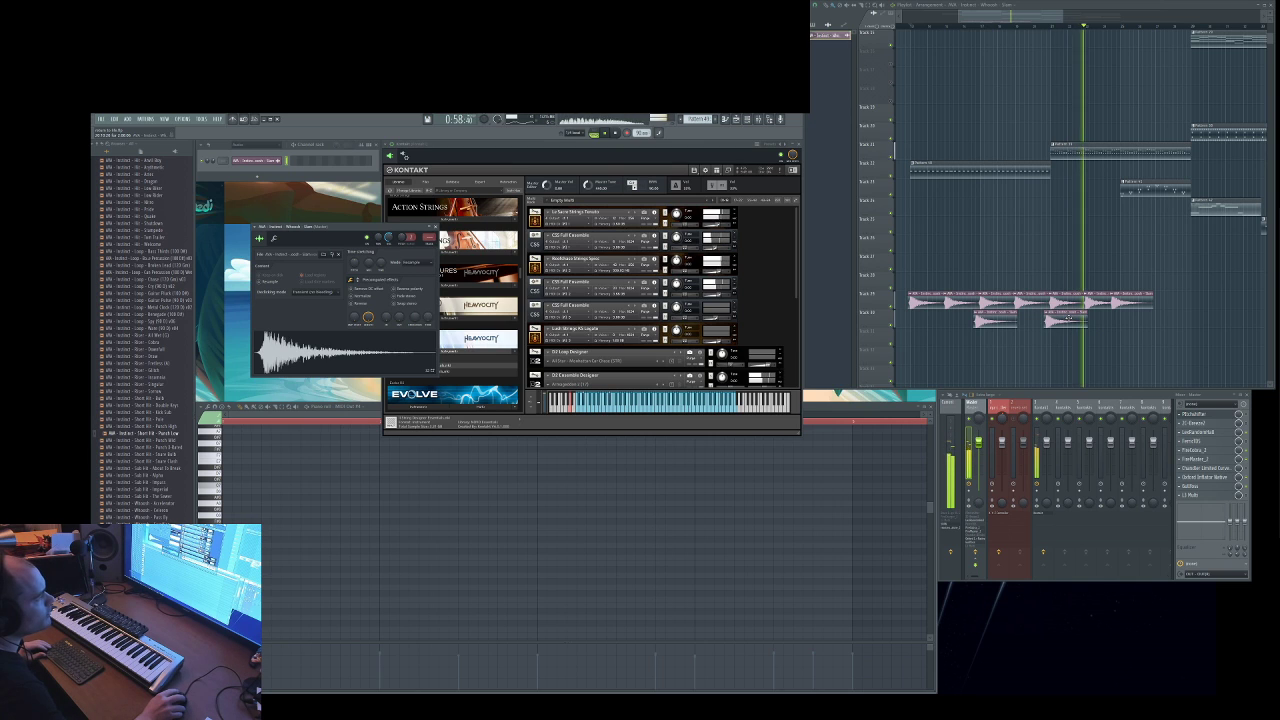
drag(1118, 312, 1209, 300)
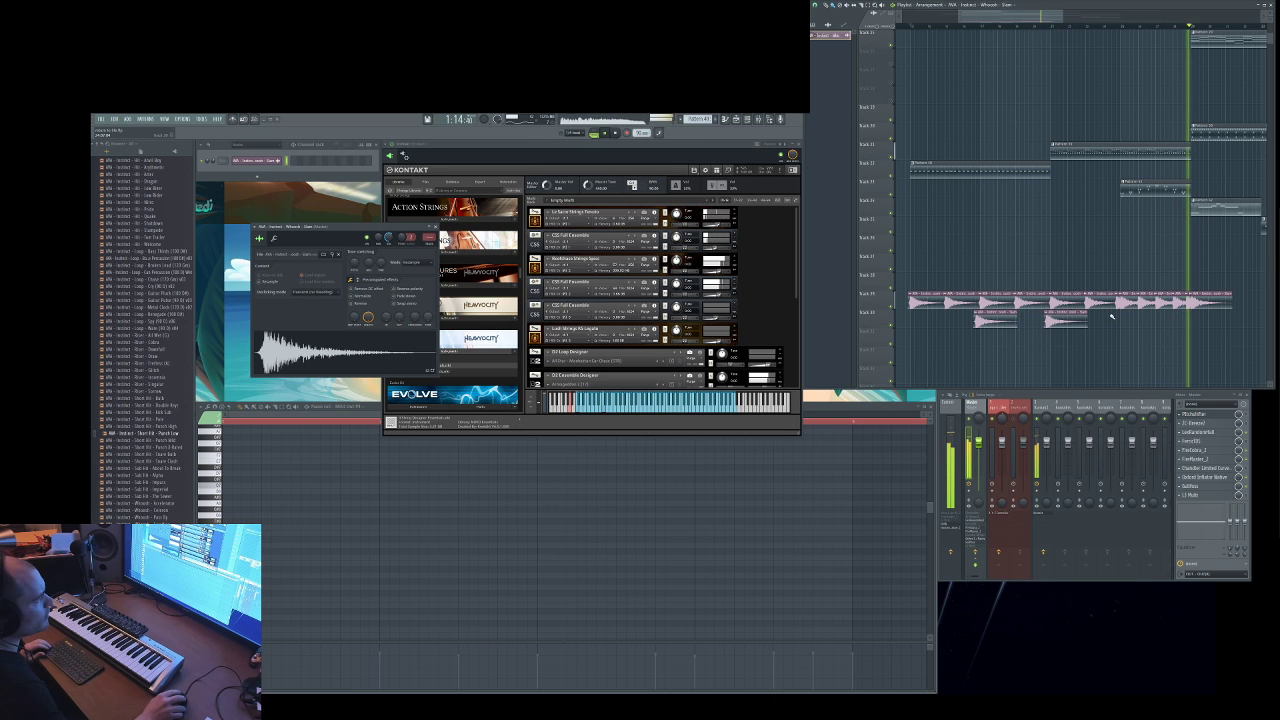
During playback, place whoosh clips on the second whoosh track under the following section and duplicate the group of three twice
scroll(1109, 172, up, 2)
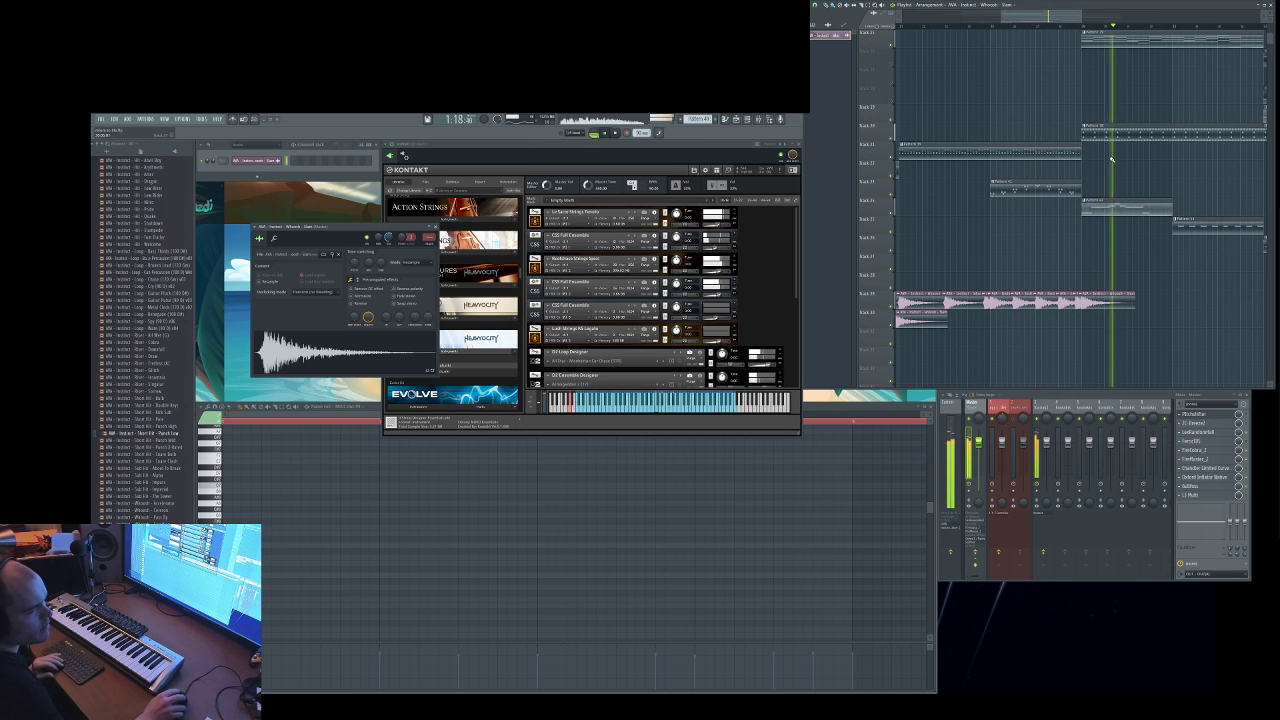
scroll(1109, 172, down, 2)
scroll(1070, 68, down, 3)
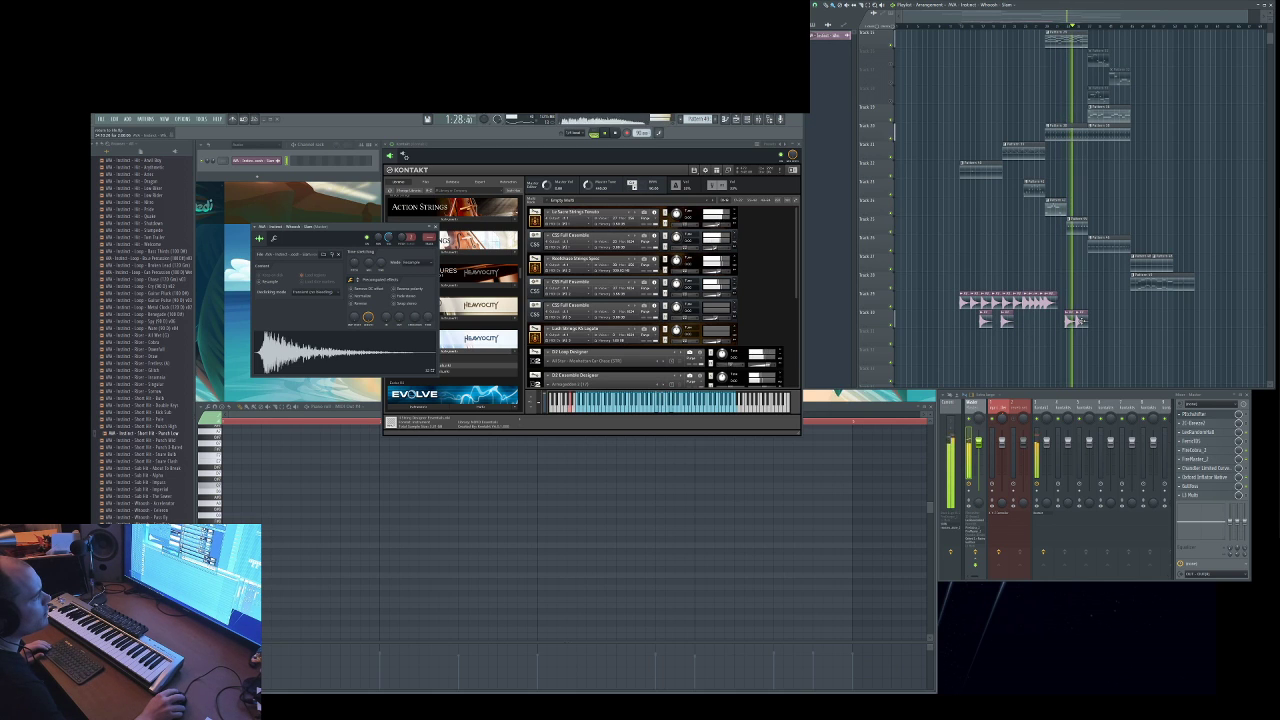
scroll(1135, 30, up, 2)
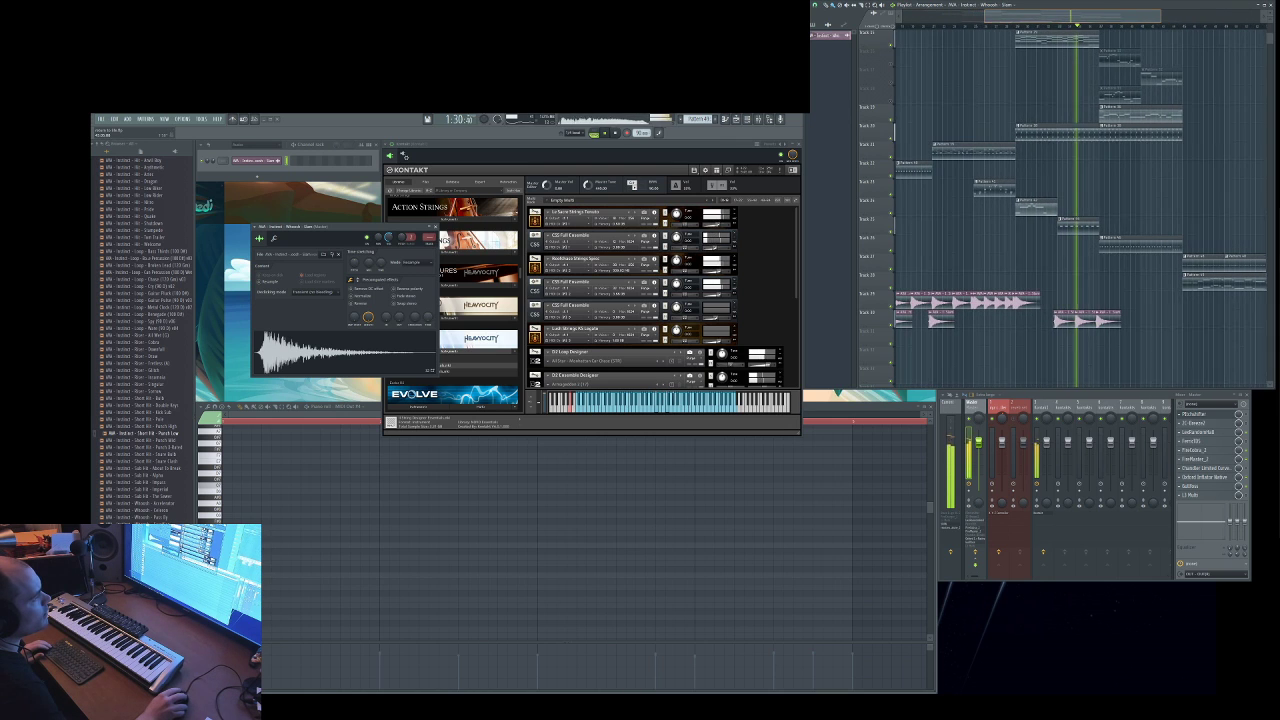
scroll(1150, 16, up, 1)
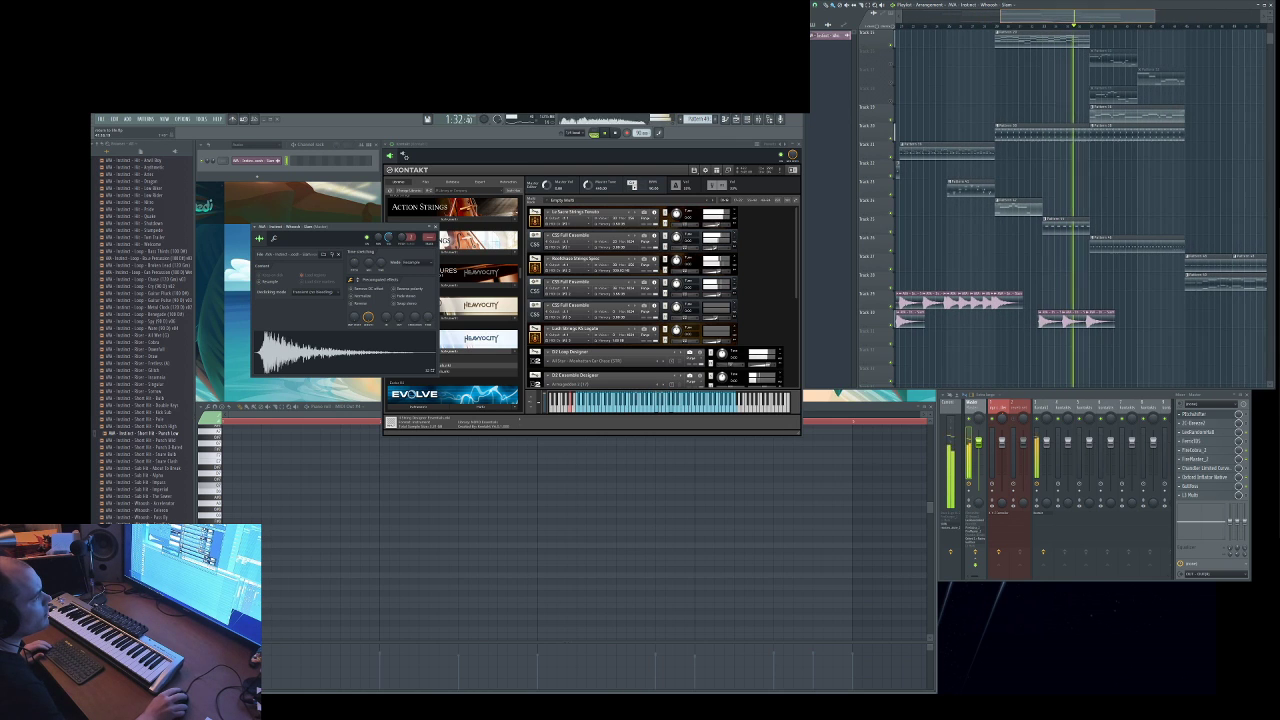
click(1038, 326)
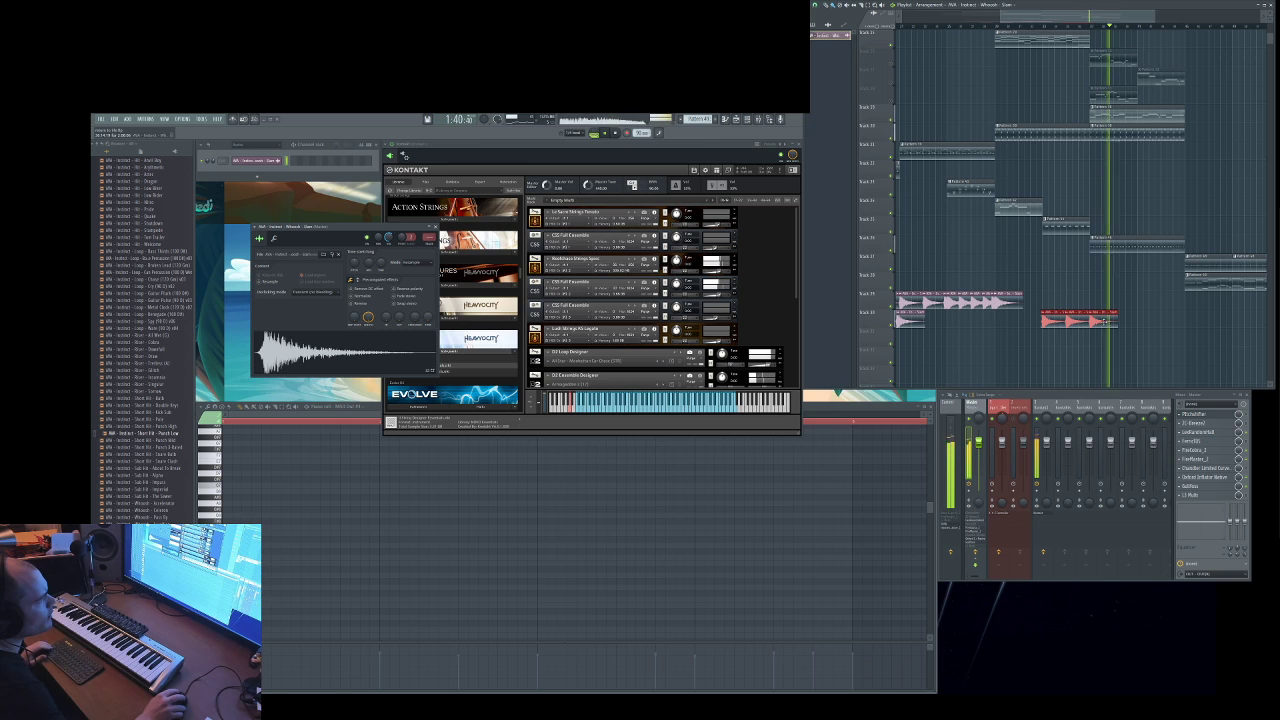
key(ctrl+b)
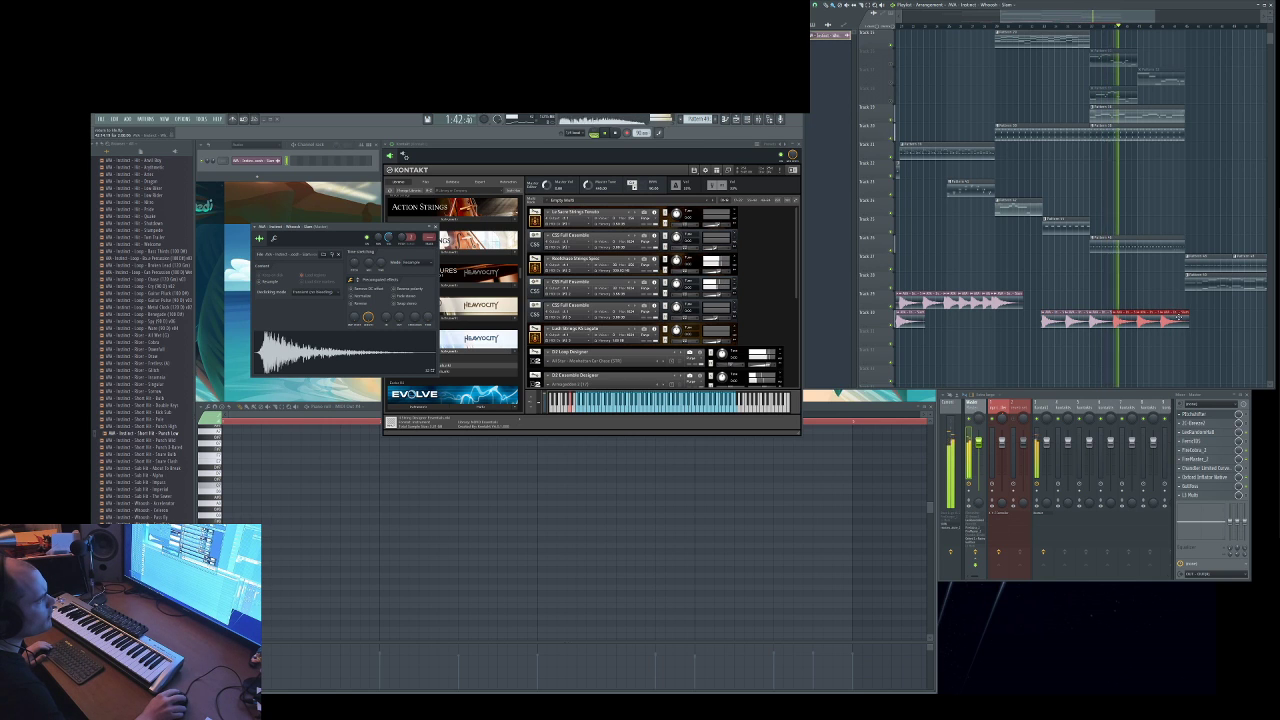
key(ctrl+b)
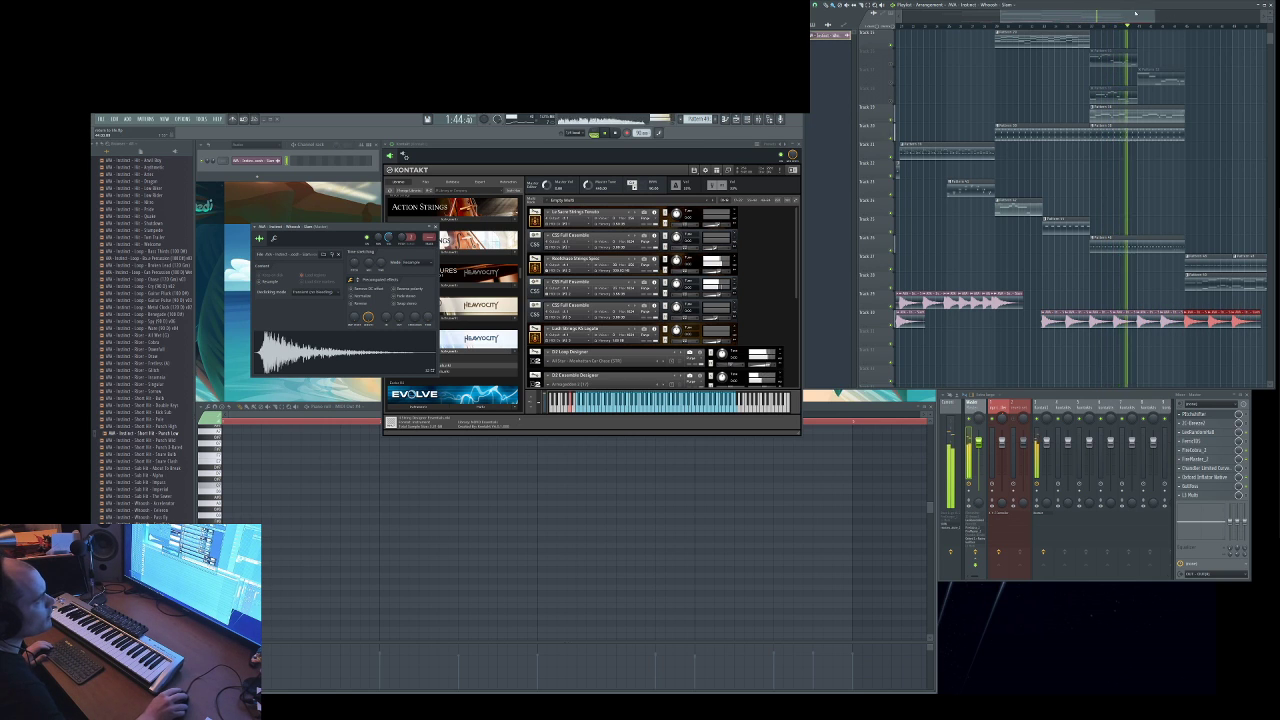
Add a single accent whoosh clip on a third track at the start of the final section, then stop playback
scroll(1135, 13, down, 2)
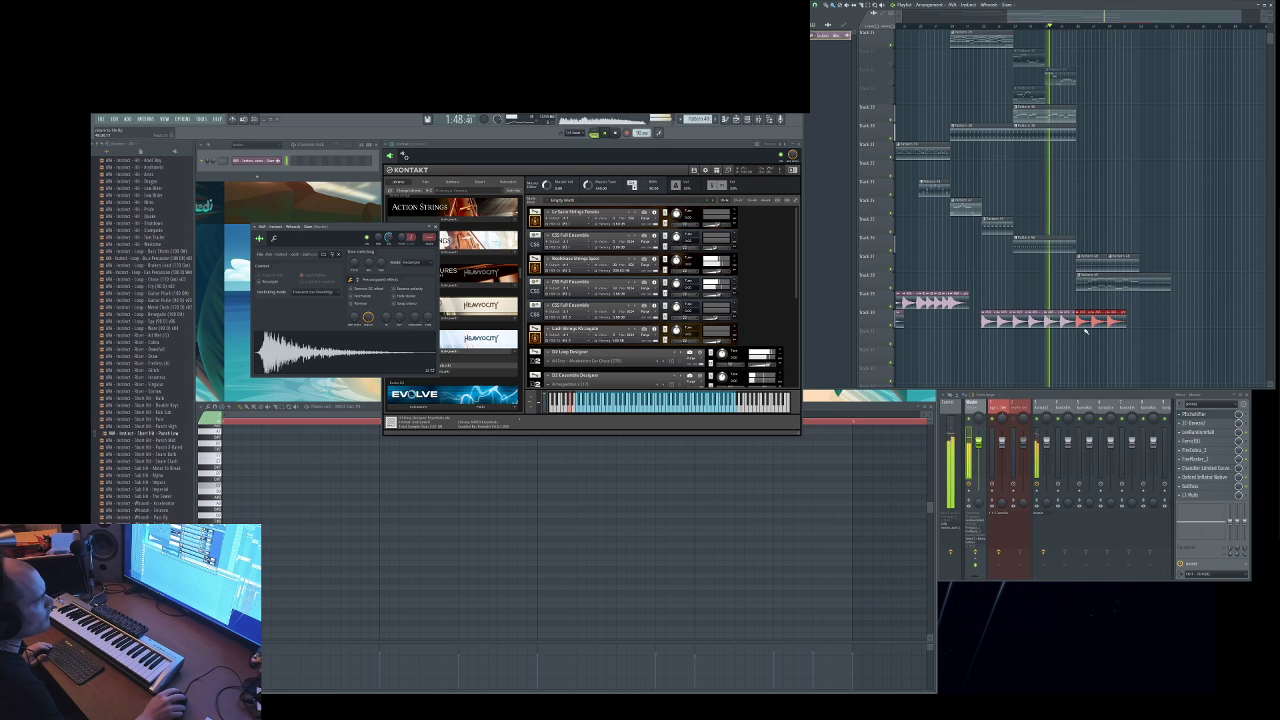
scroll(1085, 333, down, 1)
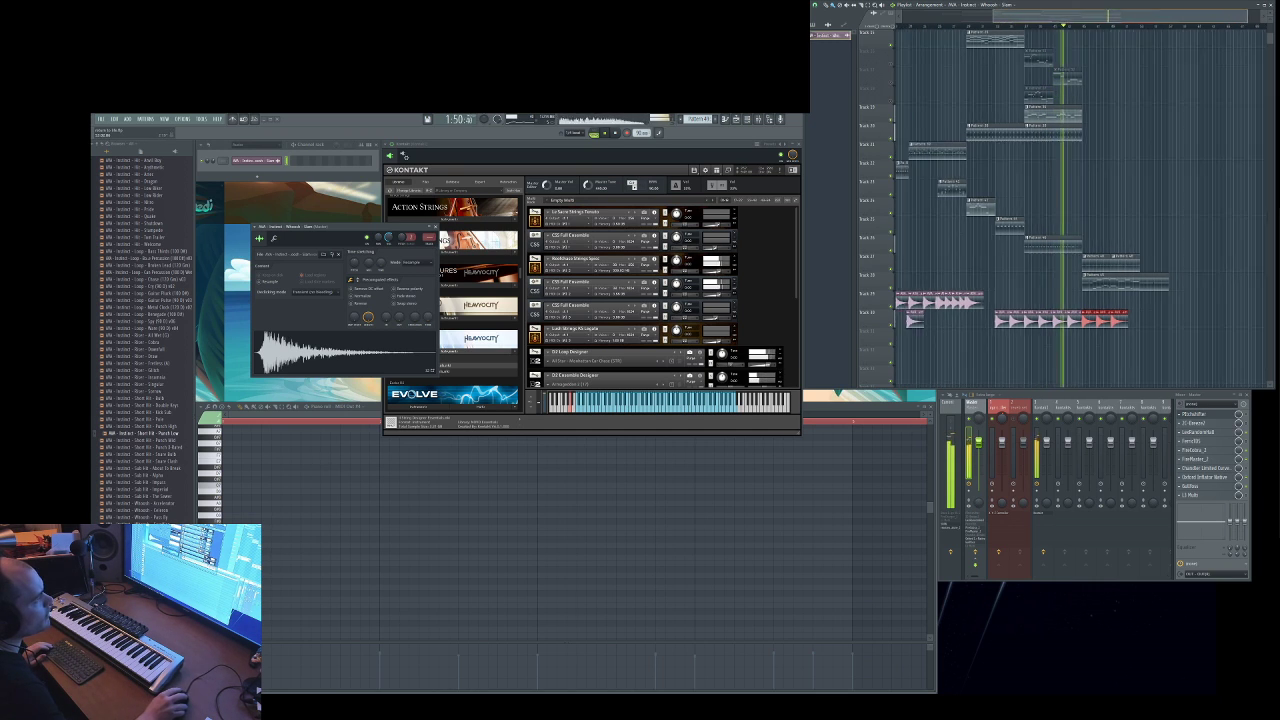
click(1080, 337)
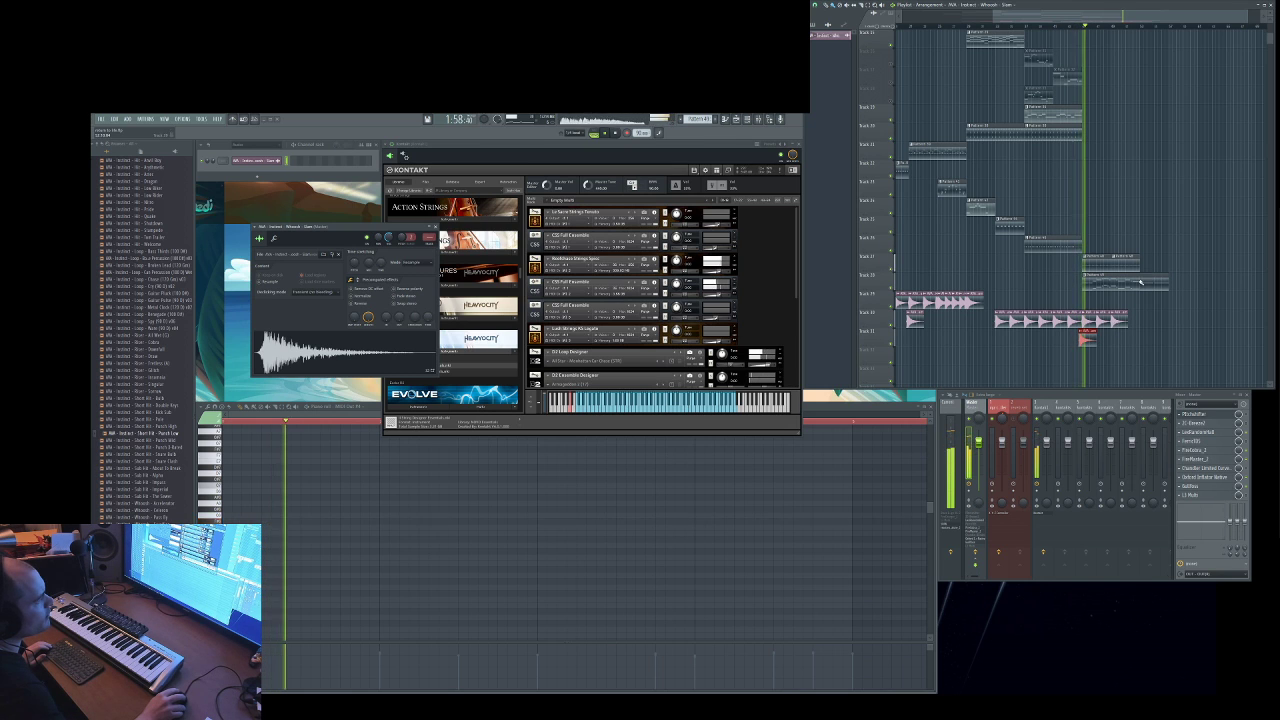
scroll(1158, 22, up, 2)
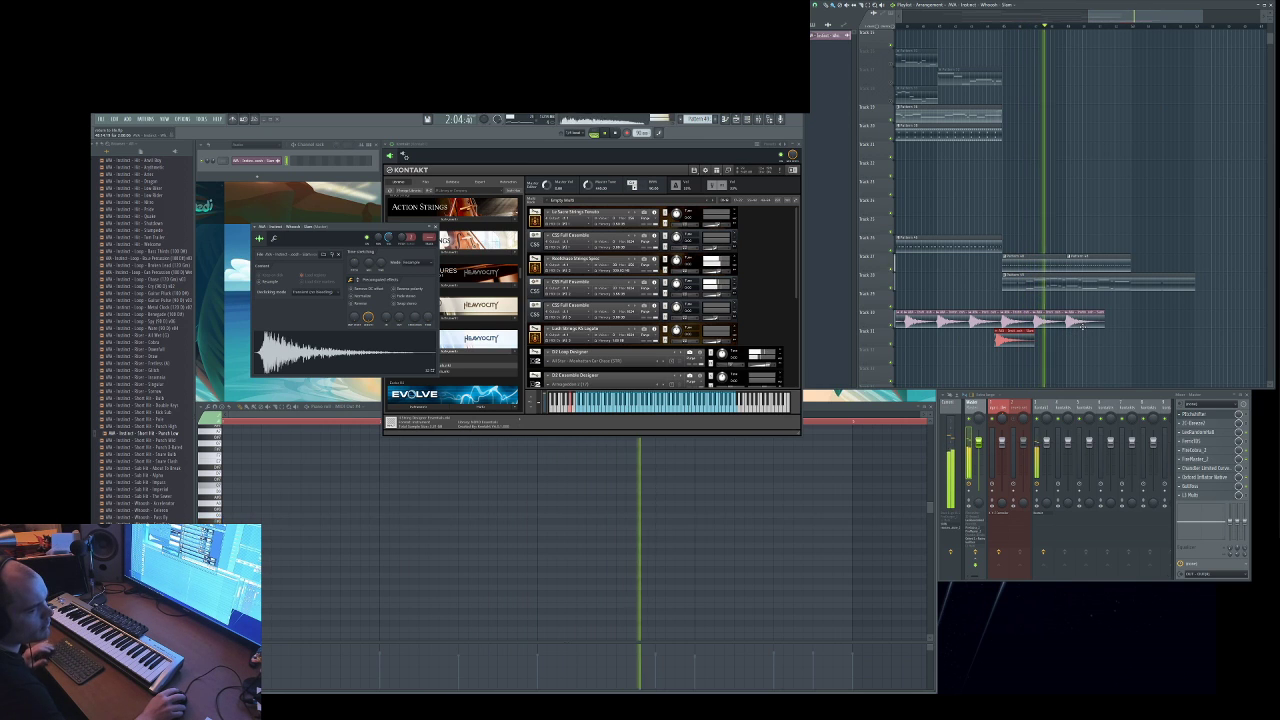
key(space)
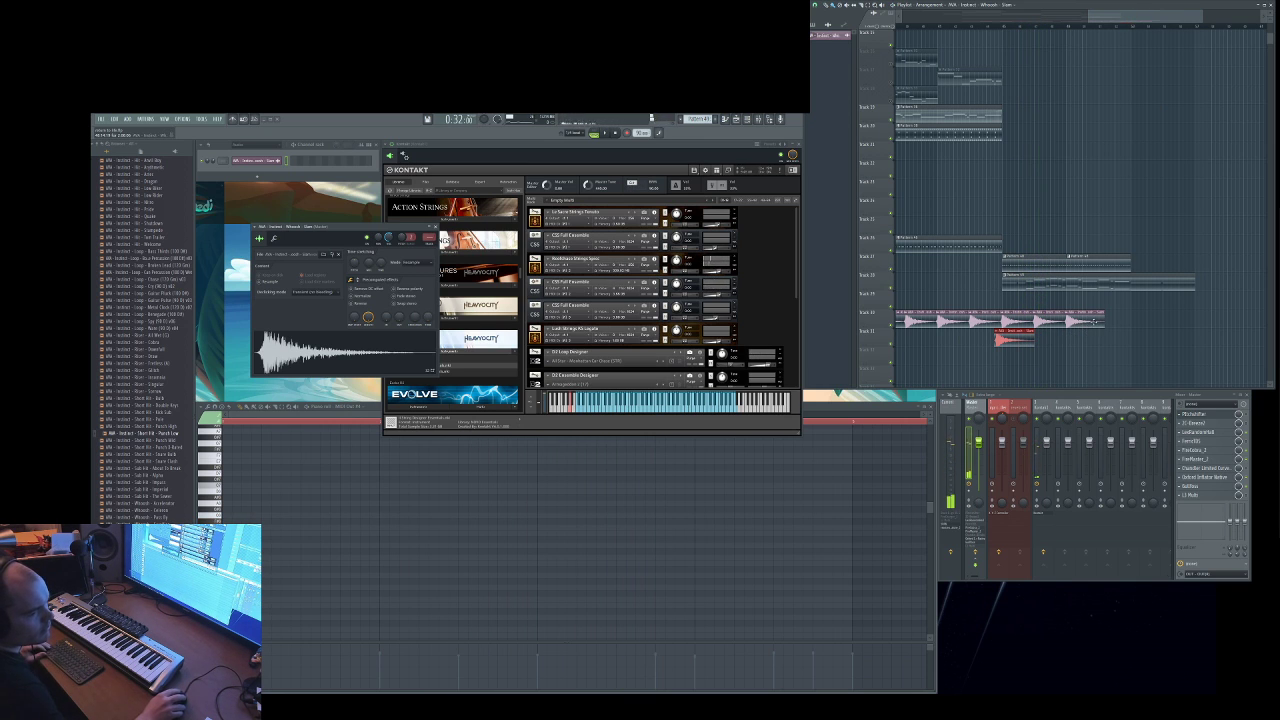
Add and duplicate whoosh clips after the last hit to carry the row through the end of the final pattern clip
click(1118, 319)
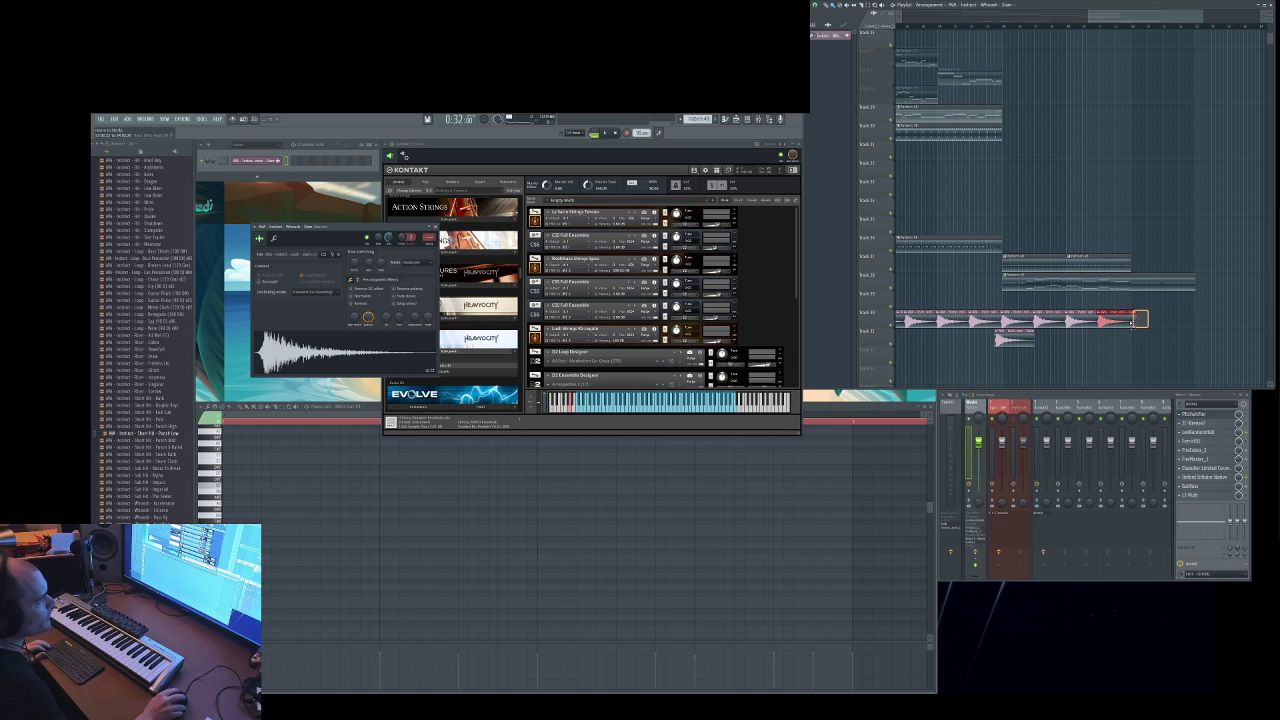
click(1077, 321)
key(ctrl+b)
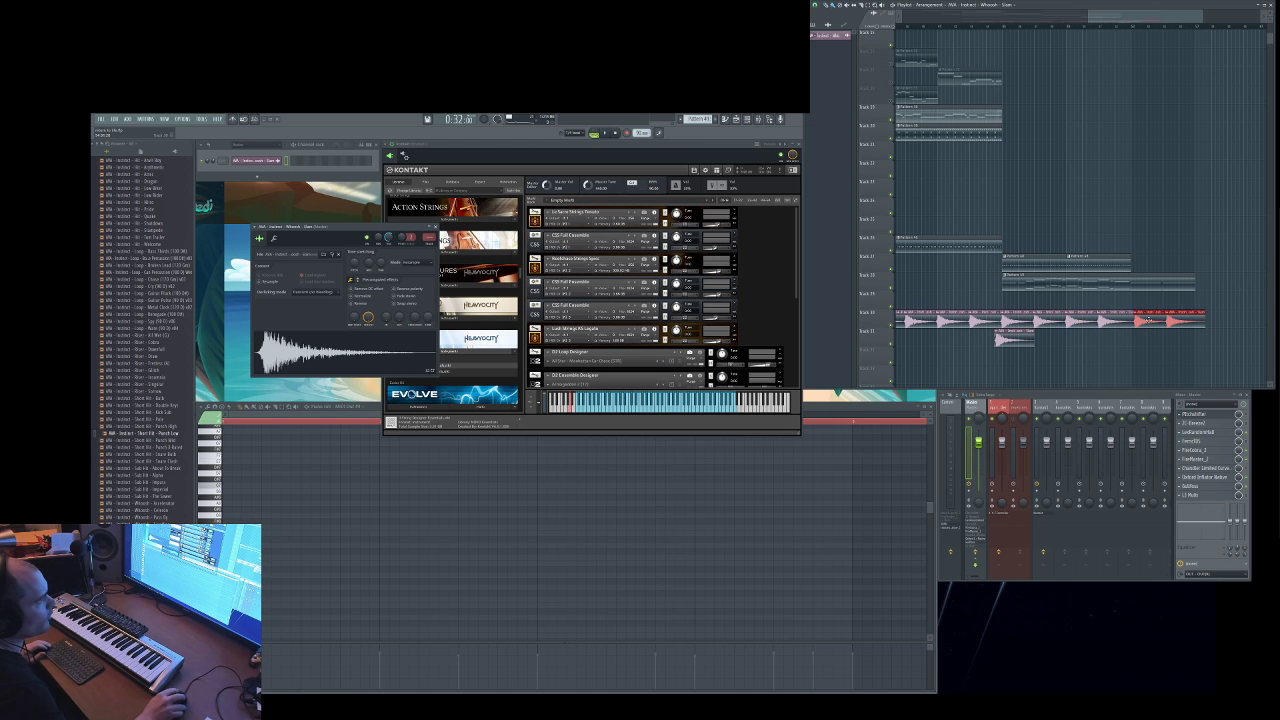
scroll(1151, 10, down, 3)
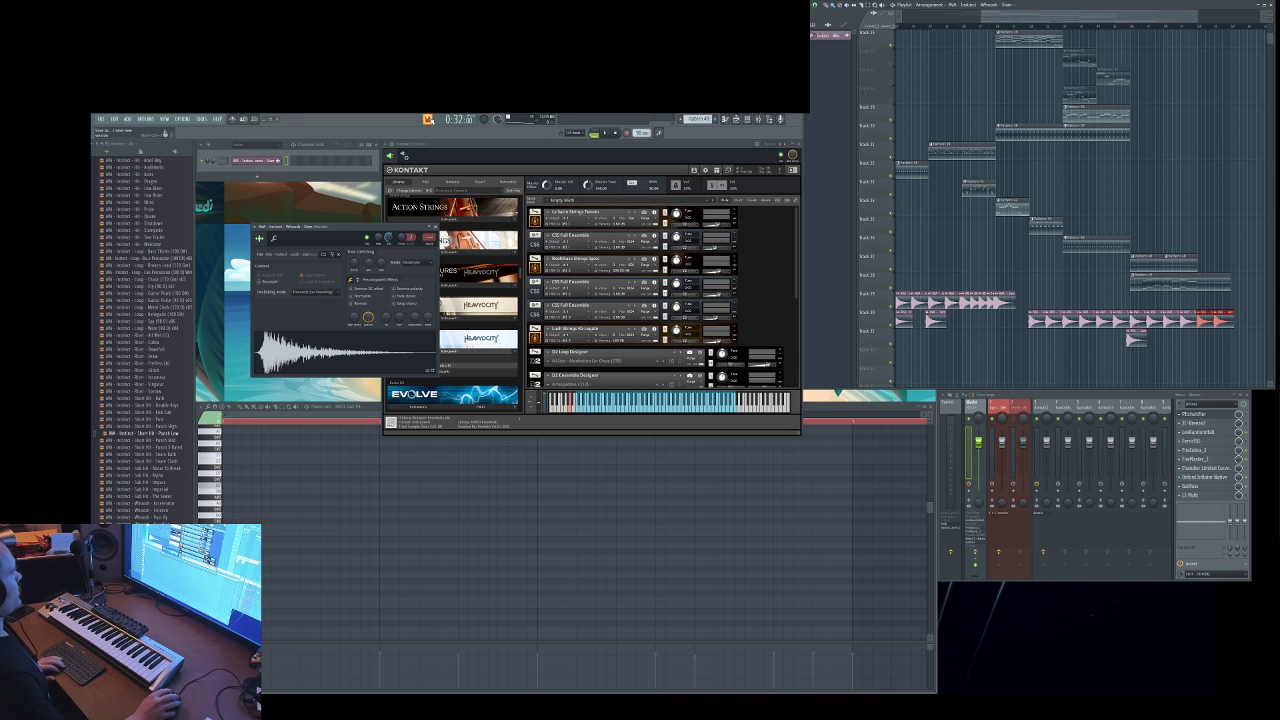
Save the project under its current name, overwriting the existing file
key(ctrl+shift+s)
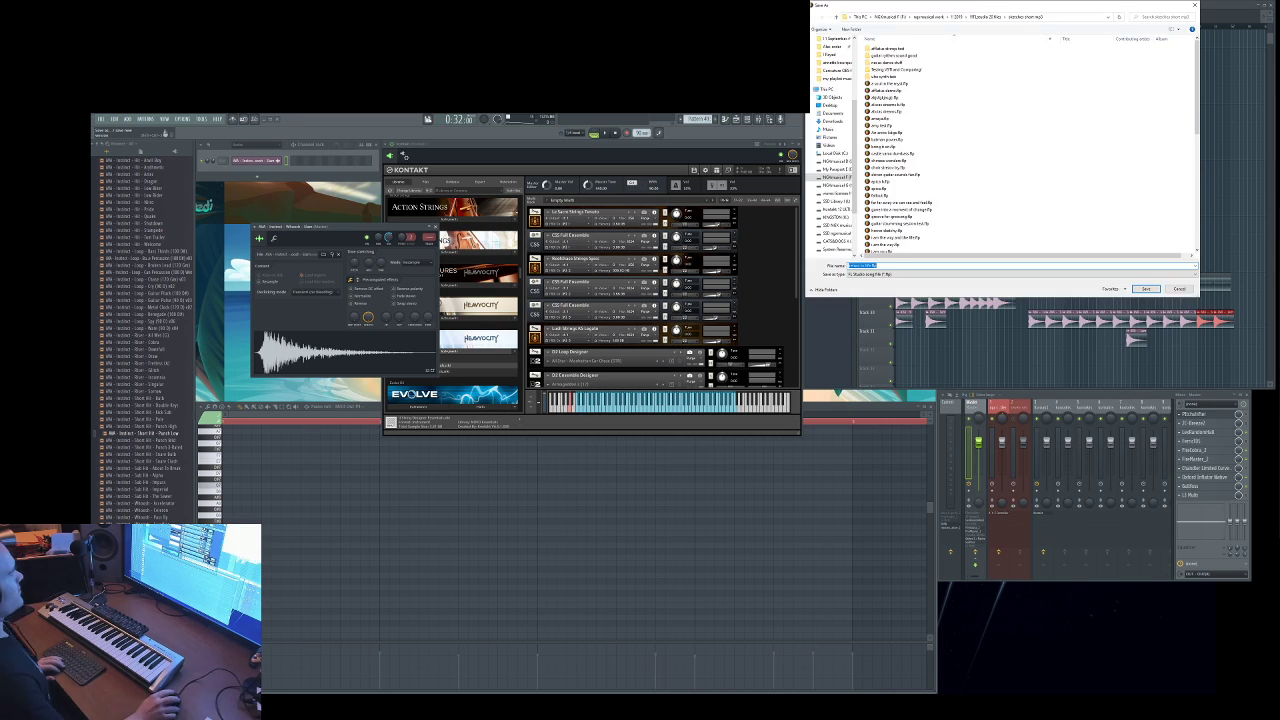
click(1137, 290)
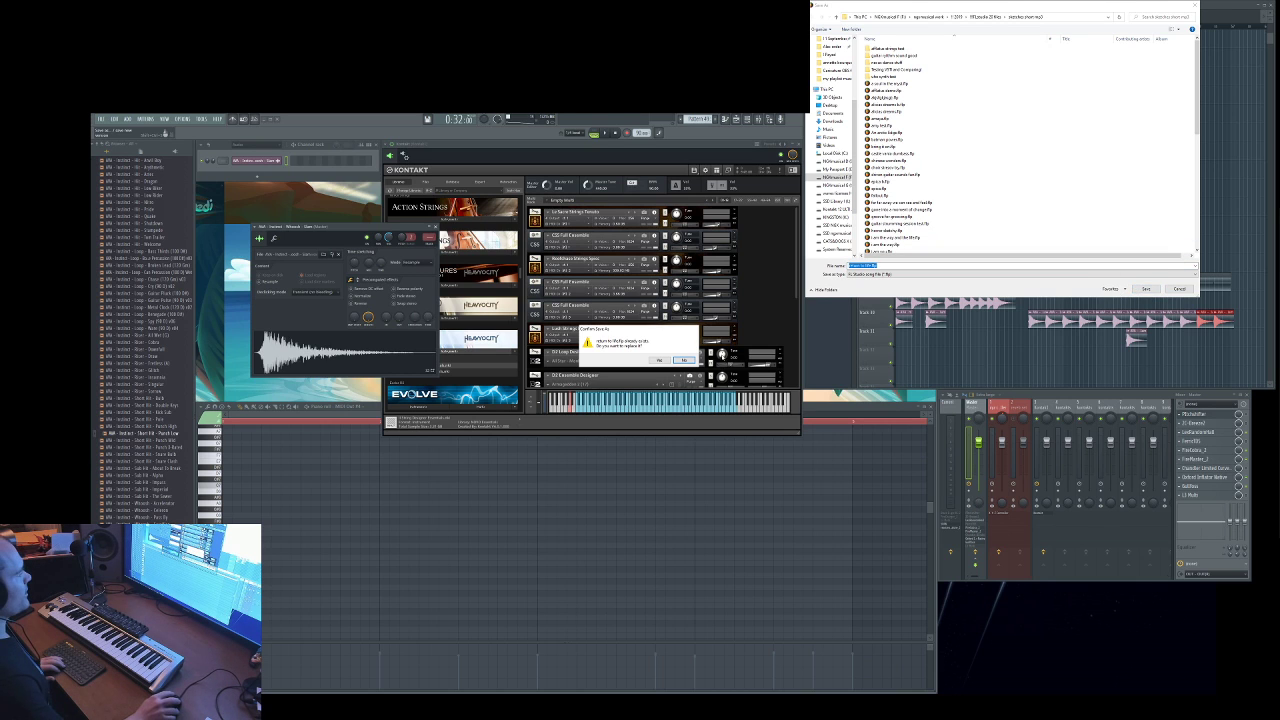
click(657, 361)
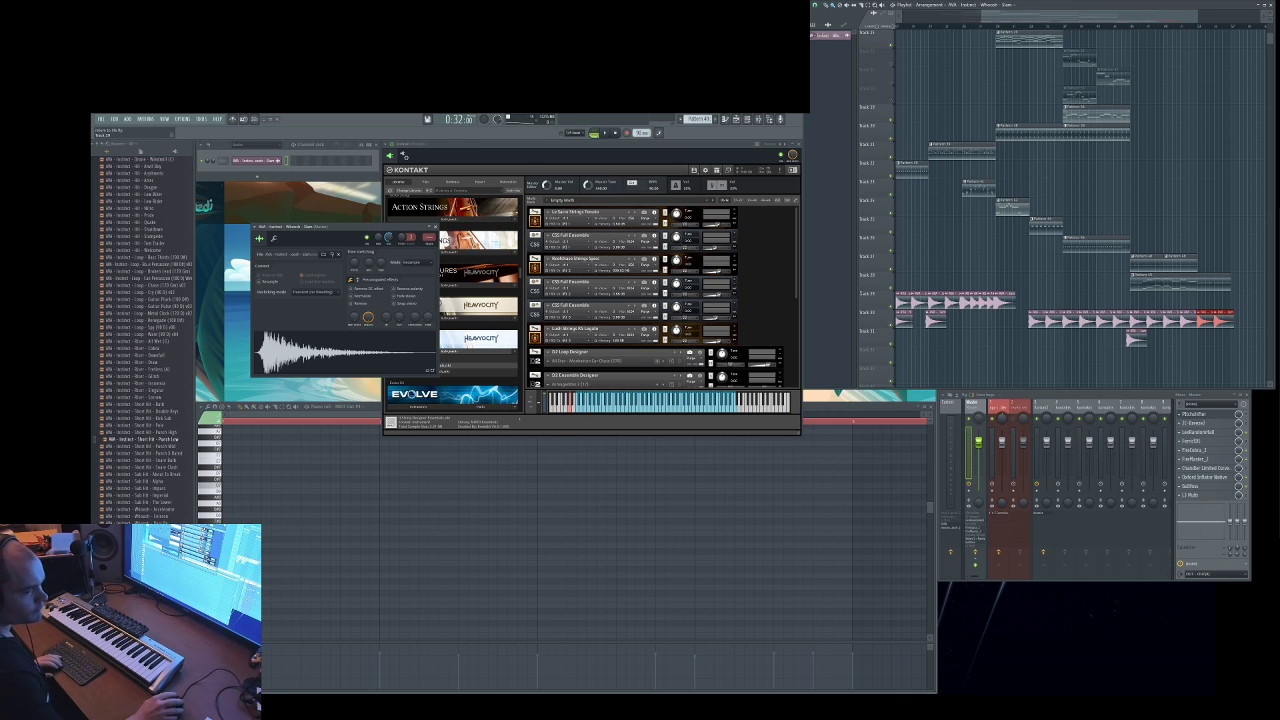
Examine the full arrangement in the playlist, from the opening whoosh hits to the final section
scroll(1072, 15, left, 3)
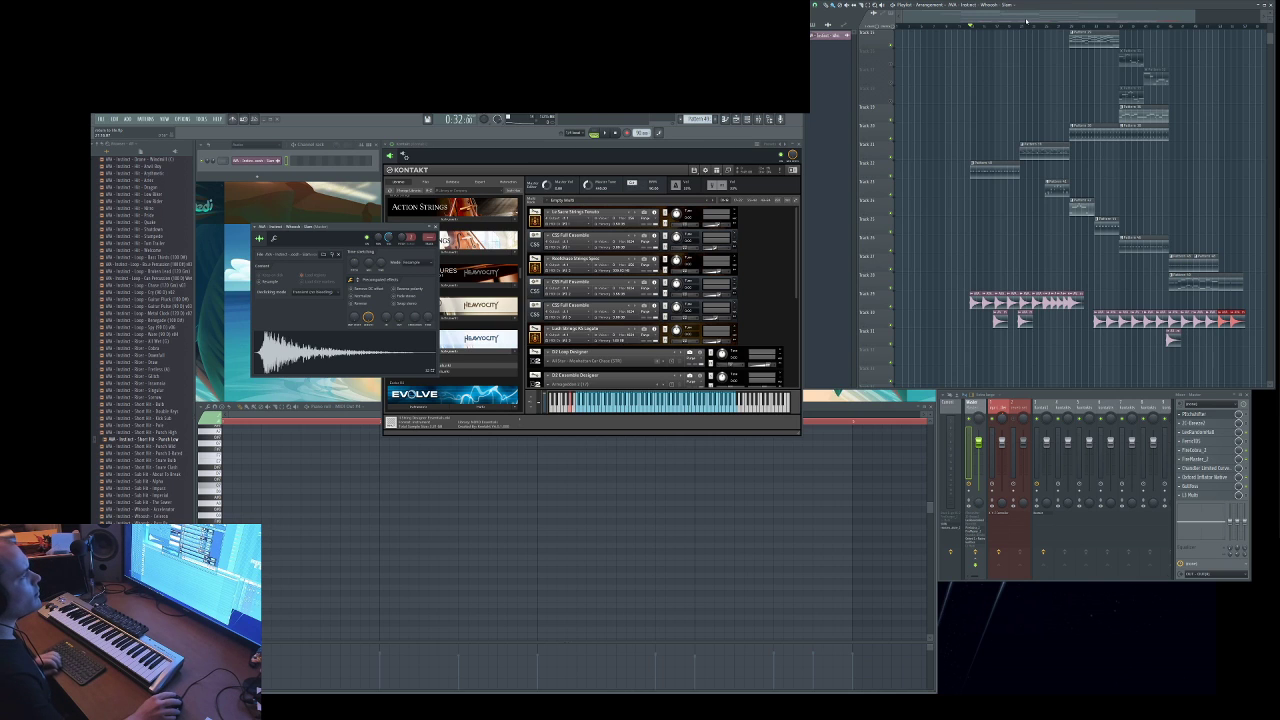
scroll(1026, 22, up, 2)
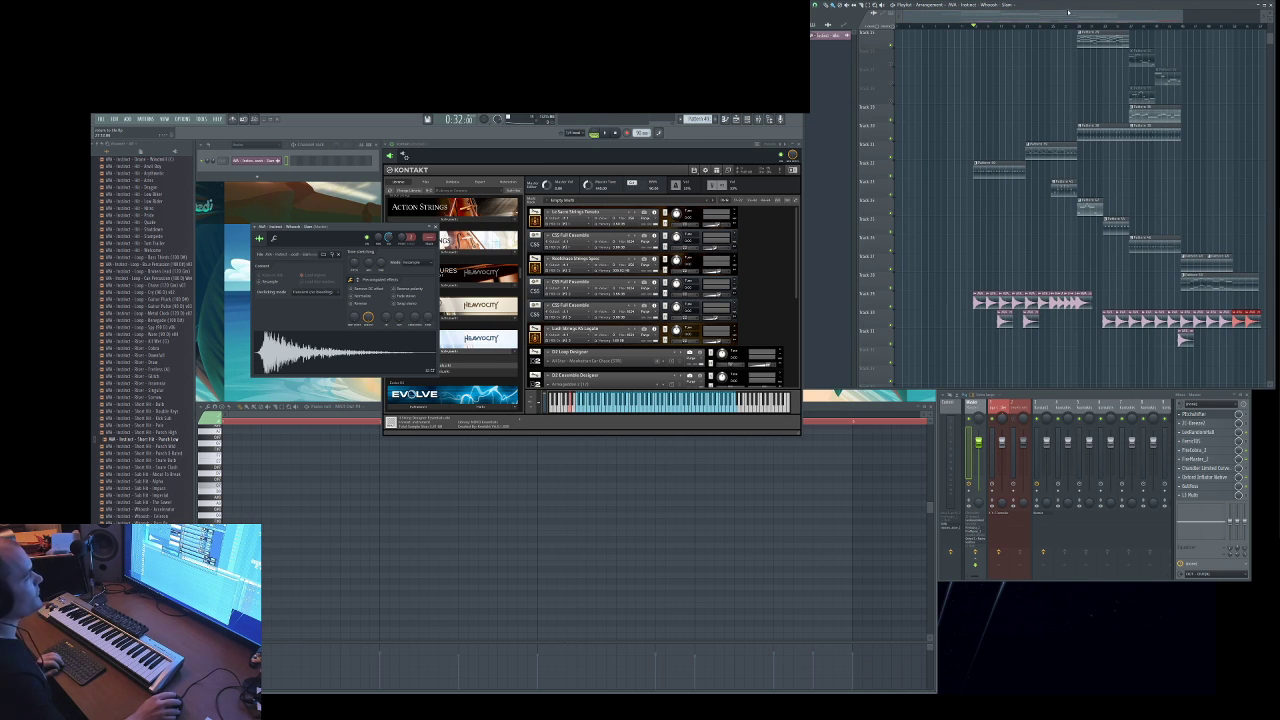
scroll(1066, 16, up, 2)
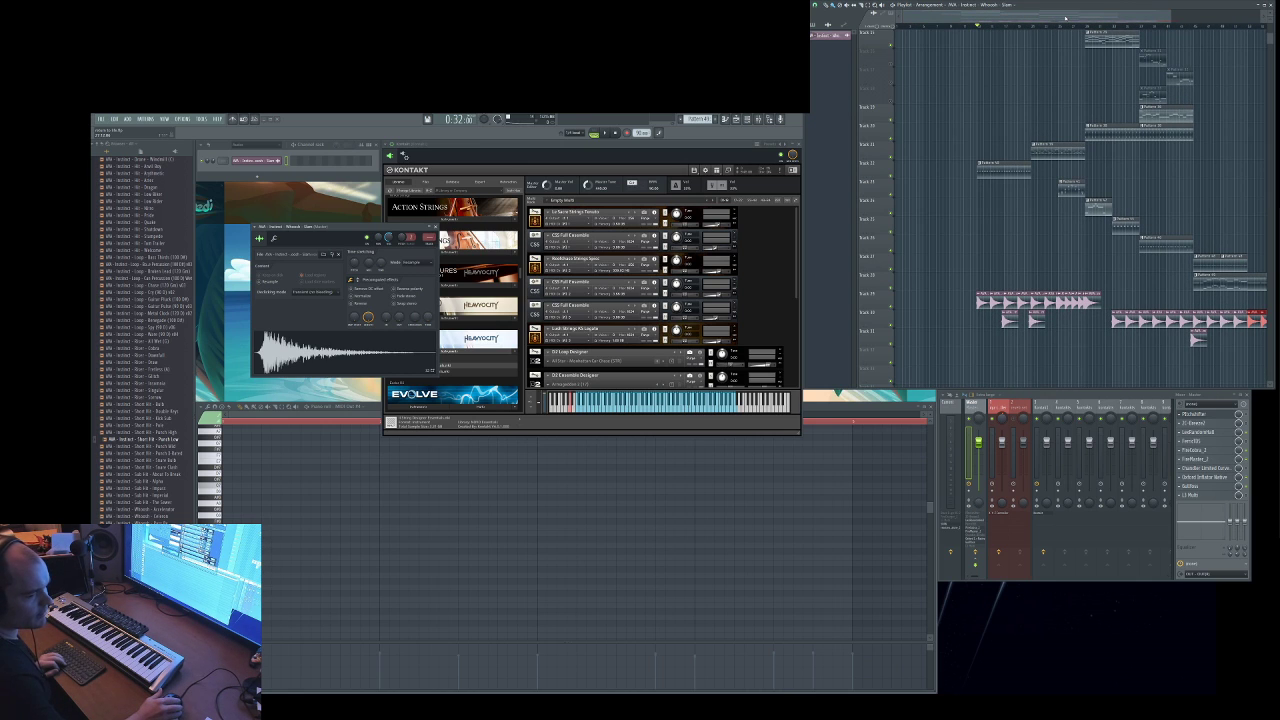
scroll(1077, 11, down, 2)
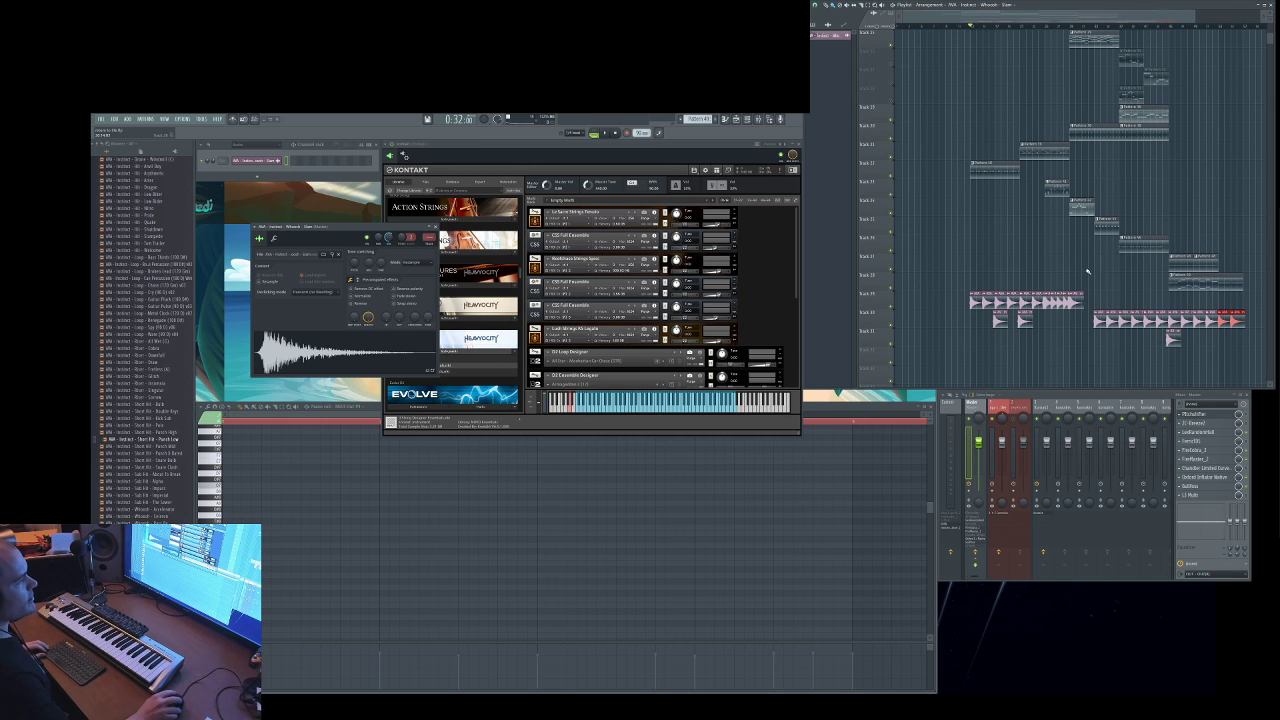
scroll(1088, 271, up, 2)
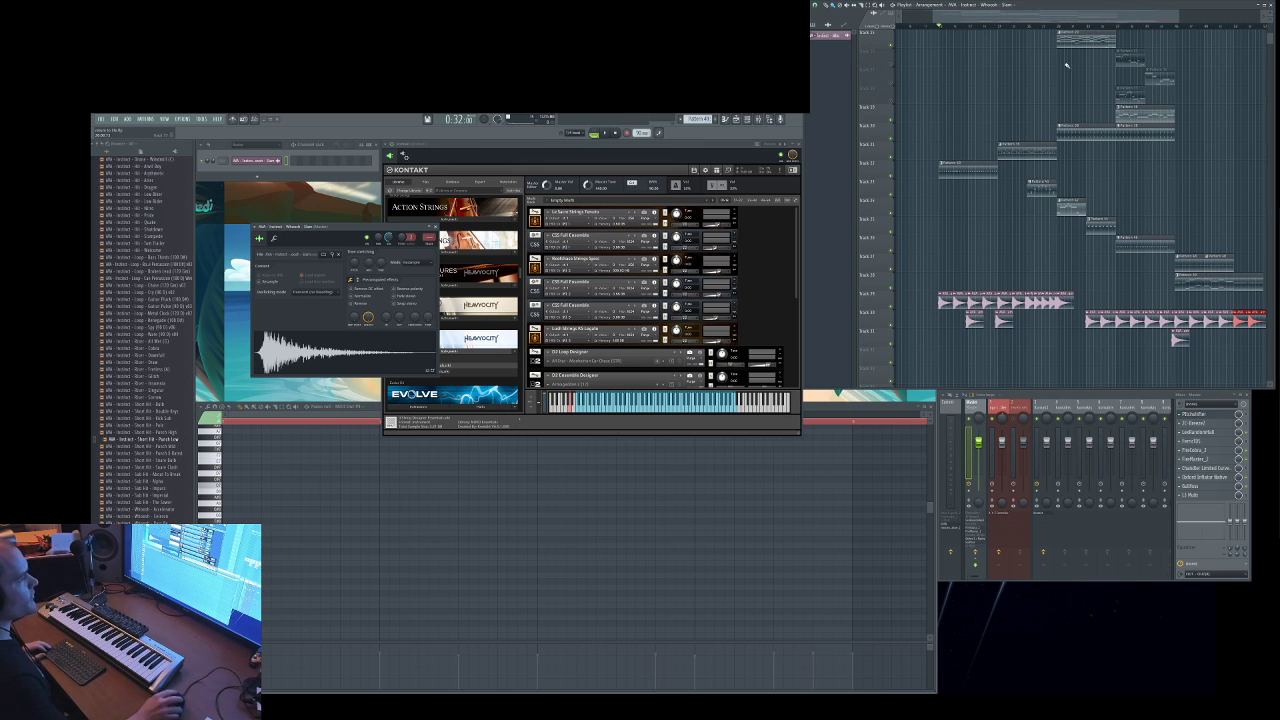
scroll(1036, 23, down, 2)
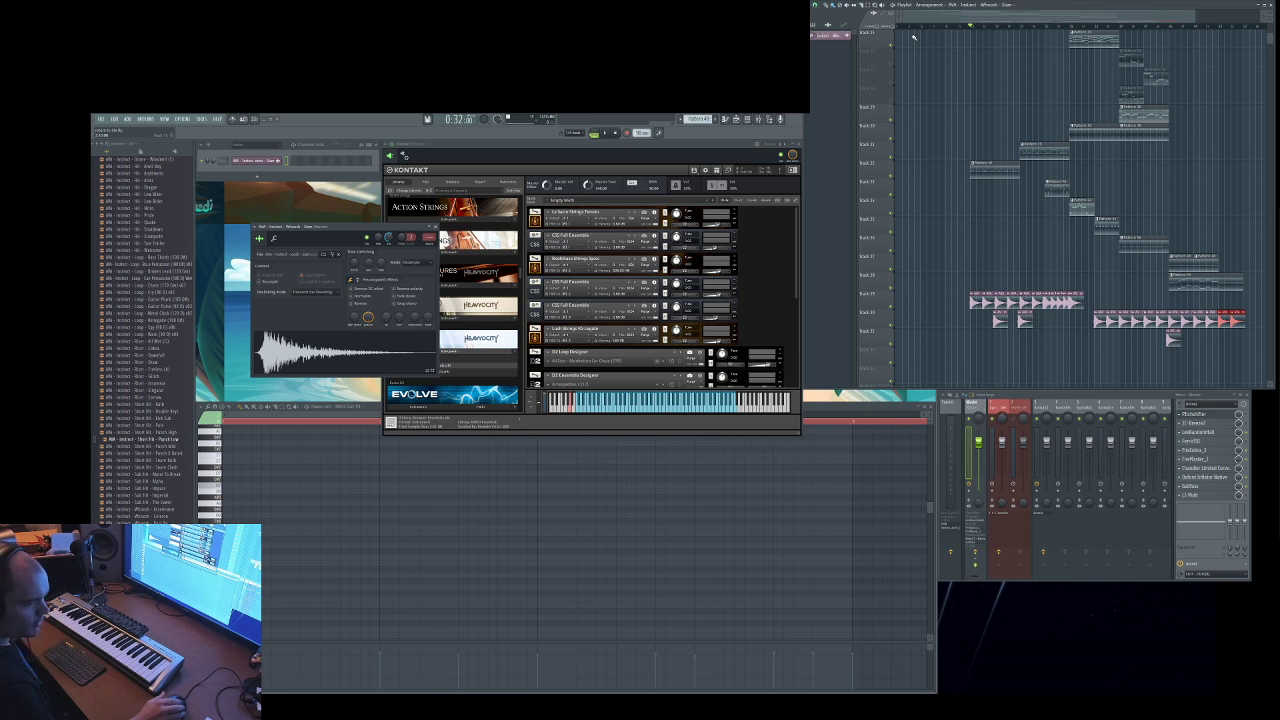
scroll(913, 37, down, 1)
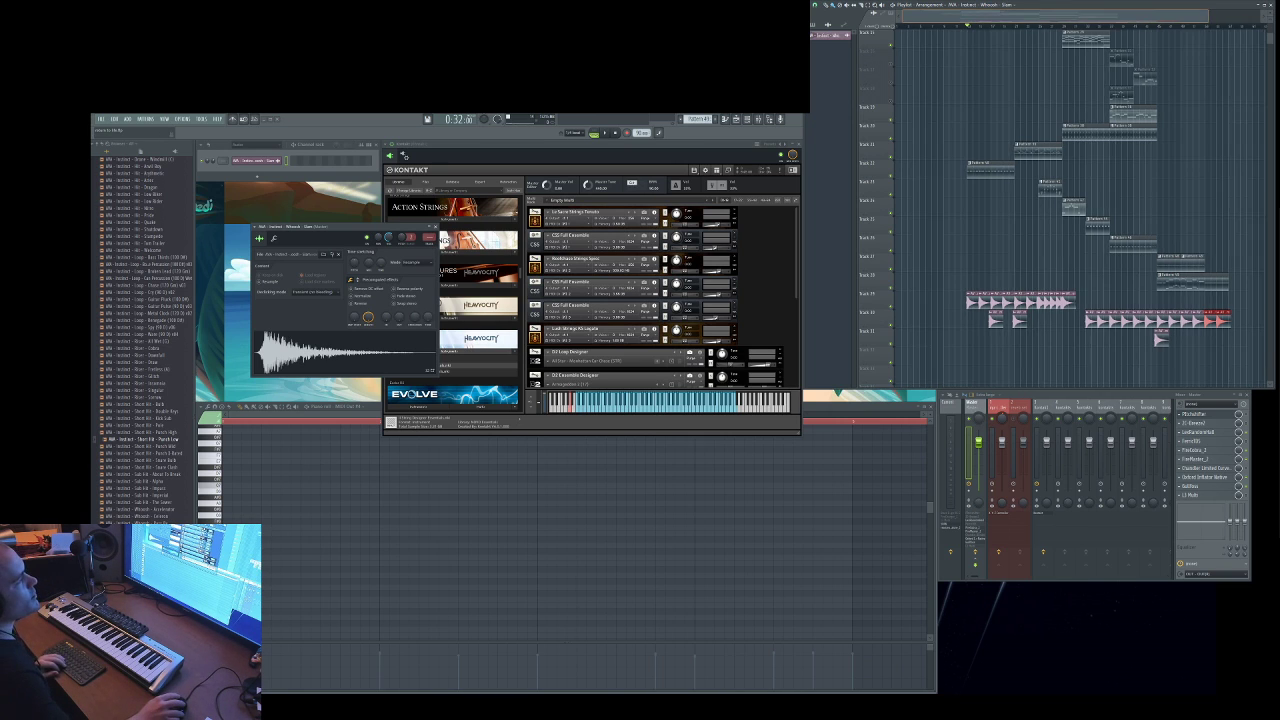
scroll(985, 12, up, 1)
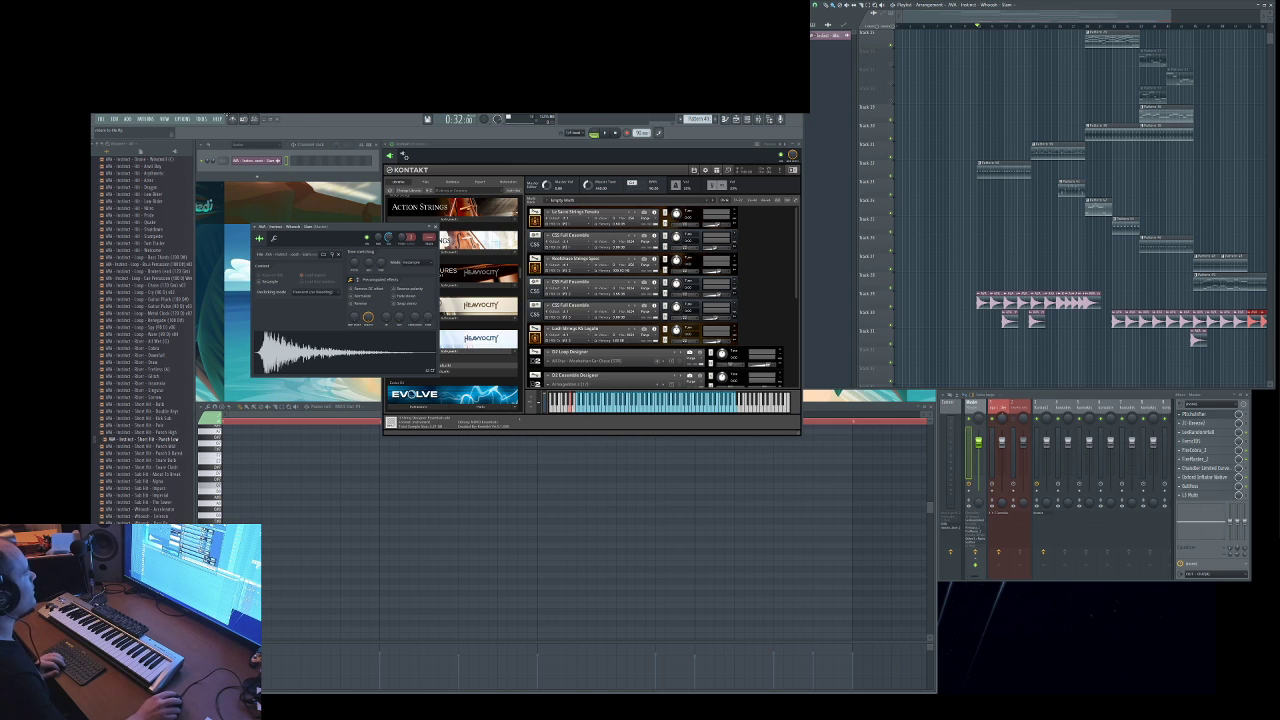
Save the project once more over the same project file
key(ctrl+shift+s)
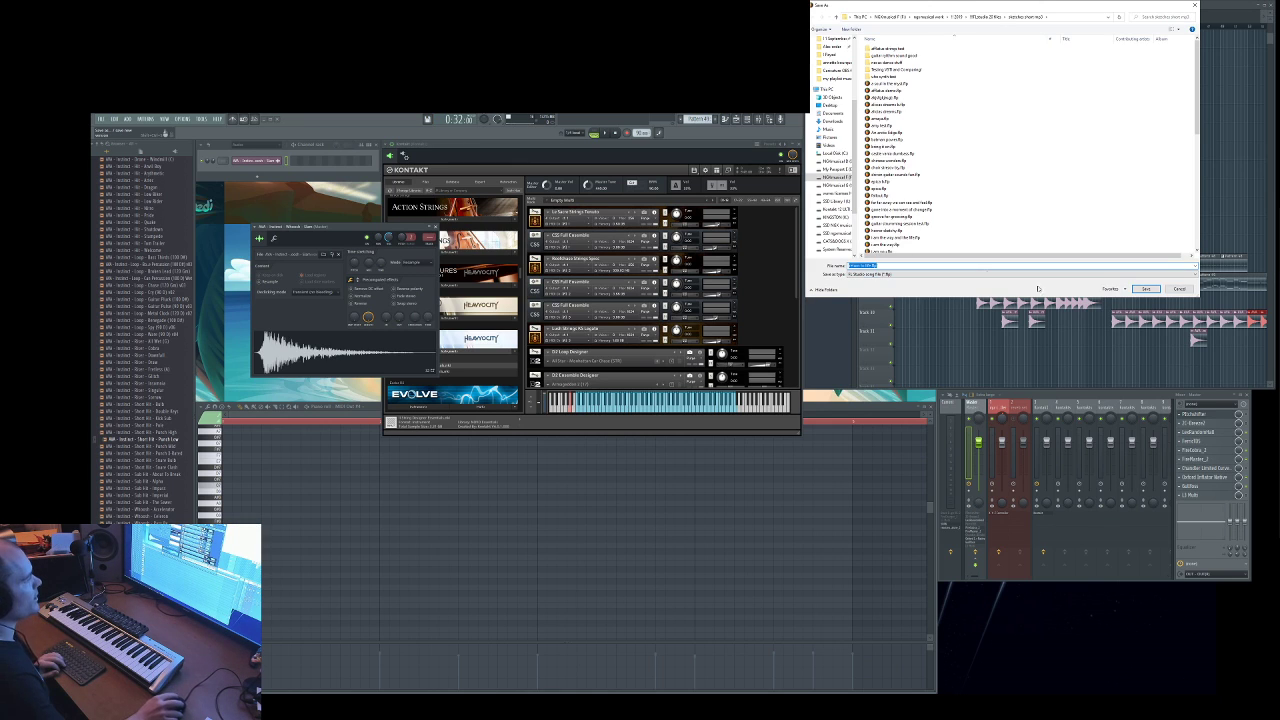
click(1146, 288)
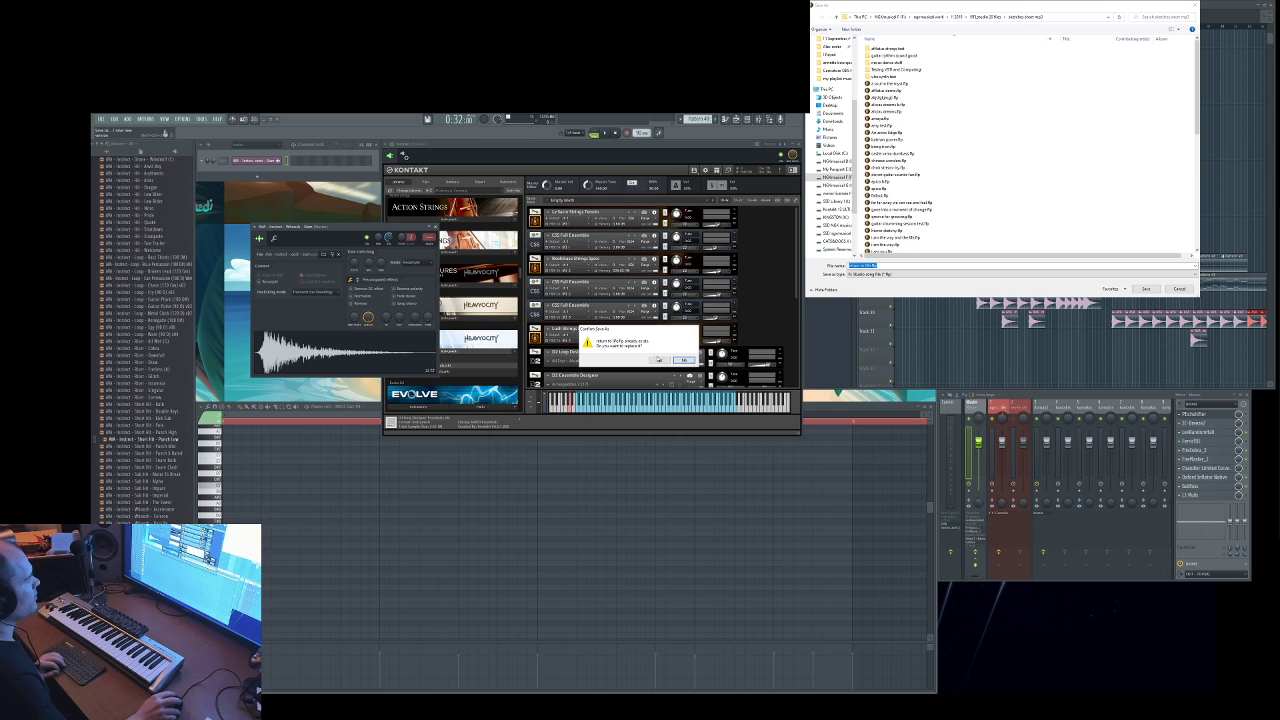
click(658, 359)
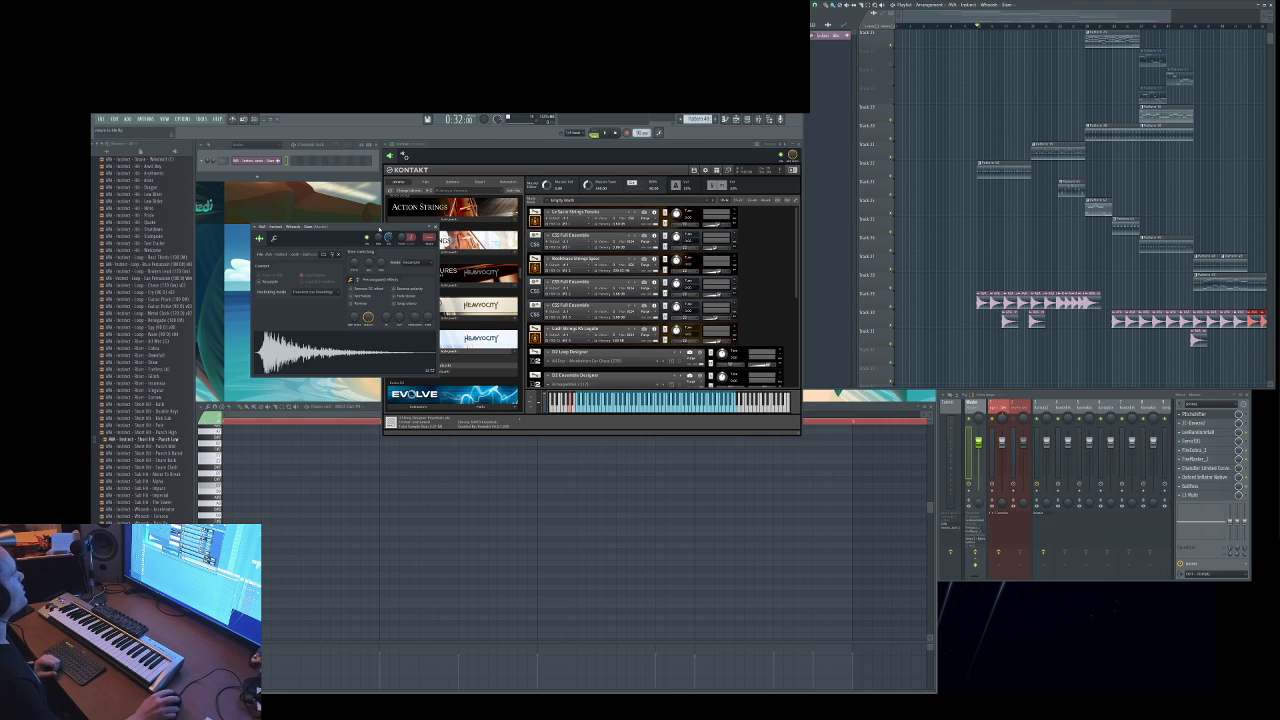
Show the MIDI Out channels in the channel rack and open two of them to try their Kontakt instruments
drag(379, 231, 341, 261)
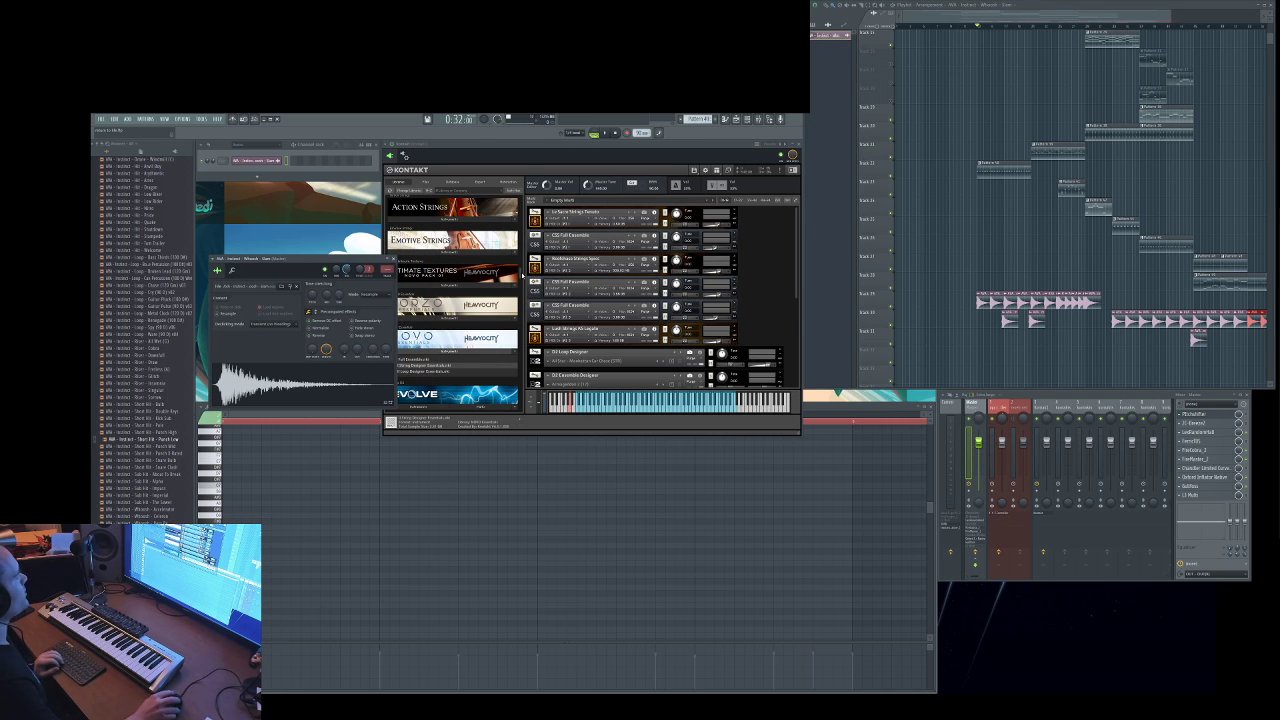
drag(522, 276, 520, 223)
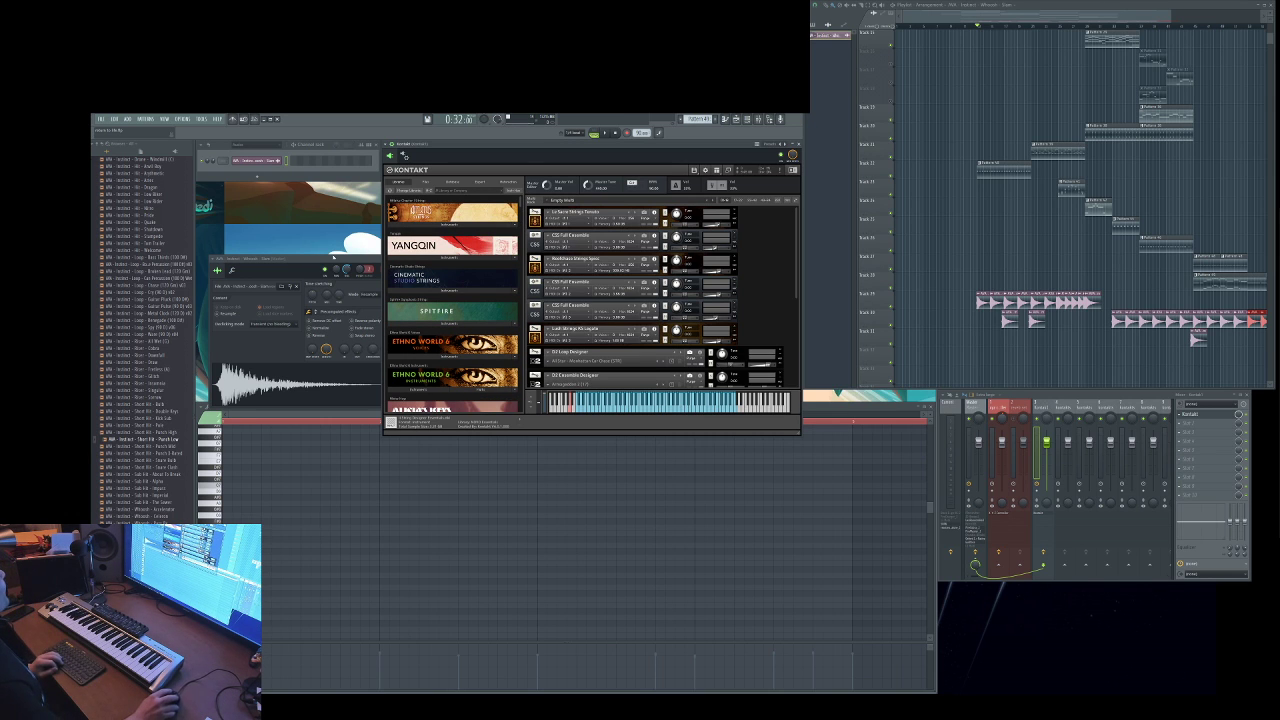
click(240, 146)
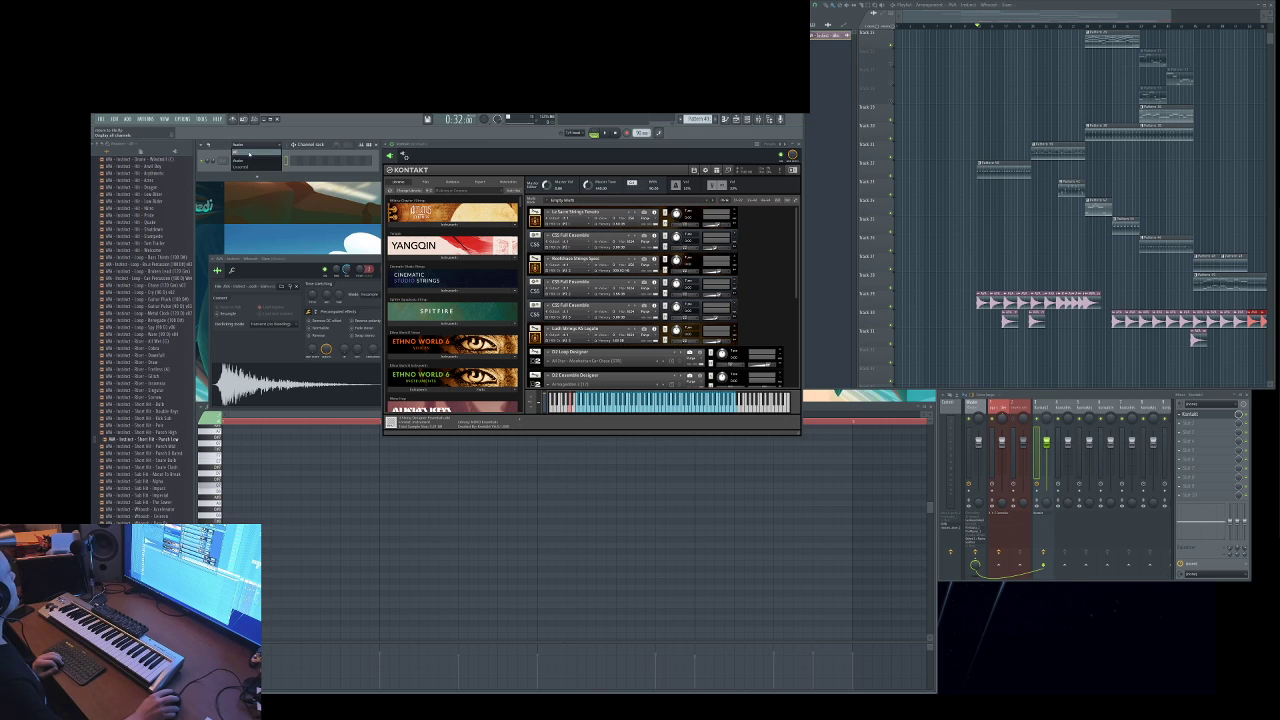
click(250, 170)
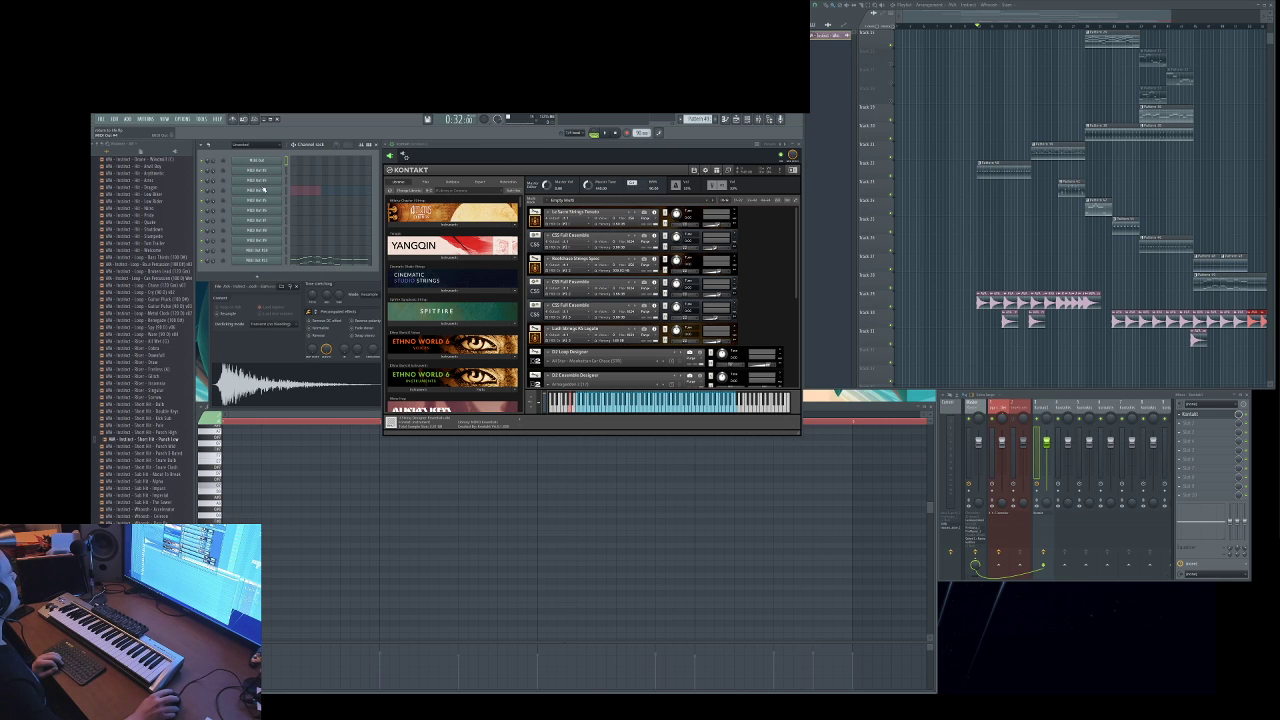
click(269, 180)
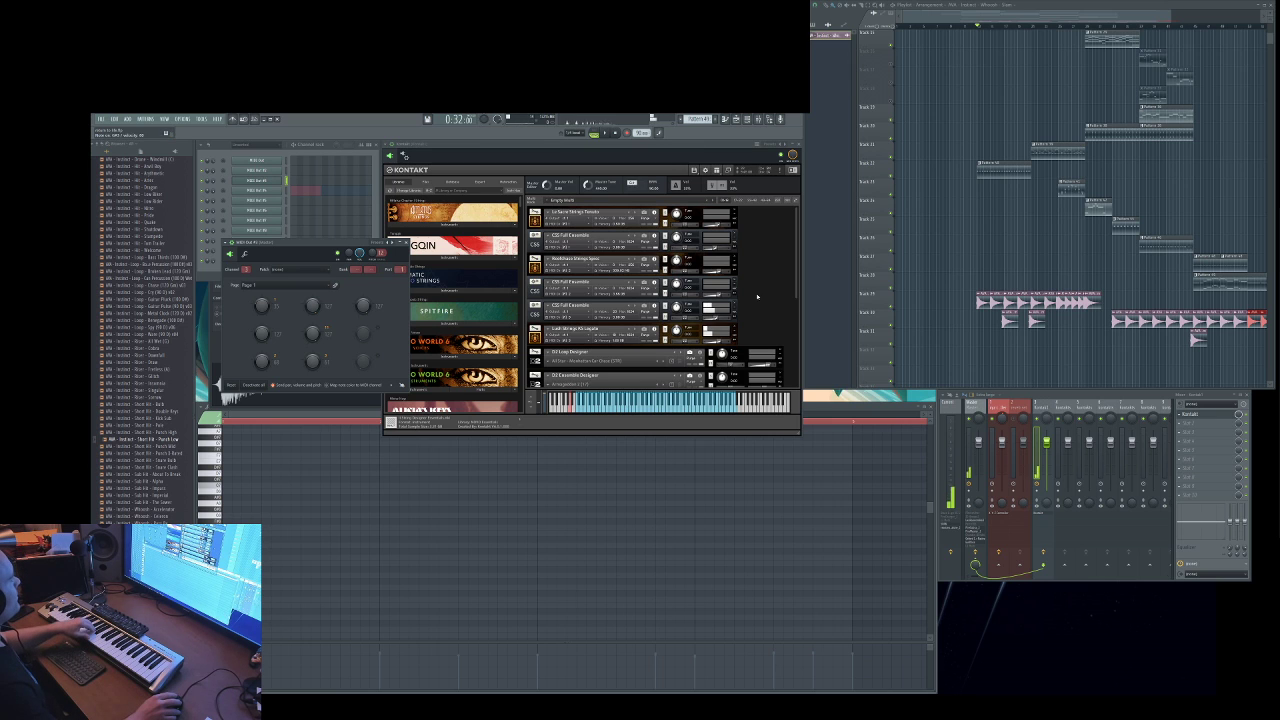
click(274, 198)
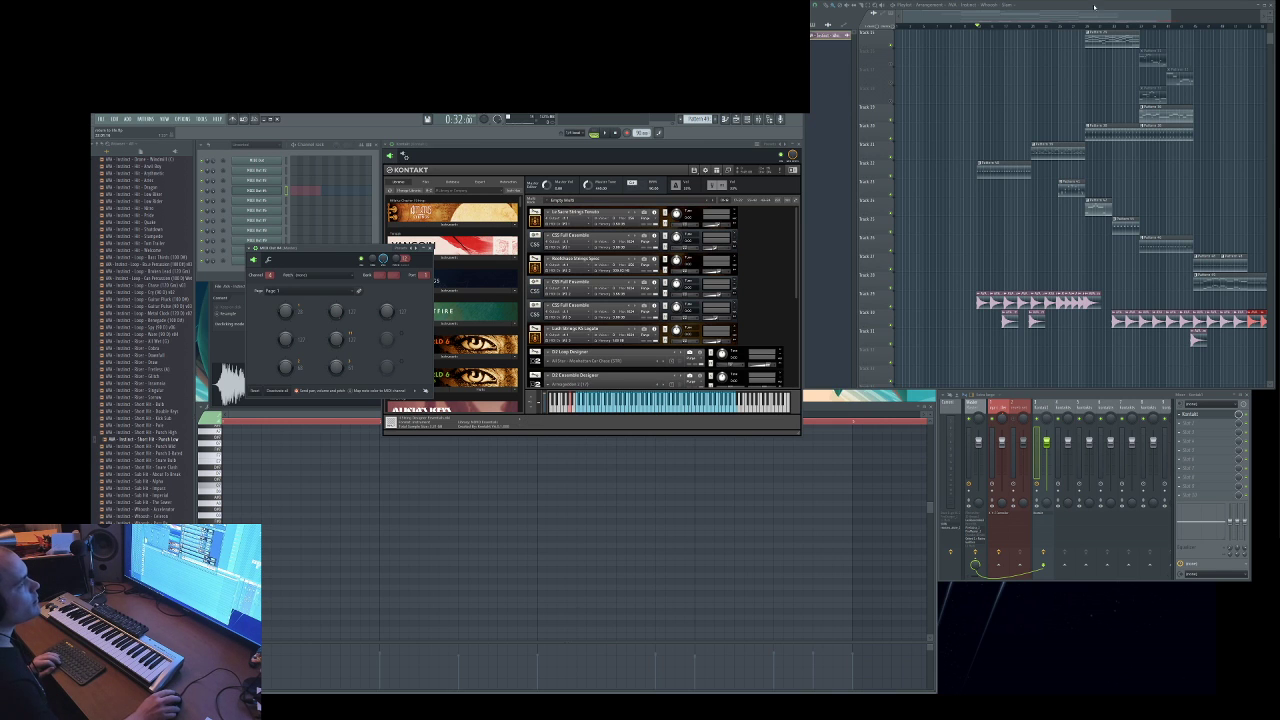
Review the end of the arrangement and save the project under its current name, replacing the existing file
scroll(1094, 7, right, 5)
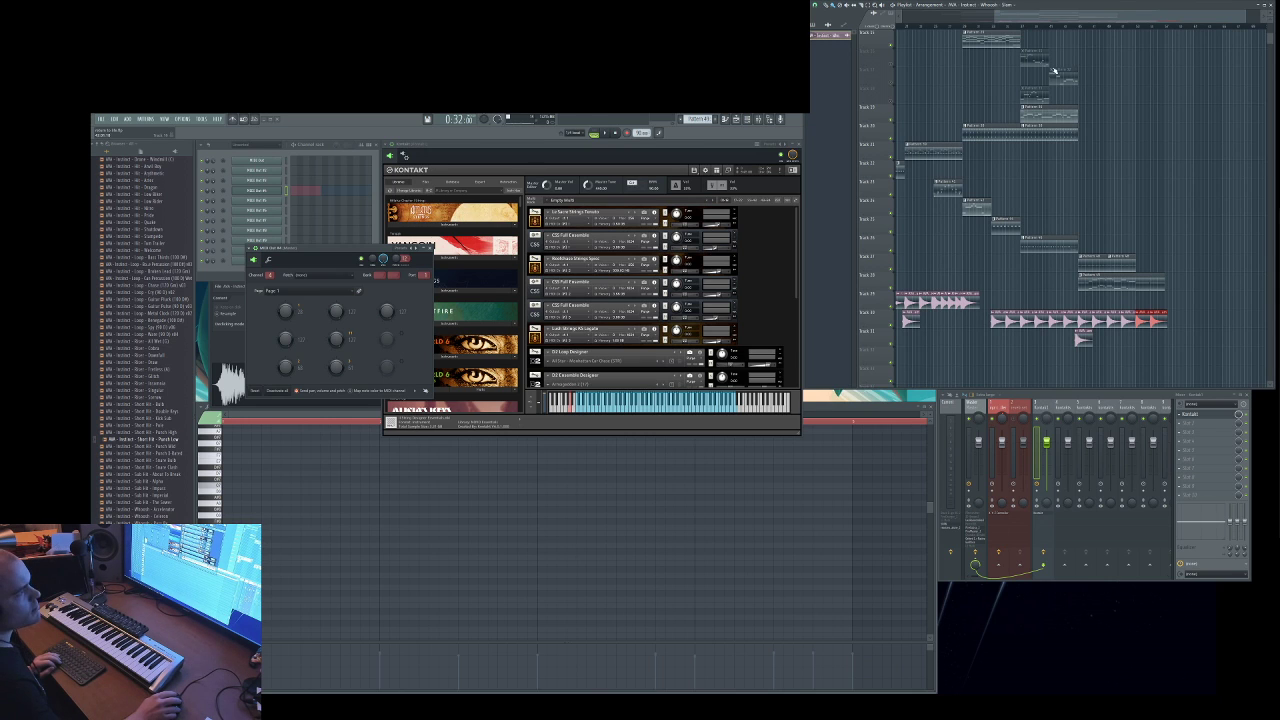
scroll(1040, 20, down, 2)
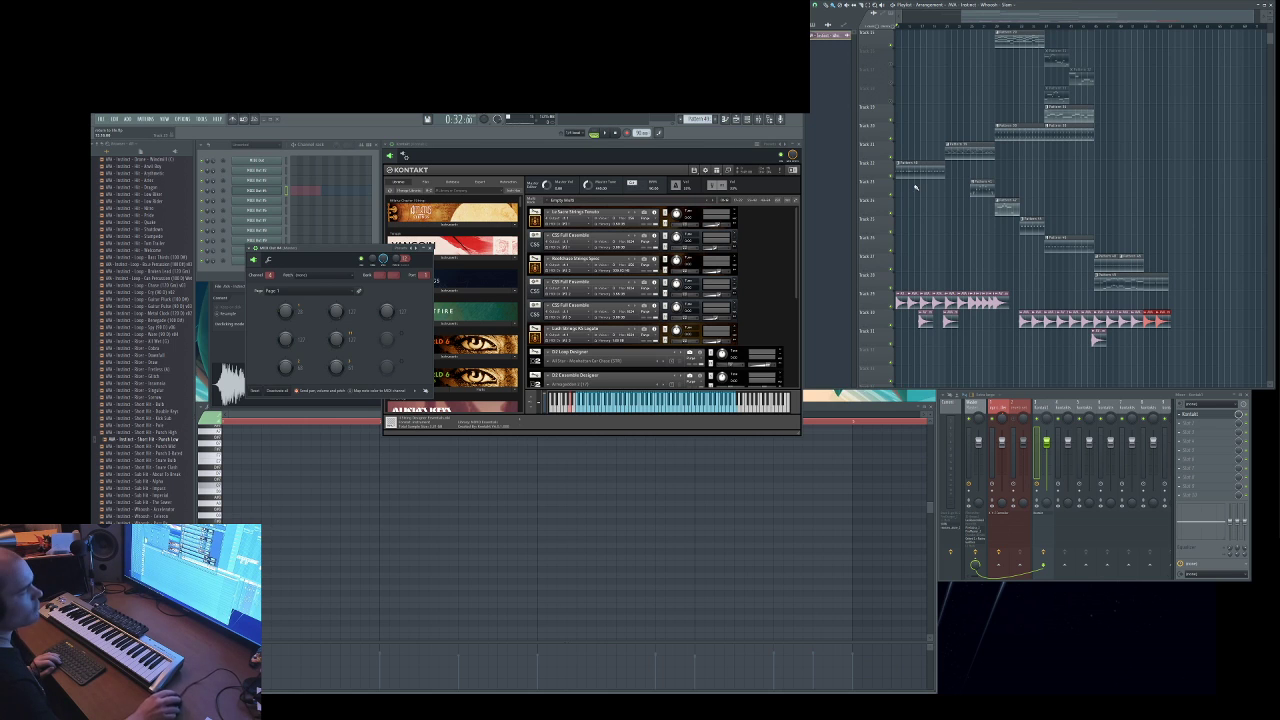
key(ctrl+shift+s)
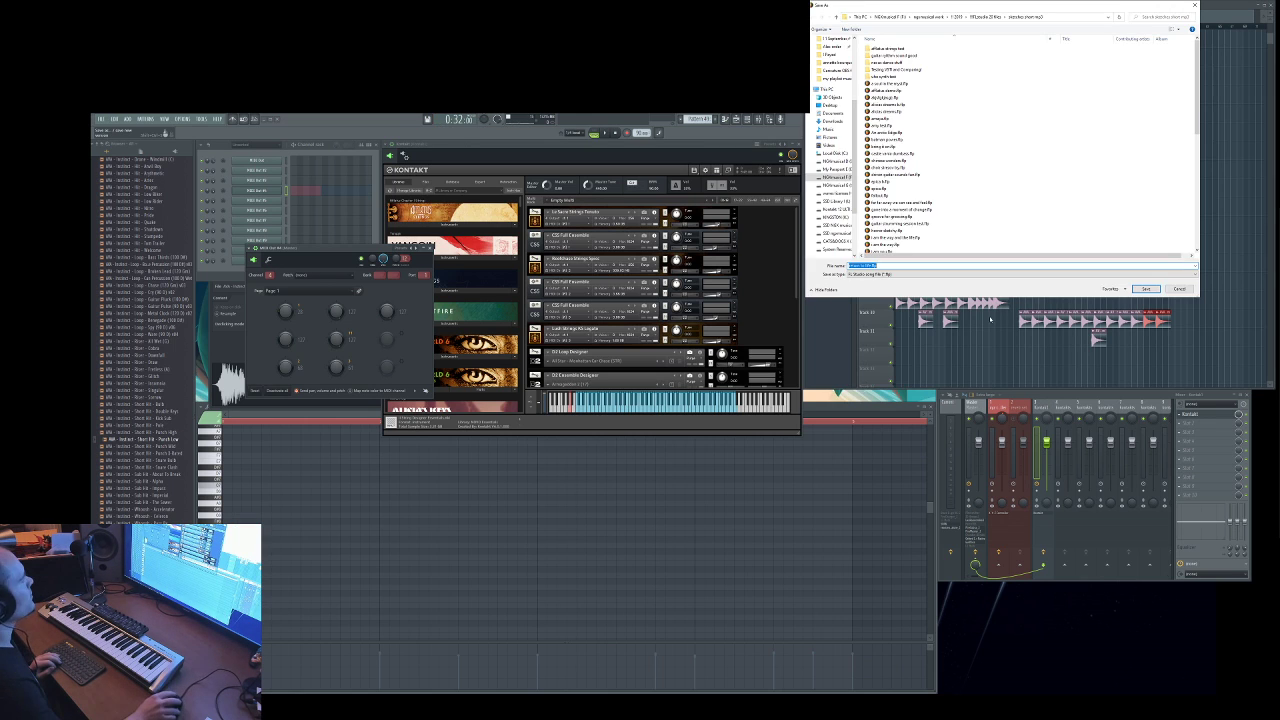
click(1146, 288)
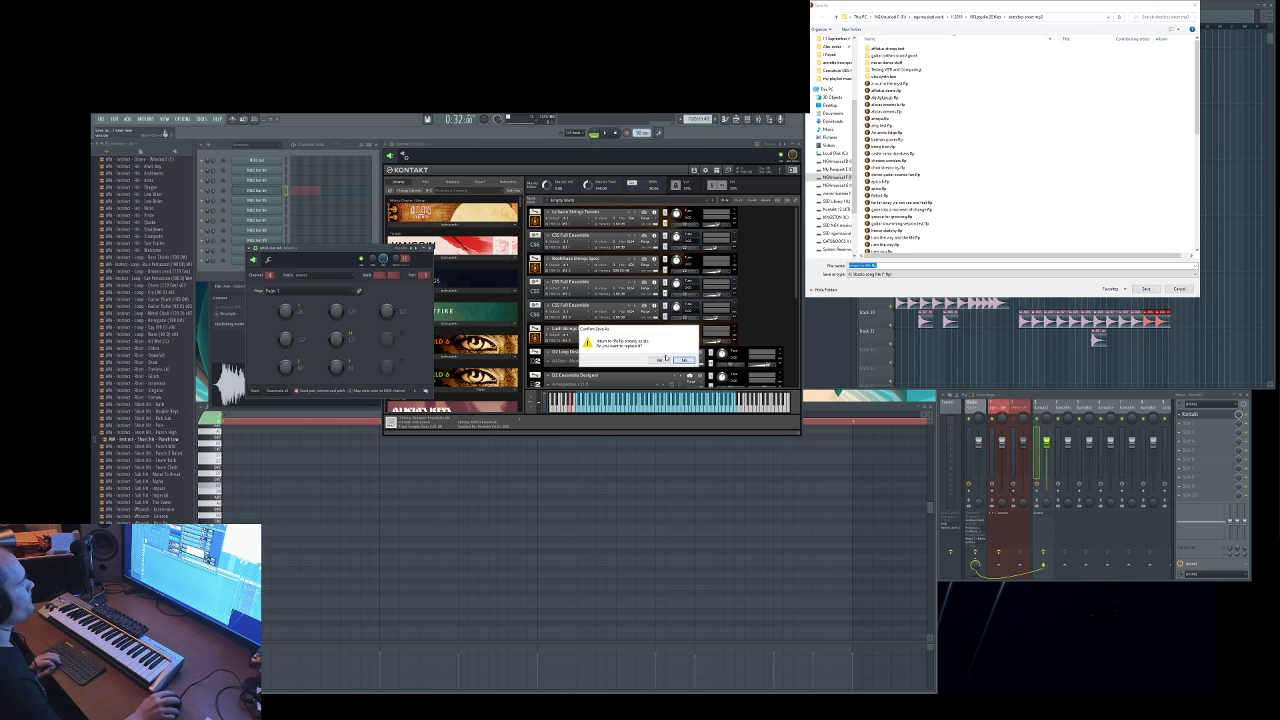
key(y)
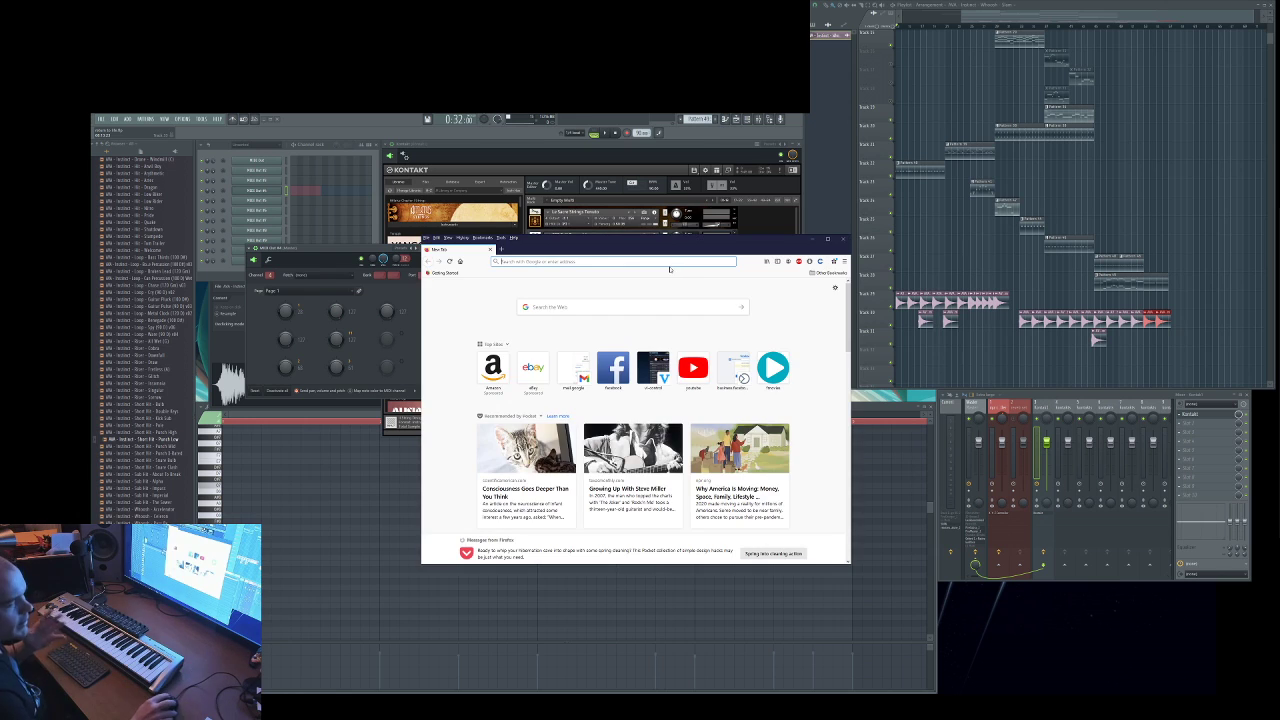
Search the web for "rc 20" in the browser and look through Splice's RC-20 Retro Color plugin page
click(624, 306)
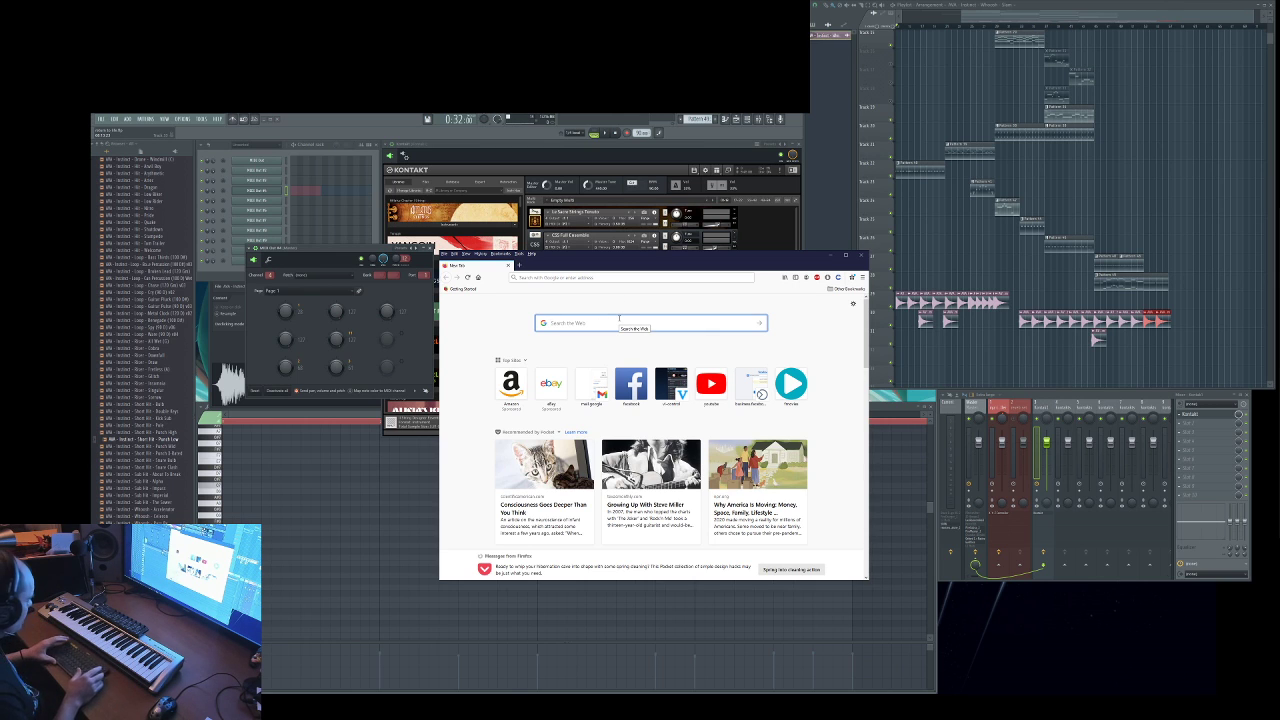
text(ri 20)
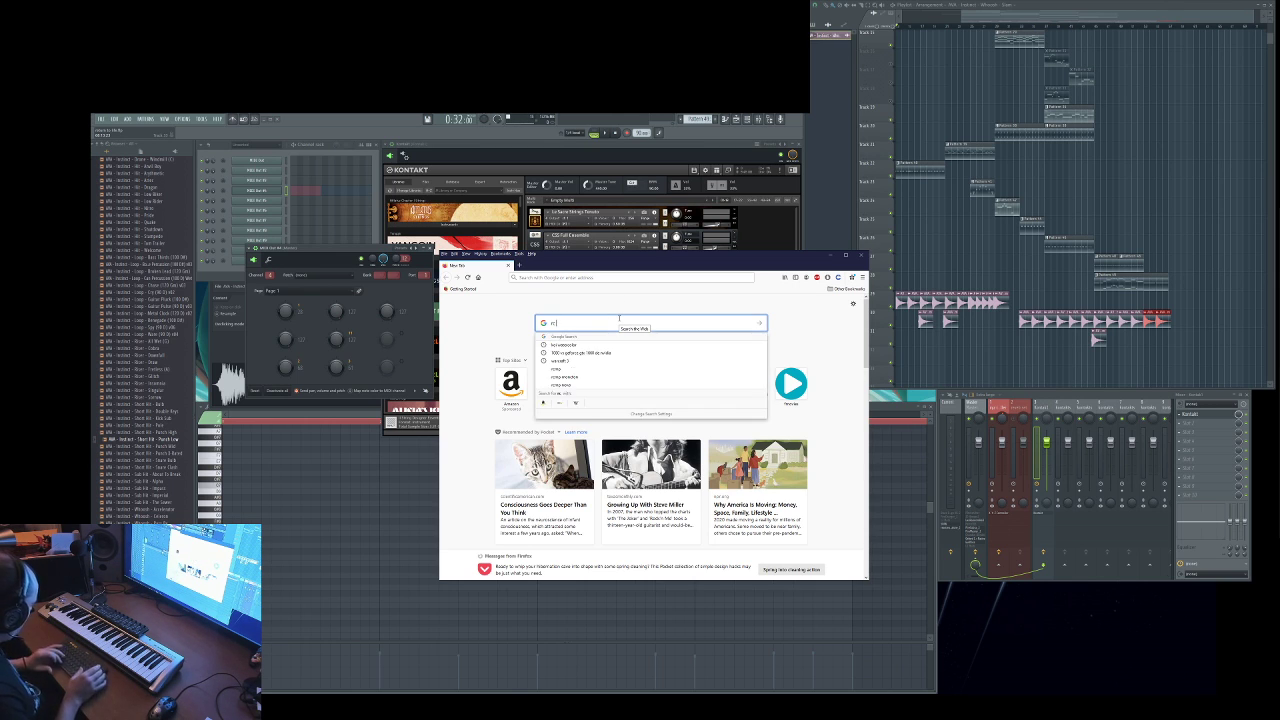
key(Return)
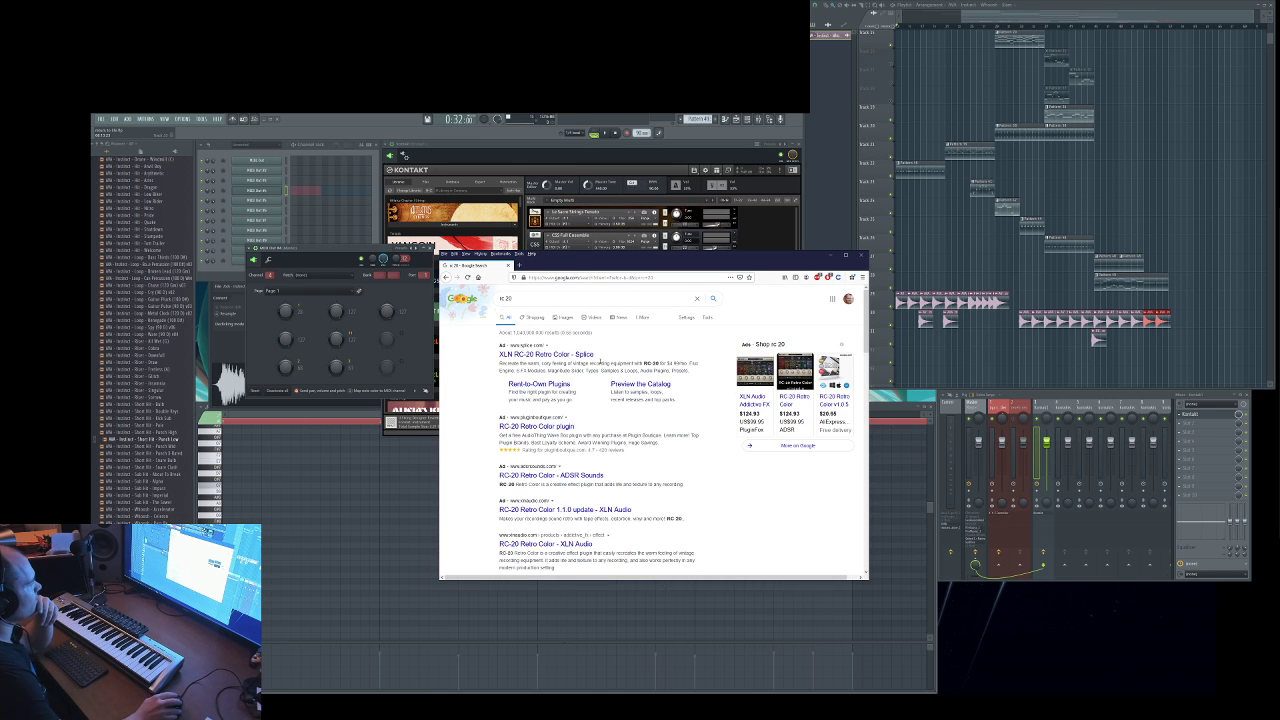
click(839, 447)
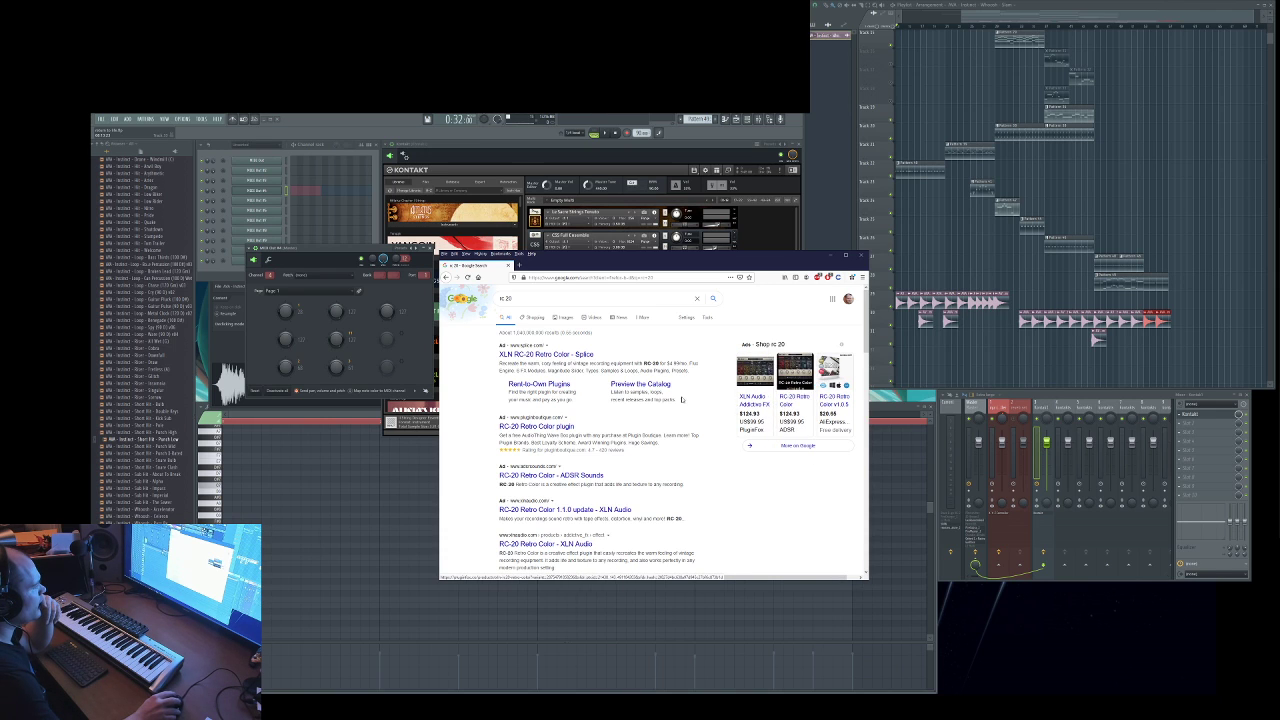
click(527, 357)
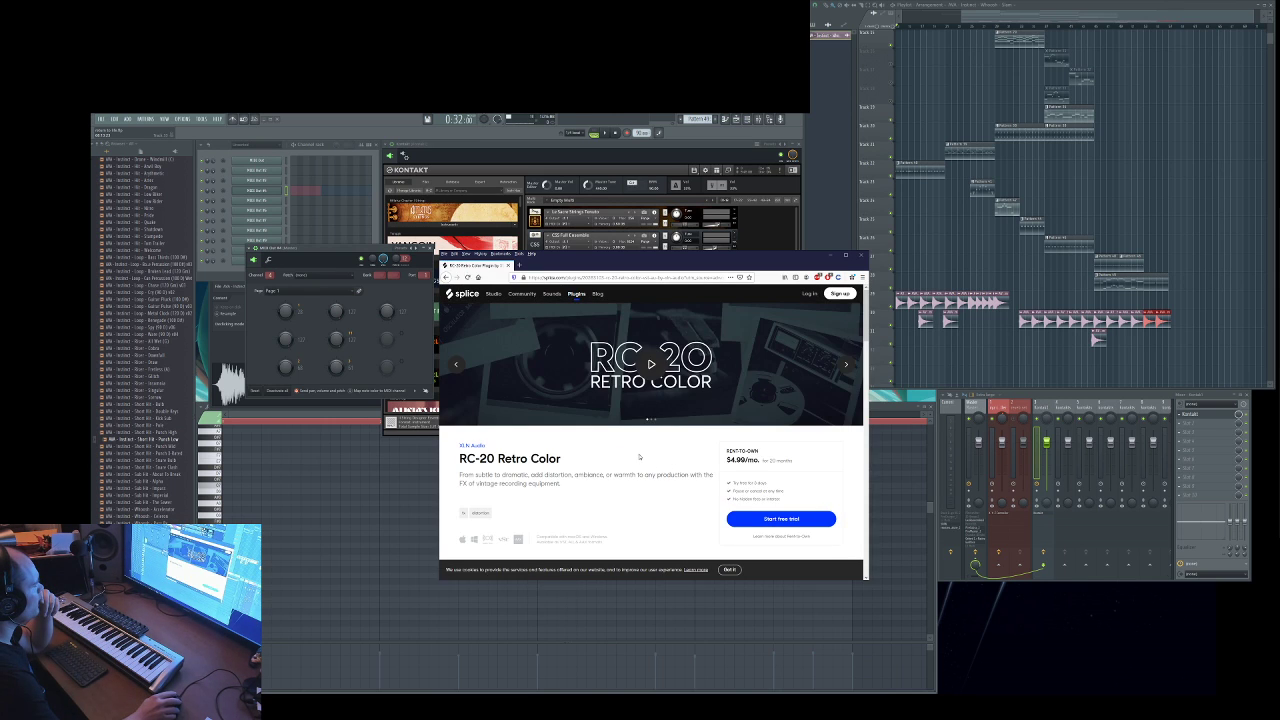
scroll(639, 457, down, 5)
scroll(636, 453, up, 2)
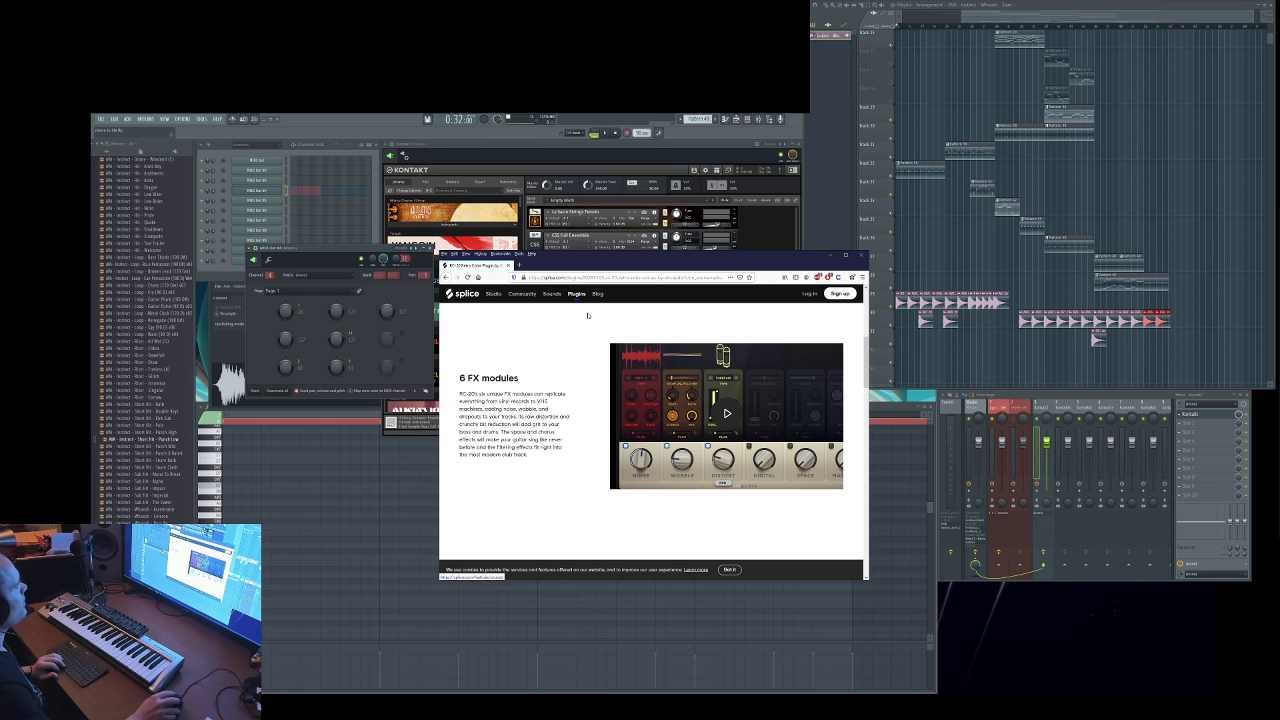
Copy the RC-20 page's web address into the start of the WordPad instrument list with the note "vinyl effects retro"
right_click(563, 277)
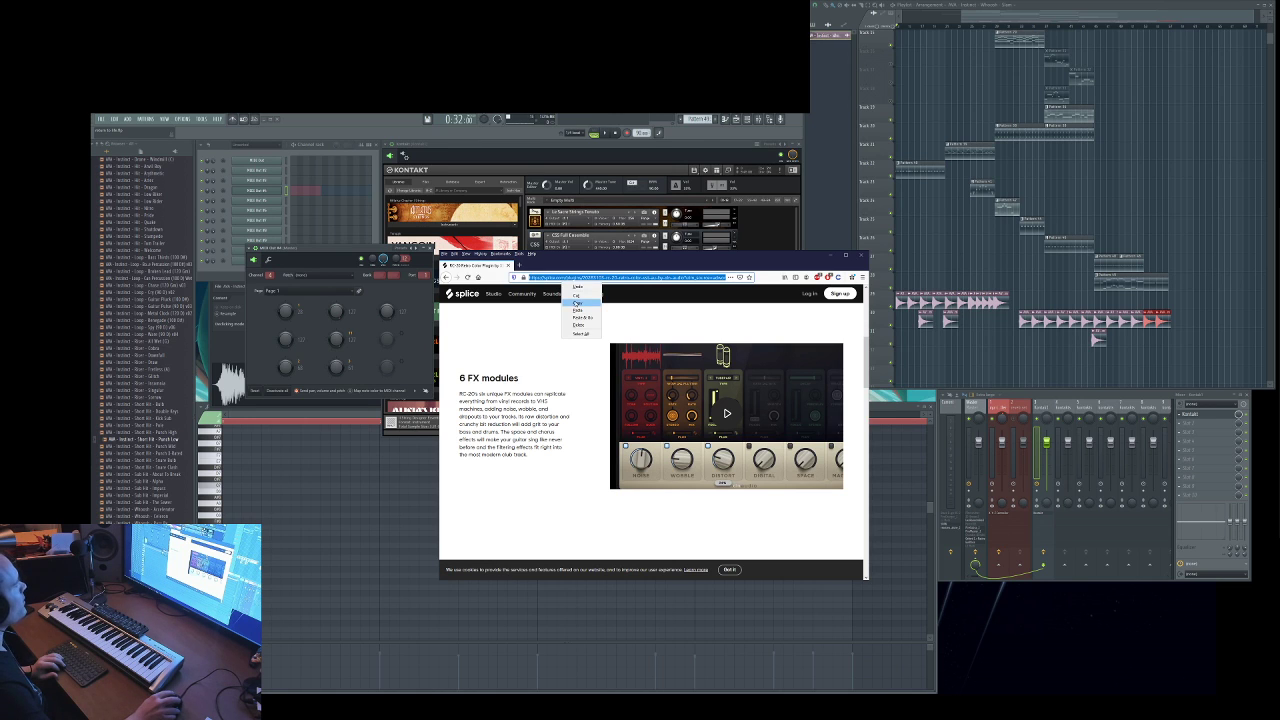
click(580, 303)
key(alt+Tab)
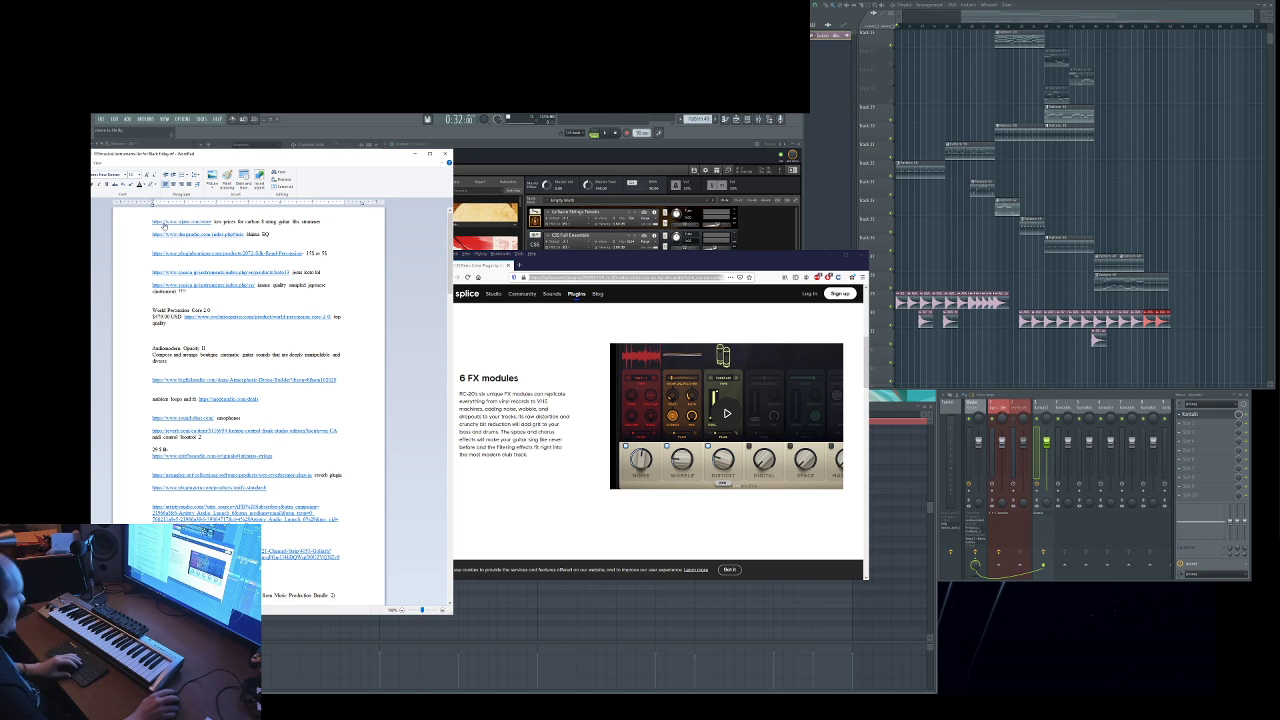
click(153, 214)
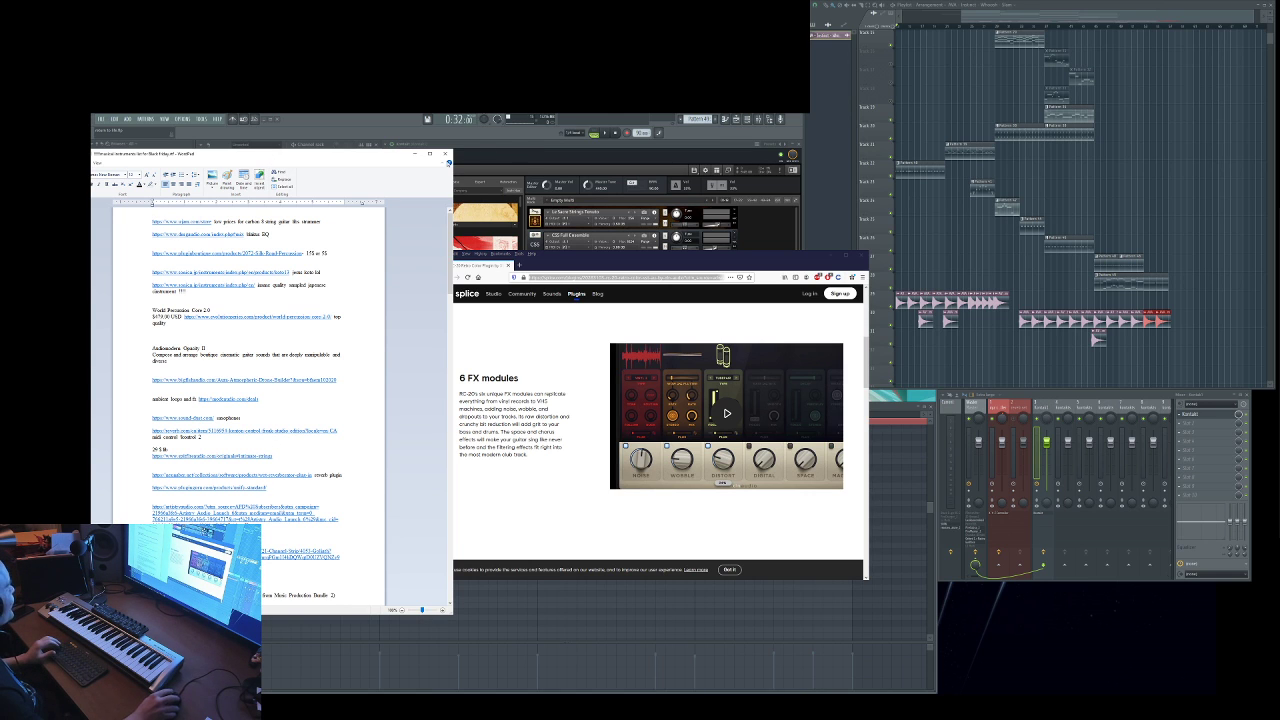
drag(376, 156, 612, 146)
scroll(578, 368, down, 15)
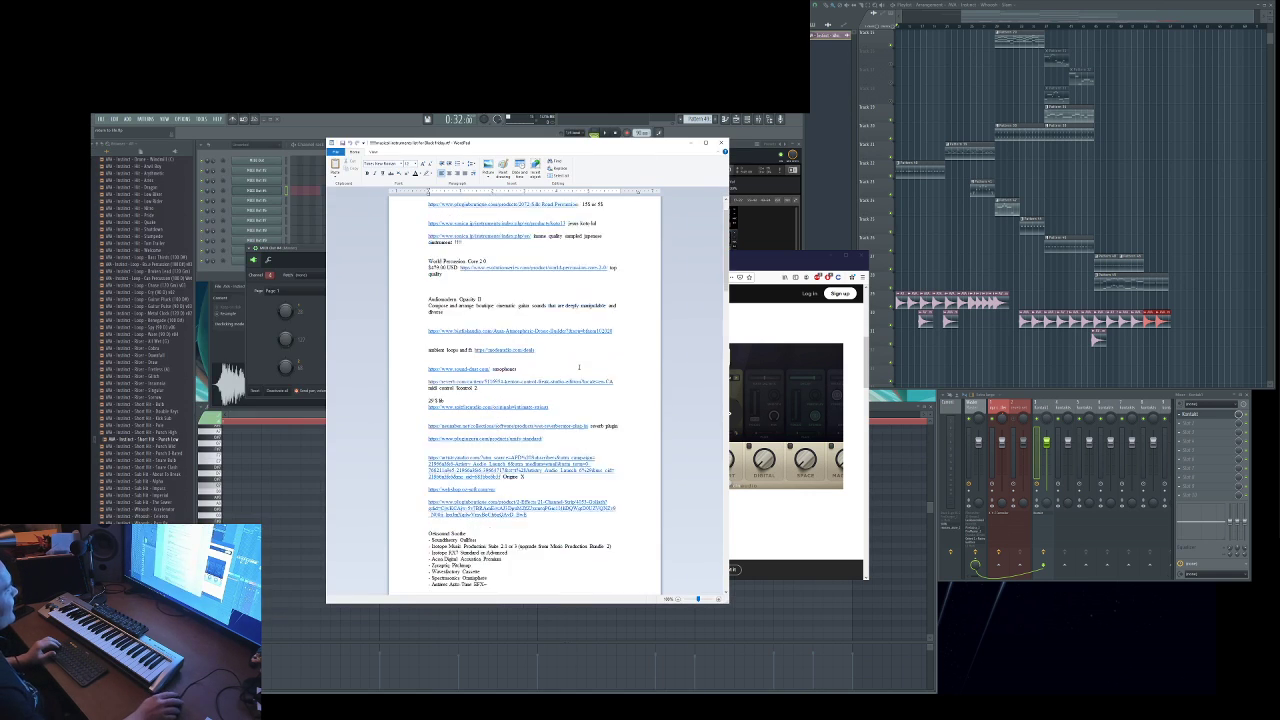
scroll(578, 368, down, 15)
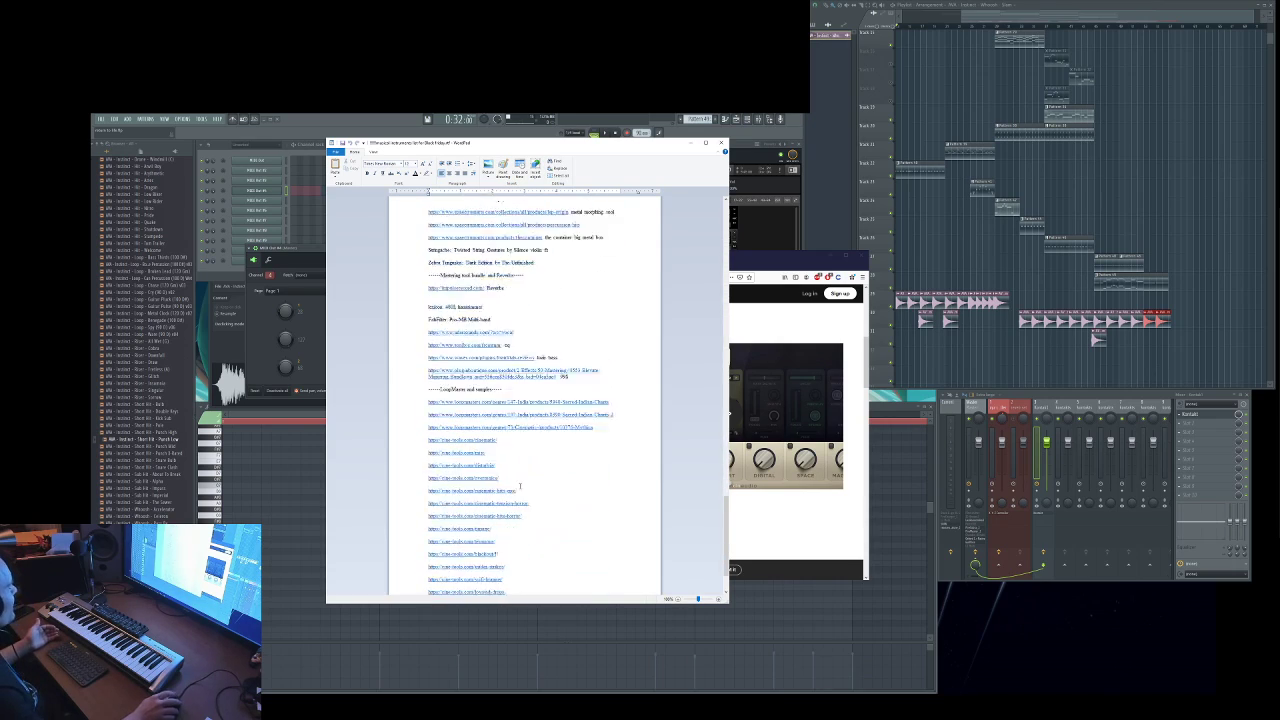
scroll(525, 478, up, 15)
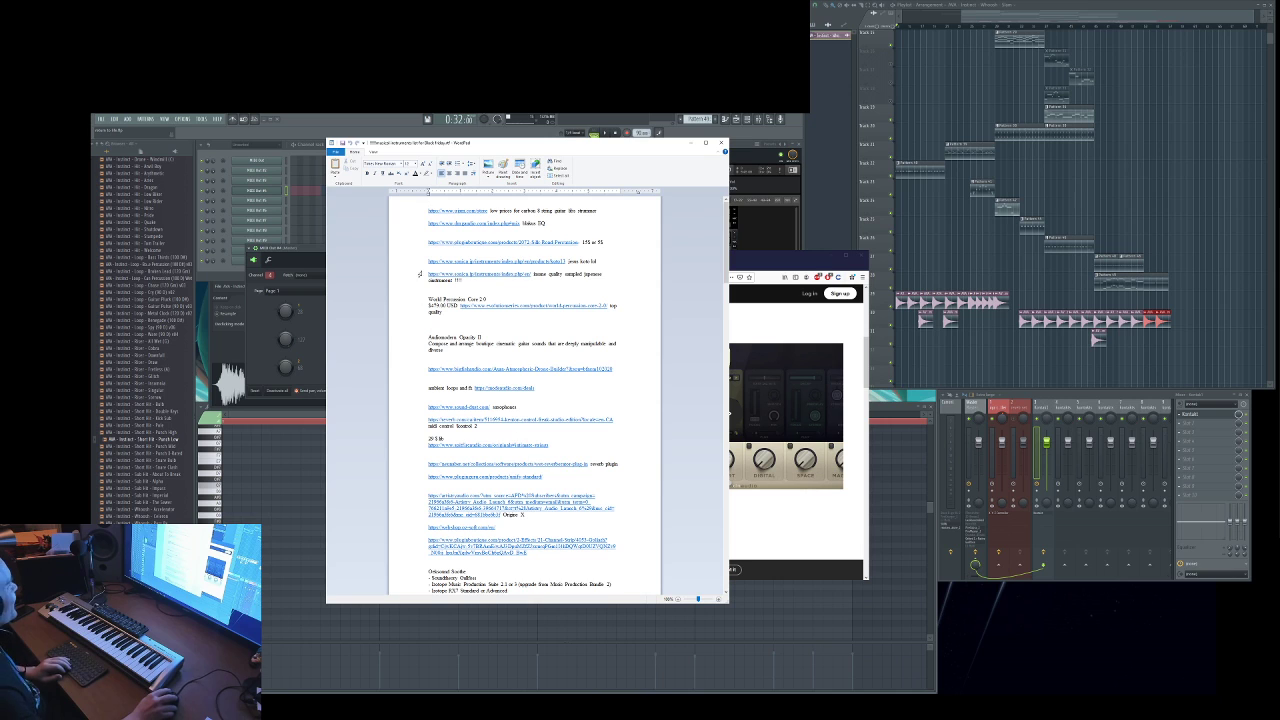
scroll(459, 248, up, 2)
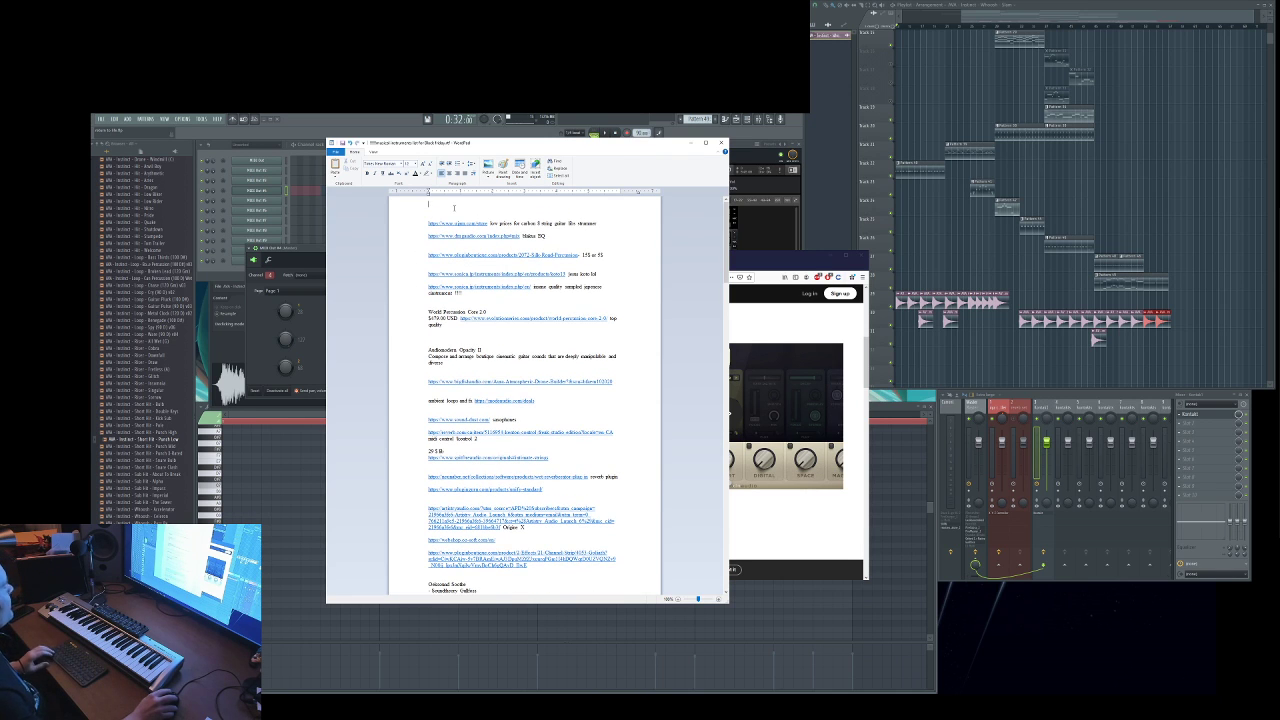
scroll(455, 207, up, 2)
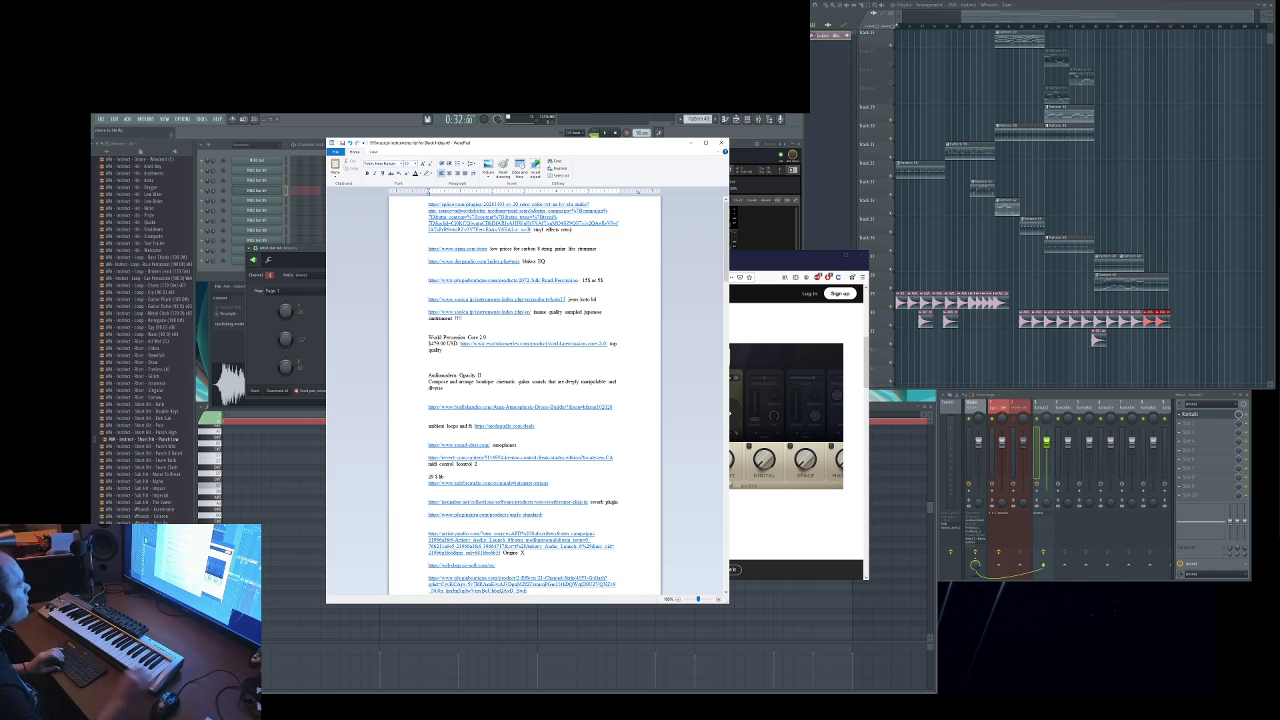
key(Return)
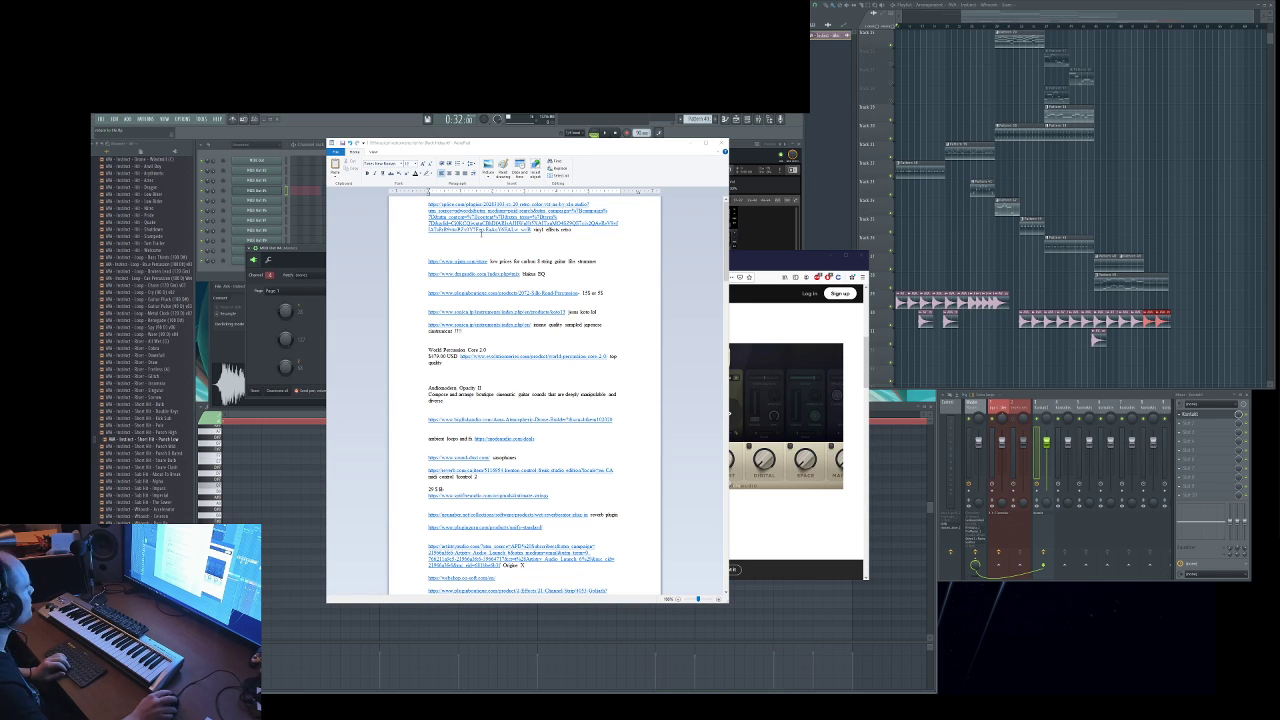
Switch back to the browser, return to the Google results and search for "izotope Vinyl" instead
click(790, 287)
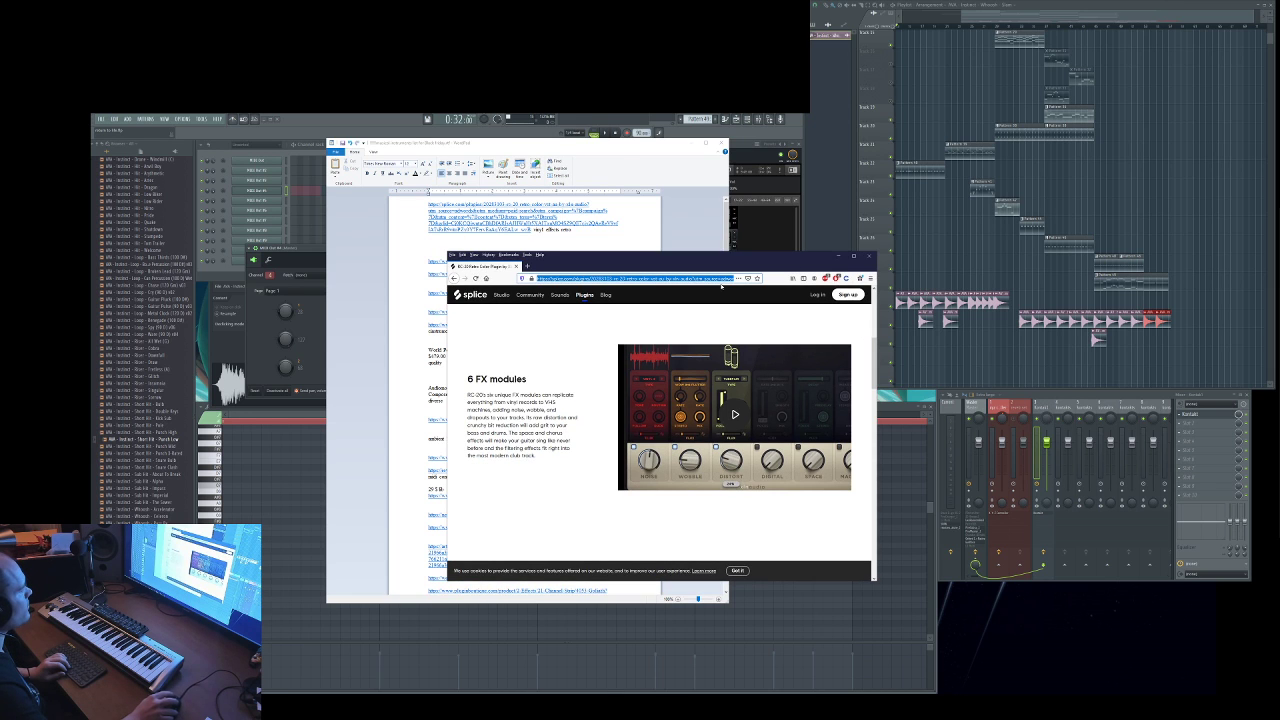
drag(631, 266, 701, 278)
click(523, 290)
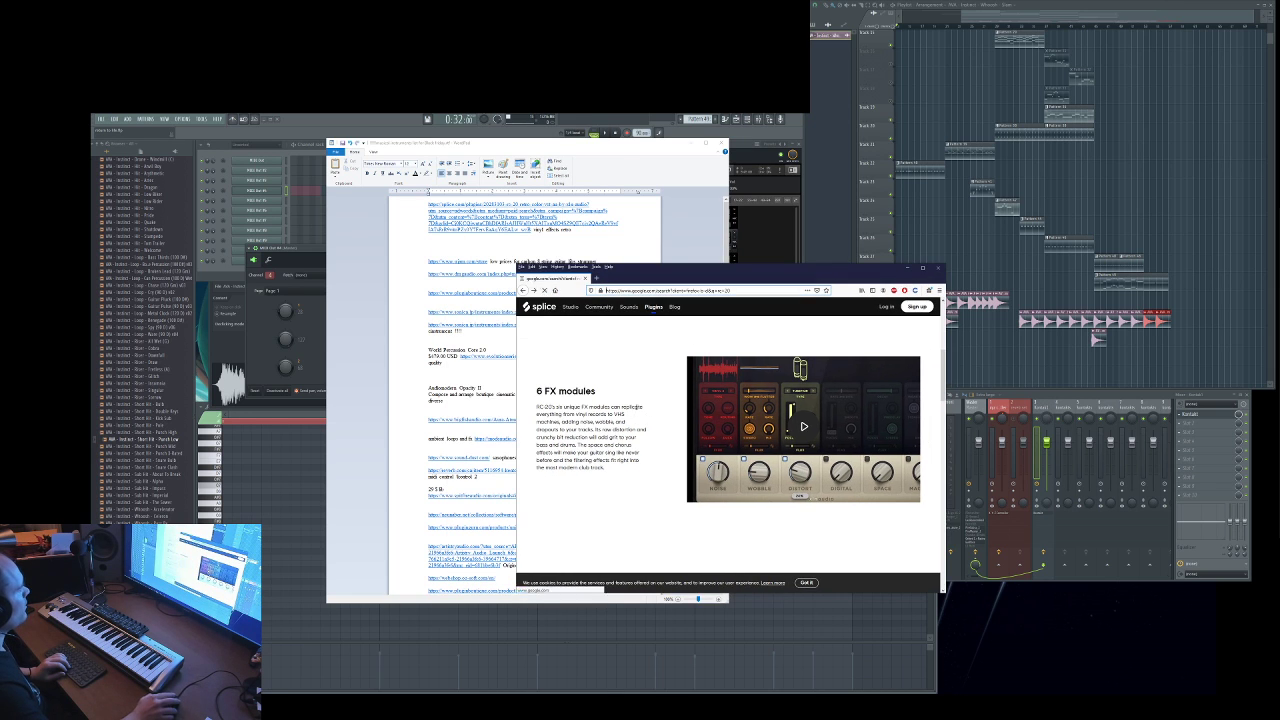
triple_click(584, 311)
right_click(611, 312)
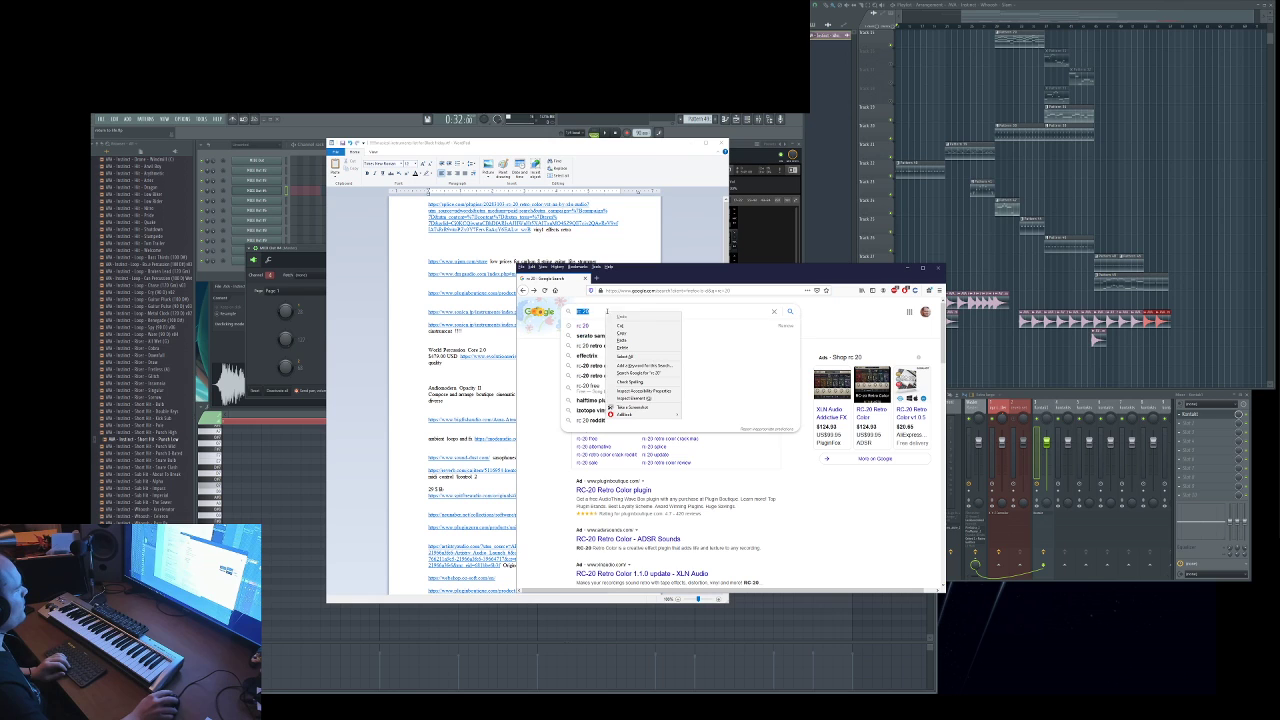
click(620, 339)
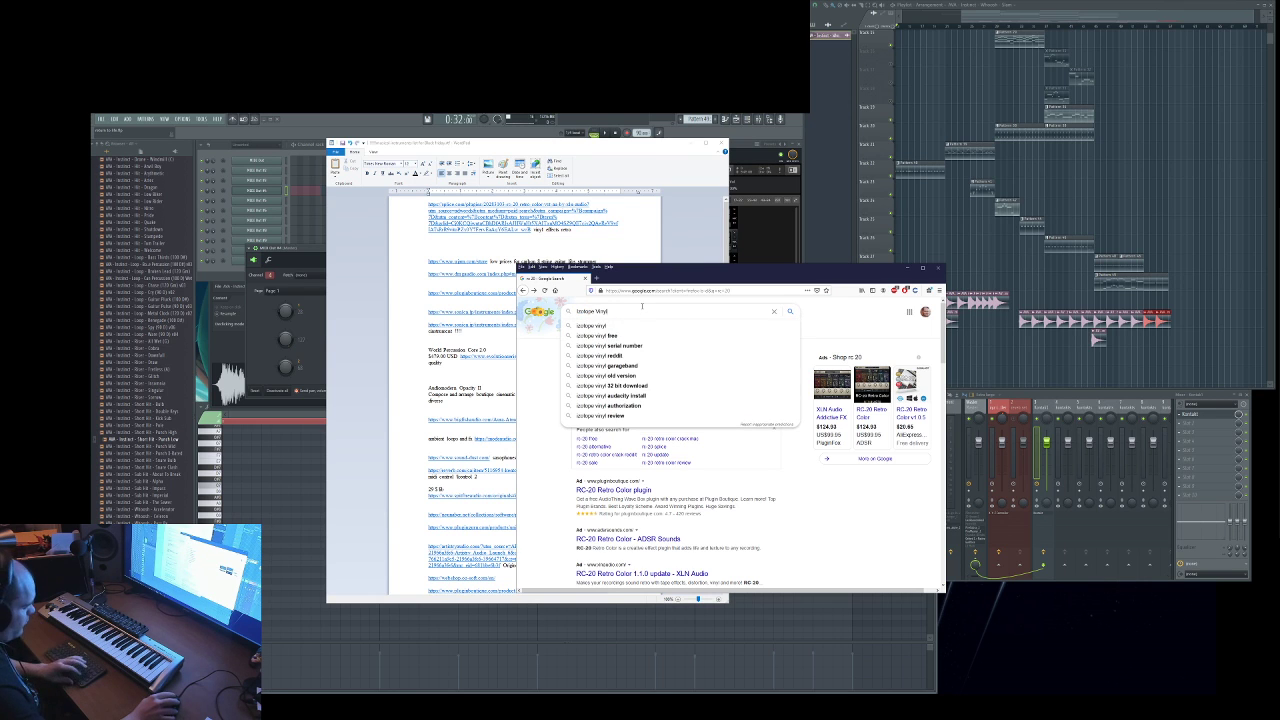
key(Return)
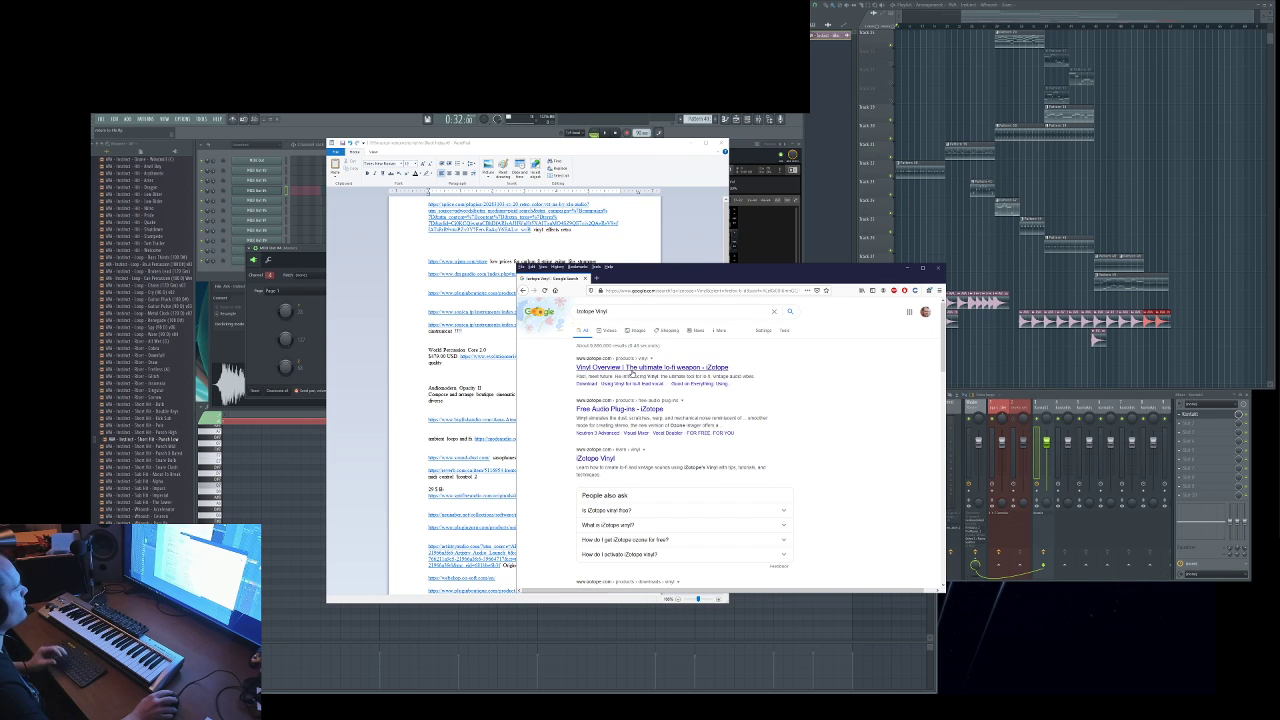
Open iZotope's Vinyl overview page and examine its download options and feature description
click(634, 367)
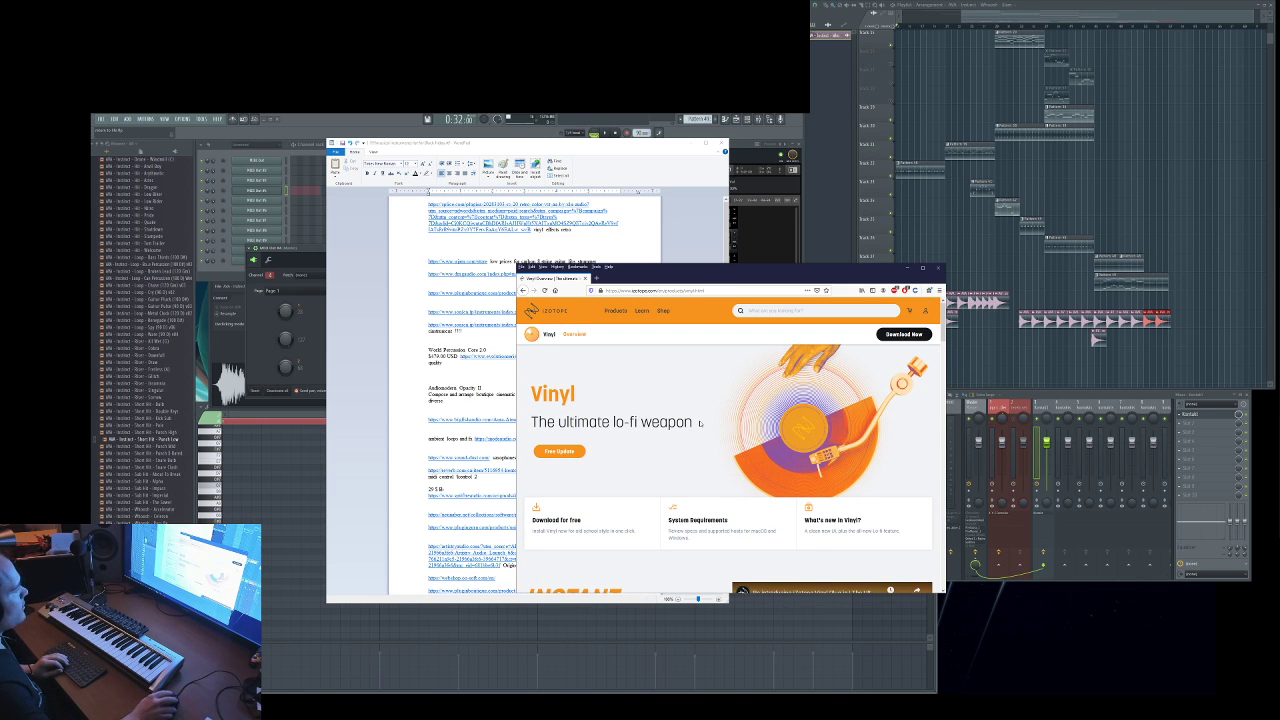
scroll(698, 437, down, 2)
scroll(712, 475, down, 3)
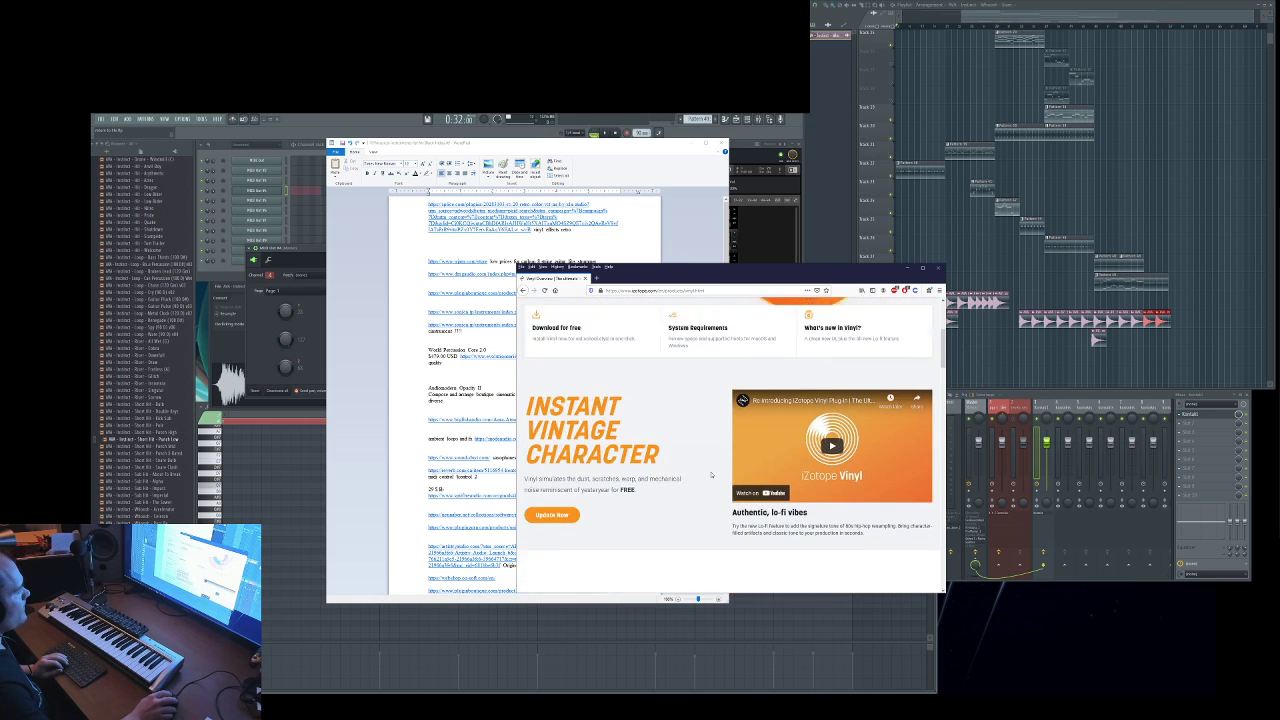
scroll(712, 475, up, 2)
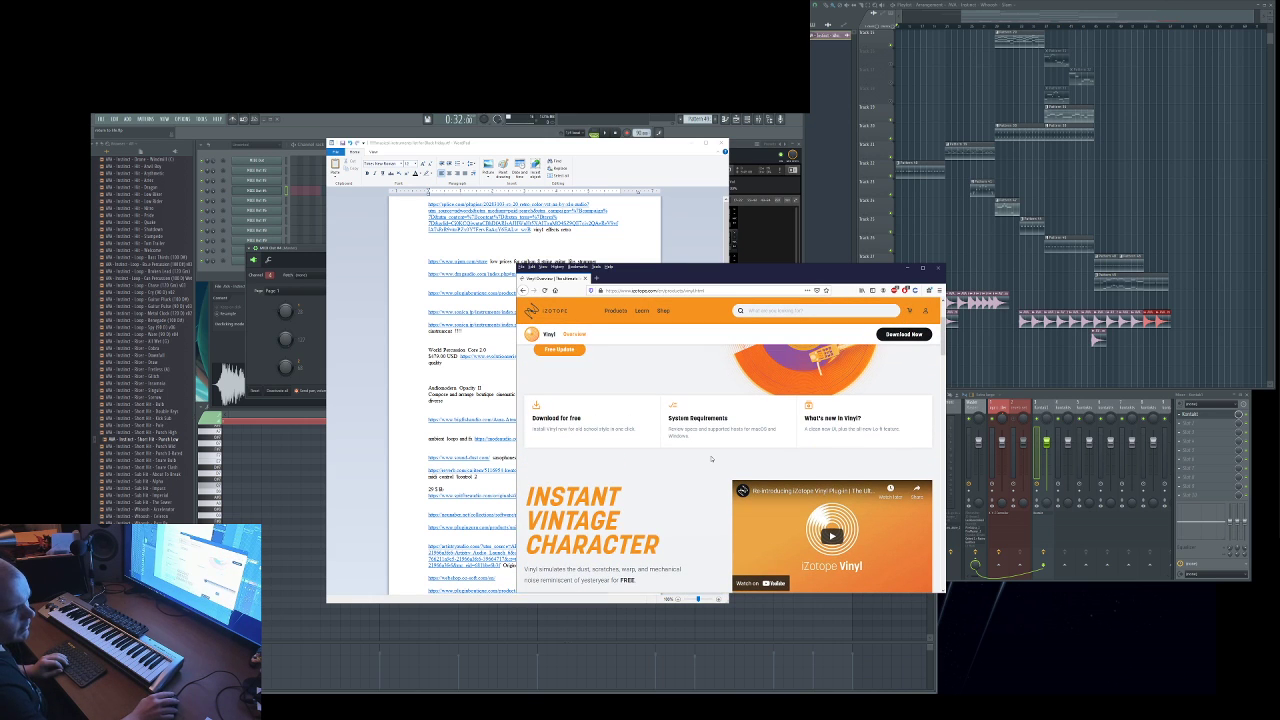
scroll(693, 465, up, 2)
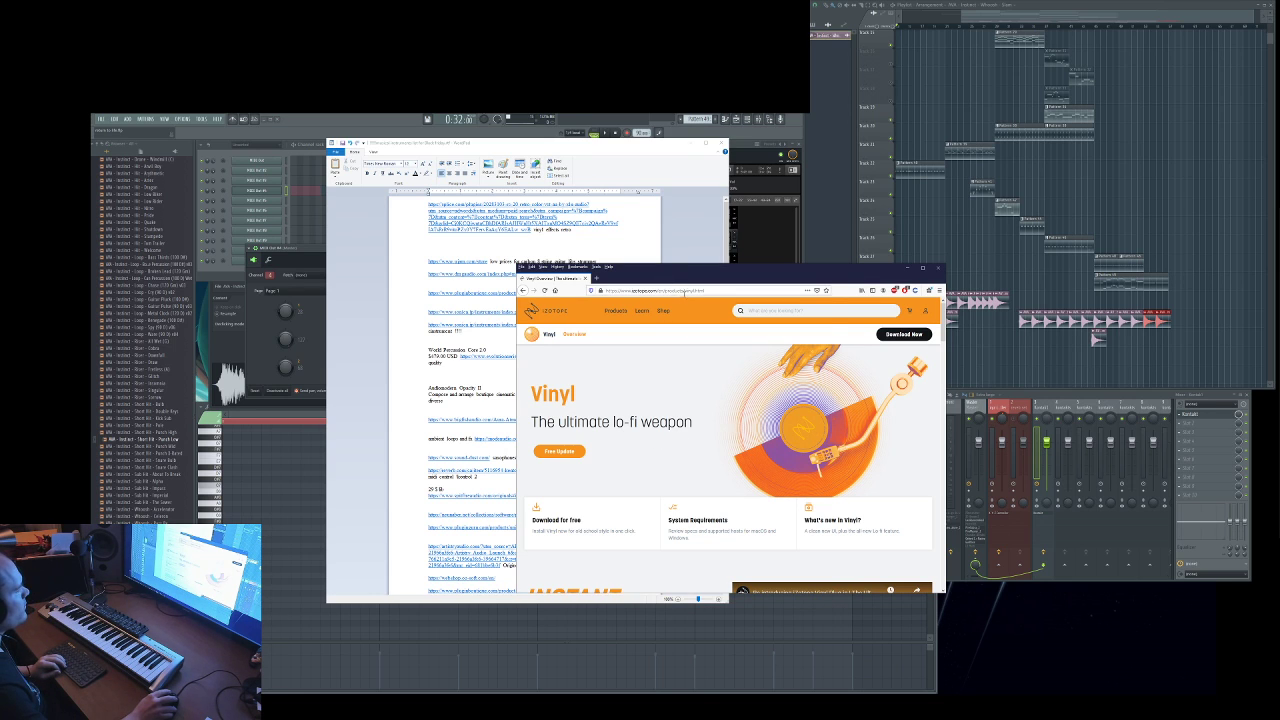
Copy the iZotope Vinyl page's web address and paste it into the WordPad list beneath the RC-20 link
click(684, 291)
key(ctrl+c)
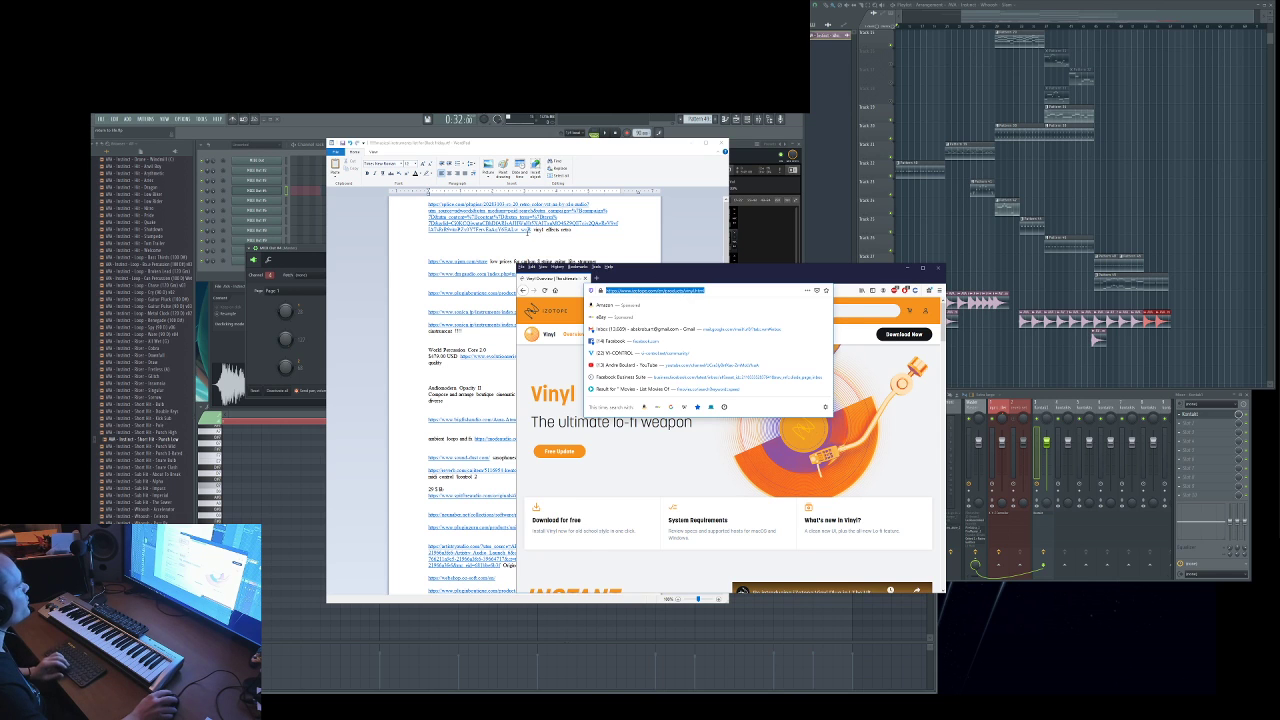
click(527, 231)
drag(747, 281, 795, 291)
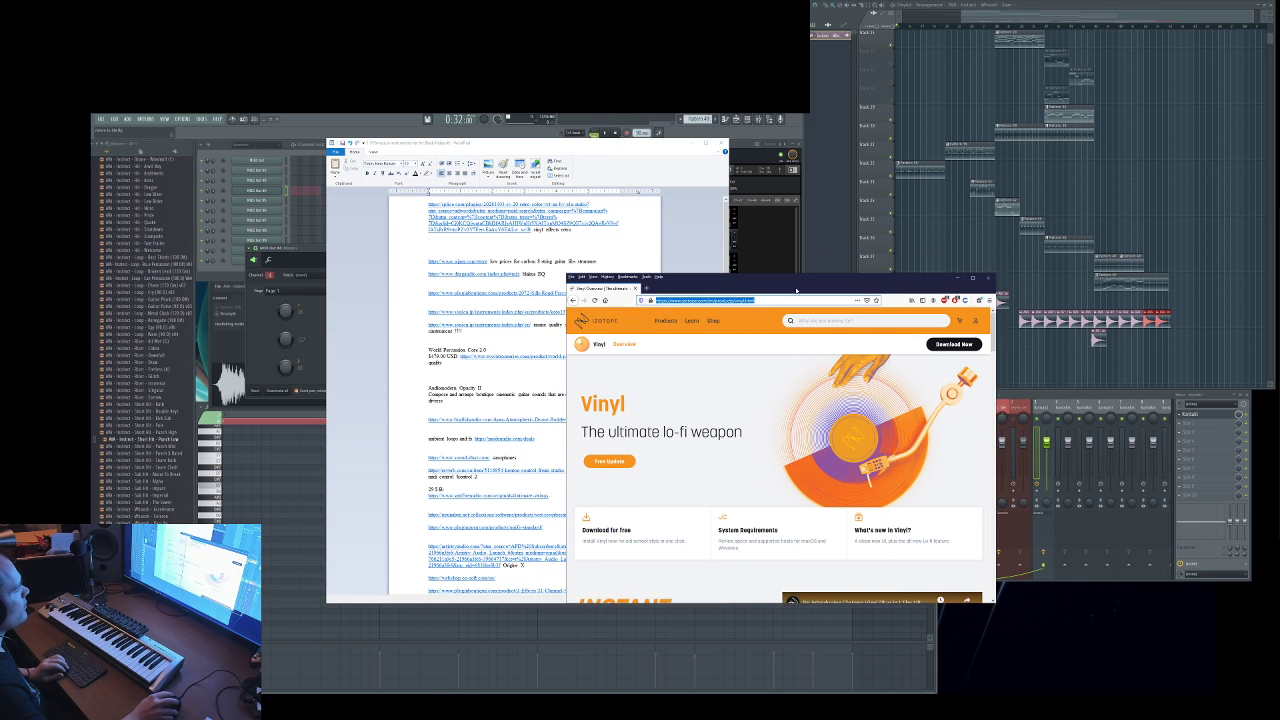
click(476, 236)
key(ctrl+v)
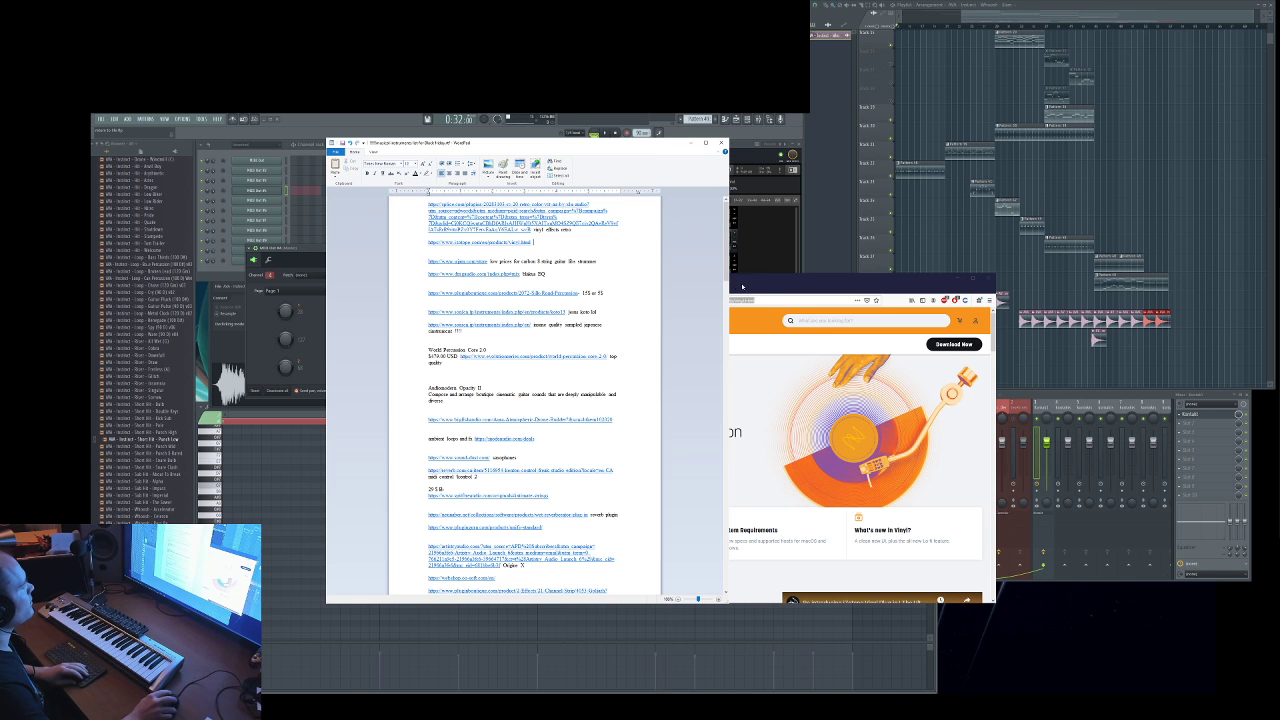
Return the browser to the "rc 20" search results and place the cursor on a blank line at the start of the WordPad list
click(775, 421)
key(alt+Left)
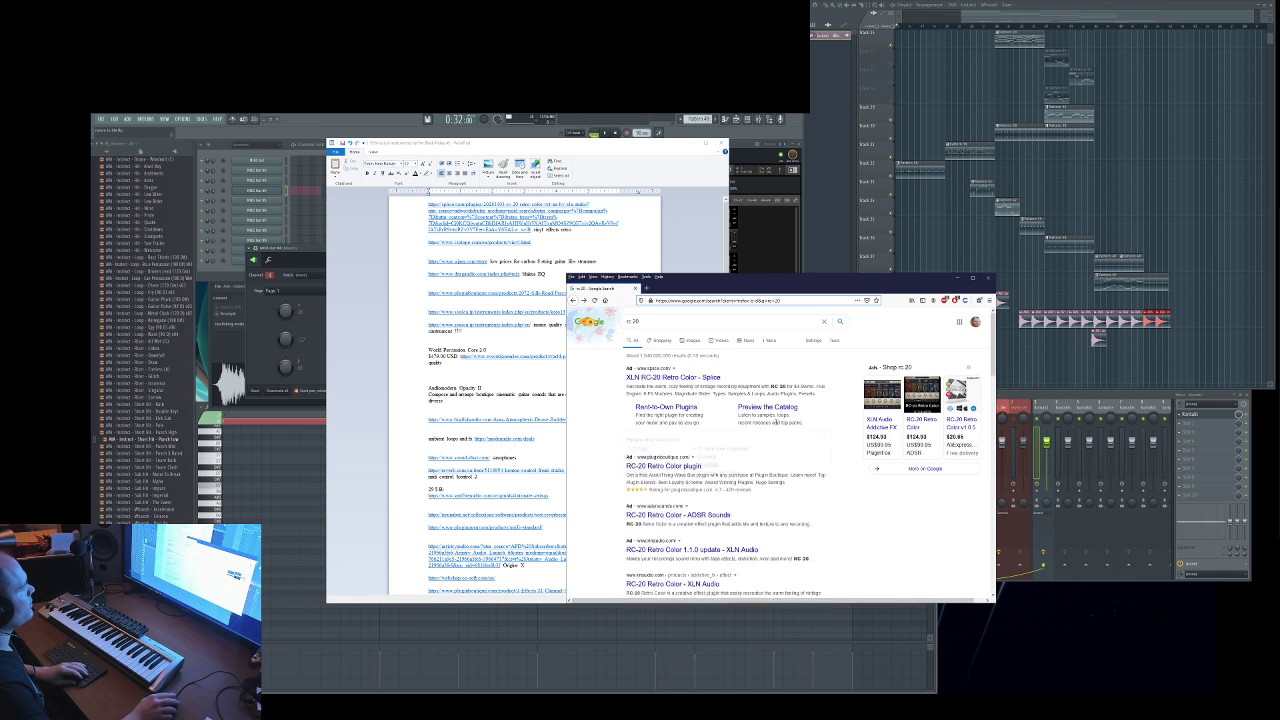
click(602, 228)
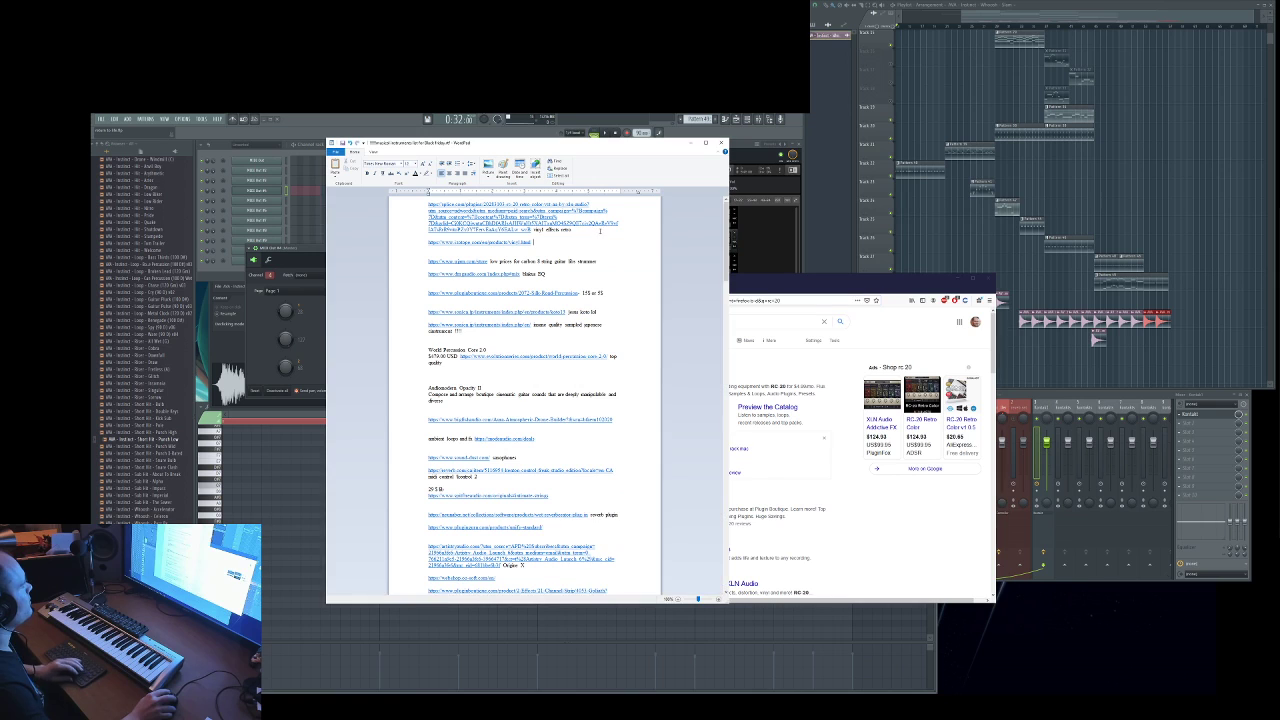
click(589, 229)
click(582, 401)
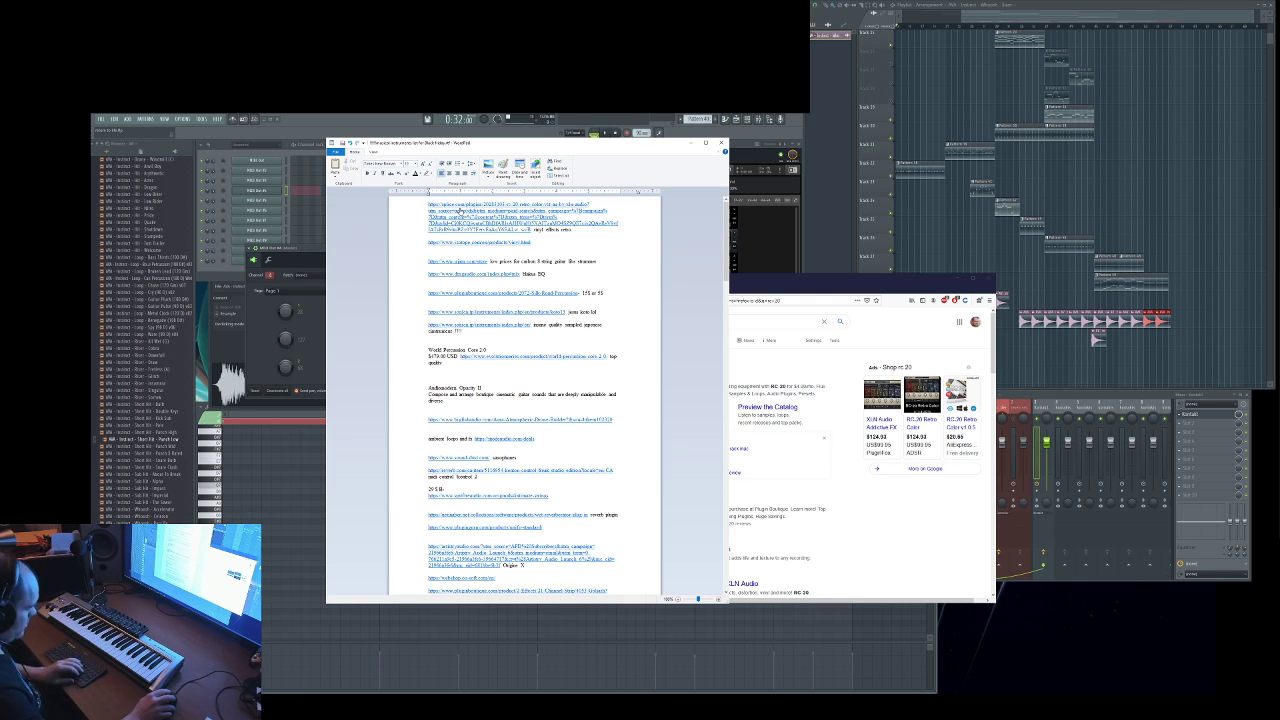
scroll(455, 213, up, 2)
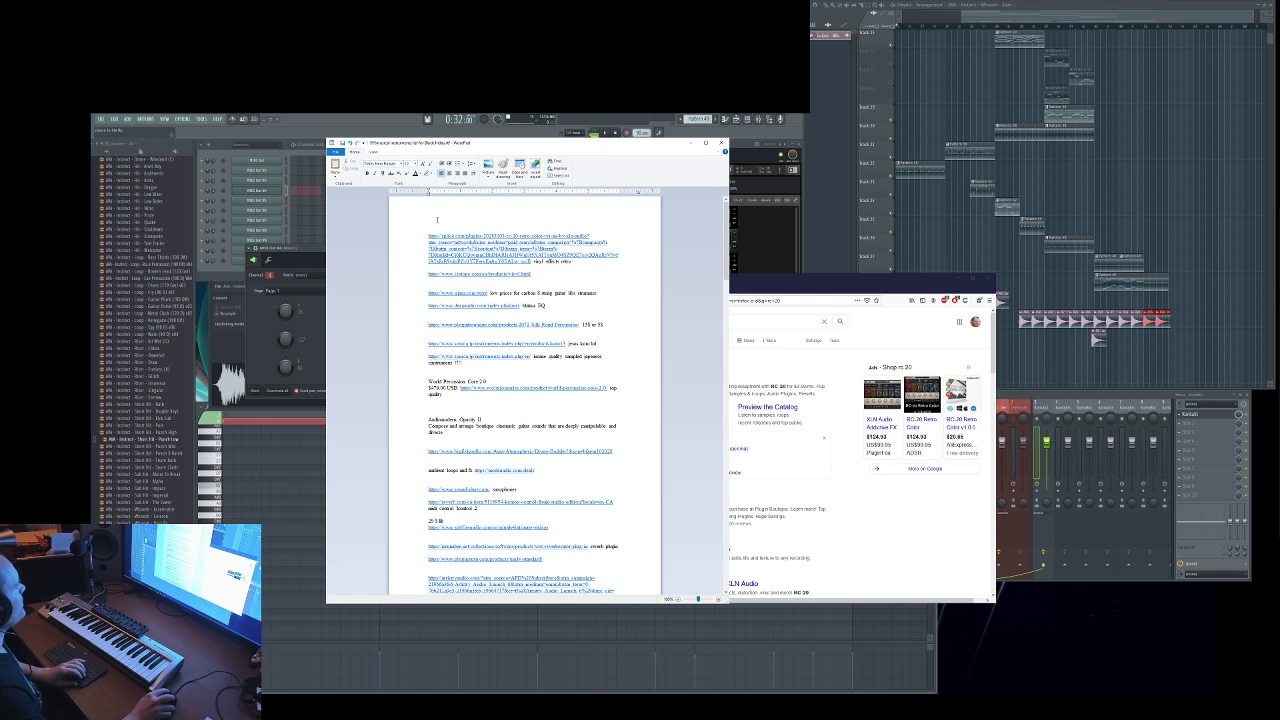
key(BackSpace)
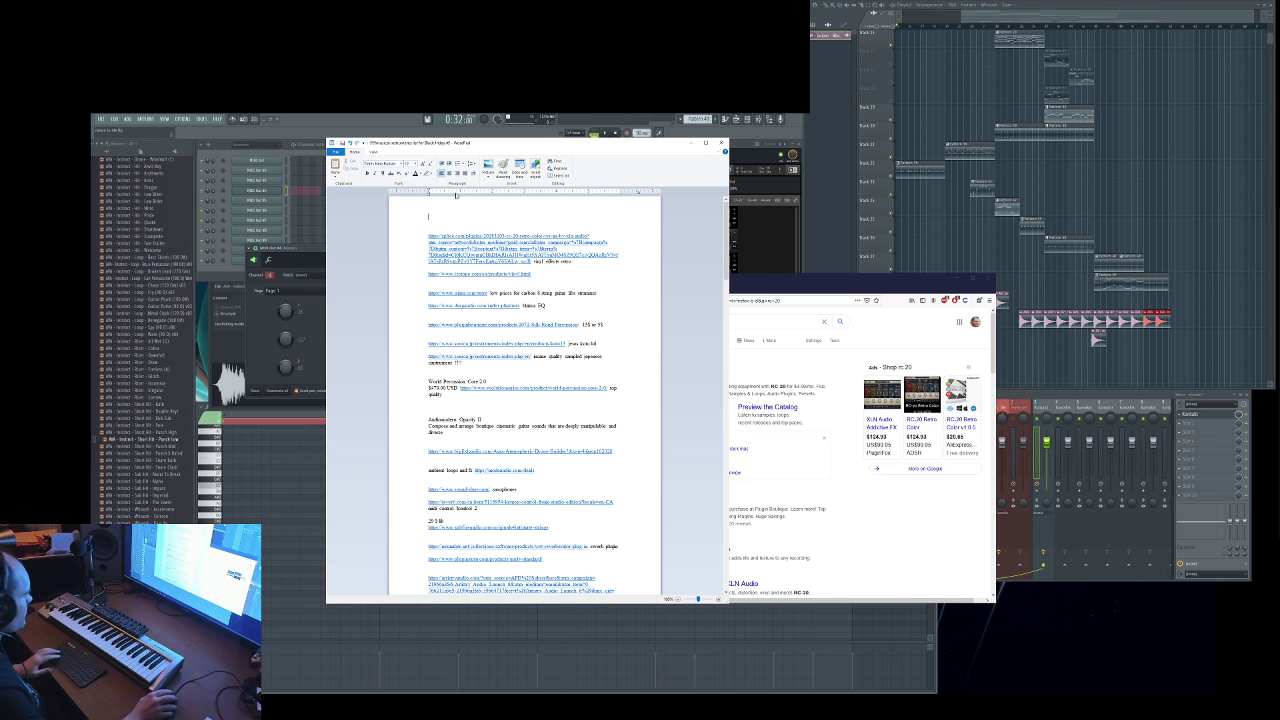
drag(740, 280, 803, 304)
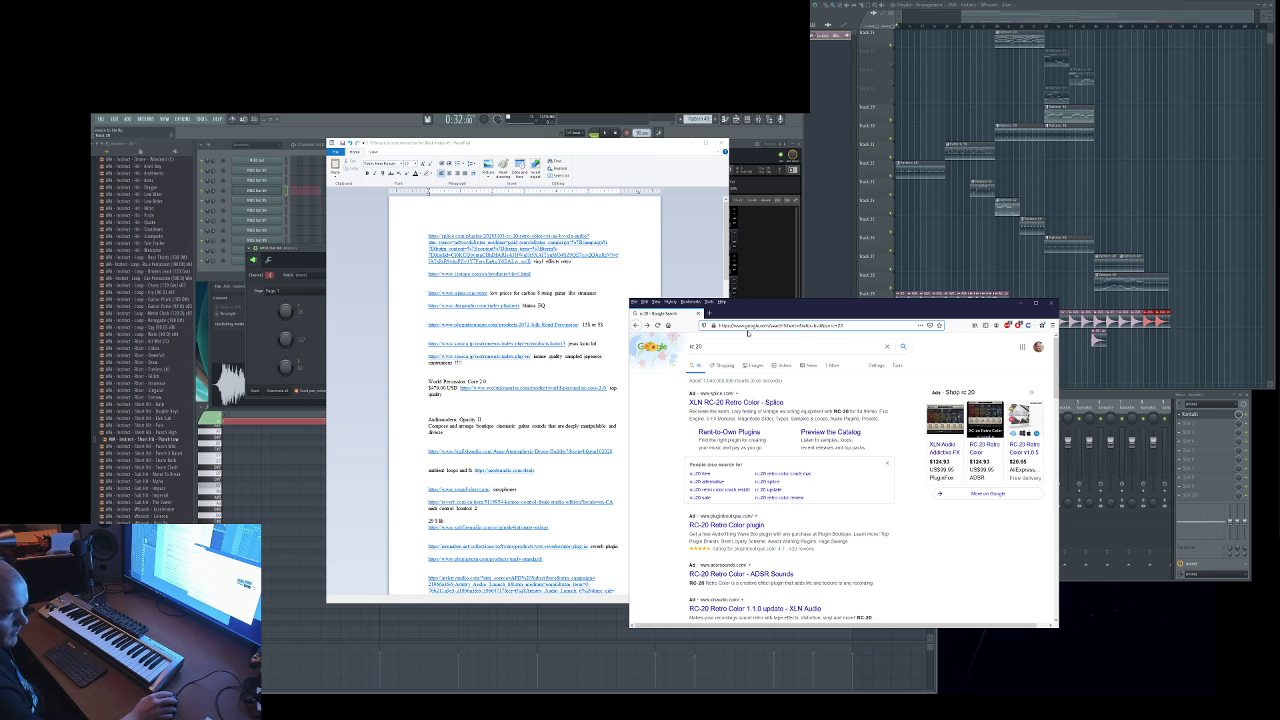
click(424, 220)
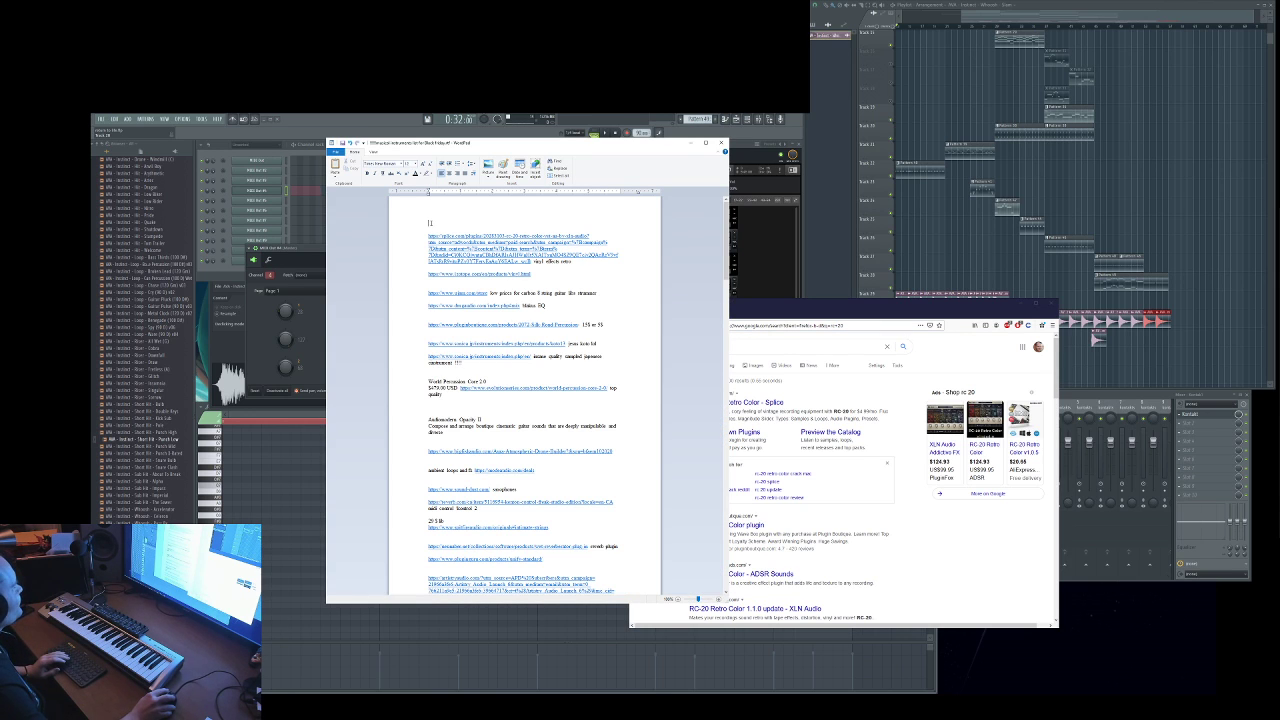
key(ctrl+v)
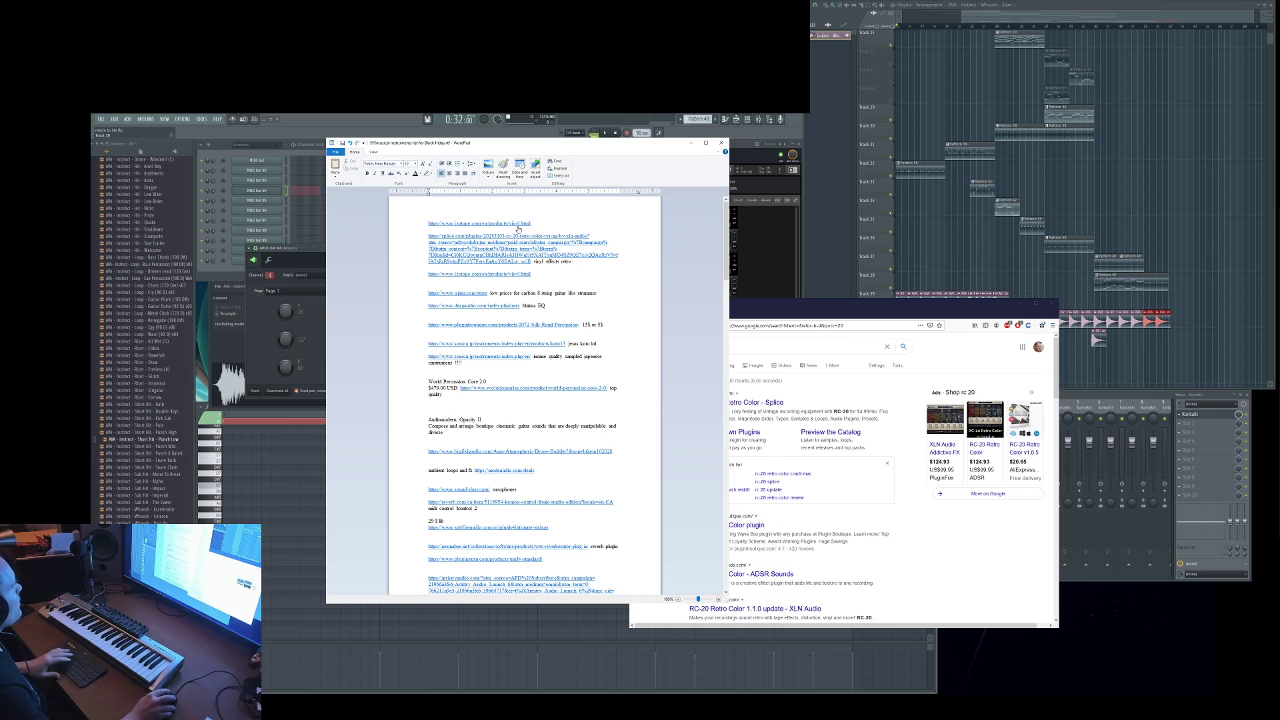
drag(531, 224, 429, 224)
key(BackSpace)
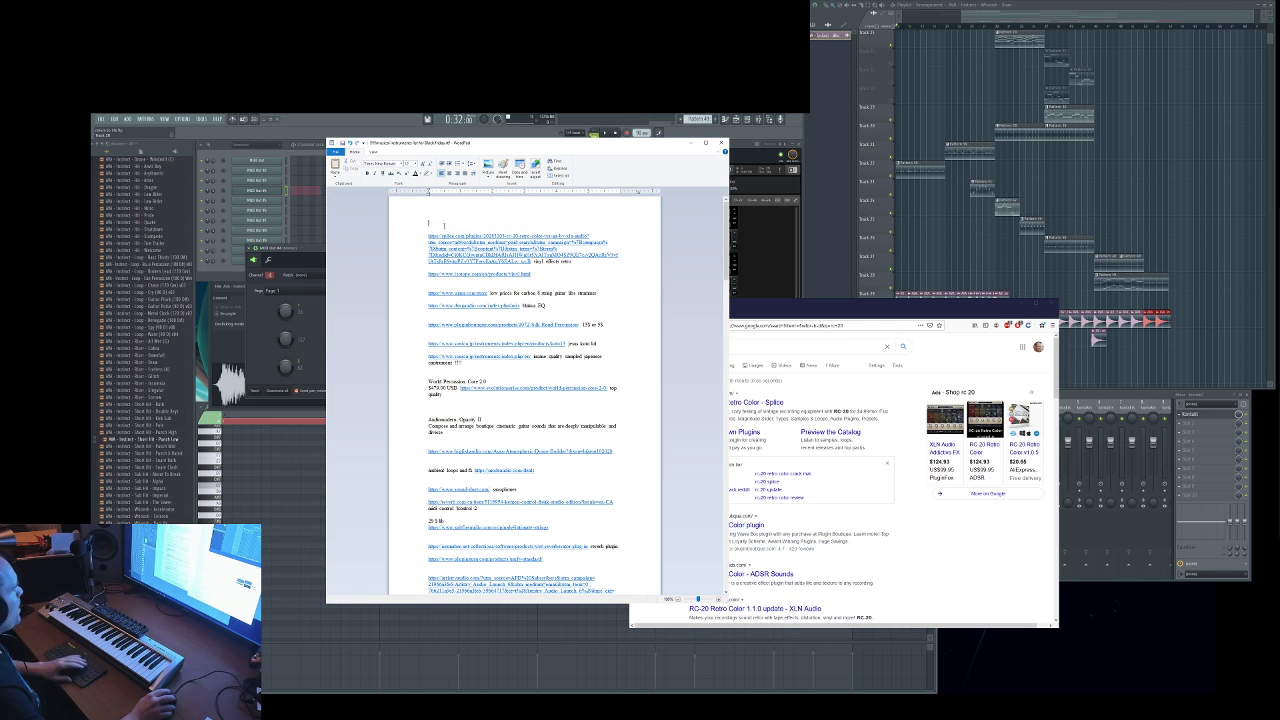
Copy the result title "XLN RC-20 Retro Color - Splice" from the search results and paste it above the RC-20 link in WordPad
key(alt+Tab)
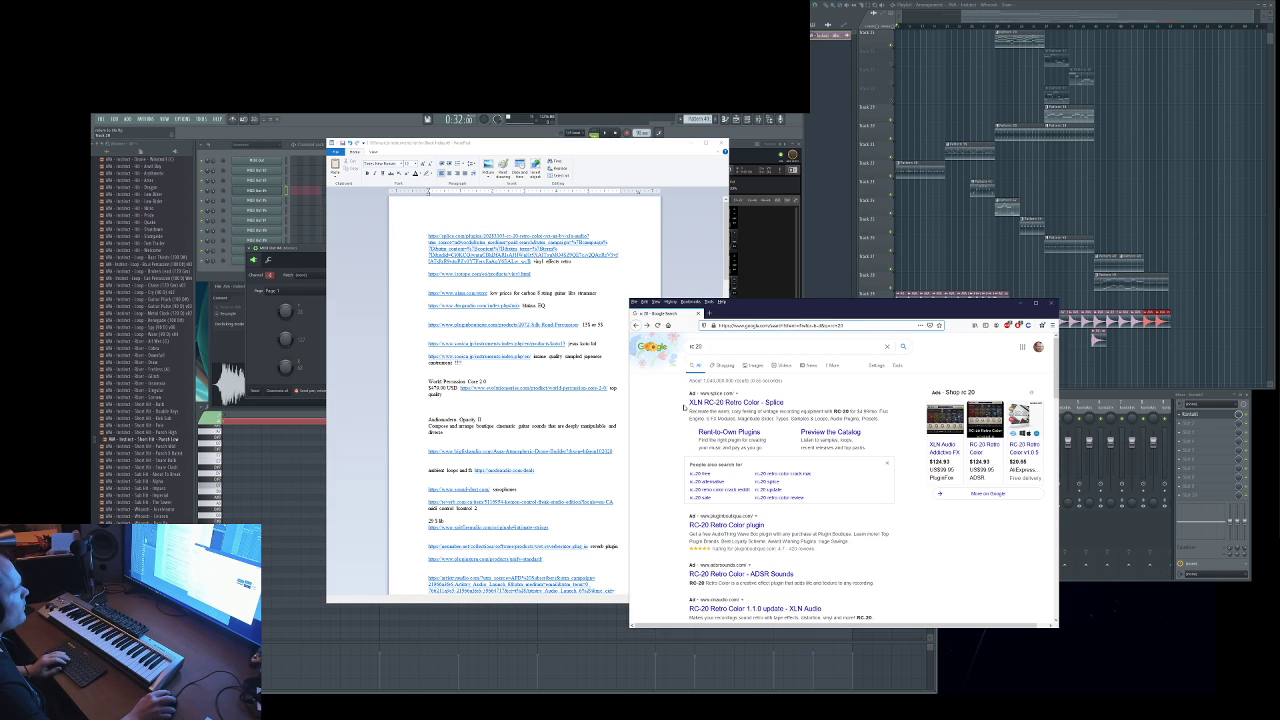
drag(684, 407, 782, 405)
right_click(782, 405)
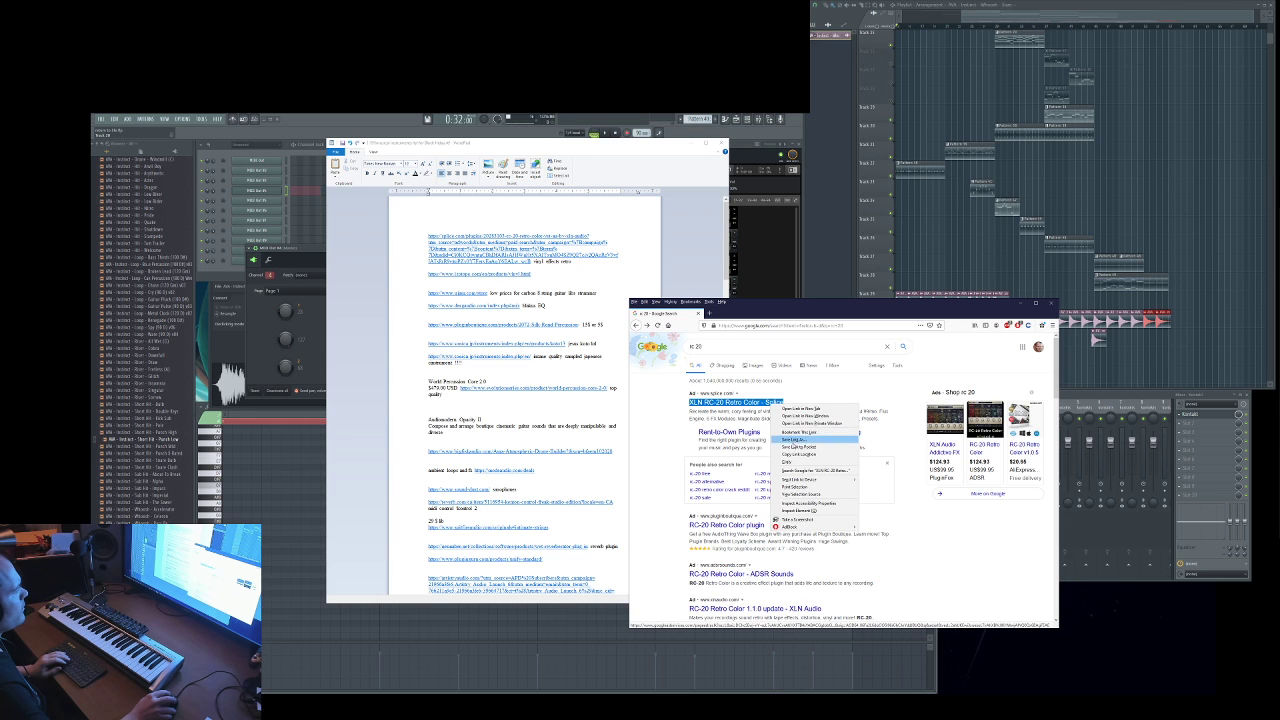
click(790, 462)
click(452, 219)
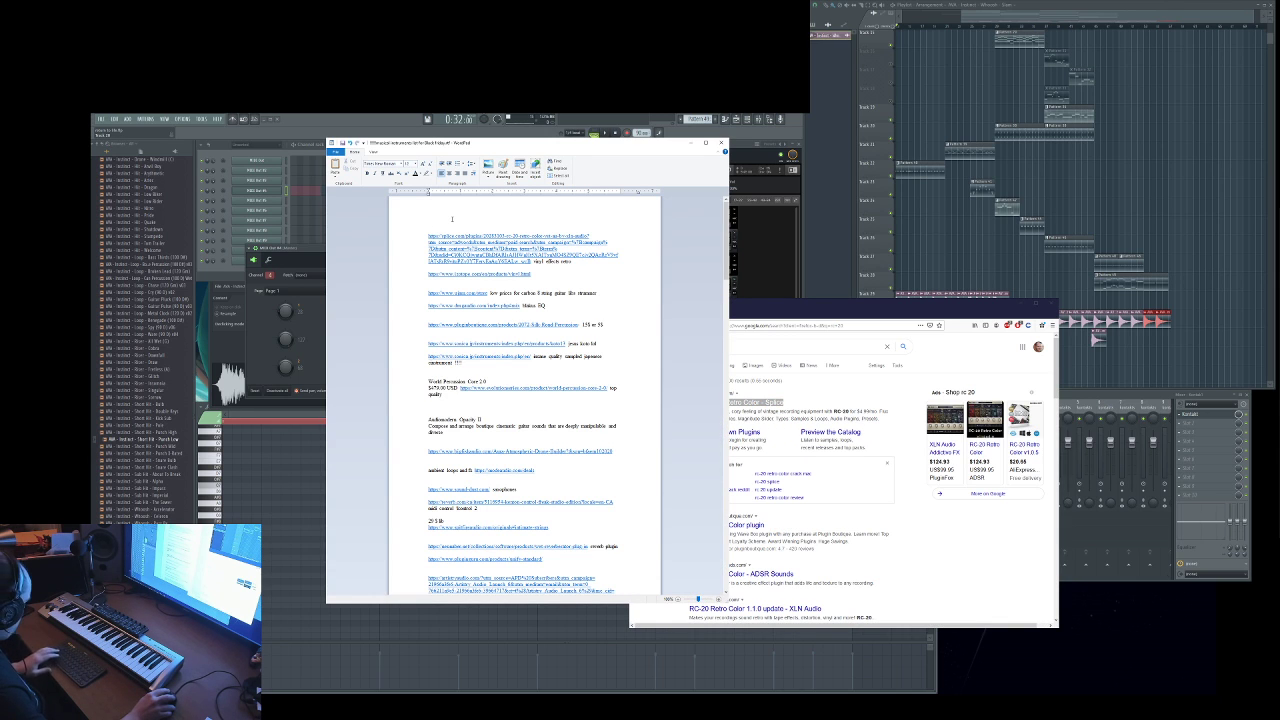
key(ctrl+v)
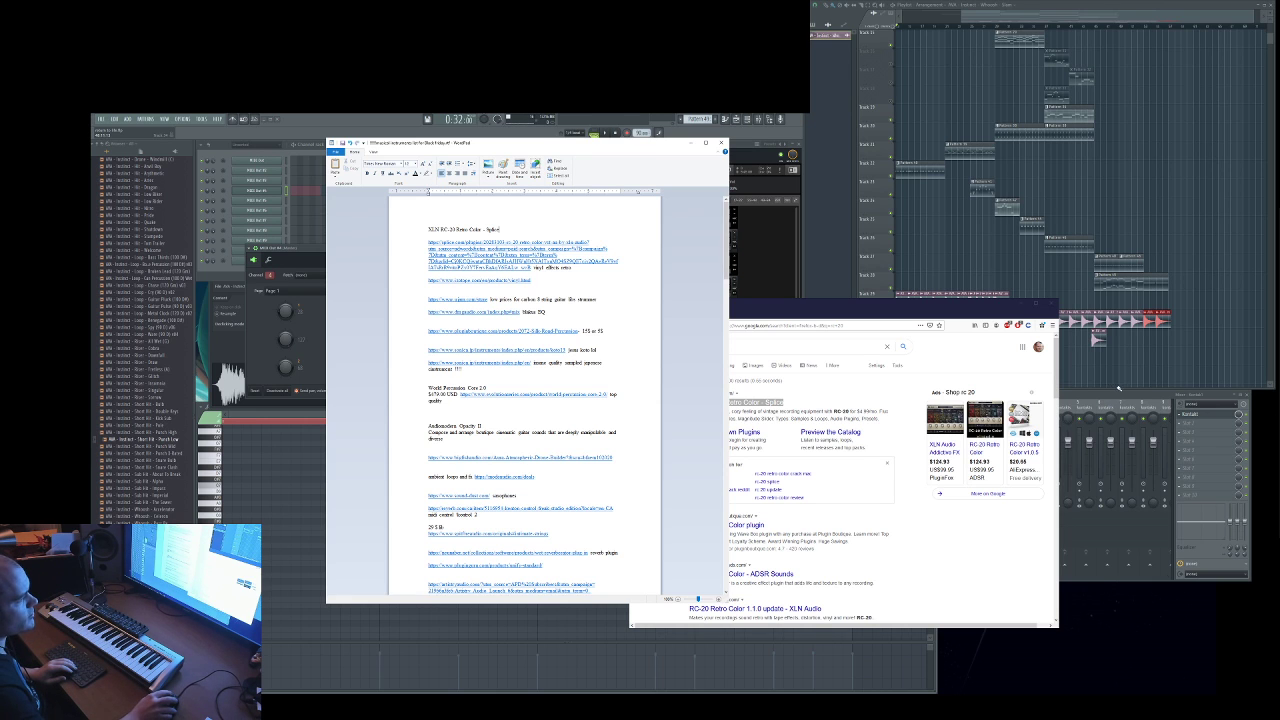
Switch to FL Studio and open the FireCobra_2 and FireMaster_2 effects from the Master mixer track
click(1118, 398)
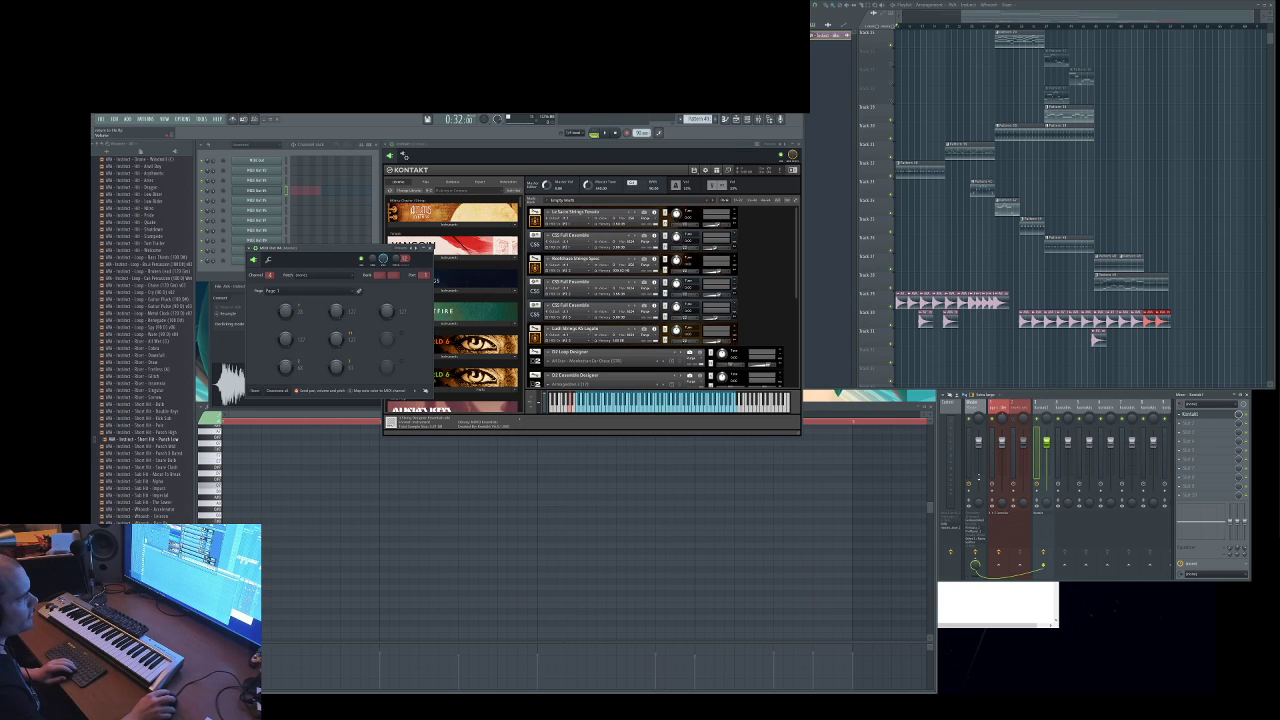
click(966, 447)
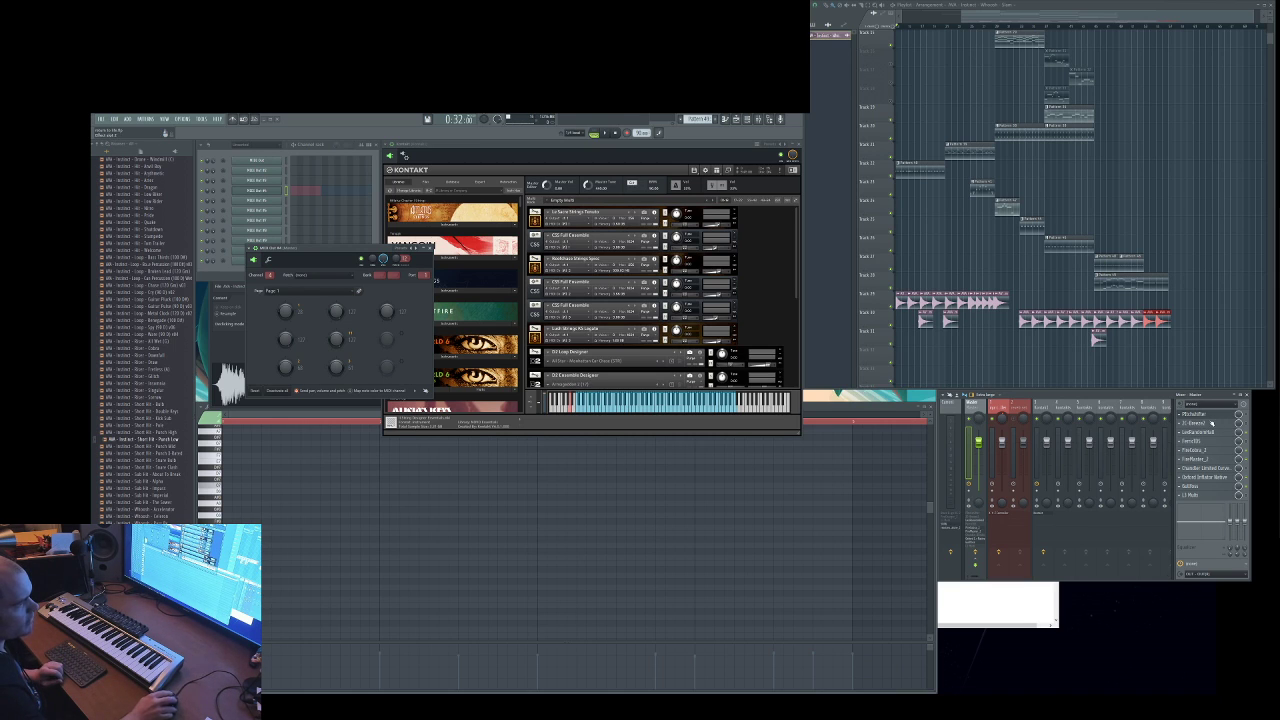
click(1212, 452)
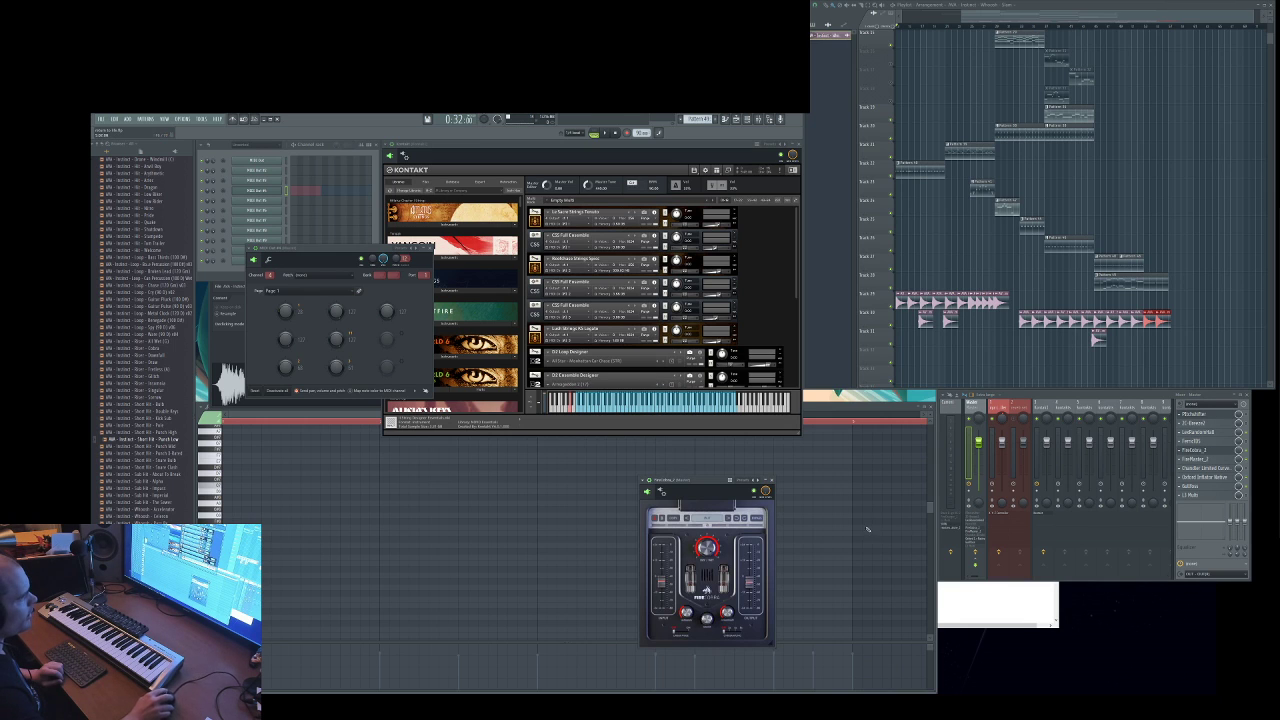
drag(703, 482, 766, 410)
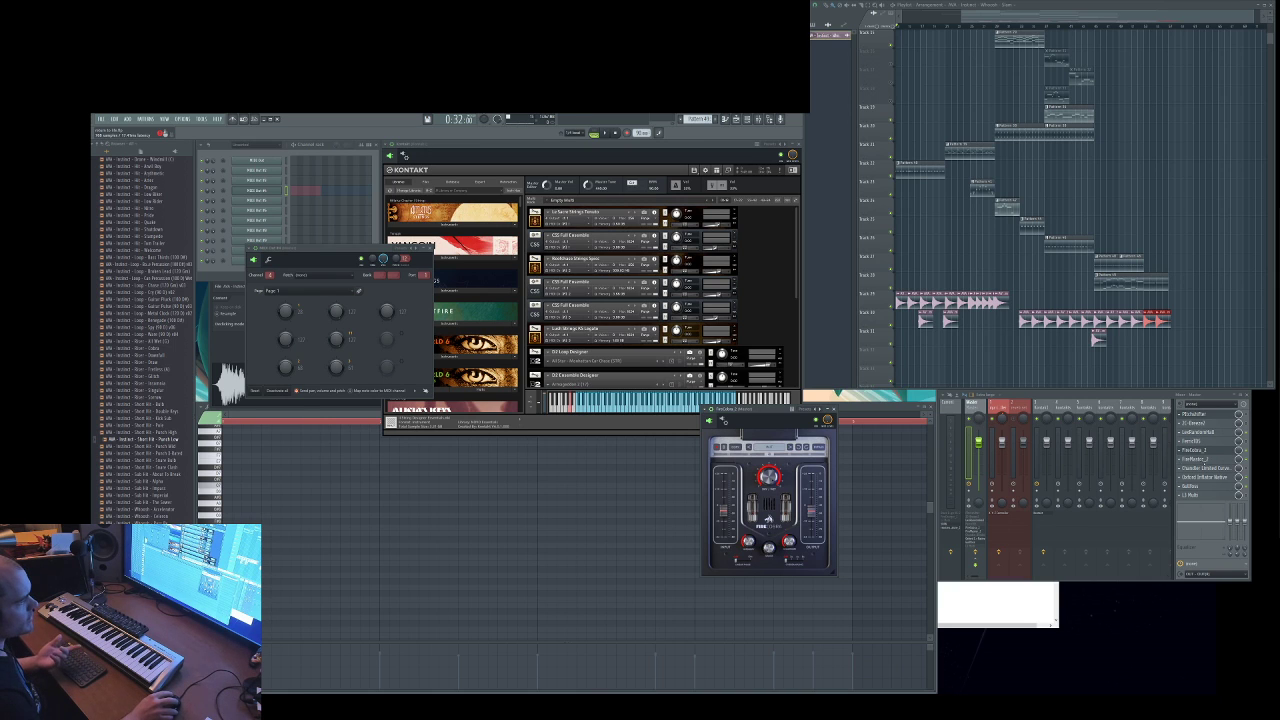
click(1207, 460)
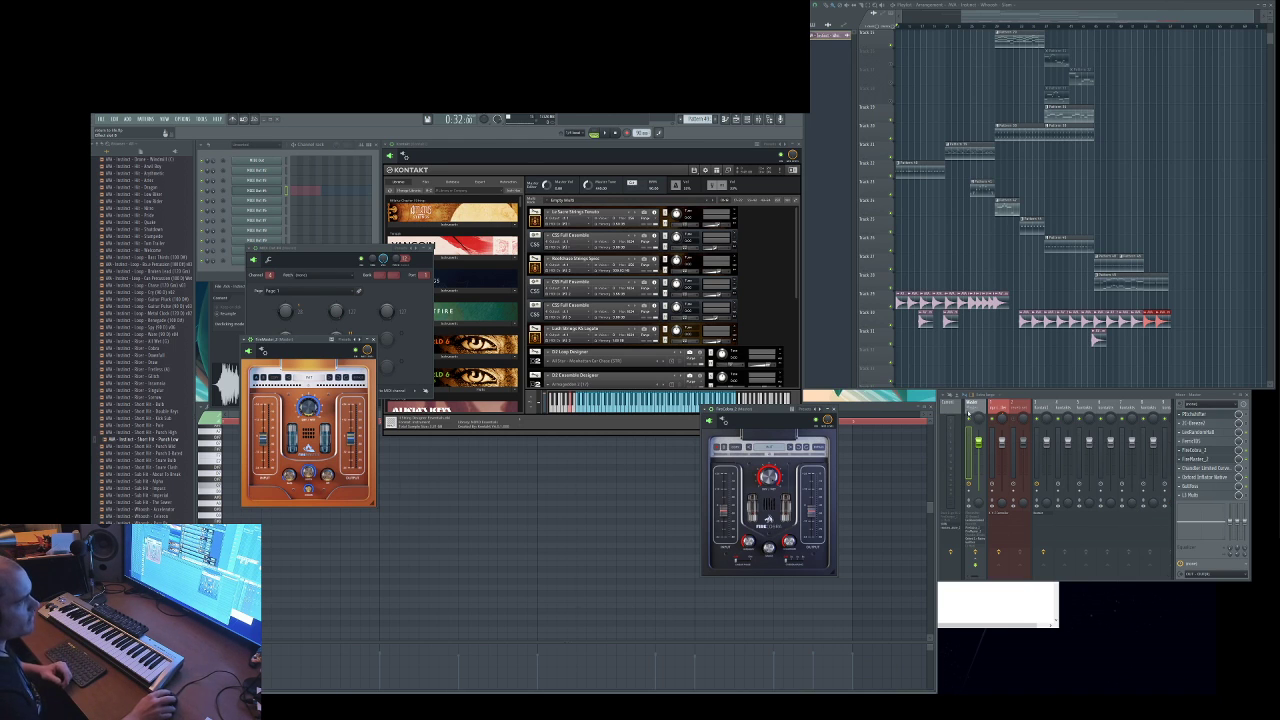
Open Gullfoss and Oxford Inflator from the Master track's effect slots and move their windows apart from FireCobra
click(1195, 486)
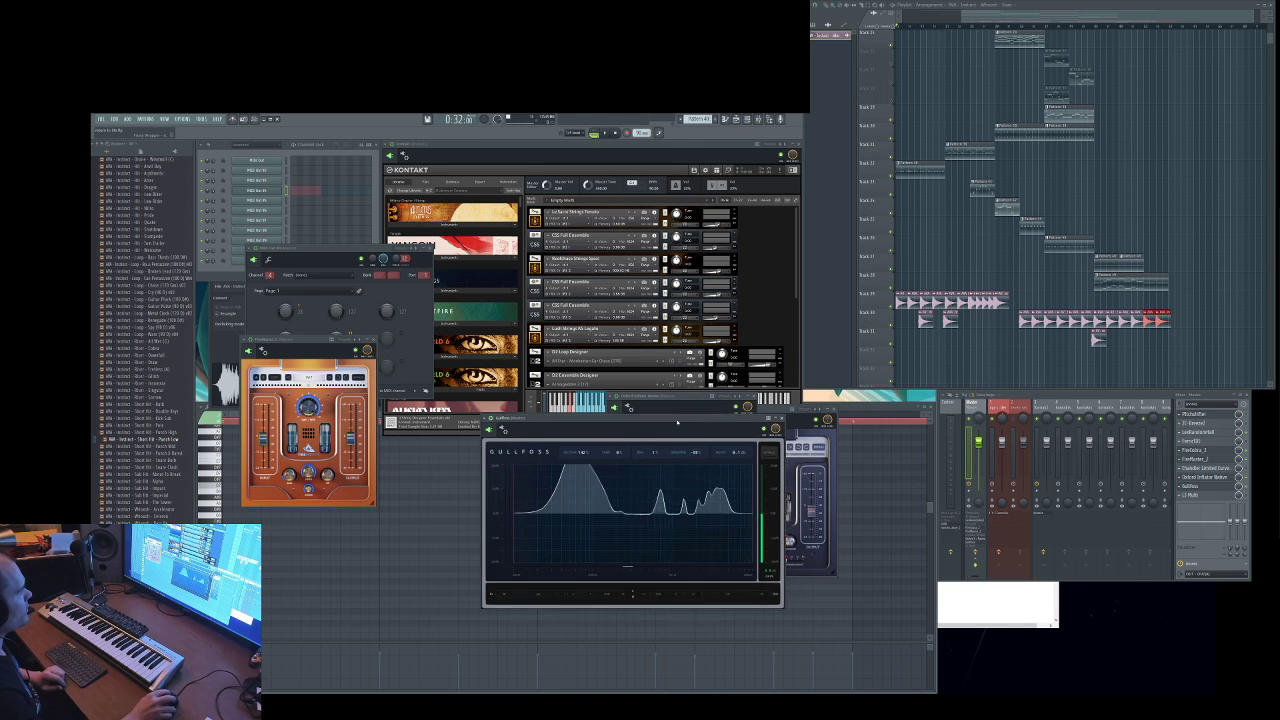
drag(677, 421, 528, 434)
click(1195, 477)
drag(768, 434, 700, 459)
drag(759, 415, 834, 413)
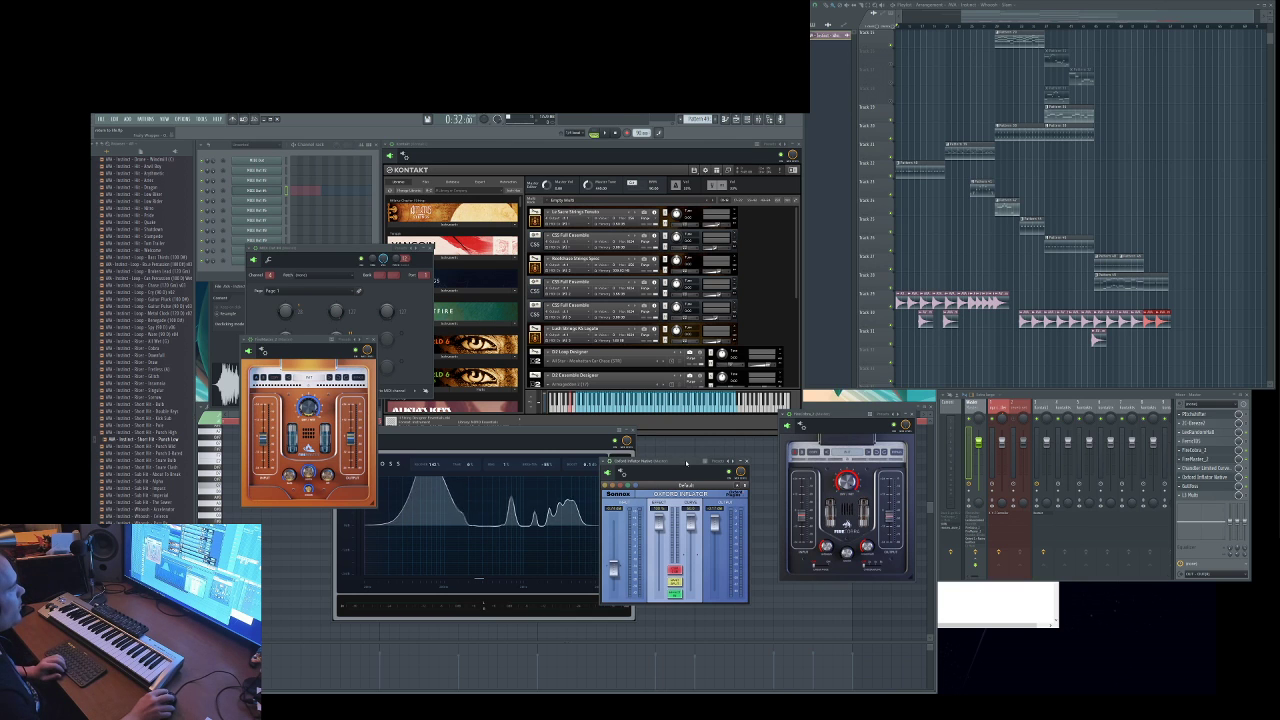
Arrange FireMaster, FireCobra and Oxford Inflator side by side in a row, with Gullfoss centred below them
drag(685, 464, 700, 270)
drag(841, 422, 529, 234)
drag(314, 341, 395, 228)
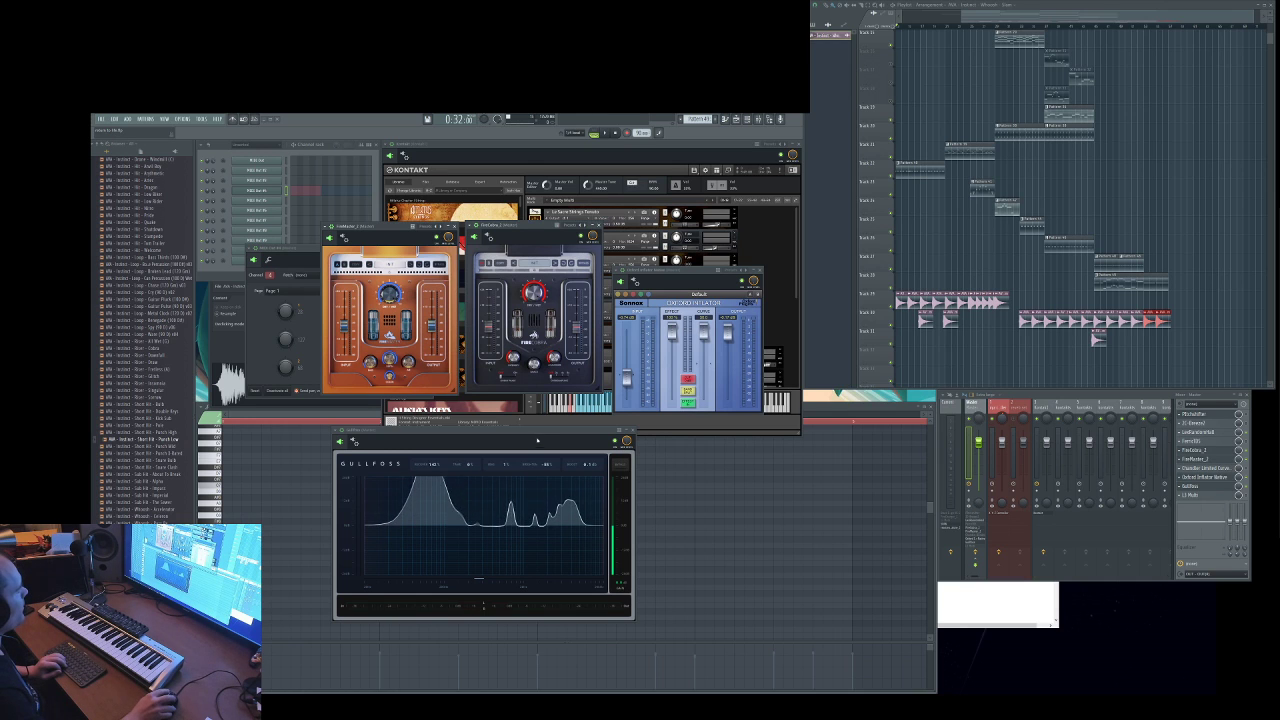
drag(537, 440, 533, 471)
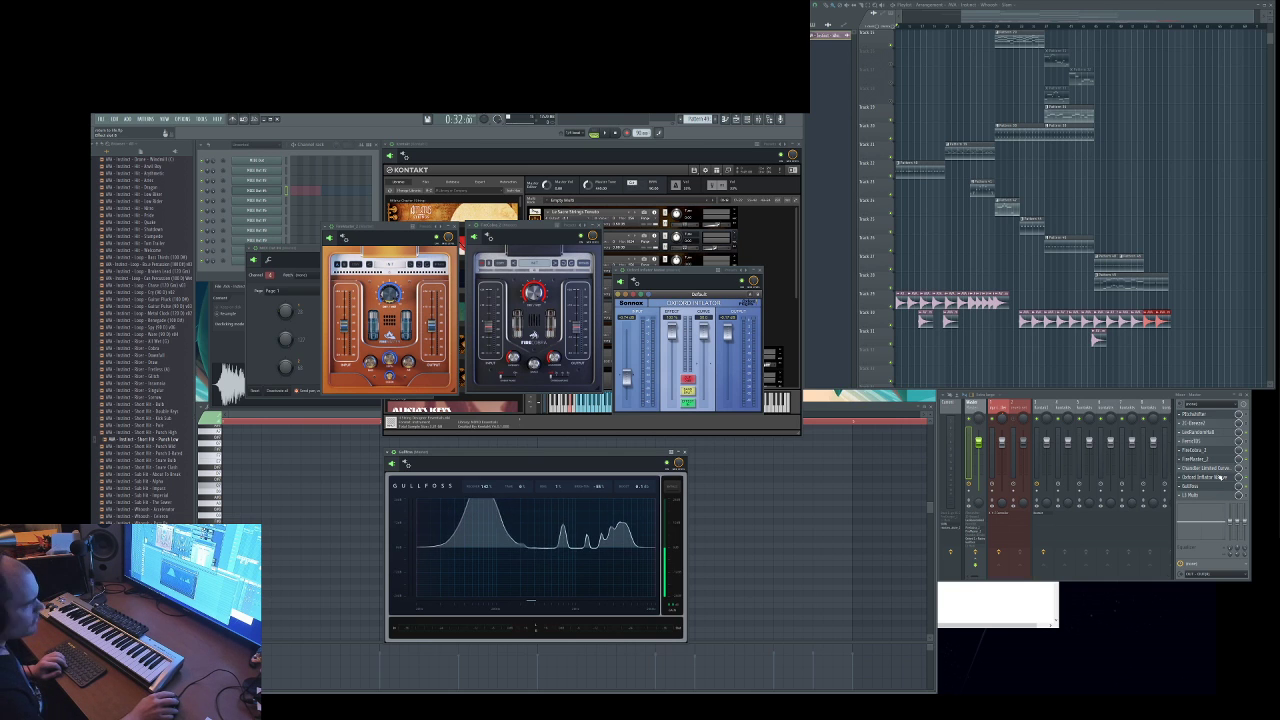
mouse_move(543, 231)
mouse_down()
mouse_move(855, 365)
mouse_move(545, 241)
mouse_up()
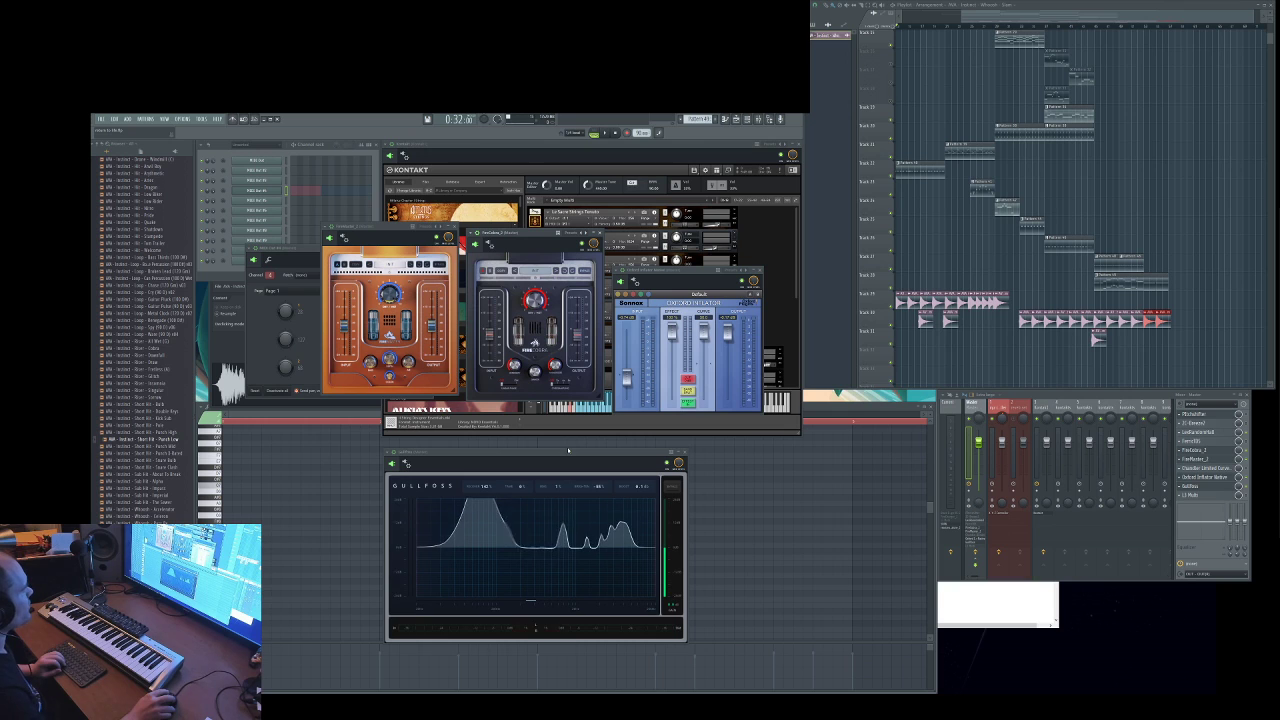
drag(568, 450, 604, 440)
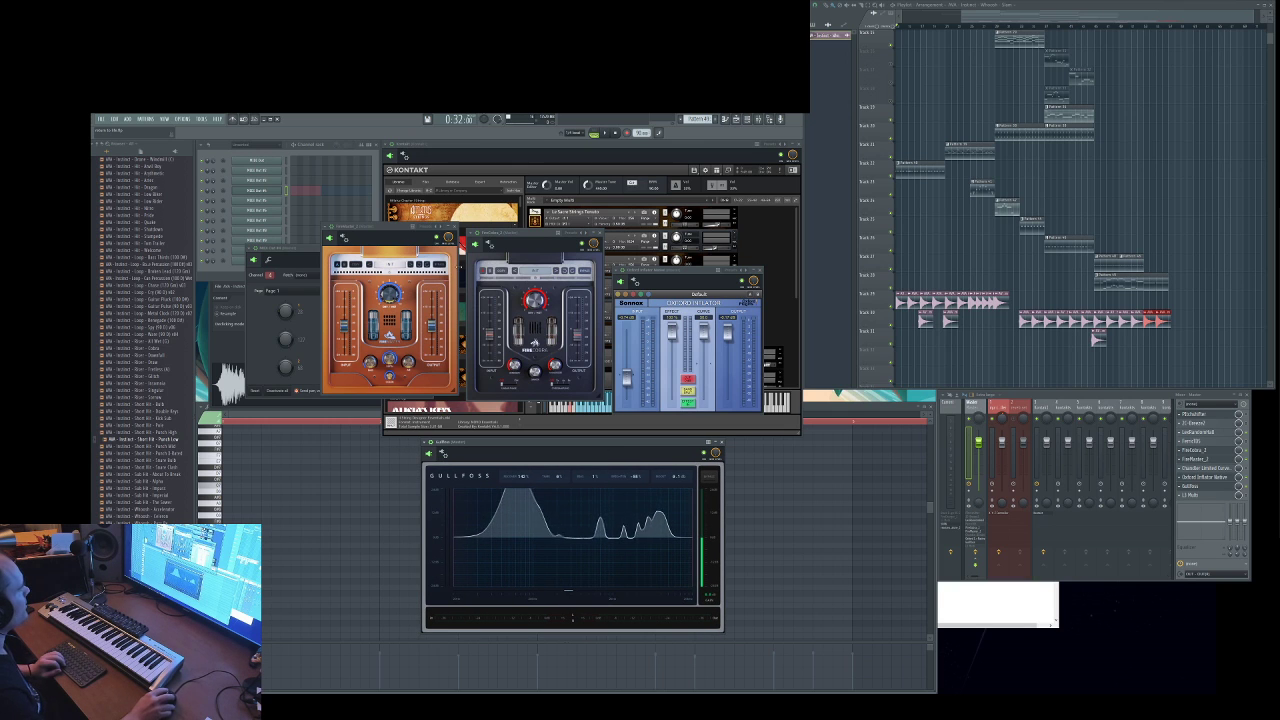
drag(530, 234, 546, 230)
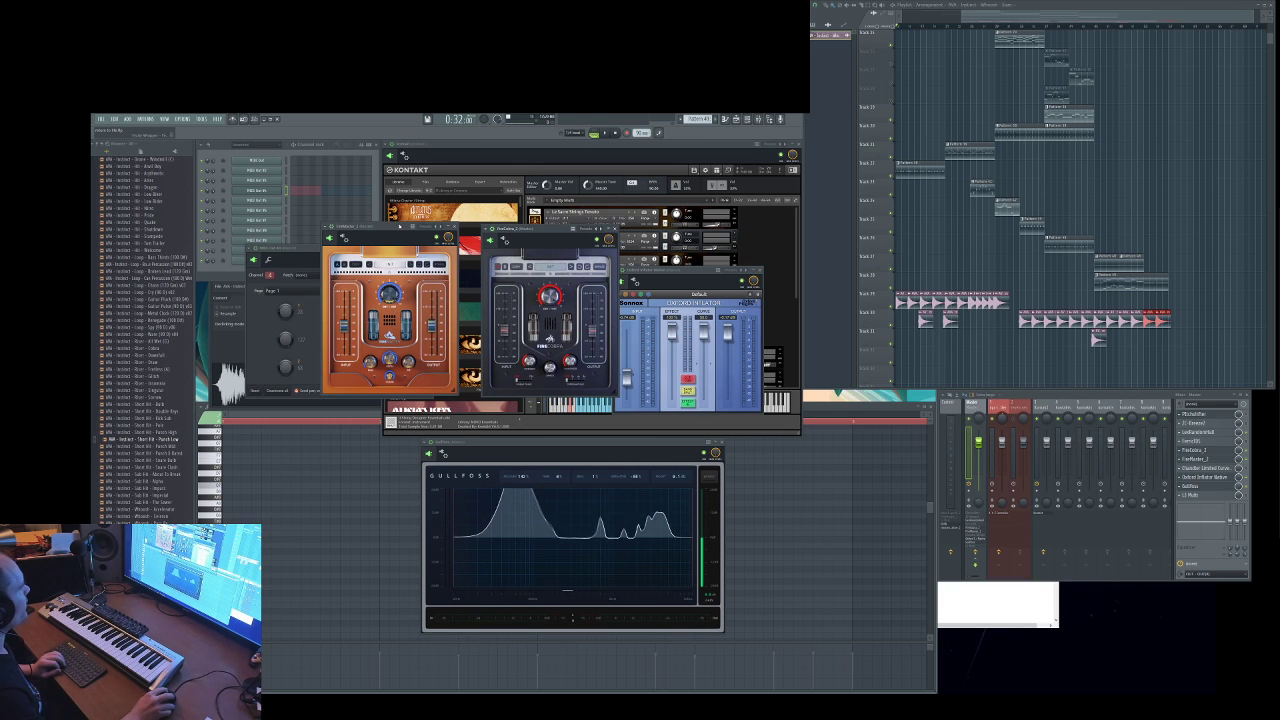
drag(418, 237, 436, 241)
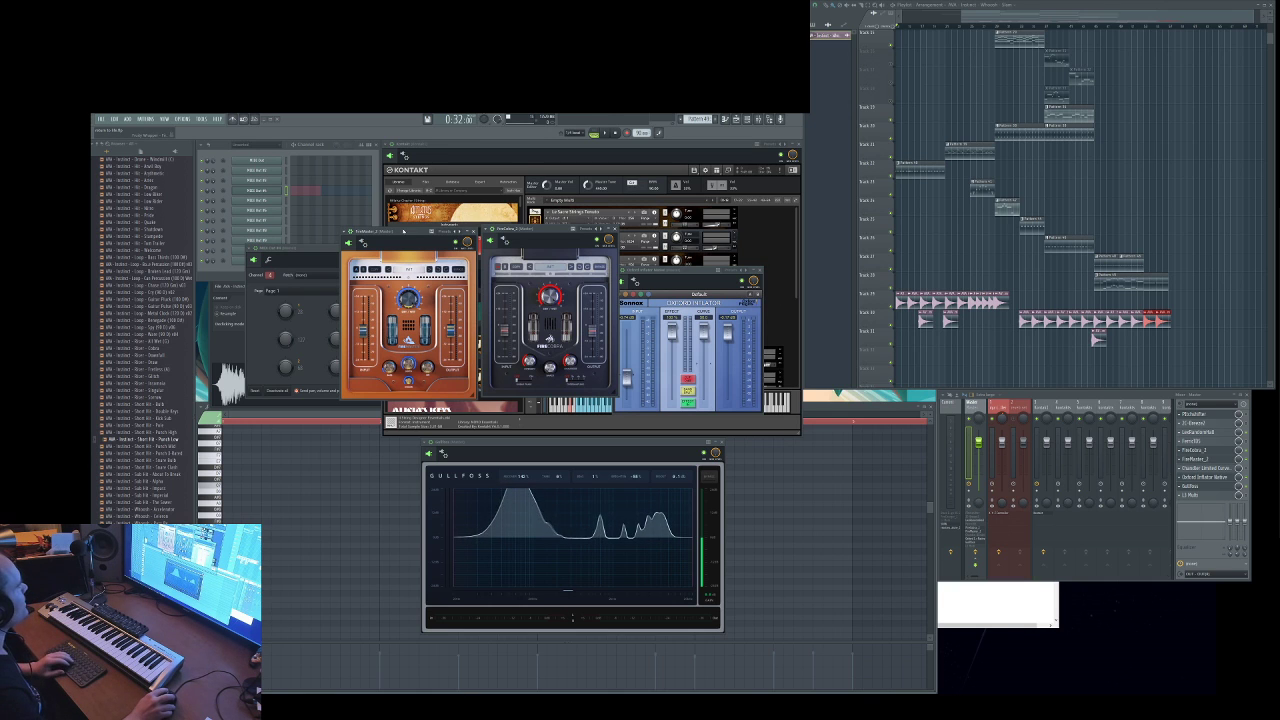
Bring FireMaster over the Oxford Inflator to examine its controls, and move it back beside FireCobra
drag(403, 231, 685, 251)
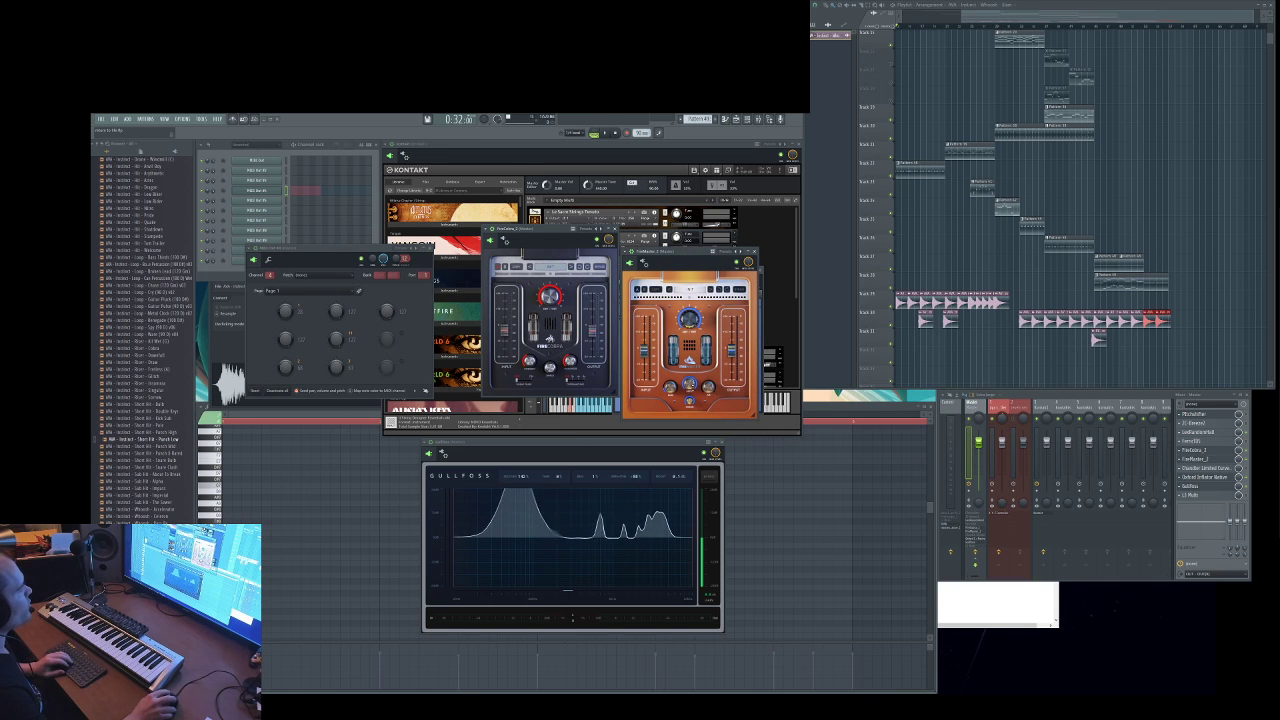
drag(690, 384, 690, 370)
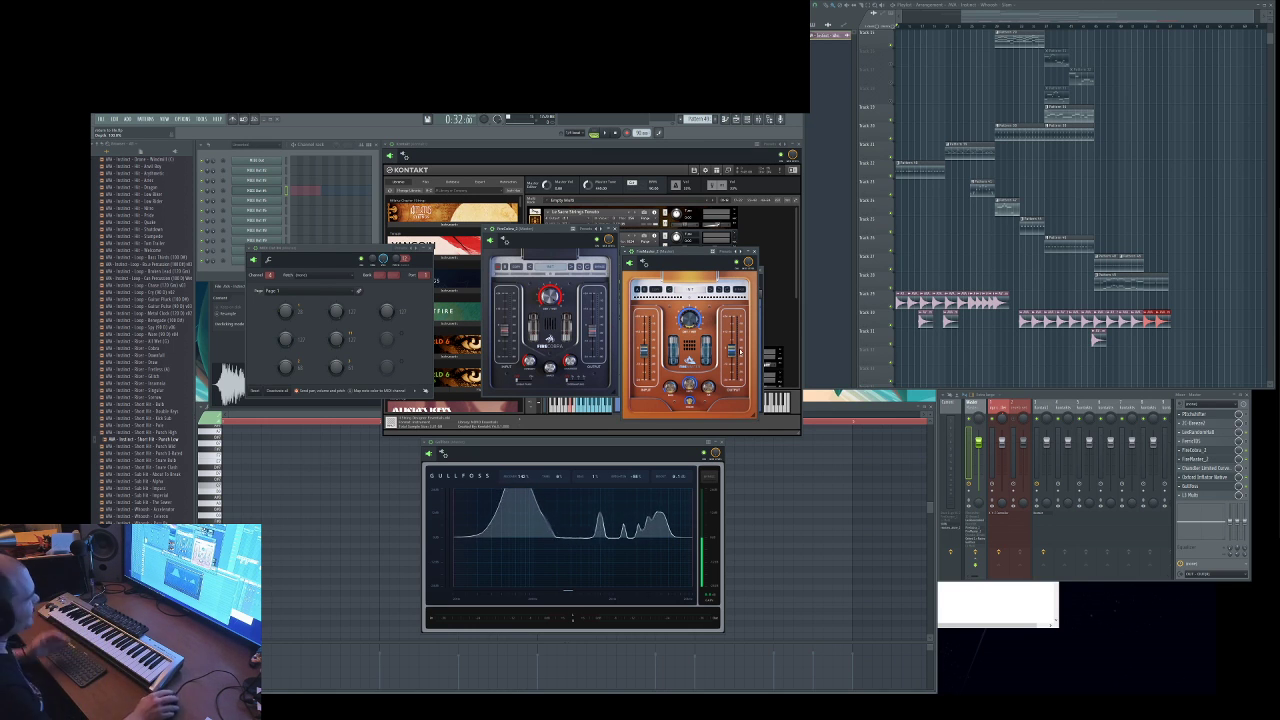
drag(698, 262, 435, 252)
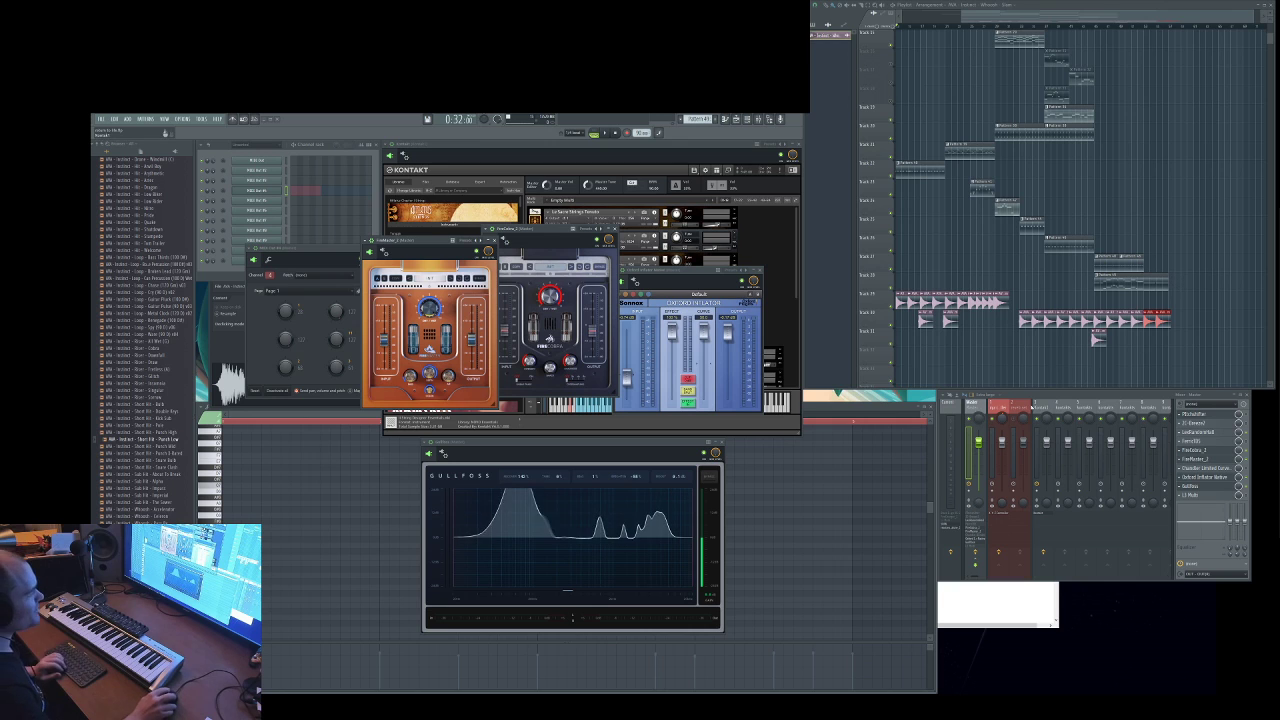
Check the Current mixer track's effects and space FireCobra and Oxford Inflator out beside FireMaster
click(960, 410)
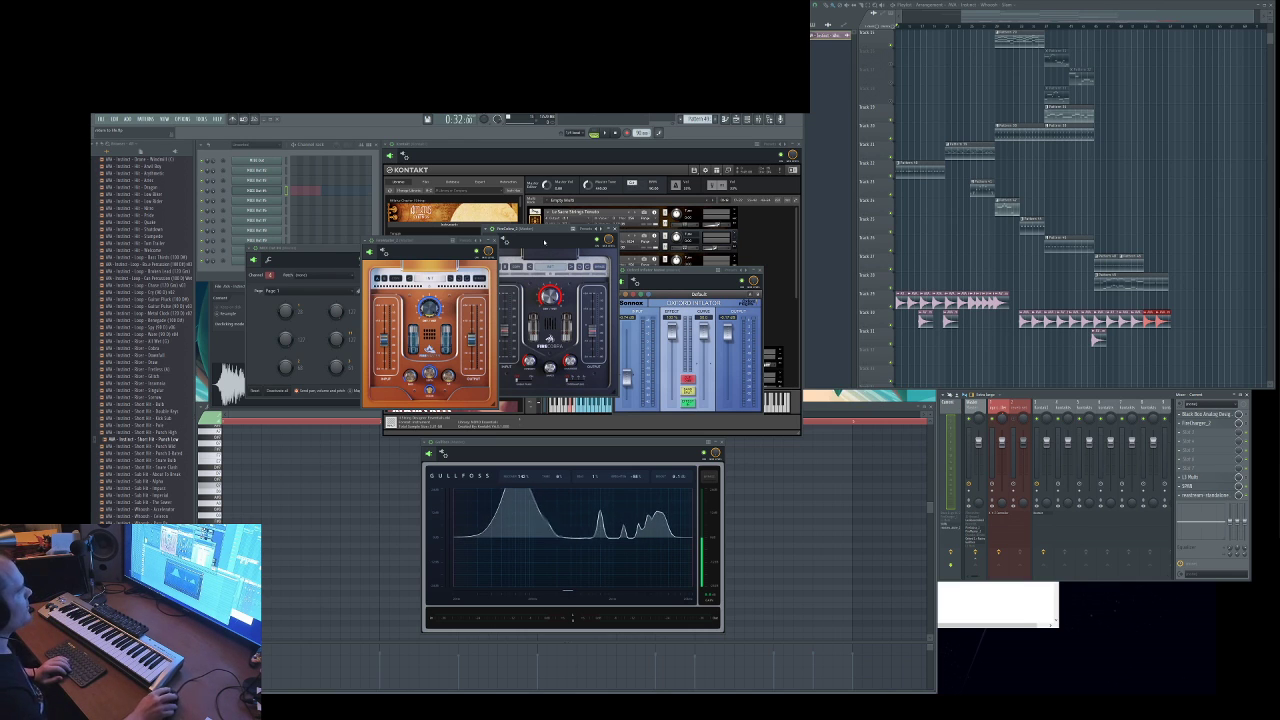
drag(548, 235, 551, 248)
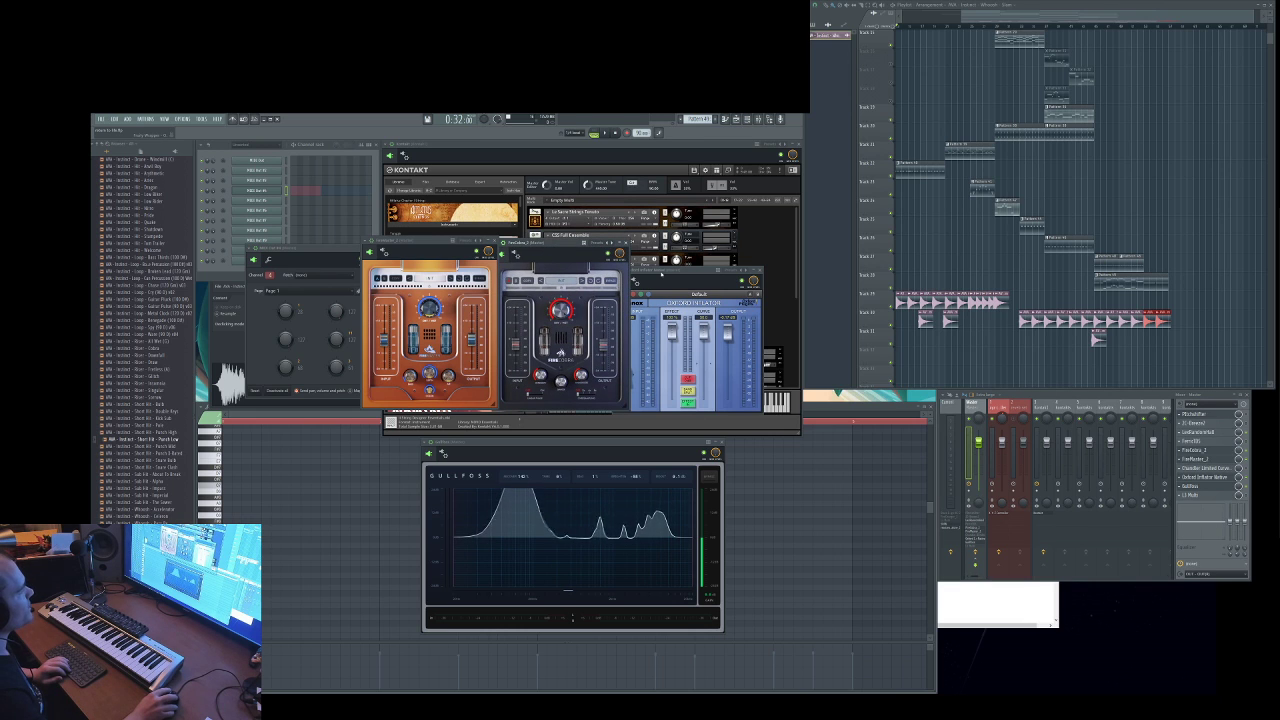
drag(666, 274, 681, 270)
drag(572, 246, 578, 257)
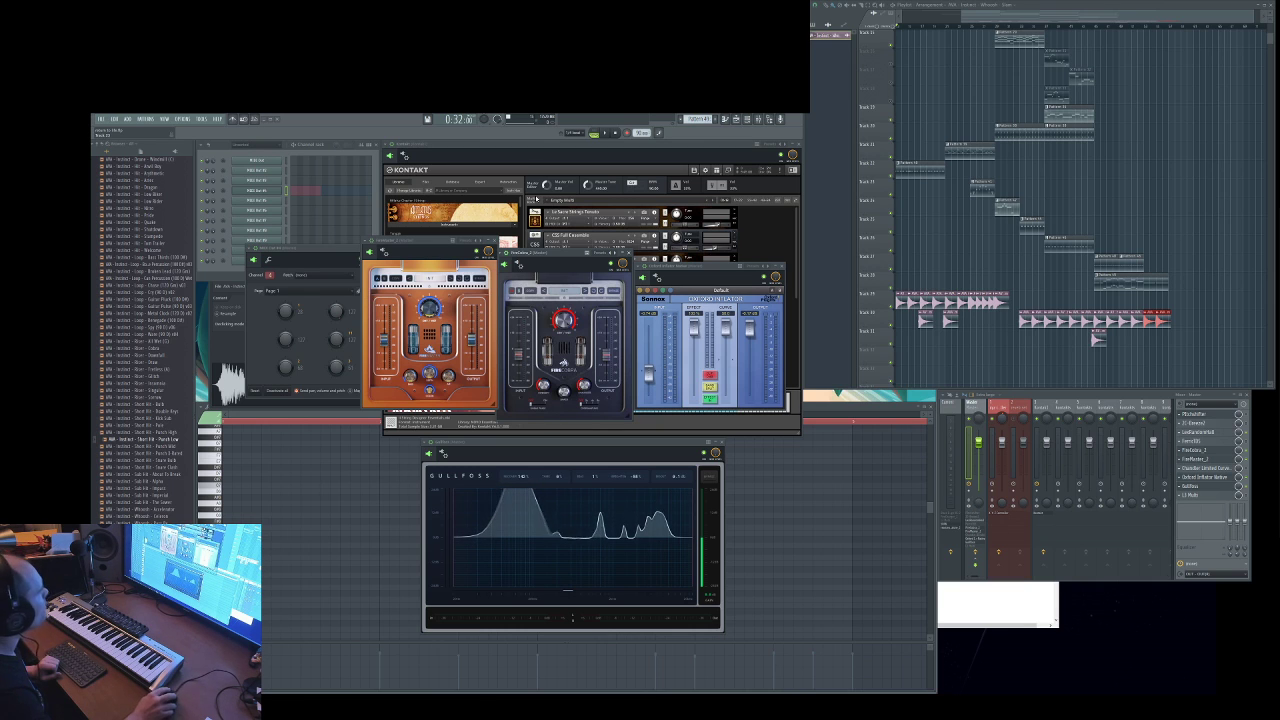
Switch to the web browser and search Google for Gms
key(alt+Tab)
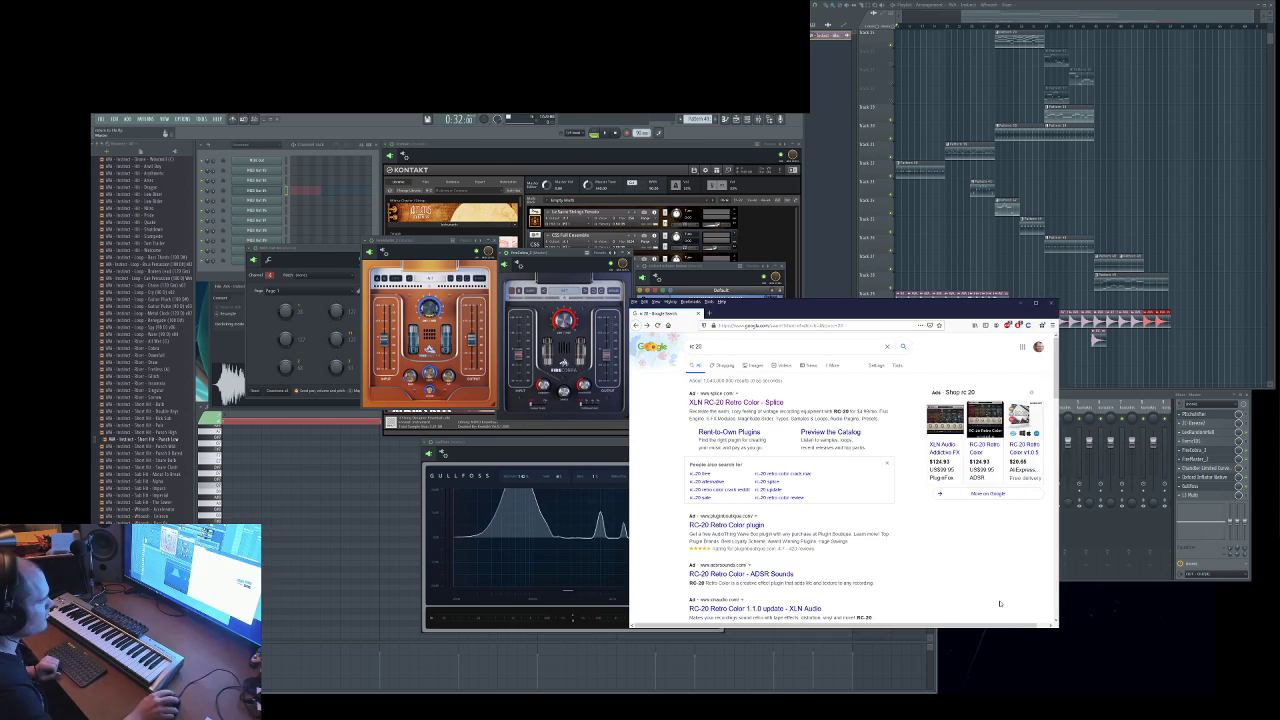
triple_click(726, 346)
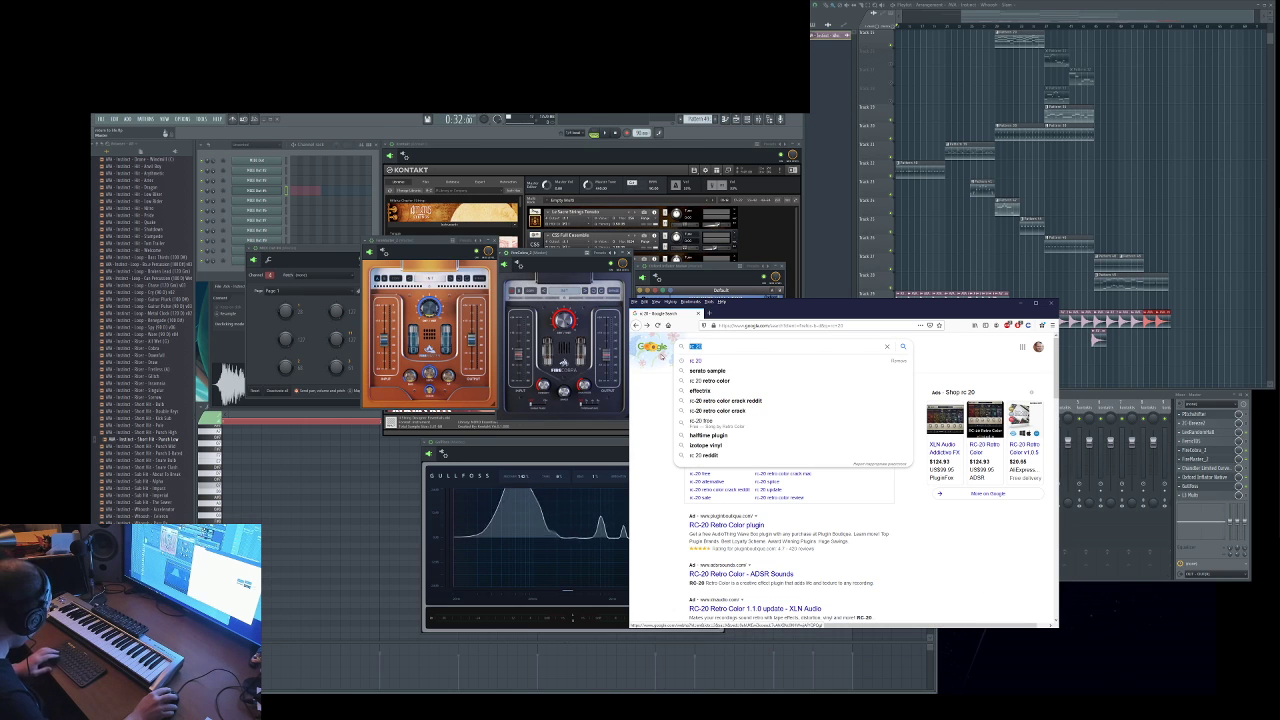
text(Gms)
key(Return)
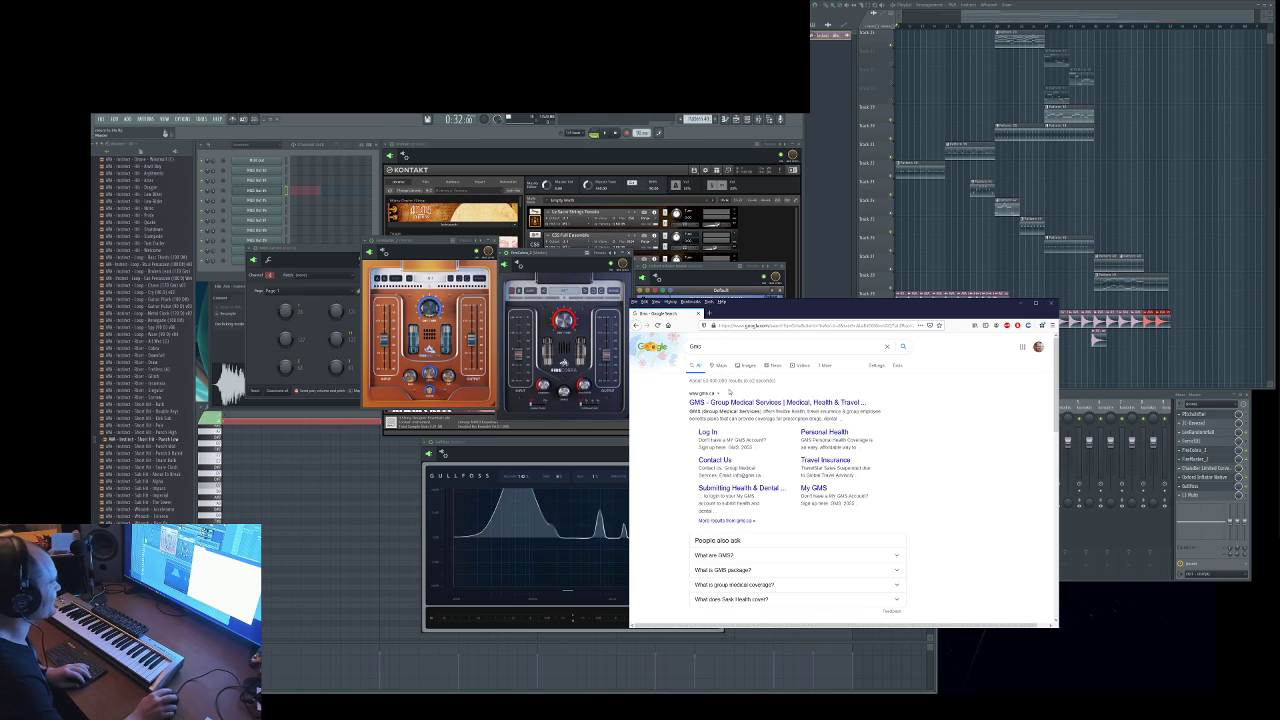
Refine the search to Gms flstudio and open the Groove Machine Synth page of the FL Studio manual
click(715, 347)
text(fl)
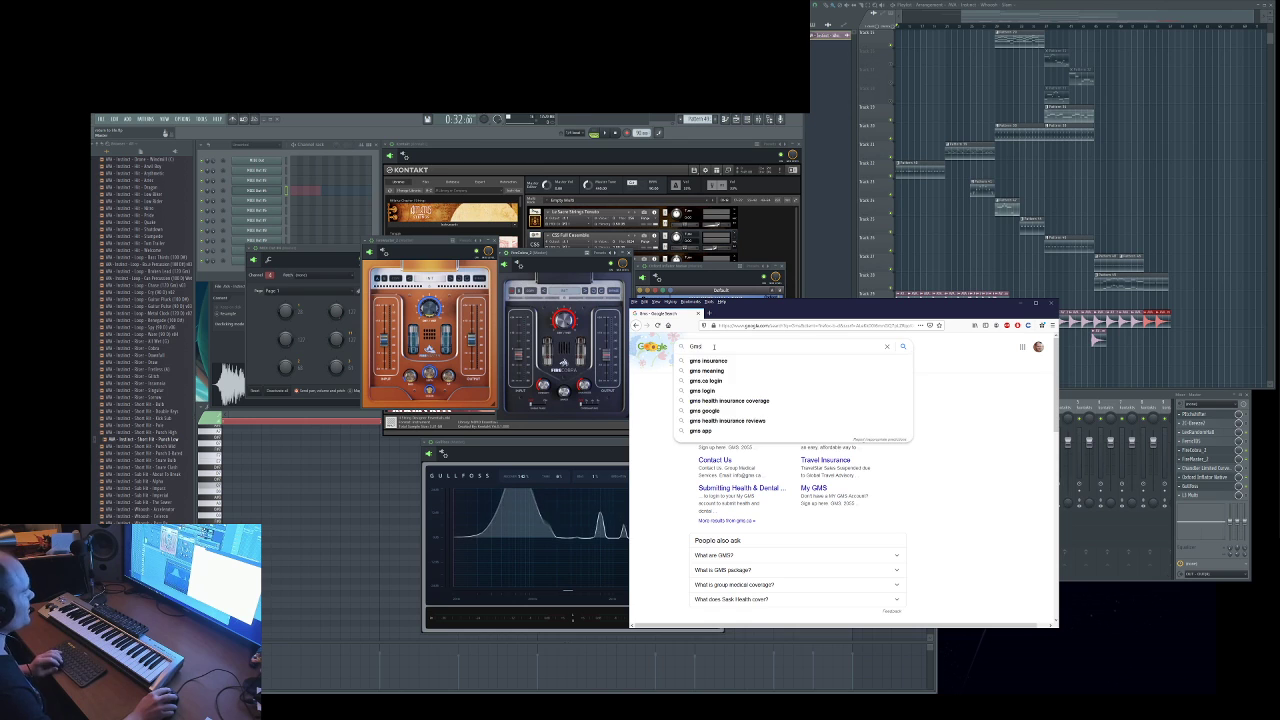
text(studio)
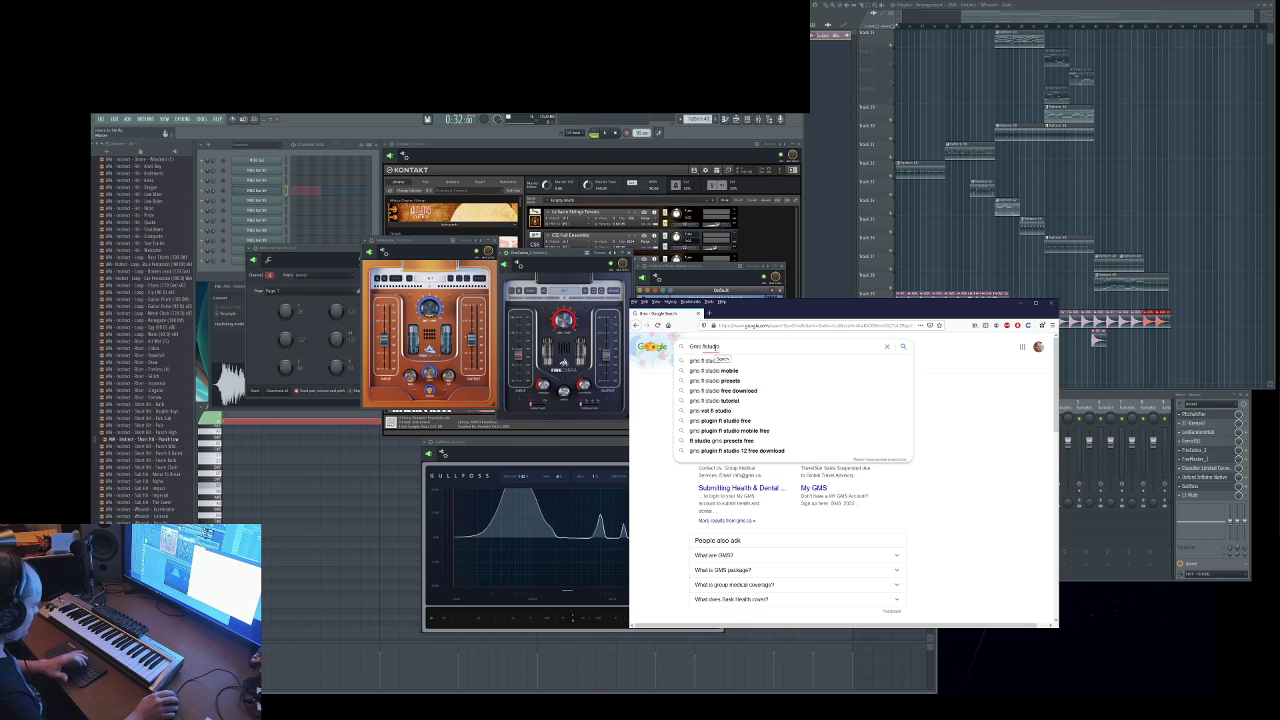
key(Return)
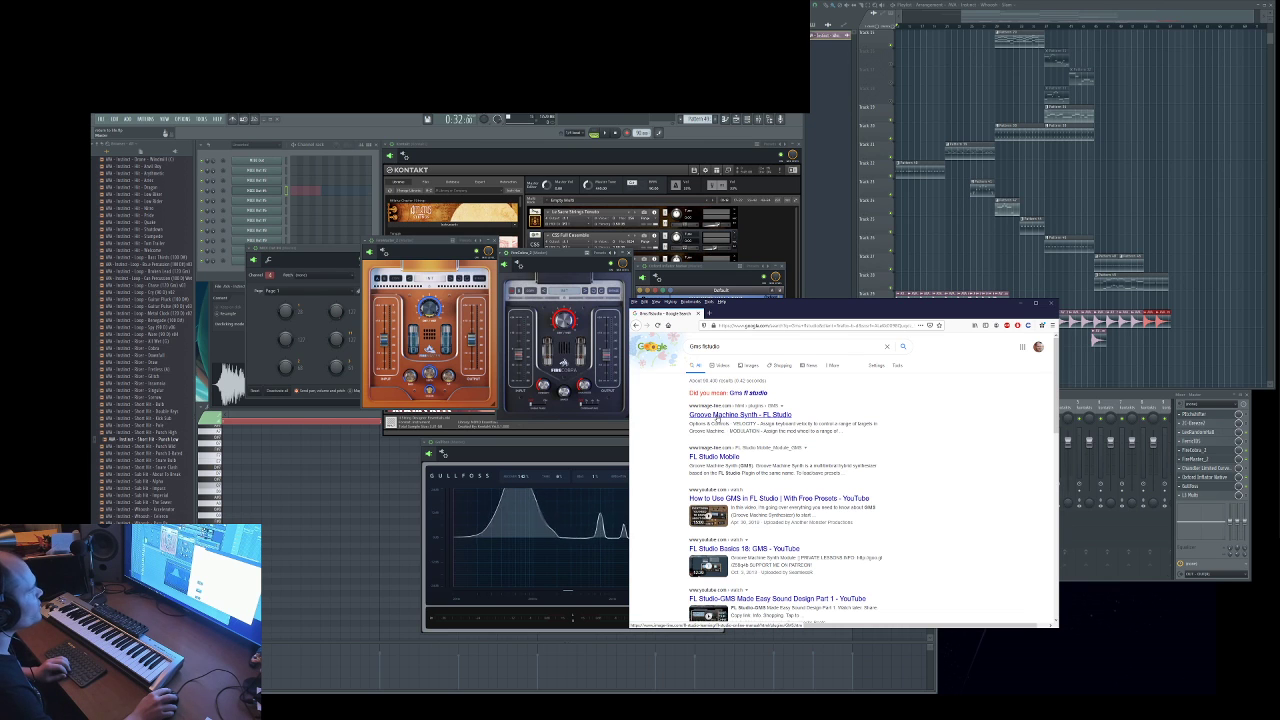
click(716, 416)
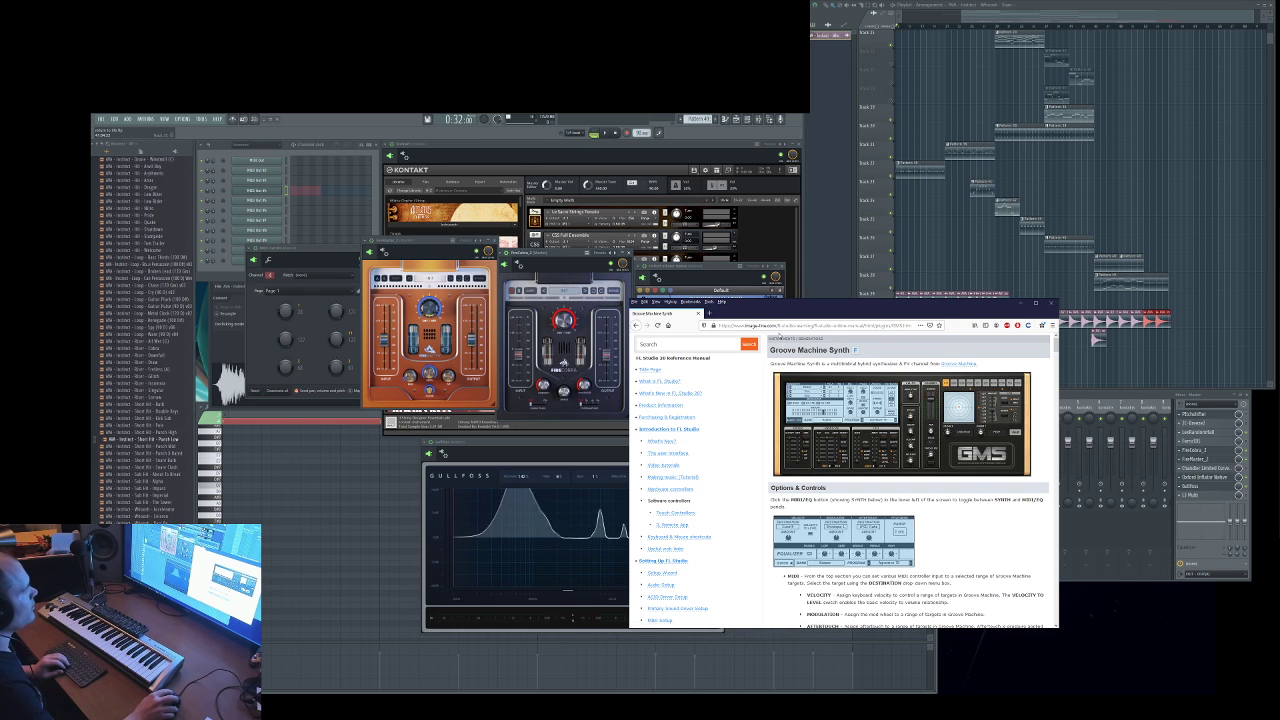
Copy the Groove Machine Synth page address and paste it at the start of the WordPad plugin list
click(780, 326)
key(ctrl+c)
right_click(784, 327)
click(800, 348)
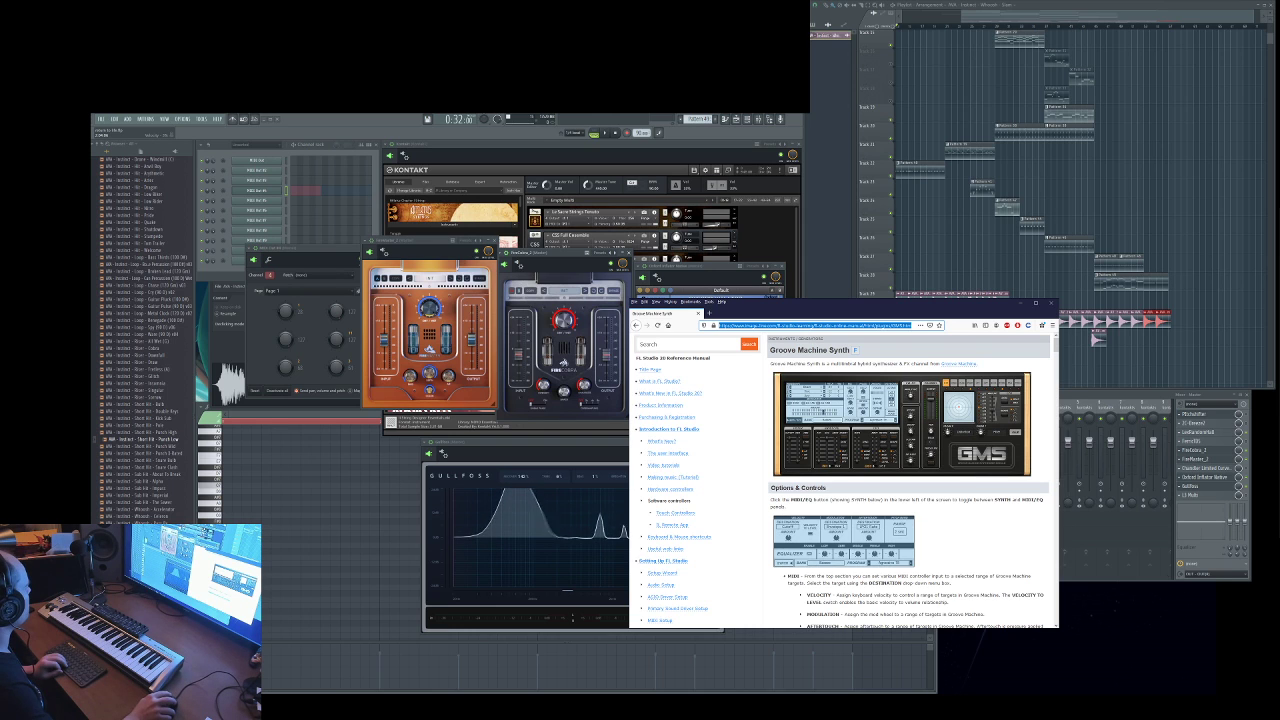
key(alt+Tab)
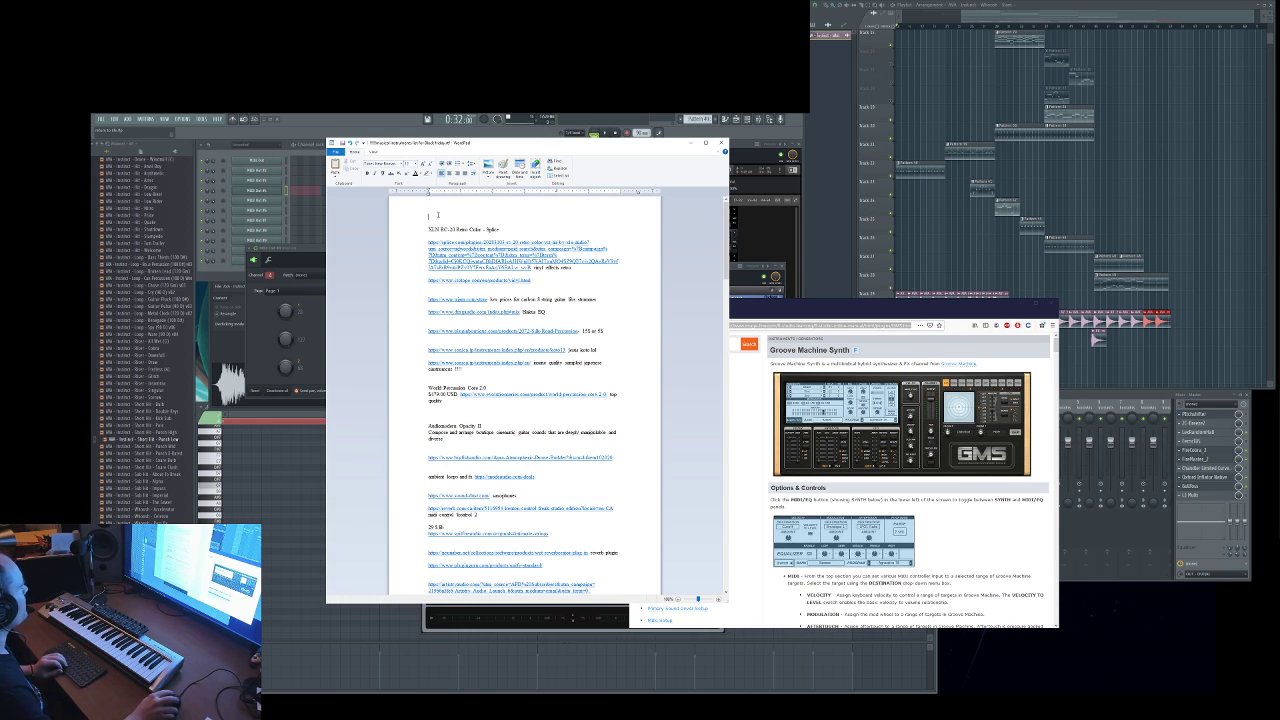
key(ctrl+v)
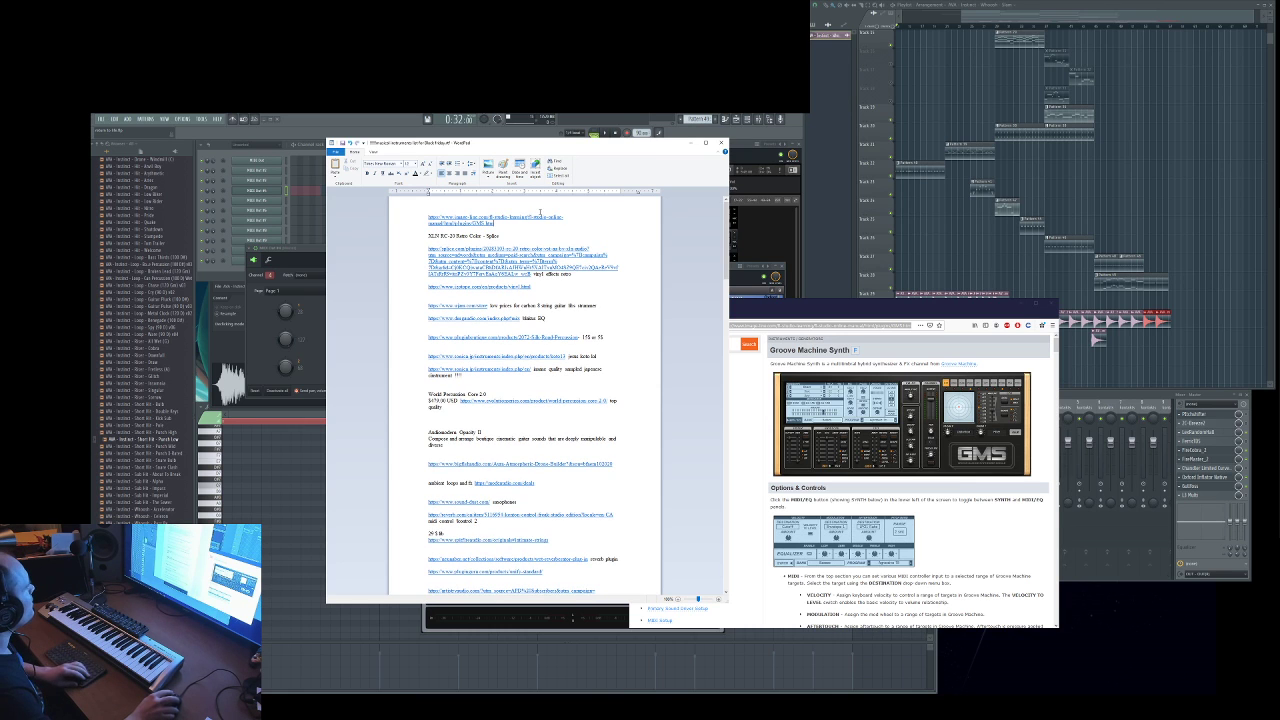
Close the WordPad list with its changes saved, and close the web browser
click(721, 142)
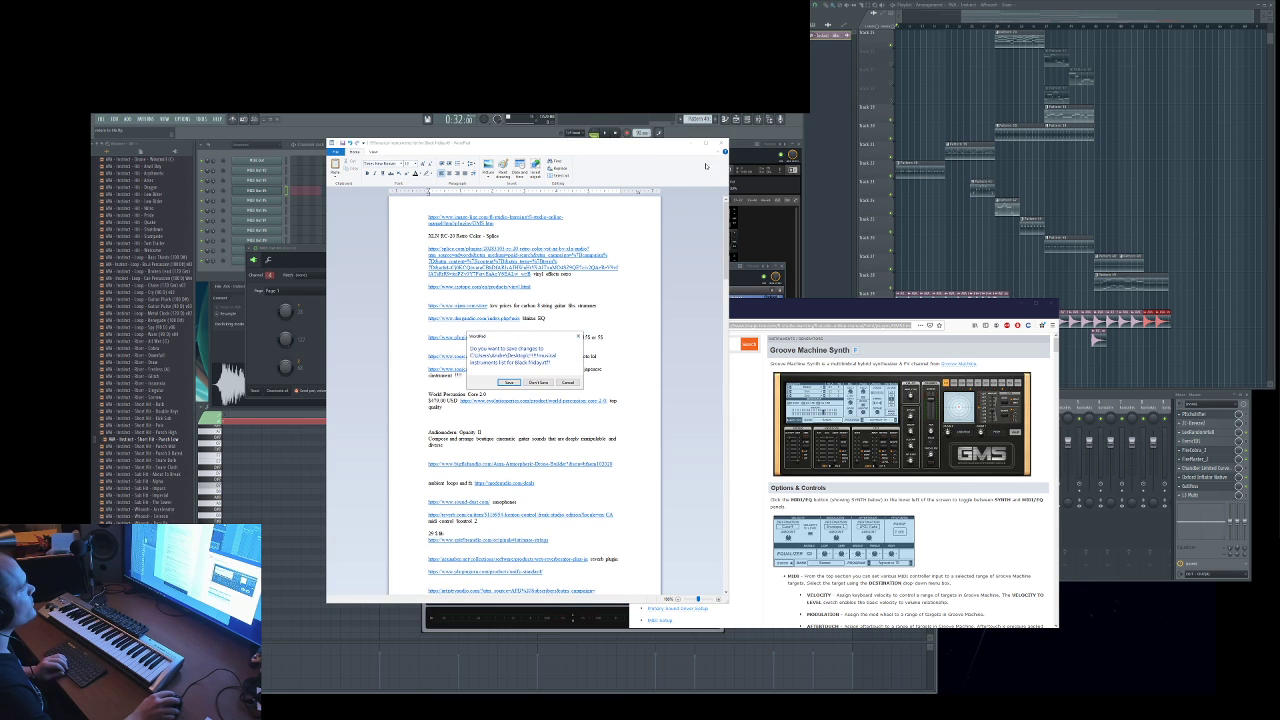
click(509, 382)
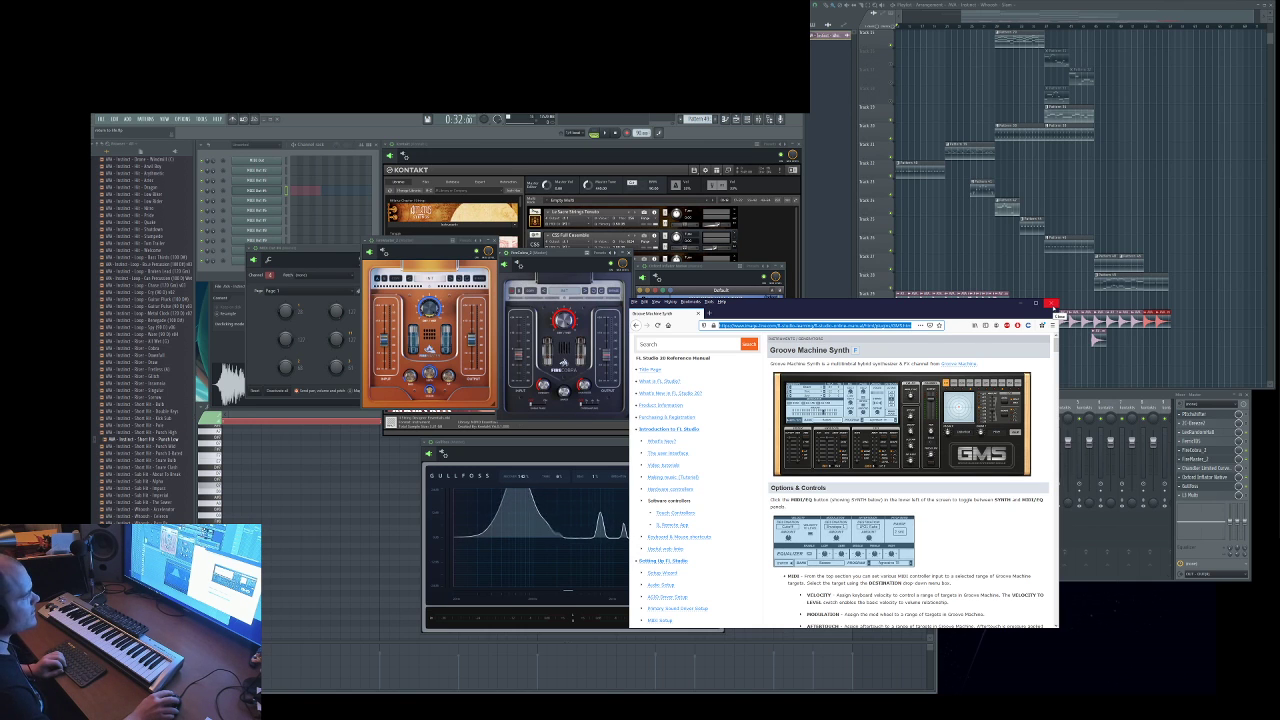
click(1051, 303)
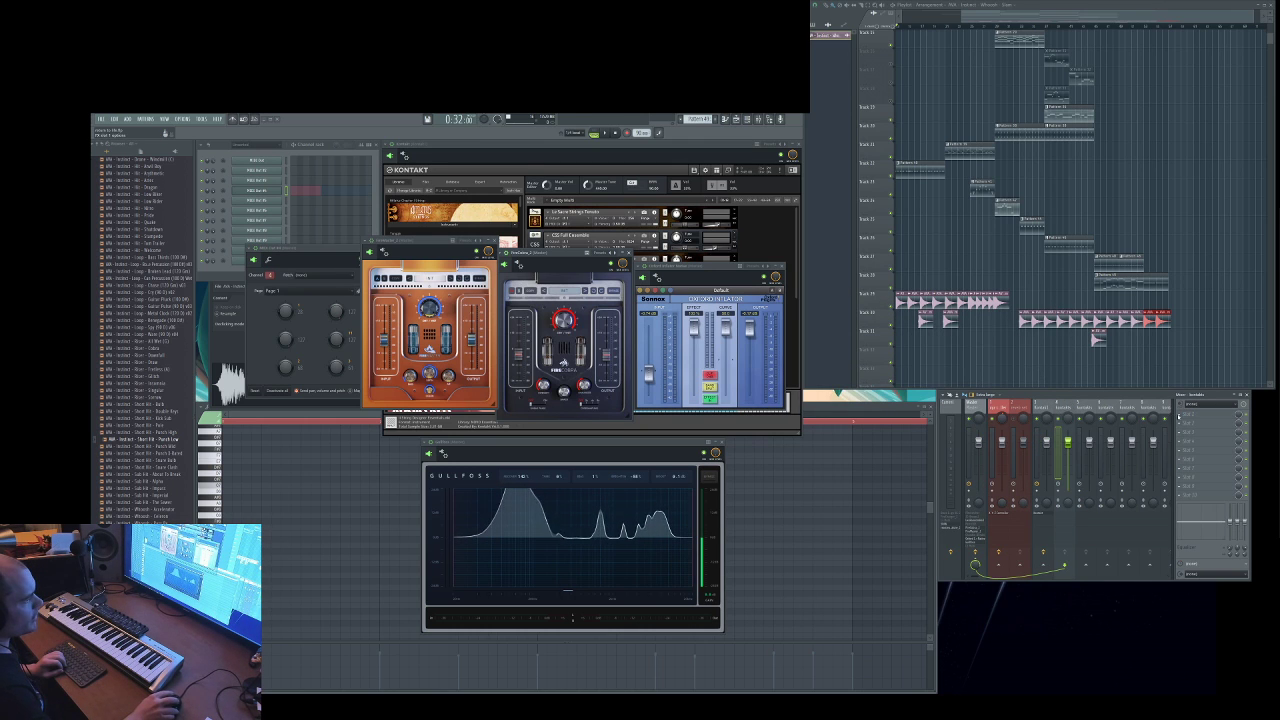
Browse the list of effect plugins available for the insert track's first empty slot
click(1185, 415)
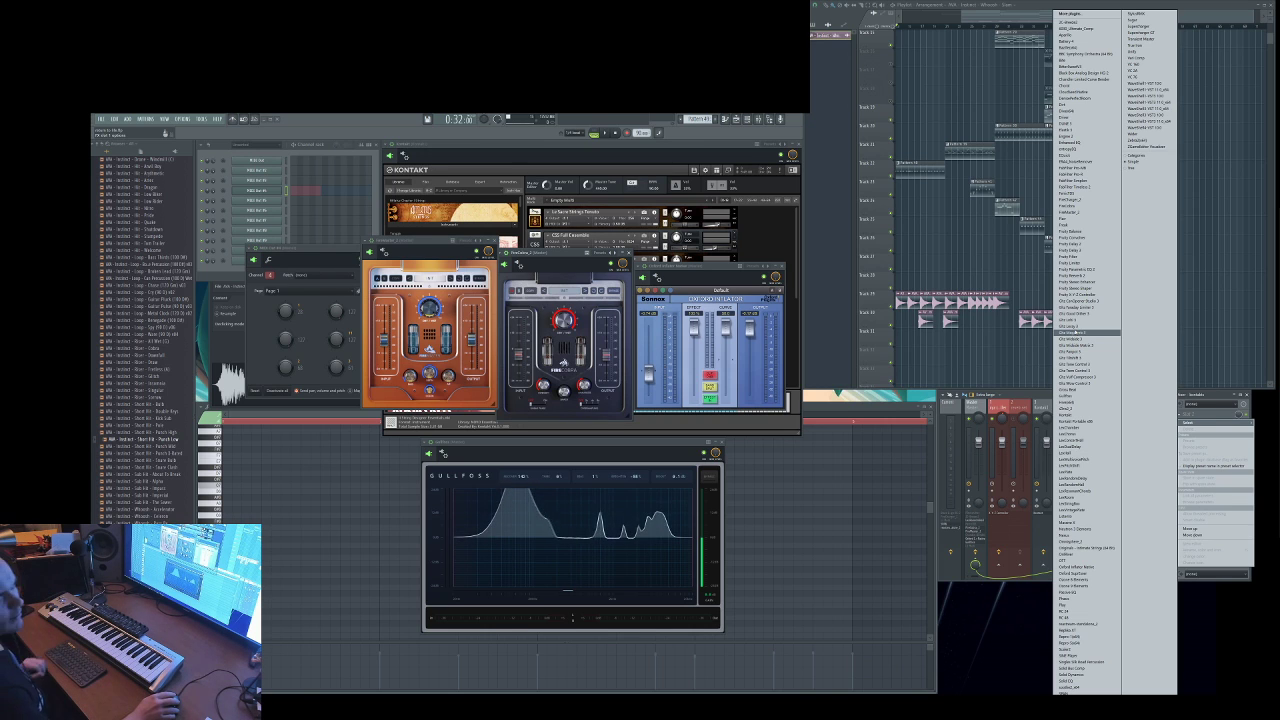
key(Down)
key(Down)
key(Down)
key(Down)
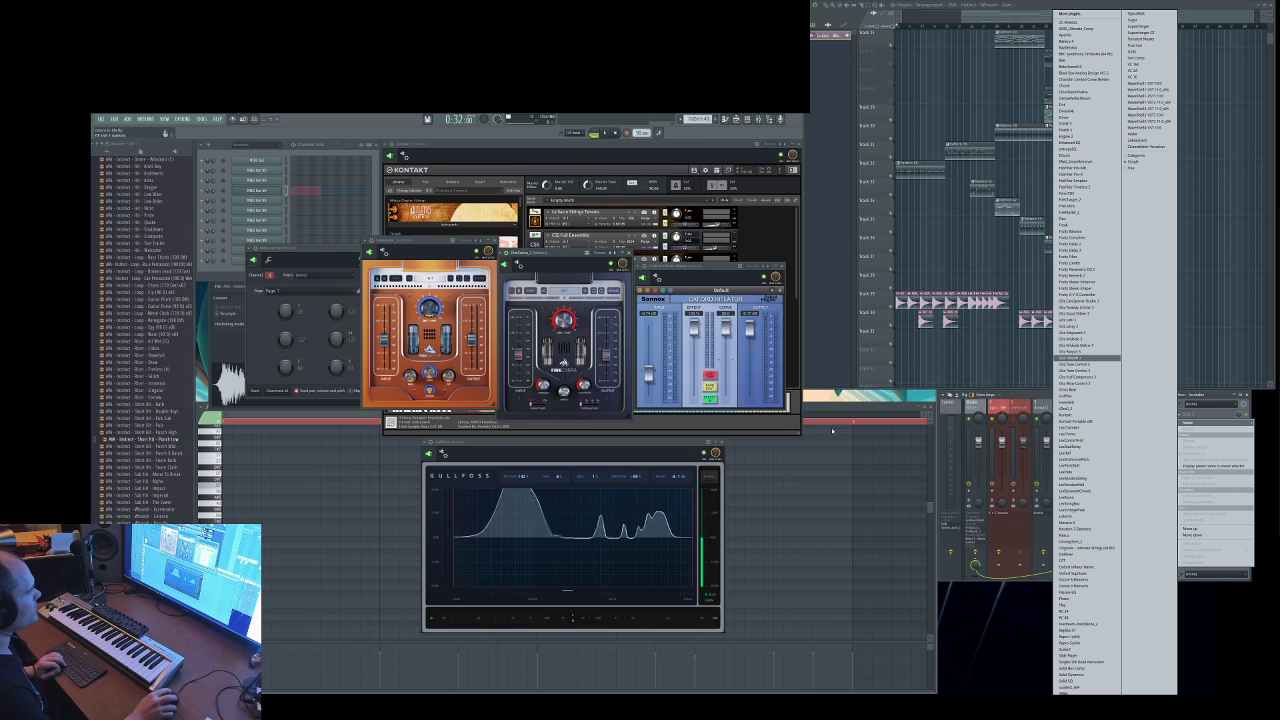
key(Return)
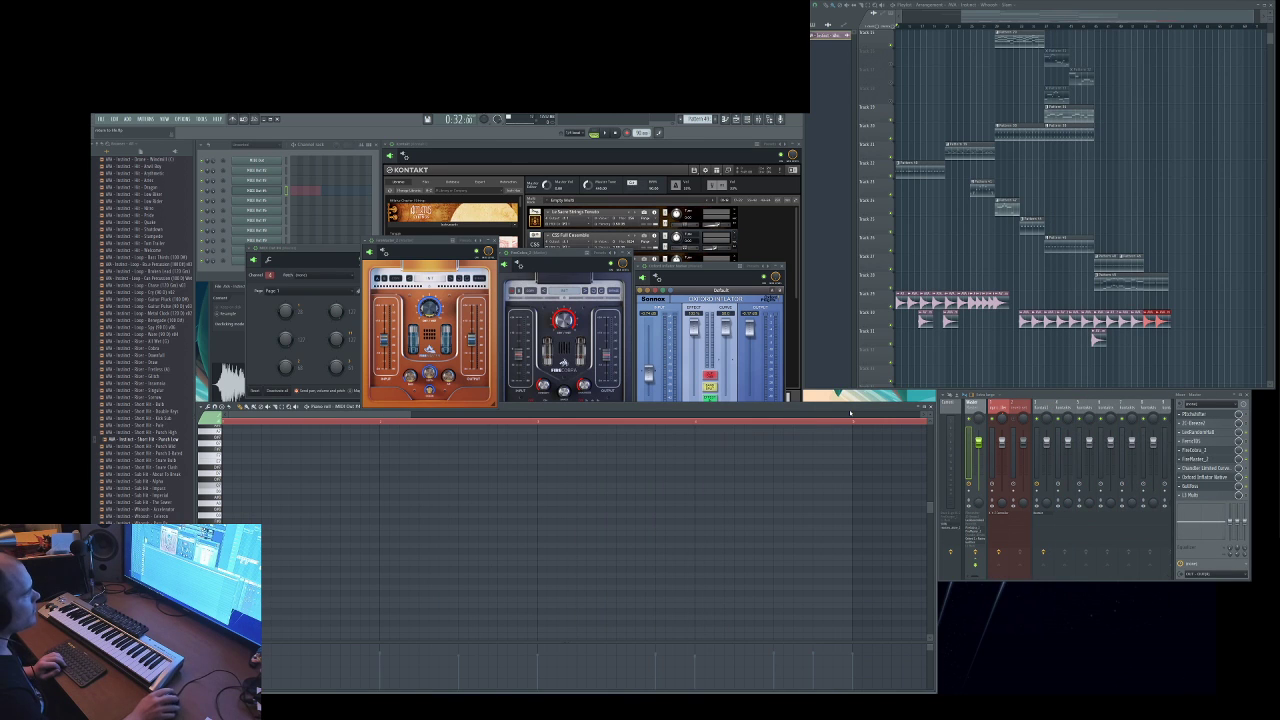
Collapse the long preset list in the file browser and look through the Resources subfolders of the INSTINCT sound effects library
scroll(132, 455, up, 10)
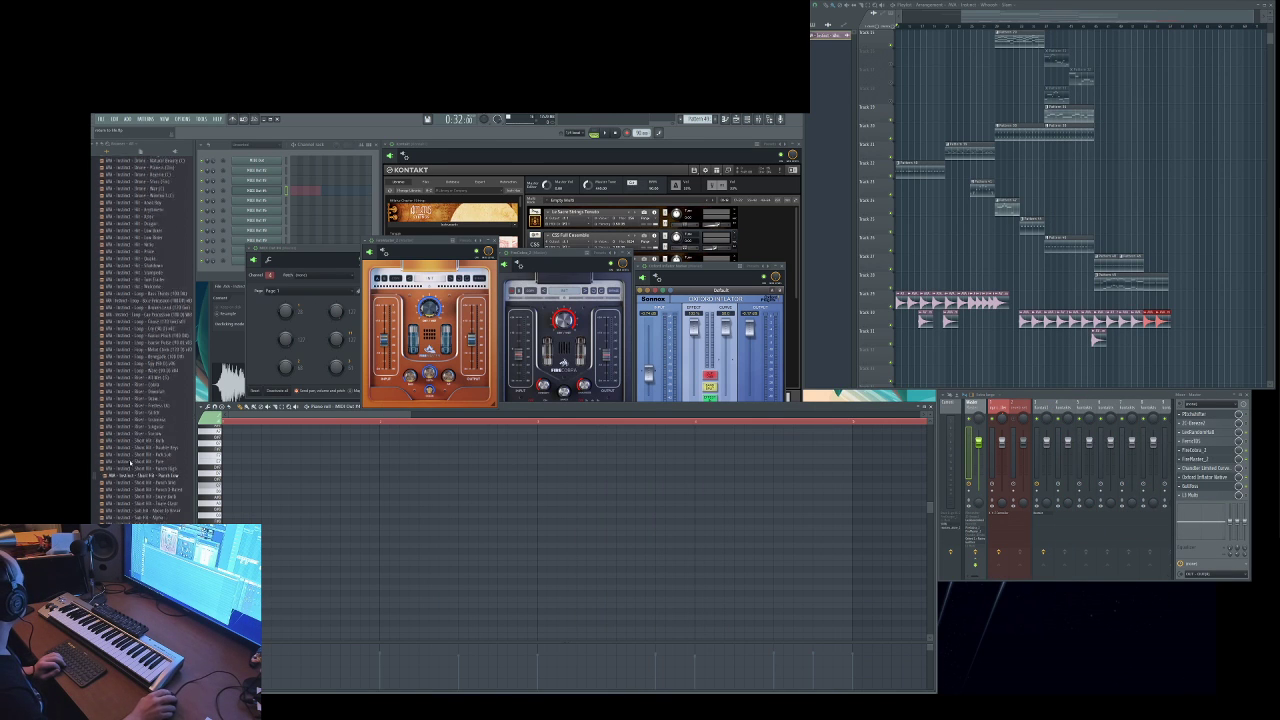
click(114, 299)
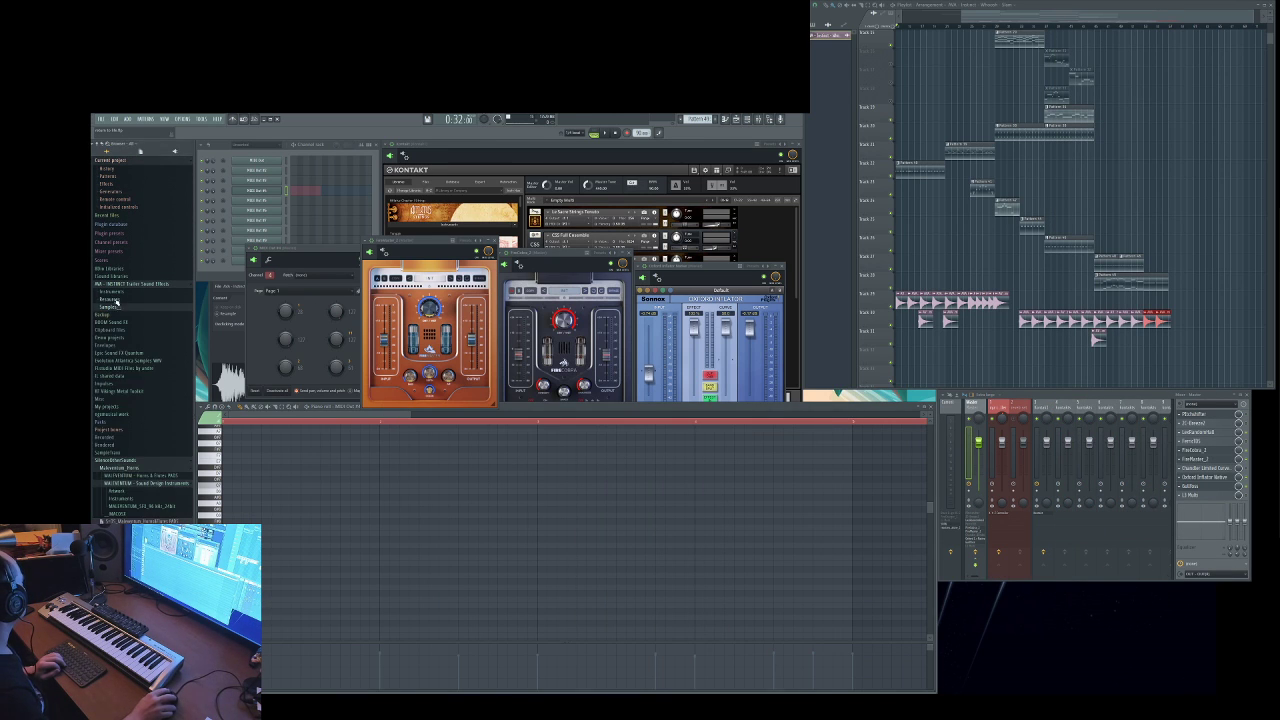
click(116, 338)
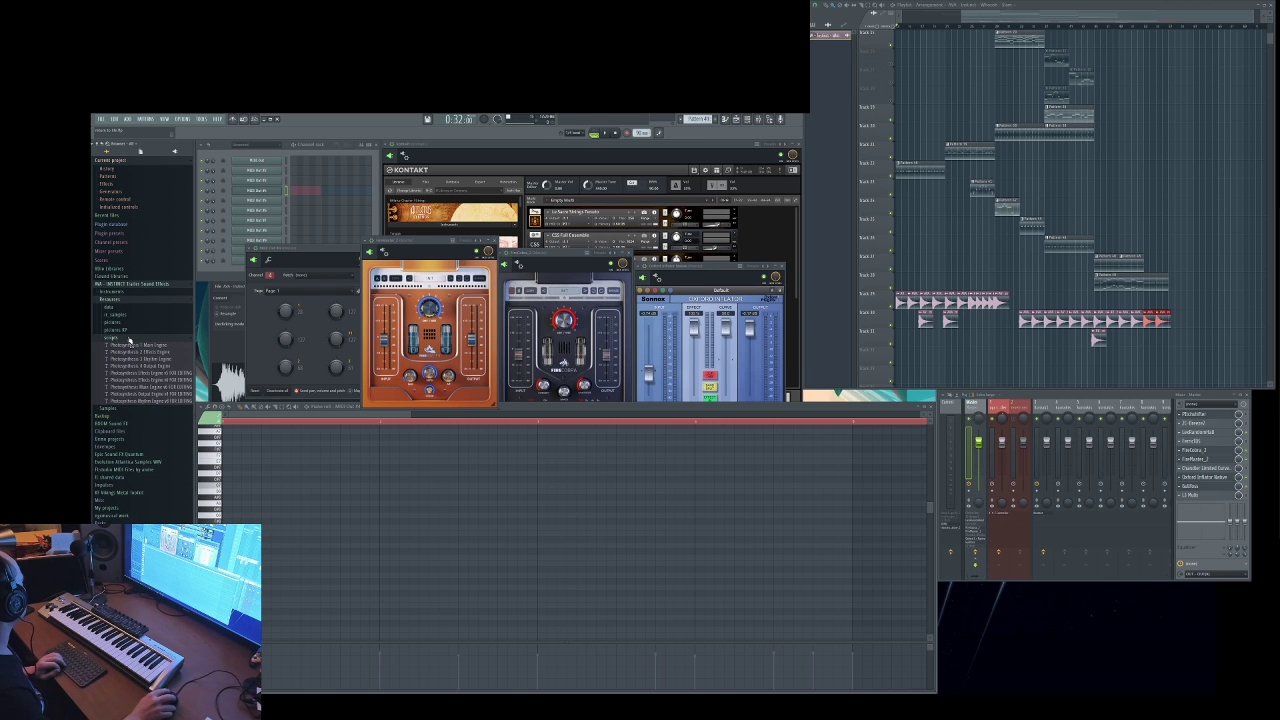
click(127, 339)
click(128, 322)
click(128, 322)
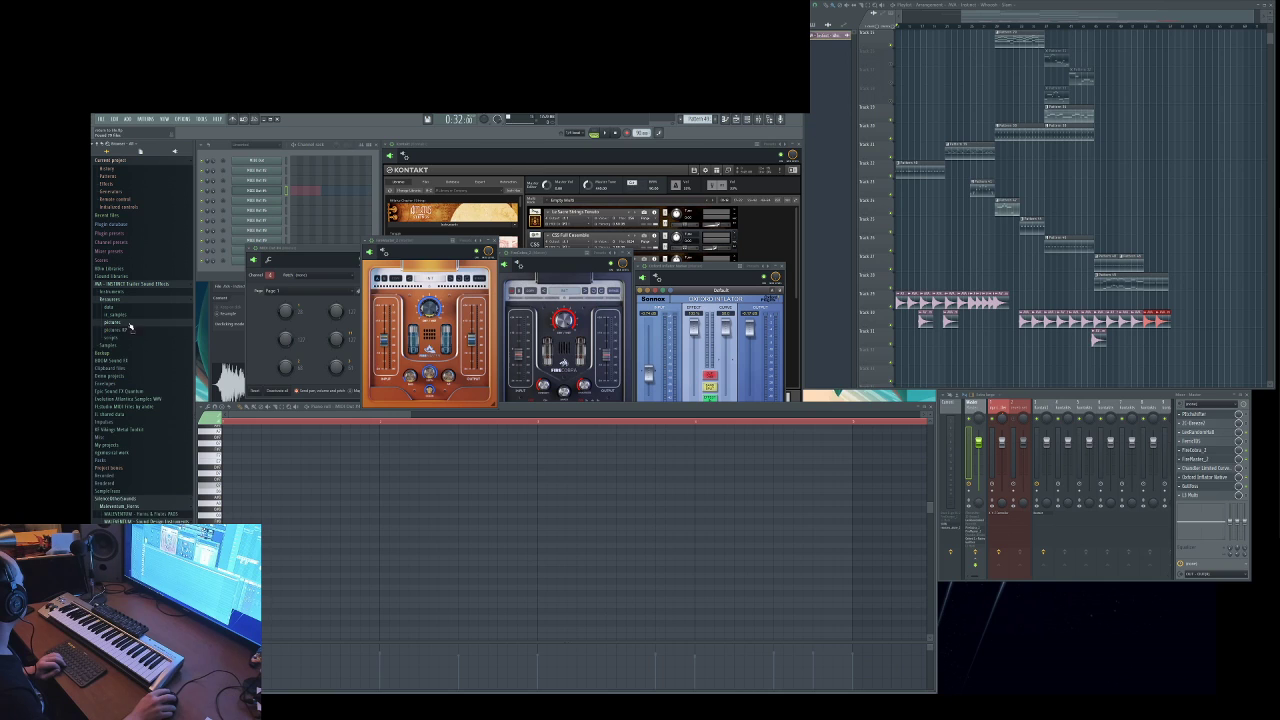
click(133, 315)
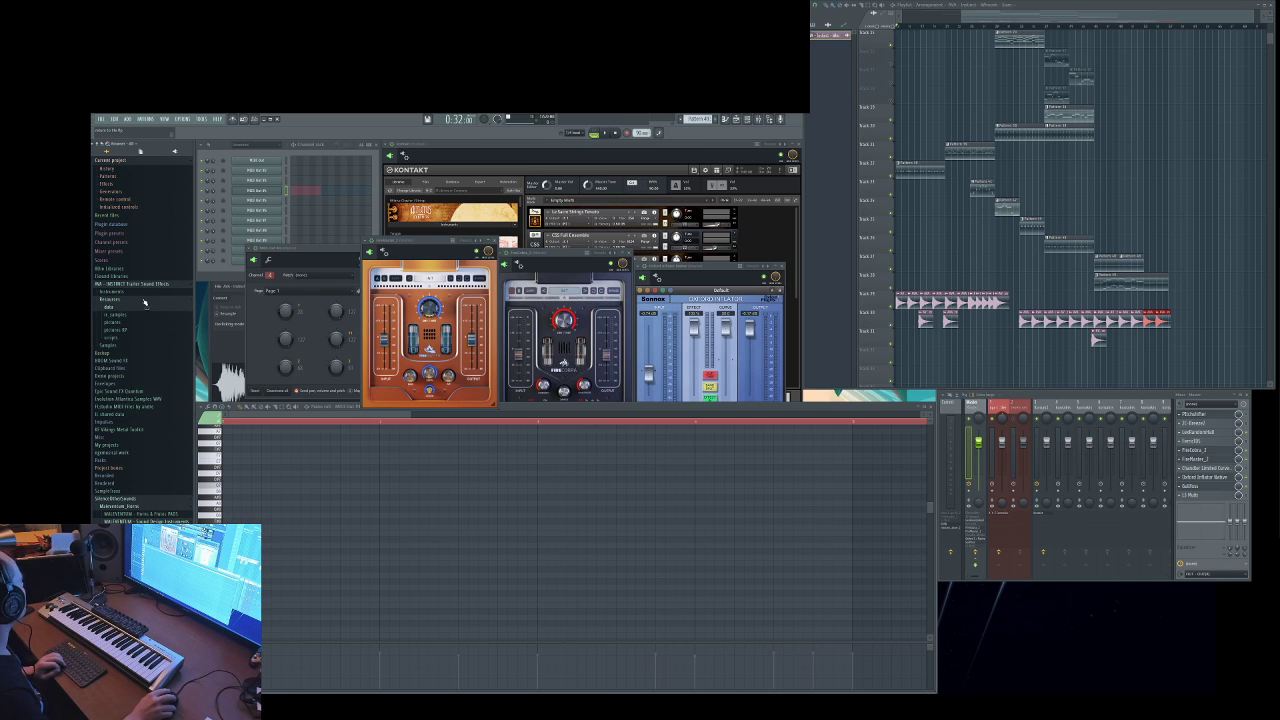
click(146, 299)
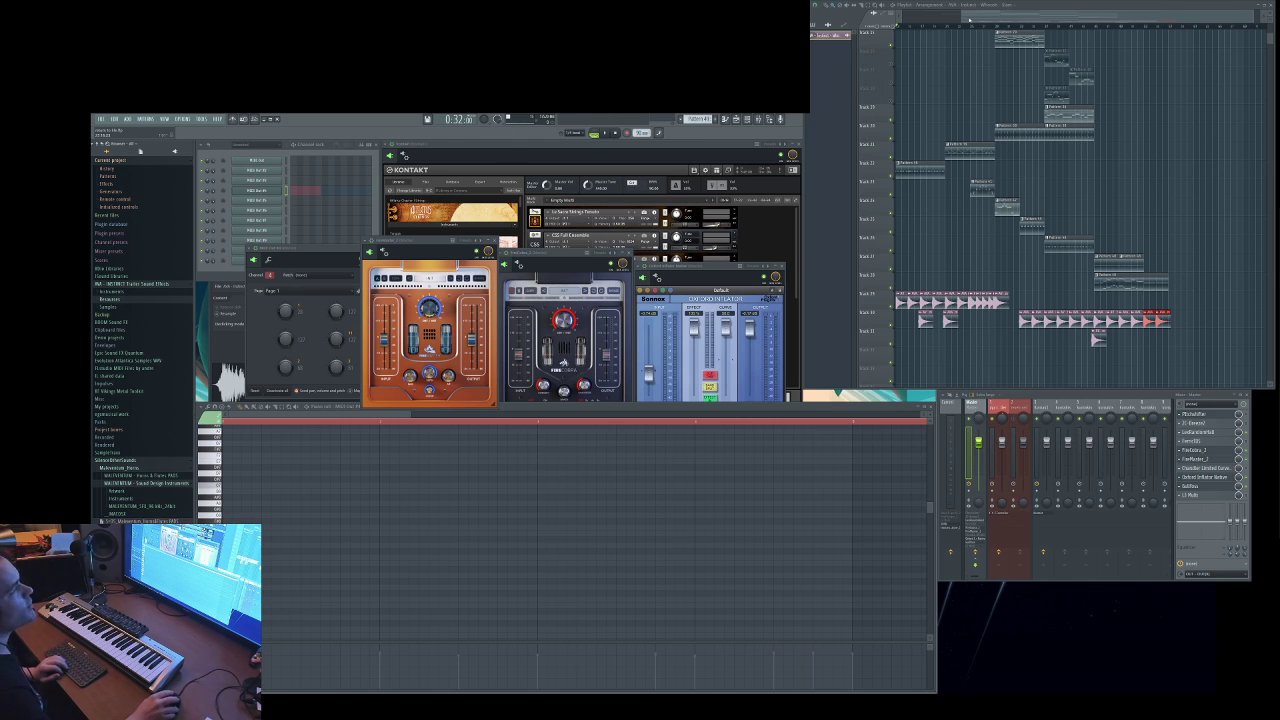
Move Oxford Inflator and FireCobra up level with FireMaster, leaving small gaps between the three windows
scroll(969, 18, left, 5)
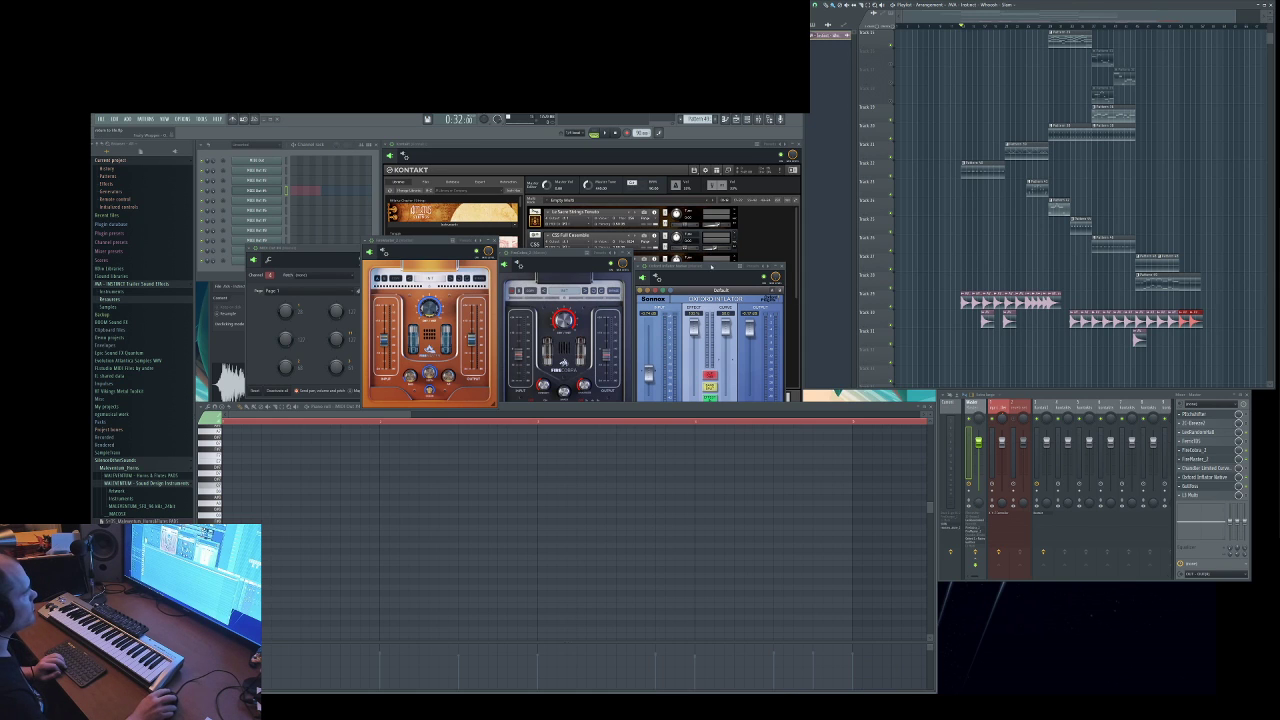
drag(709, 265, 720, 247)
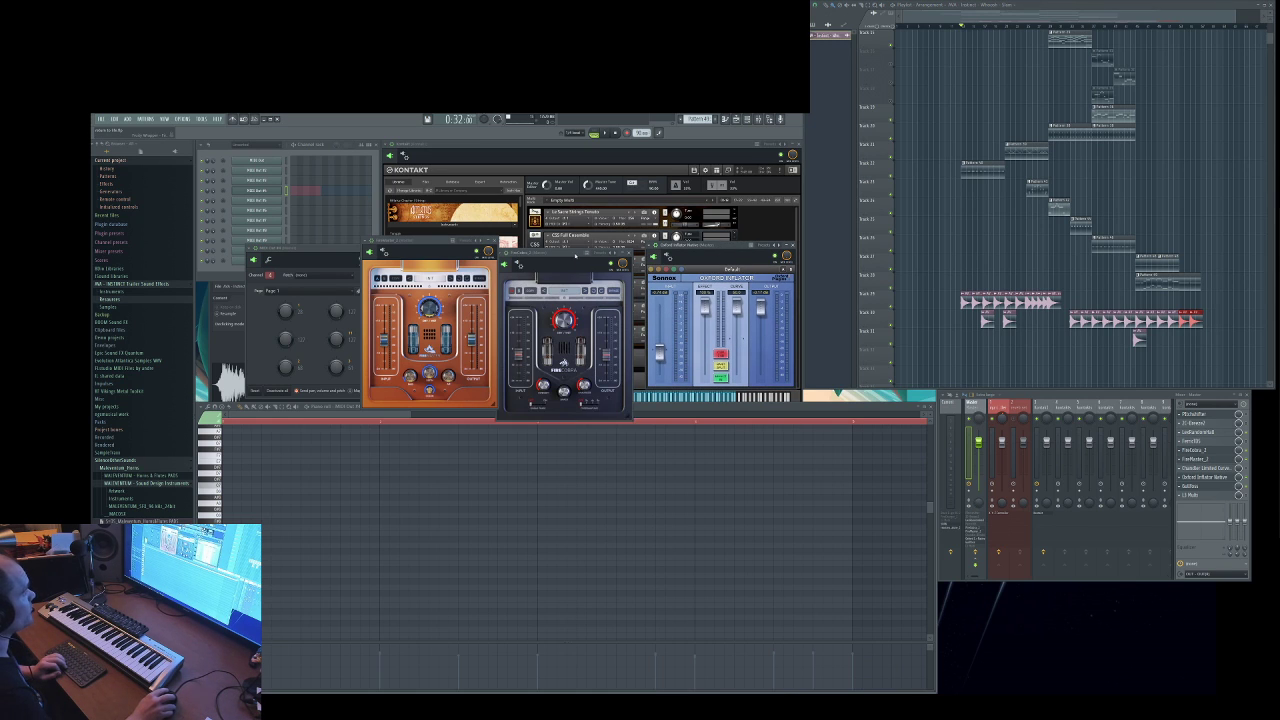
drag(575, 251, 585, 243)
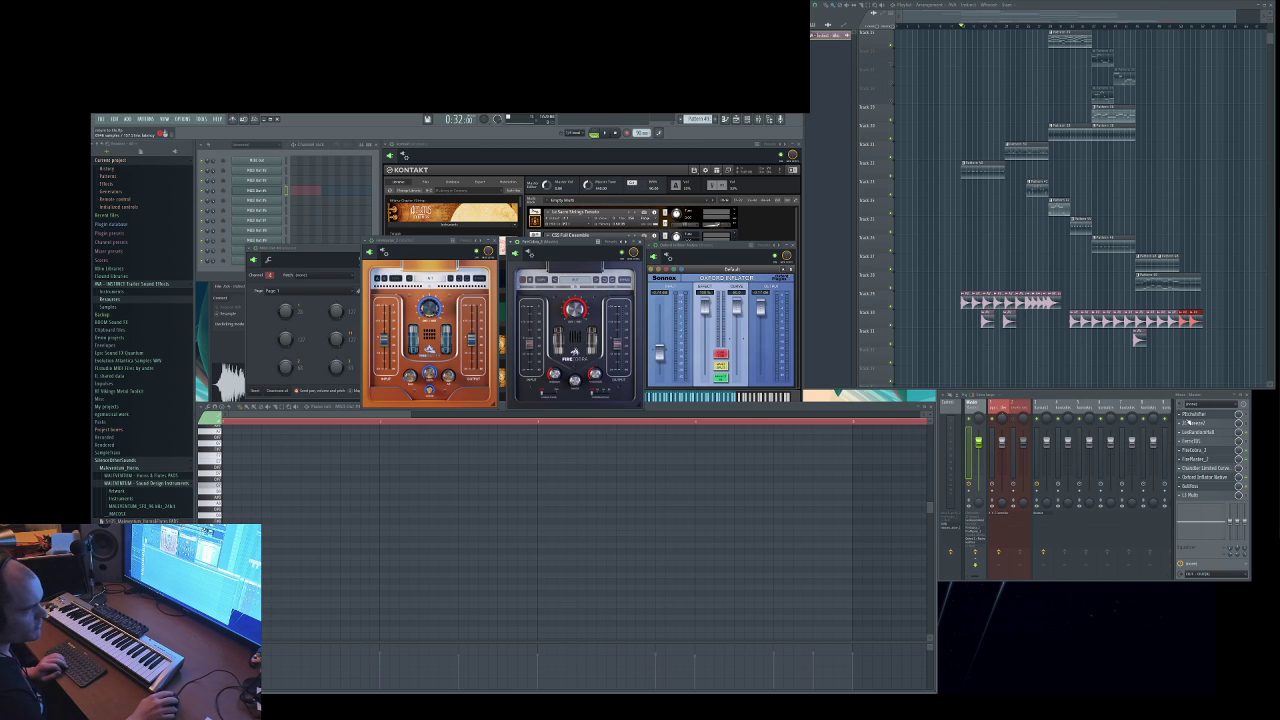
Check an empty insert track, return to Master and browse the plugins available to replace one of its effects
click(1058, 410)
click(1067, 410)
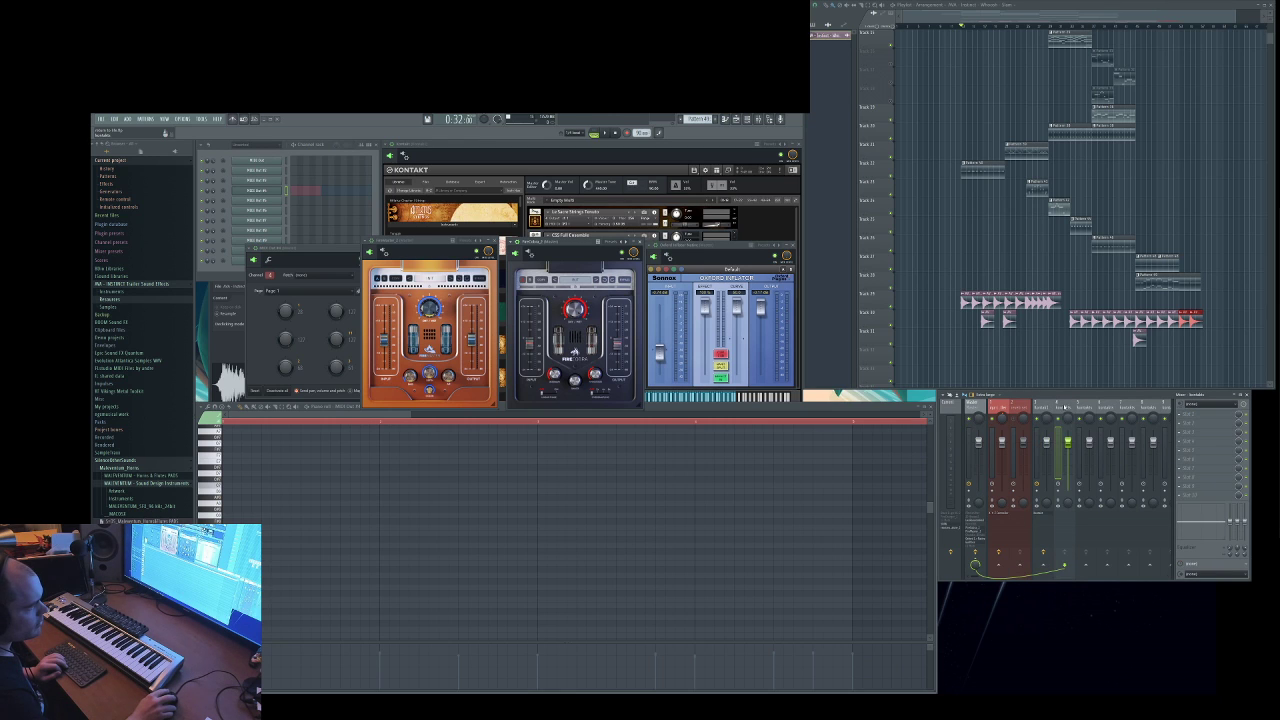
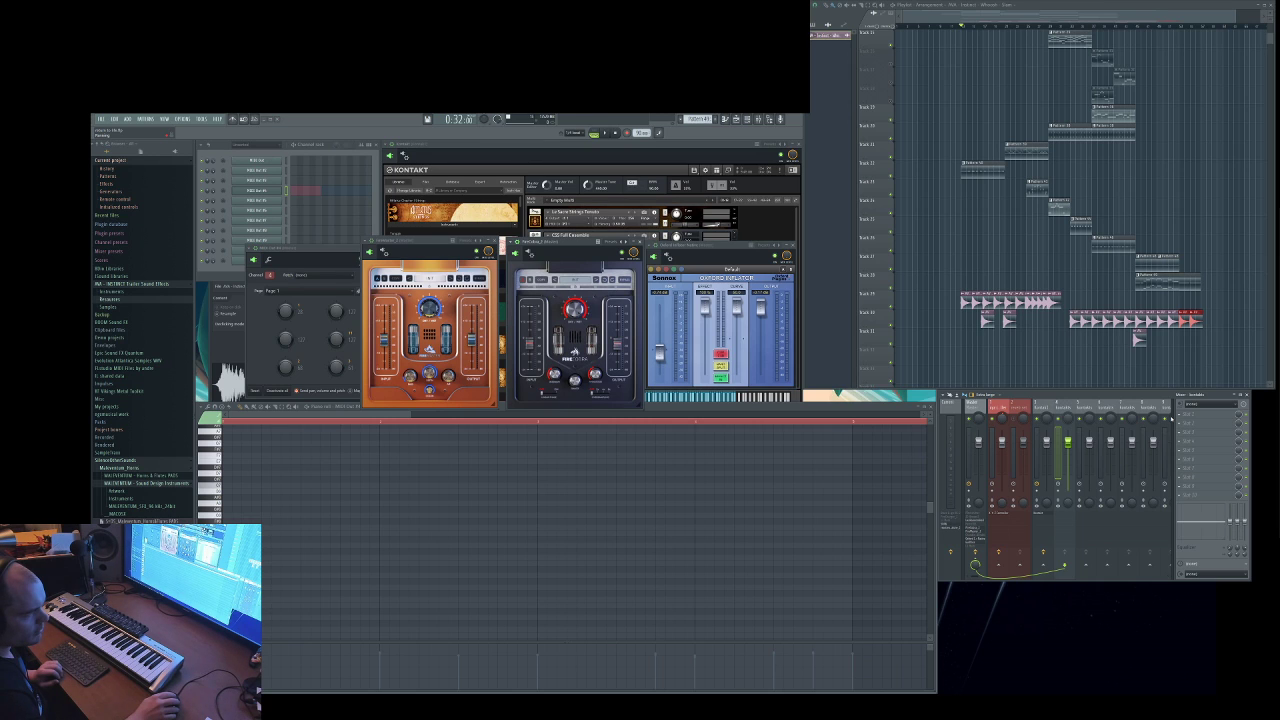
click(984, 408)
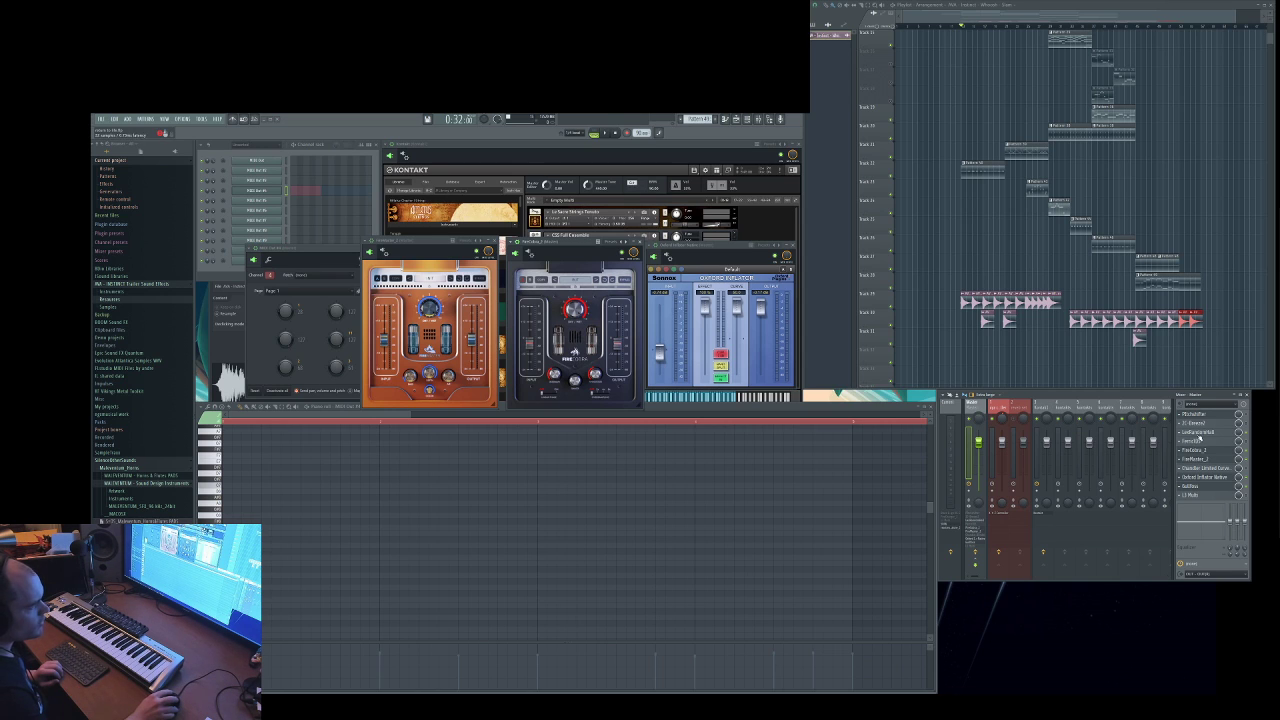
right_click(1181, 442)
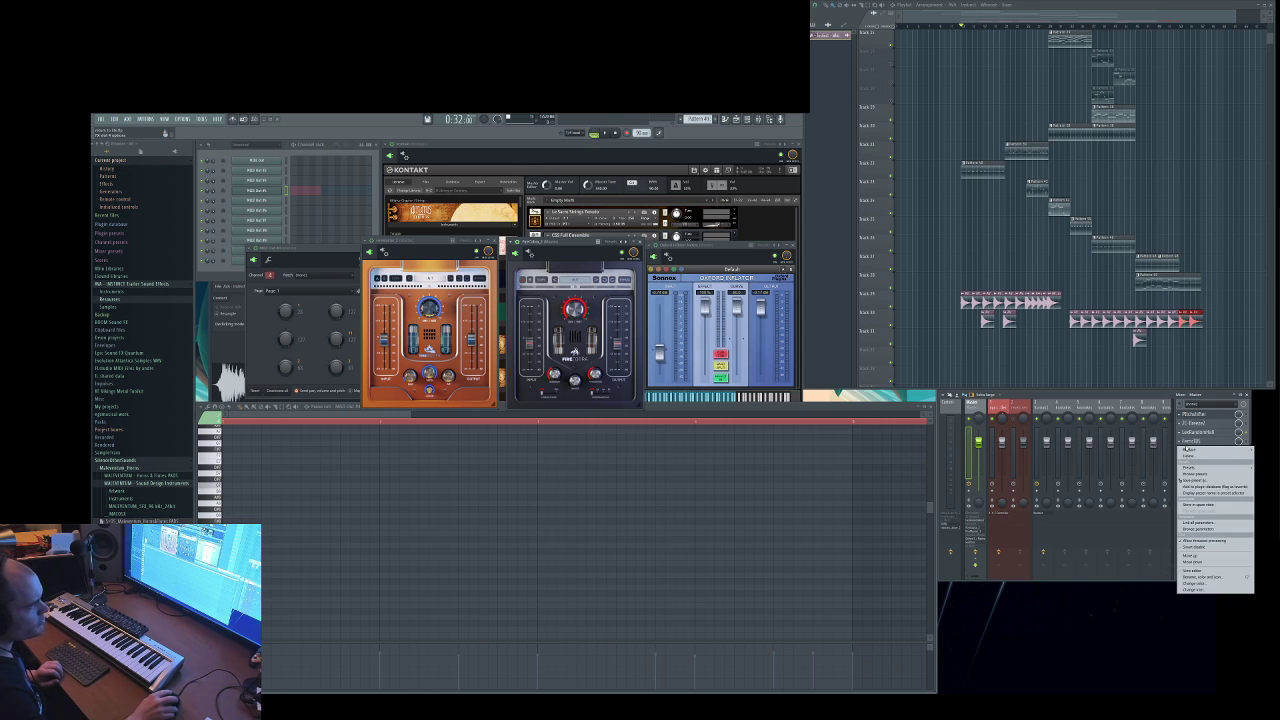
mouse_move(1186, 450)
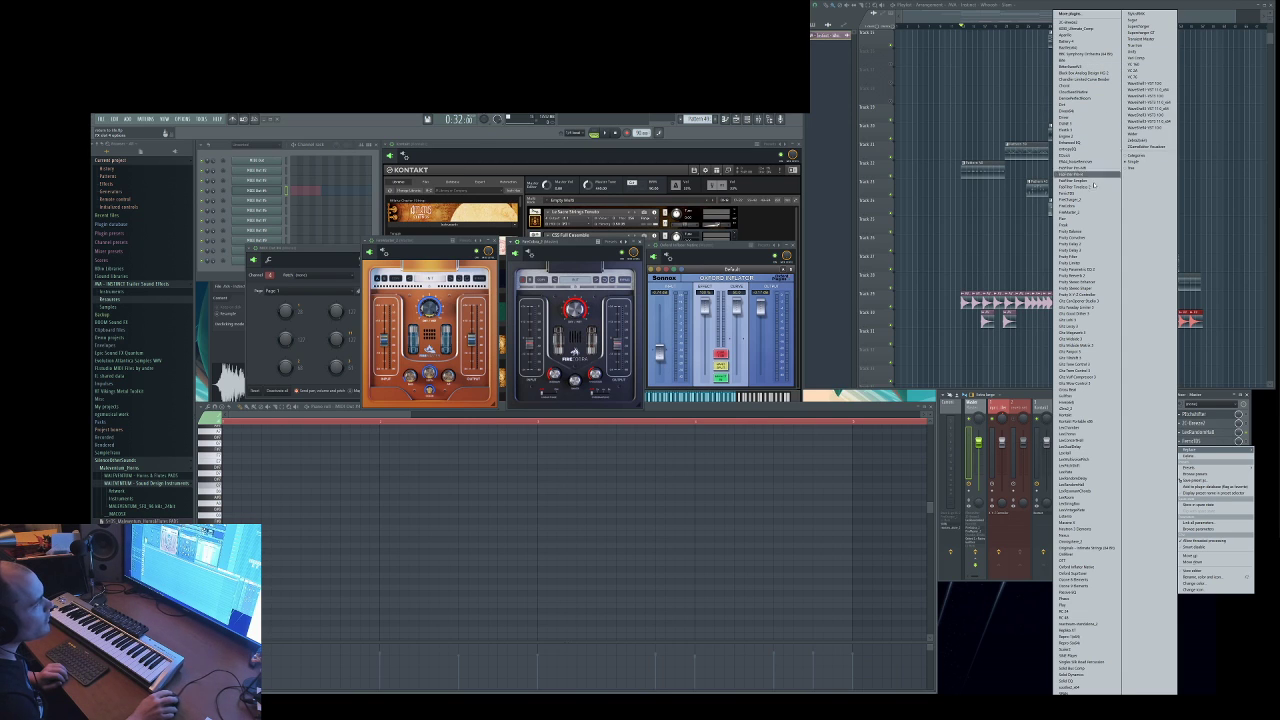
click(979, 598)
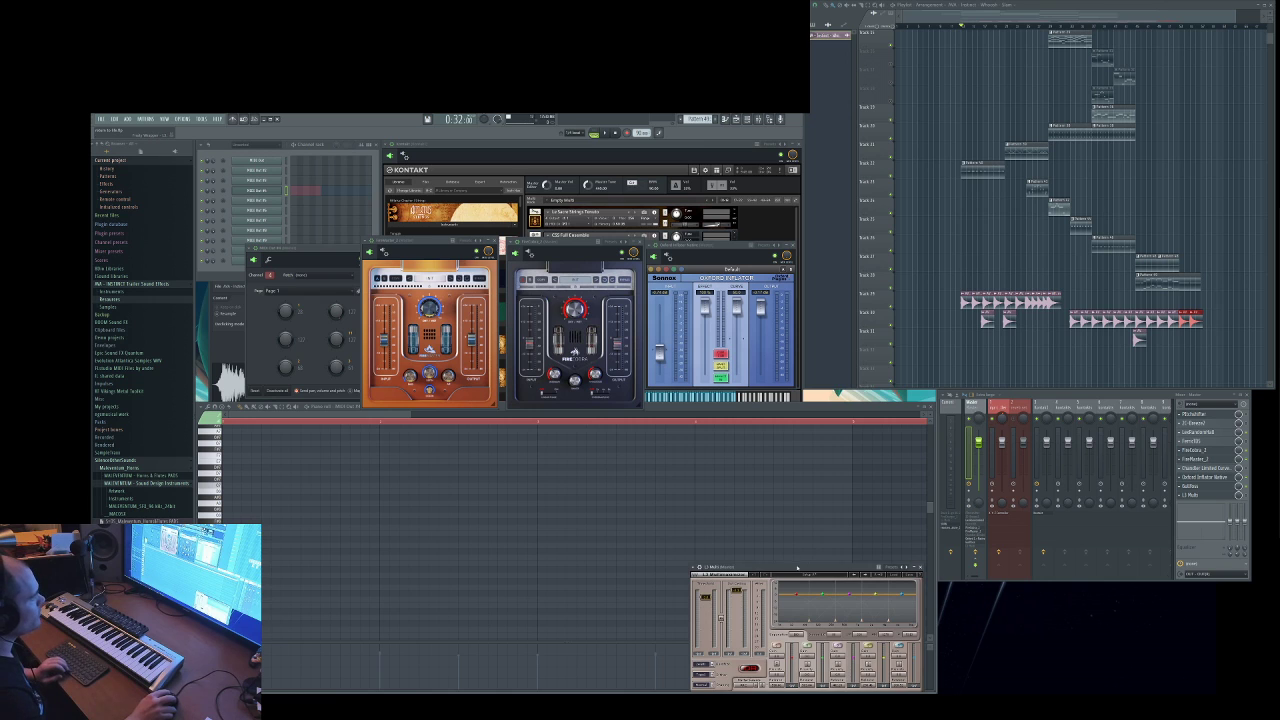
Bring up L3 Multi from the Master track's effects and place its window just below Oxford Inflator
drag(796, 571, 724, 434)
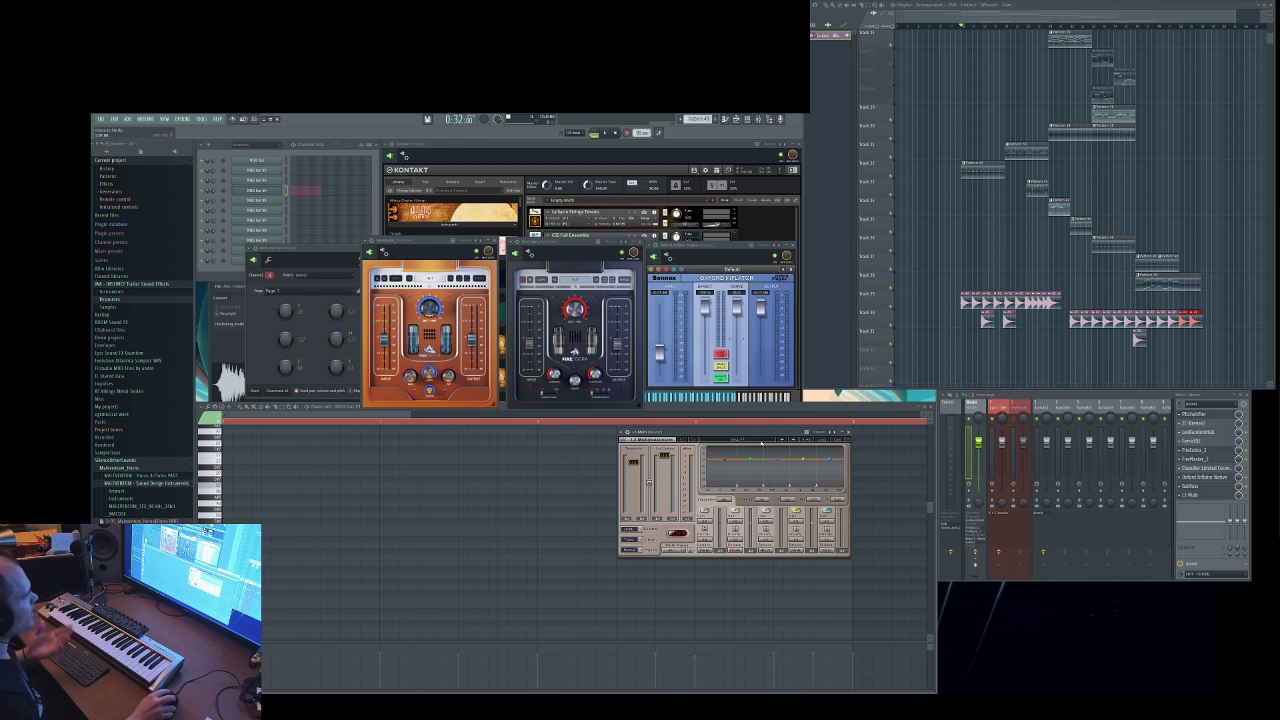
drag(762, 443, 785, 438)
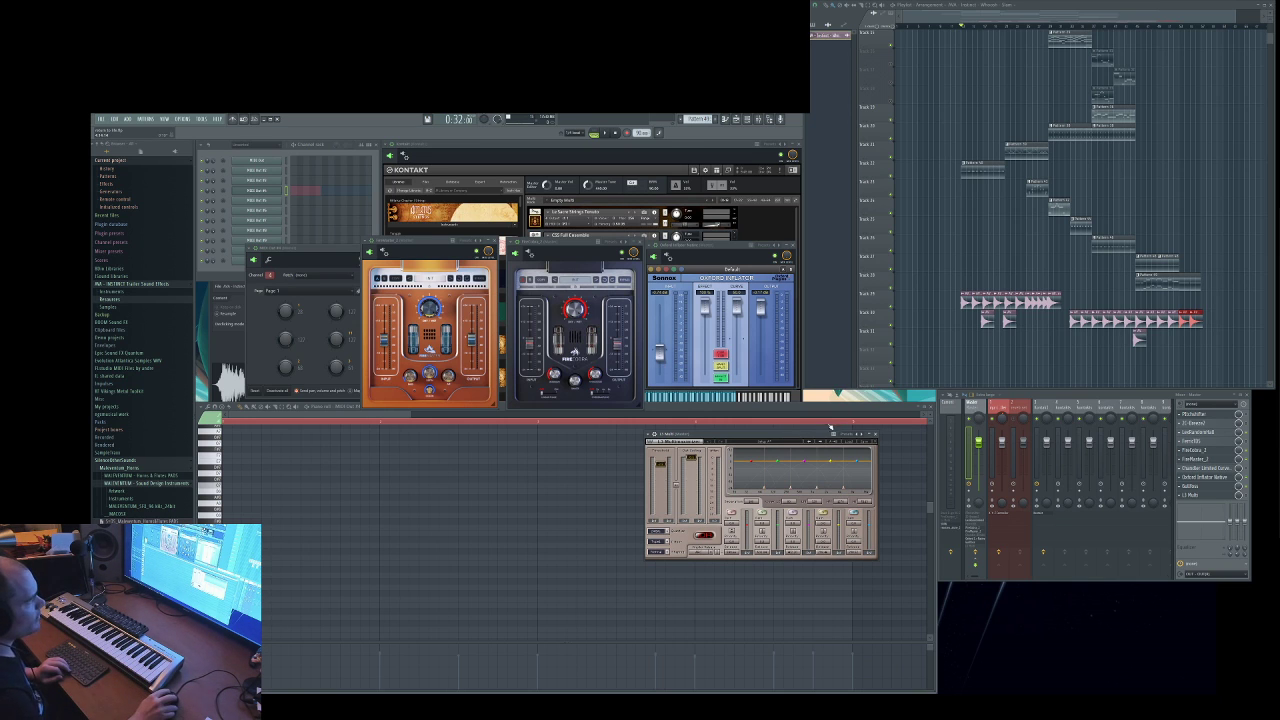
drag(810, 436, 811, 413)
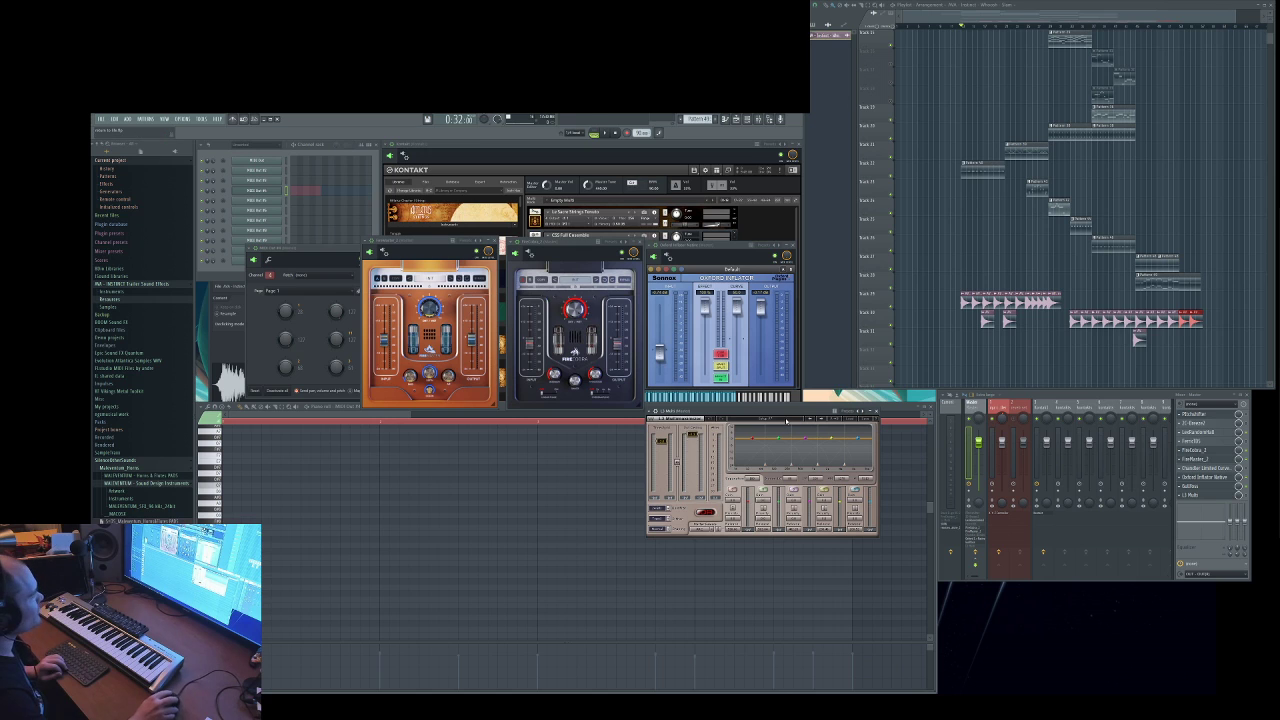
drag(772, 418, 766, 421)
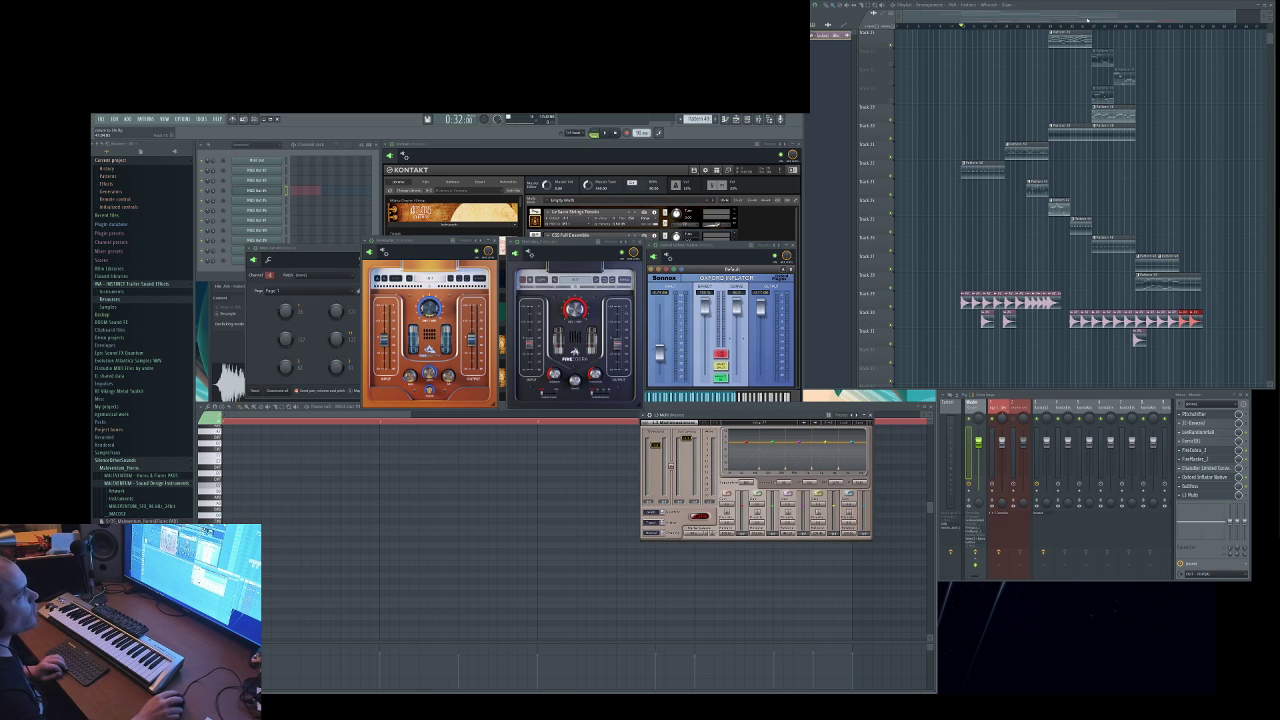
Bring up Random Hall and the reverb with frequency and time displays from the Master track's effects, placing both over the piano roll
scroll(1088, 20, down, 2)
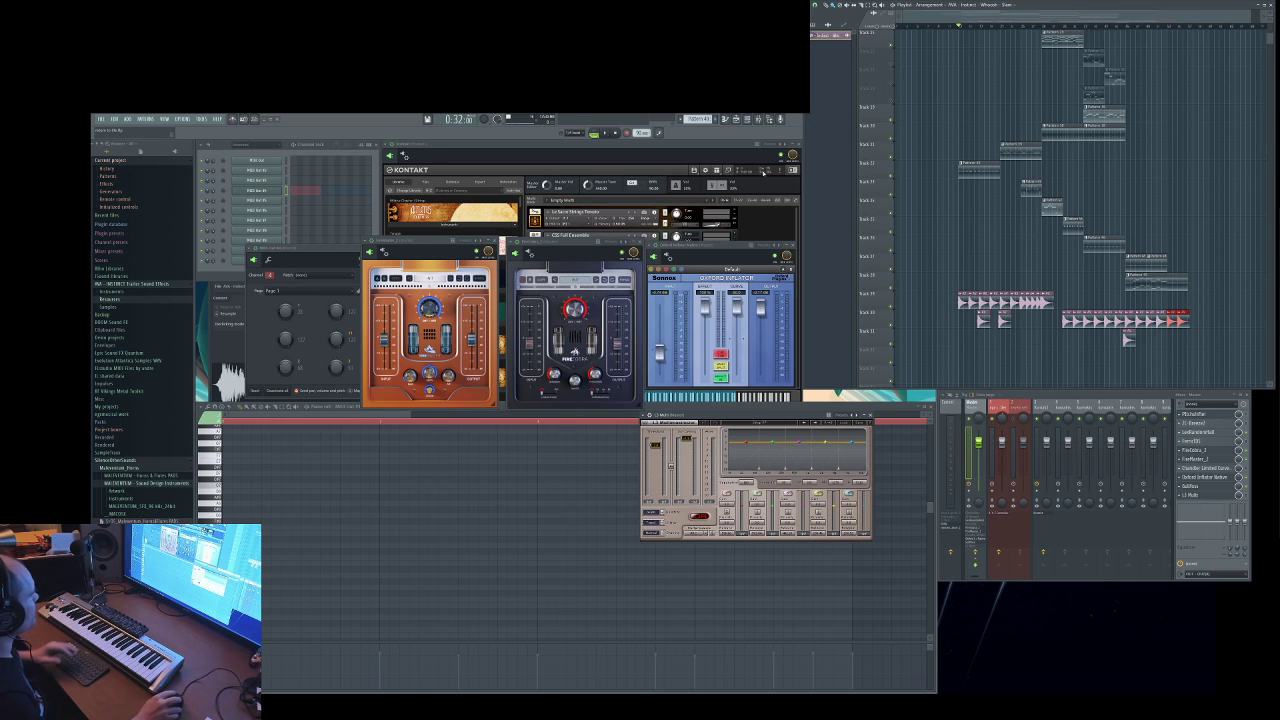
click(1207, 437)
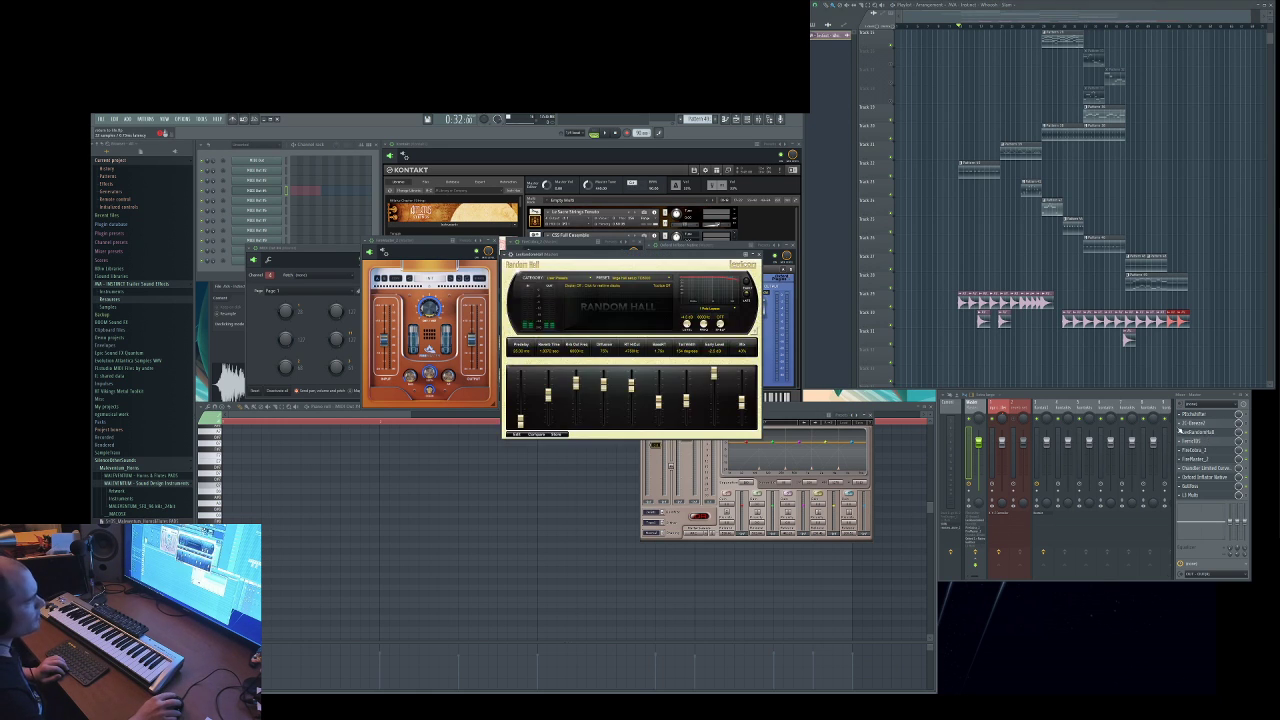
drag(657, 261, 460, 443)
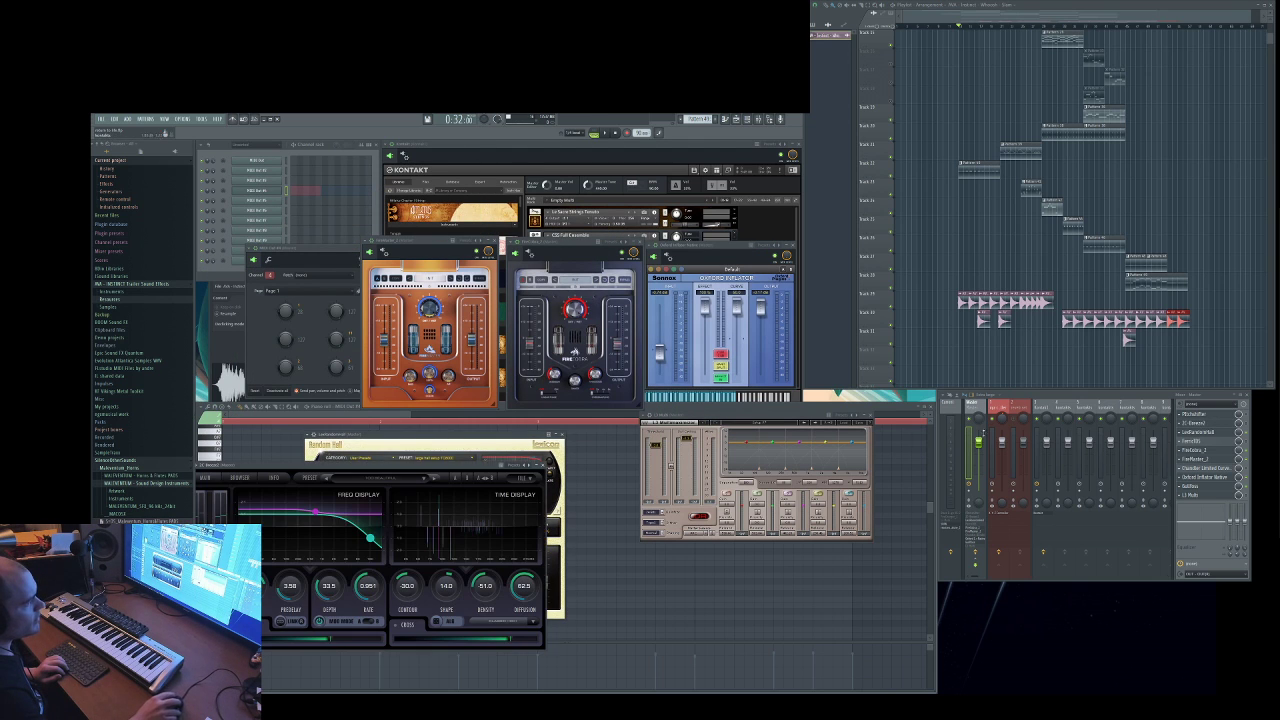
drag(409, 468, 601, 468)
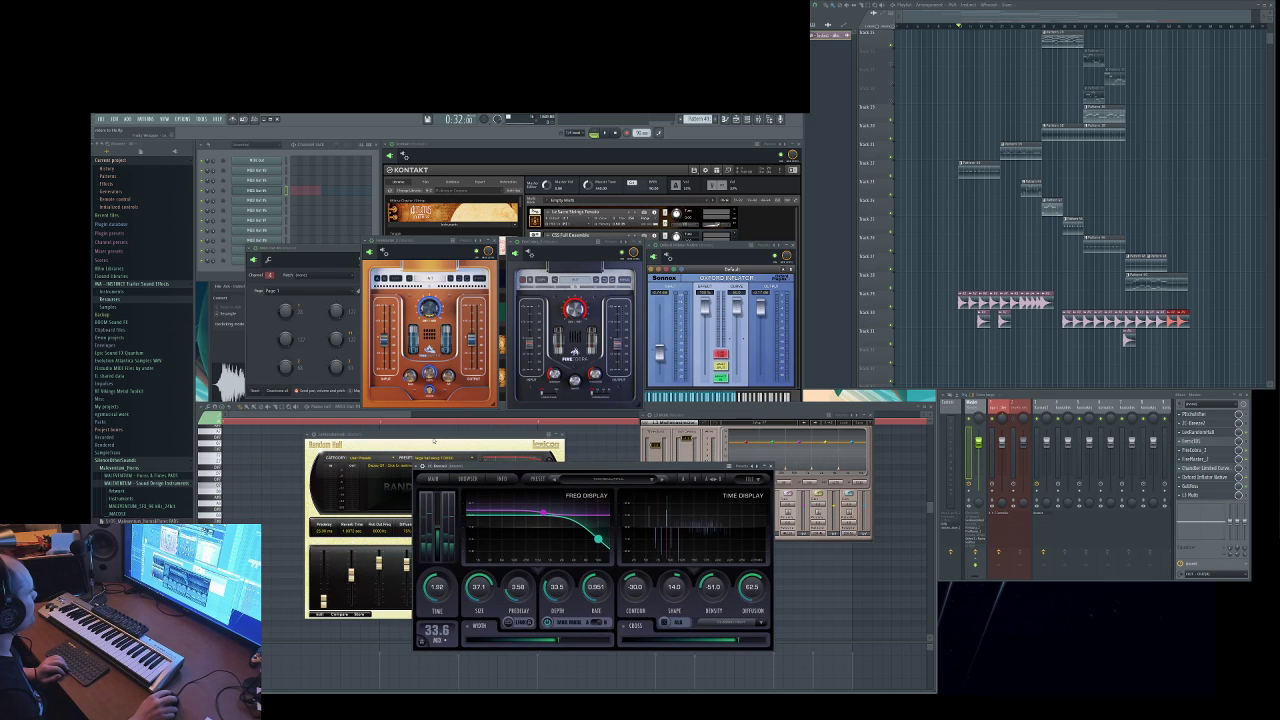
Present Random Hall and the other reverb in turn, leaving Random Hall in front just below FireMaster and partly overlapping the second reverb
click(432, 446)
drag(432, 446, 504, 471)
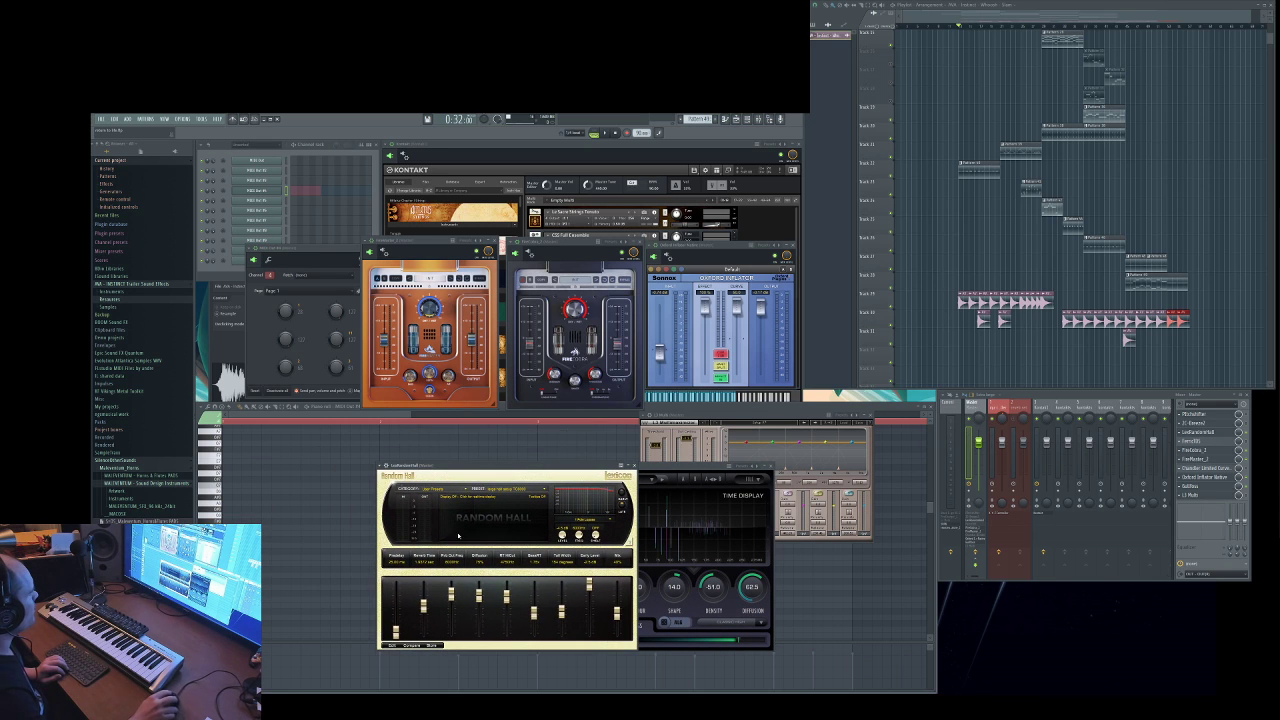
drag(458, 470, 484, 463)
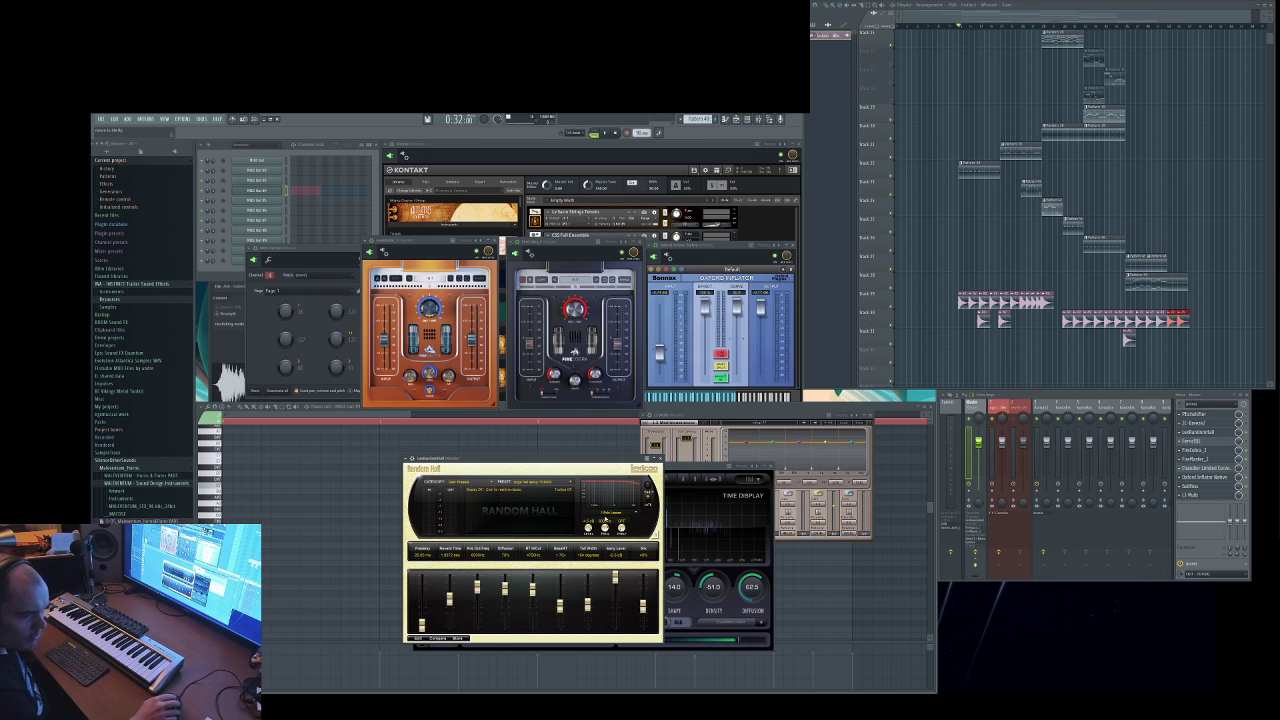
click(691, 505)
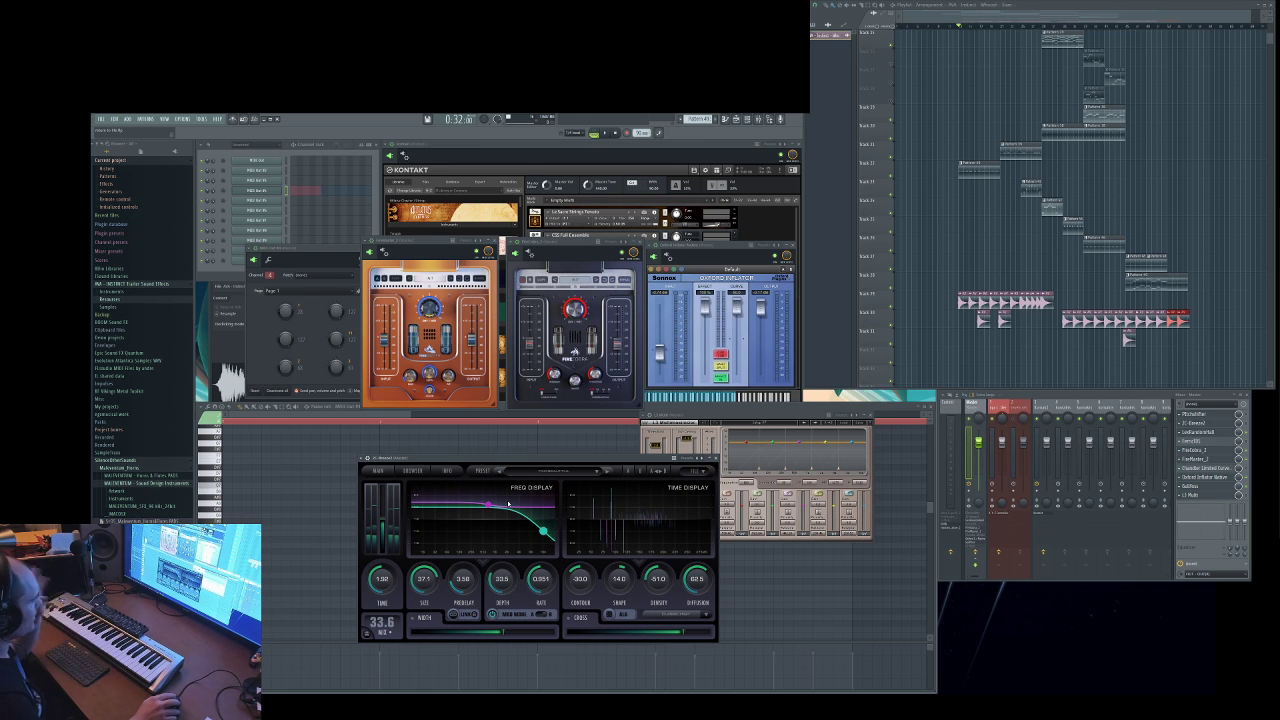
drag(569, 458, 528, 428)
click(558, 470)
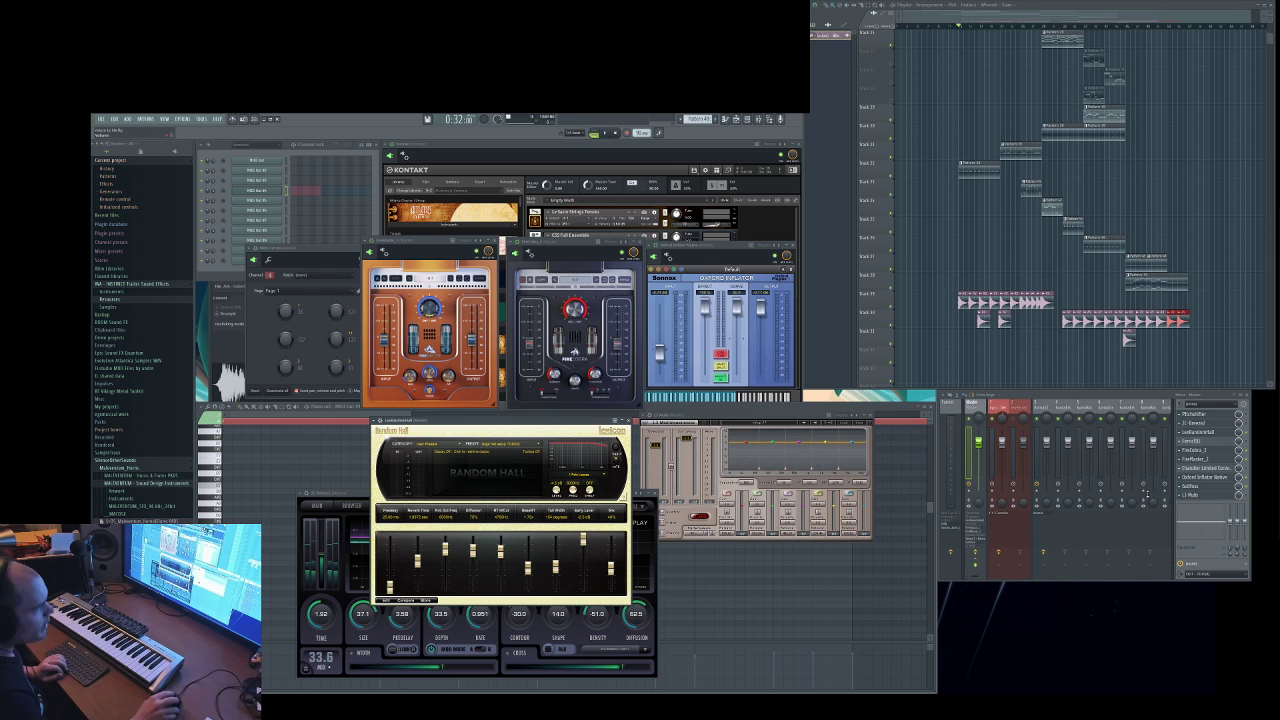
Show the Master track's Ferric effect beside Random Hall, close it, and return FireCobra to its place between FireMaster and Oxford Inflator
drag(635, 367, 822, 577)
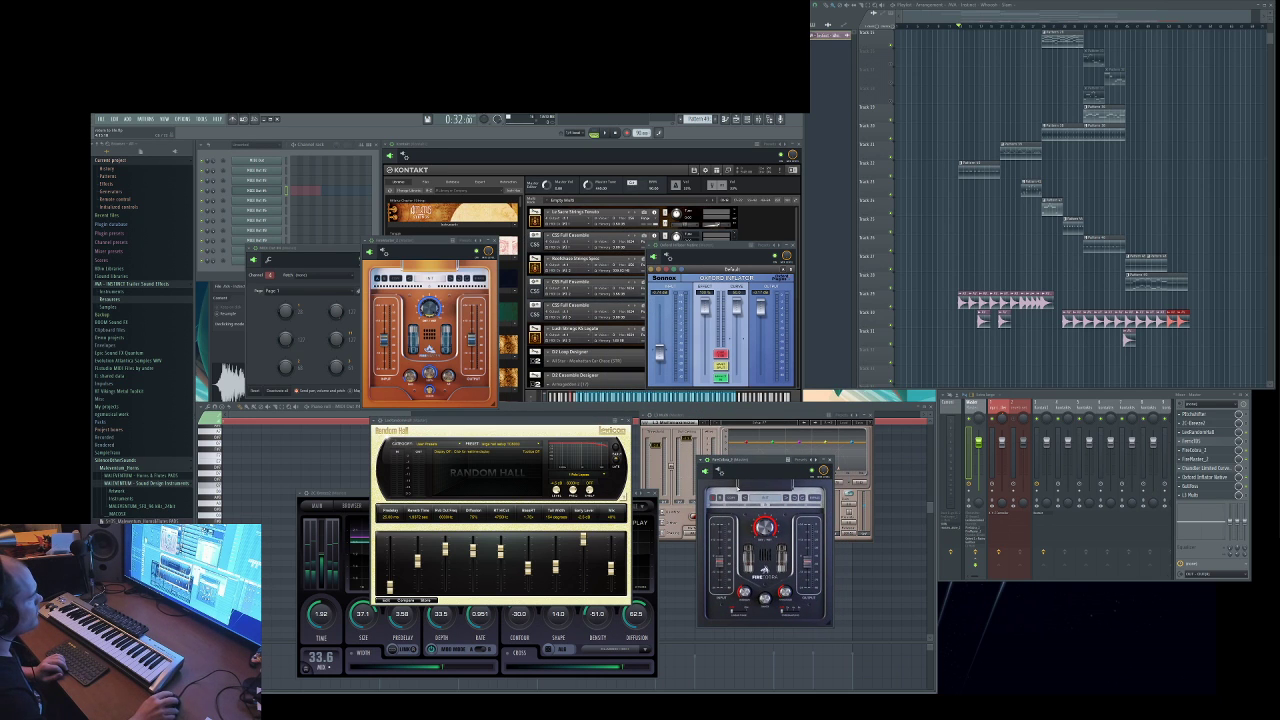
click(1205, 442)
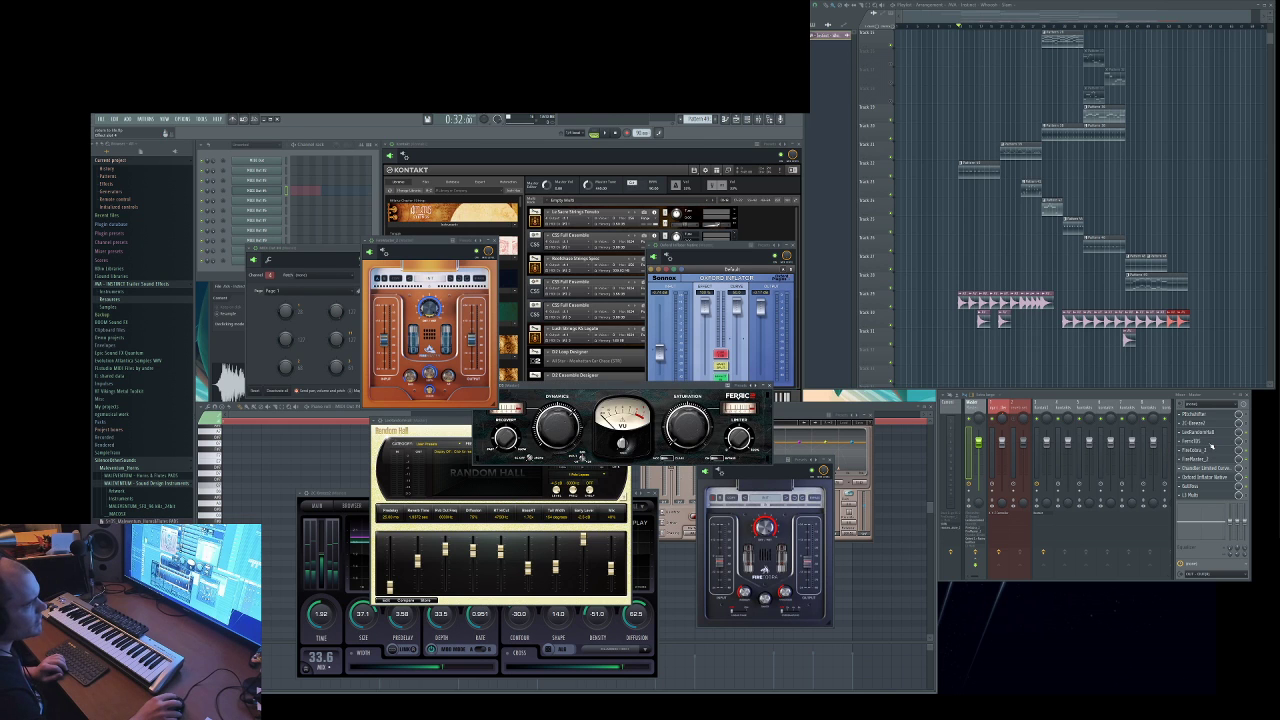
drag(678, 391, 709, 304)
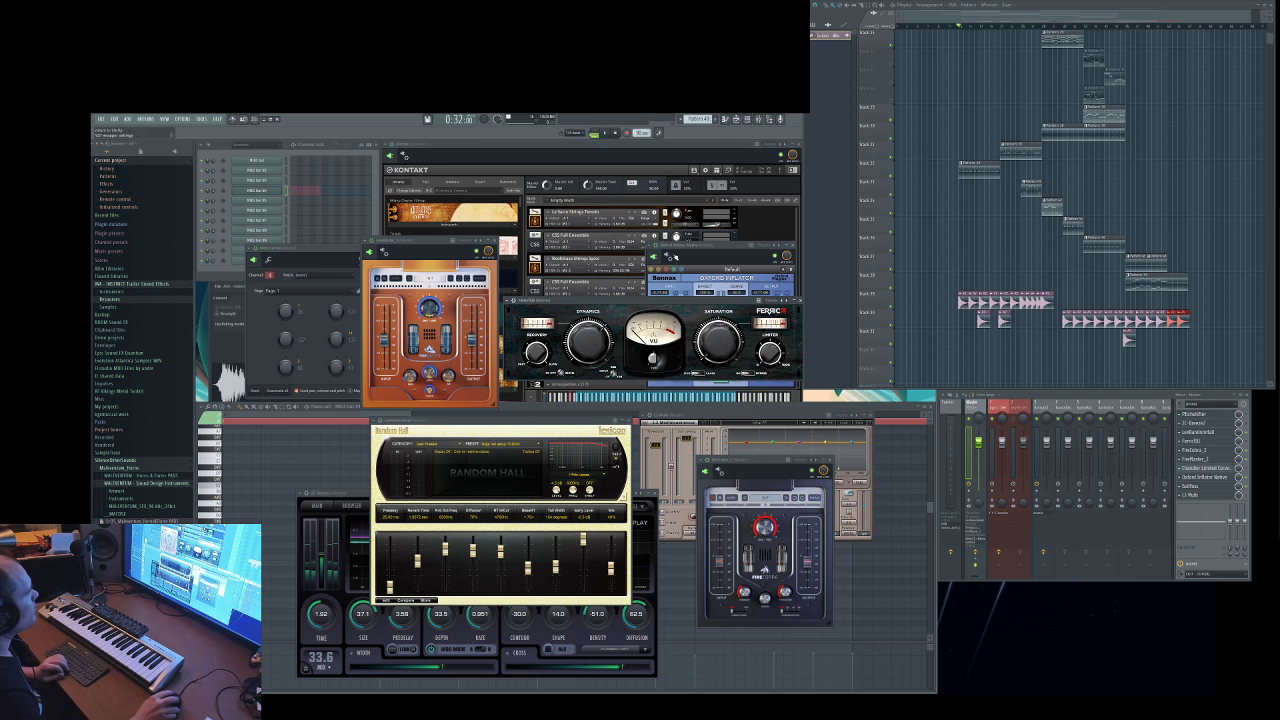
click(652, 308)
drag(652, 308, 738, 474)
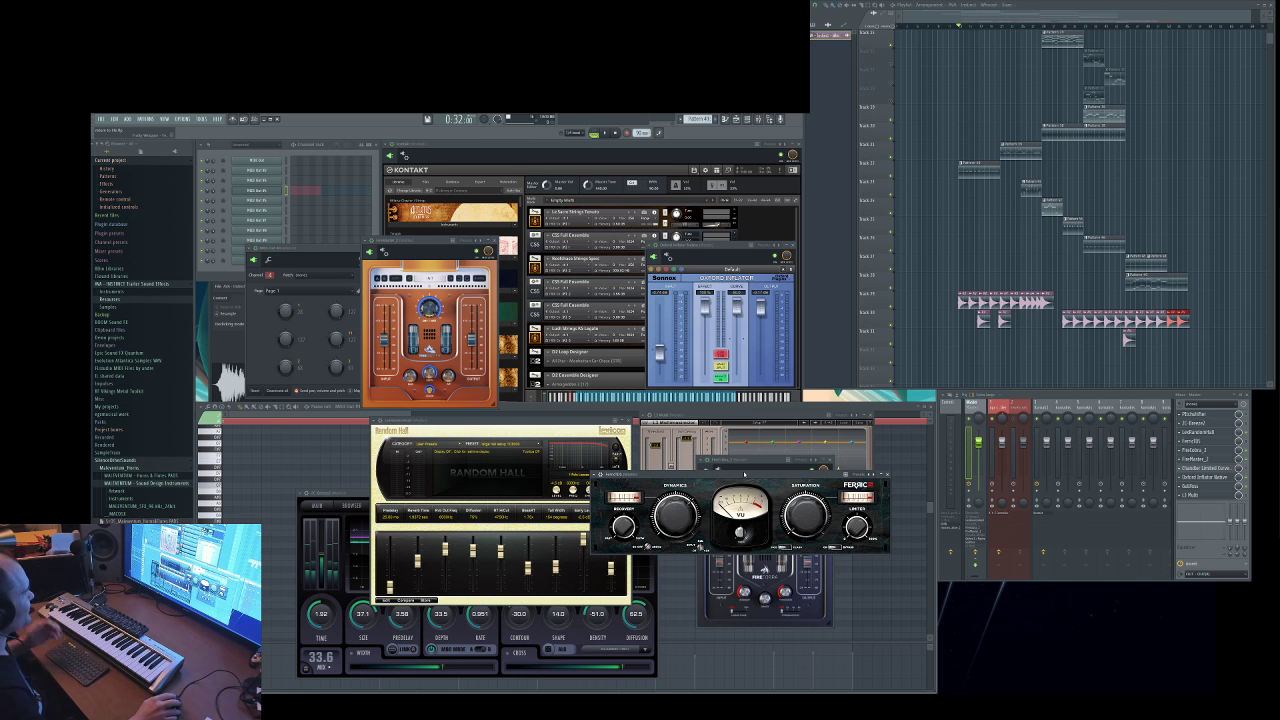
drag(743, 476, 756, 425)
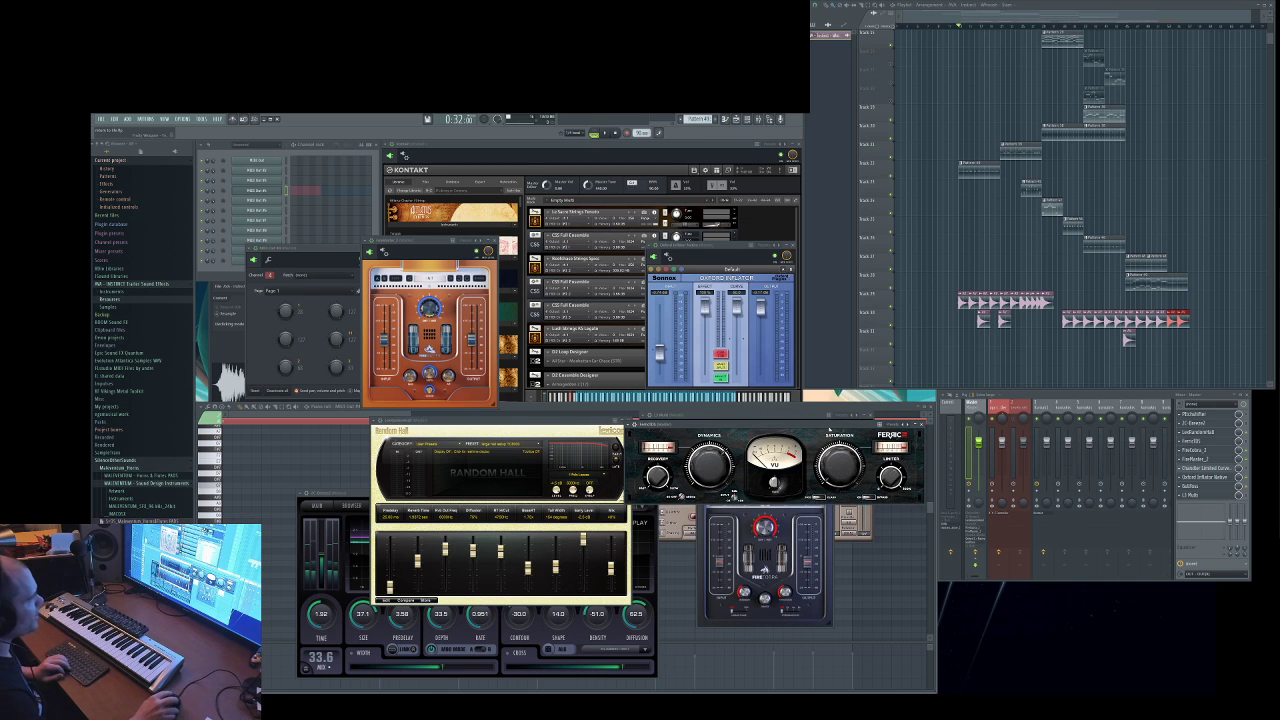
drag(828, 427, 834, 435)
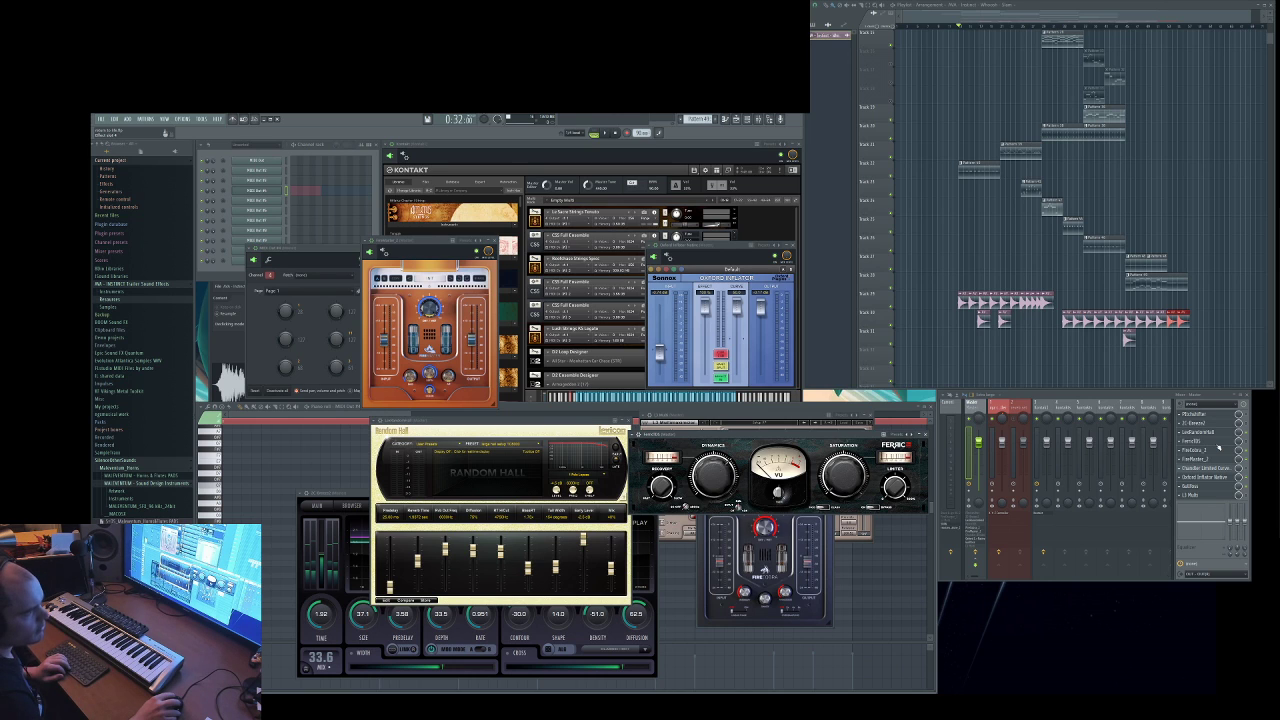
click(1218, 447)
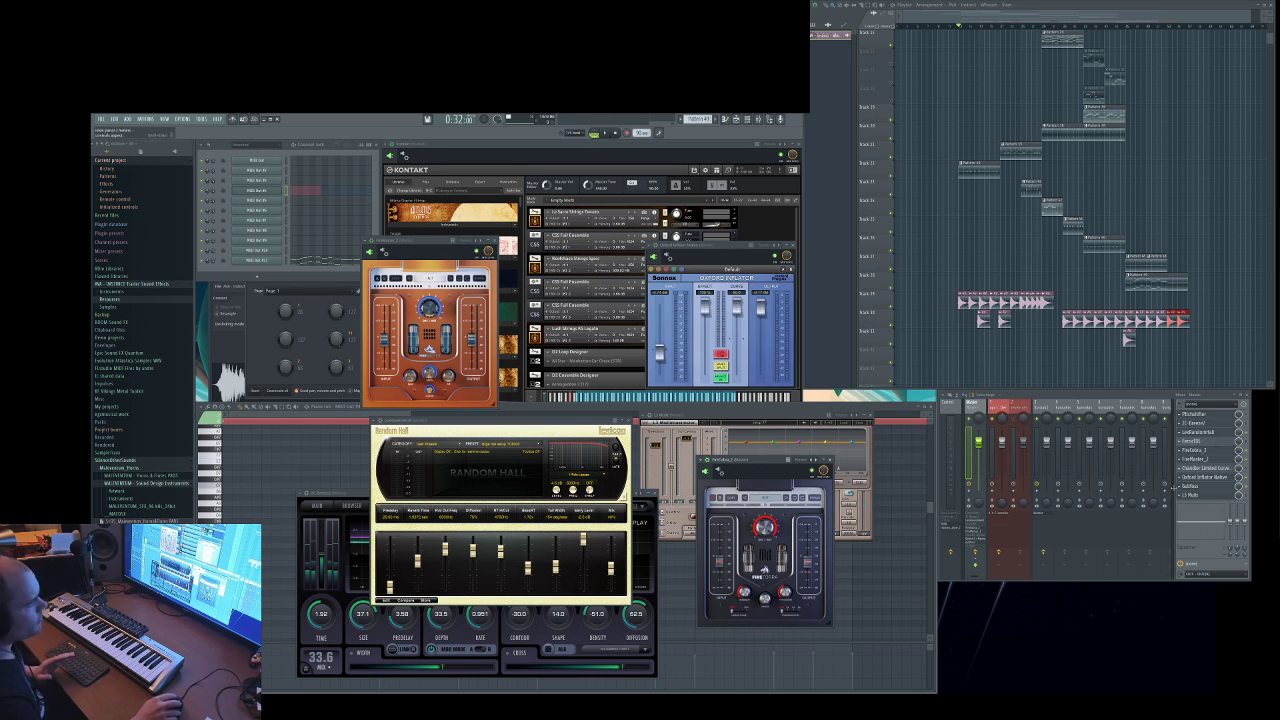
drag(762, 460, 566, 242)
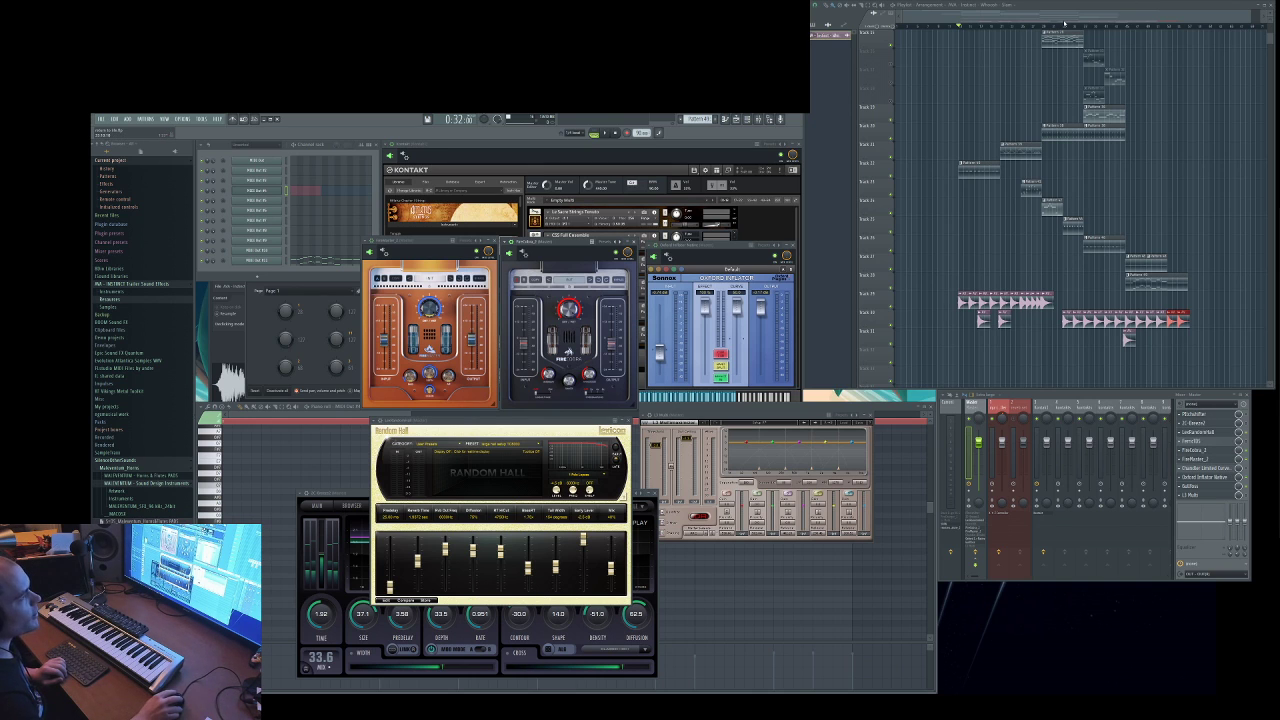
Shift FireMaster and FireCobra slightly up toward Oxford Inflator, then bring Oxford Inflator in front of them
scroll(1040, 200, down, 1)
scroll(1018, 45, up, 10)
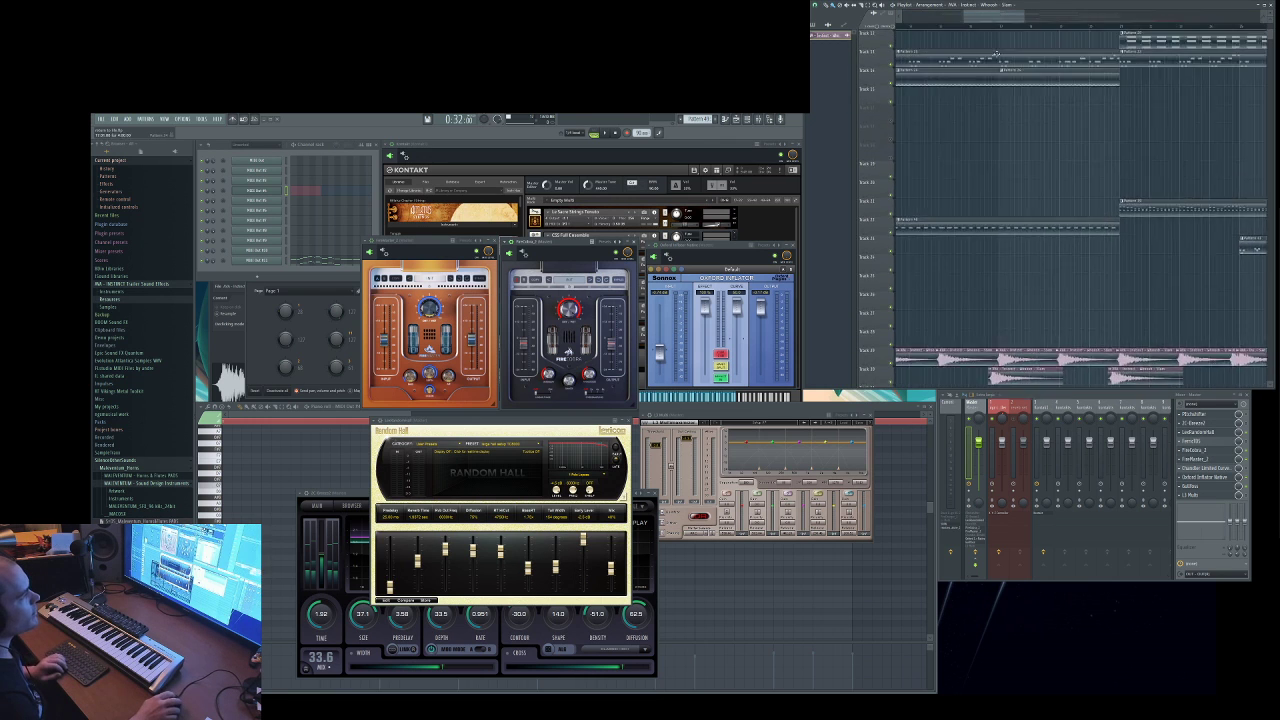
scroll(1018, 45, up, 3)
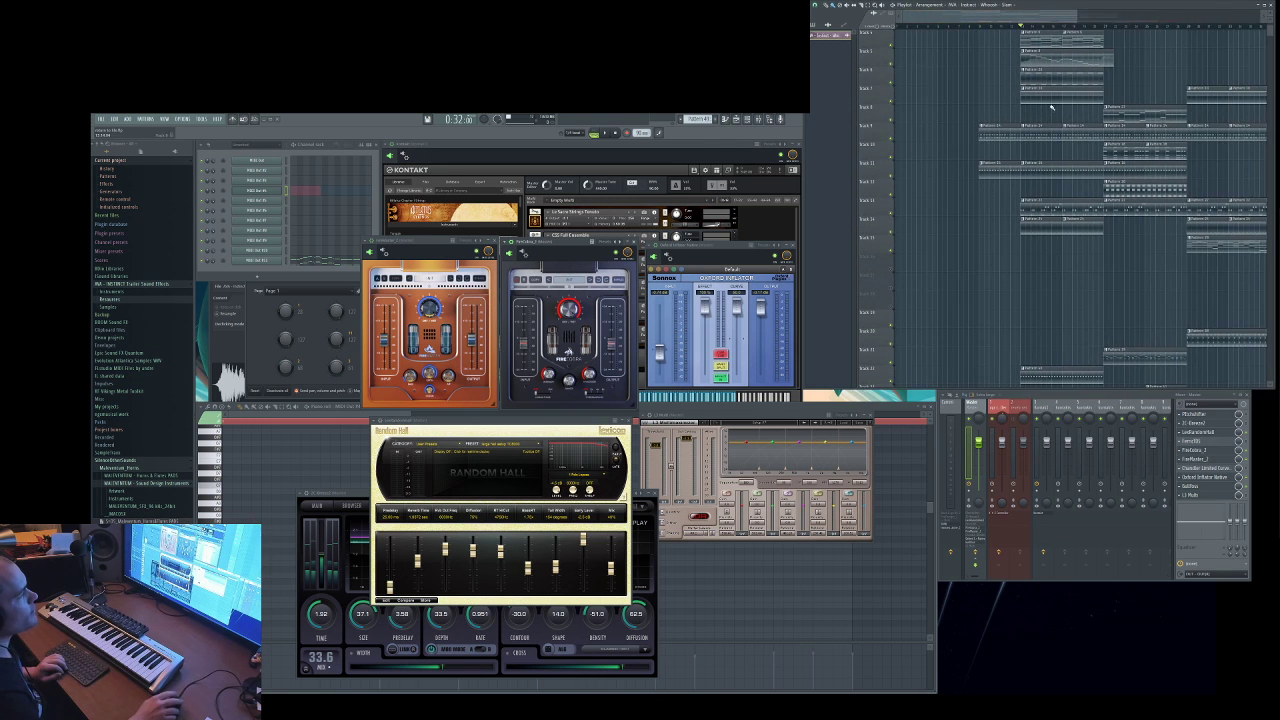
scroll(1048, 95, down, 2)
scroll(1048, 95, up, 3)
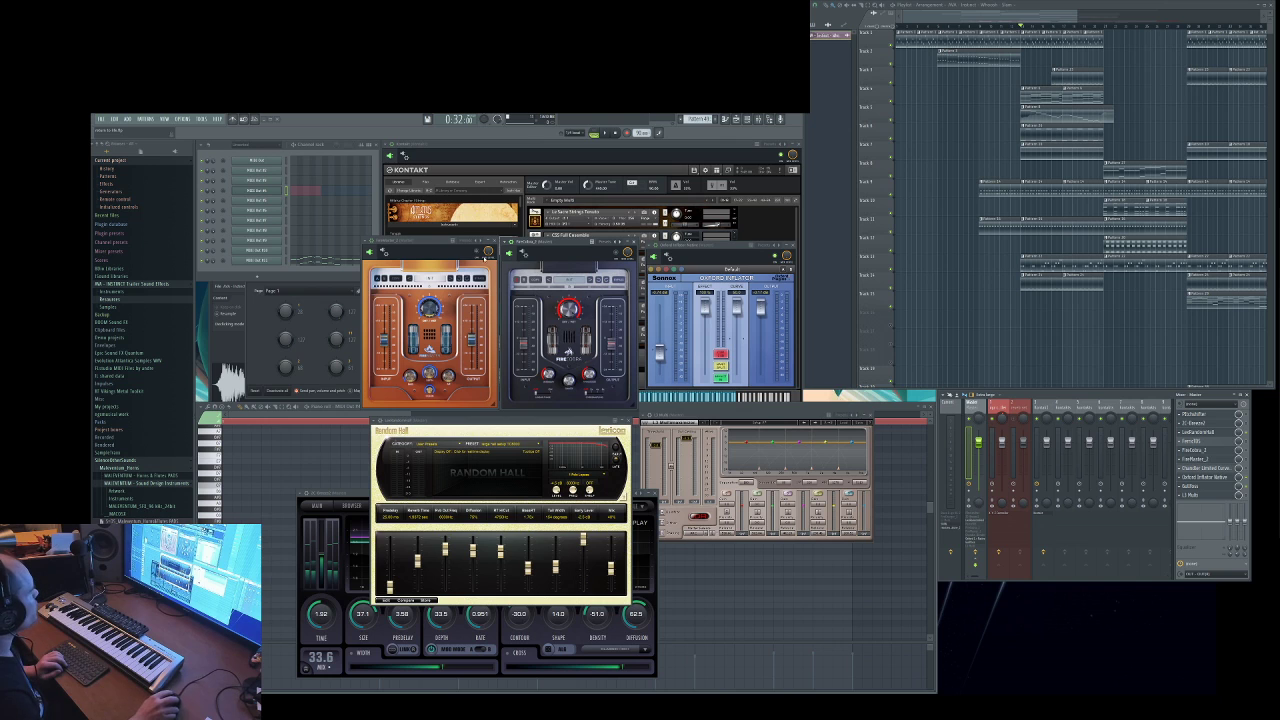
mouse_move(575, 242)
mouse_down()
mouse_move(623, 245)
mouse_move(592, 236)
mouse_up()
drag(440, 242, 472, 230)
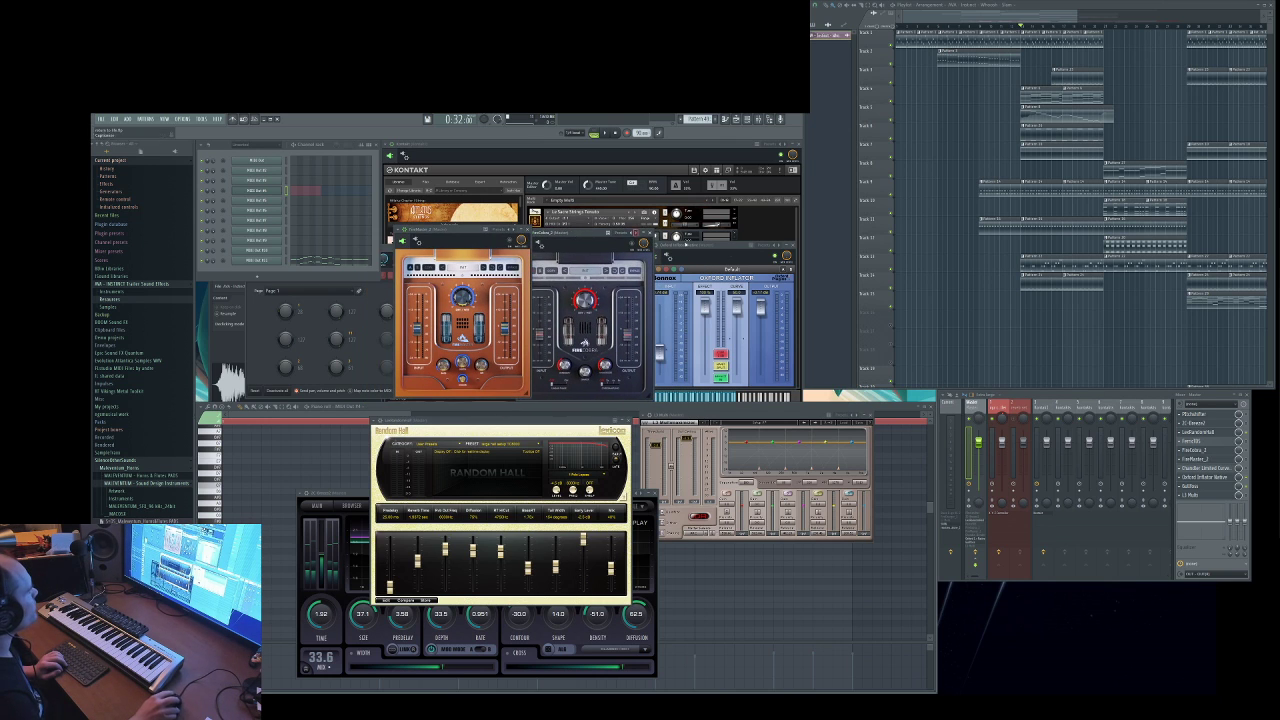
drag(777, 257, 771, 257)
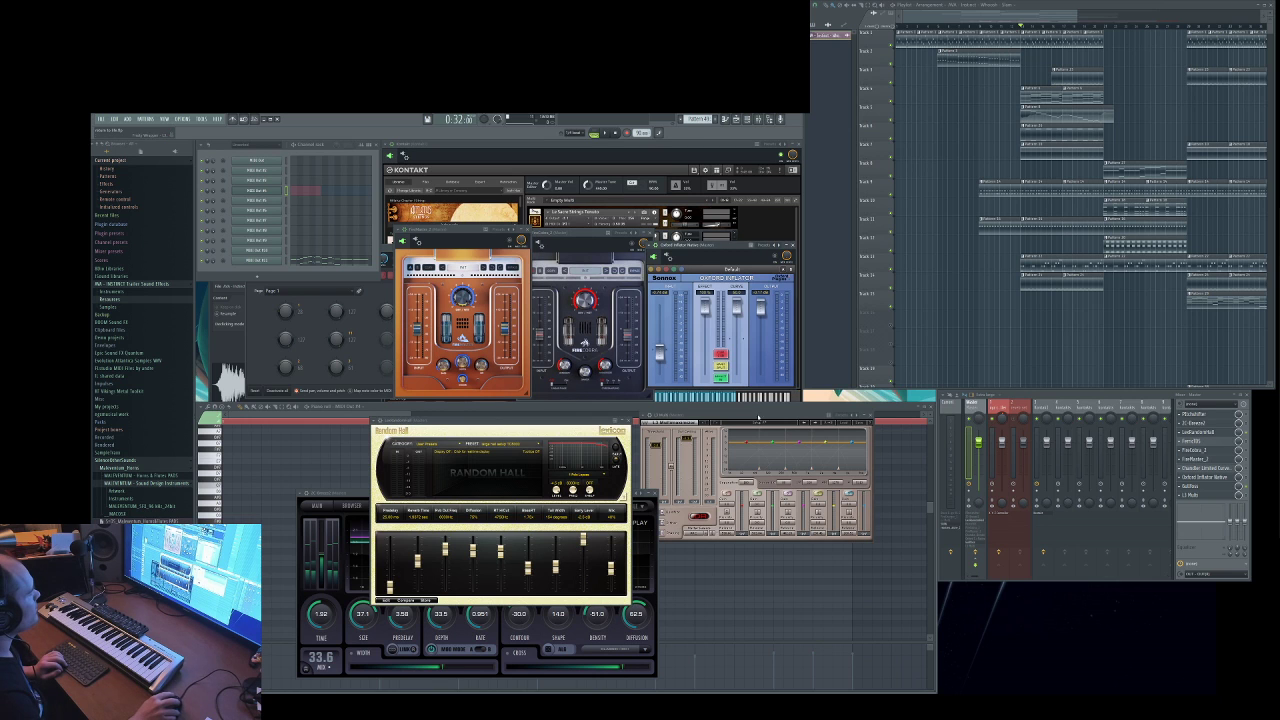
Lower Random Hall, then bring up Gullfoss from the Master track's effects and place it so it overlaps Random Hall's edge
drag(536, 435, 460, 473)
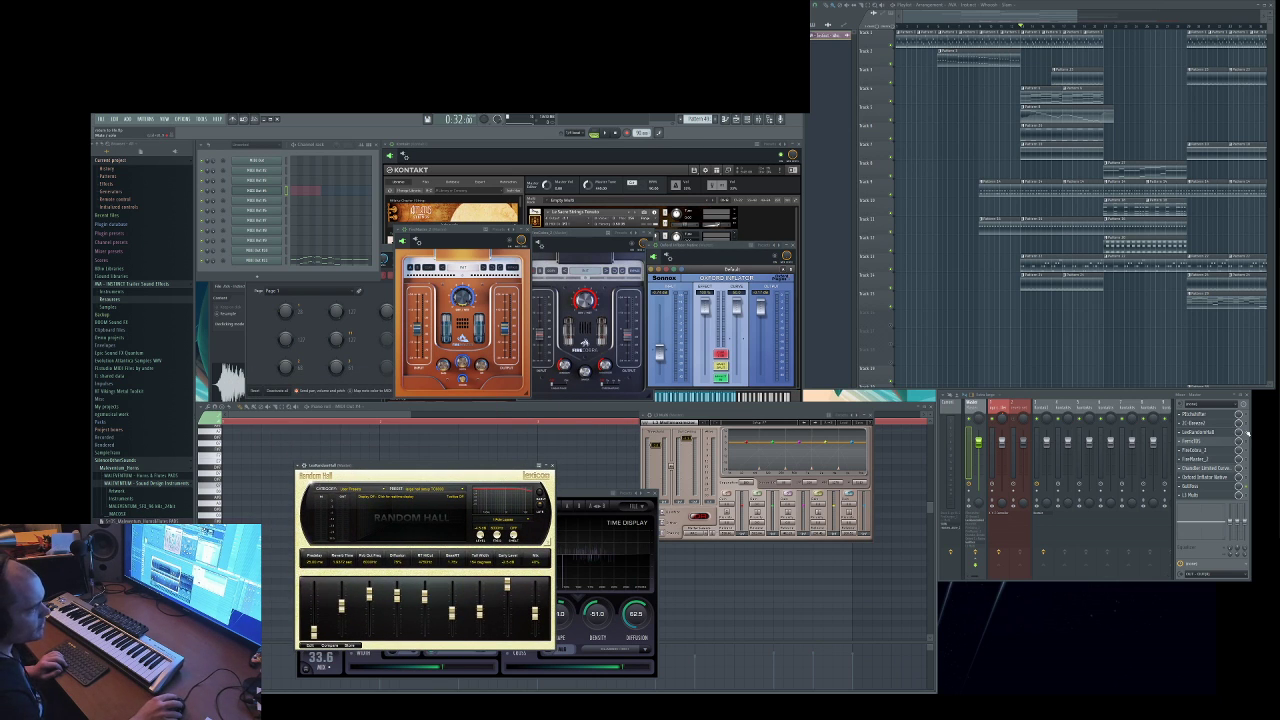
click(1216, 487)
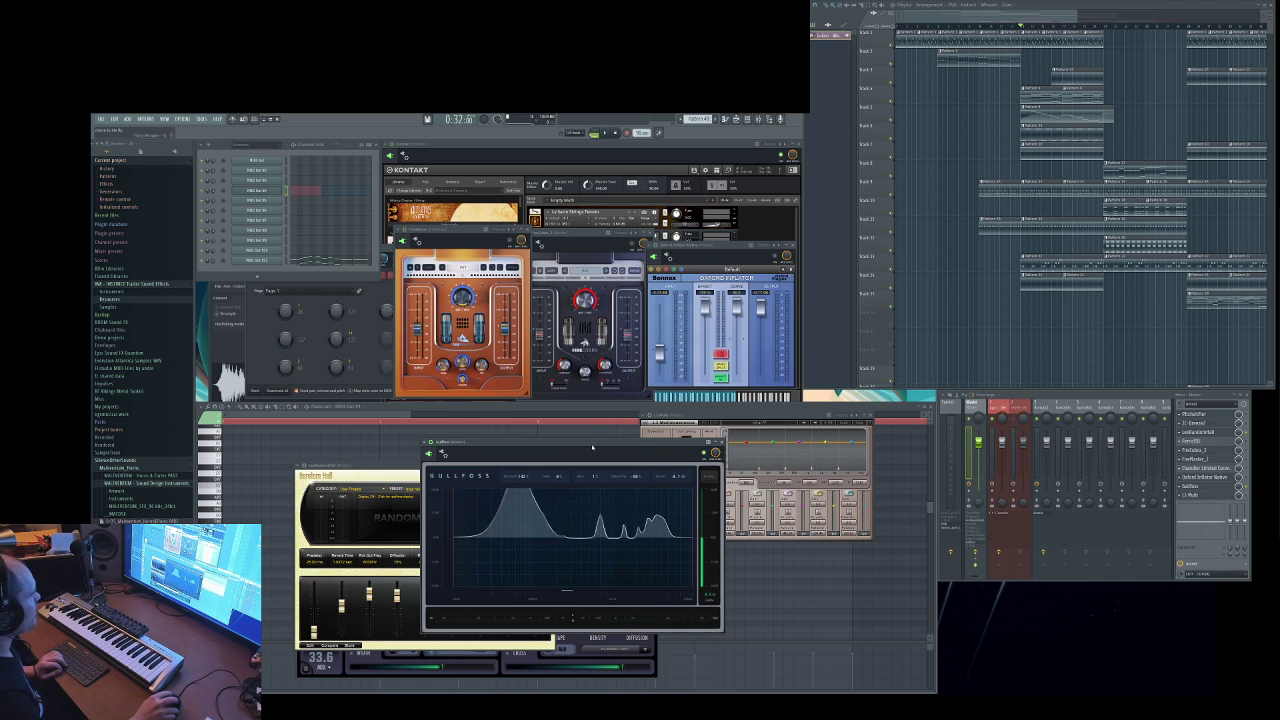
drag(591, 451, 670, 465)
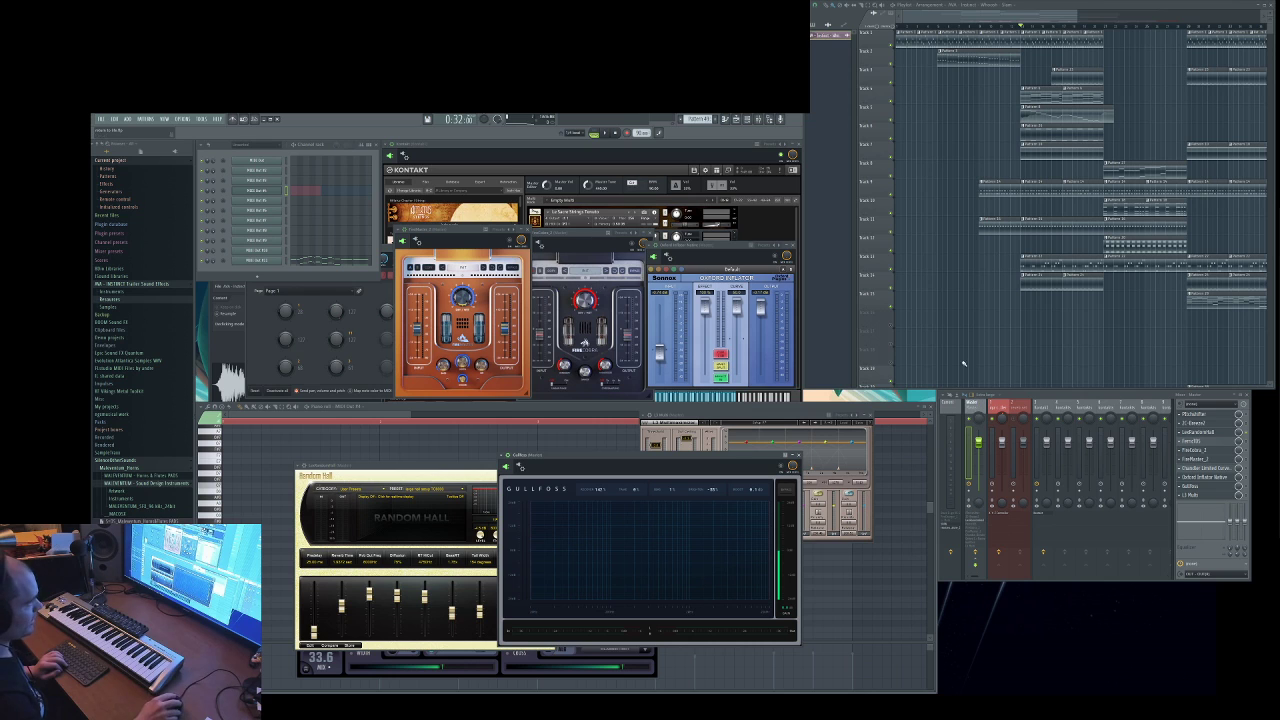
Play the arrangement from the playlist marker with the Master track's effects bypassed and again with them enabled
scroll(1021, 27, down, 1)
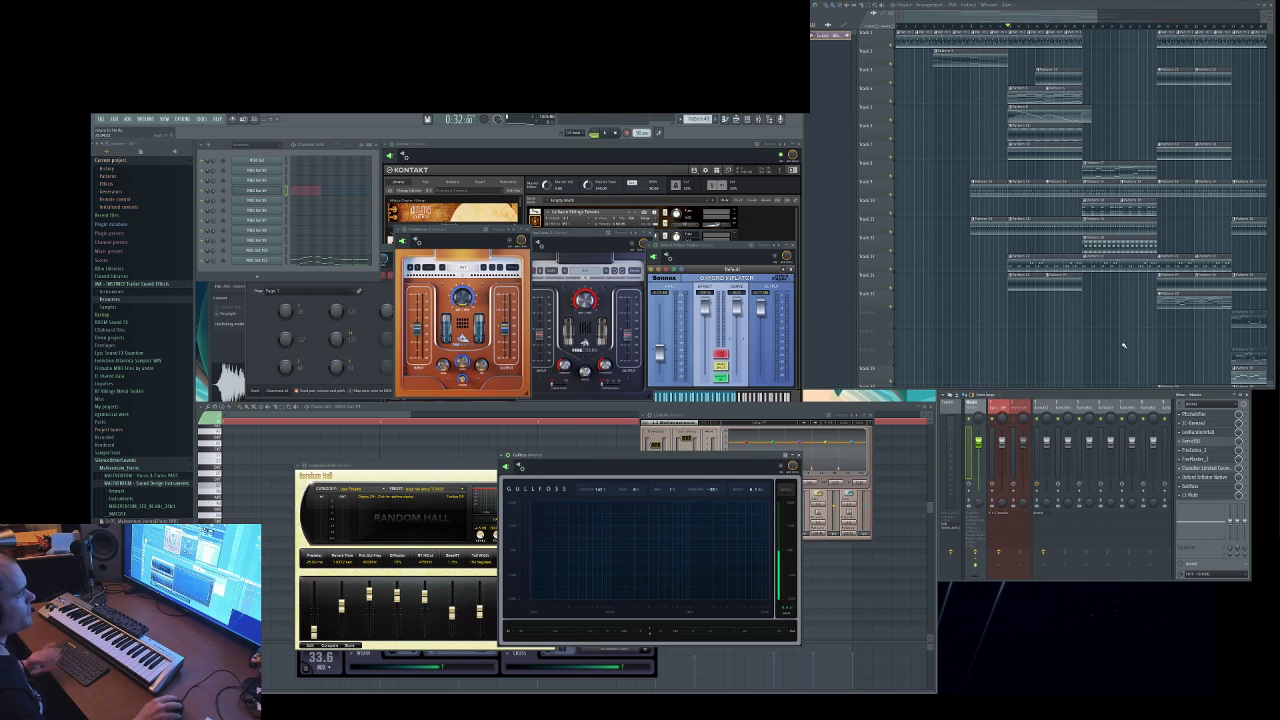
key(space)
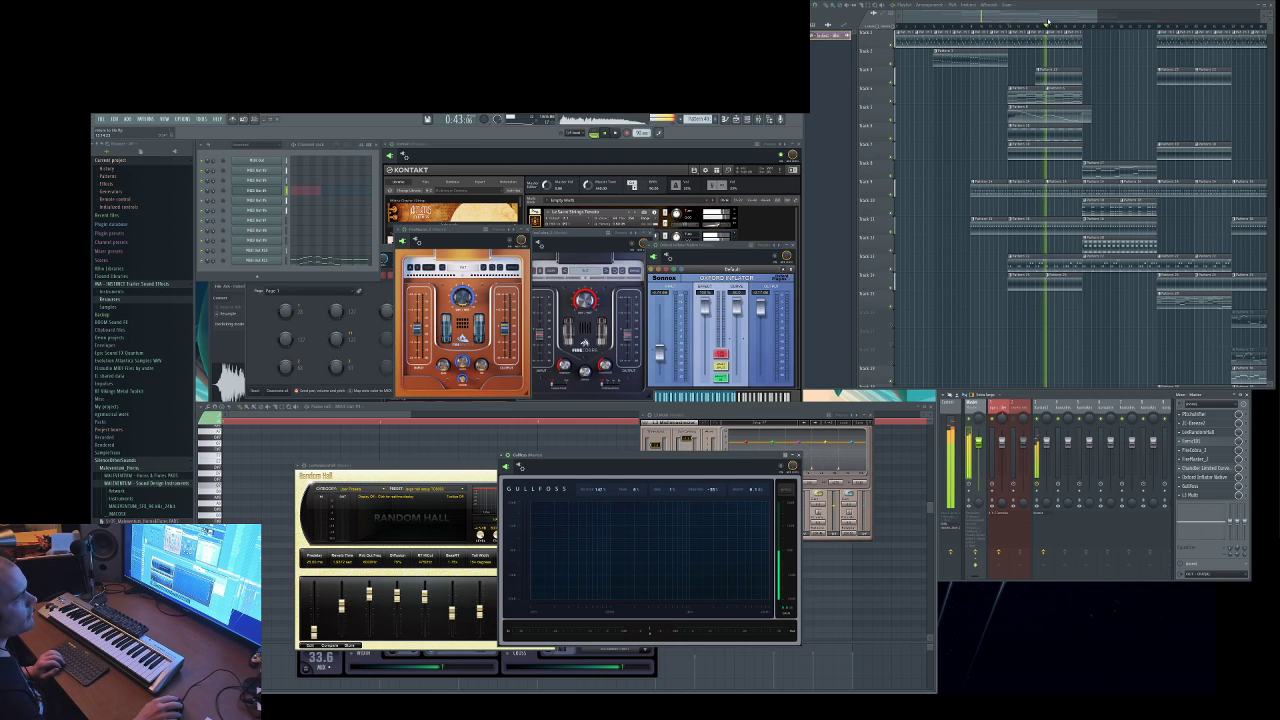
key(space)
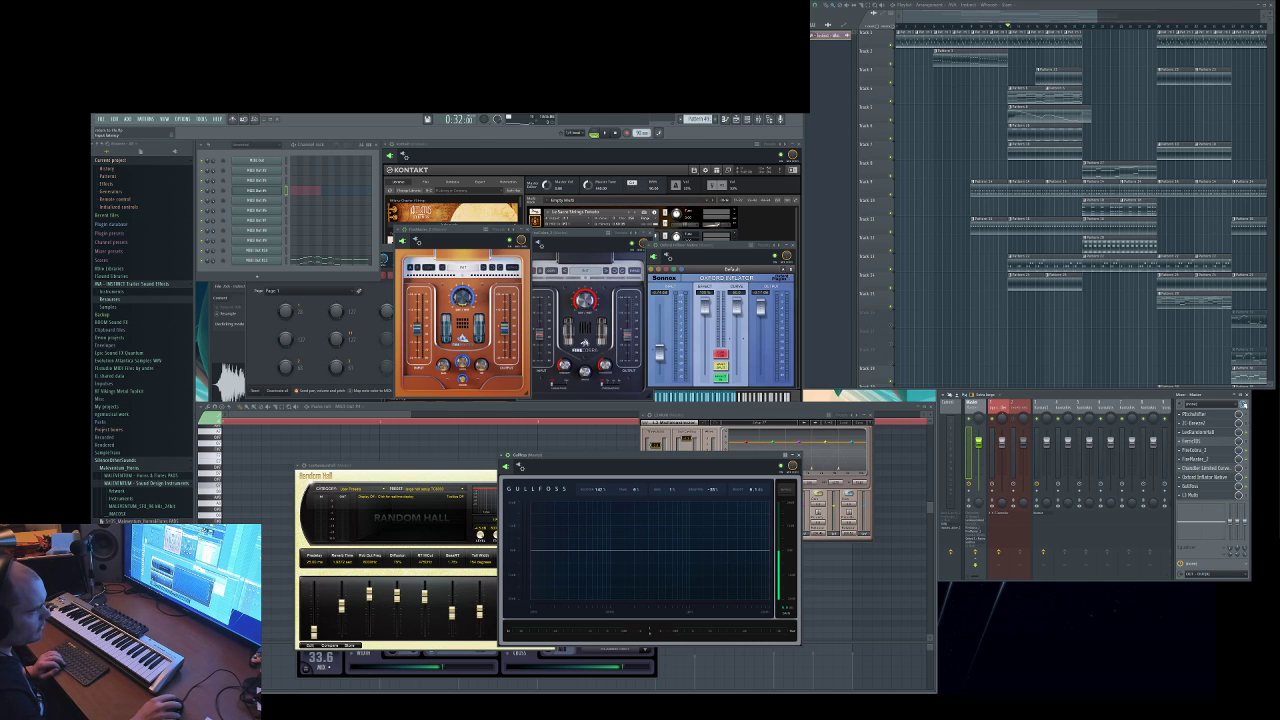
key(space)
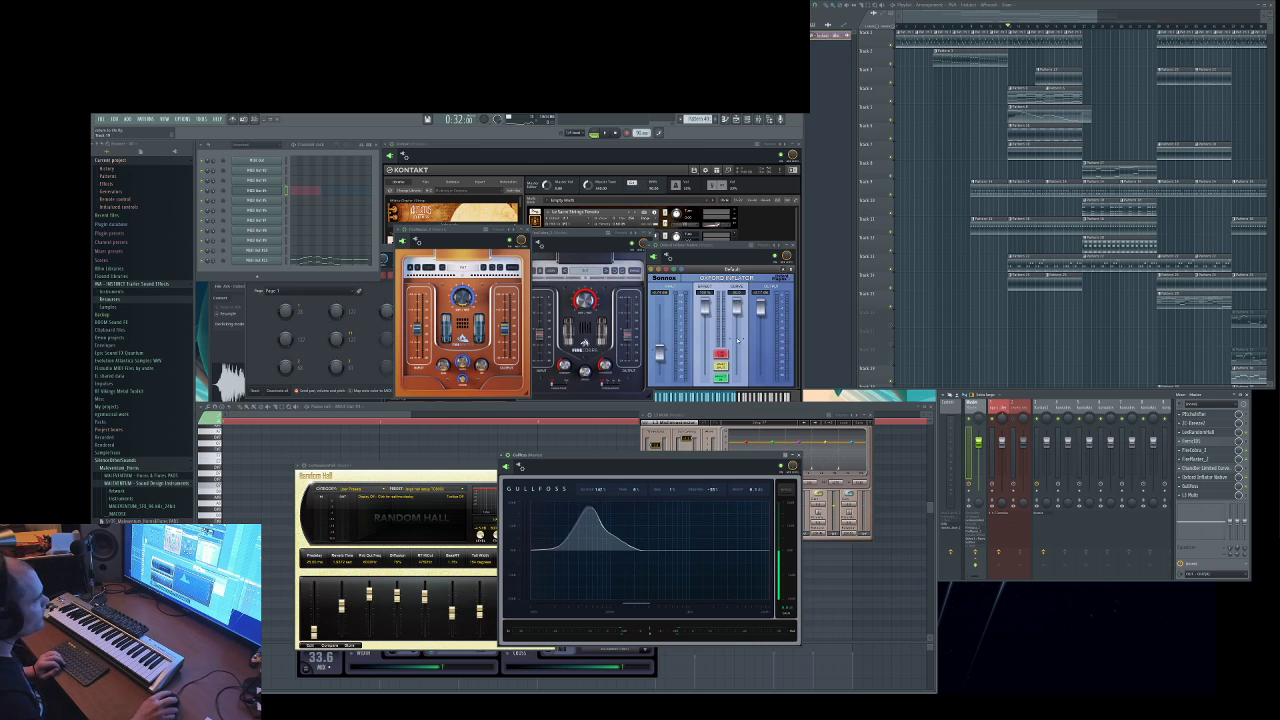
Separate FireMaster and FireCobra level with Oxford Inflator, and replay the passage from the marker several times to audition FireMaster's effect
click(1243, 452)
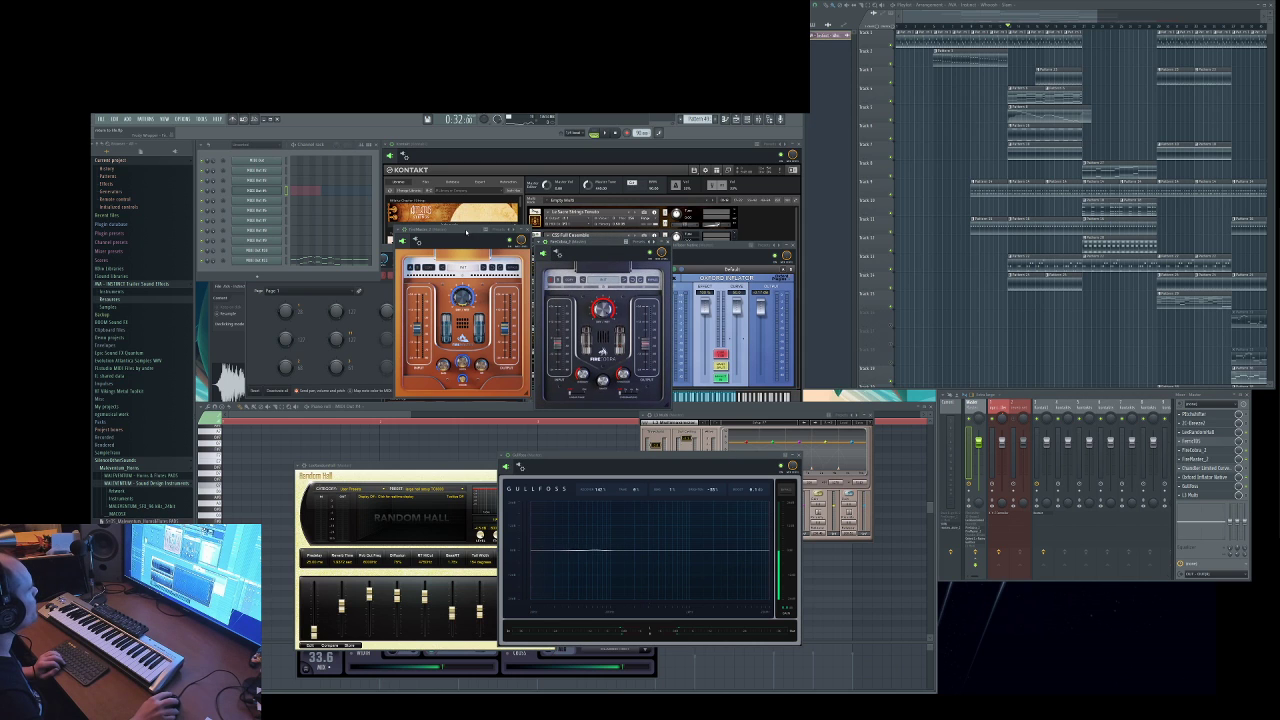
drag(466, 232, 460, 245)
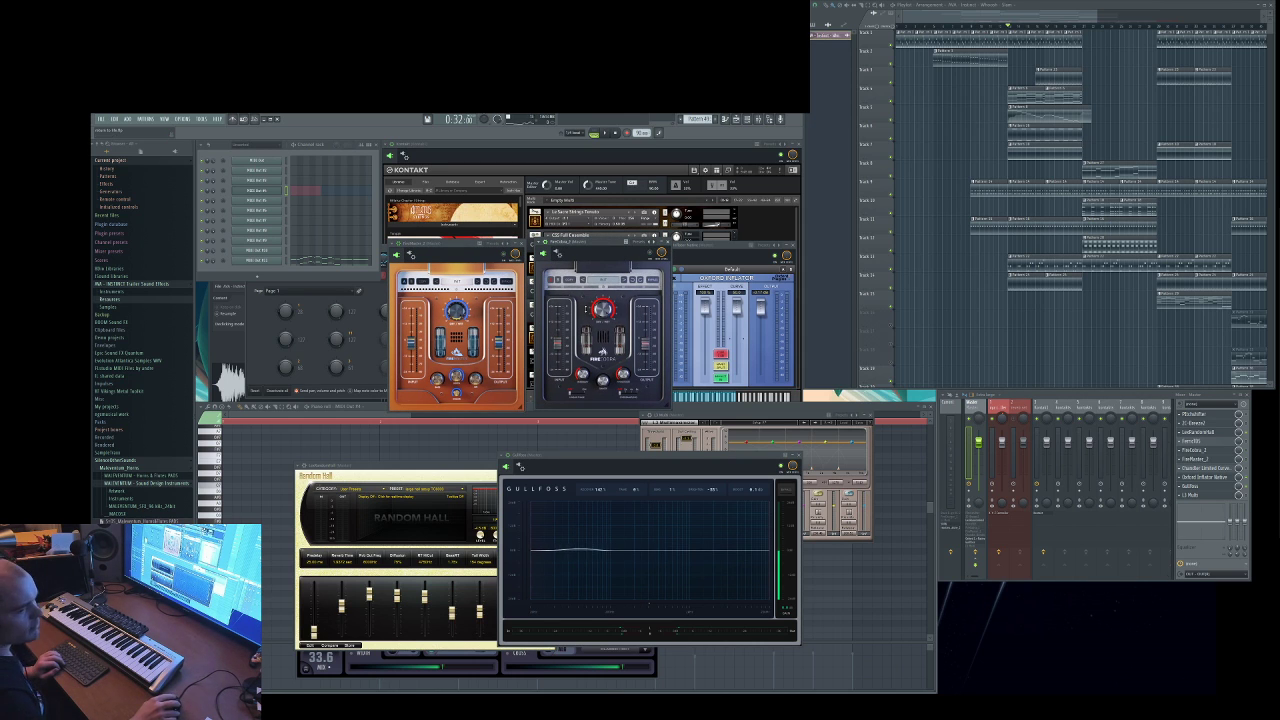
key(space)
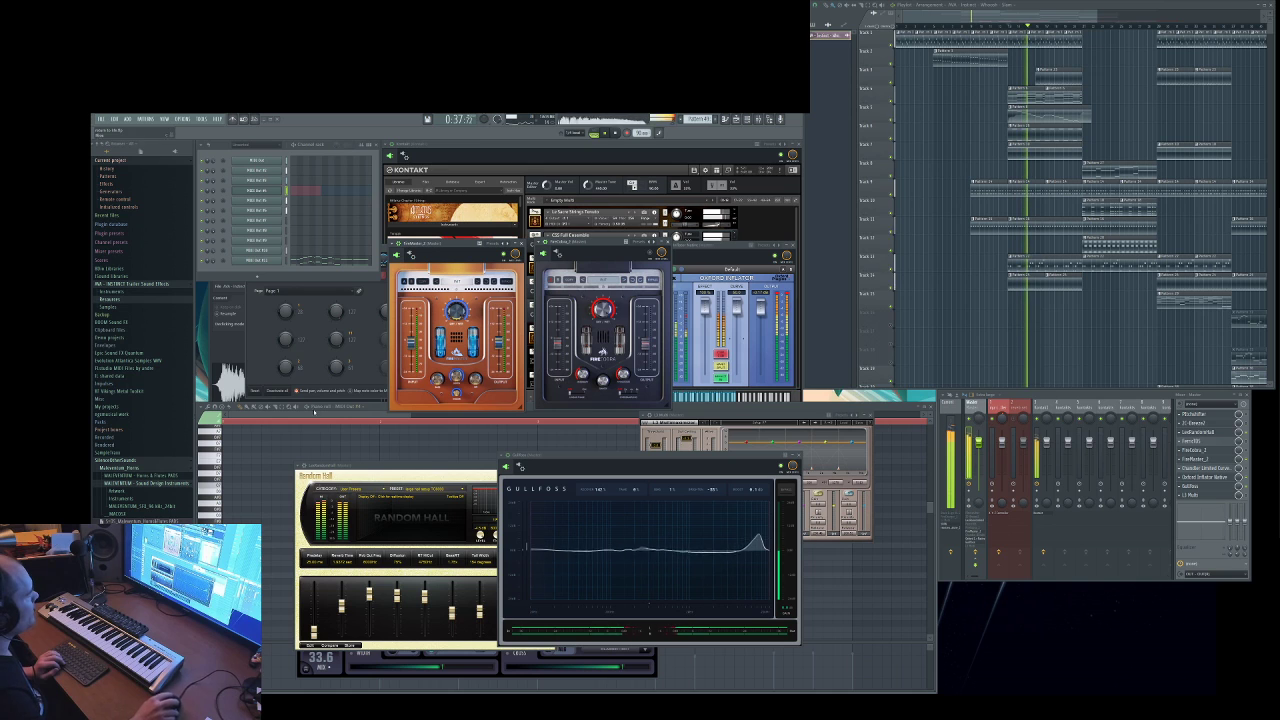
key(space)
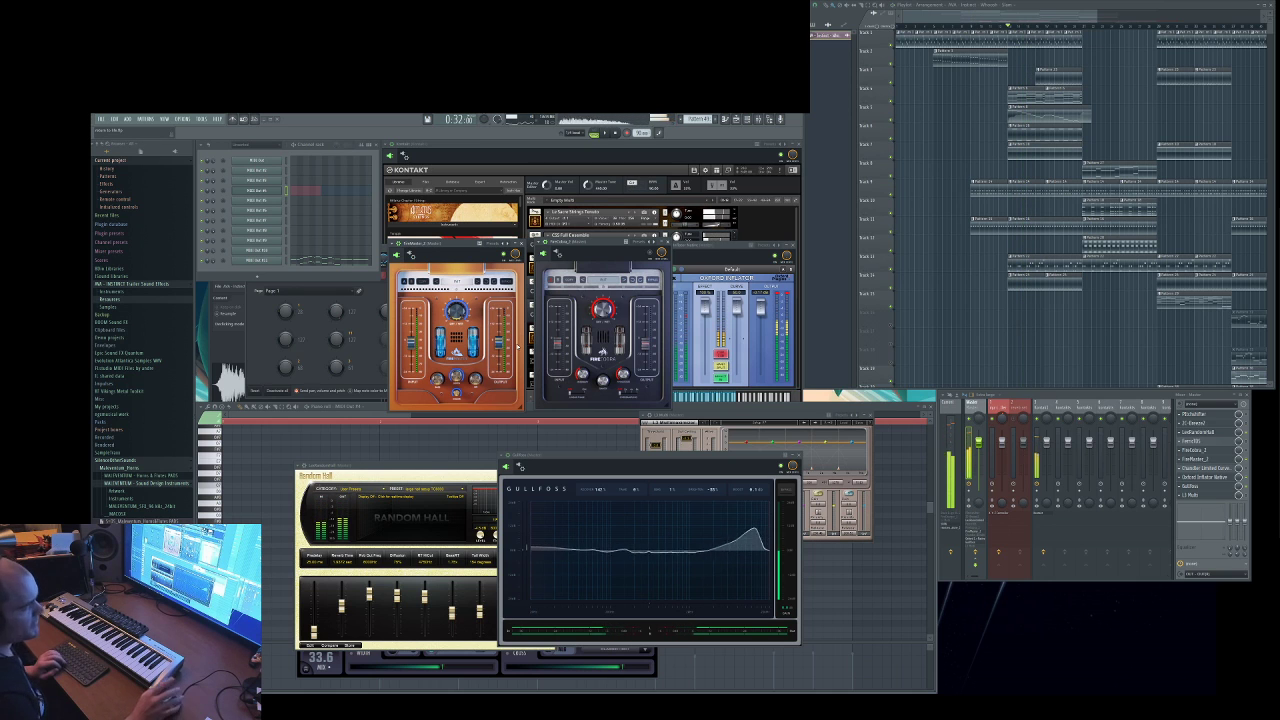
key(space)
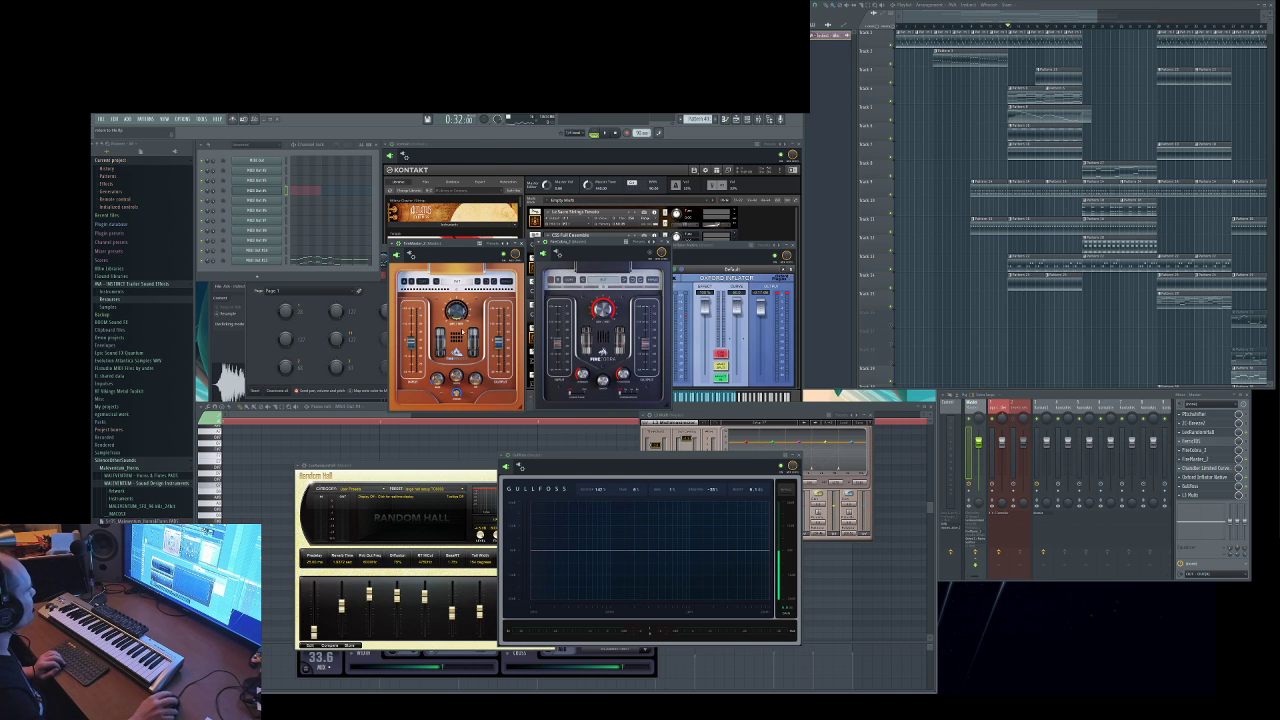
key(space)
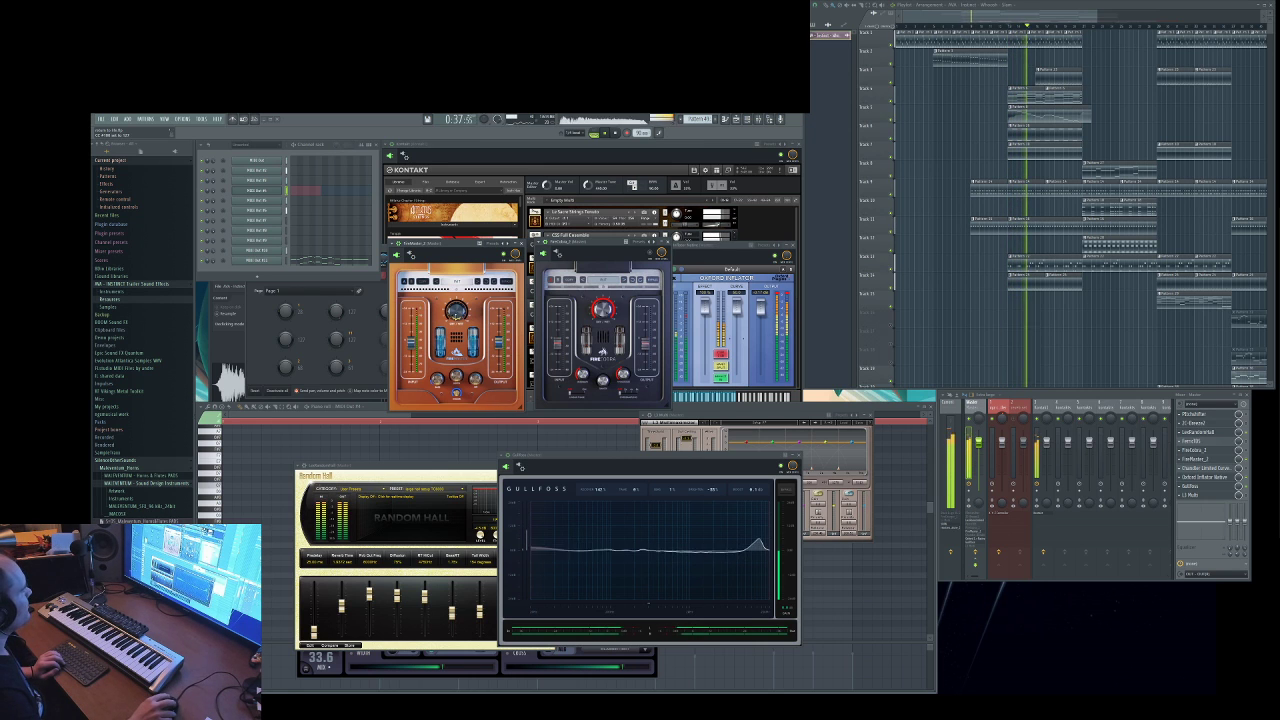
key(space)
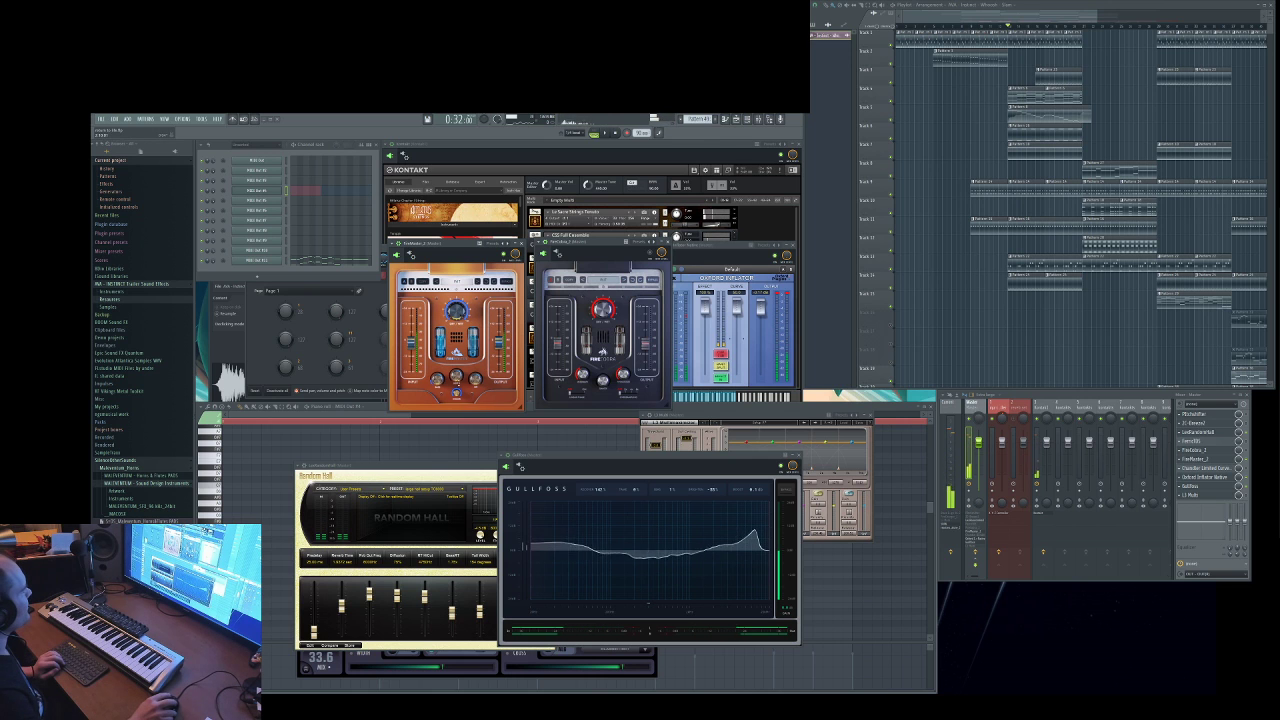
Play the passage from the playlist marker three times, stopping after each short playback, to audition the Master track's effects
key(space)
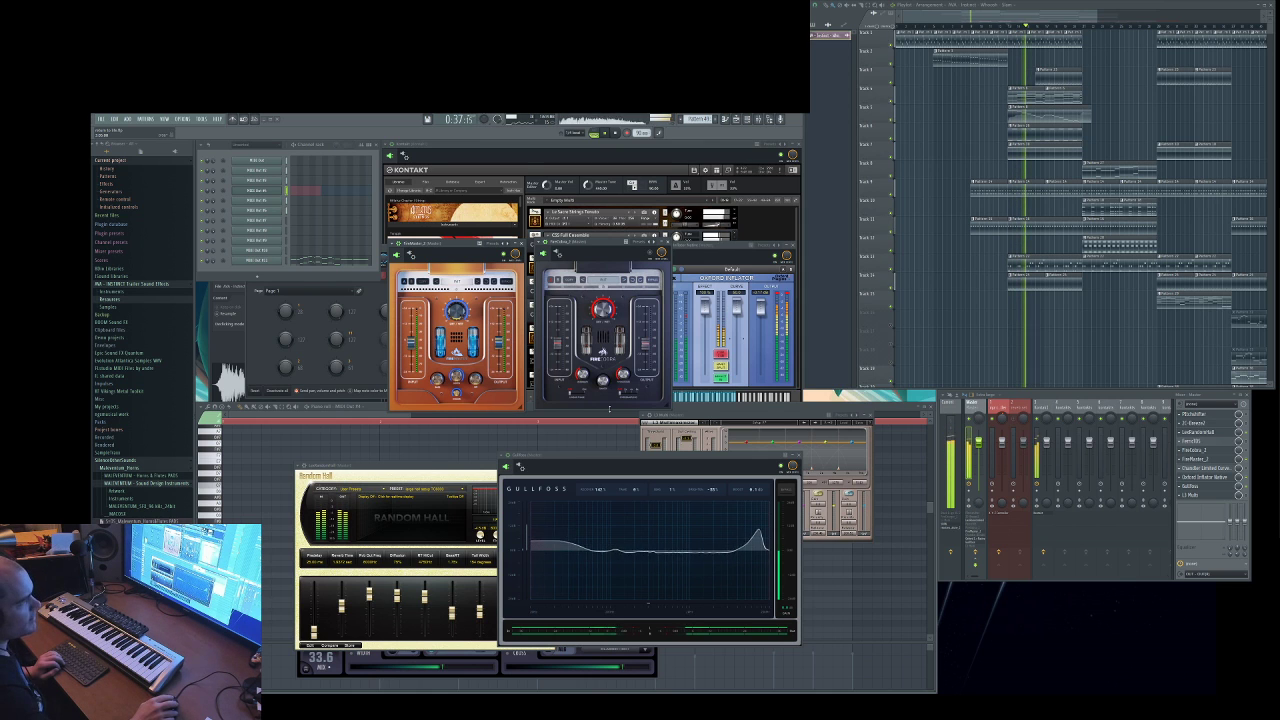
key(space)
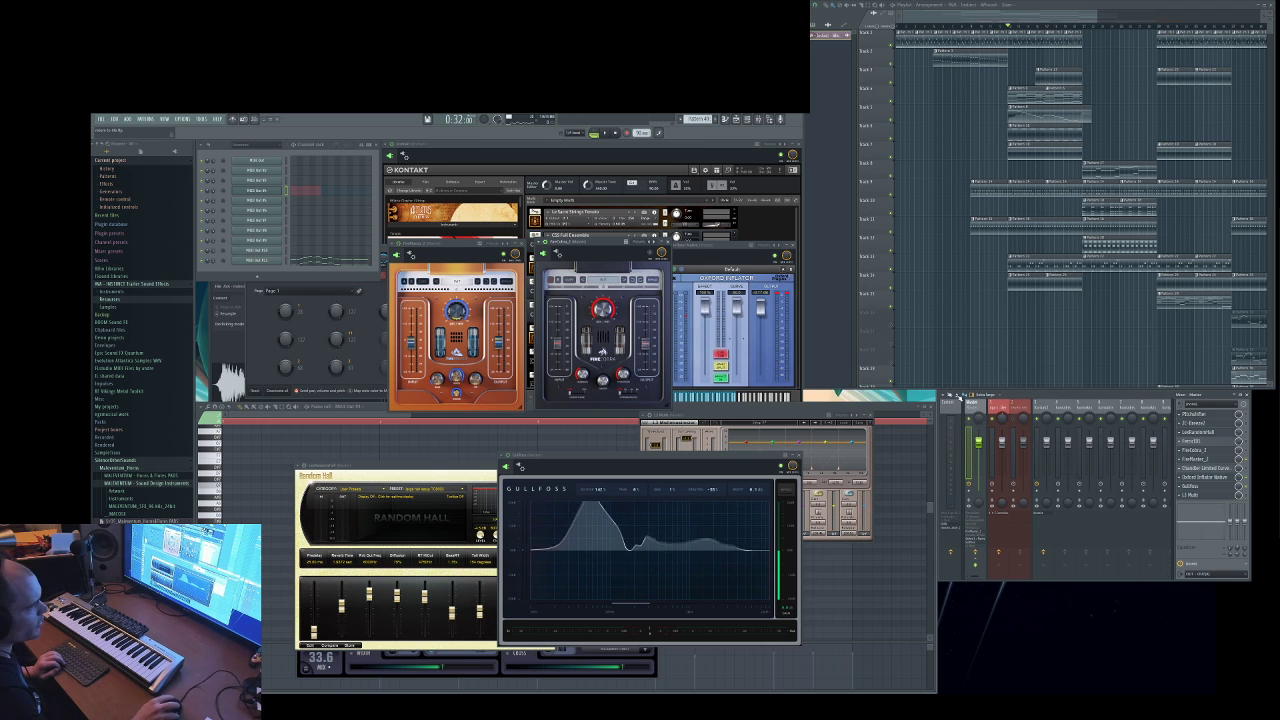
key(space)
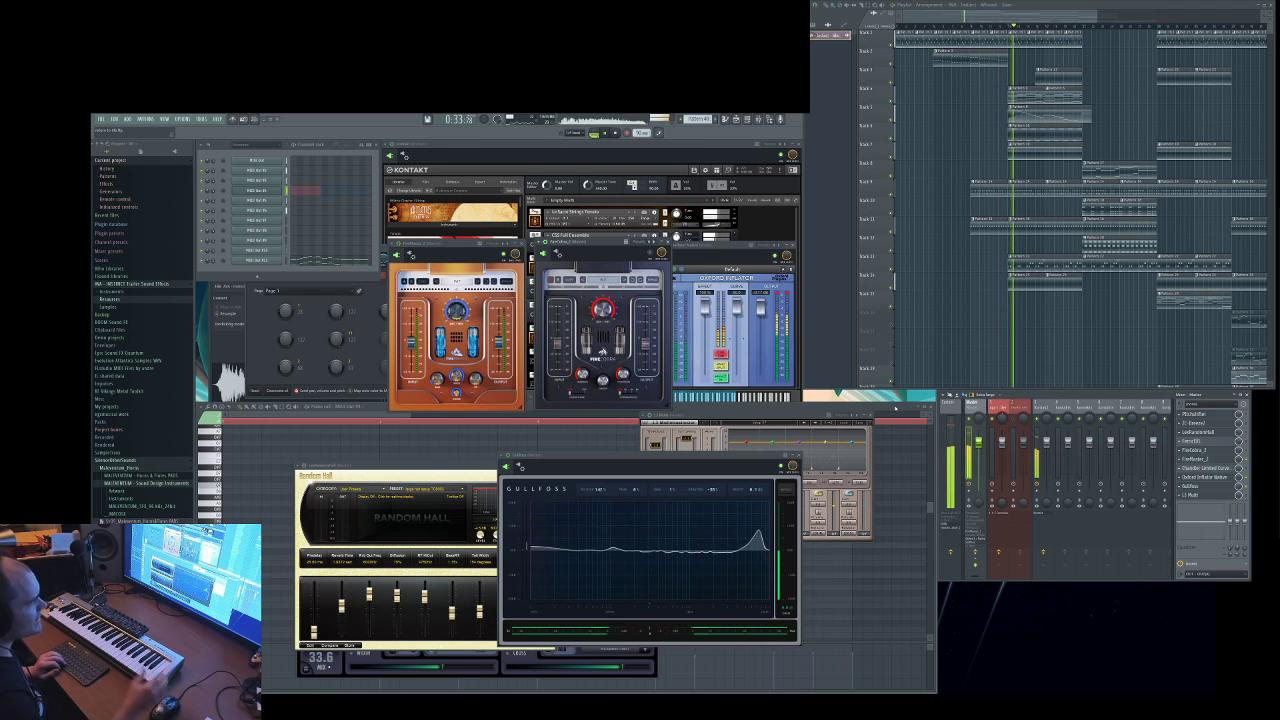
key(space)
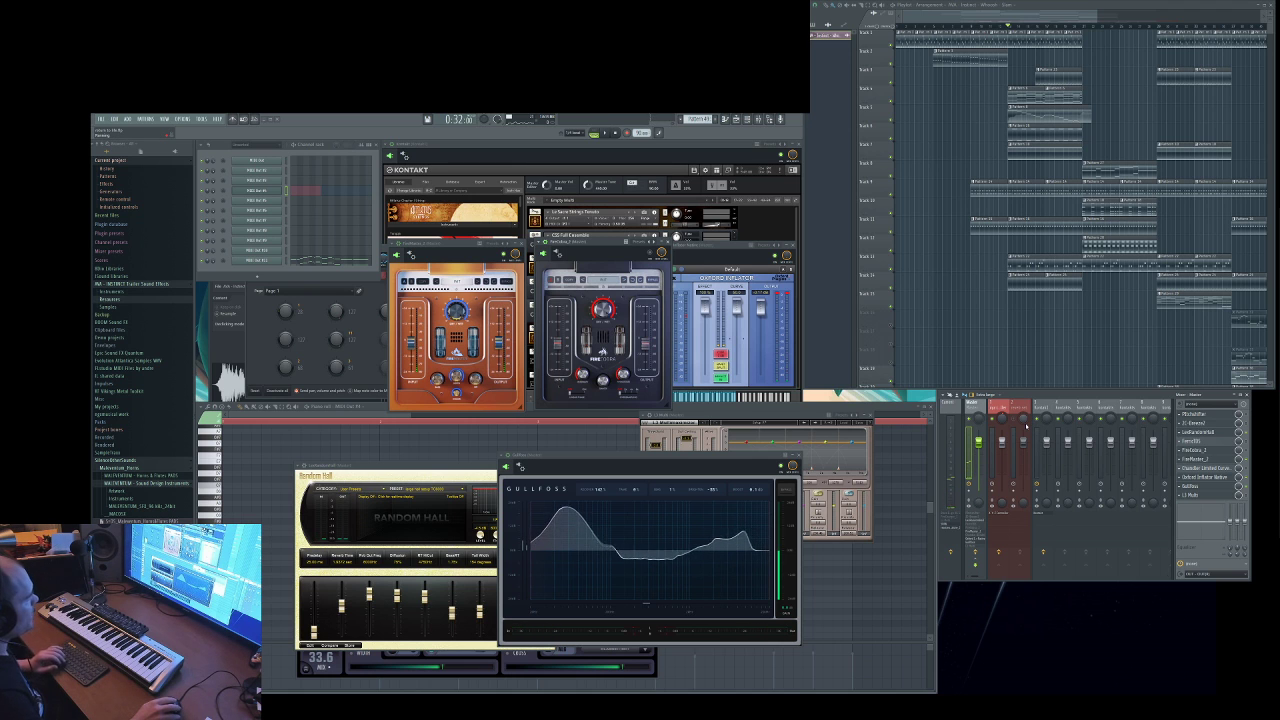
key(space)
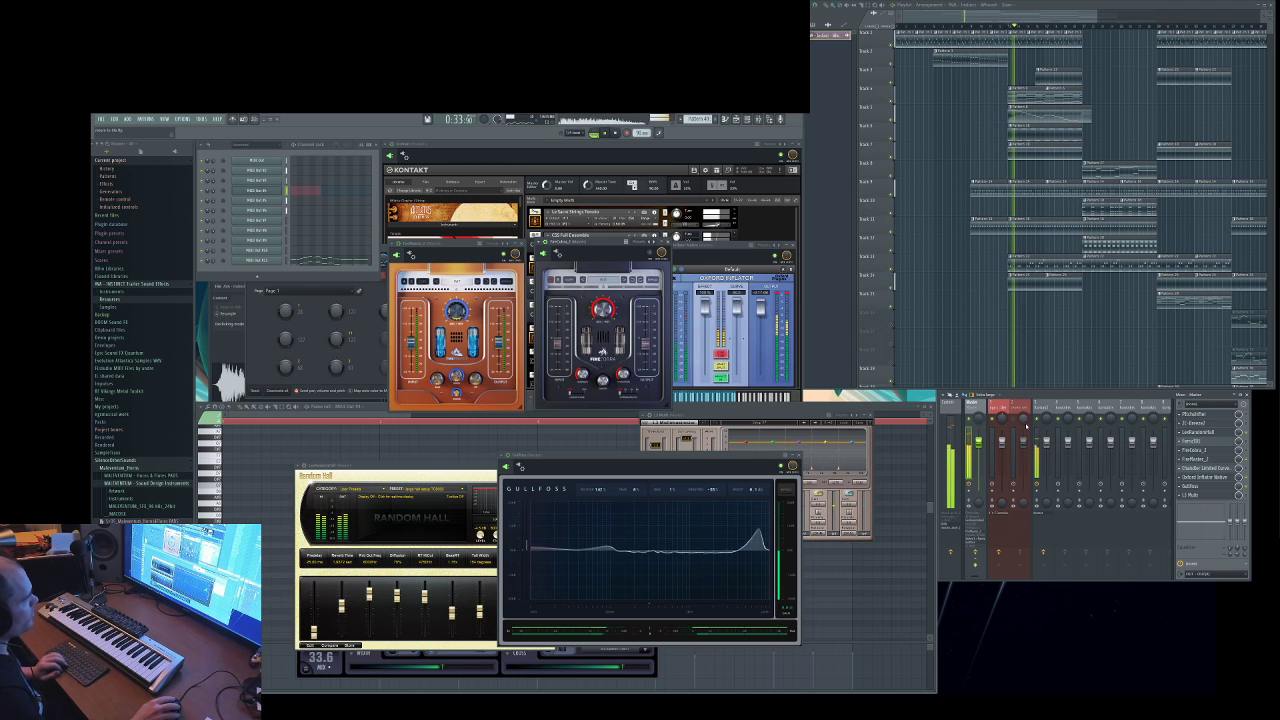
key(space)
Move the Oxford Inflator window down so it overlaps Gullfoss's upper corner and FireCobra's lower edge
drag(731, 247, 709, 356)
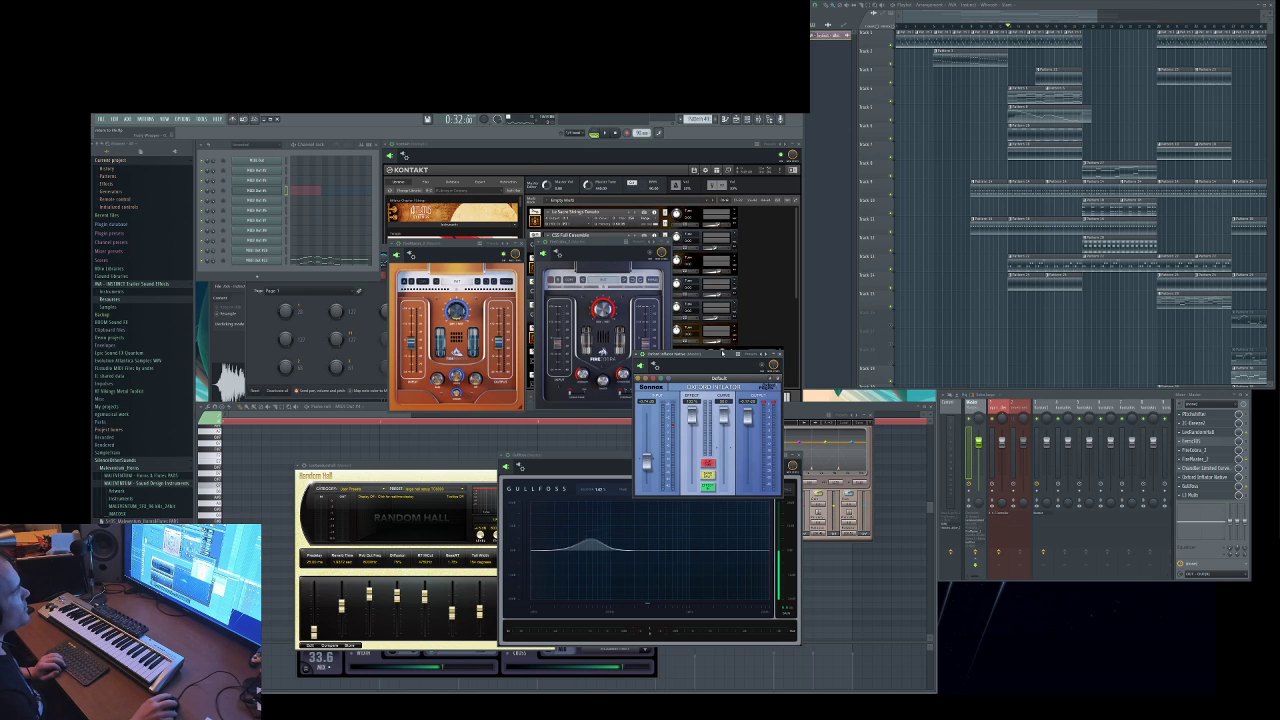
drag(723, 352, 731, 367)
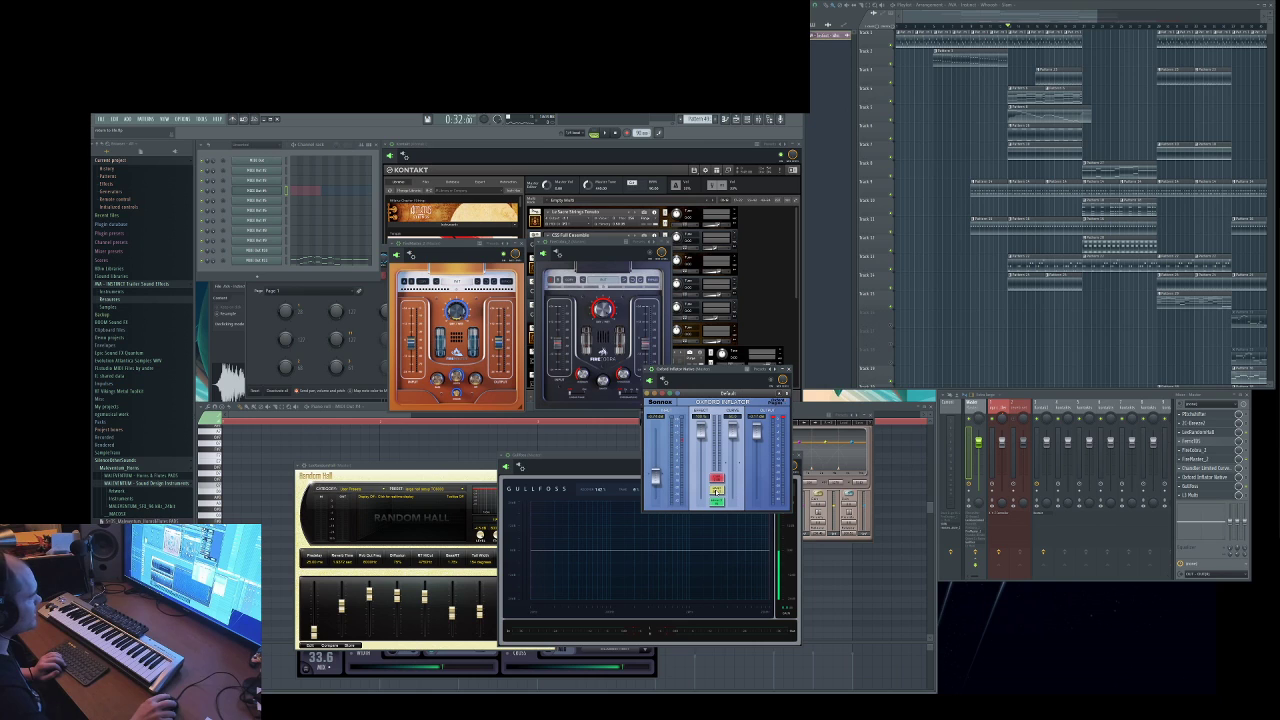
Shift the Oxford Inflator window slightly and play the arrangement from the marked position to check the plugin's level meters
mouse_move(717, 492)
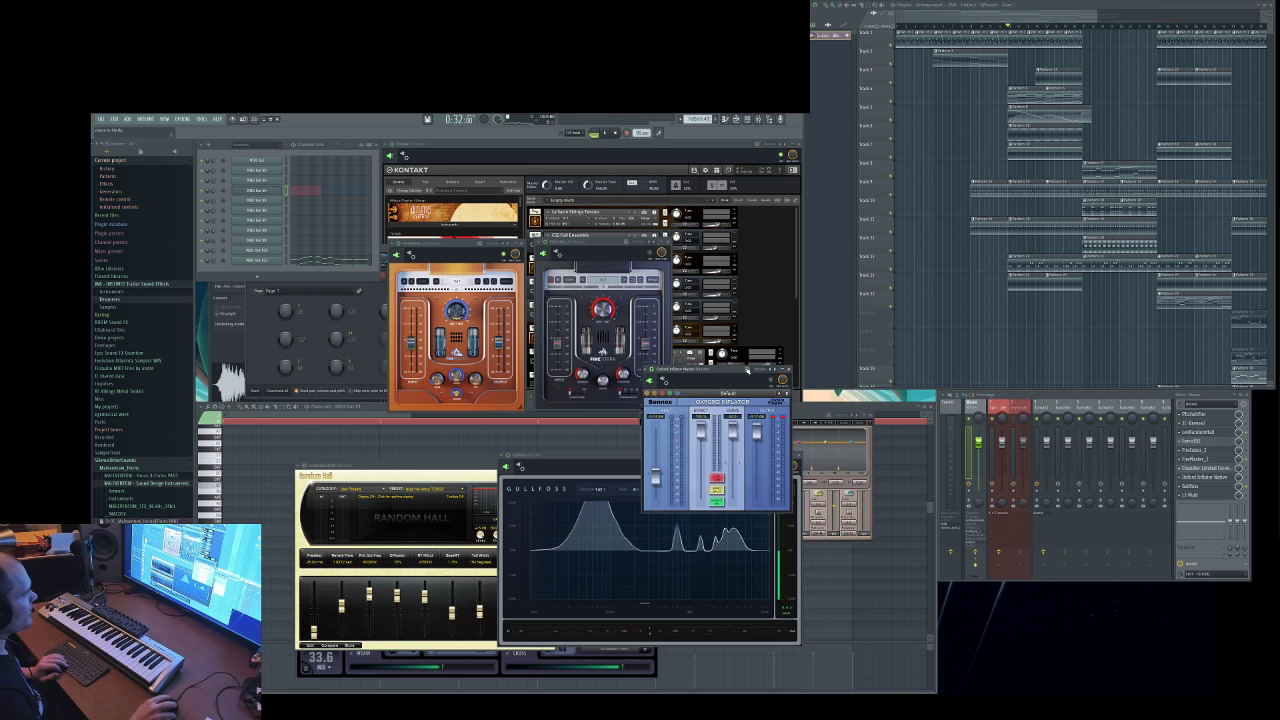
drag(718, 371, 724, 359)
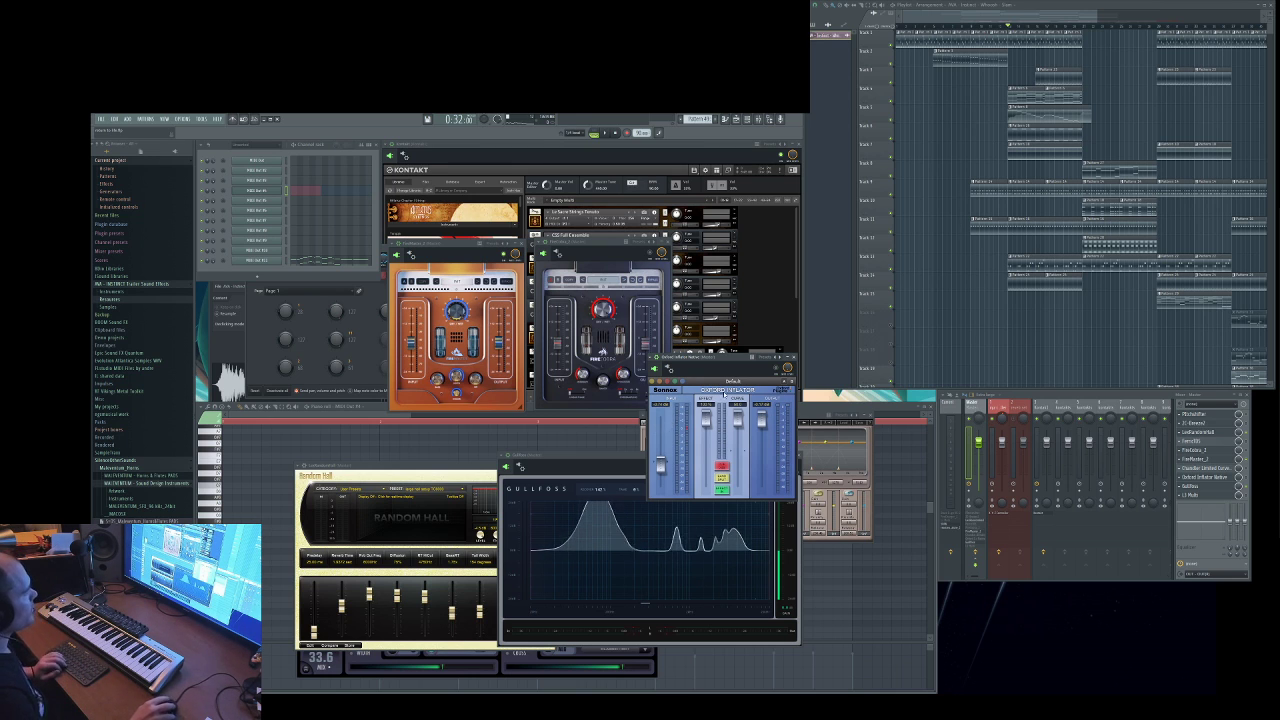
key(space)
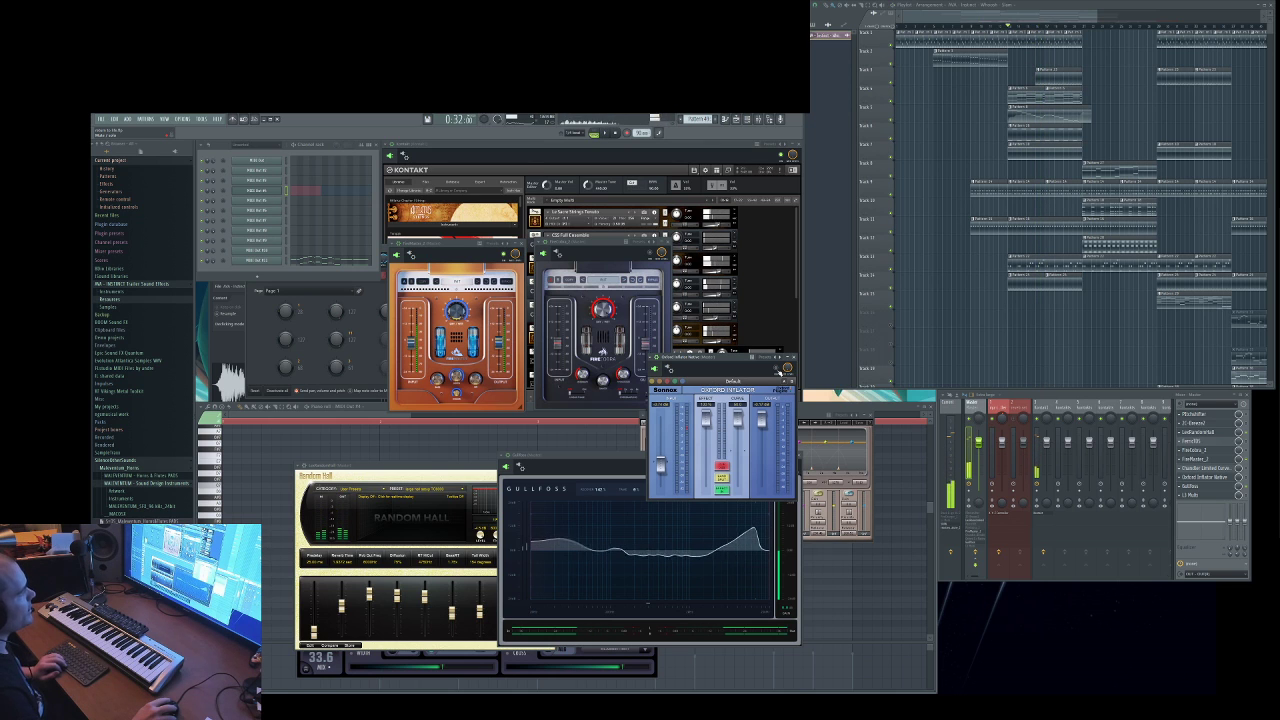
key(space)
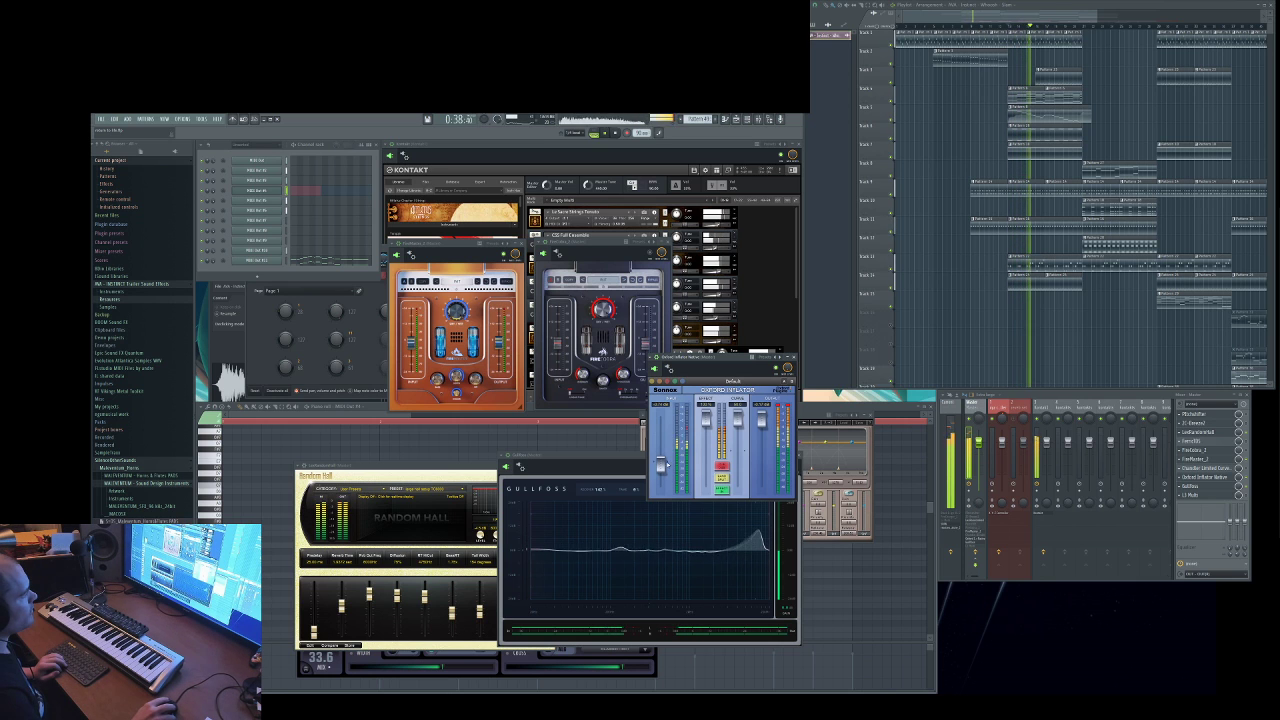
mouse_move(737, 447)
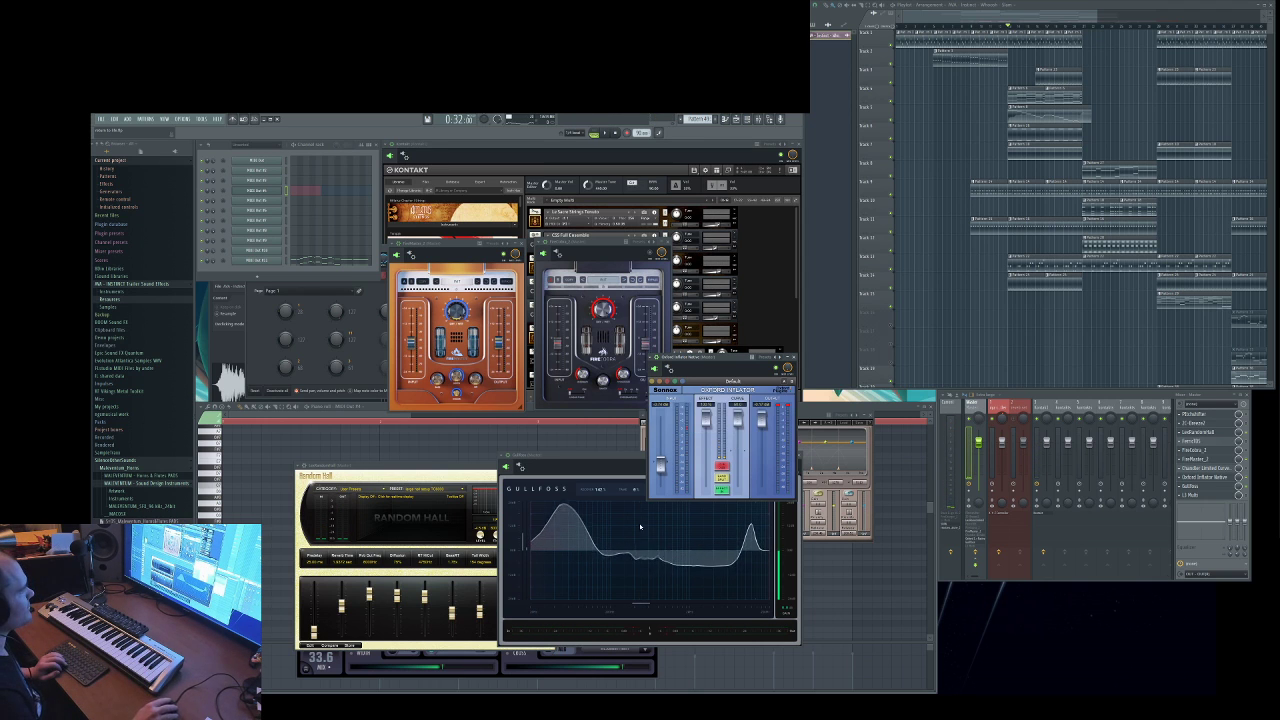
Rearrange the Oxford Inflator, grey compressor and Gullfoss windows so the Inflator sits above Gullfoss
drag(720, 356, 727, 322)
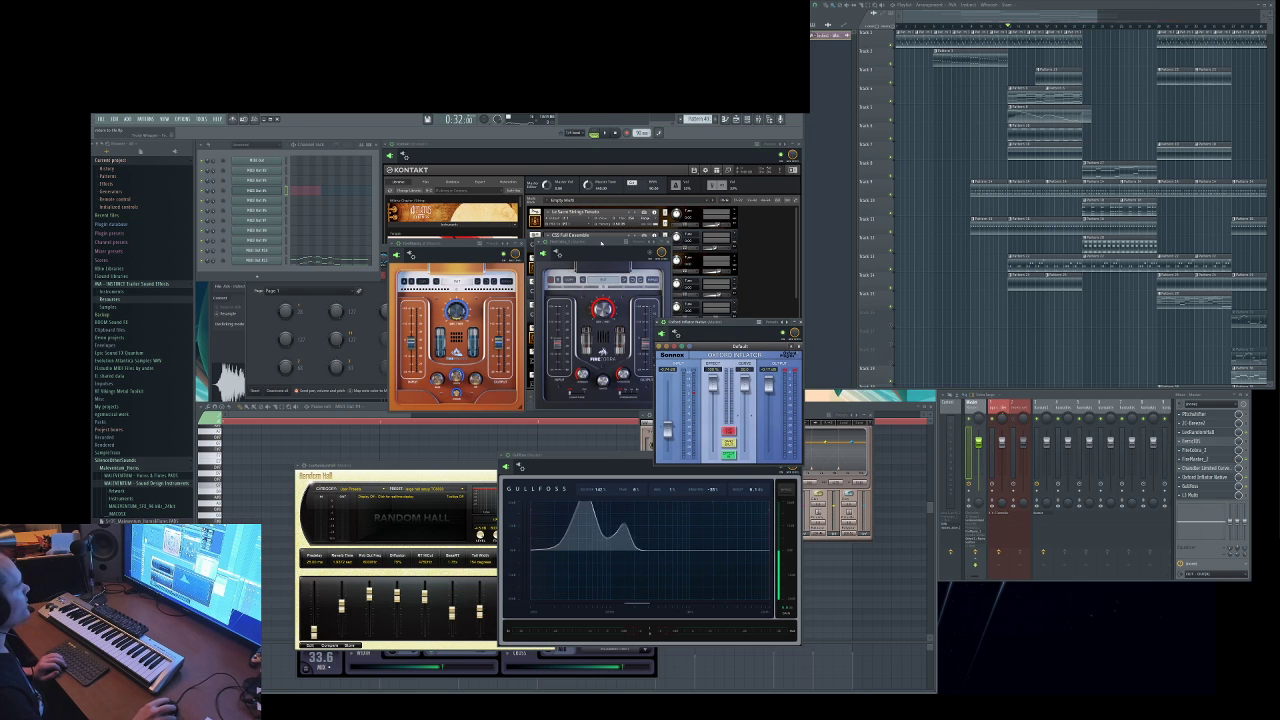
drag(630, 289, 630, 346)
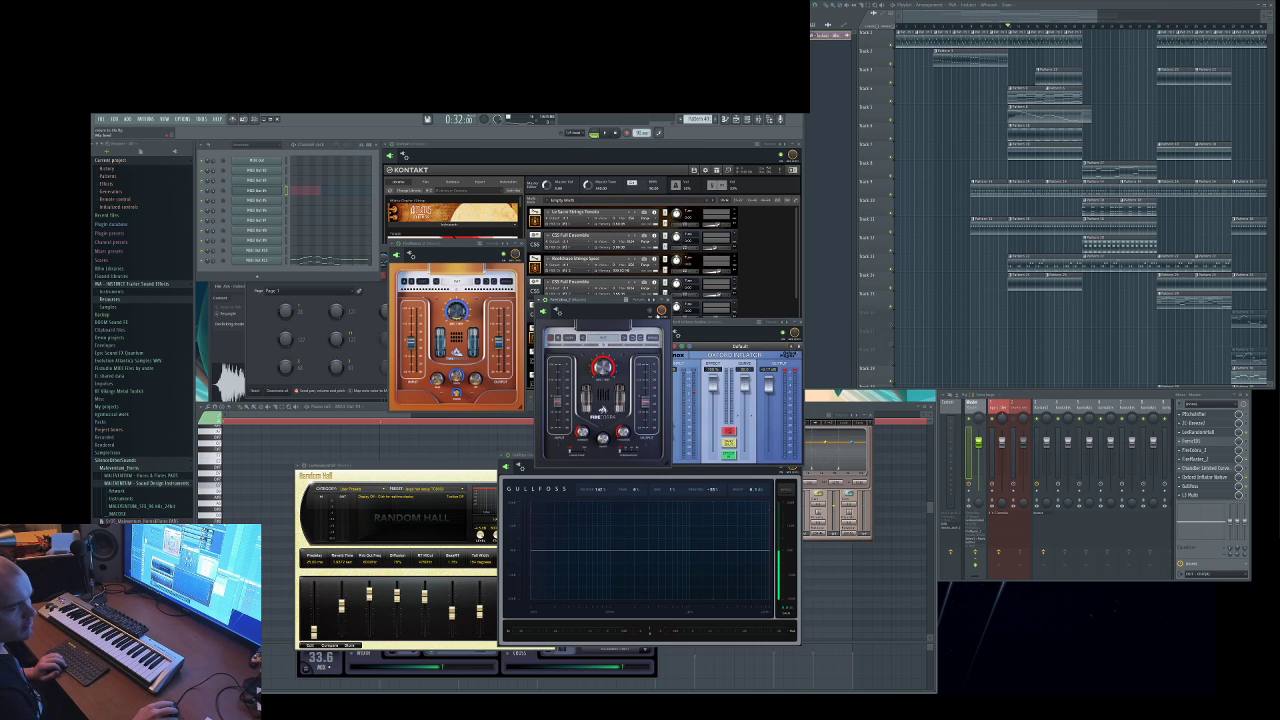
drag(724, 325, 711, 257)
drag(735, 460, 757, 452)
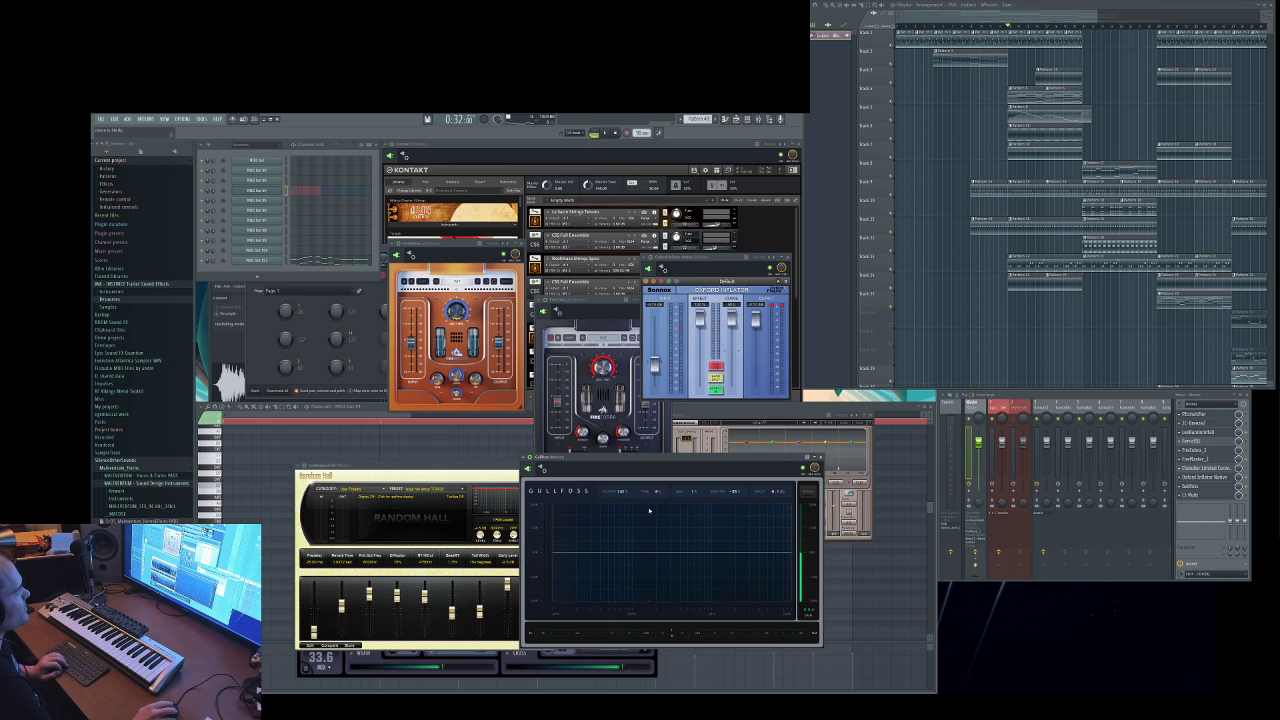
drag(731, 460, 734, 445)
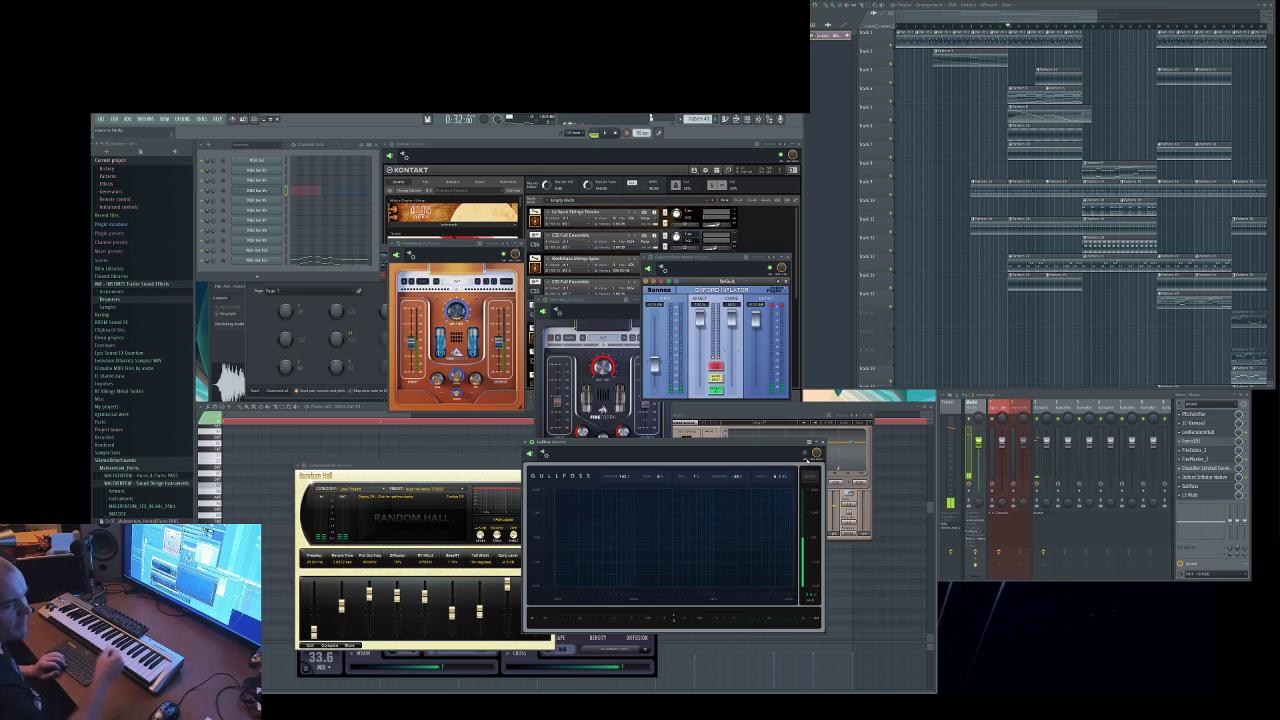
Play the arrangement with the Gullfoss window cleared, and compare the sound with Gullfoss bypassed and re-enabled
key(space)
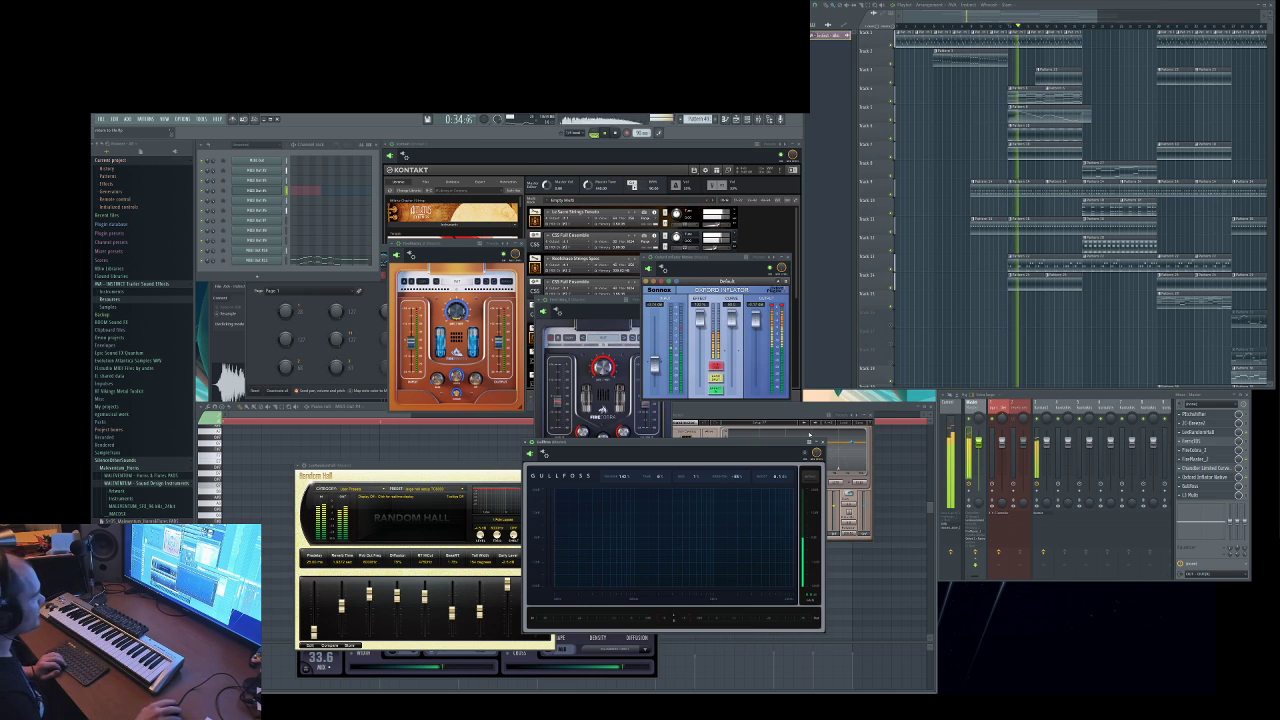
drag(590, 308, 560, 281)
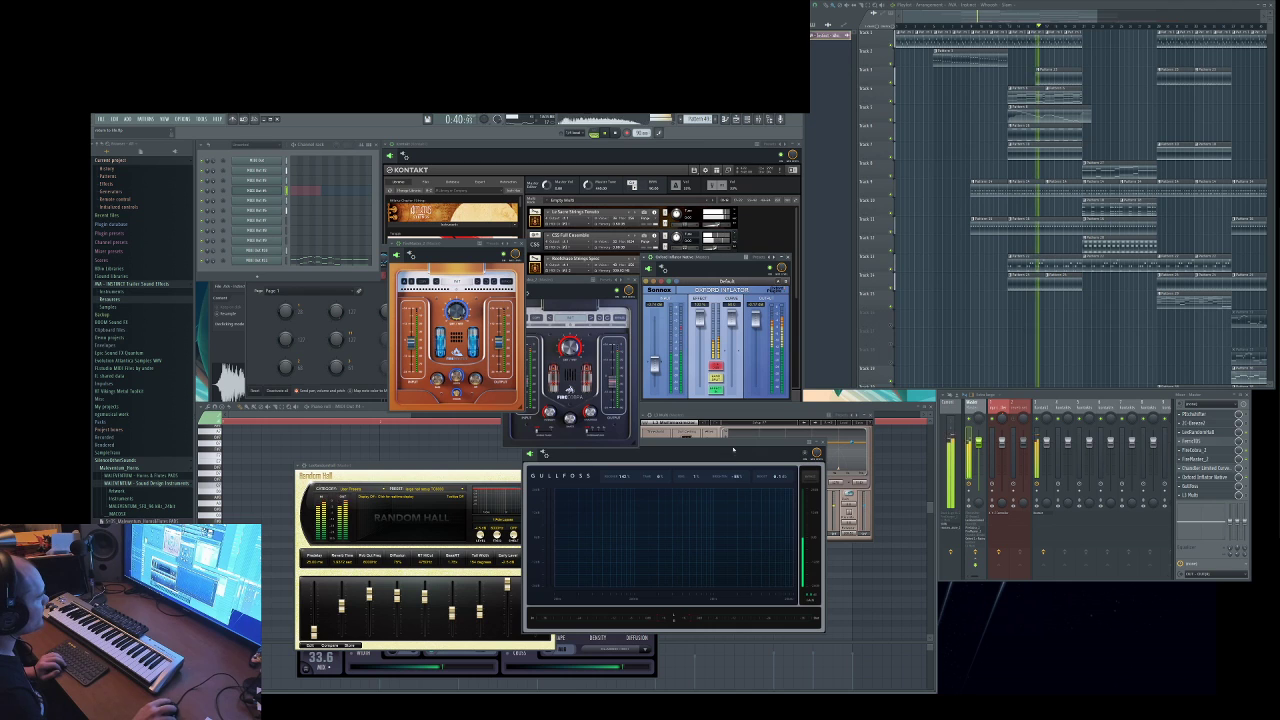
drag(733, 449, 753, 450)
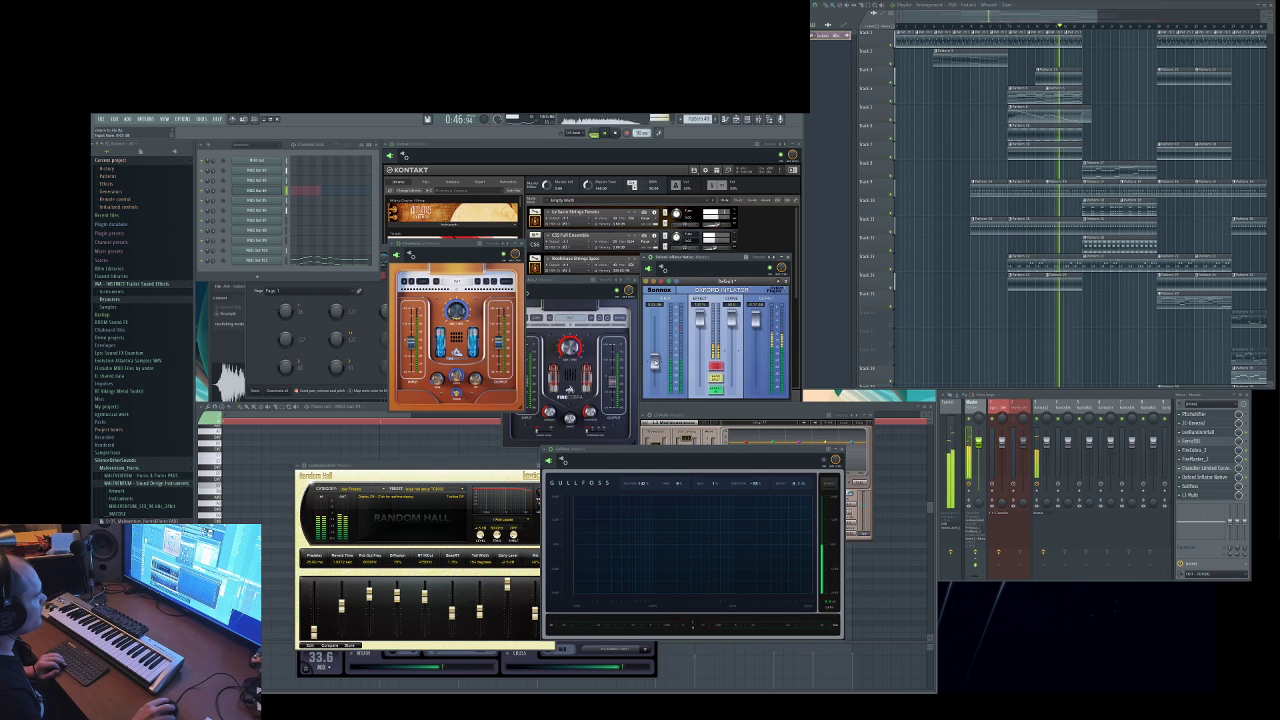
click(830, 486)
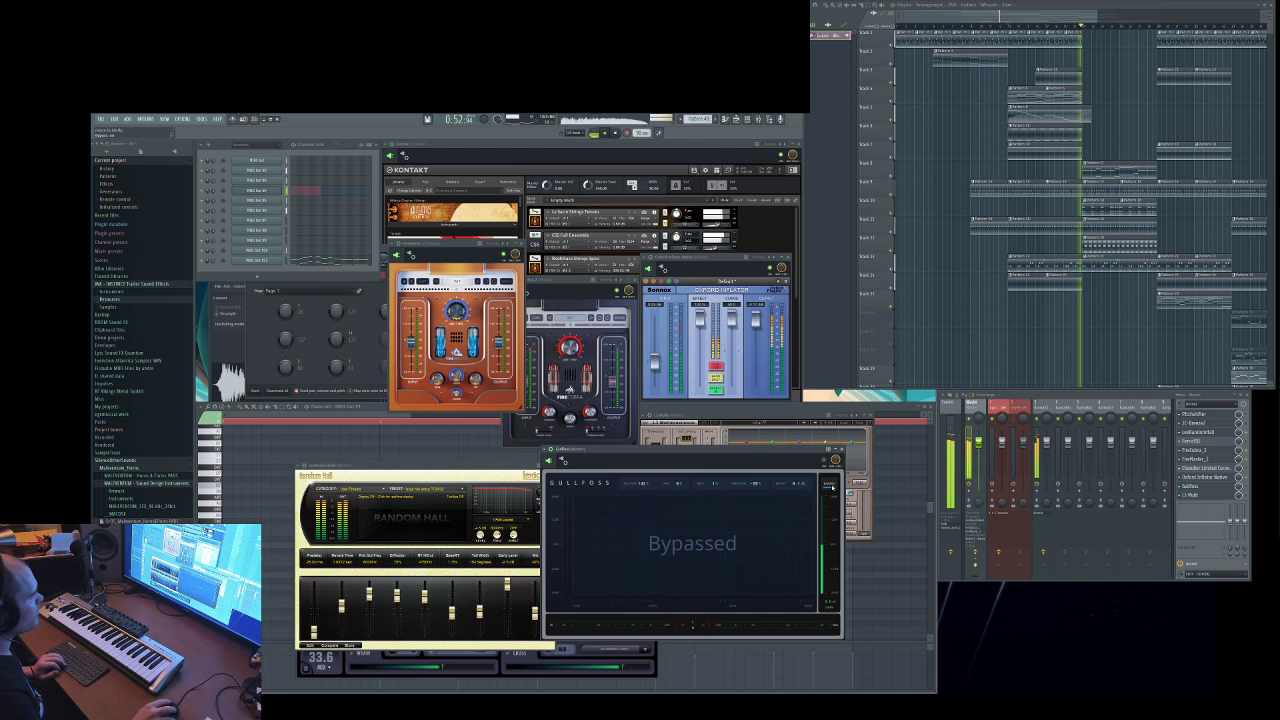
click(831, 487)
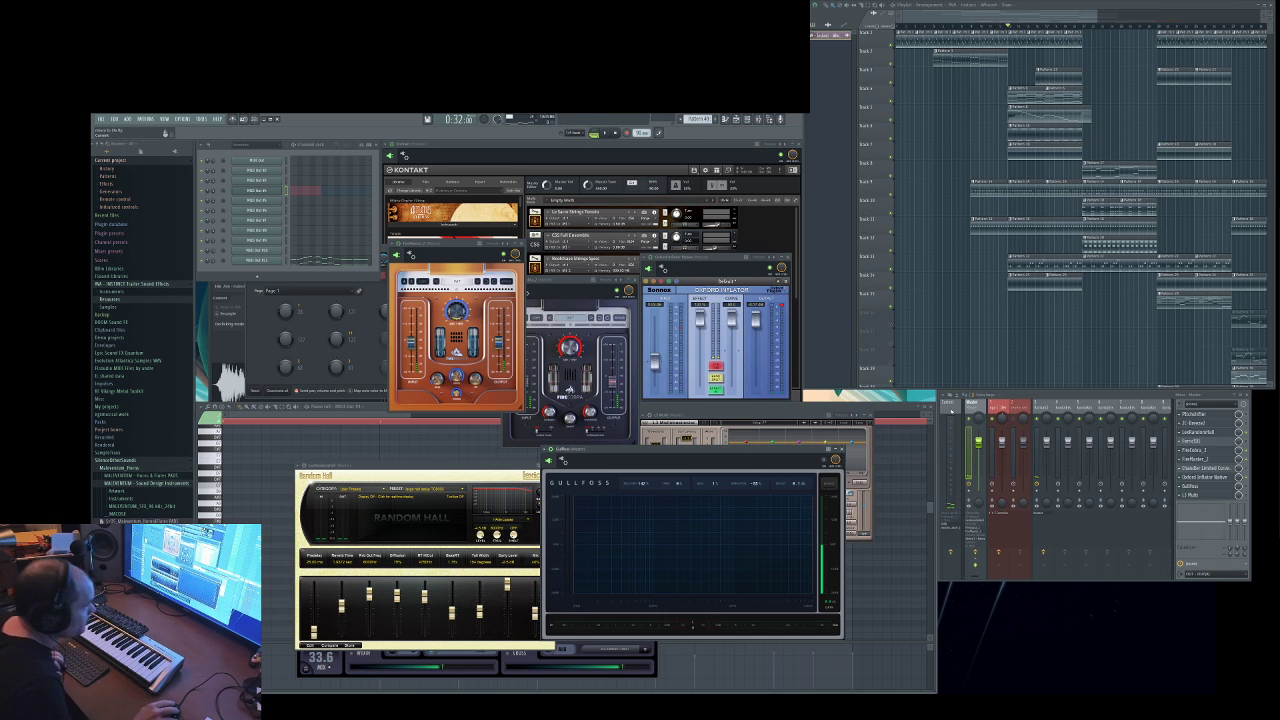
Open FireCharger_2 from the Current mixer track's effect chain and place its window over the Random Hall reverb
click(951, 460)
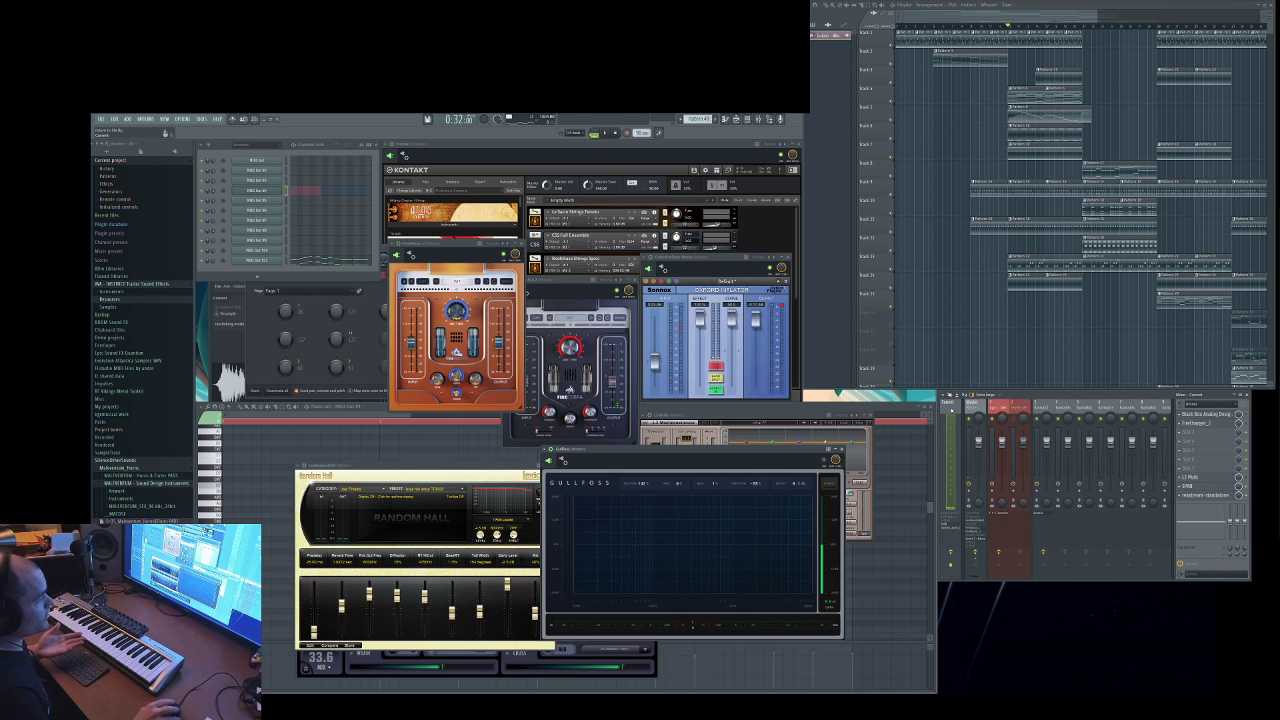
click(1199, 432)
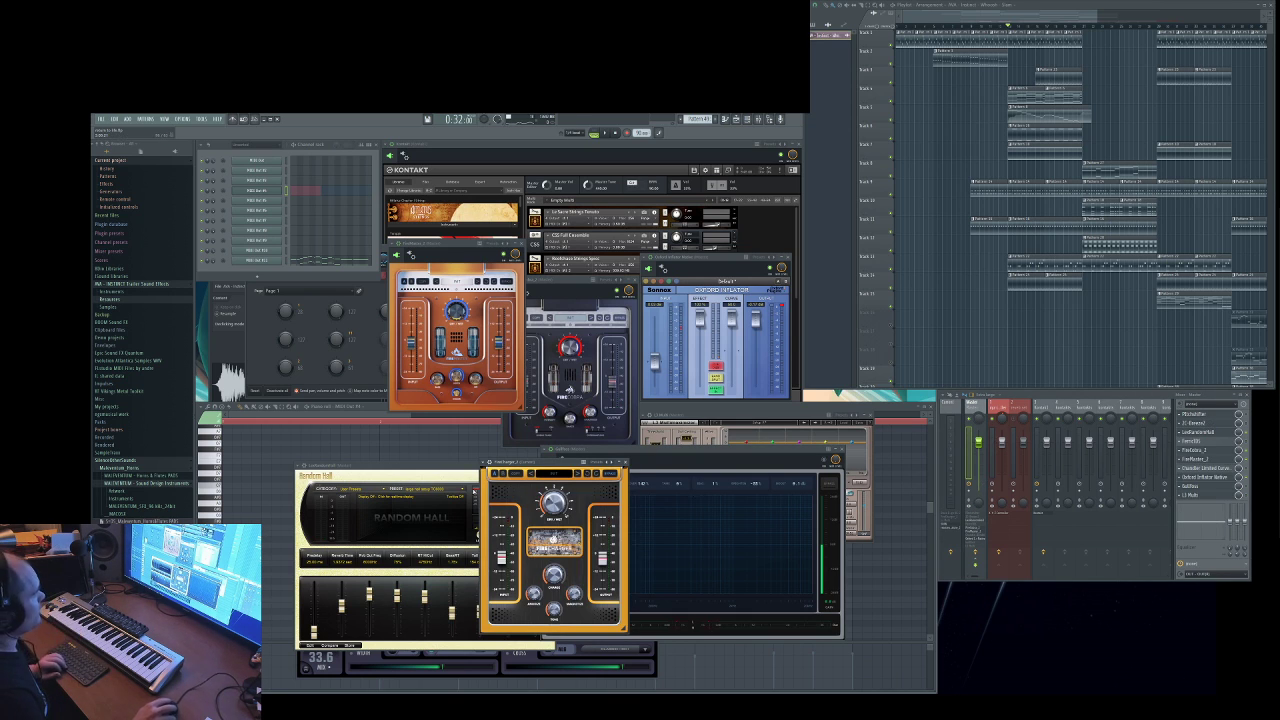
drag(520, 462, 322, 438)
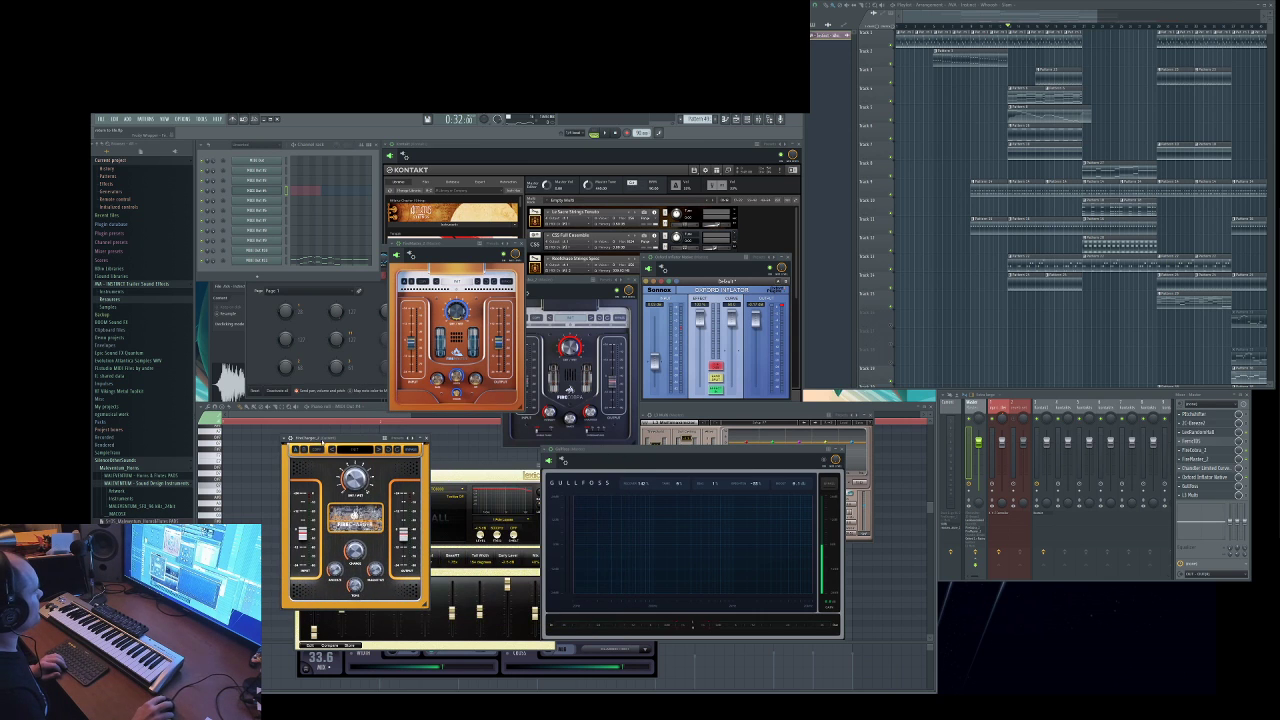
Bring the L3 Multi limiter to the front and position its window over the edge of Gullfoss
drag(813, 422, 831, 416)
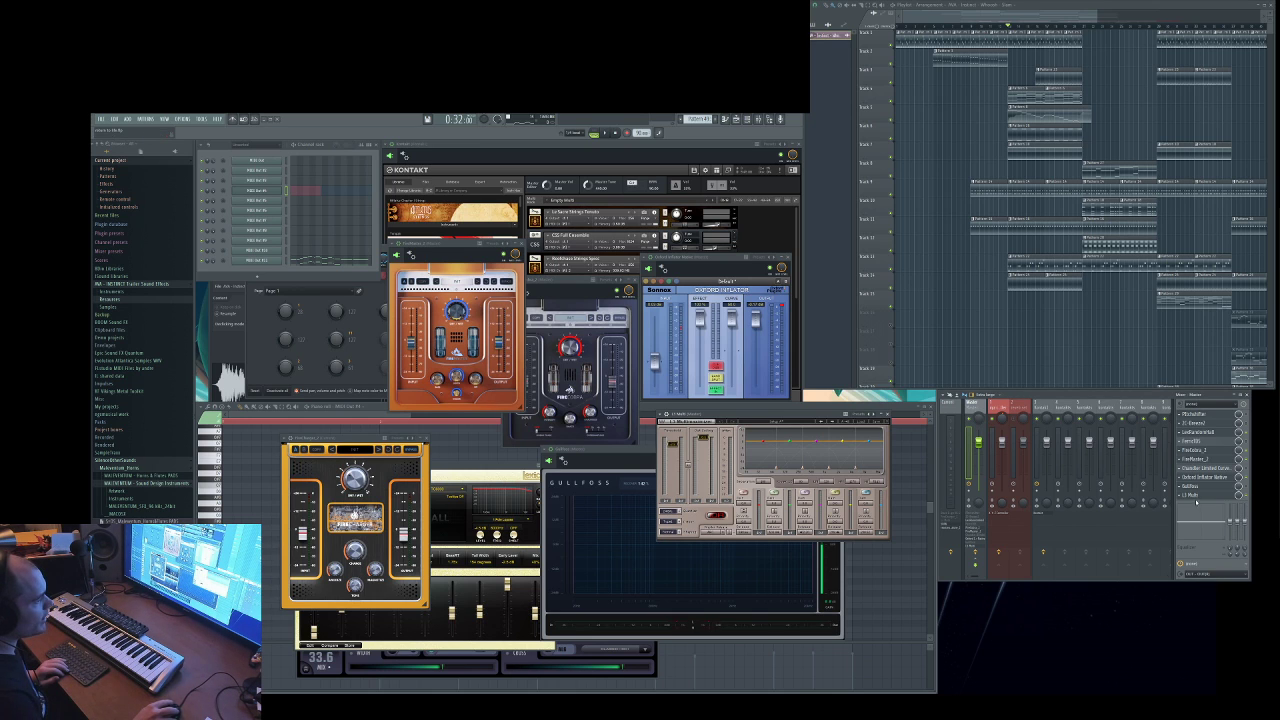
drag(758, 414, 769, 456)
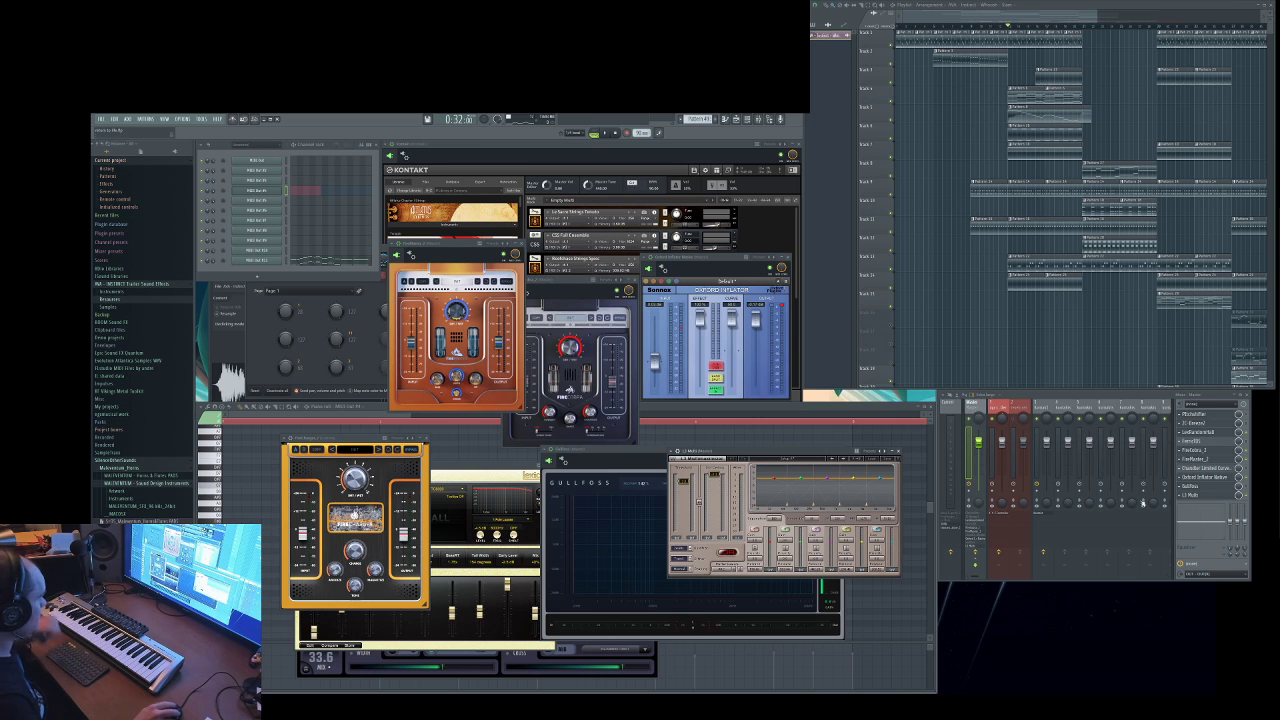
drag(771, 451, 774, 437)
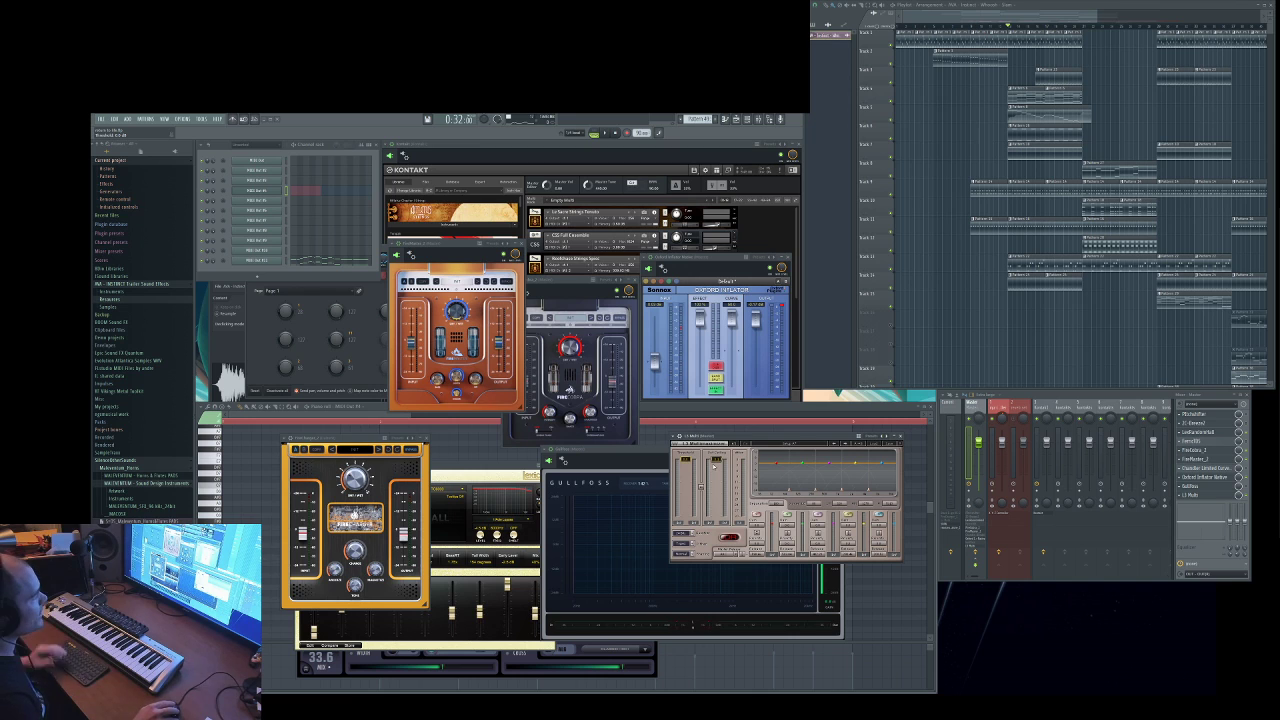
Play the arrangement with Gullfoss brought in front of L3 Multi, and move the FireCharger_2 window onto Gullfoss
key(space)
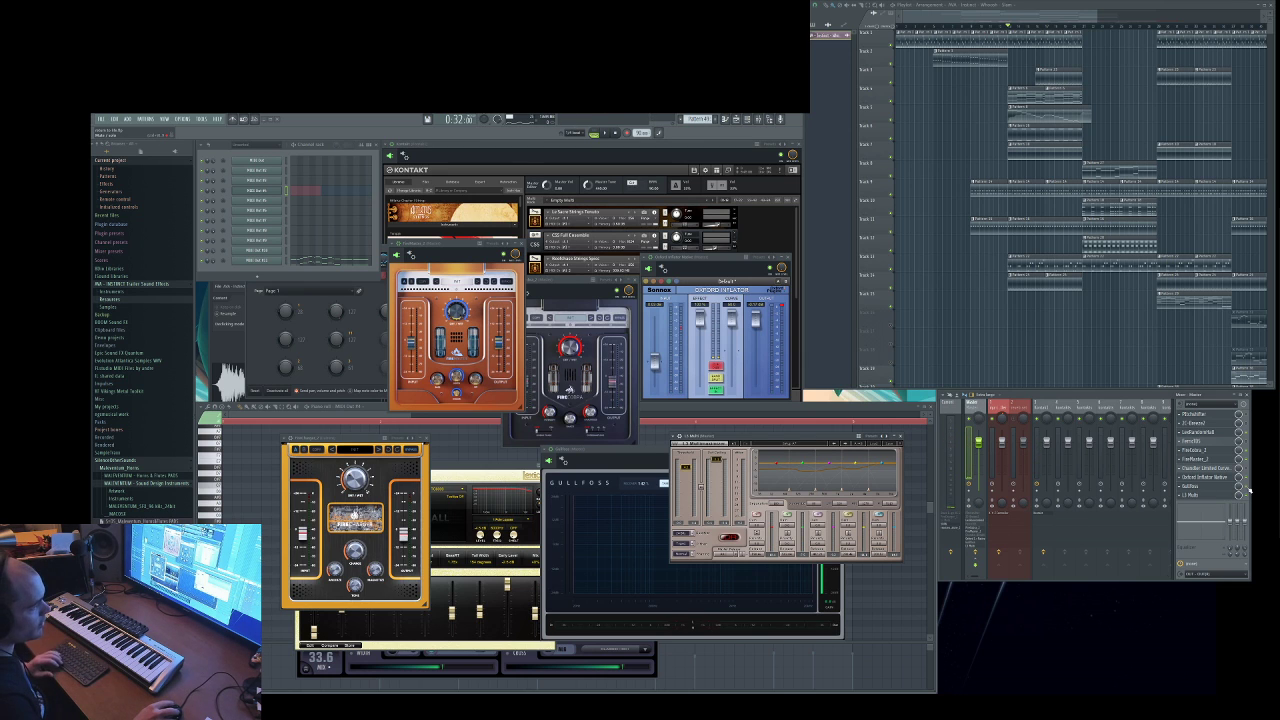
drag(600, 449, 559, 438)
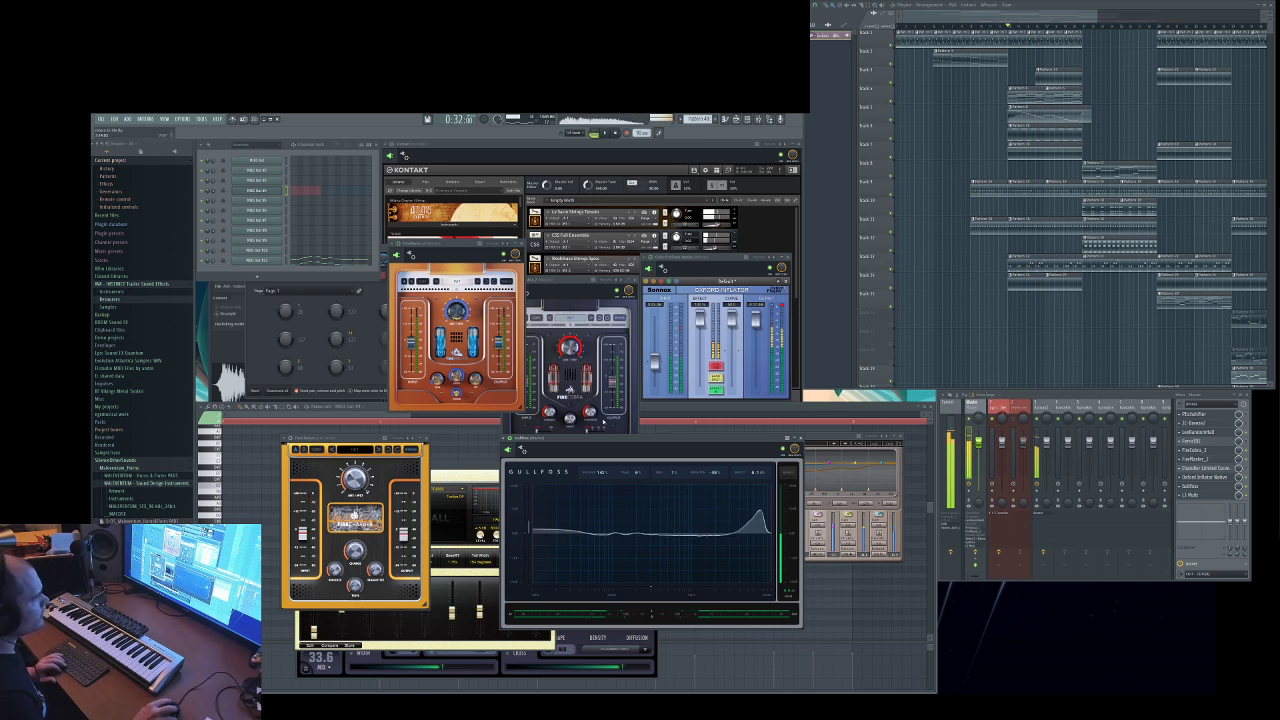
drag(358, 439, 734, 440)
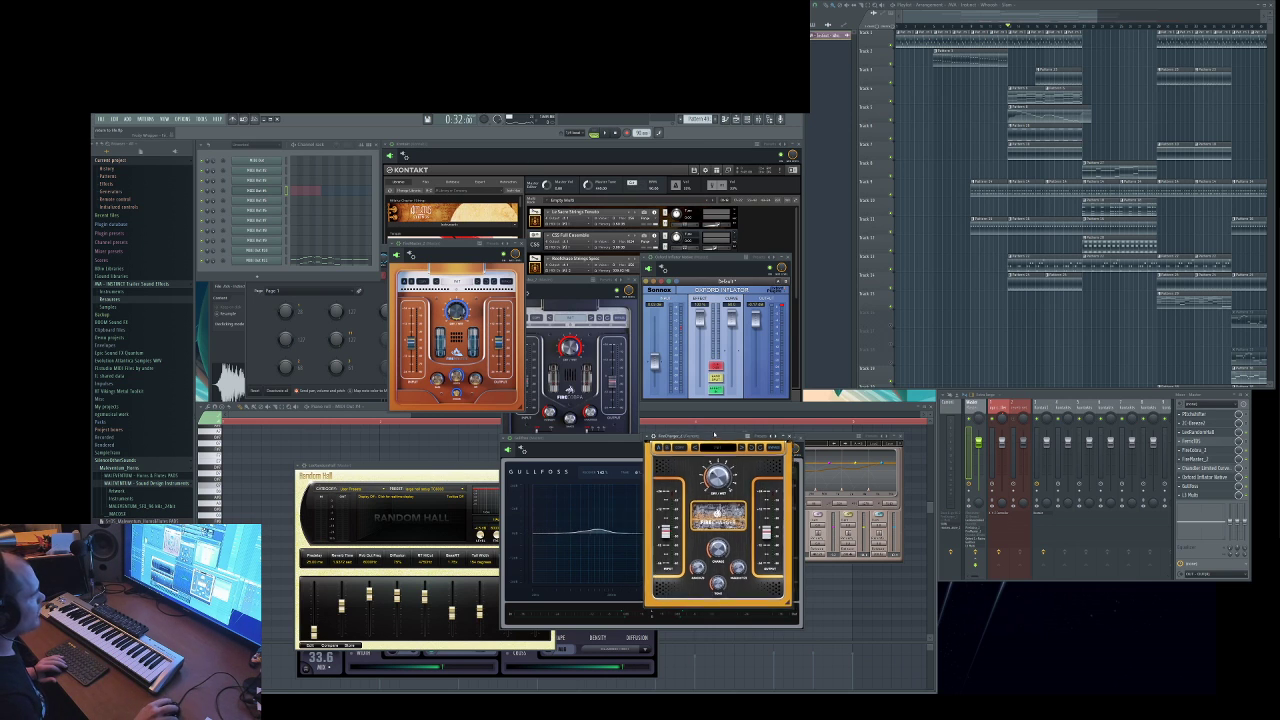
drag(719, 441, 709, 435)
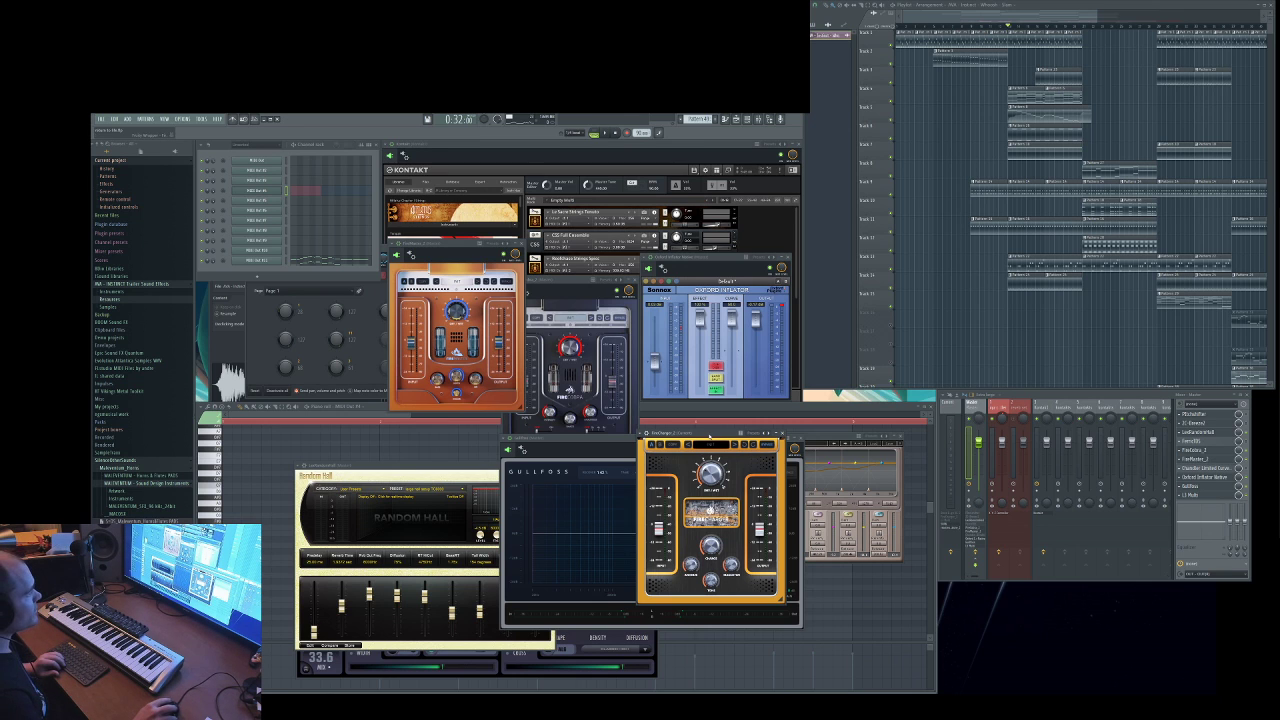
drag(709, 437, 723, 466)
Show the SPAN analyzer above the effect windows and move the orange plugin window off its spectrum display
click(634, 204)
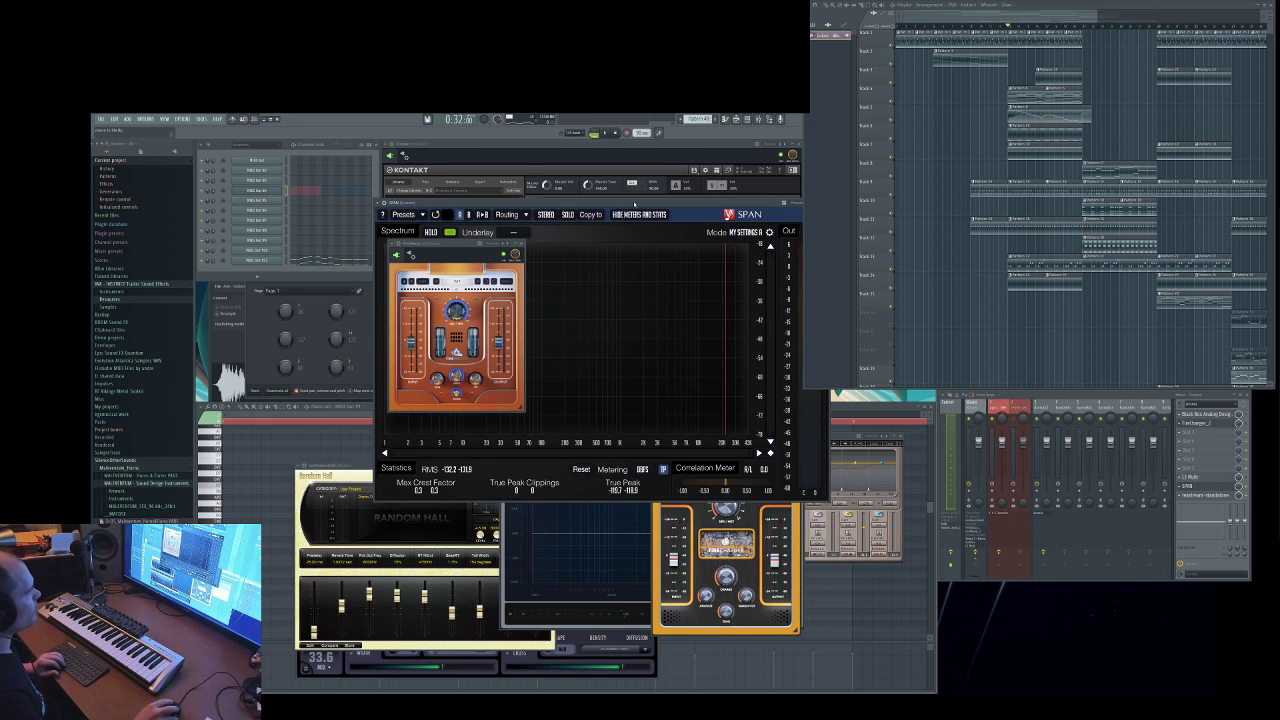
drag(640, 204, 595, 161)
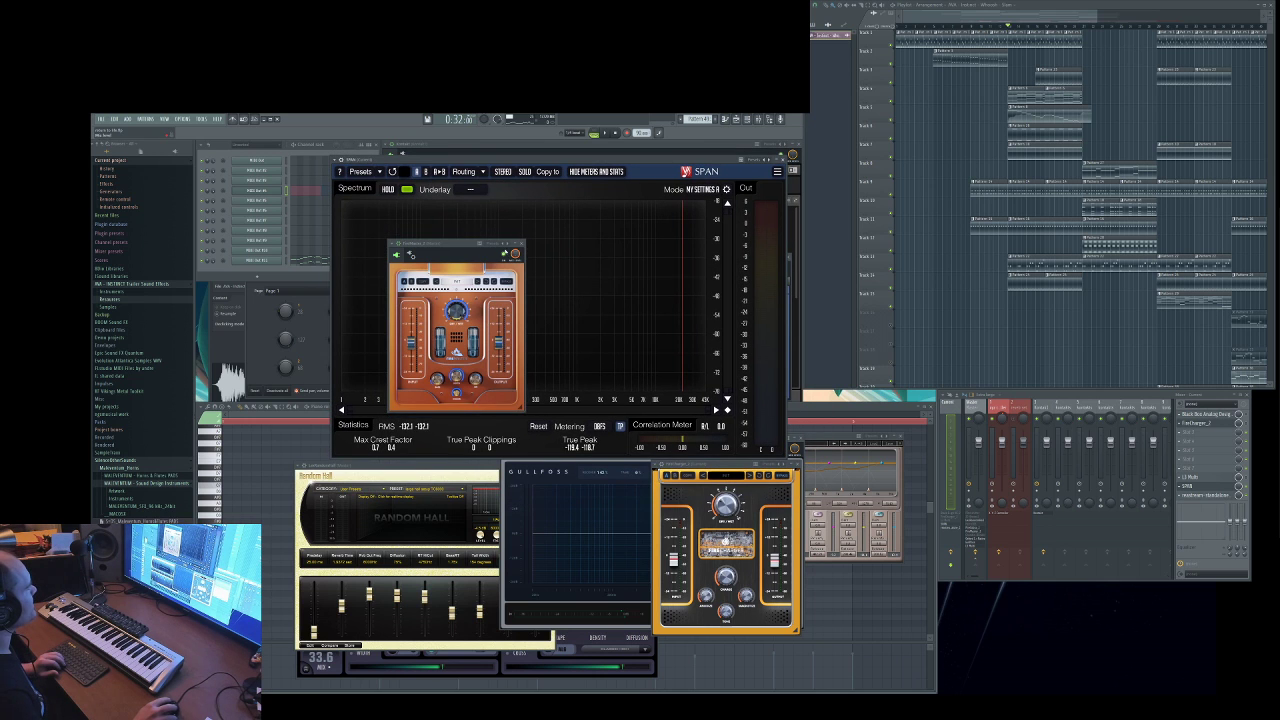
drag(427, 256, 212, 498)
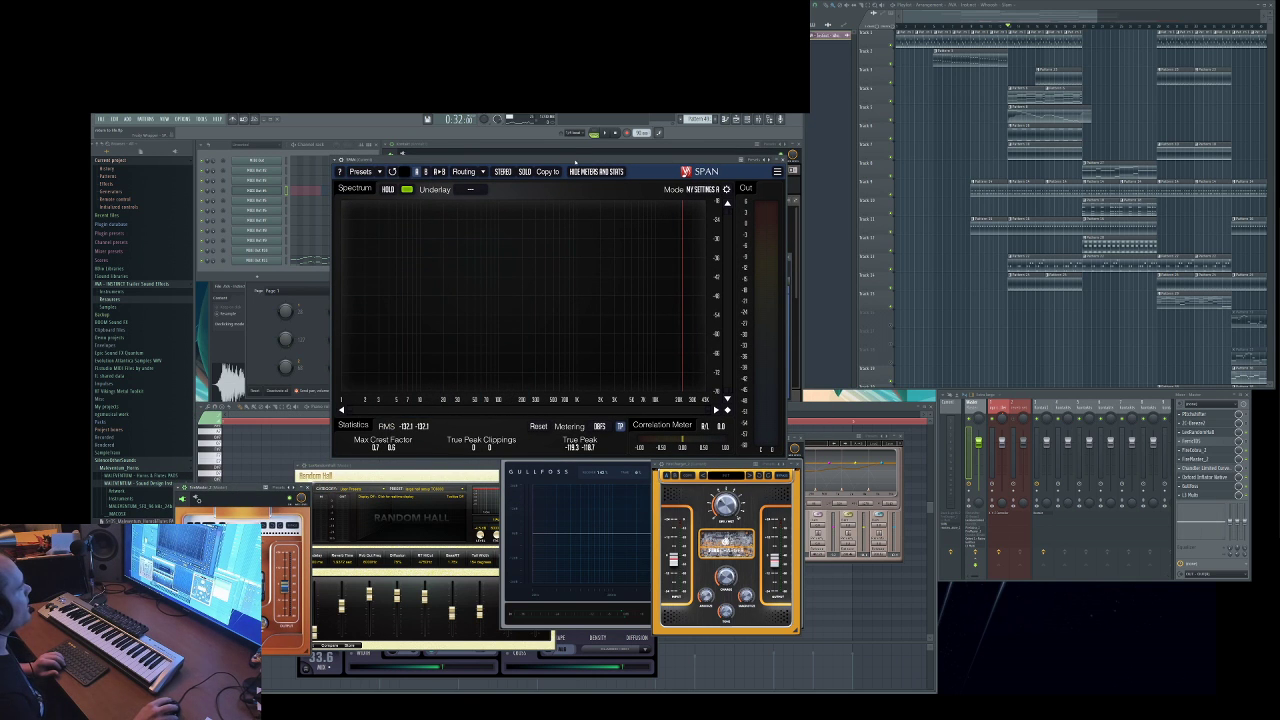
drag(576, 161, 590, 157)
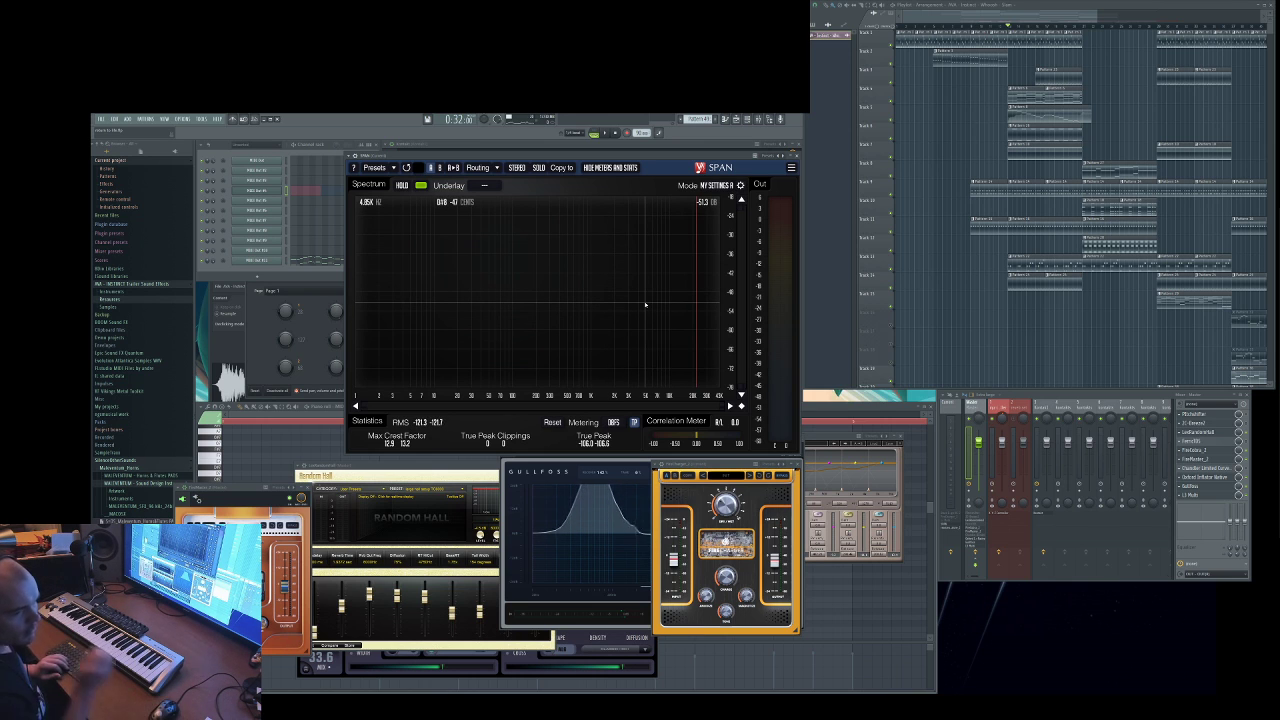
Play the arrangement and examine the mix's frequency spectrum in SPAN
key(space)
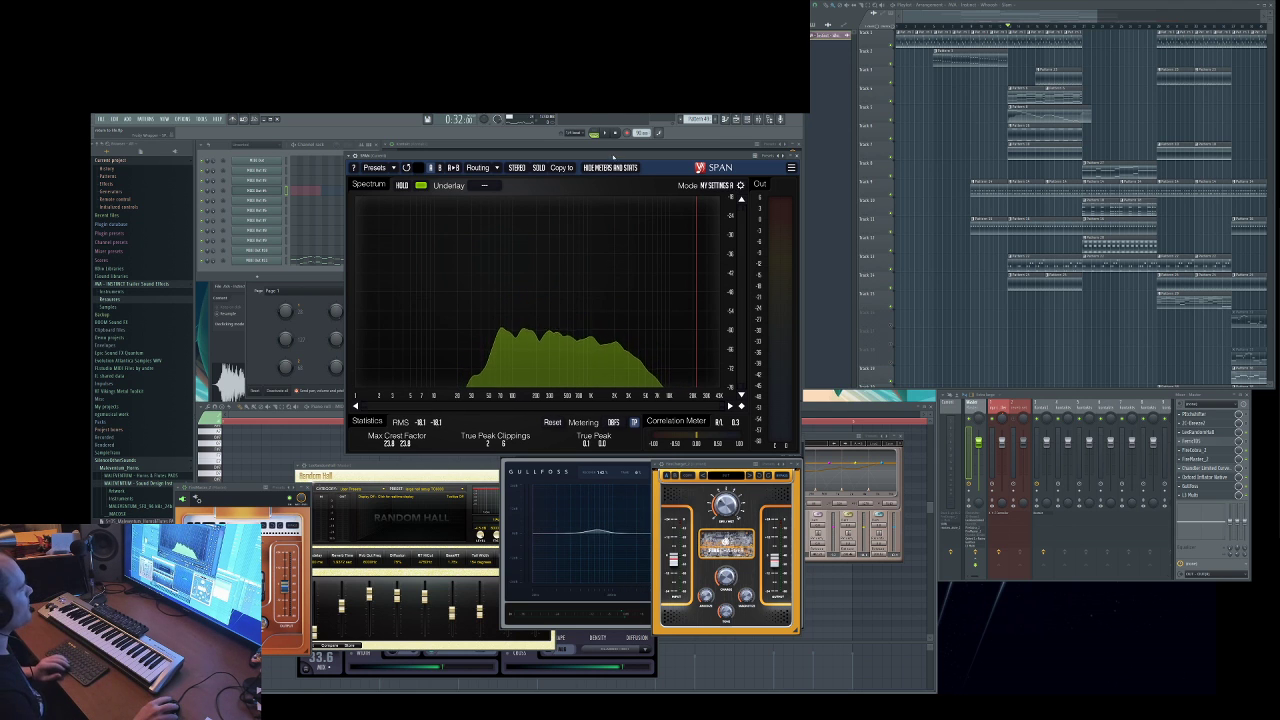
drag(614, 157, 610, 154)
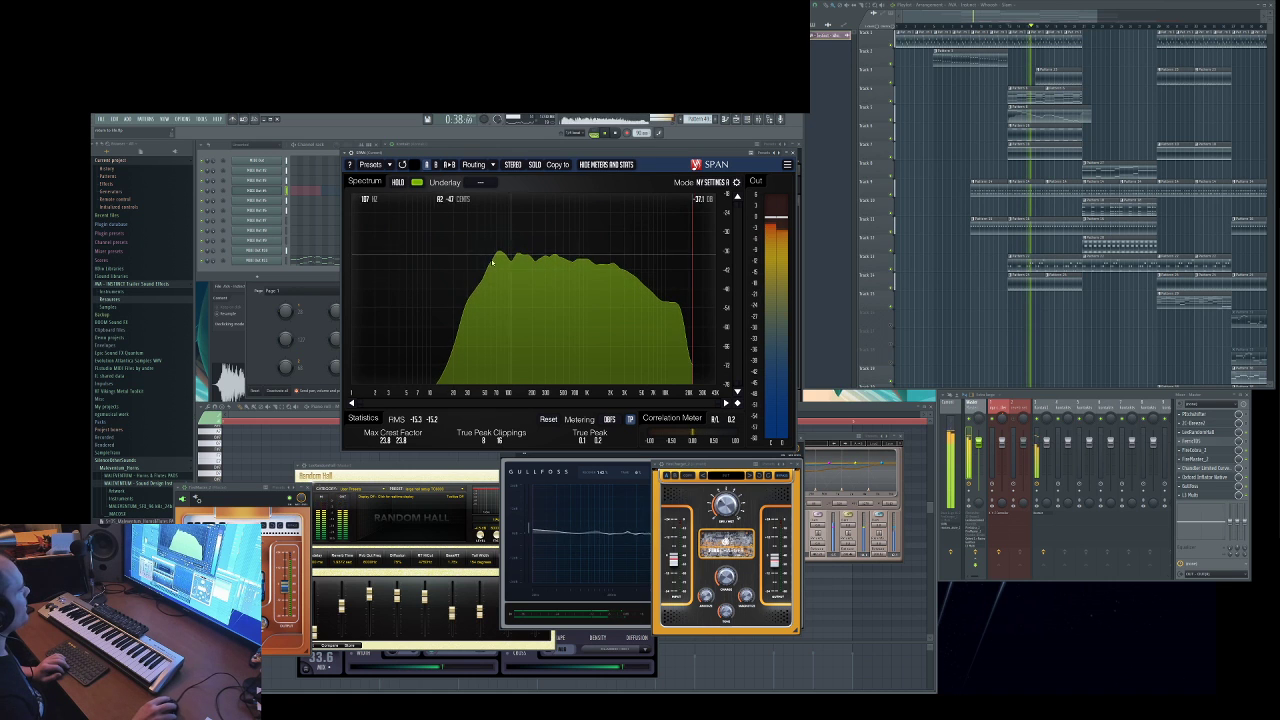
key(space)
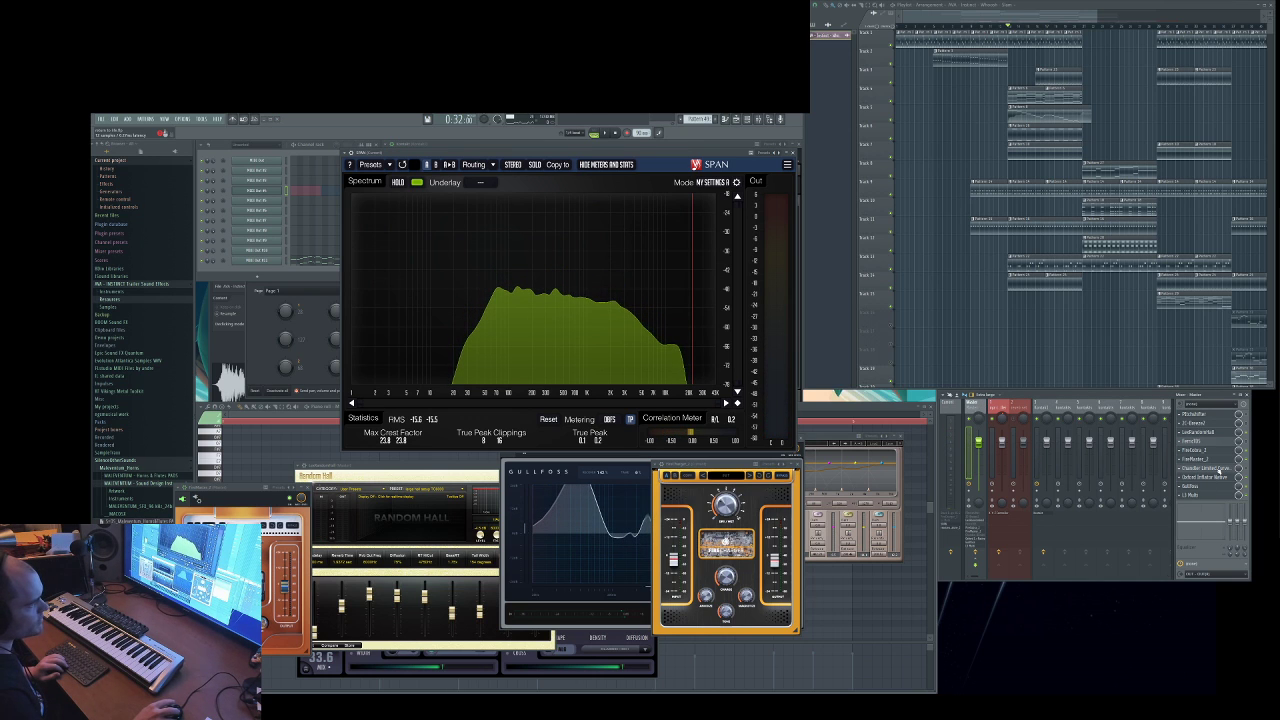
Open the Chandler Limited Curve Bender from the mixer's effect chain and position it below the SPAN window
click(1220, 468)
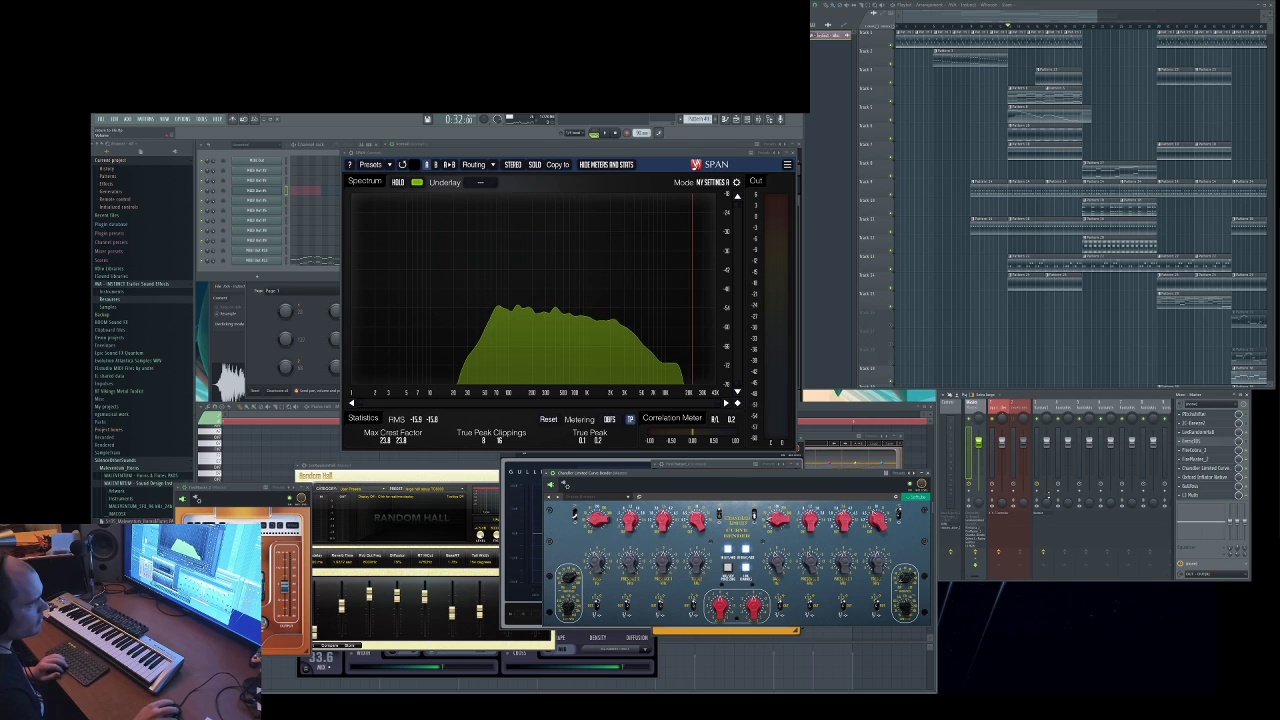
drag(758, 474, 735, 460)
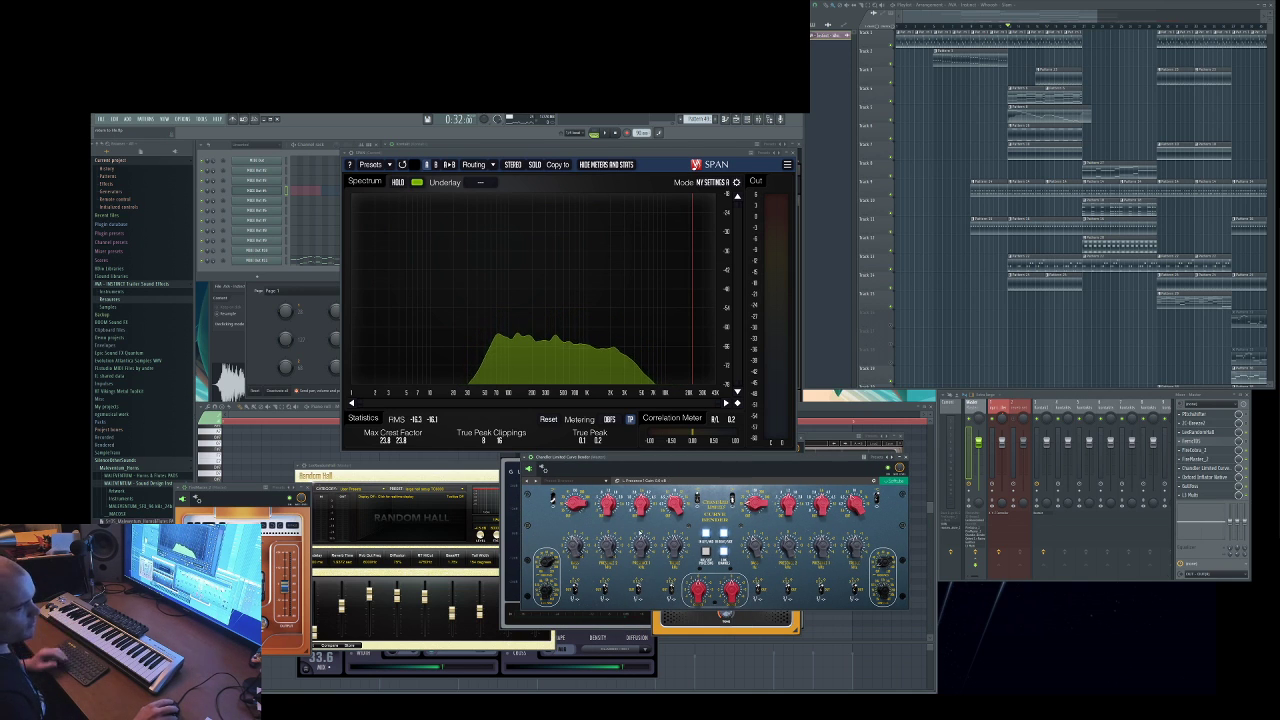
drag(669, 462, 672, 474)
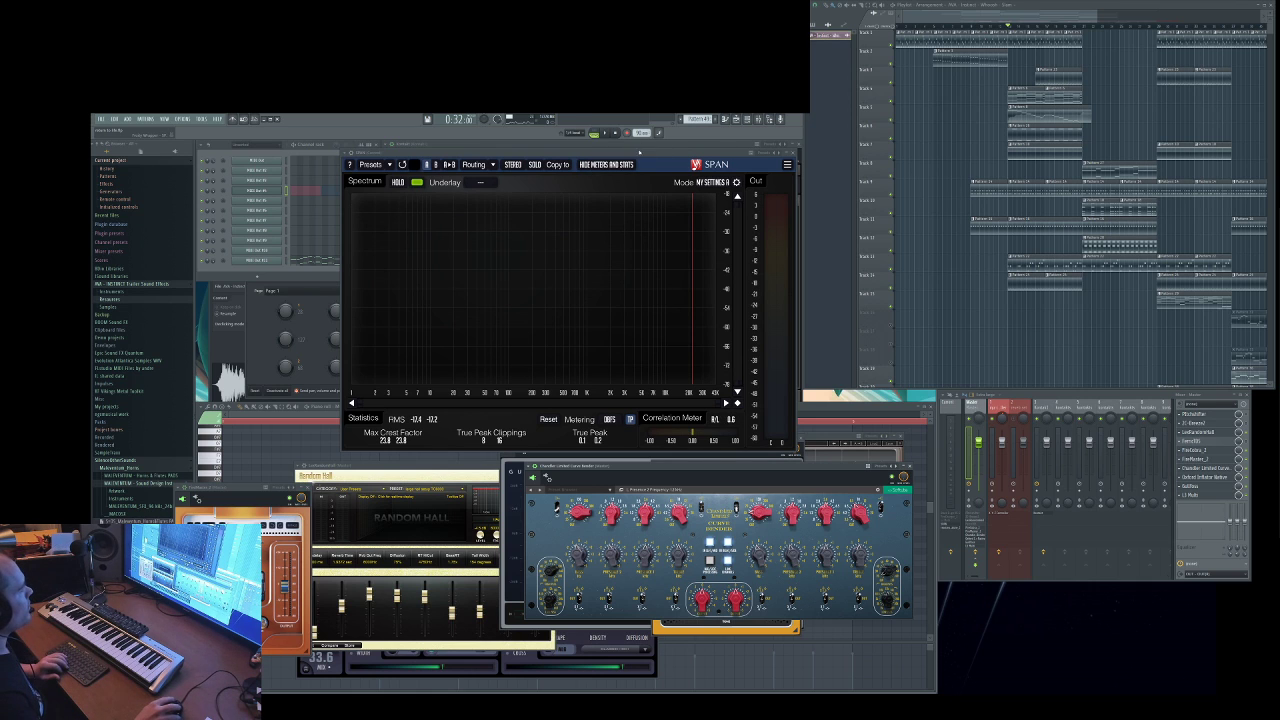
drag(640, 153, 642, 149)
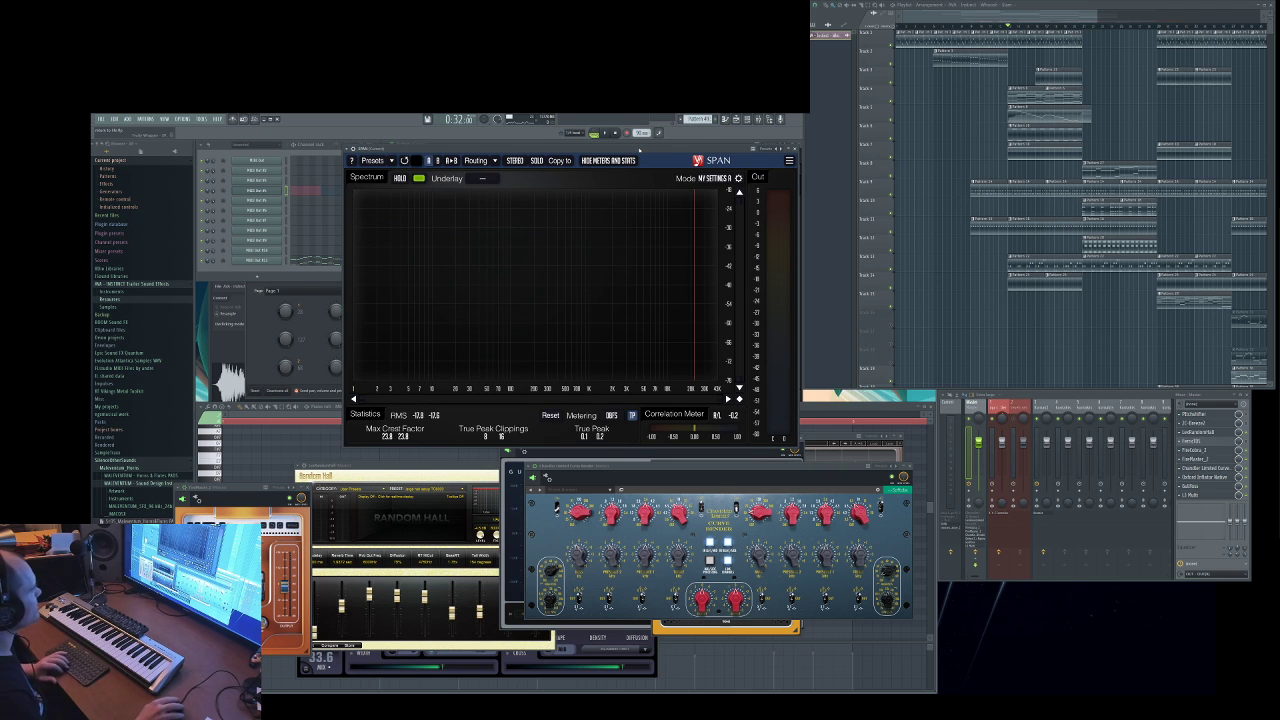
Replay the arrangement several times while watching SPAN, switching the mixer between two tracks' effect chains
key(space)
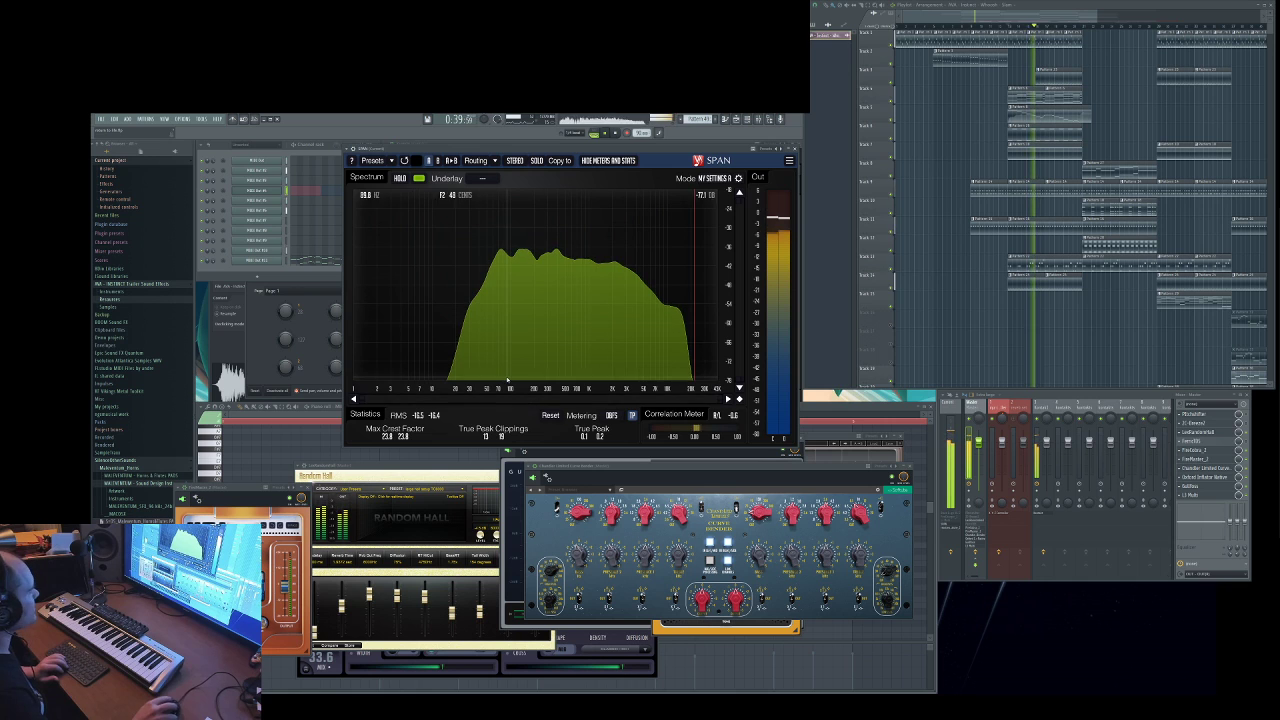
click(921, 425)
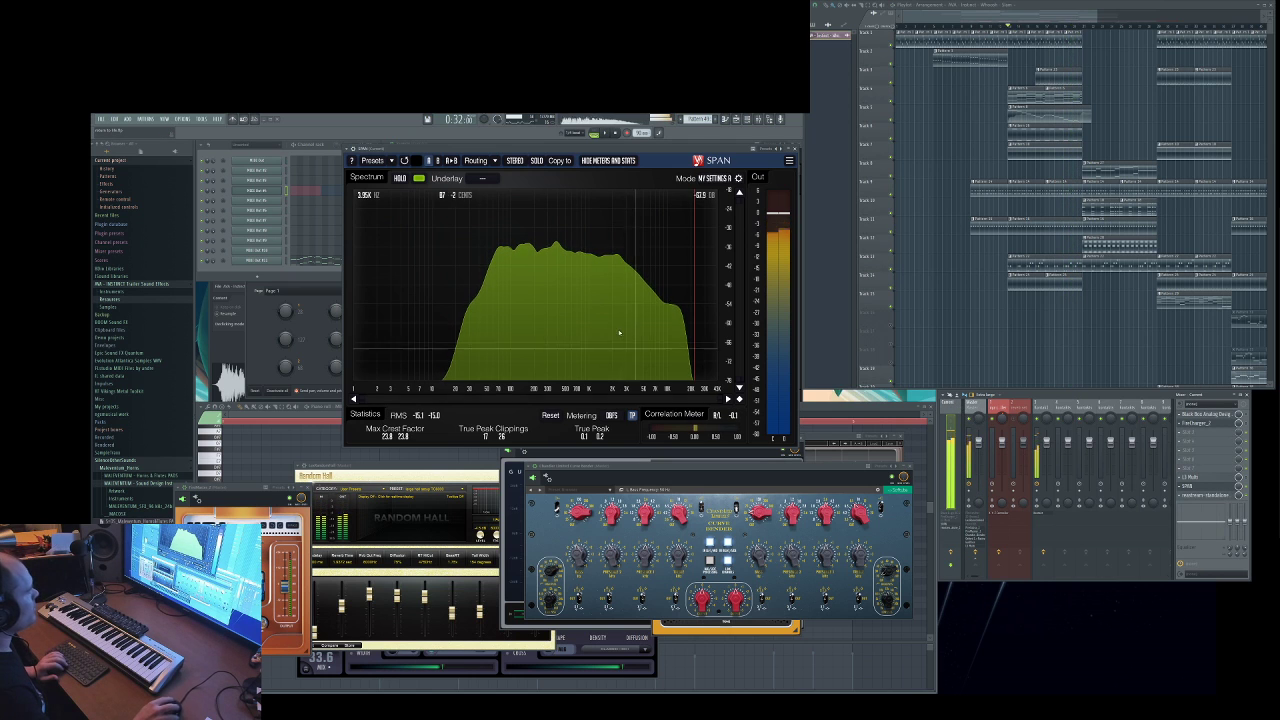
key(space)
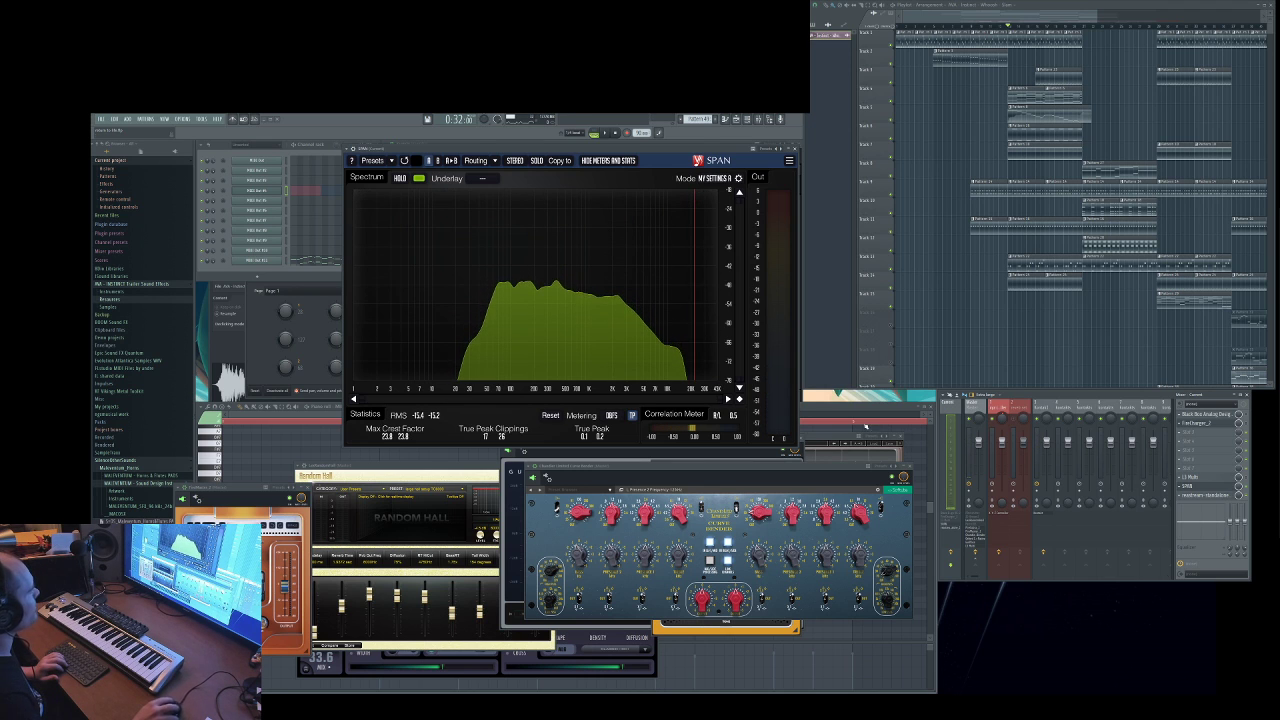
key(space)
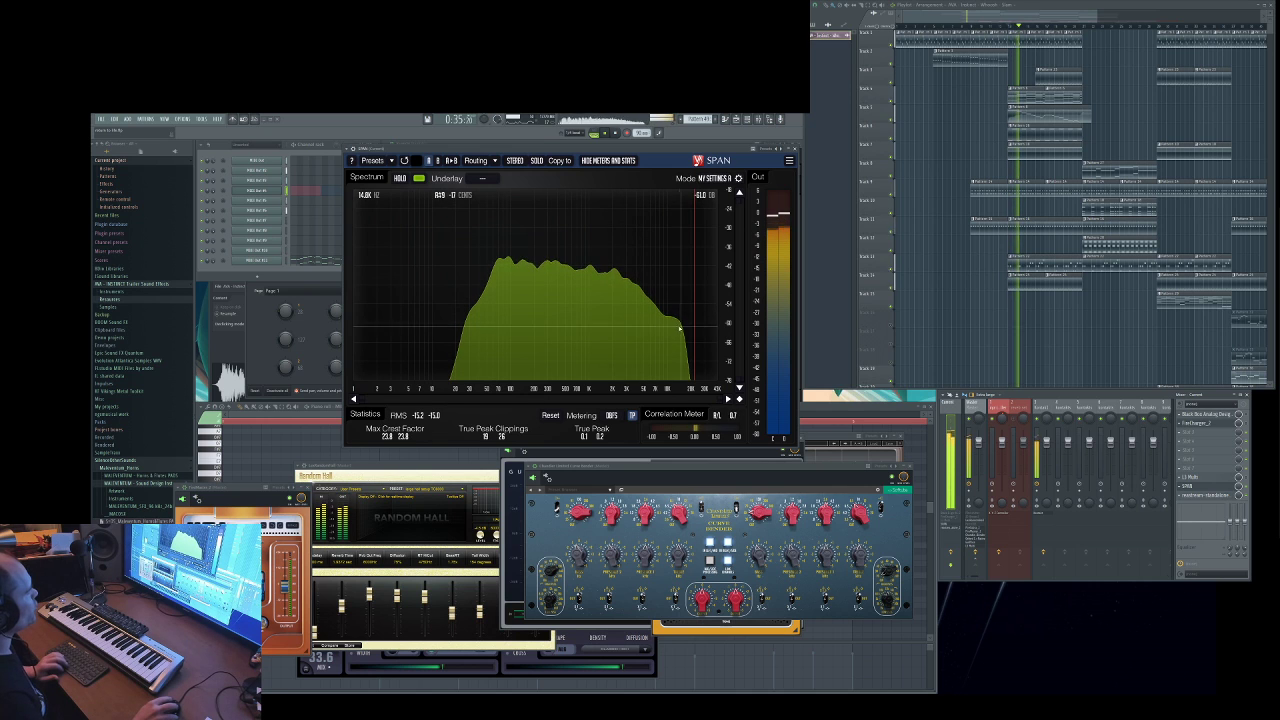
key(space)
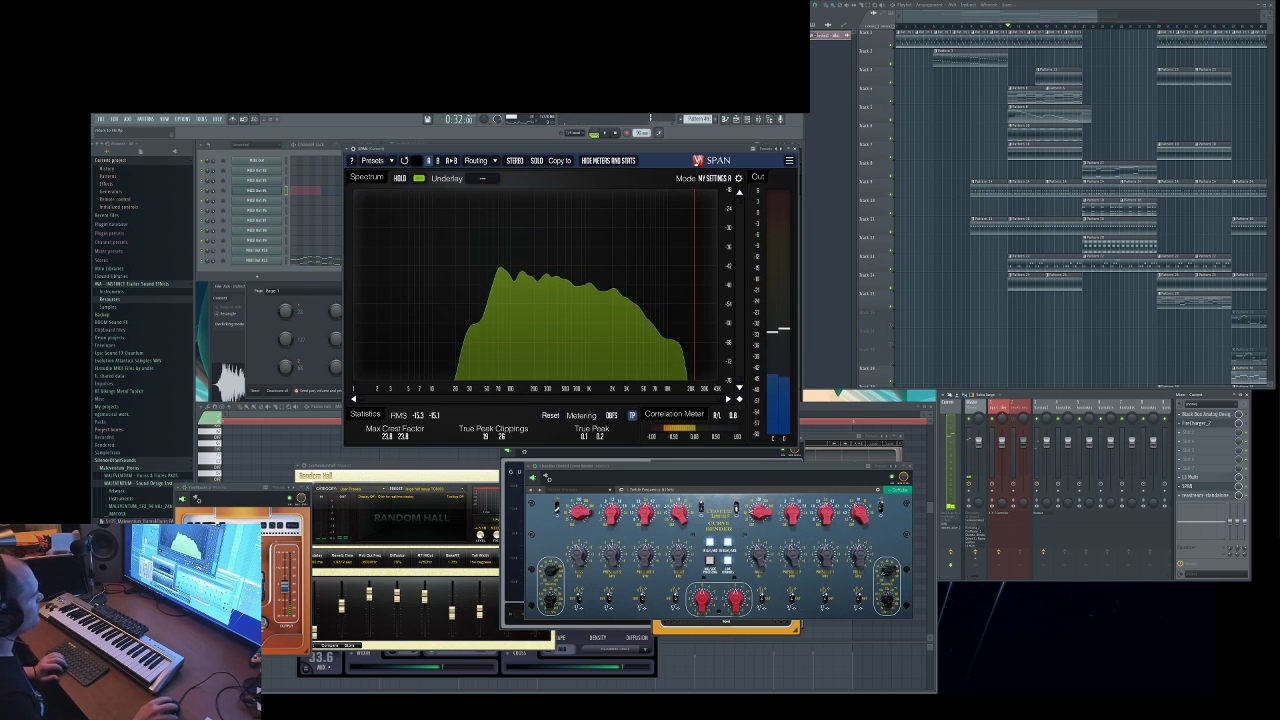
click(974, 406)
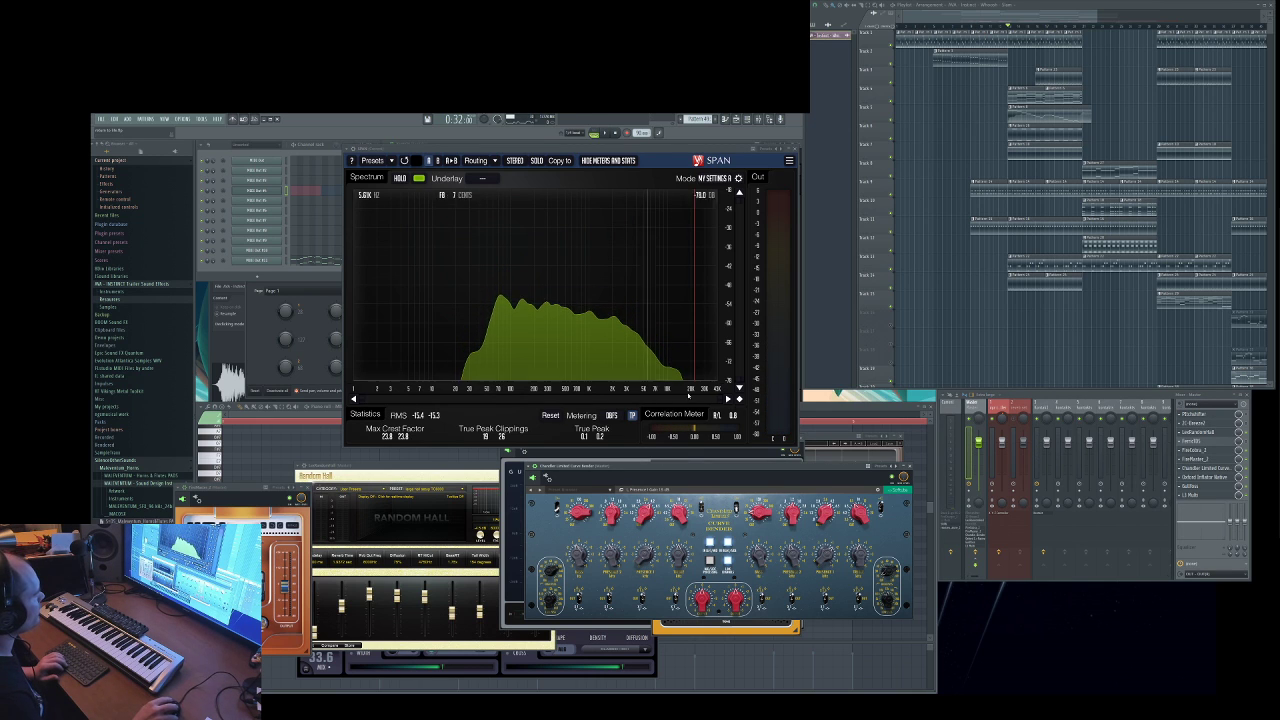
key(space)
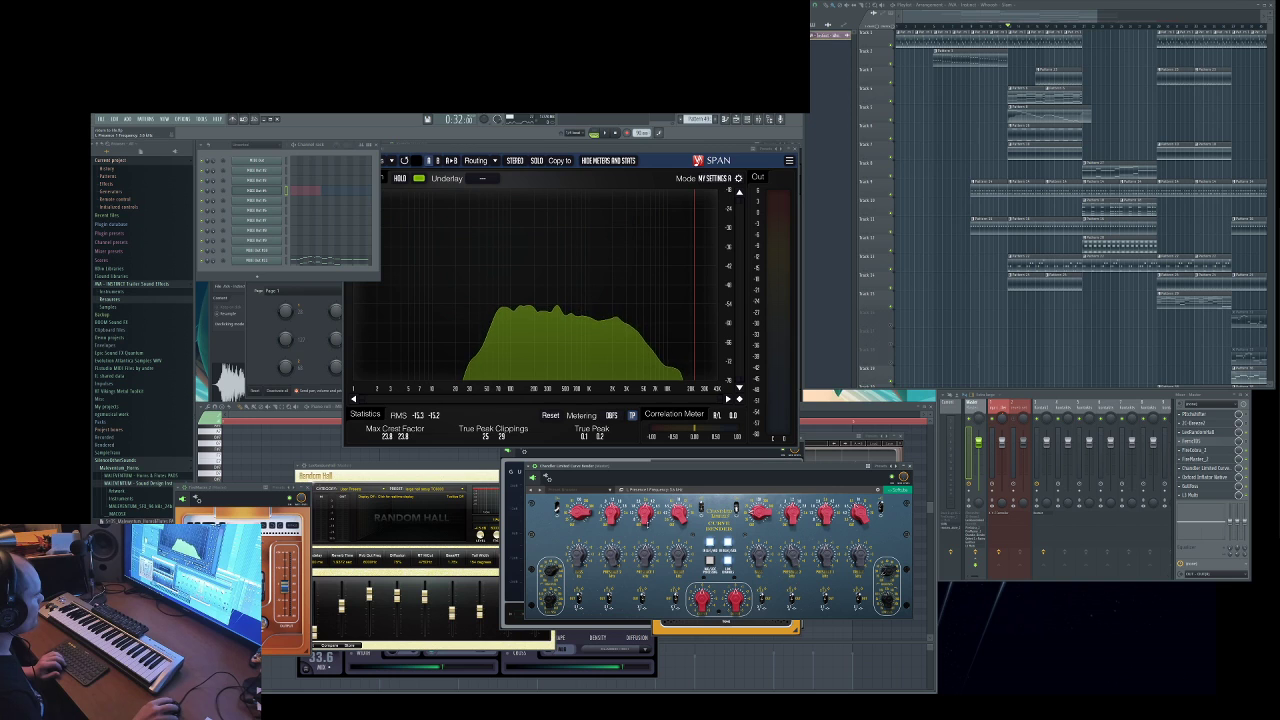
Bring the FireCharger window in front of the Chandler Limited Curve Bender, centre it there and play the arrangement
click(690, 629)
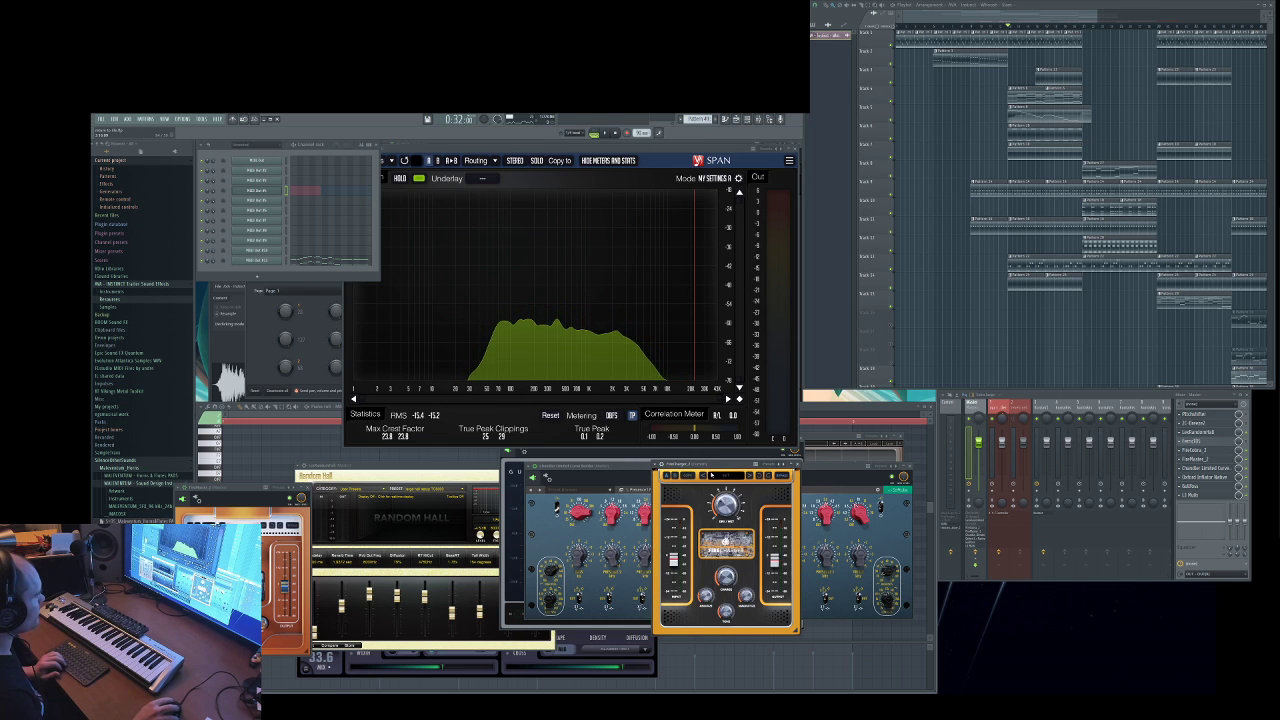
drag(710, 464, 678, 464)
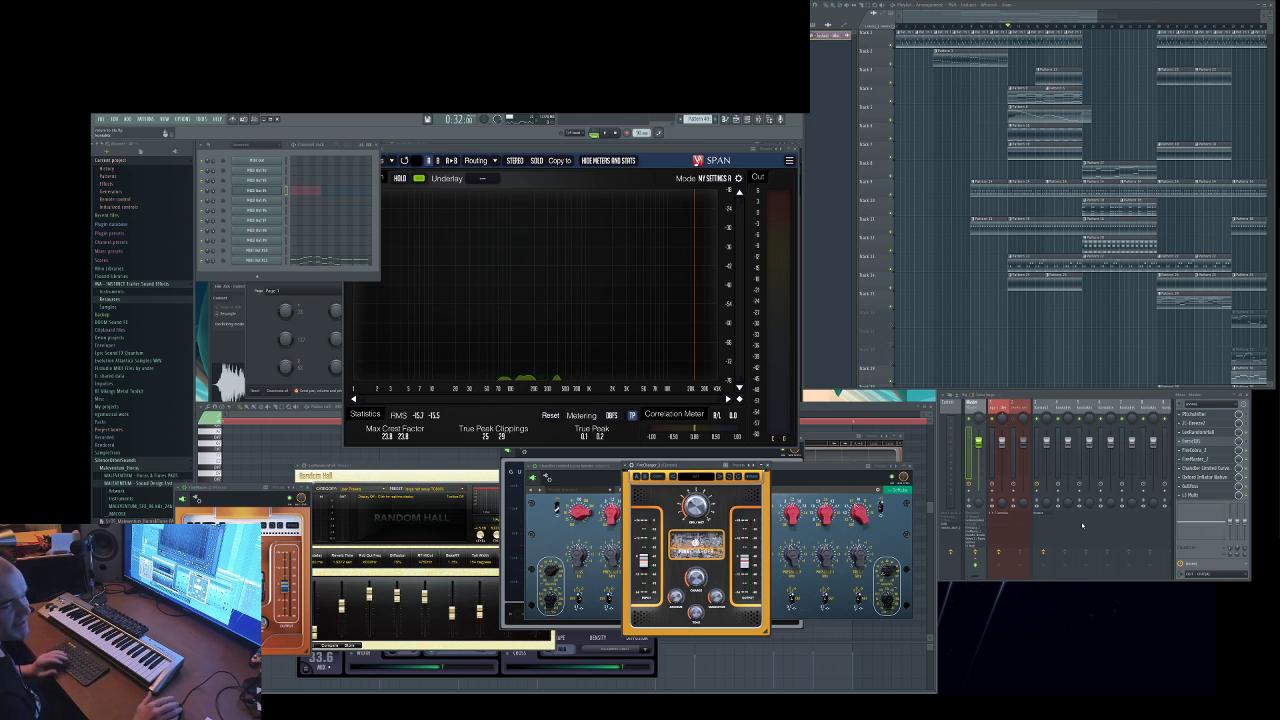
drag(678, 464, 658, 463)
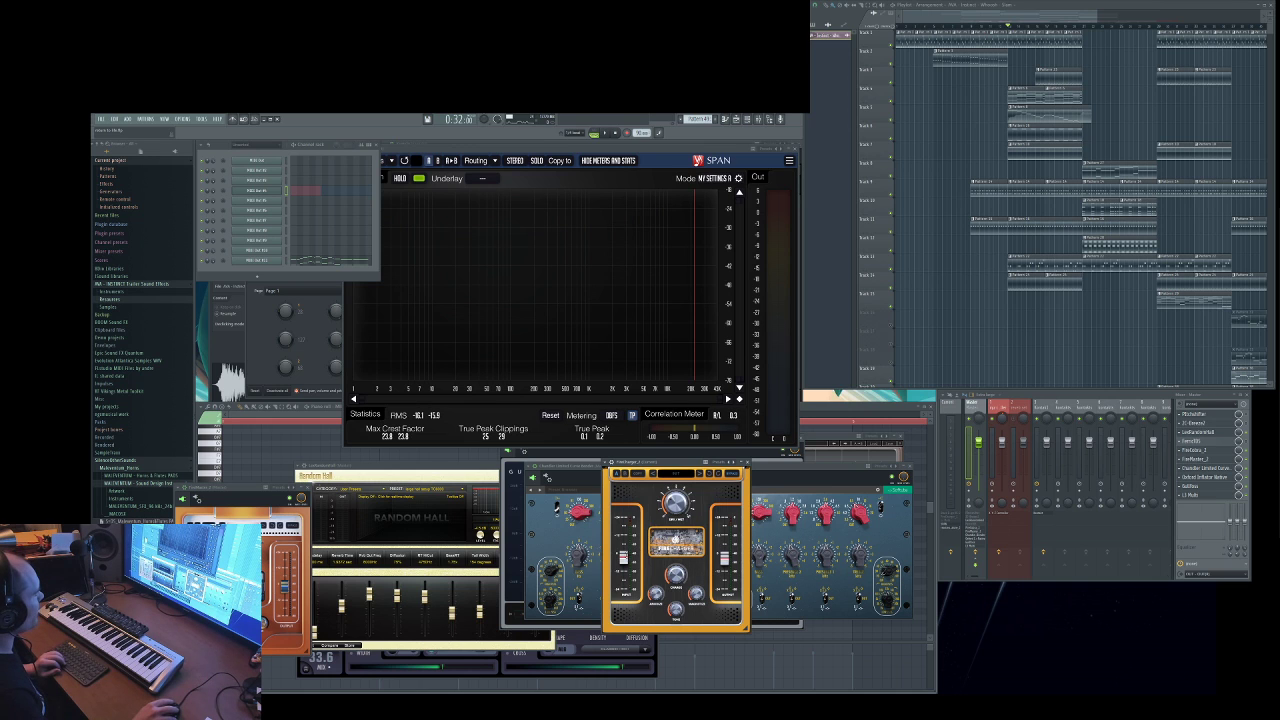
key(space)
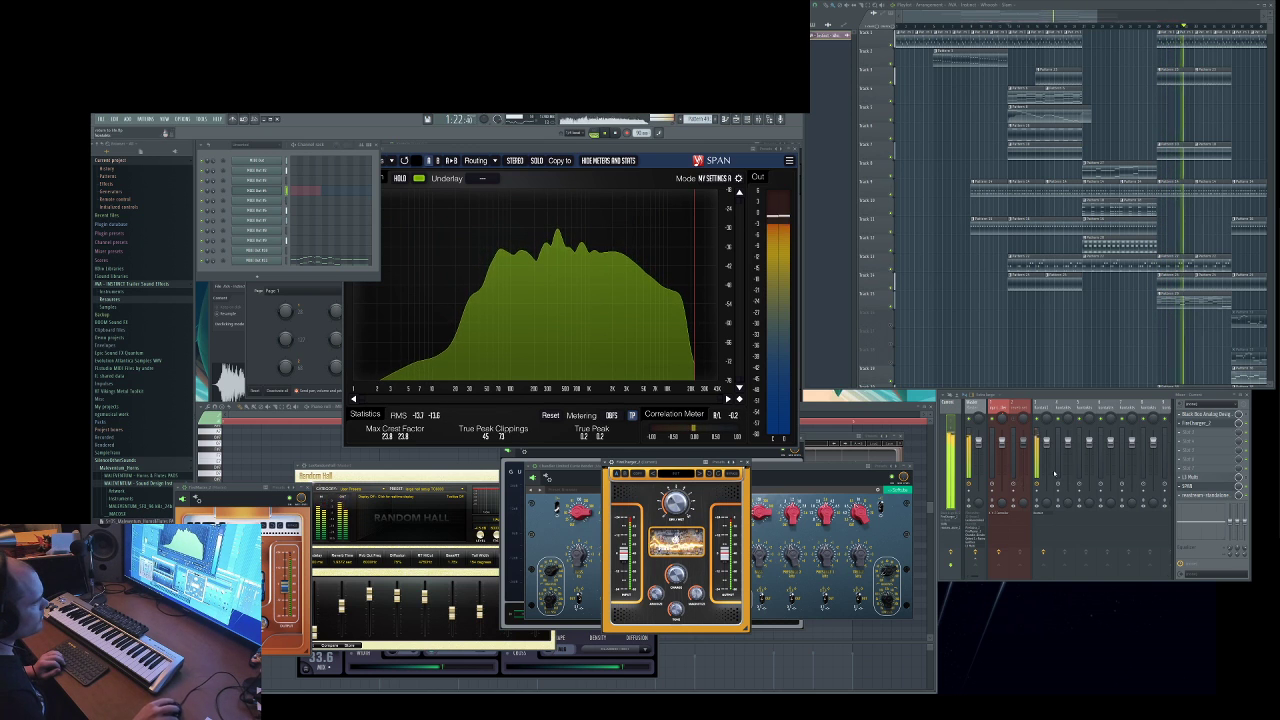
drag(1197, 486, 1216, 489)
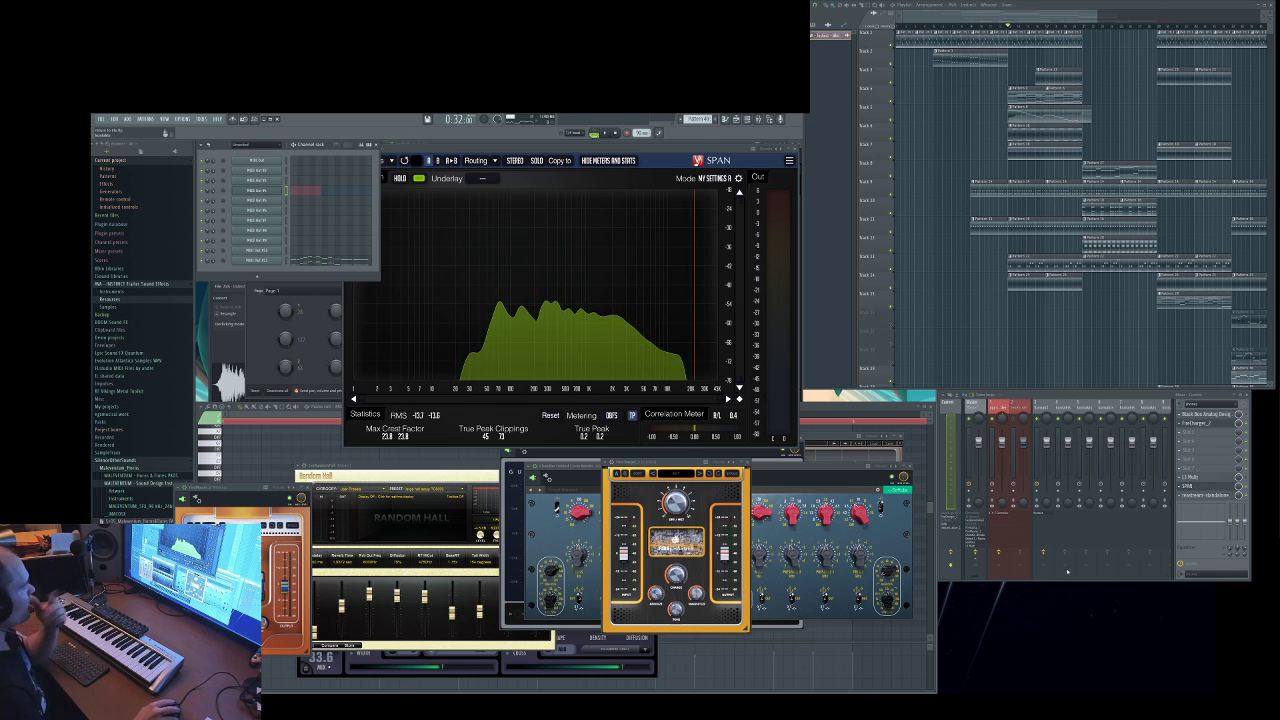
Place the orange plugin window and the FireCharger window side by side, overlapping the lower part of SPAN
drag(241, 494, 857, 398)
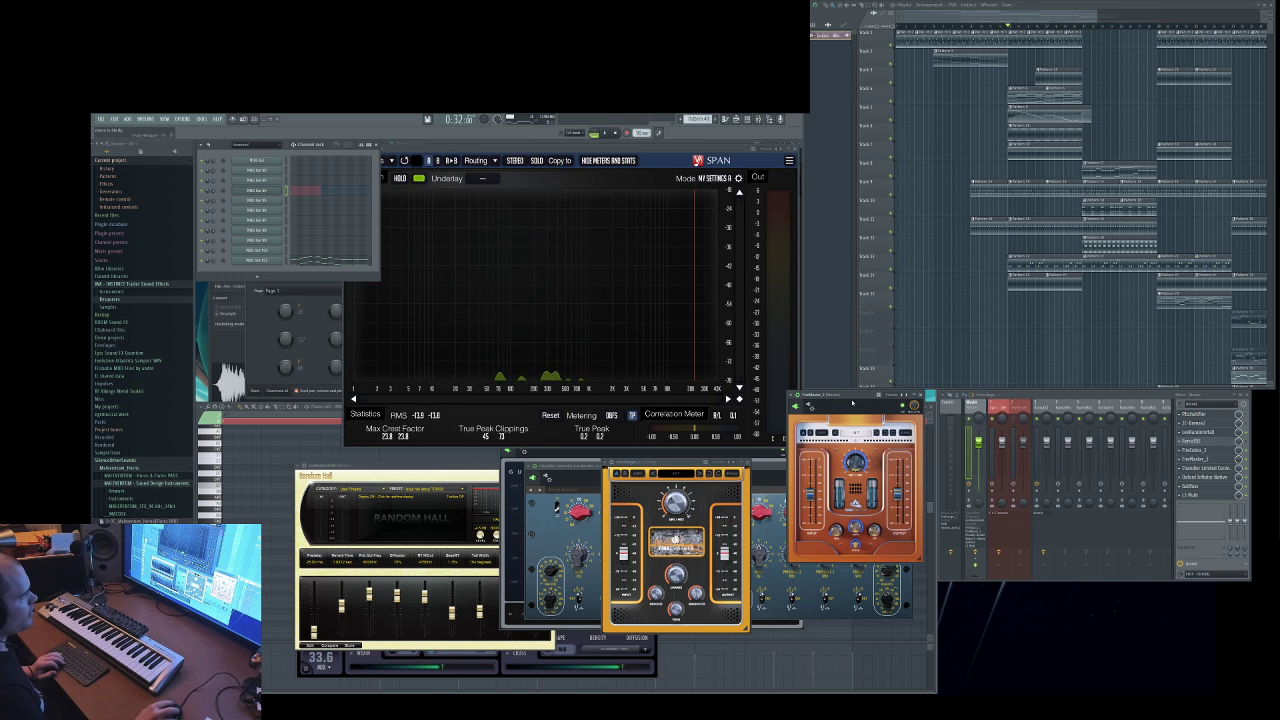
drag(855, 396, 837, 444)
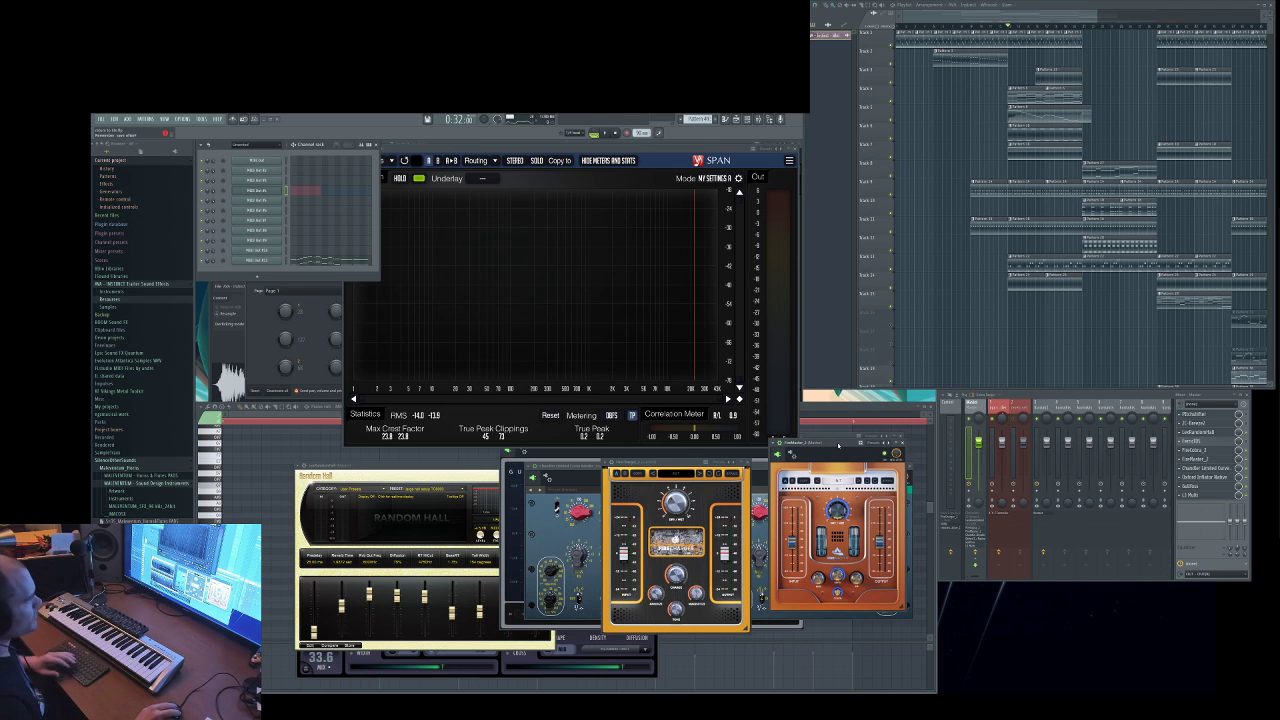
drag(833, 444, 433, 379)
drag(658, 474, 590, 381)
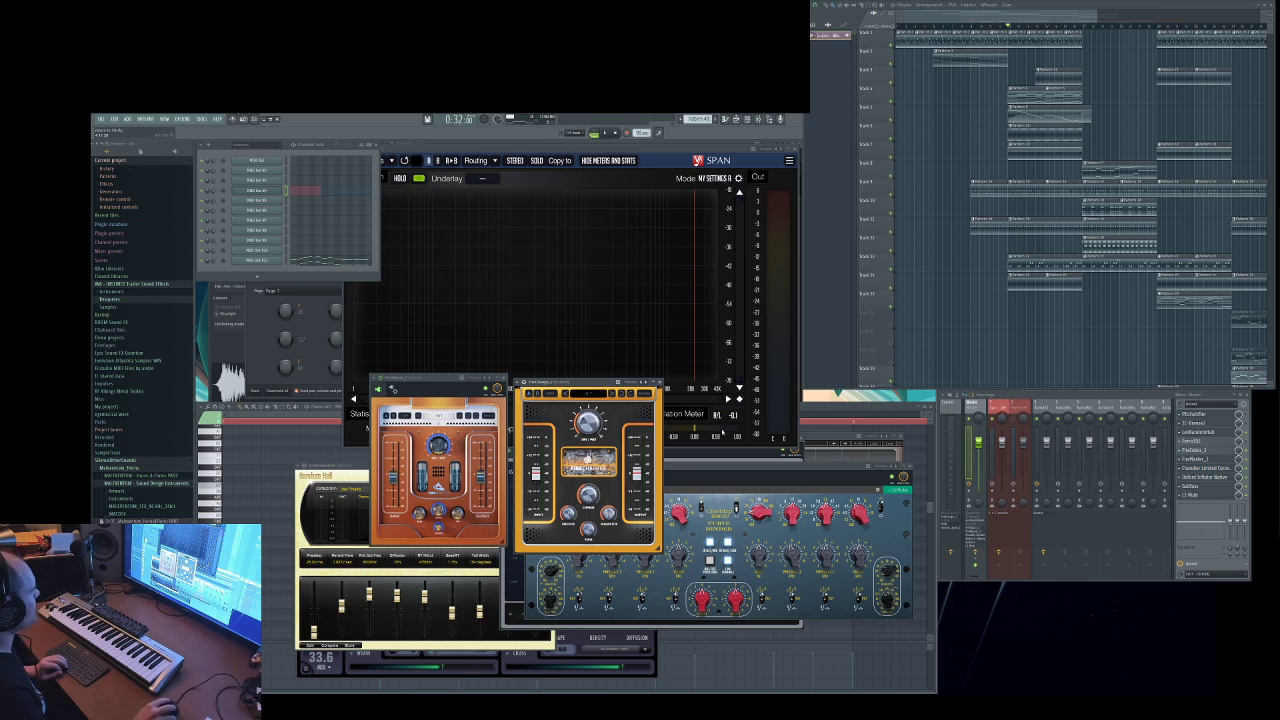
Open the dark companion plugin from the effect chain, place it on FireCharger's free side and align the three windows
click(1213, 441)
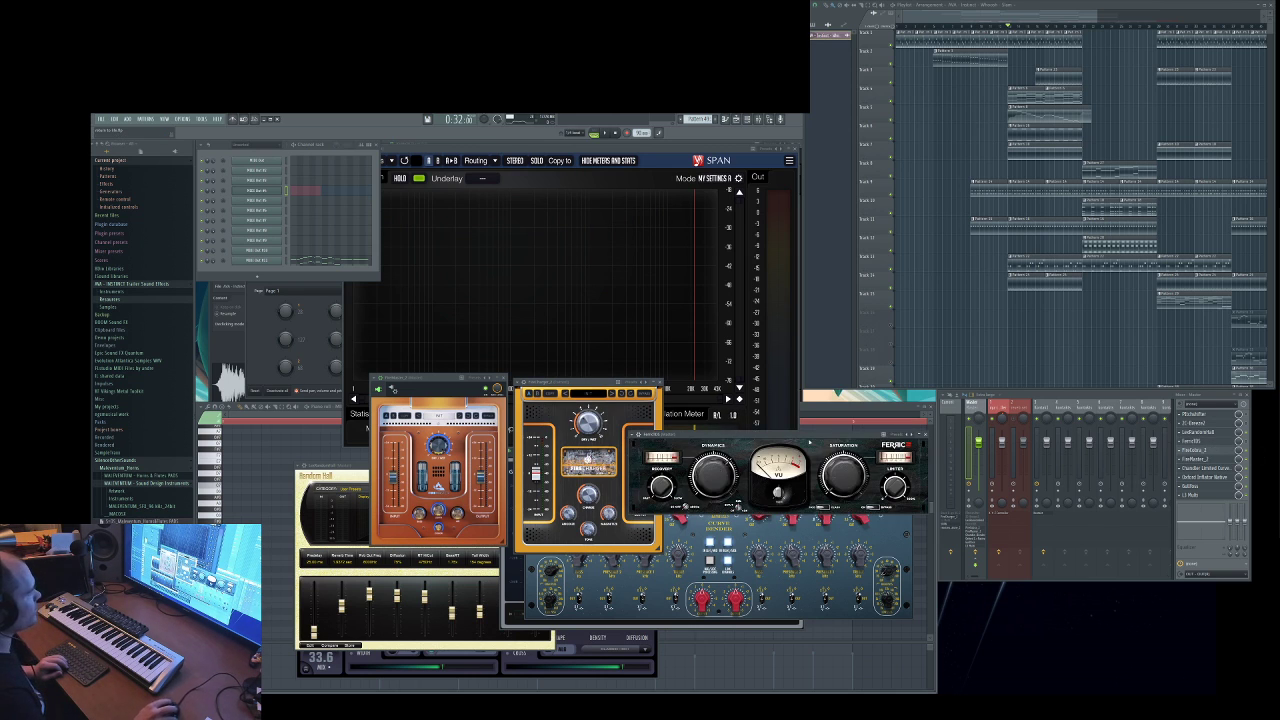
click(1212, 441)
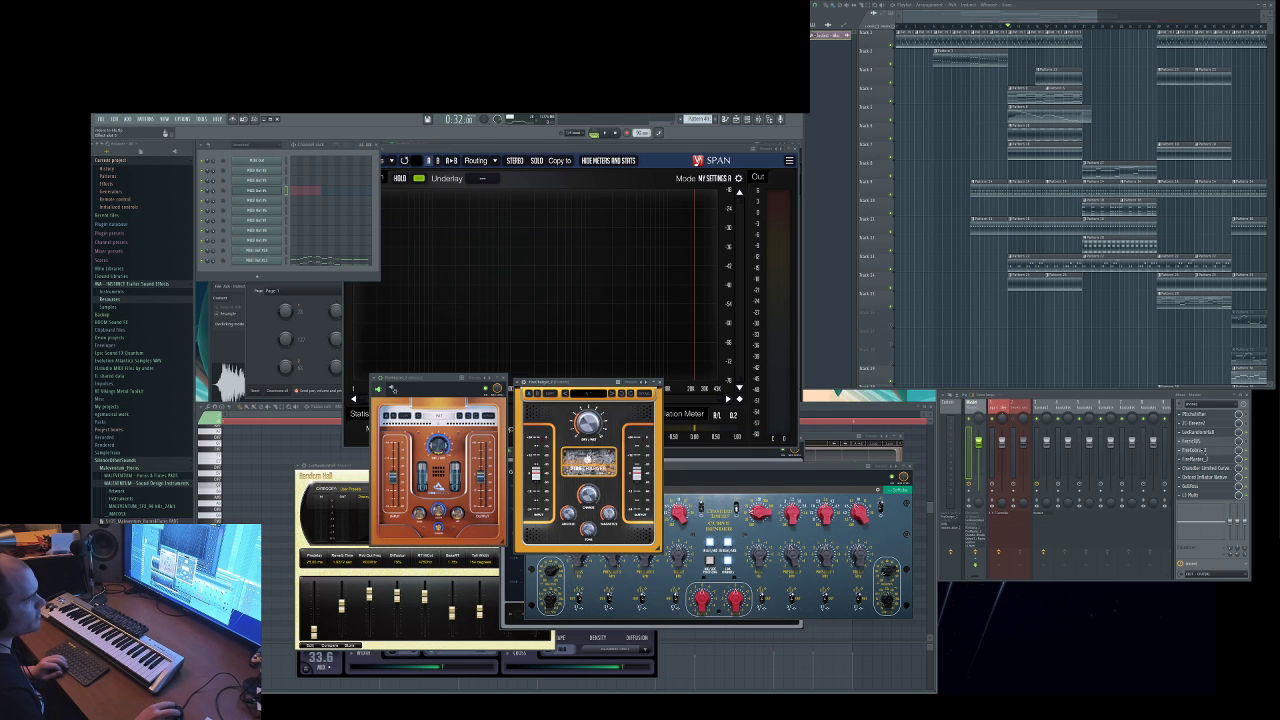
click(1208, 450)
drag(592, 291, 760, 395)
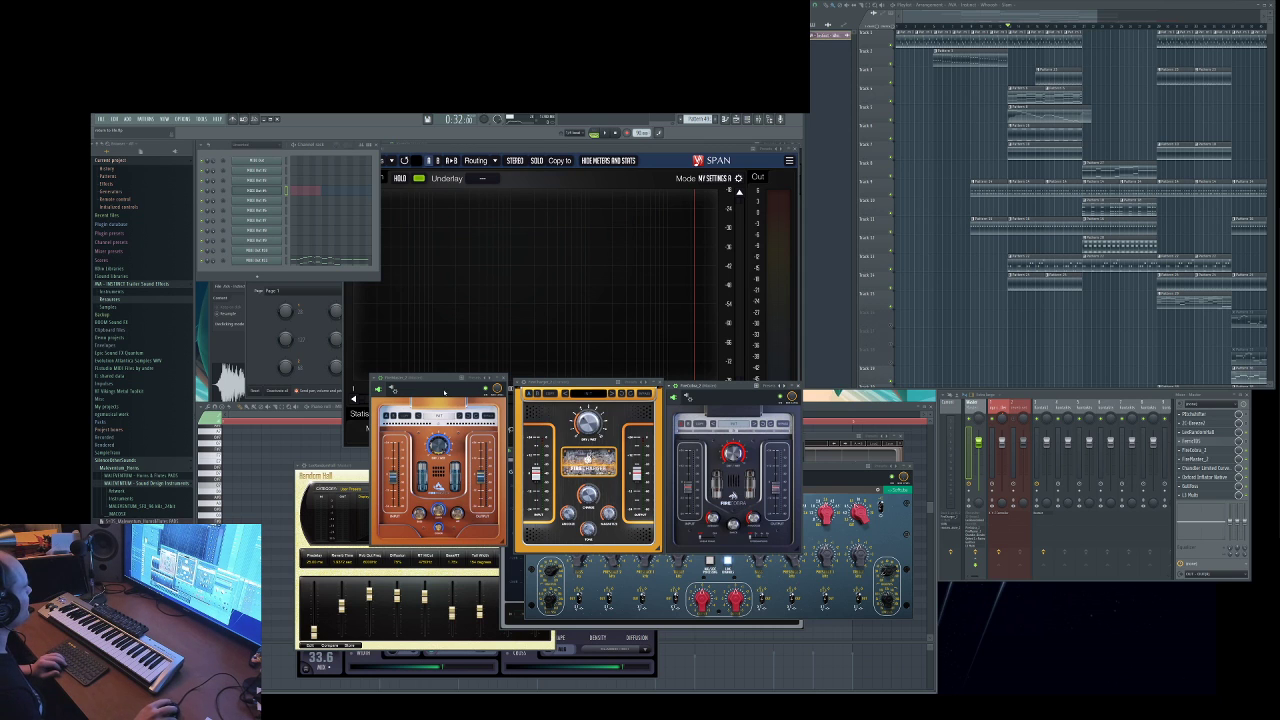
drag(560, 386, 556, 378)
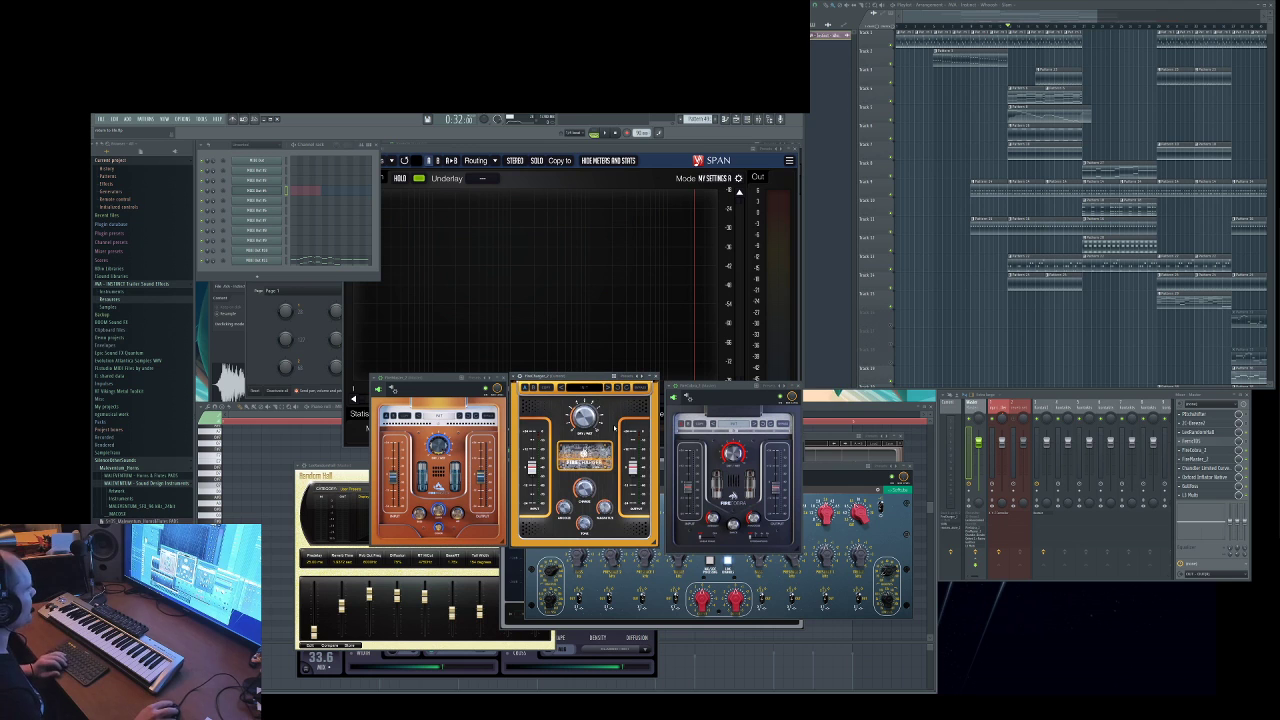
Play the arrangement with the three plugins in view and readjust the FireCharger window between its neighbours
key(space)
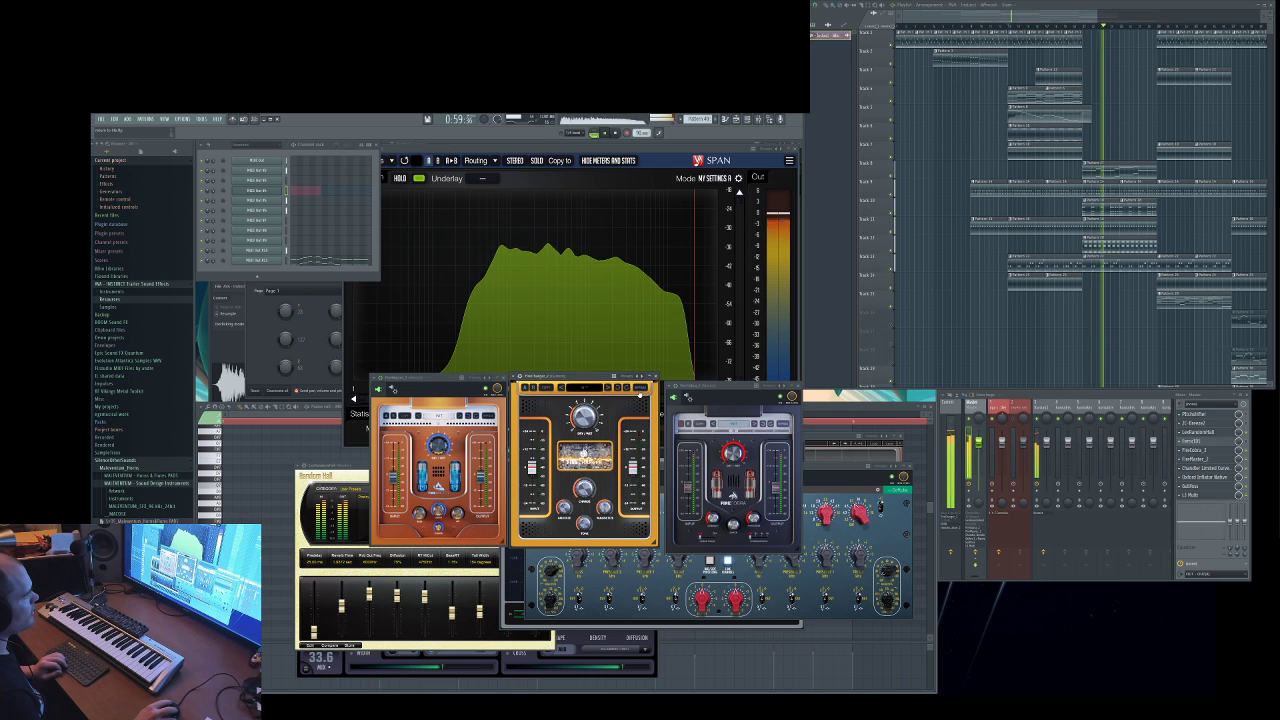
key(space)
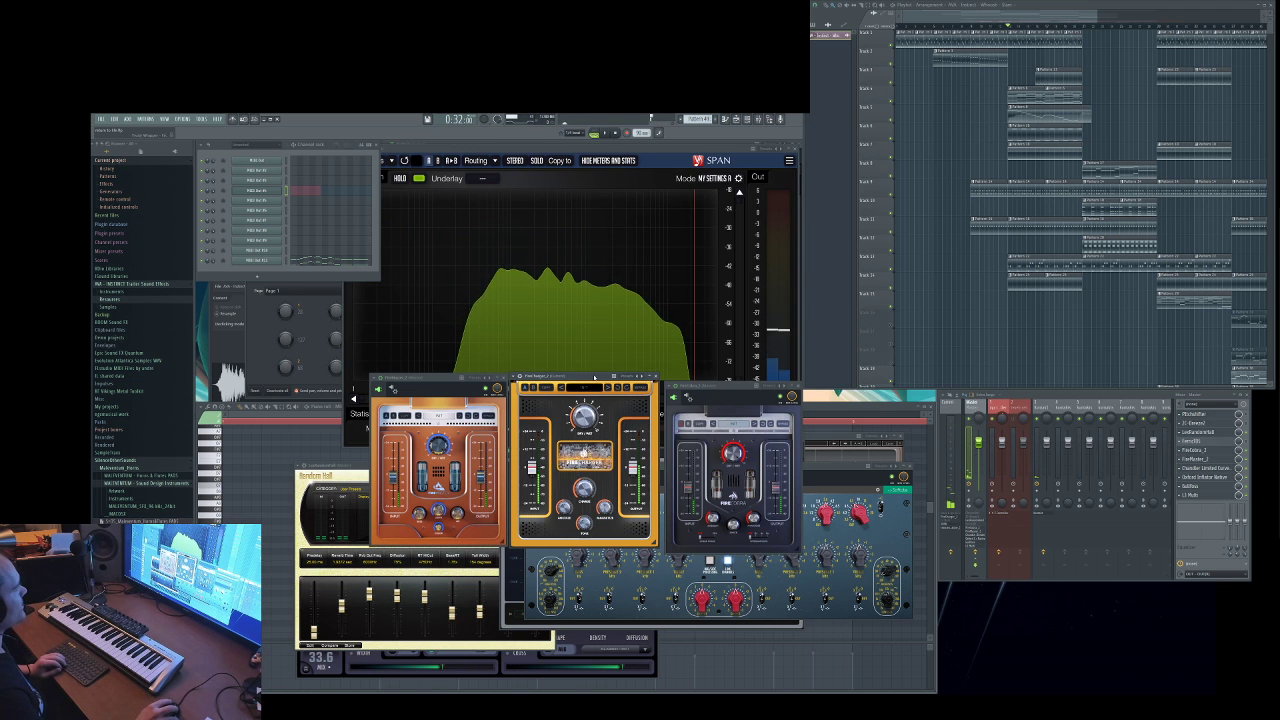
drag(597, 380, 595, 412)
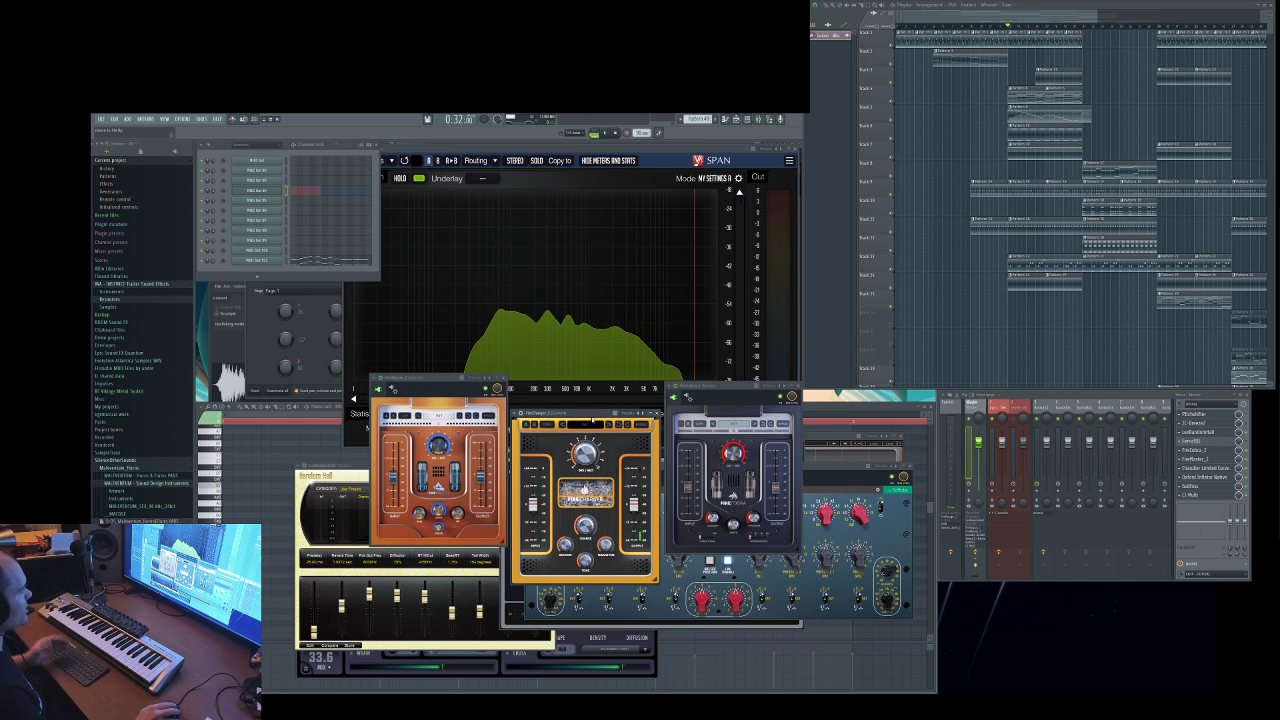
drag(593, 420, 597, 389)
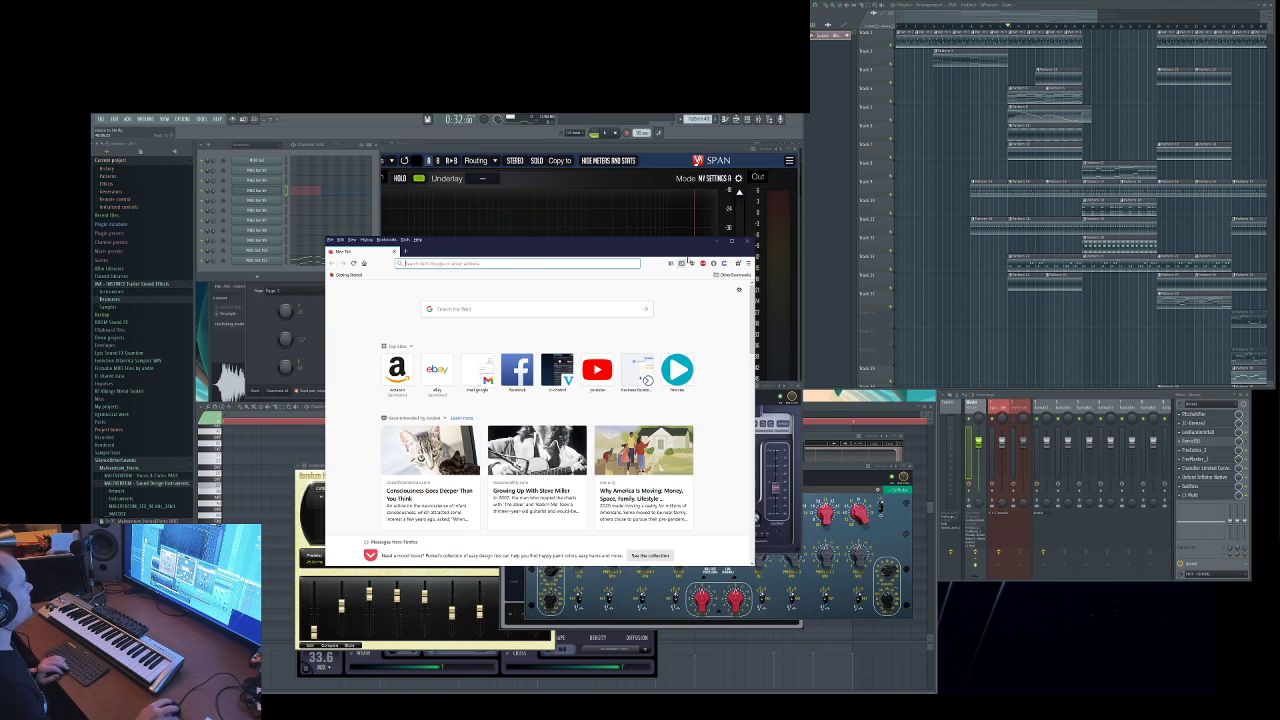
Switch to the Firefox browser and search the web for "united plugins"
click(577, 308)
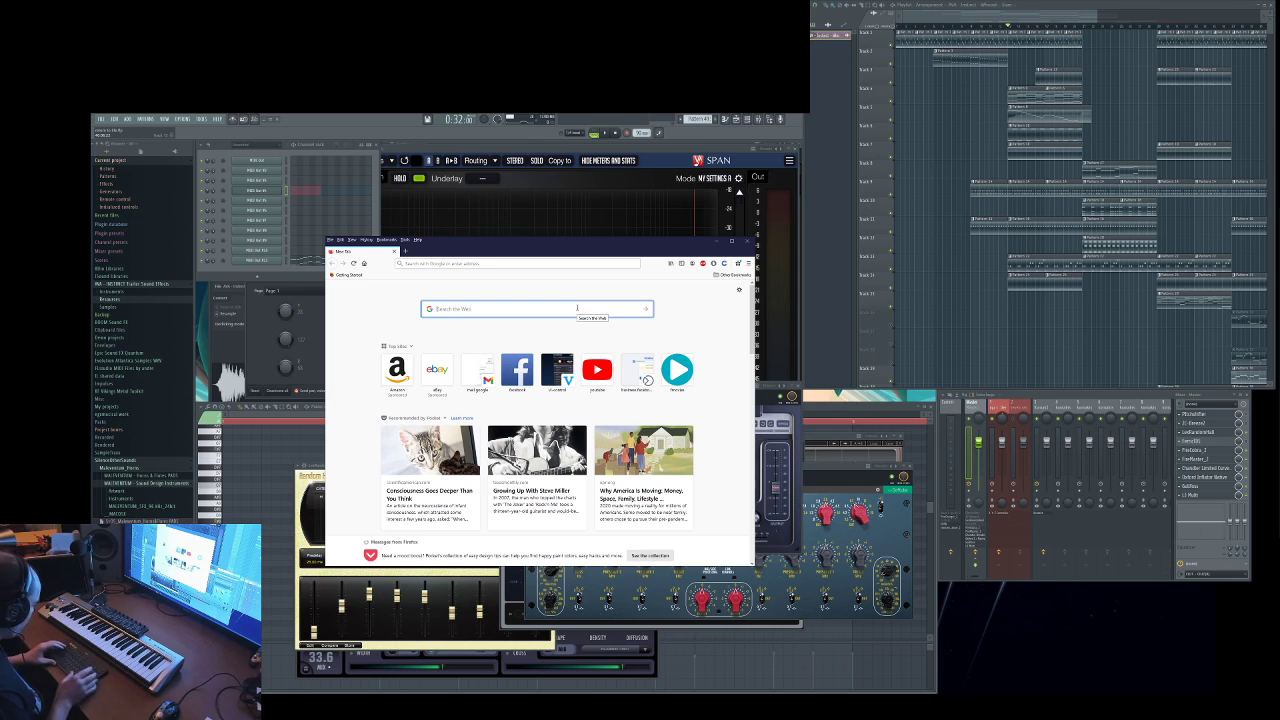
text(united)
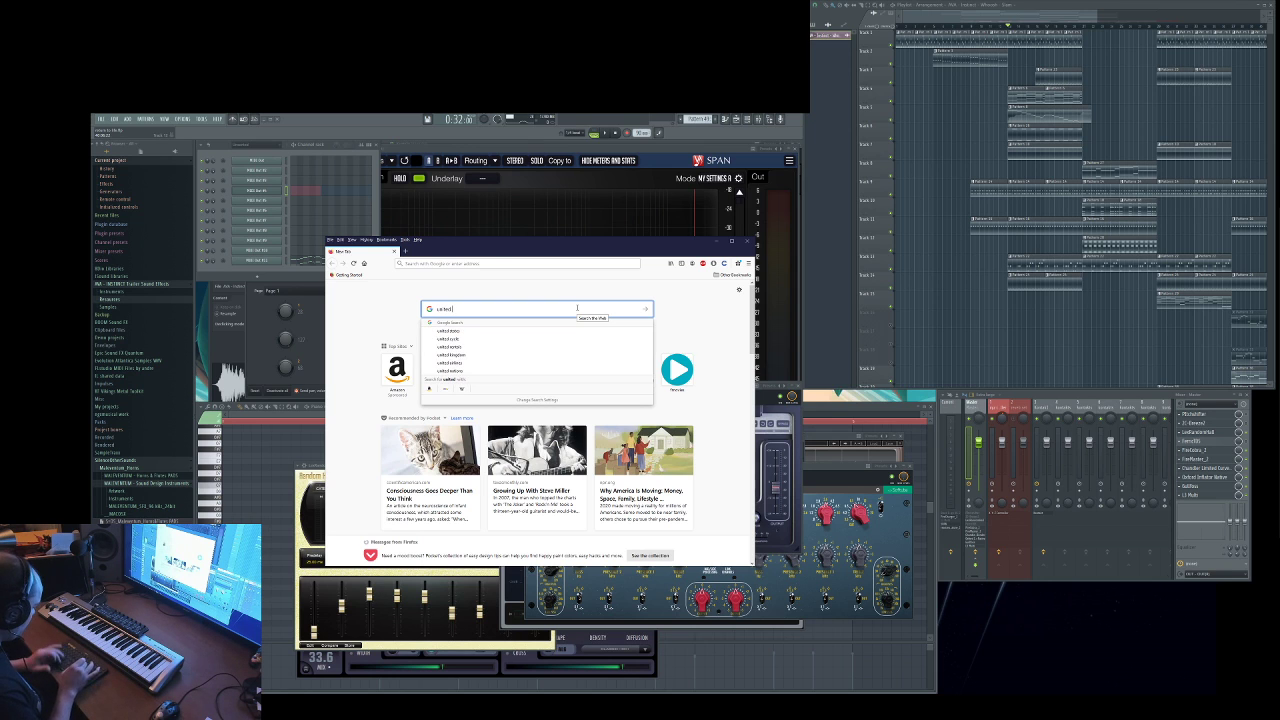
text( plugins)
key(Return)
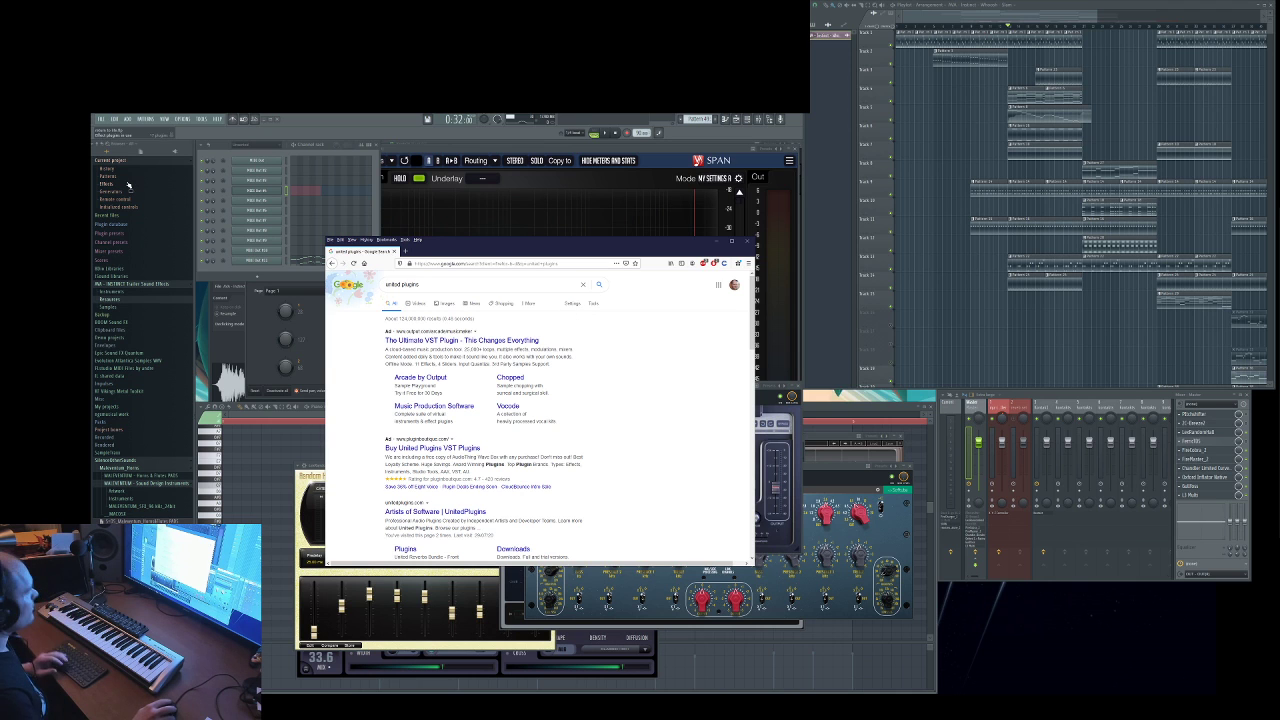
Open the official UnitedPlugins website from the search results and move the browser window up over SPAN
click(470, 341)
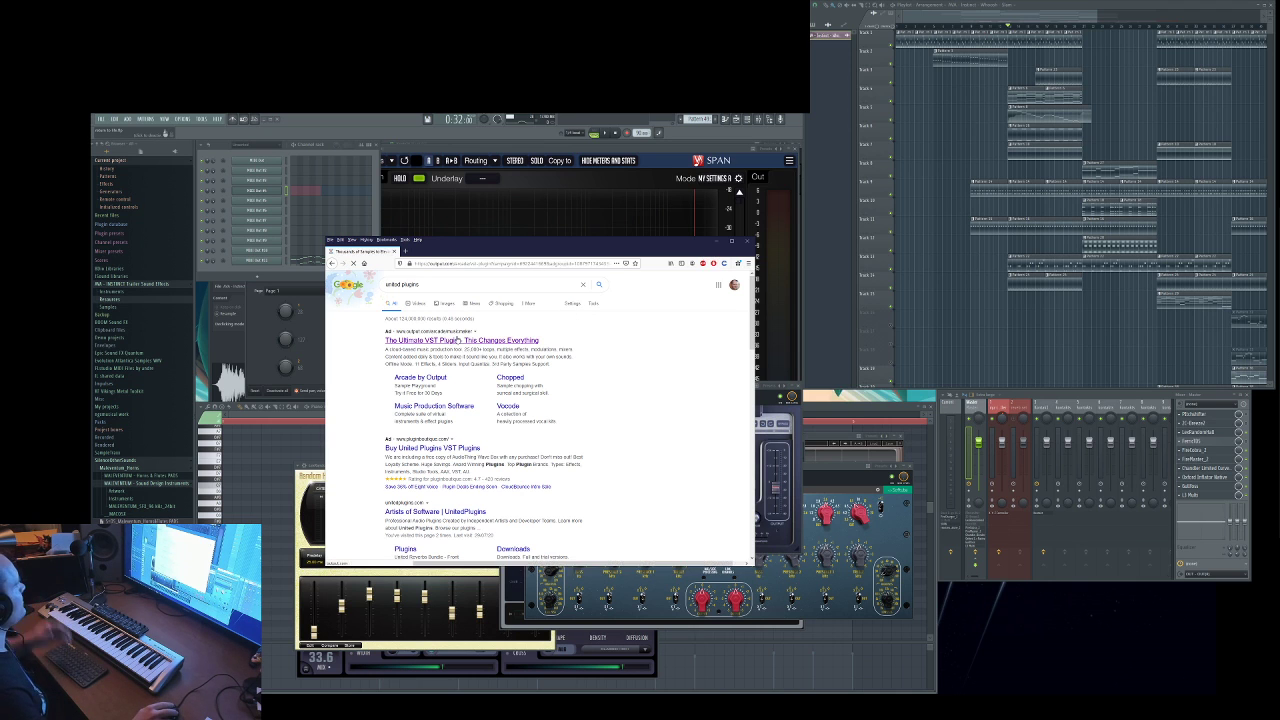
key(alt+Left)
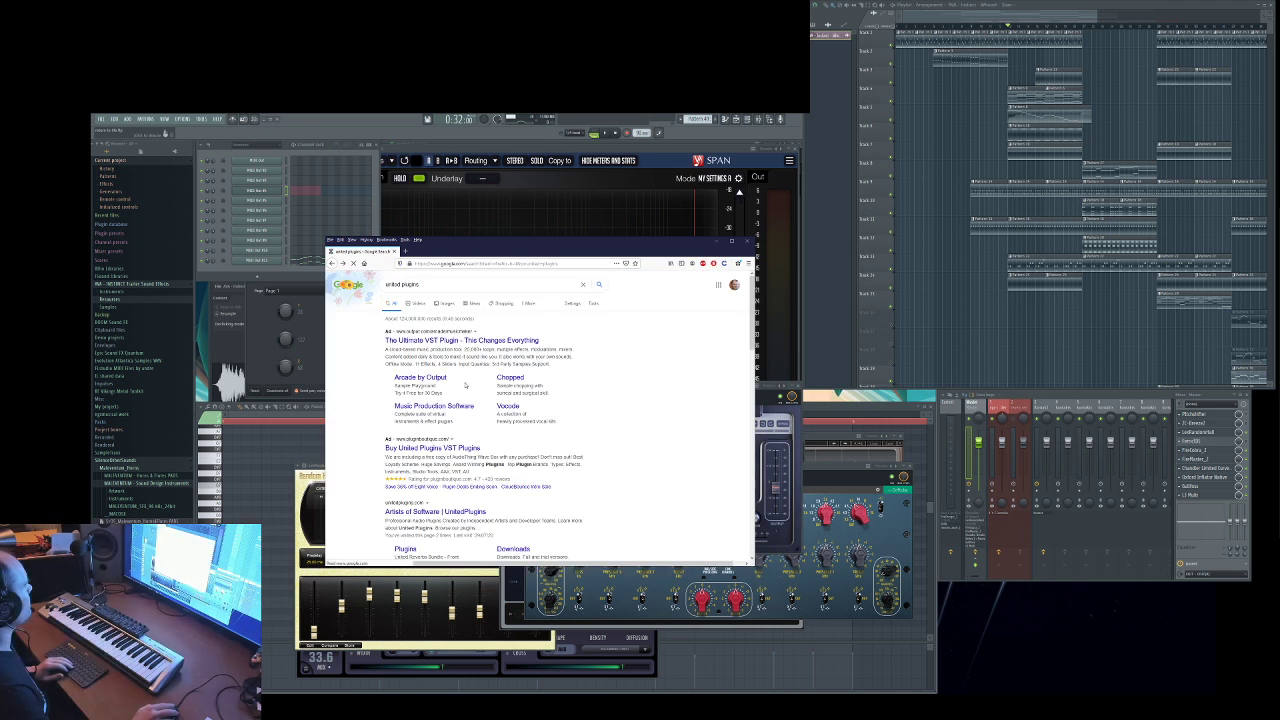
scroll(432, 445, down, 3)
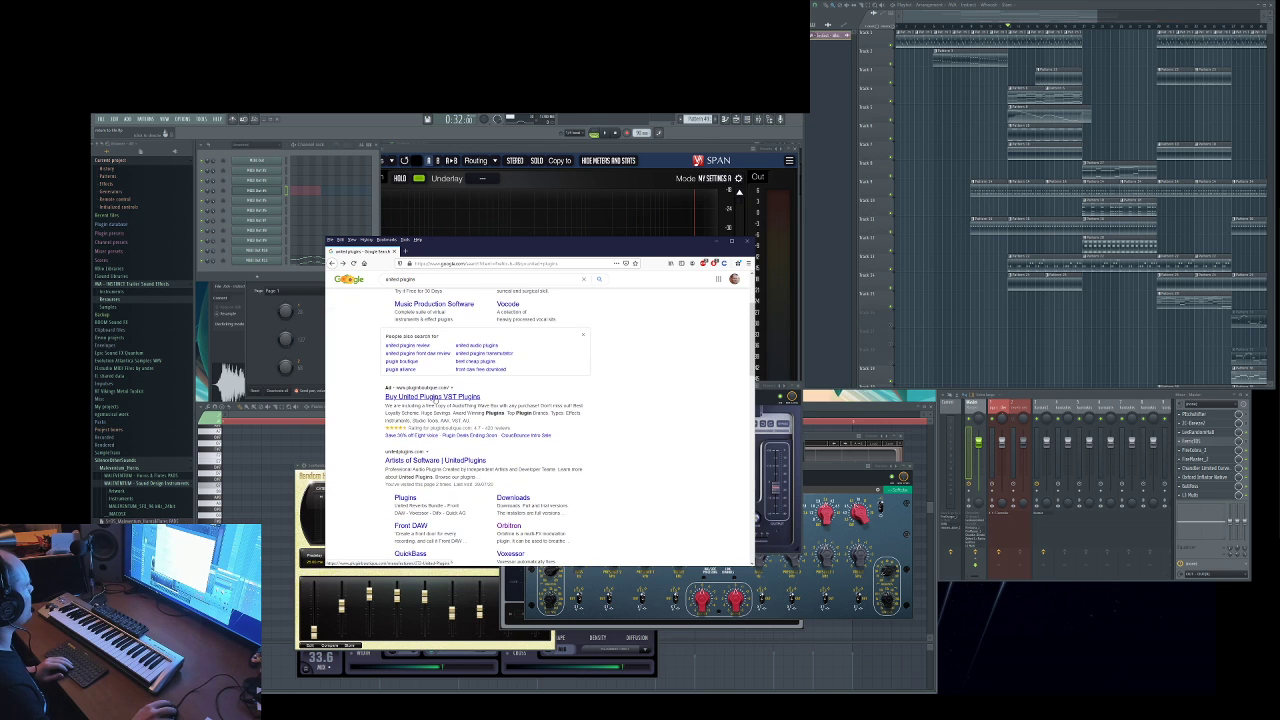
scroll(402, 398, down, 3)
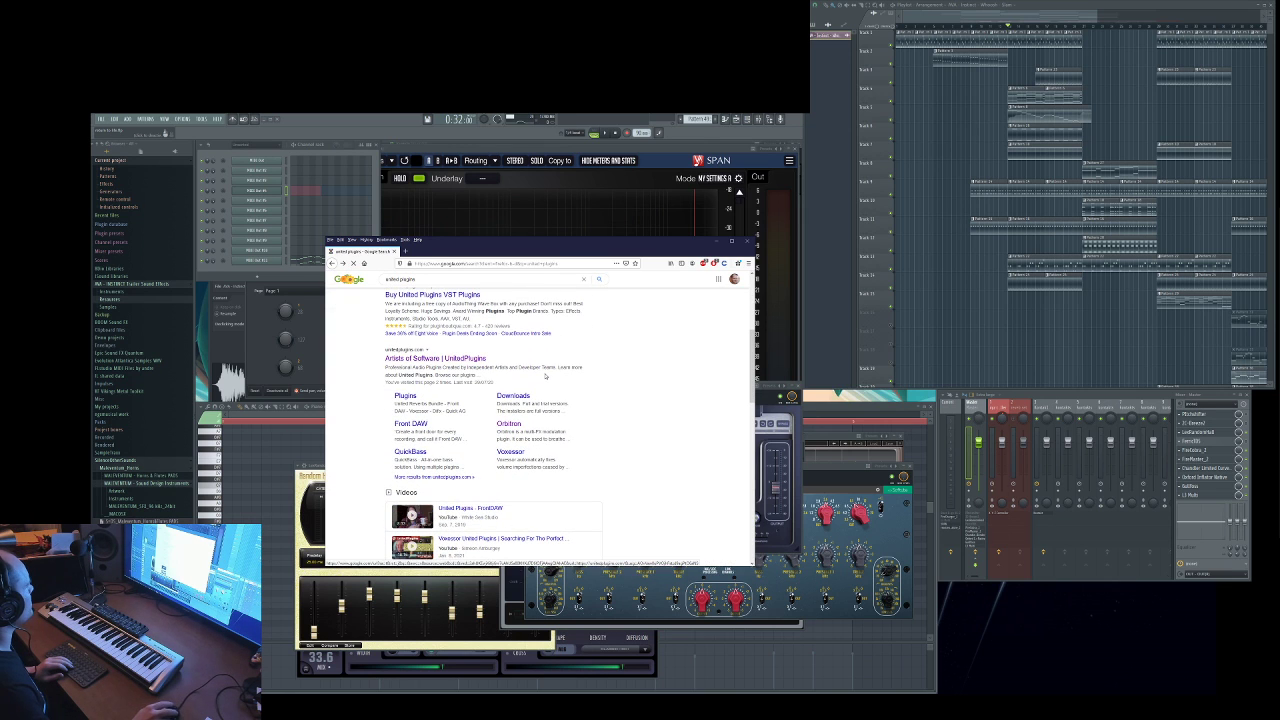
click(400, 359)
drag(538, 251, 558, 221)
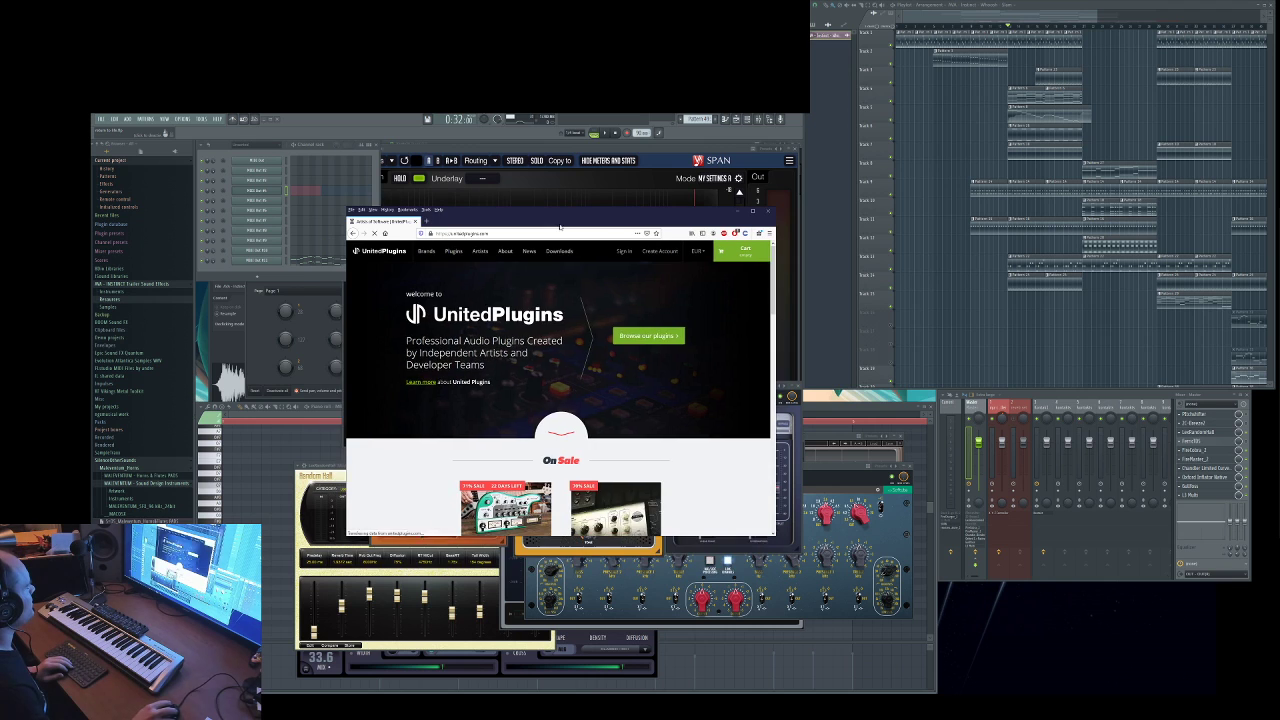
Copy the UnitedPlugins website's address and browse the On Sale and Featured sections of its home page
scroll(523, 256, down, 5)
scroll(523, 256, up, 5)
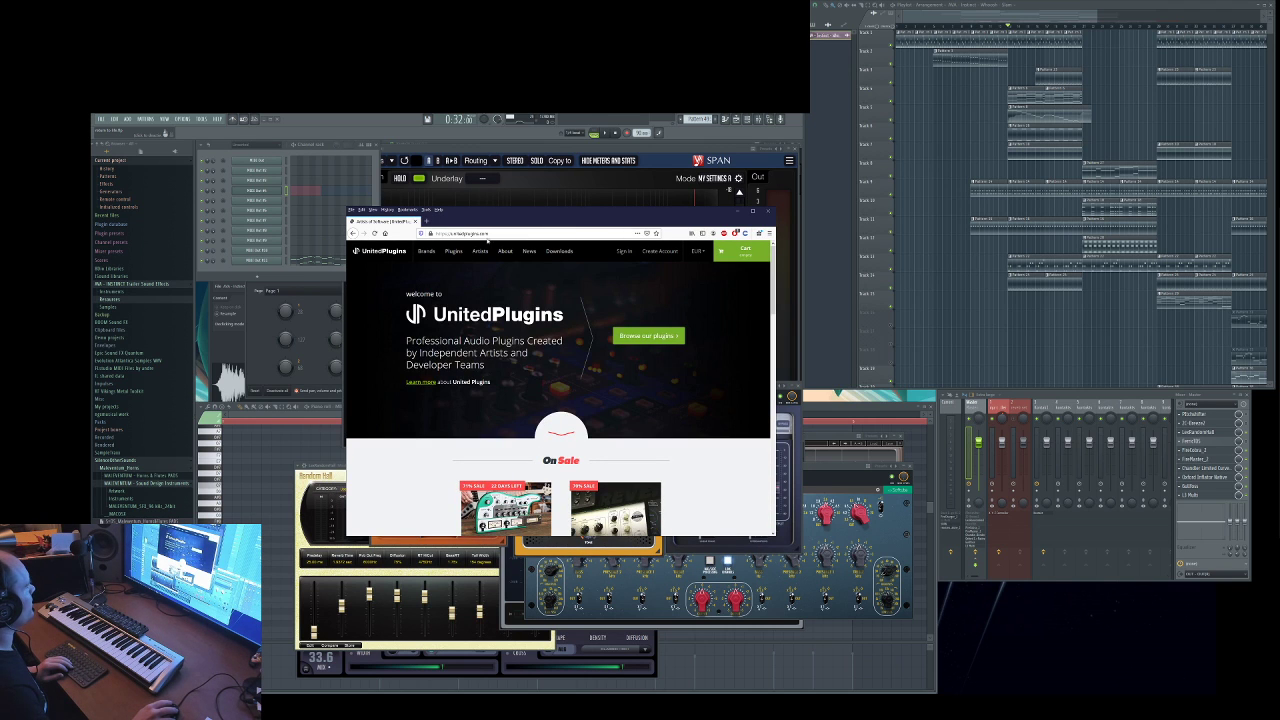
click(488, 242)
right_click(488, 242)
click(505, 255)
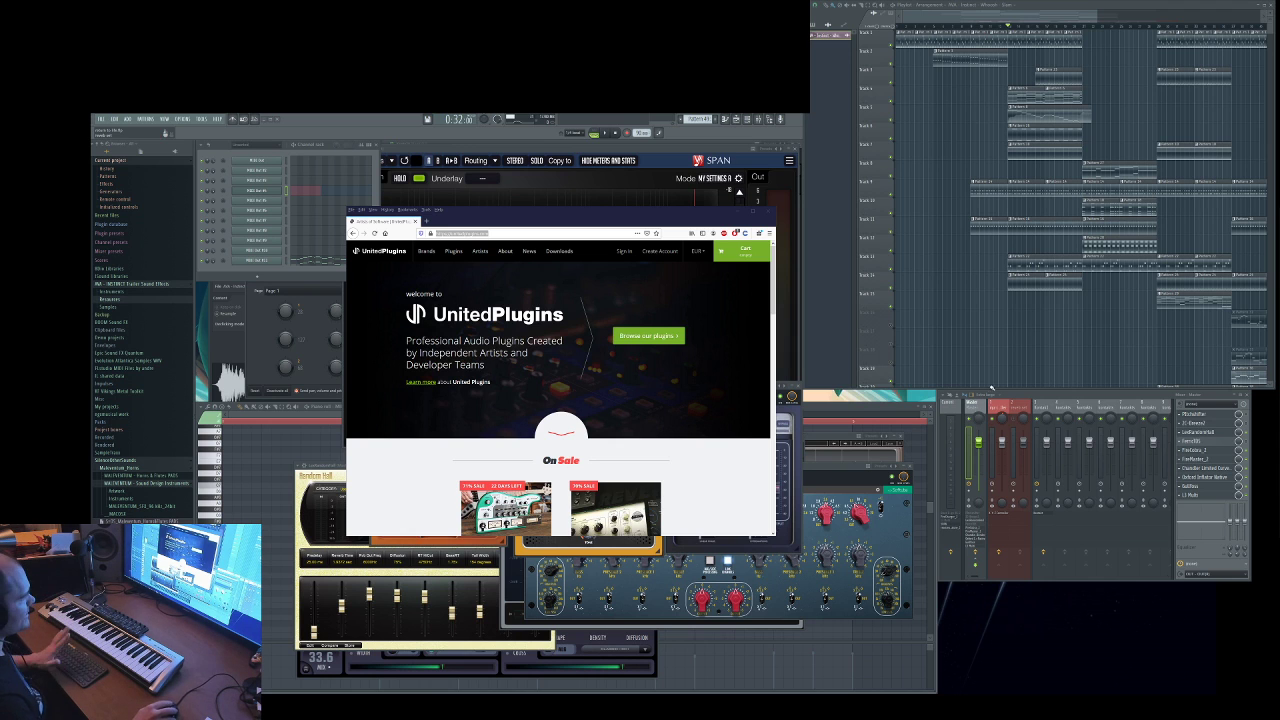
scroll(551, 394, down, 3)
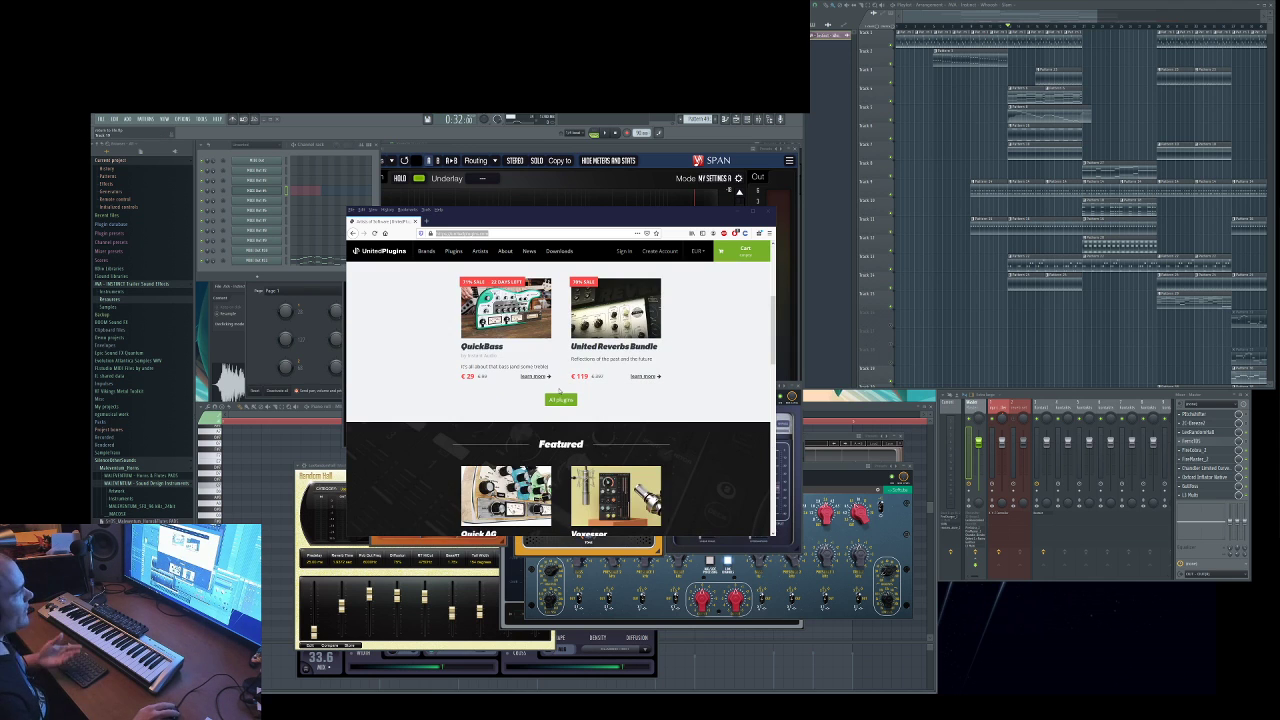
scroll(560, 390, up, 1)
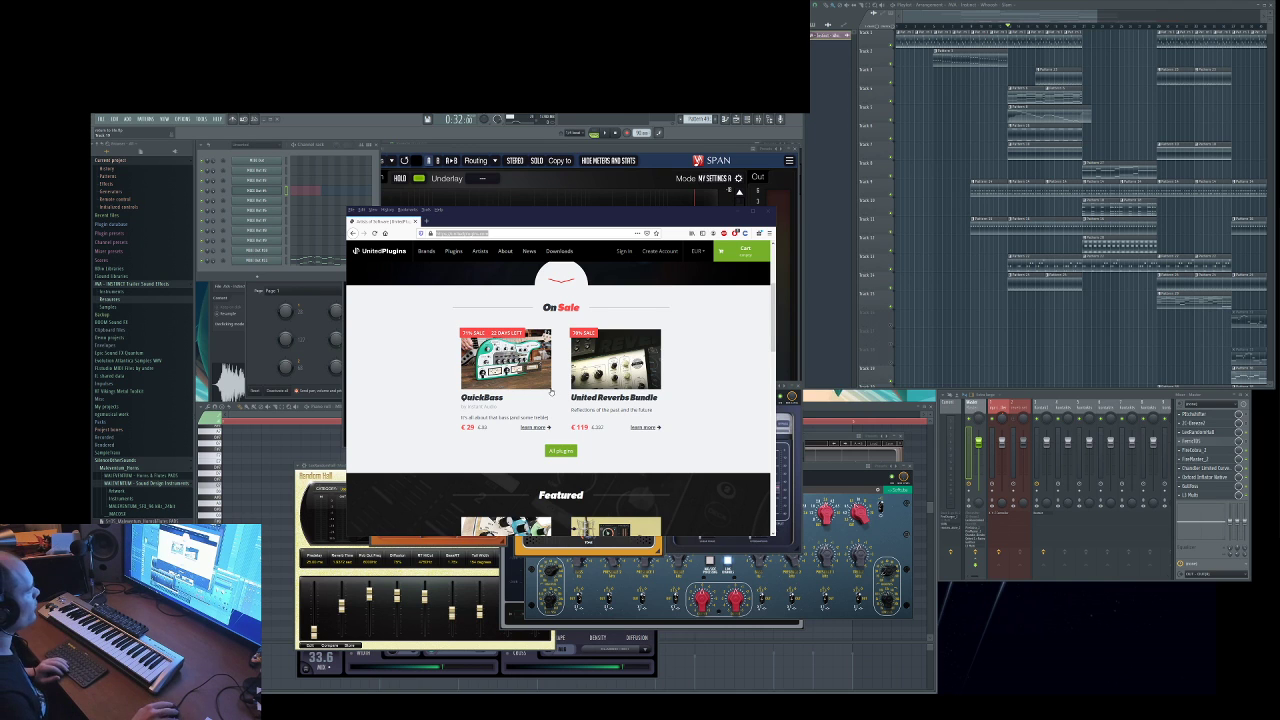
Open the website's Plugins catalogue and browse it to the FireMaster entry
scroll(559, 390, up, 2)
scroll(587, 392, up, 1)
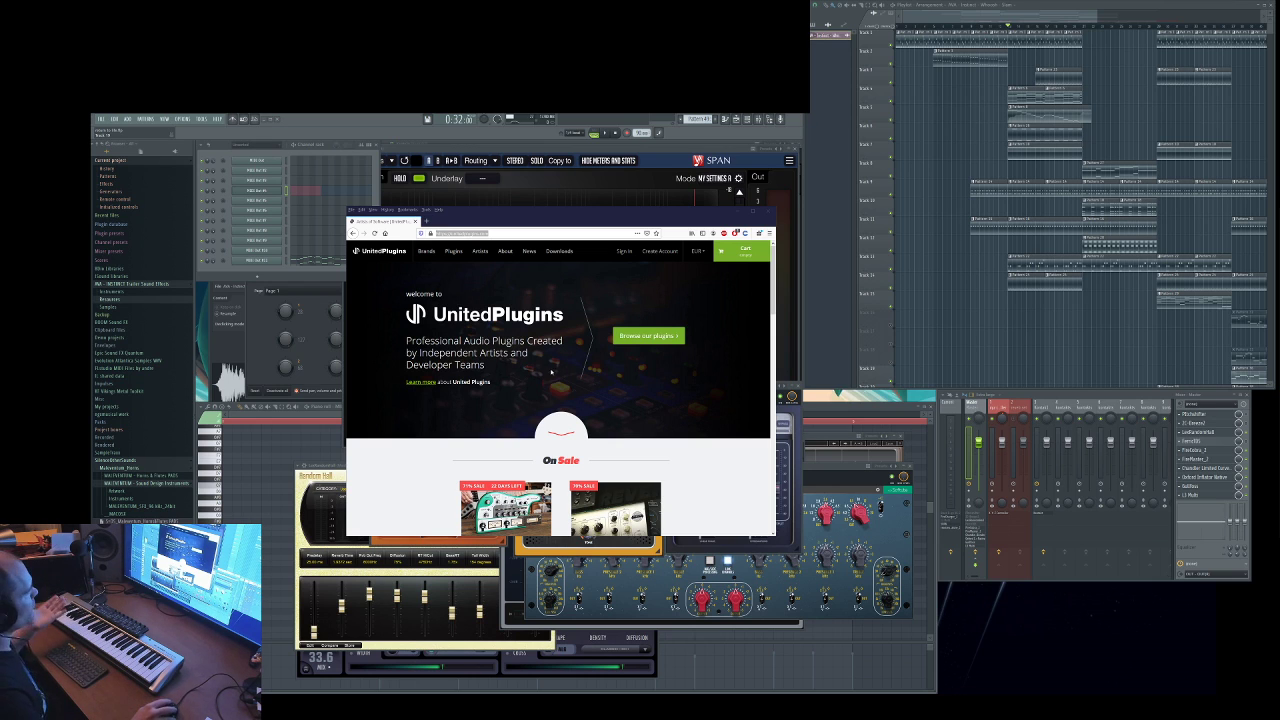
click(442, 255)
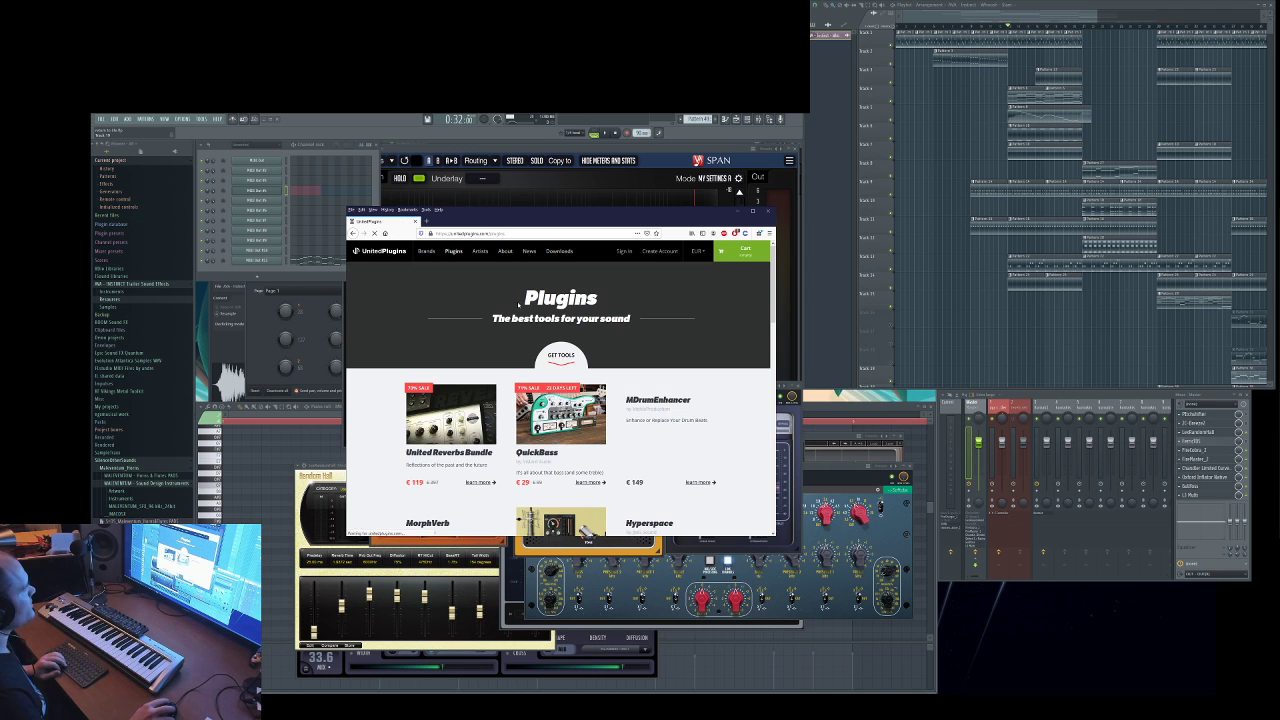
scroll(516, 378, down, 10)
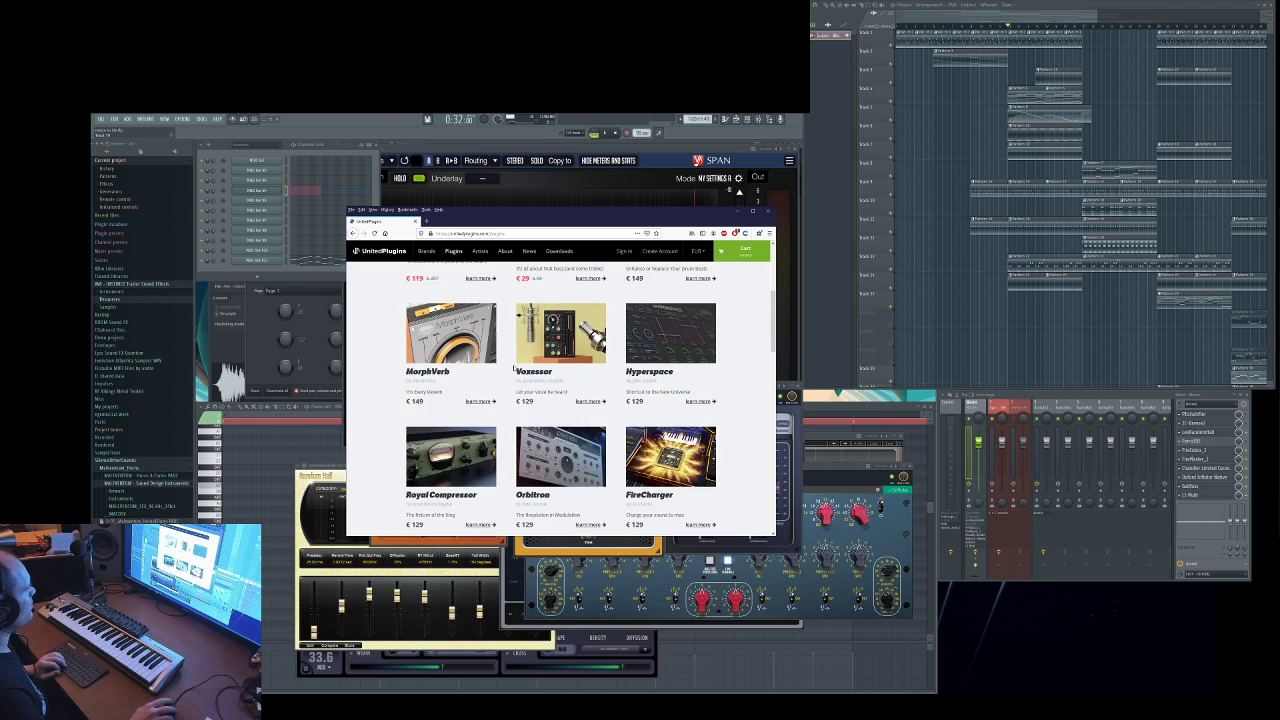
scroll(516, 378, down, 3)
scroll(570, 405, up, 4)
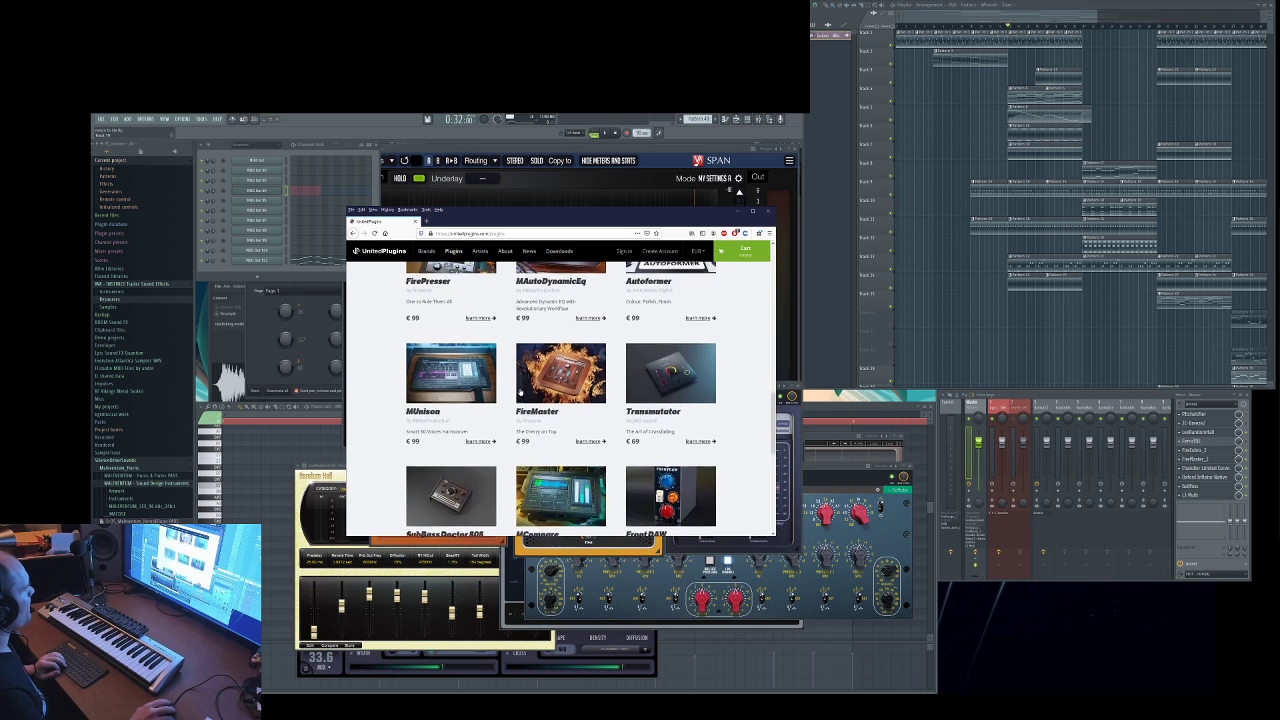
scroll(570, 407, down, 2)
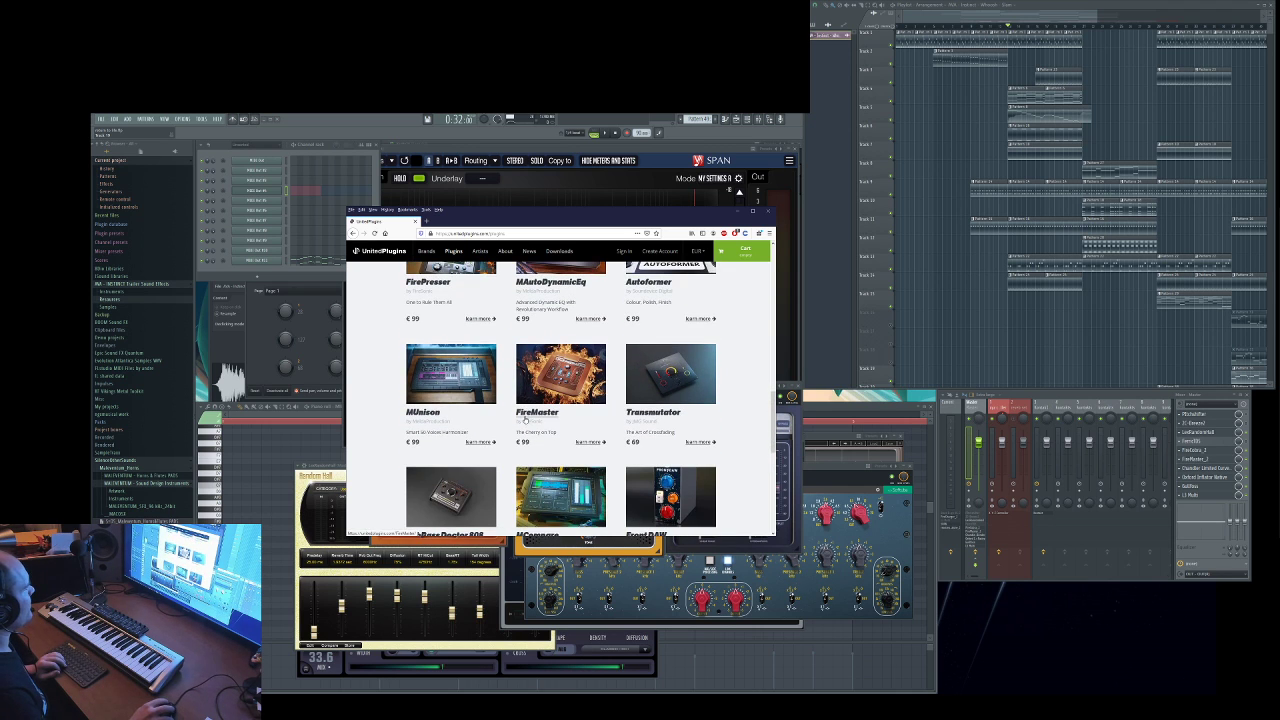
Copy the FireMaster name from the catalogue, open its product page and copy the page's web address
drag(514, 416, 565, 416)
right_click(546, 420)
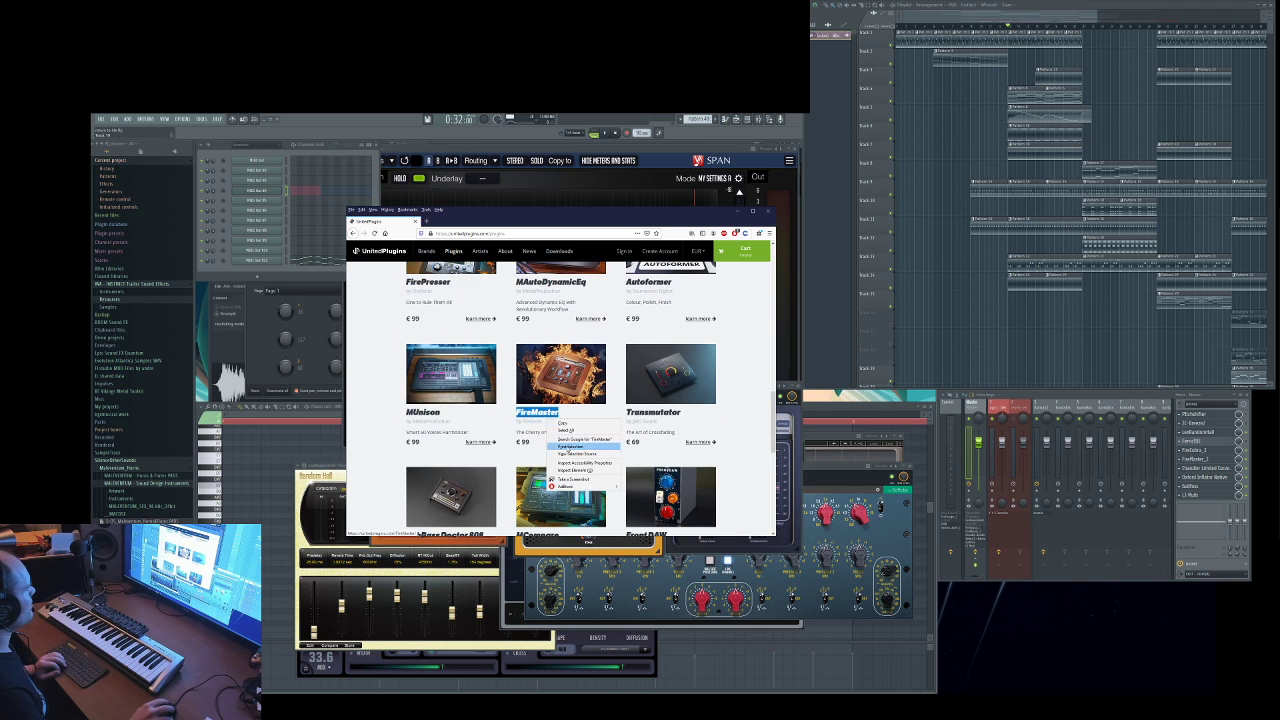
click(580, 431)
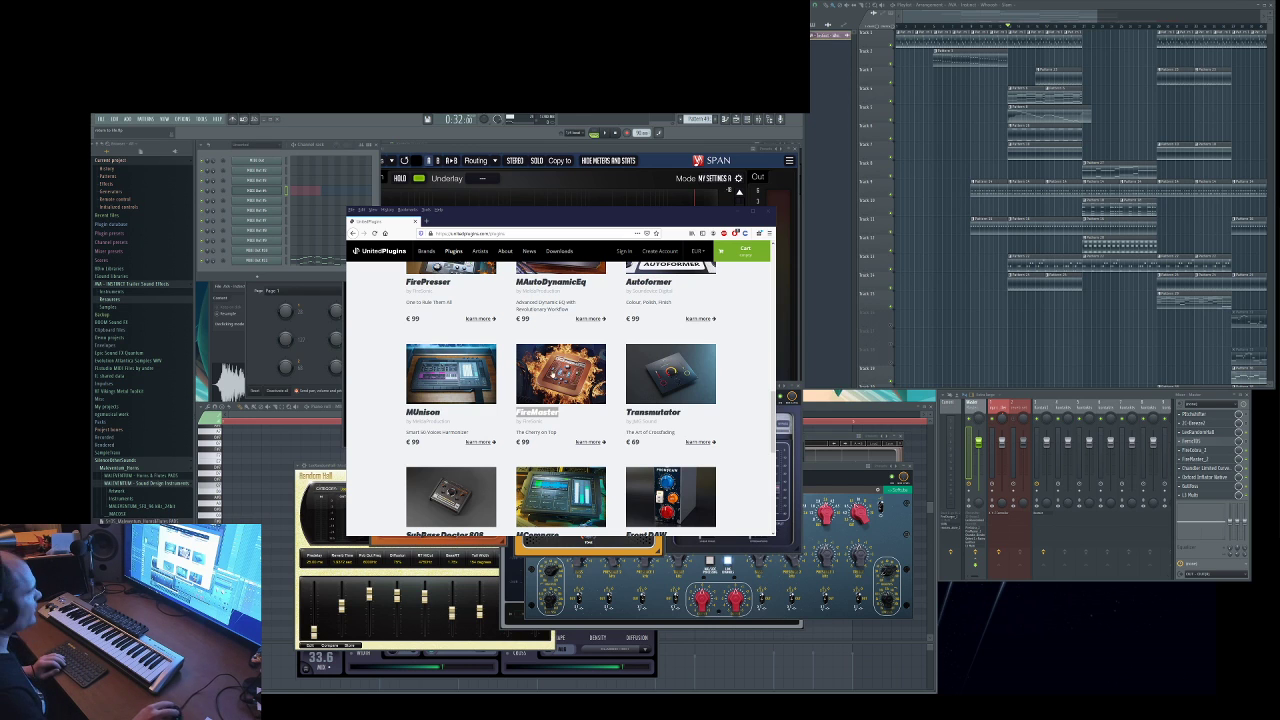
click(540, 412)
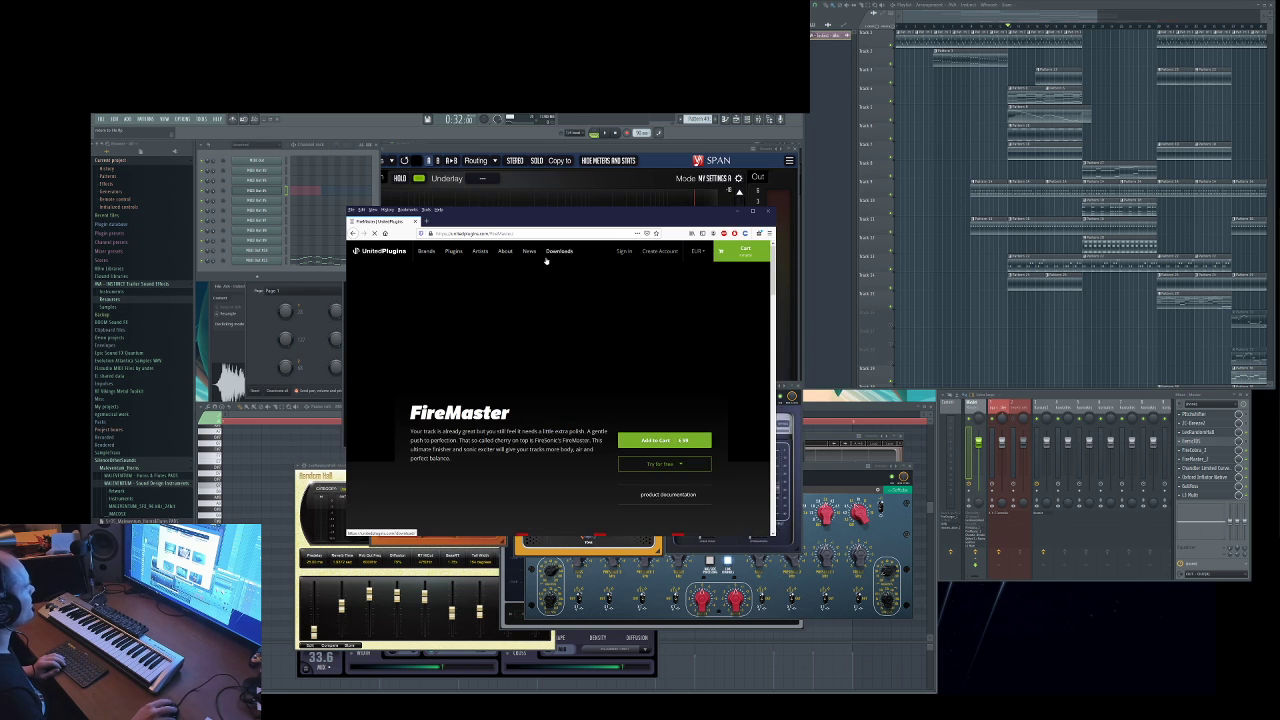
right_click(528, 233)
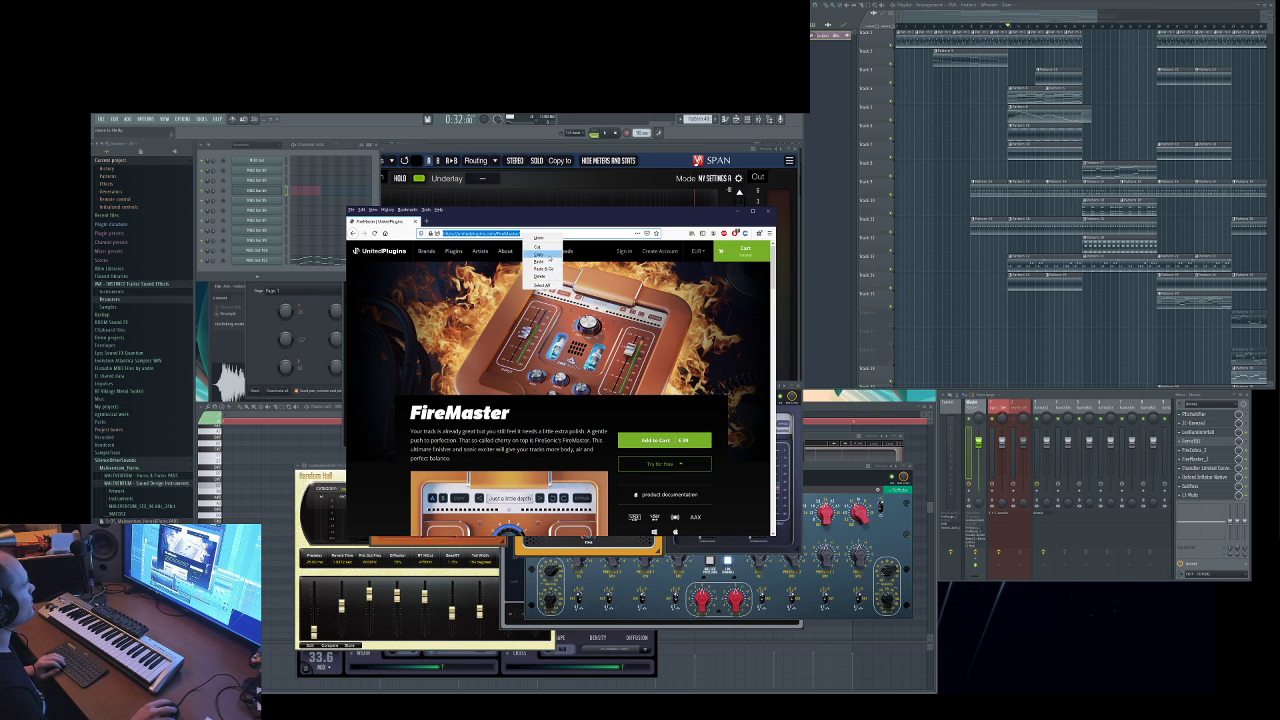
click(538, 253)
key(alt+Tab)
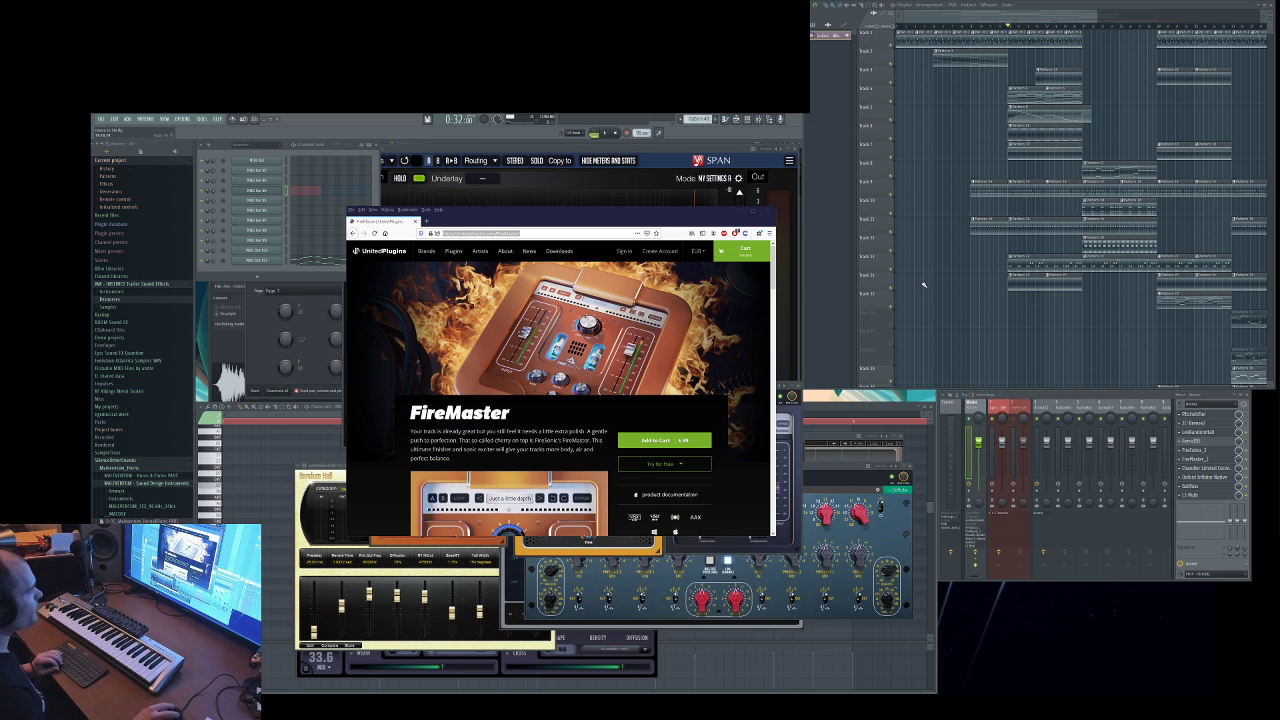
Return to the plugin catalogue and look through the product rows for FireCobra
click(352, 233)
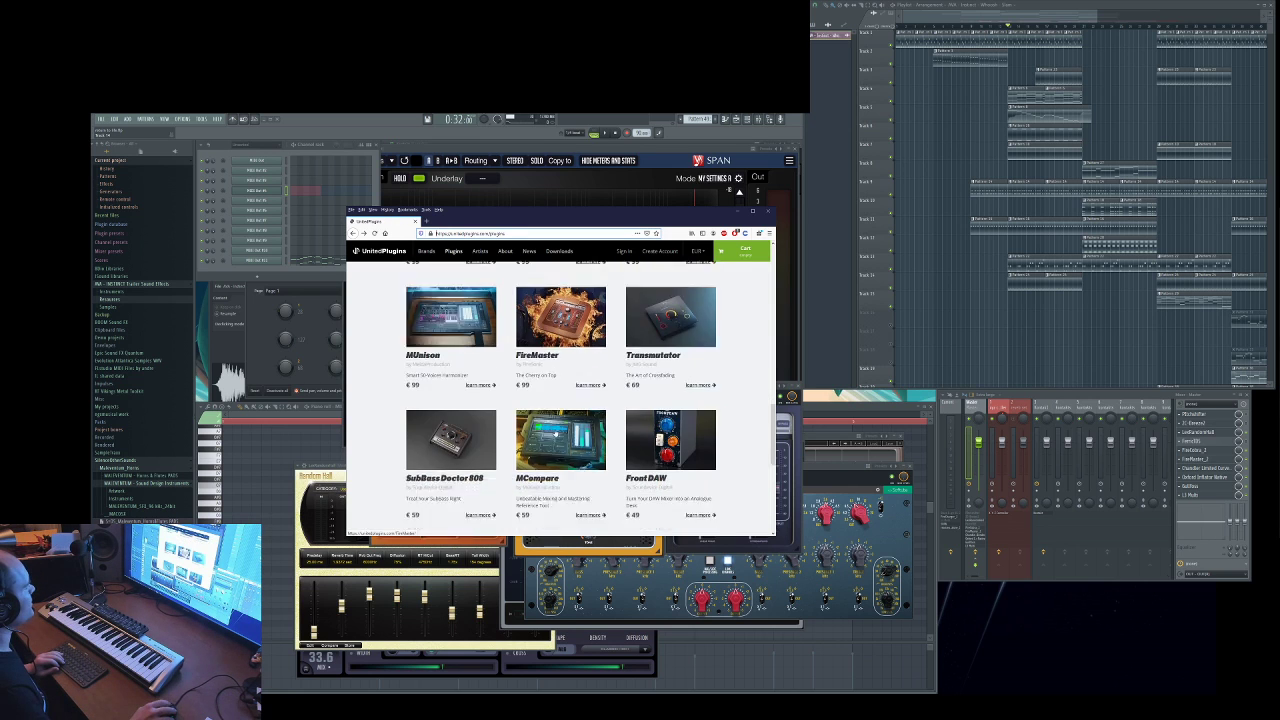
scroll(556, 434, down, 3)
scroll(495, 403, down, 3)
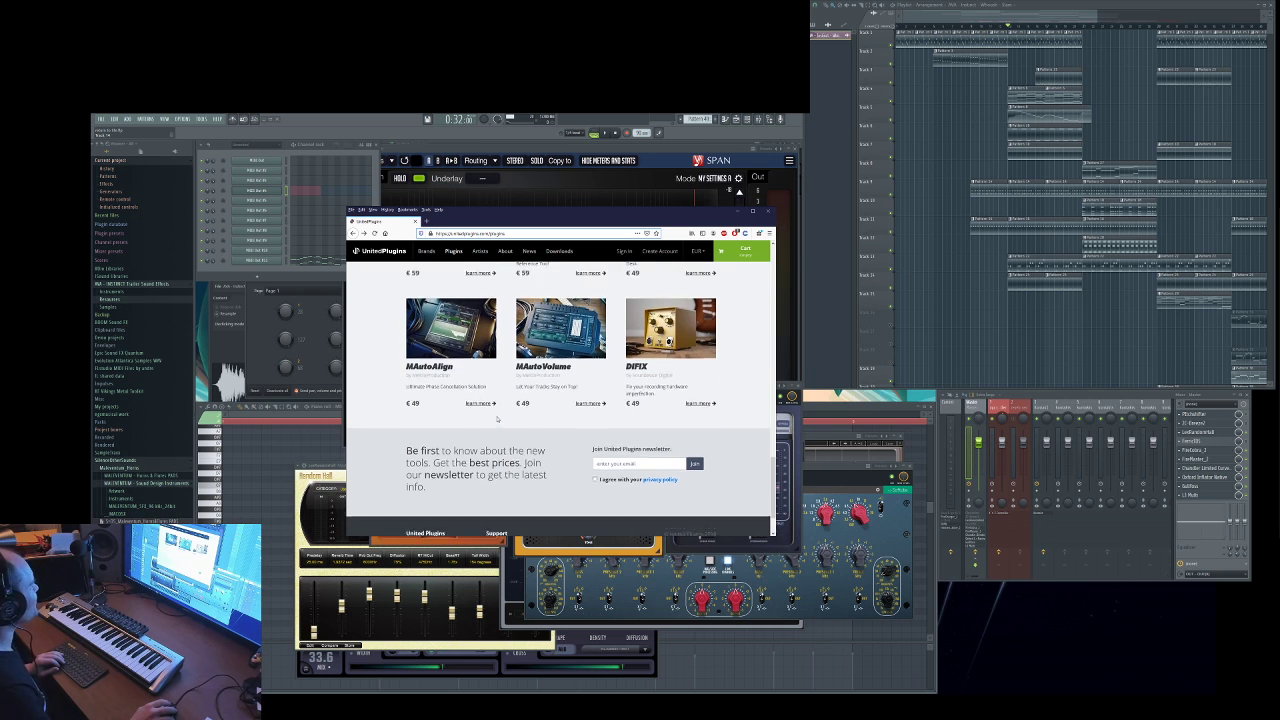
scroll(495, 403, up, 5)
scroll(495, 403, up, 3)
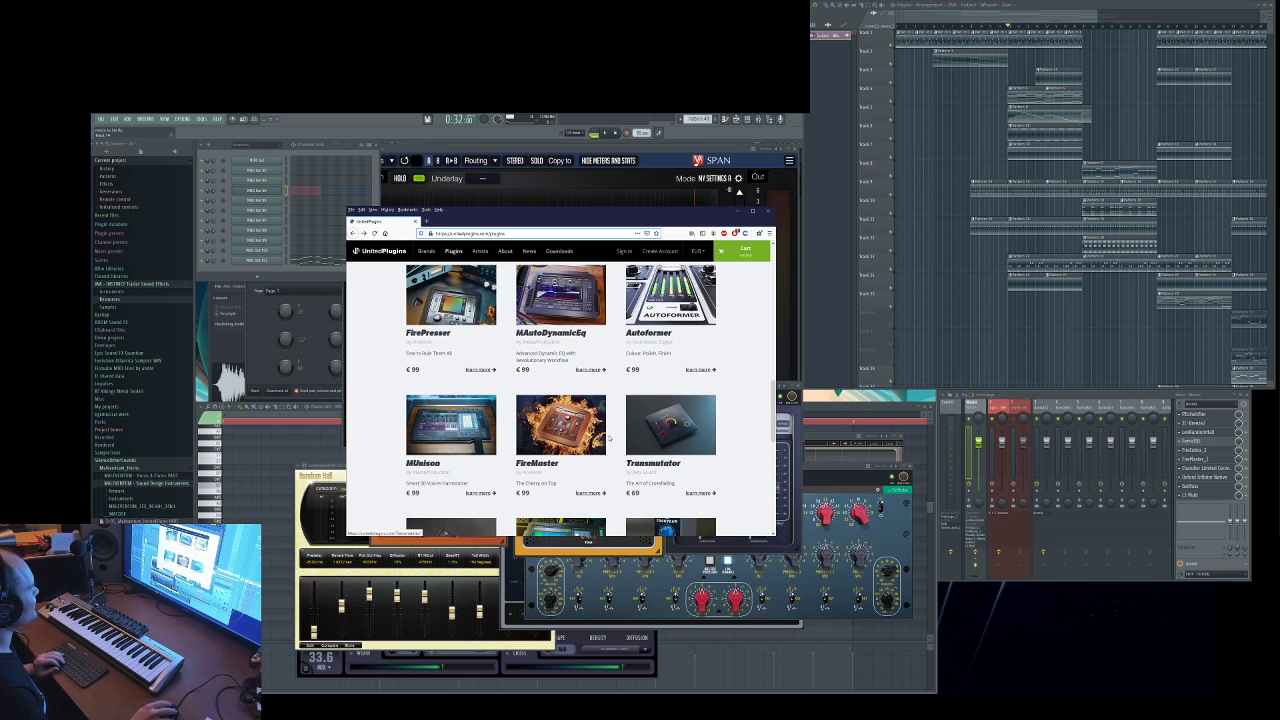
scroll(626, 390, up, 1)
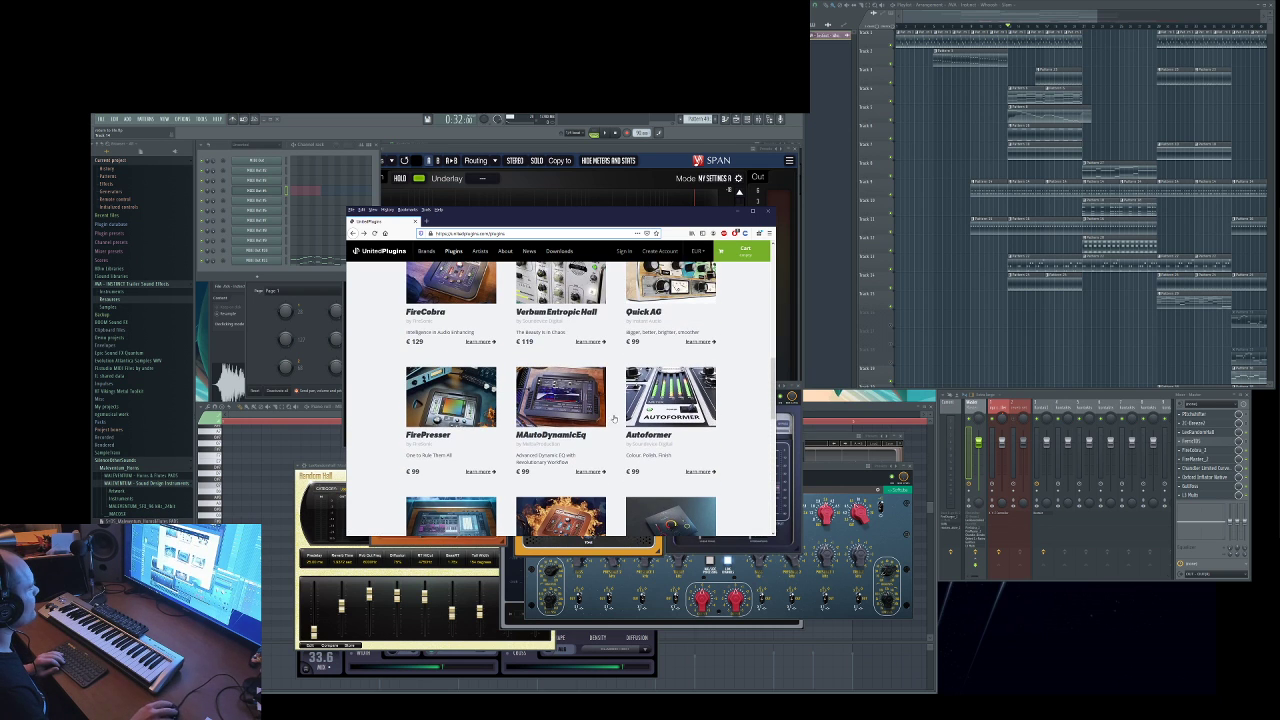
scroll(528, 449, up, 2)
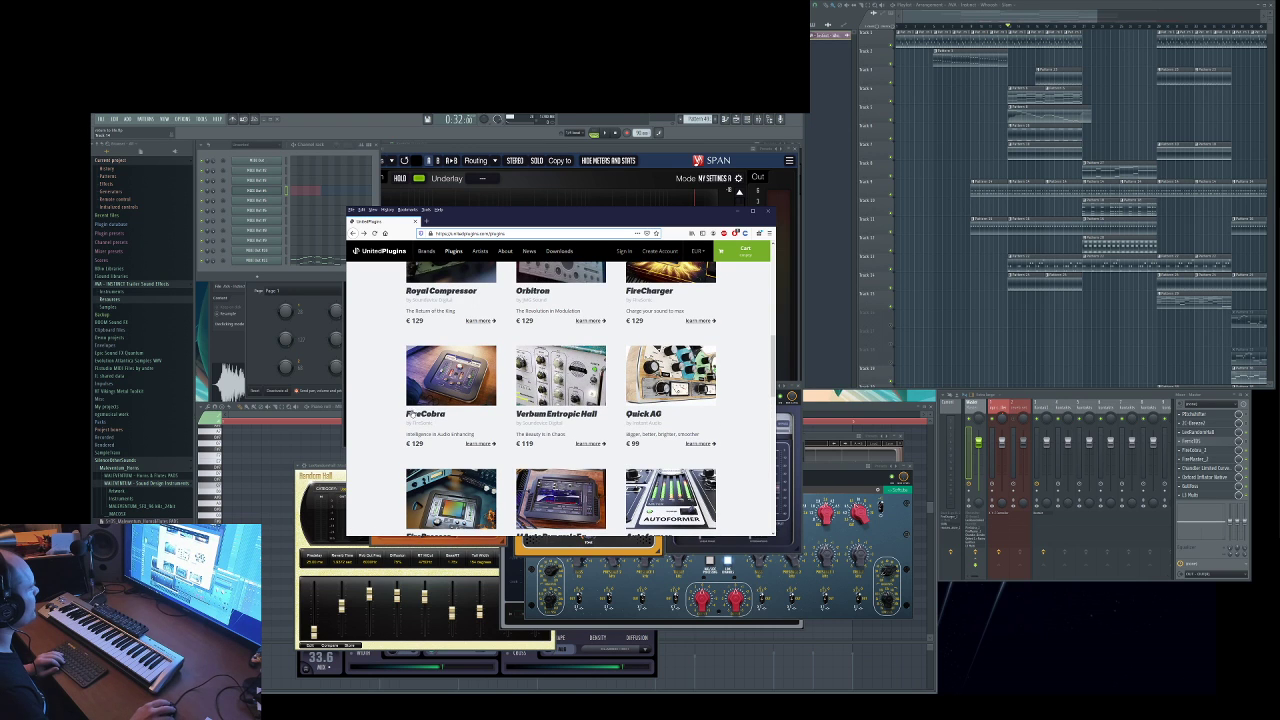
Open the FireCobra product page and select its full web address for copying
click(421, 413)
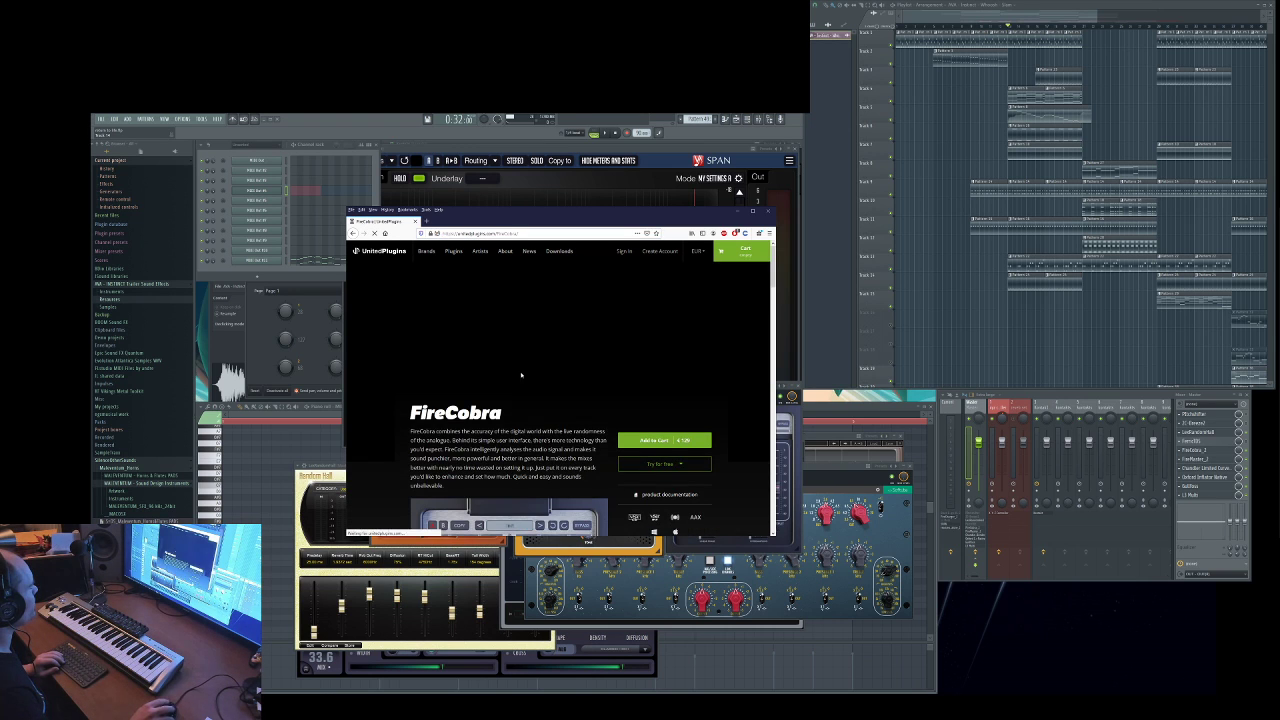
click(505, 233)
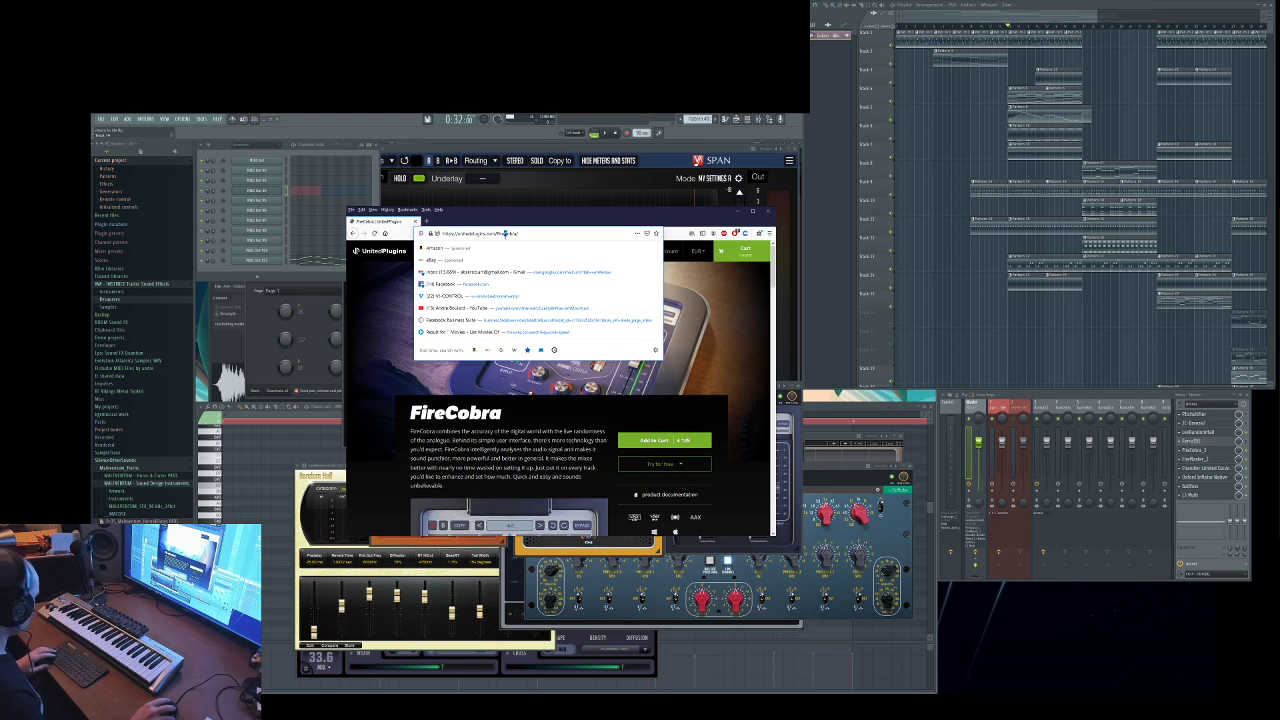
key(ctrl+a)
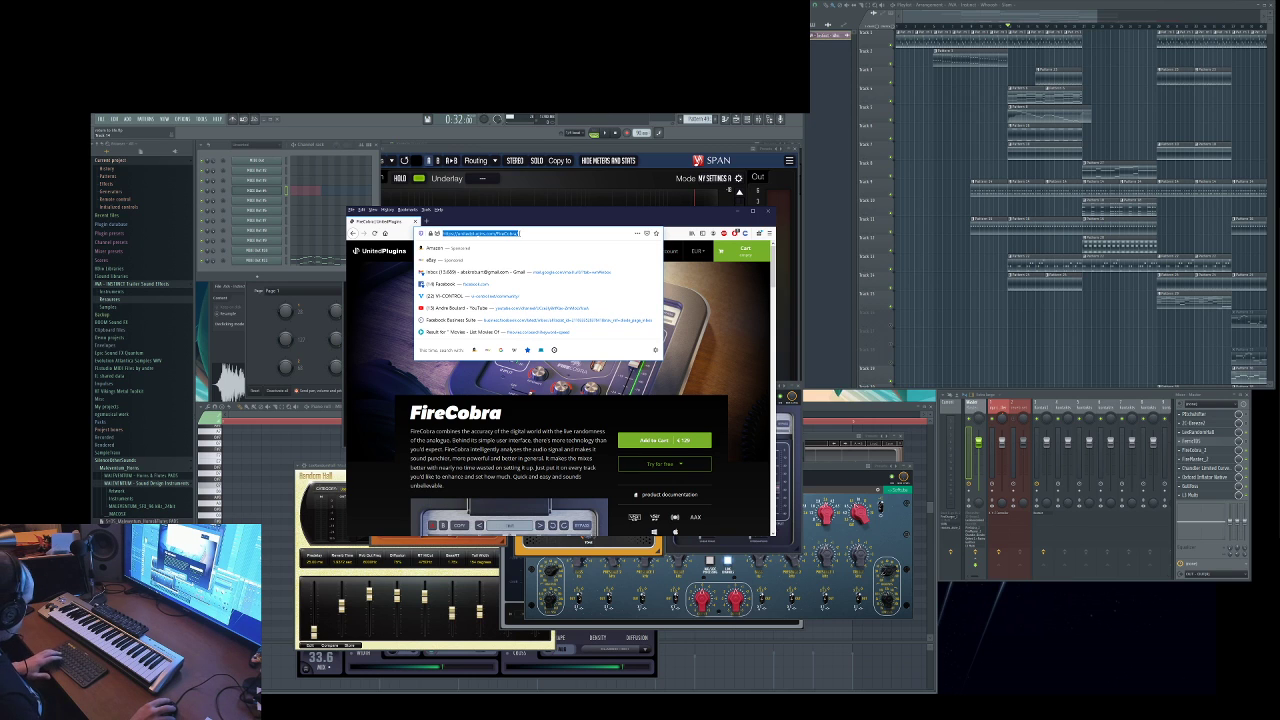
key(alt+Tab)
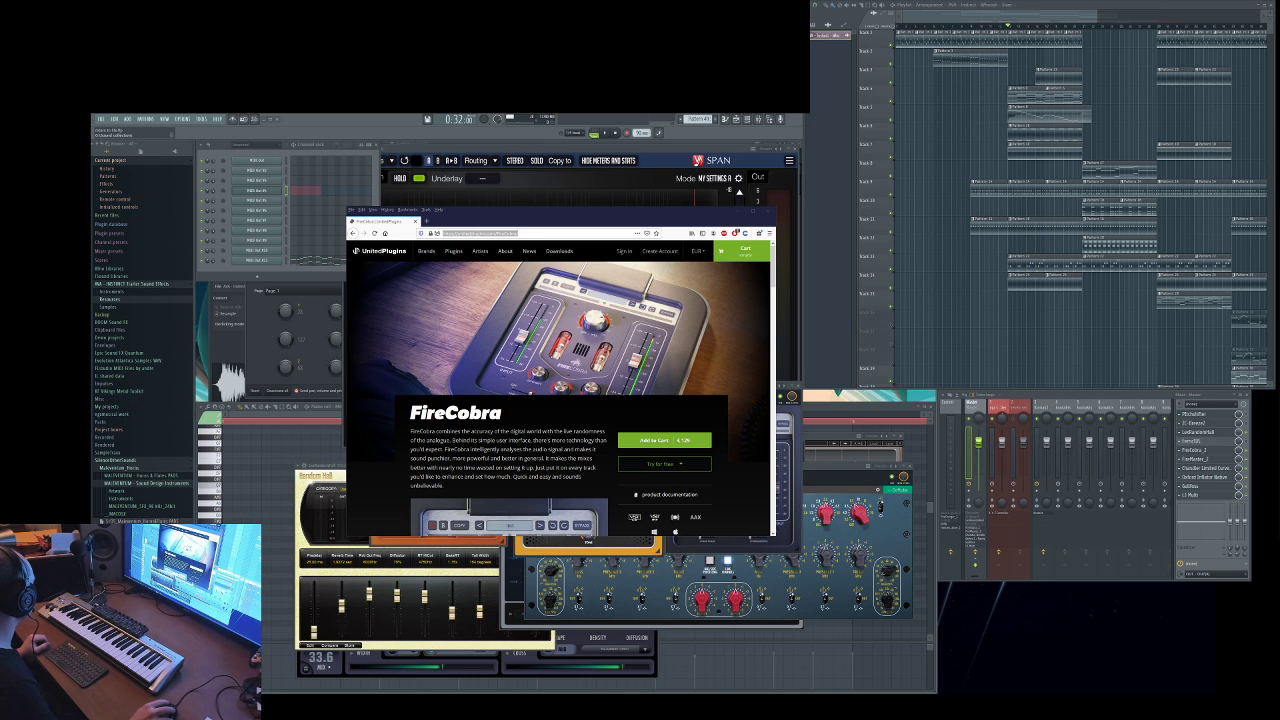
Back in FL Studio, browse the Sound collection samples in the file browser and audition some of them
scroll(143, 470, down, 1)
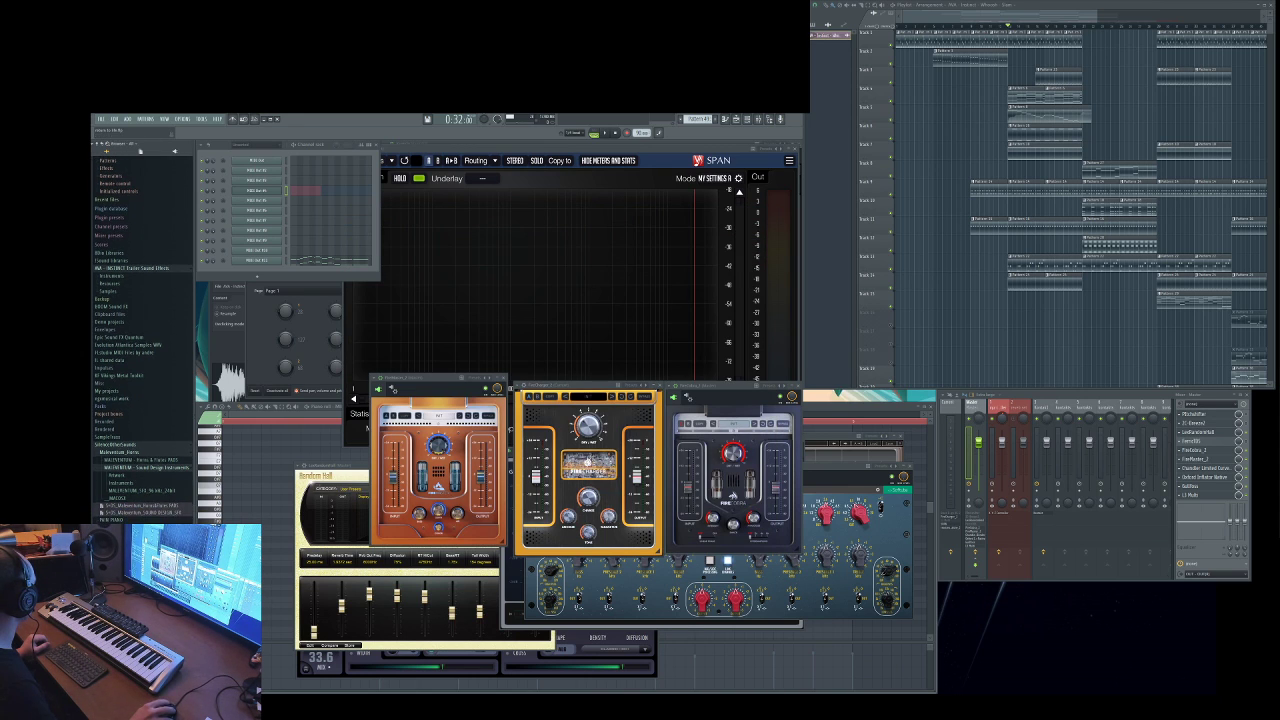
scroll(143, 376, down, 5)
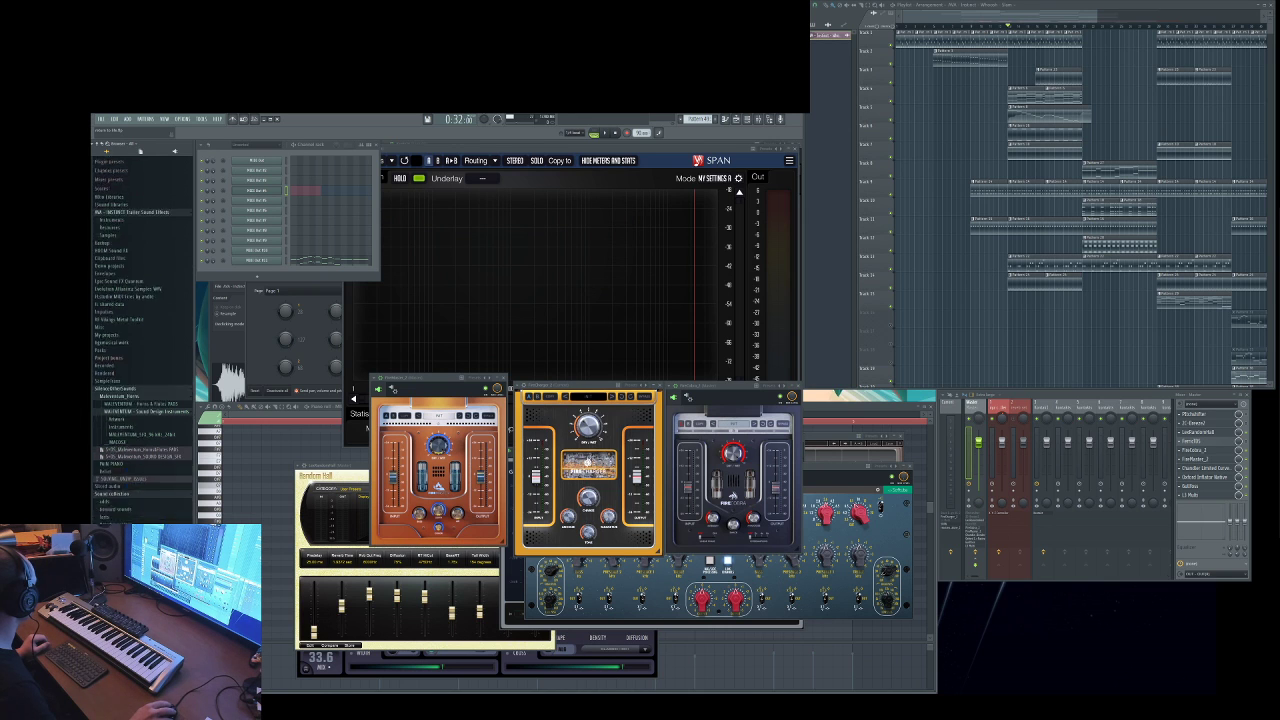
key(space)
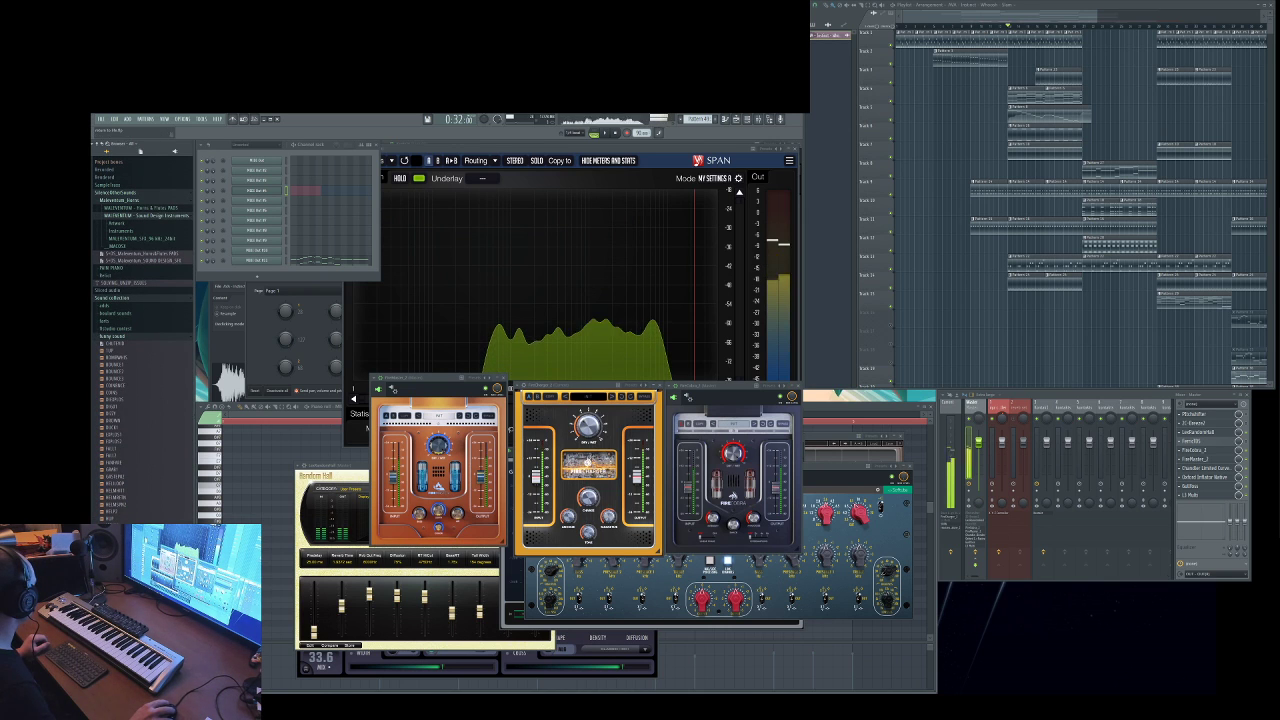
scroll(143, 300, down, 10)
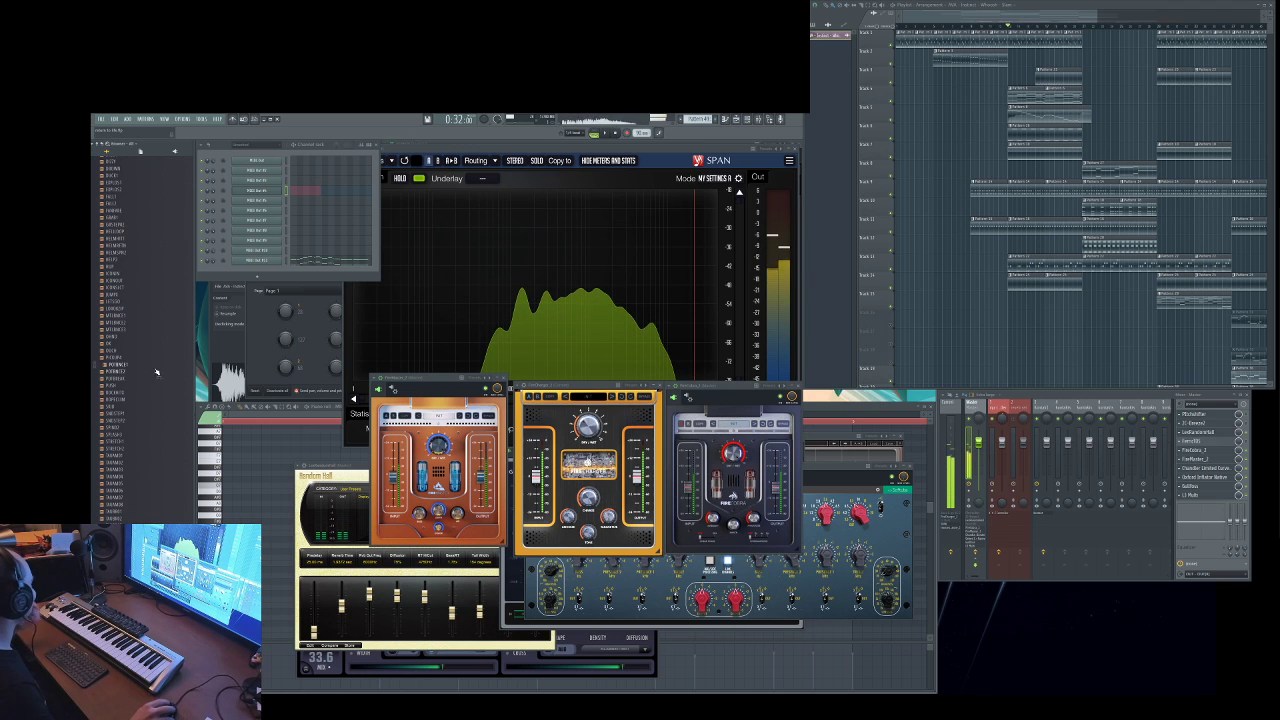
scroll(127, 378, up, 5)
click(114, 280)
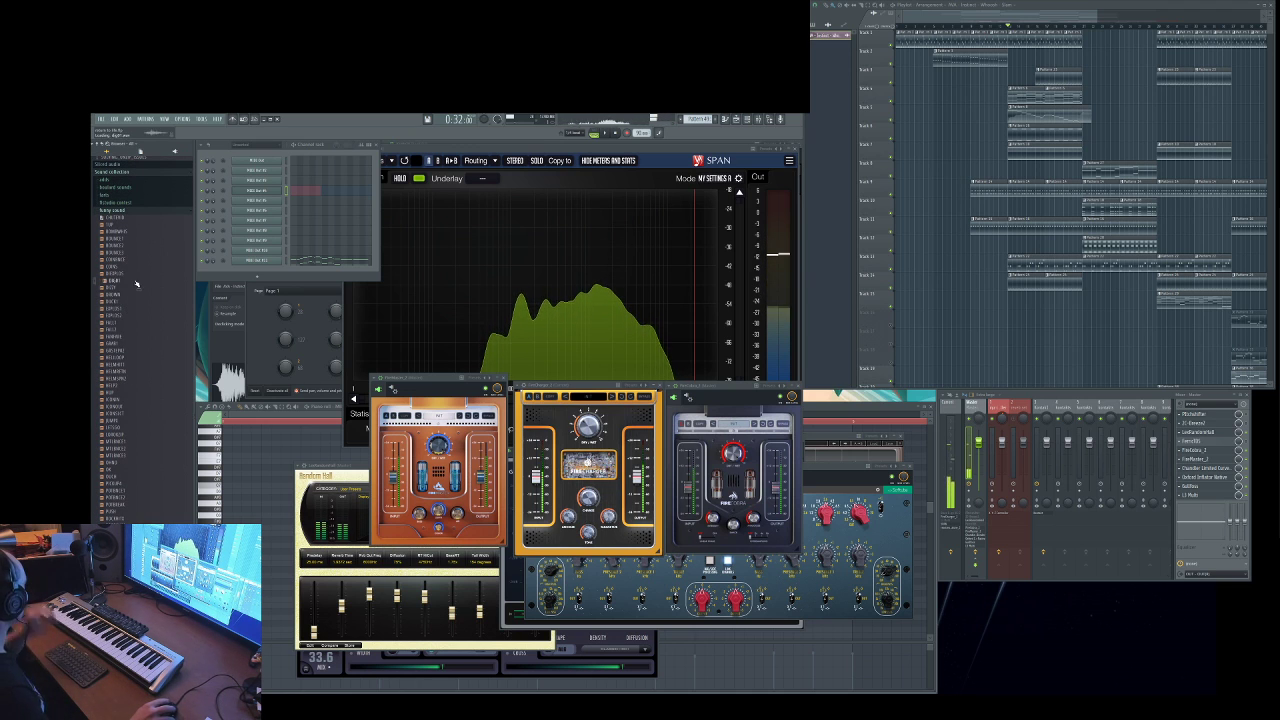
click(137, 217)
scroll(130, 228, up, 10)
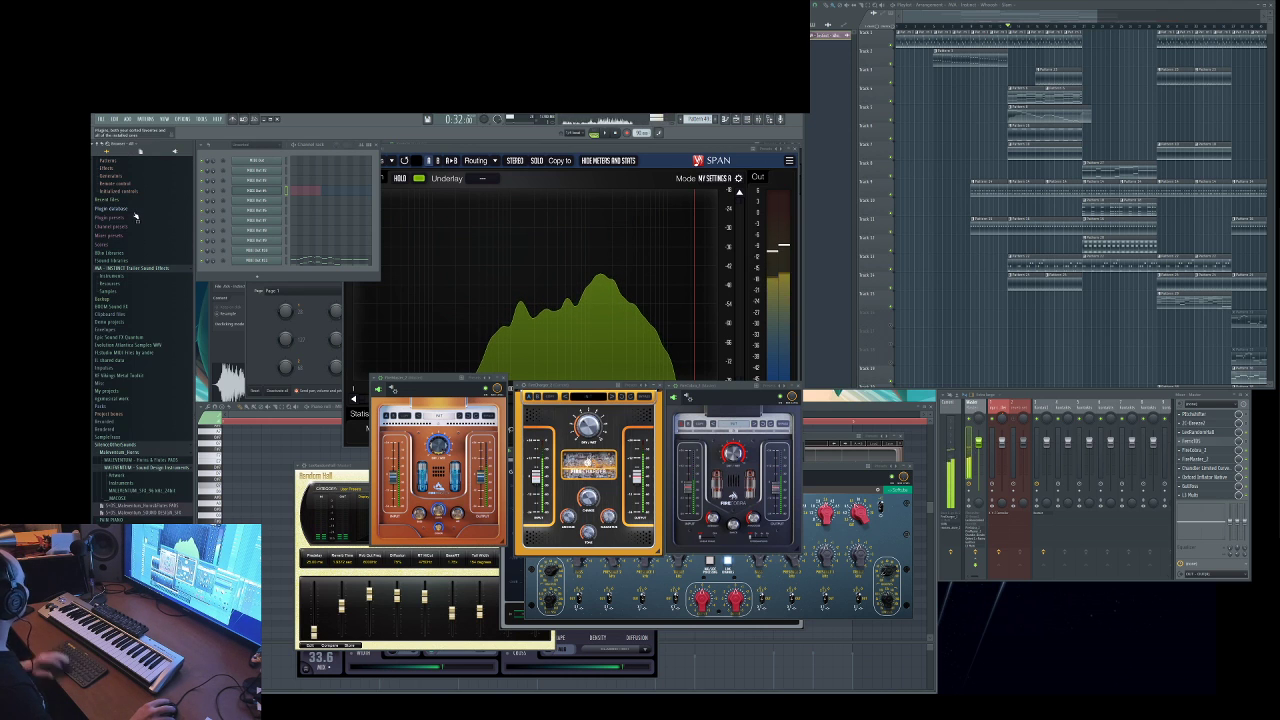
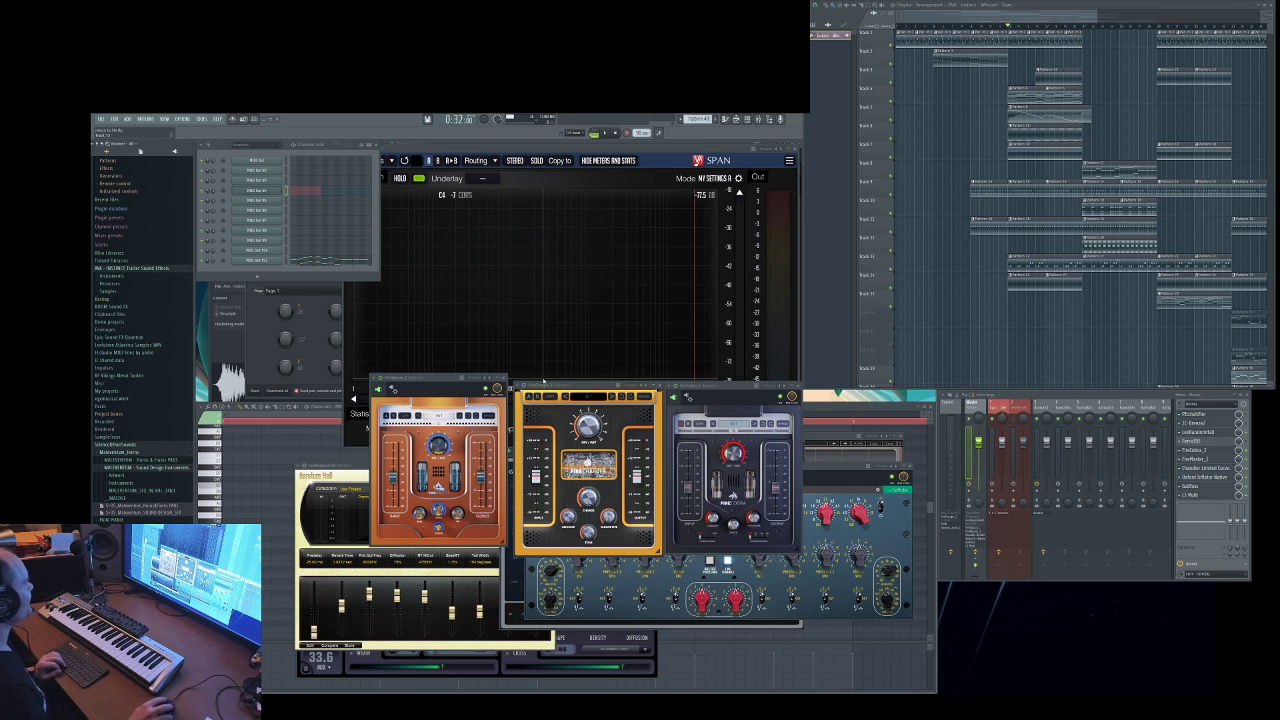
Play a short passage of the arrangement and check the Twitch stream chat in Firefox before returning to FL Studio
key(space)
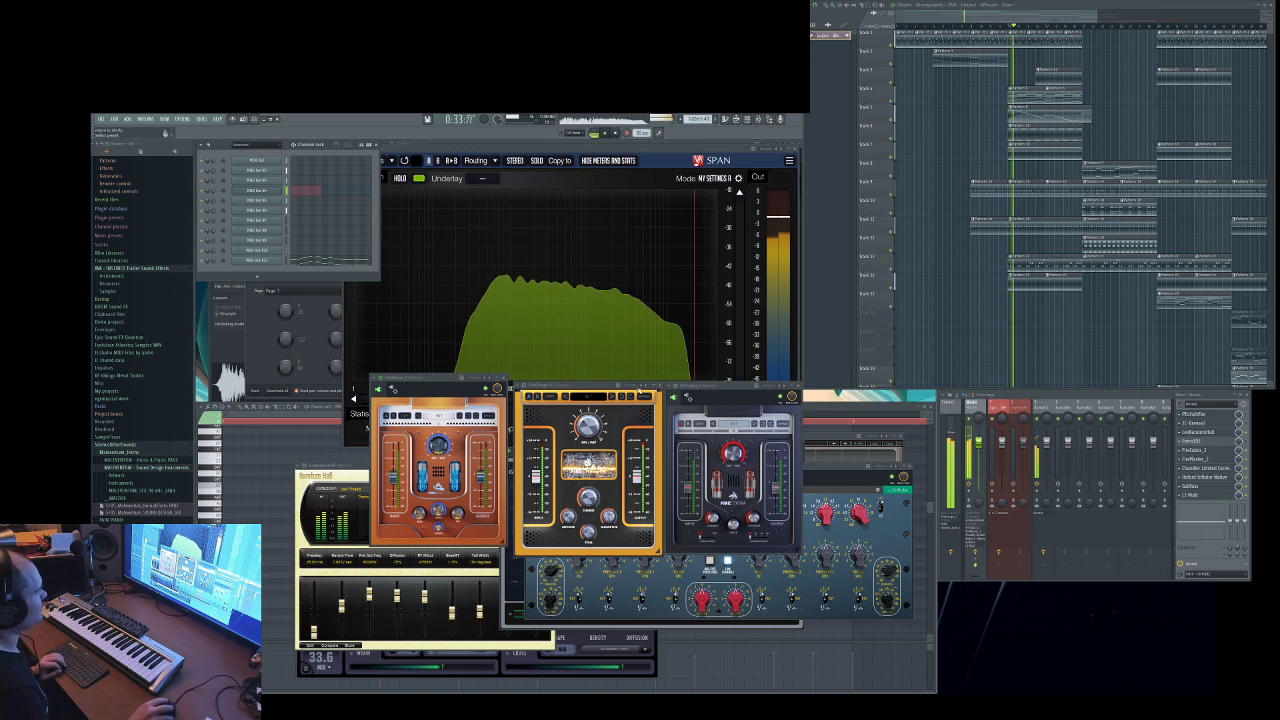
key(space)
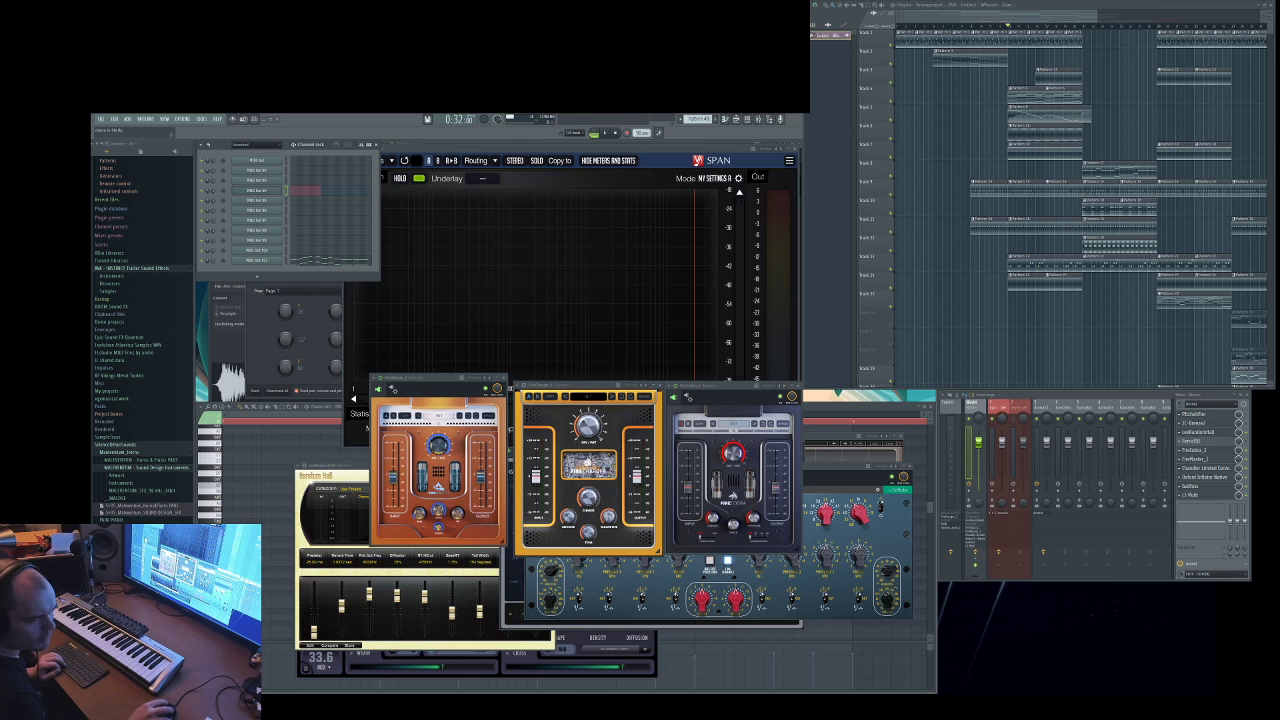
key(alt+Tab)
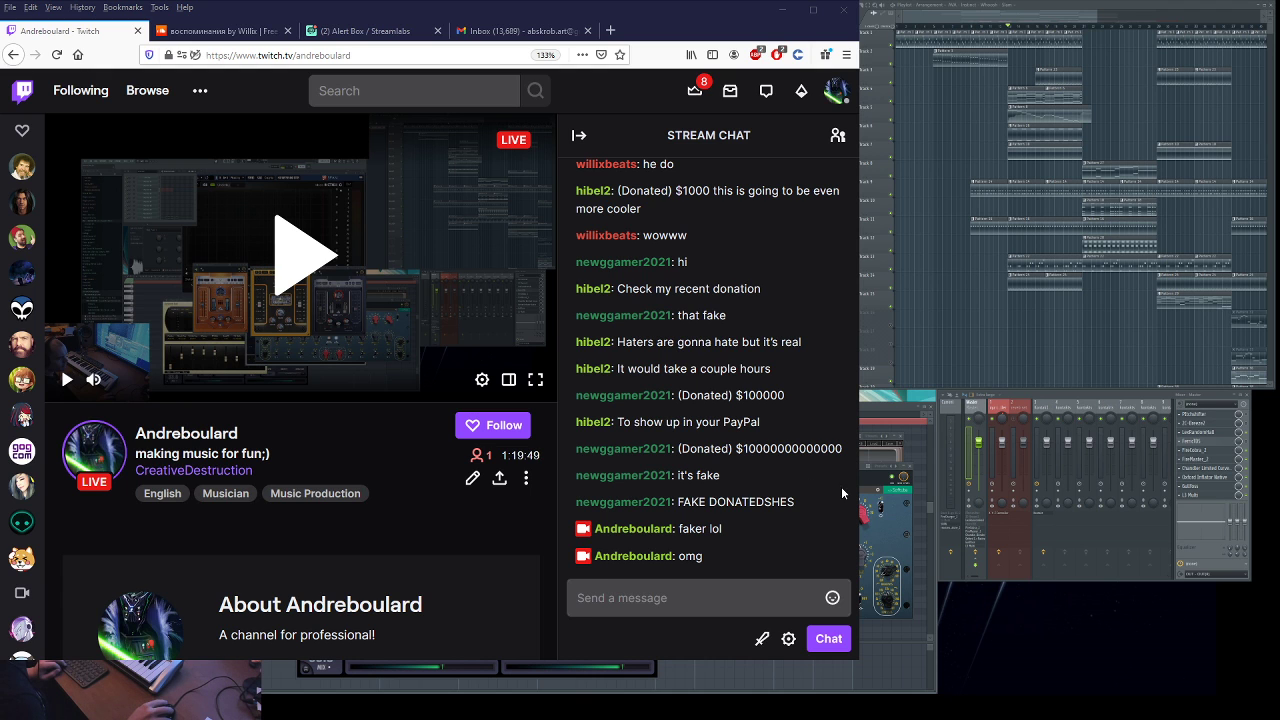
key(alt+Tab)
key(alt+Tab)
key(alt+Tab)
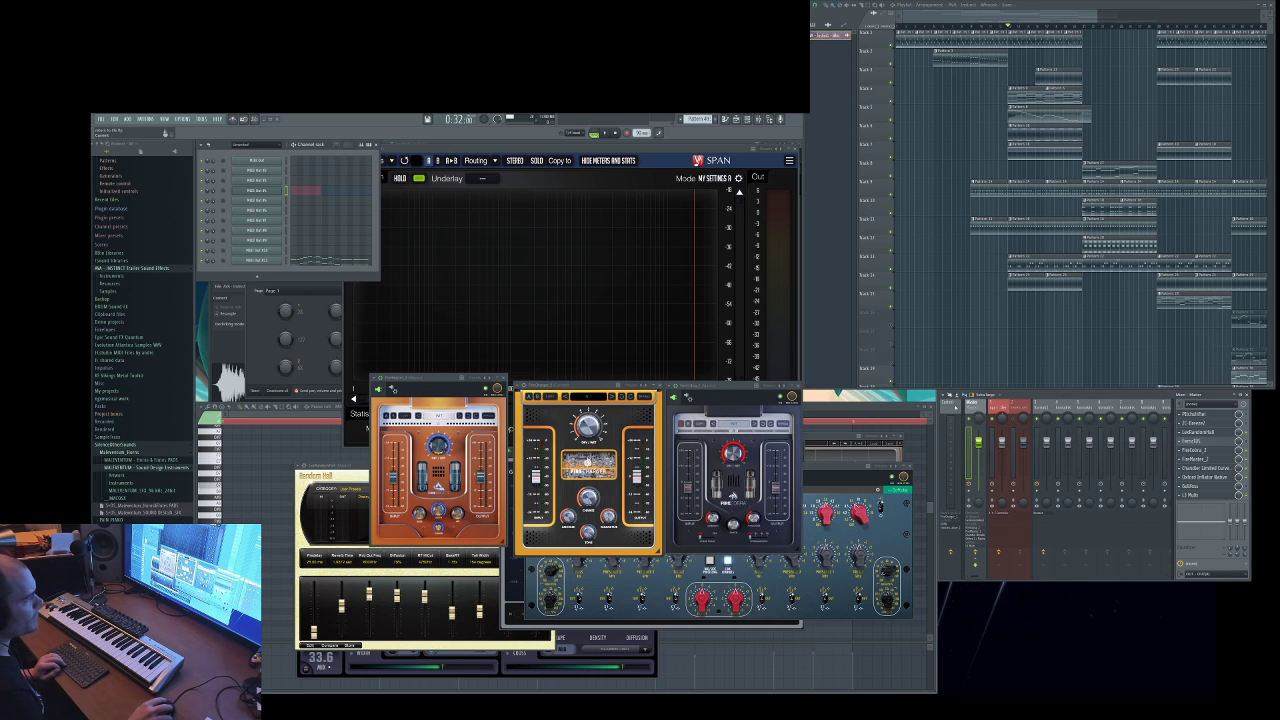
With the Master mixer track selected, close the three Fire plugins and the Chandler Limited plugin, and bring Gullfoss to the front
key(Left)
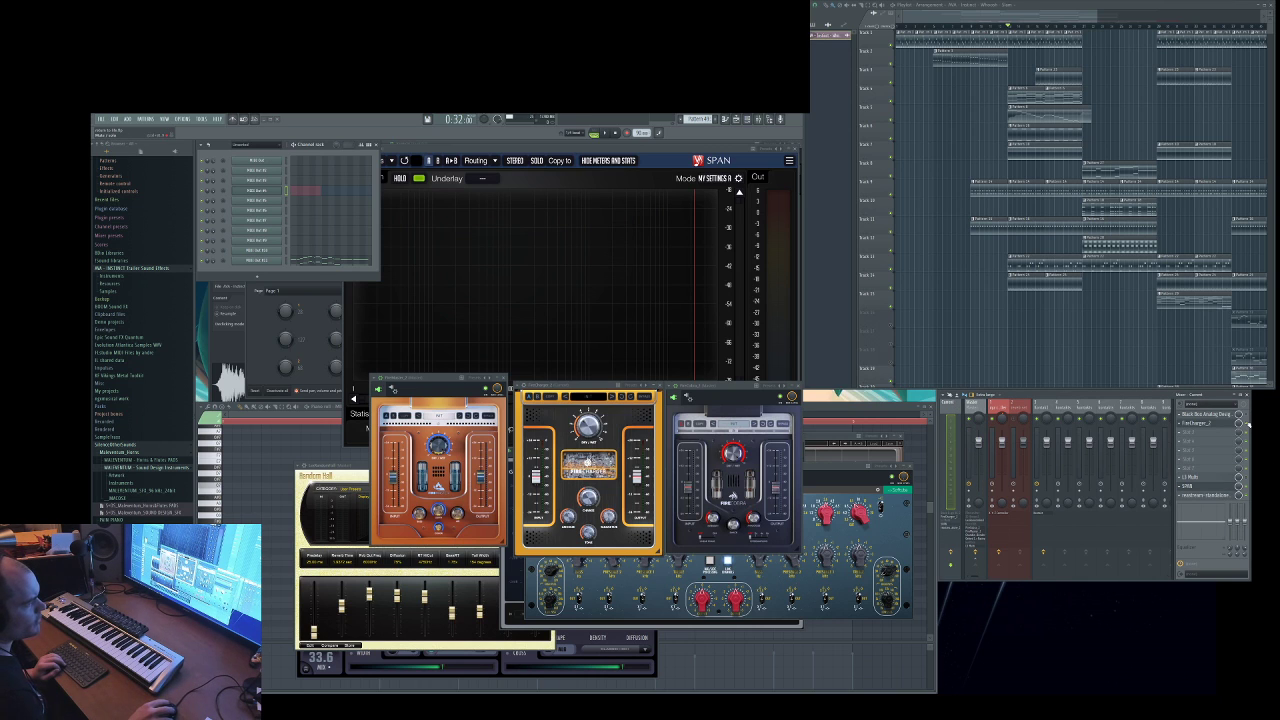
click(972, 404)
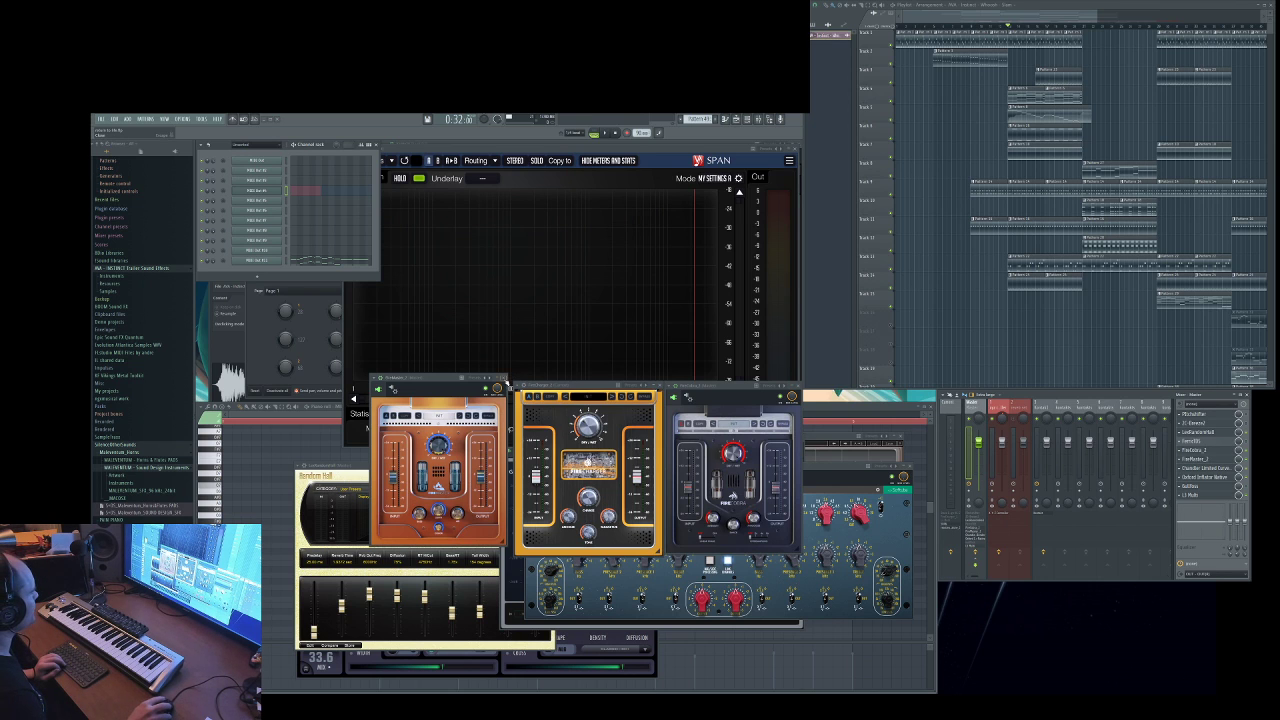
key(Escape)
click(659, 386)
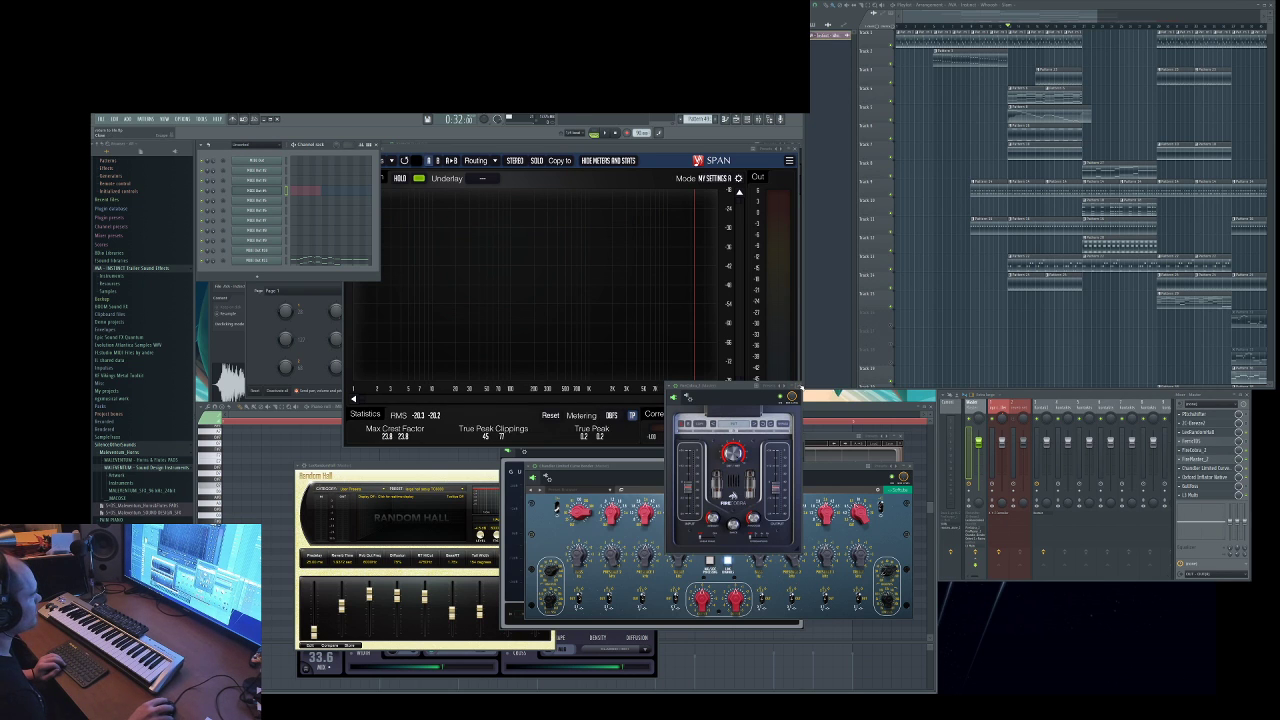
click(799, 385)
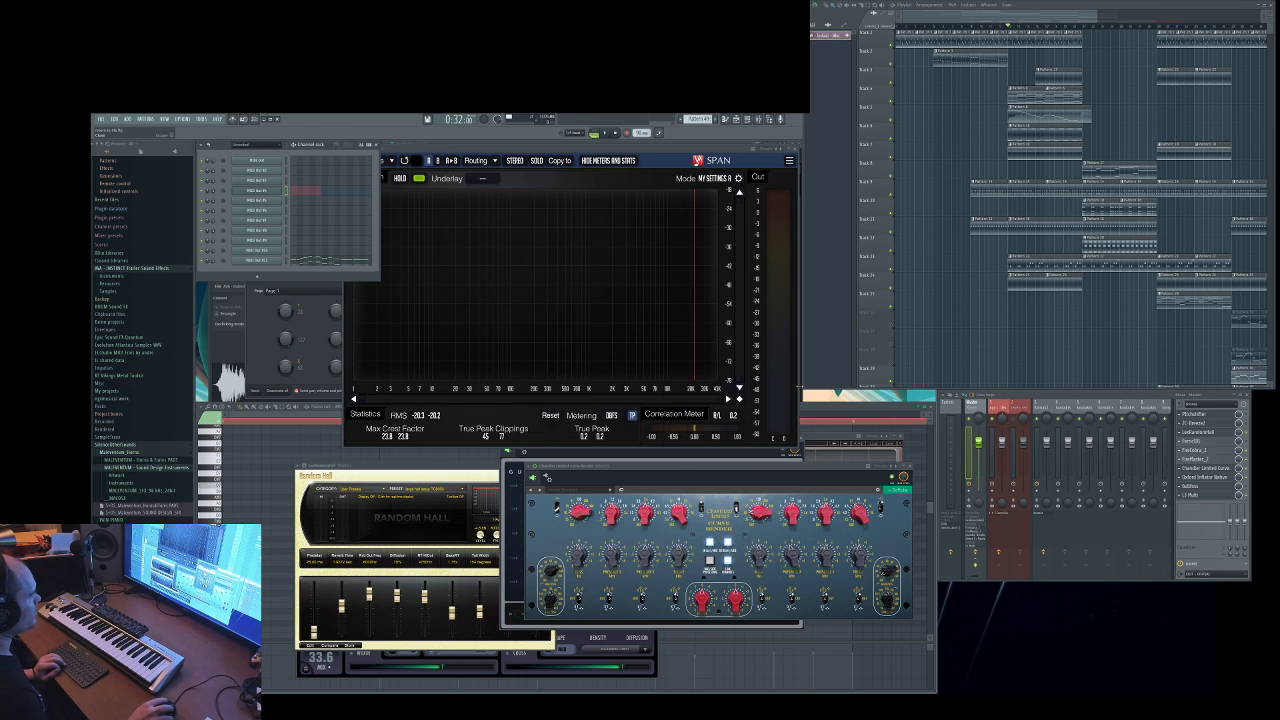
key(Escape)
click(759, 450)
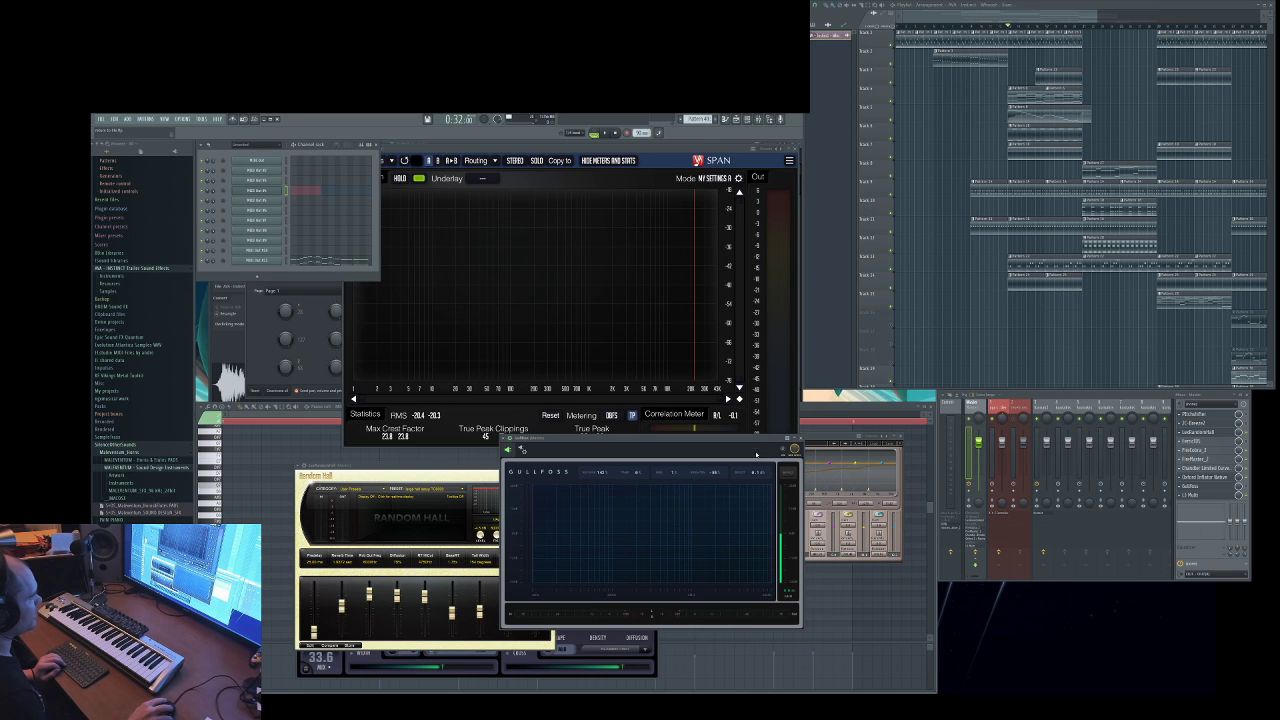
Close the SPAN, Oxford Inflator and Random Hall plugin windows, and reposition Gullfoss so it sits between the remaining plugins
drag(767, 441, 779, 474)
click(797, 479)
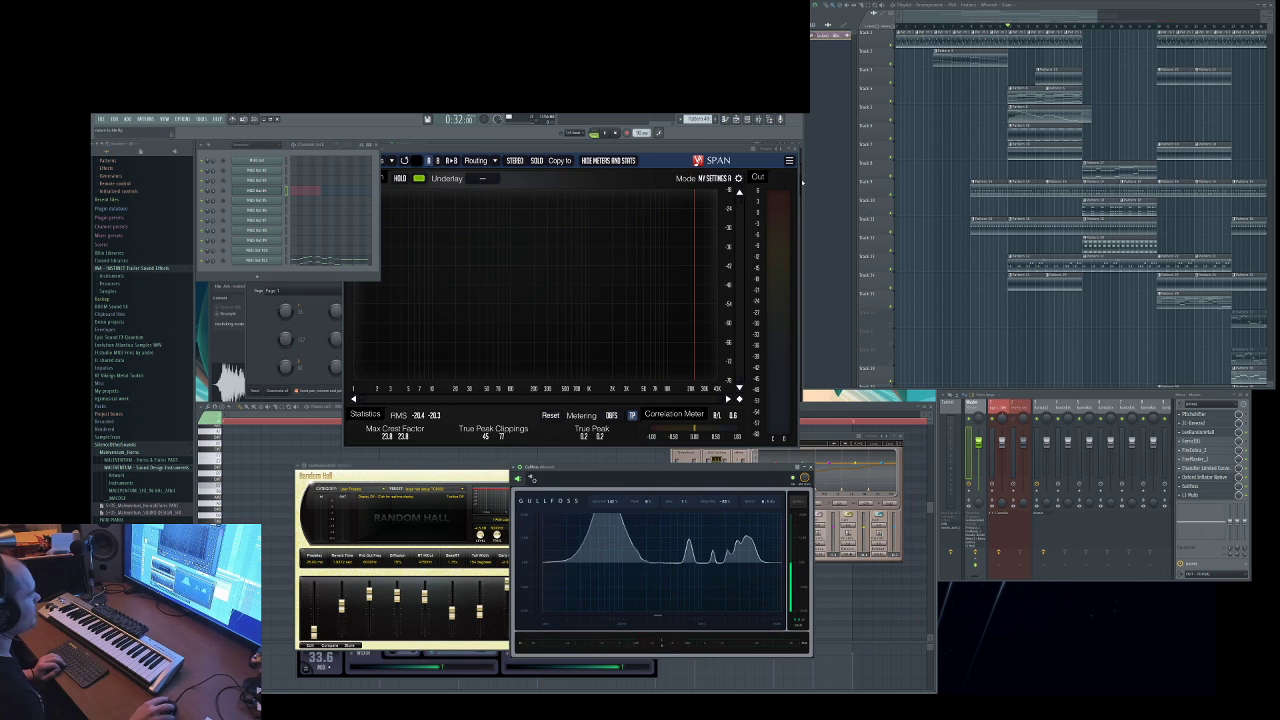
click(797, 150)
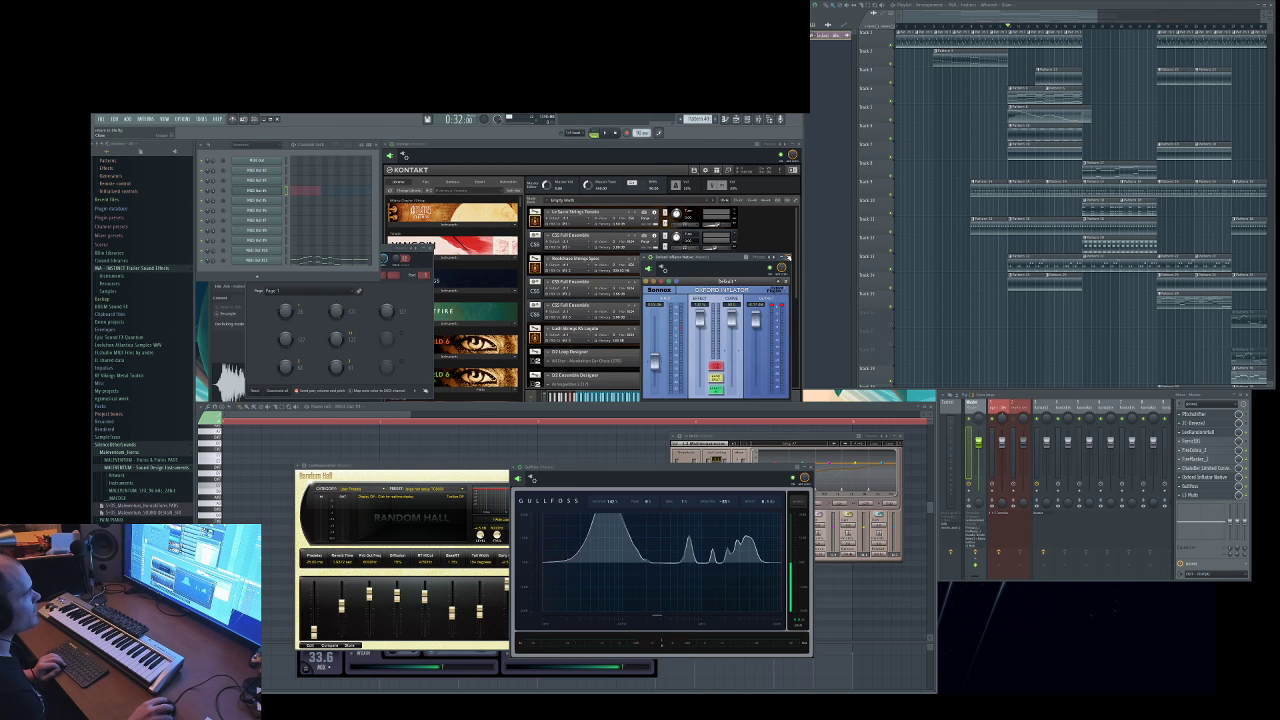
click(789, 257)
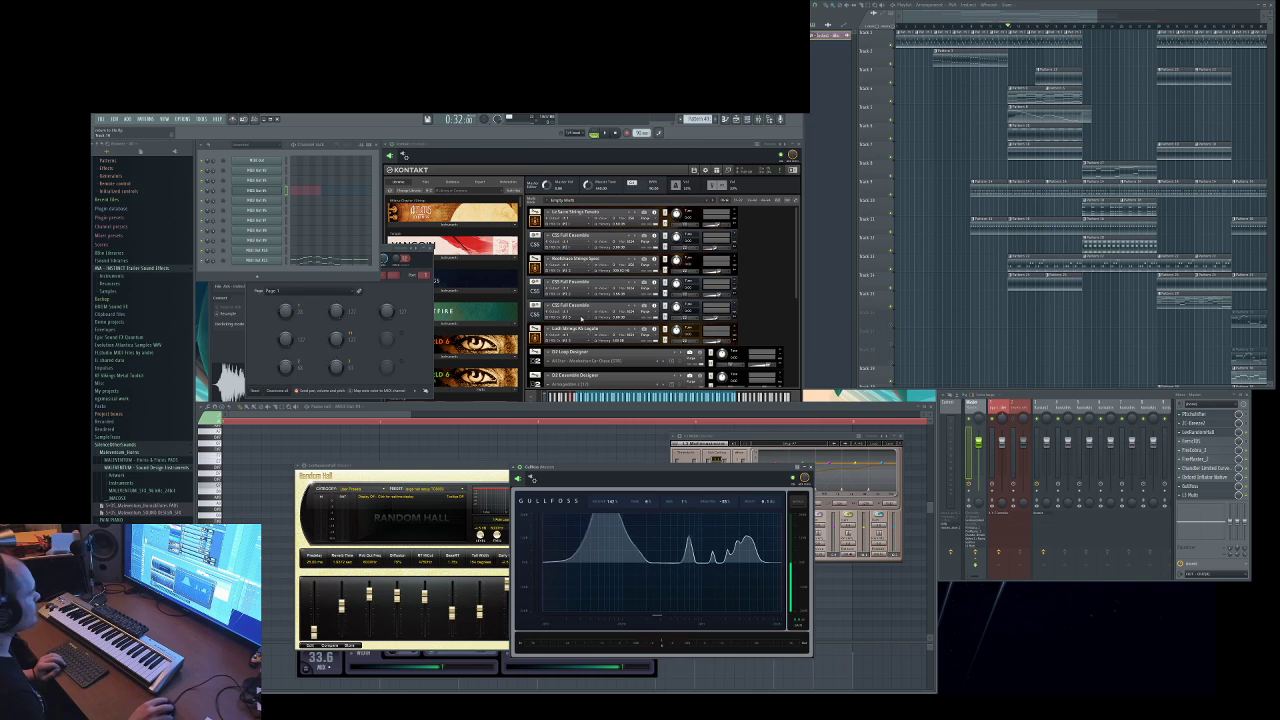
click(456, 471)
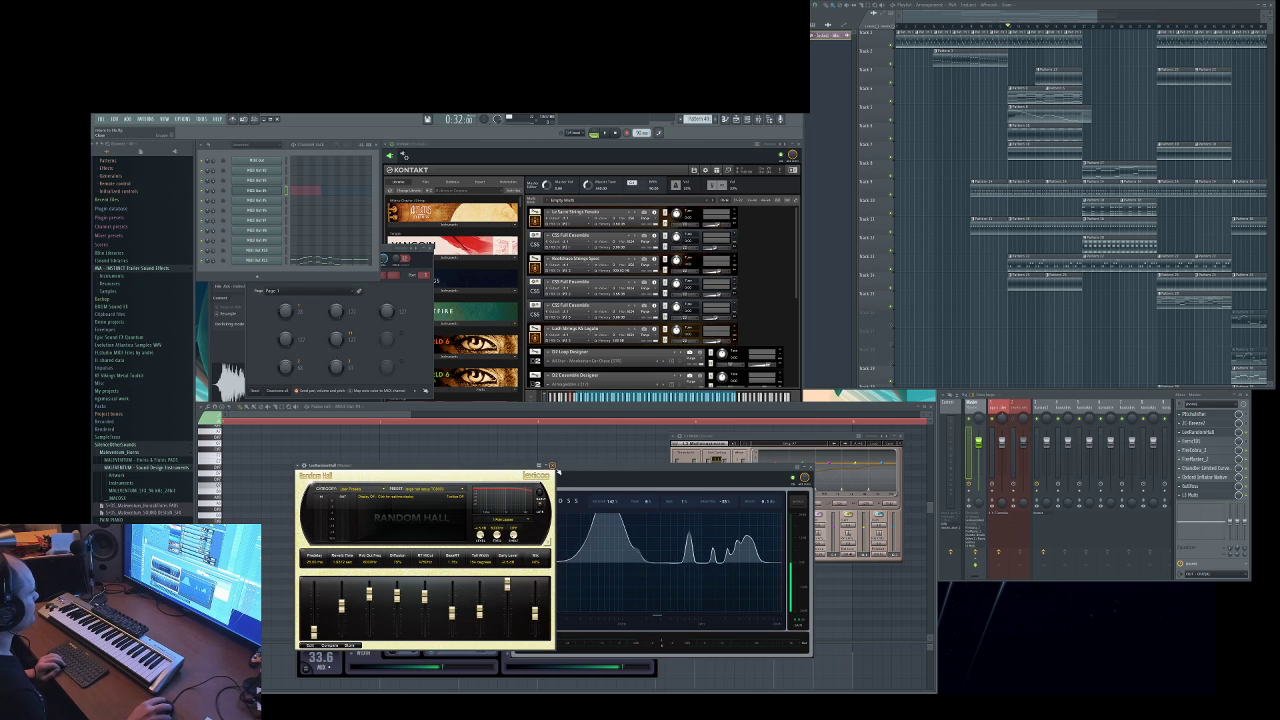
click(552, 466)
click(587, 487)
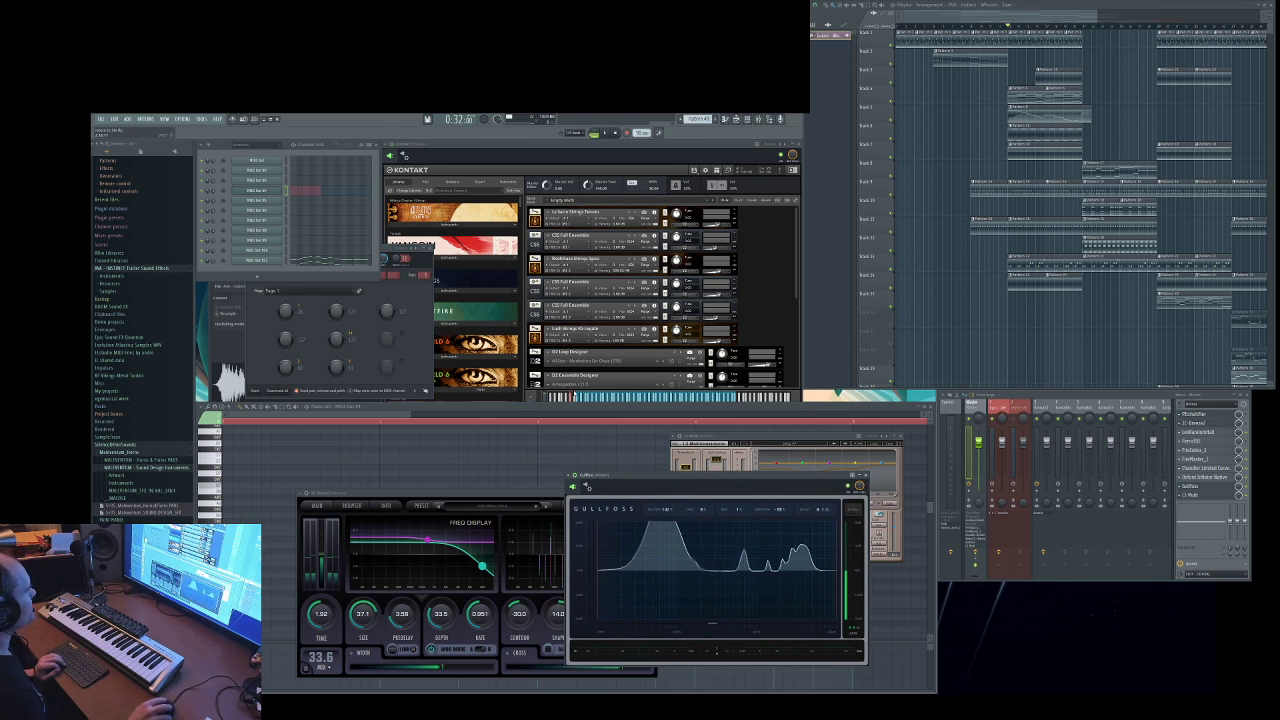
drag(765, 481, 641, 479)
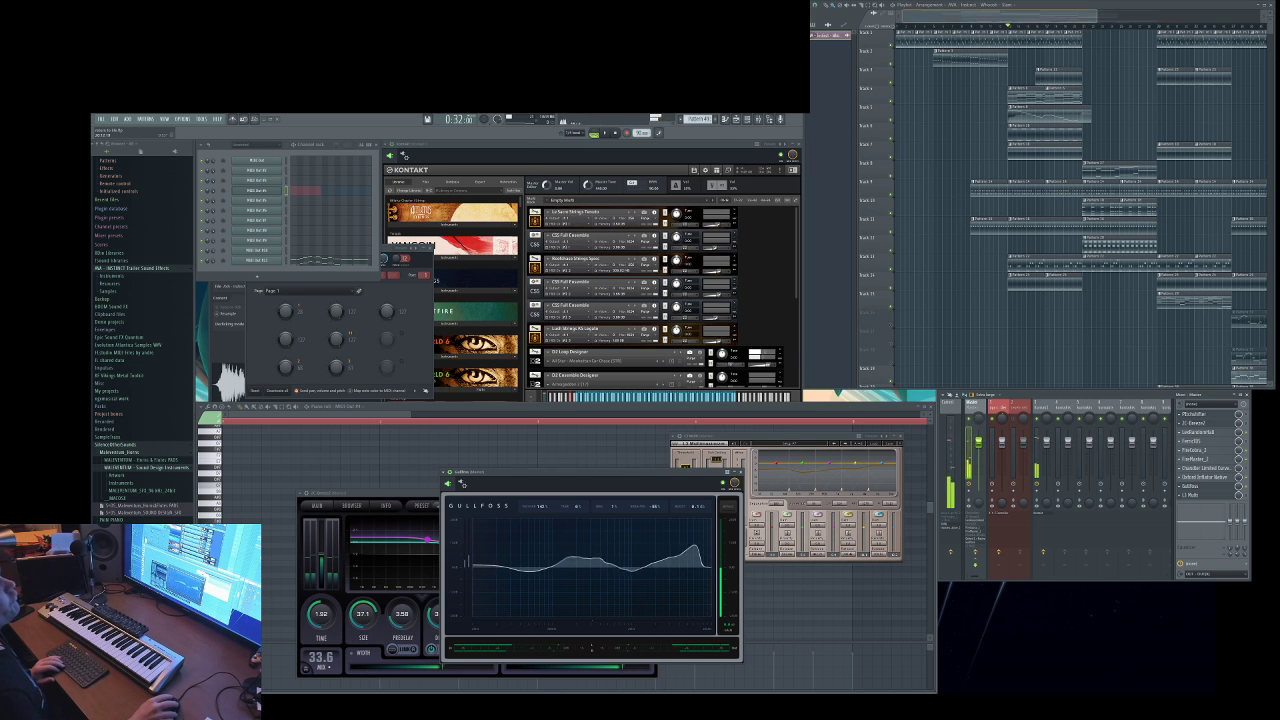
Play the second section of the arrangement, following its lower tracks in the Playlist, and open a MIDI Out channel's settings
scroll(1081, 28, down, 3)
scroll(1107, 212, down, 3)
scroll(1107, 212, down, 10)
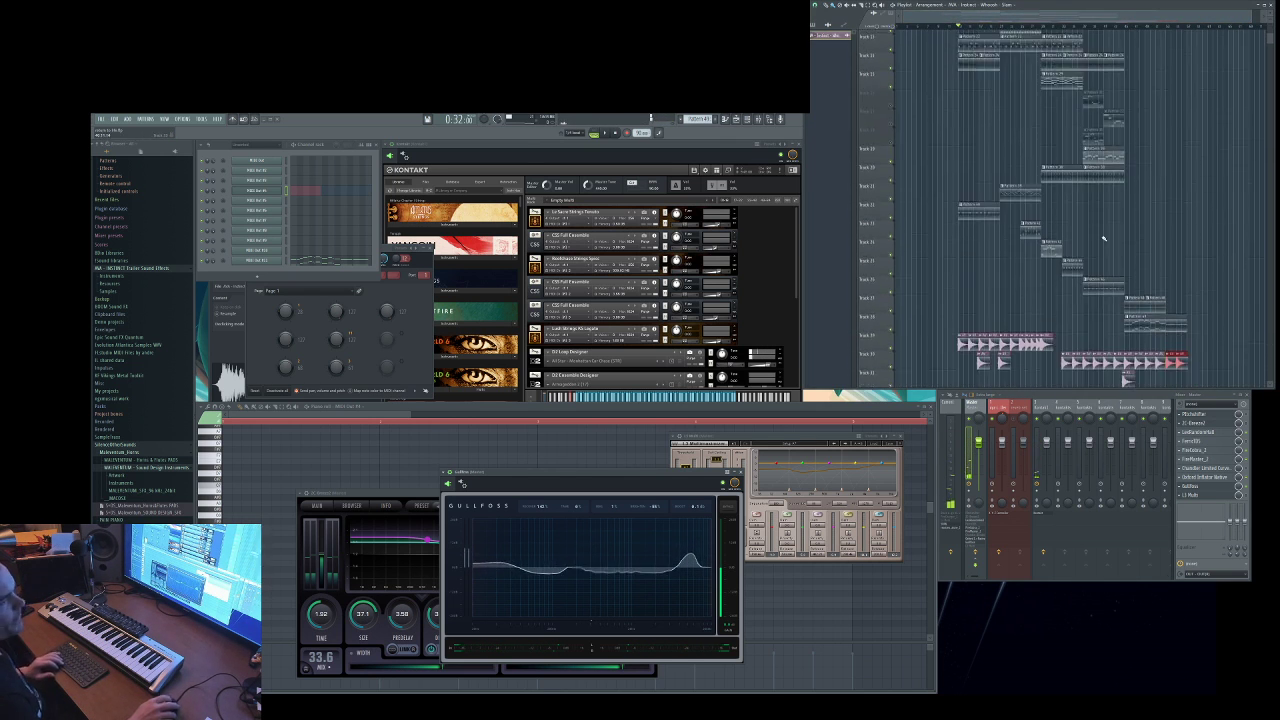
click(1063, 26)
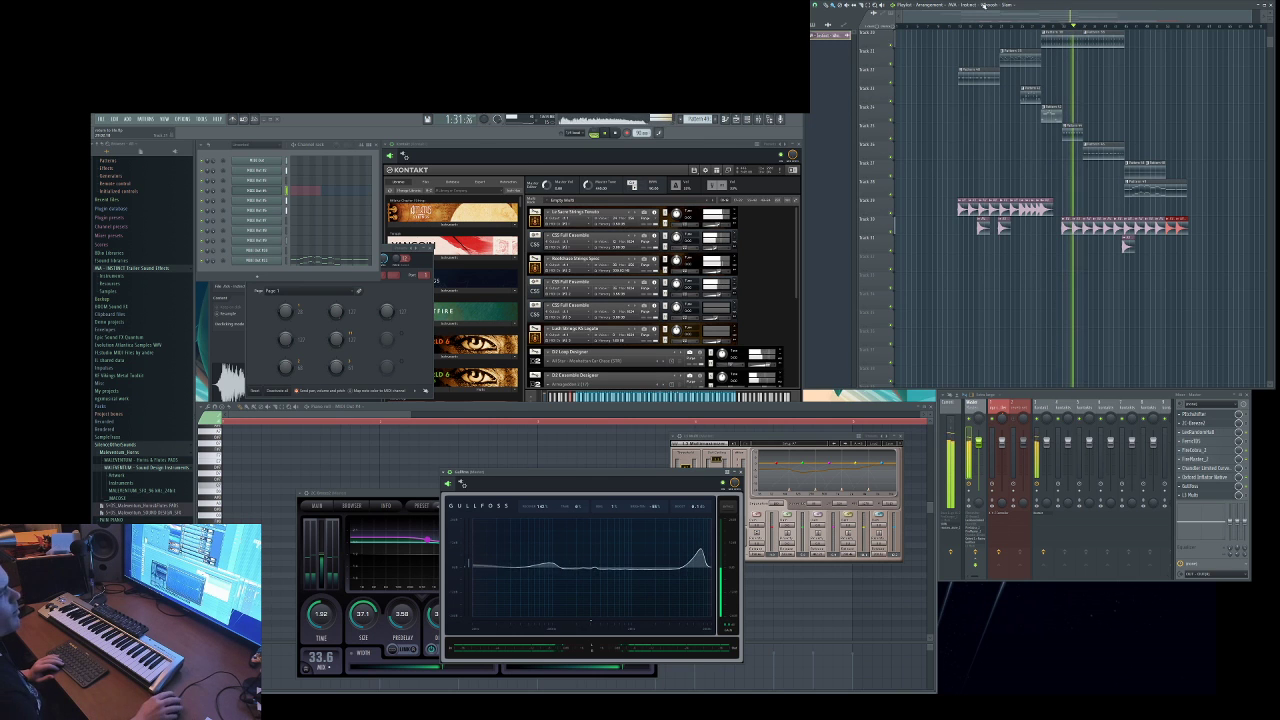
scroll(1117, 17, right, 3)
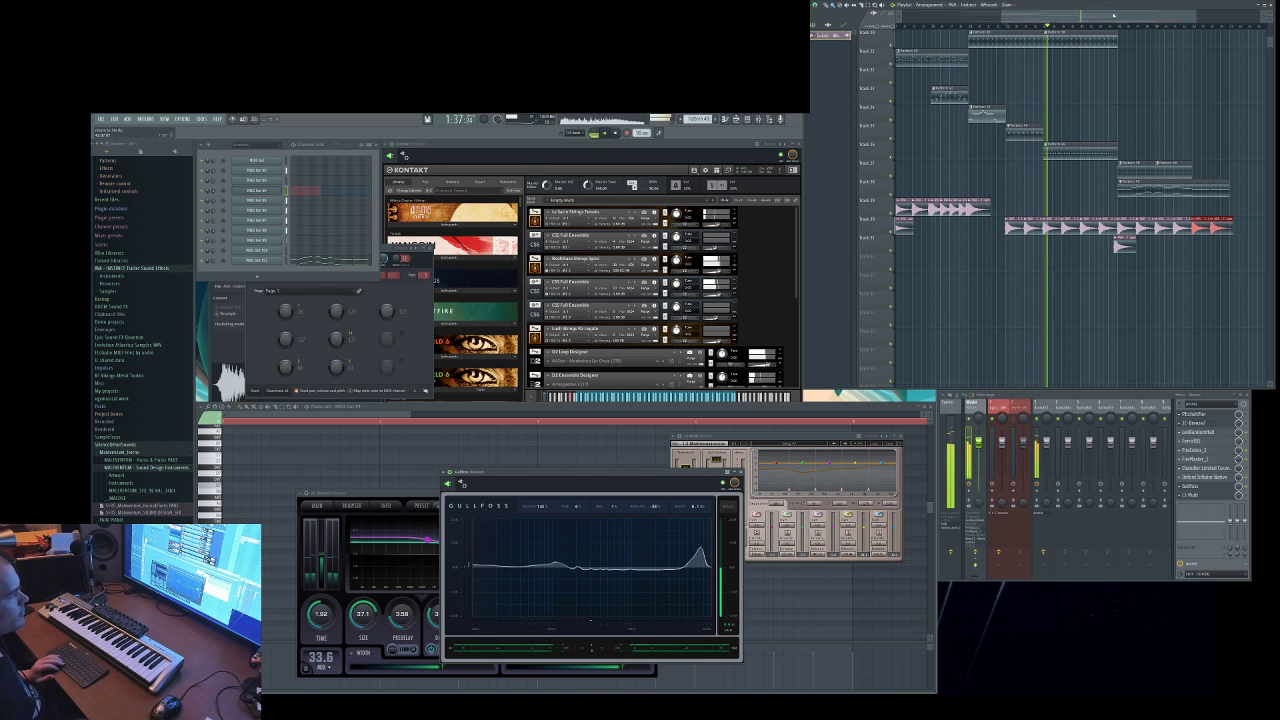
scroll(1128, 14, right, 2)
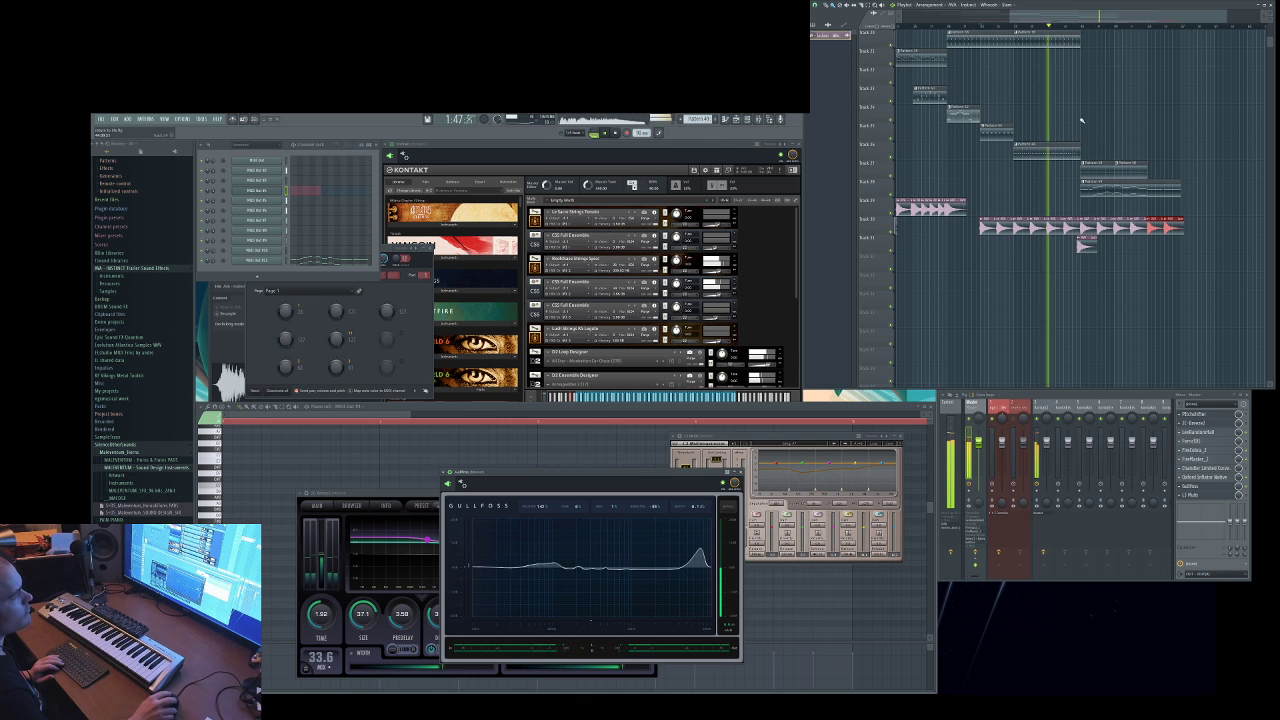
scroll(1128, 178, up, 4)
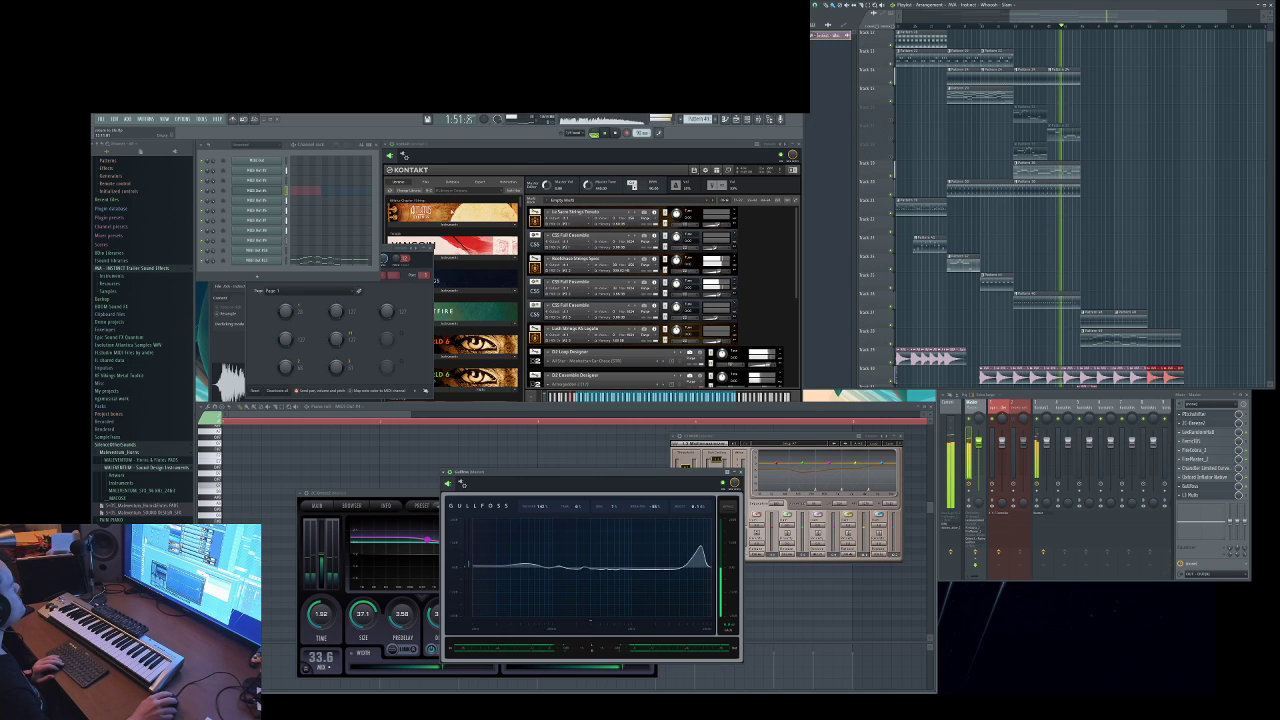
scroll(1143, 198, down, 3)
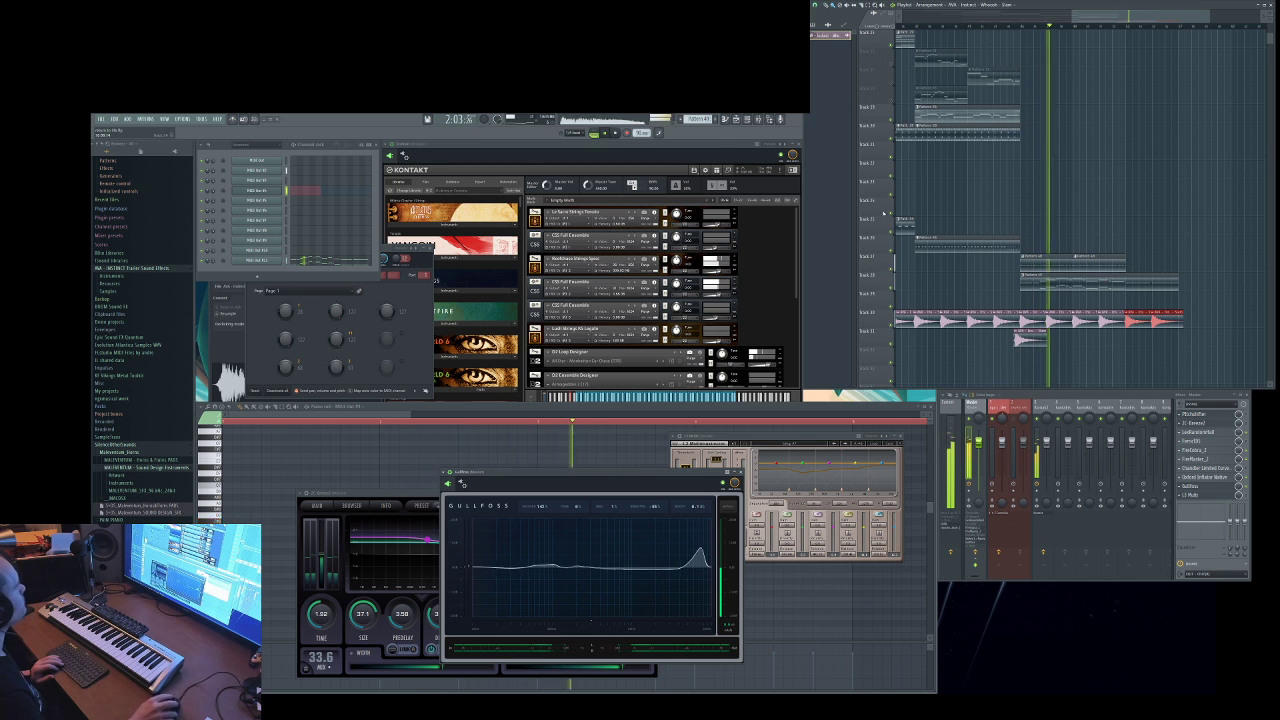
click(271, 245)
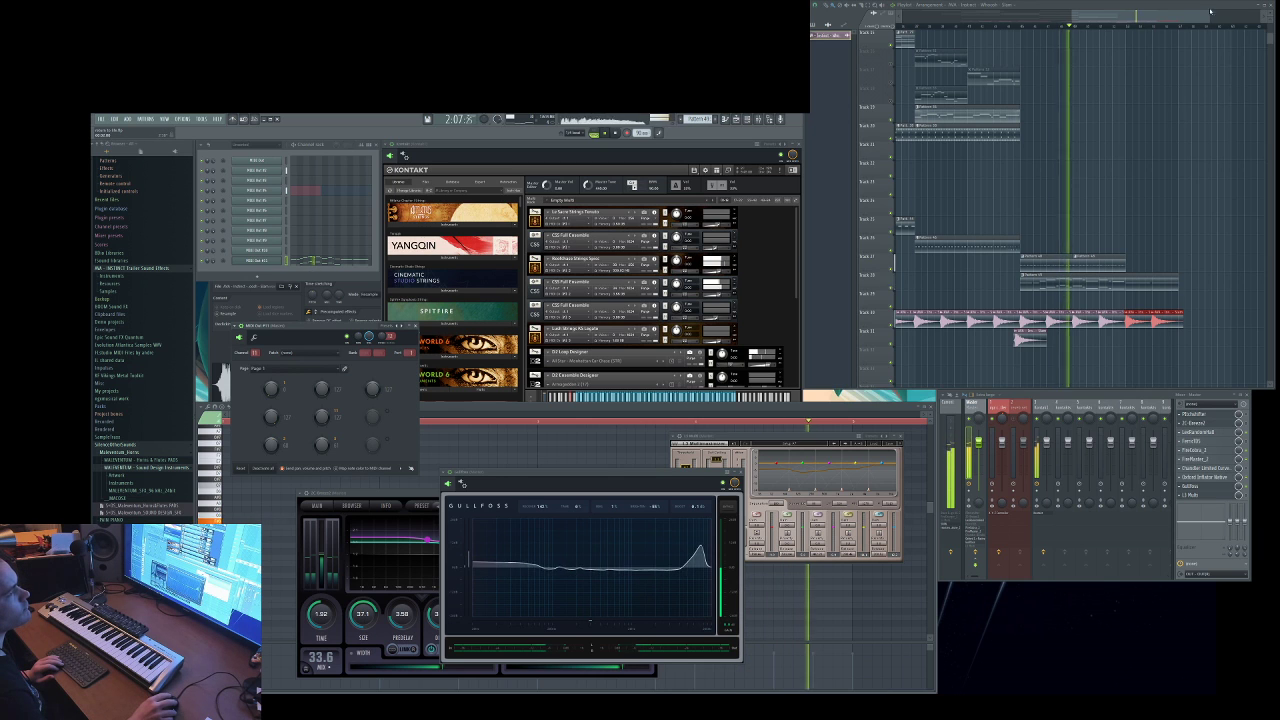
Place a Whoosh audio clip beneath the closing row of hits, shift it slightly later, and add a second copy right behind it
scroll(1040, 200, down, 1)
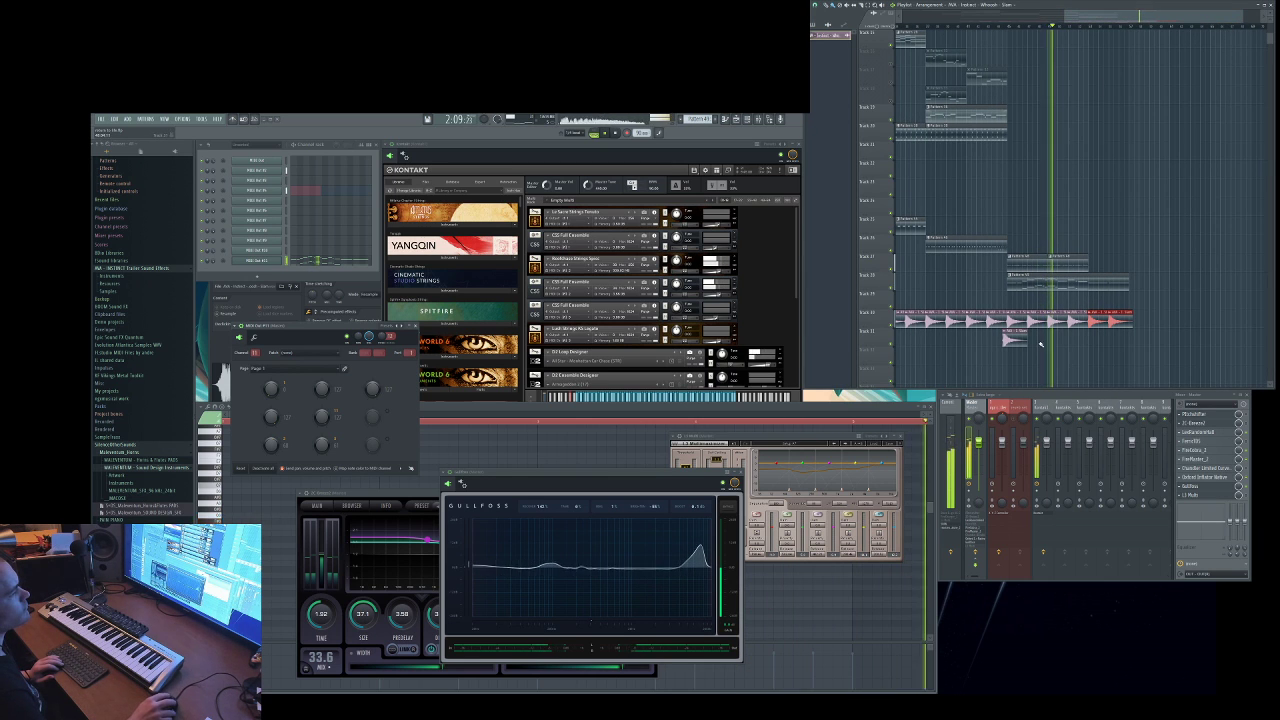
click(1072, 340)
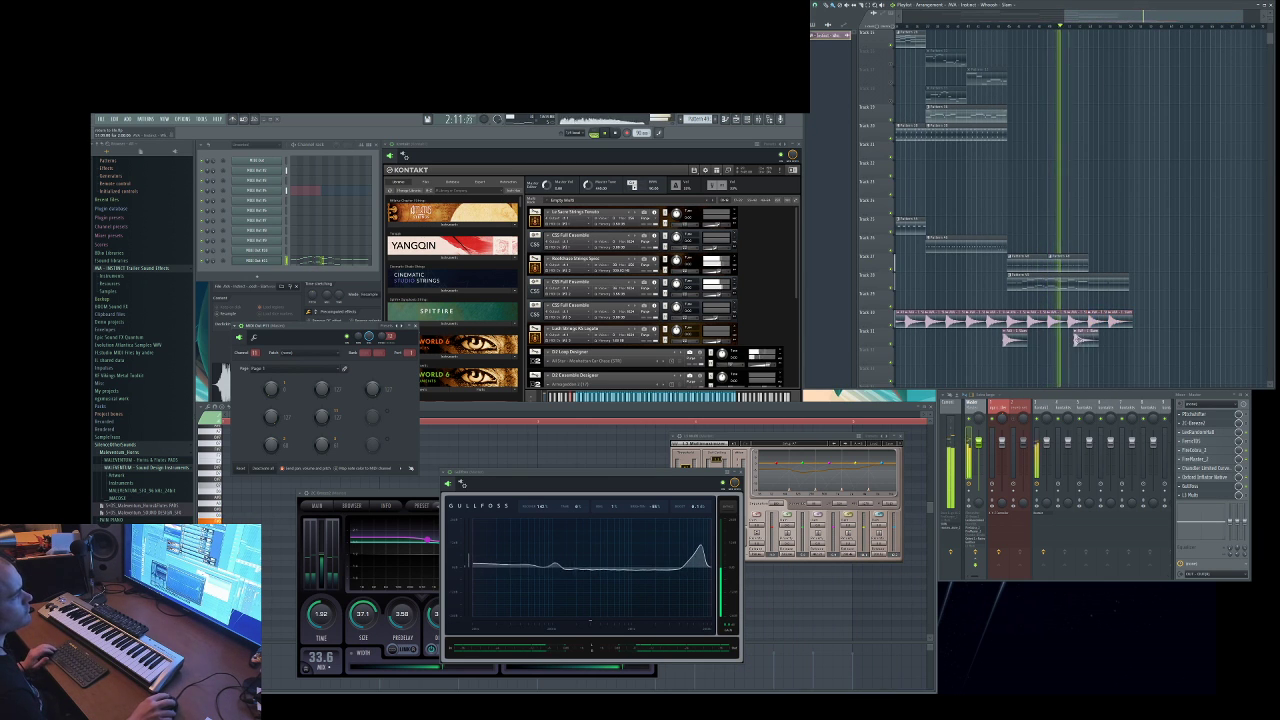
drag(1072, 340, 1092, 338)
click(1096, 338)
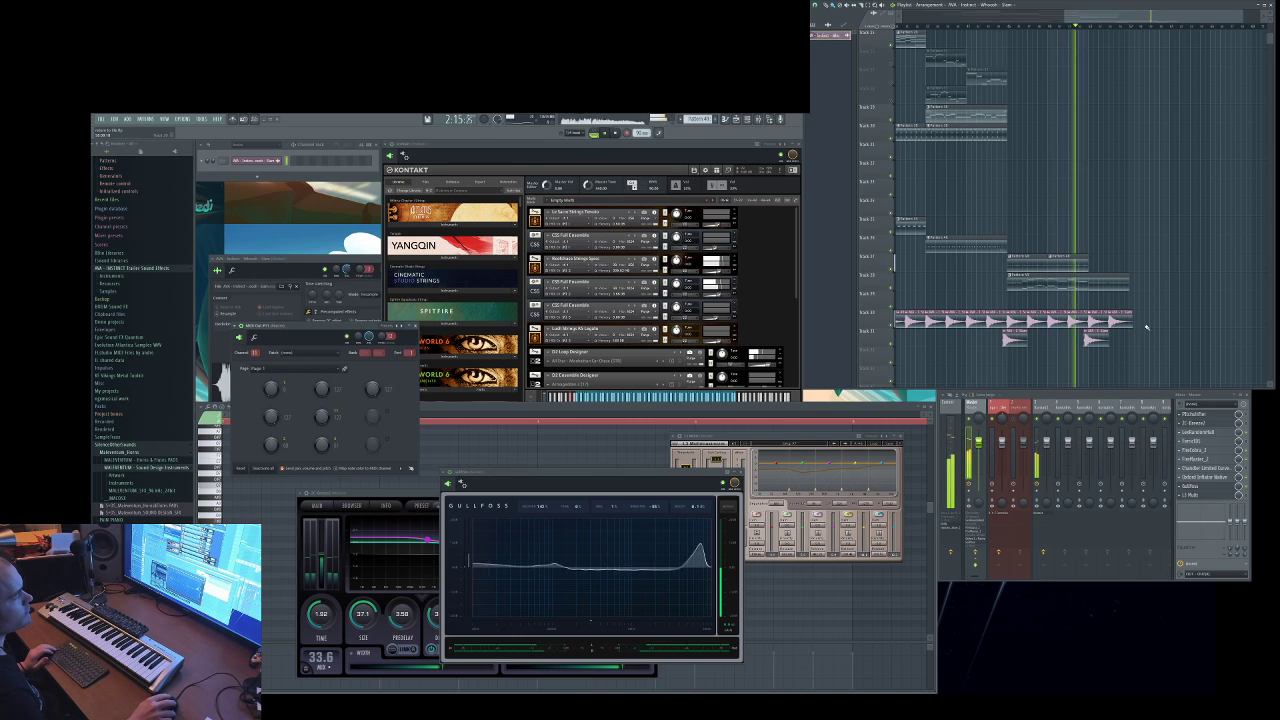
drag(1104, 338, 1133, 338)
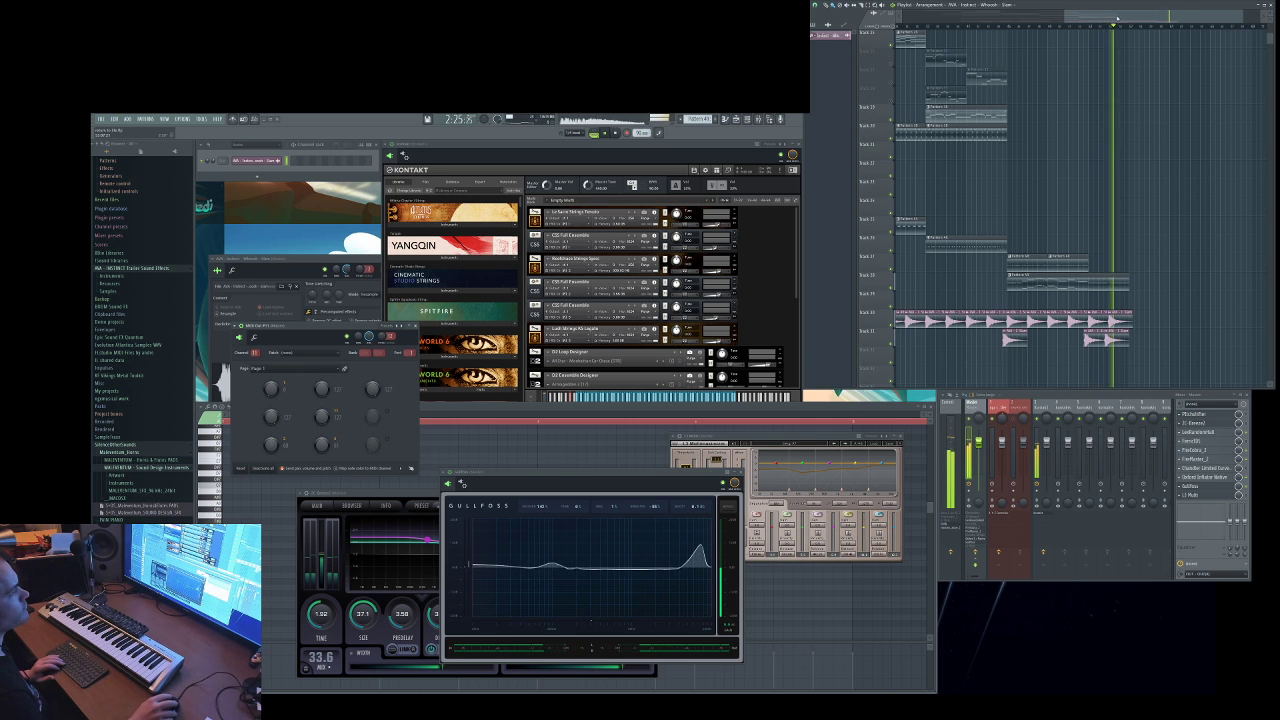
scroll(1128, 28, down, 5)
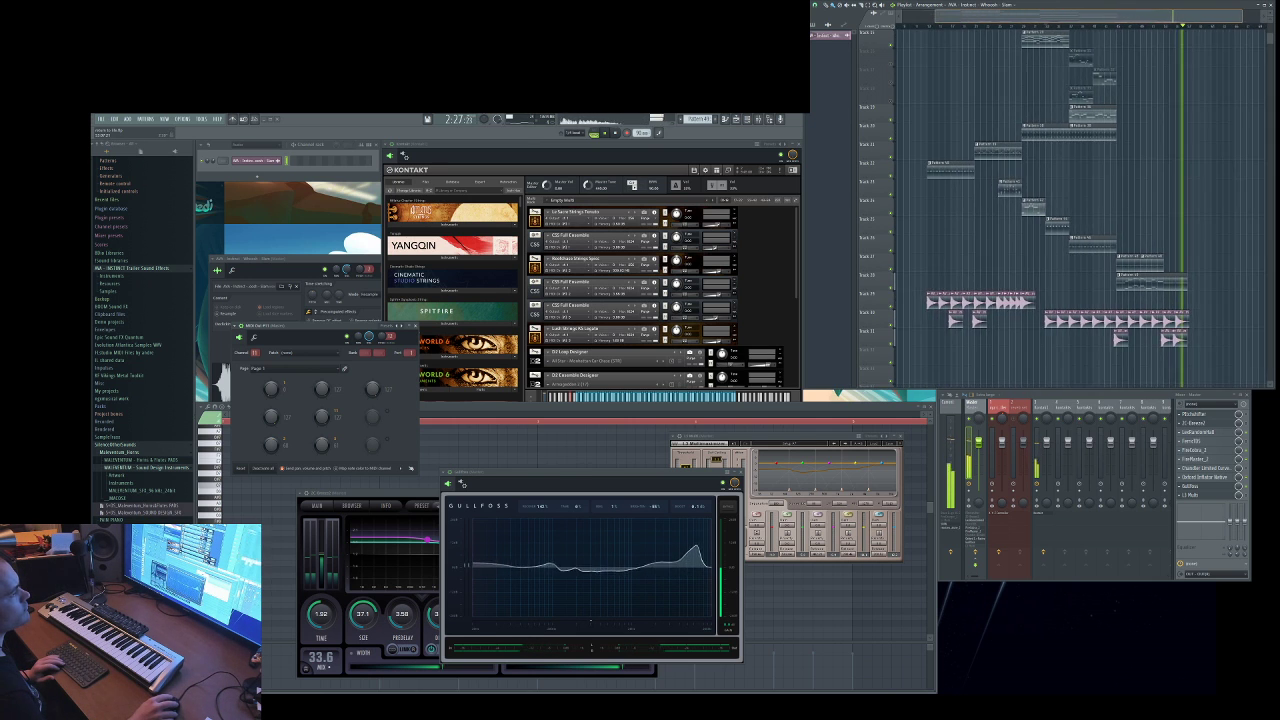
scroll(1106, 38, up, 3)
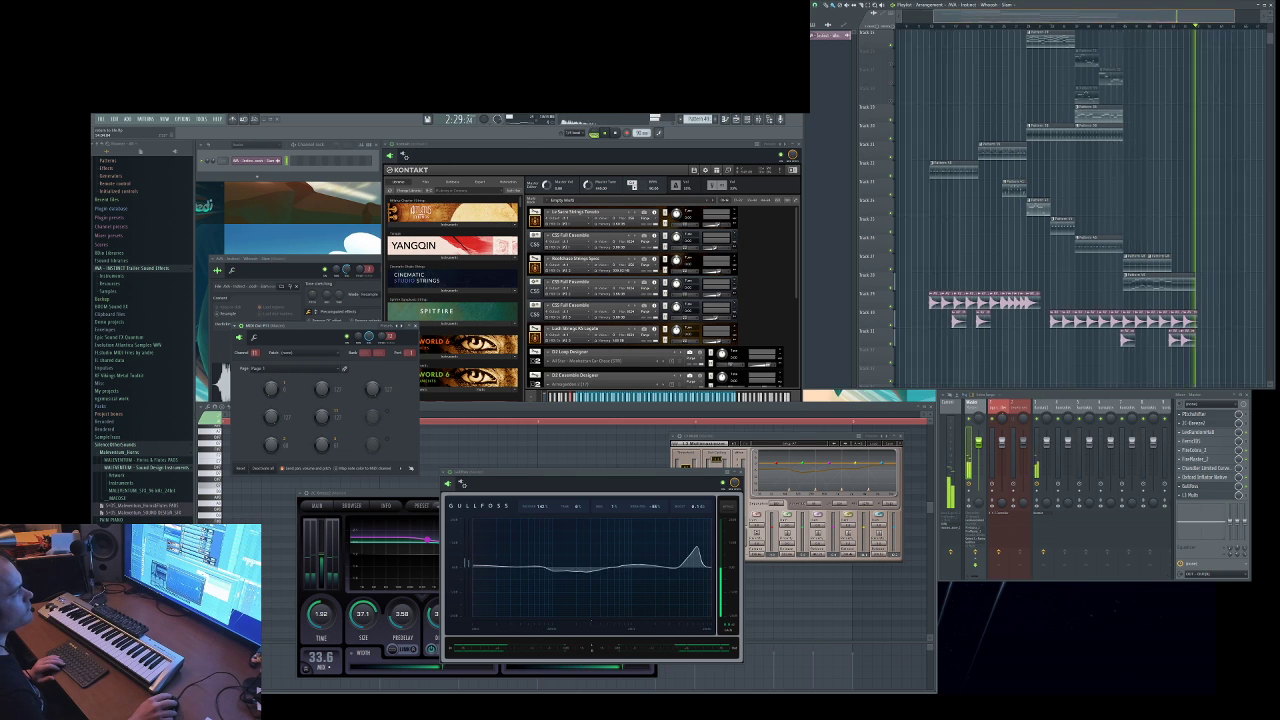
Return playback to the middle of the second section, show the MIDI Out channels, and open several to audition their instruments one by one
click(1021, 28)
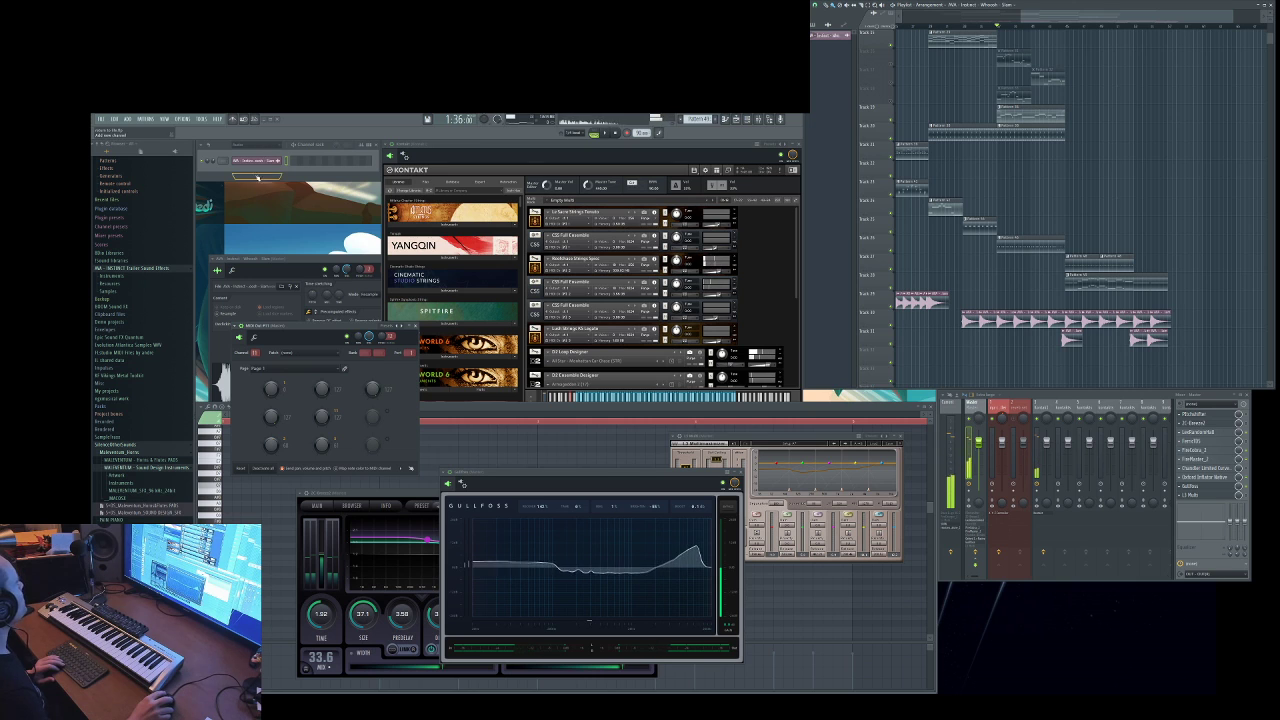
click(257, 177)
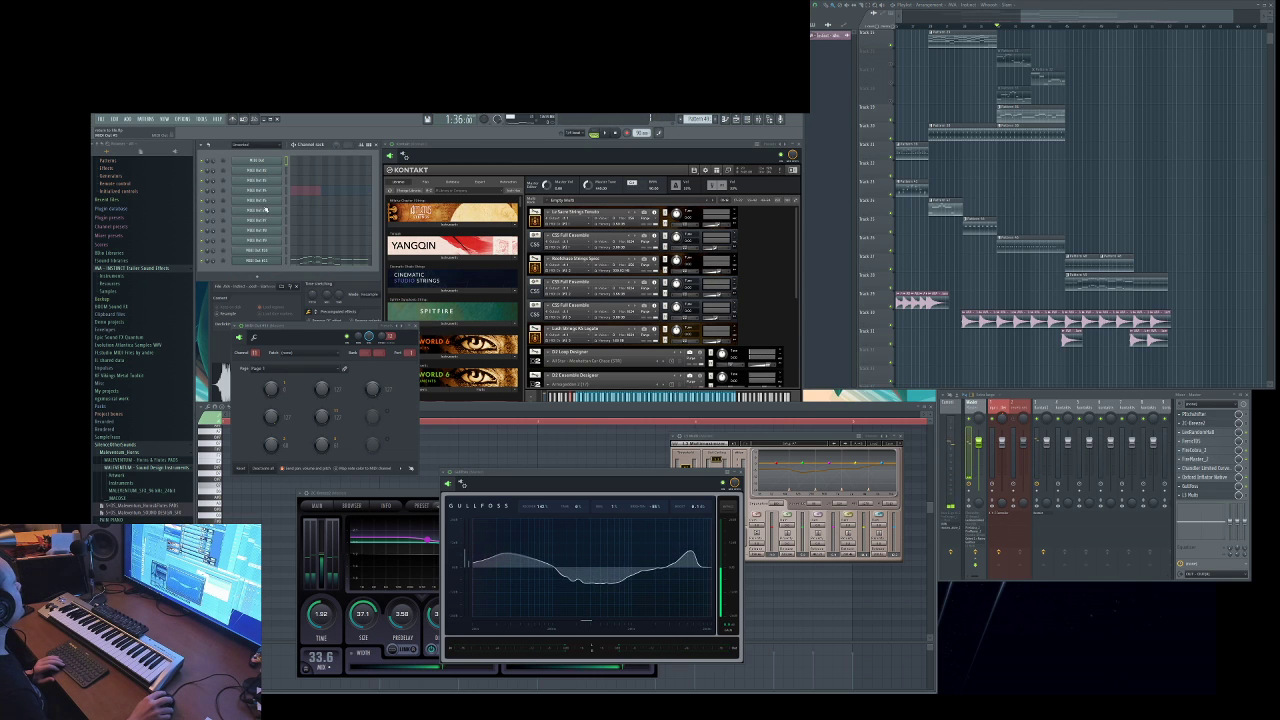
click(265, 210)
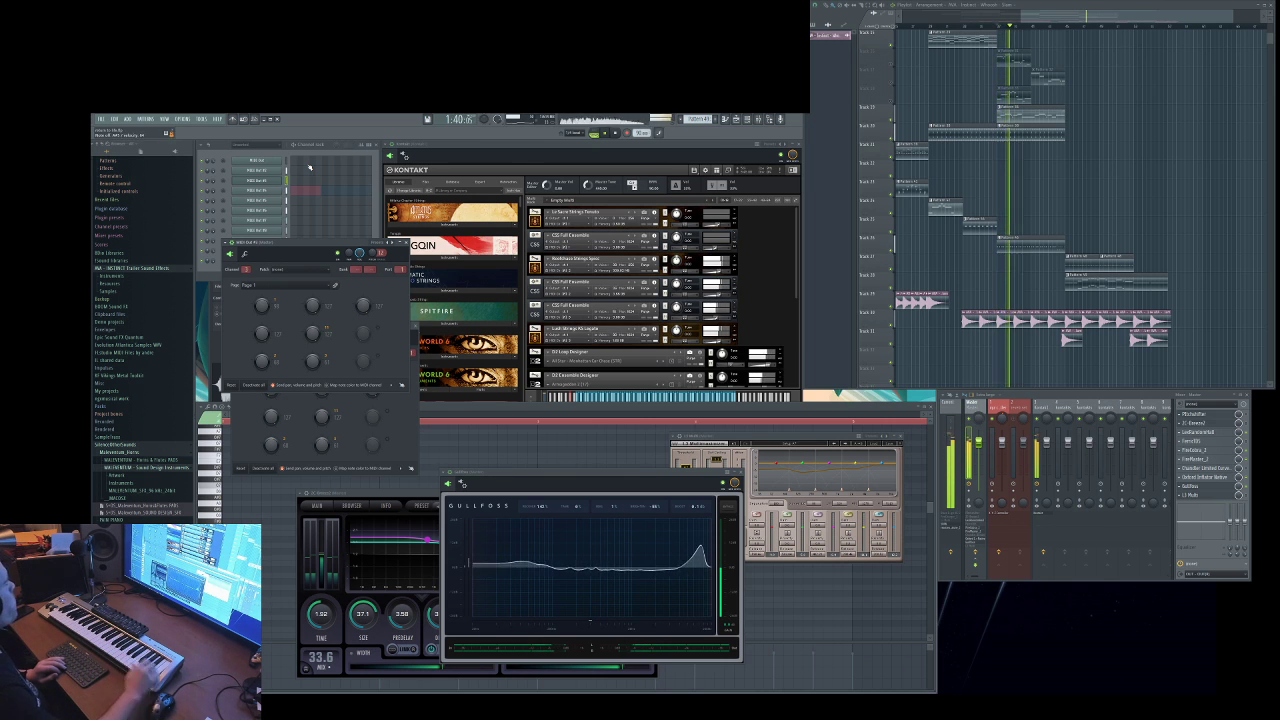
click(263, 190)
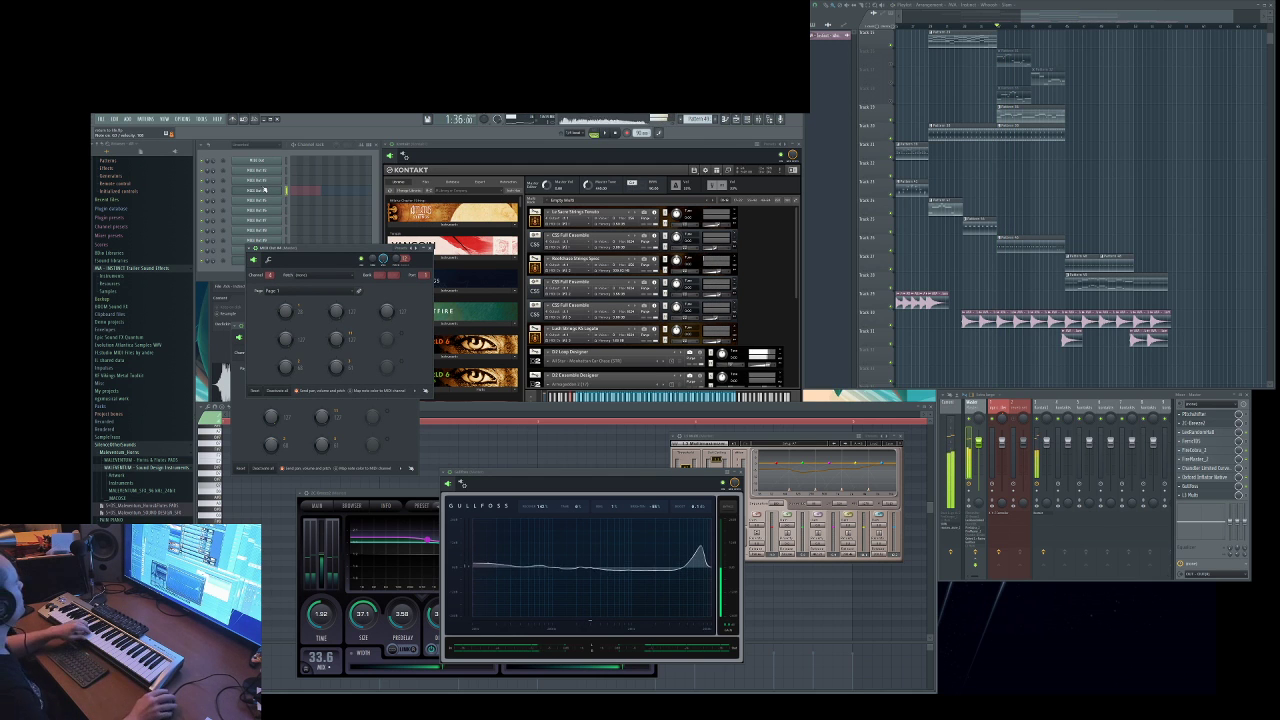
click(251, 200)
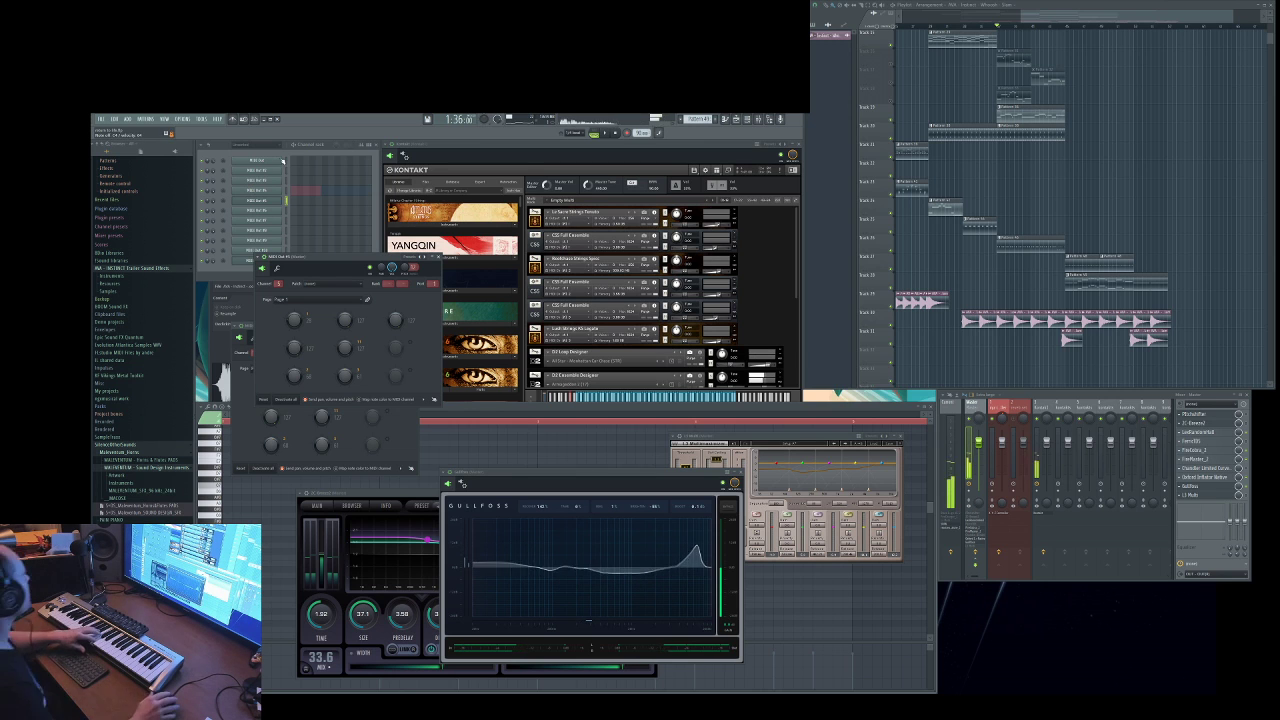
click(279, 210)
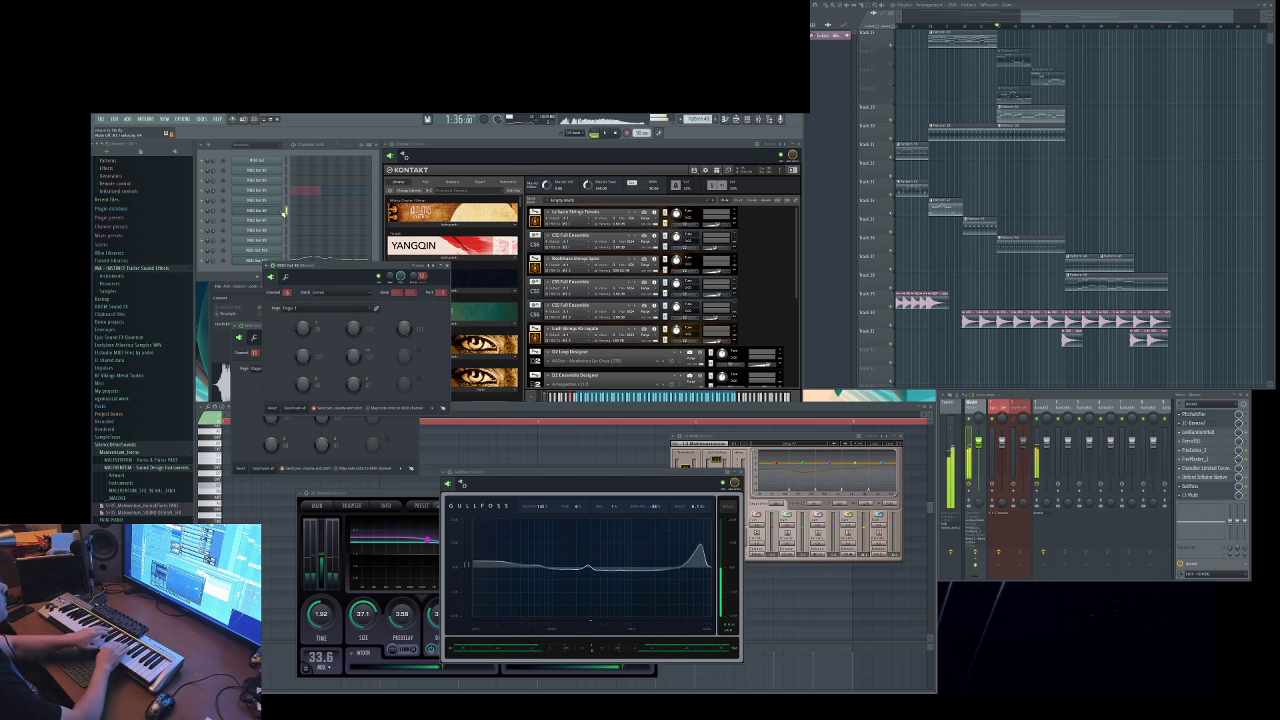
click(269, 227)
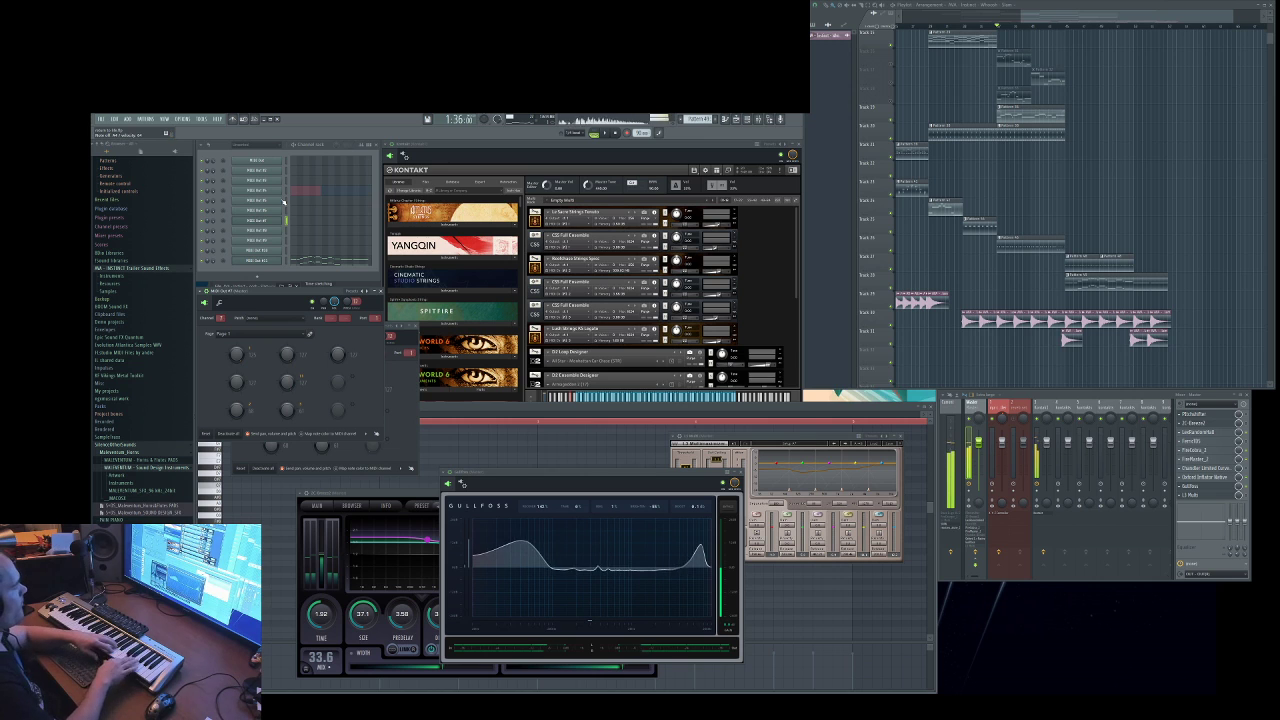
In Kontakt's instrument rack, expand the CineBrass horn ensemble True Legato patch to inspect it, then collapse it again
click(797, 243)
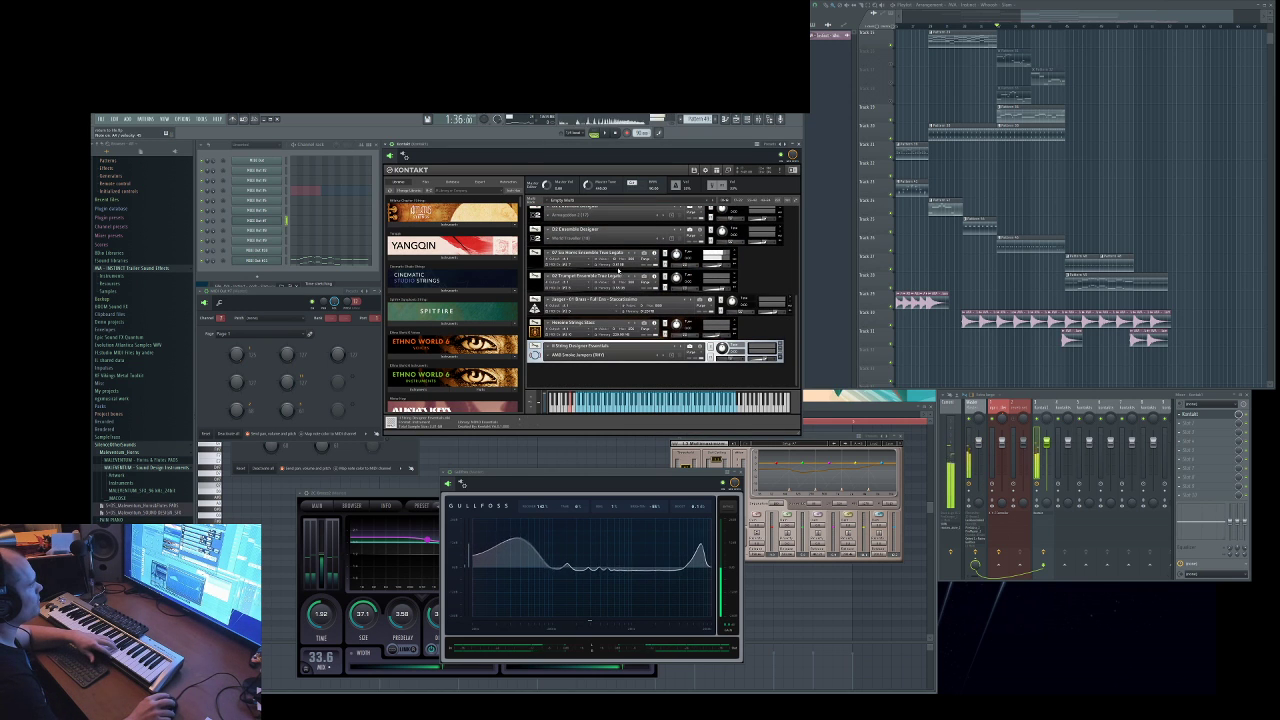
click(618, 270)
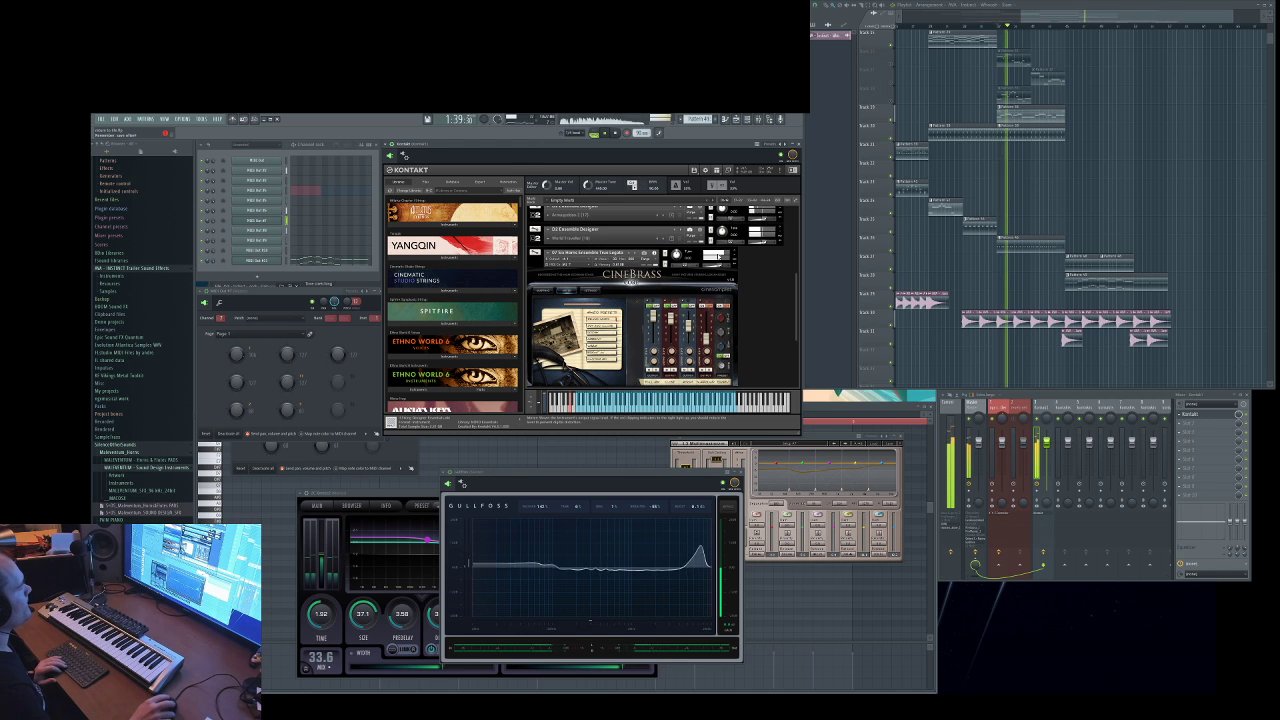
scroll(630, 295, down, 2)
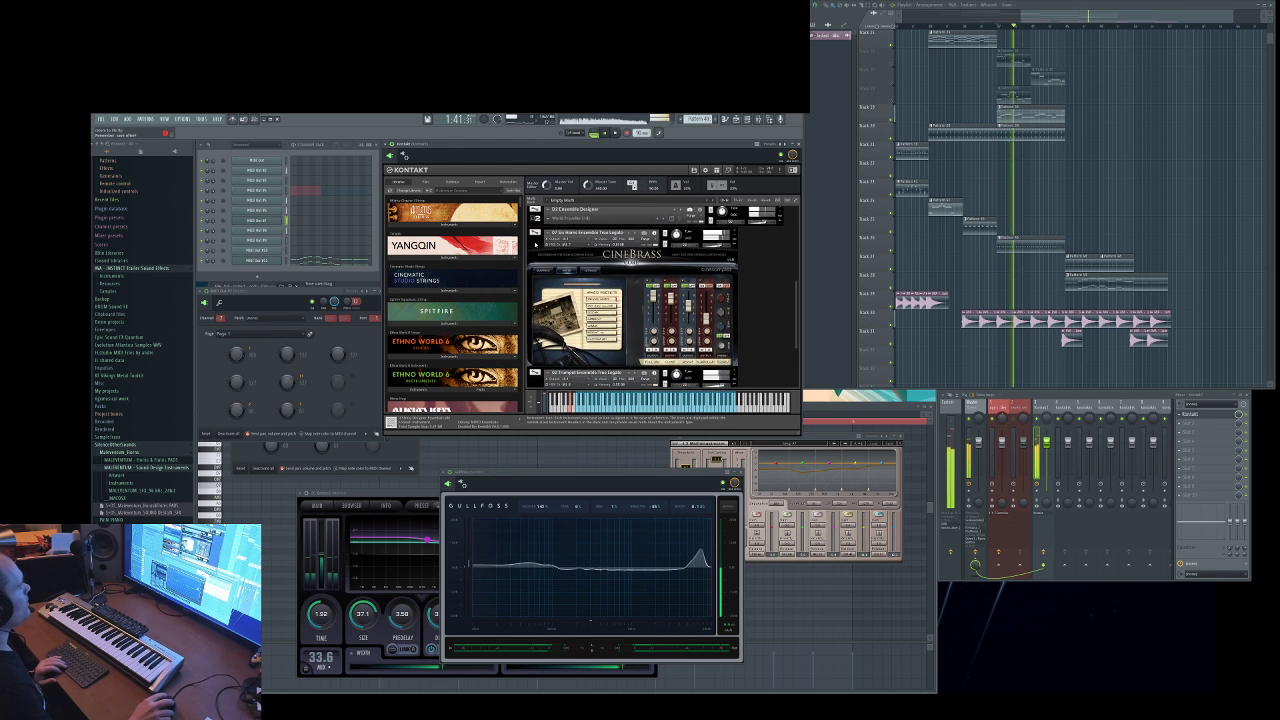
click(655, 239)
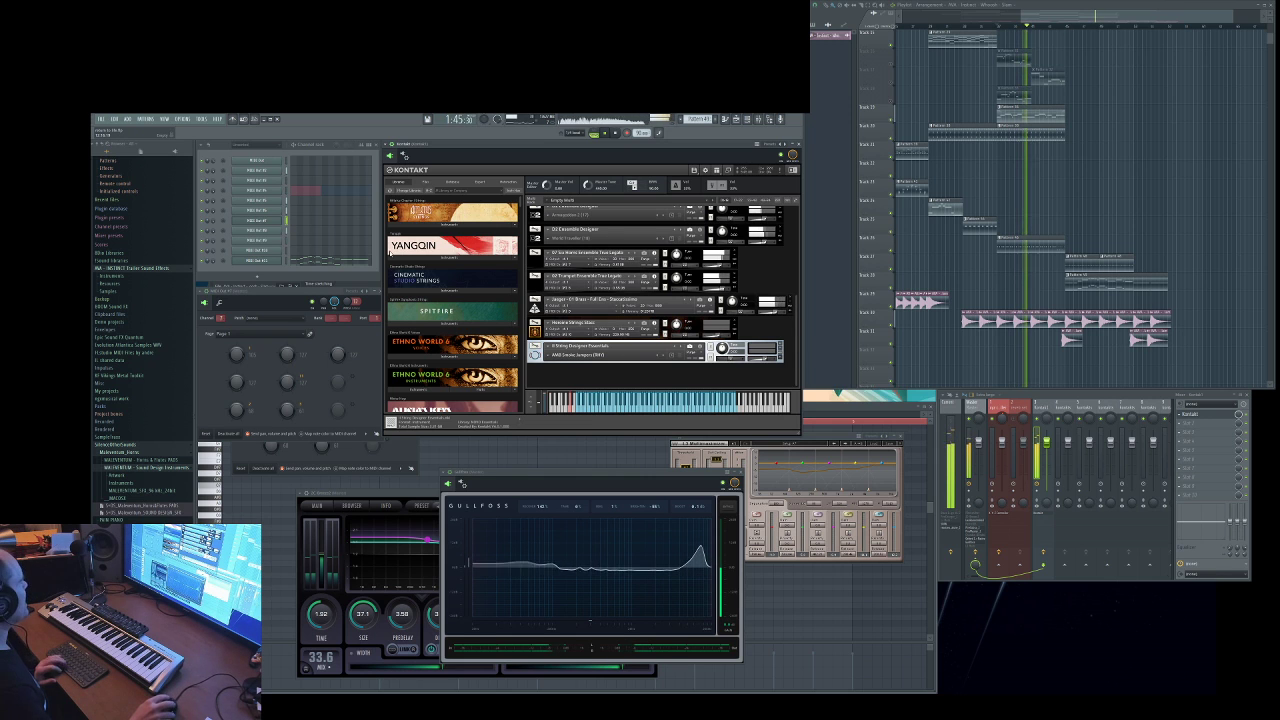
Clone the last MIDI Out channel in the channel rack
click(278, 261)
right_click(281, 266)
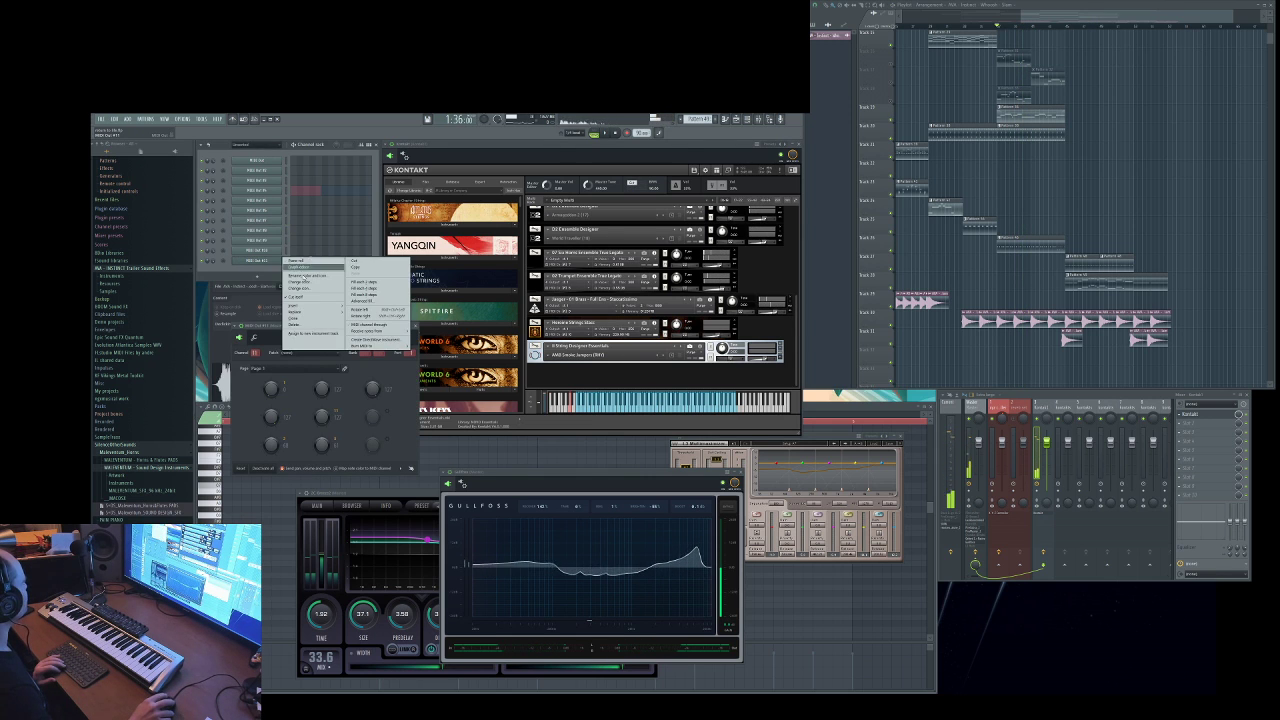
click(310, 316)
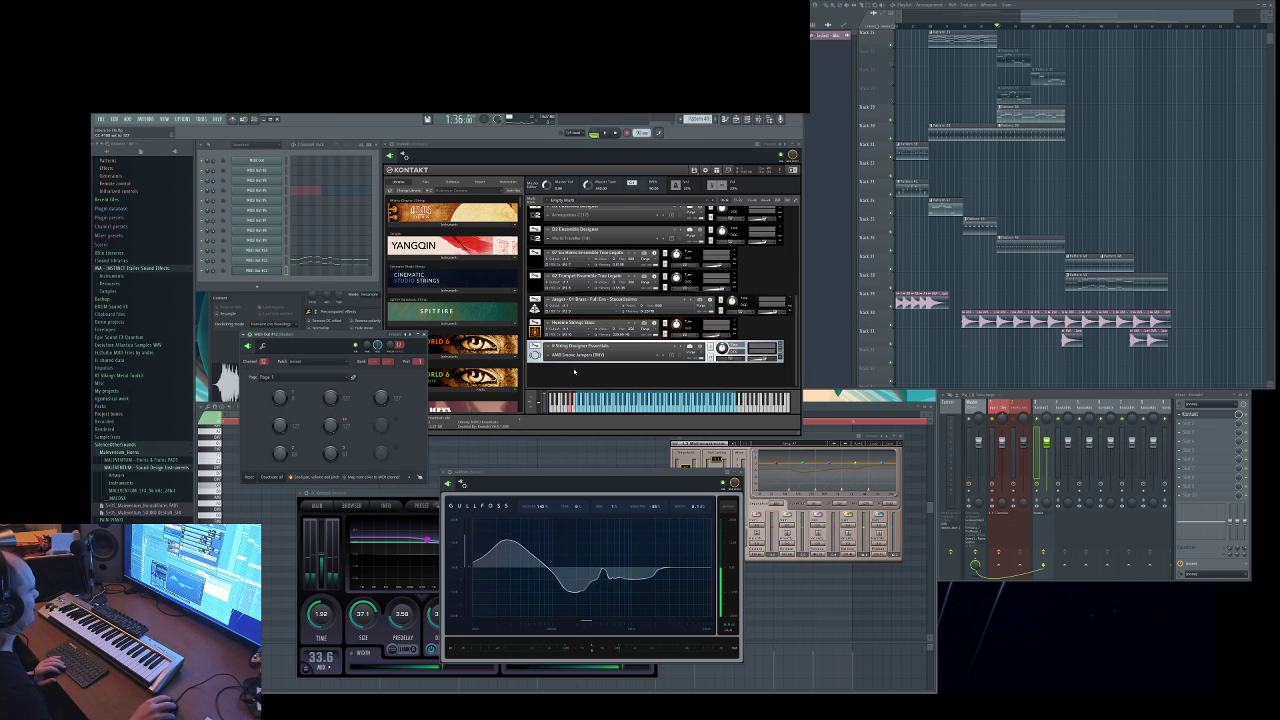
Look through Kontakt's library list for a suitable orchestral library for the added instrument
click(569, 378)
scroll(452, 289, down, 3)
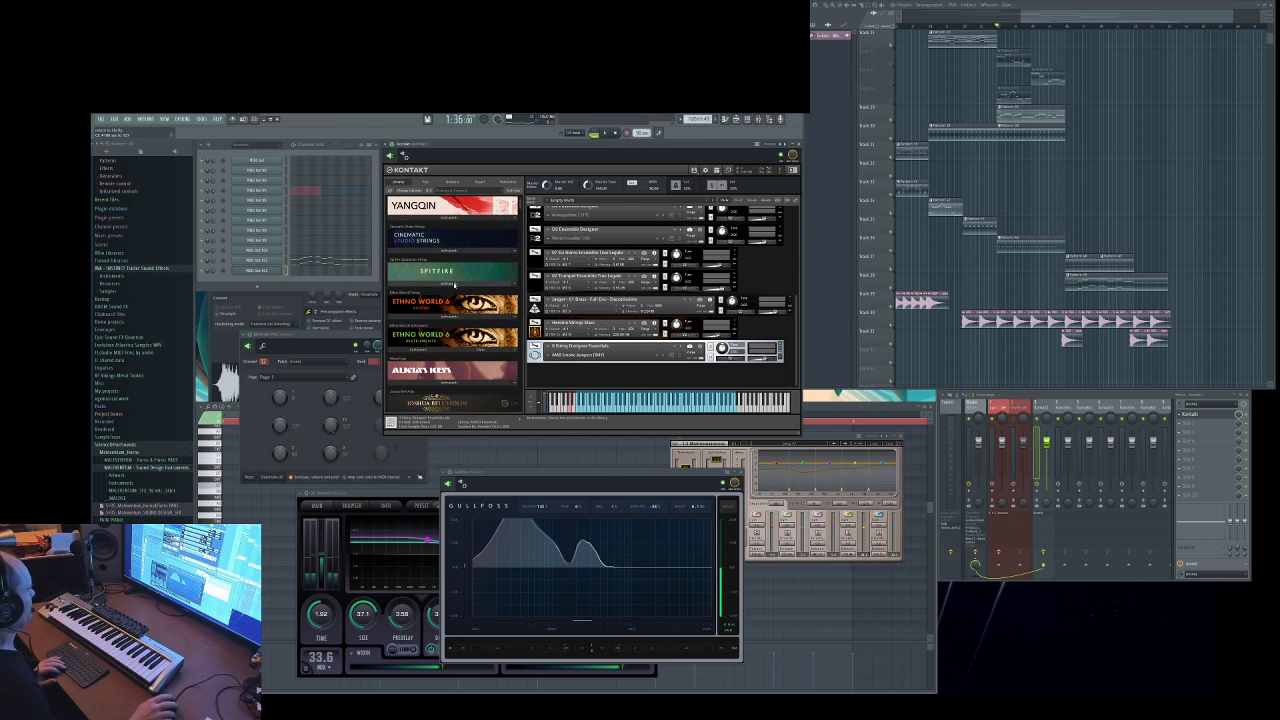
scroll(452, 289, down, 3)
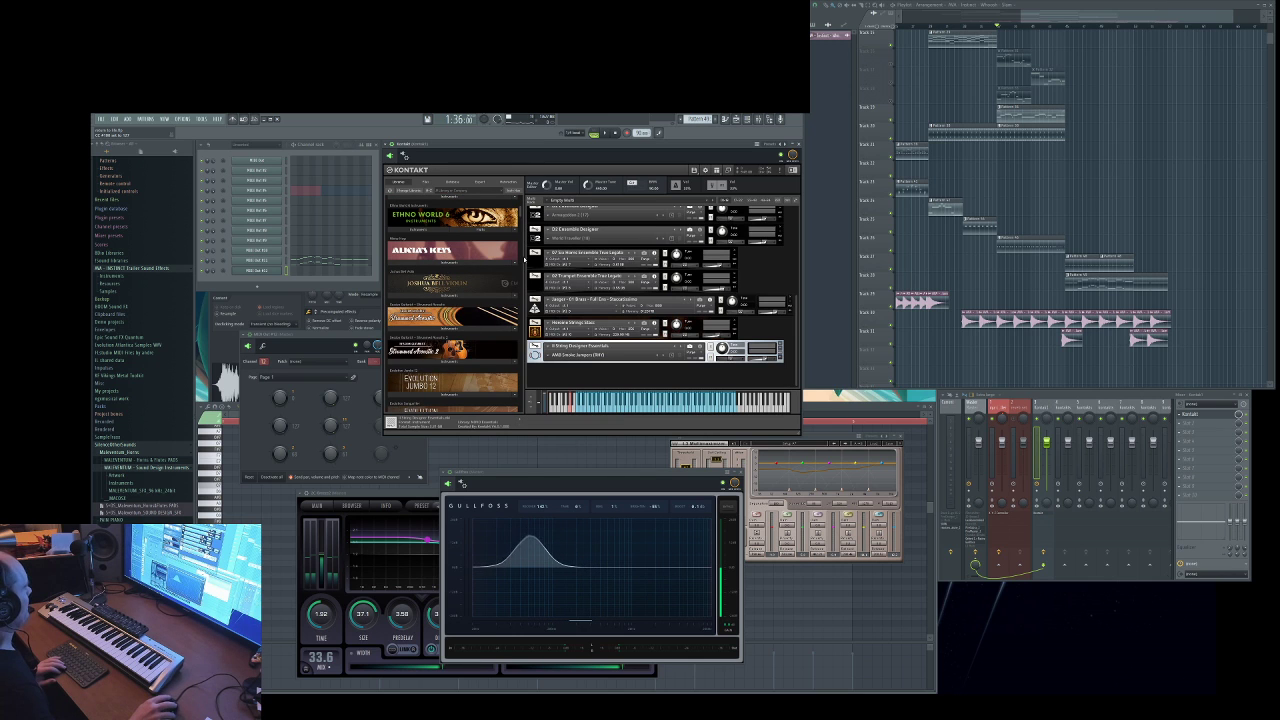
scroll(523, 221, down, 10)
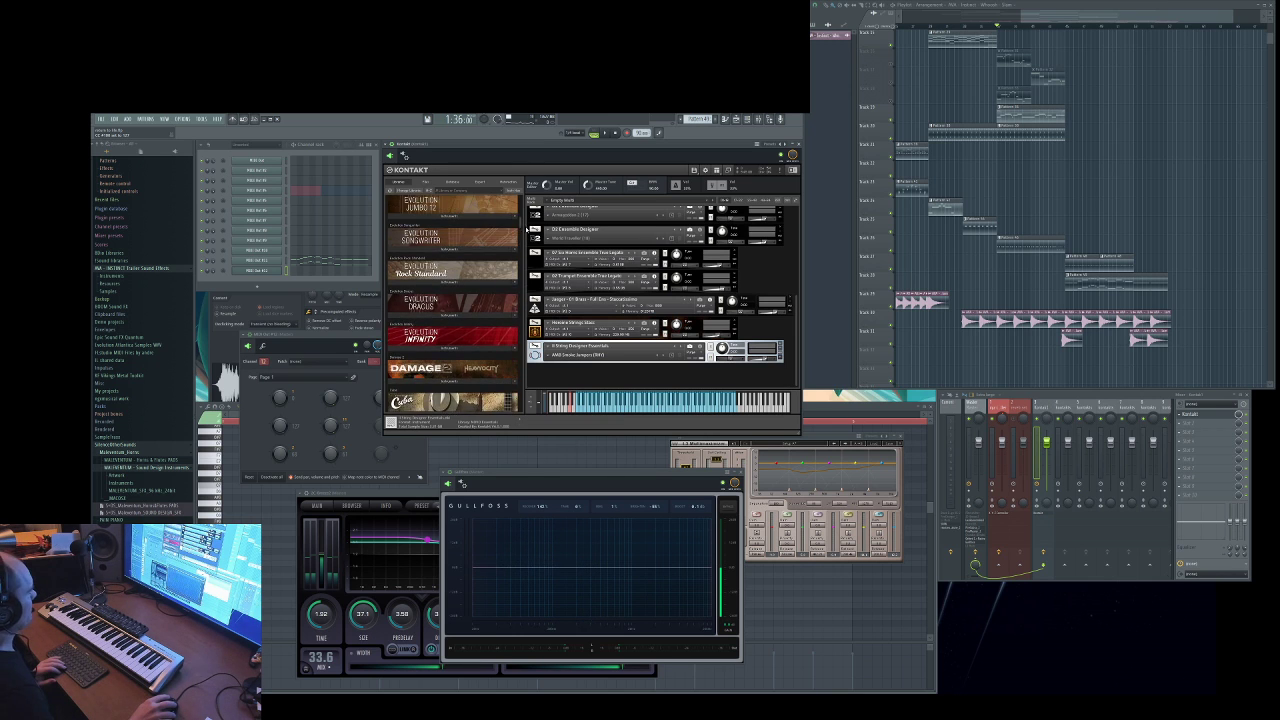
scroll(526, 239, down, 5)
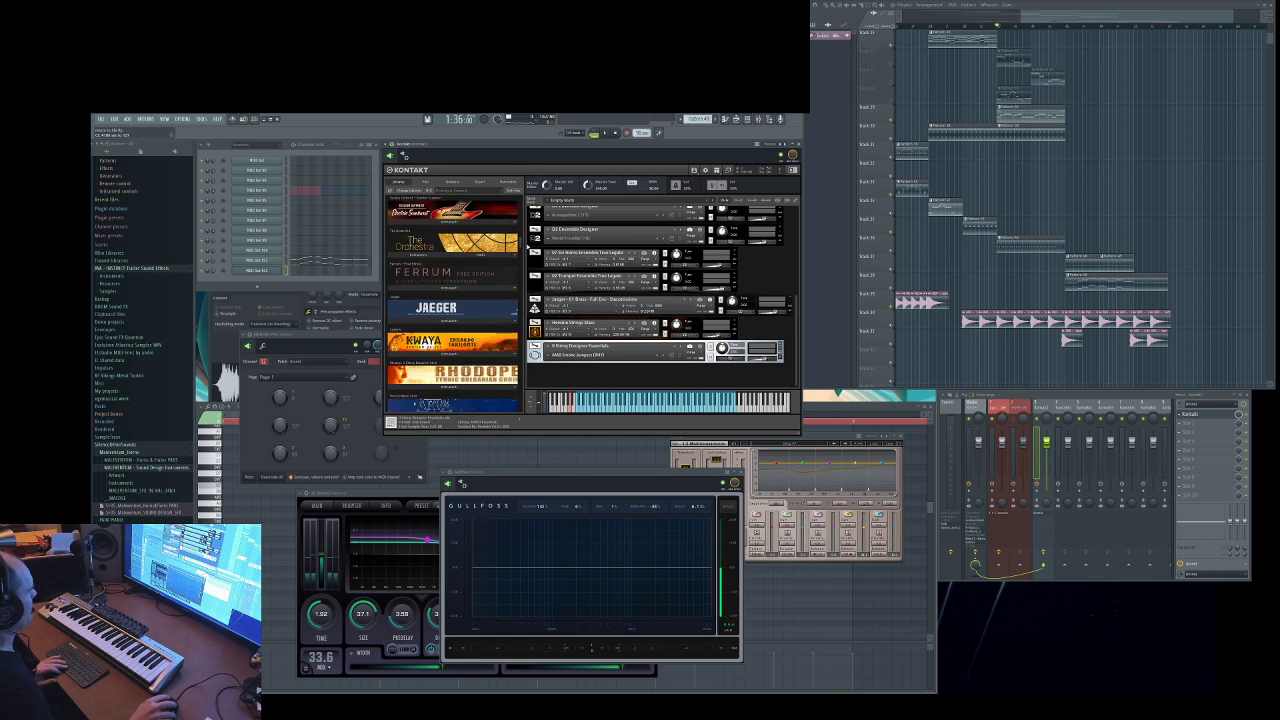
scroll(527, 249, up, 8)
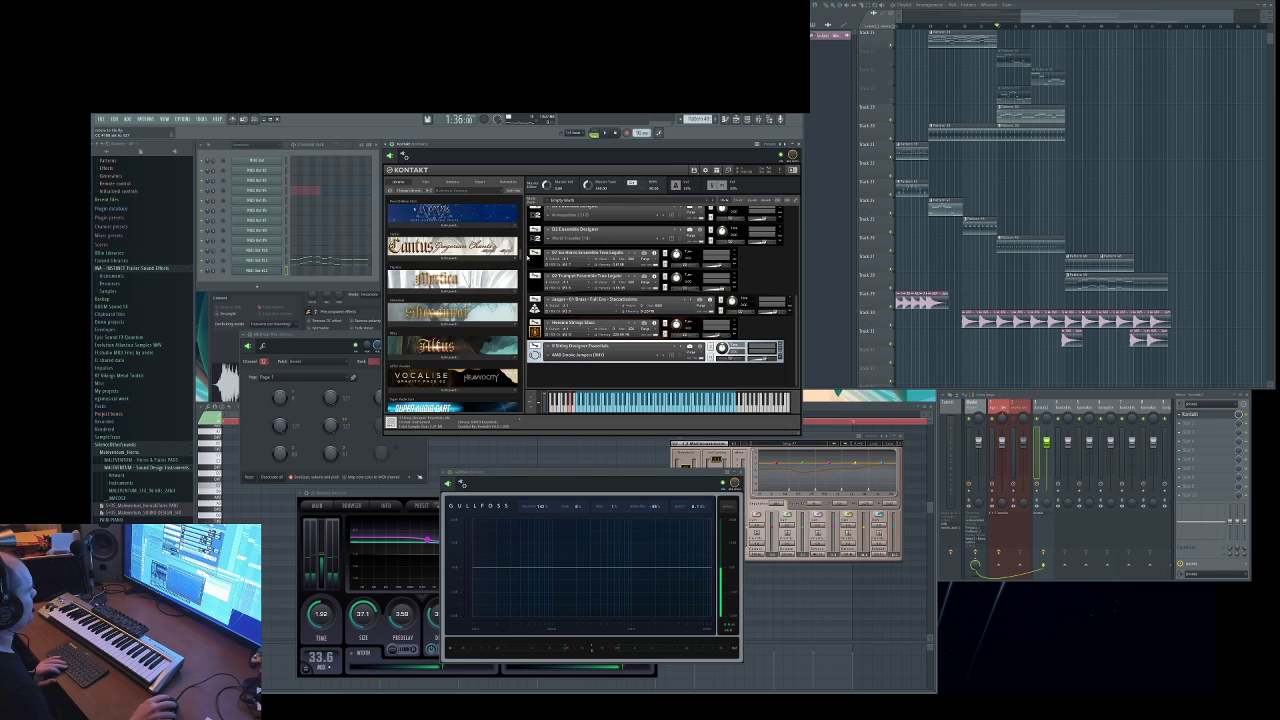
scroll(524, 230, down, 9)
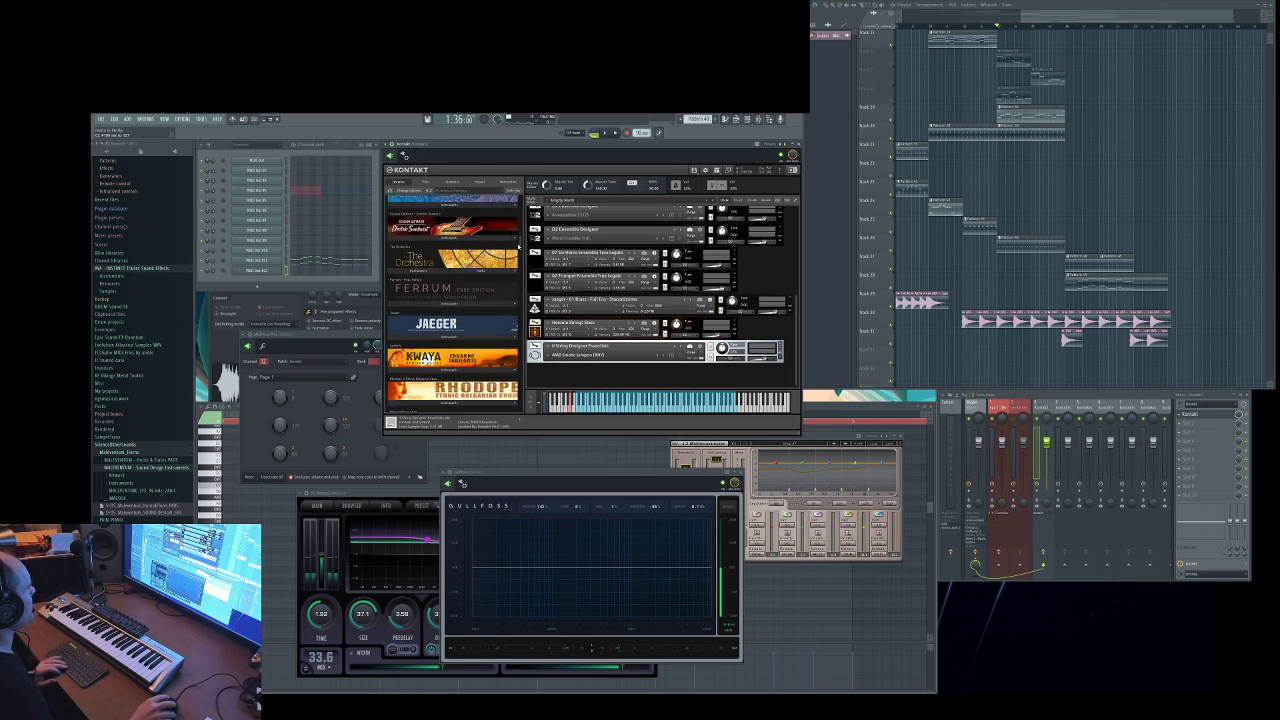
scroll(520, 260, down, 8)
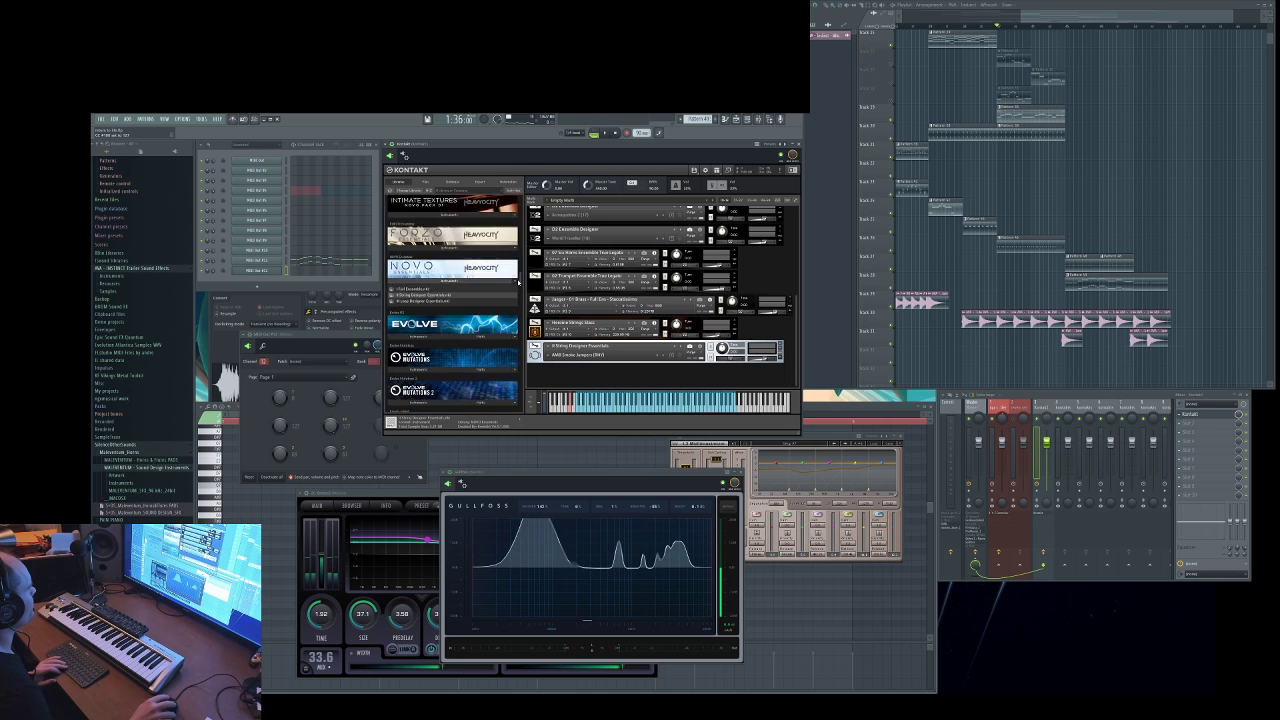
scroll(519, 297, down, 5)
scroll(518, 312, down, 15)
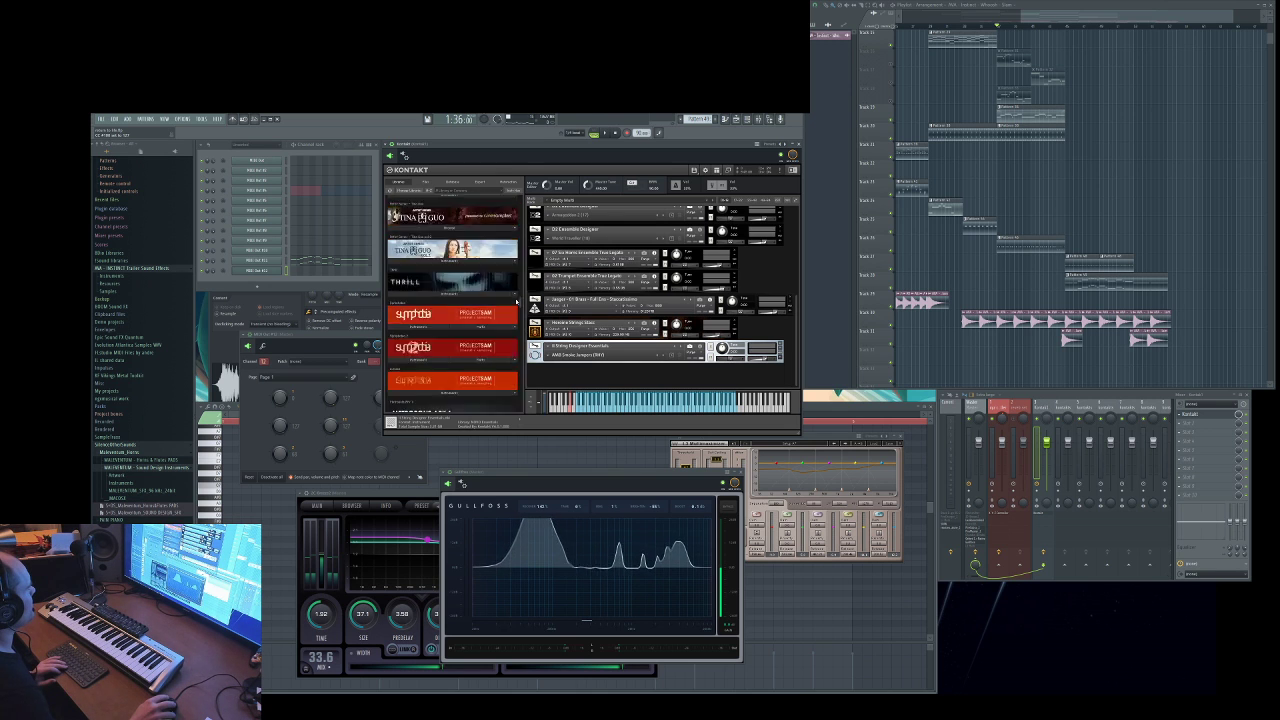
scroll(508, 247, down, 15)
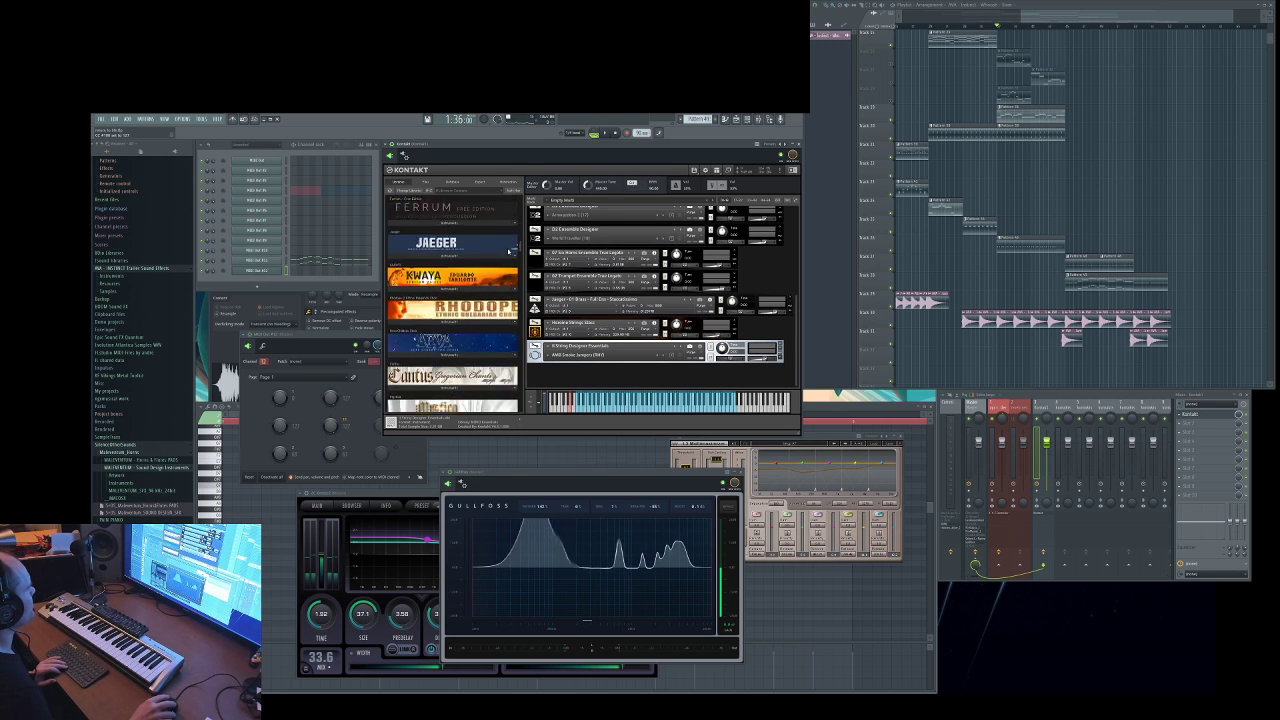
scroll(508, 205, down, 8)
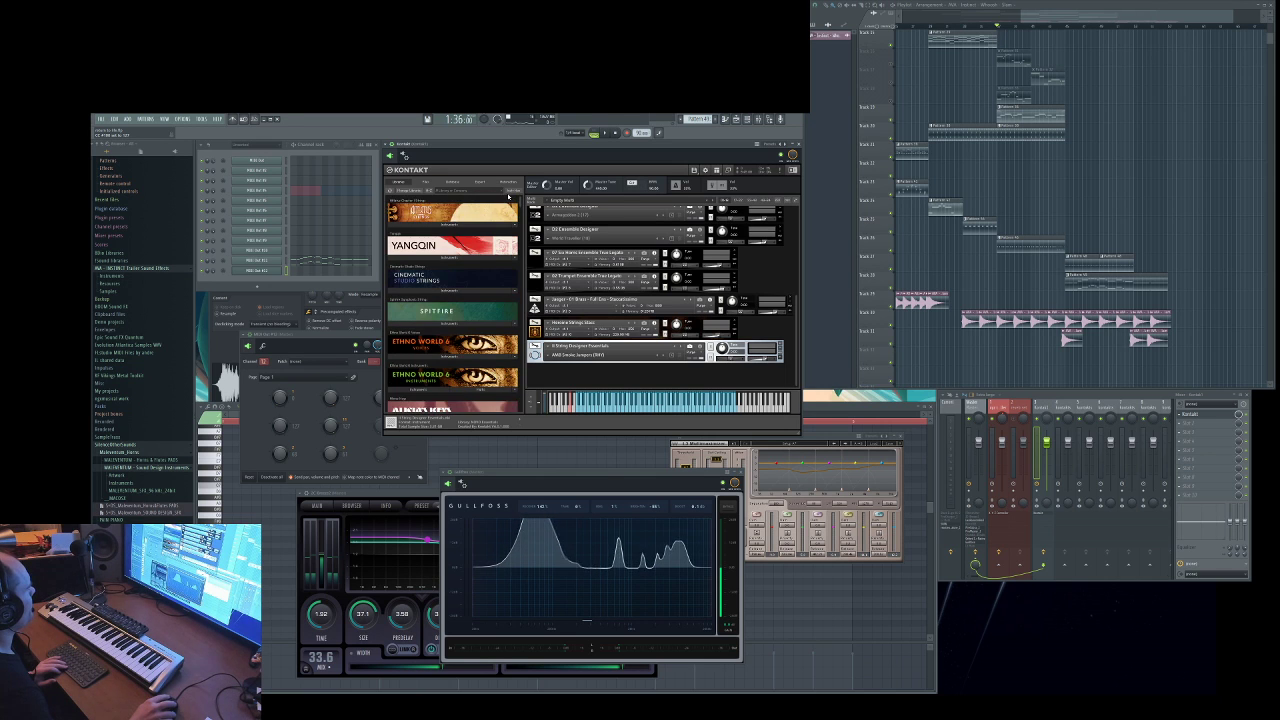
scroll(441, 338, up, 15)
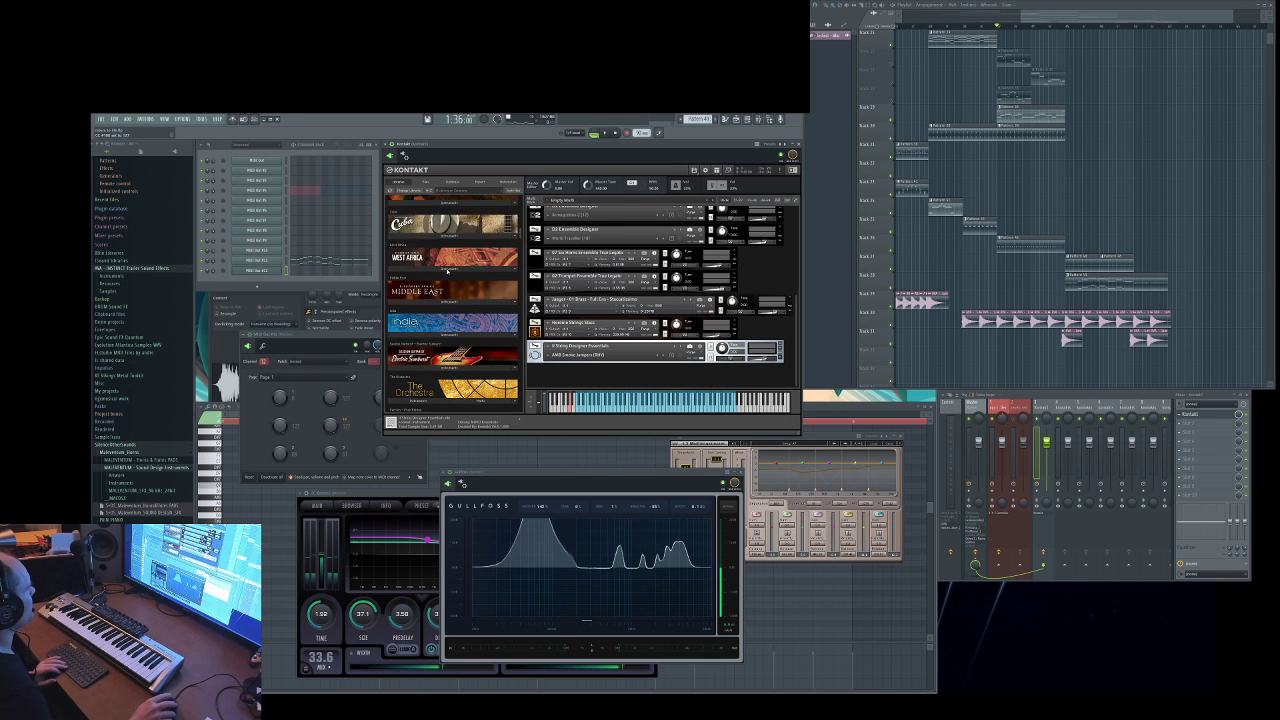
scroll(441, 337, down, 5)
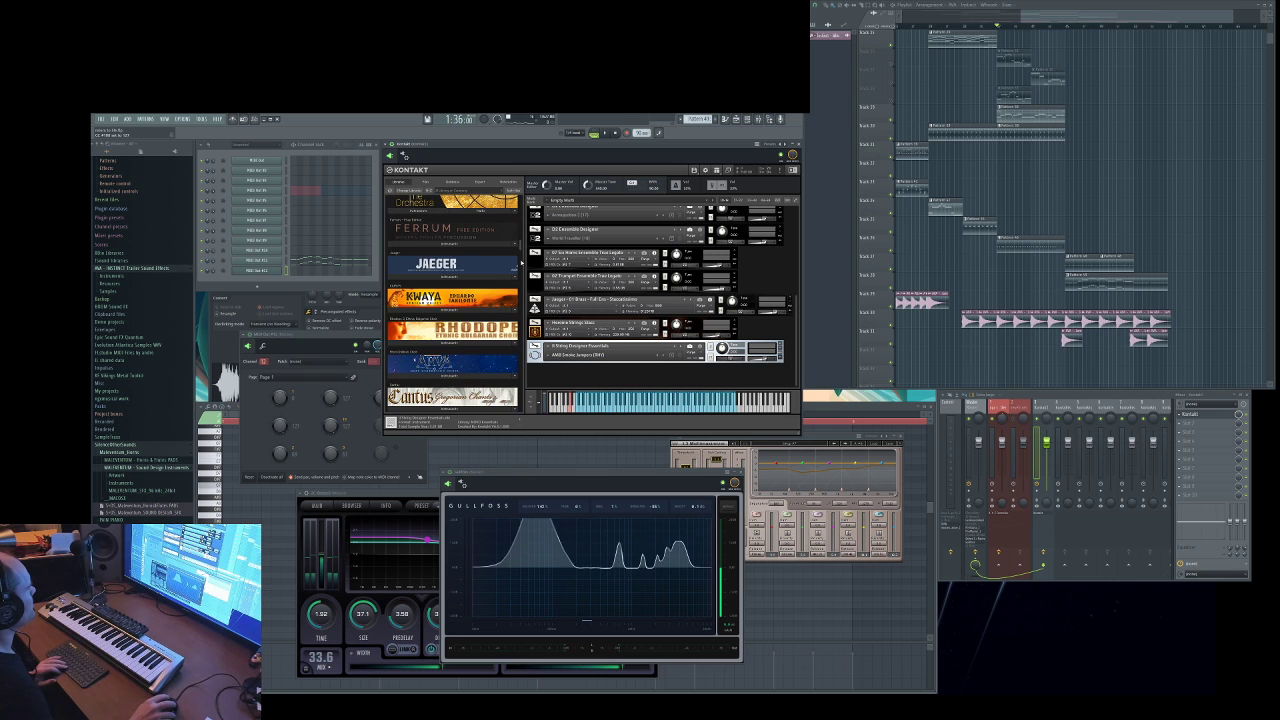
List the Forzo library's instruments in Kontakt, load Brass Designer Essentials into the rack, and bring its interface into view
scroll(521, 243, down, 10)
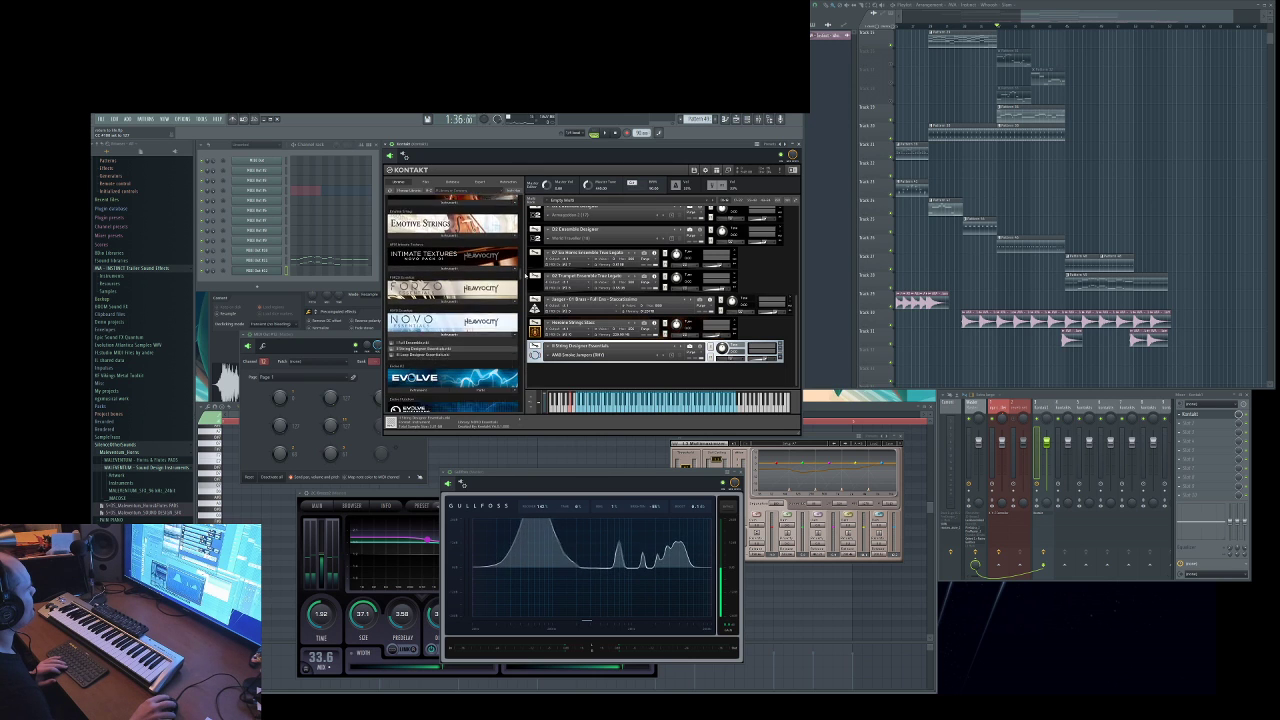
click(458, 269)
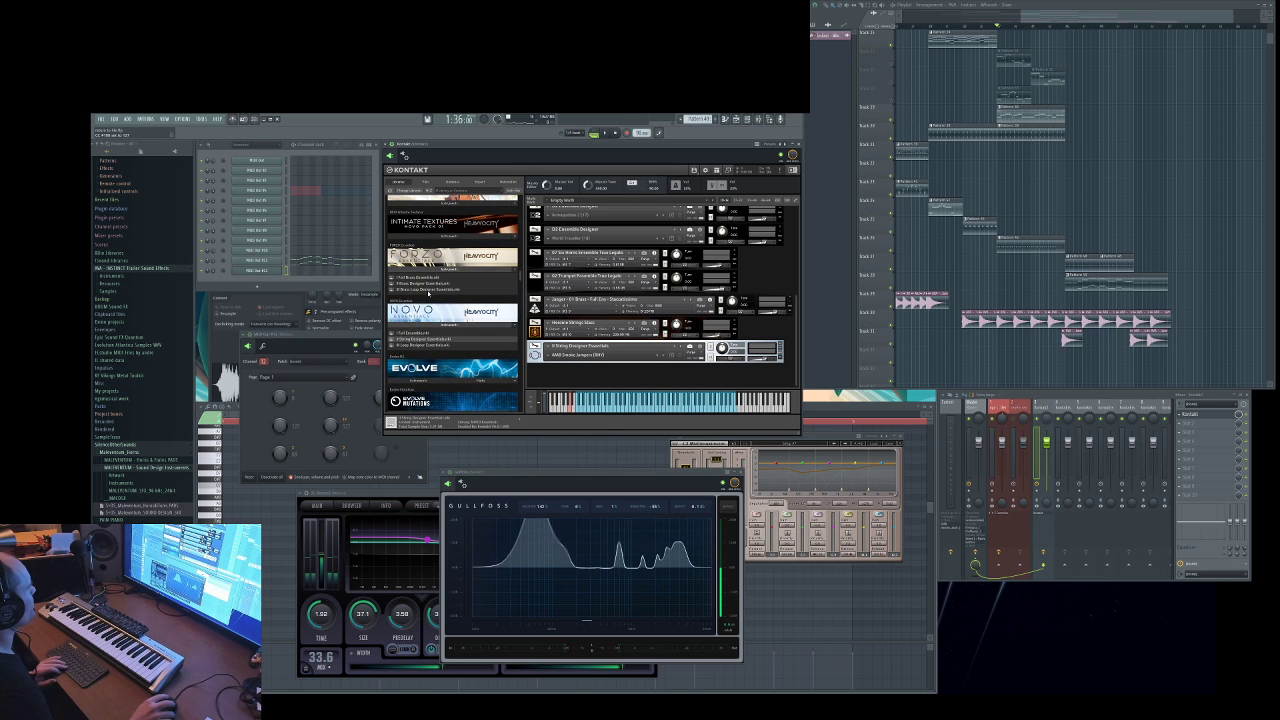
click(423, 279)
click(418, 284)
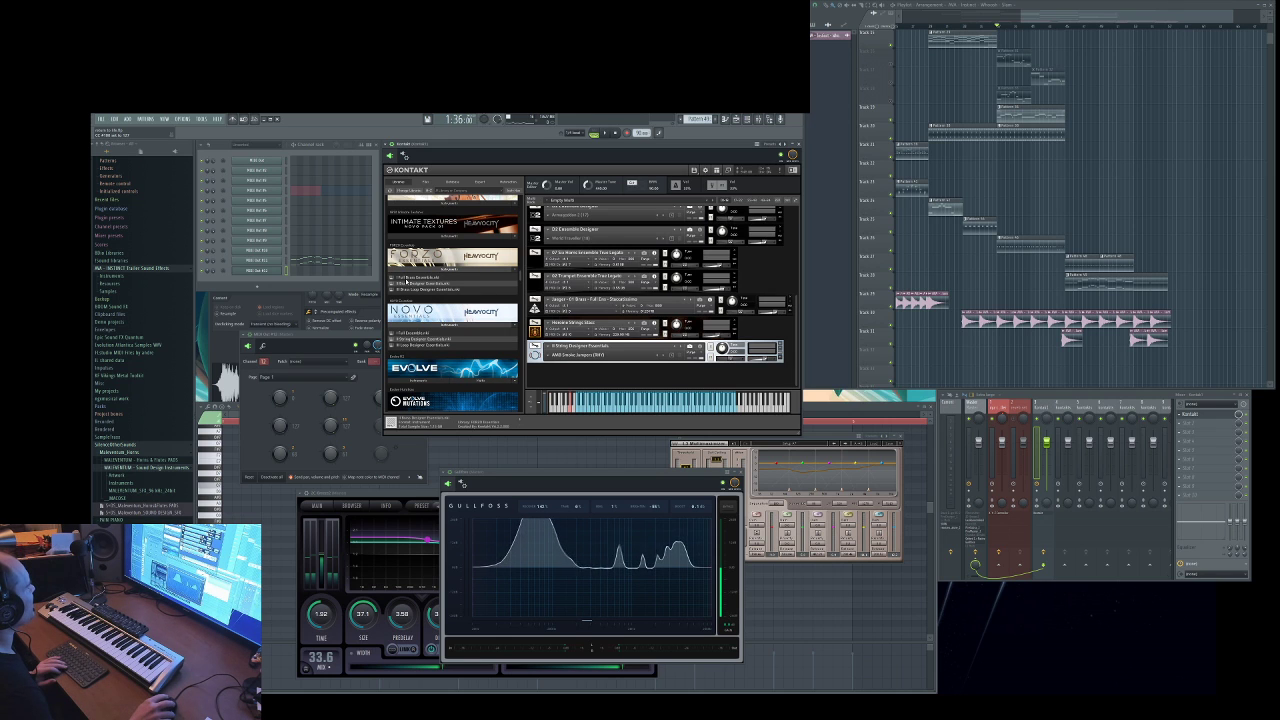
click(410, 278)
click(423, 289)
click(427, 284)
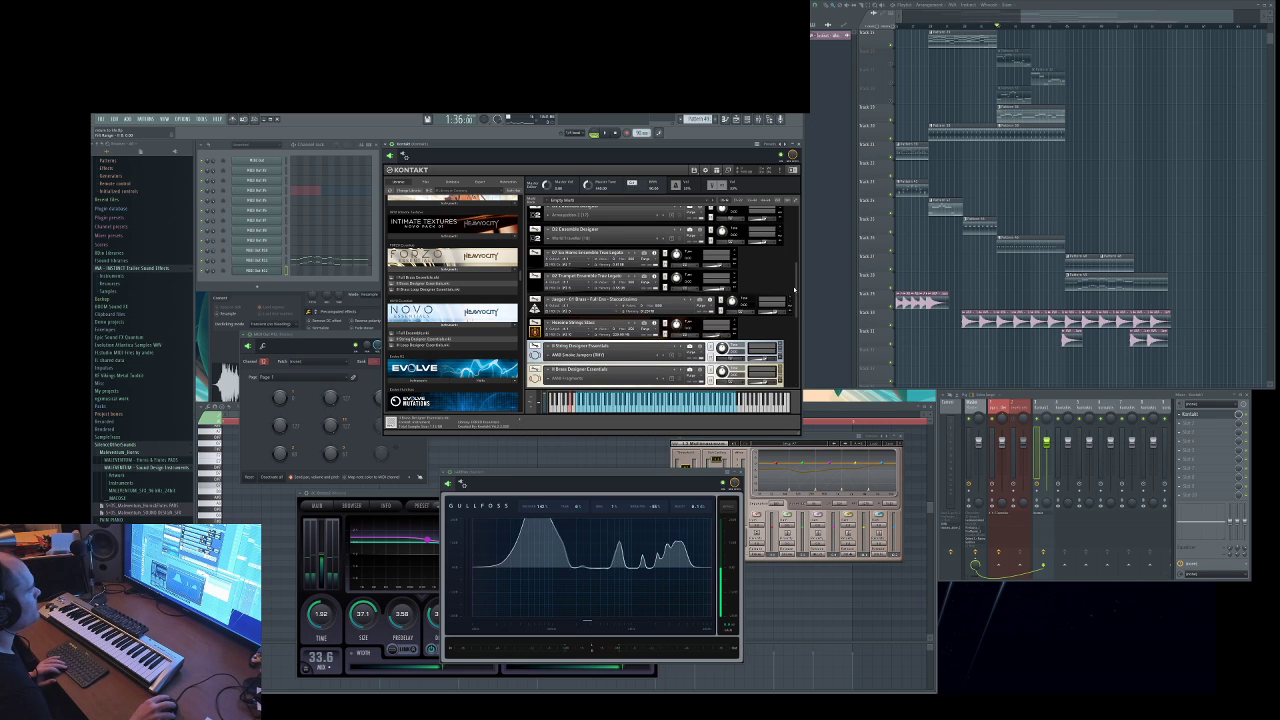
drag(797, 311, 793, 368)
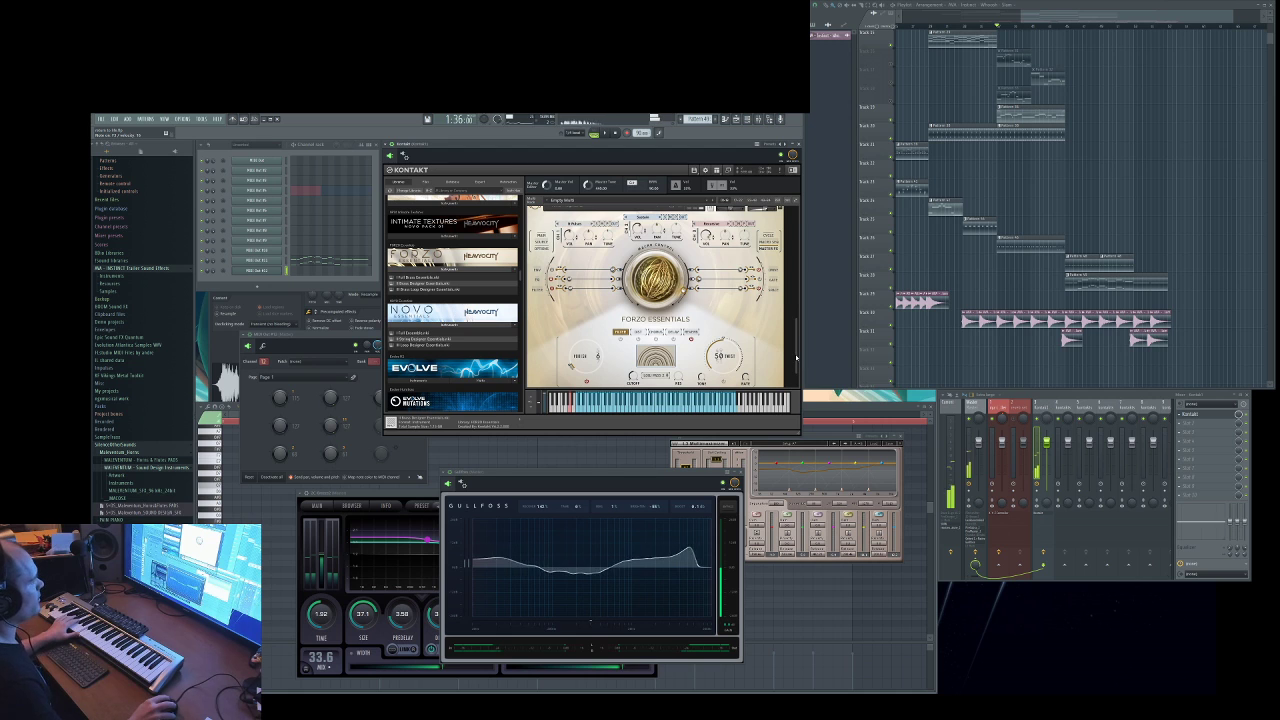
drag(797, 357, 799, 318)
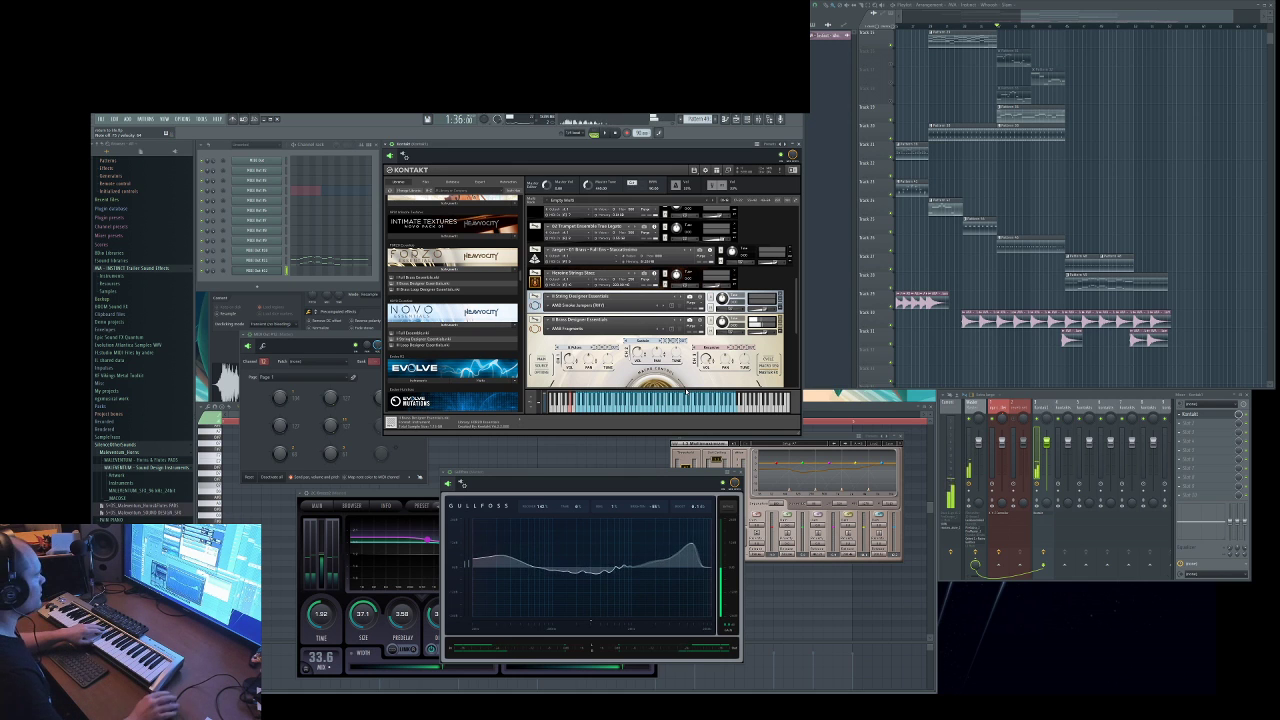
Step forward through the AMB and FX snapshots of Brass Designer Essentials, auditioning them alone and against the arrangement's playback
click(663, 329)
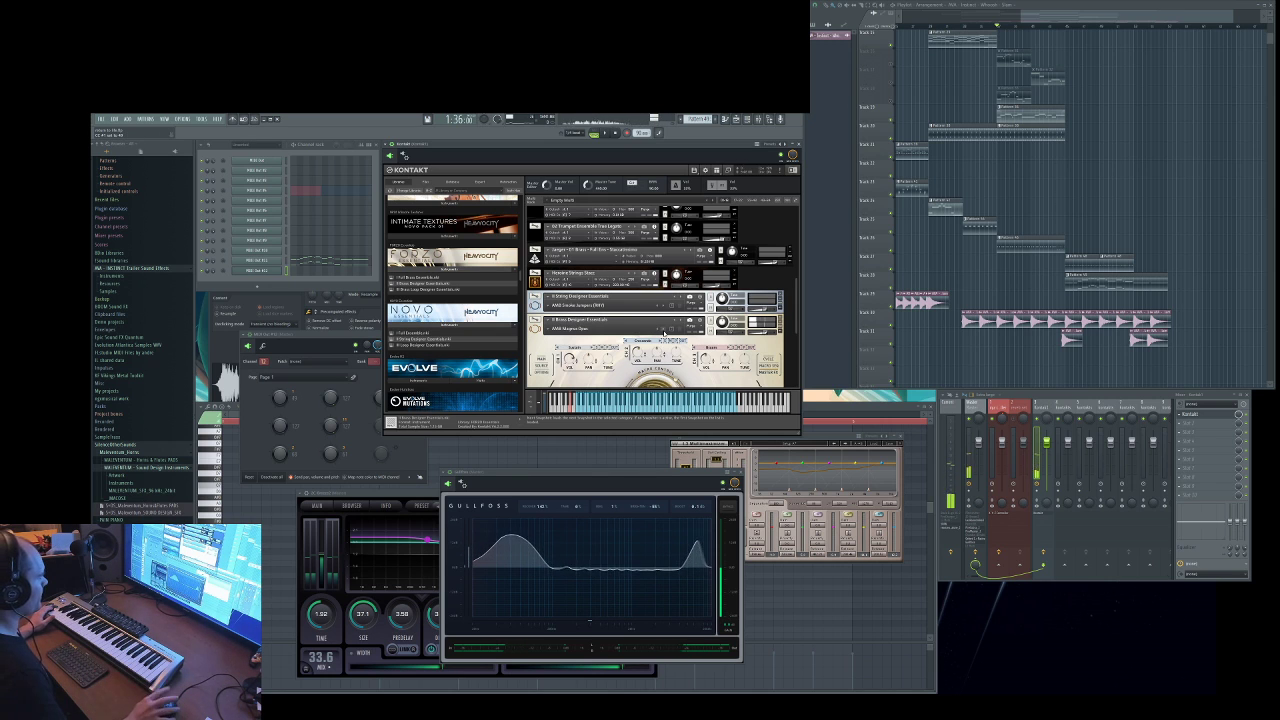
click(662, 334)
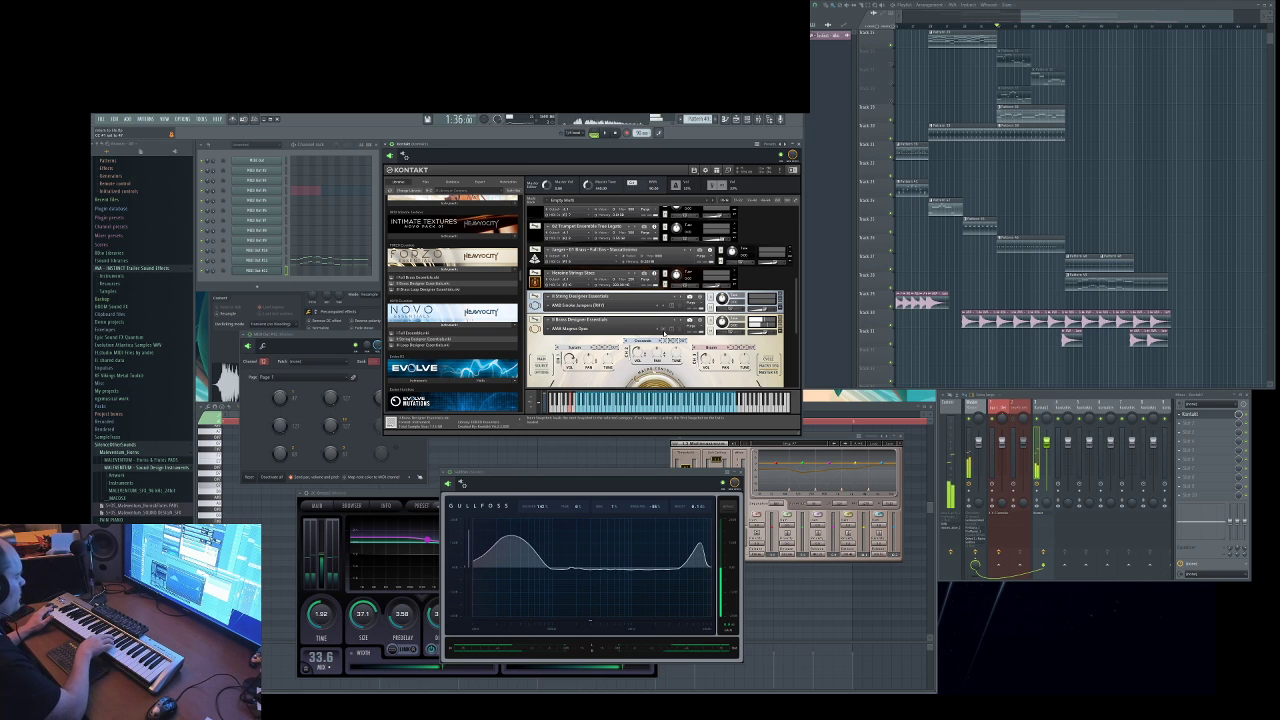
key(space)
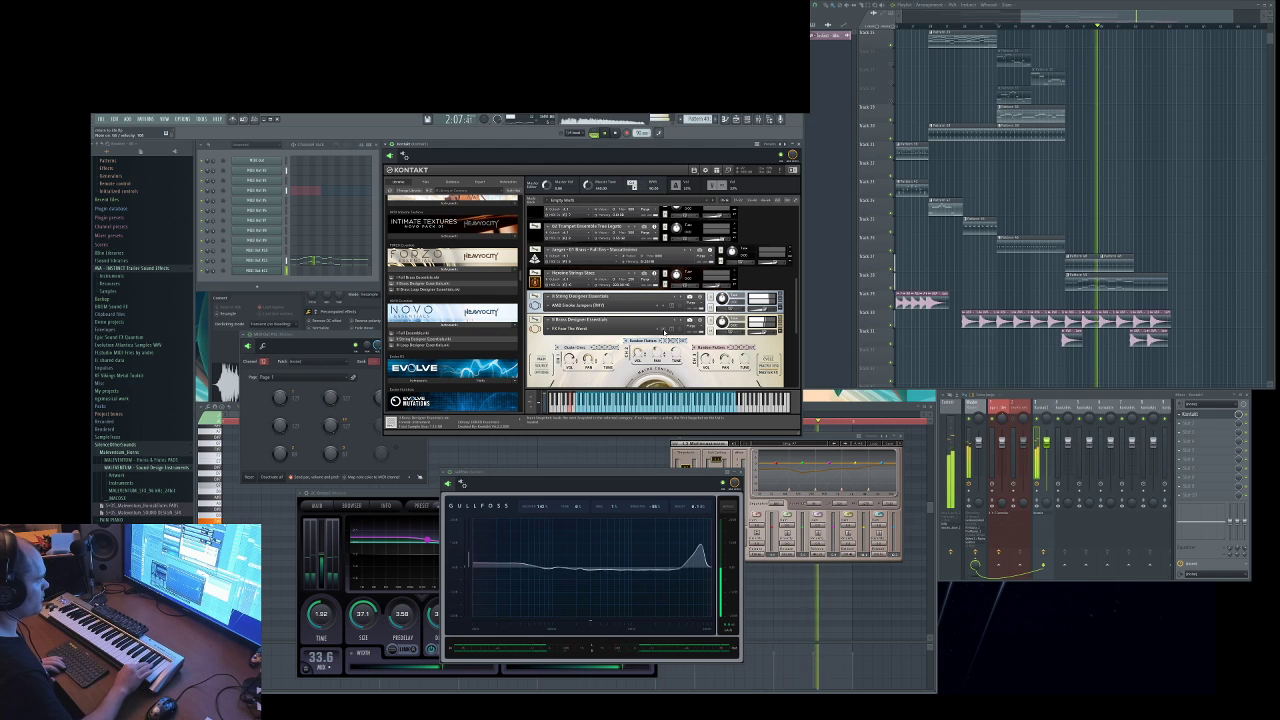
click(664, 332)
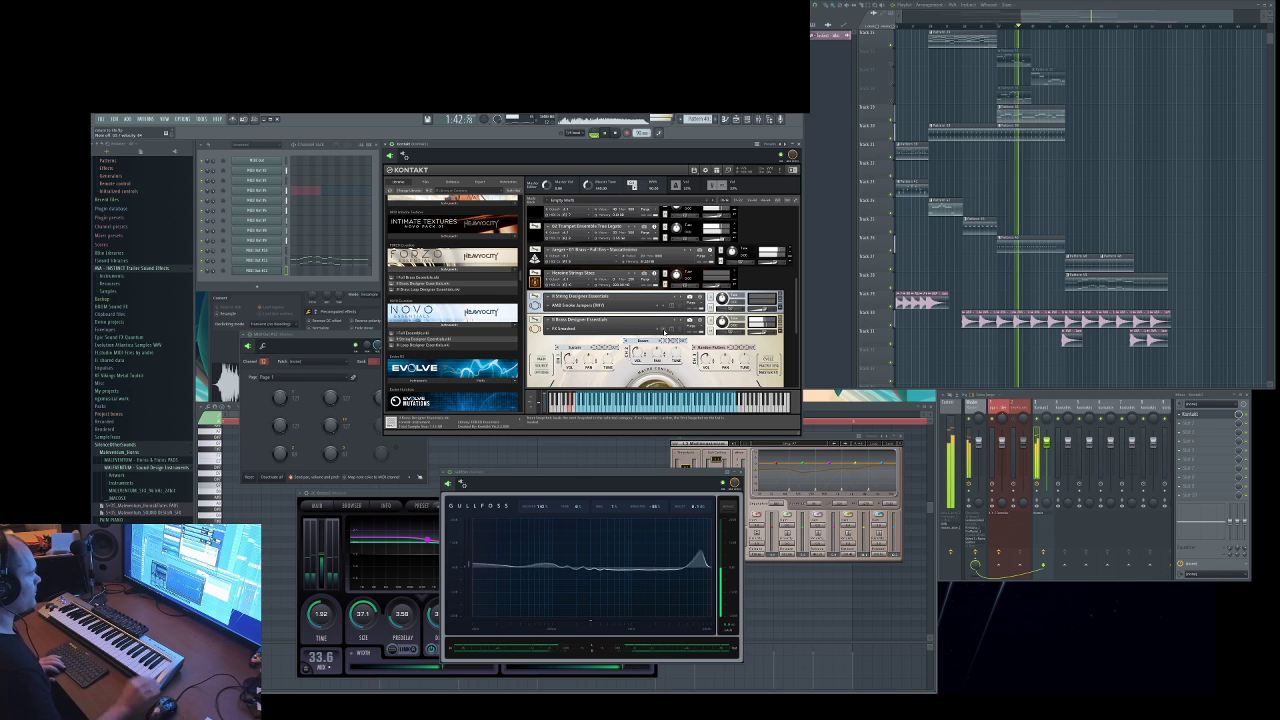
key(space)
click(664, 332)
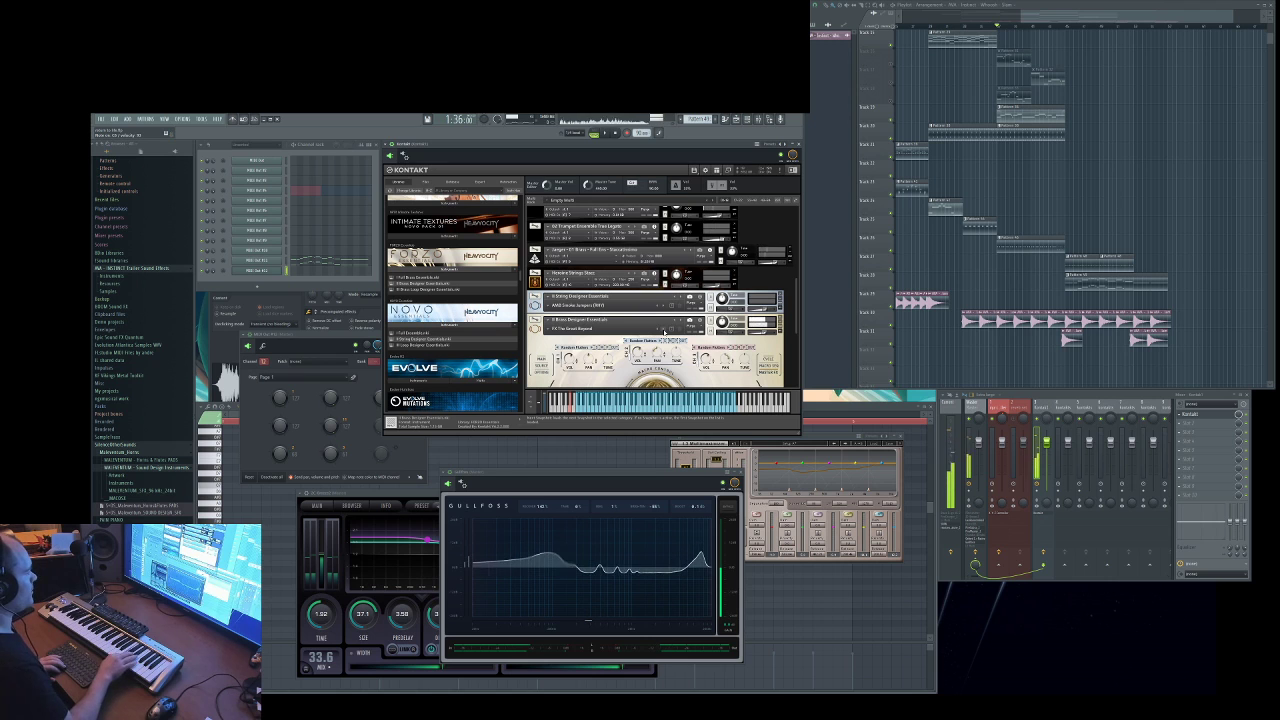
click(666, 331)
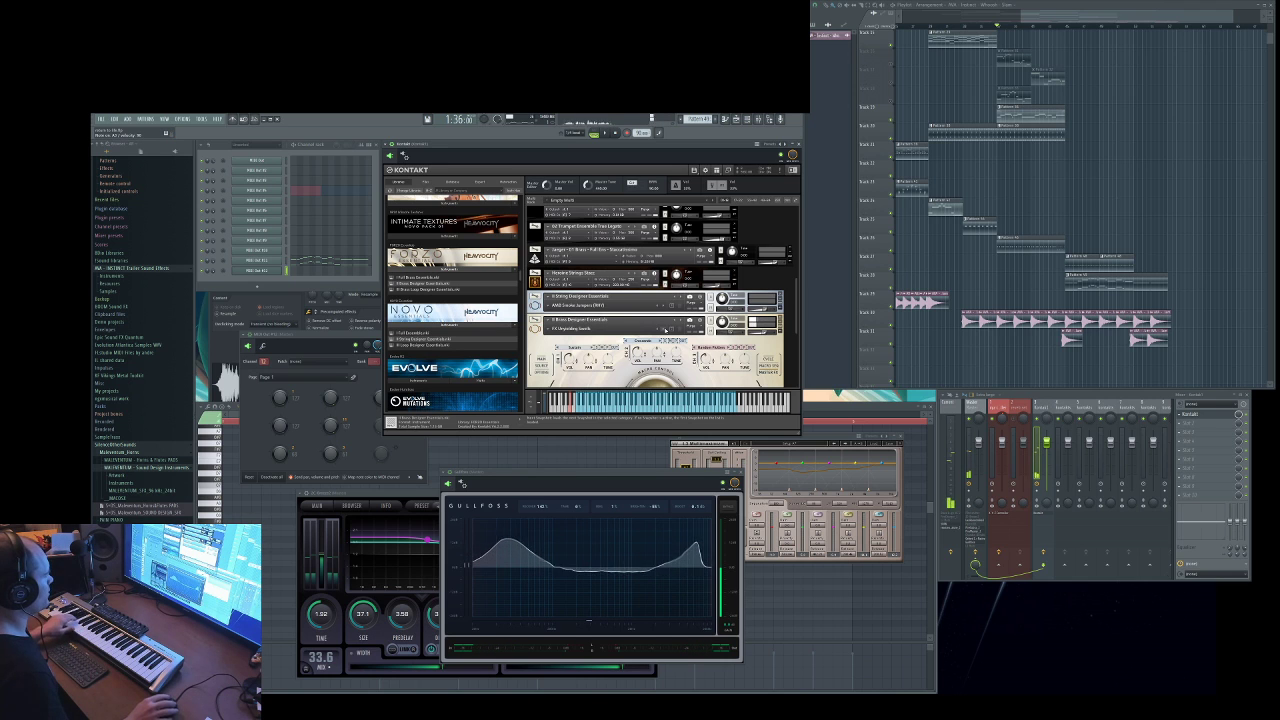
click(665, 331)
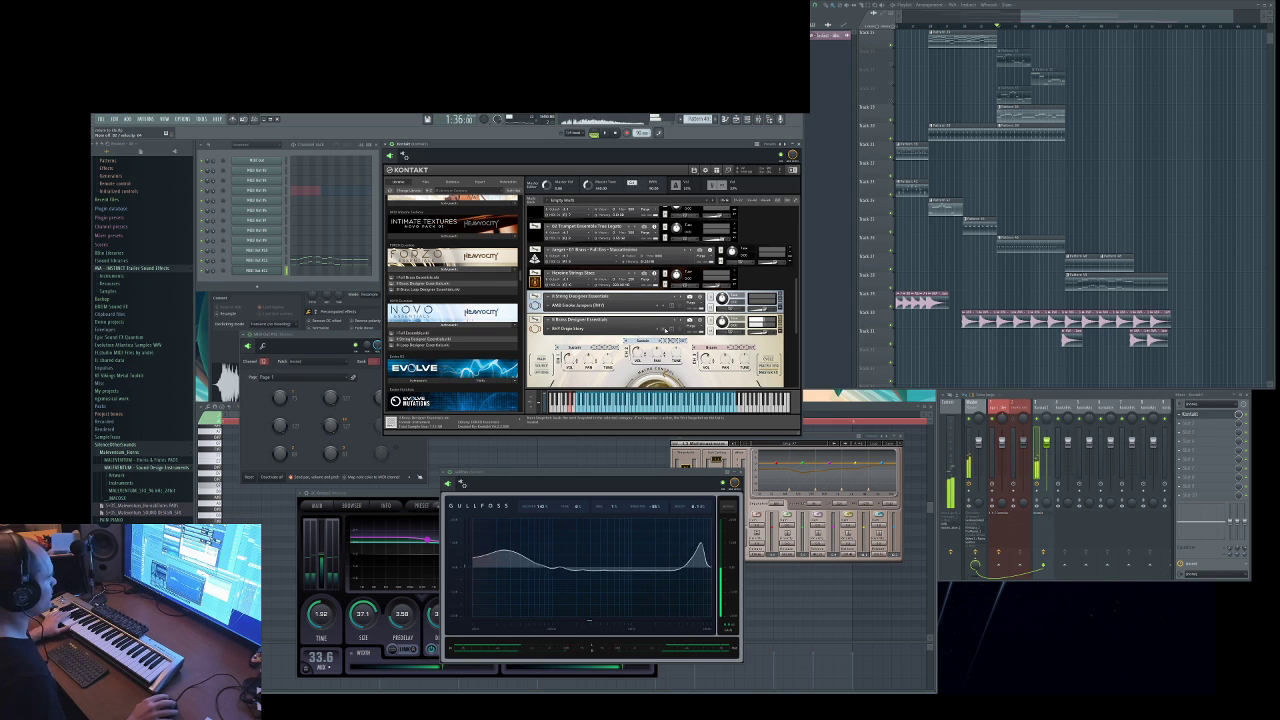
Play the arrangement, move playback to the start of the closing section, and audition further Brass Designer Essentials snapshots from the RHY group onward
key(space)
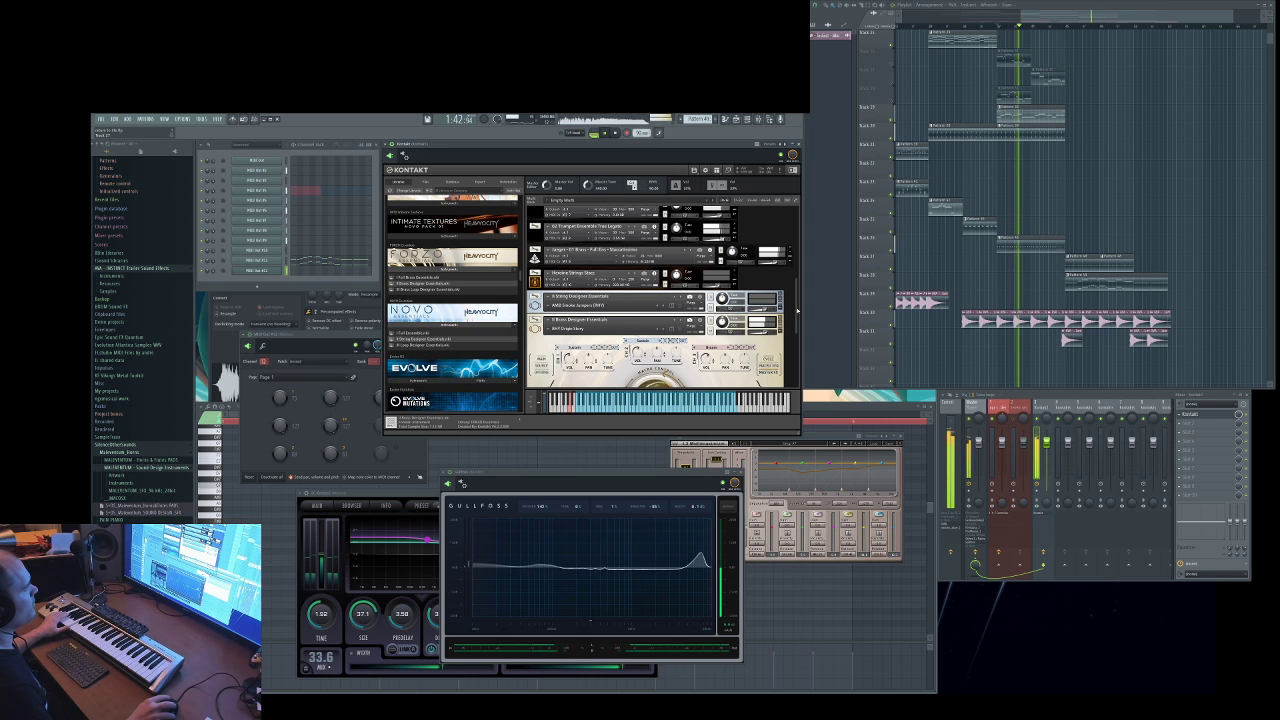
scroll(797, 312, down, 3)
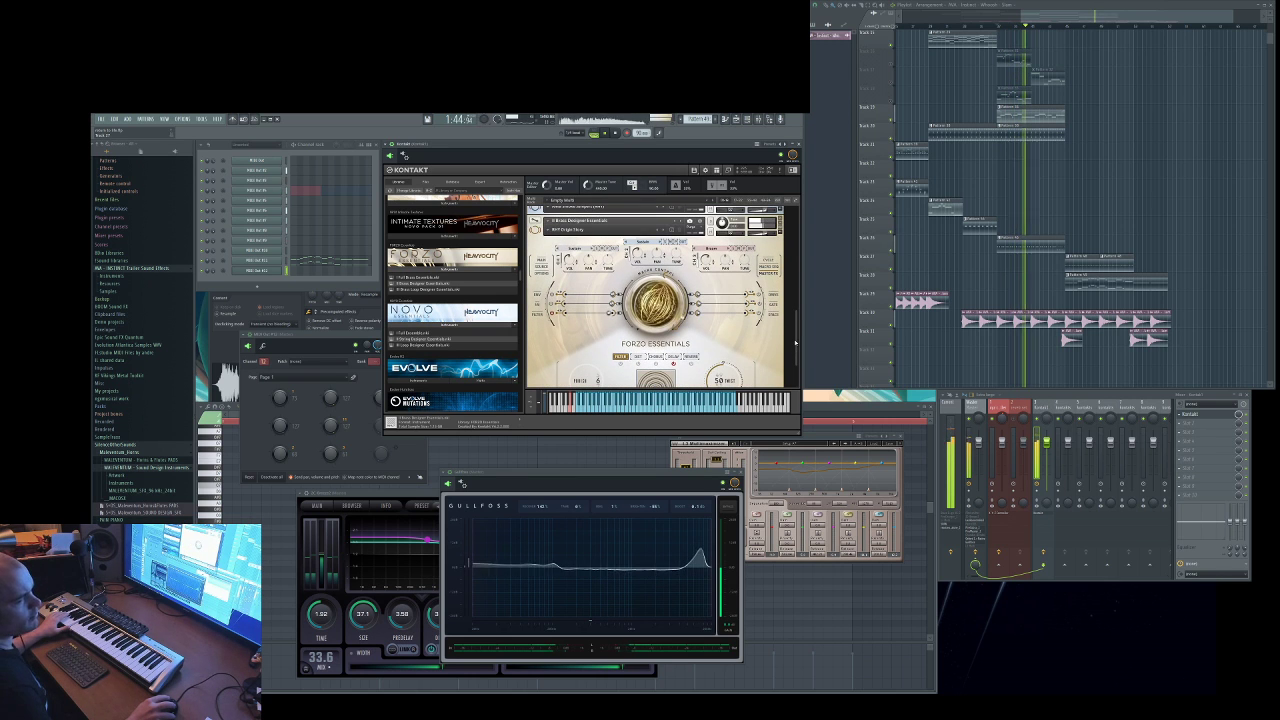
click(1066, 27)
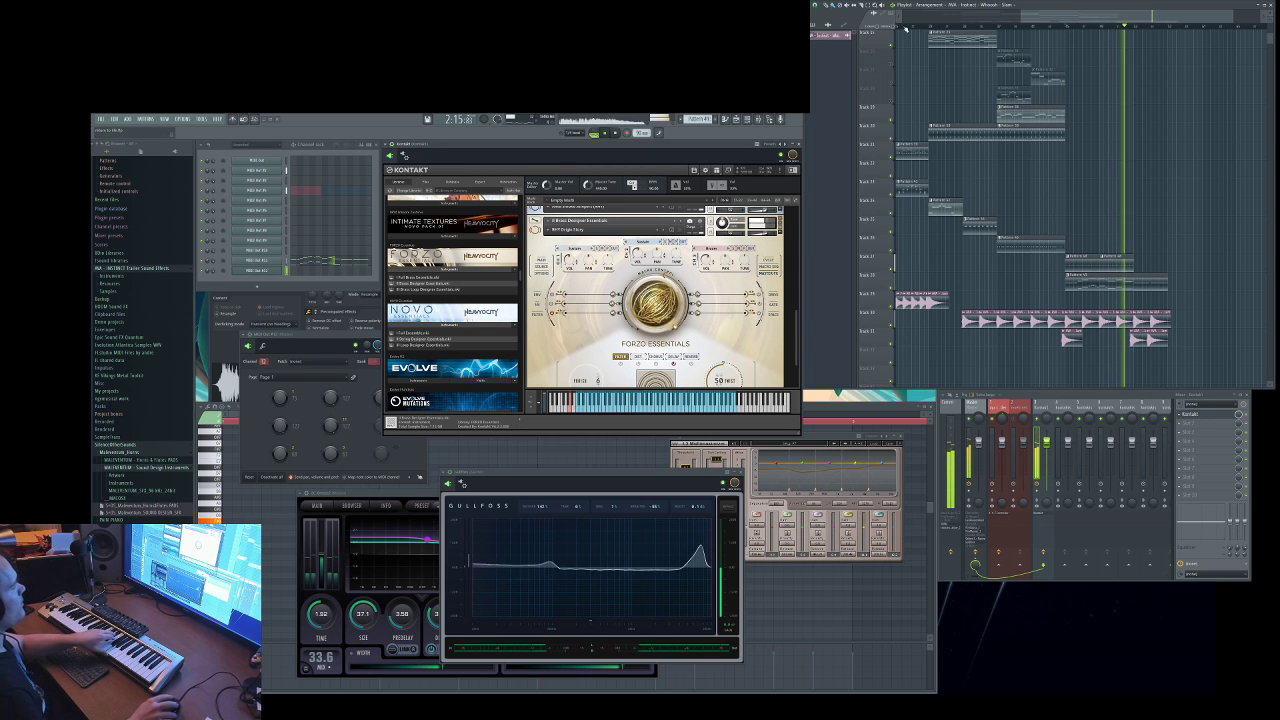
click(663, 231)
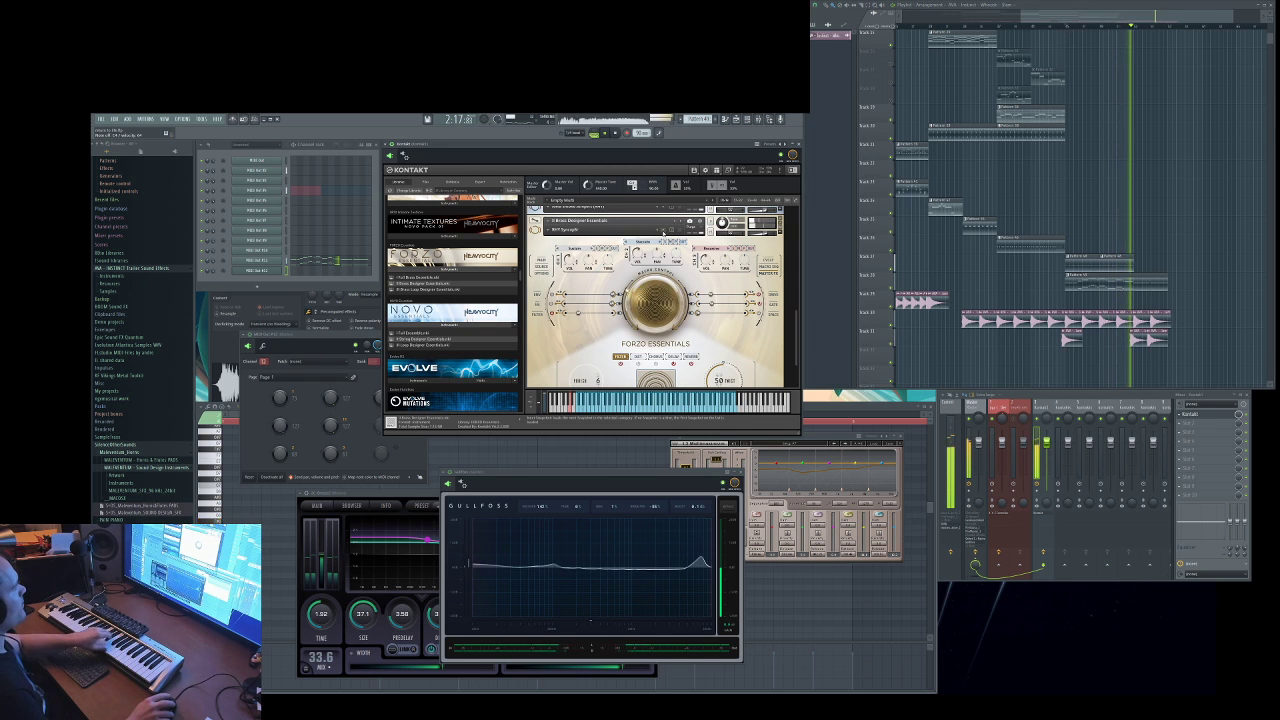
click(663, 231)
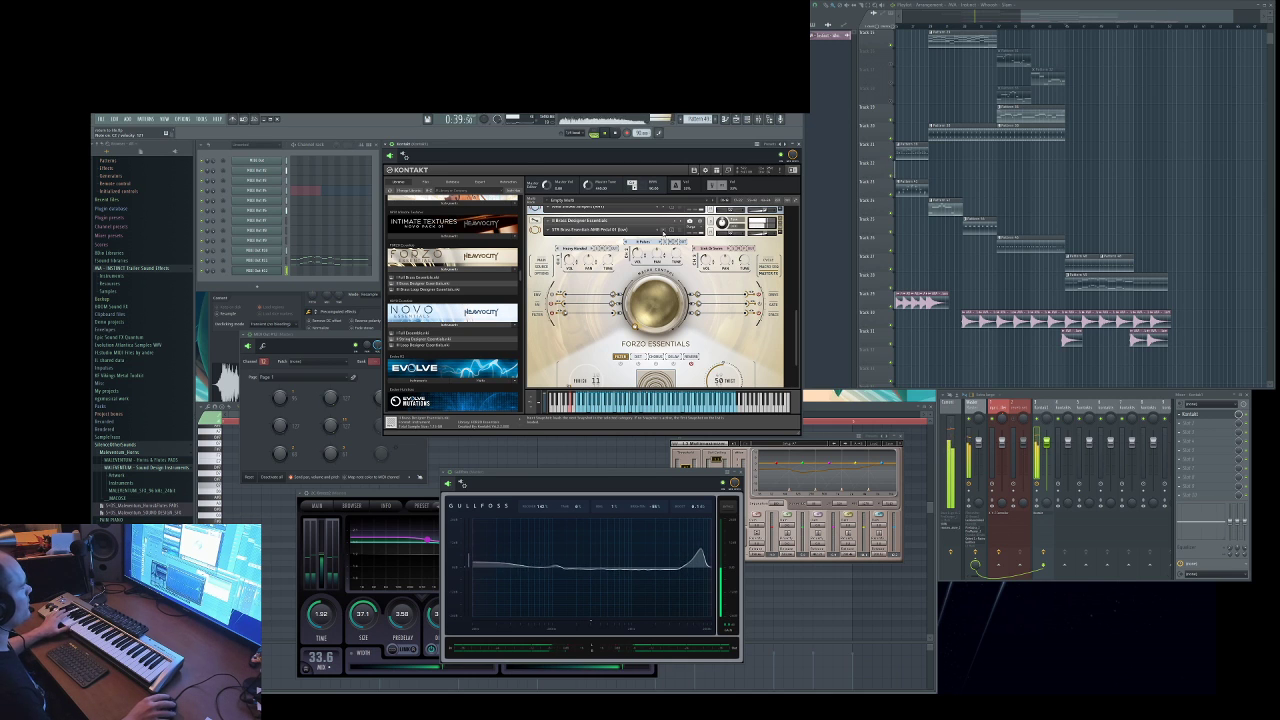
Load the last snapshot of the Organic category in Brass Designer Essentials, then step back through ORG In the Distance to ORG Gut Punch
click(580, 229)
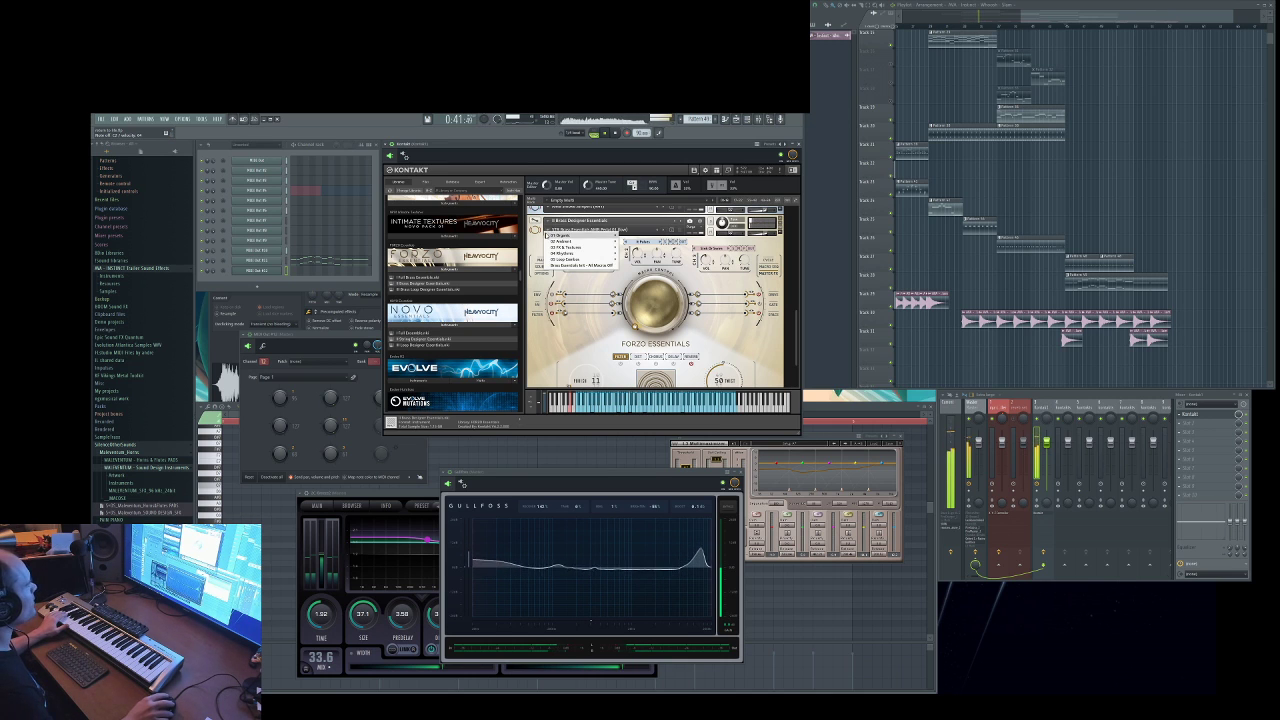
mouse_move(565, 235)
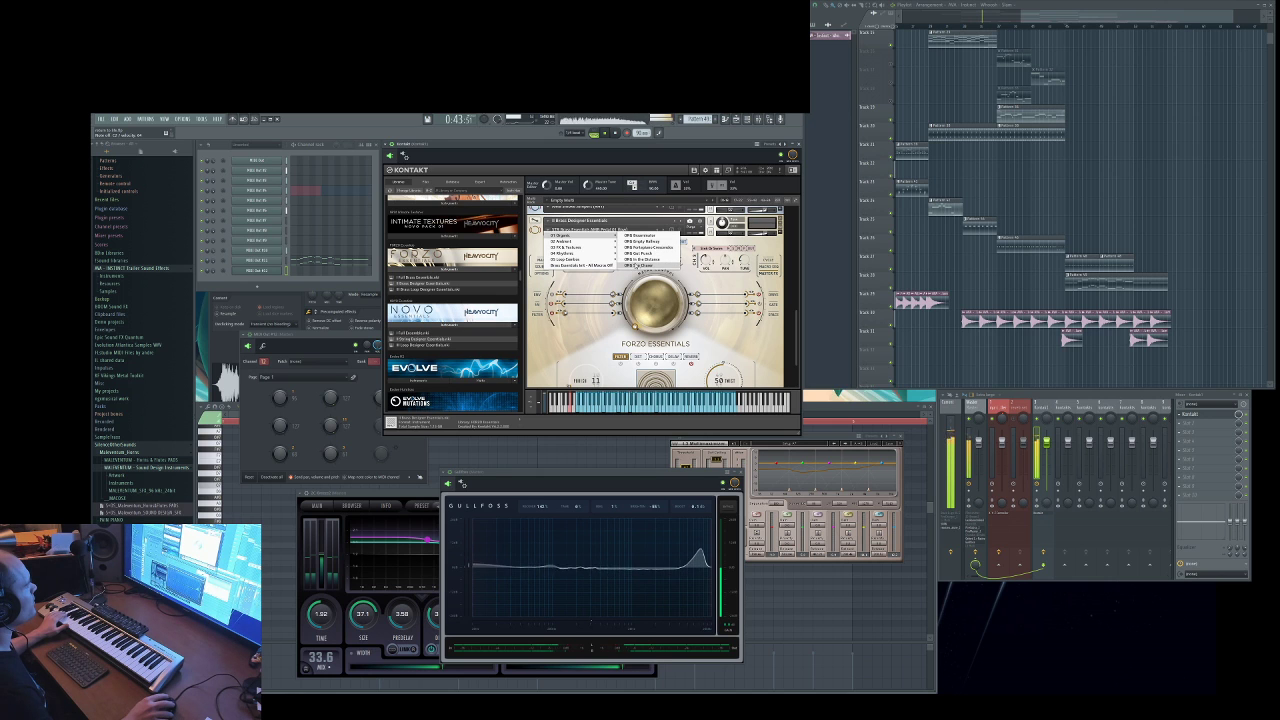
click(641, 265)
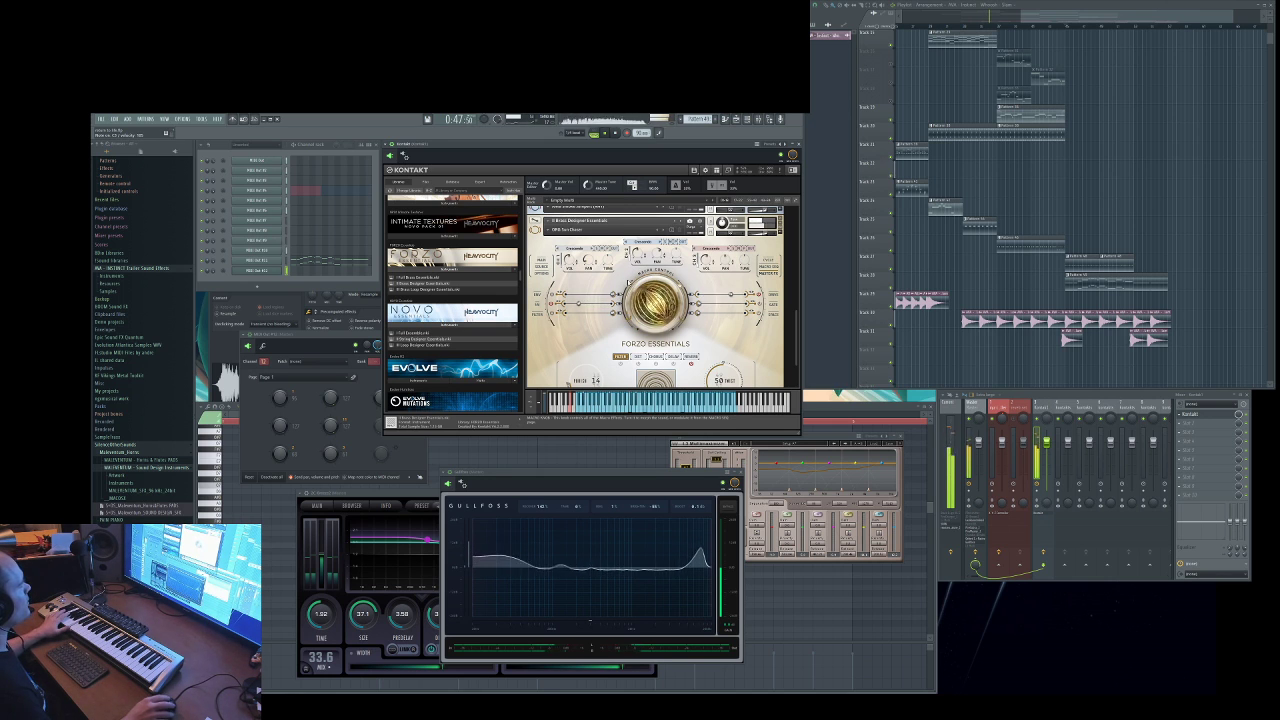
click(657, 230)
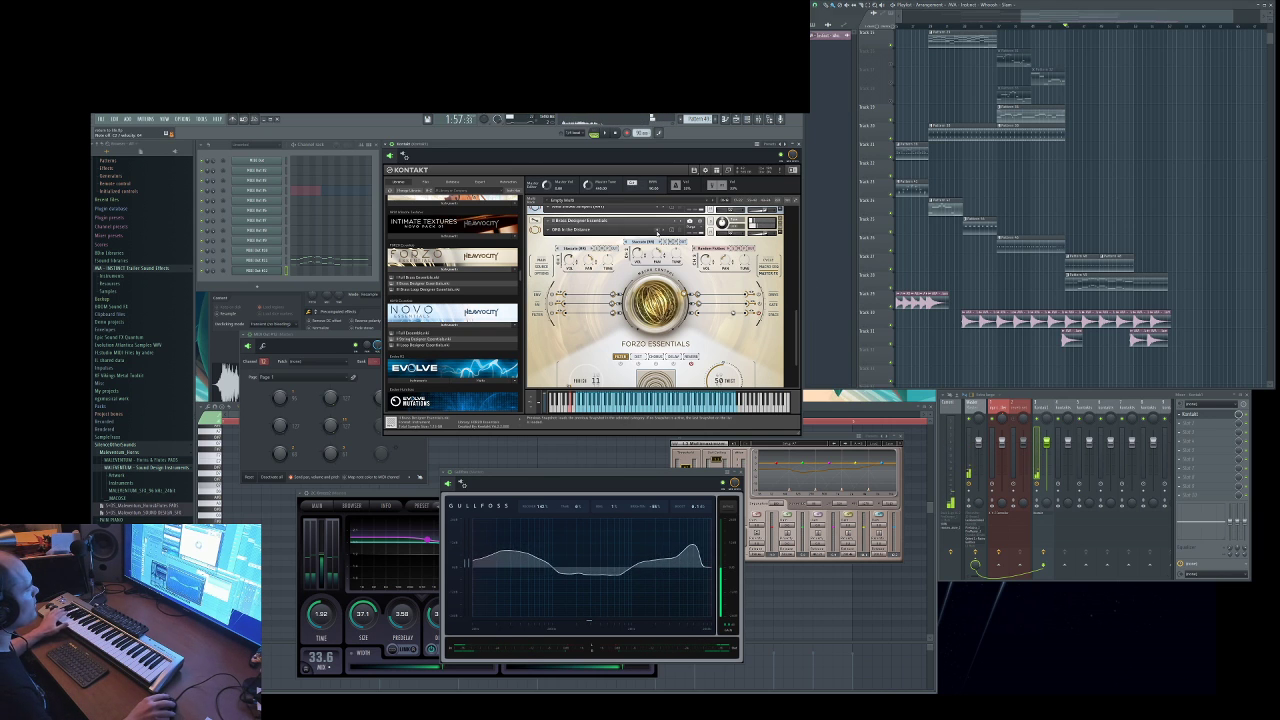
click(658, 232)
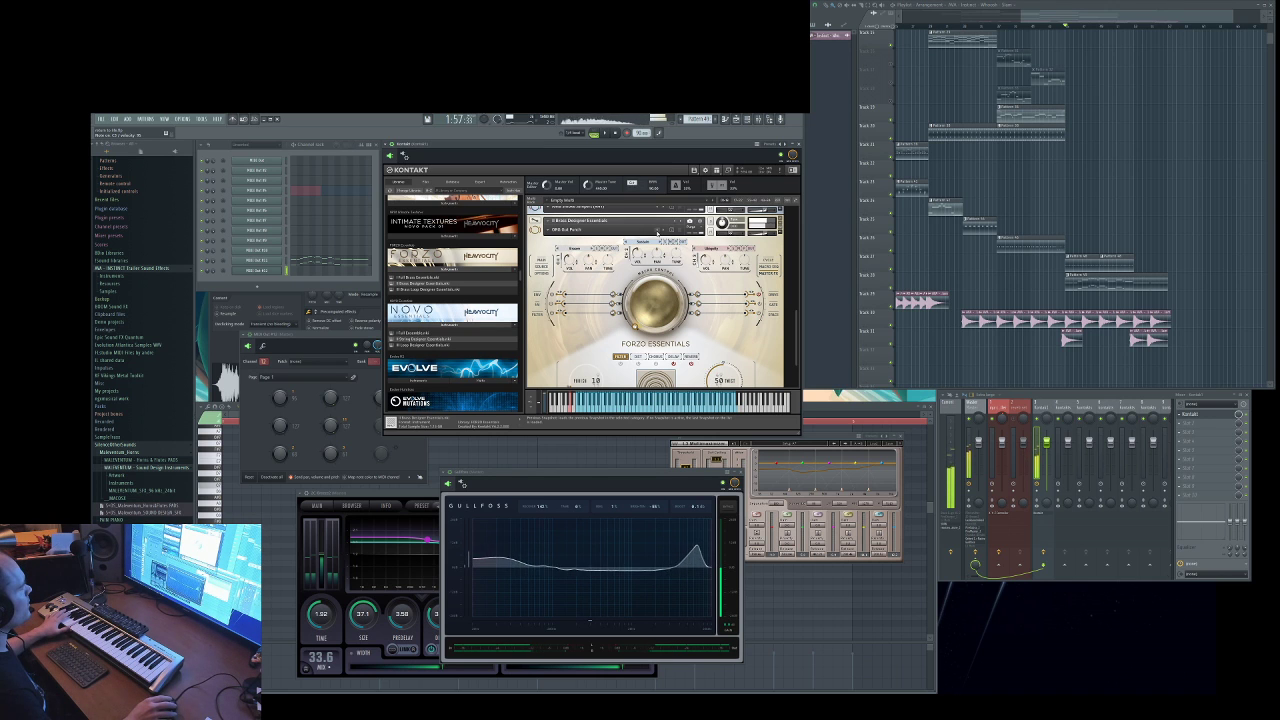
Continue through further Brass Designer Essentials snapshots beyond ORG Gut Punch, auditioning them alone and against the arrangement's closing section
click(658, 232)
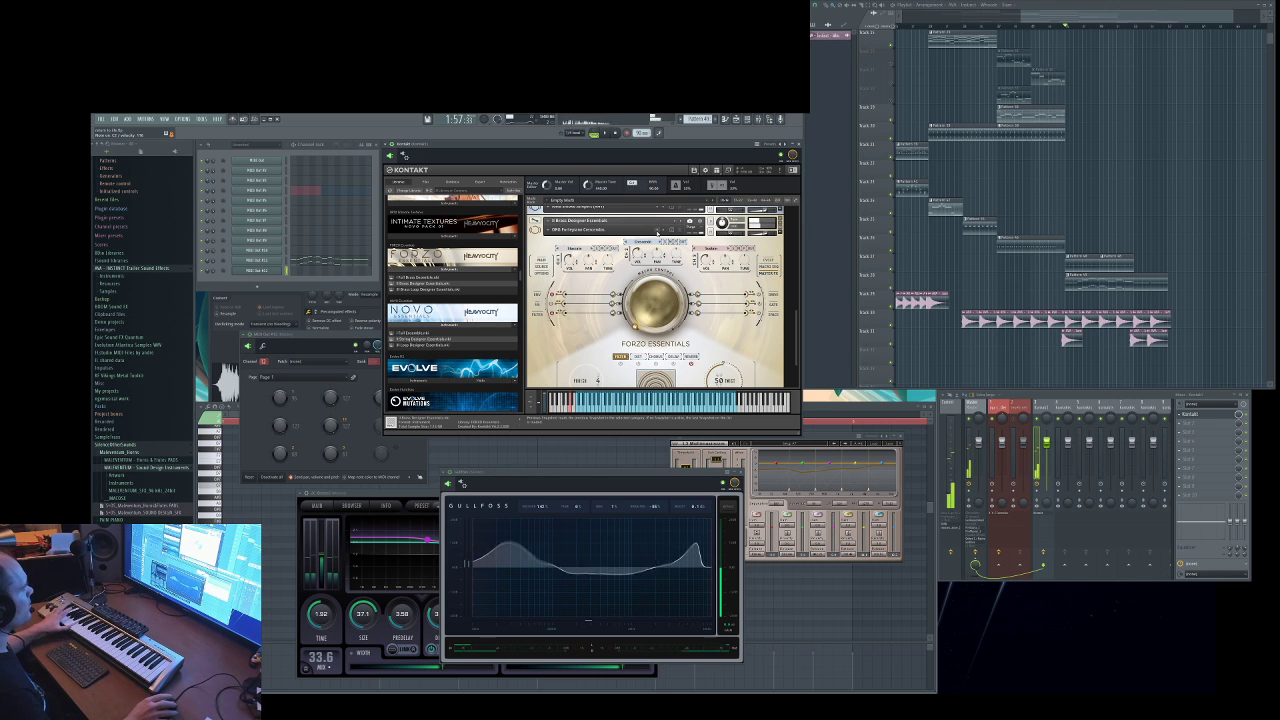
click(658, 232)
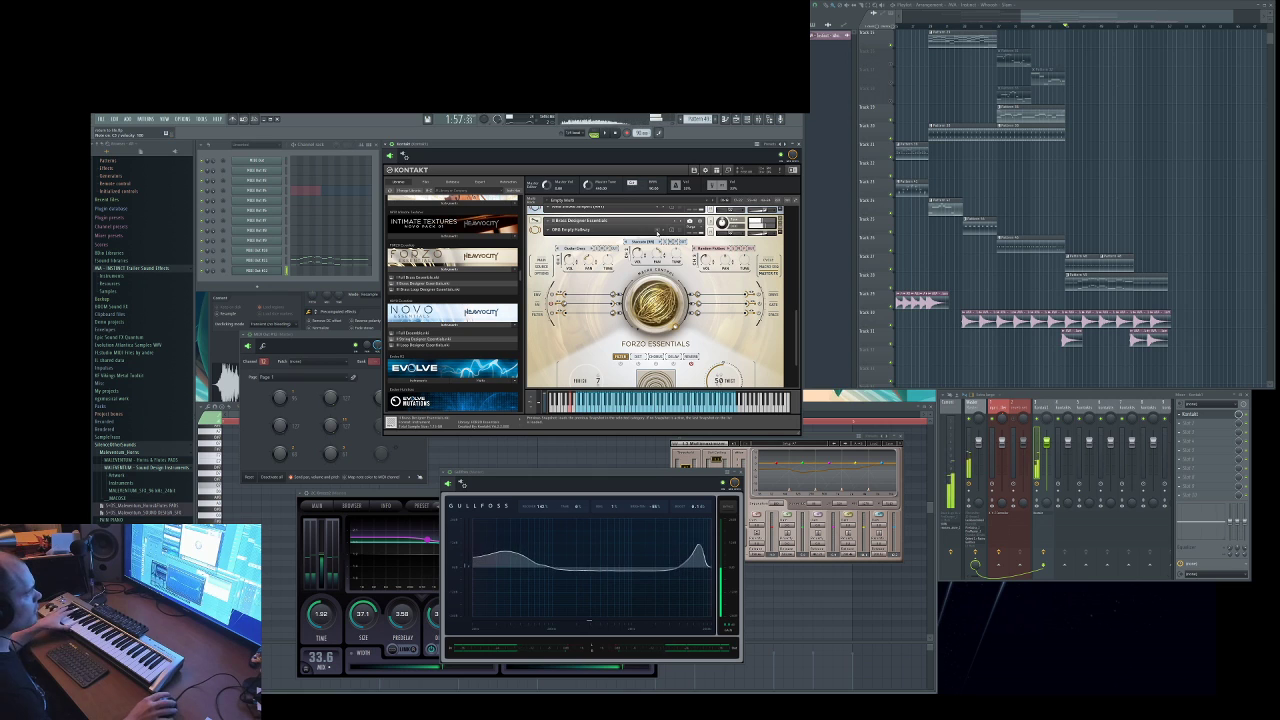
click(658, 232)
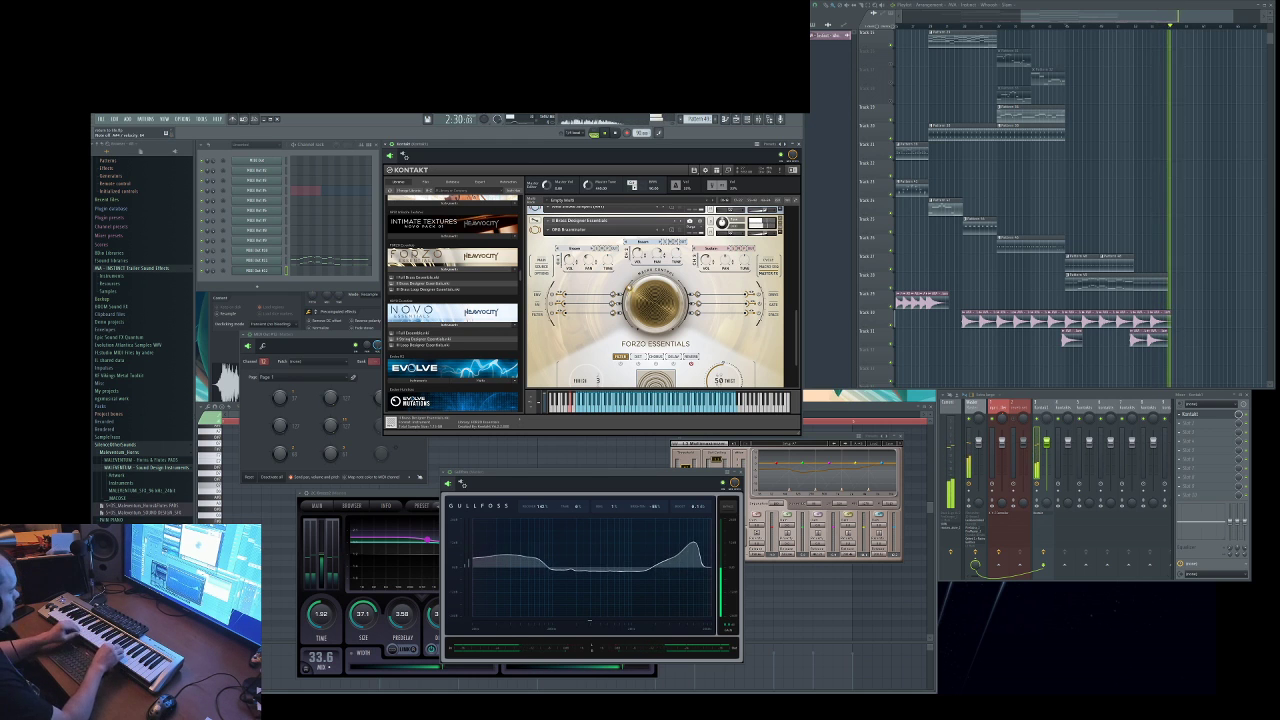
key(space)
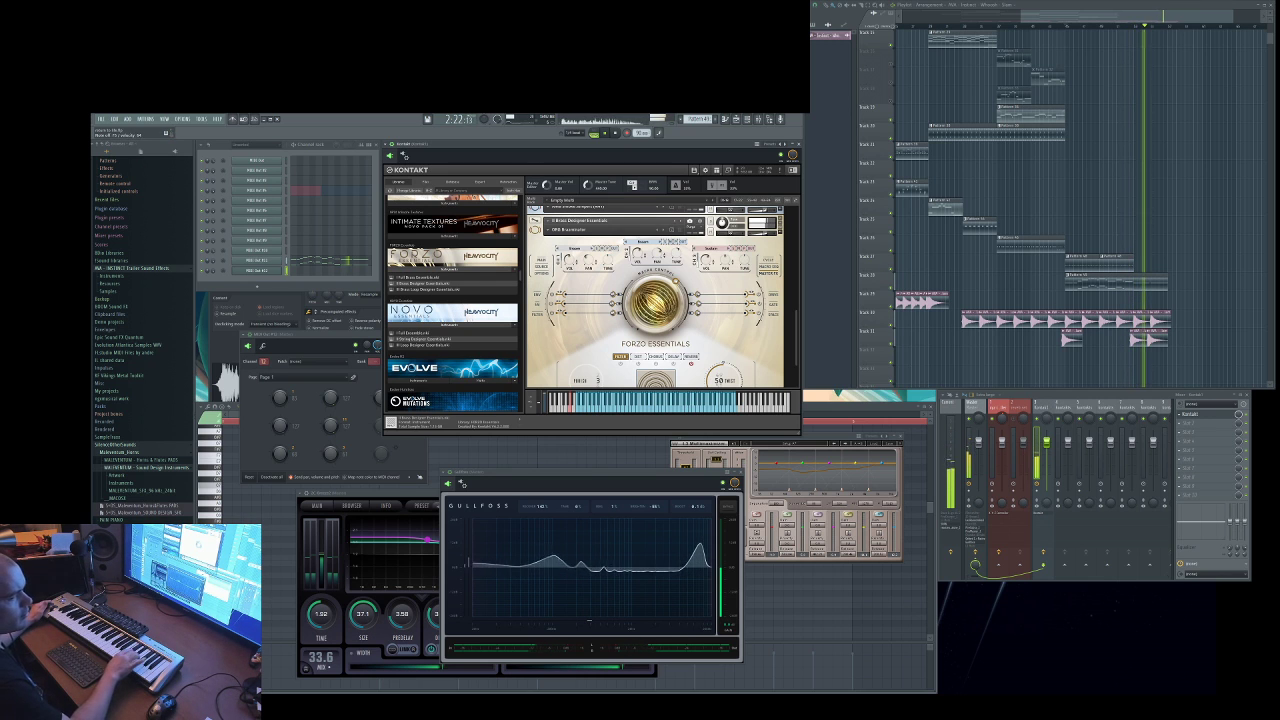
key(space)
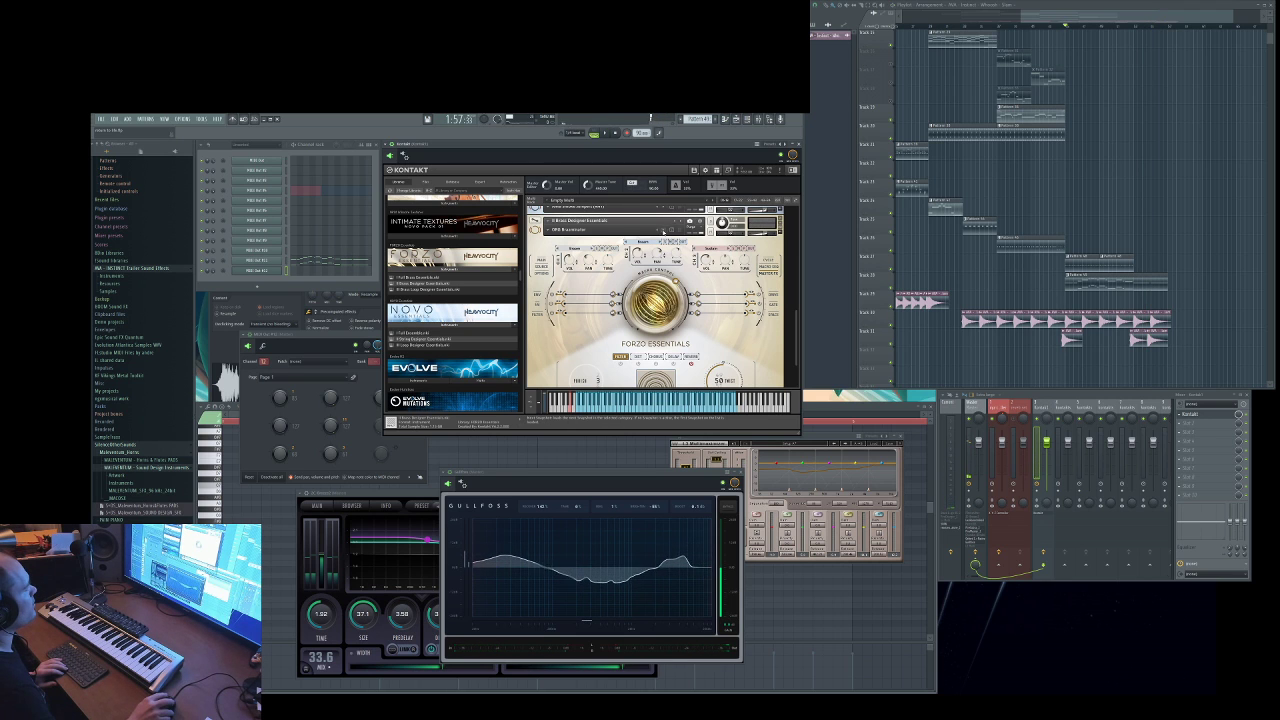
click(664, 230)
click(658, 231)
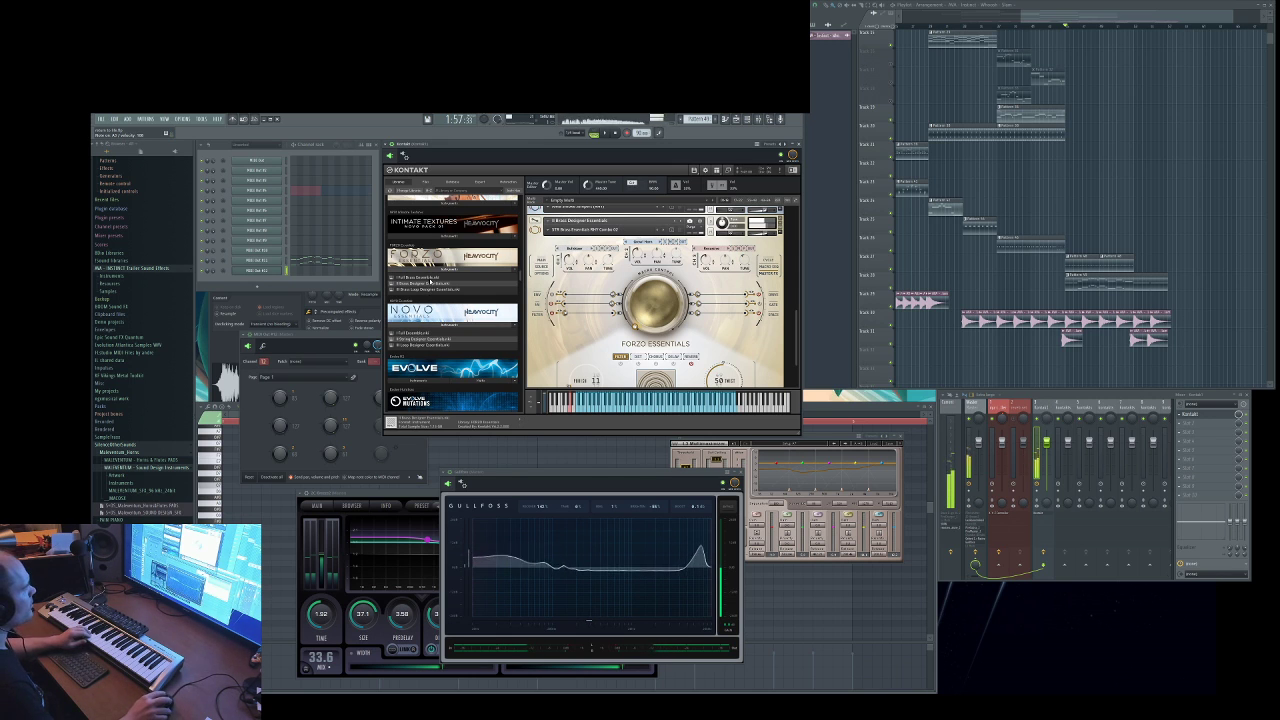
Replace Brass Designer Essentials with Full Brass Ensemble, swap that for Brass Loop Designer Essentials, and load its Brass Essentials Performance Combo 01 snapshot
click(433, 276)
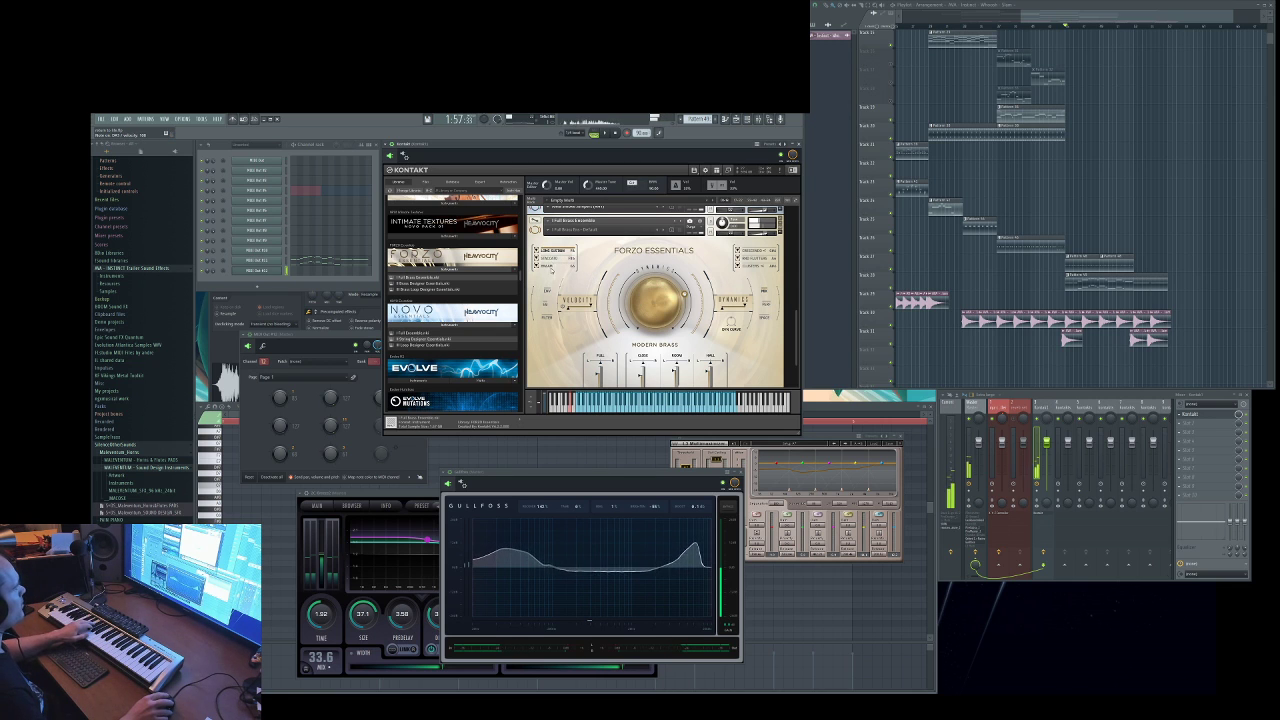
mouse_move(550, 258)
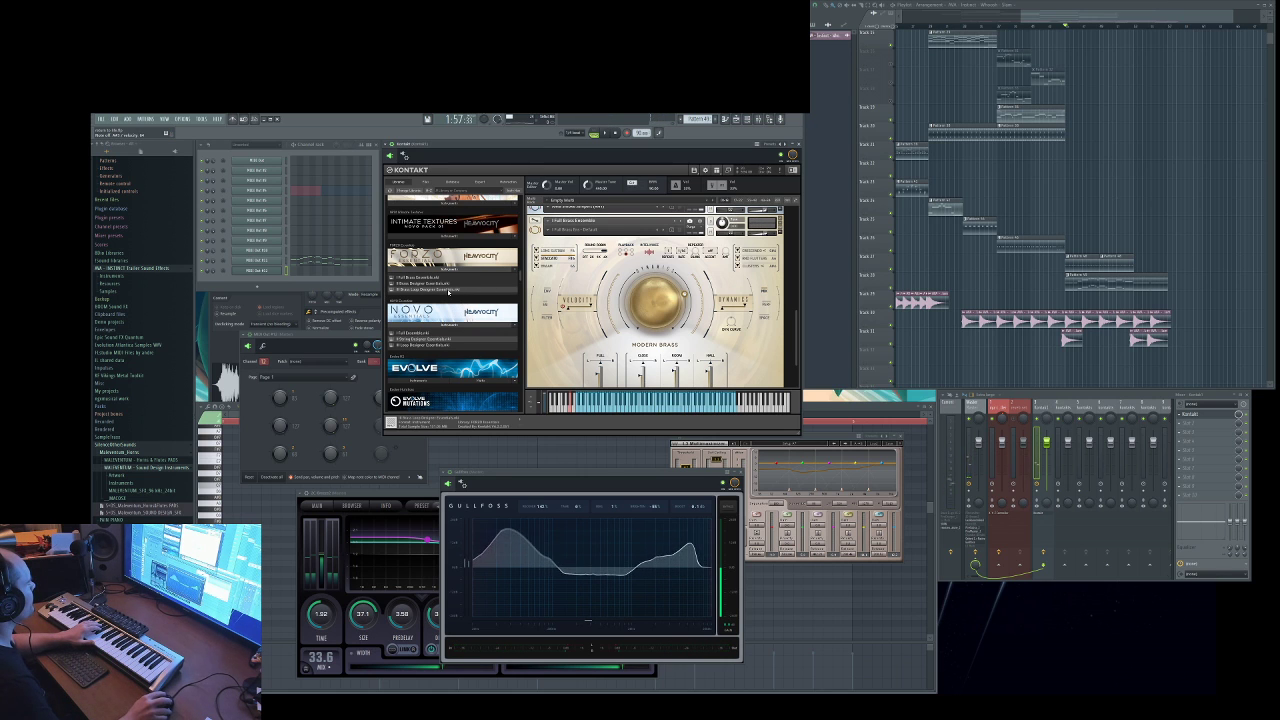
drag(570, 238, 580, 228)
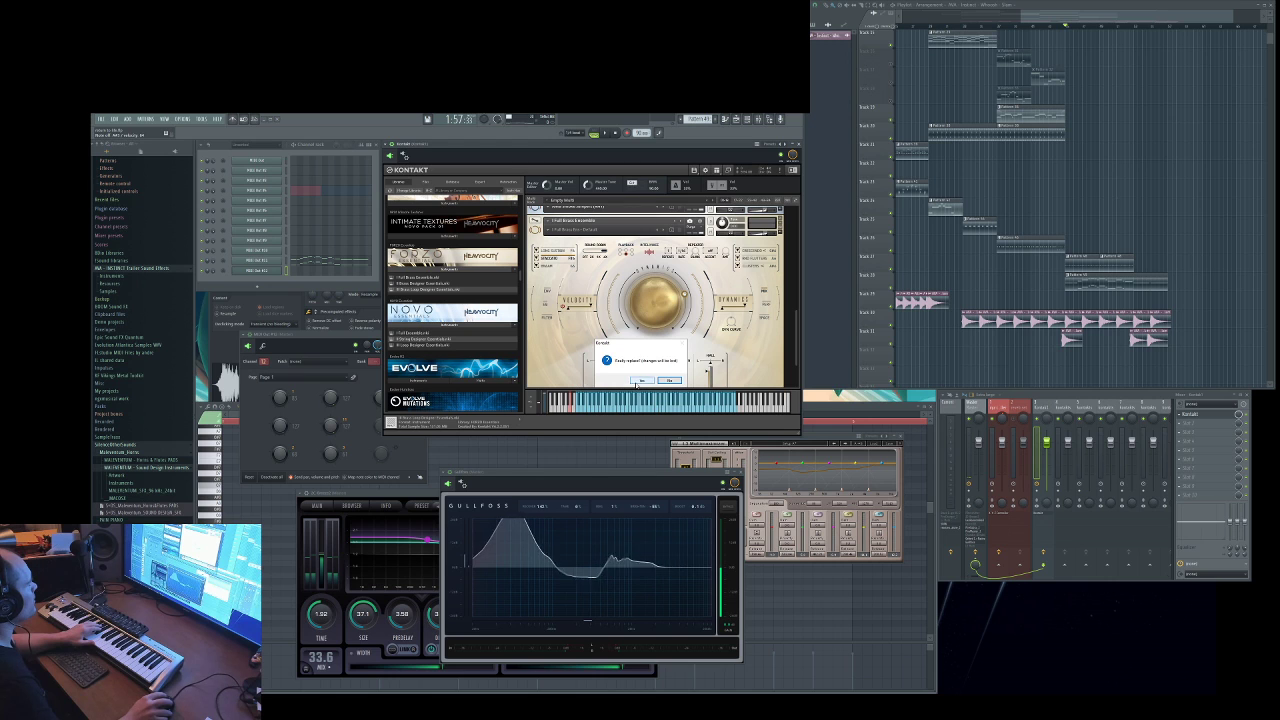
click(641, 381)
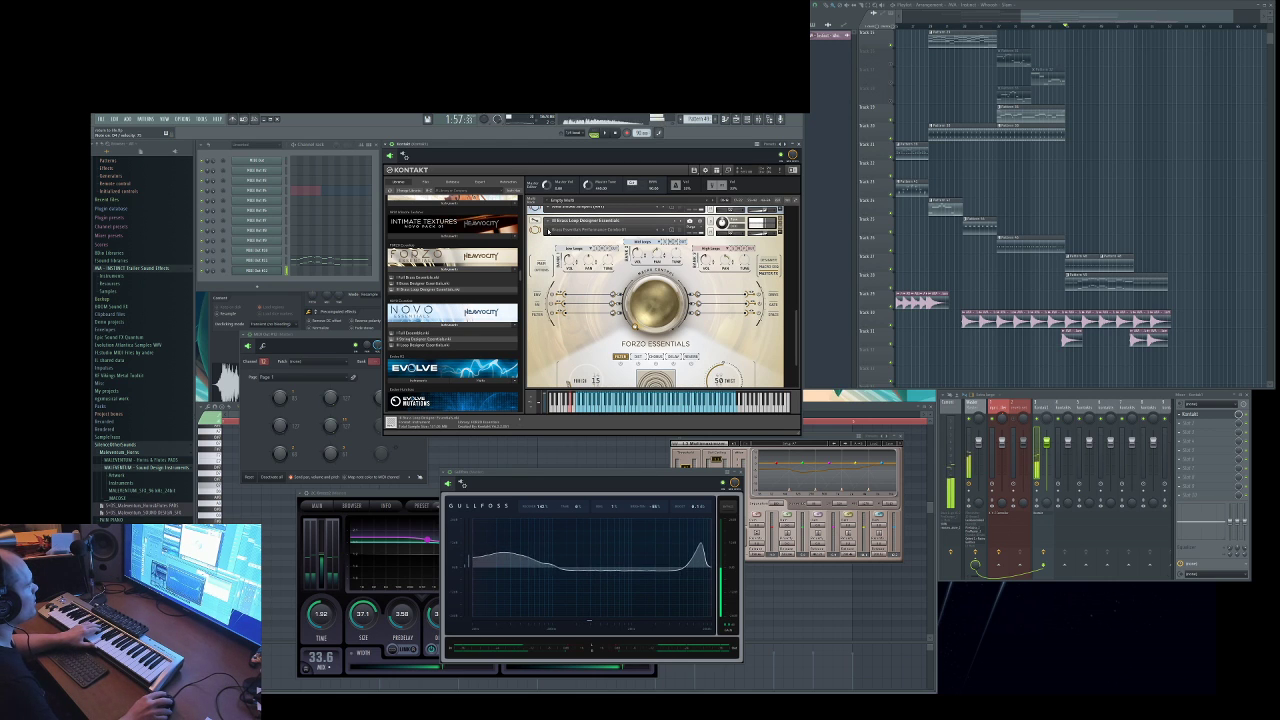
click(546, 231)
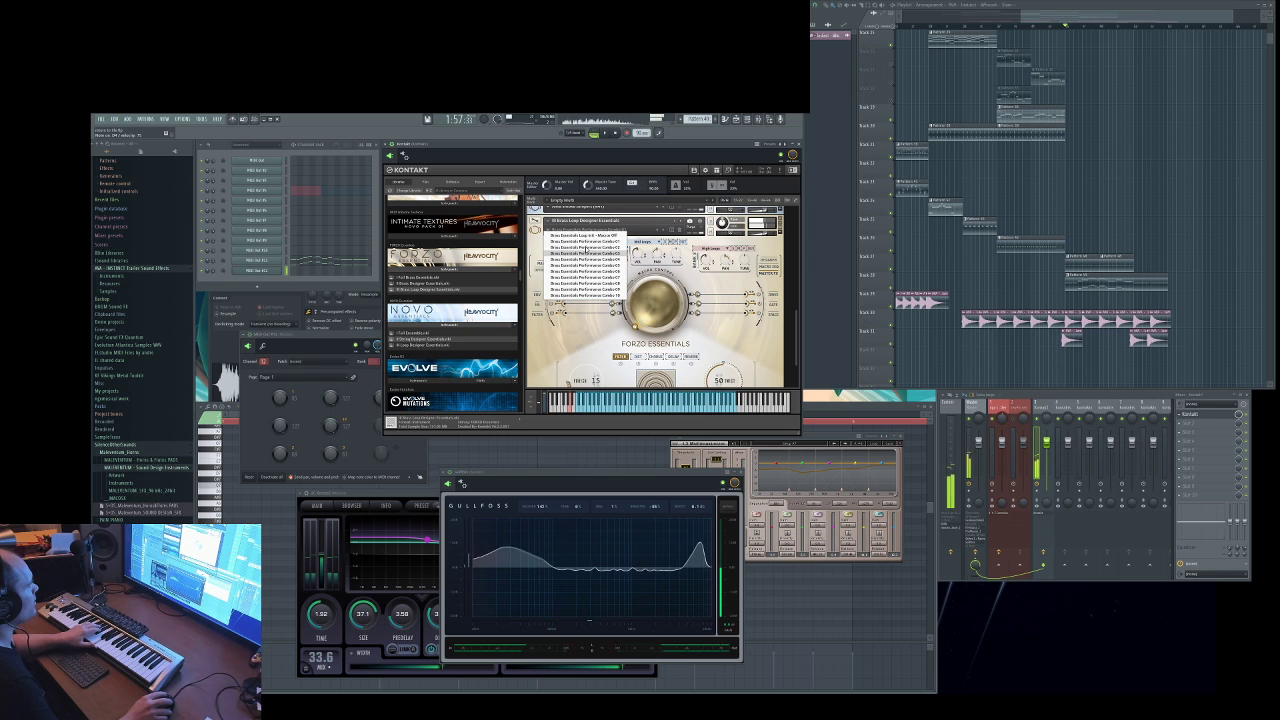
click(585, 242)
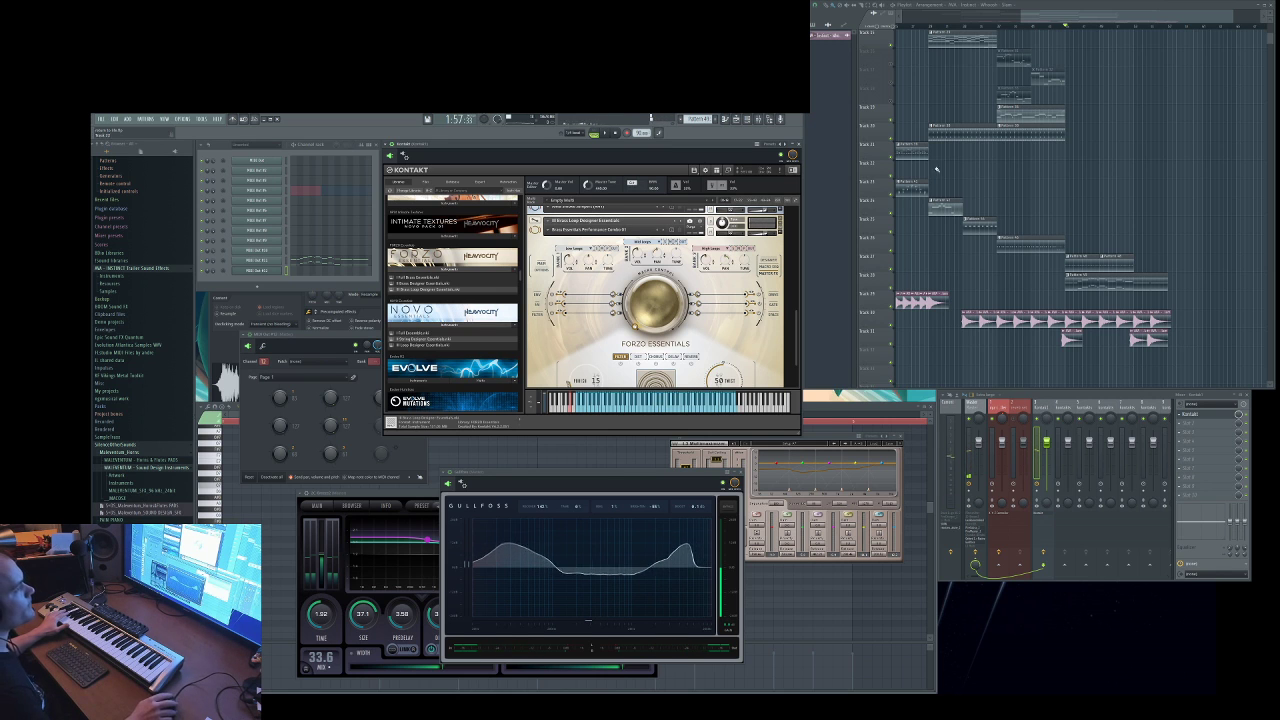
Audition Brass Essentials Performance Combo 01 against playback of the arrangement's closing section
key(space)
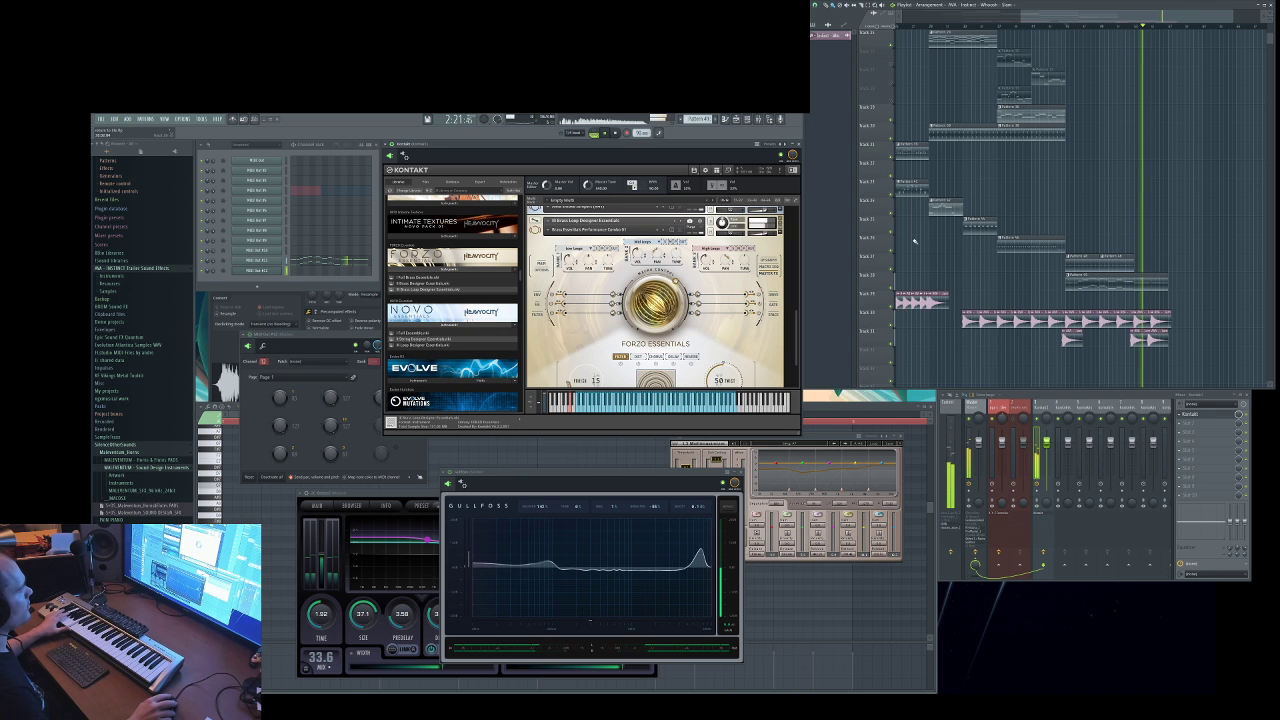
scroll(1041, 259, up, 3)
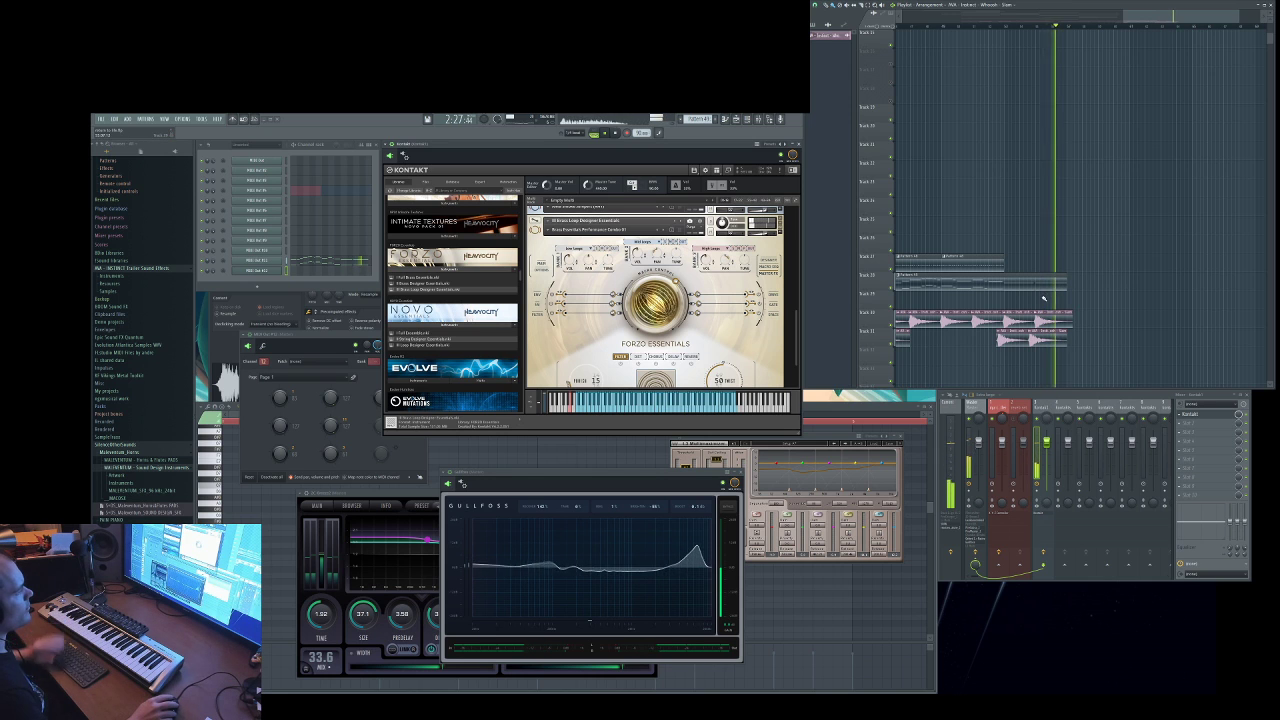
key(space)
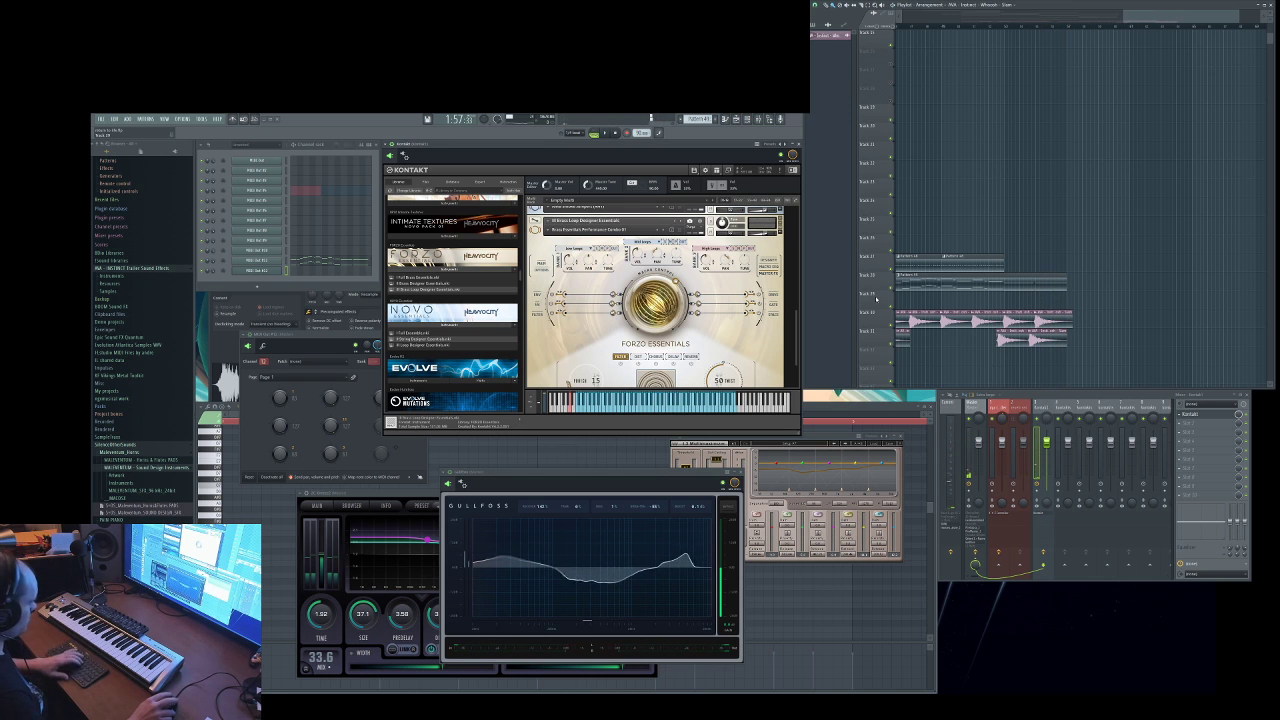
Insert an empty playlist track above the audio clips, show the list of patterns, and create a new empty pattern
click(889, 298)
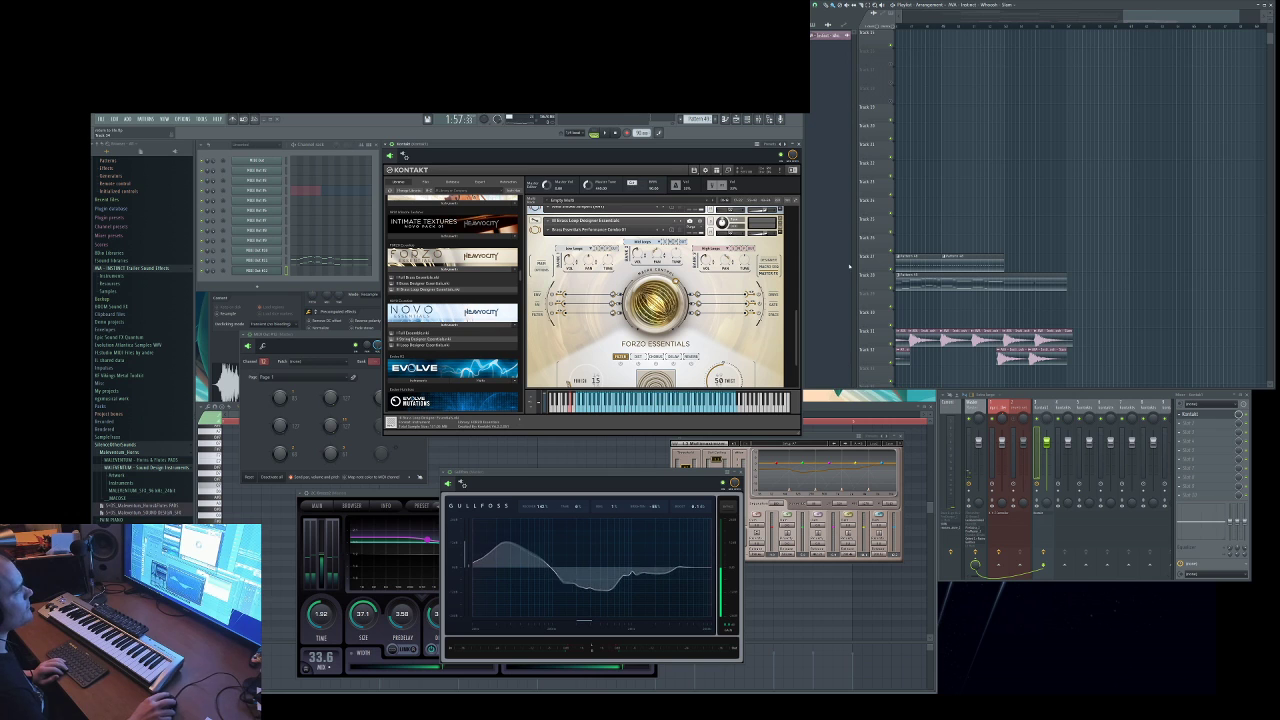
click(814, 25)
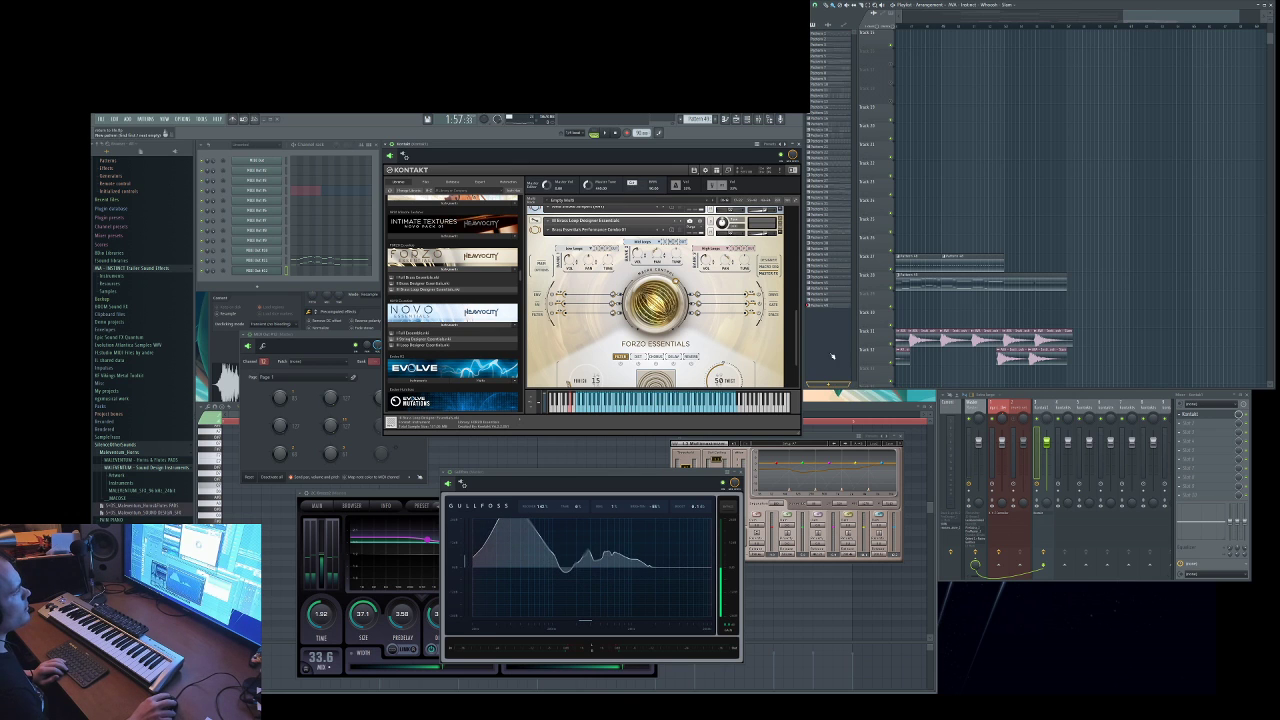
key(F4)
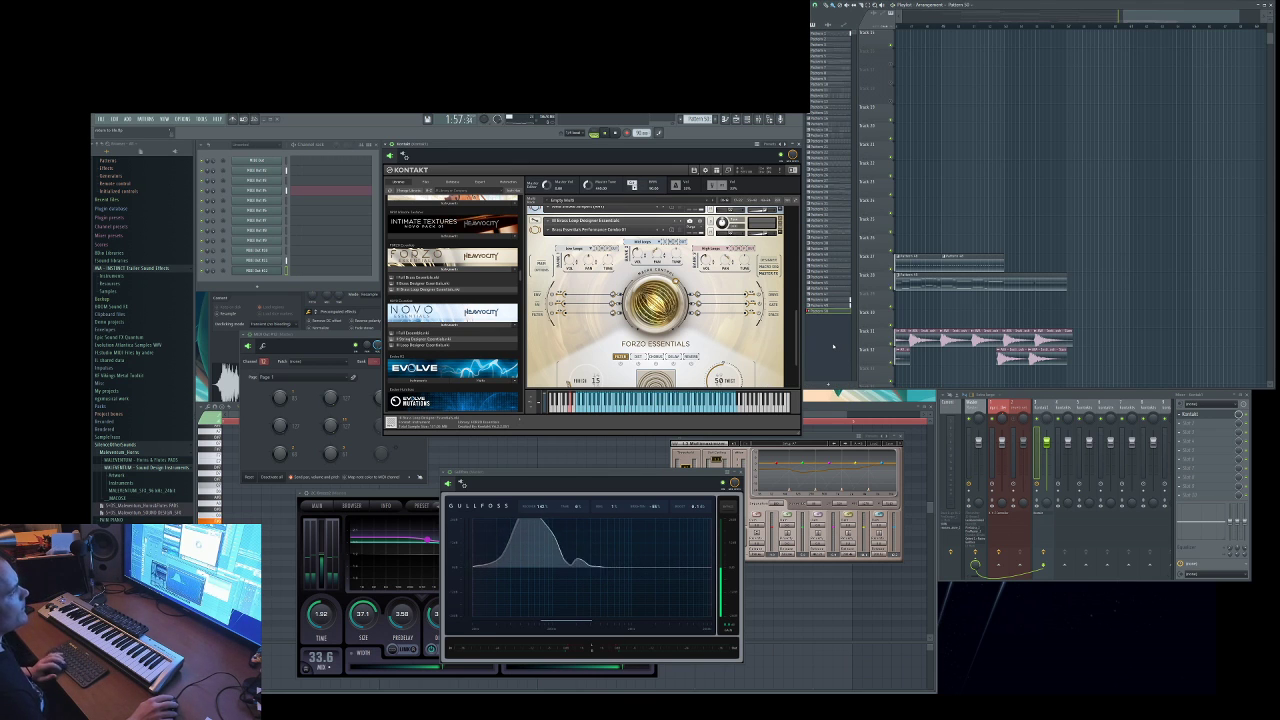
Record the brass loop part into the new pattern over the end of the closing section and open its notes in the piano roll
click(989, 29)
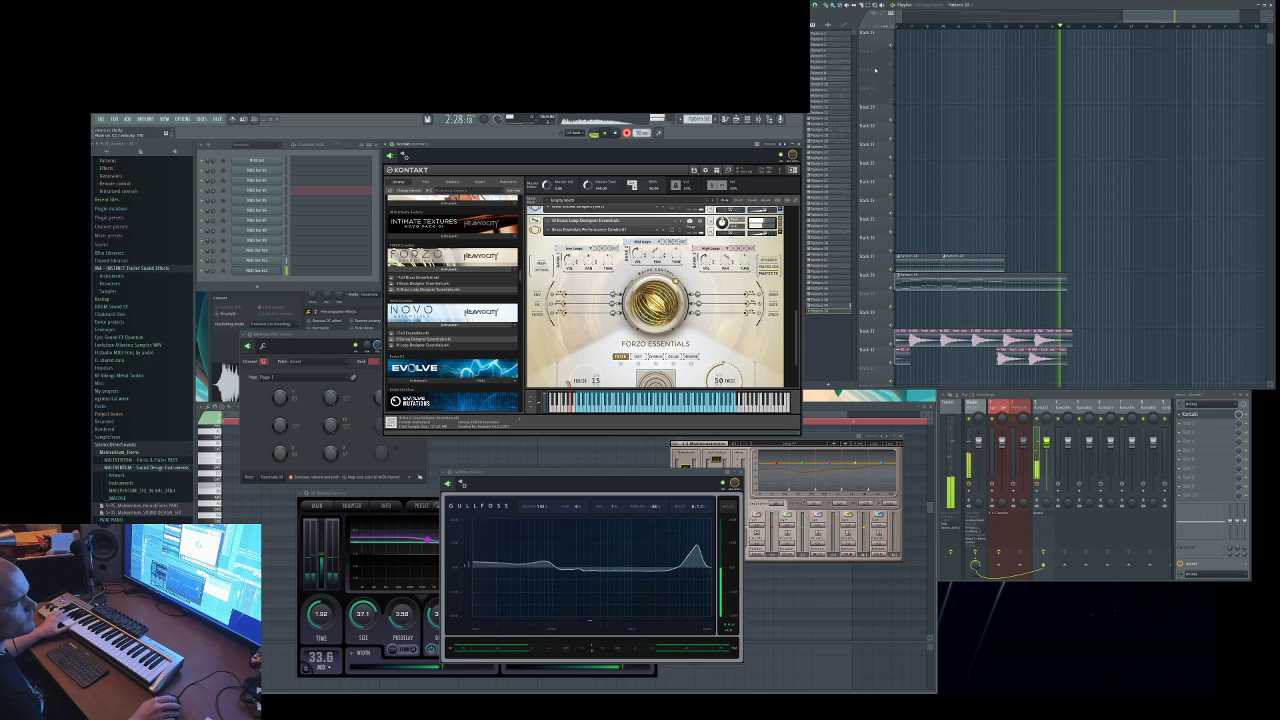
key(space)
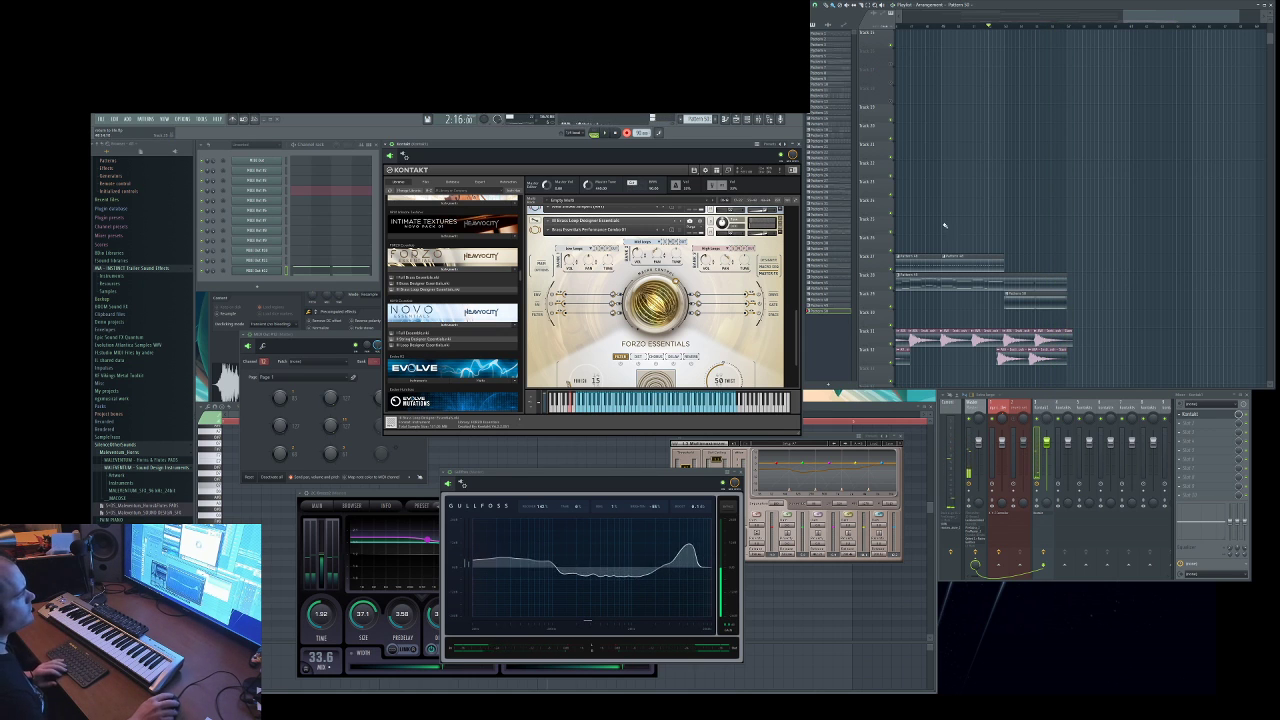
key(F7)
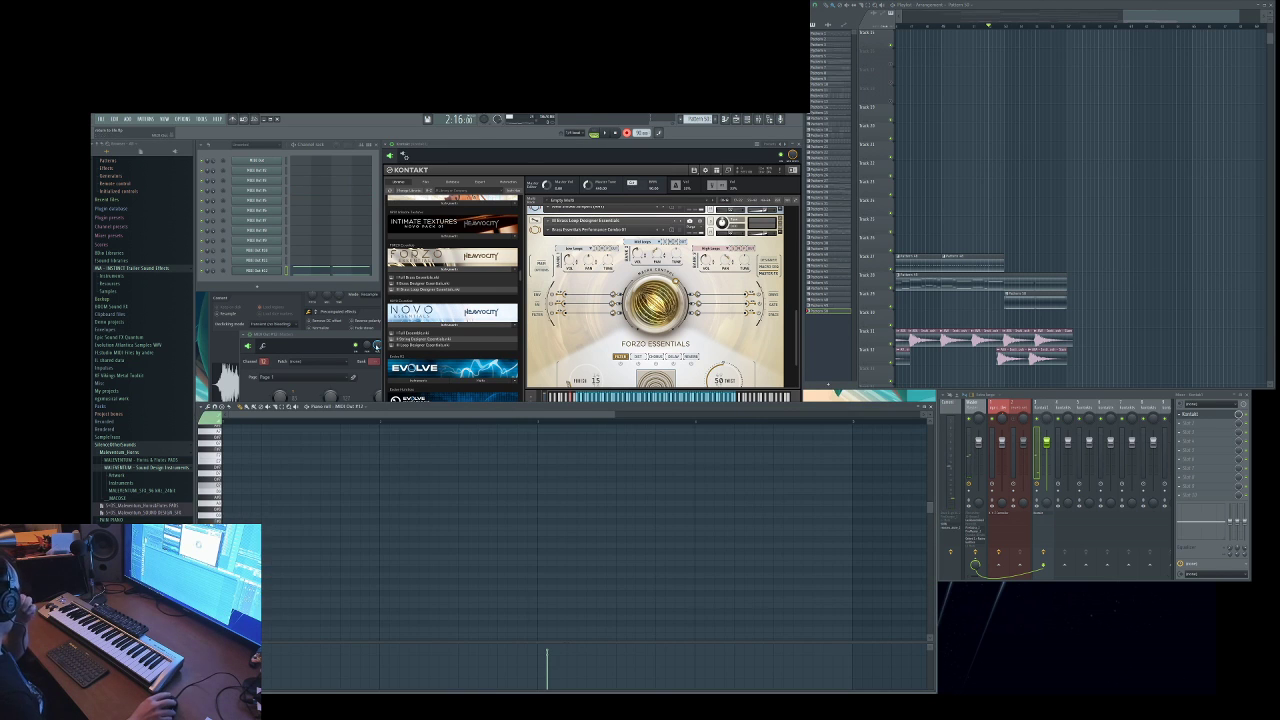
Shift the recorded brass notes slightly earlier onto the grid, remove the stray high note, and lengthen the notes to close the gaps
key(ctrl+v)
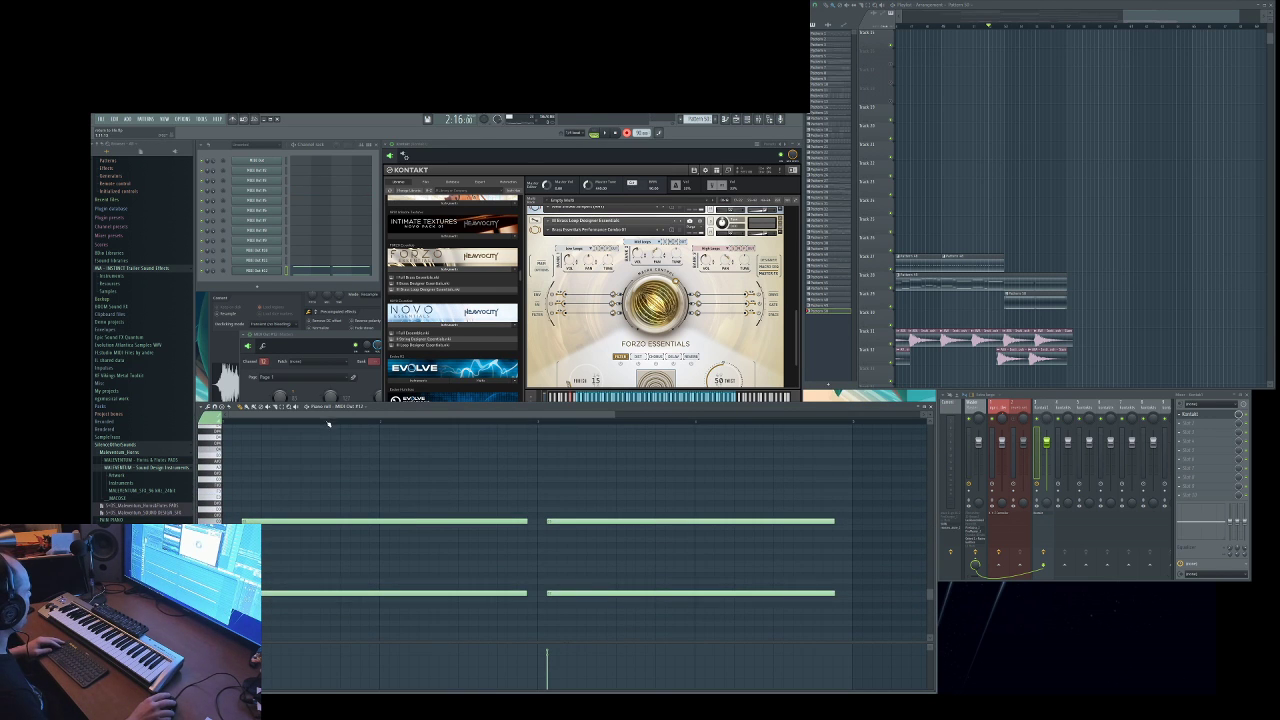
drag(328, 424, 570, 477)
drag(509, 521, 465, 520)
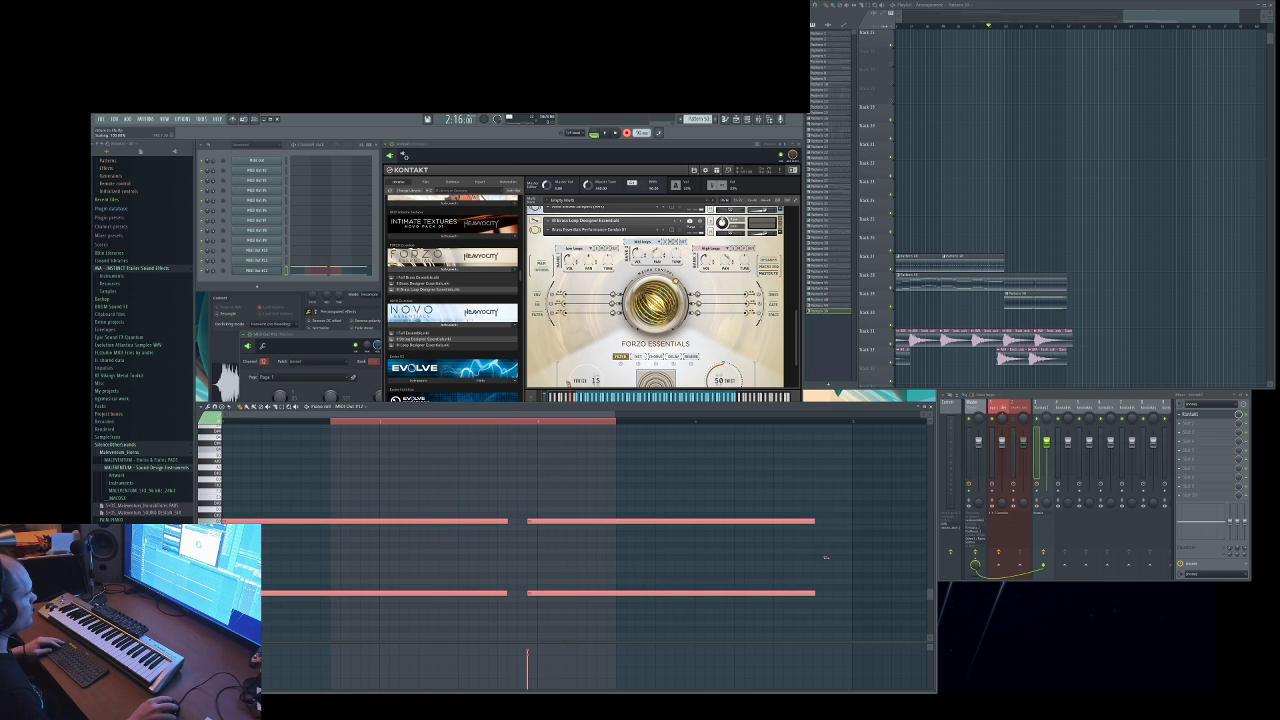
click(558, 428)
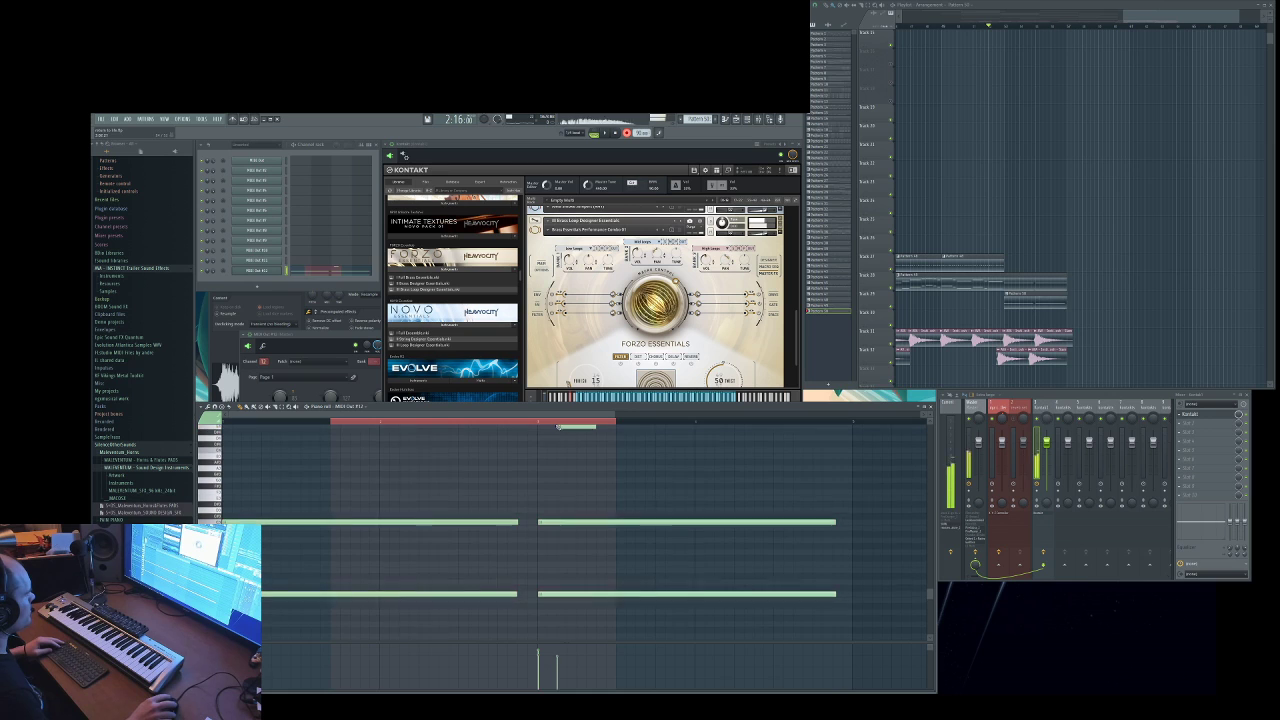
drag(557, 424, 568, 424)
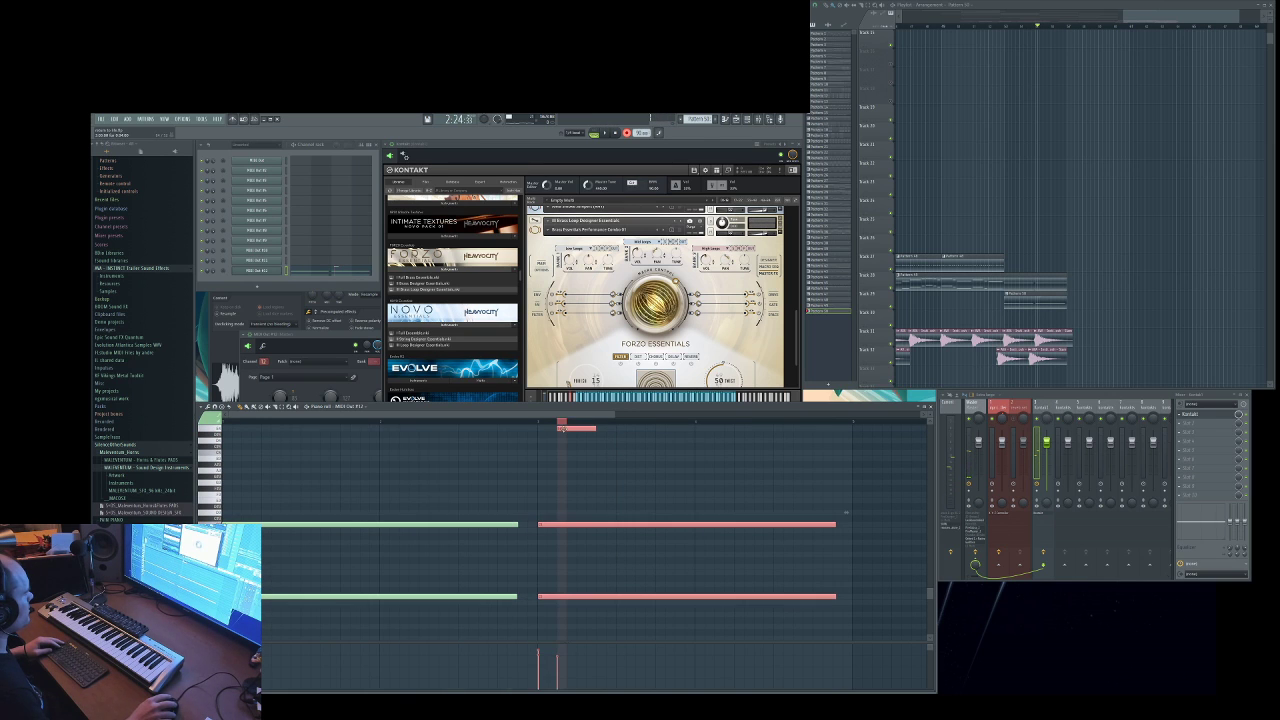
click(566, 423)
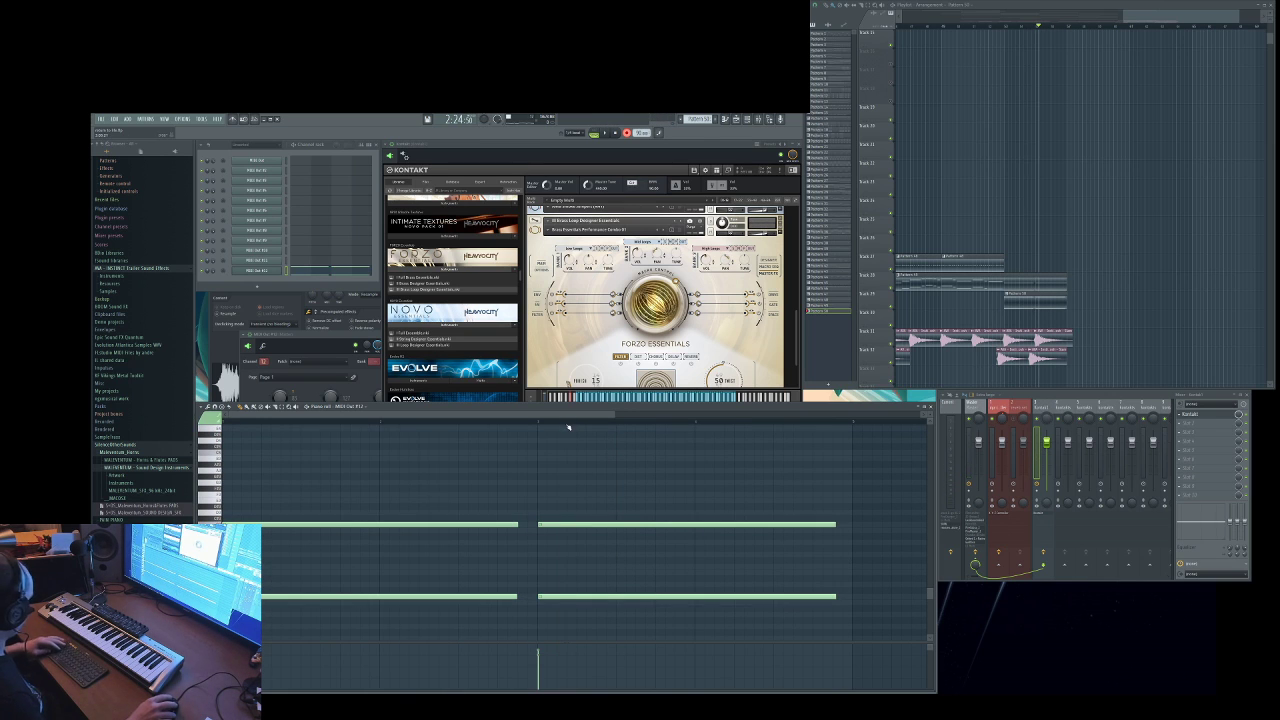
drag(514, 500, 842, 605)
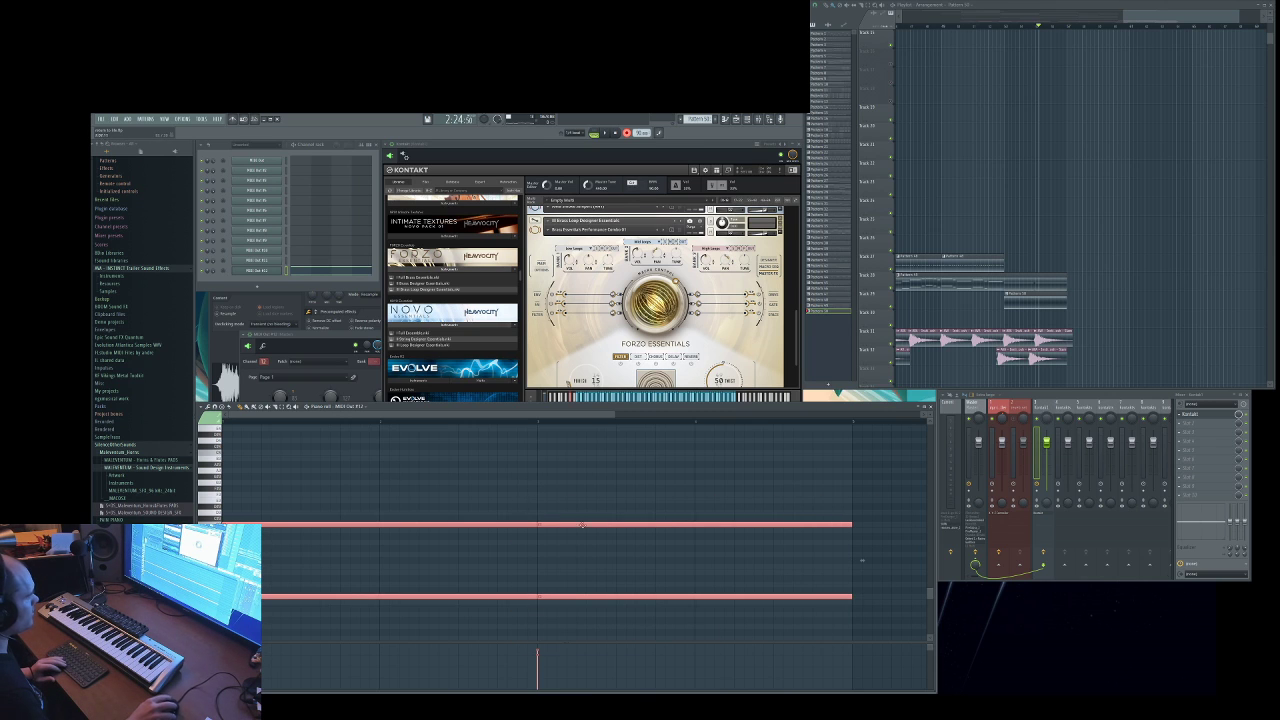
Move playback to the start of the recorded brass pattern and listen to the edited part within the arrangement
click(401, 424)
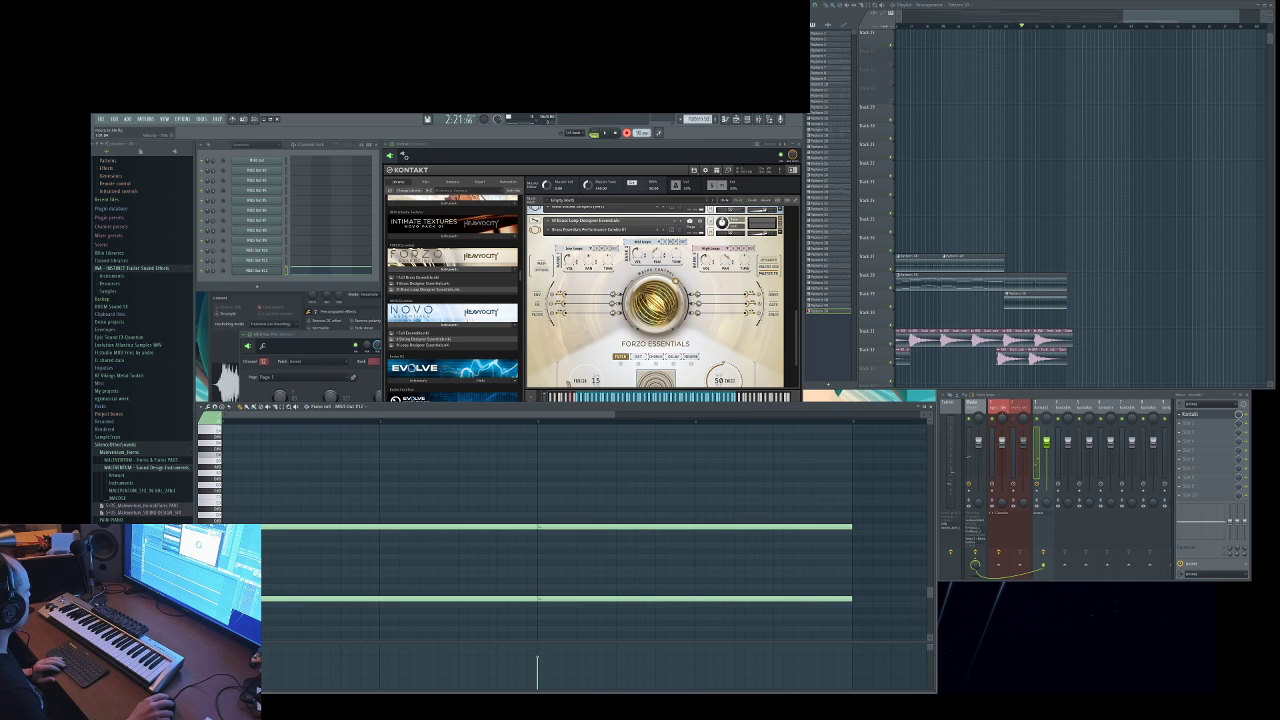
key(space)
key(space)
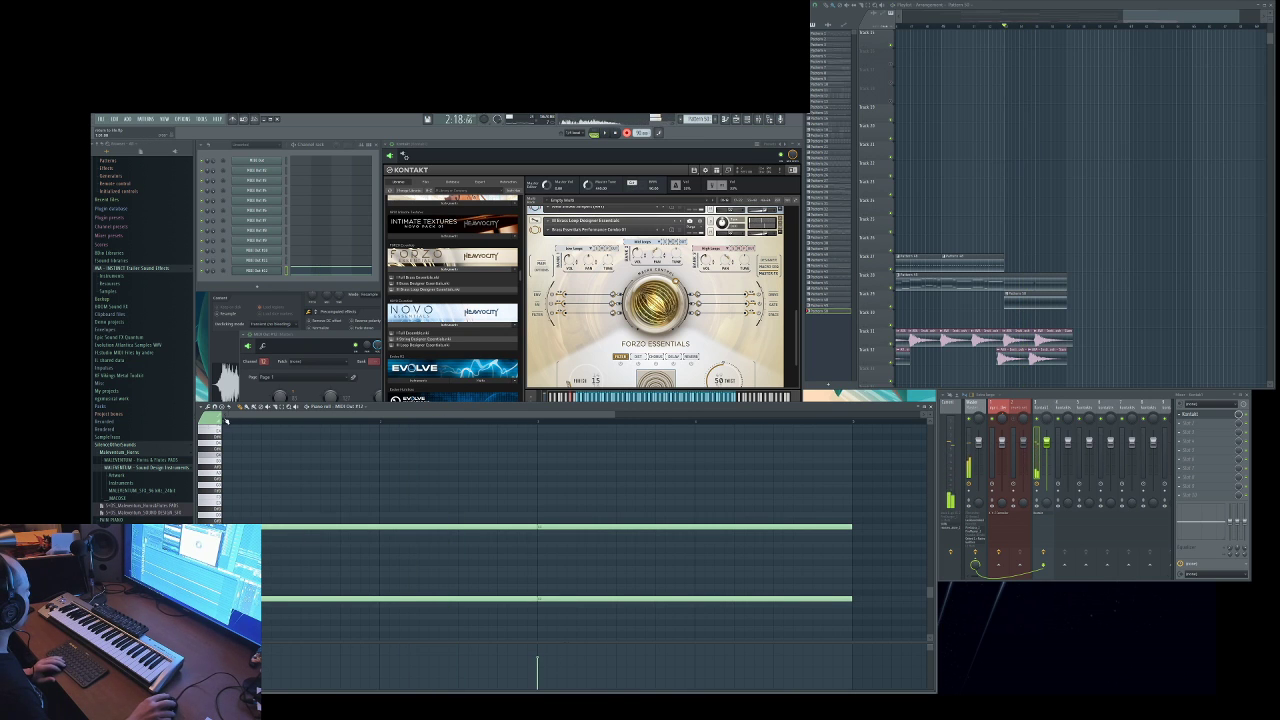
key(space)
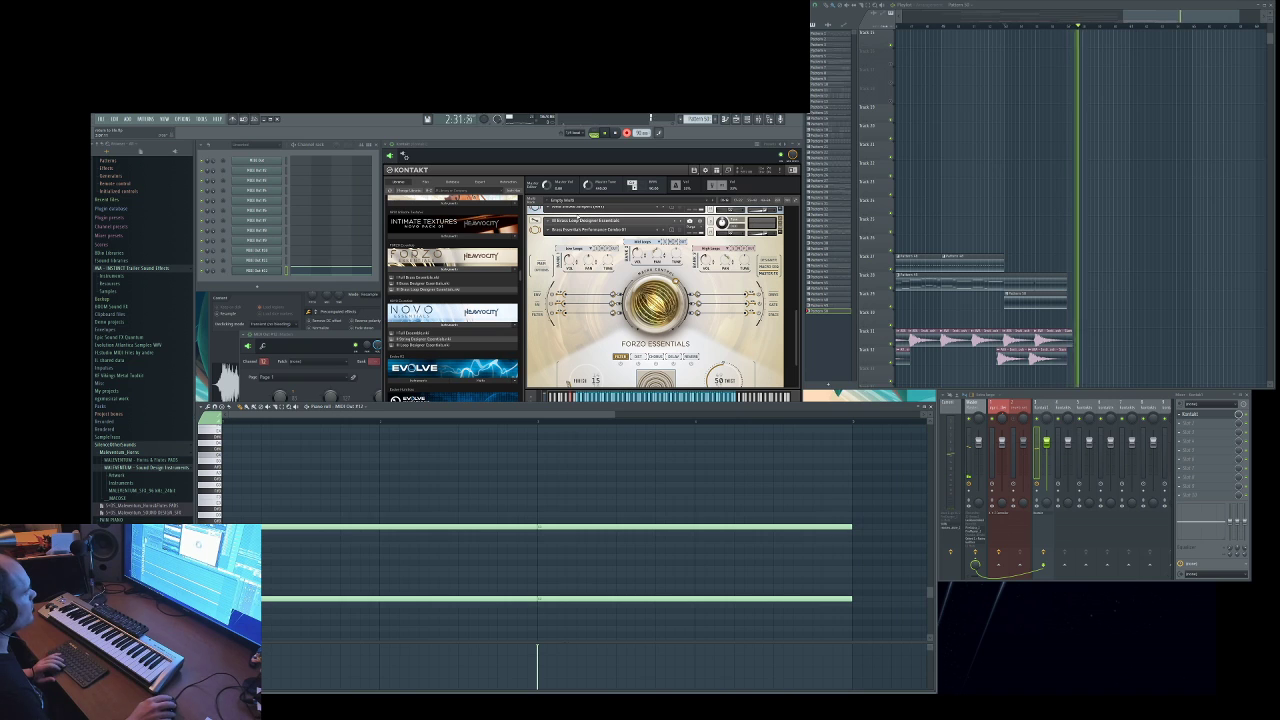
key(space)
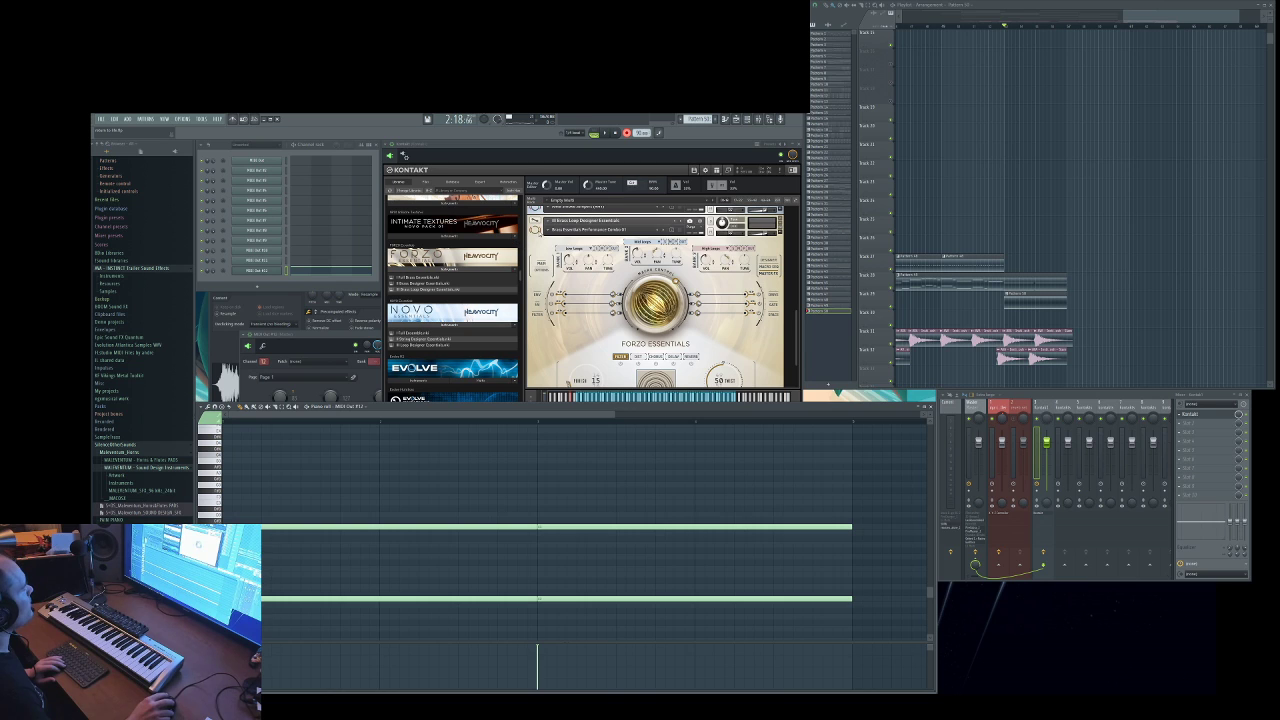
Collapse Brass Loop Designer Essentials, clone the last MIDI Out channel, and bring the second Brass Loop Designer Essentials instance's interface into view
click(538, 234)
right_click(284, 269)
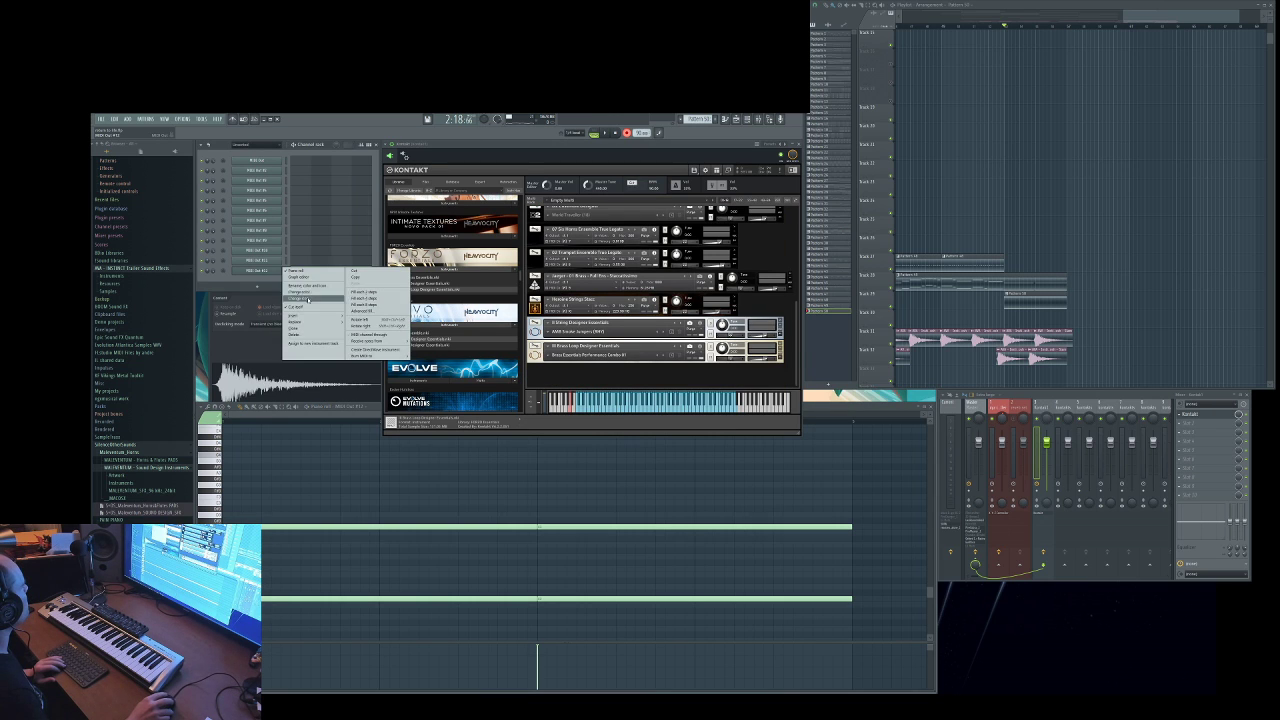
click(296, 329)
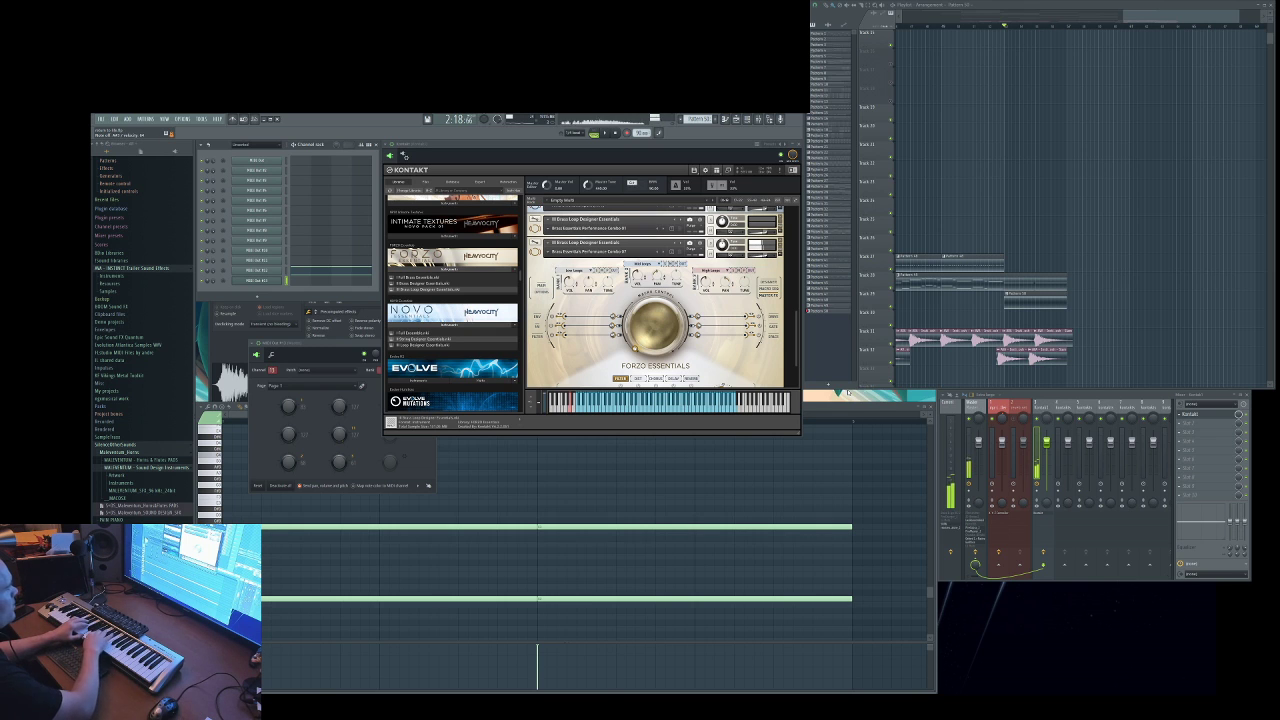
drag(797, 320, 794, 344)
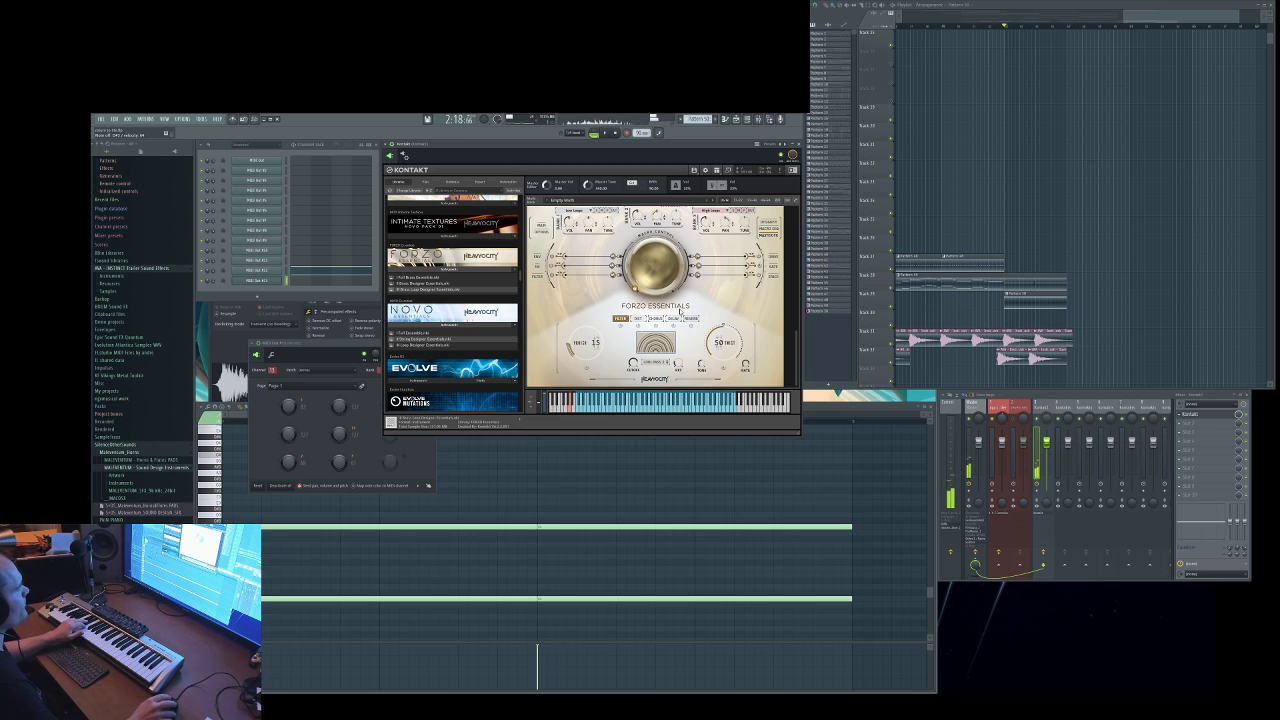
scroll(680, 313, up, 4)
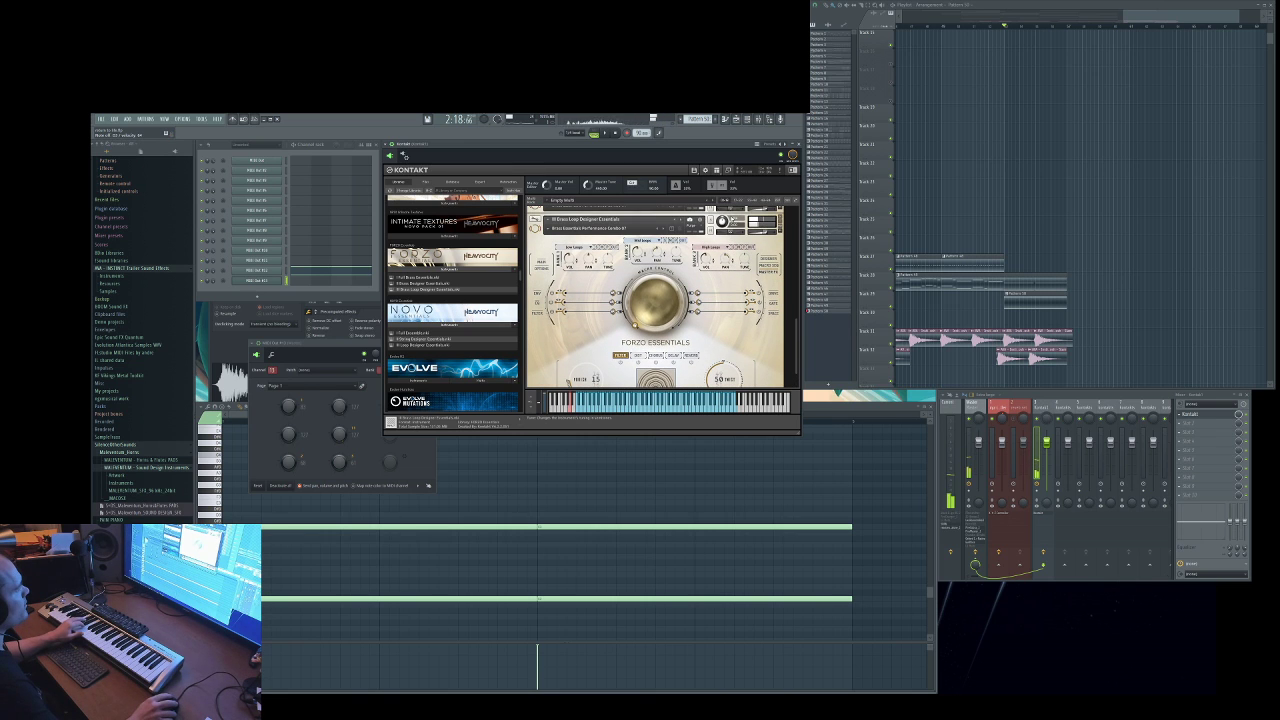
Select the second Brass Loop Designer Essentials instance and listen to the end of the closing section
click(620, 222)
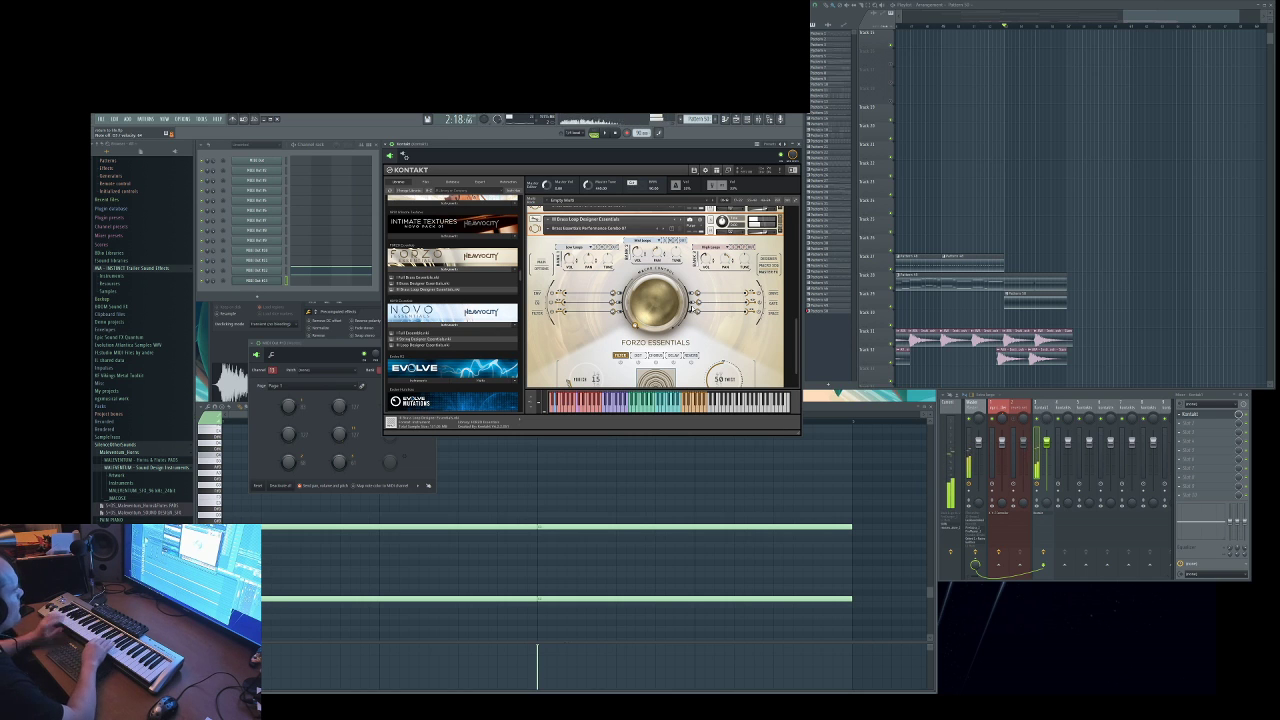
key(space)
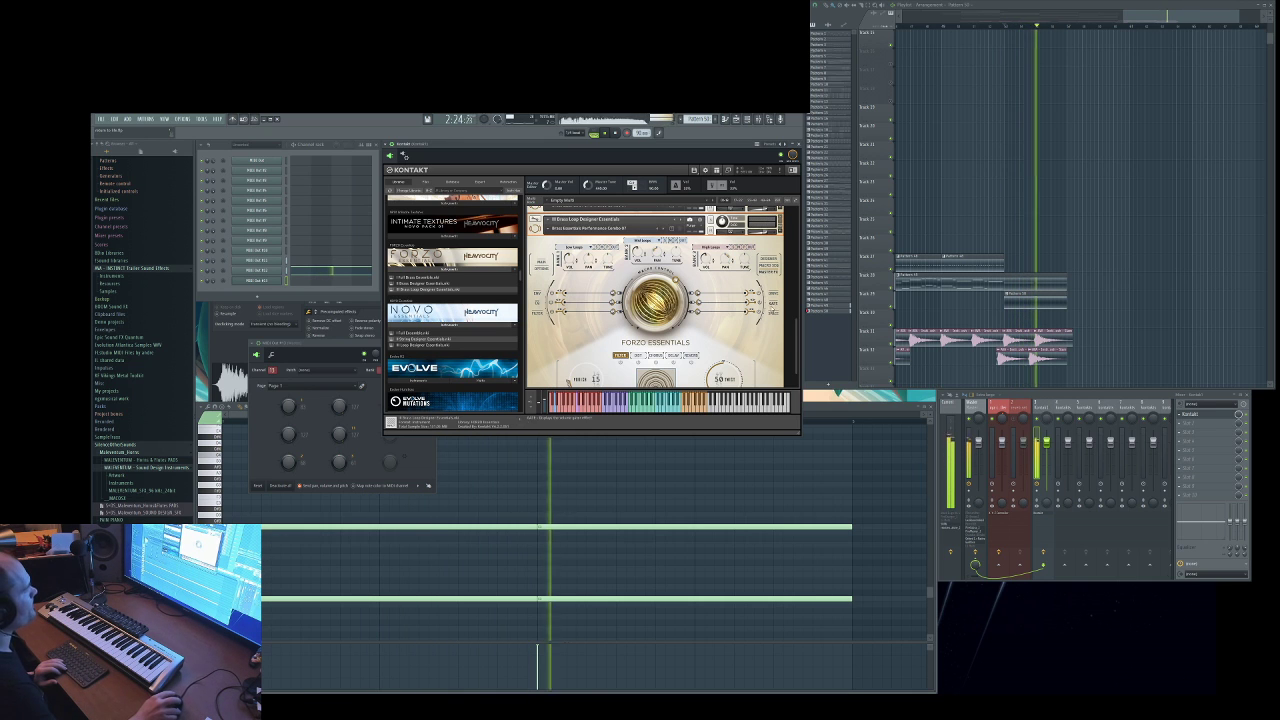
scroll(795, 317, up, 3)
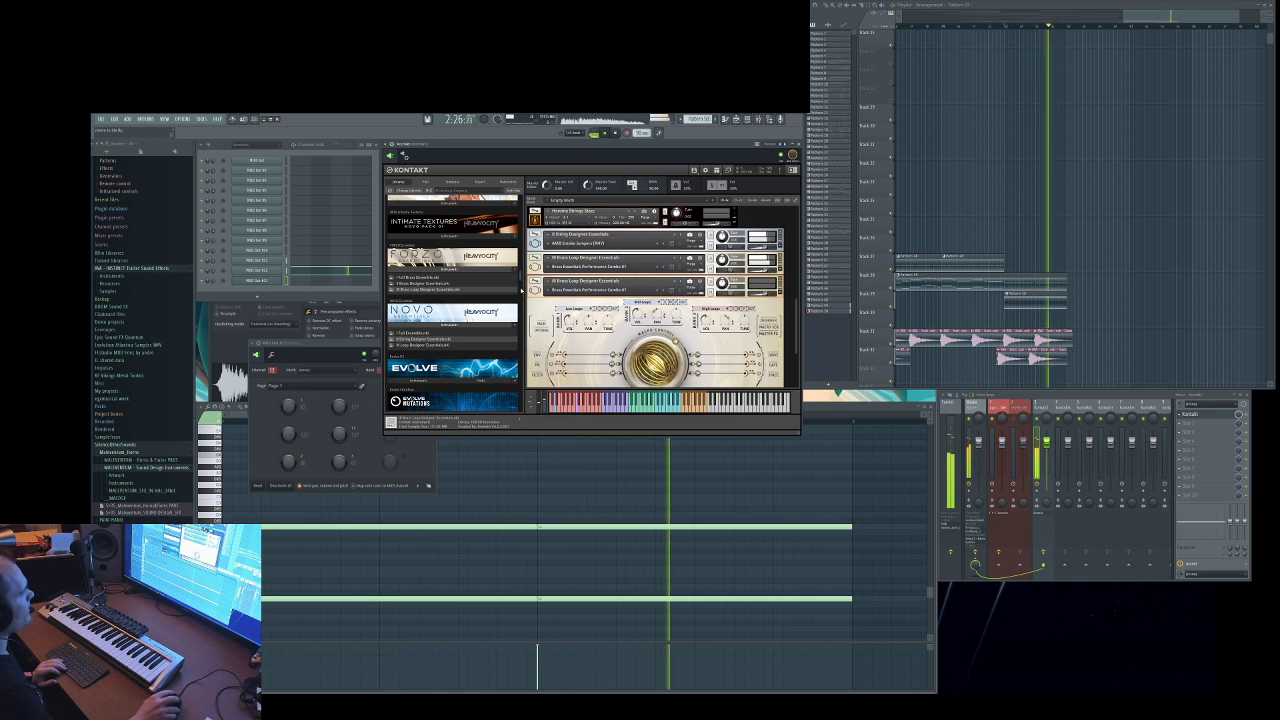
scroll(631, 284, up, 3)
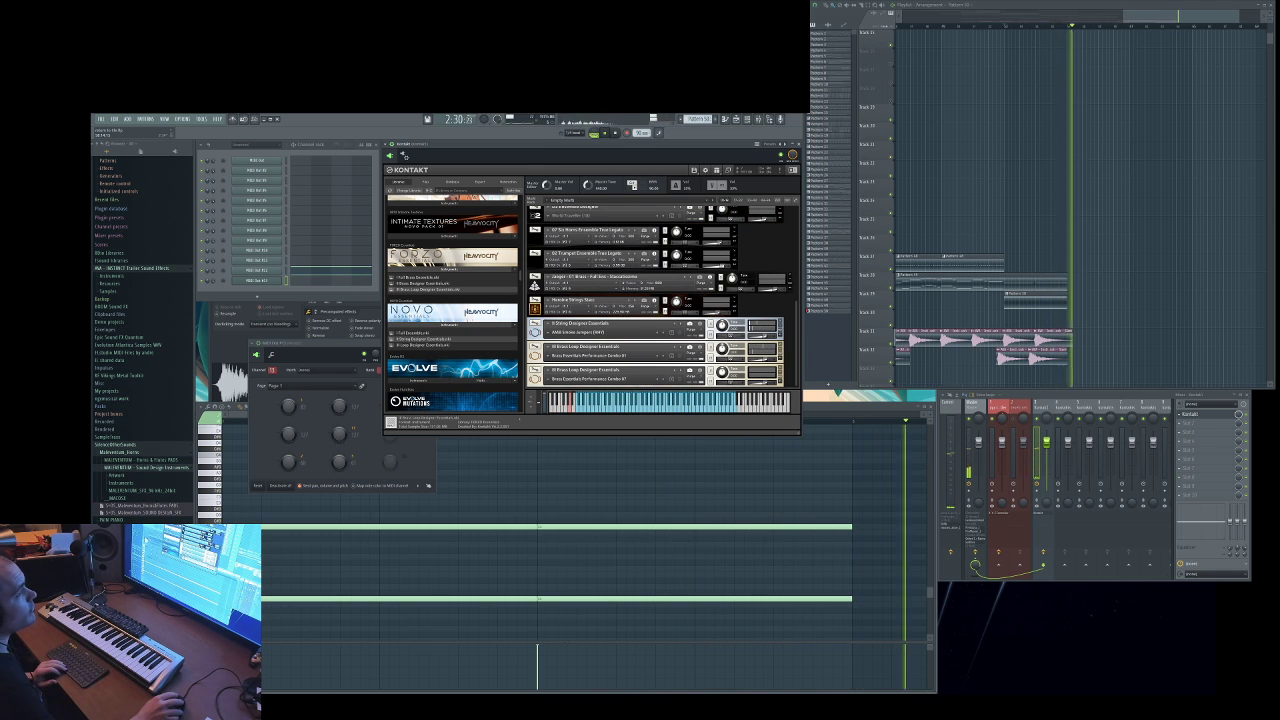
Move playback to the start of the arrangement and listen to the opening while bringing its upper playlist tracks into view
drag(1108, 12, 908, 12)
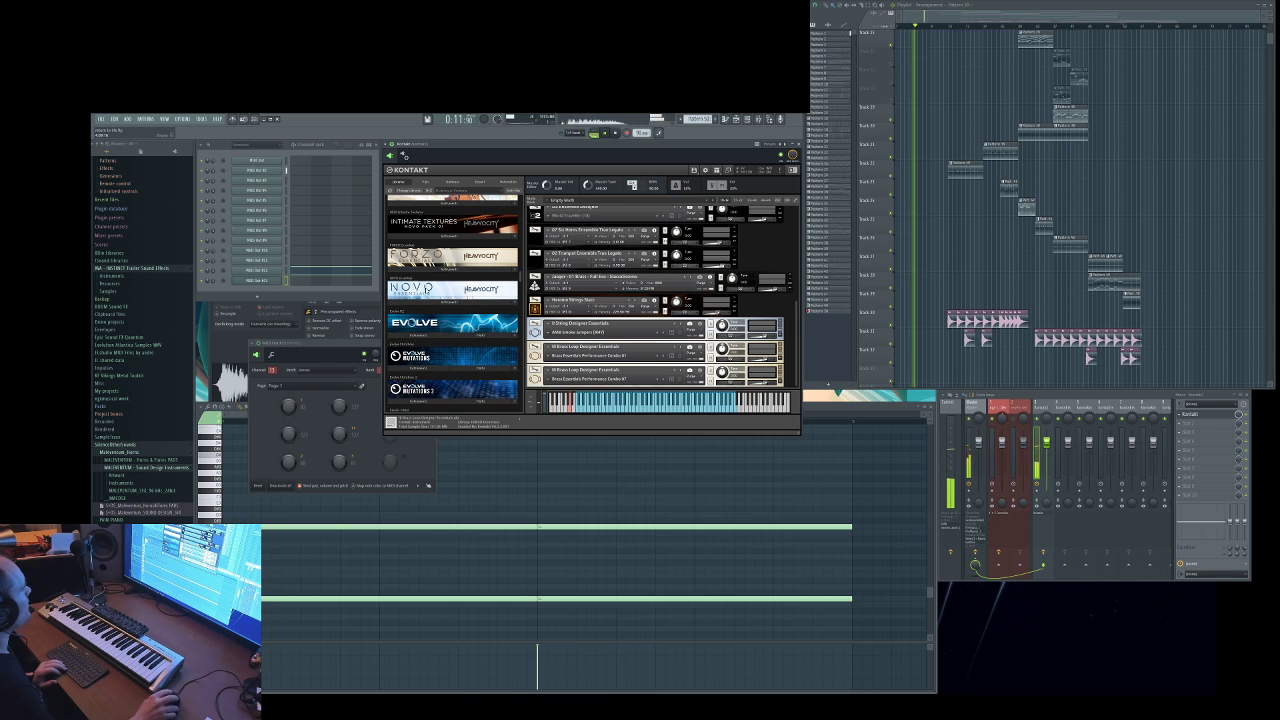
scroll(1100, 23, up, 2)
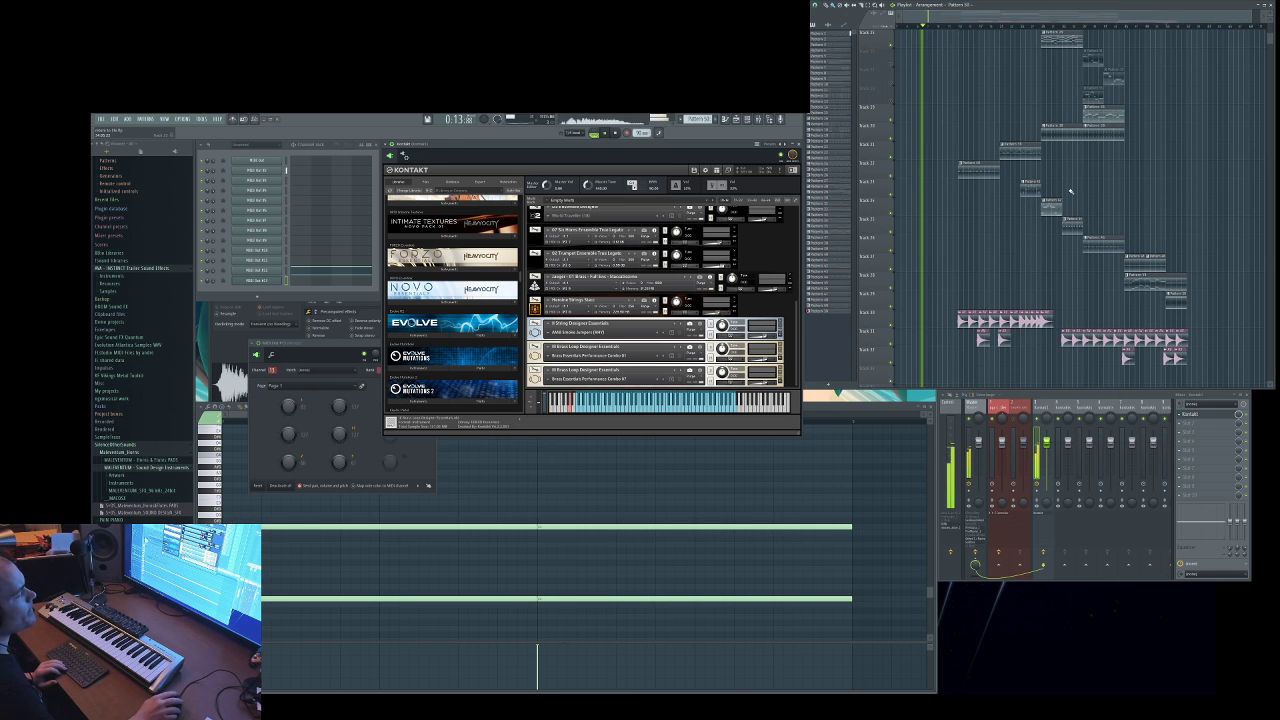
scroll(1001, 224, down, 1)
scroll(1001, 224, up, 5)
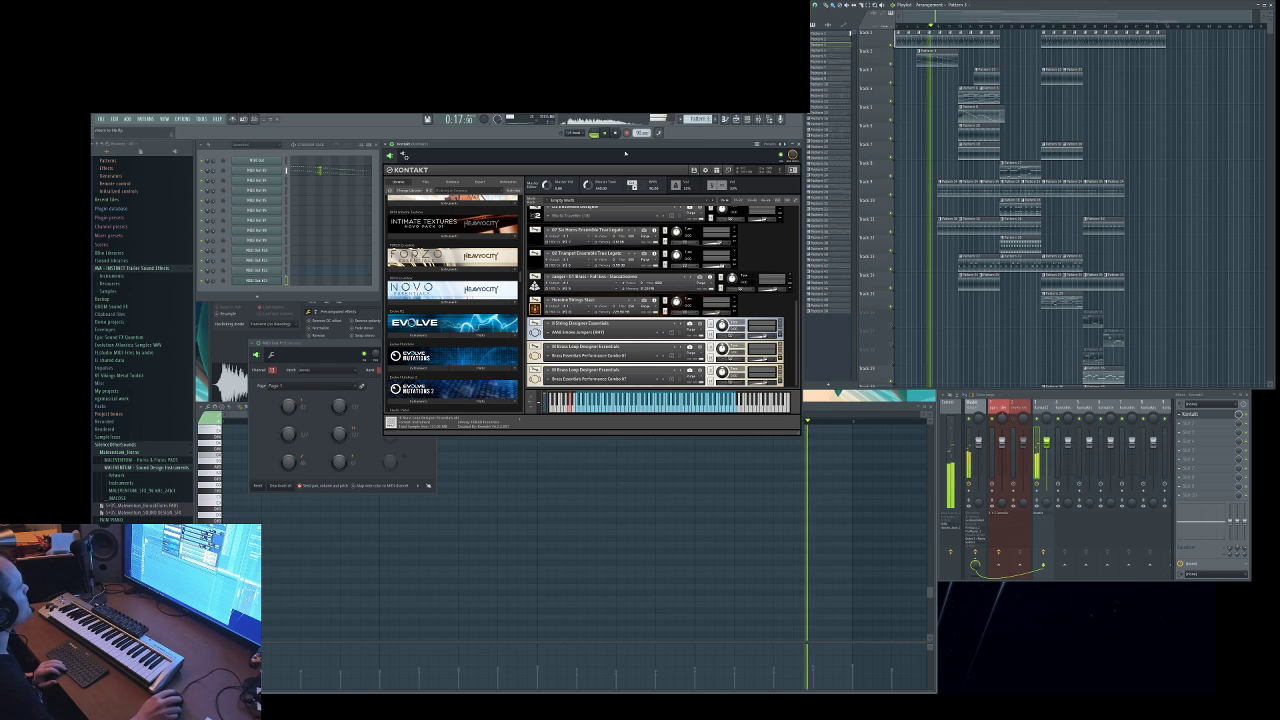
Copy the opening pattern's short repeated notes, paste them into another MIDI Out channel, and listen to the doubled part
click(315, 175)
click(315, 175)
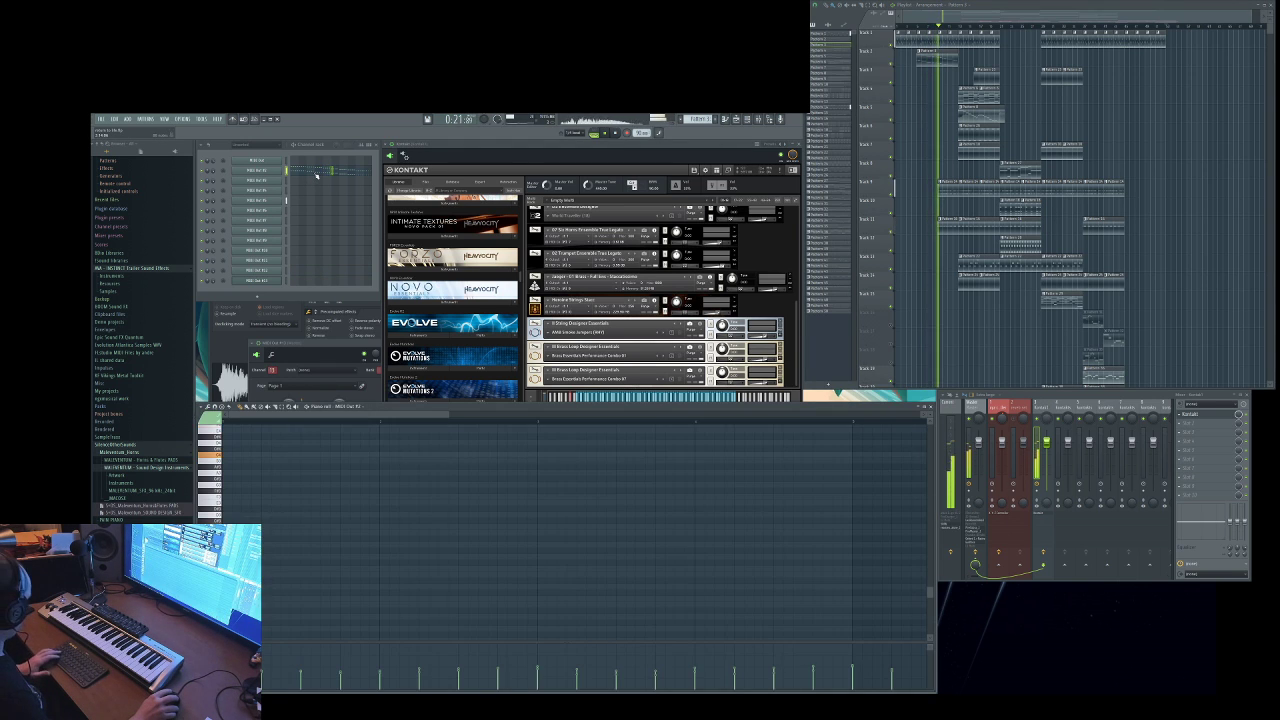
click(282, 265)
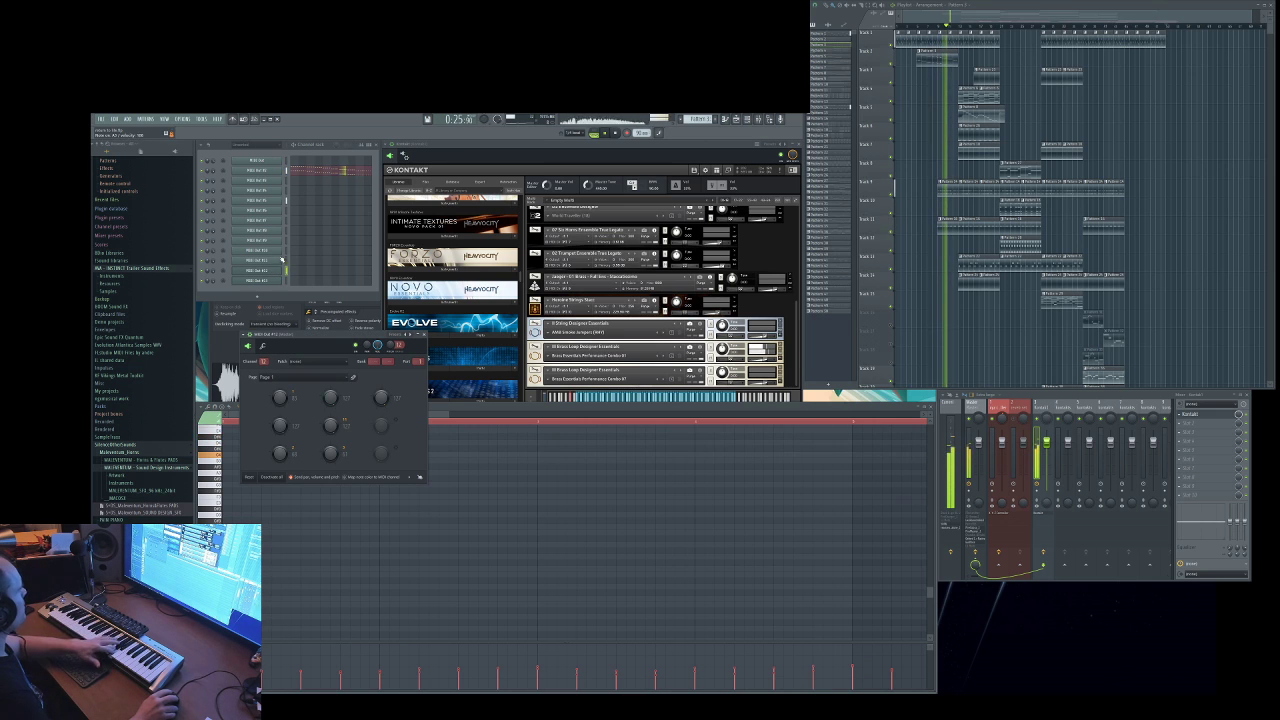
click(282, 258)
click(290, 251)
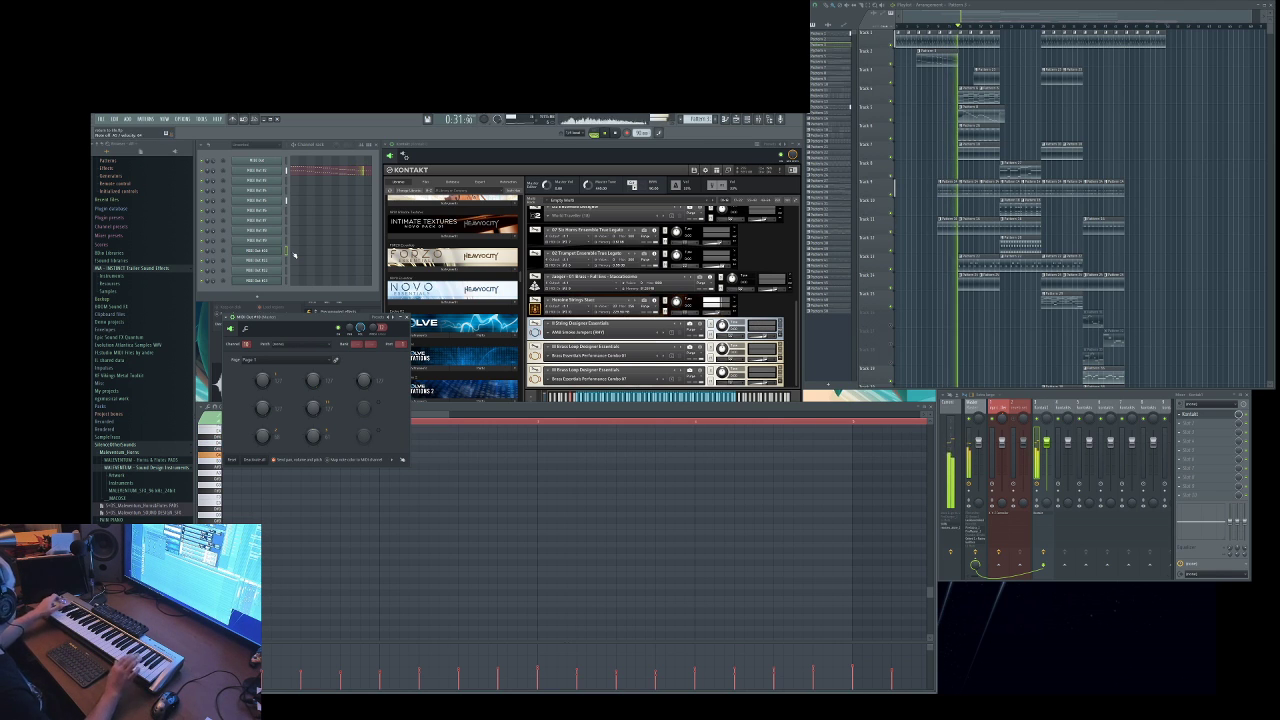
click(301, 252)
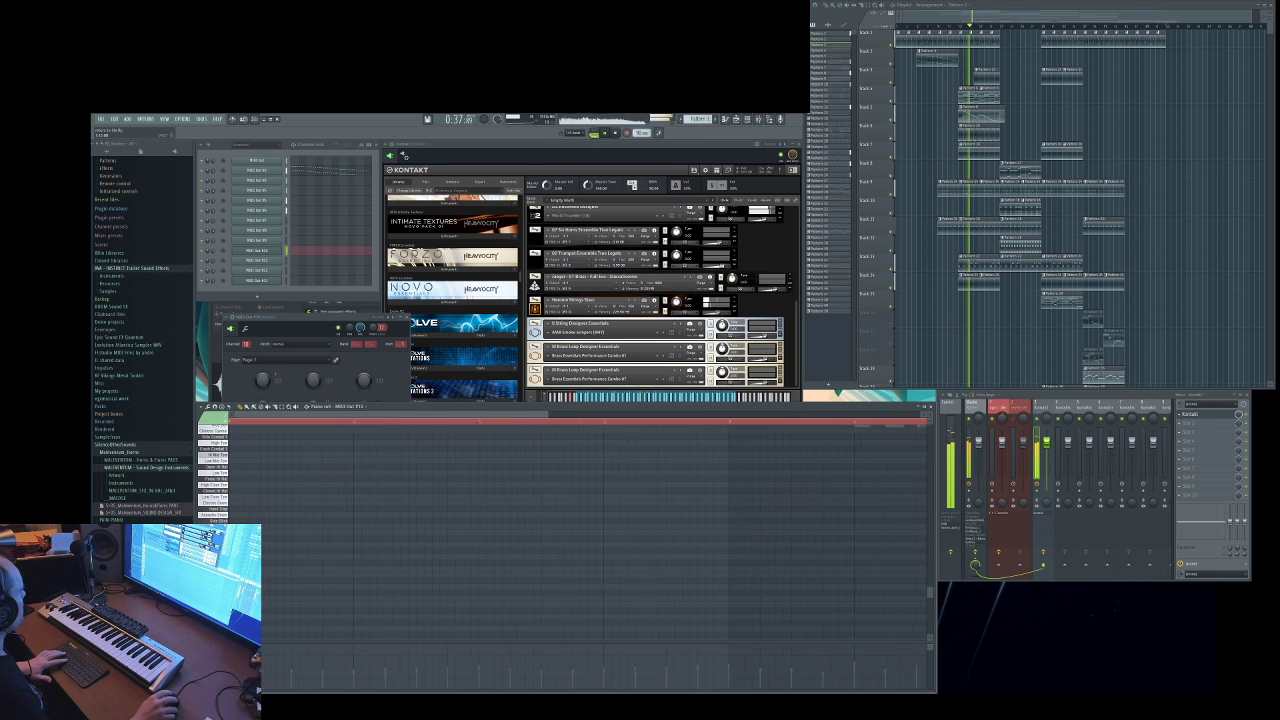
scroll(345, 485, up, 5)
scroll(345, 485, up, 1)
key(ctrl+v)
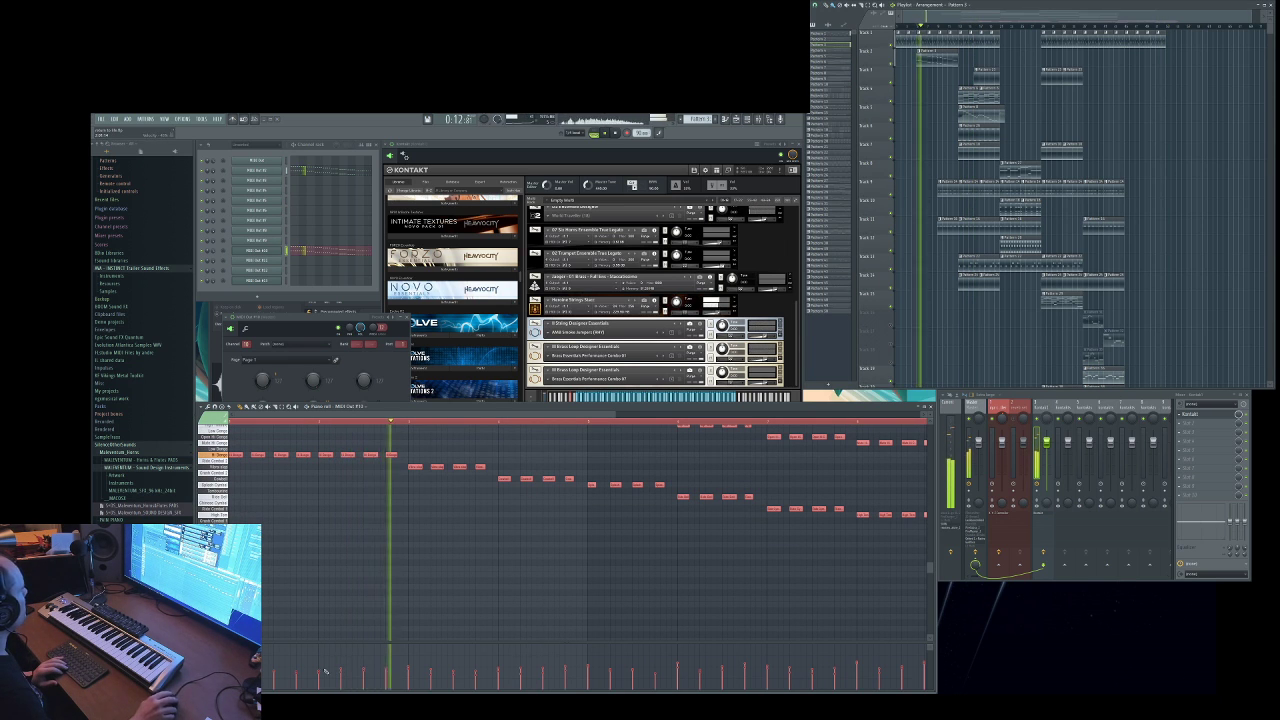
scroll(410, 418, down, 4)
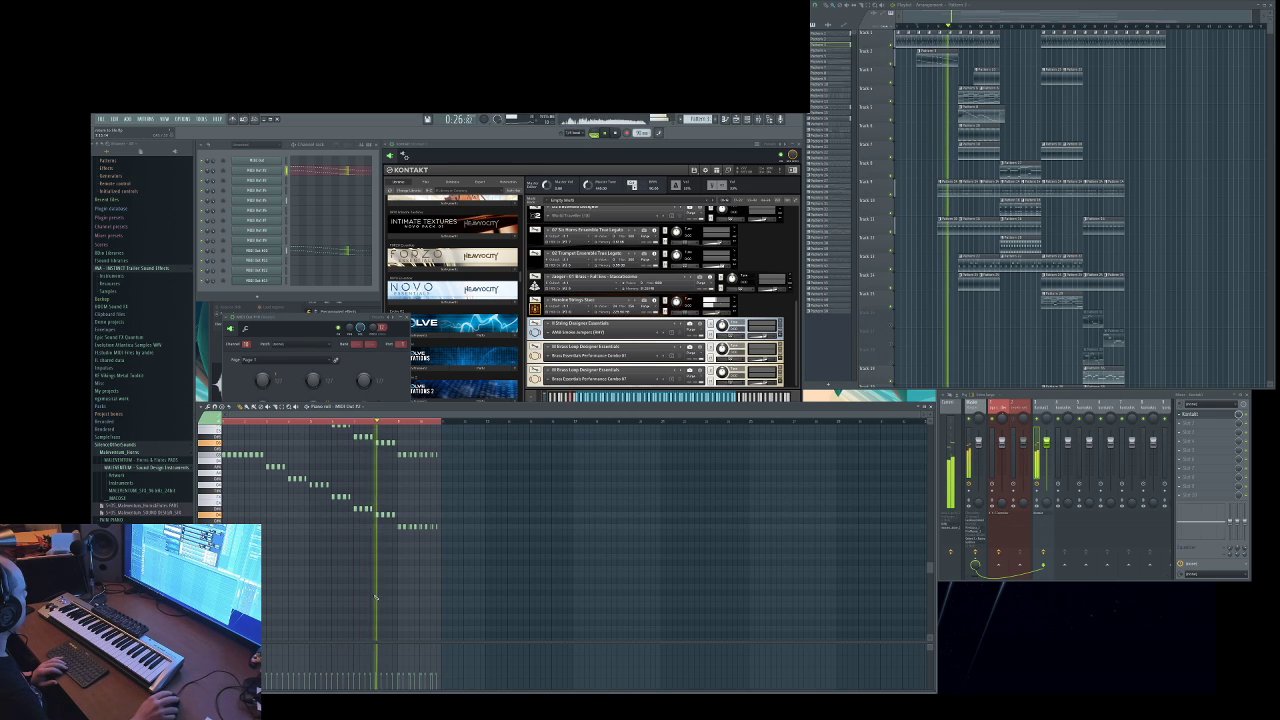
click(346, 258)
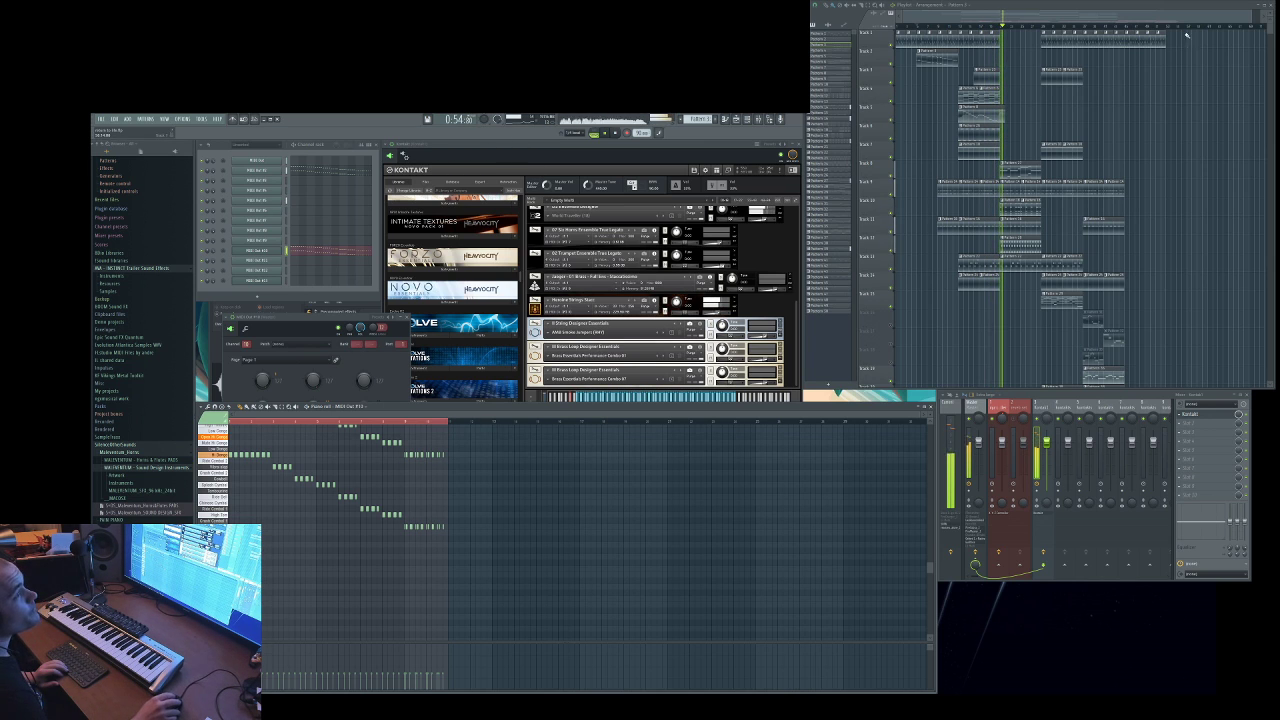
Listen through the middle of the arrangement, audition the following MIDI Out channels against it, and stop playback
scroll(1051, 265, down, 6)
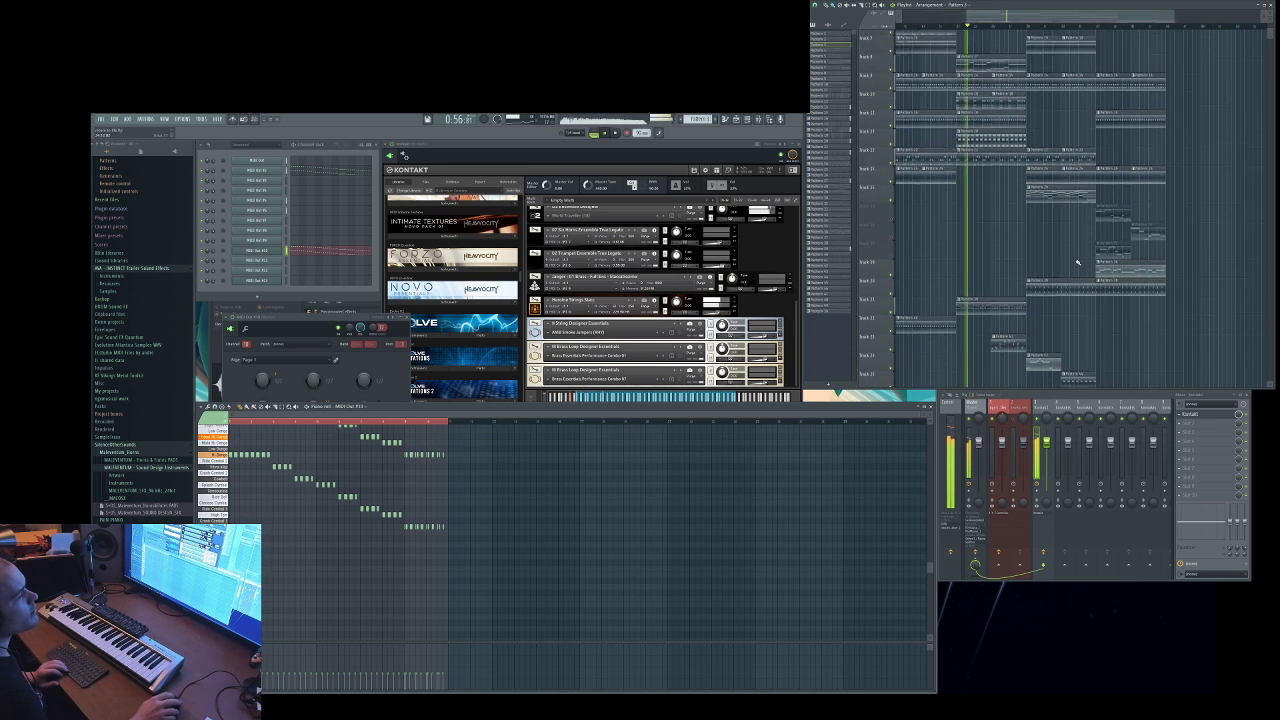
scroll(1051, 265, up, 6)
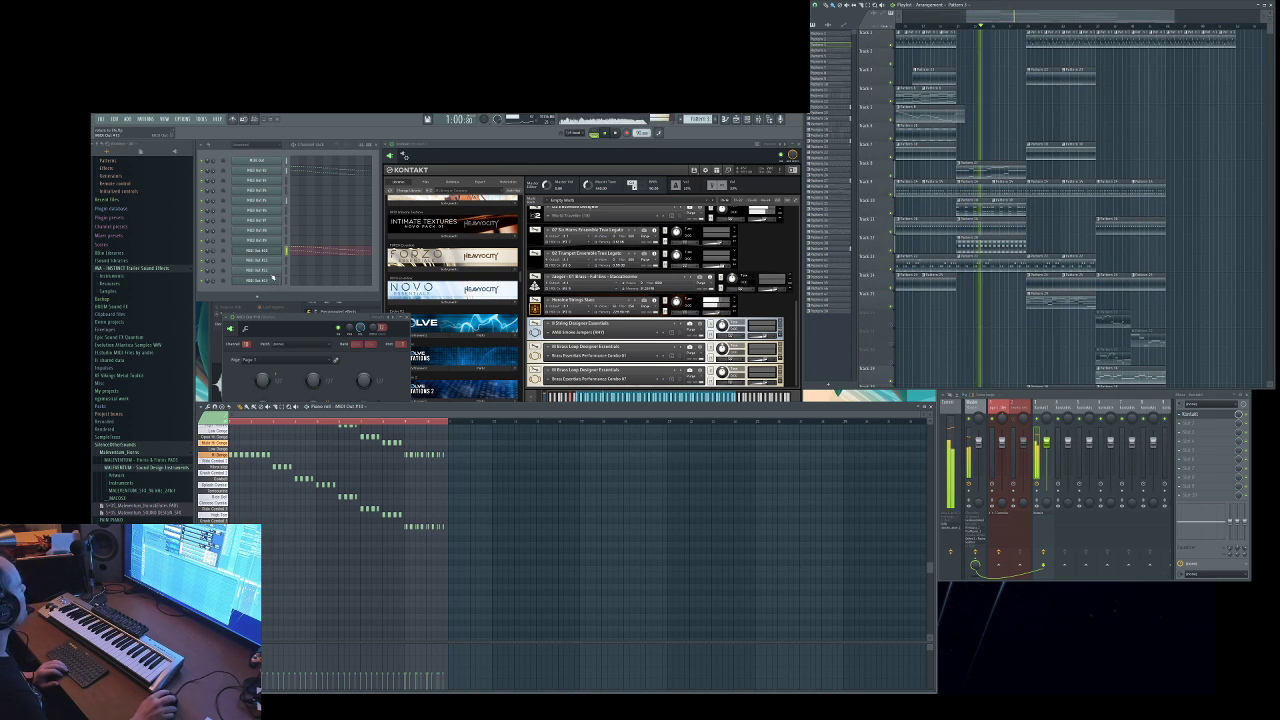
click(274, 268)
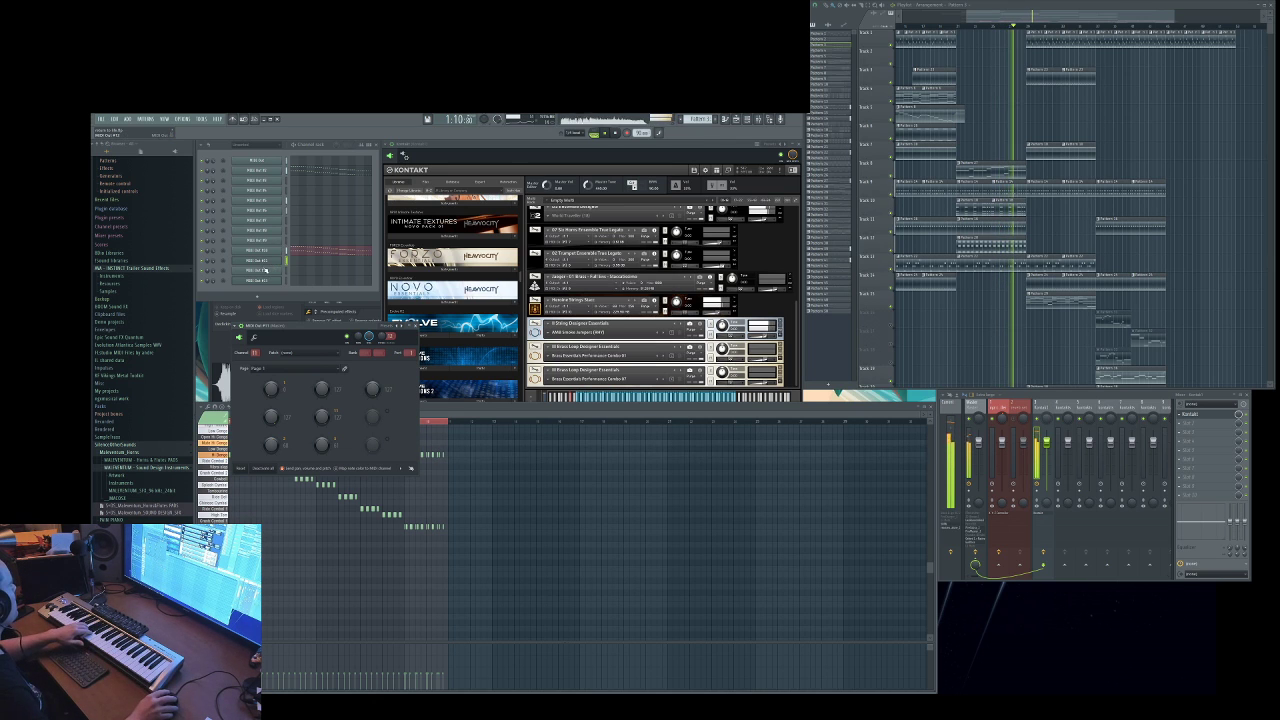
click(265, 270)
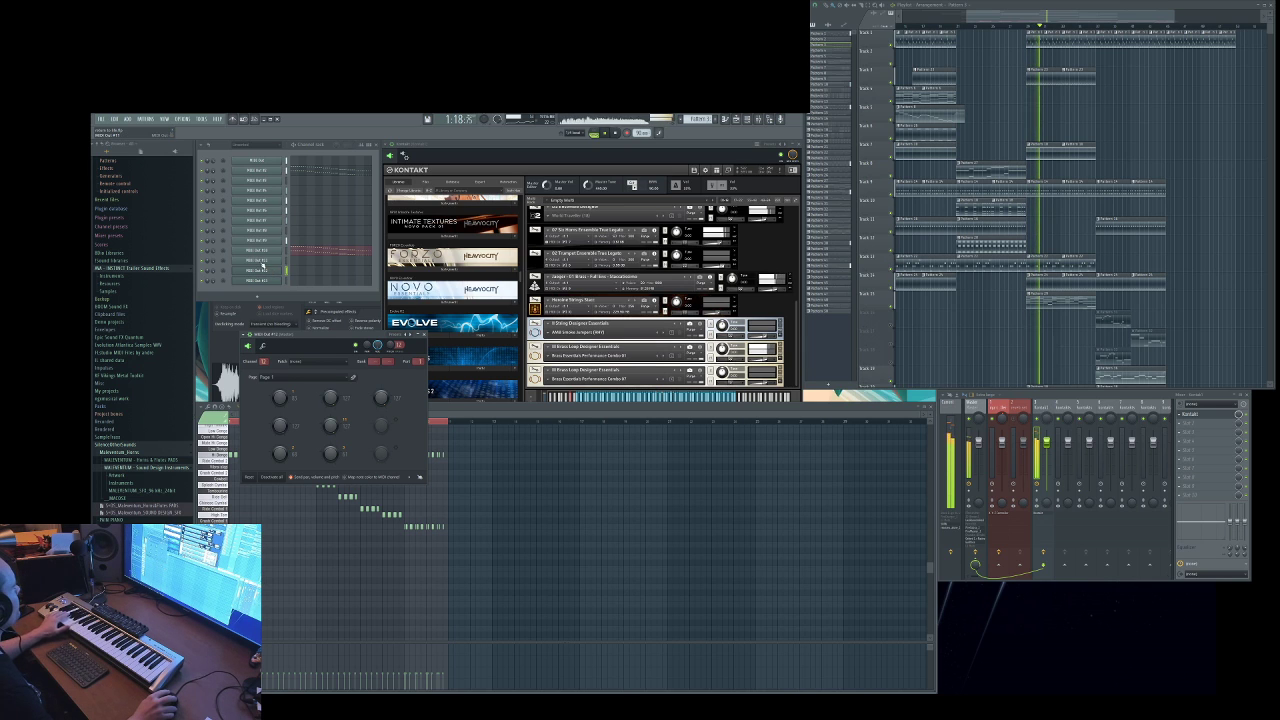
click(263, 261)
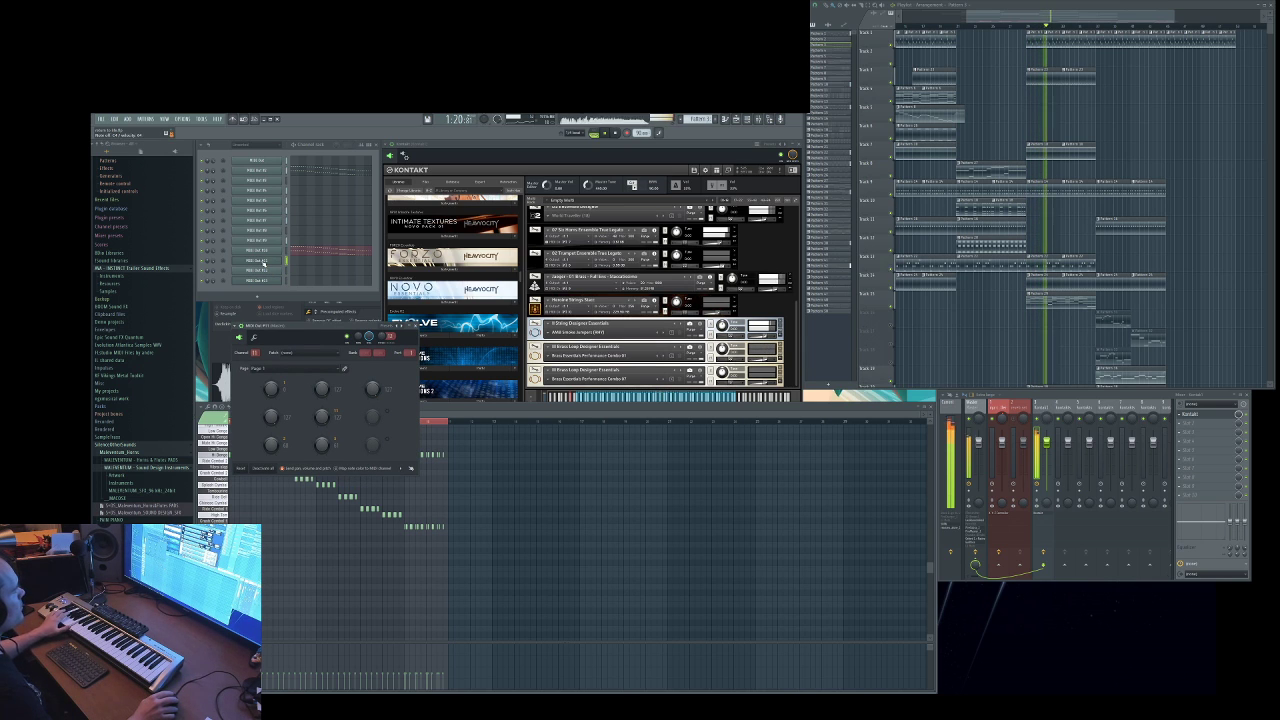
key(space)
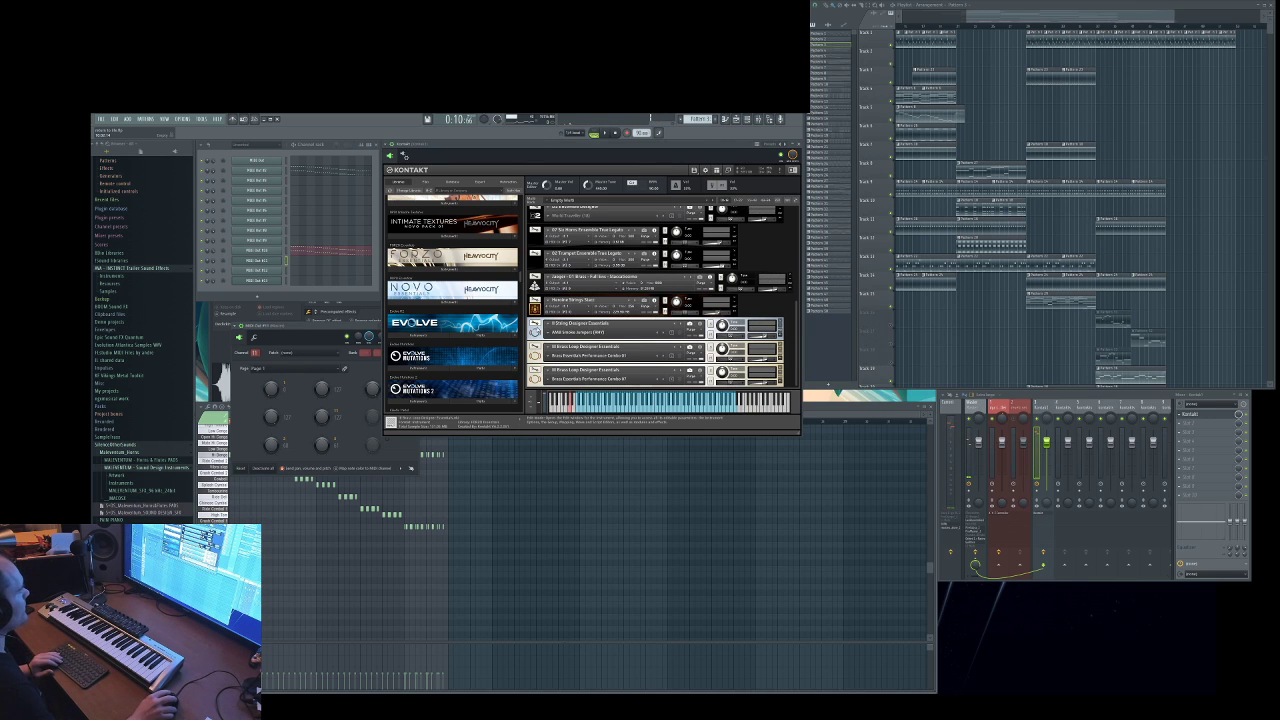
Change the MIDI volume controller range in String Designer Essentials' instrument options and return to the Kontakt rack
click(535, 326)
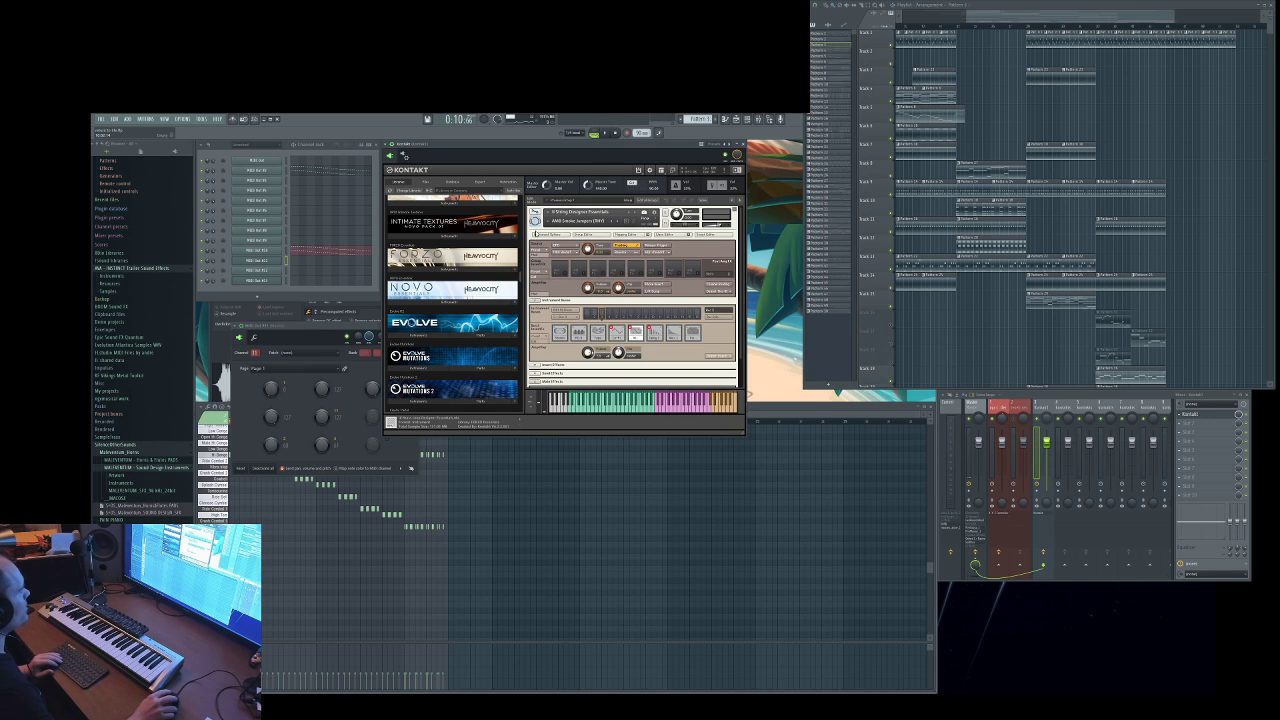
click(686, 293)
click(698, 353)
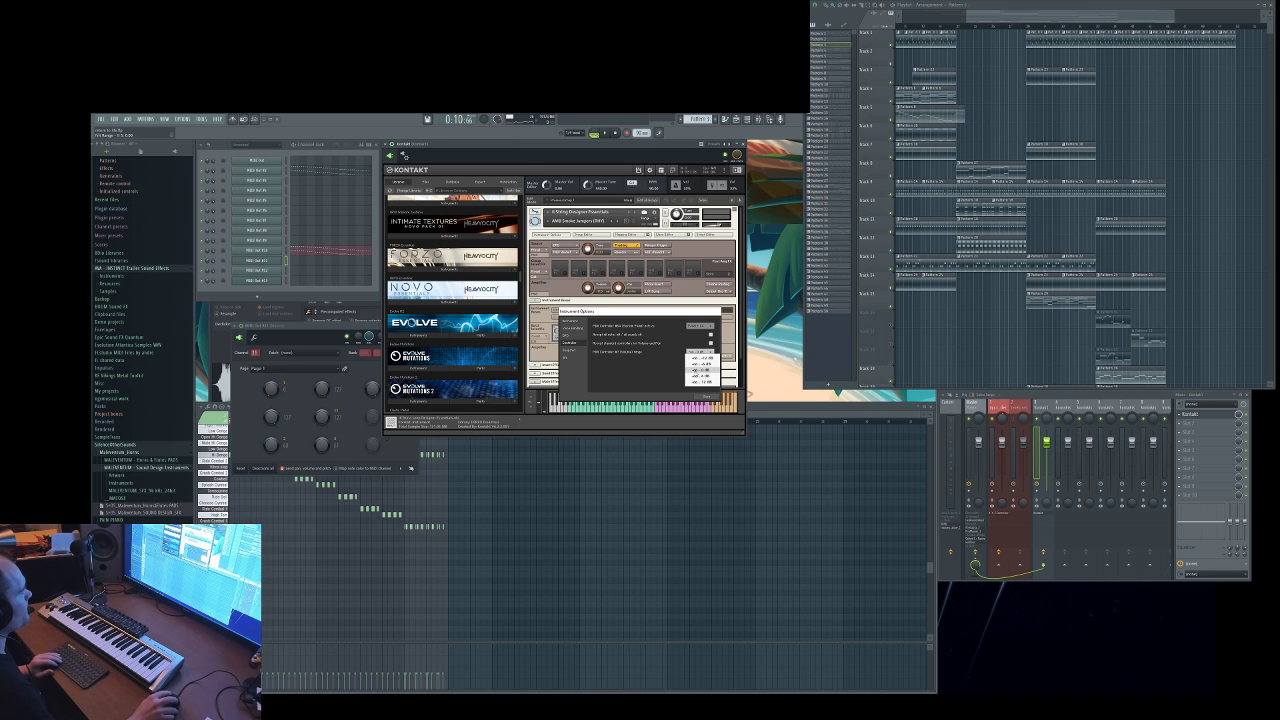
click(700, 374)
click(702, 395)
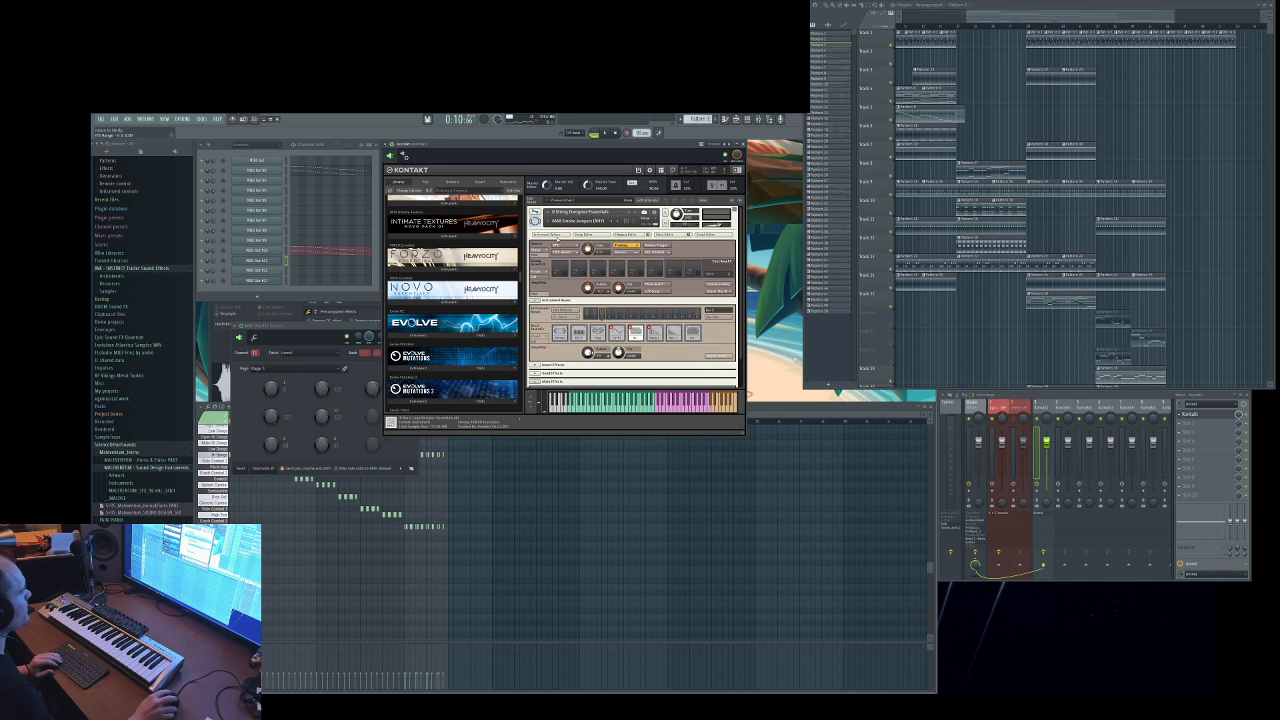
click(537, 217)
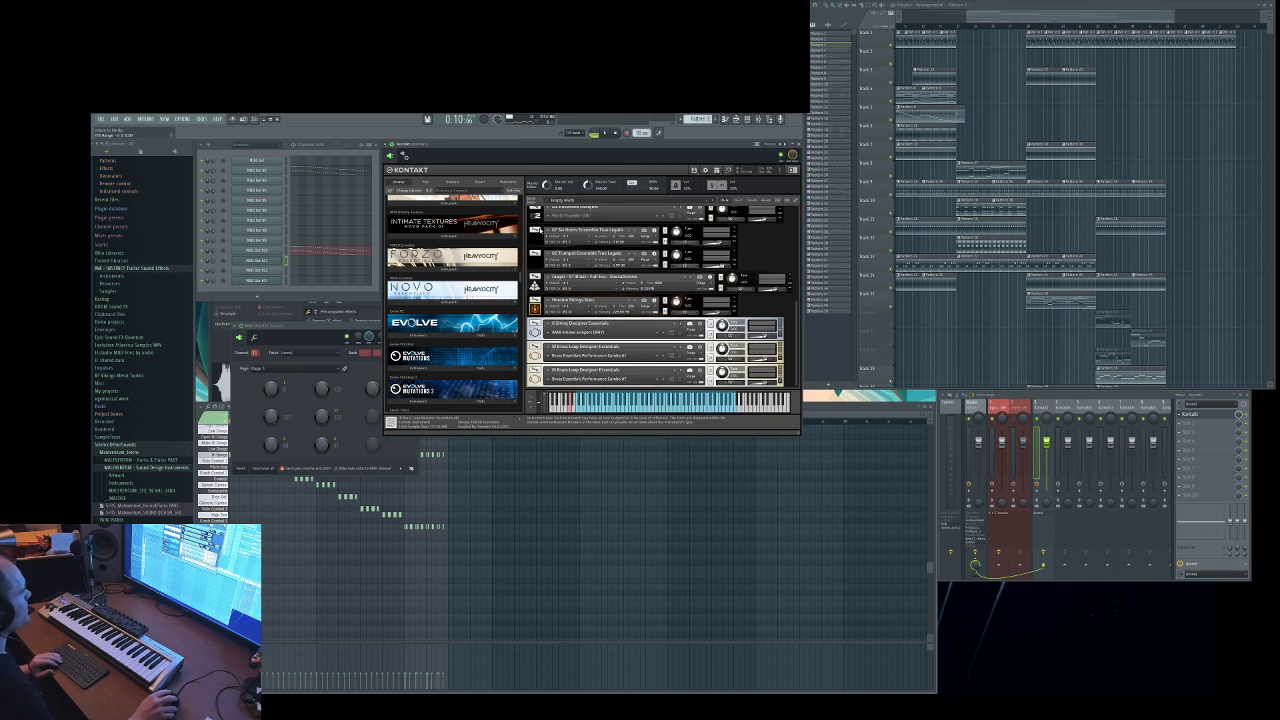
Change the MIDI volume controller range in Brass Loop Designer Essentials' instrument options
click(537, 217)
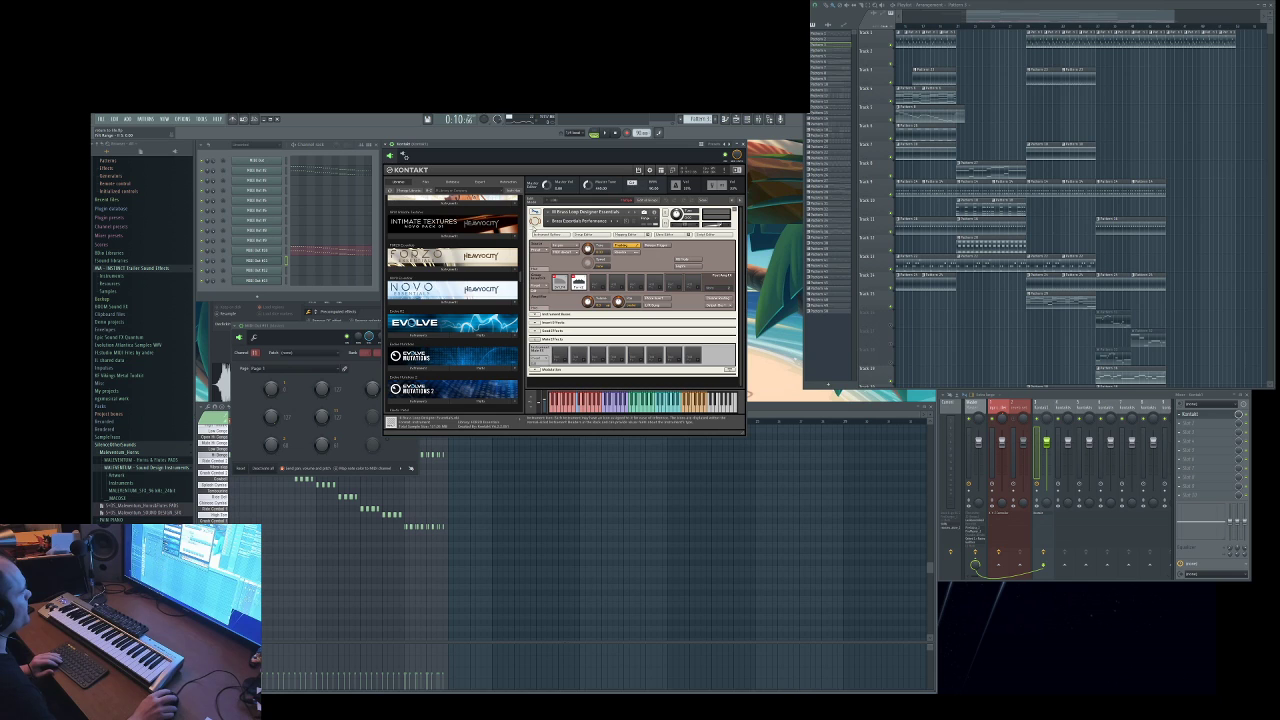
click(676, 297)
click(697, 352)
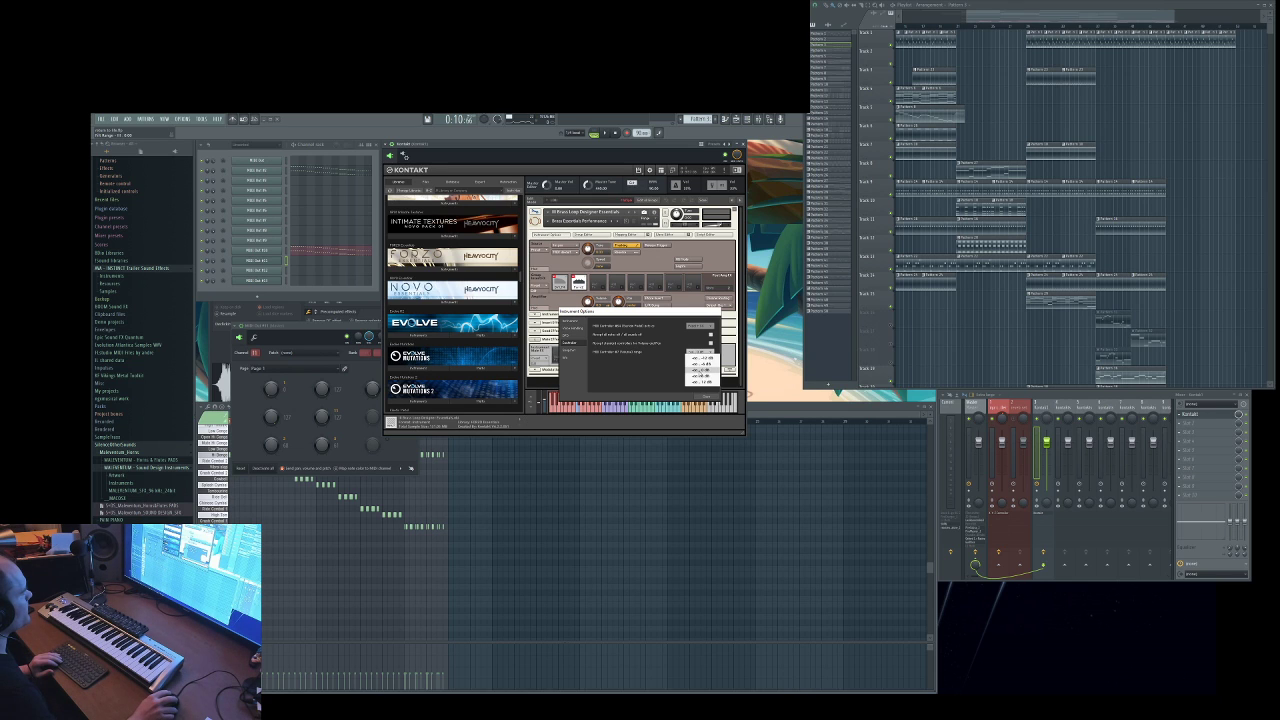
click(700, 376)
click(705, 397)
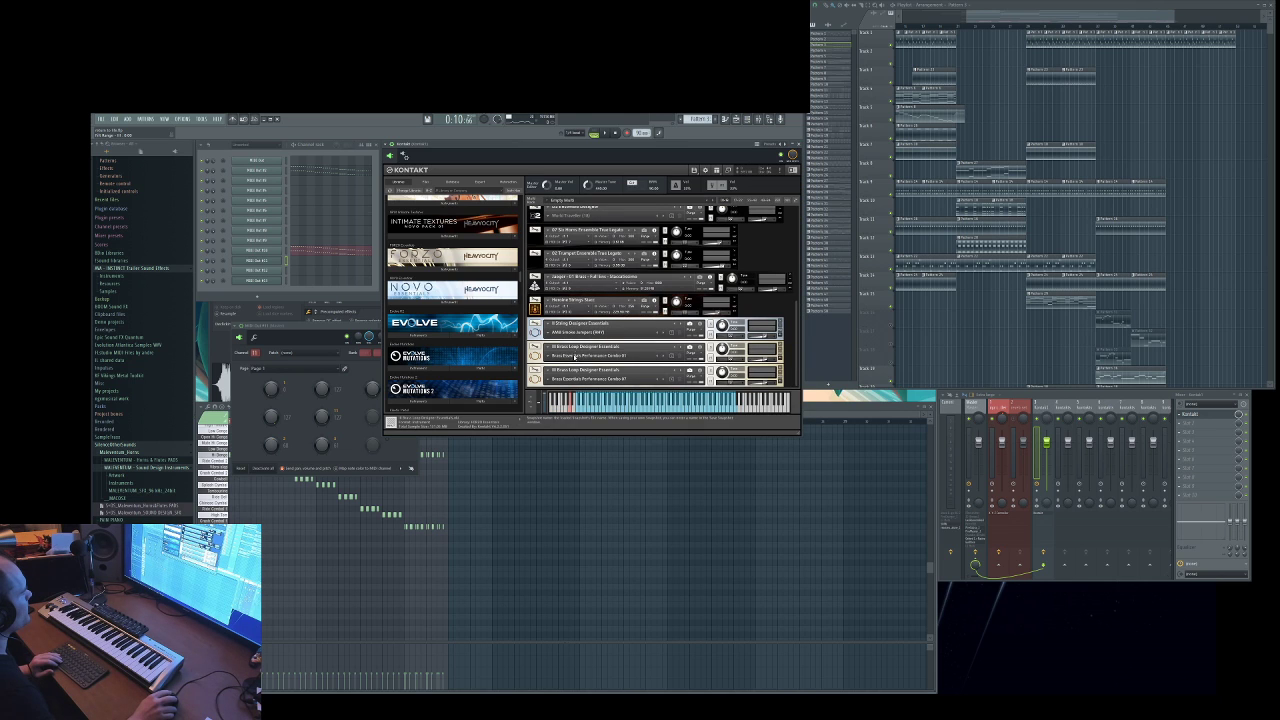
Check String Designer Essentials and both Brass Loop Designer Essentials instruments in Kontakt's instrument edit view, returning to the rack
click(536, 327)
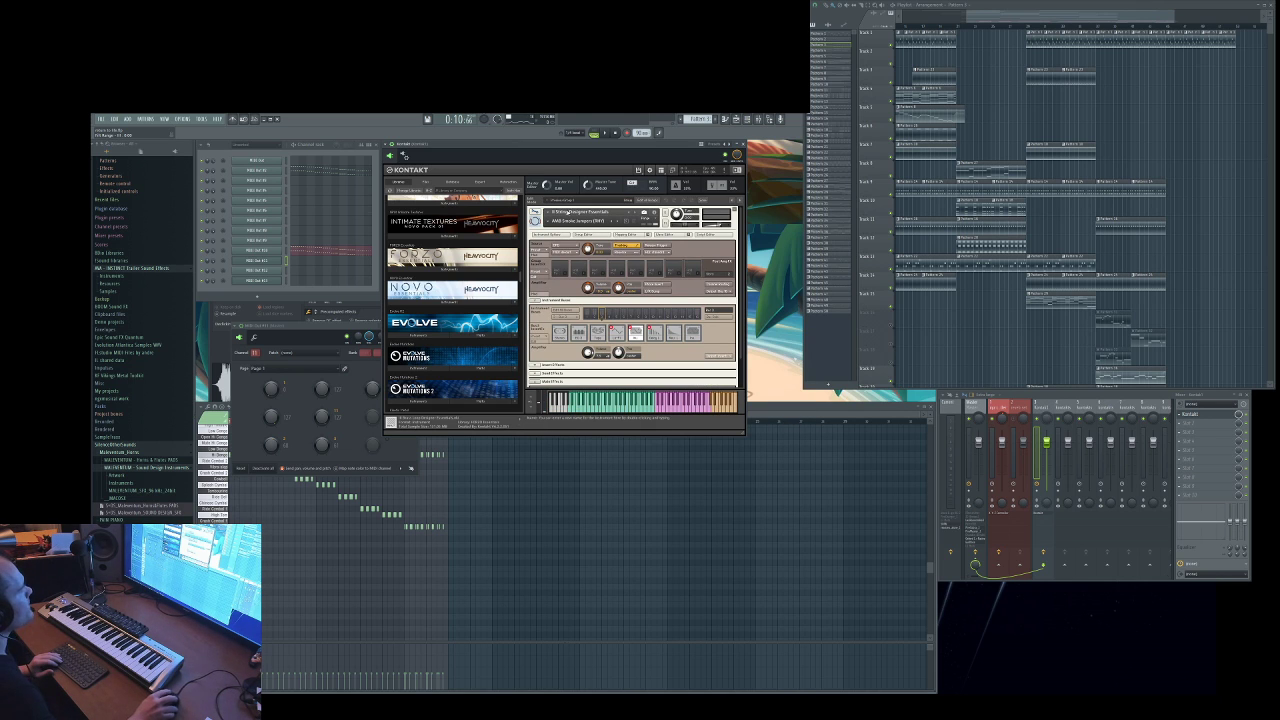
click(534, 213)
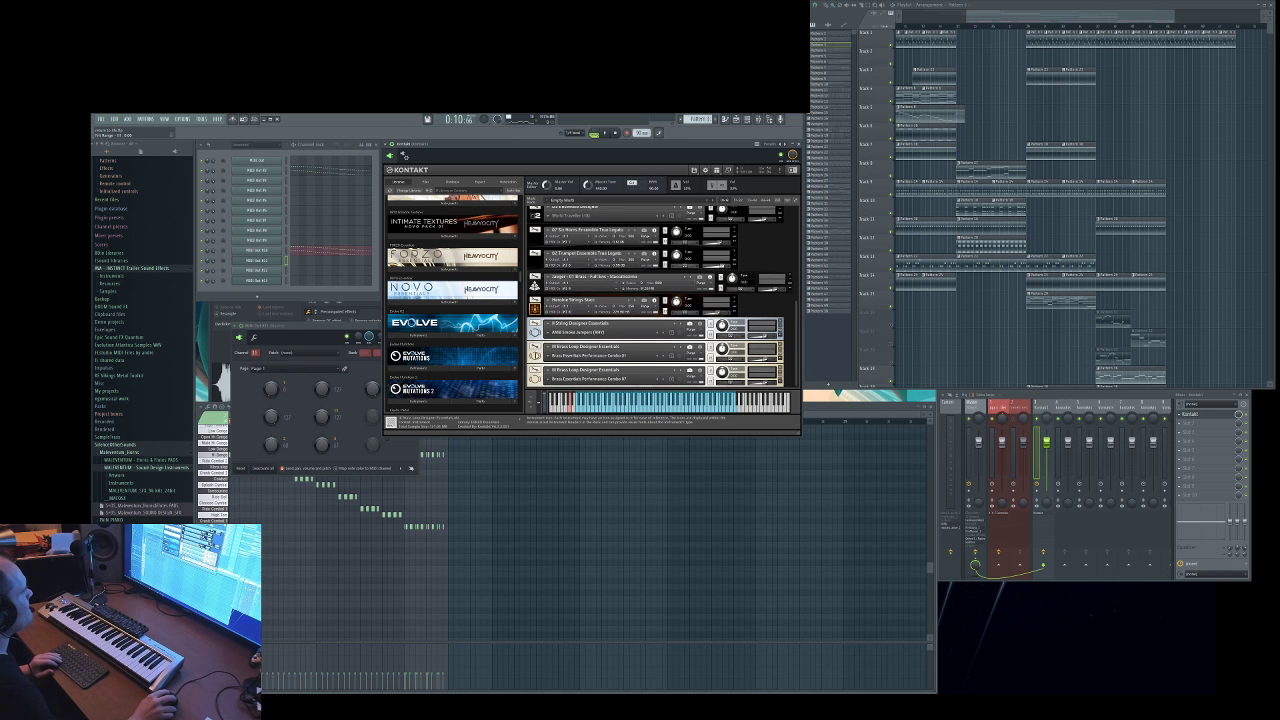
click(600, 352)
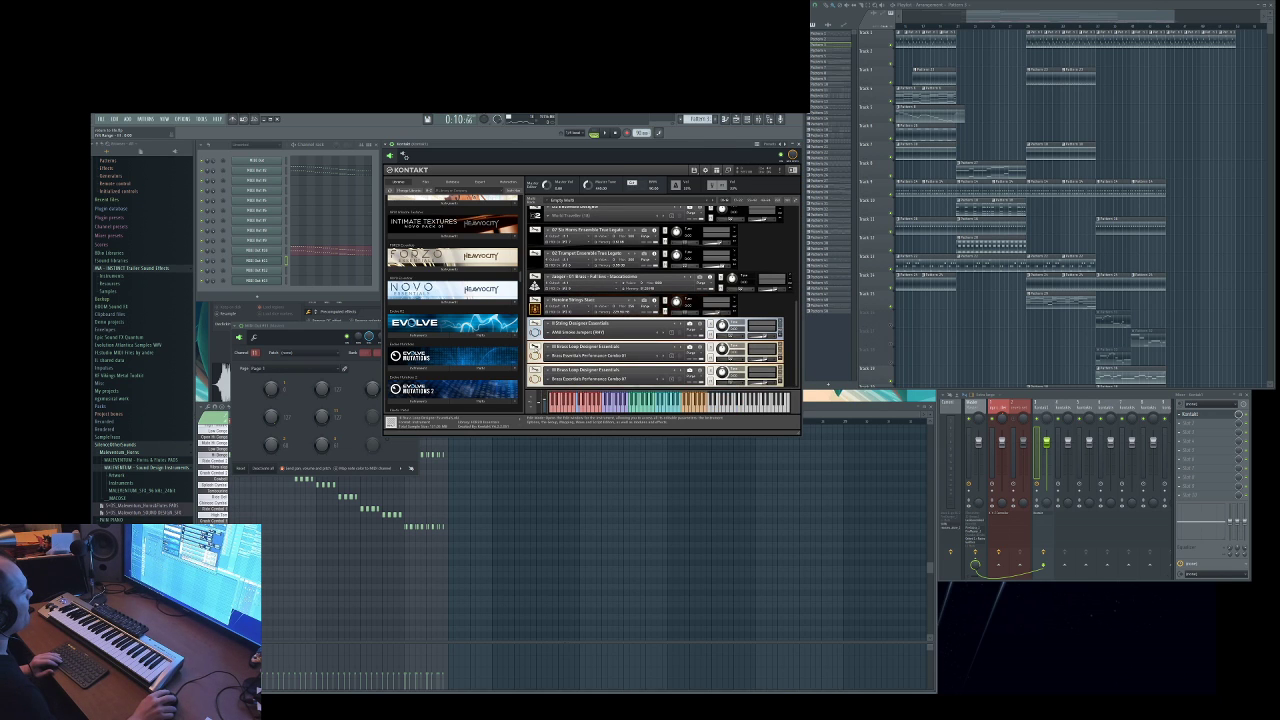
click(535, 349)
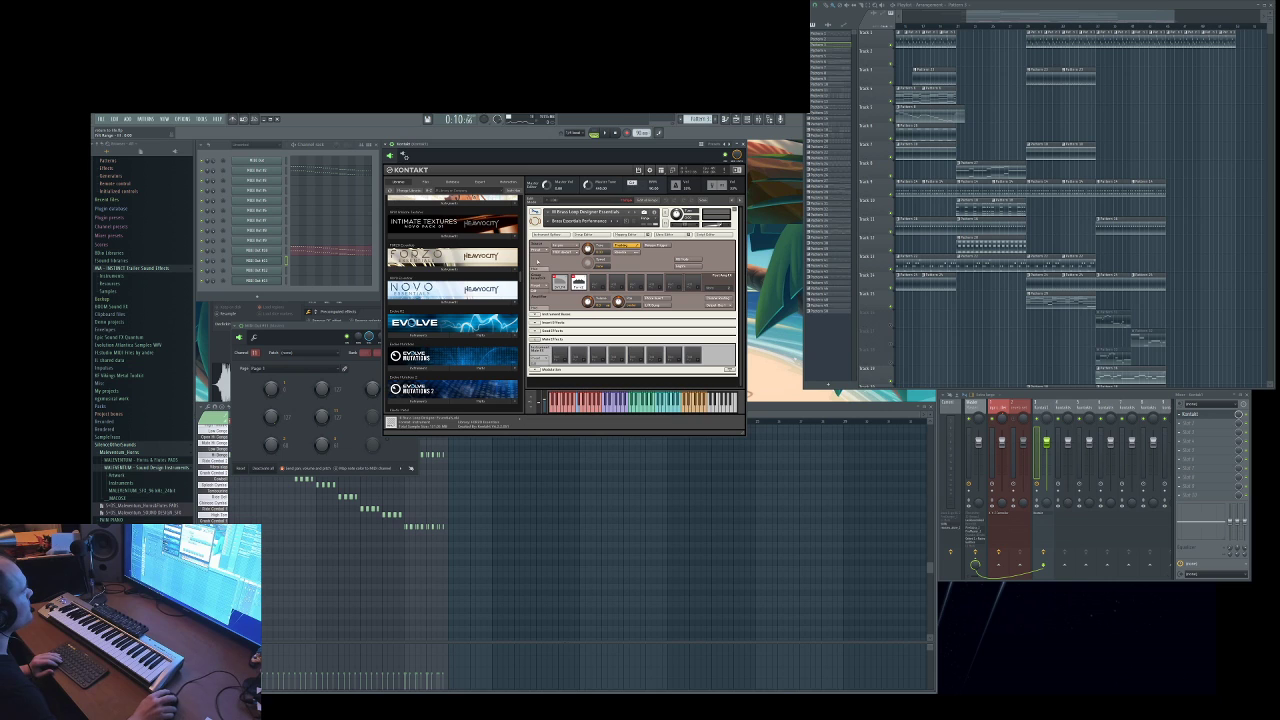
click(536, 213)
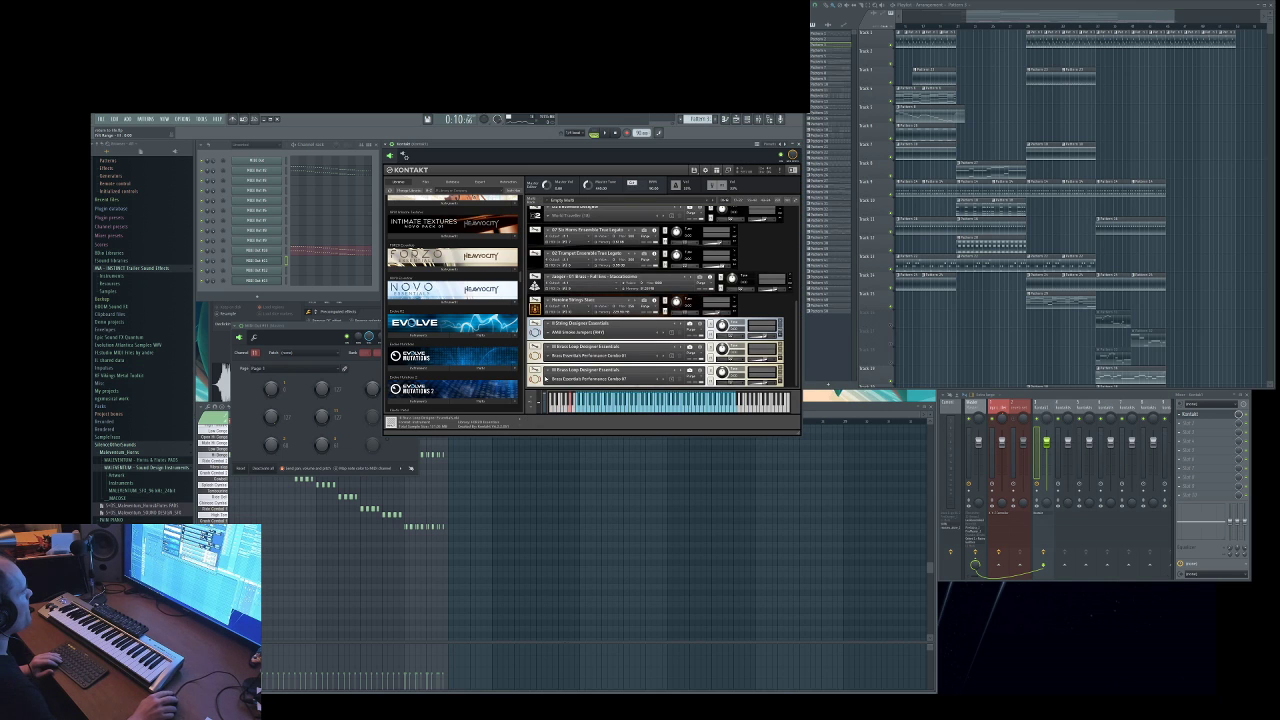
click(535, 374)
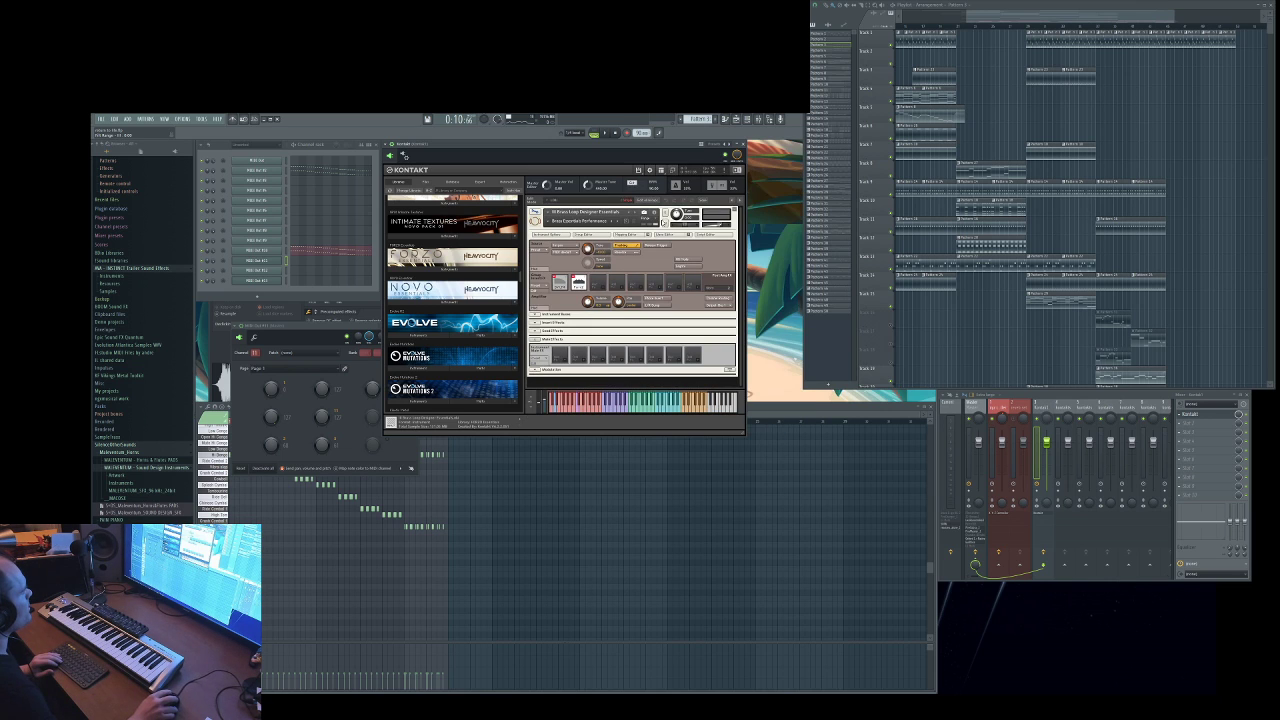
click(535, 214)
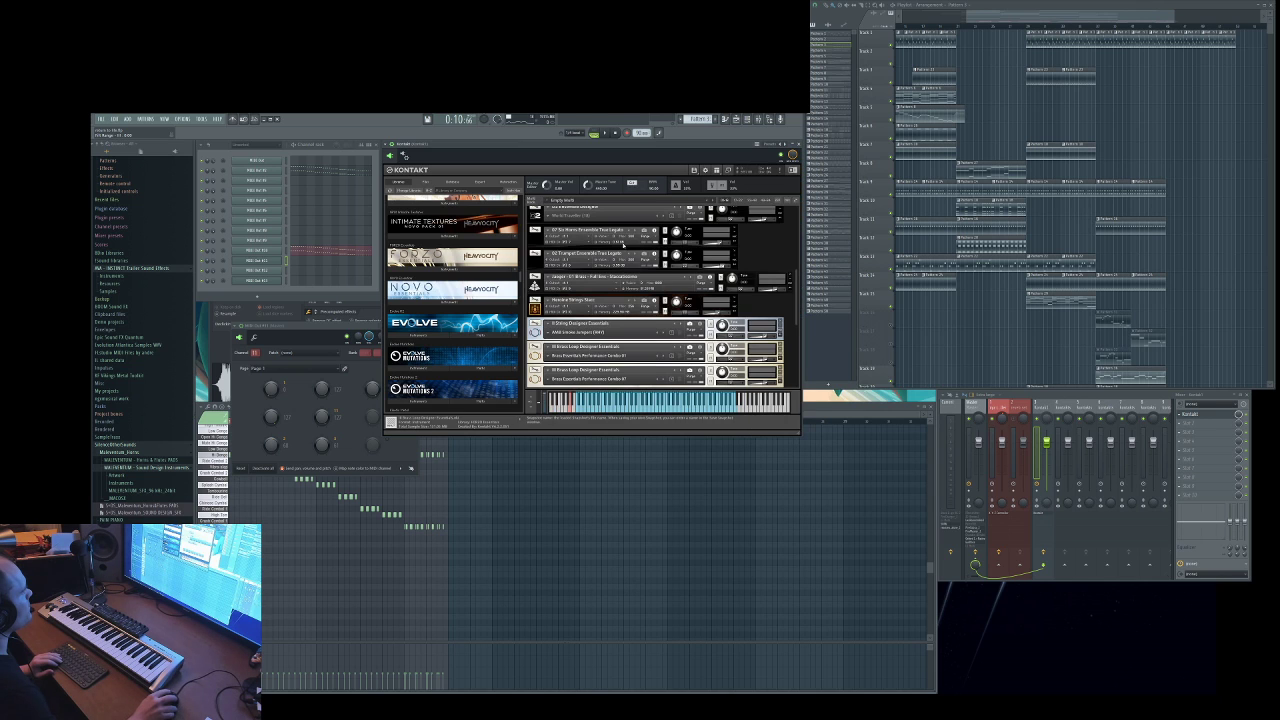
Change the MIDI volume controller range in the last Brass Loop Designer Essentials' instrument options and return to the Kontakt rack
click(535, 373)
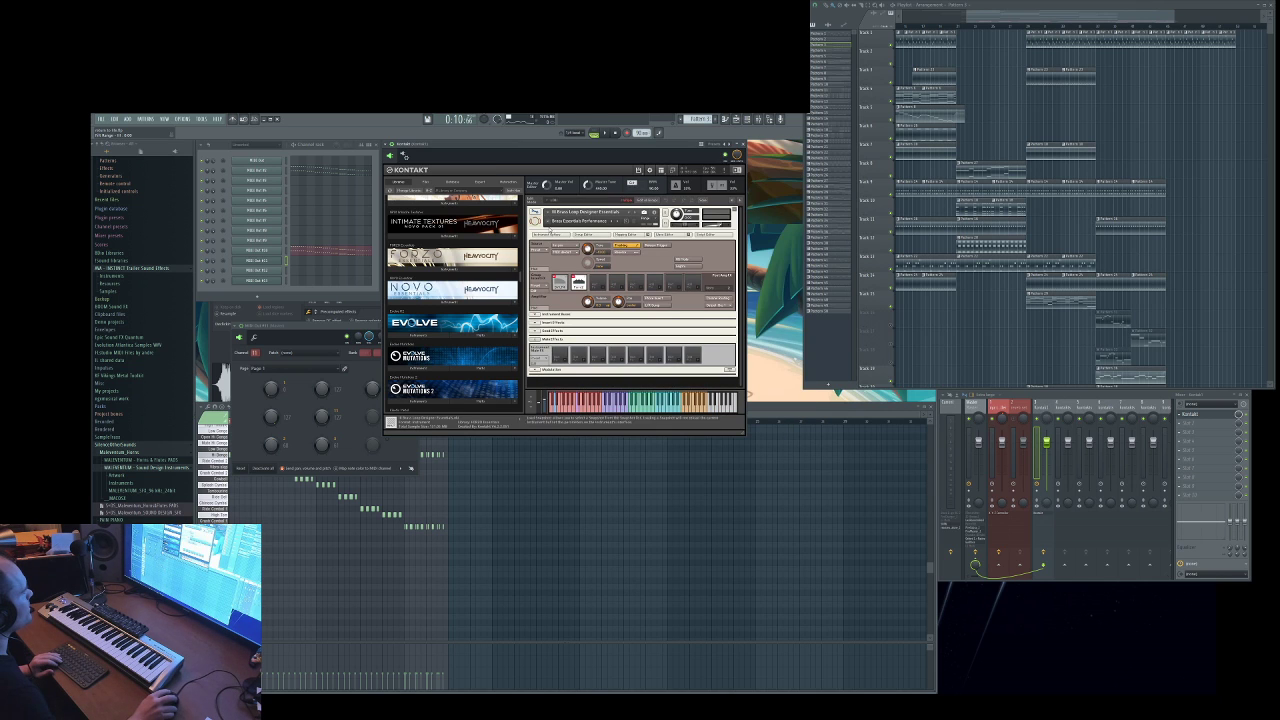
click(549, 234)
click(700, 353)
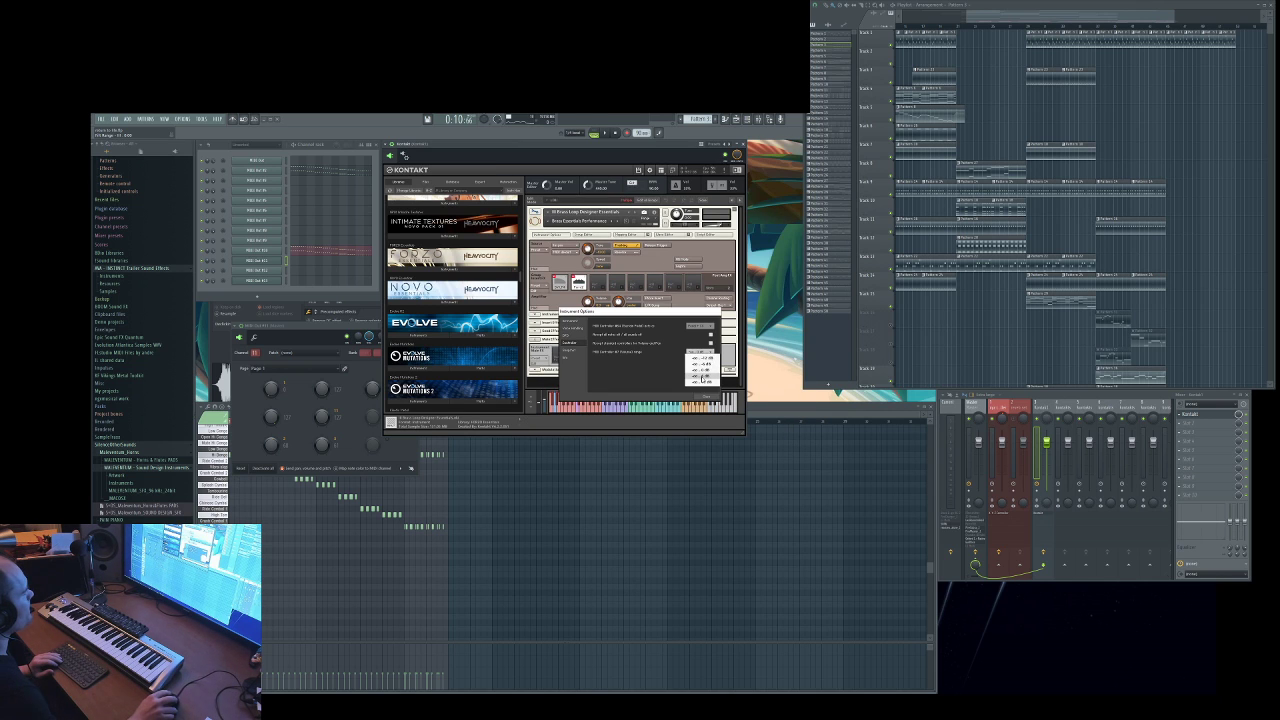
click(704, 376)
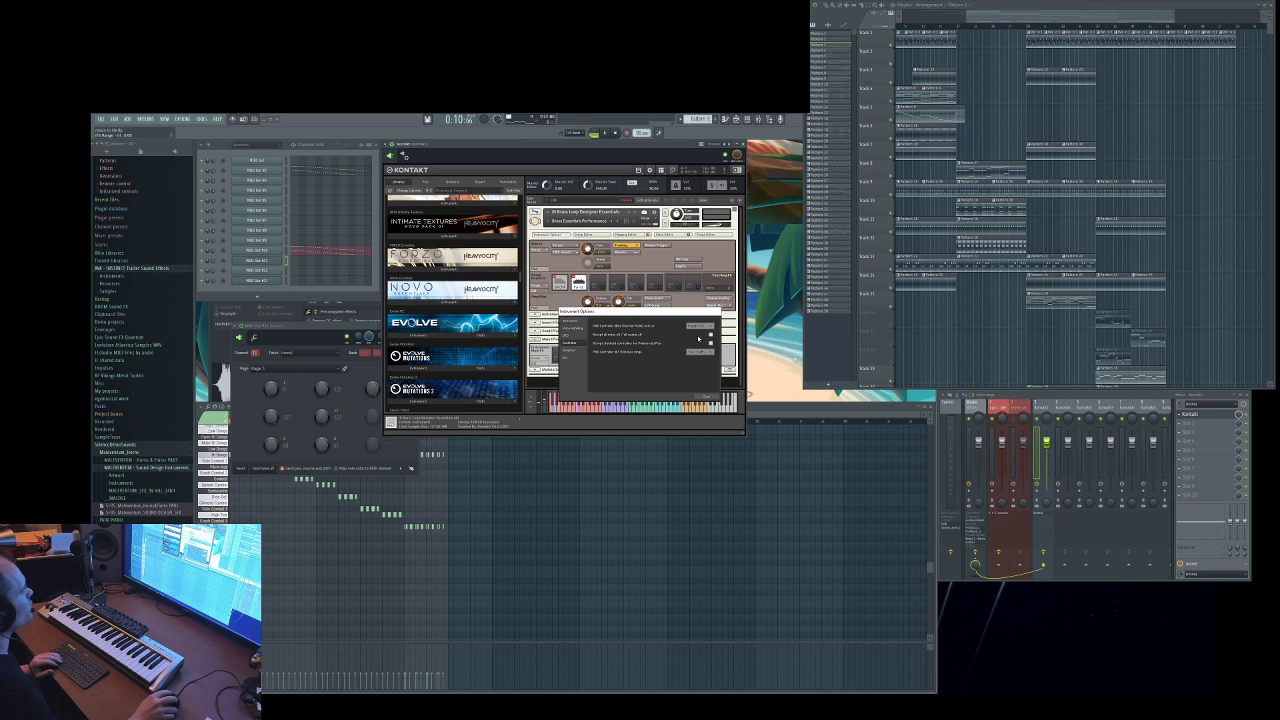
click(712, 400)
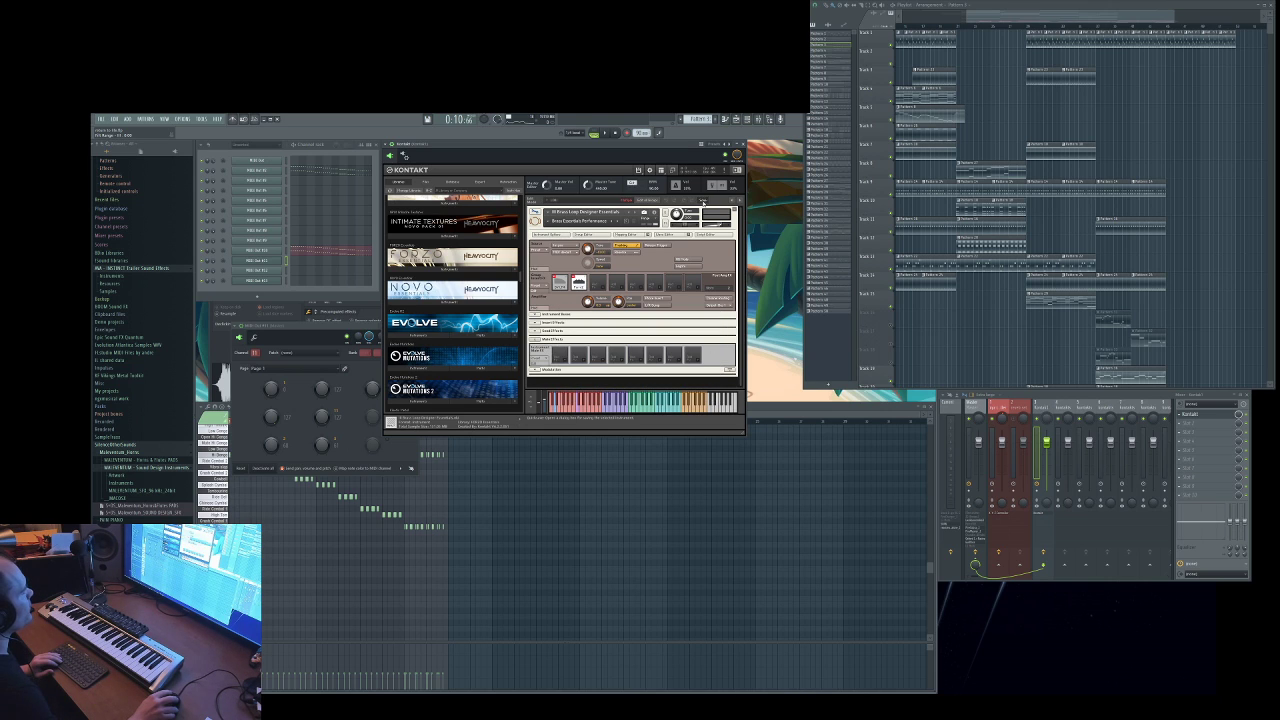
click(535, 214)
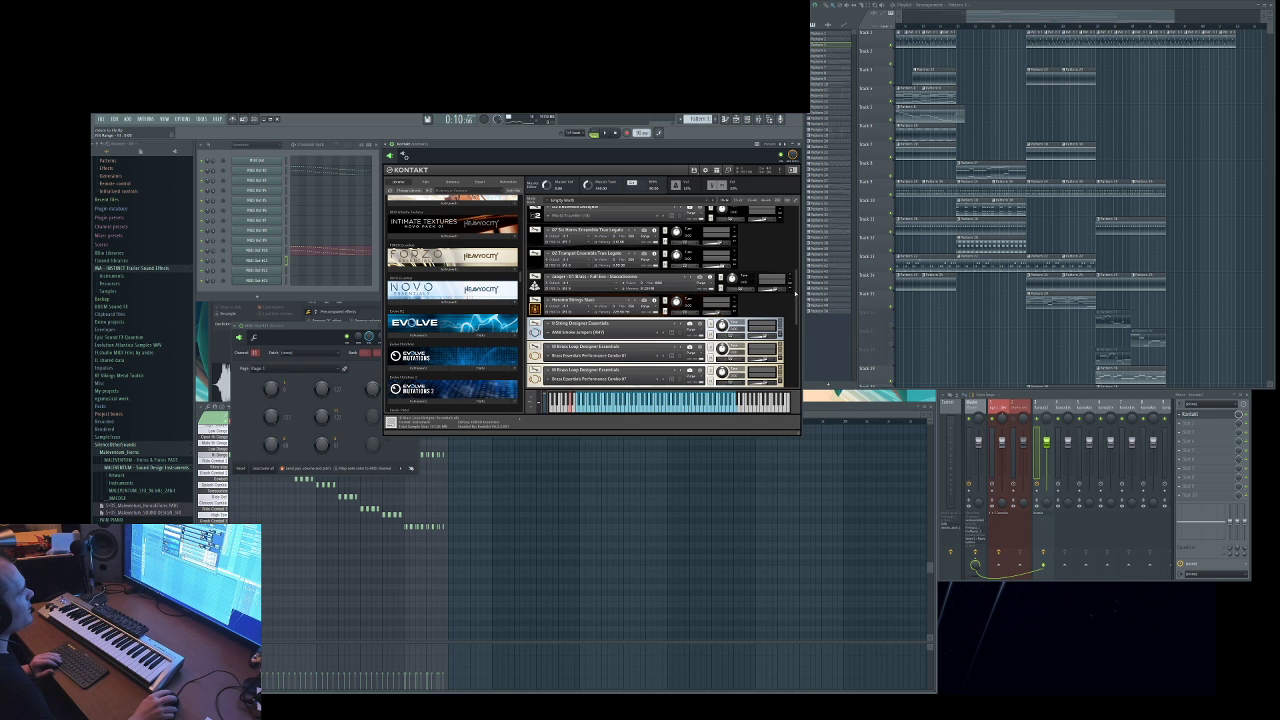
click(620, 378)
scroll(650, 300, up, 3)
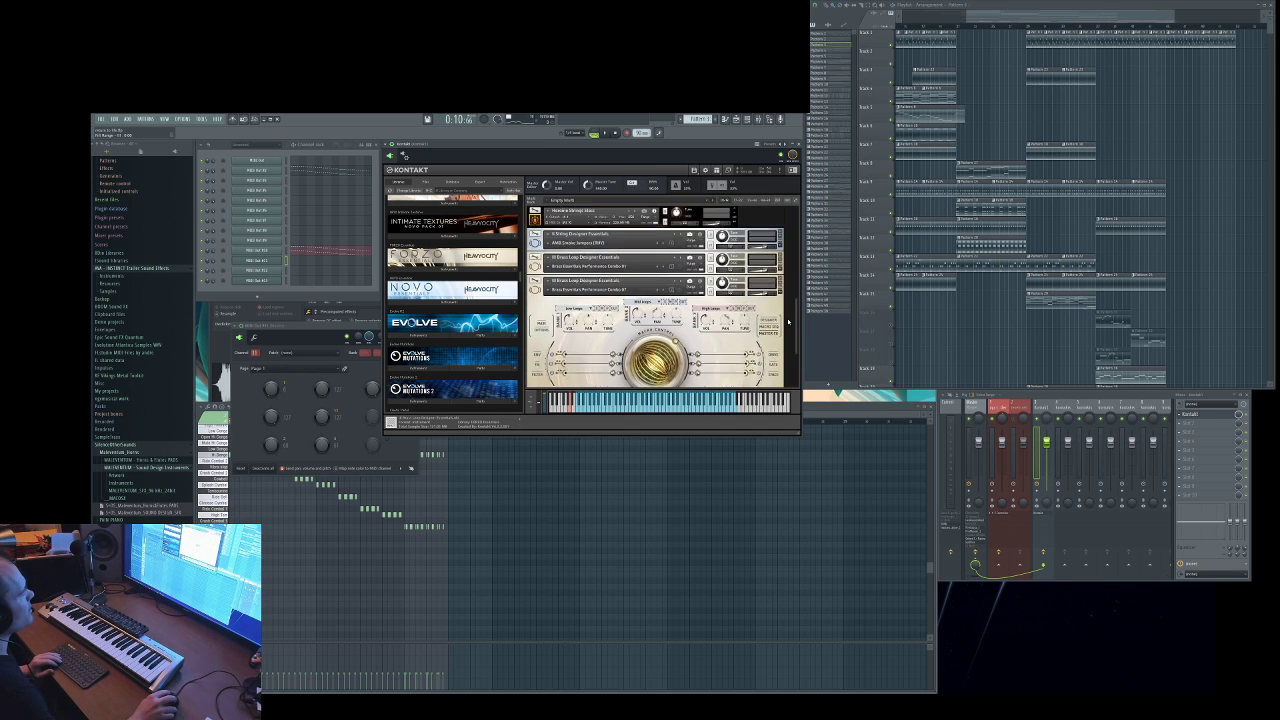
click(788, 316)
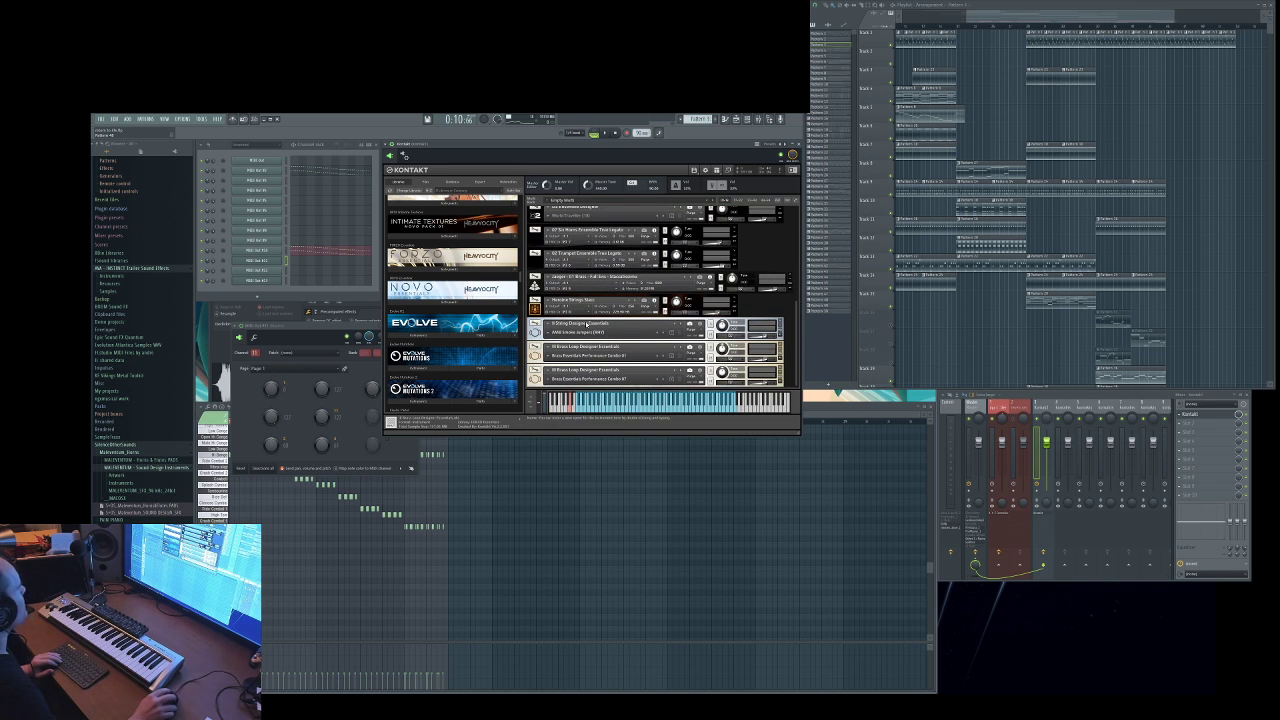
Audition the last two MIDI Out channels and play along with the middle section of the arrangement
click(268, 270)
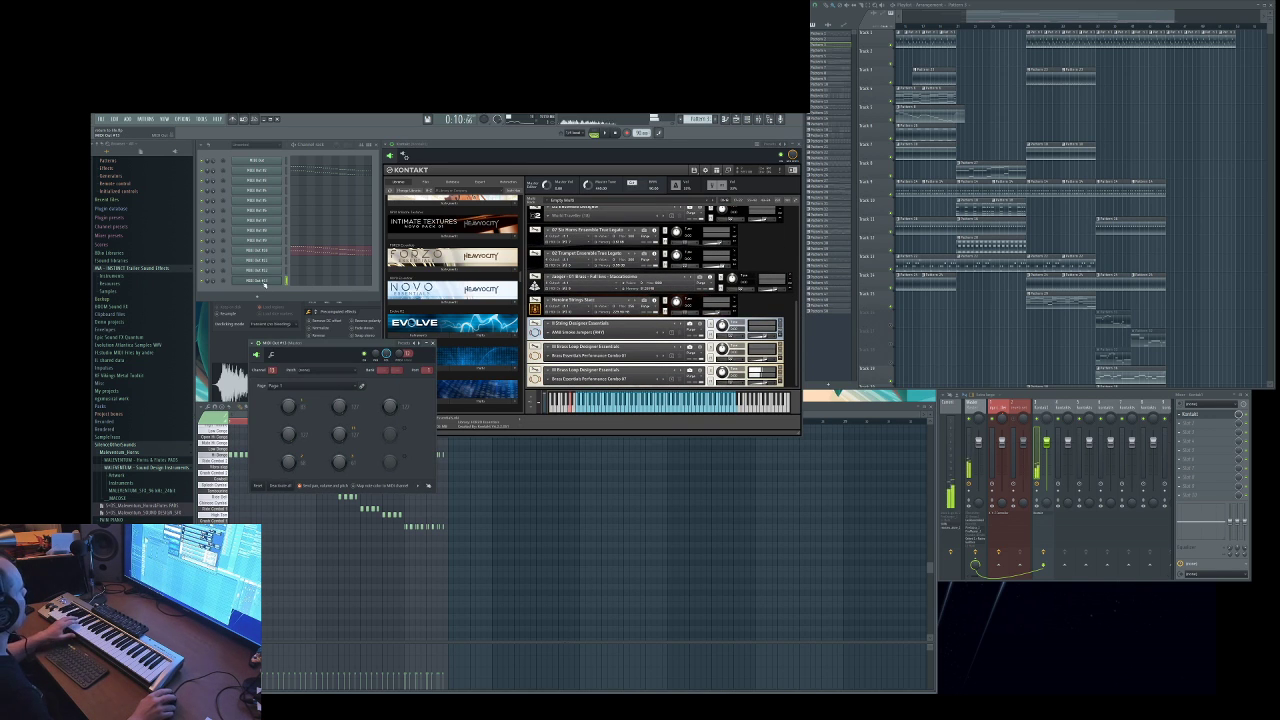
click(269, 263)
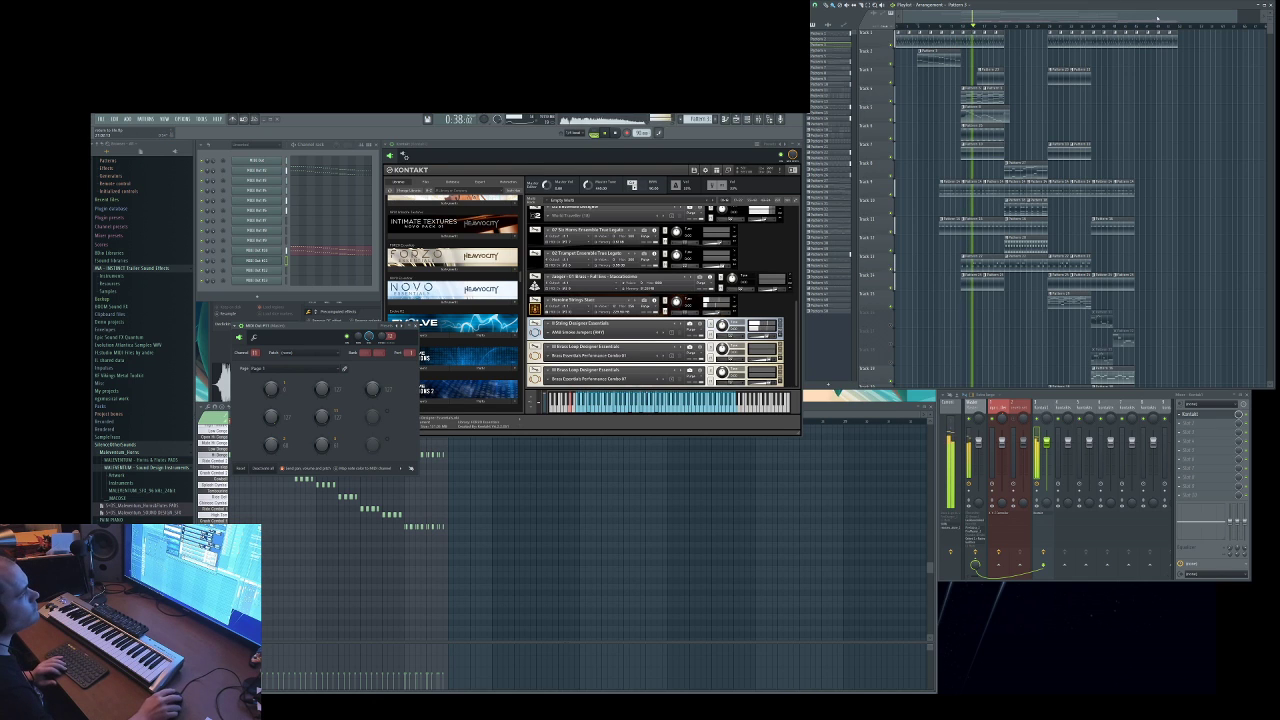
key(space)
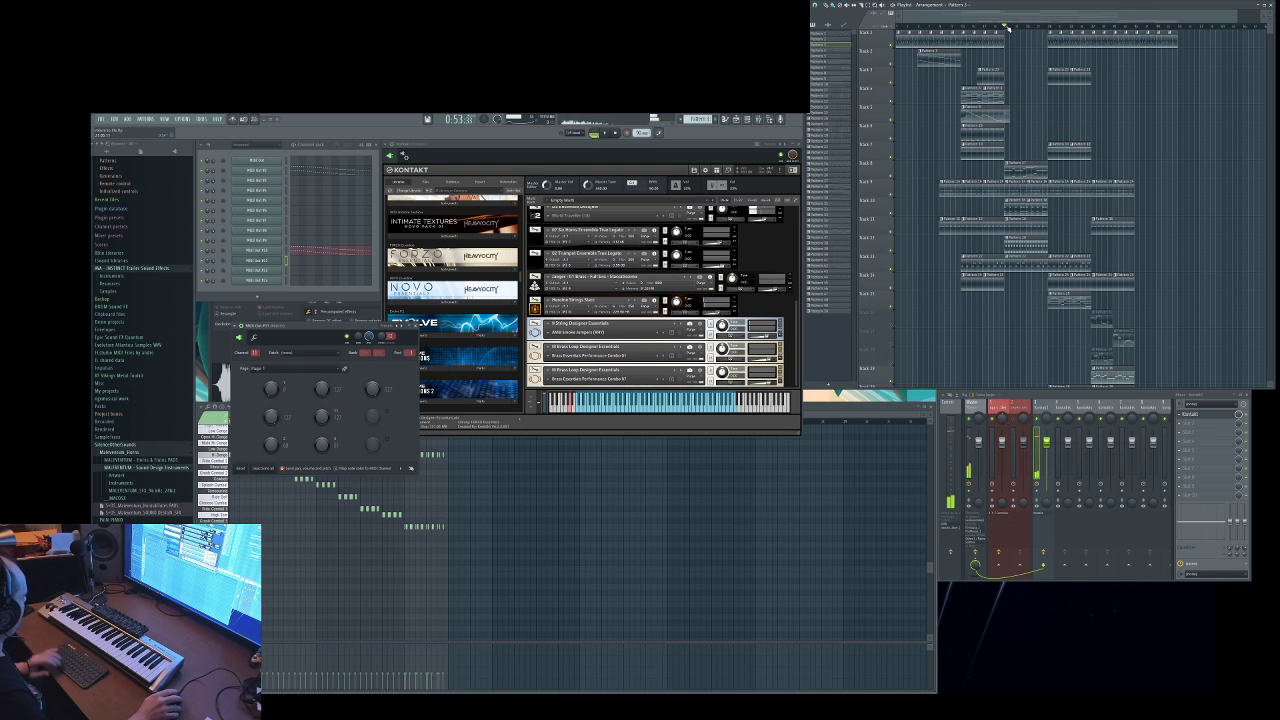
key(space)
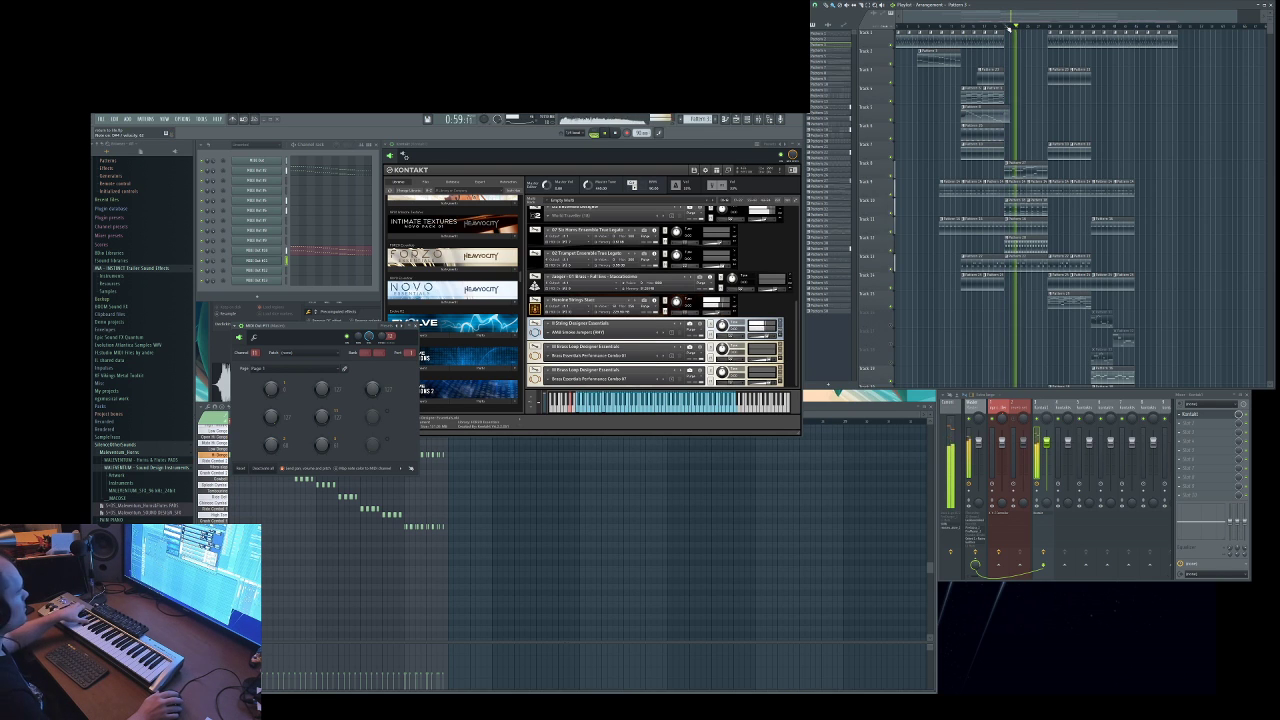
Copy all melody notes of the middle section's pattern from the first MIDI Out channel and select the MIDI Out #11 channel
scroll(1100, 170, down, 2)
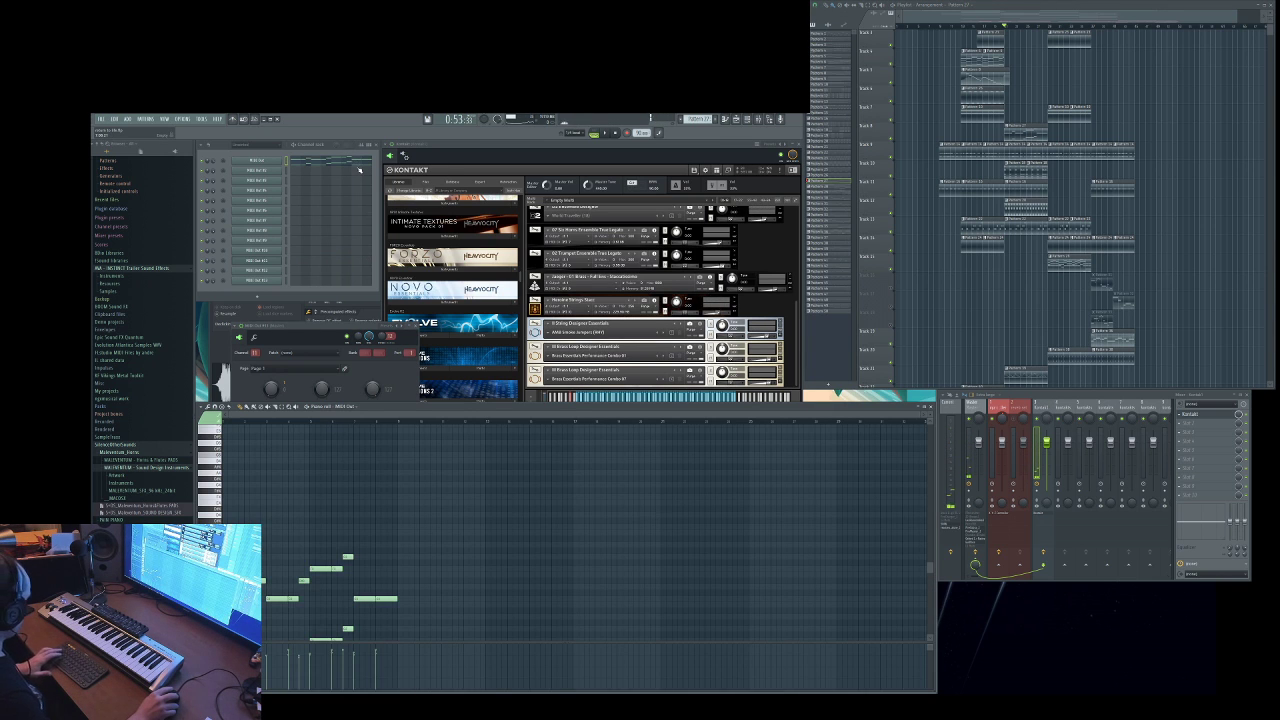
key(ctrl+a)
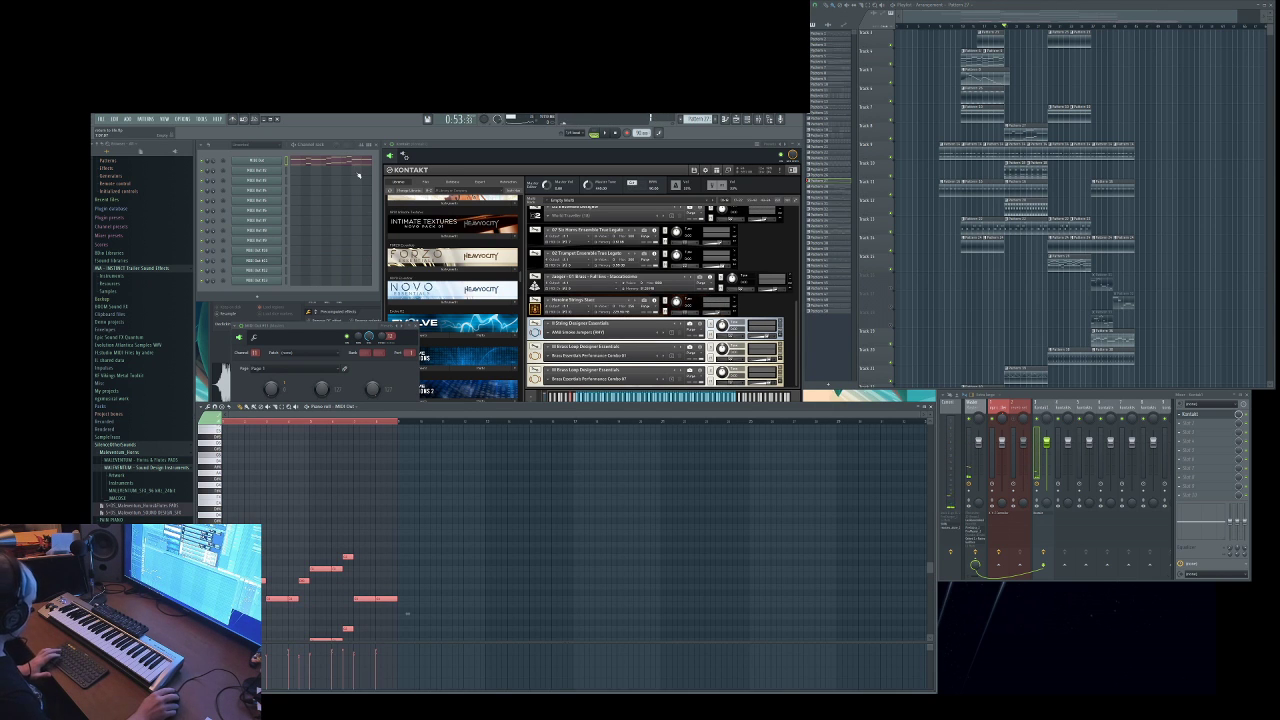
click(320, 262)
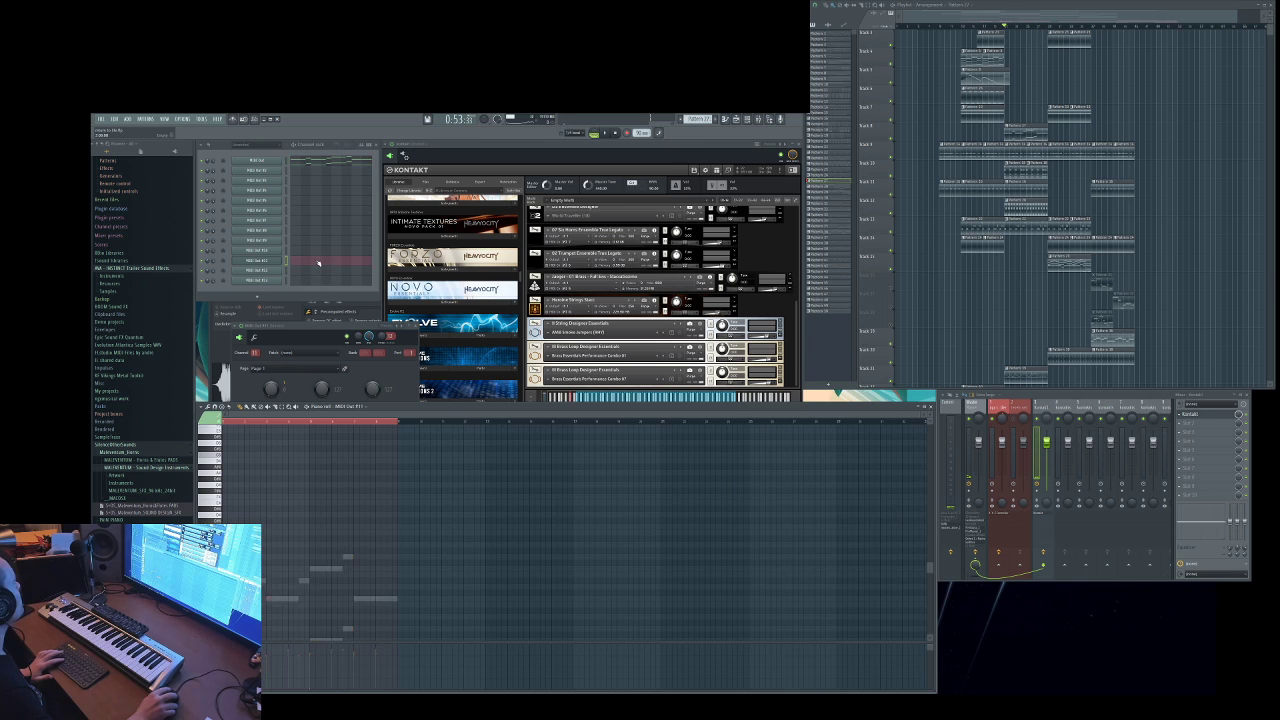
Insert an empty playlist track above the melody clip, add a new pattern there, and paste the copied melody into MIDI Out #11
right_click(879, 137)
click(920, 144)
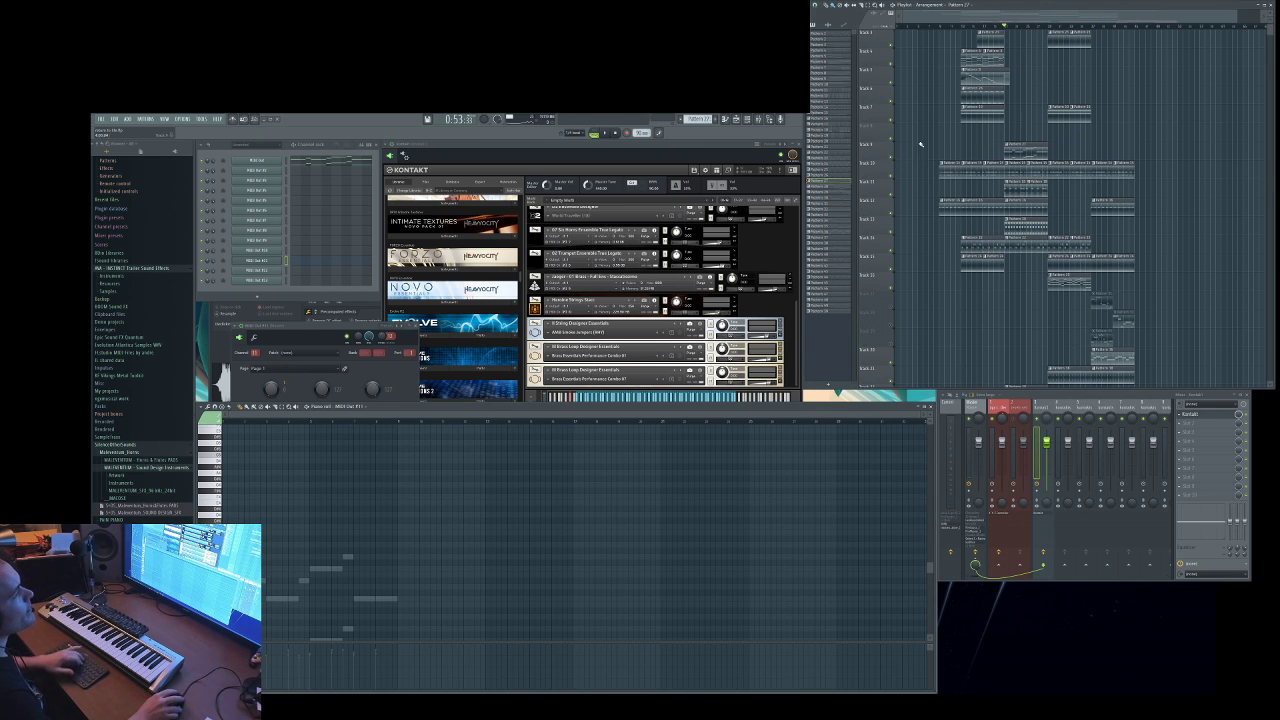
click(838, 384)
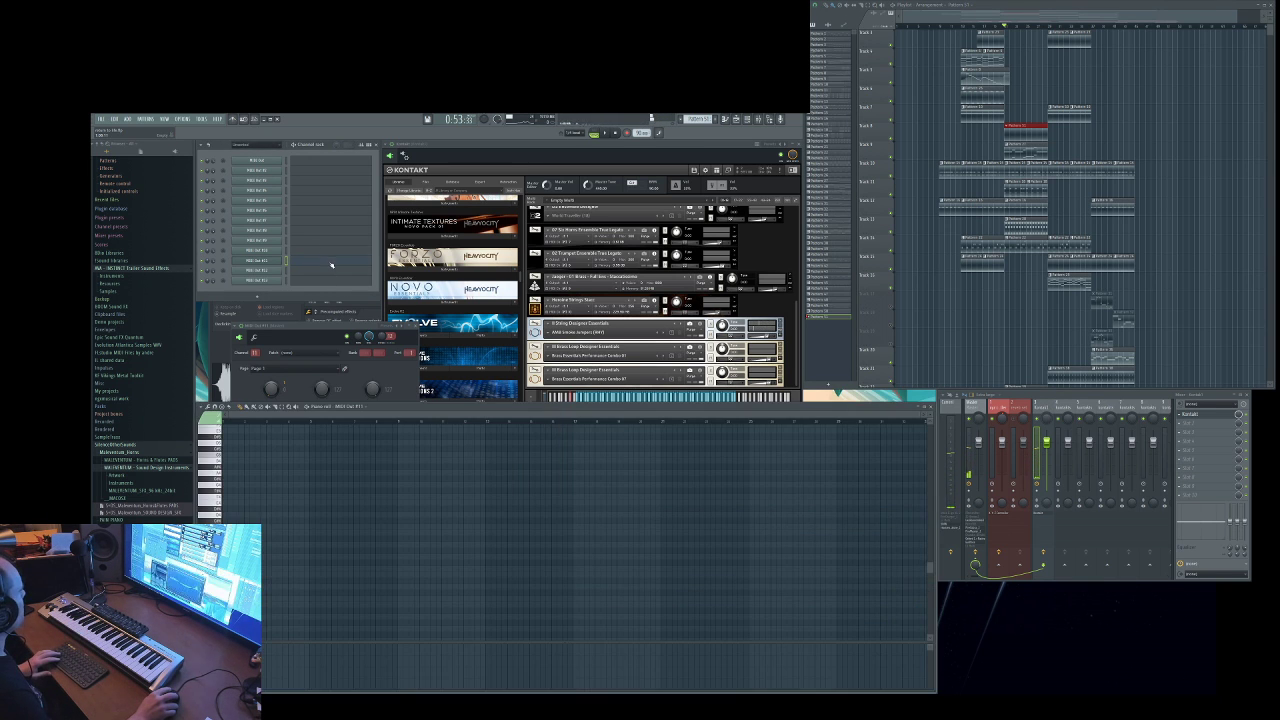
key(ctrl+v)
scroll(580, 540, down, 4)
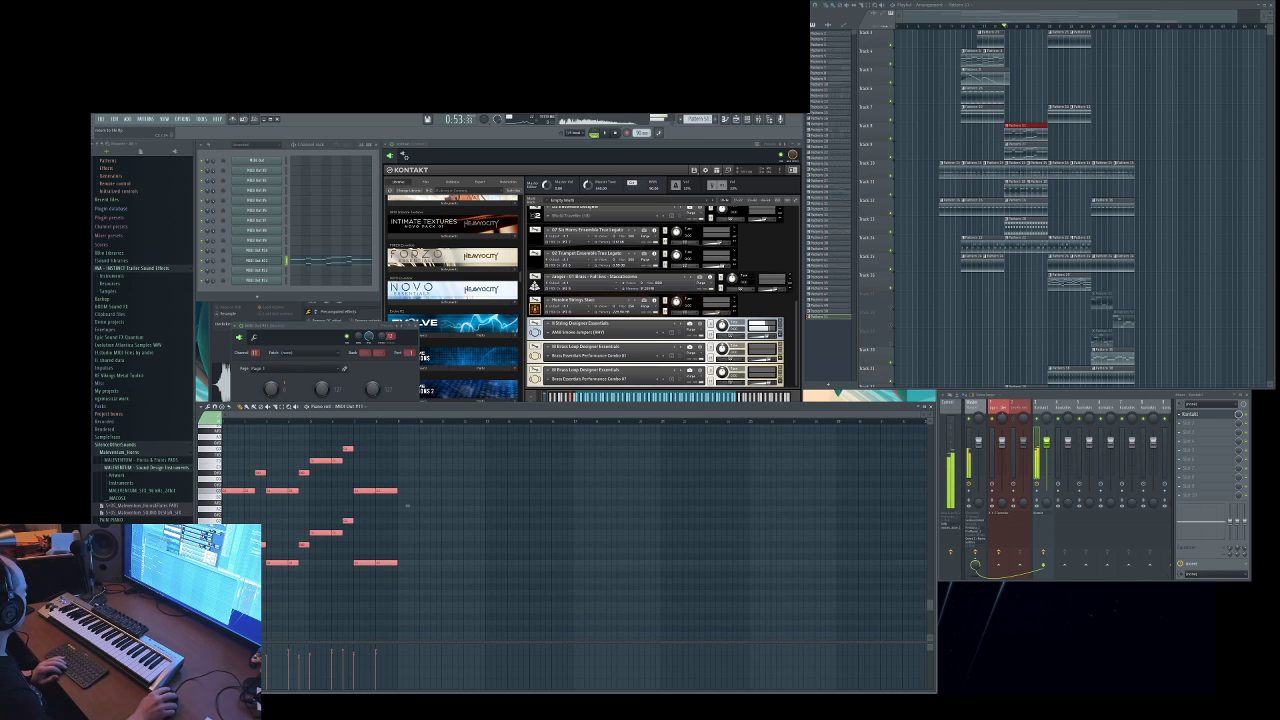
Double the MIDI Out #11 melody with a copy one octave lower and listen to it with the arrangement
drag(401, 423, 175, 427)
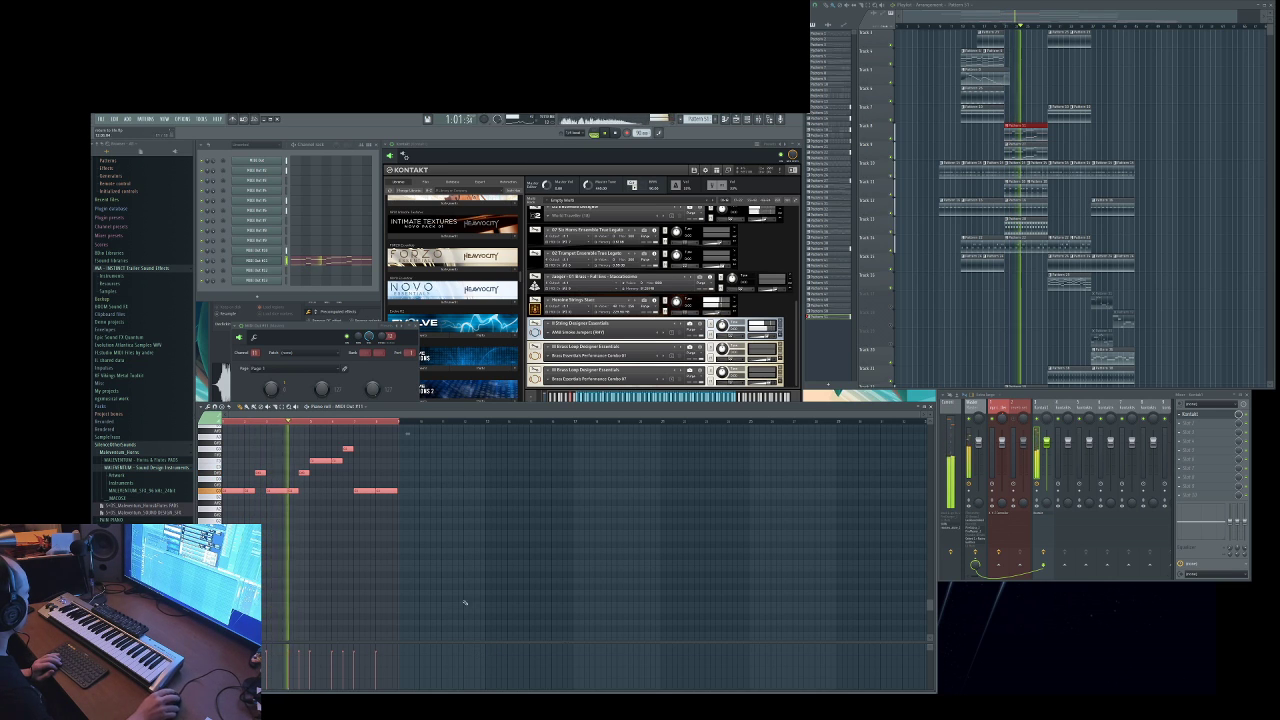
key(ctrl+v)
key(ctrl+Down)
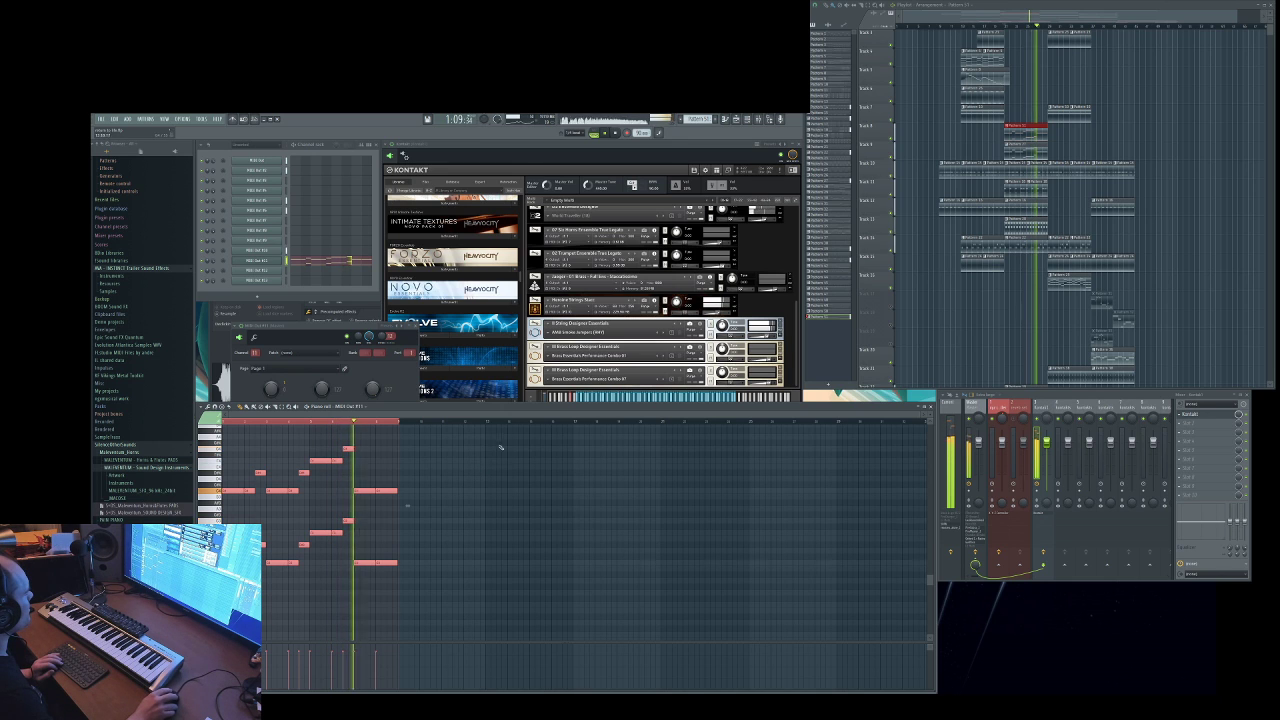
scroll(401, 528, up, 3)
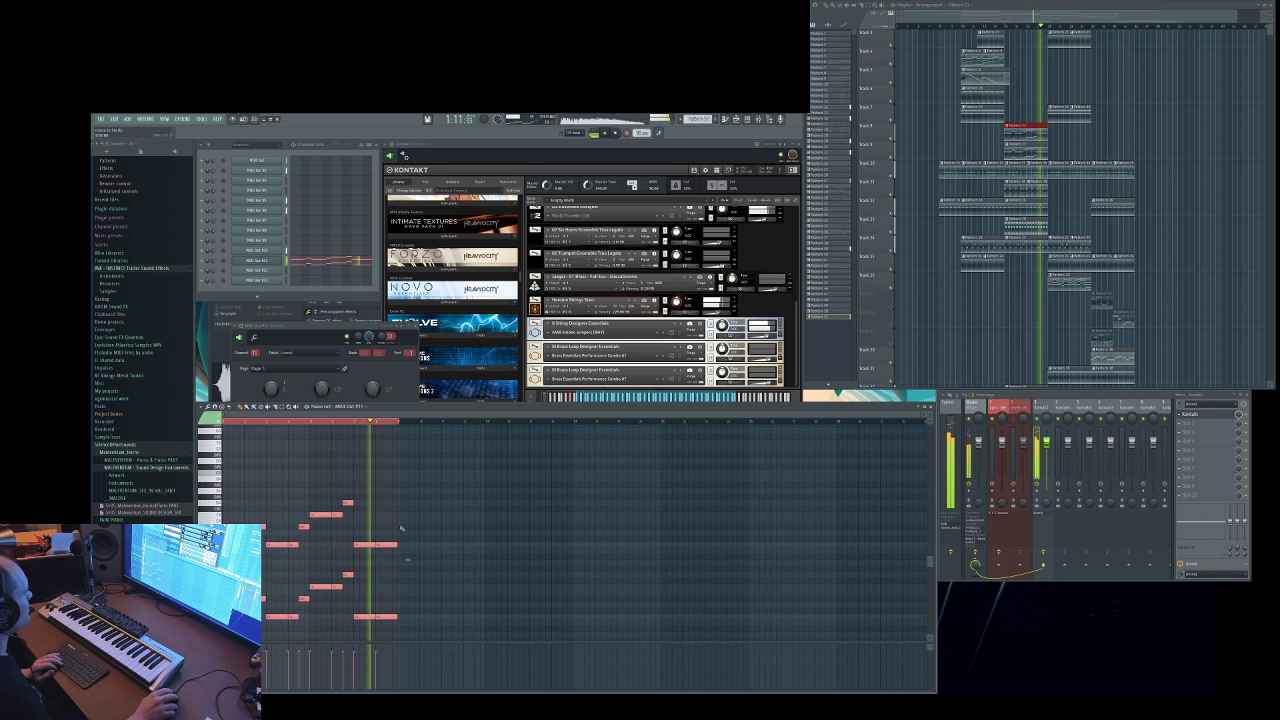
scroll(410, 530, down, 3)
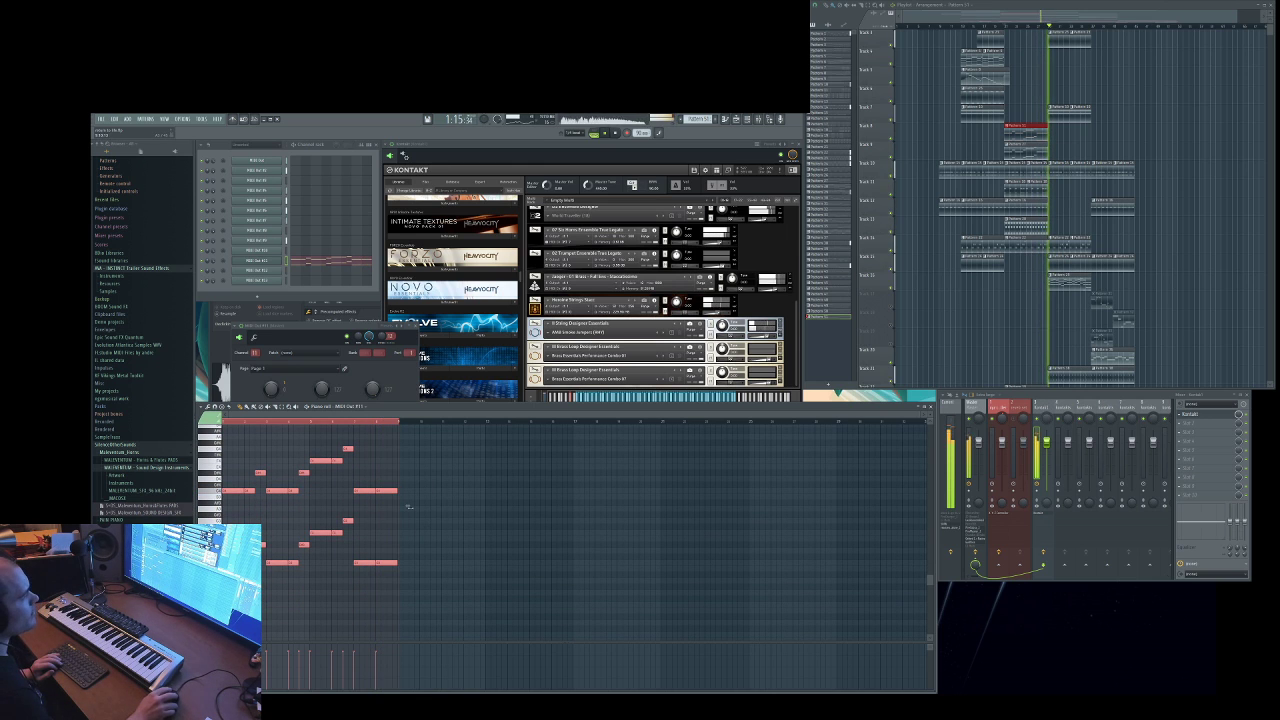
scroll(1061, 42, right, 2)
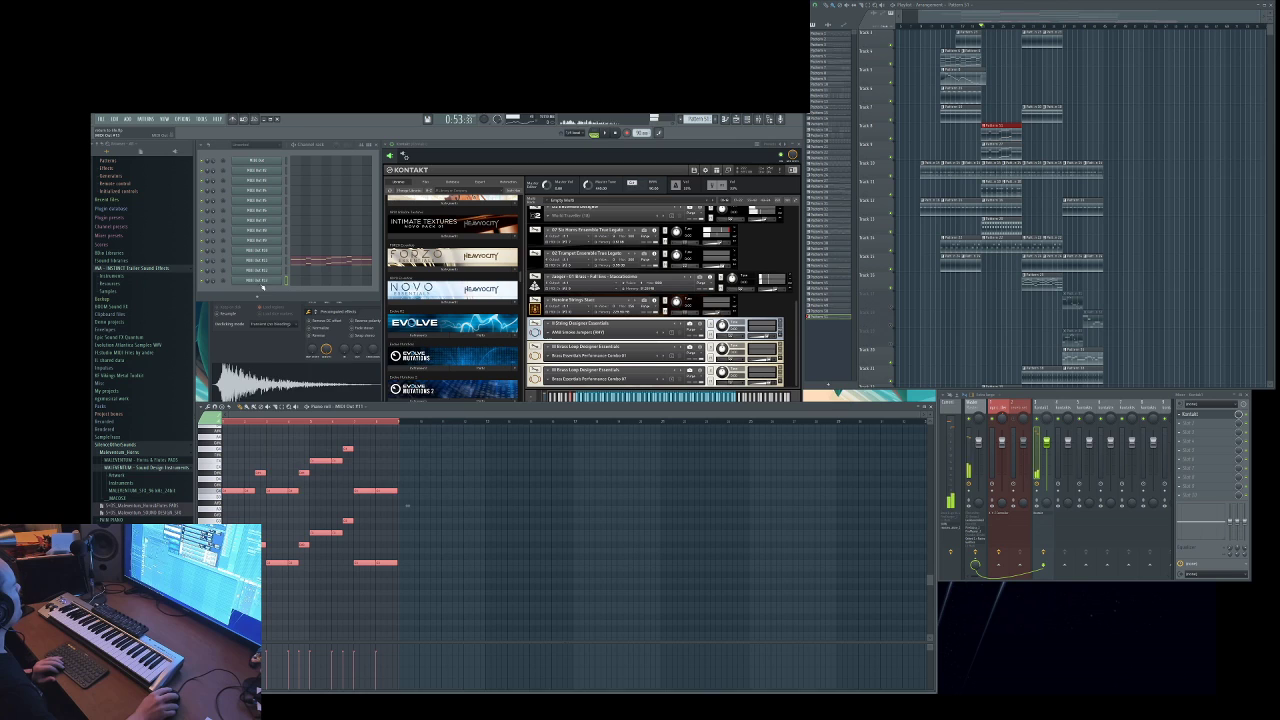
Clone the last MIDI Out channel and place its settings window beside Kontakt
click(260, 283)
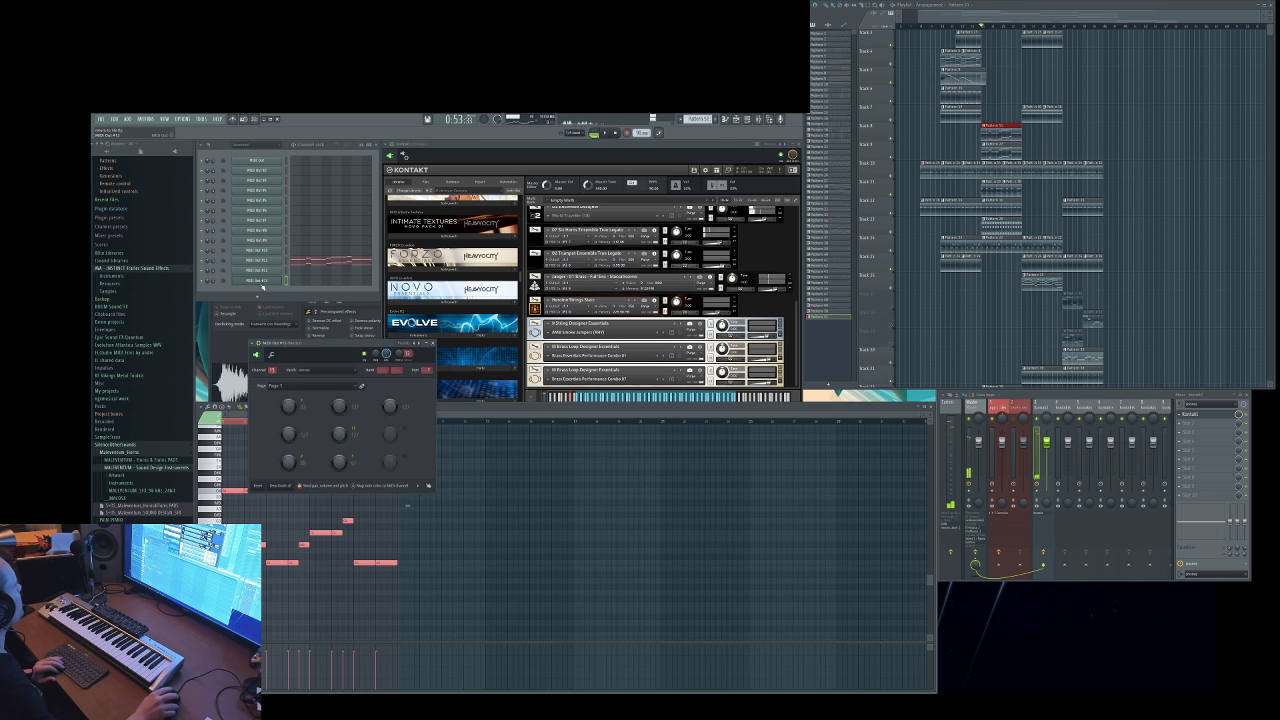
right_click(262, 282)
click(307, 339)
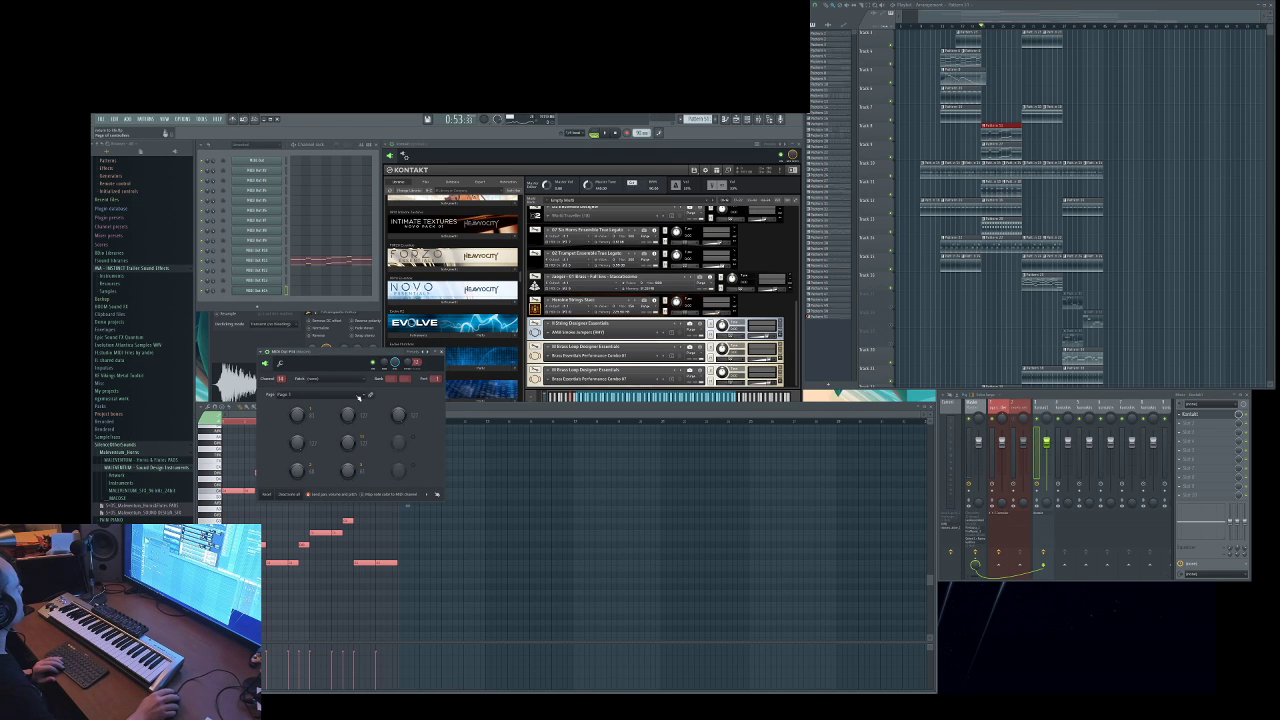
click(795, 308)
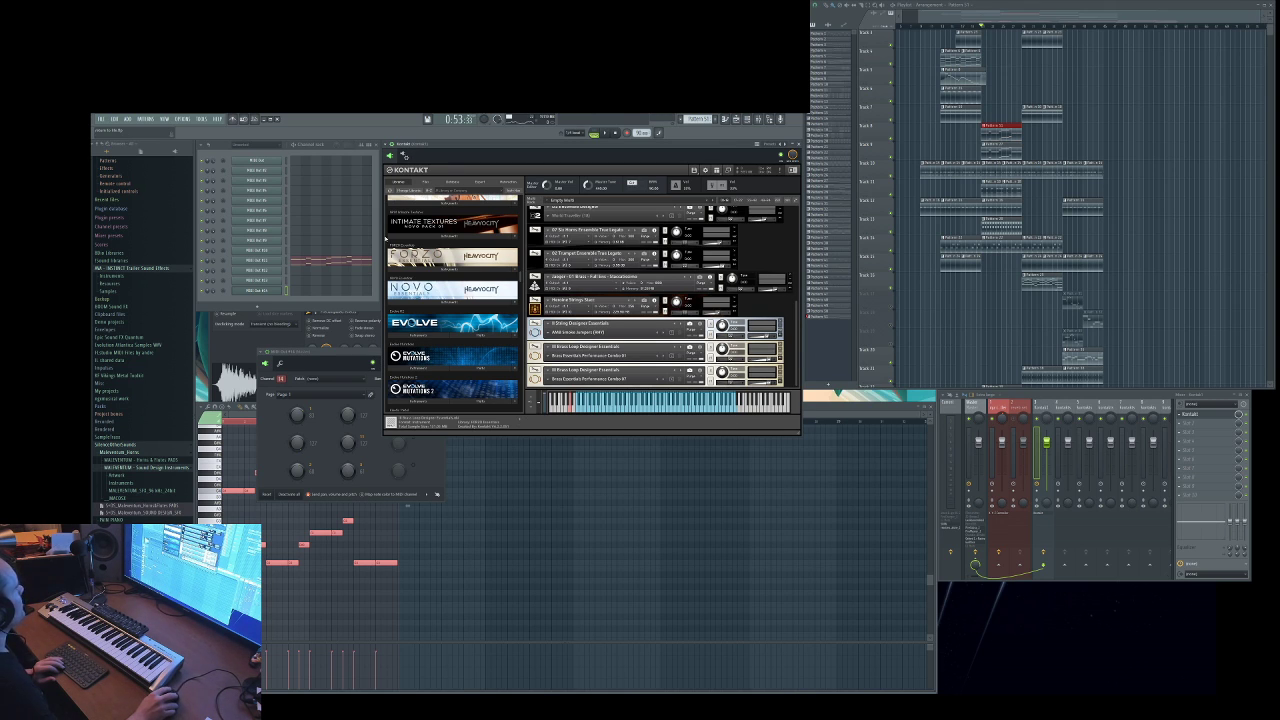
drag(300, 352, 257, 363)
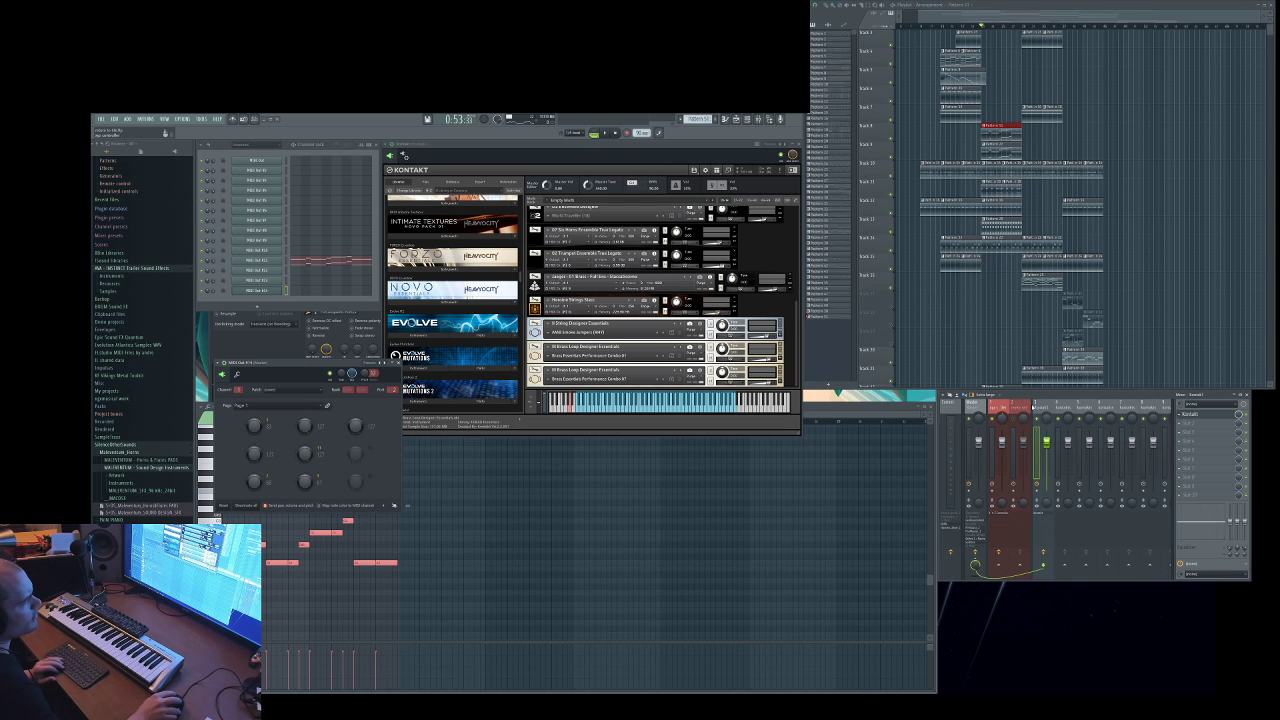
Load a new Kontakt instance on the next free mixer track and move its window over the first Kontakt
click(1053, 405)
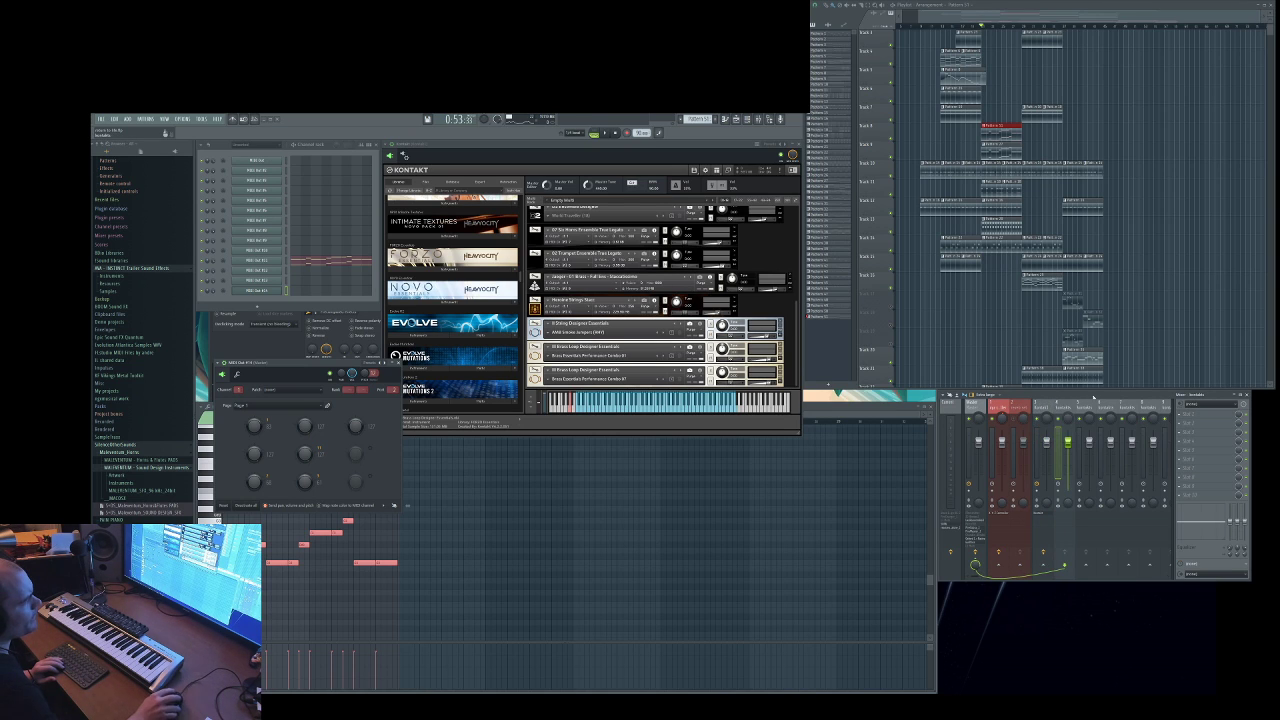
click(1183, 418)
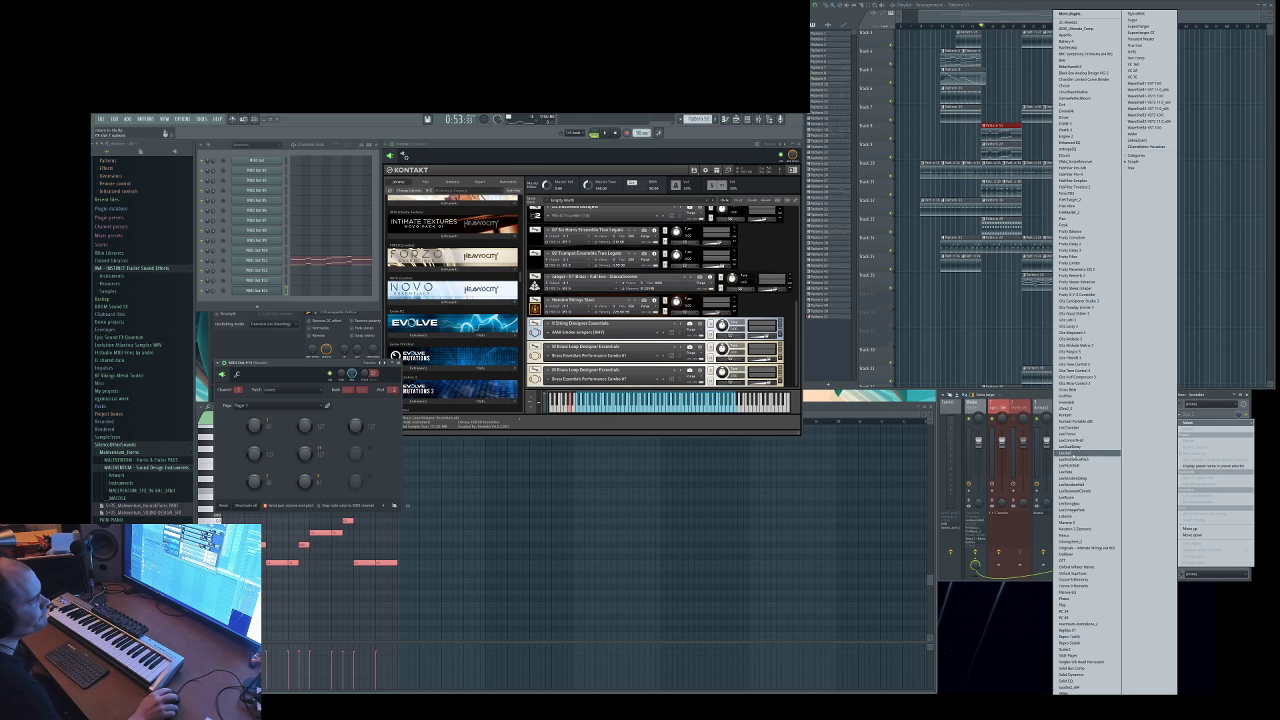
click(1050, 415)
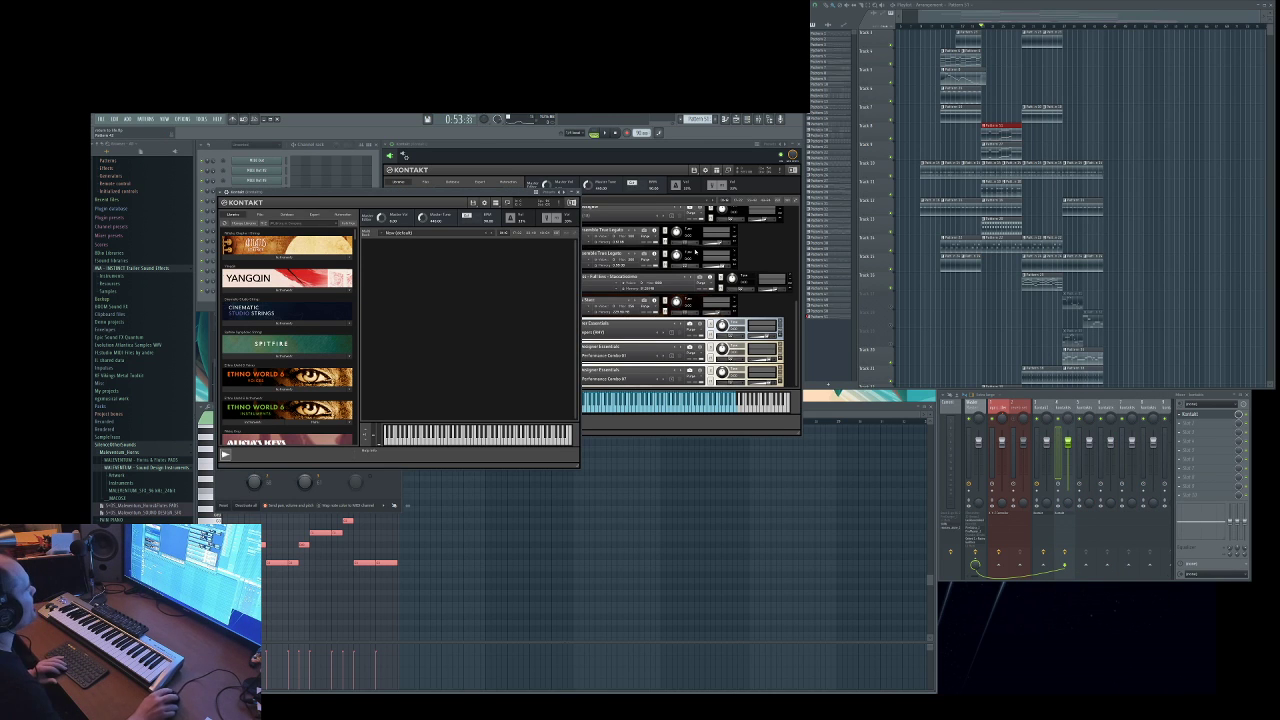
drag(287, 202, 484, 179)
Check the new Kontakt's wrapper settings with its MIDI port options, return to the instrument view and align the window with the first Kontakt
click(424, 171)
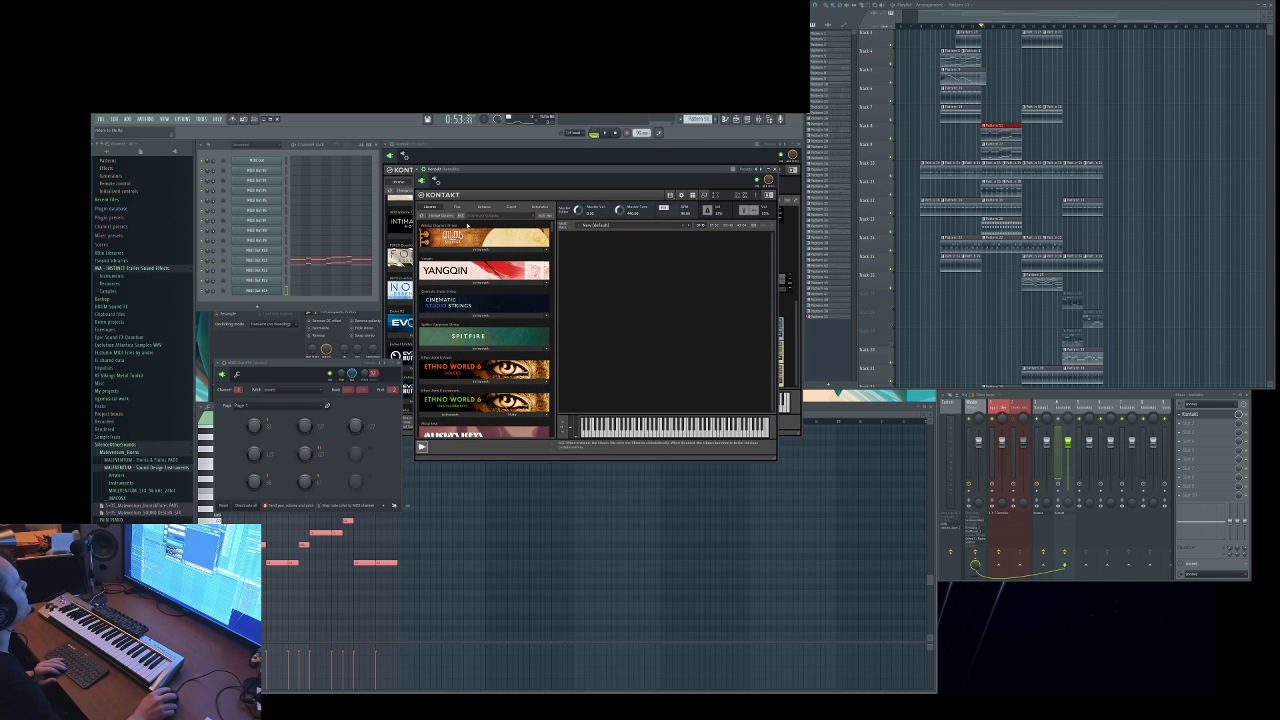
click(436, 181)
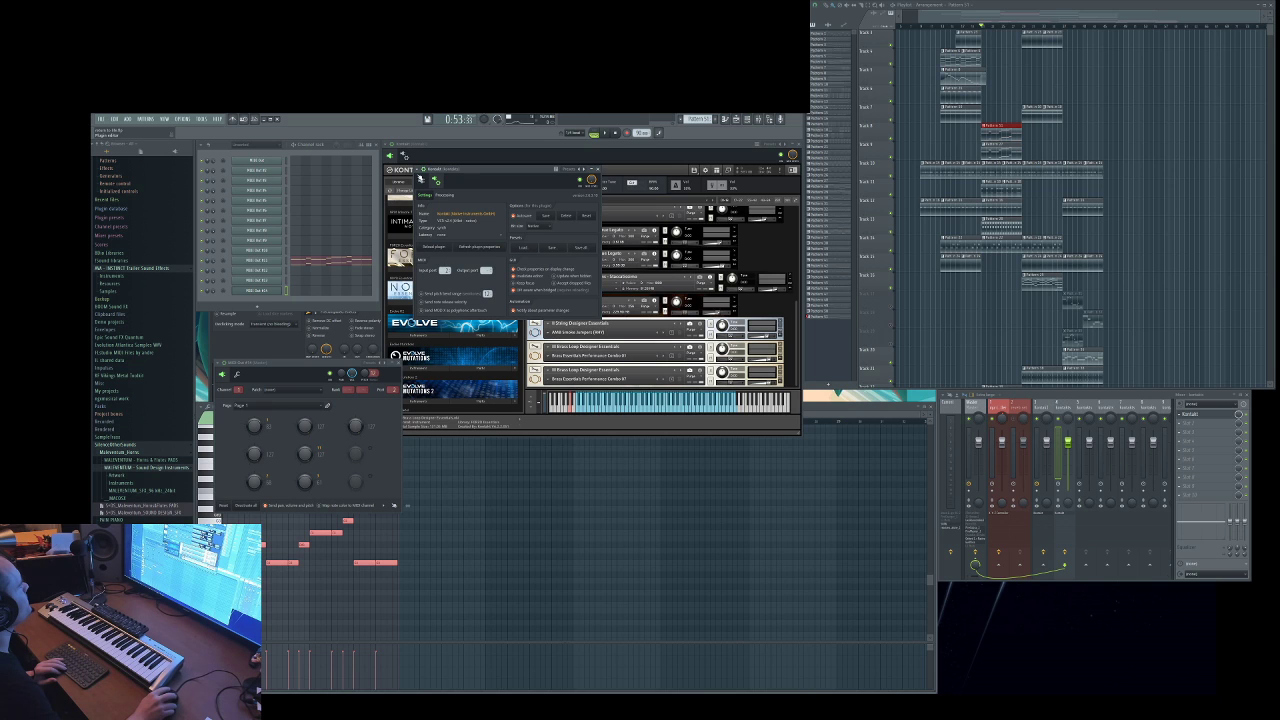
click(421, 180)
drag(533, 180, 543, 159)
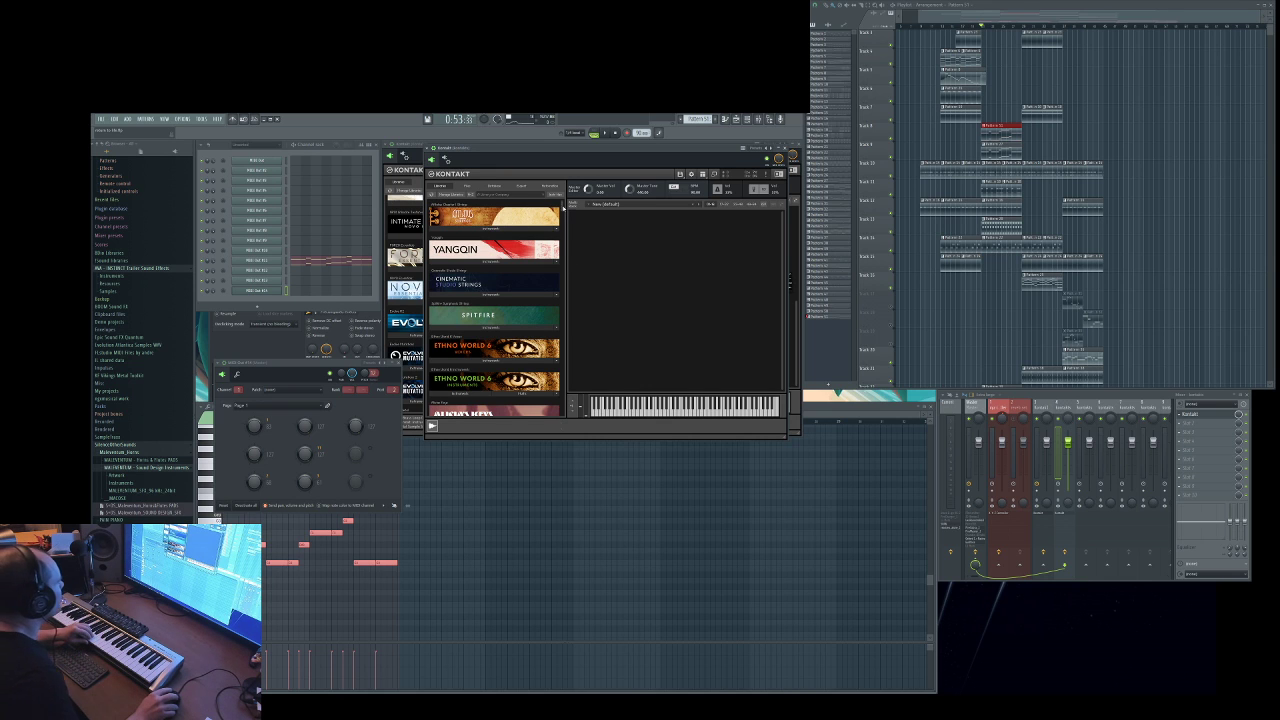
Show the Quick-Load browser in the new Kontakt and save the project, replacing its existing file
right_click(591, 211)
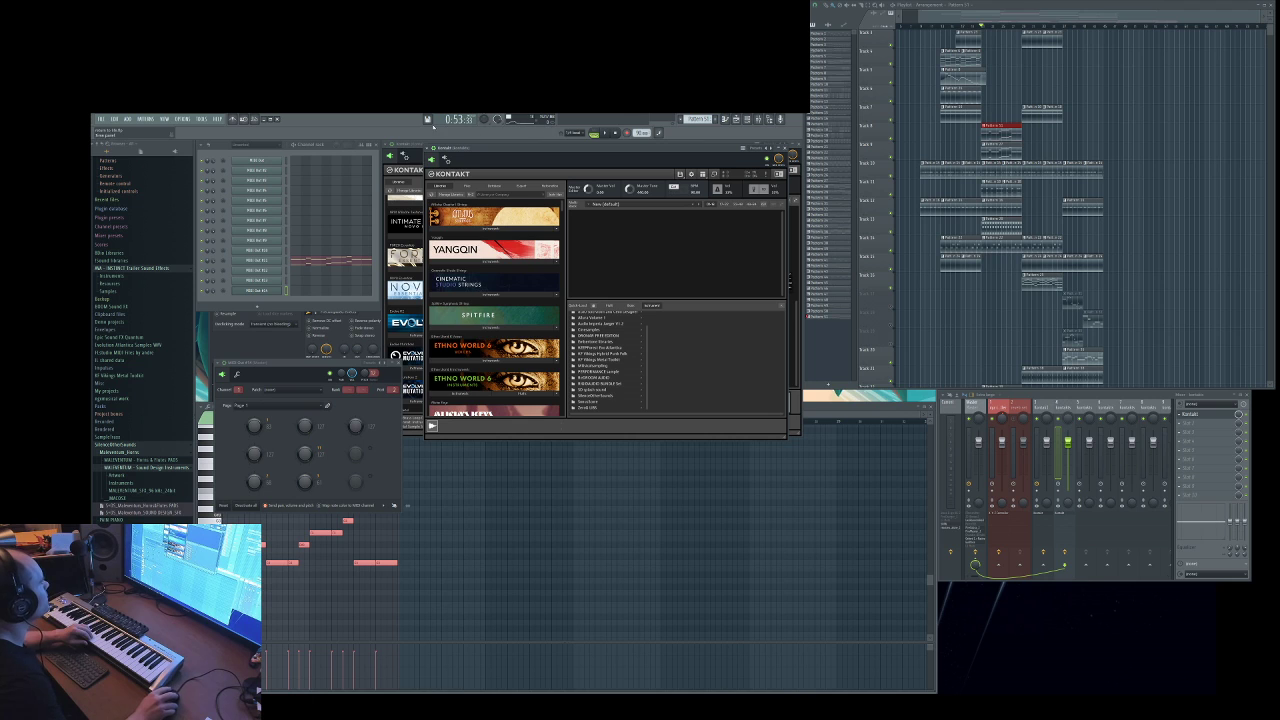
key(ctrl+shift+s)
click(425, 399)
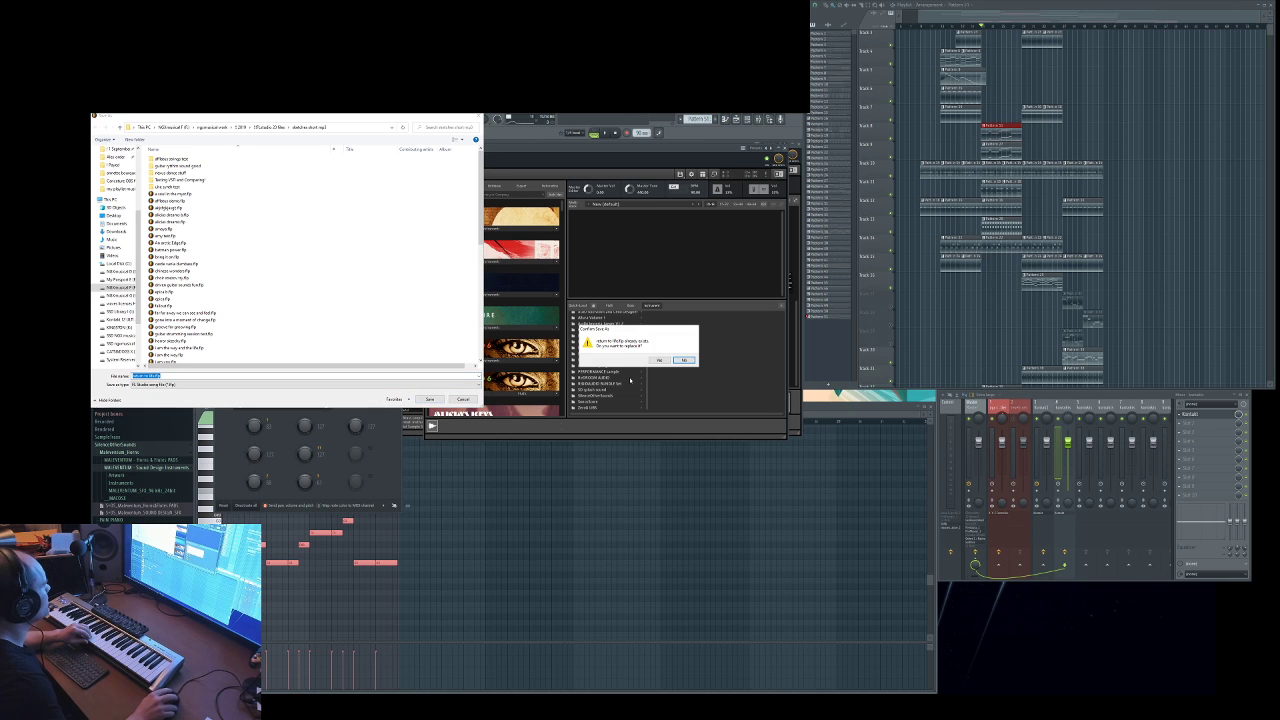
click(634, 349)
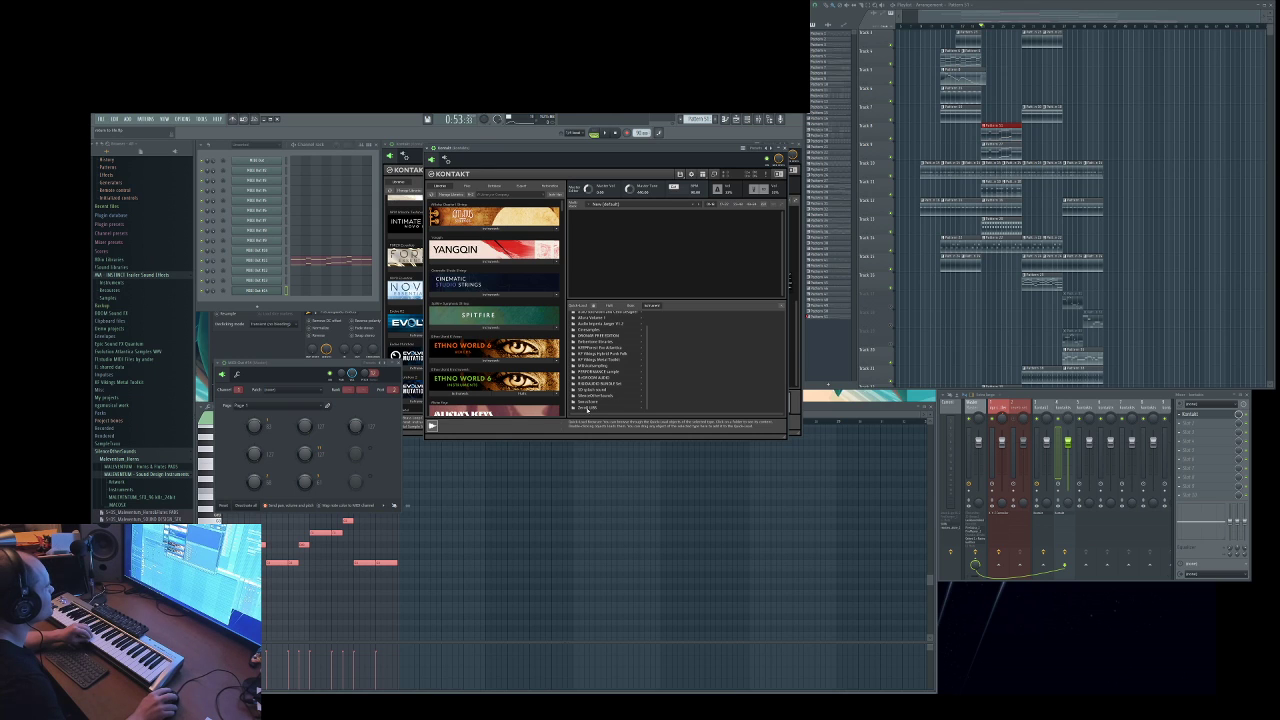
Load the Oceania Men - Main and Oceania Women - Main choir patches from the Performance Samples folder in Quick-Load
click(597, 373)
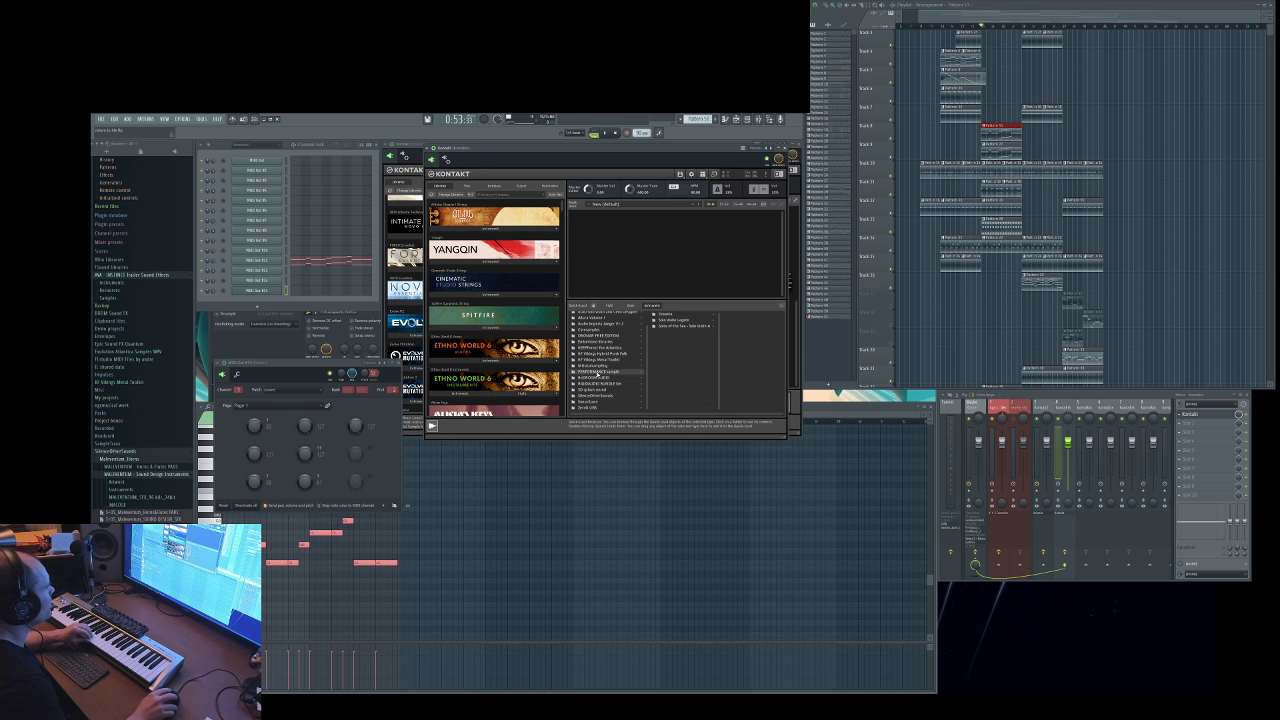
click(683, 316)
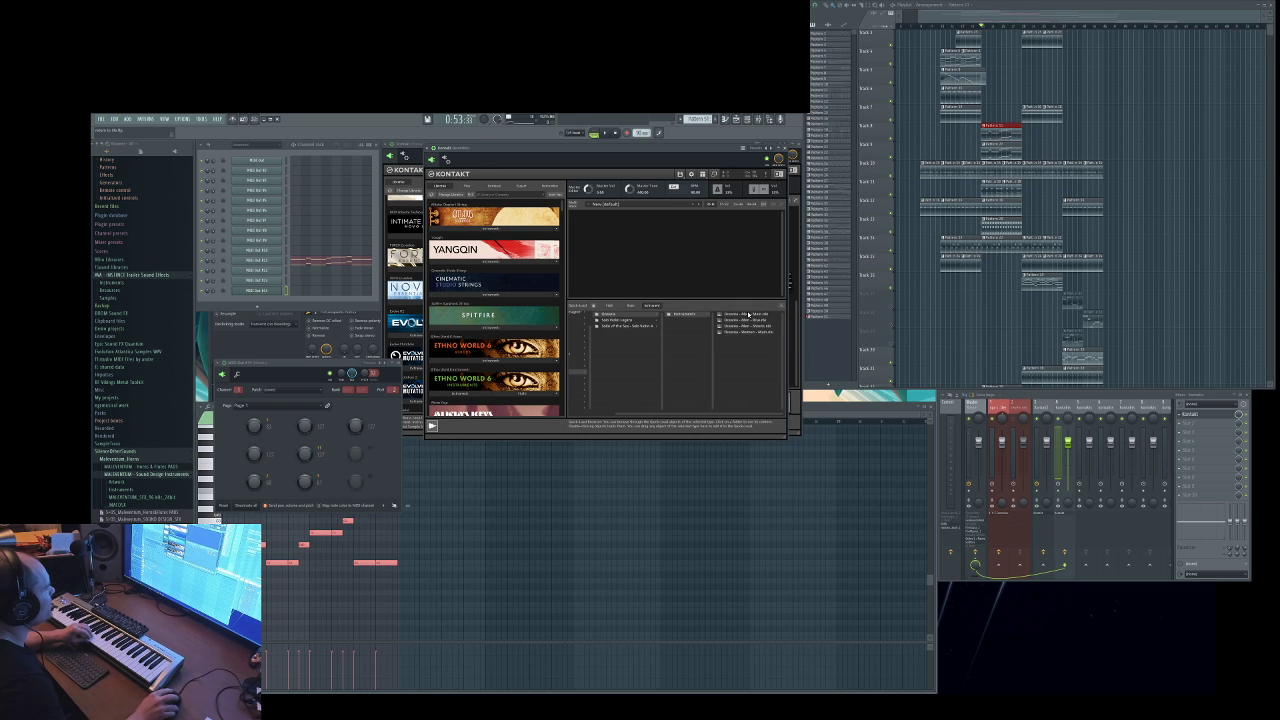
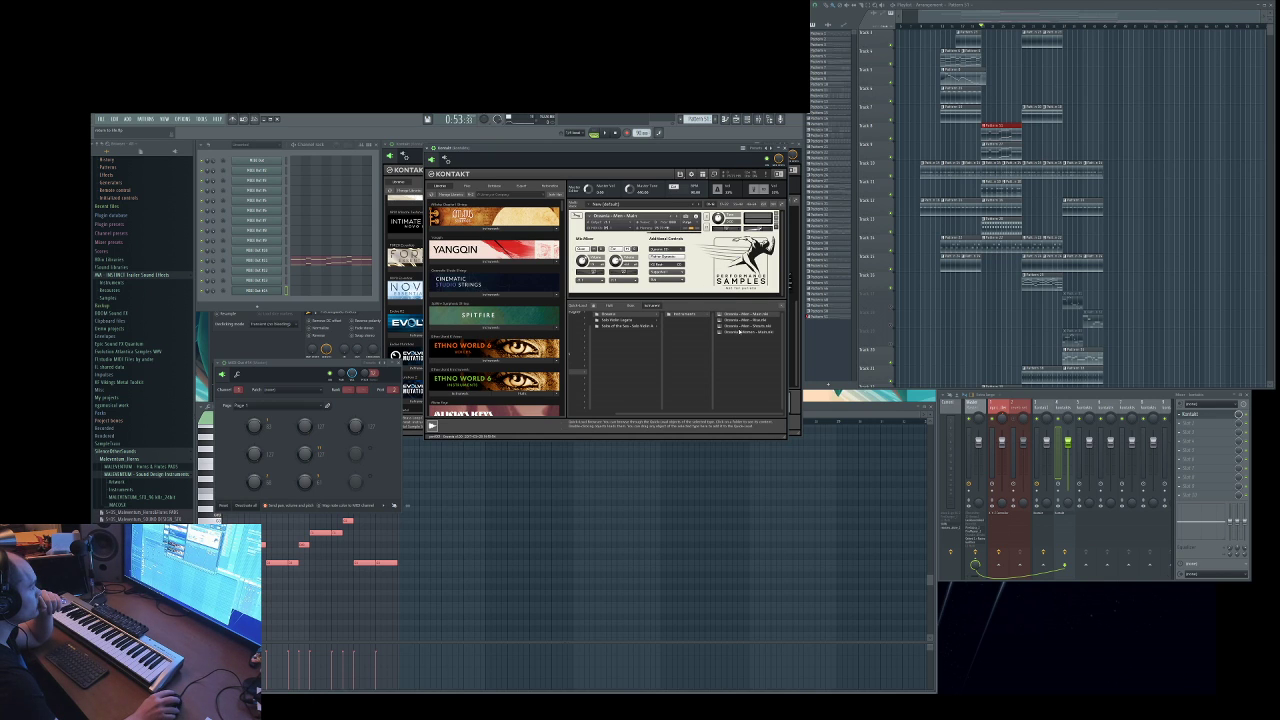
click(739, 332)
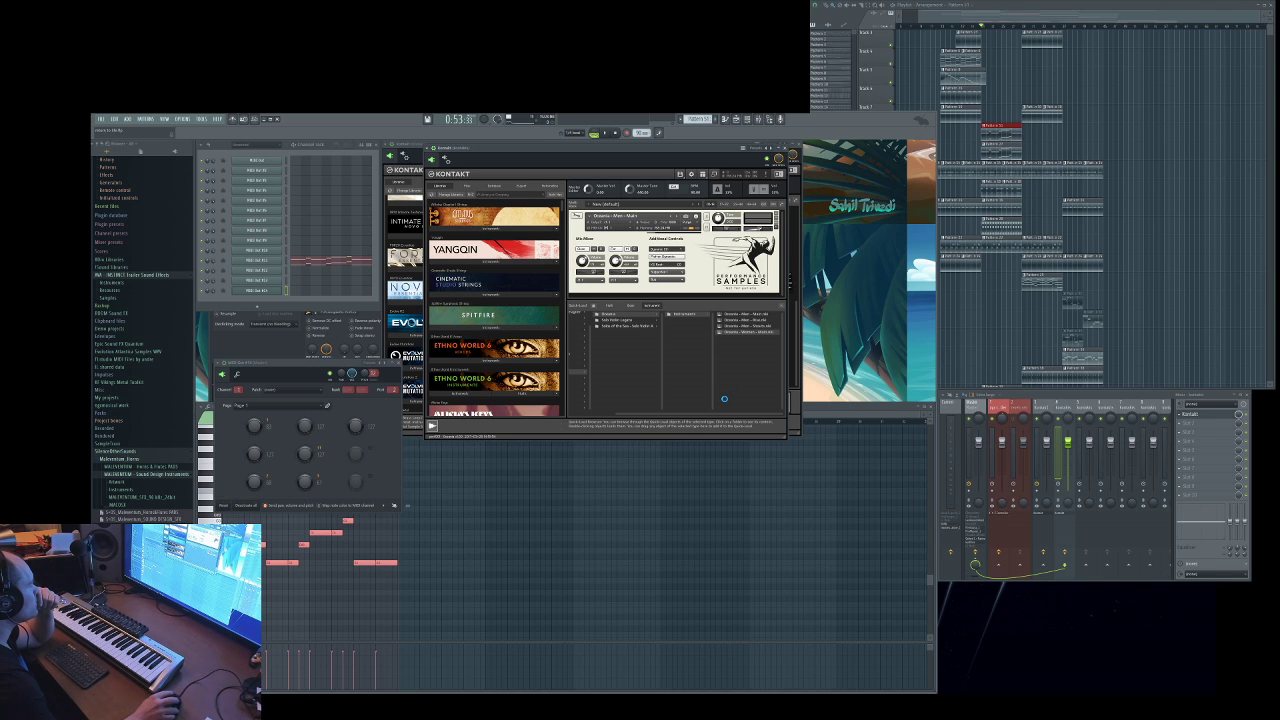
double_click(739, 333)
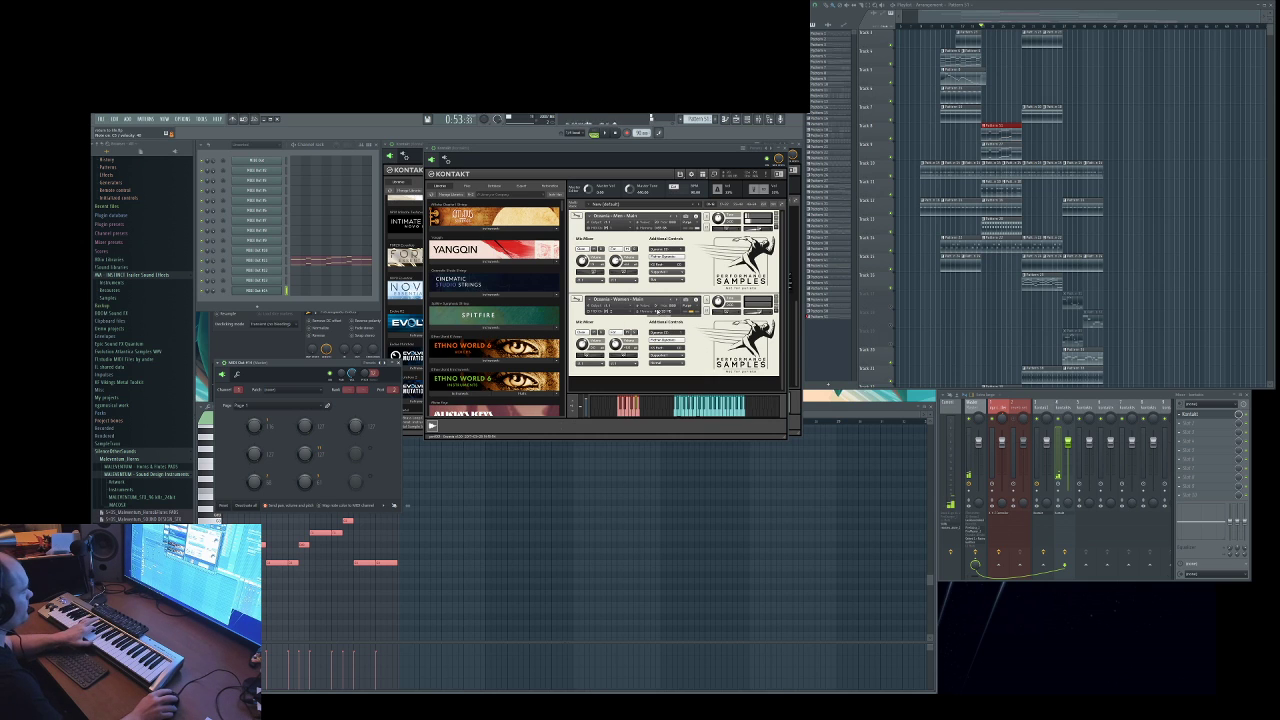
Put the Oceania Women - Main patch on the men's Port A MIDI channel and try the choirs along with the arrangement
click(631, 311)
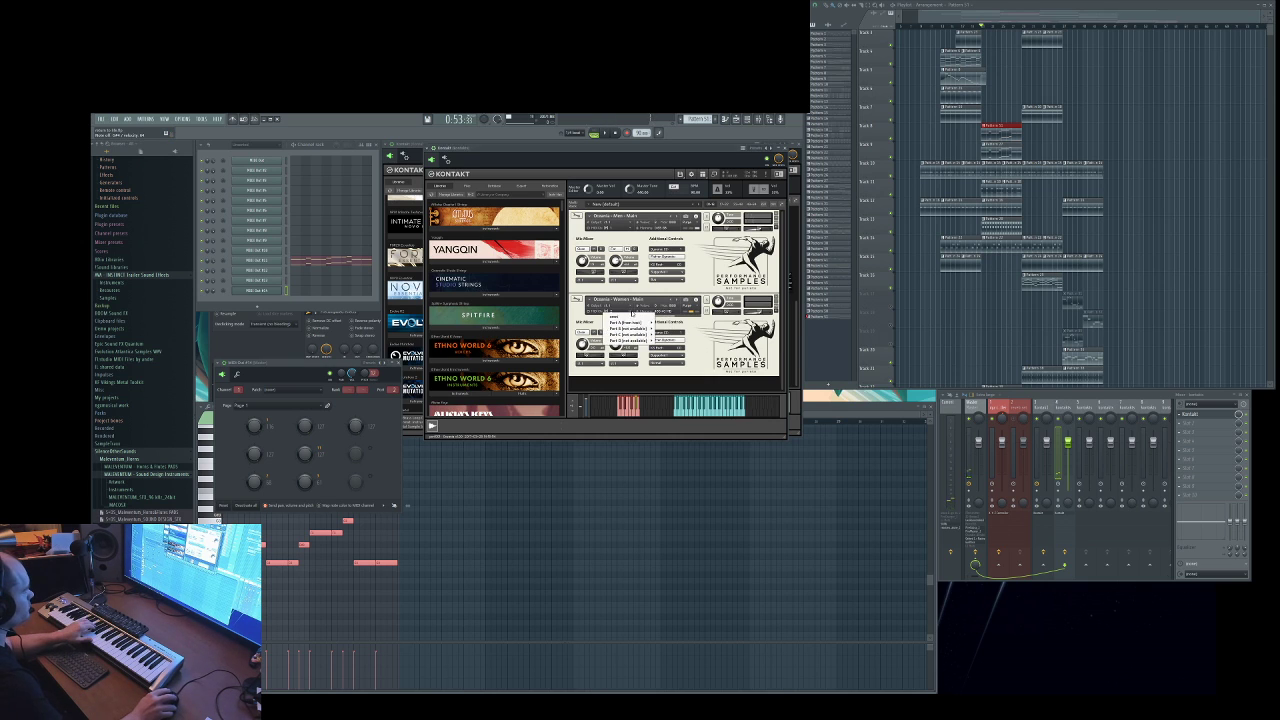
mouse_move(633, 324)
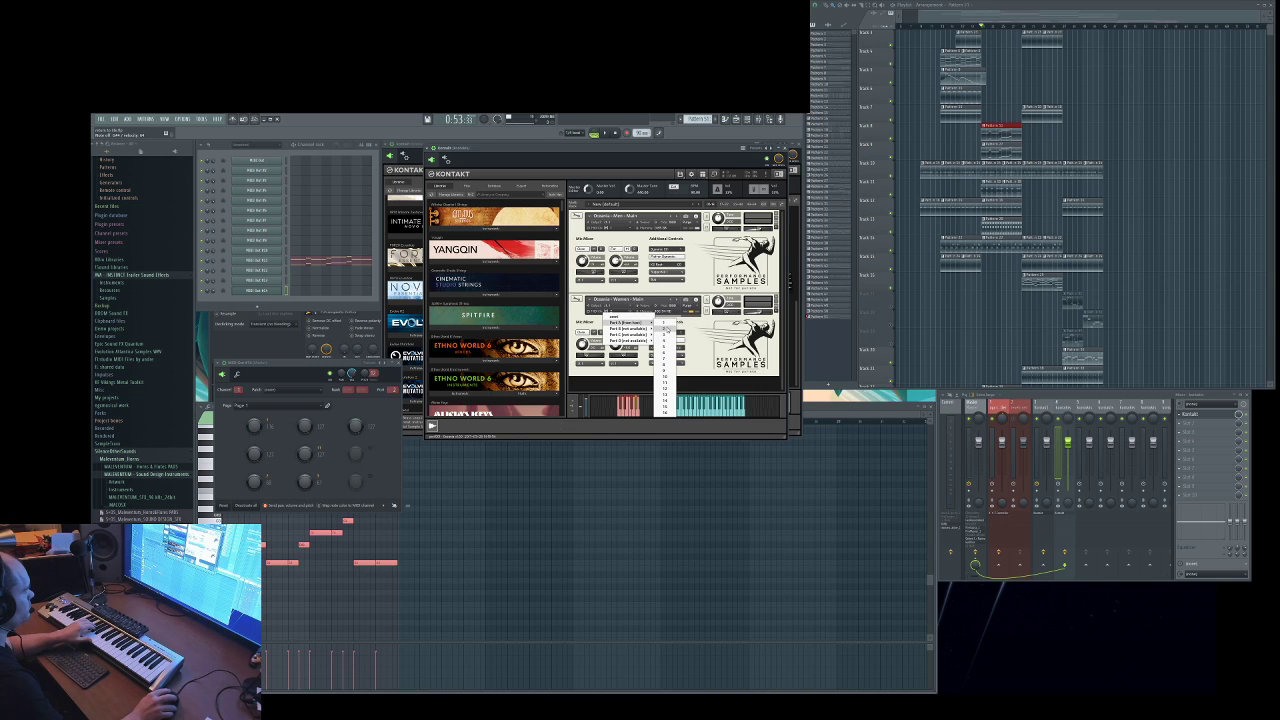
click(665, 329)
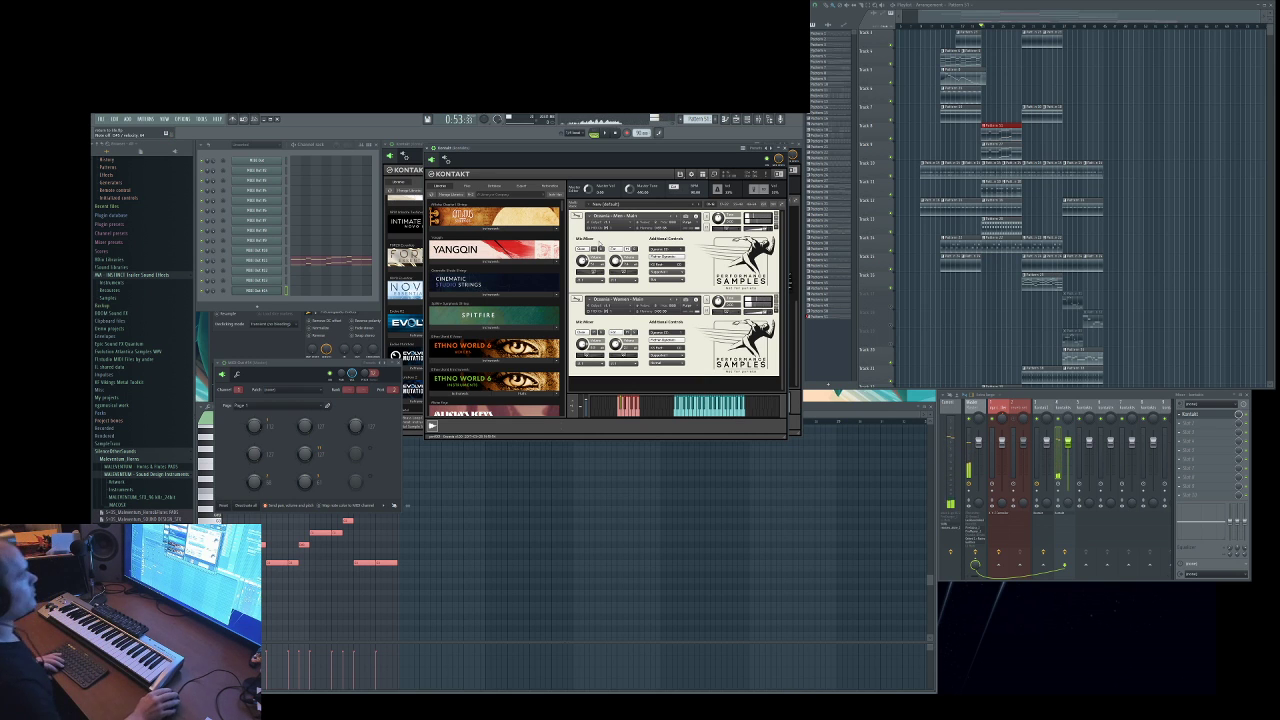
key(space)
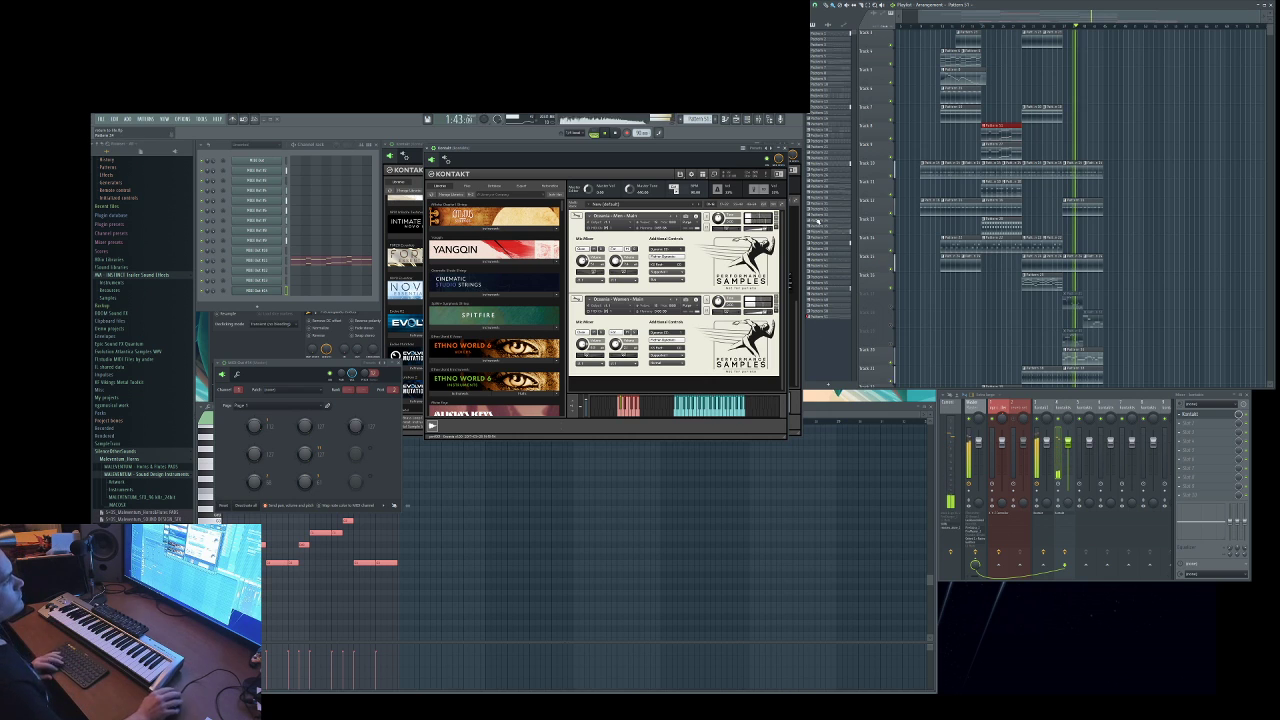
key(space)
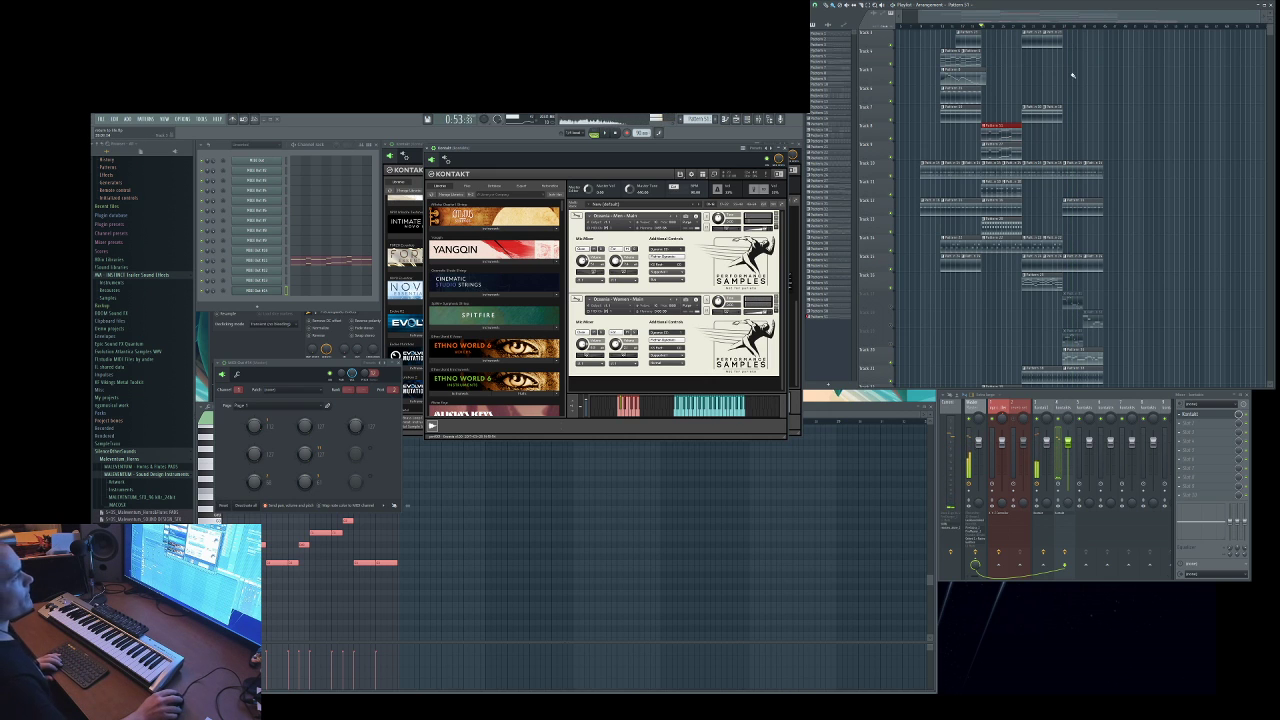
Create a new pattern on the empty playlist track above the melody clip and record choir chords into it from the last MIDI Out channel
scroll(882, 213, down, 5)
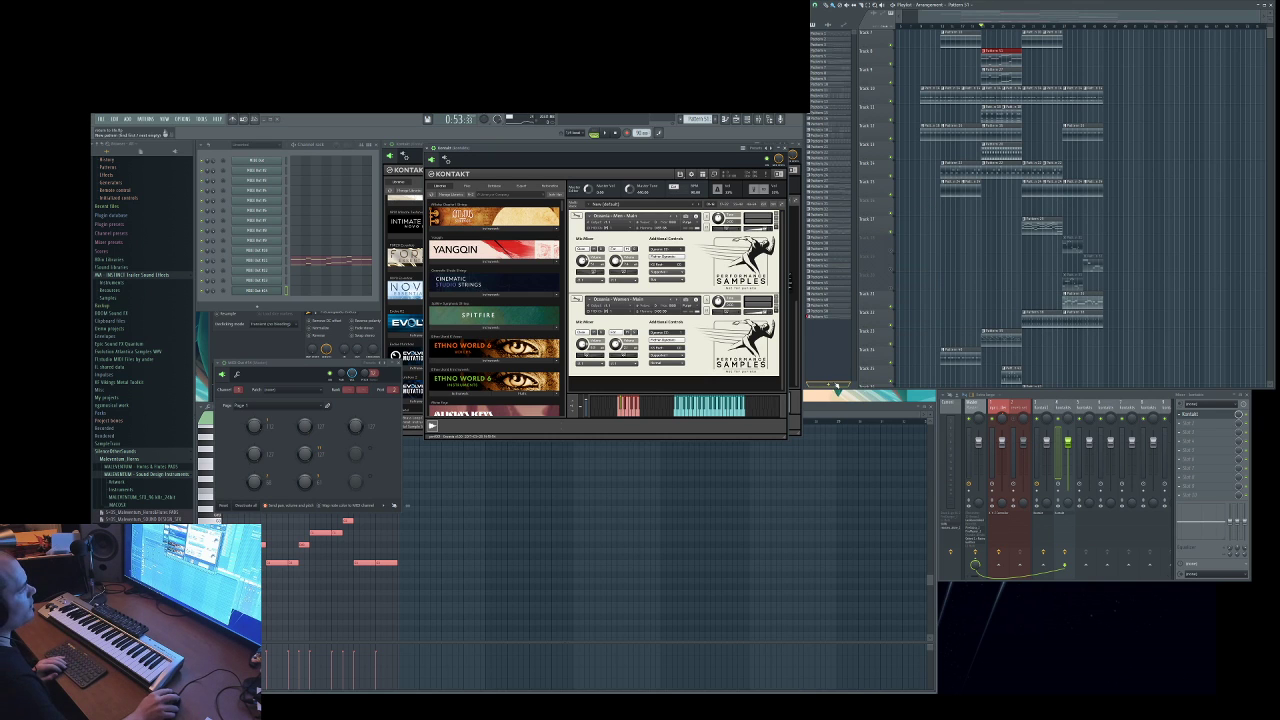
key(F4)
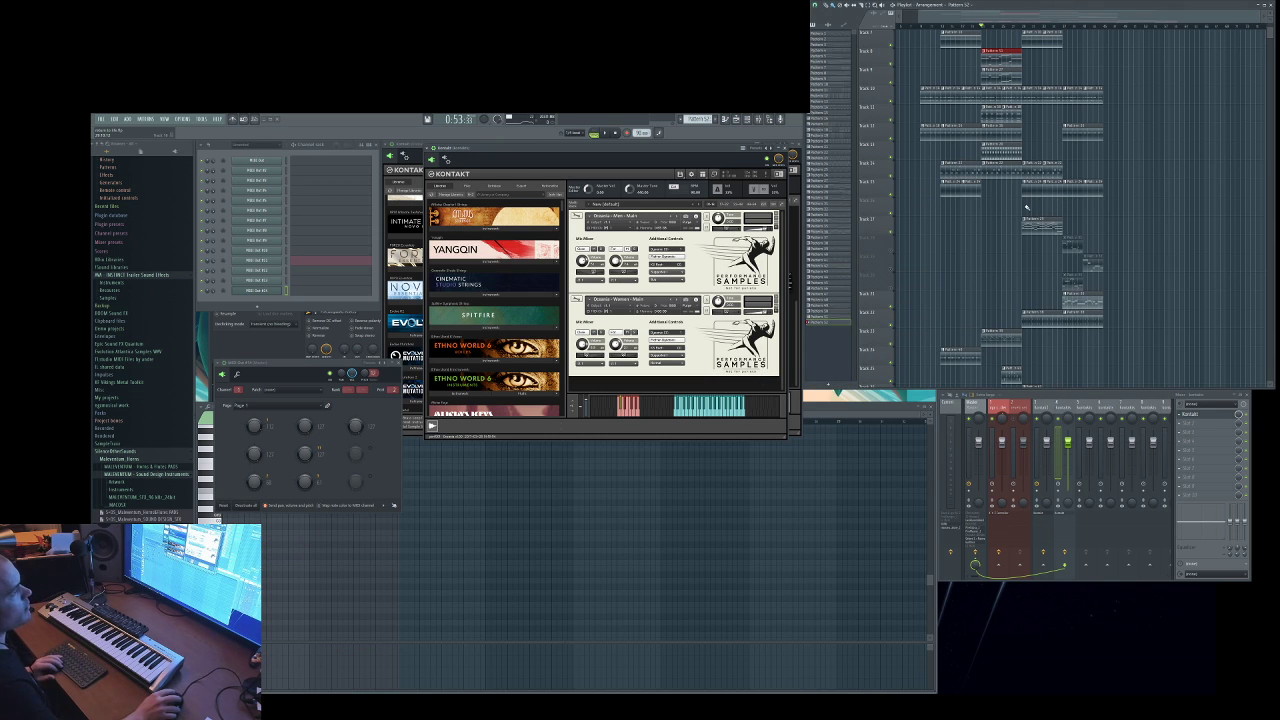
click(1024, 205)
drag(1025, 206, 1108, 207)
key(space)
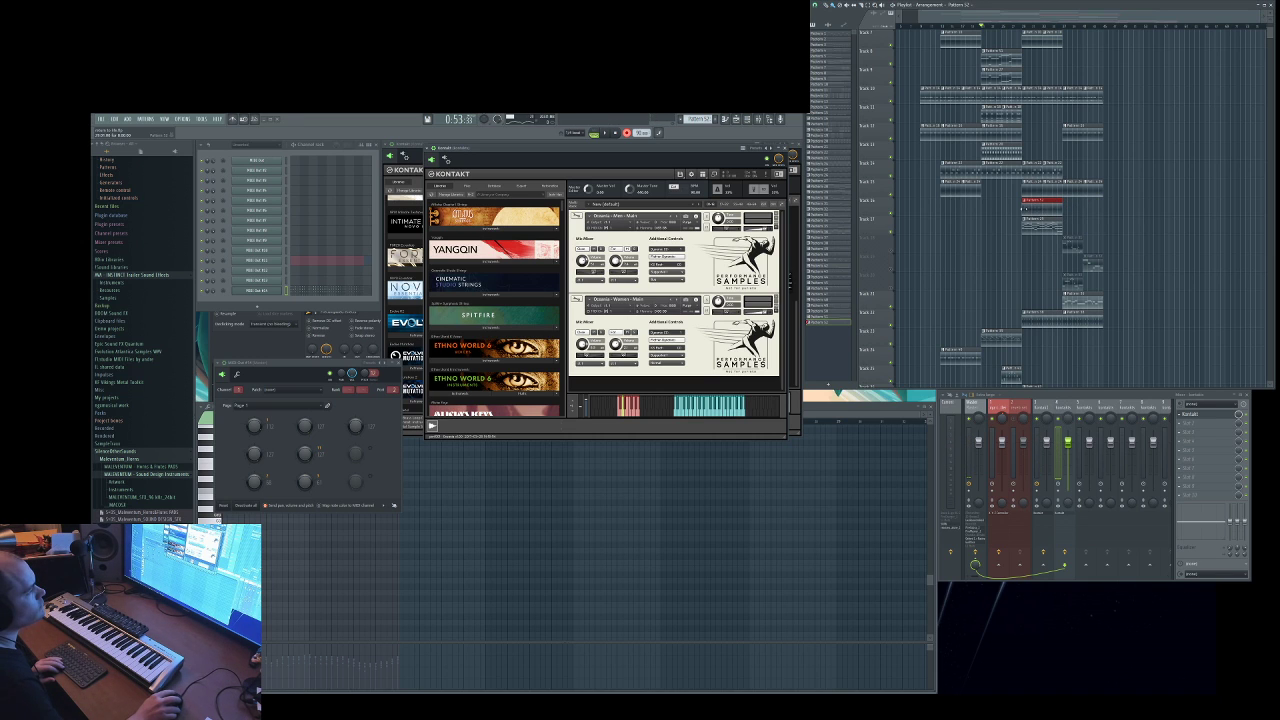
Make the recorded choir clip a unique pattern and show its notes in the piano roll
click(1035, 207)
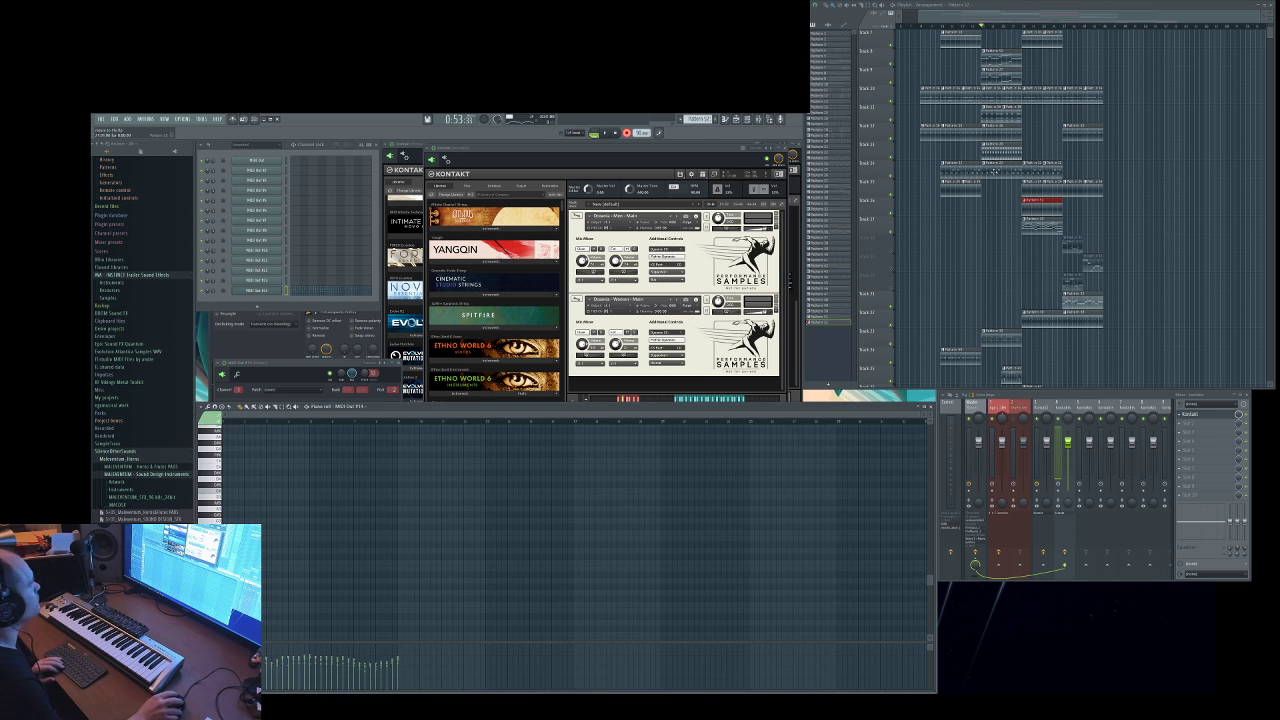
click(1025, 203)
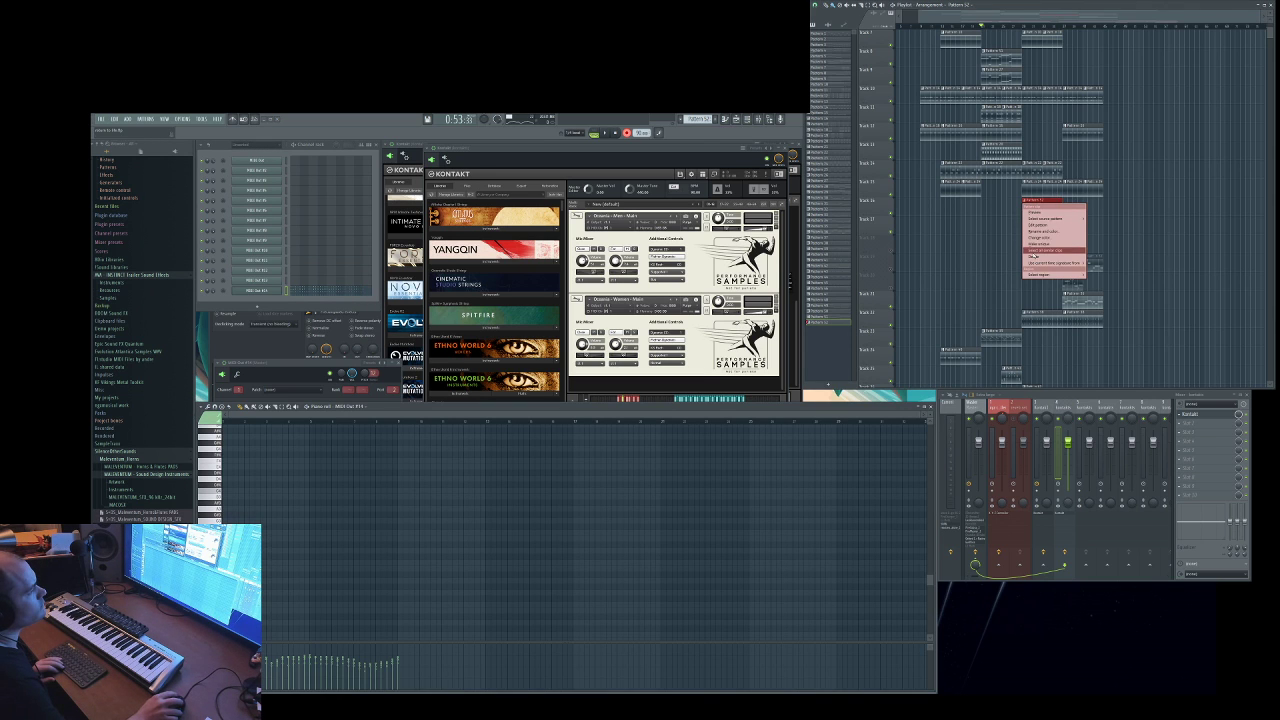
click(1045, 244)
click(1040, 211)
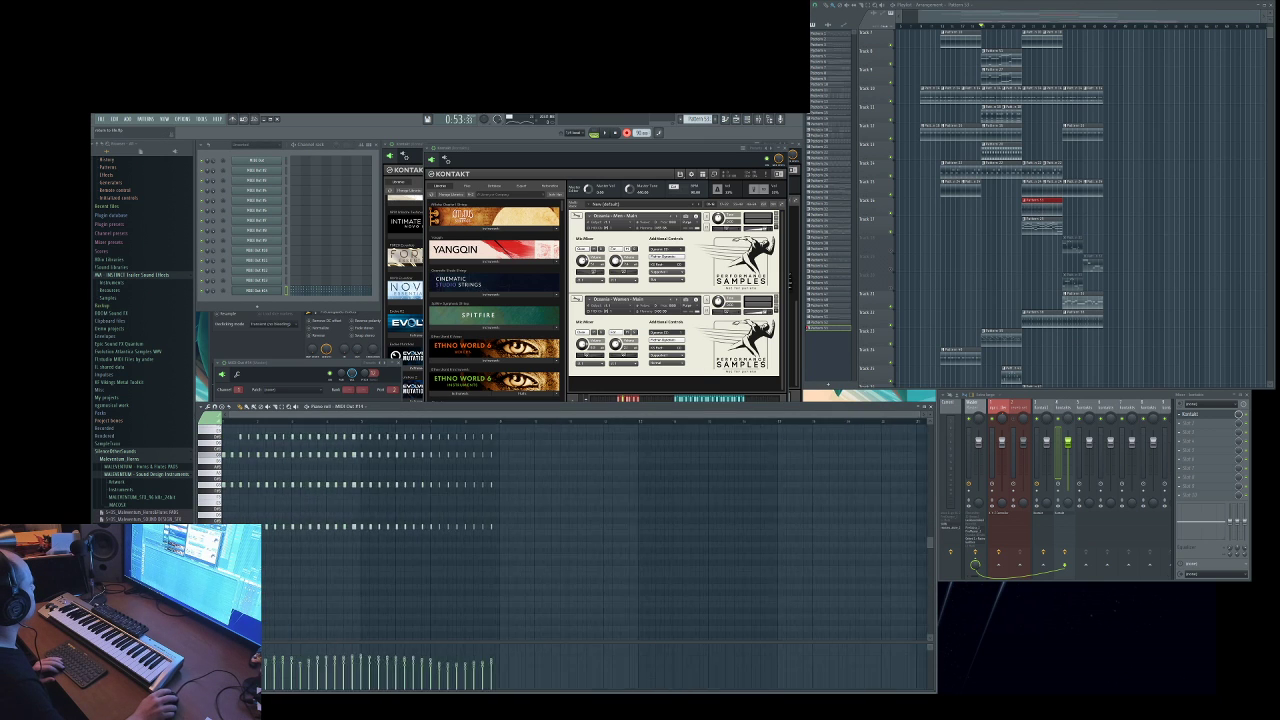
Review the recorded choir chords in the piano roll, change the global snap to a coarser beat value and play the section
scroll(378, 481, up, 2)
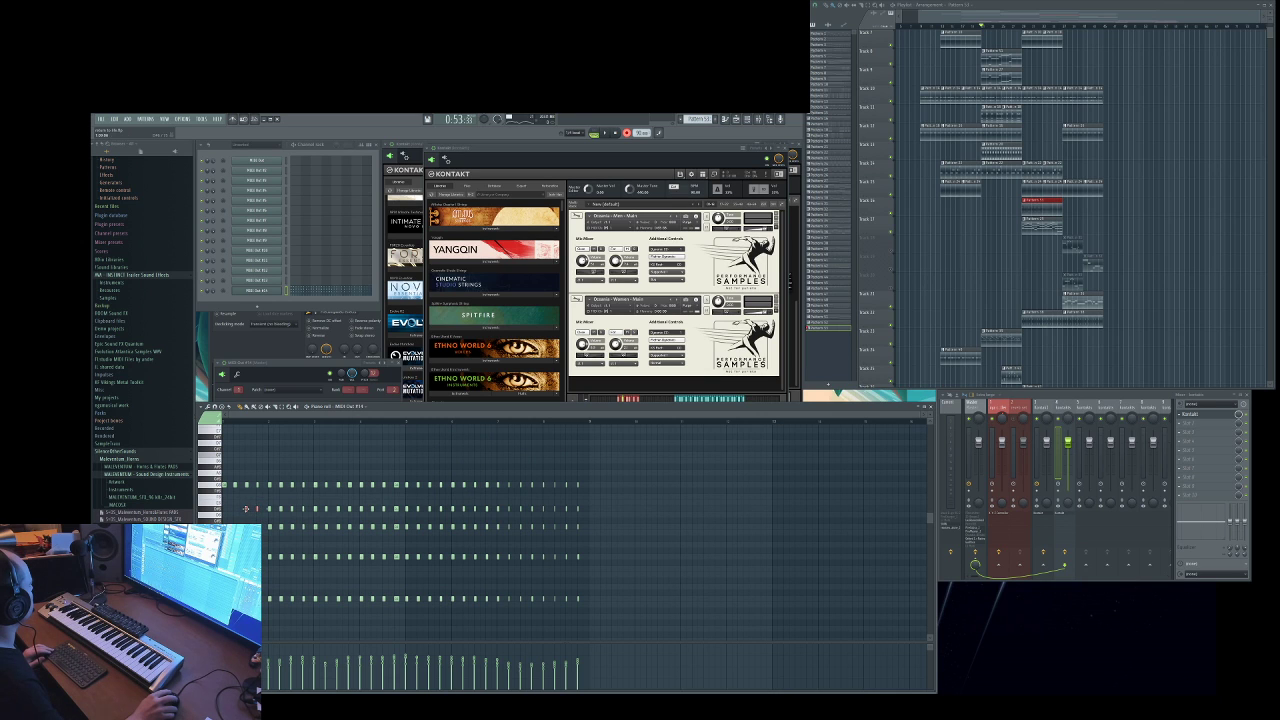
scroll(300, 517, down, 2)
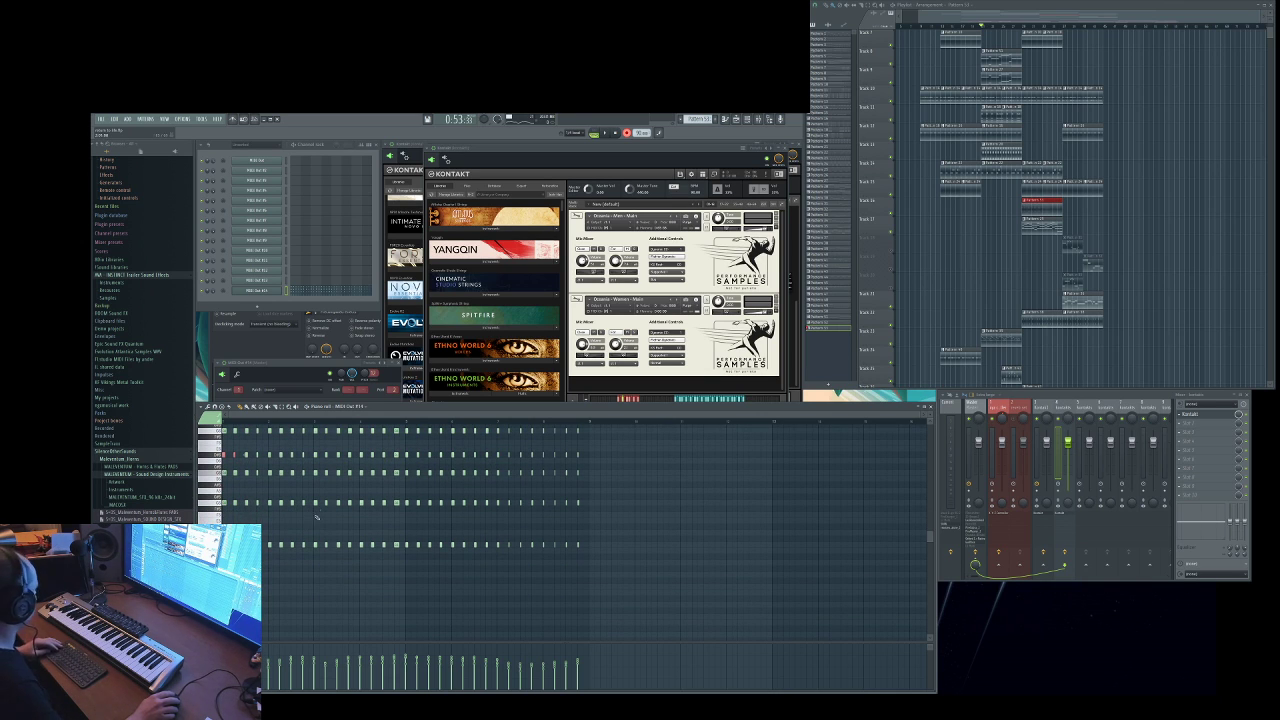
scroll(408, 465, up, 3)
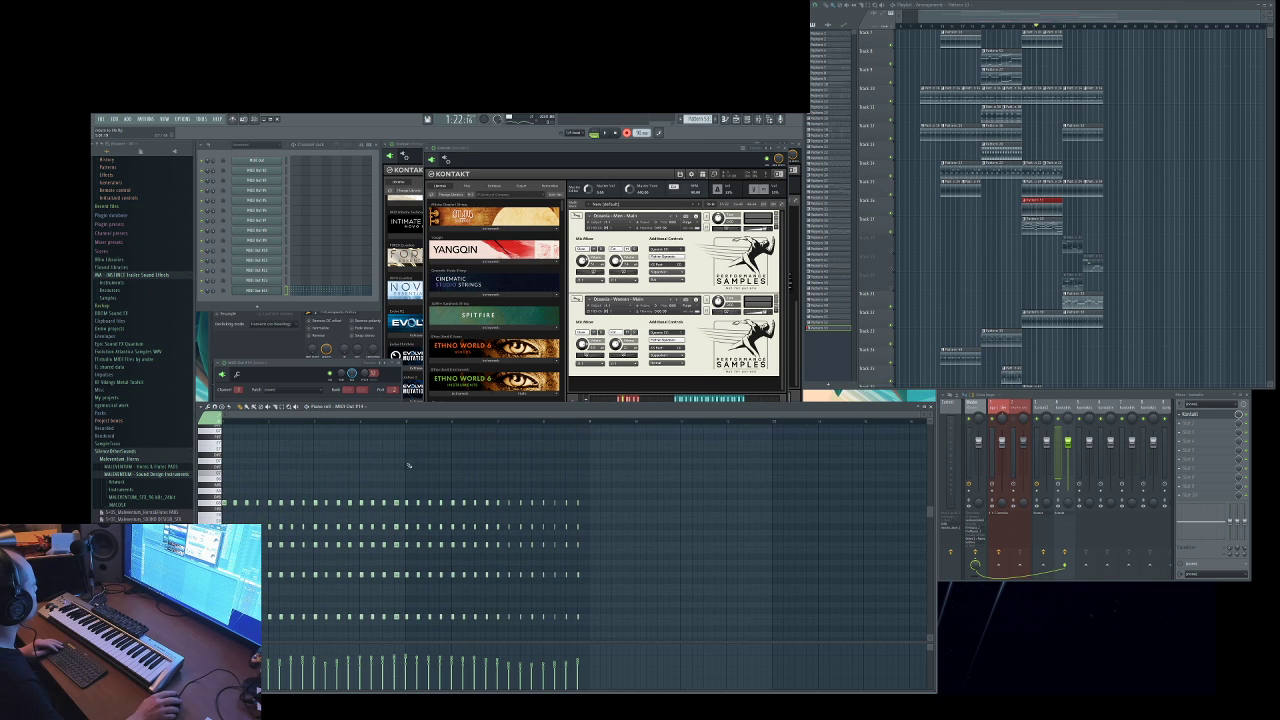
click(572, 132)
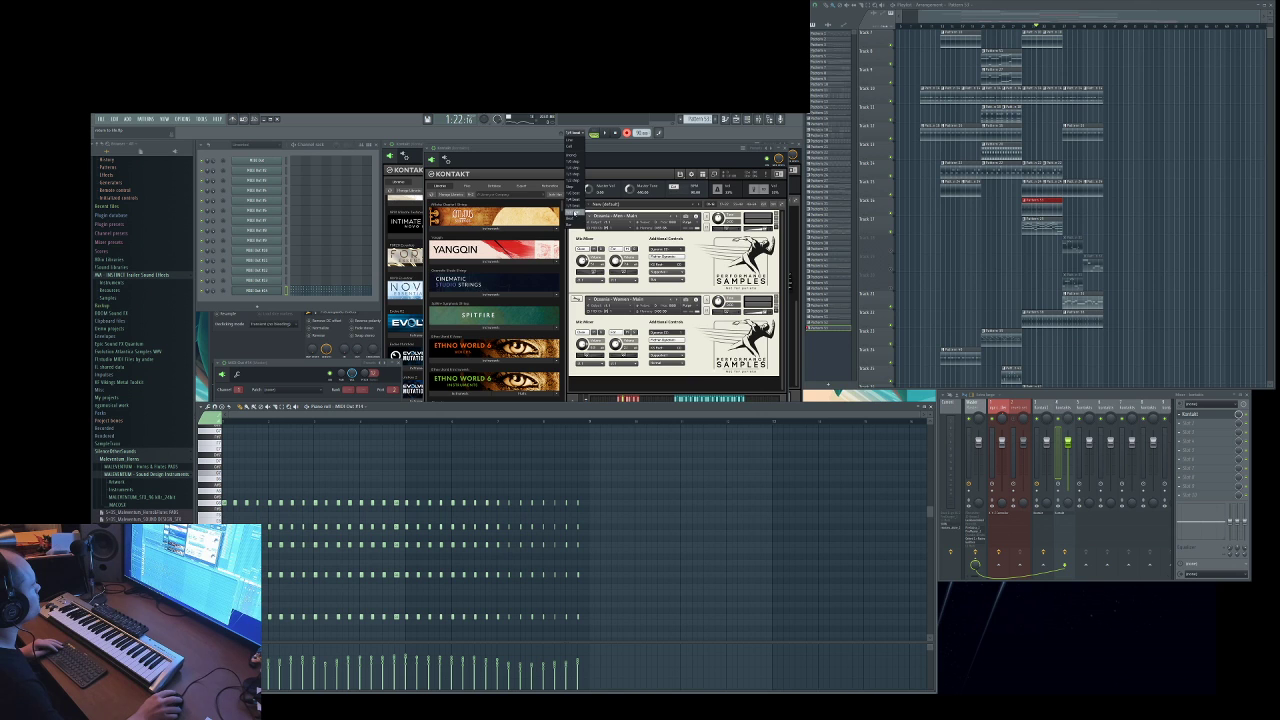
click(574, 216)
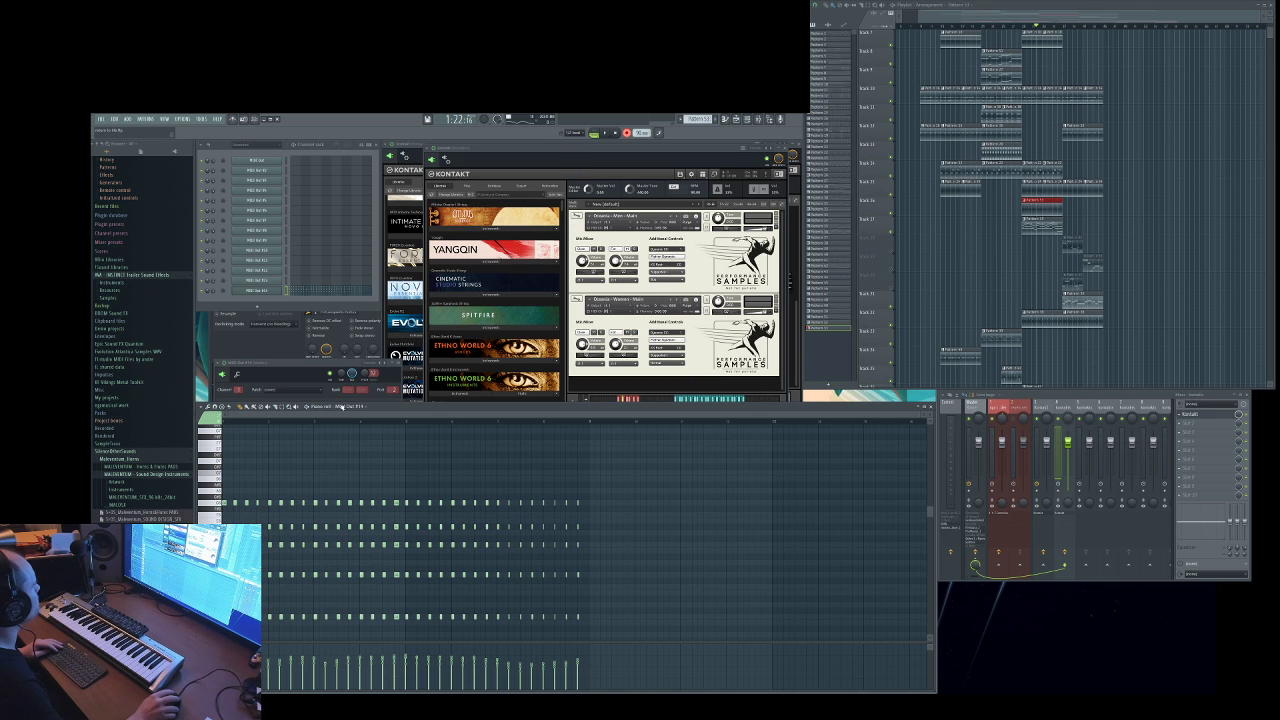
scroll(341, 407, up, 3)
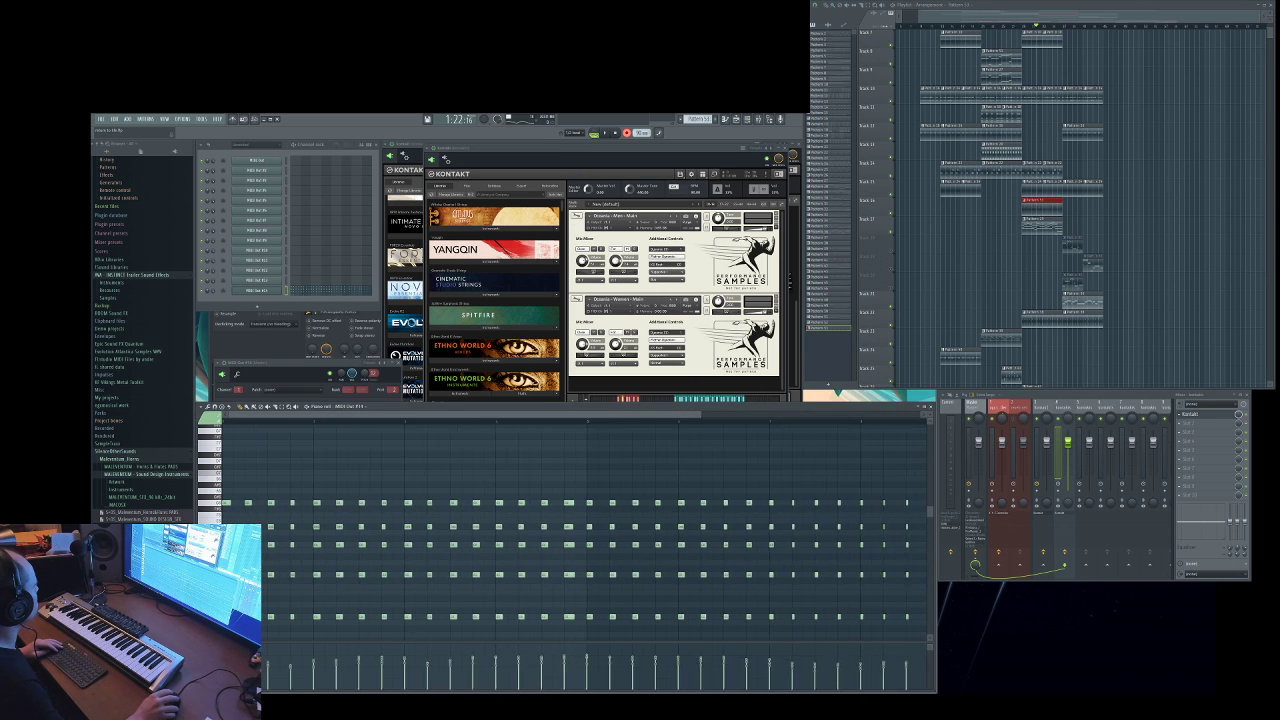
scroll(341, 410, down, 2)
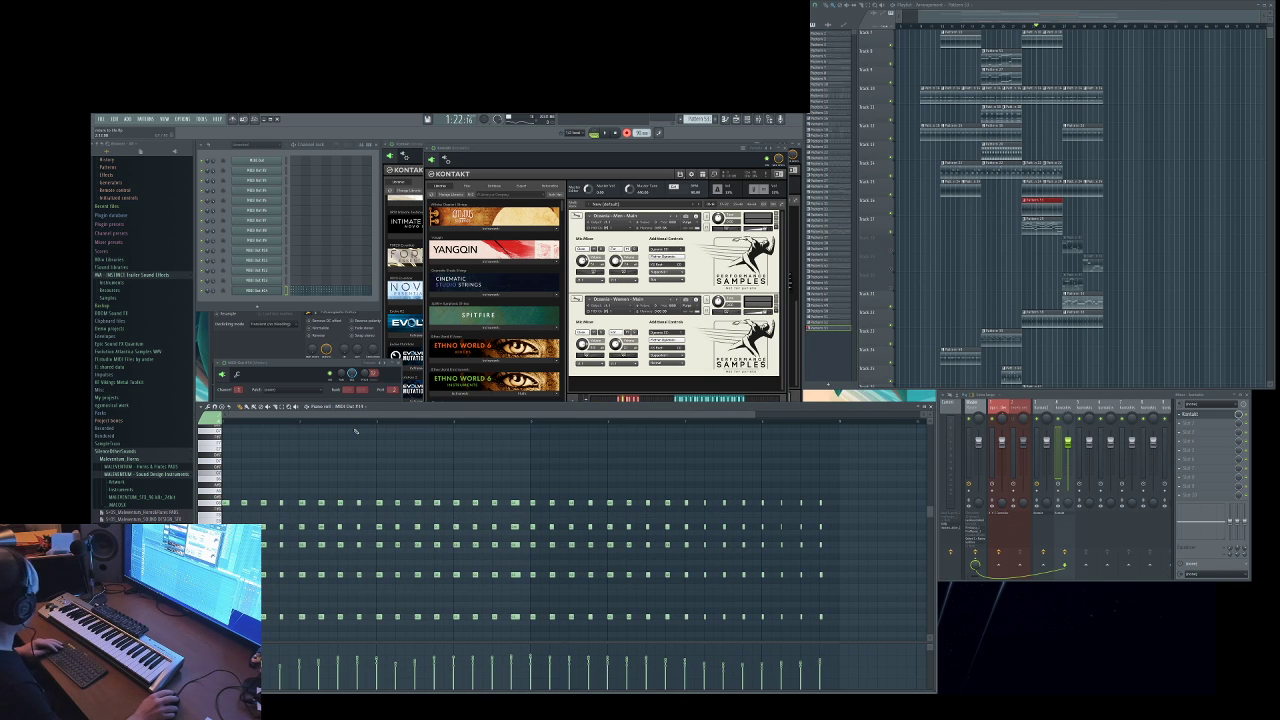
key(space)
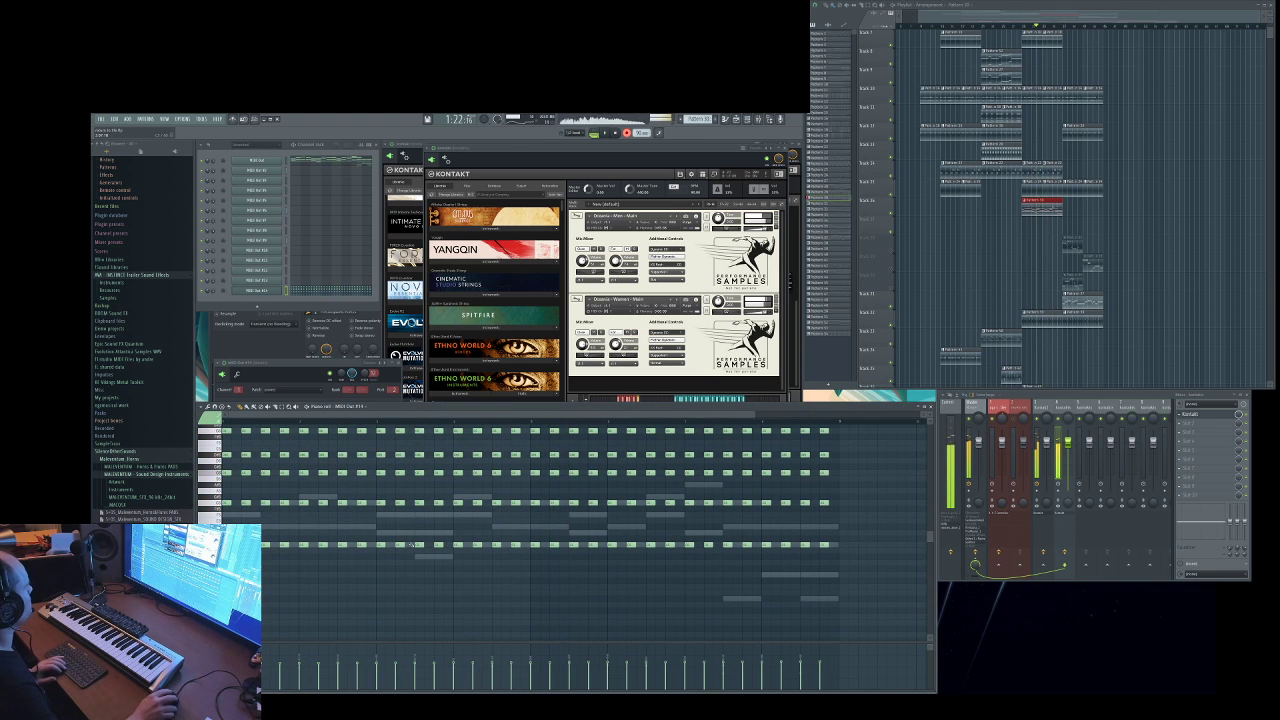
Undo the merge of the choir clip with the clip on the track below it
scroll(434, 528, up, 3)
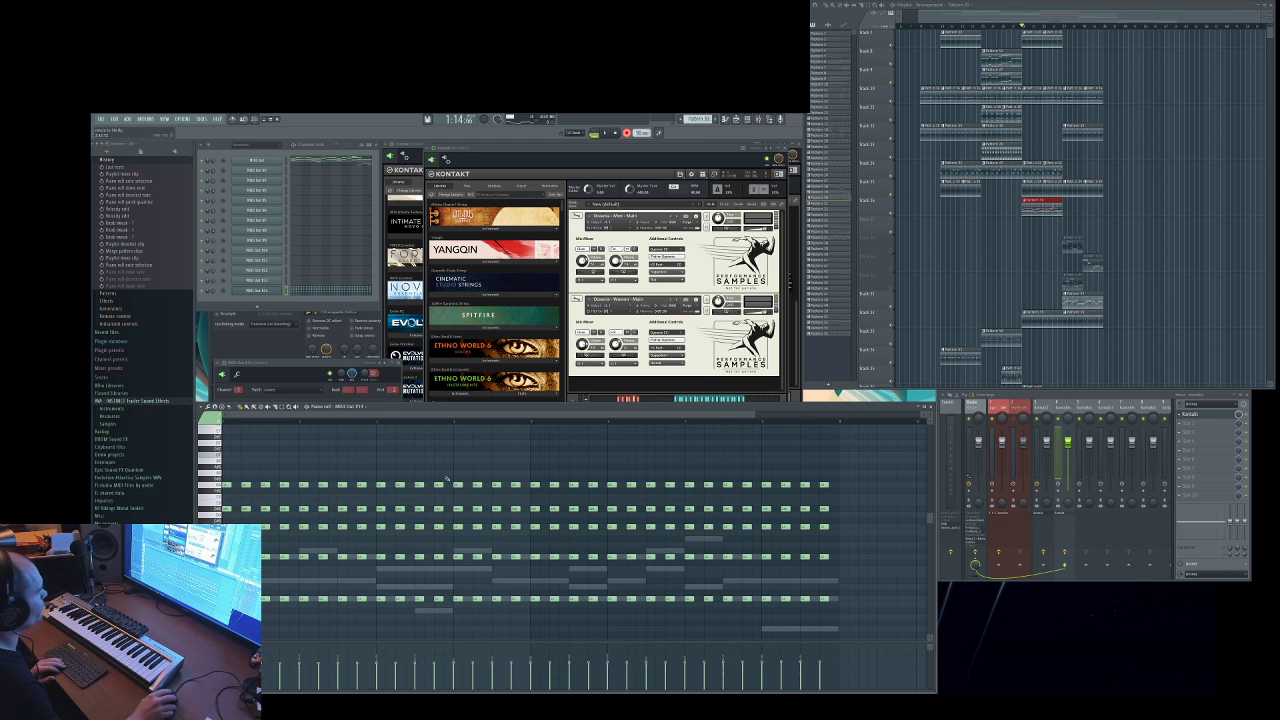
key(ctrl+alt+z)
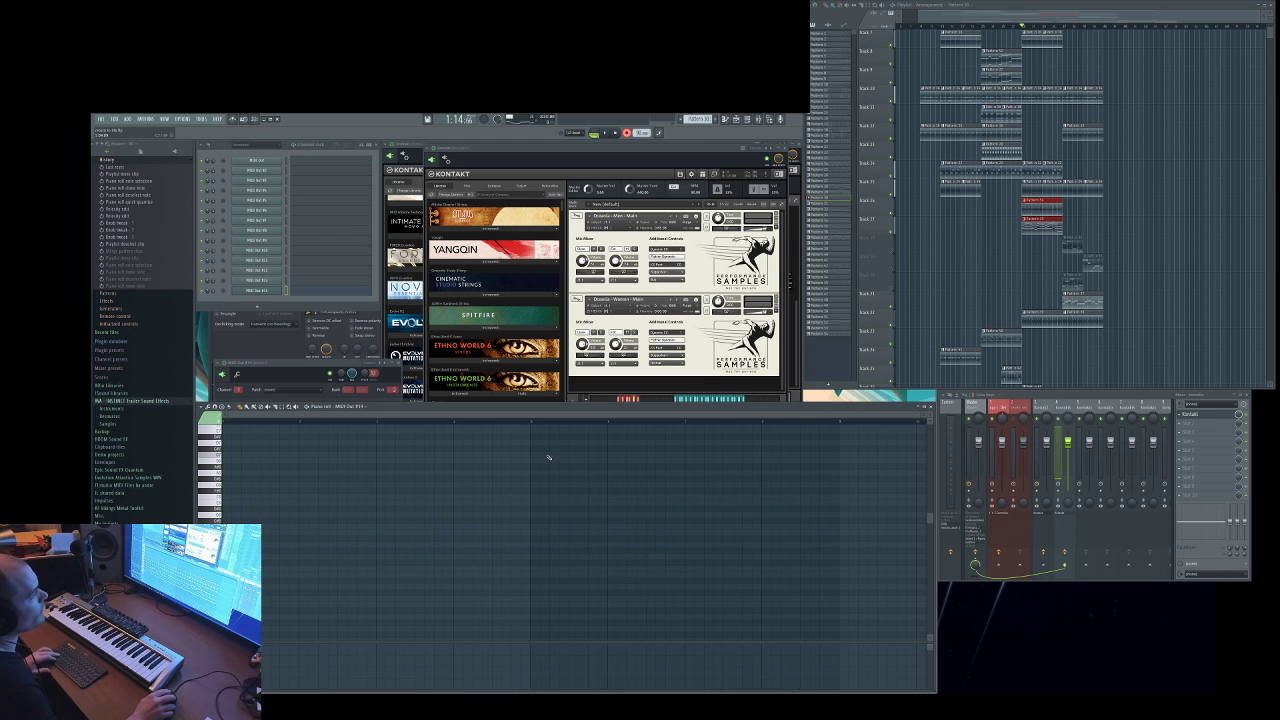
Play the arrangement from the choir chords through the ending while trying out a new choir part
key(space)
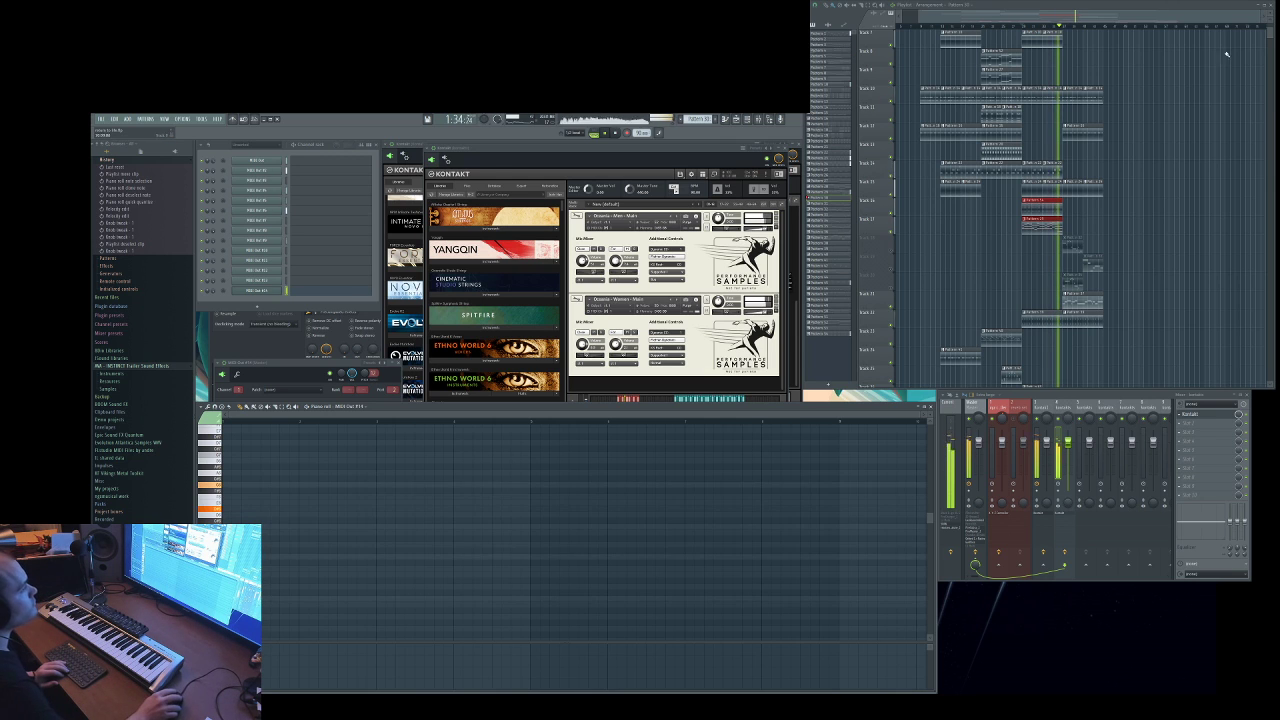
drag(1150, 14, 1164, 14)
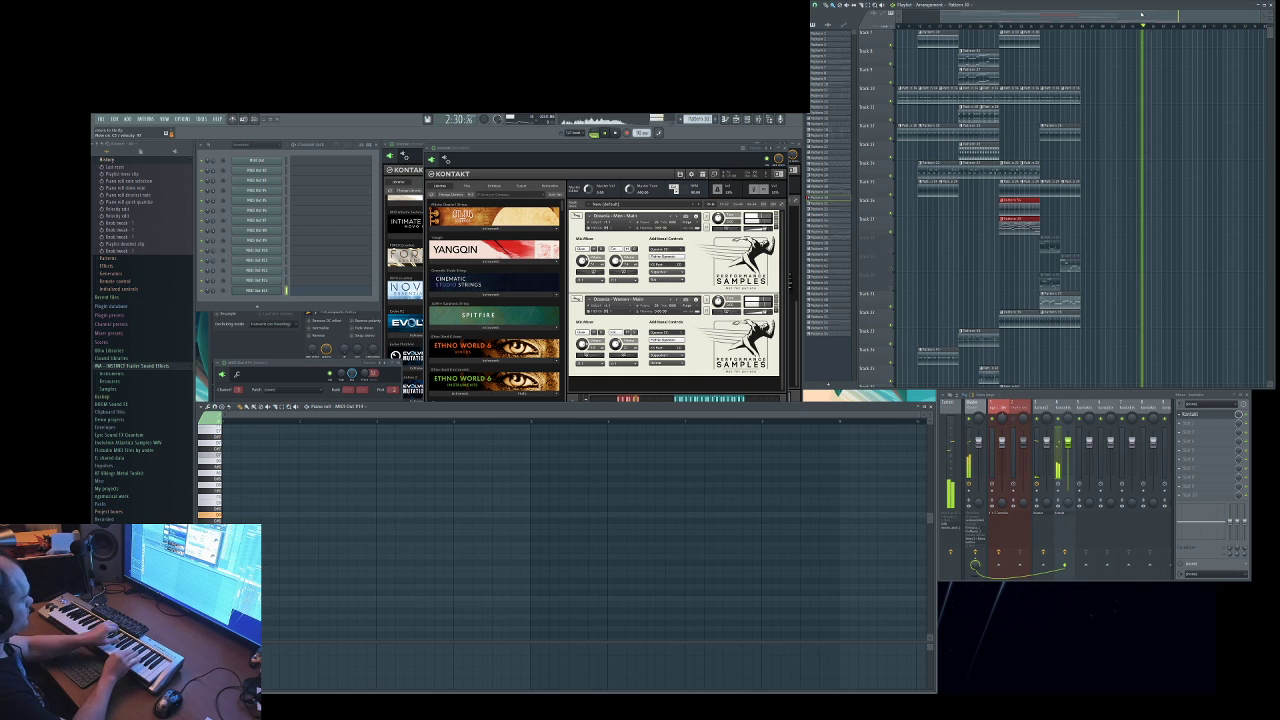
key(space)
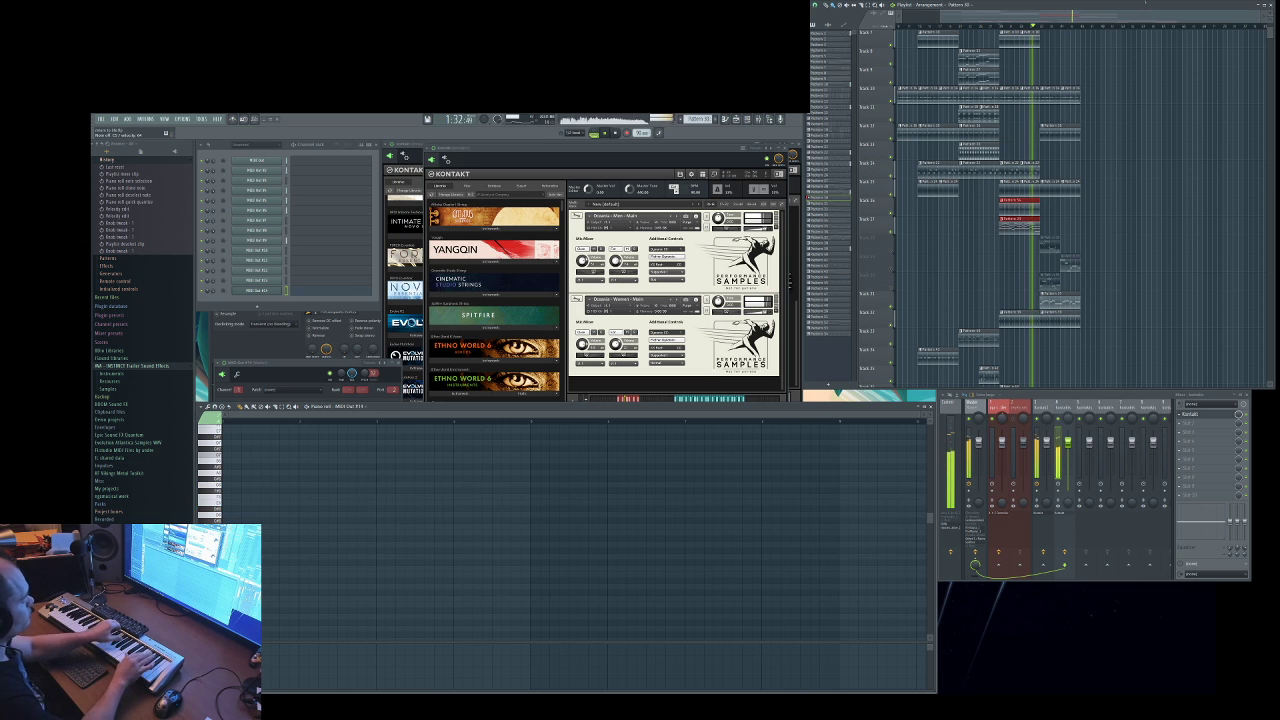
key(space)
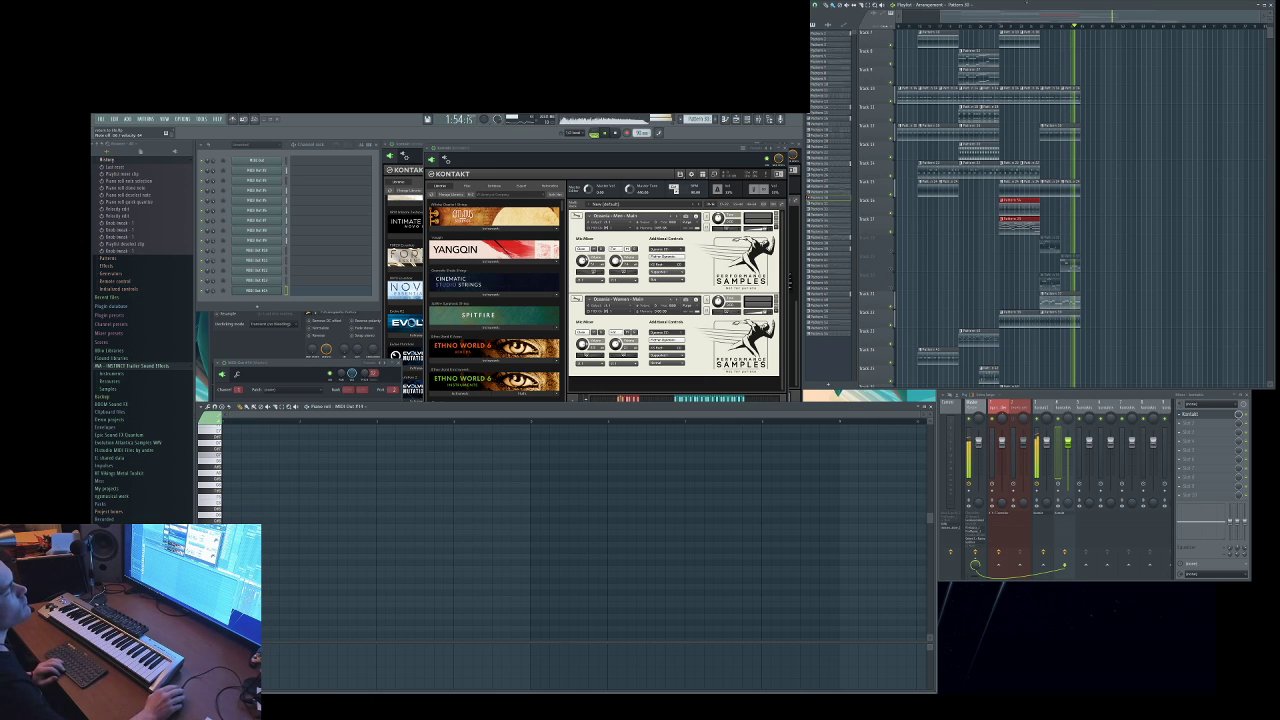
scroll(1133, 30, down, 3)
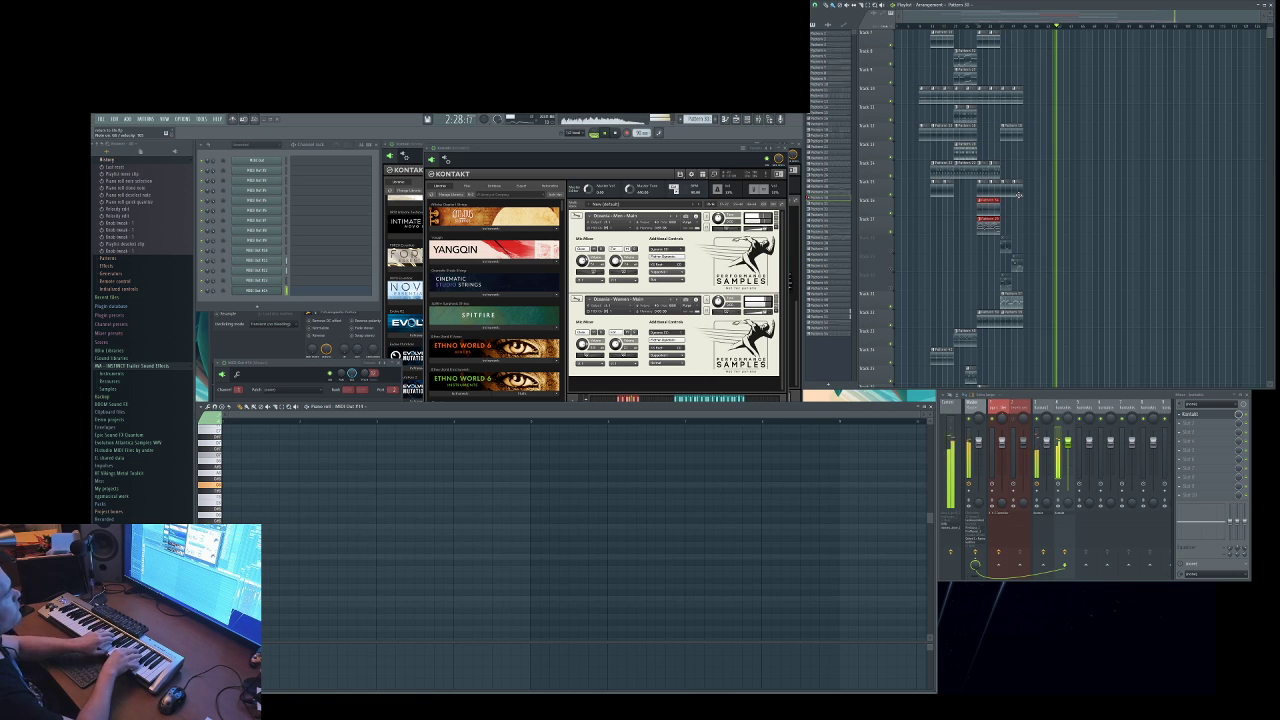
key(space)
scroll(1160, 215, down, 2)
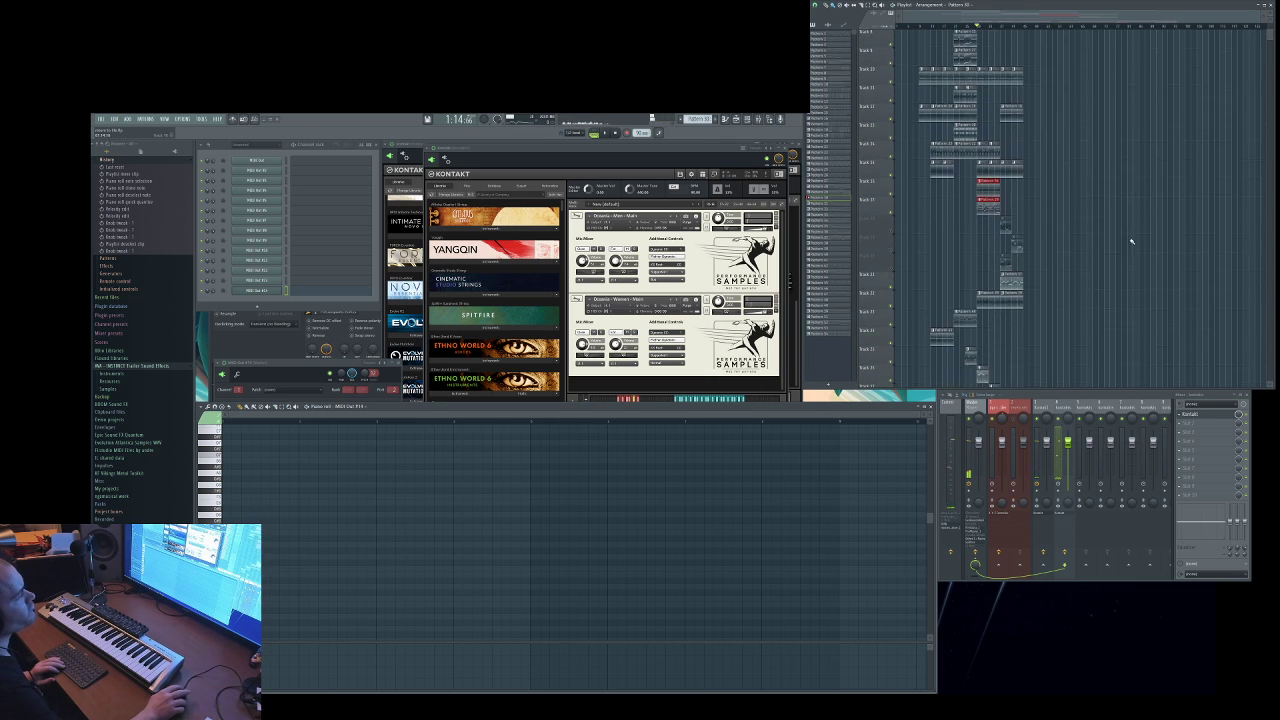
Set the song position to the start of the final section and record repeated short choir chords there
scroll(1131, 241, down, 8)
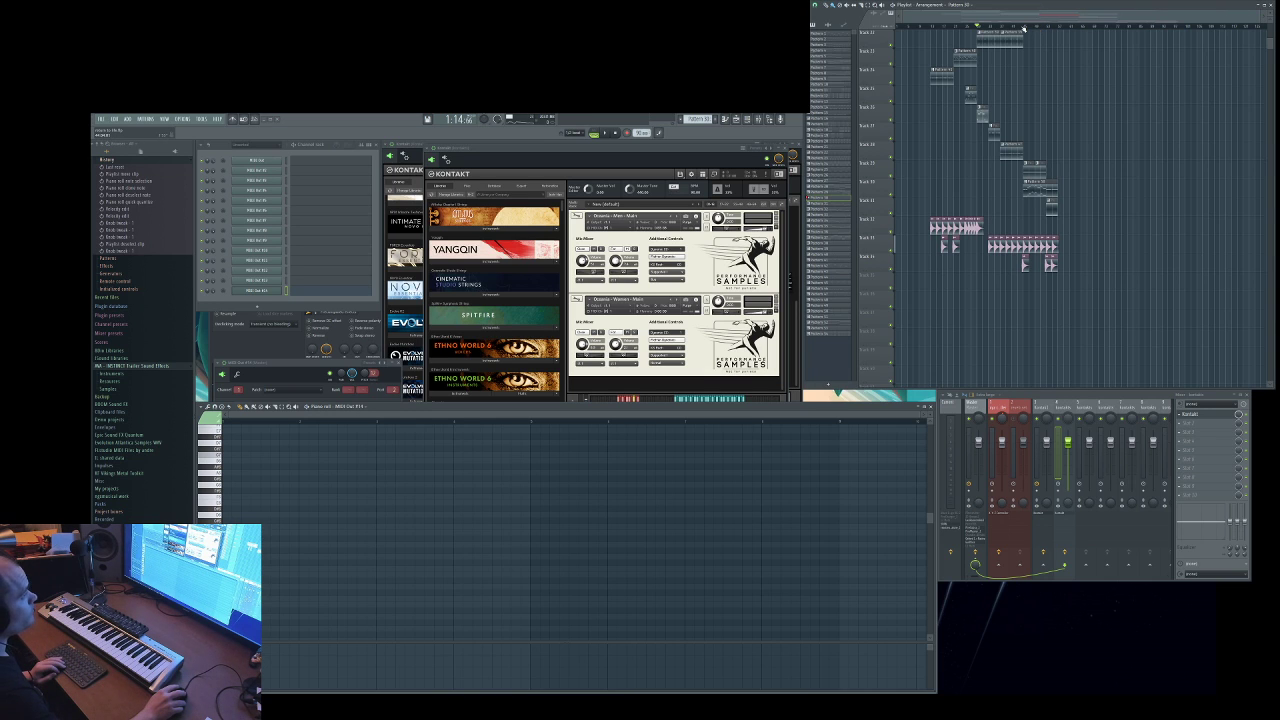
click(1023, 29)
key(space)
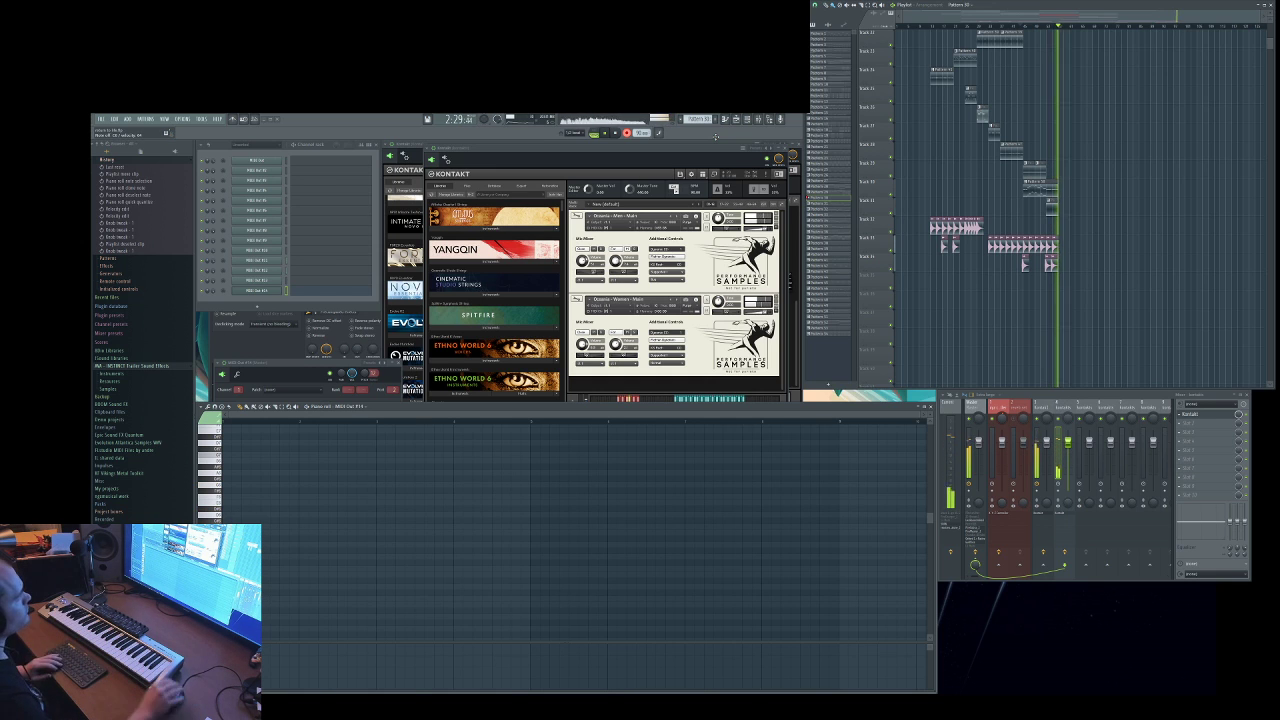
key(space)
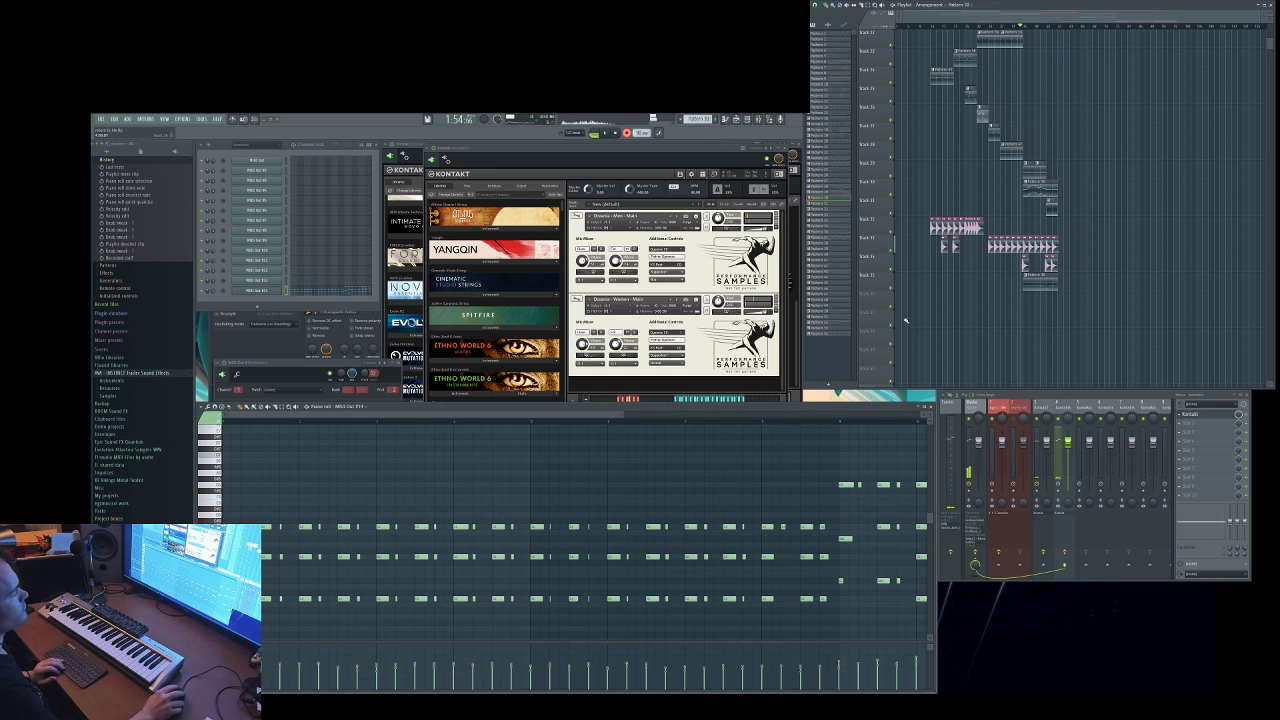
Delete the uneven chords after the harmony change in the recorded choir part, keeping the last few chords
drag(596, 417, 563, 502)
scroll(563, 502, down, 3)
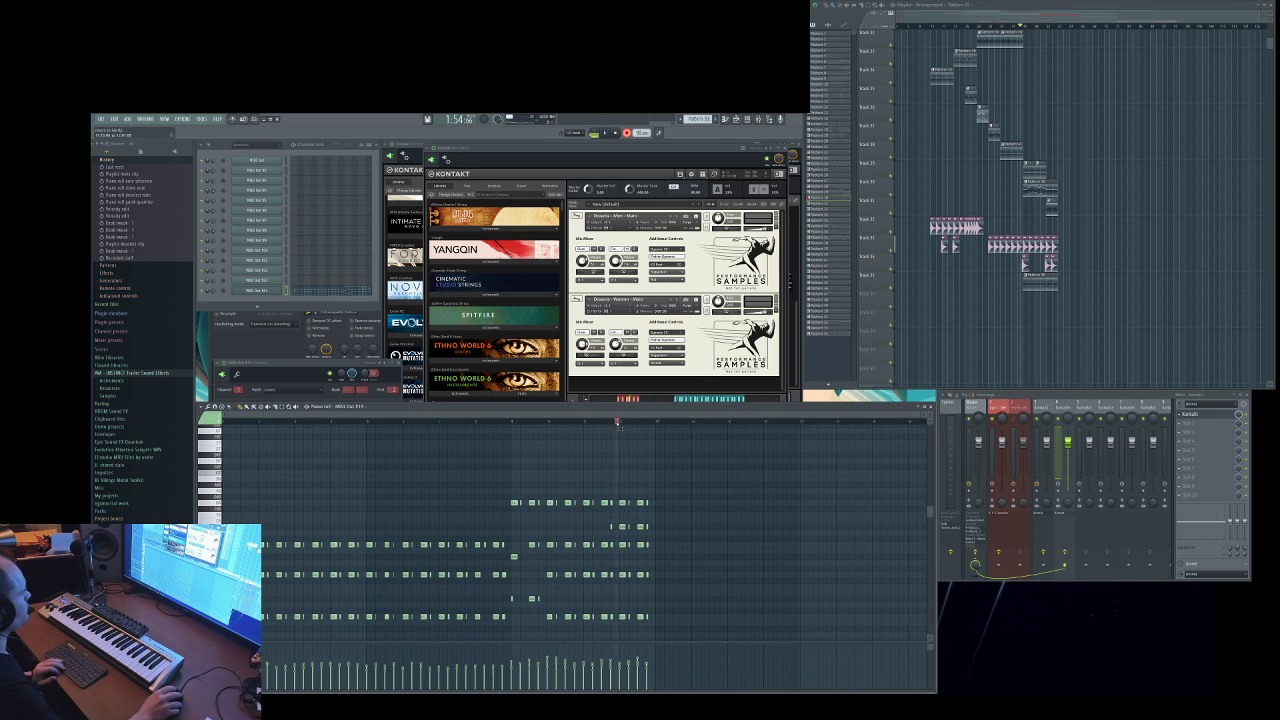
drag(618, 424, 527, 434)
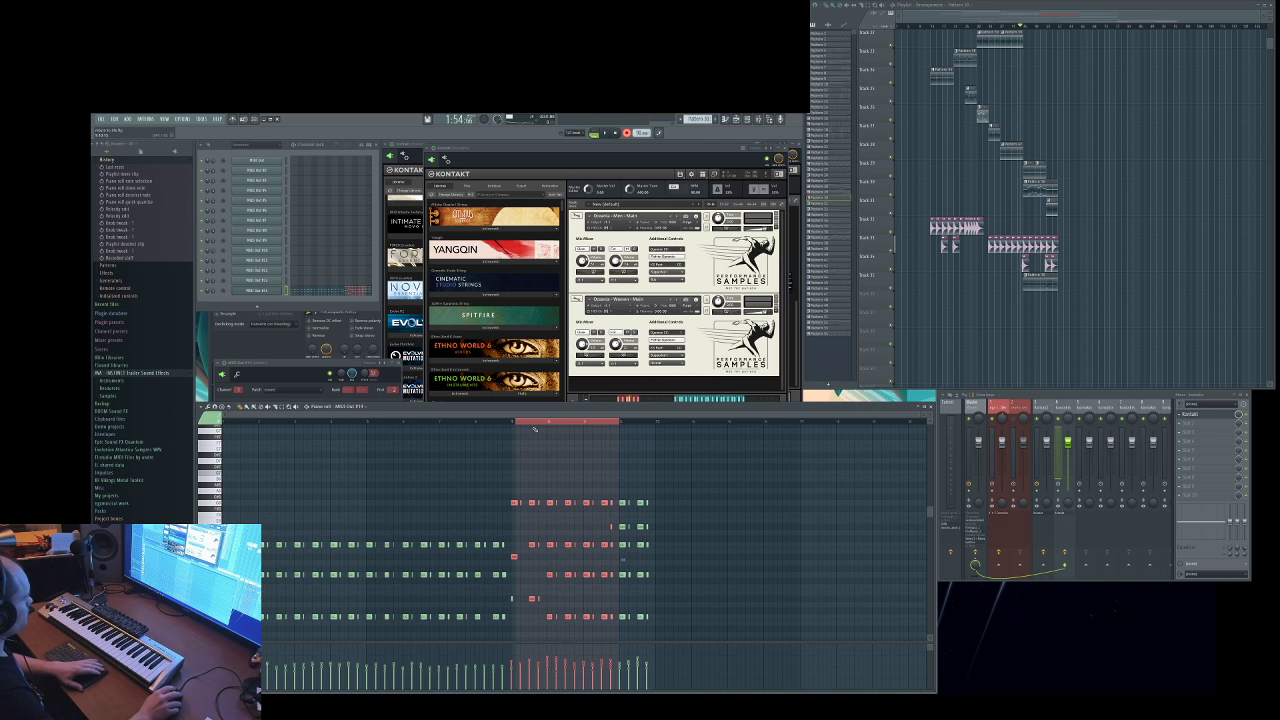
key(Delete)
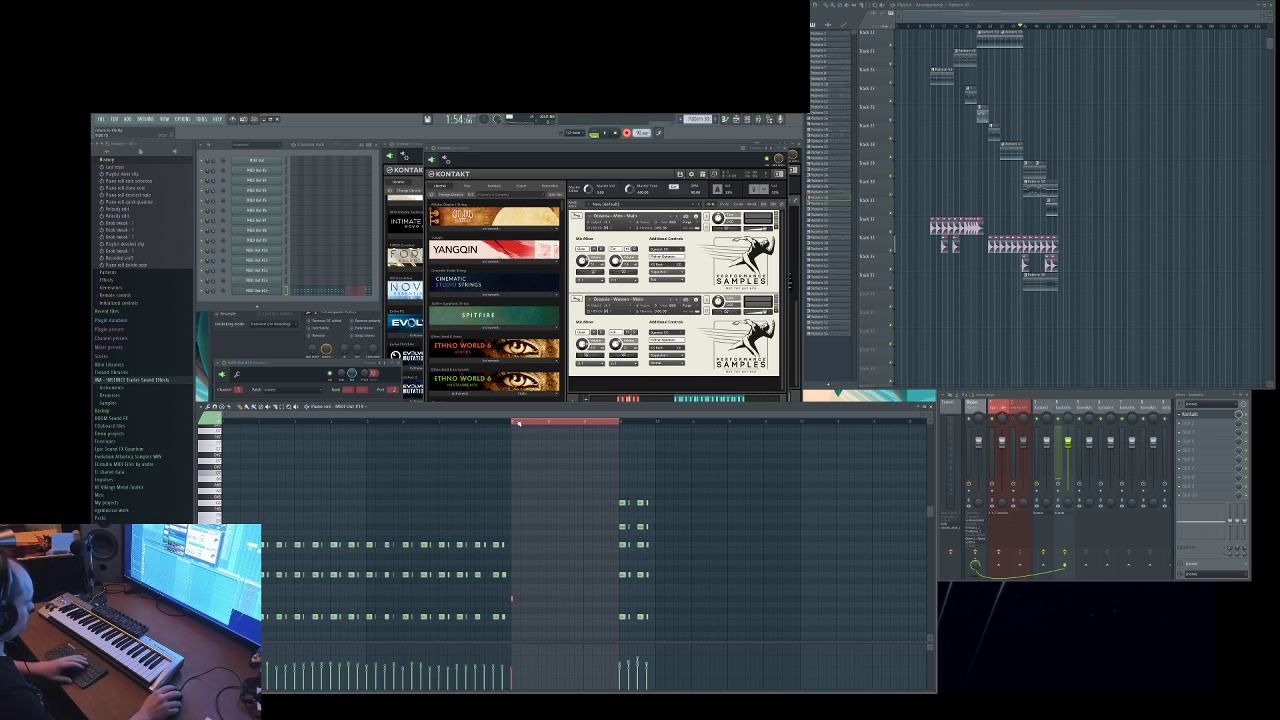
Fill the emptied bars with copies of the last choir chords and align the copies with the section's start
drag(513, 425, 658, 425)
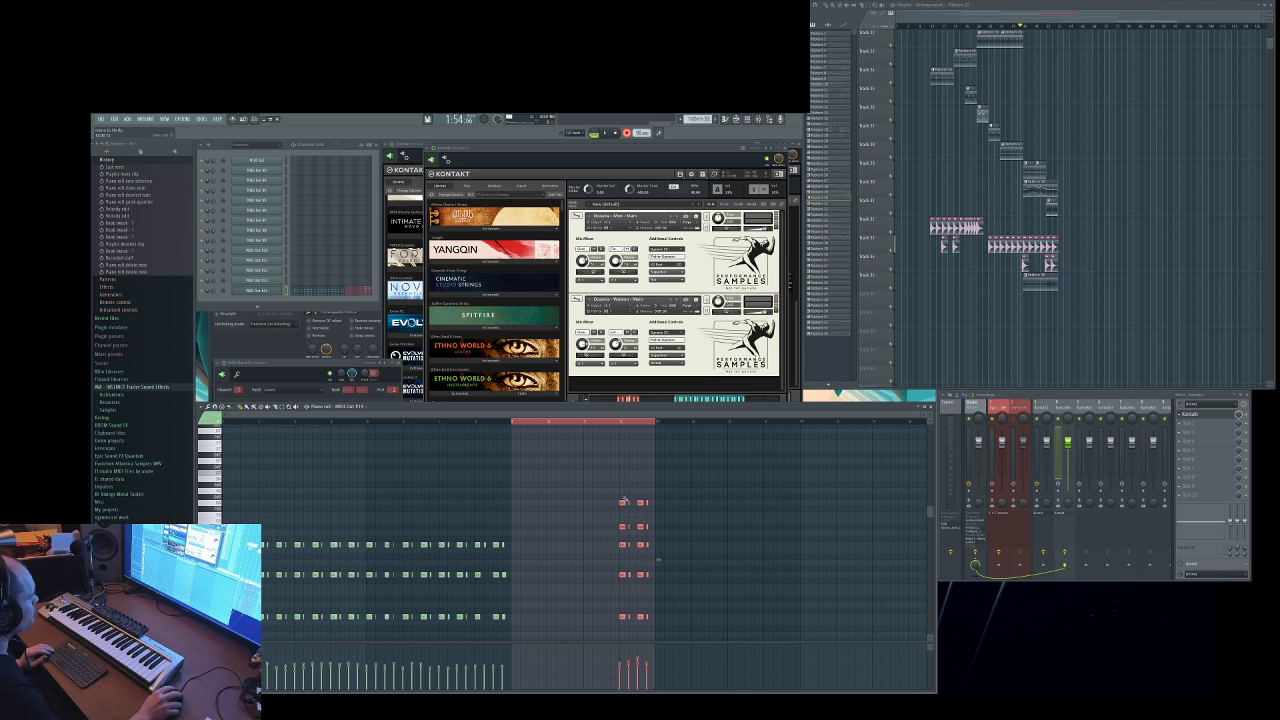
drag(620, 503, 587, 503)
key(ctrl+q)
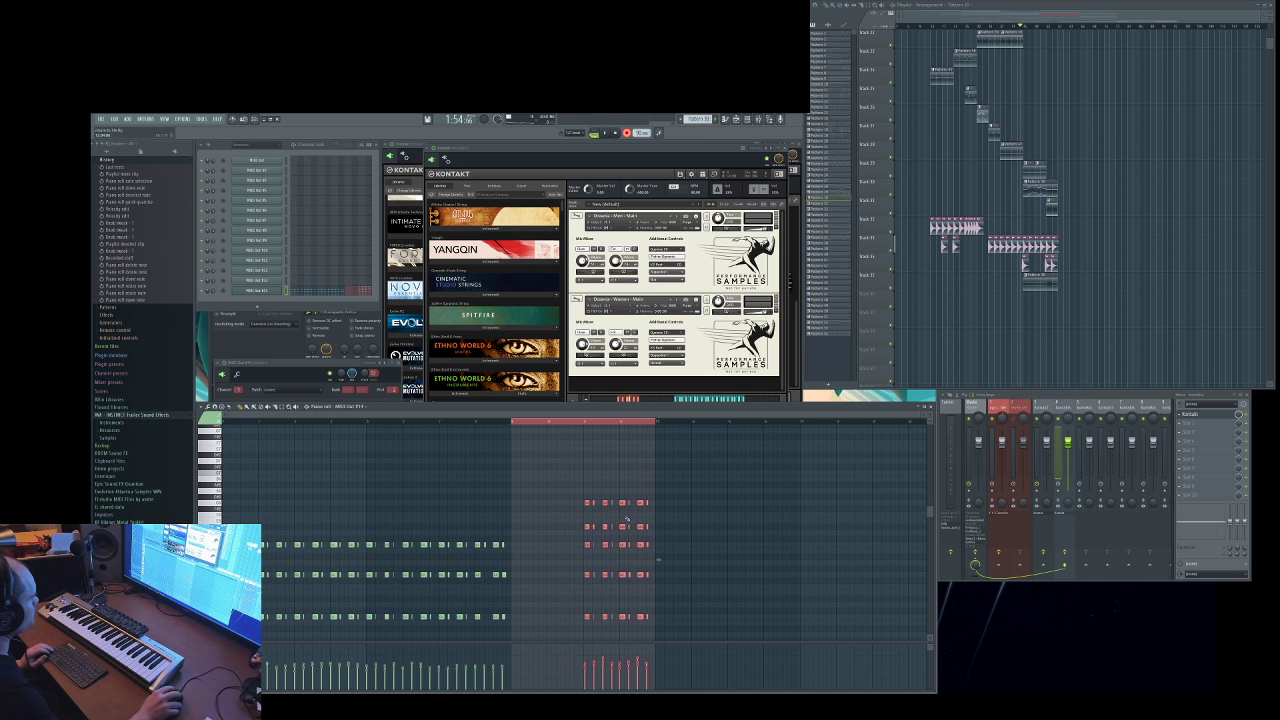
drag(620, 503, 545, 502)
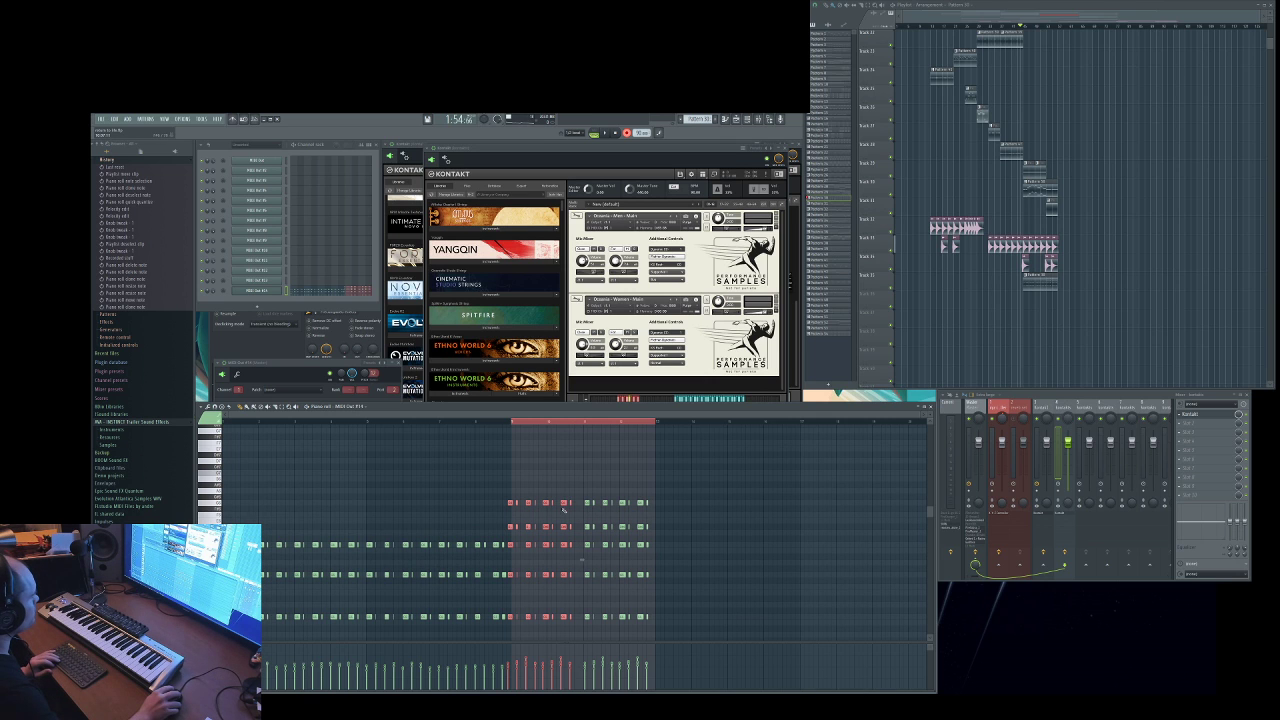
key(shift+Left)
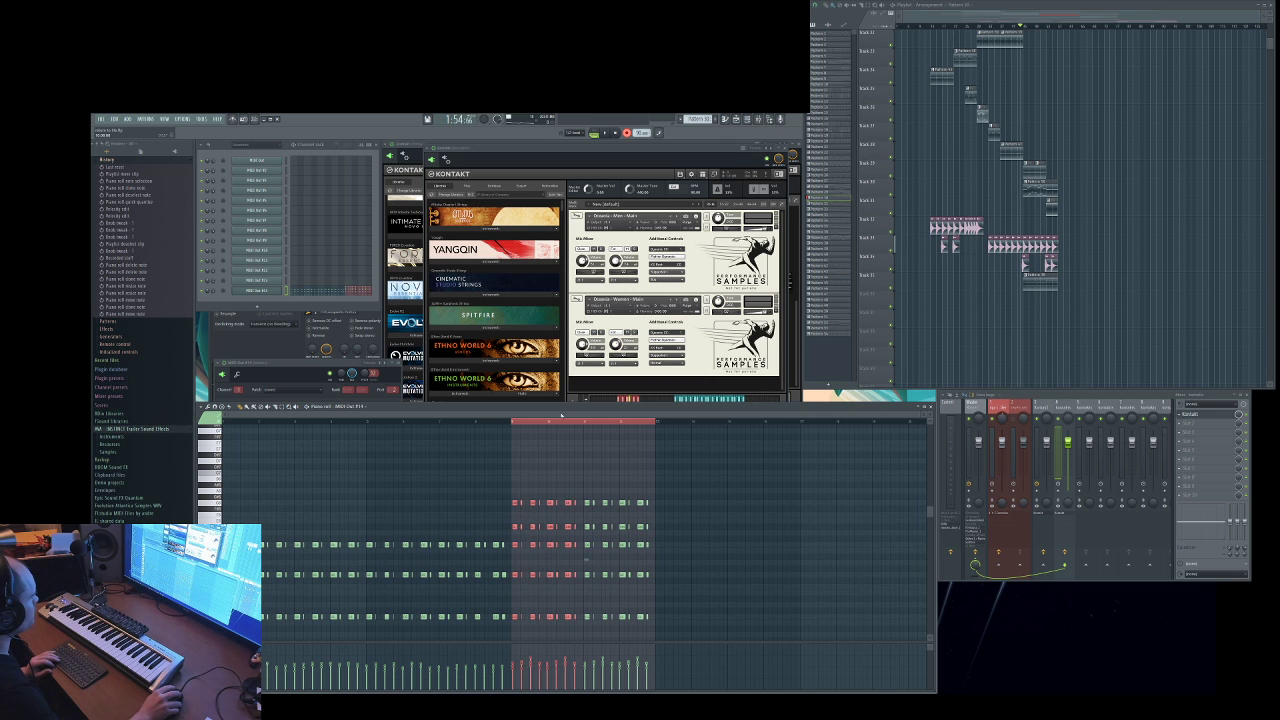
key(ctrl+b)
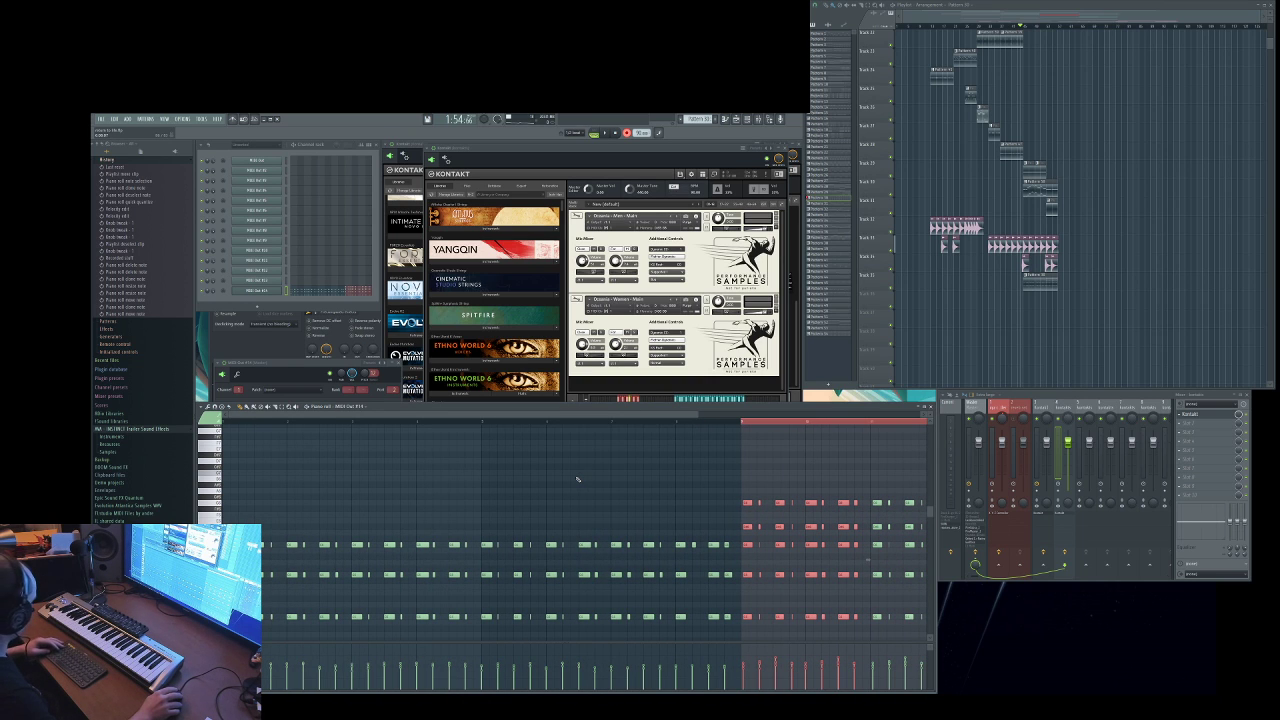
Try to even out the copied chords' note lengths and clean up the overlong notes in the middle row
key(ctrl+Up)
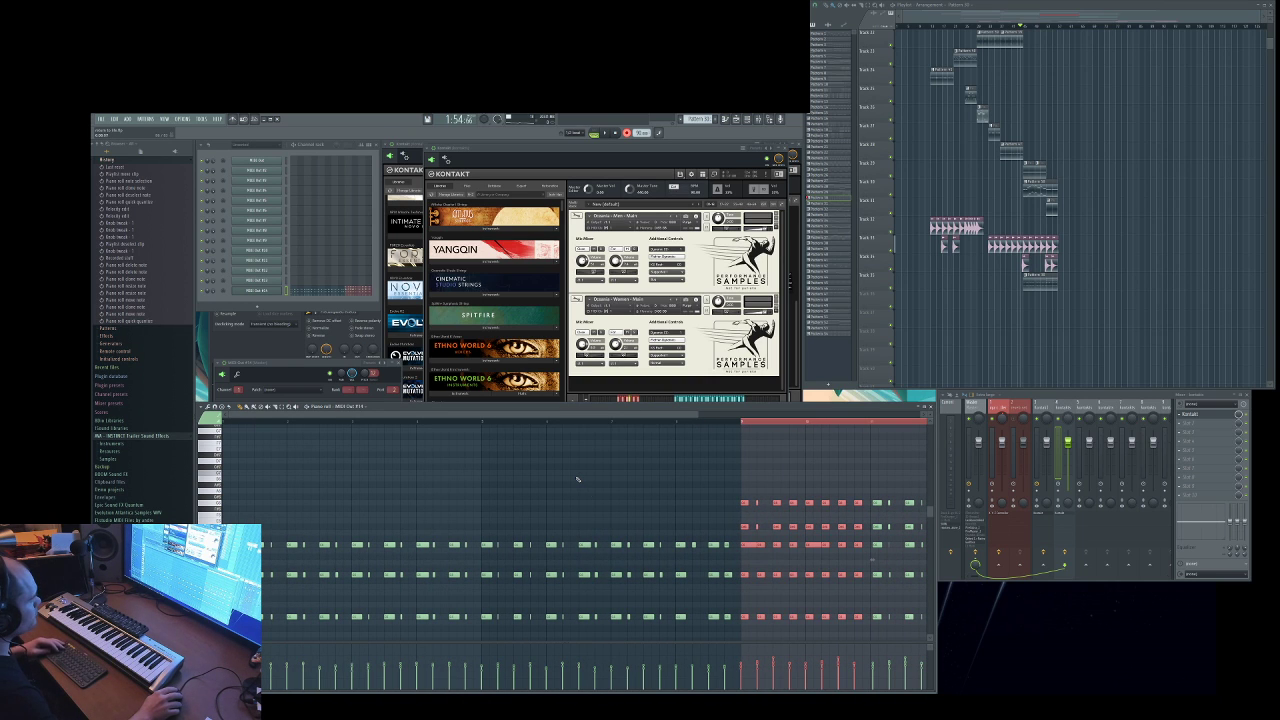
key(ctrl+d)
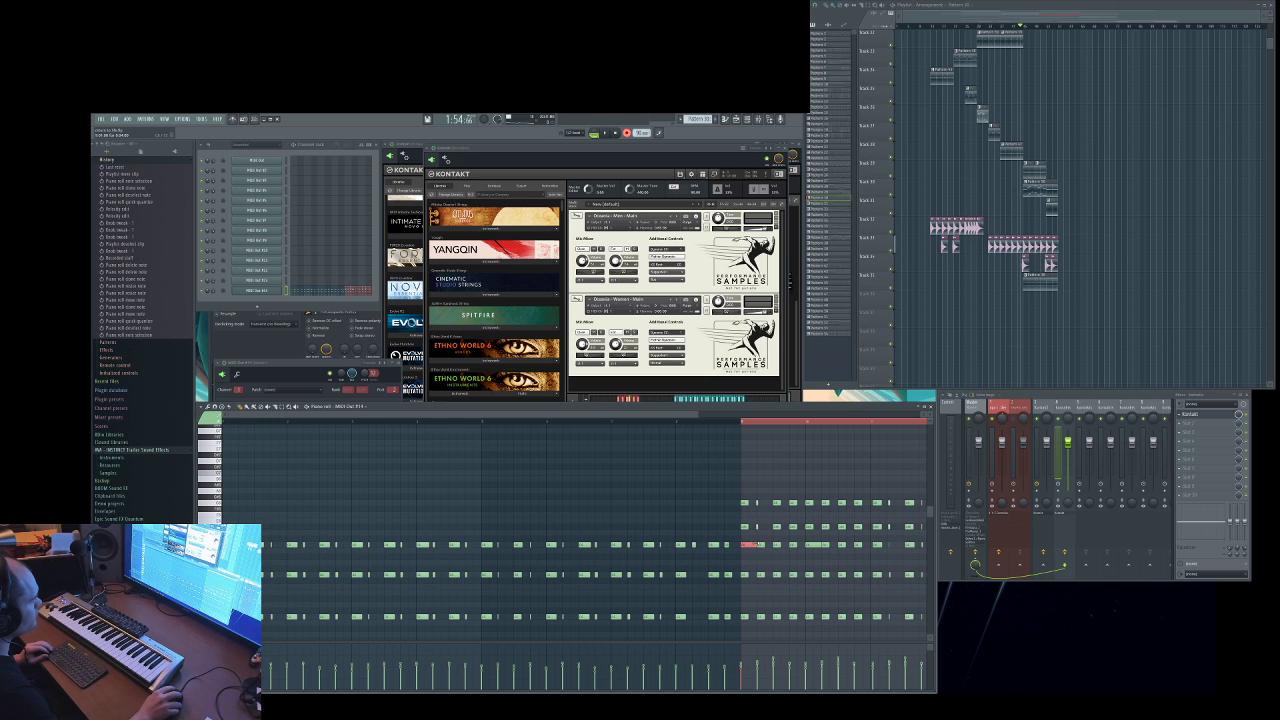
click(748, 544)
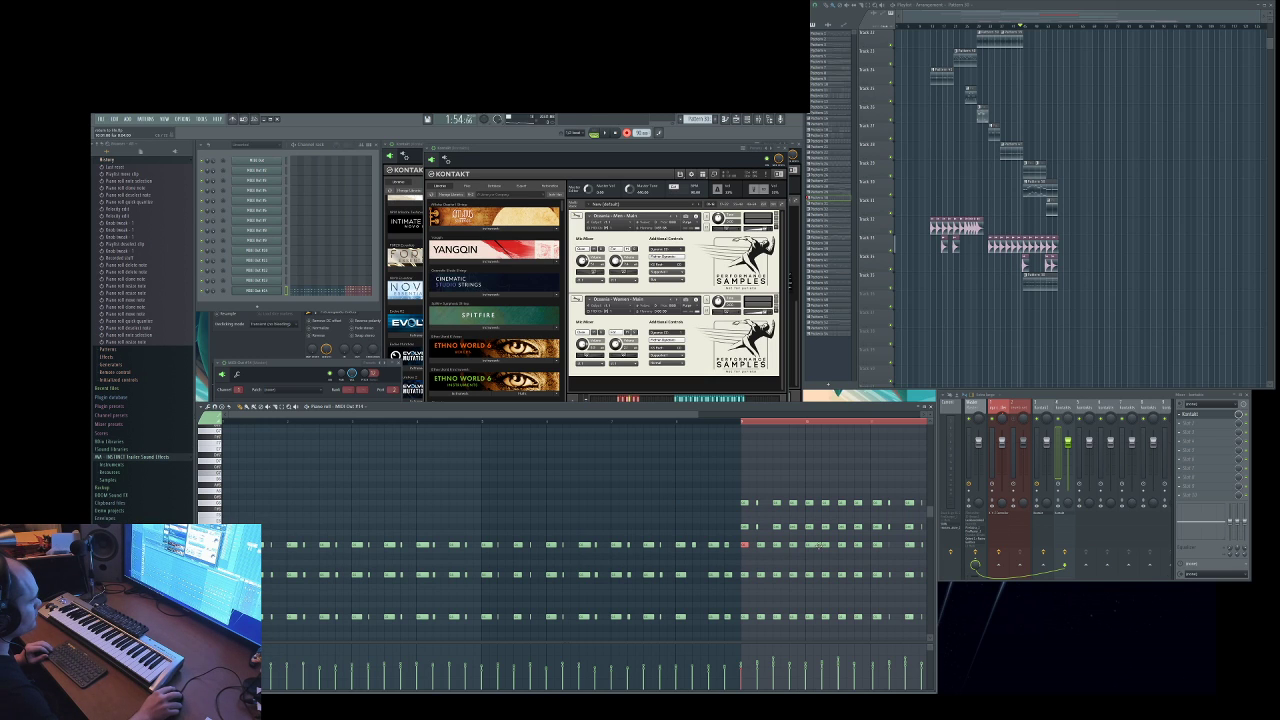
click(822, 548)
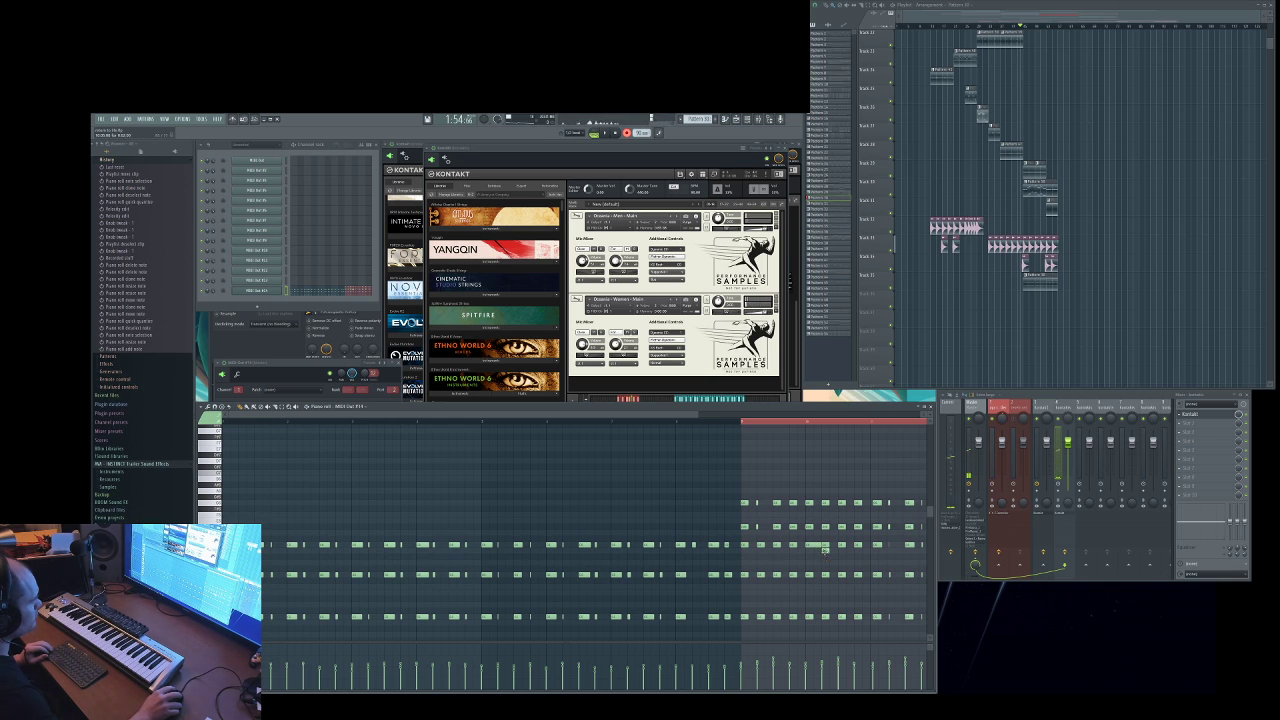
drag(823, 548, 818, 545)
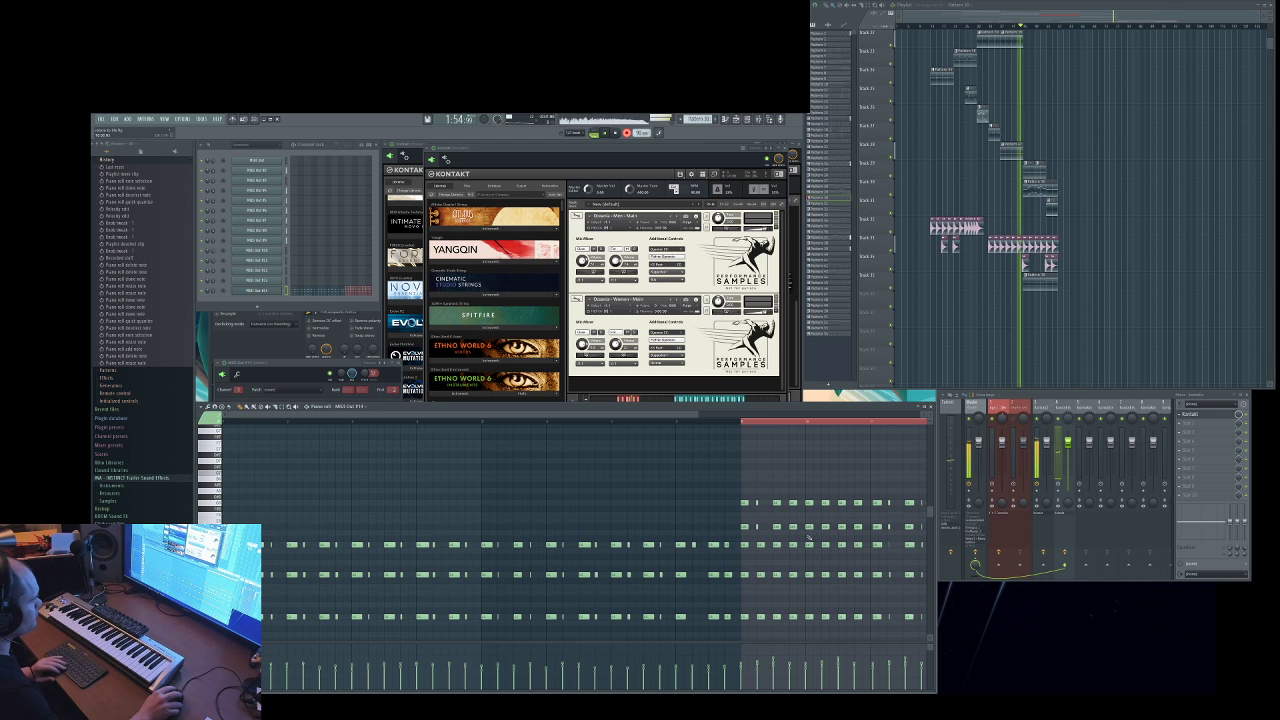
Play the section and undo the note length and cleanup edits on the copied chords
key(space)
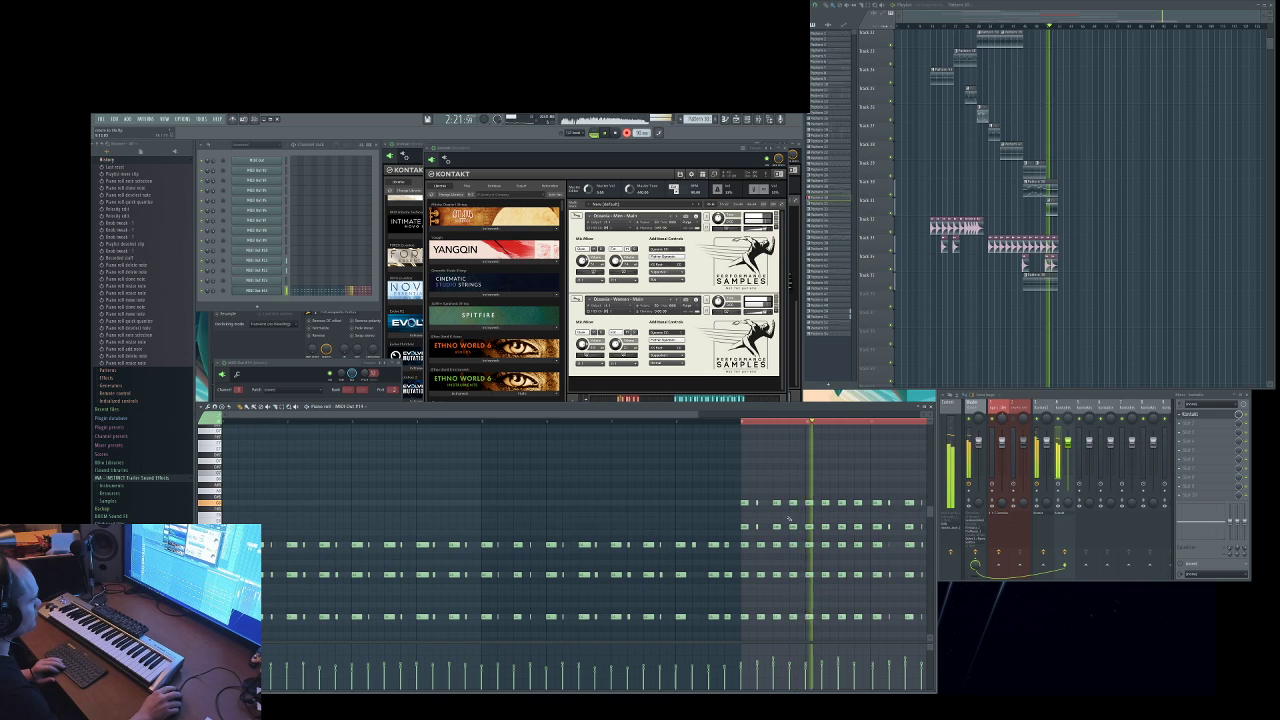
scroll(716, 475, down, 2)
scroll(838, 566, up, 3)
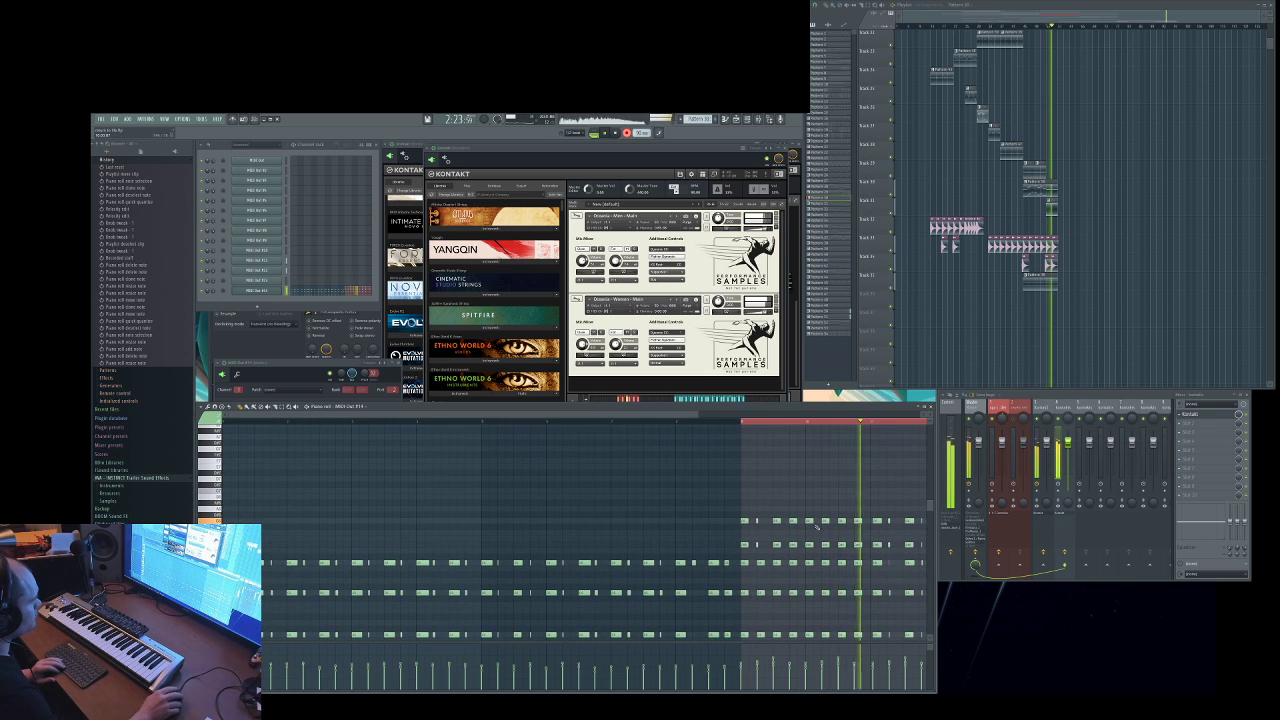
key(space)
key(ctrl+z)
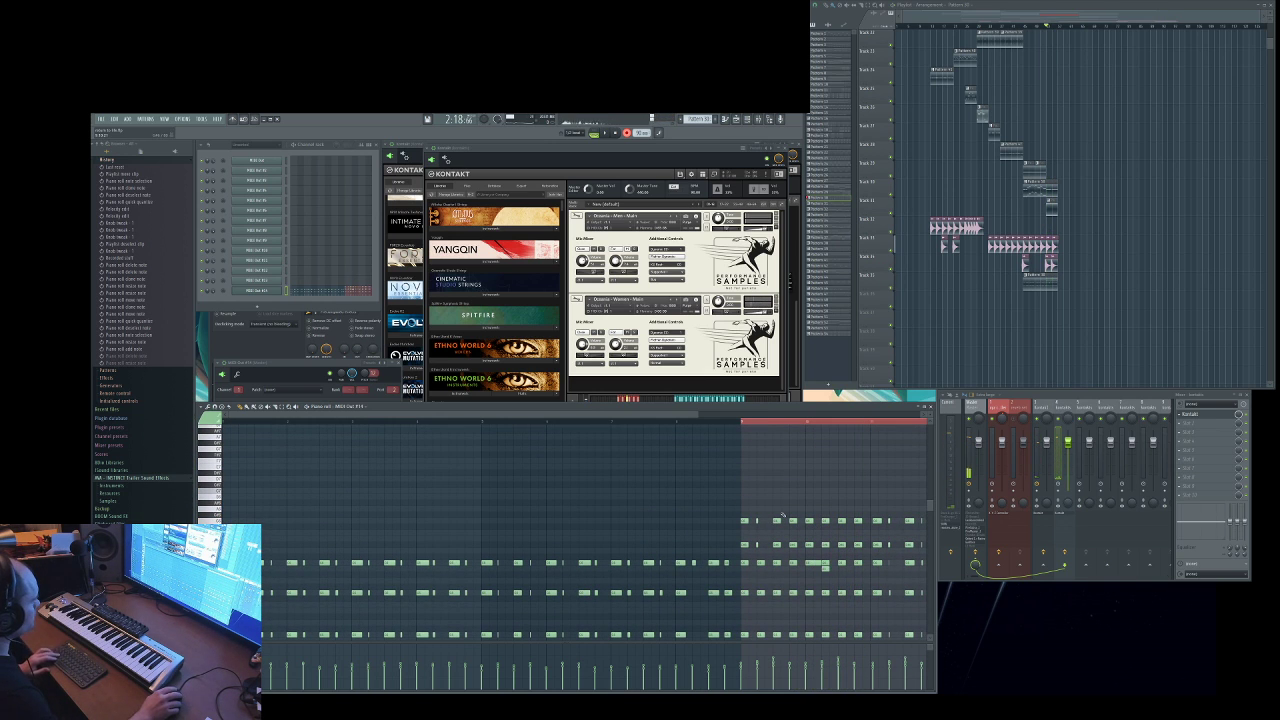
key(ctrl+z)
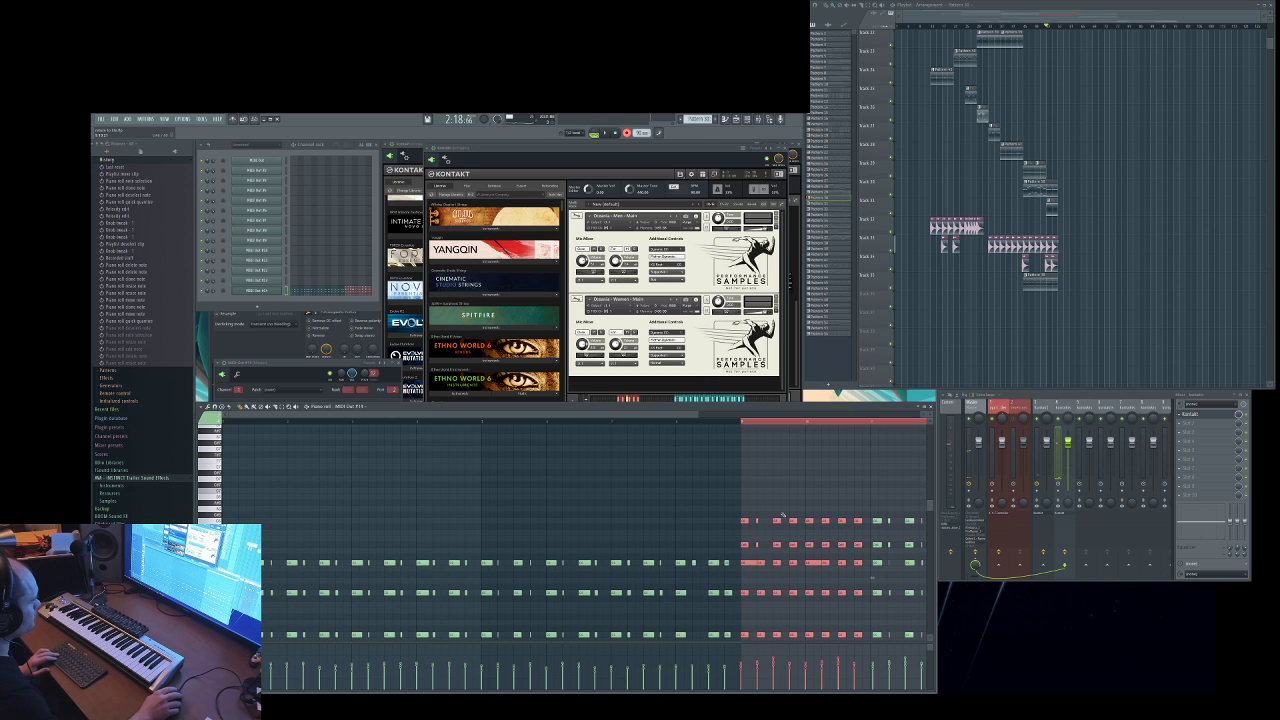
key(ctrl+z)
Play the recorded choir part and check its repeated chords against the copied chords in the final bars
key(space)
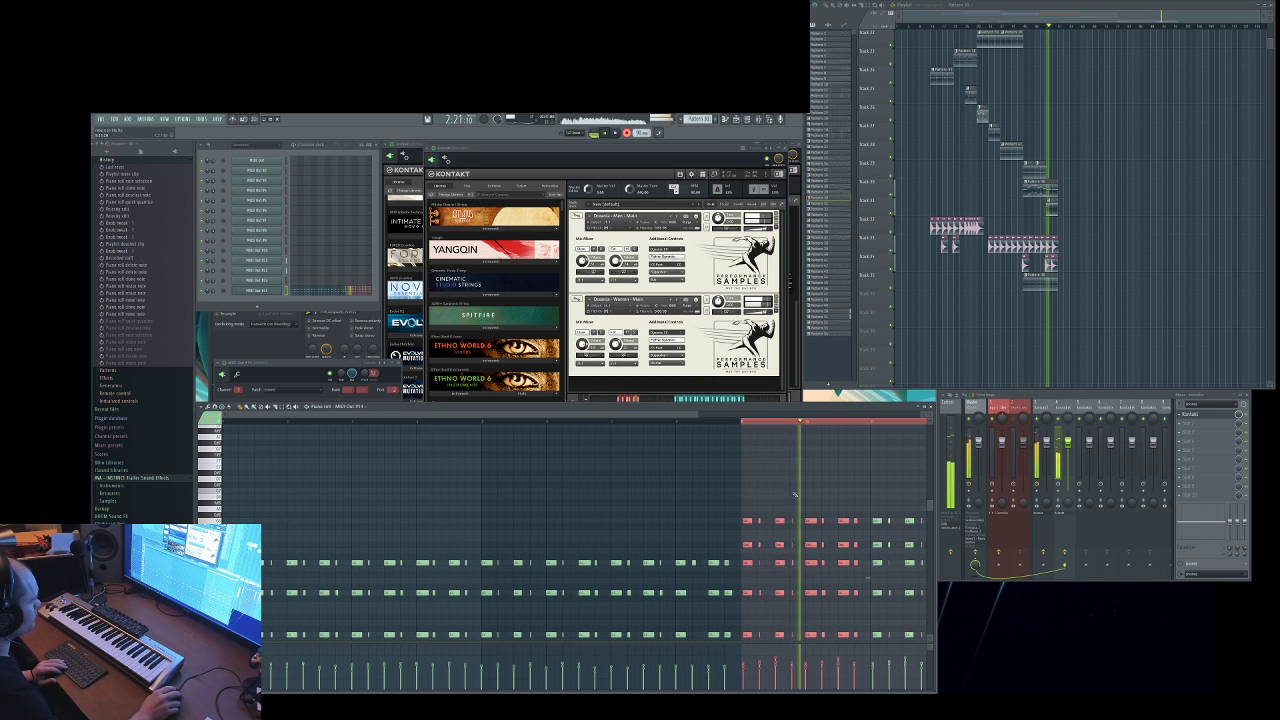
scroll(790, 520, down, 3)
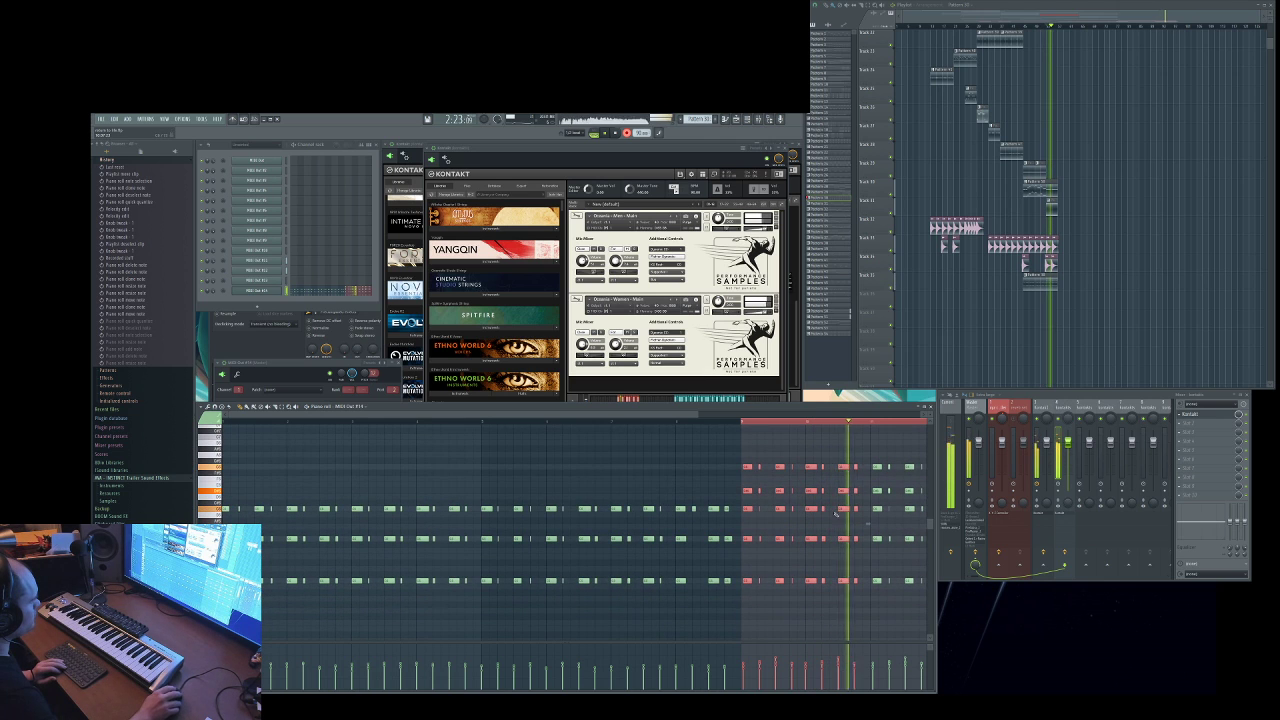
key(space)
drag(415, 419, 371, 412)
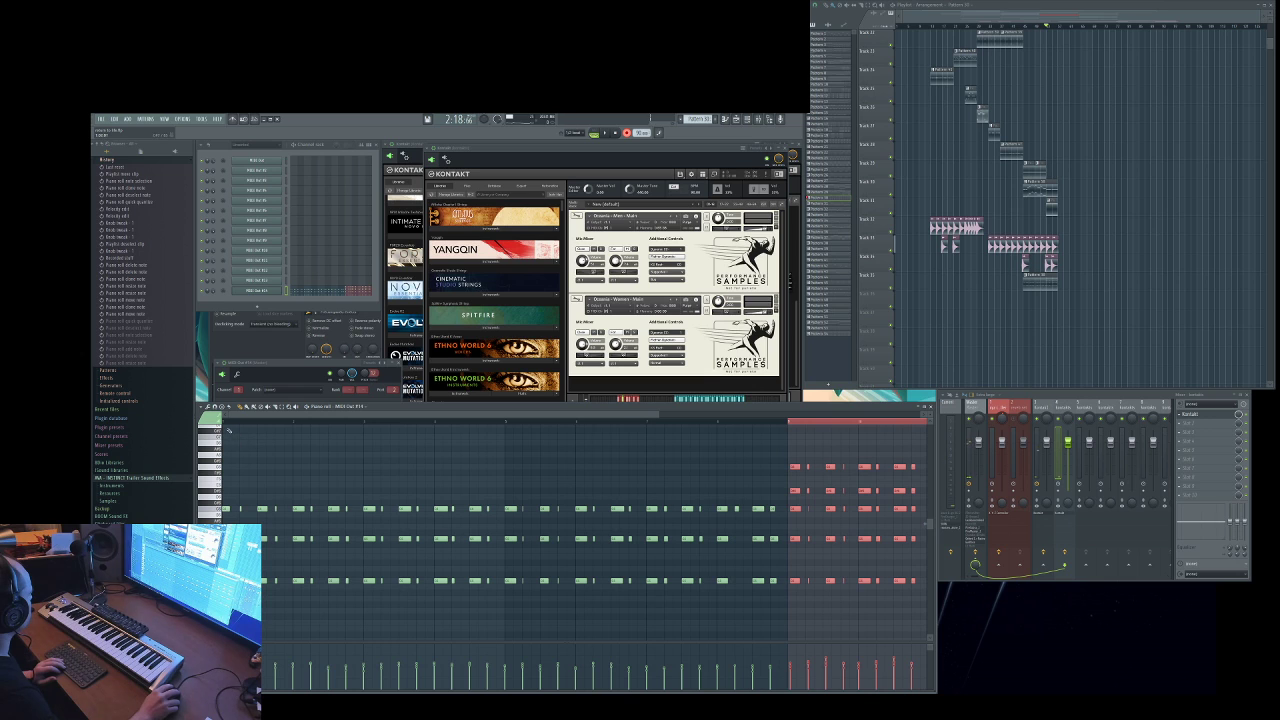
key(space)
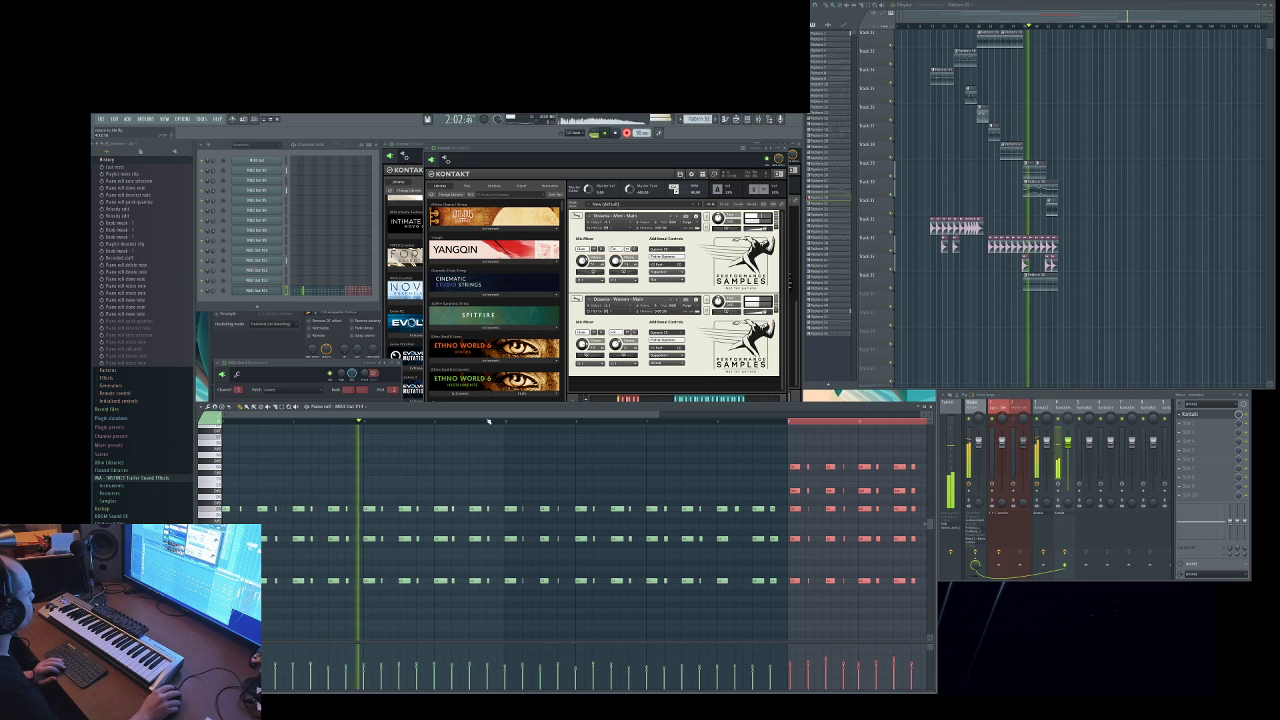
scroll(580, 530, down, 1)
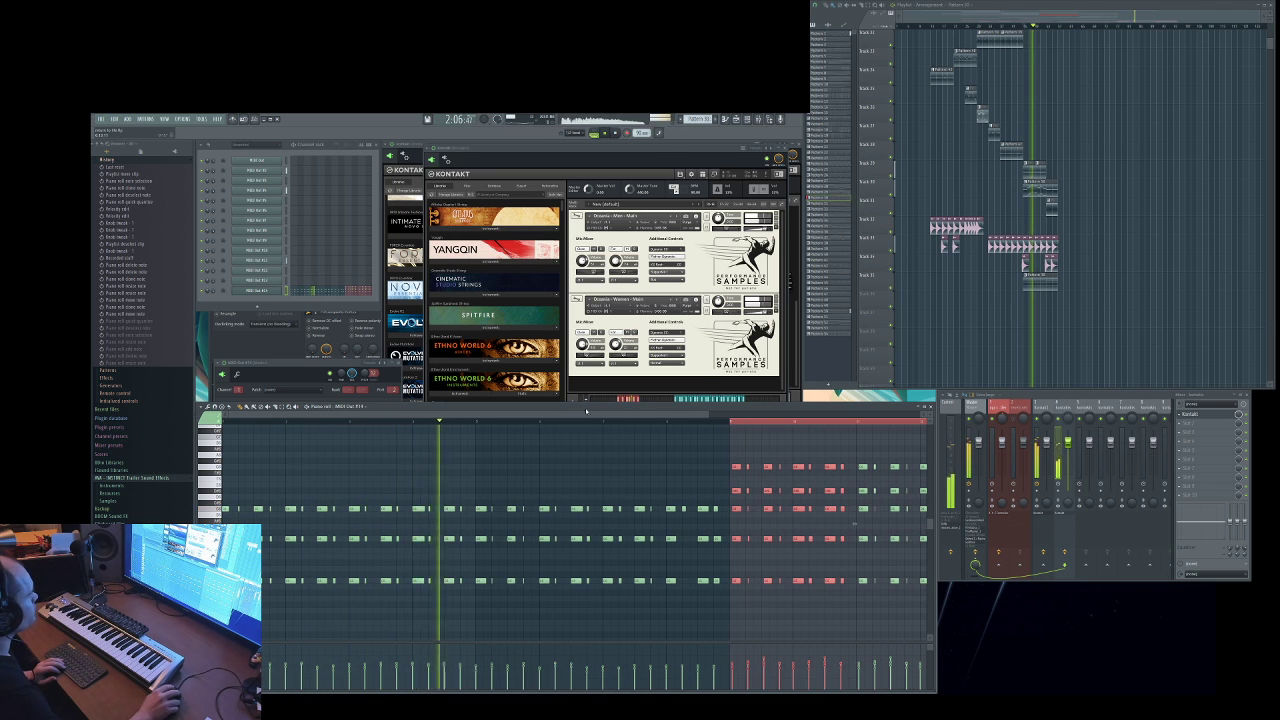
scroll(580, 530, up, 3)
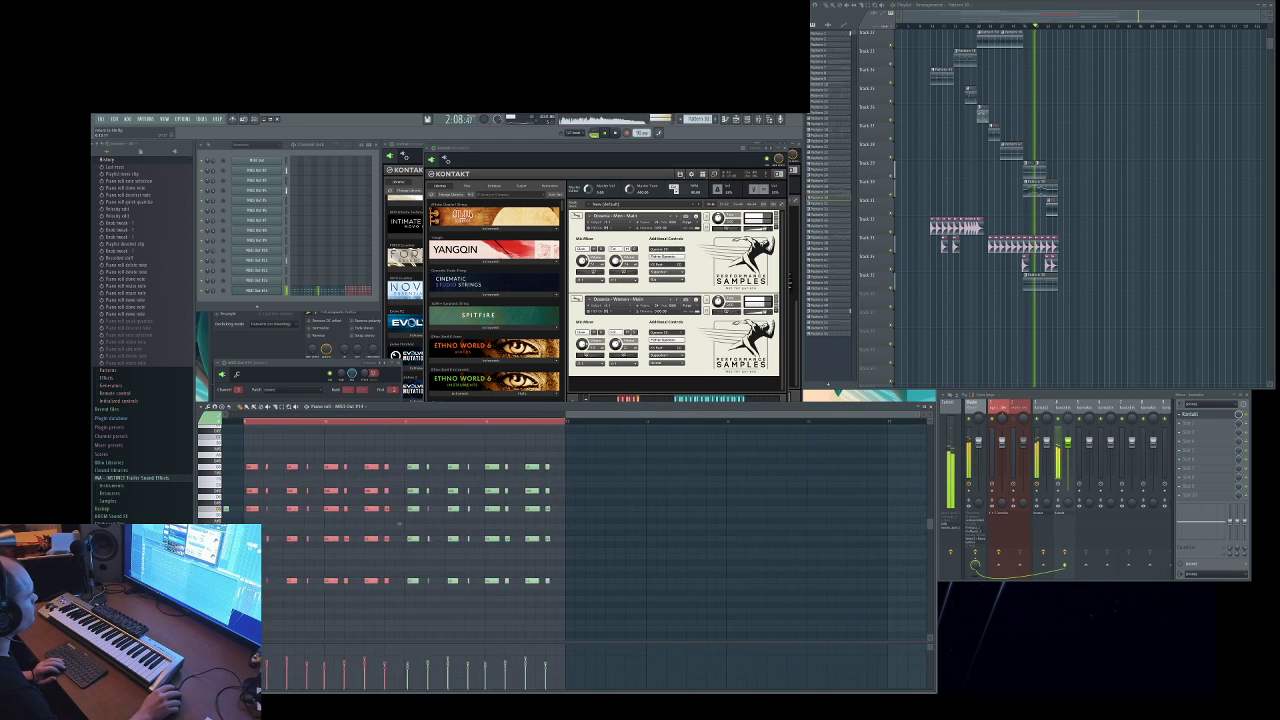
scroll(694, 434, down, 2)
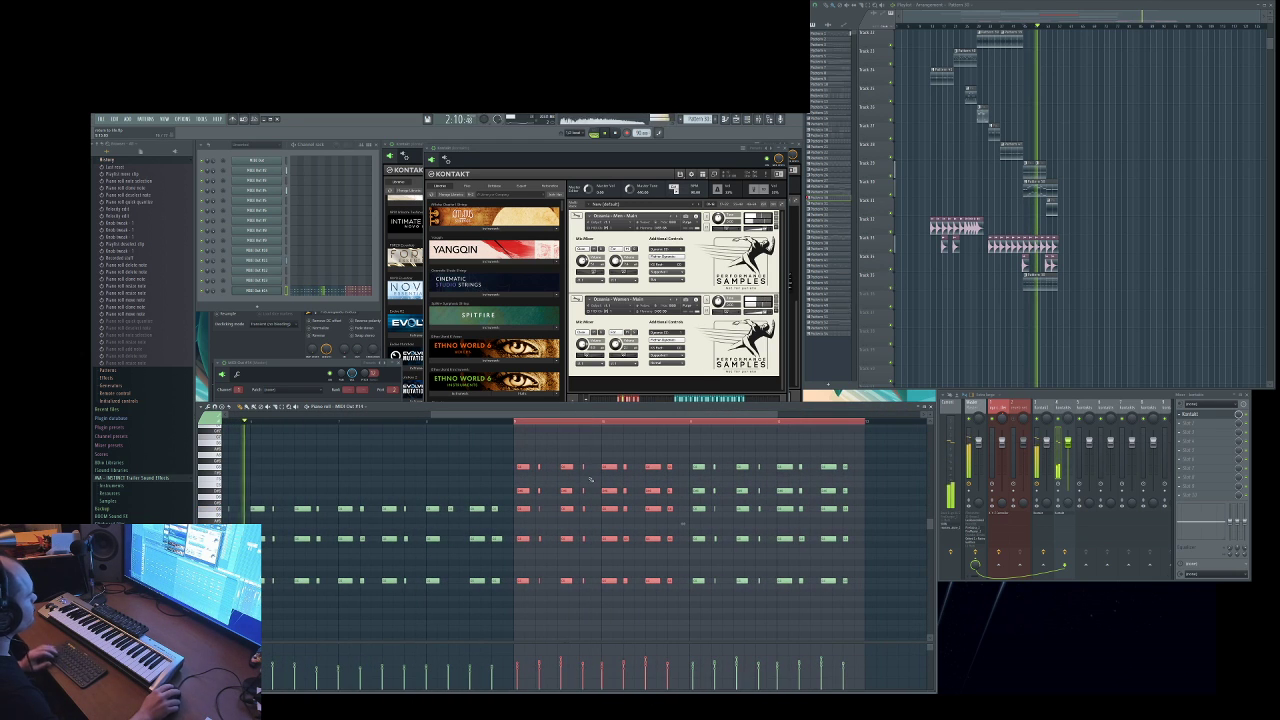
Nudge the chords in the first bar of the copied choir section slightly earlier and play the section to check their timing
drag(694, 434, 858, 606)
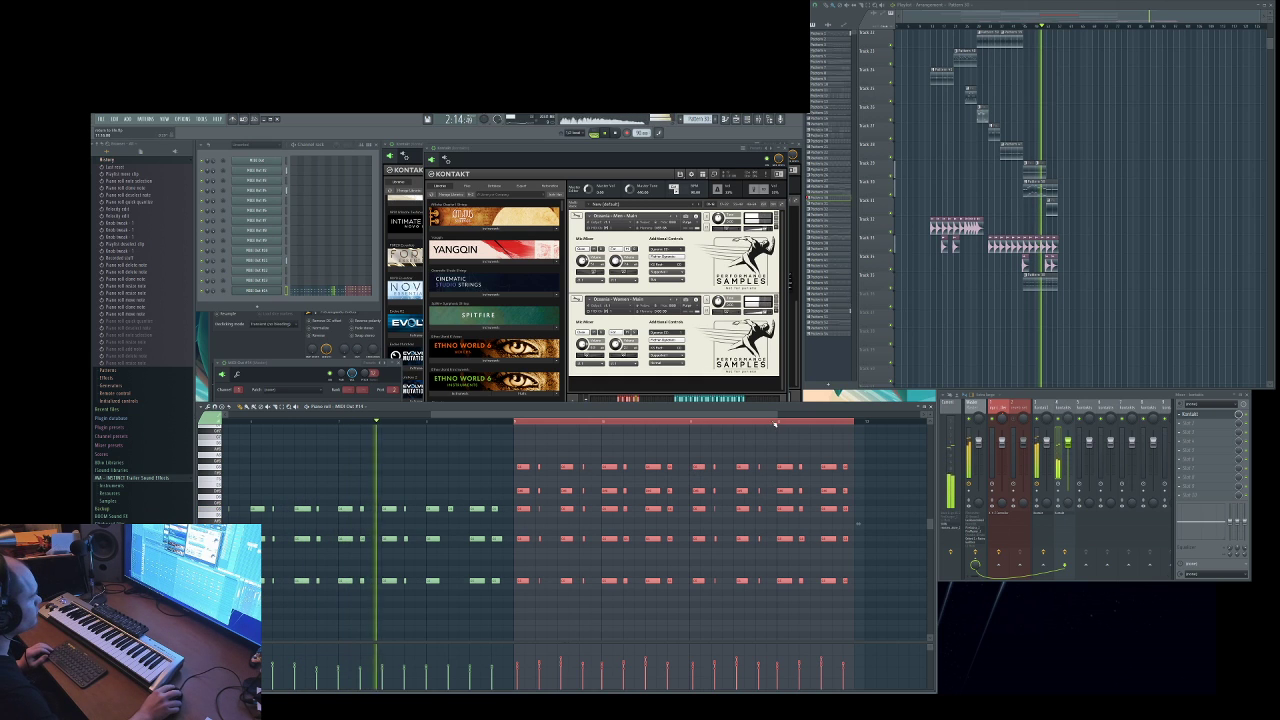
click(592, 424)
drag(592, 424, 516, 424)
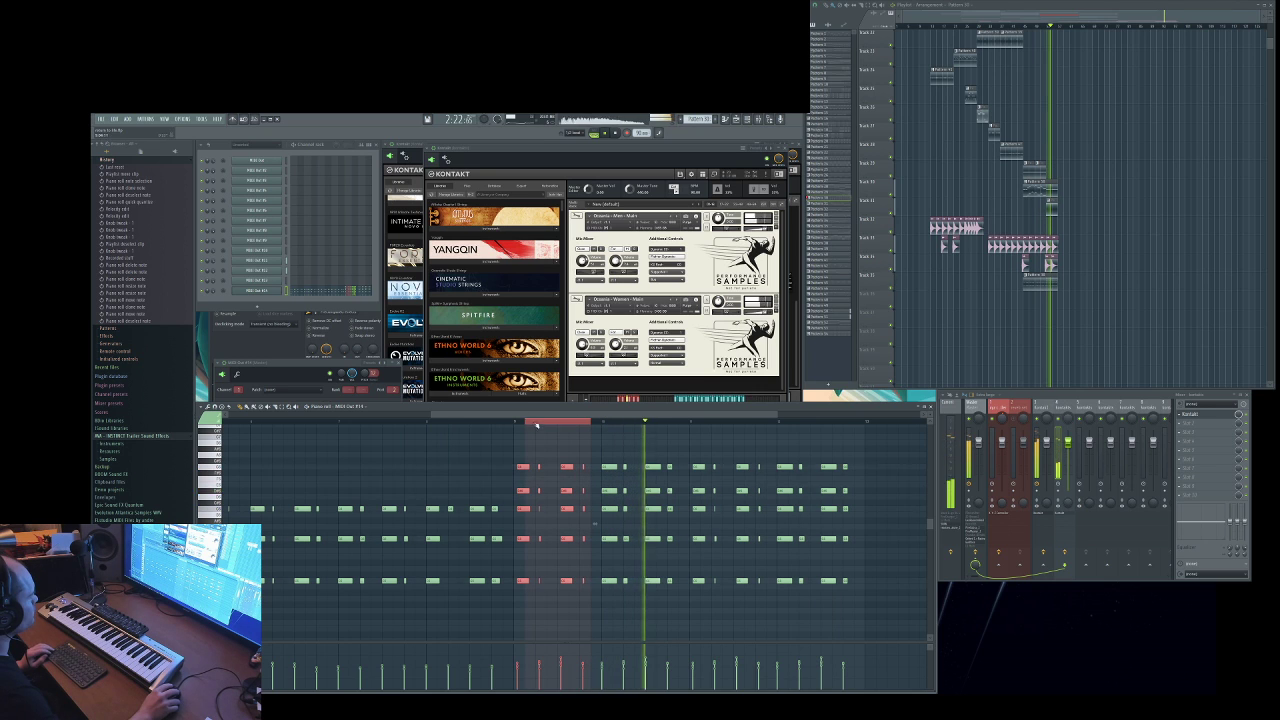
key(shift+Left)
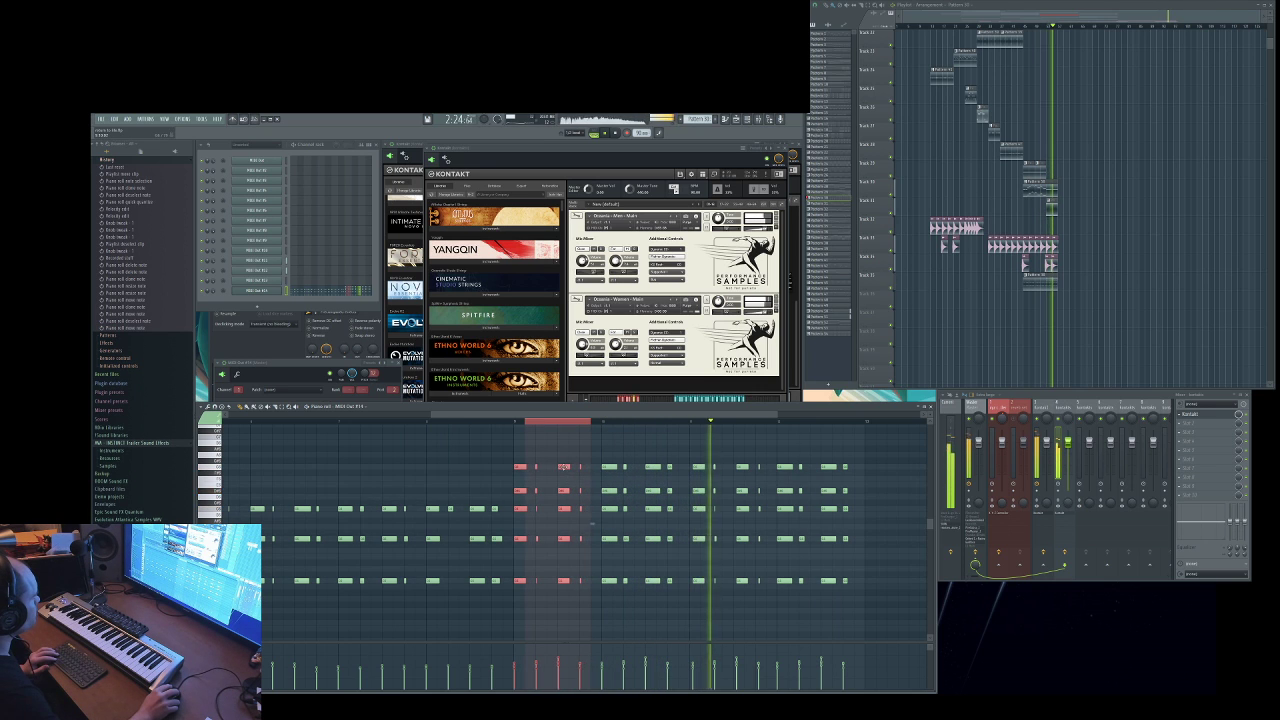
key(space)
key(space)
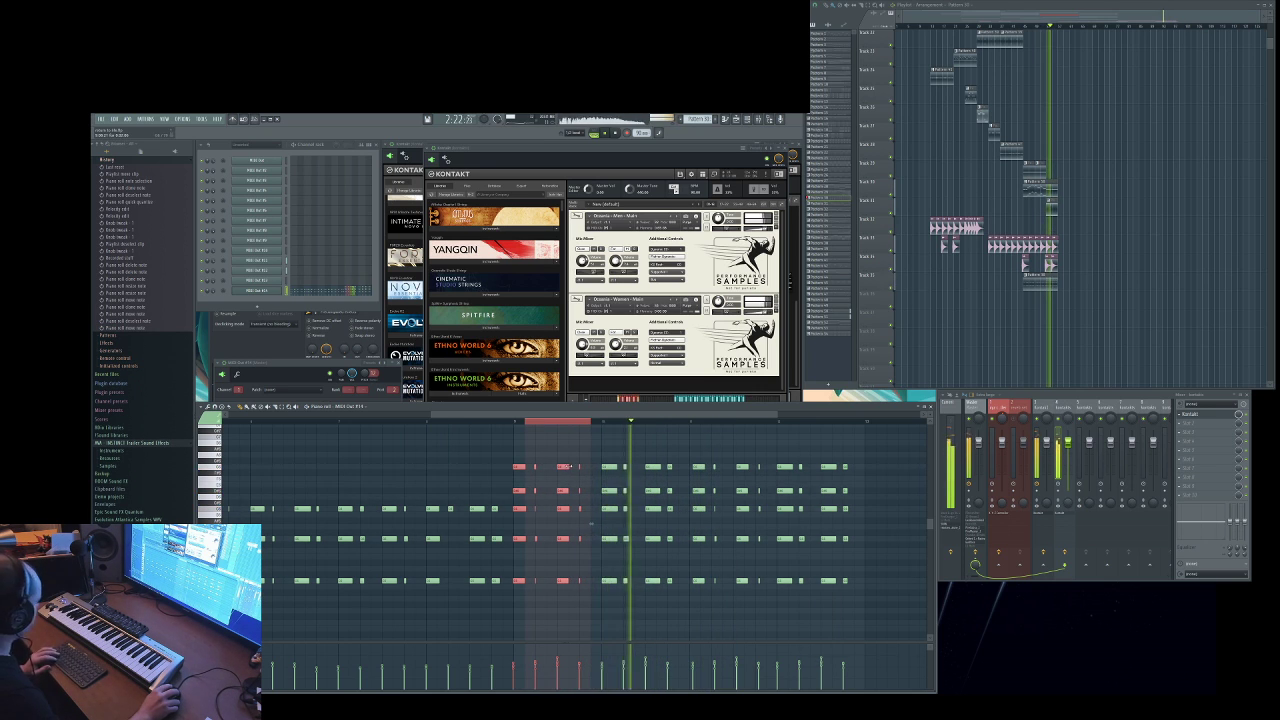
key(shift+Right)
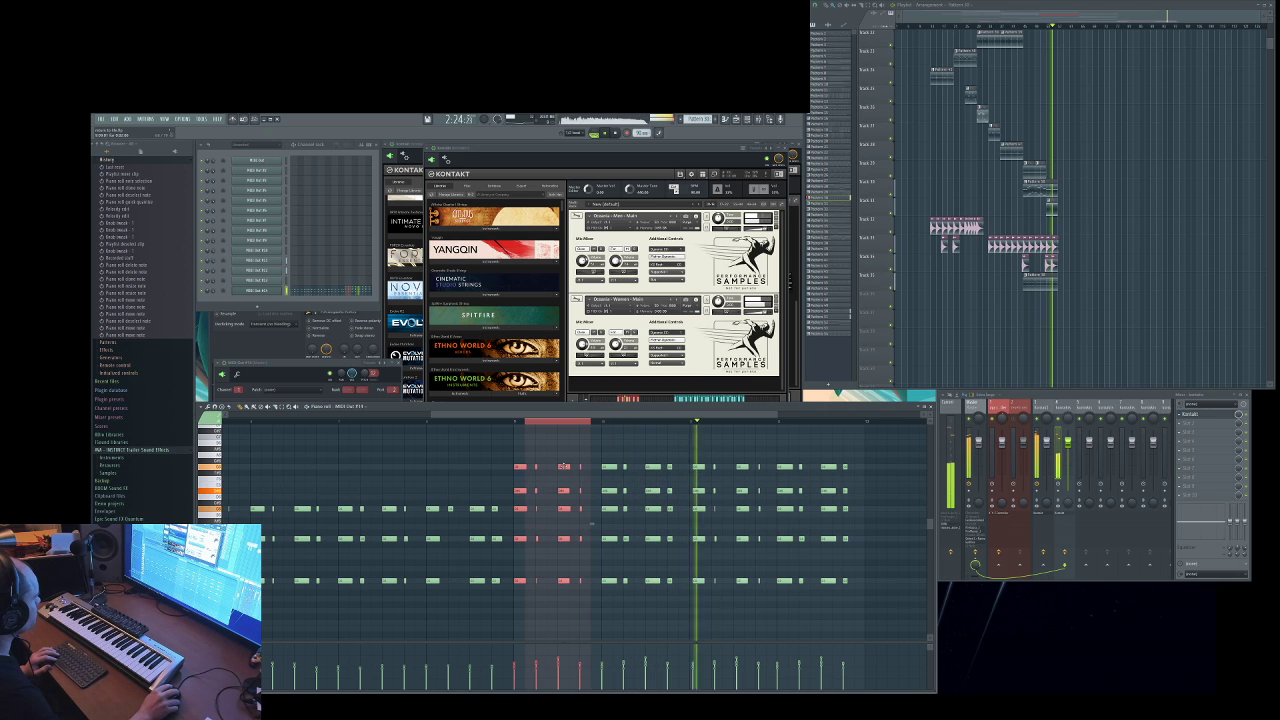
Shift the chords in the third bar of the copied choir section slightly earlier and play them back
drag(691, 421, 777, 424)
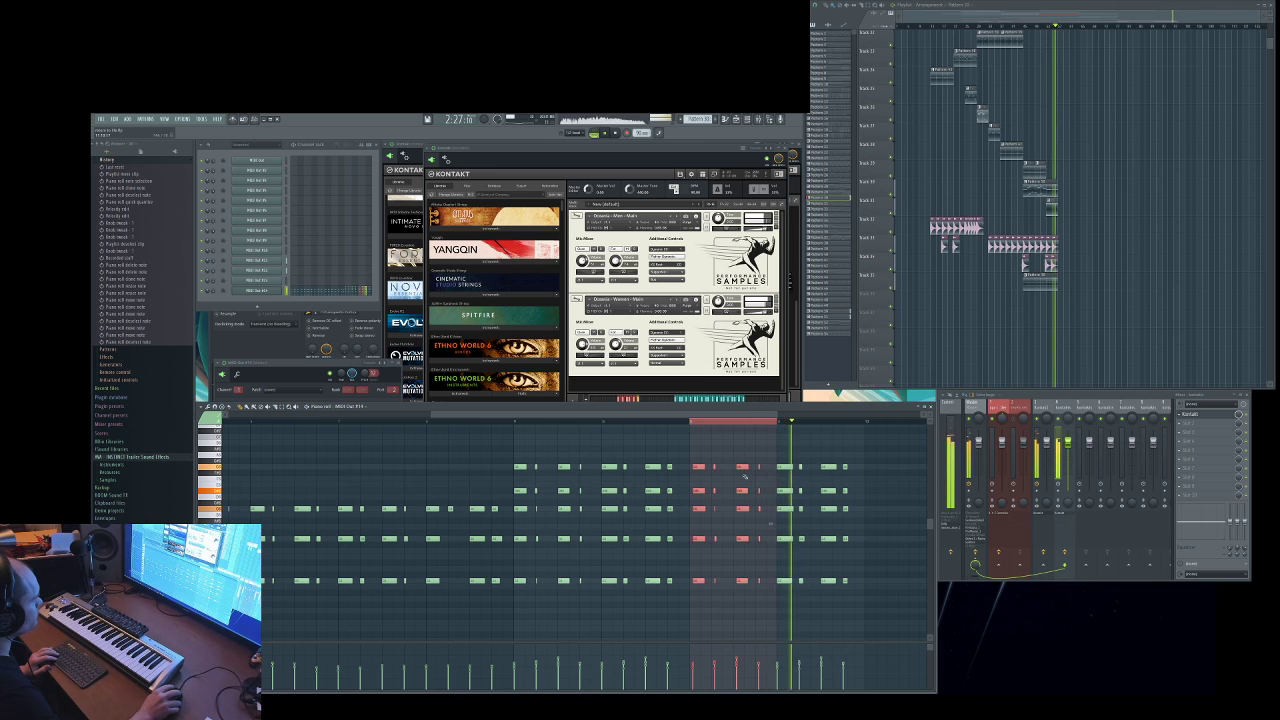
click(745, 469)
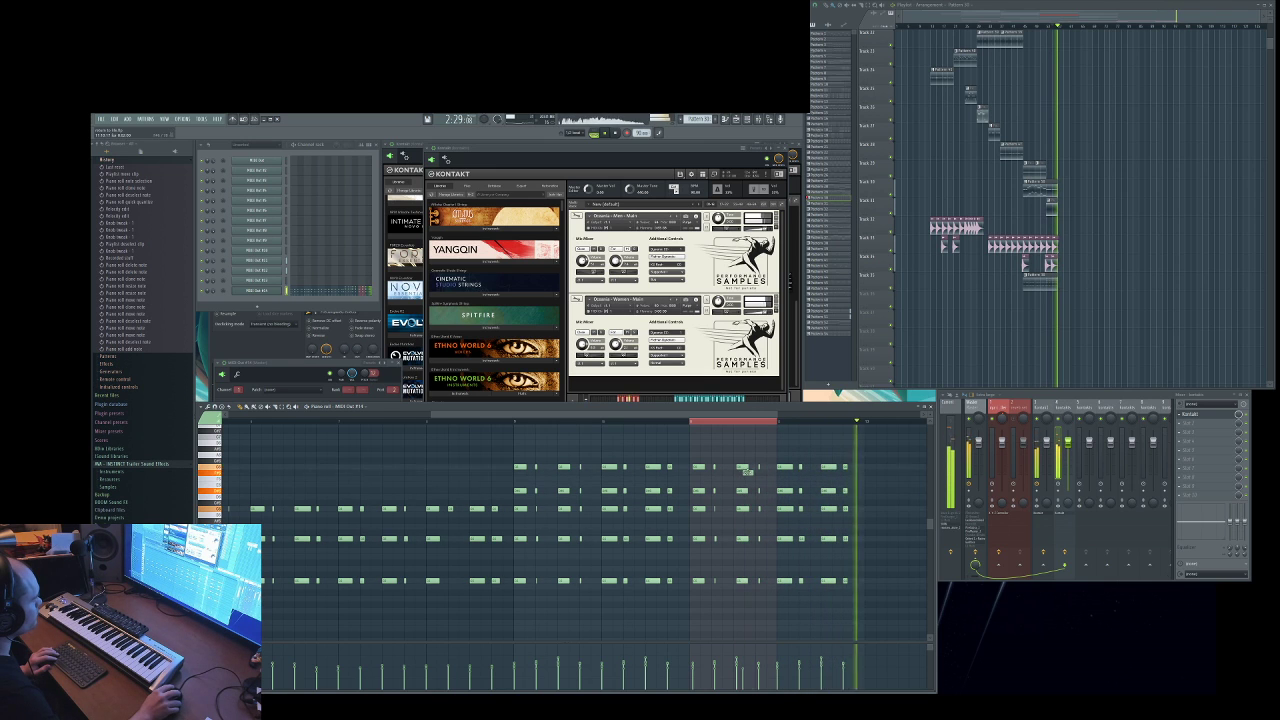
key(space)
drag(691, 421, 775, 422)
drag(742, 466, 737, 467)
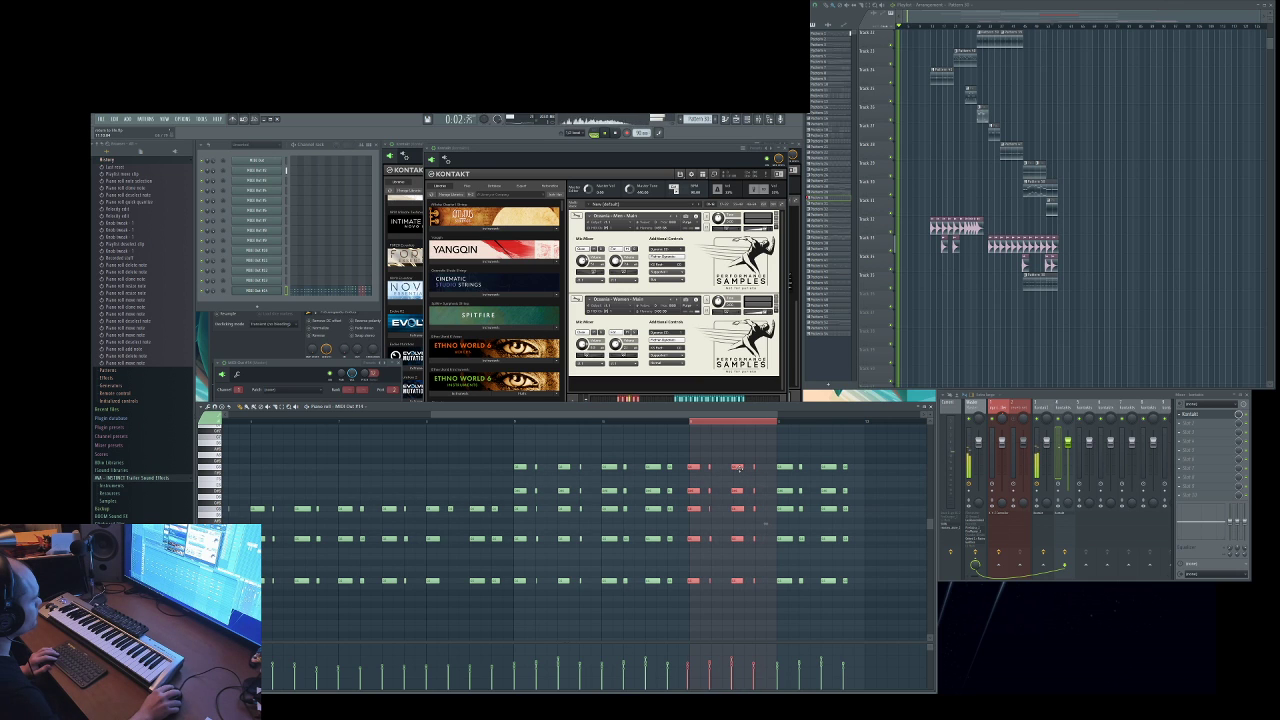
key(space)
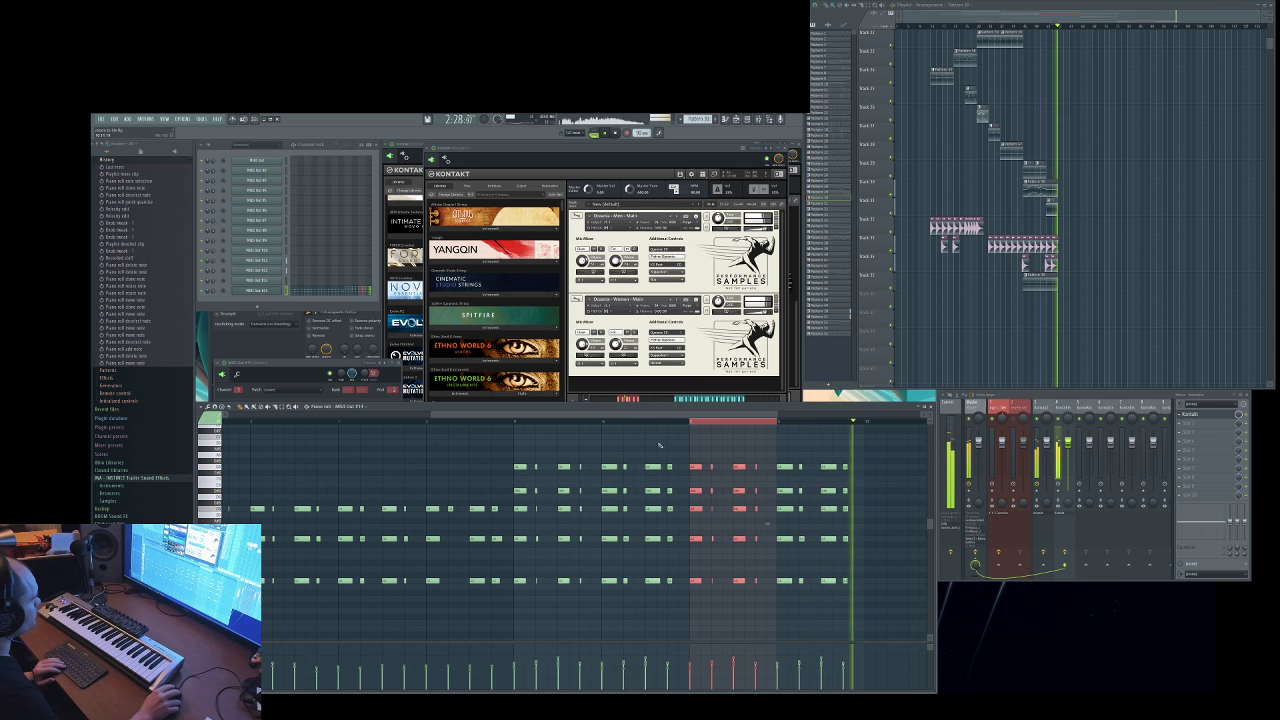
key(space)
Change the snap resolution, quantize the choir chords to it and play the final bars
click(692, 426)
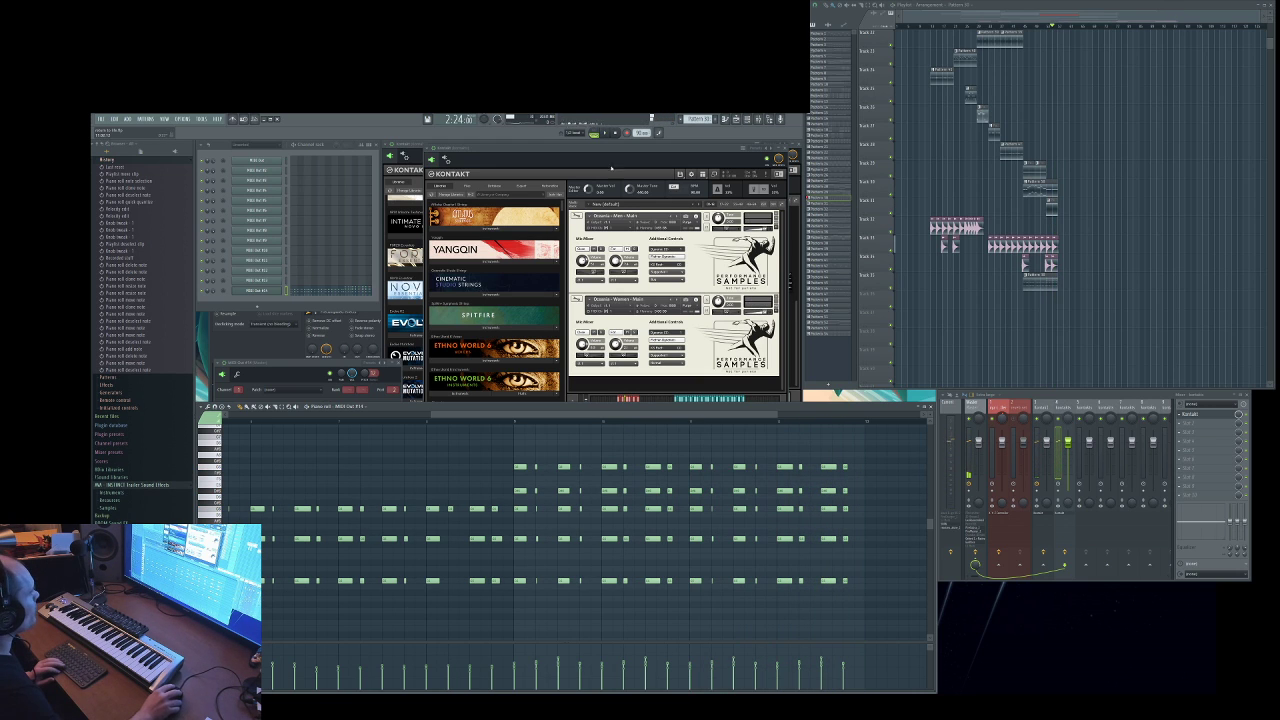
click(574, 133)
click(576, 199)
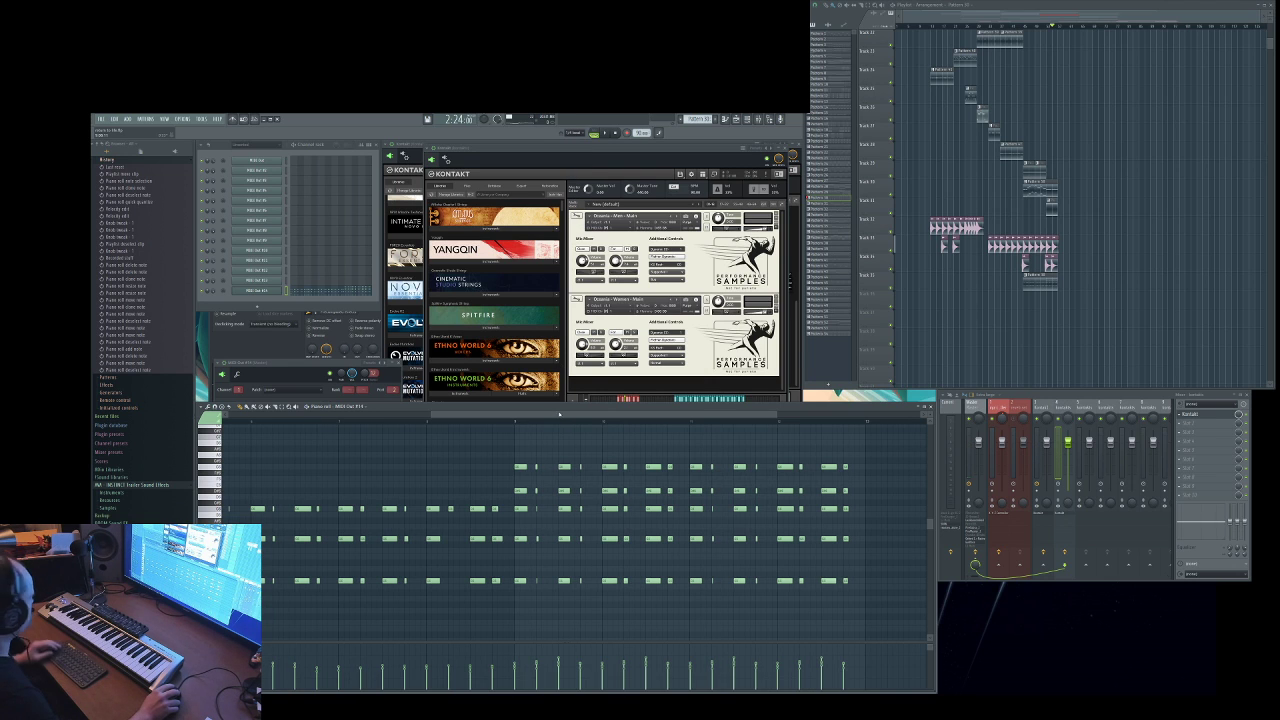
key(space)
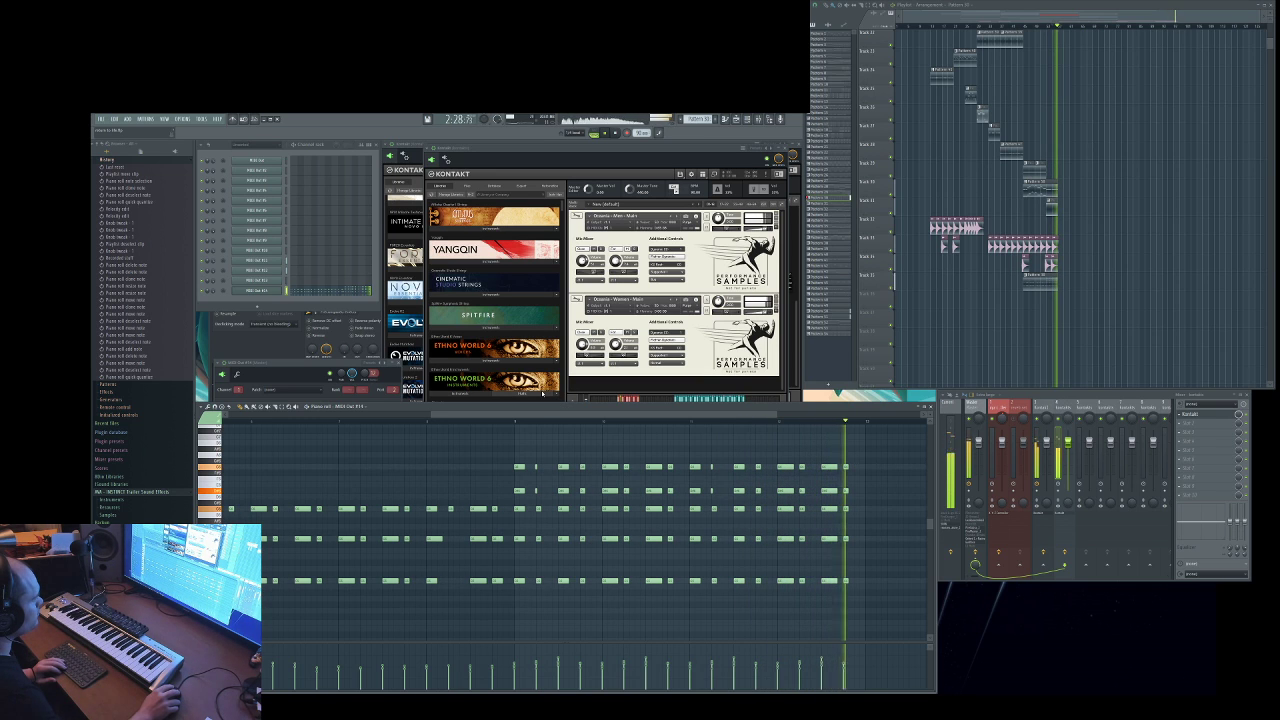
key(space)
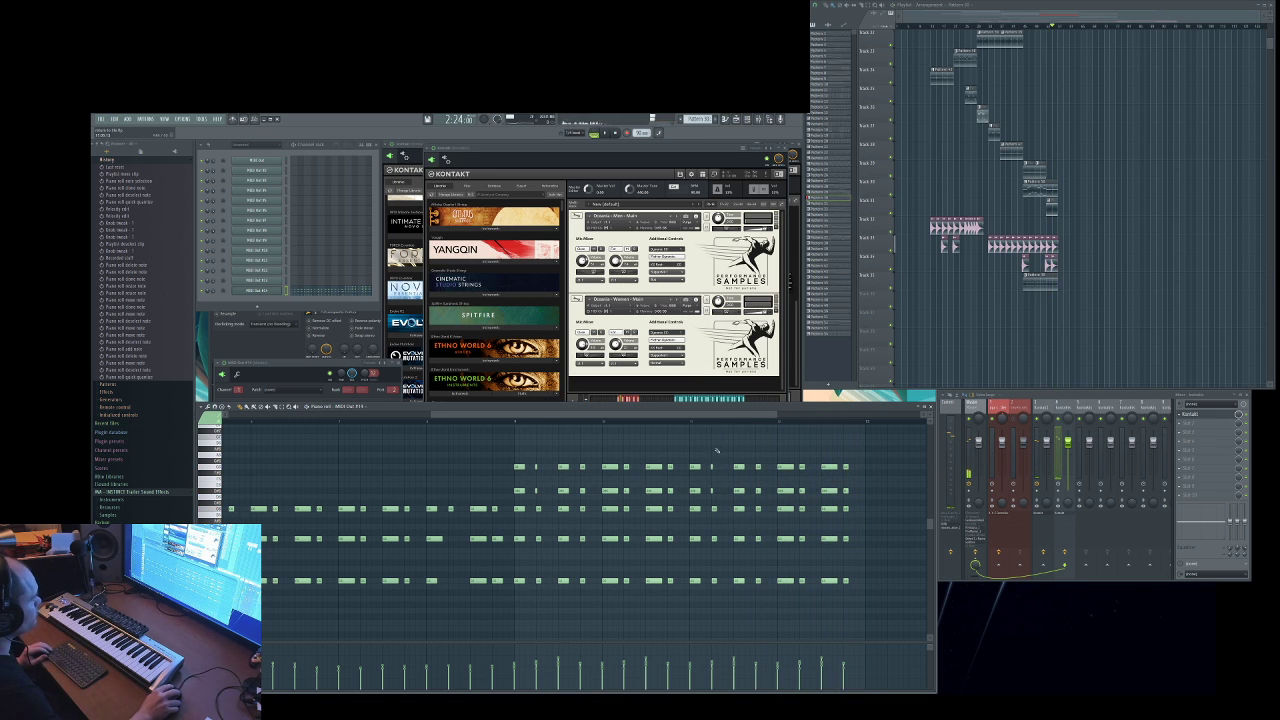
Select the two very short upper notes in the second chord of the copied section's third bar and try to adjust them
scroll(722, 416, up, 3)
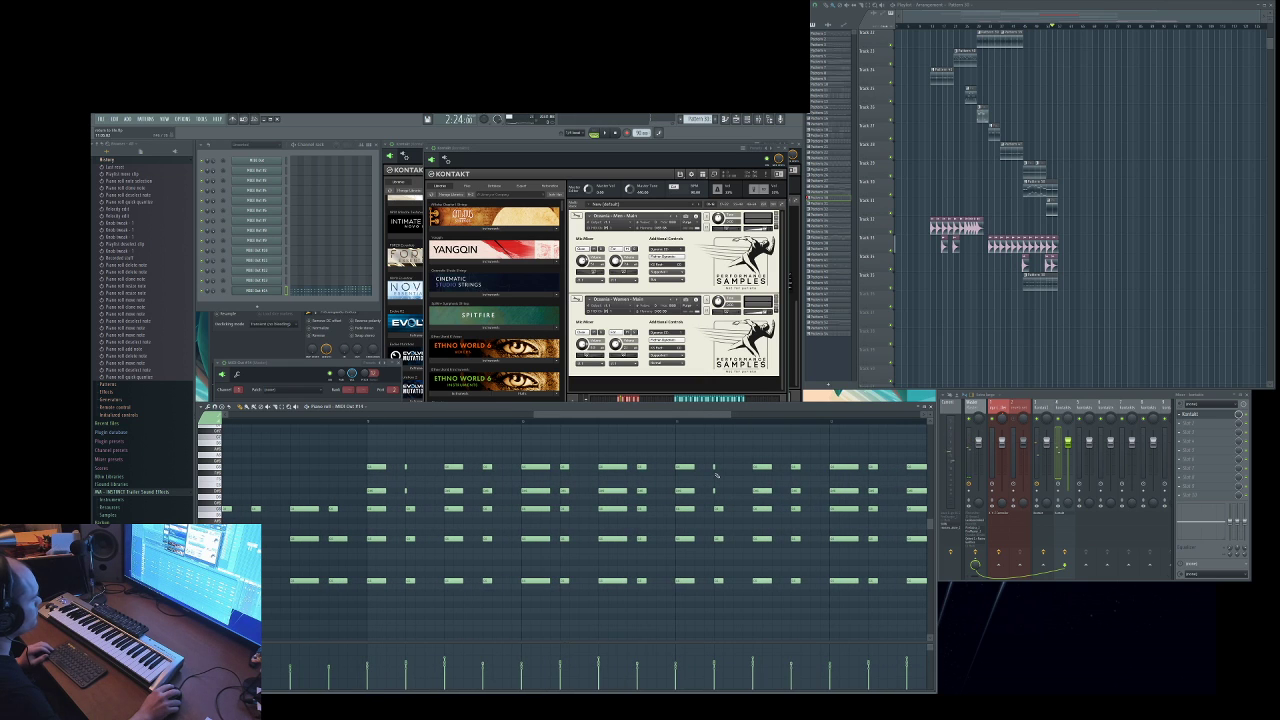
key(ctrl+q)
drag(716, 466, 722, 500)
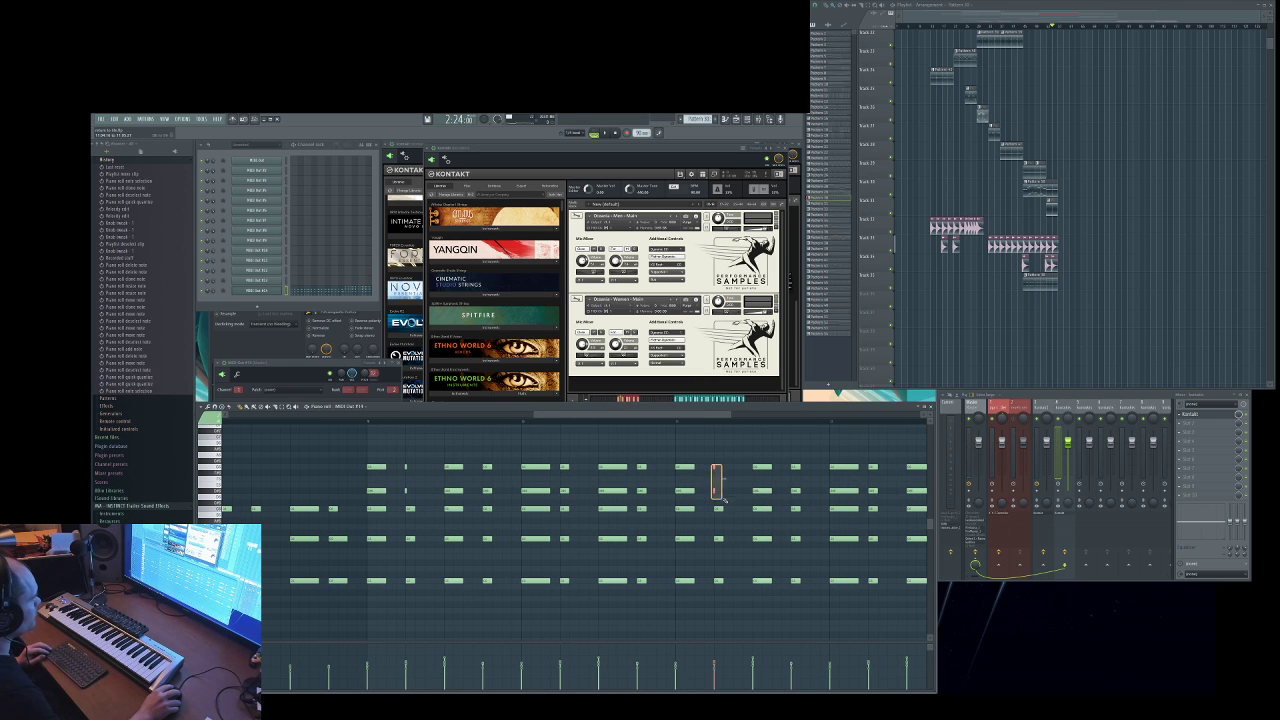
click(714, 490)
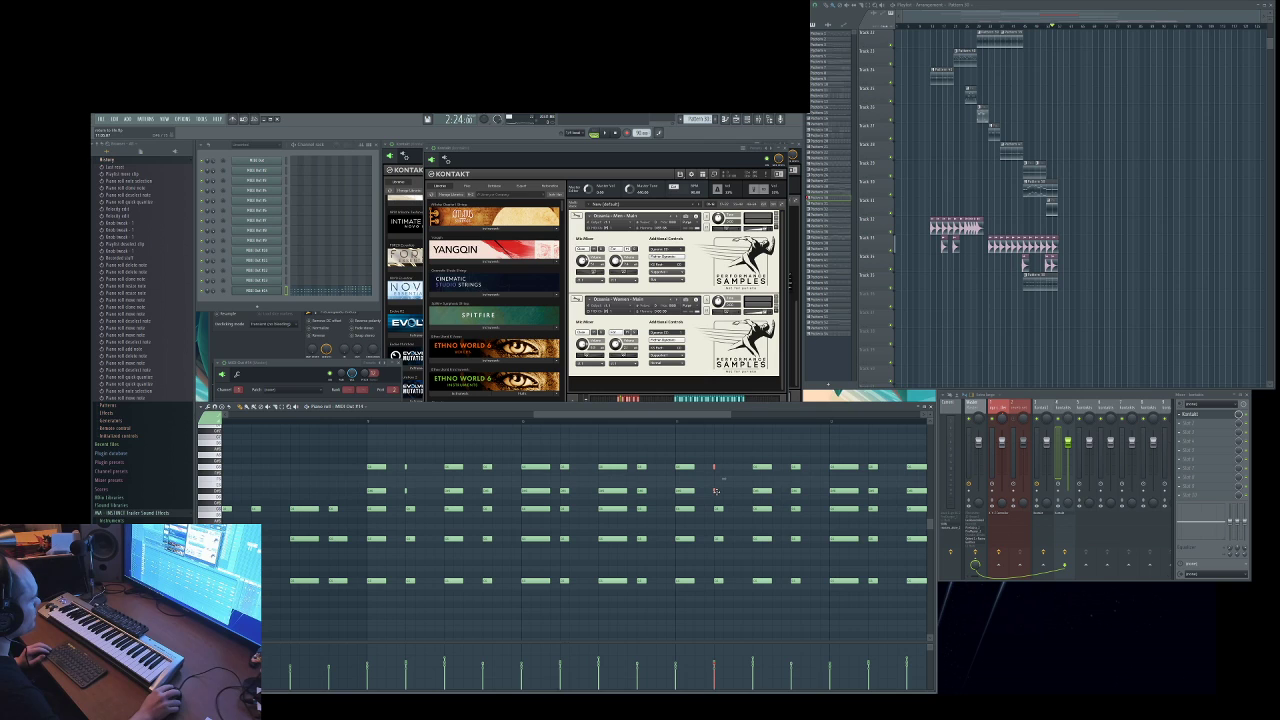
drag(724, 490, 719, 489)
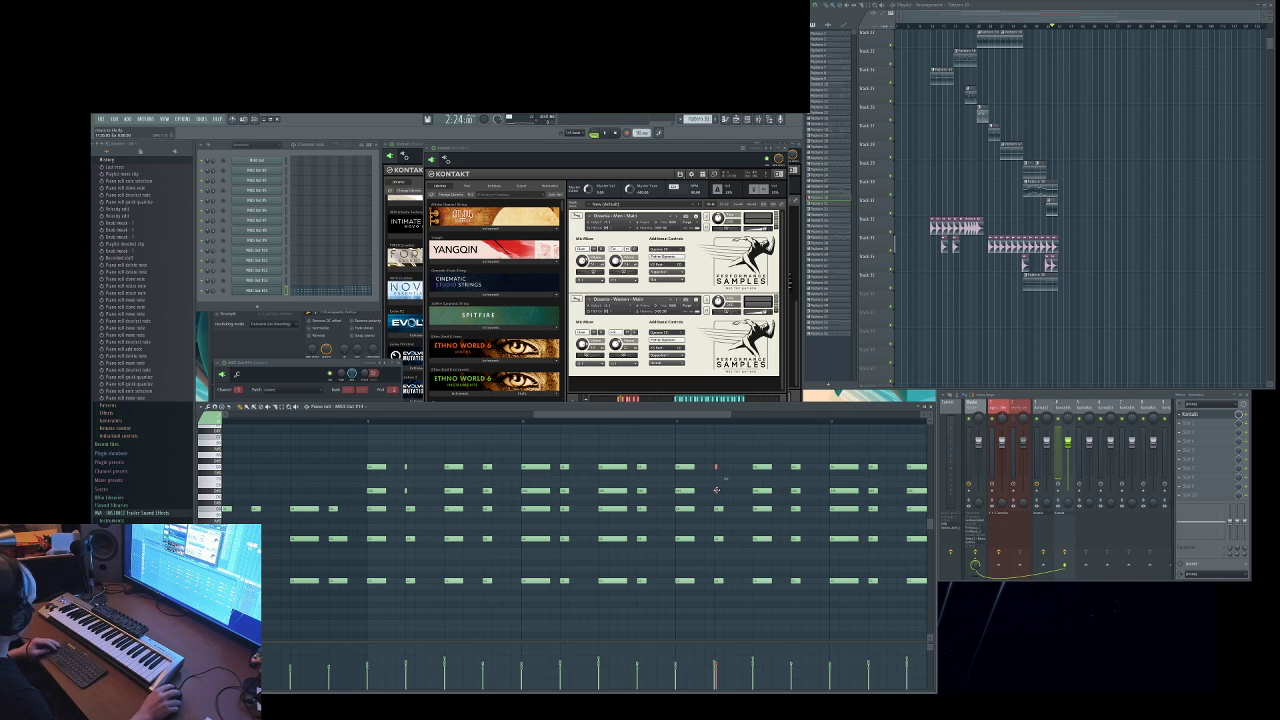
Try to reposition and quantize the two very short upper notes of the short chord after the third bar line
drag(716, 489, 718, 490)
click(722, 489)
click(736, 466)
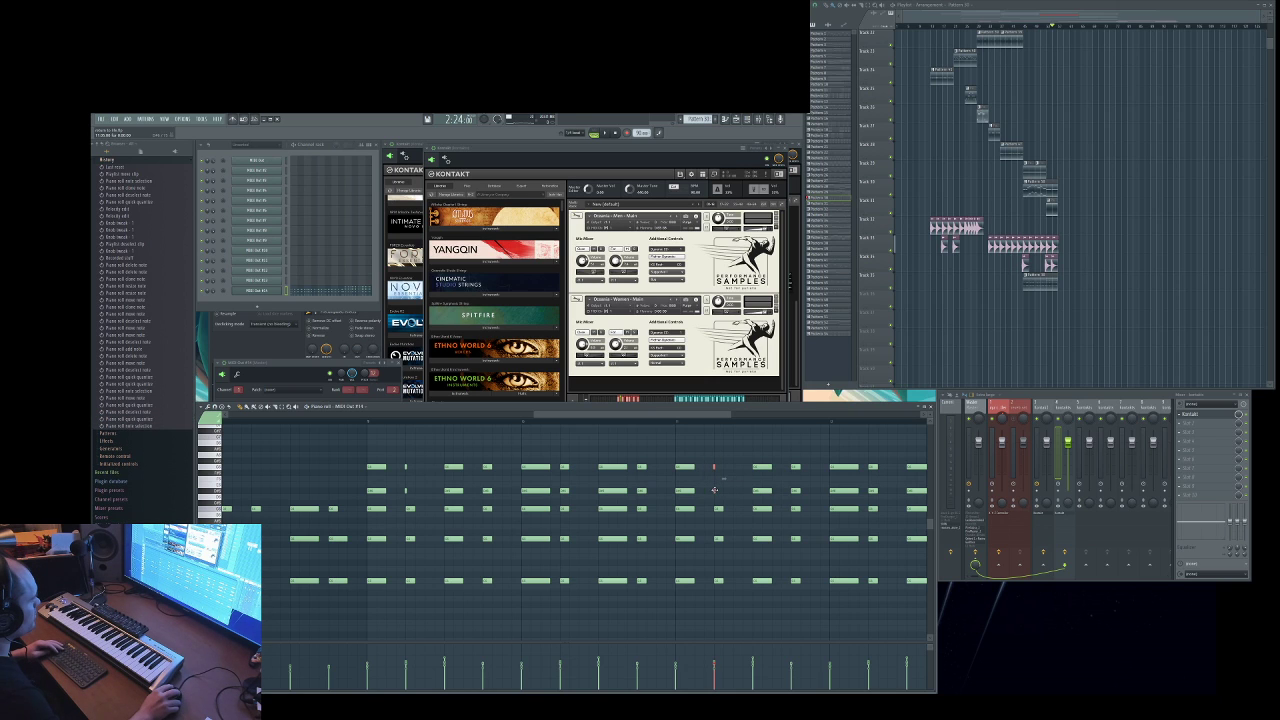
click(717, 493)
drag(716, 456, 725, 492)
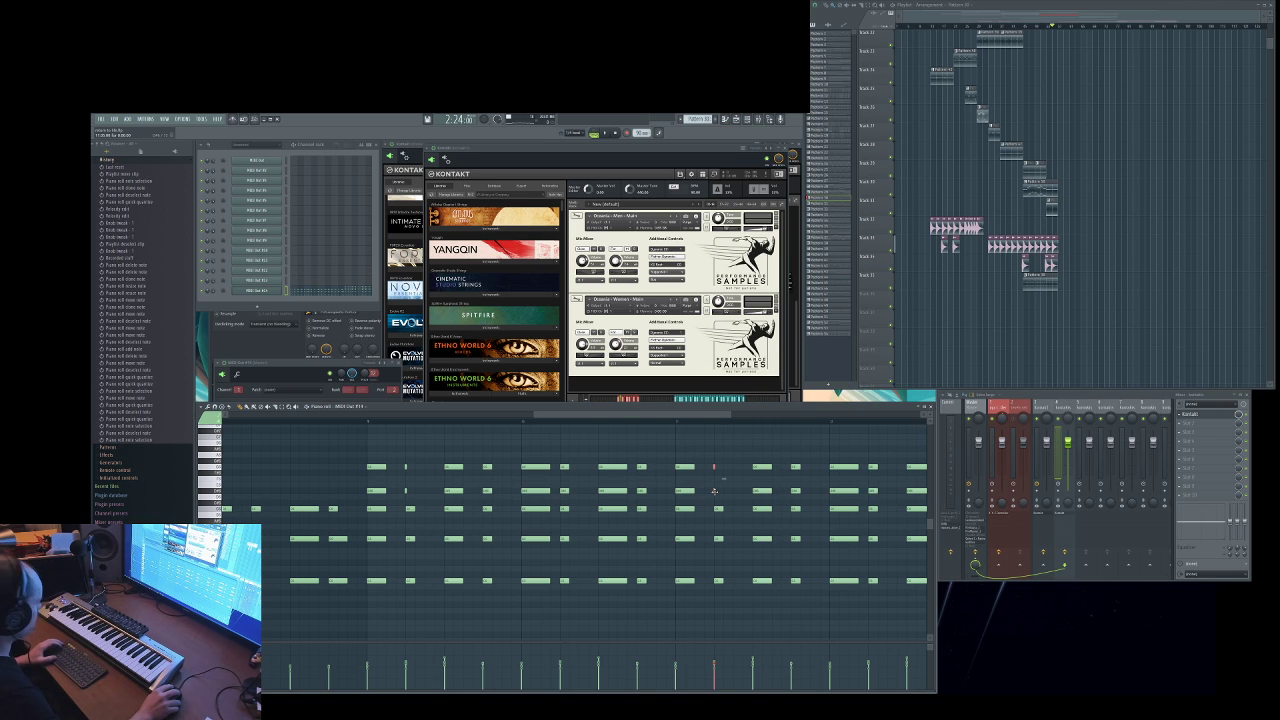
drag(714, 490, 716, 491)
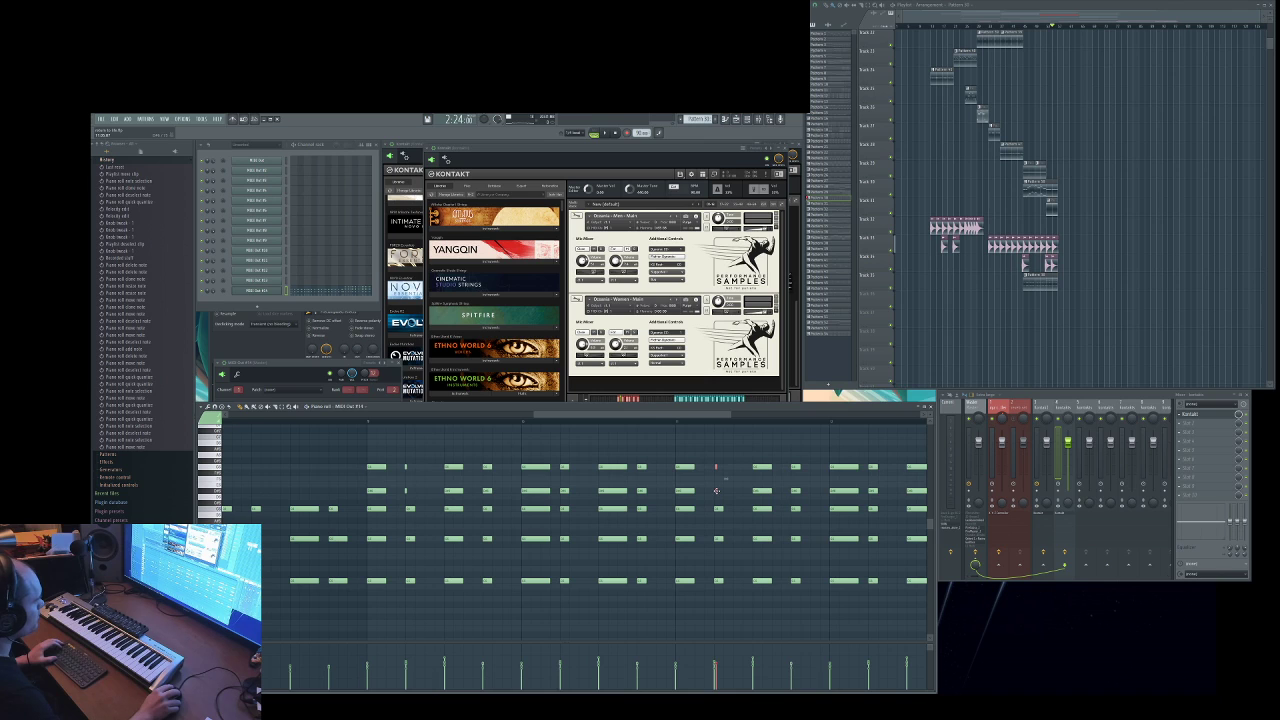
key(ctrl+q)
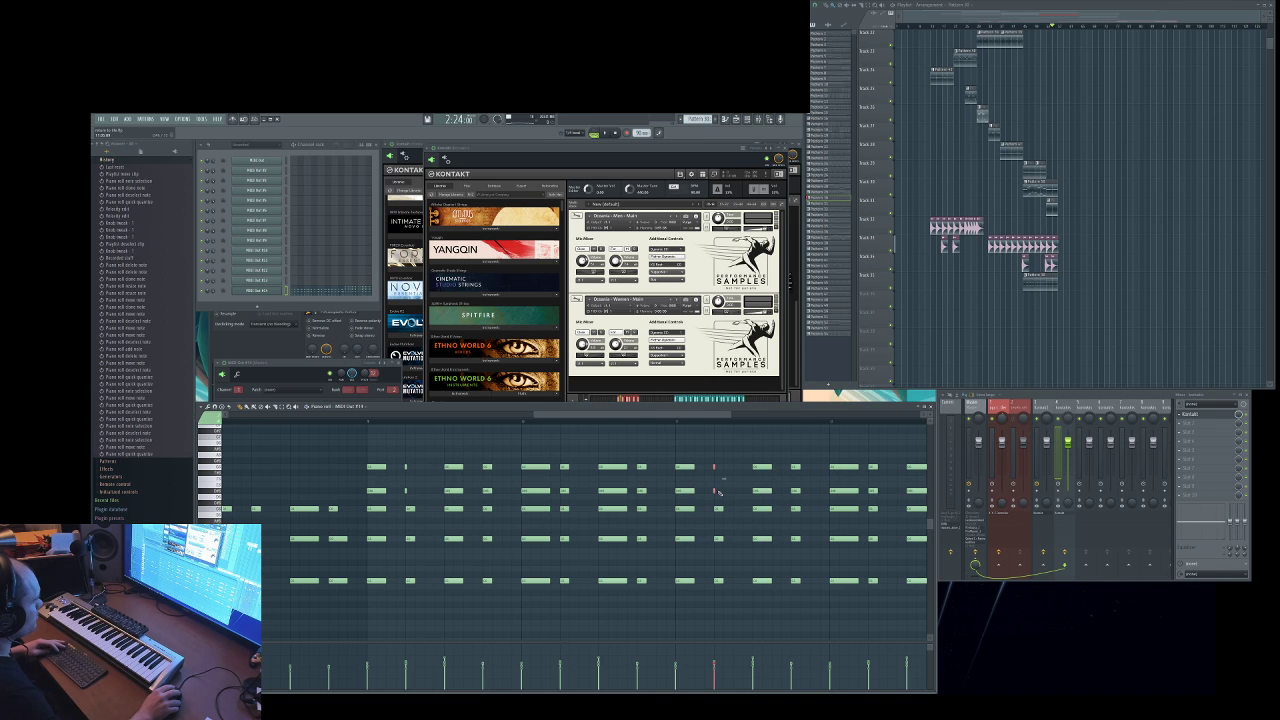
key(ctrl+z)
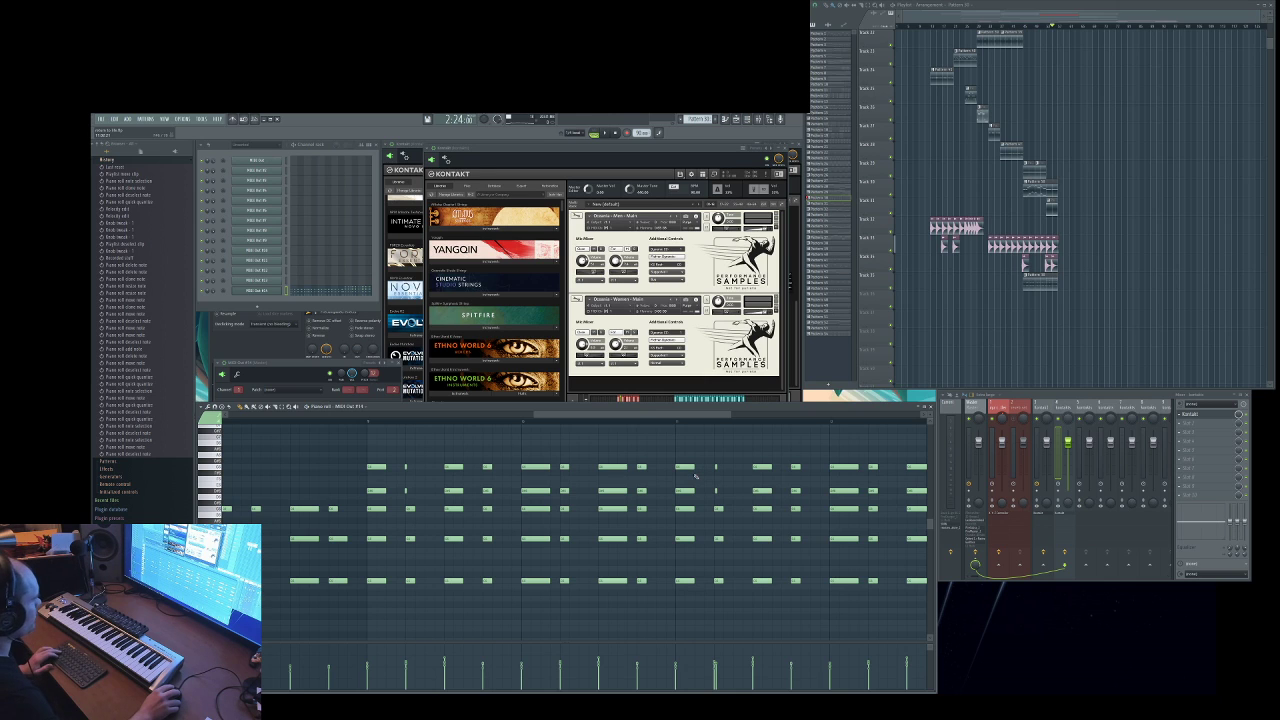
key(ctrl+q)
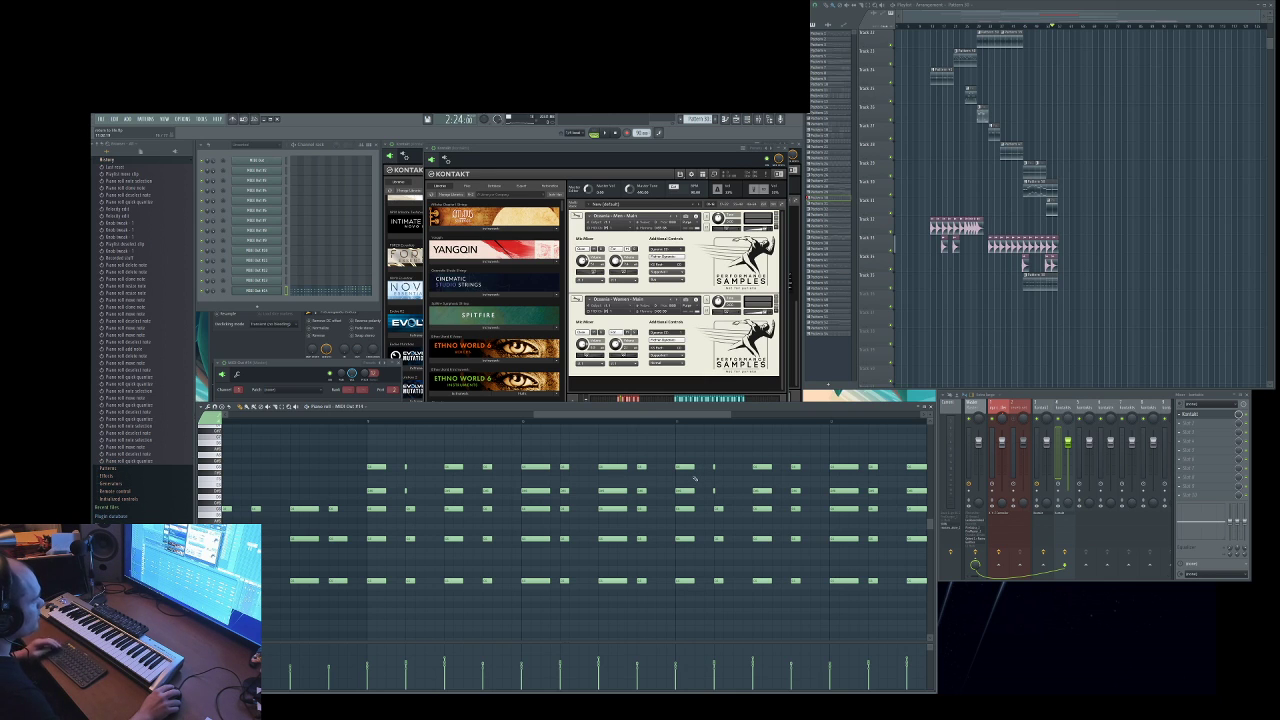
Replace the two very short upper notes with notes matching the rest of their short chord, and play back the passage
click(718, 500)
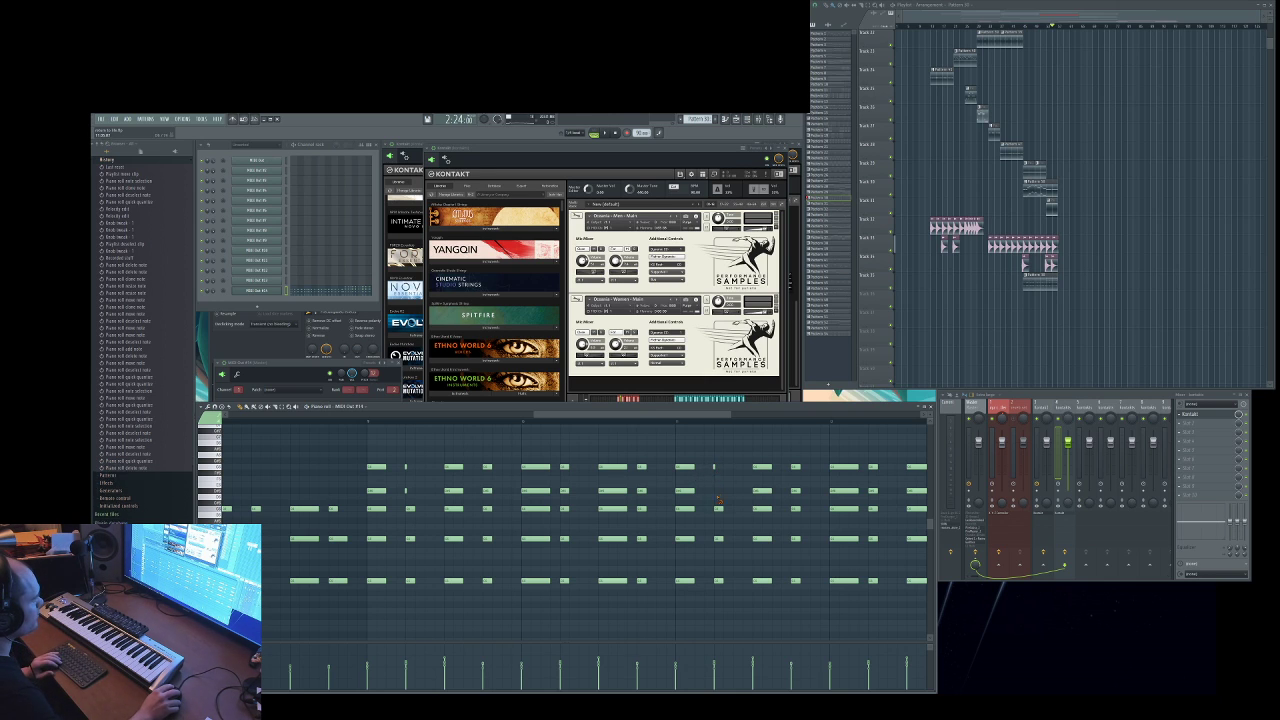
right_click(716, 467)
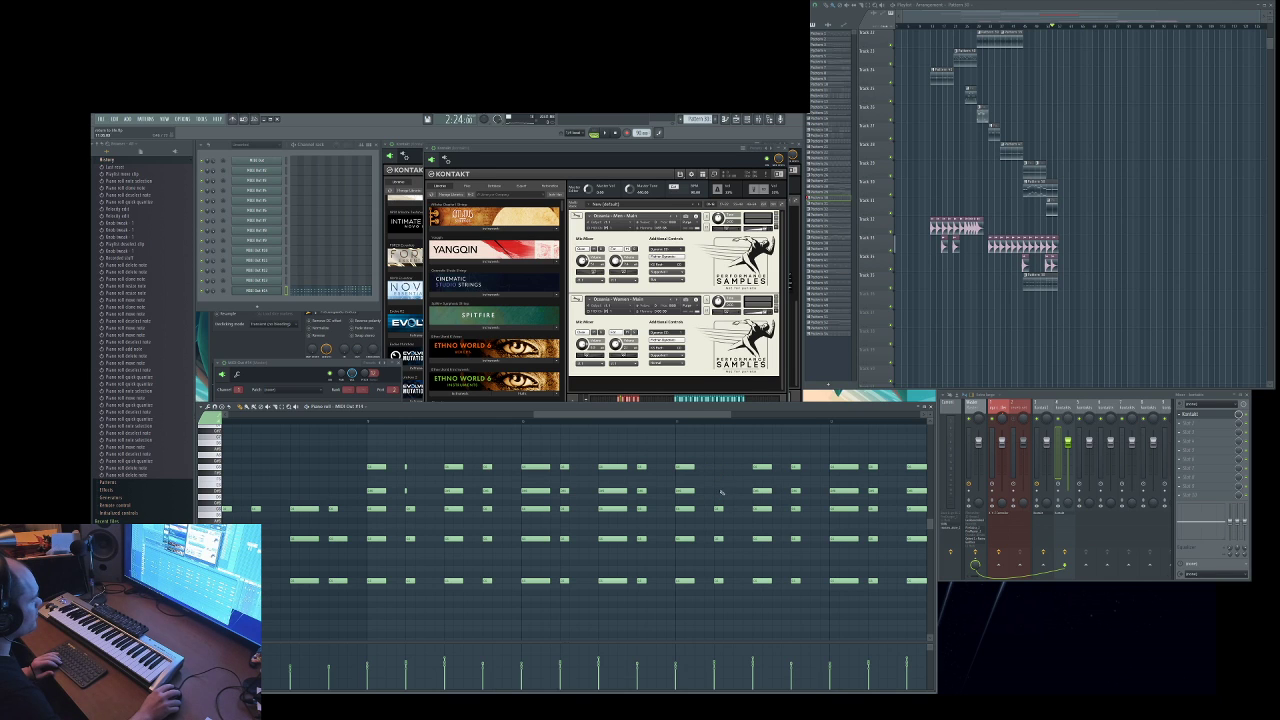
click(714, 490)
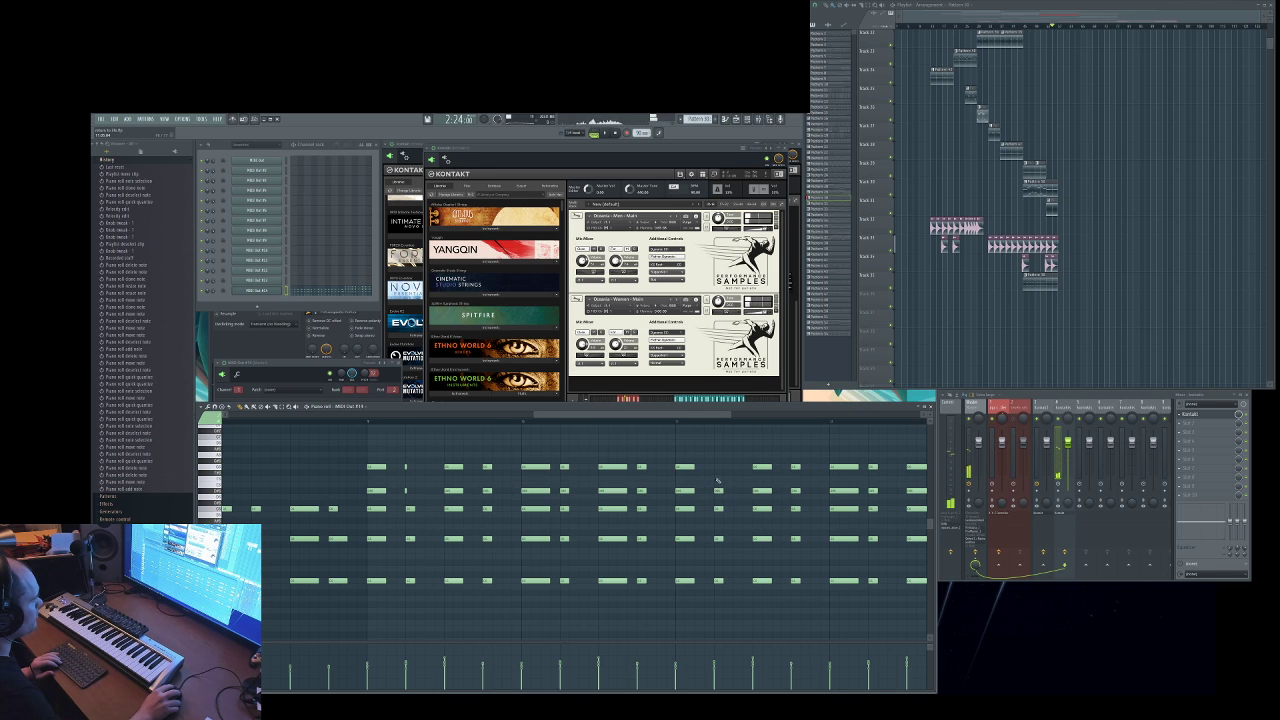
click(716, 462)
right_click(716, 461)
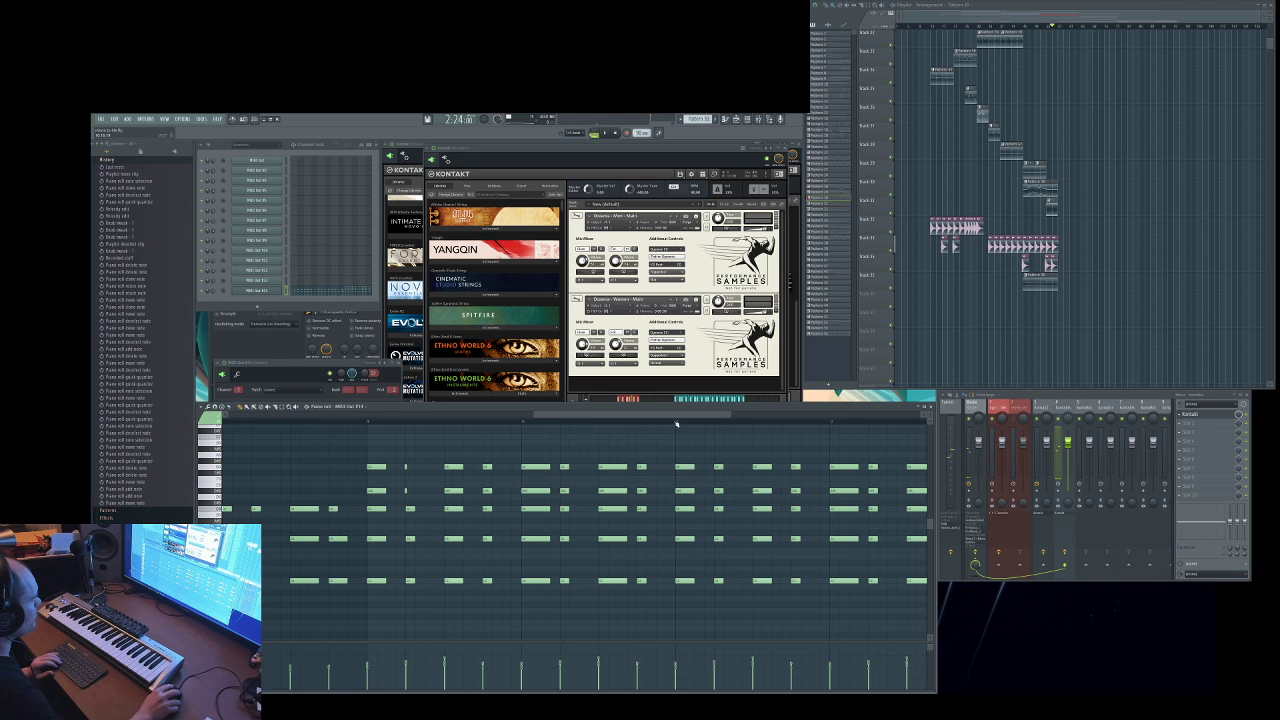
key(space)
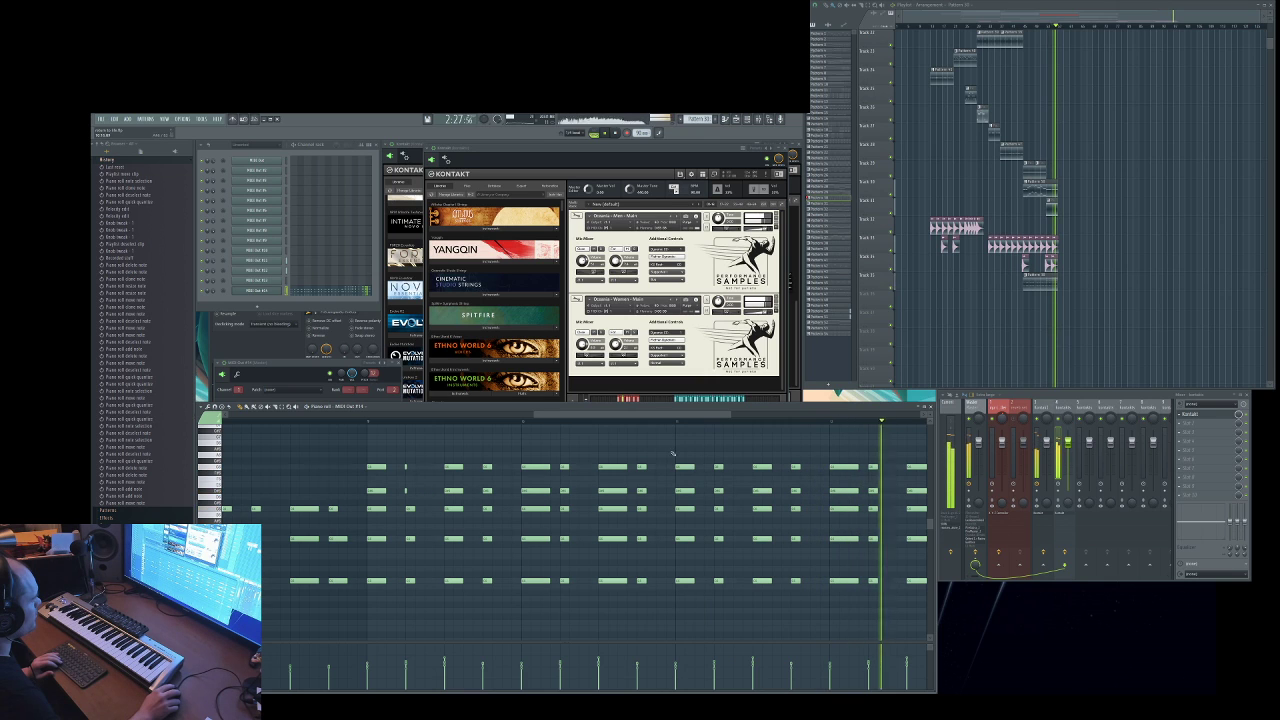
key(space)
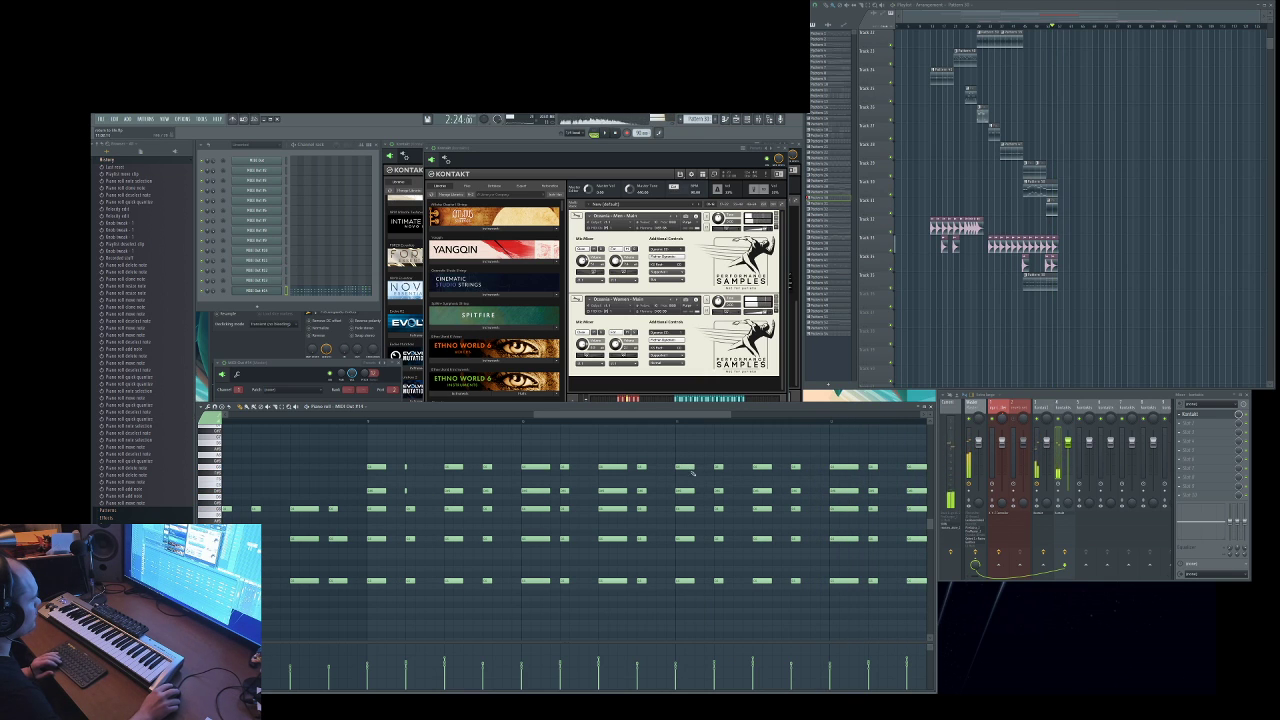
Lengthen the five-note chord at the third bar line to match the neighbouring long chords, and play back the passage
drag(689, 456, 703, 580)
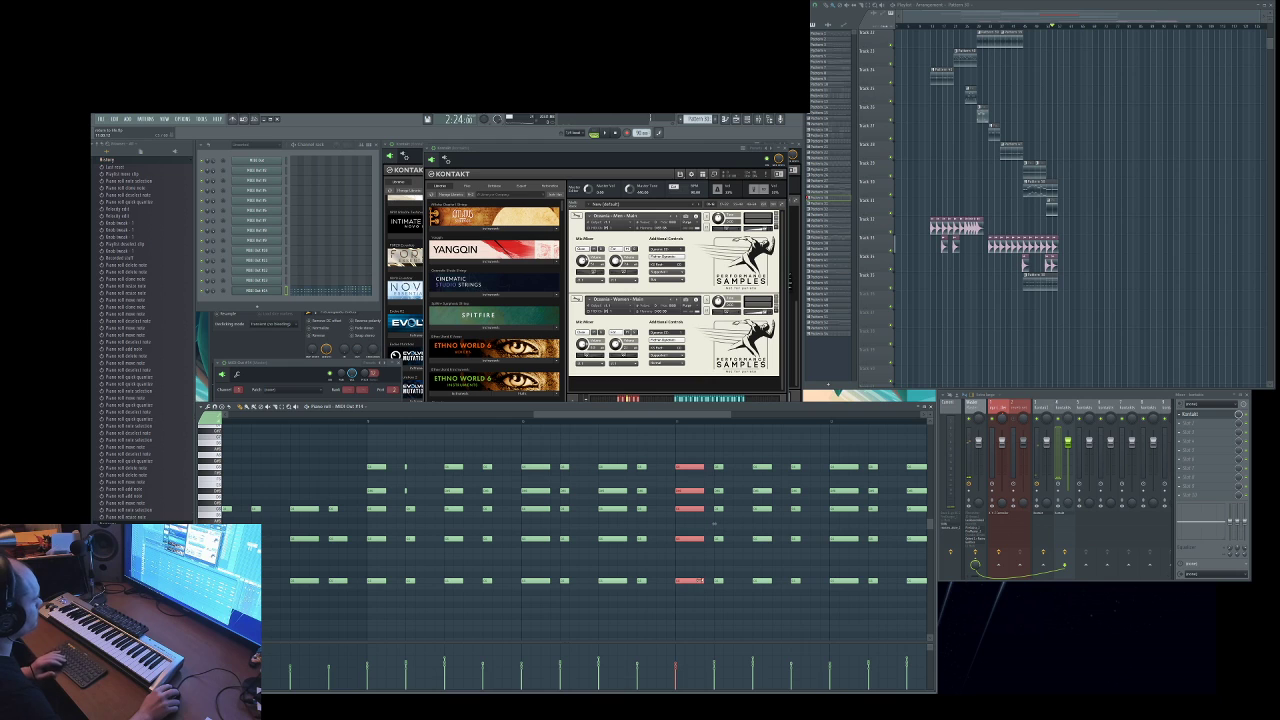
click(521, 427)
key(space)
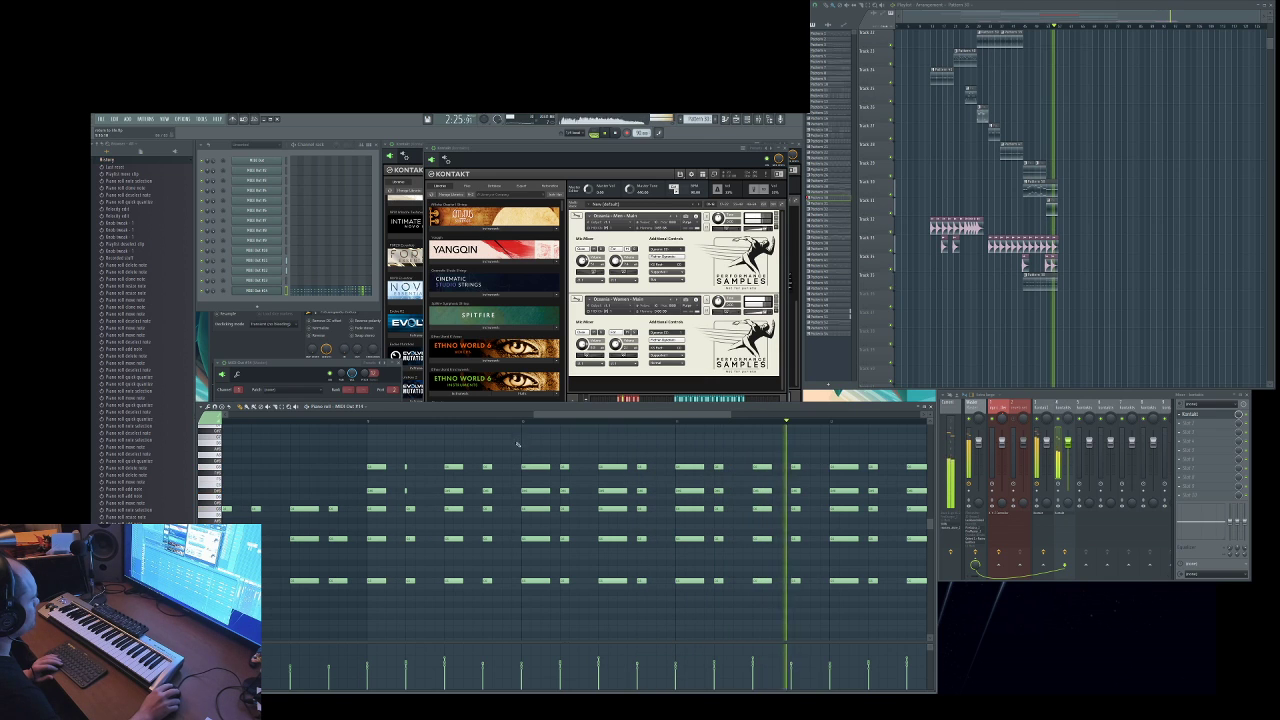
key(space)
Lengthen the remaining shorter five-note chords and replace the first short chord's two very short upper notes with full ones
drag(757, 460, 767, 572)
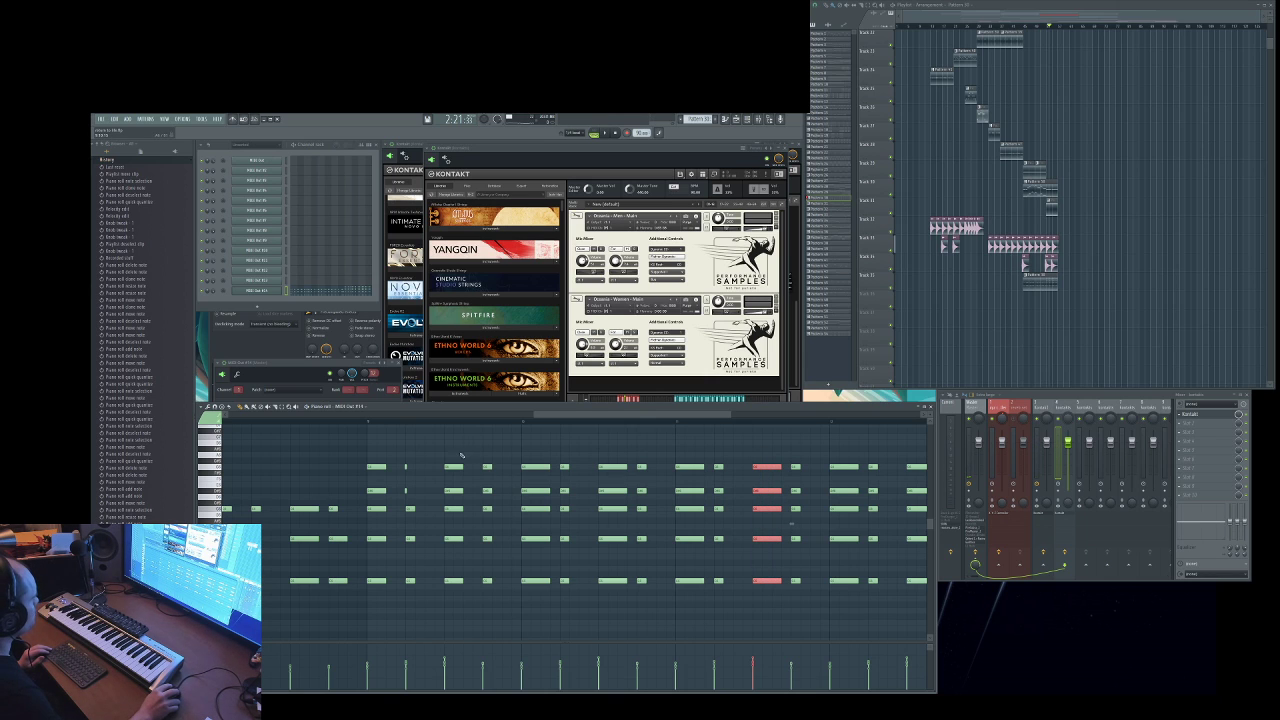
drag(461, 455, 464, 594)
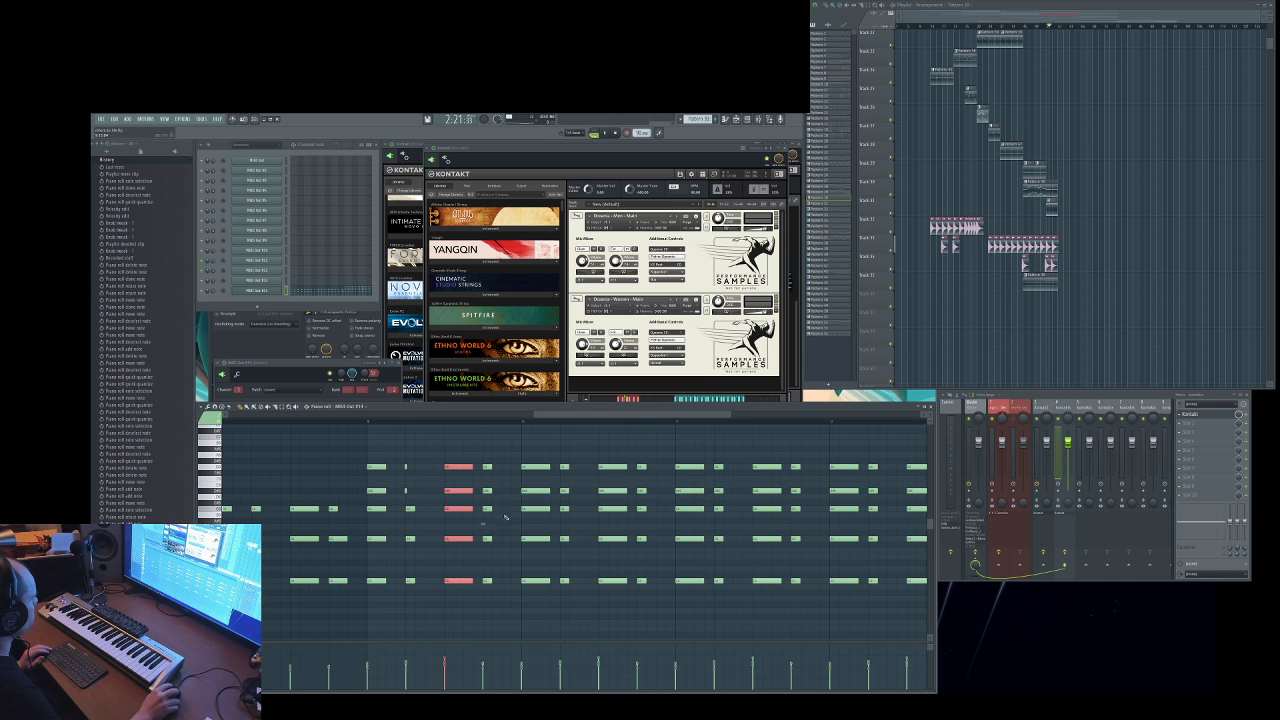
click(405, 489)
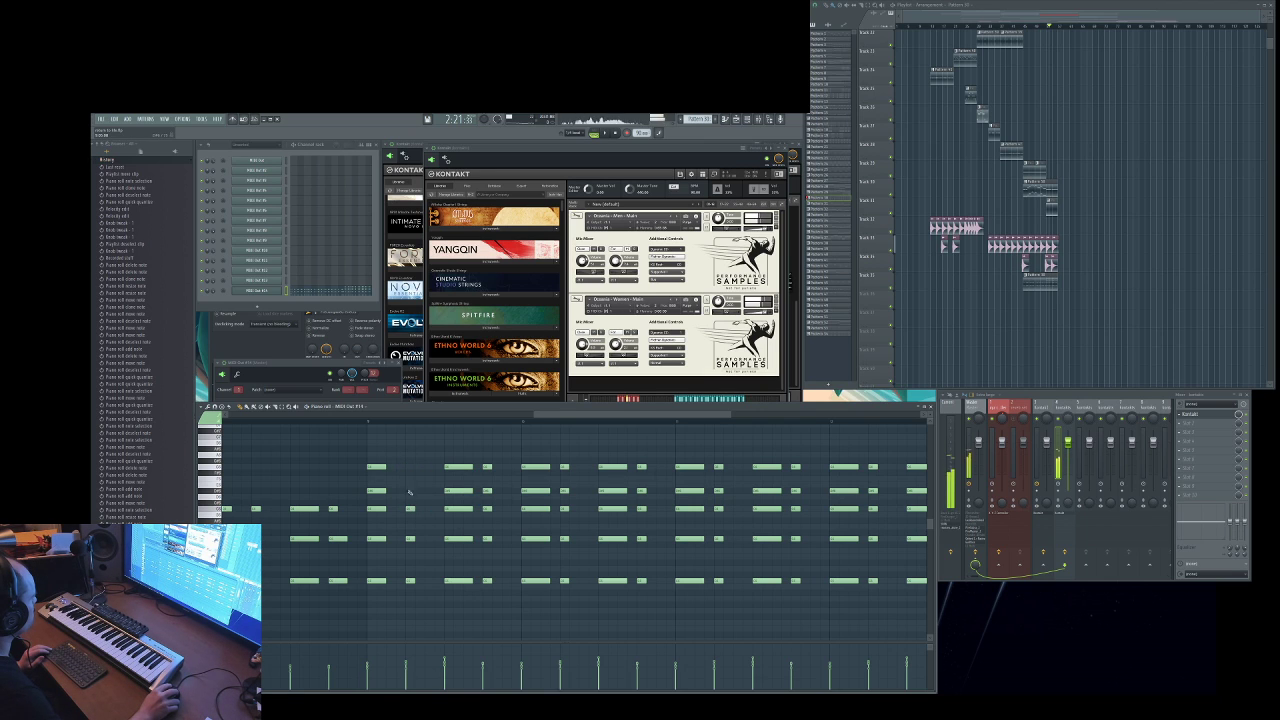
drag(386, 459, 388, 580)
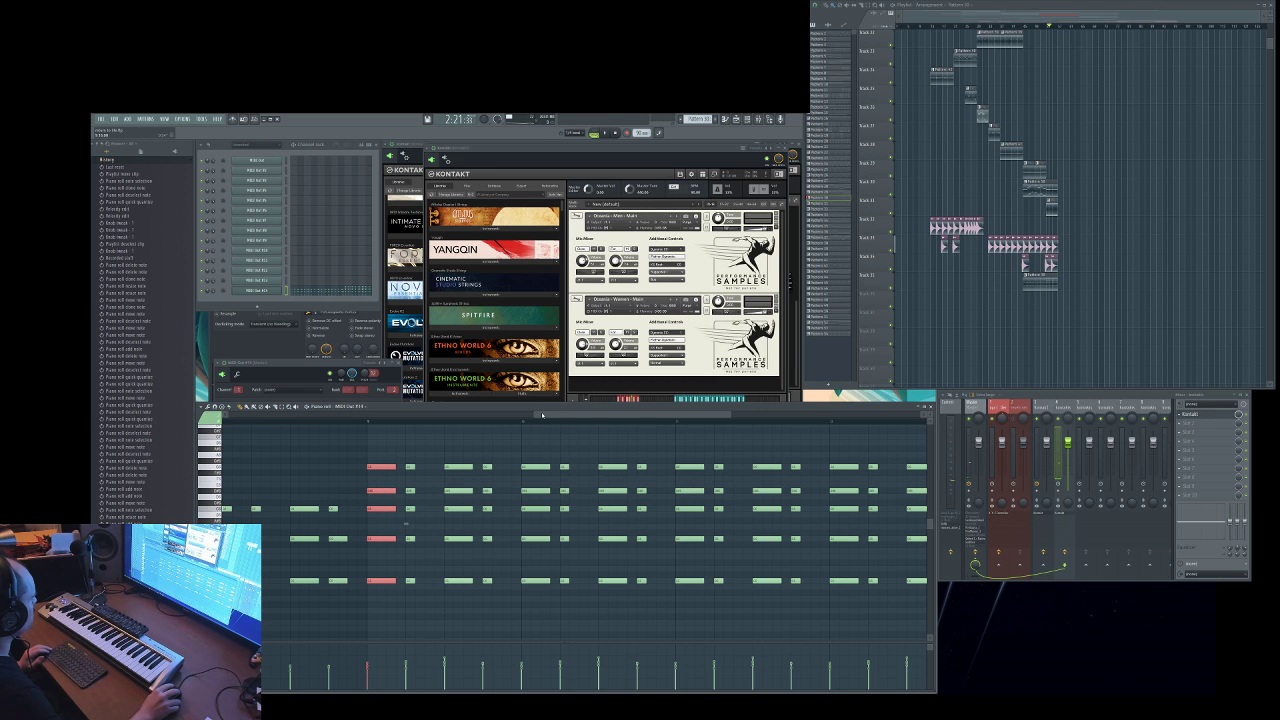
Even out the note lengths of the three-note chords in the pattern's earlier section, and play back its opening
mouse_move(542, 414)
mouse_down()
mouse_move(580, 414)
mouse_move(521, 424)
mouse_move(552, 418)
mouse_up()
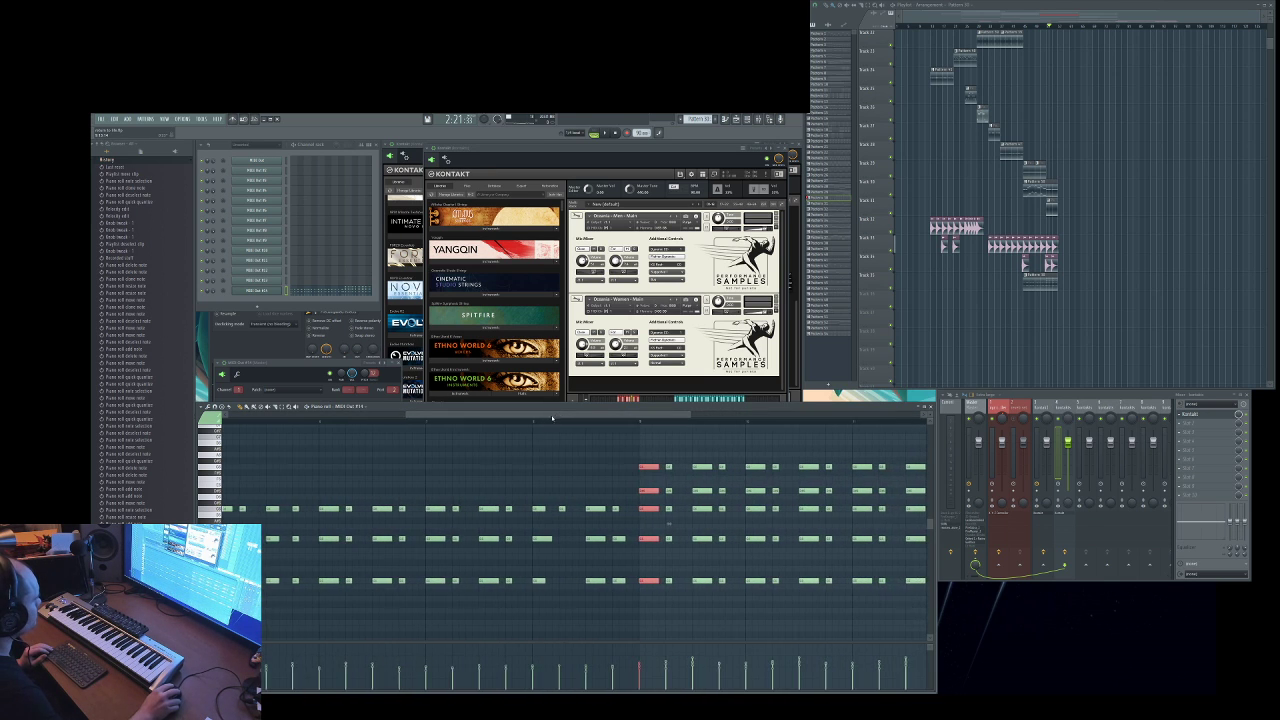
click(553, 516)
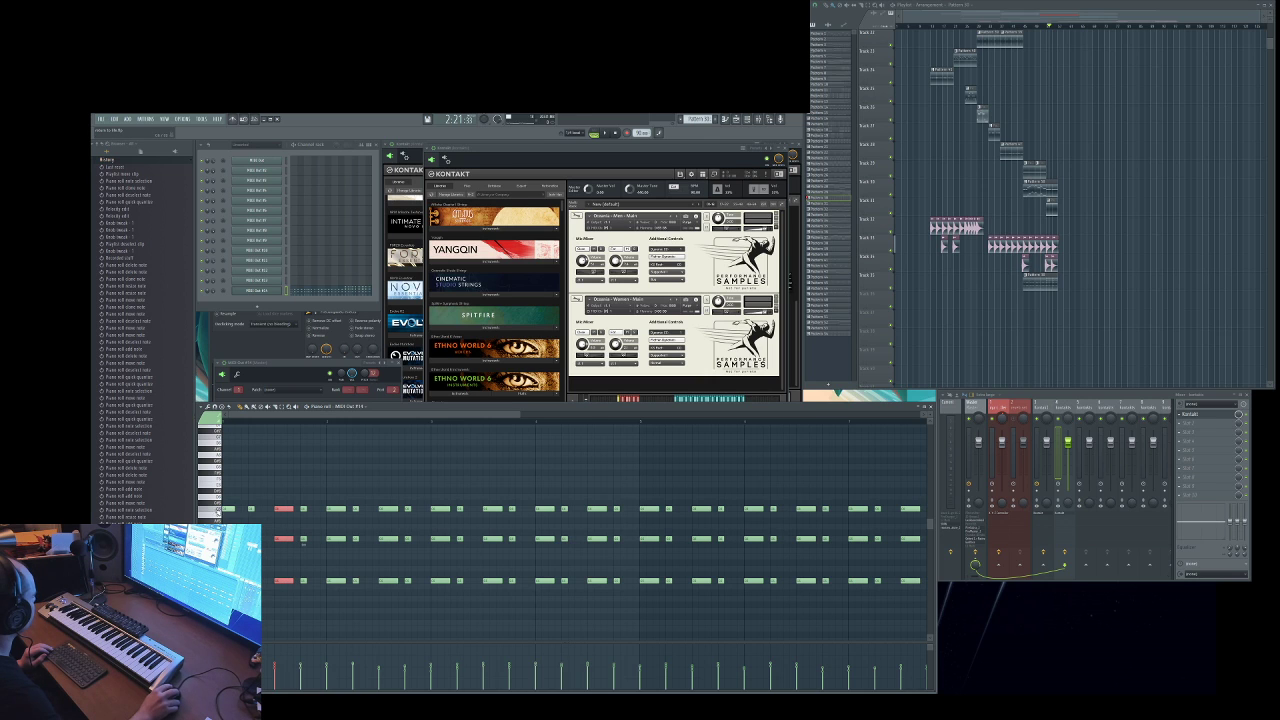
key(ctrl+a)
key(ctrl+d)
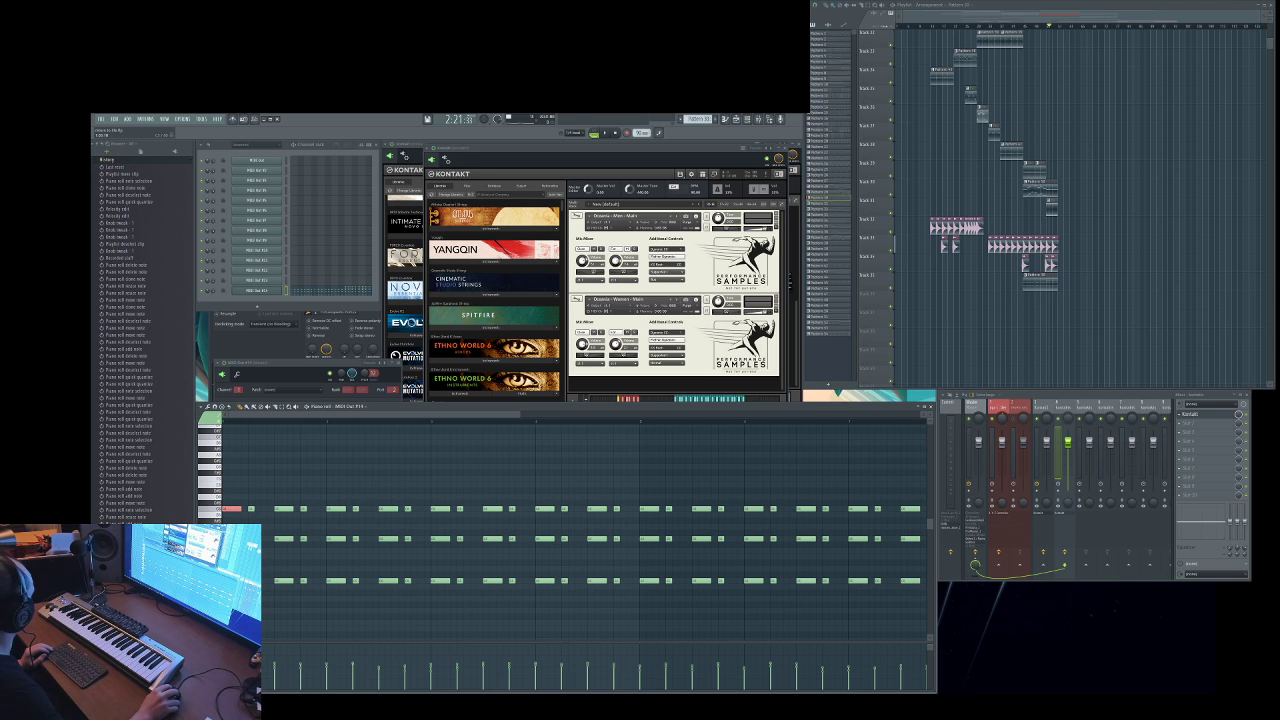
key(space)
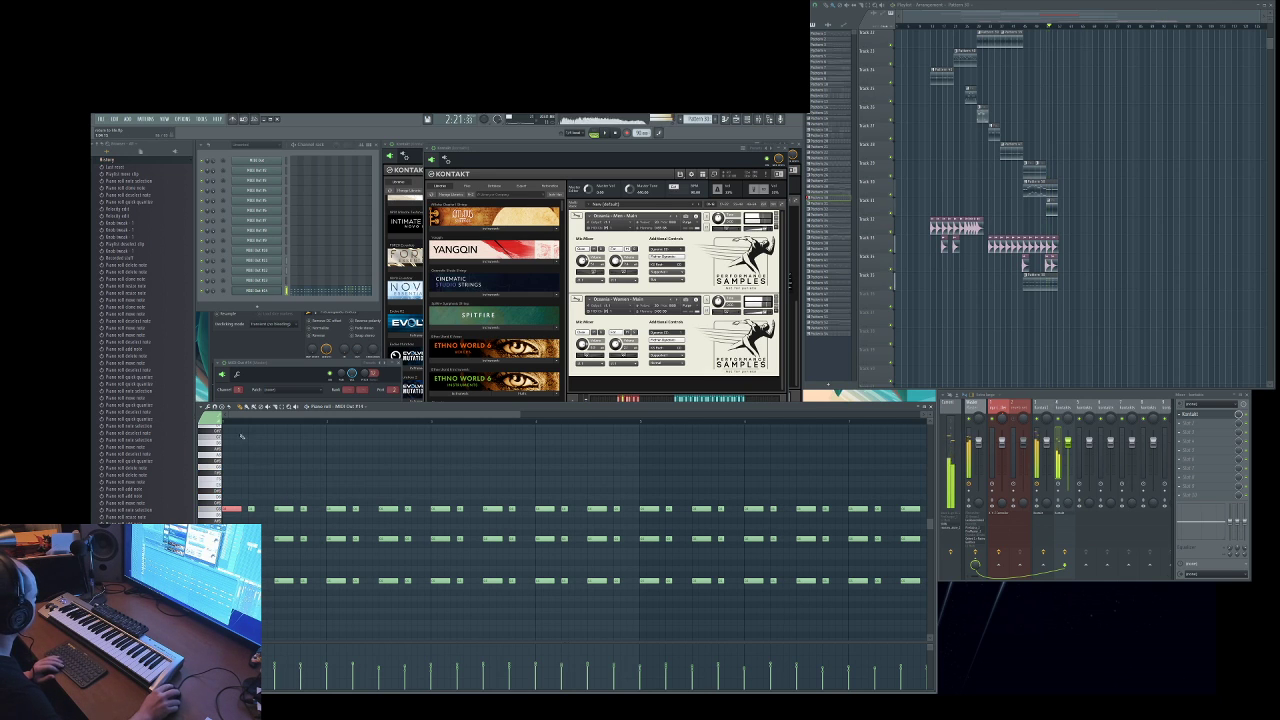
key(space)
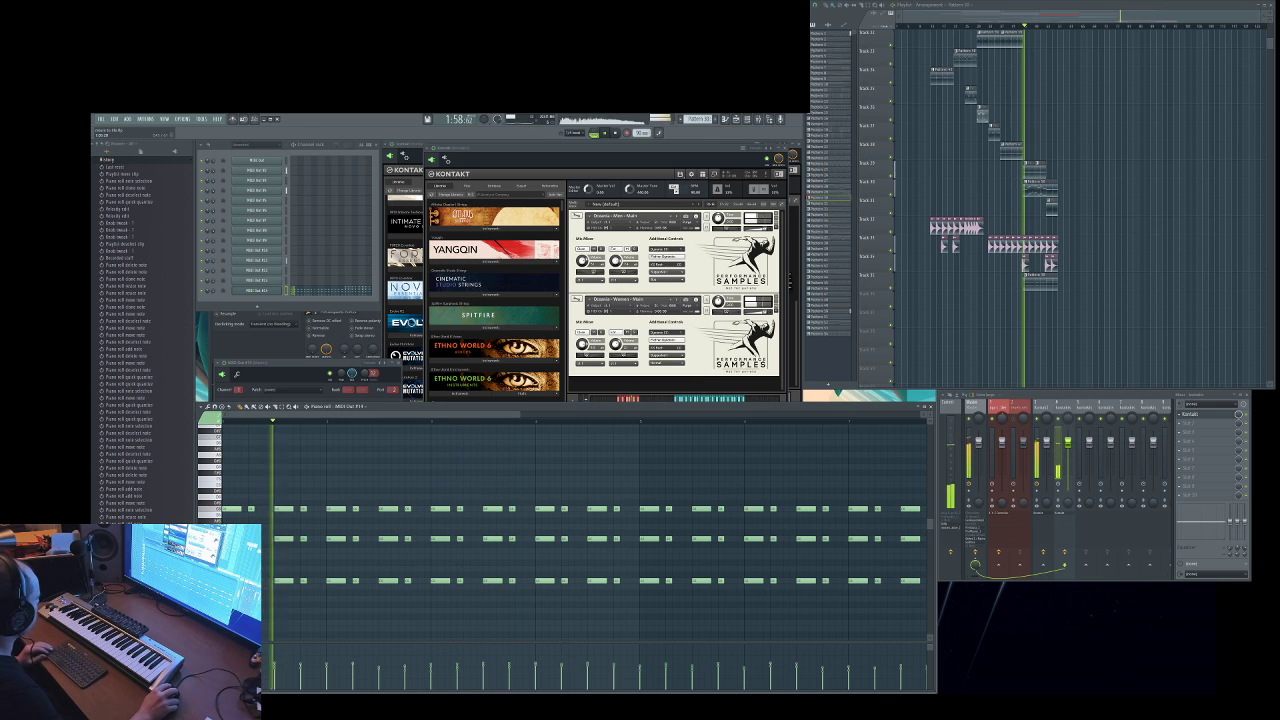
key(space)
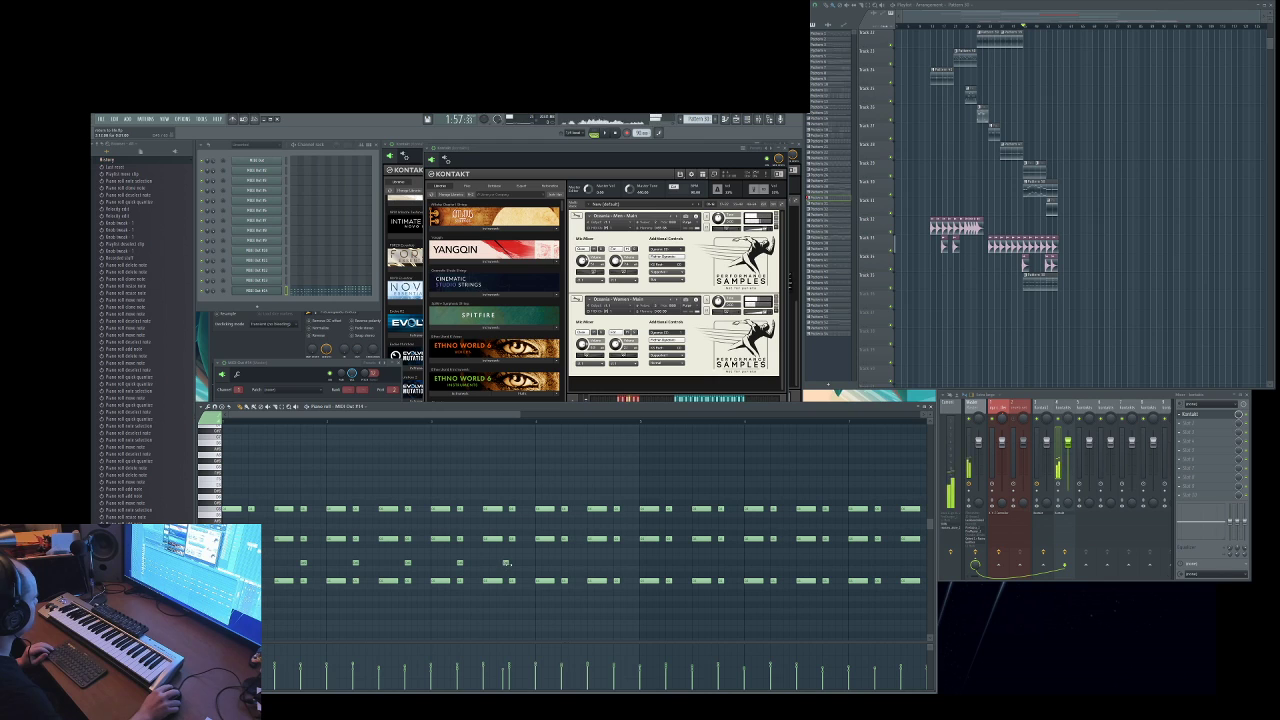
Duplicate the added short notes along the row between the two lower chord voices, up to the start of the five-note chords
mouse_move(436, 555)
mouse_down()
mouse_move(500, 569)
mouse_move(858, 563)
mouse_up()
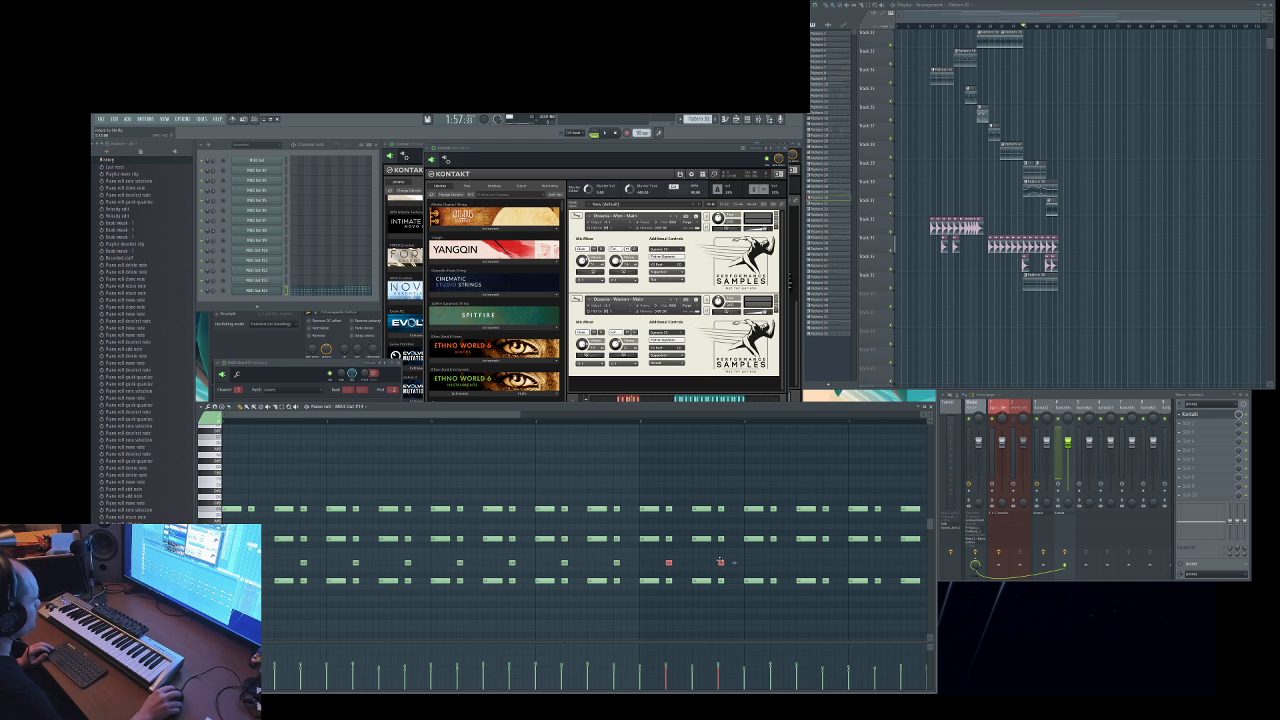
drag(723, 563, 835, 563)
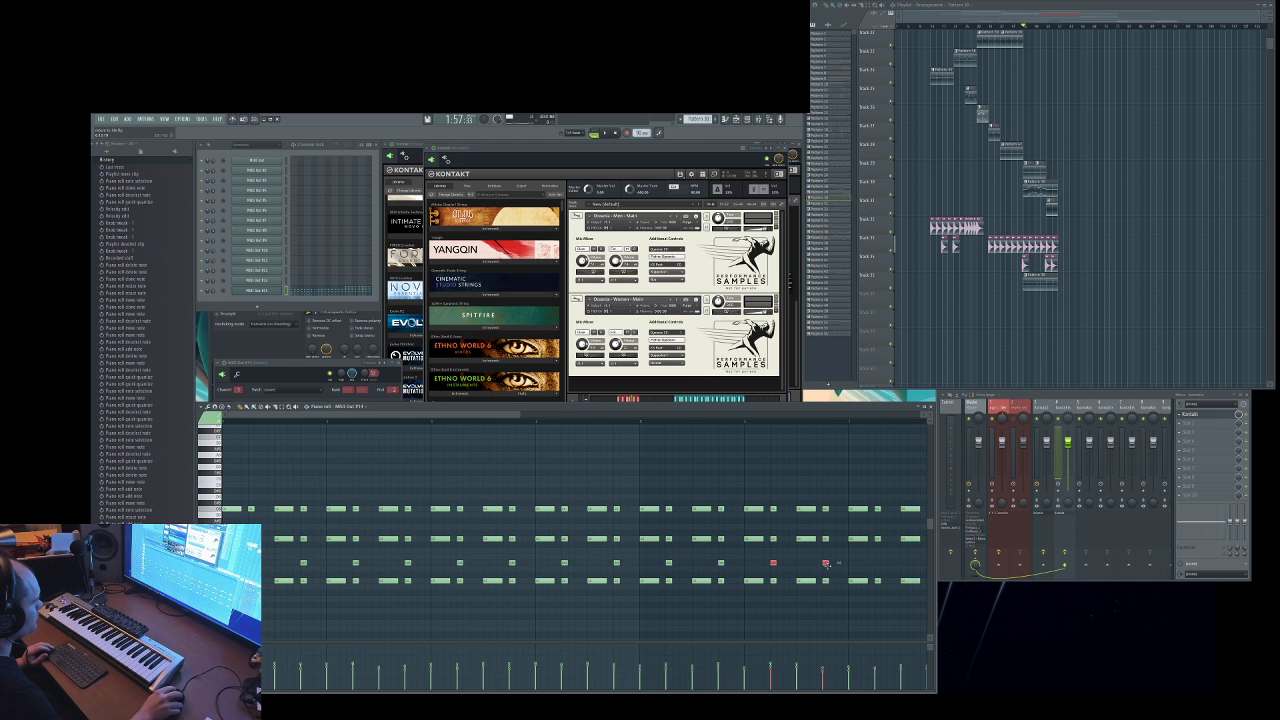
scroll(675, 521, right, 4)
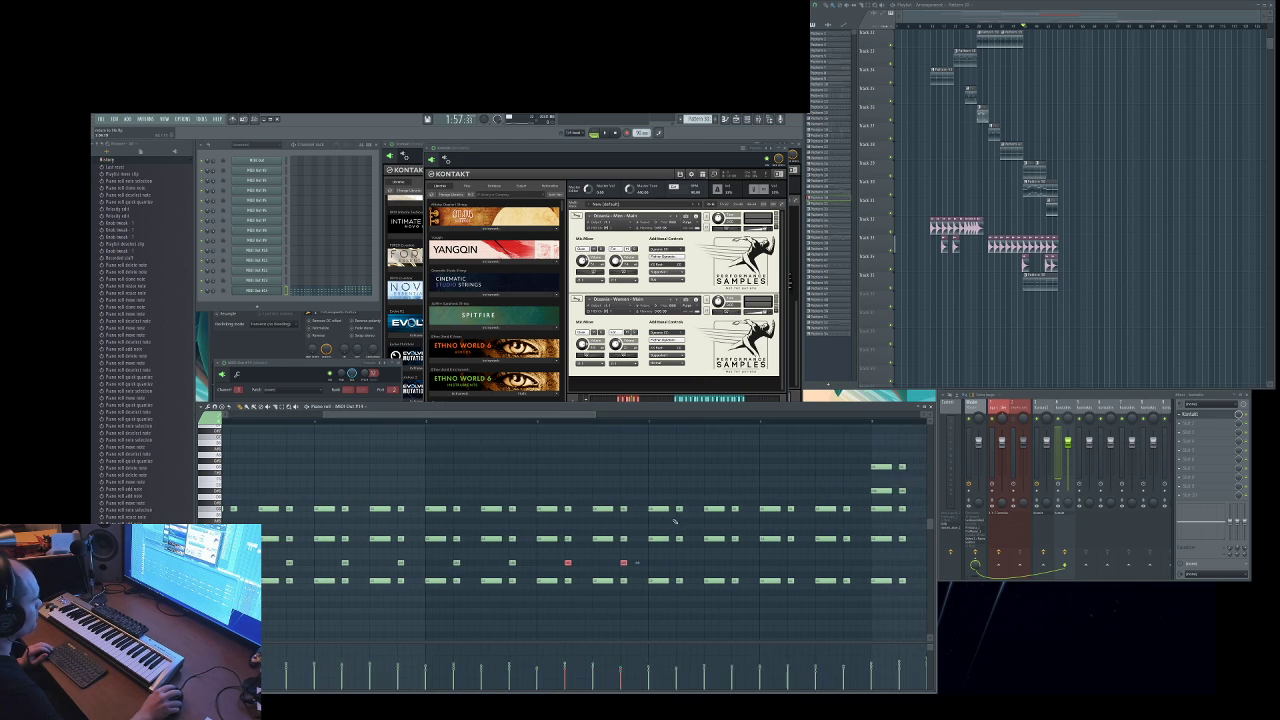
drag(624, 563, 880, 563)
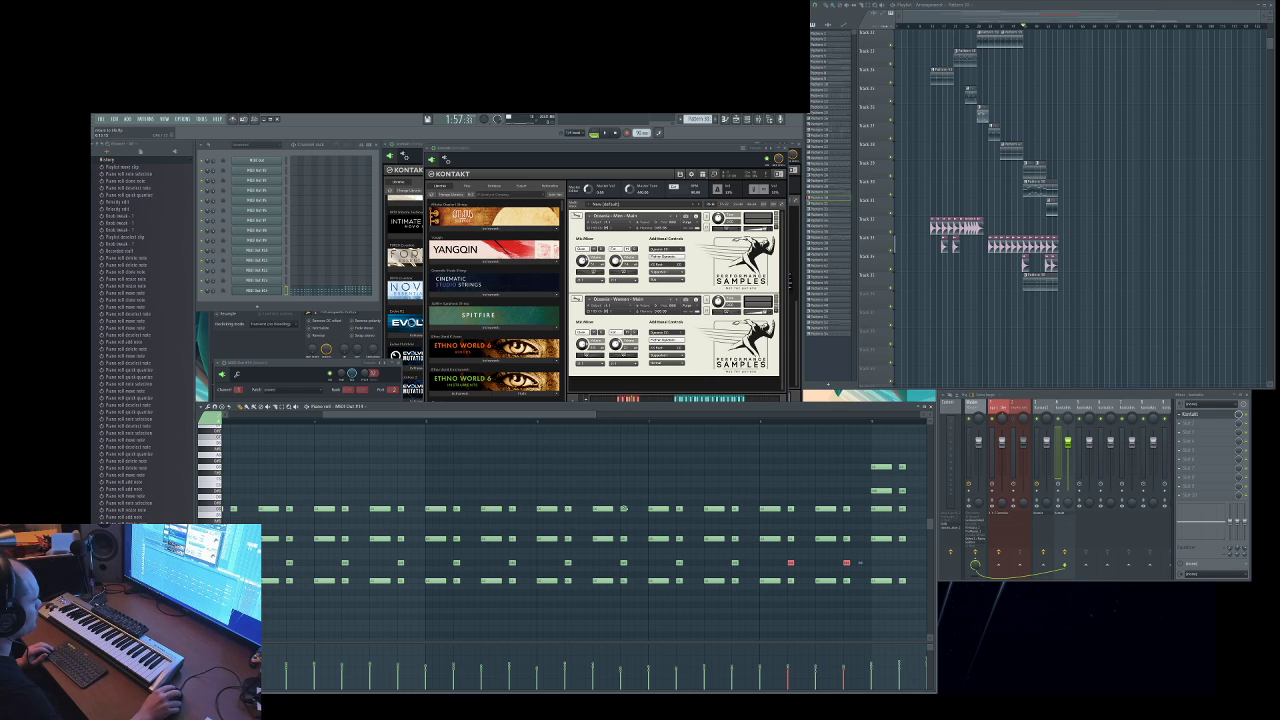
scroll(449, 481, down, 2)
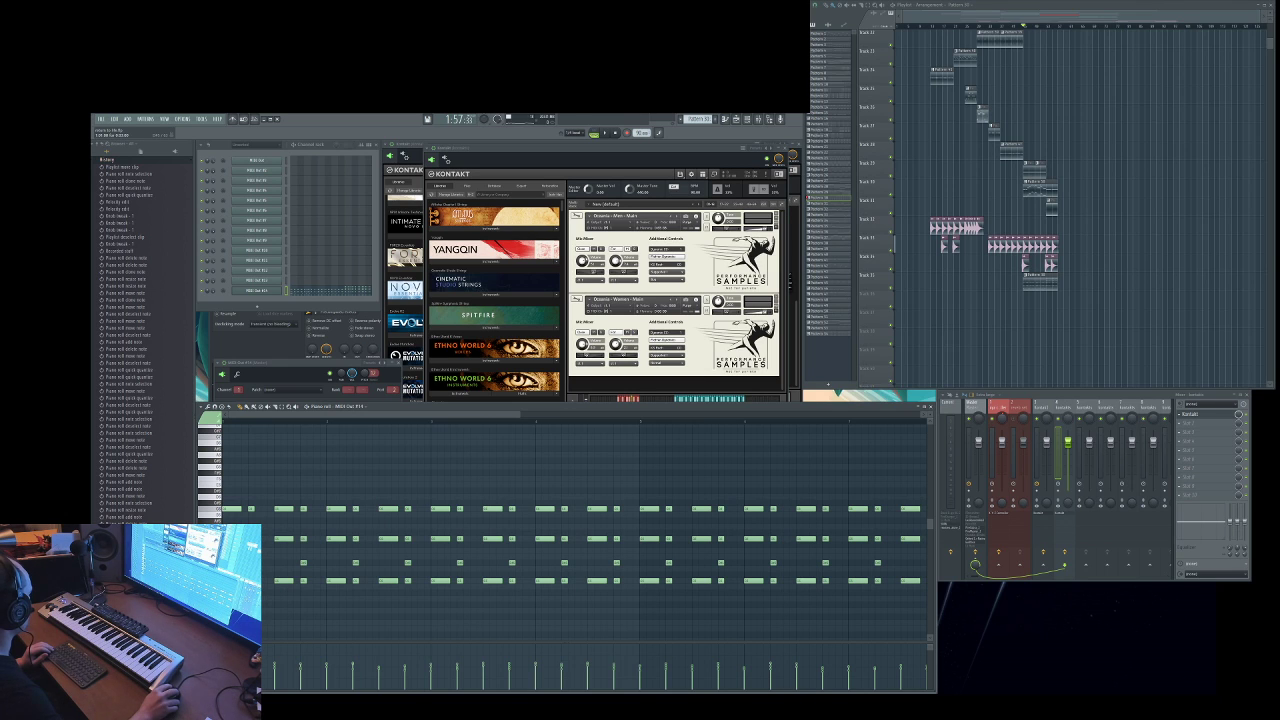
Add long notes before the short ones in the row between the two lower chord voices, up to the start of the five-note chords
click(280, 560)
click(333, 562)
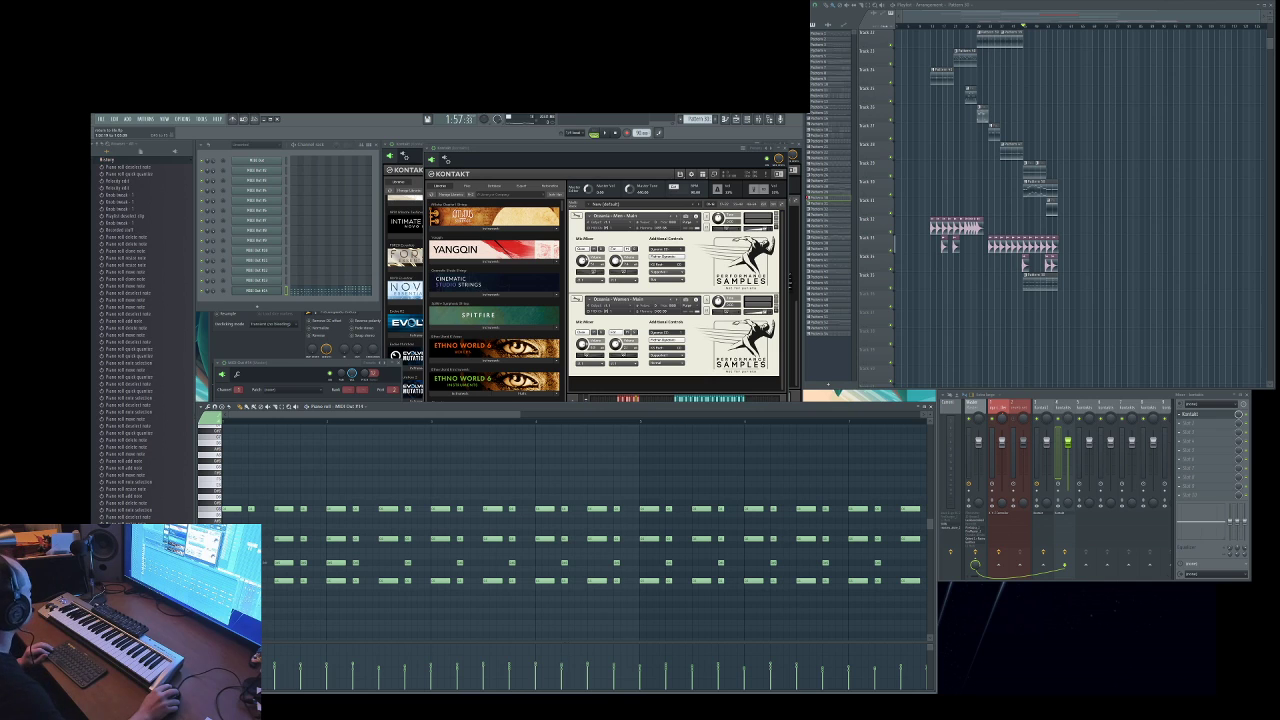
click(305, 563)
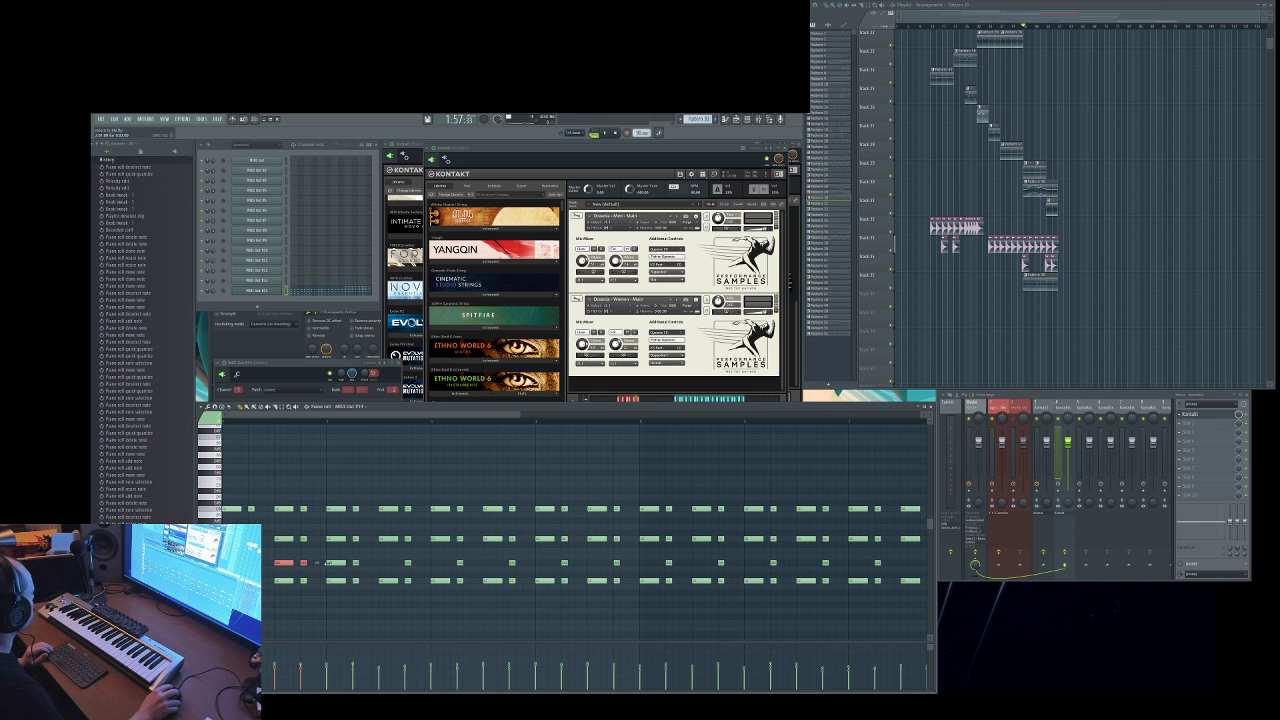
click(335, 560)
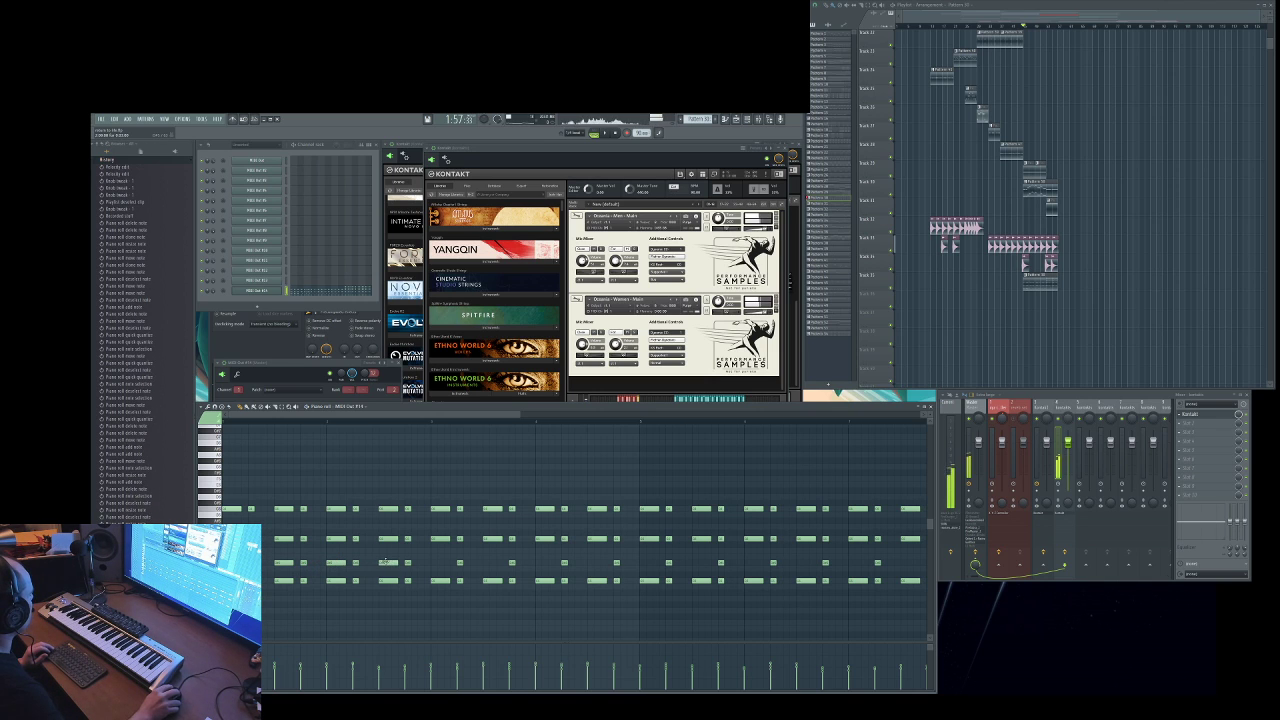
click(441, 563)
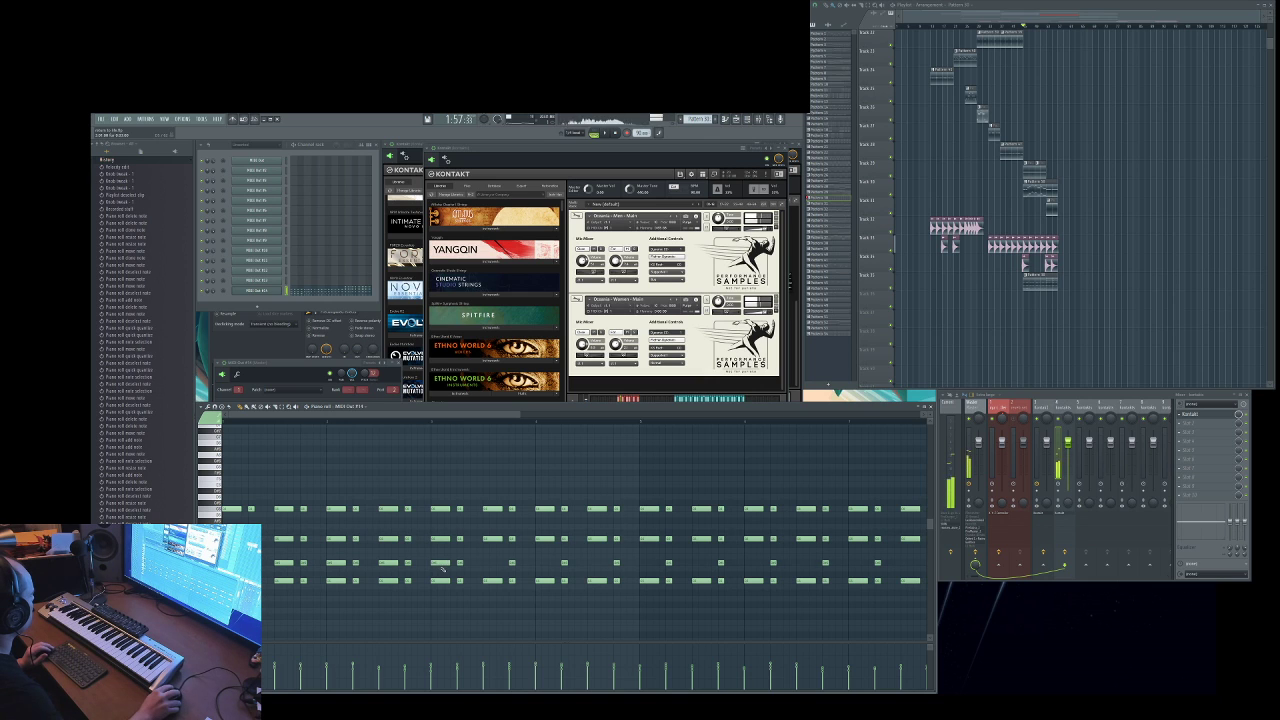
click(487, 541)
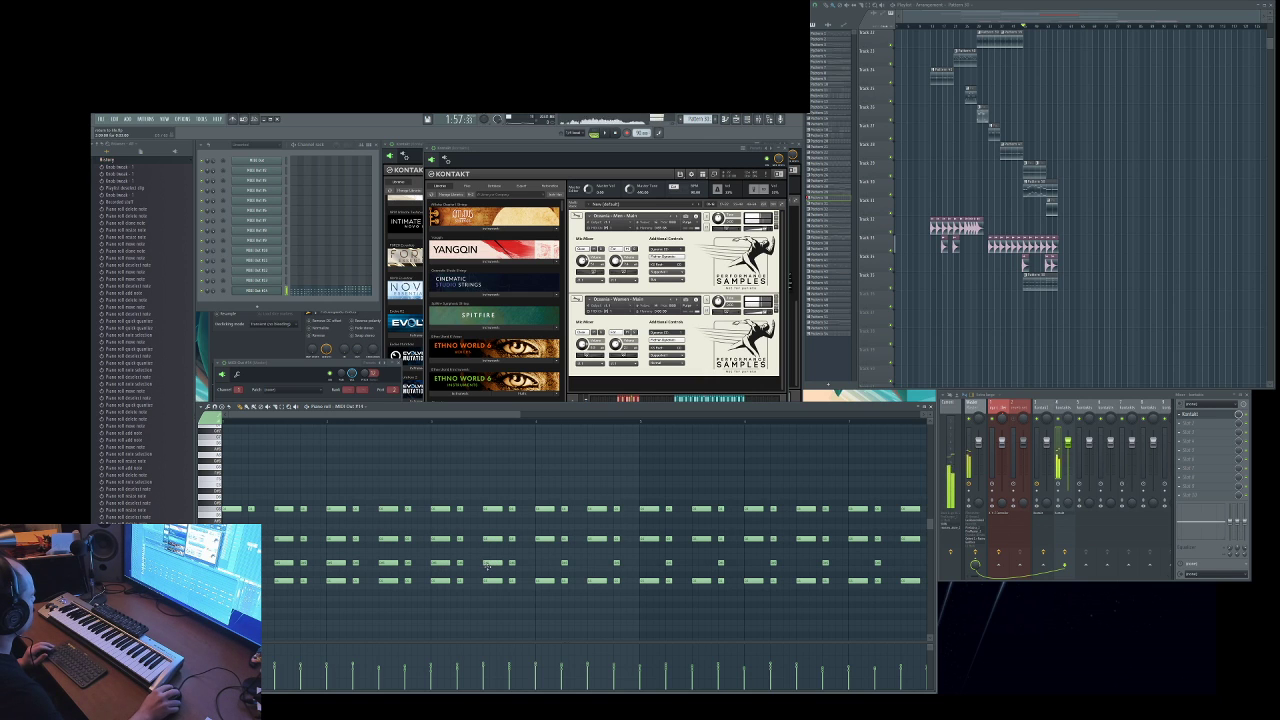
click(544, 564)
click(592, 543)
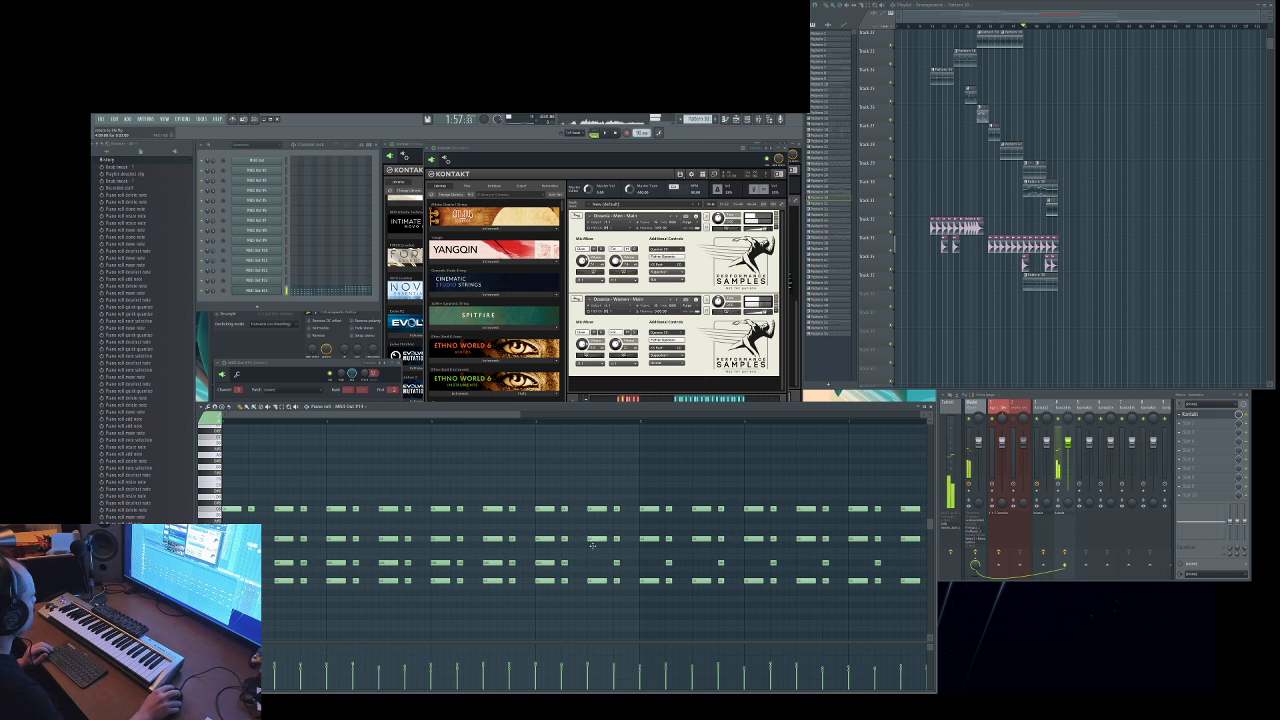
click(645, 564)
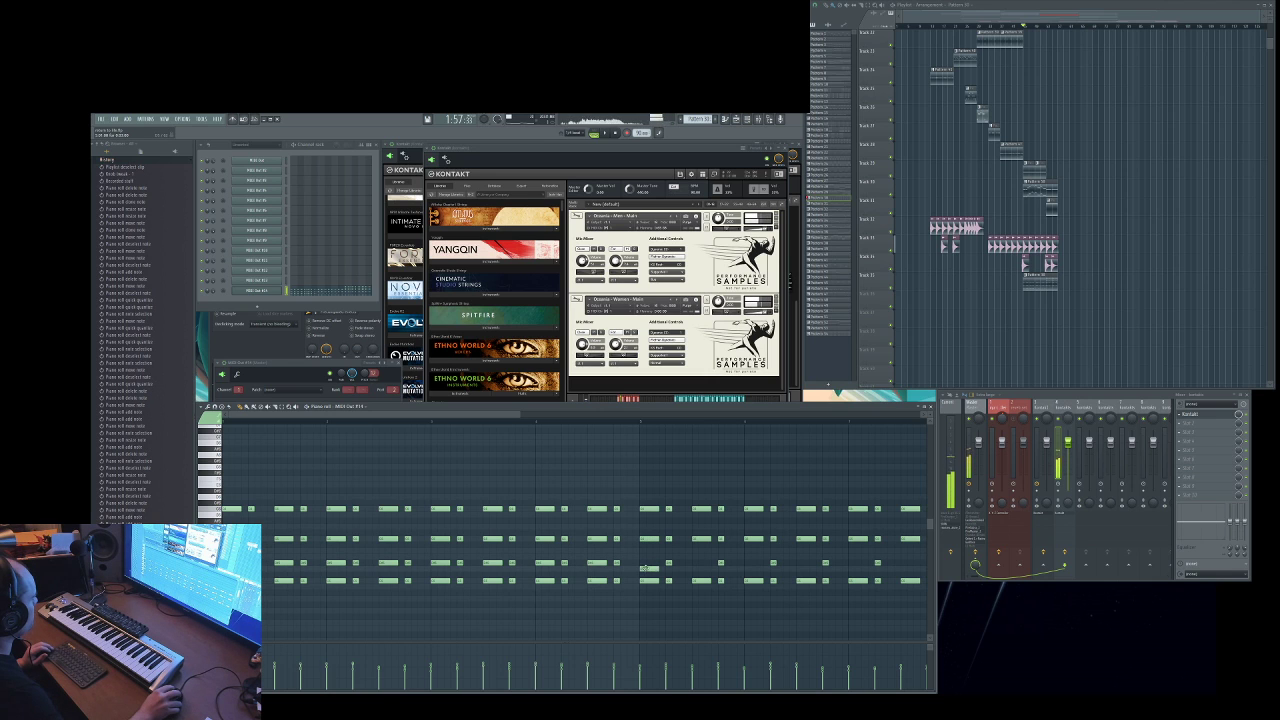
click(699, 562)
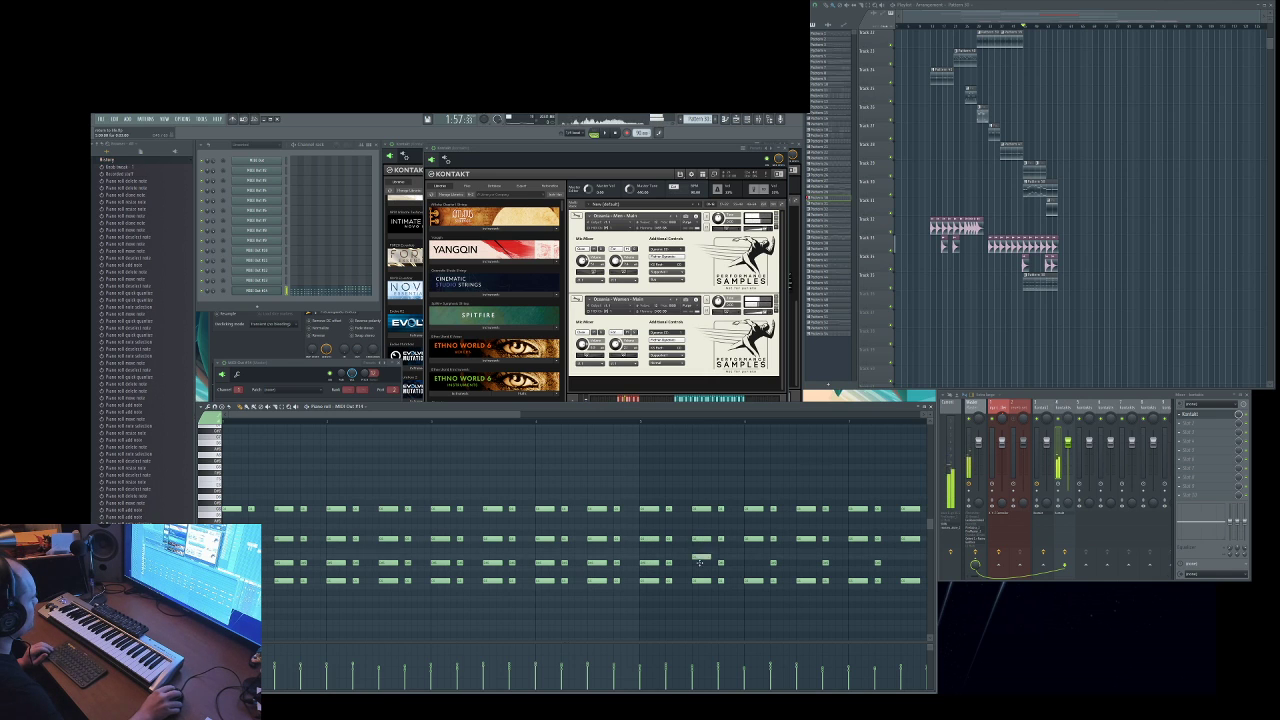
click(751, 543)
click(750, 563)
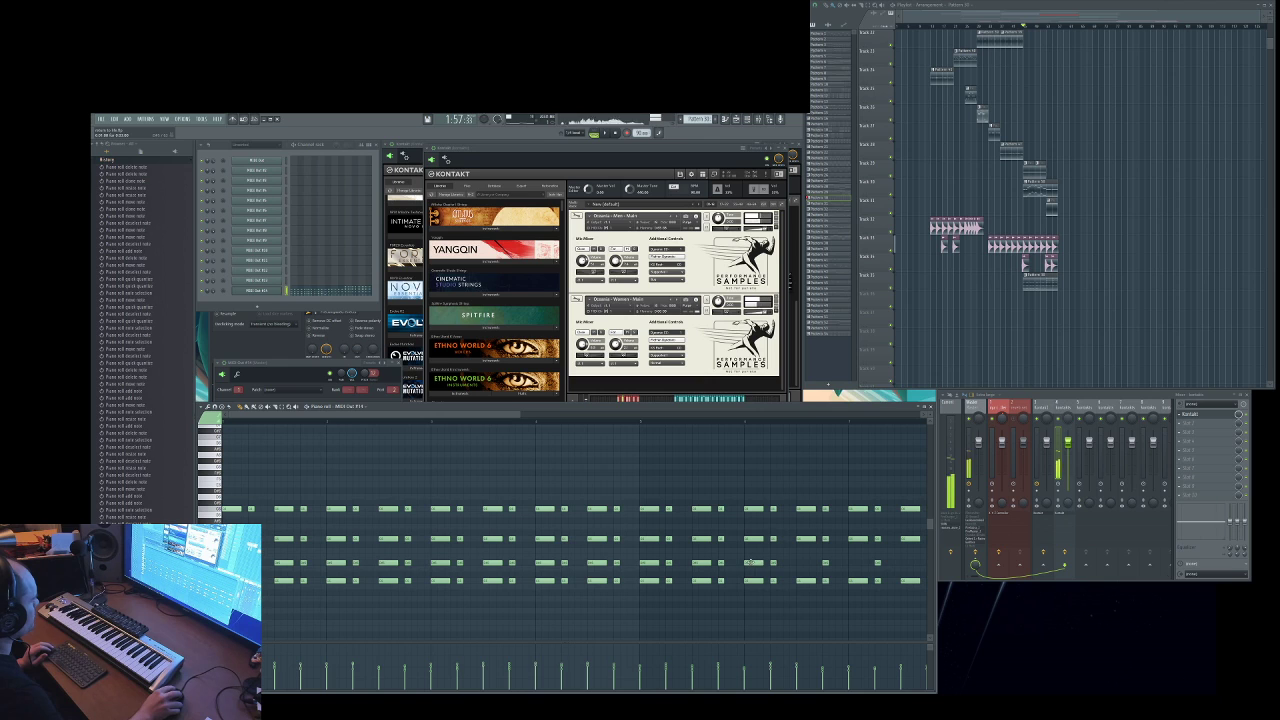
click(802, 562)
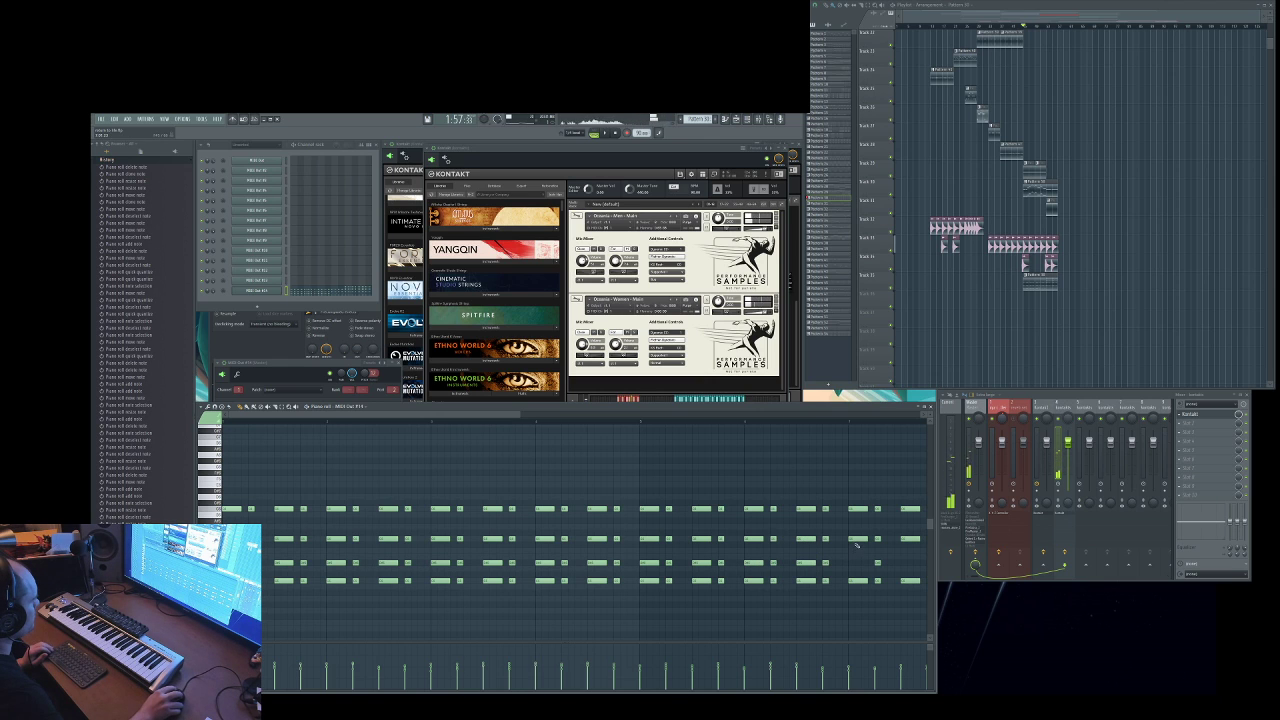
click(855, 547)
click(902, 540)
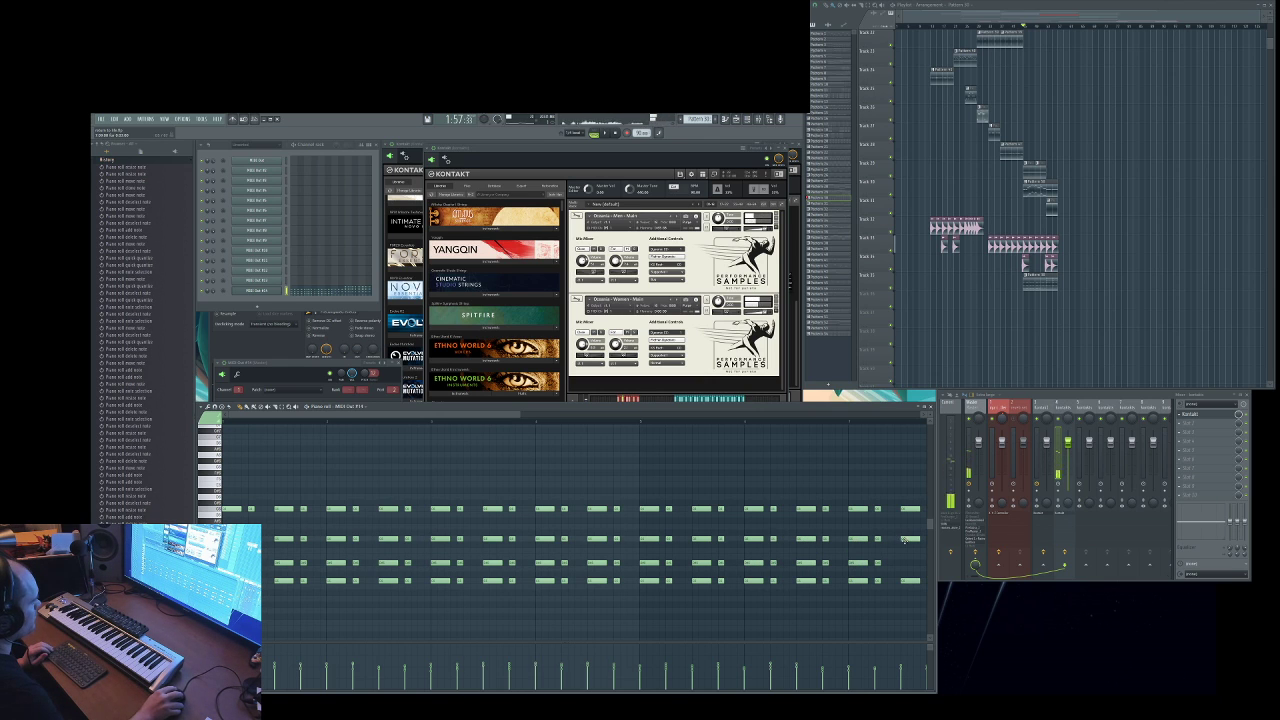
scroll(640, 520, left, 1)
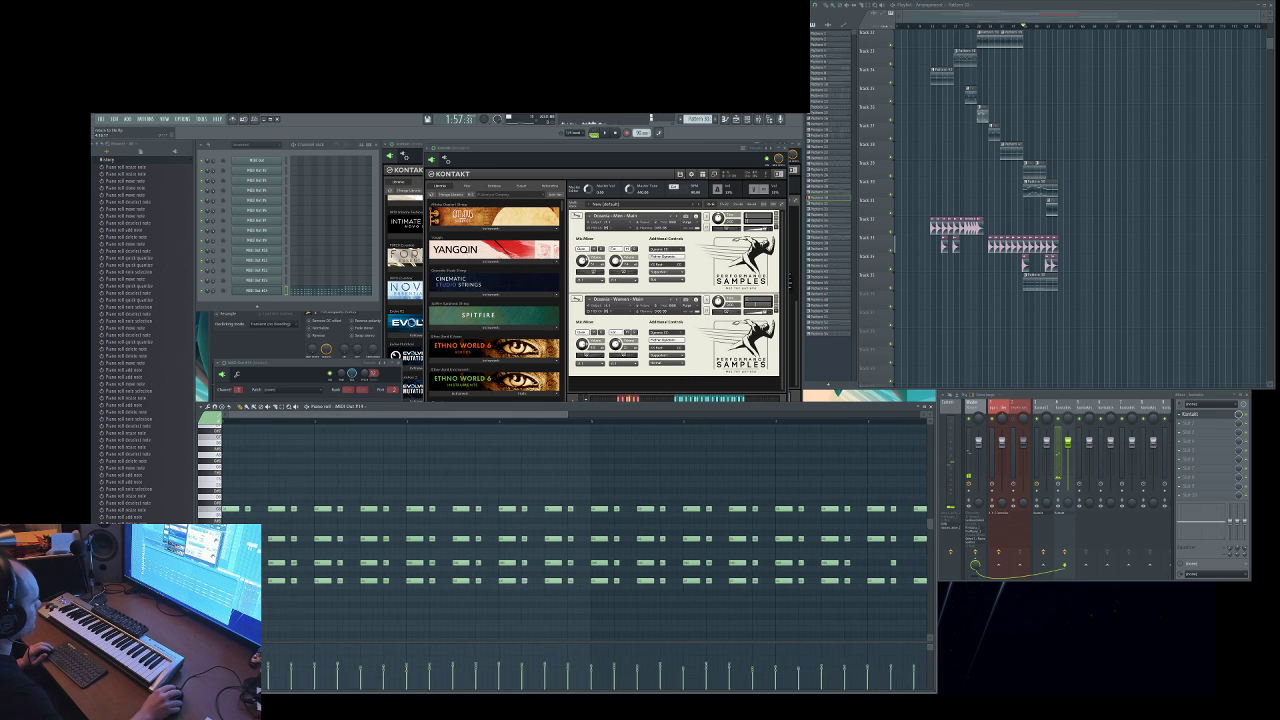
click(455, 541)
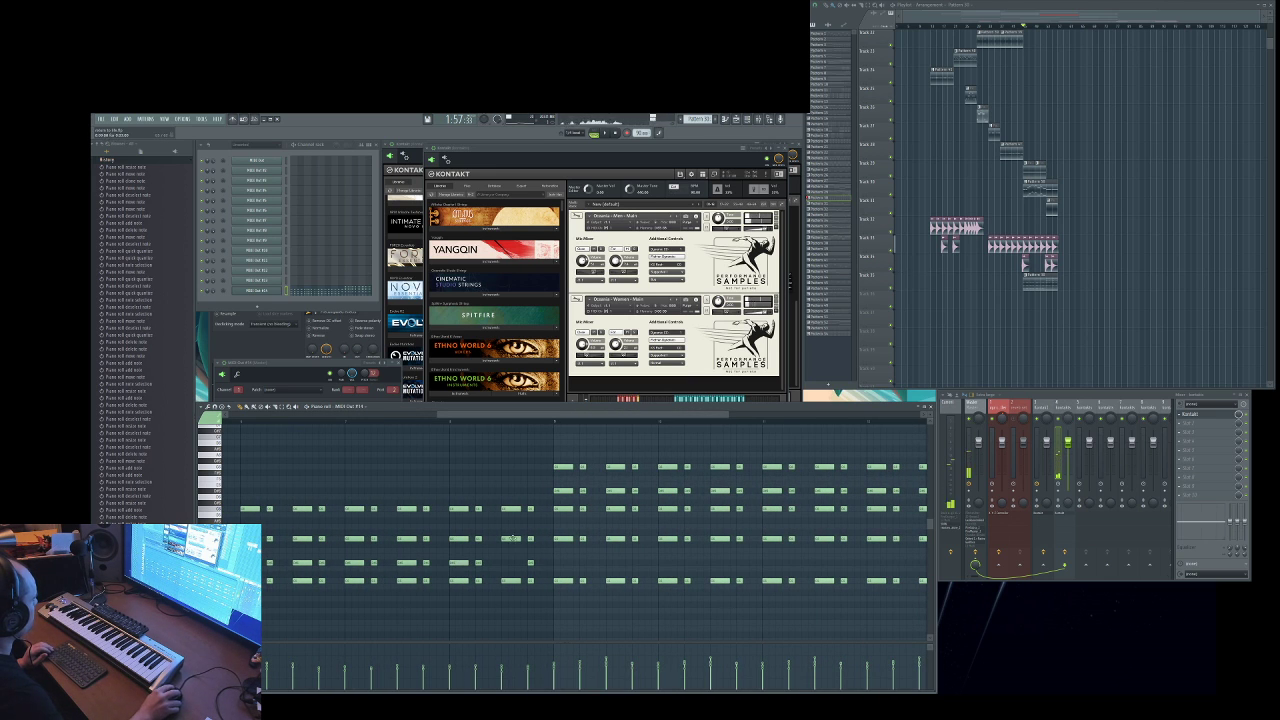
click(517, 563)
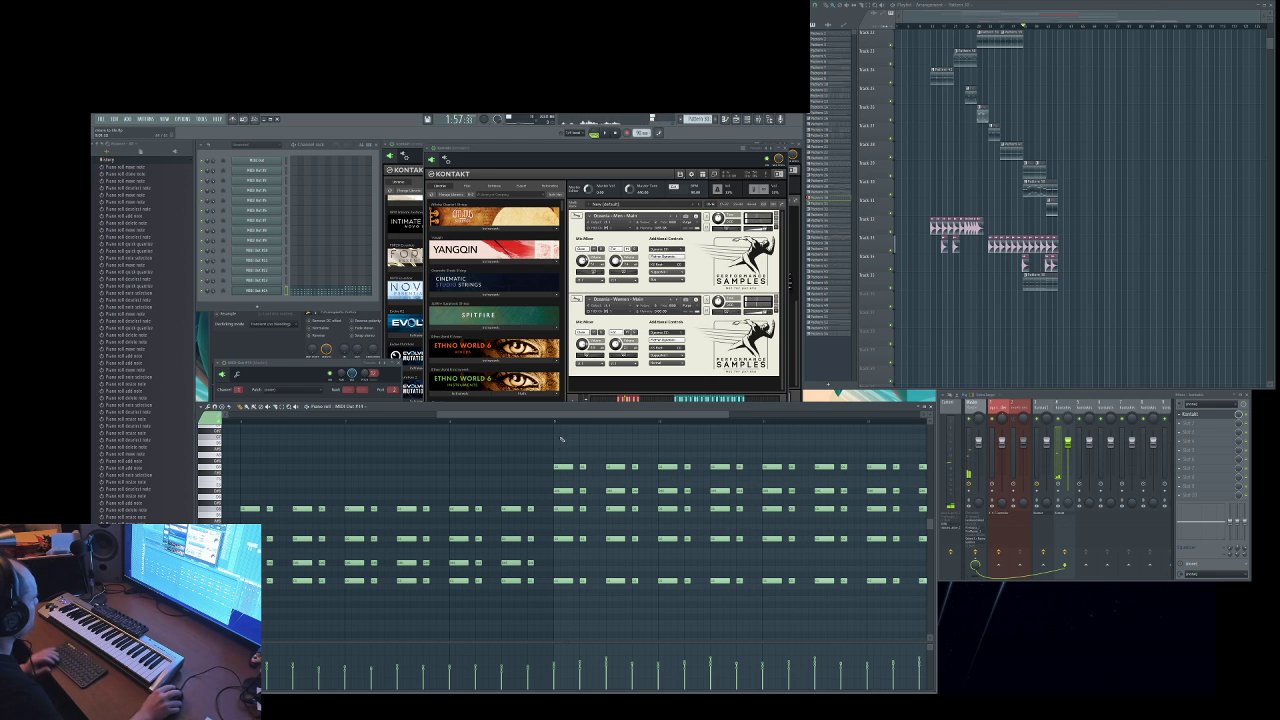
Play back the arrangement with the extended choir part and collapse both choir instruments in the Kontakt rack
click(540, 410)
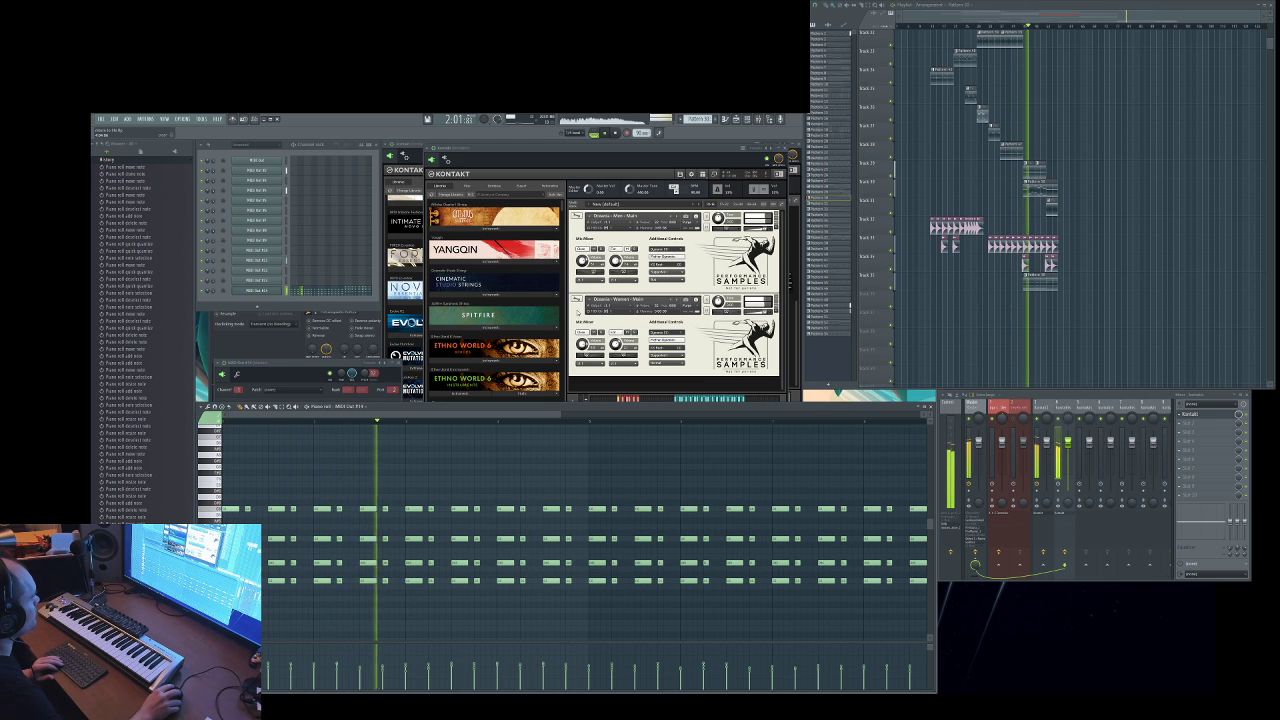
click(576, 299)
click(576, 215)
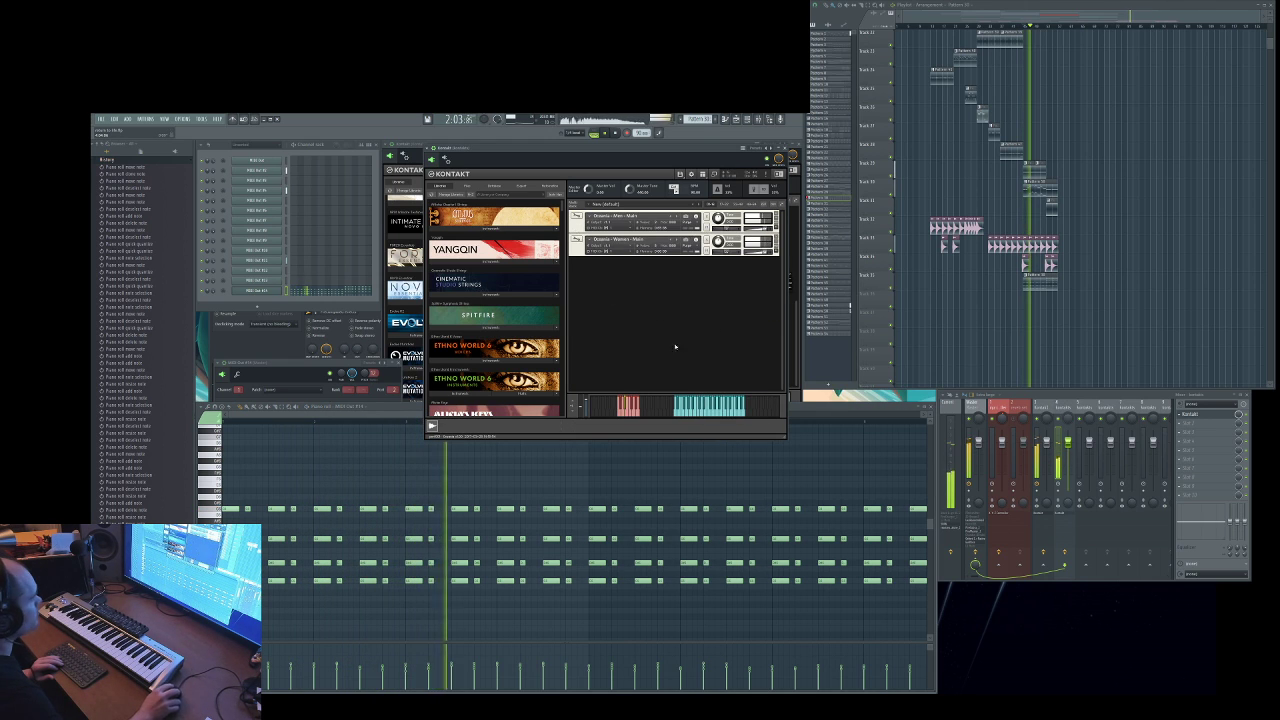
Follow the playback through the final section of the playlist arrangement up to the end of the last clips
scroll(1012, 168, up, 3)
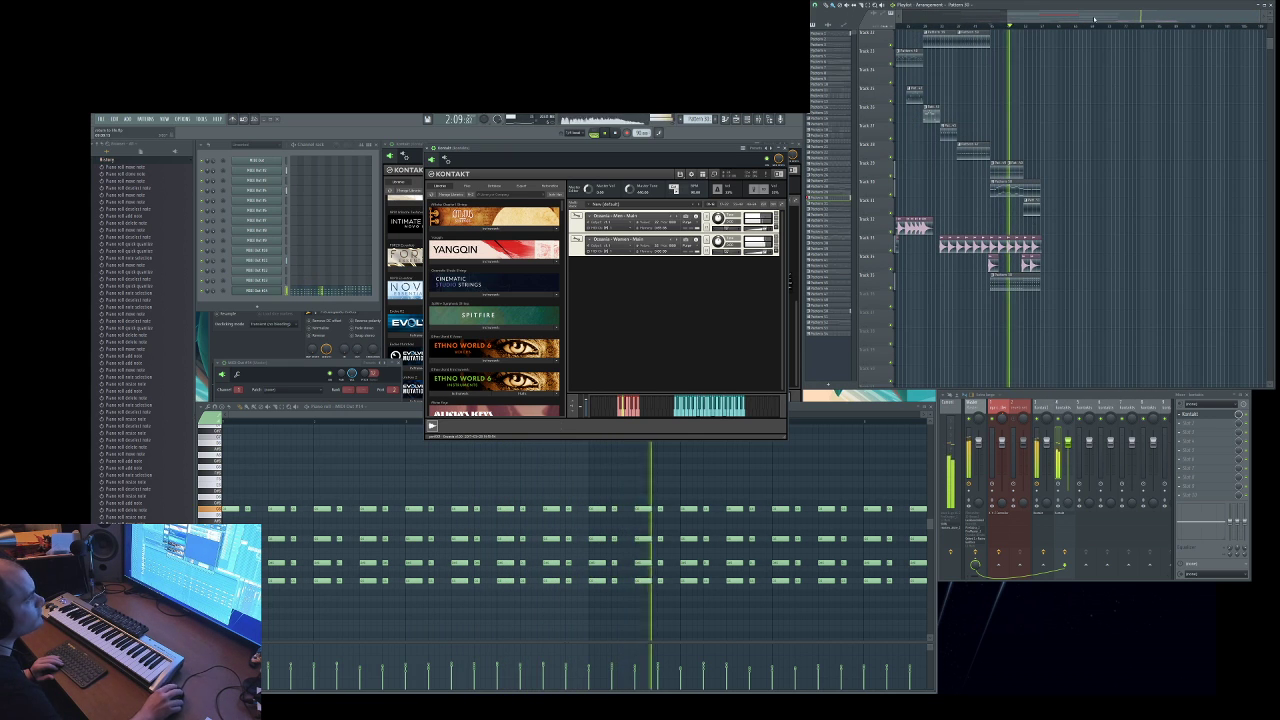
scroll(953, 173, down, 3)
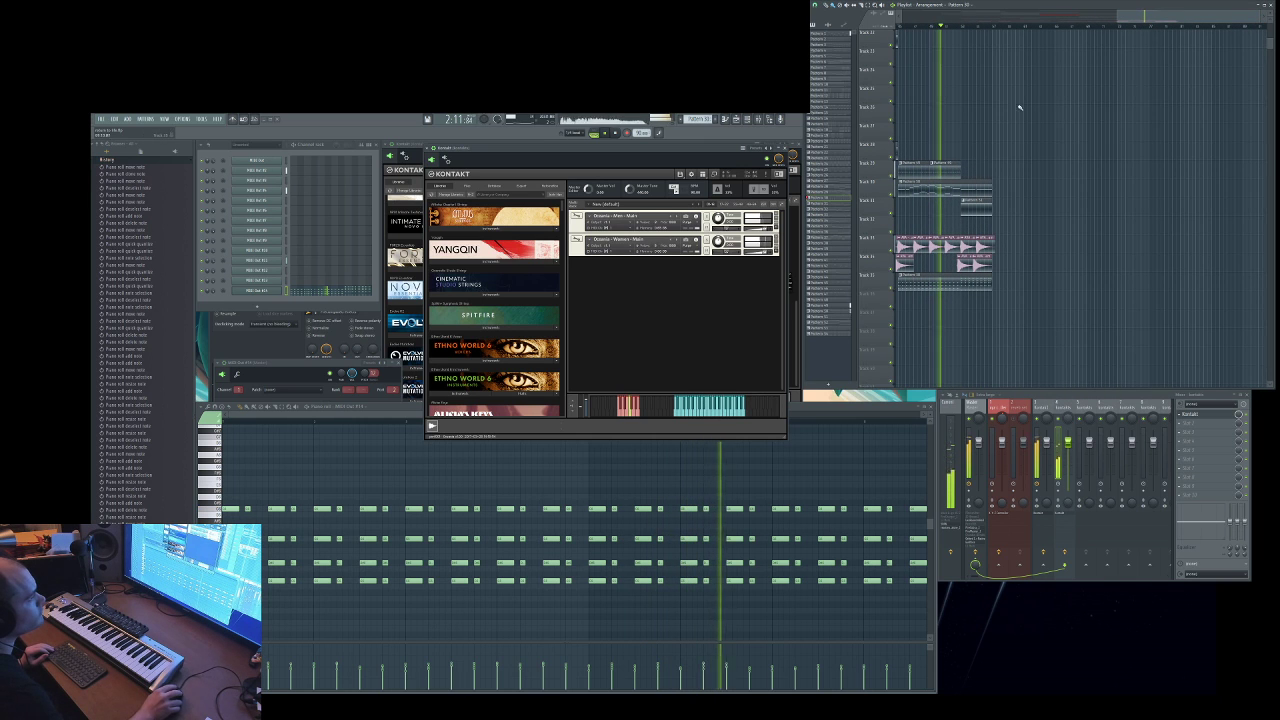
scroll(953, 173, up, 3)
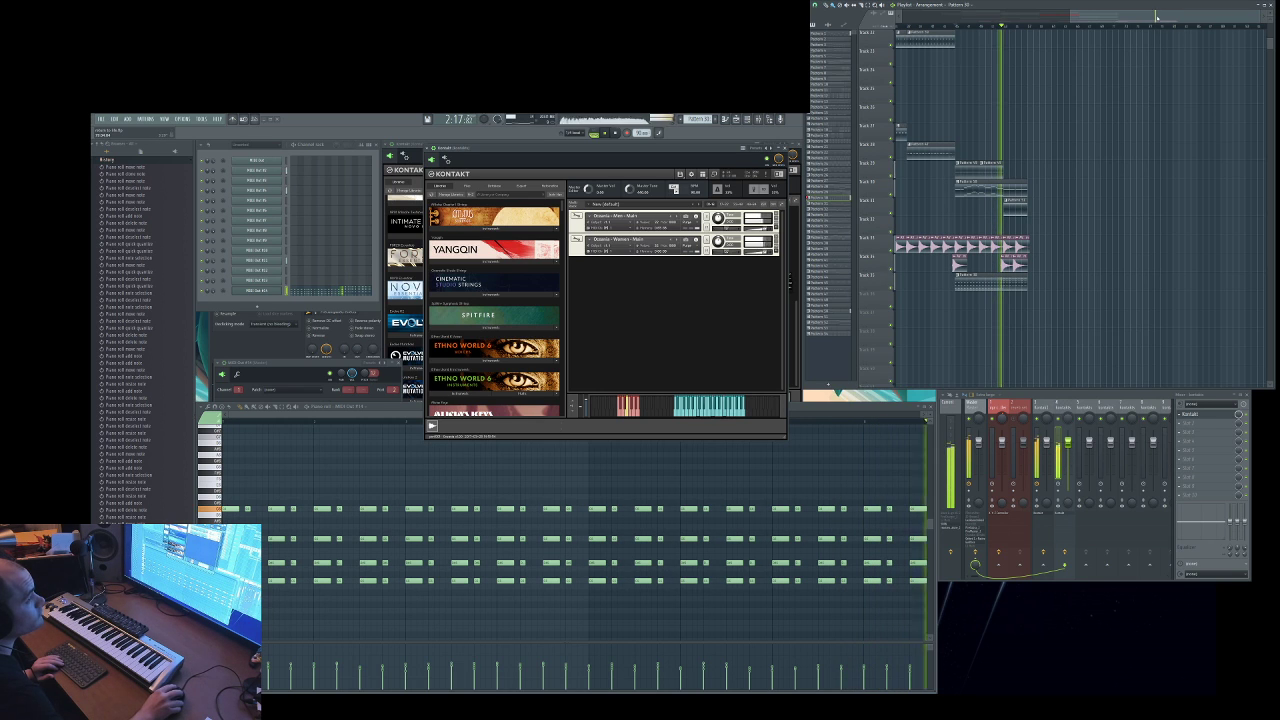
scroll(1071, 167, up, 2)
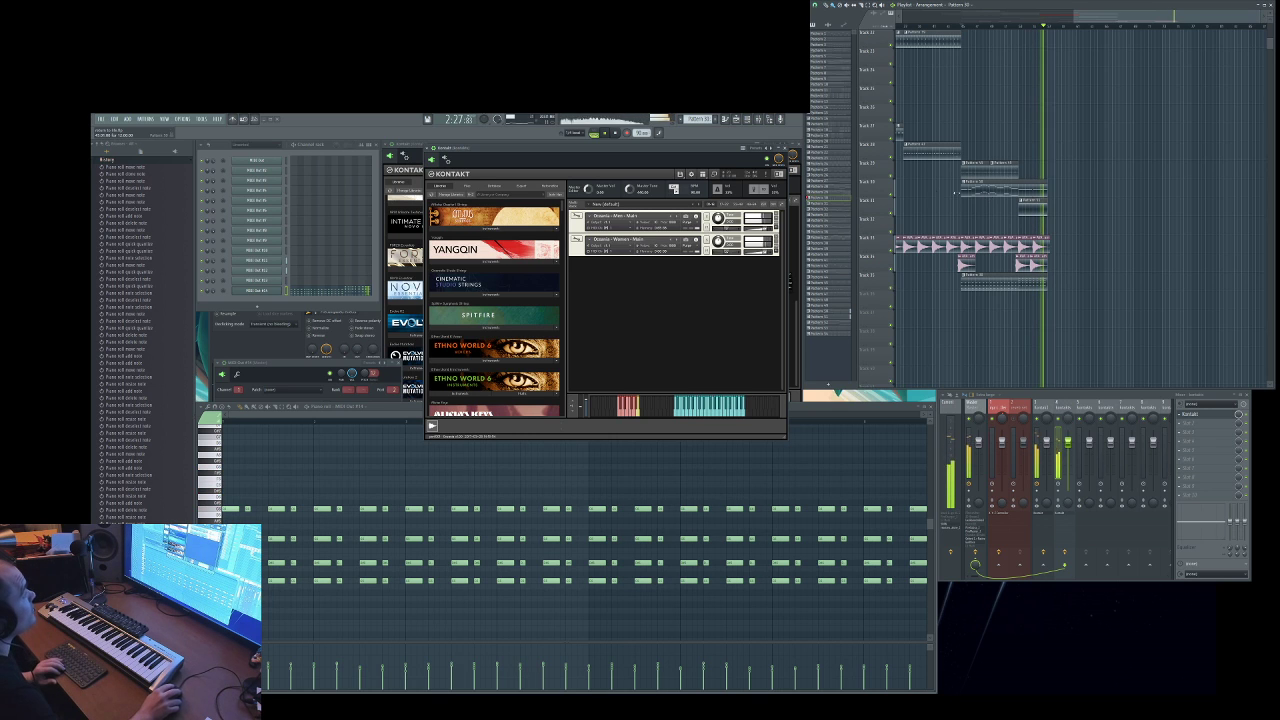
Replay the ending of the final section, and play the whole arrangement from its beginning
click(1050, 210)
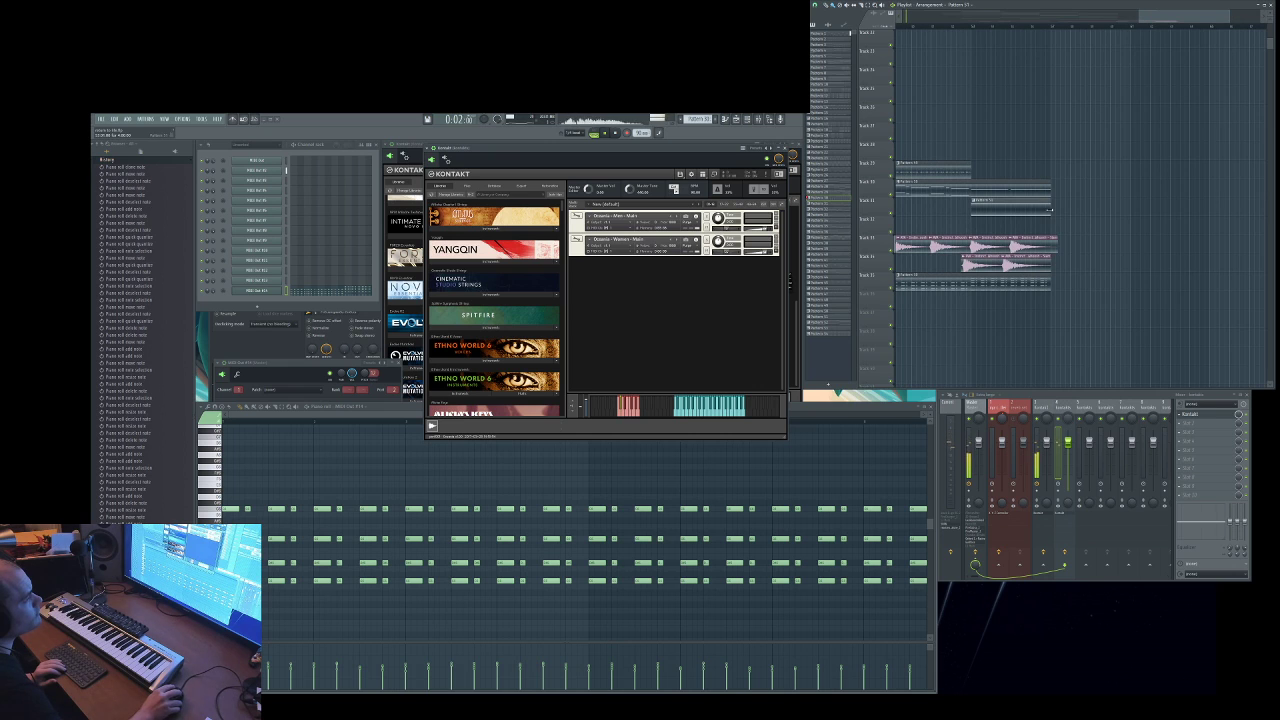
click(1034, 27)
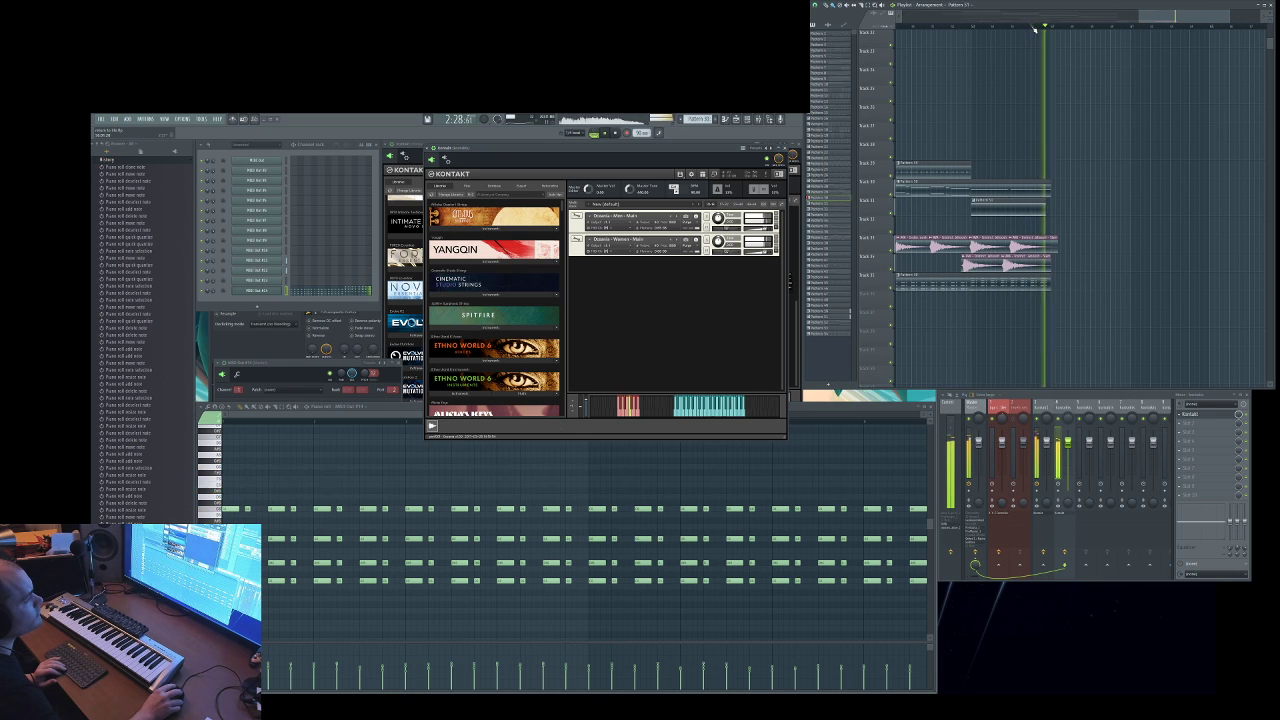
click(973, 28)
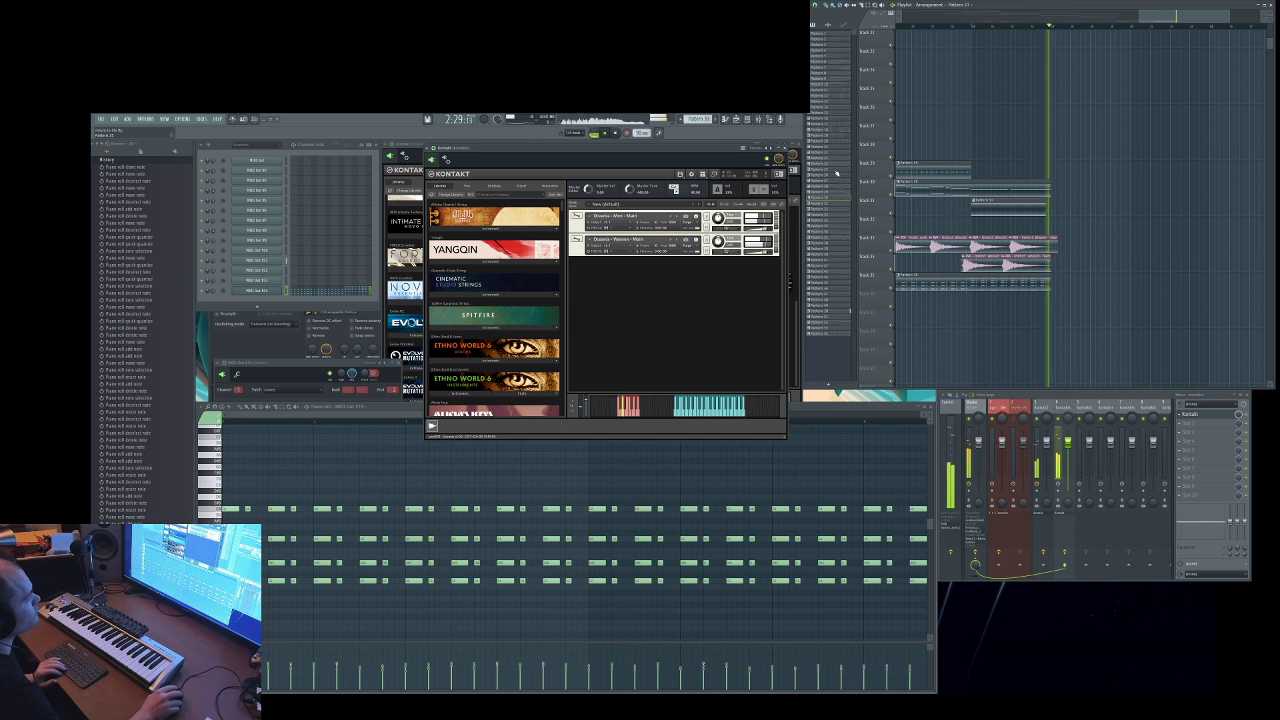
scroll(1010, 181, up, 10)
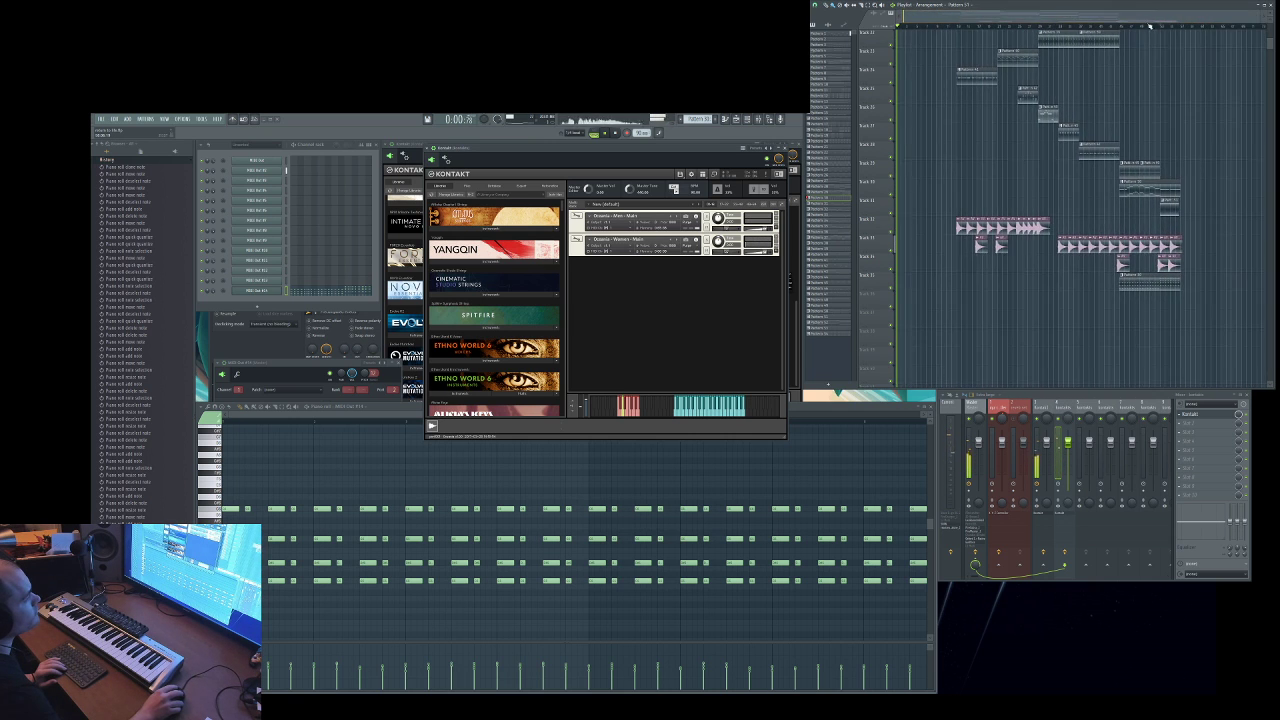
scroll(1010, 181, up, 5)
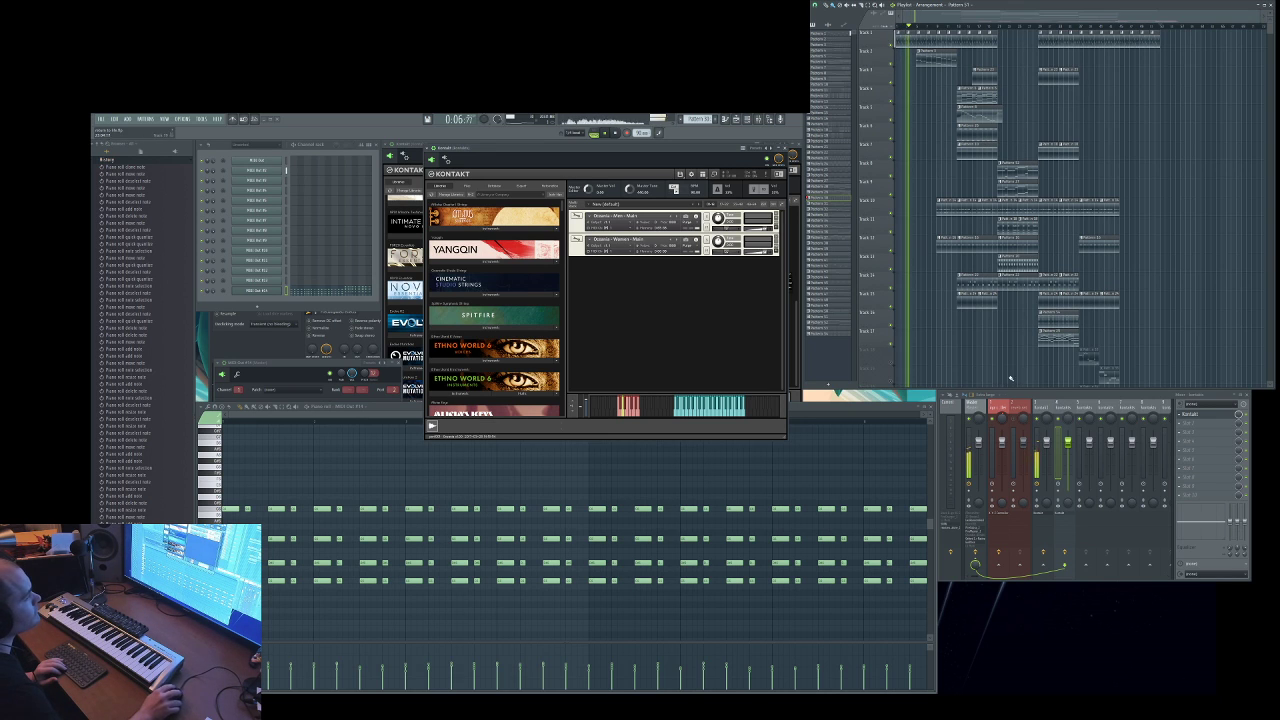
Inspect the two neighbouring Fire-series plugins in the master channel's effect chain and close their windows
click(955, 470)
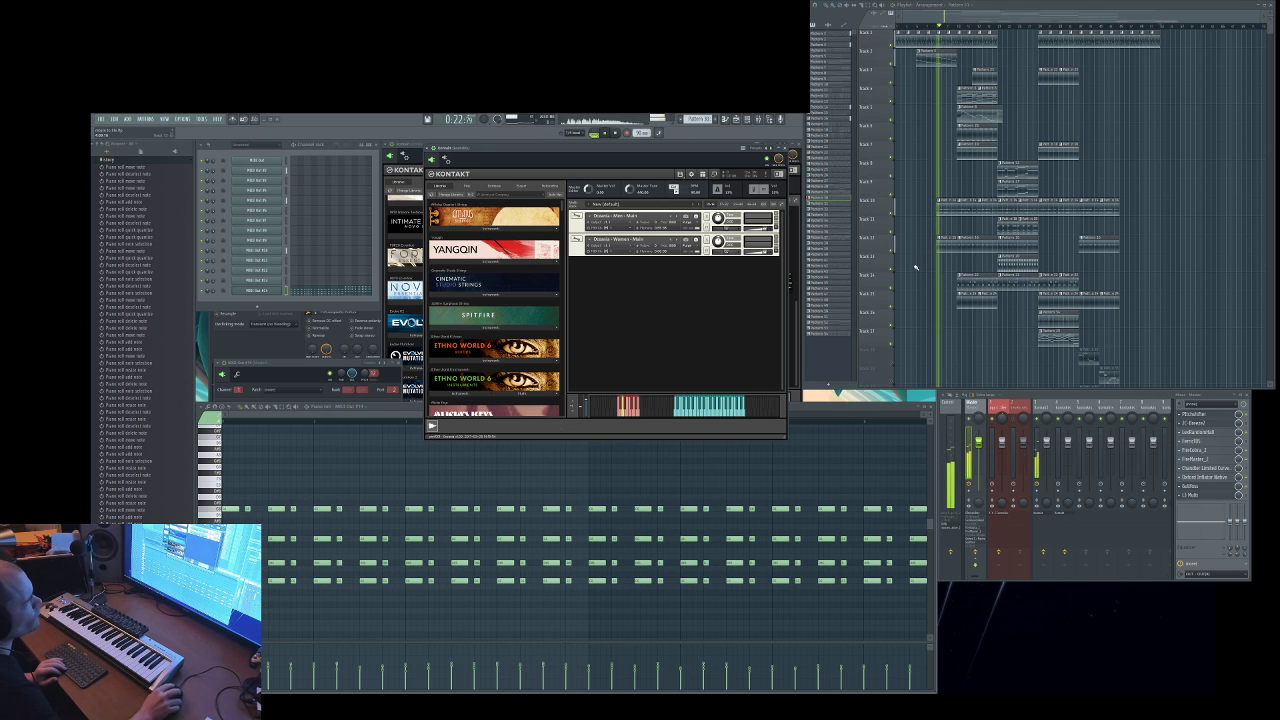
click(1205, 451)
click(1208, 459)
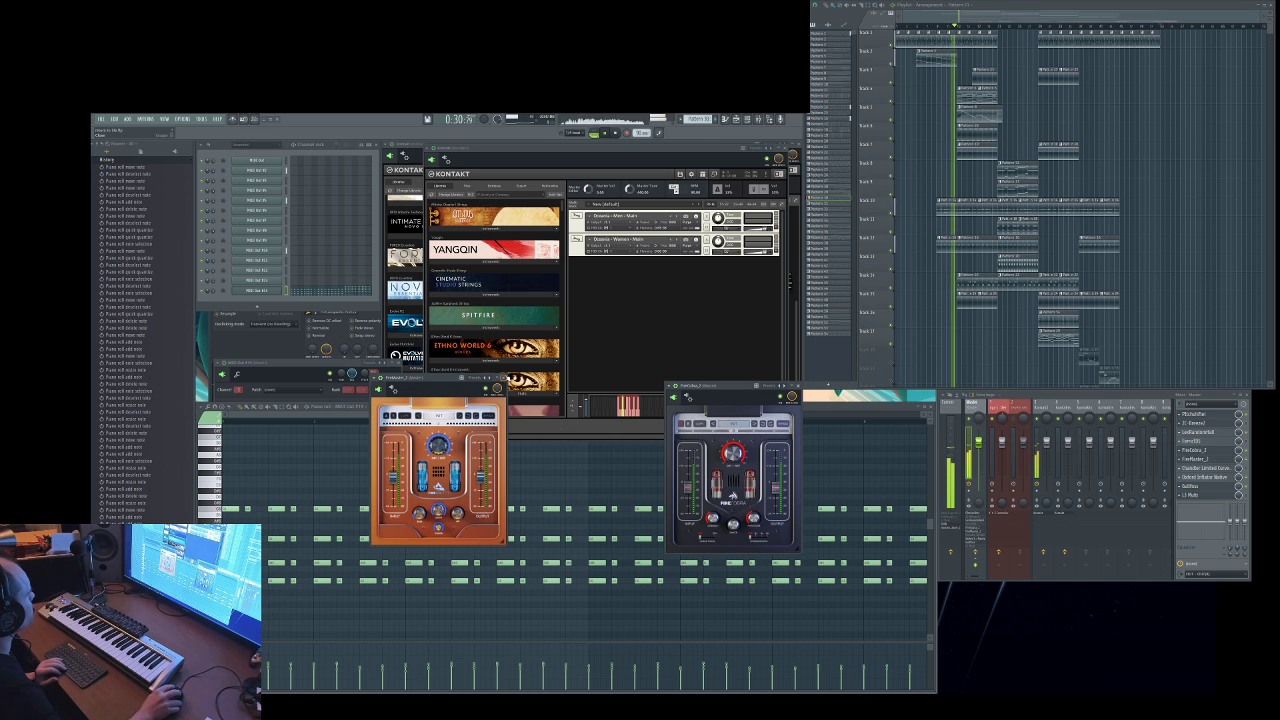
click(500, 377)
click(797, 386)
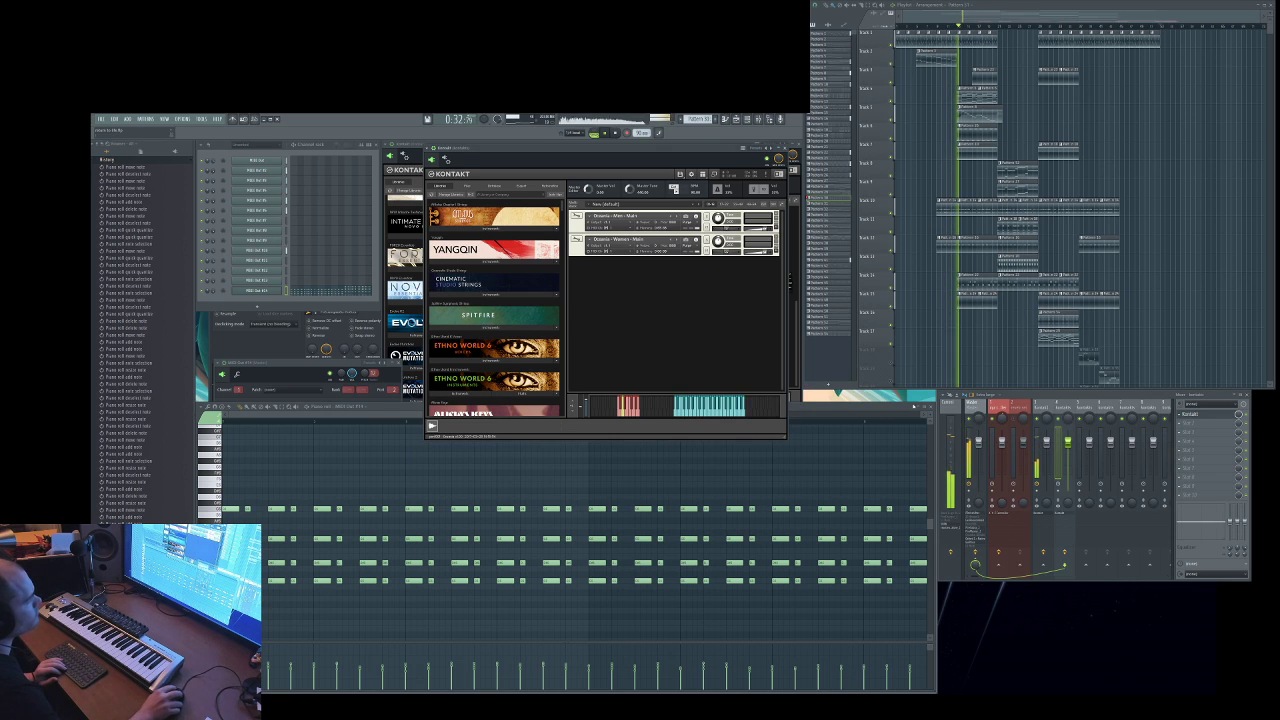
Open the Gullfoss equalizer on the master channel and place its window over the piano roll, closer to the mixer
click(972, 410)
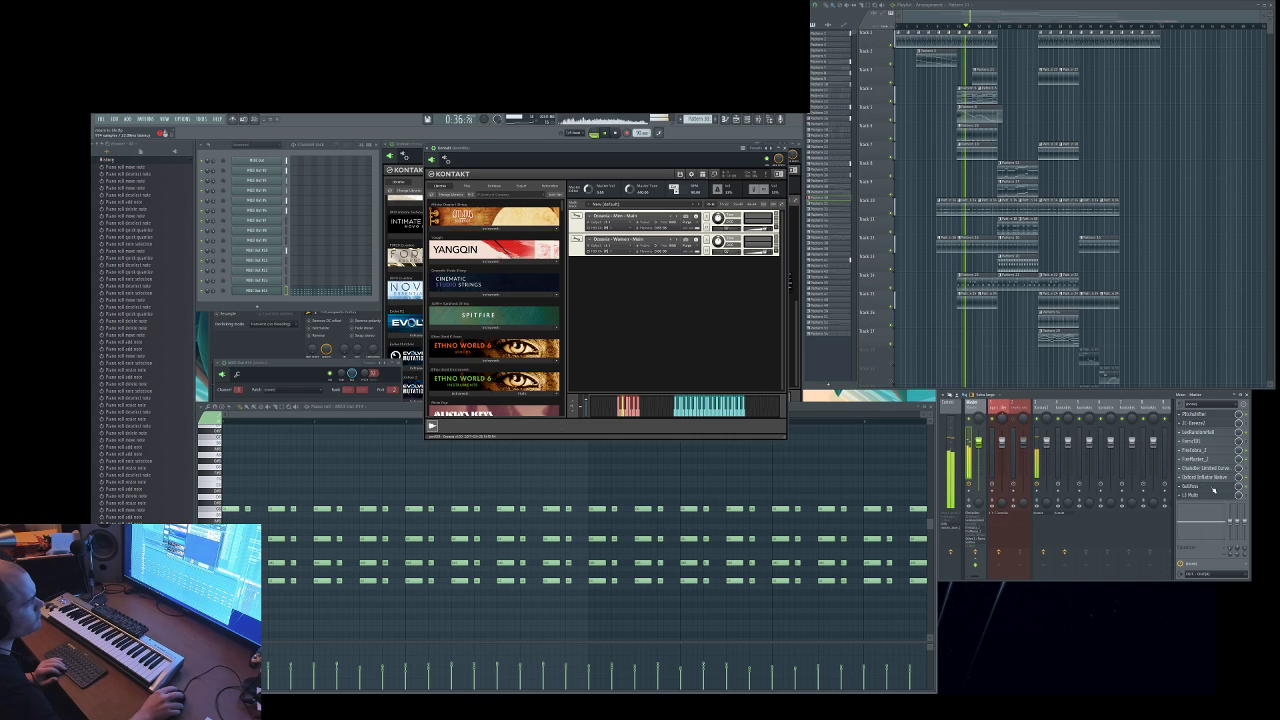
click(972, 410)
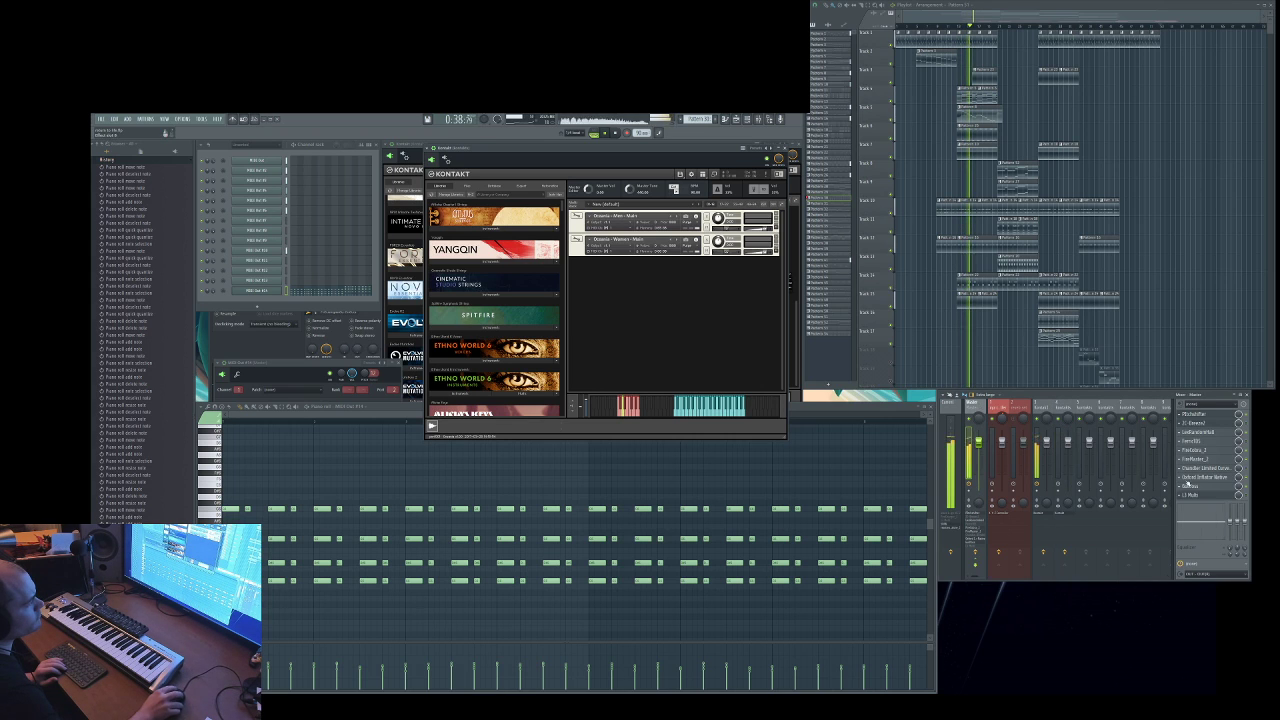
click(1200, 486)
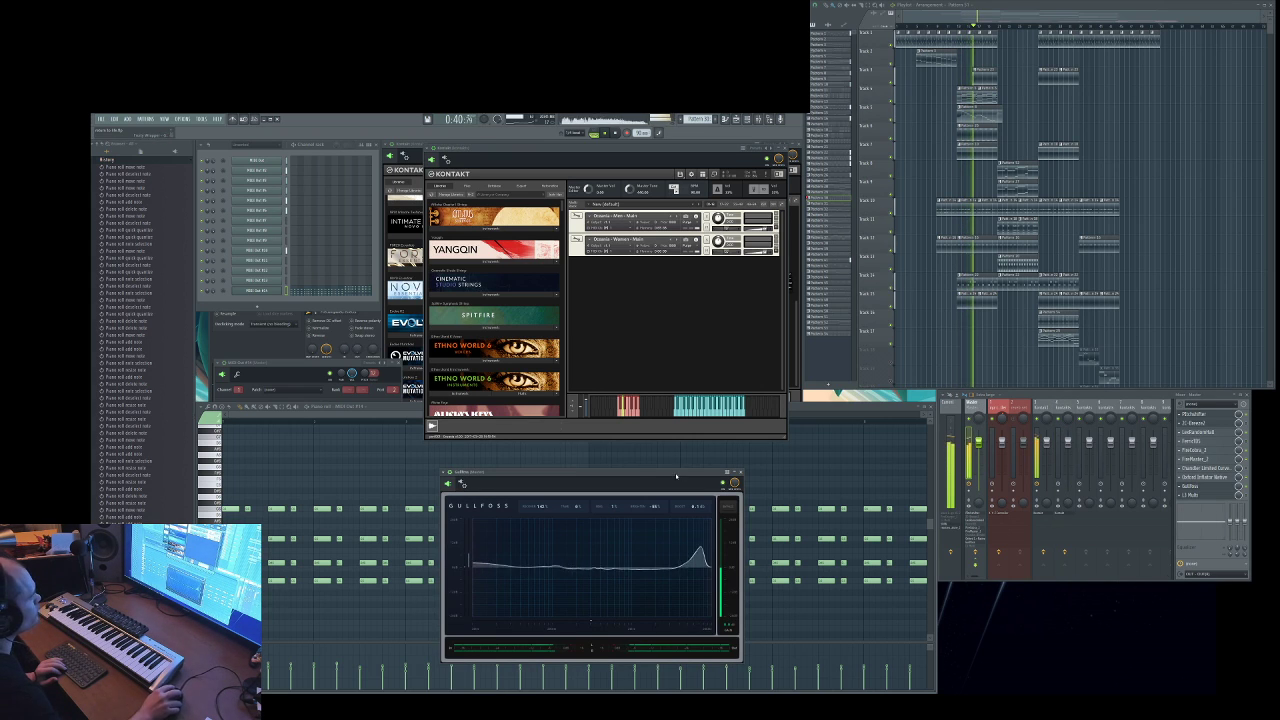
drag(678, 475, 767, 441)
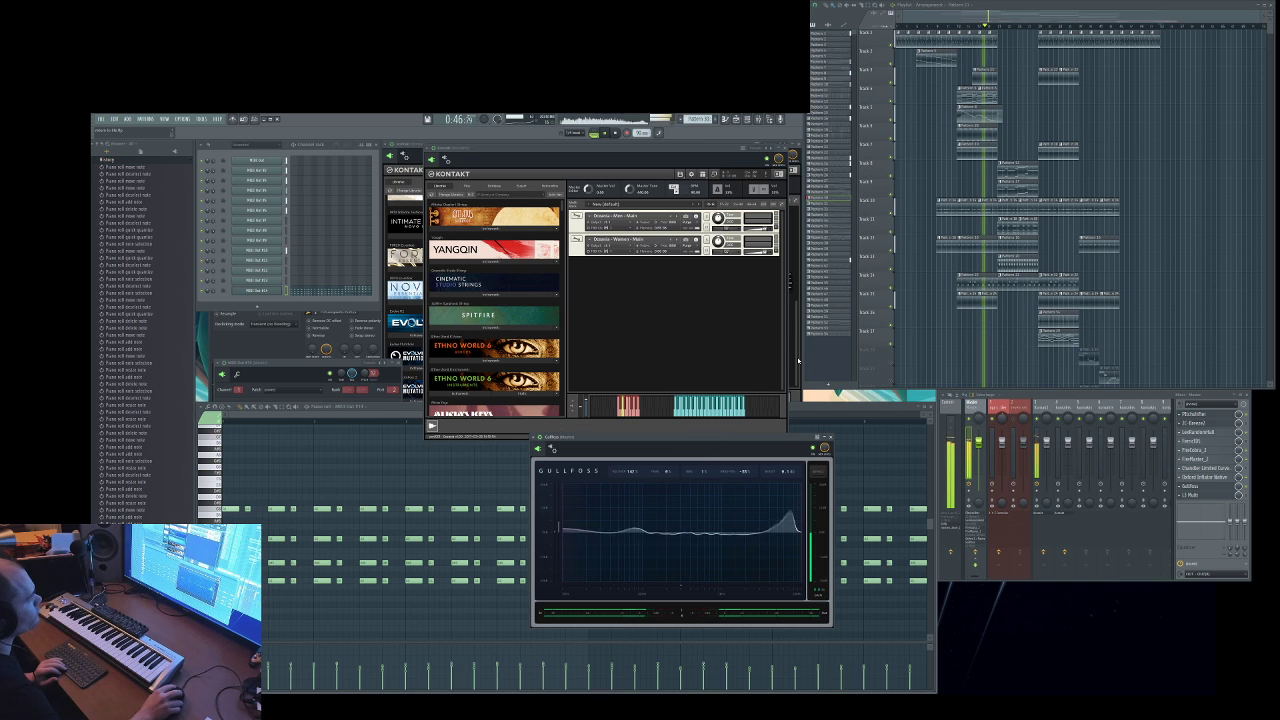
Delete the closely spaced whoosh clips at the end of the first run in the upper whoosh track of the playlist
scroll(1078, 210, down, 6)
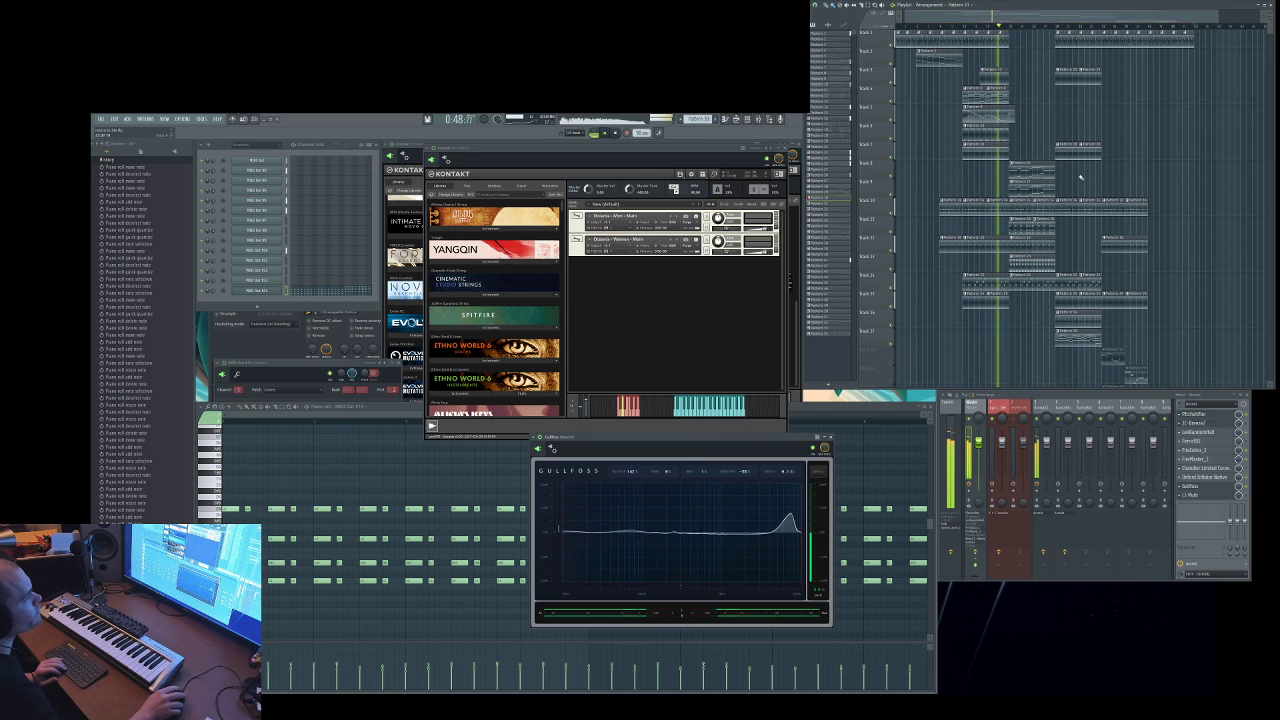
scroll(1078, 210, down, 4)
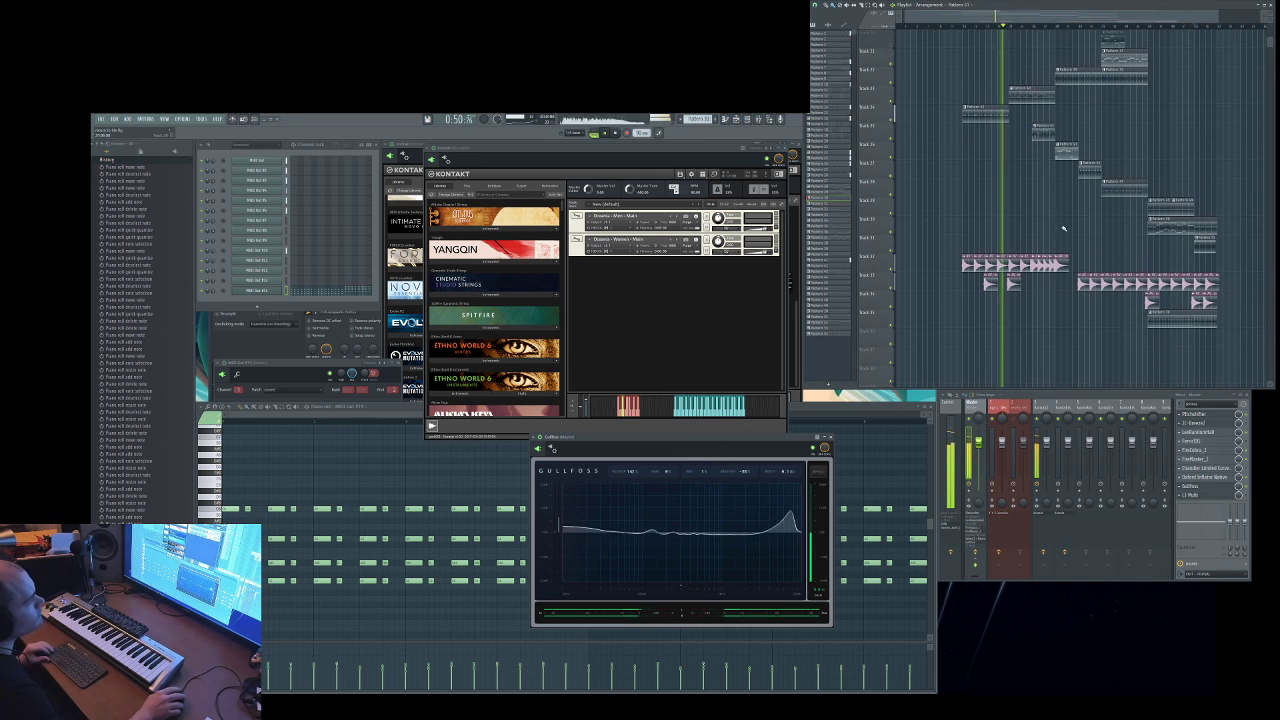
scroll(1075, 22, up, 3)
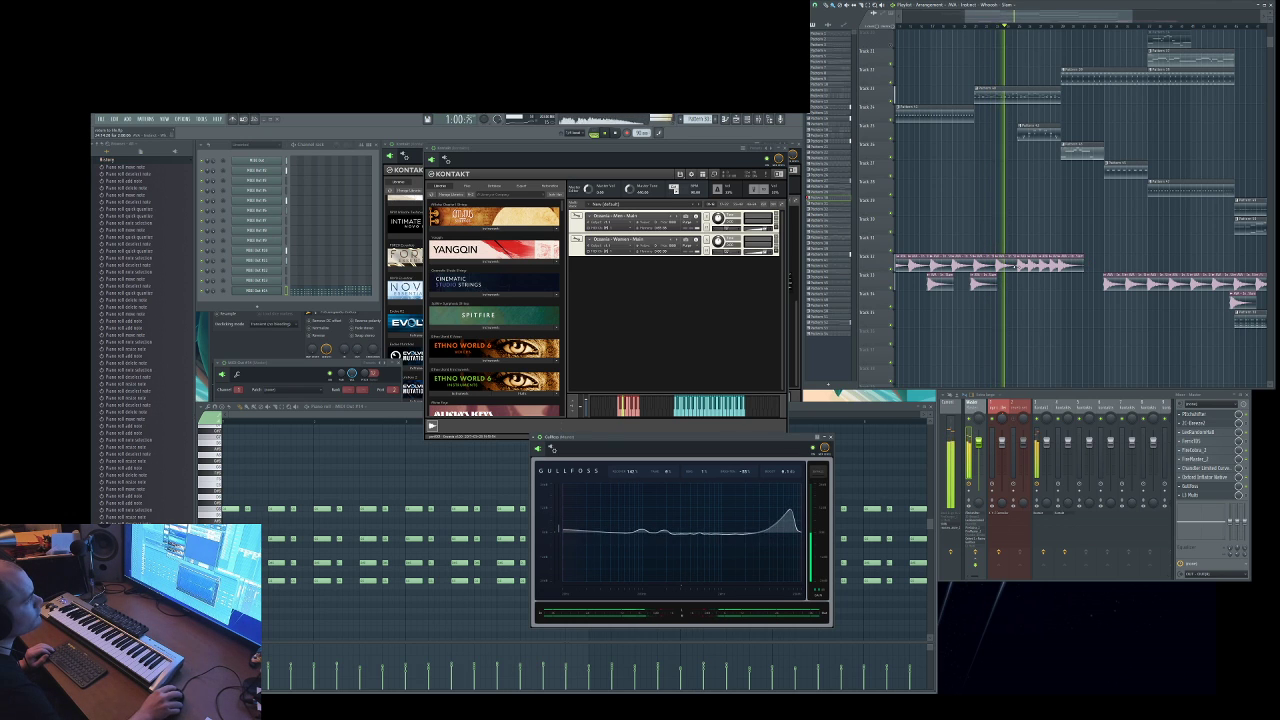
right_click(1022, 267)
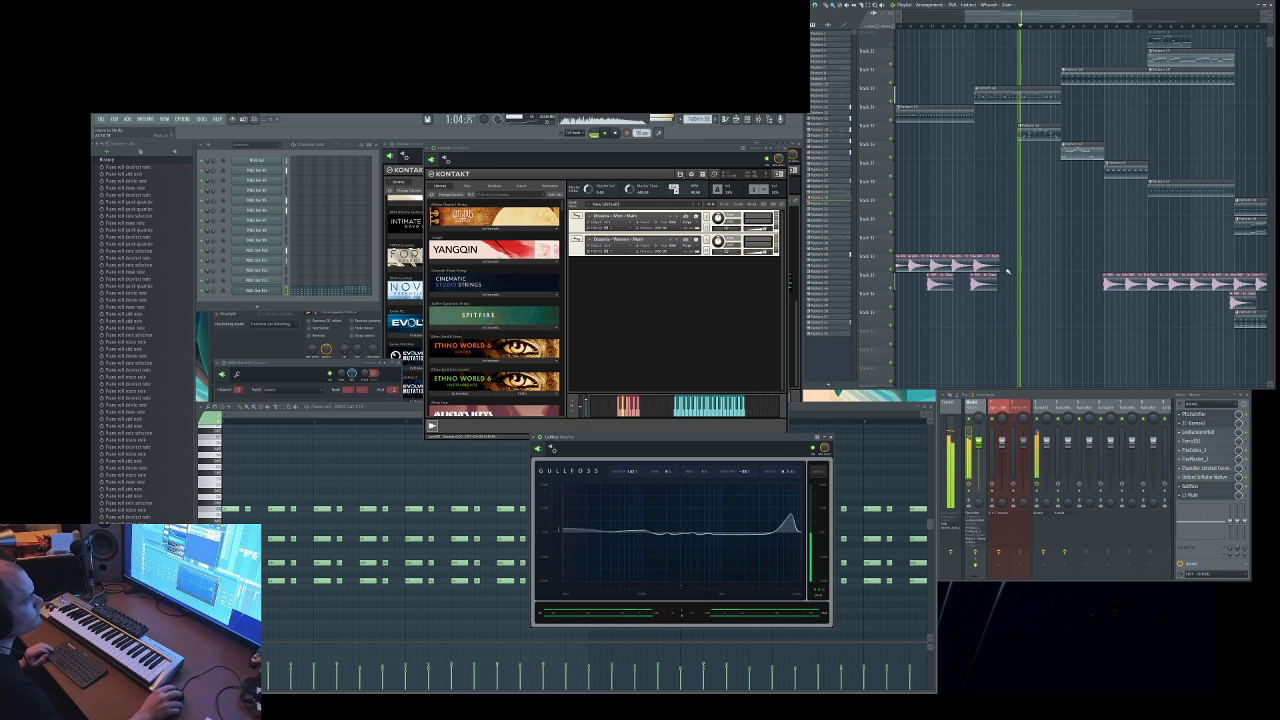
Select the remaining clips of the first run in the upper whoosh track and duplicate them to extend the run
drag(1033, 17, 1010, 17)
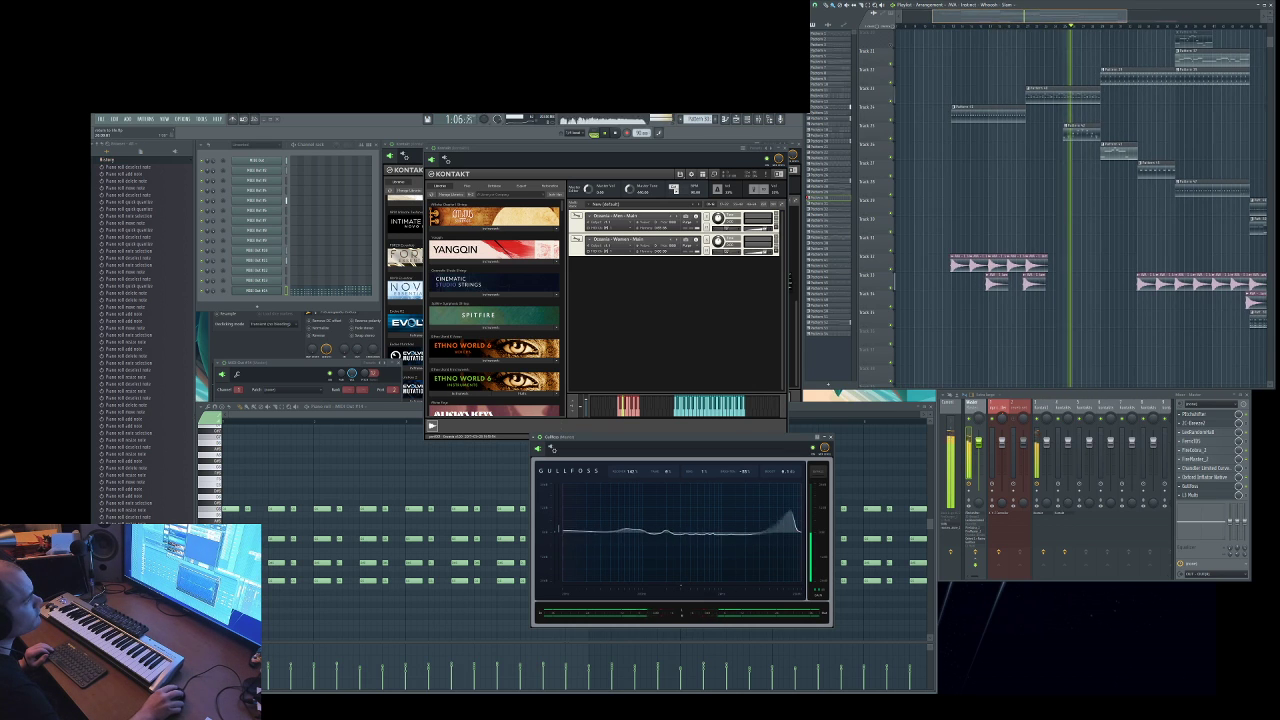
click(1016, 245)
drag(1016, 245, 1058, 246)
right_click(1058, 246)
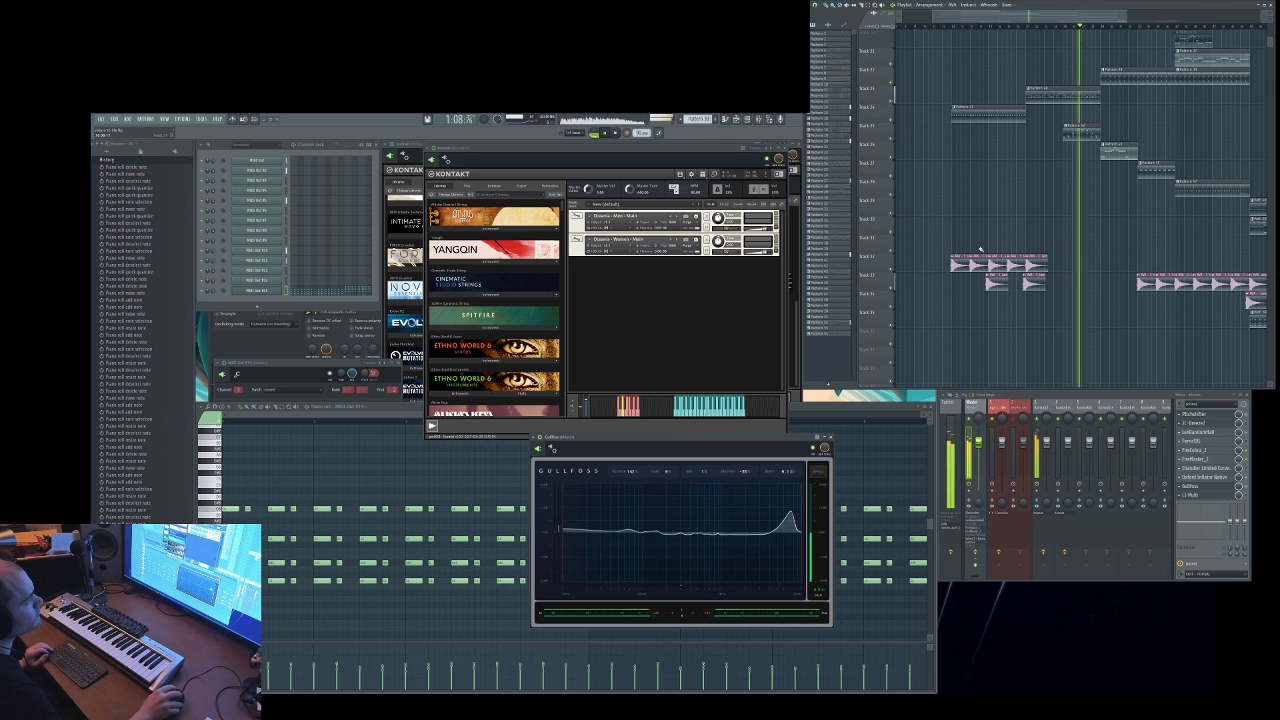
drag(952, 236, 1044, 270)
key(ctrl+b)
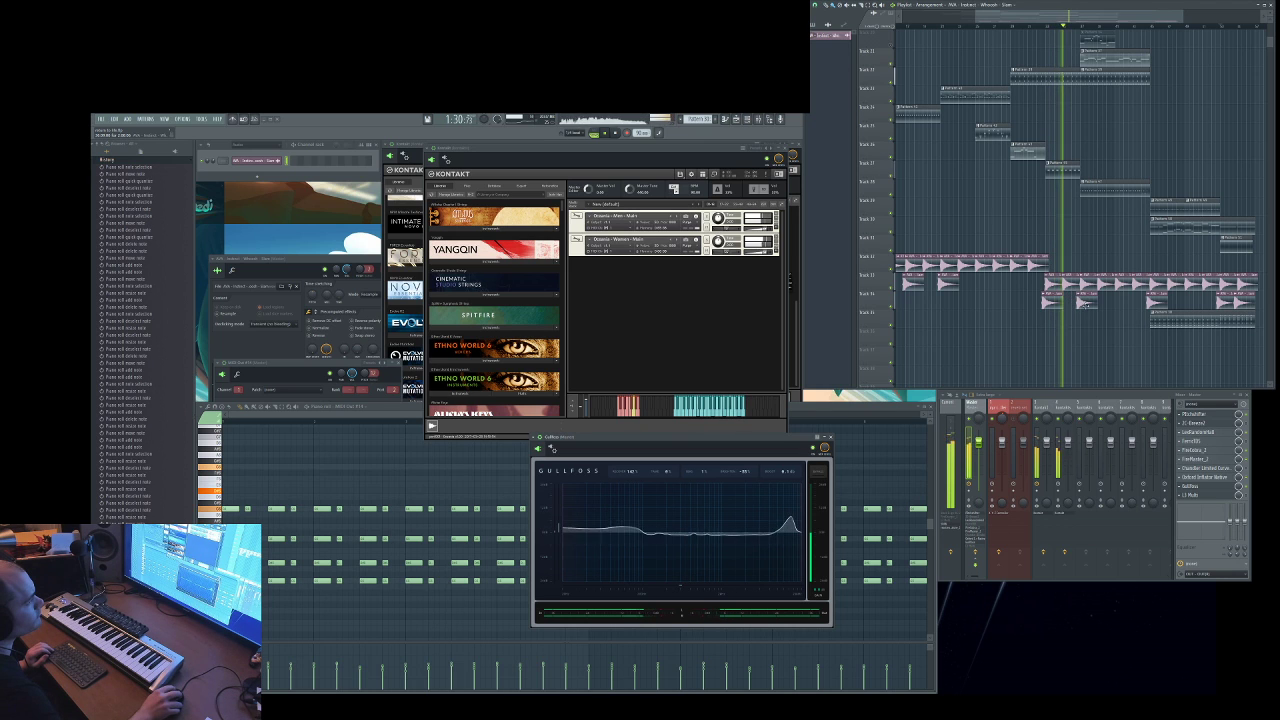
Fill the gaps between the lower track's whoosh clips in the second half, and extend the upper row past the last patterns
click(1070, 303)
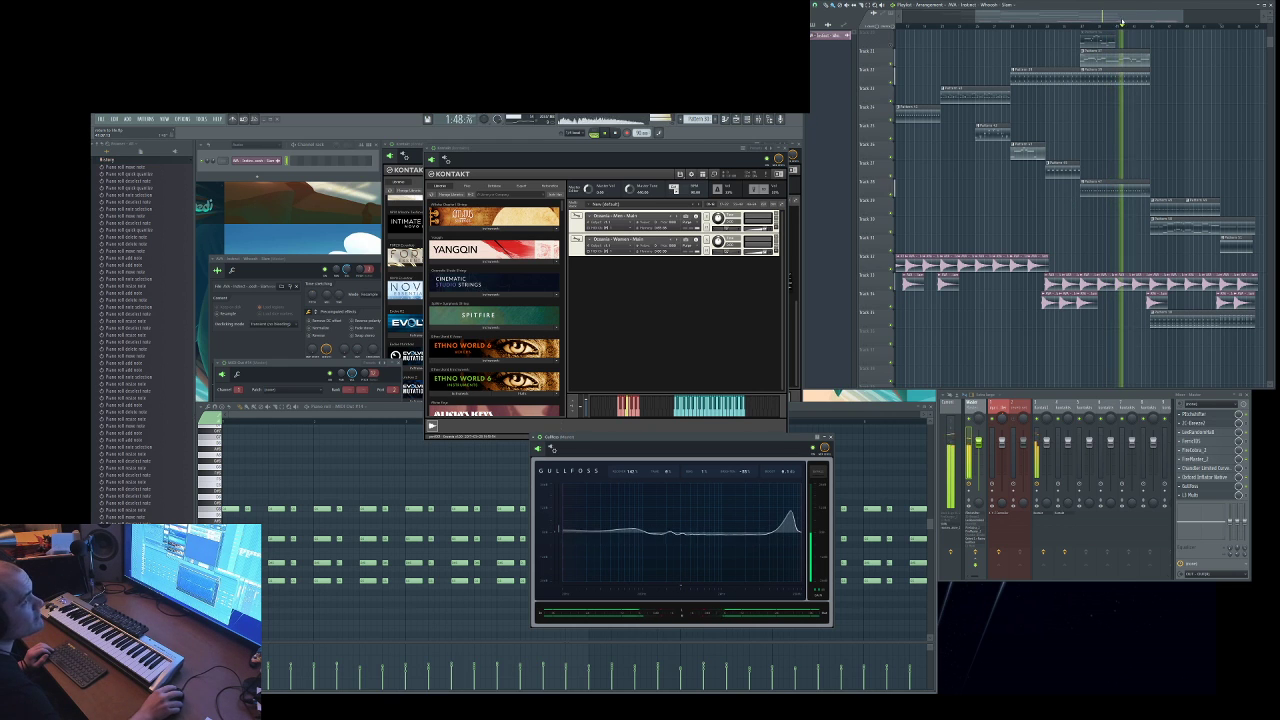
scroll(1121, 22, down, 2)
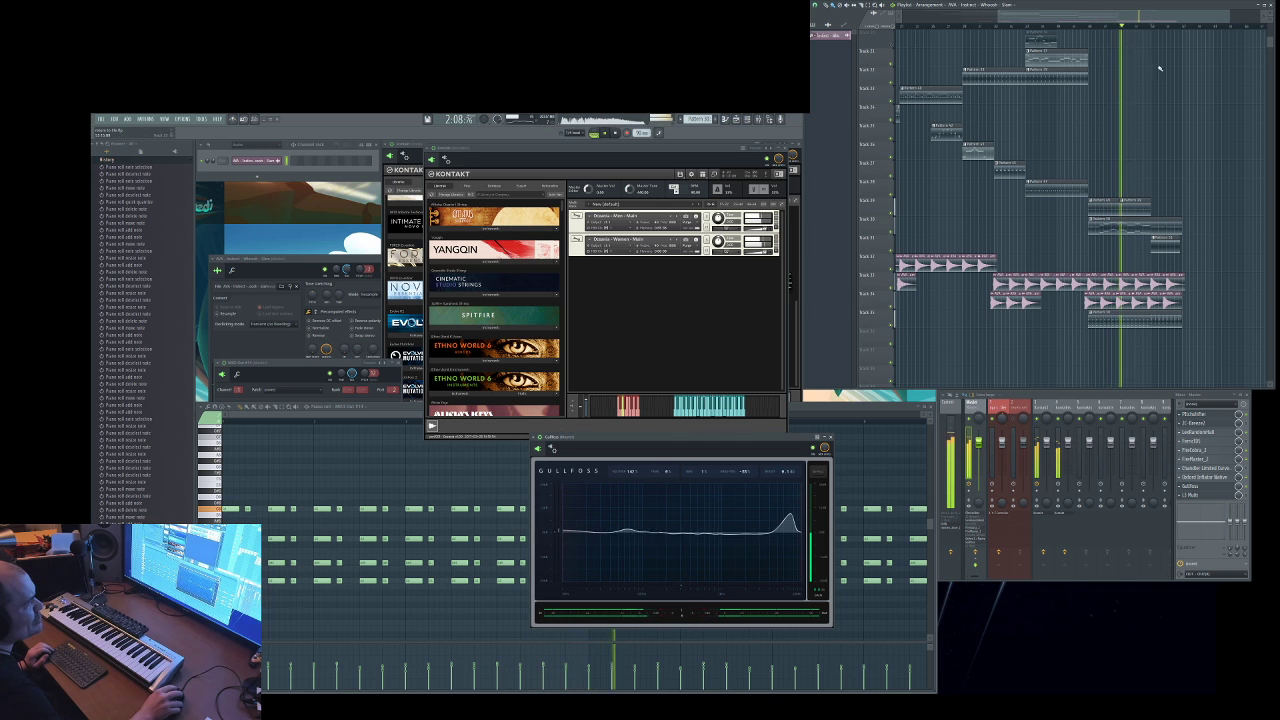
scroll(1145, 14, down, 2)
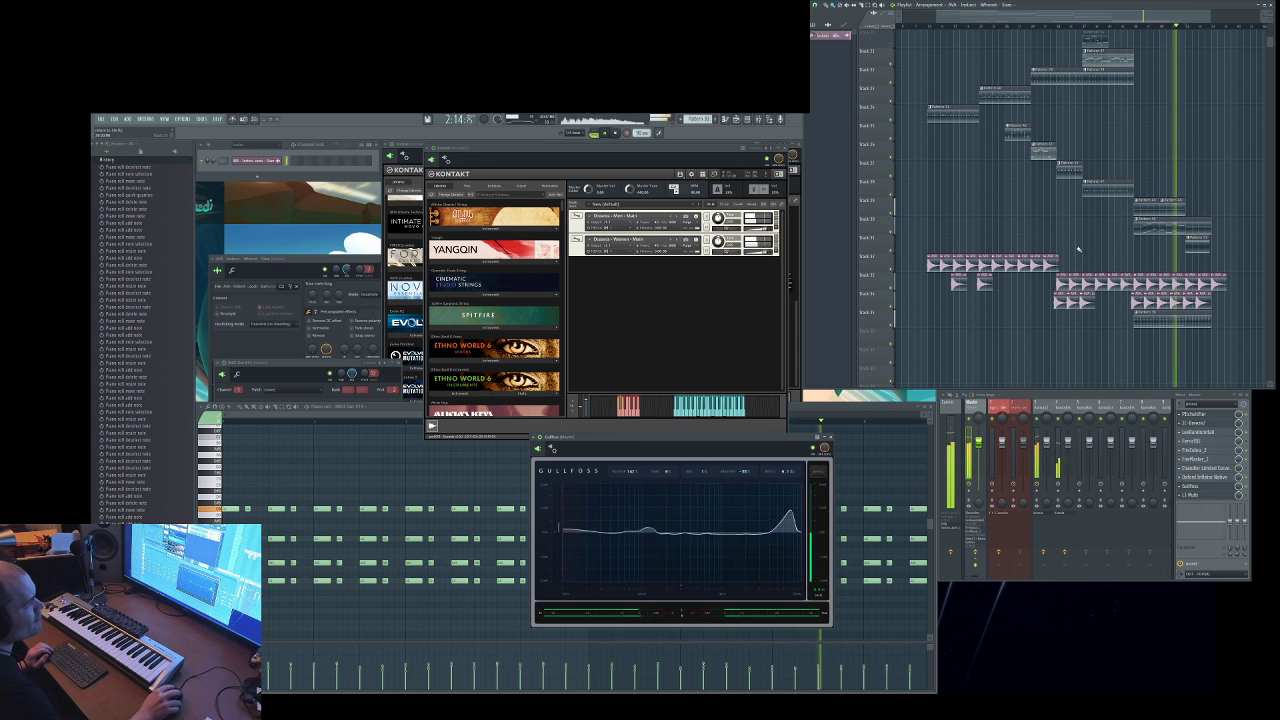
Follow the playback to the end of the whoosh clips, and replay the arrangement from its beginning
scroll(1063, 17, left, 3)
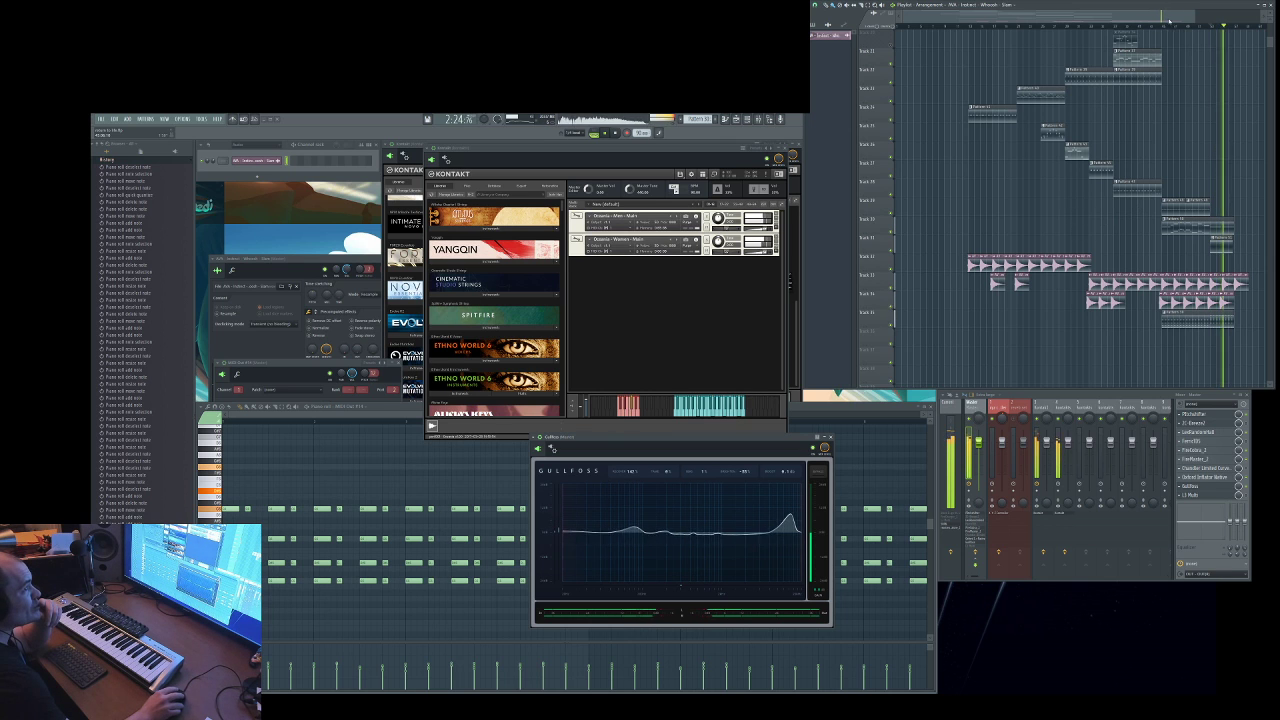
scroll(1168, 22, down, 2)
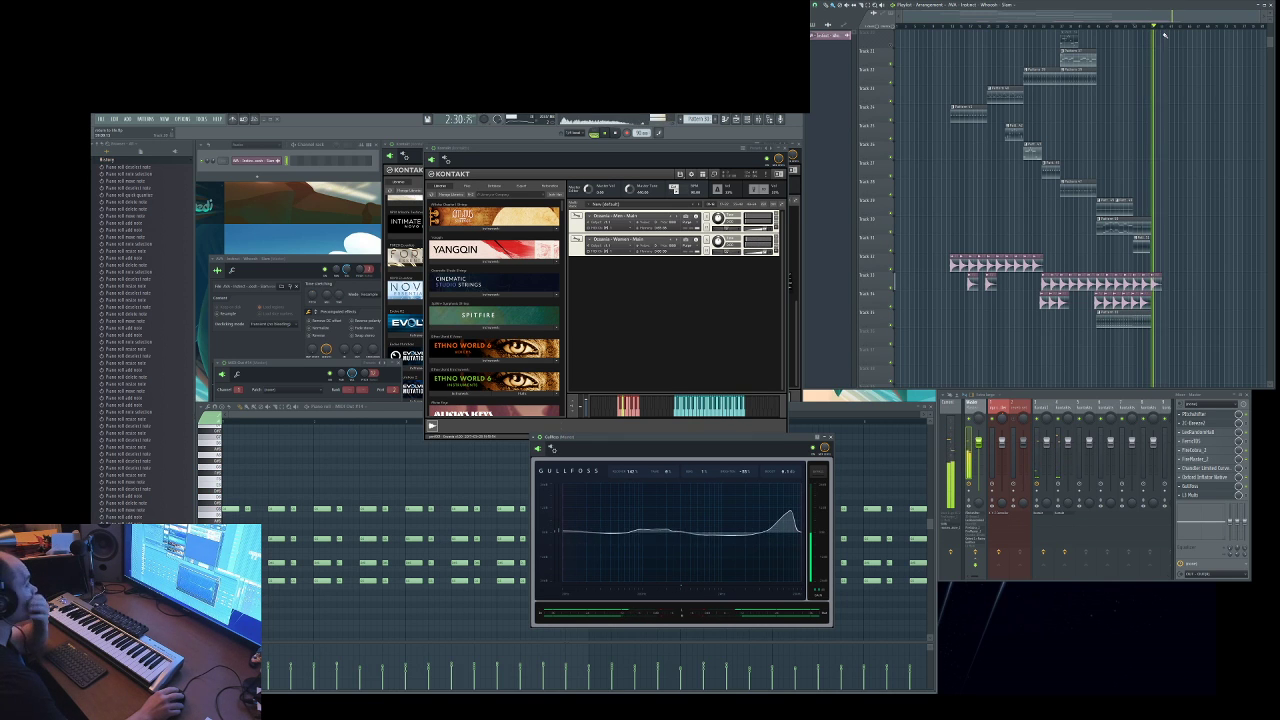
scroll(1027, 31, up, 3)
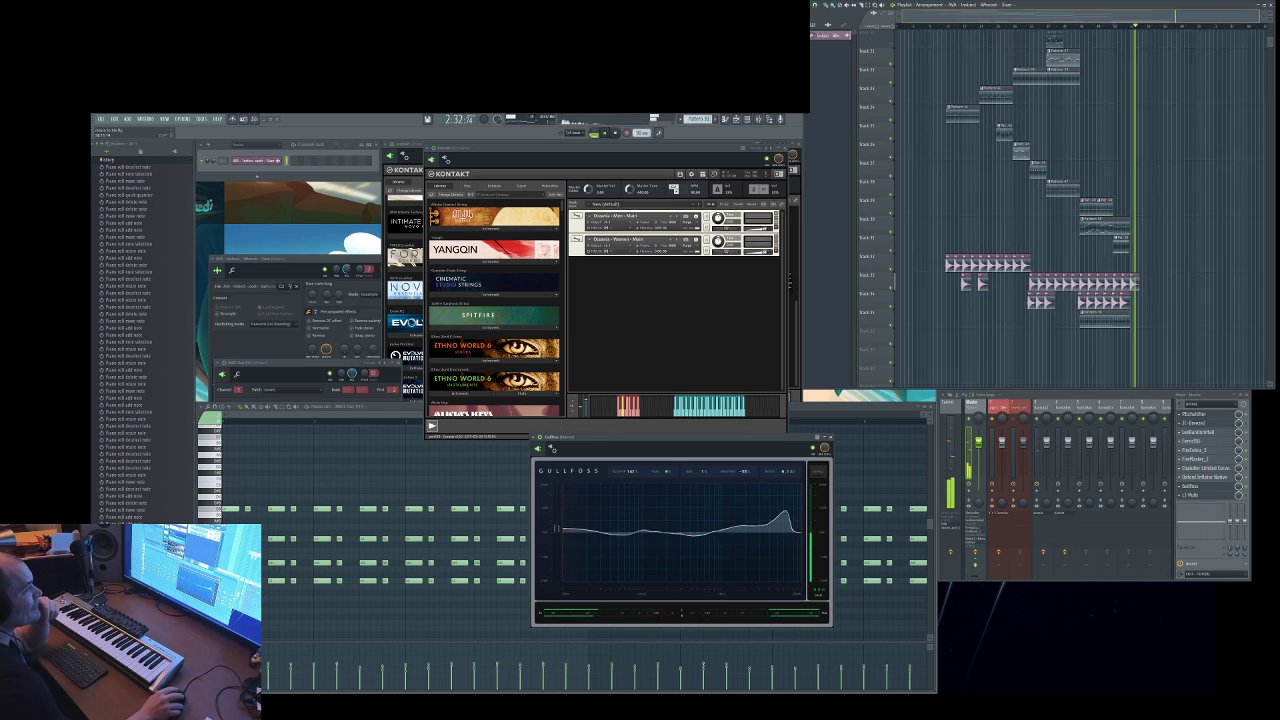
click(906, 28)
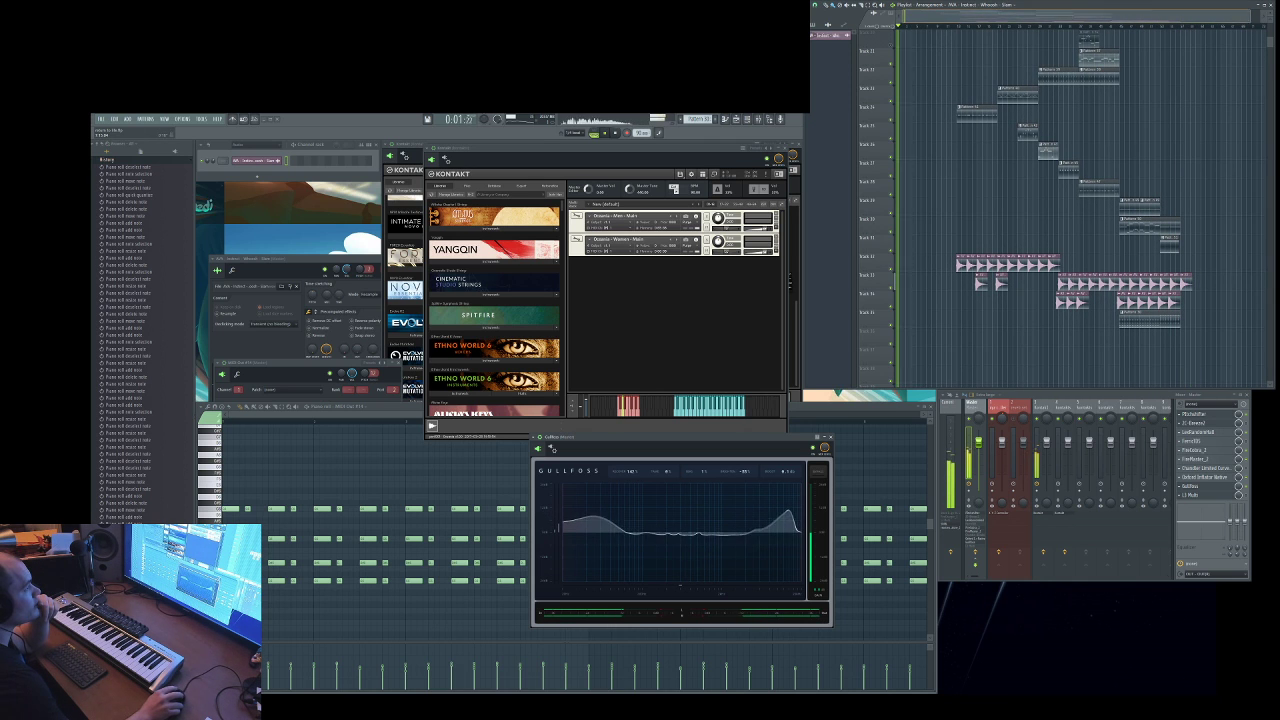
Examine the playlist tracks from the first to the lower ones while the arrangement plays through its opening and middle sections
scroll(958, 150, down, 1)
scroll(958, 150, up, 10)
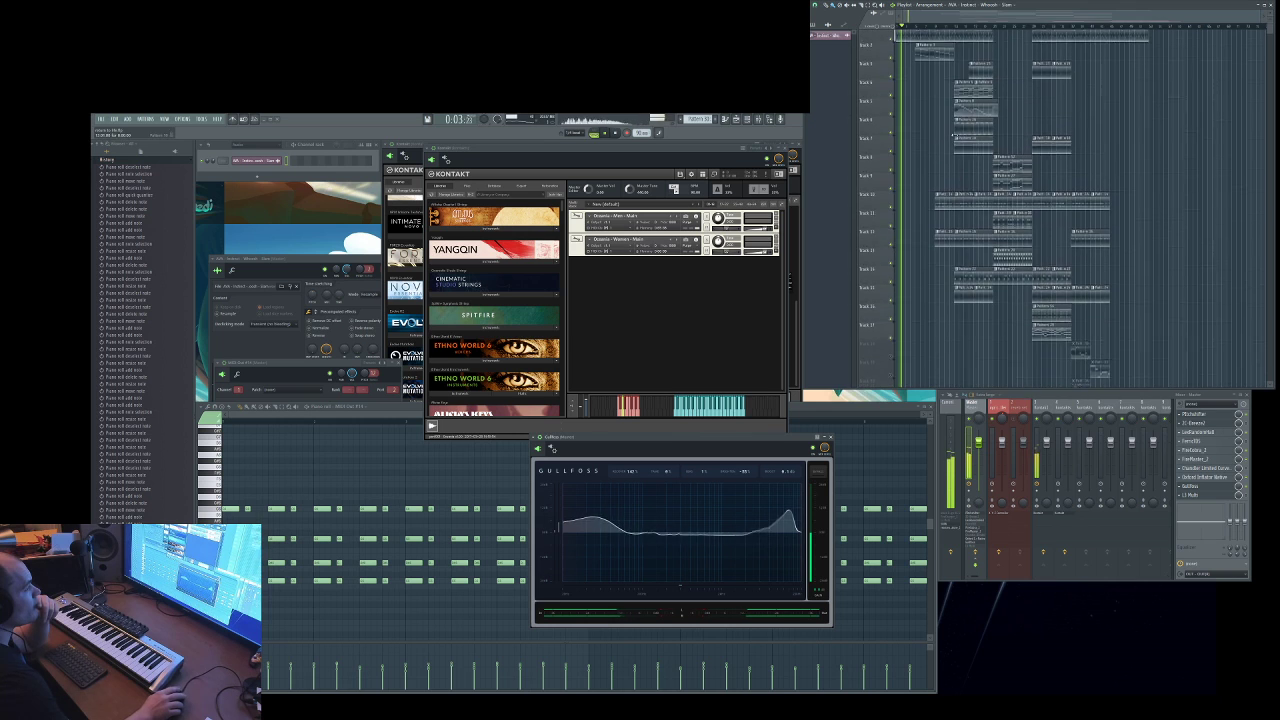
scroll(952, 127, down, 5)
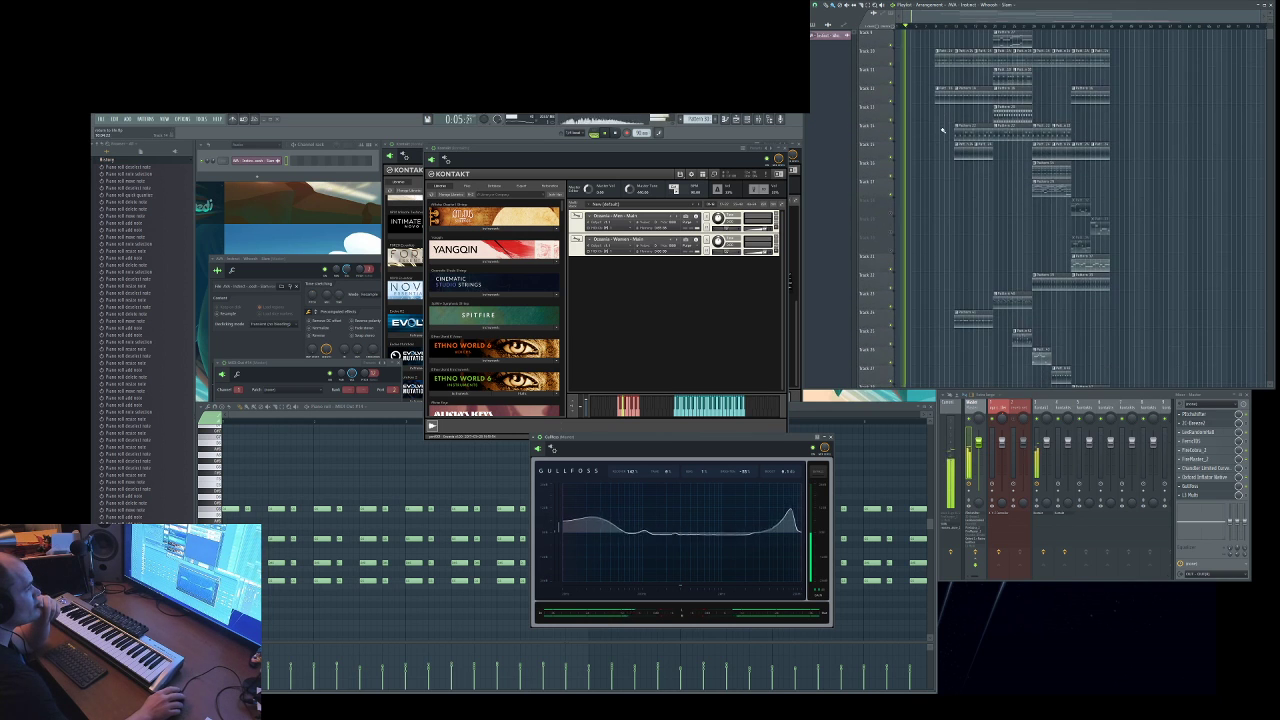
scroll(946, 133, up, 2)
scroll(946, 133, up, 2)
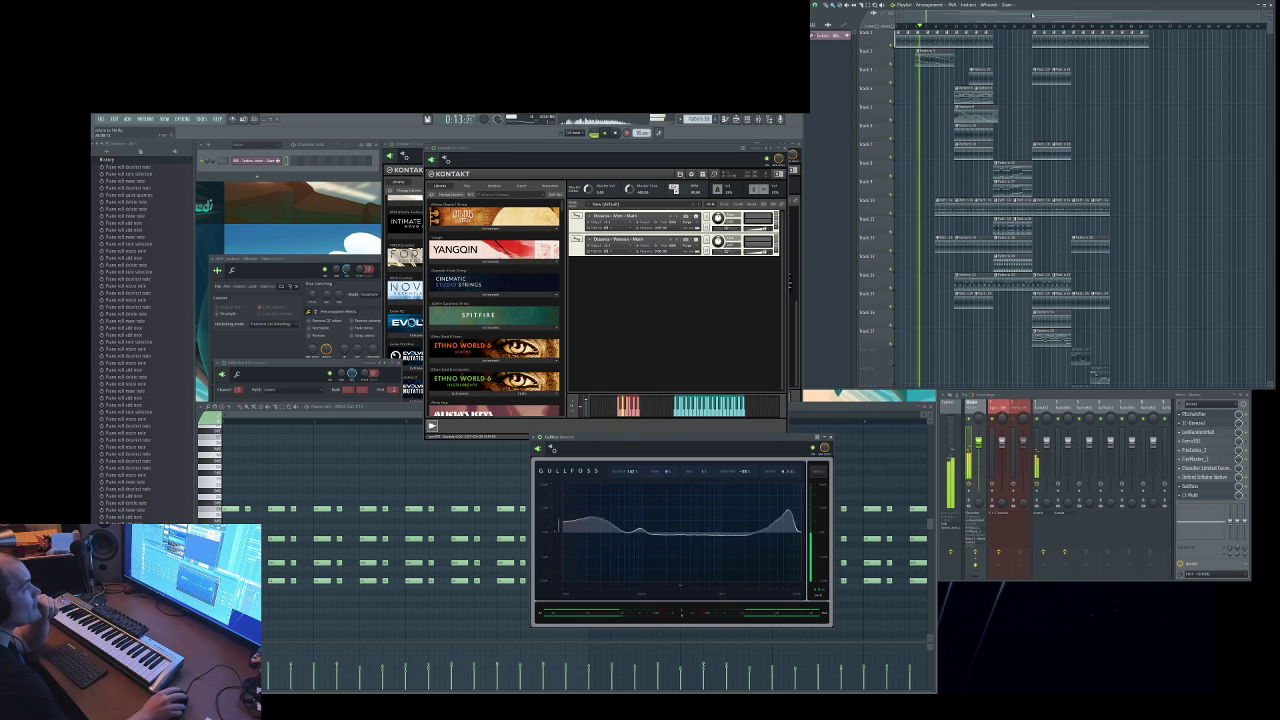
drag(1033, 14, 953, 184)
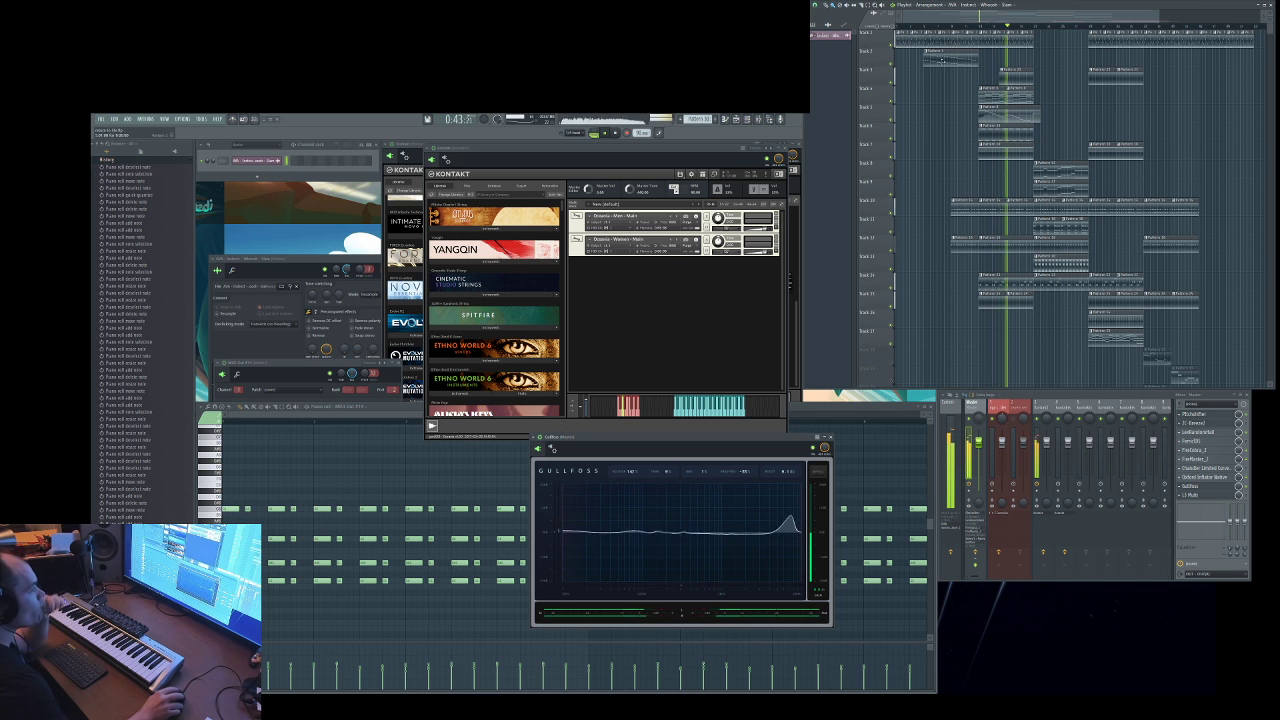
drag(1056, 18, 1048, 30)
scroll(1106, 172, down, 8)
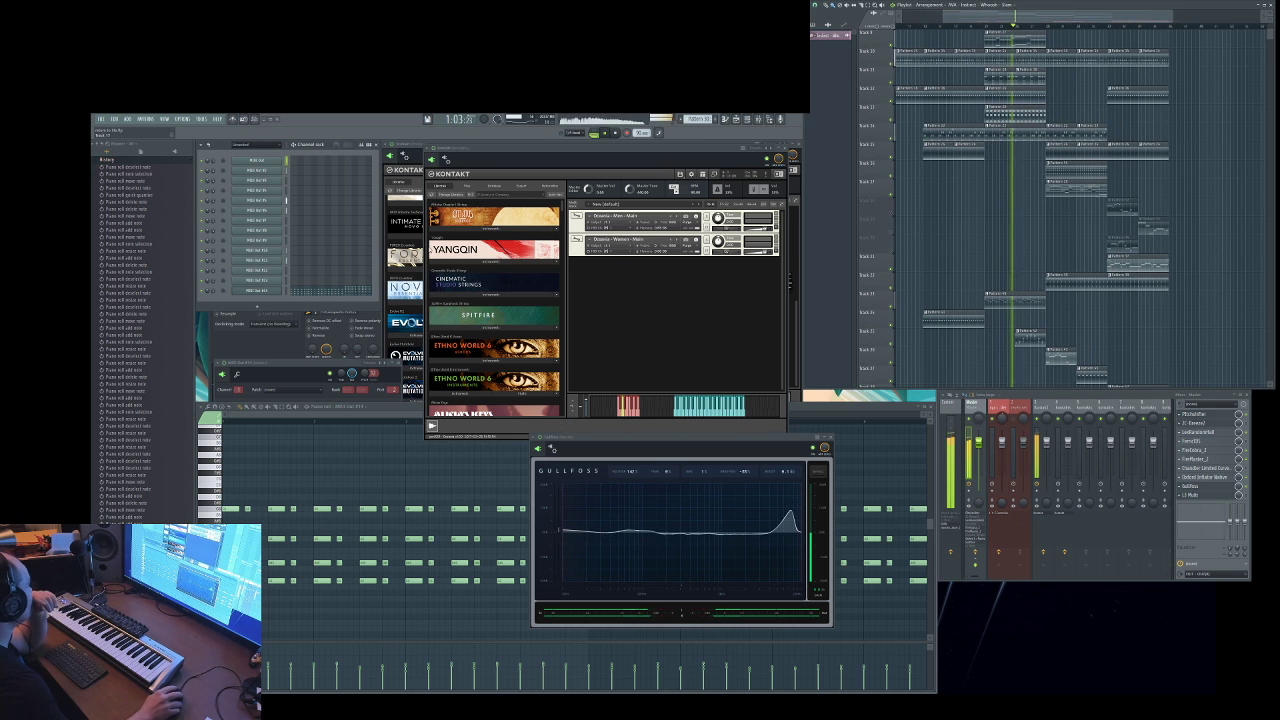
Clone the last MIDI Out channel in the channel rack, and bring the Kontakt window to the front
right_click(284, 290)
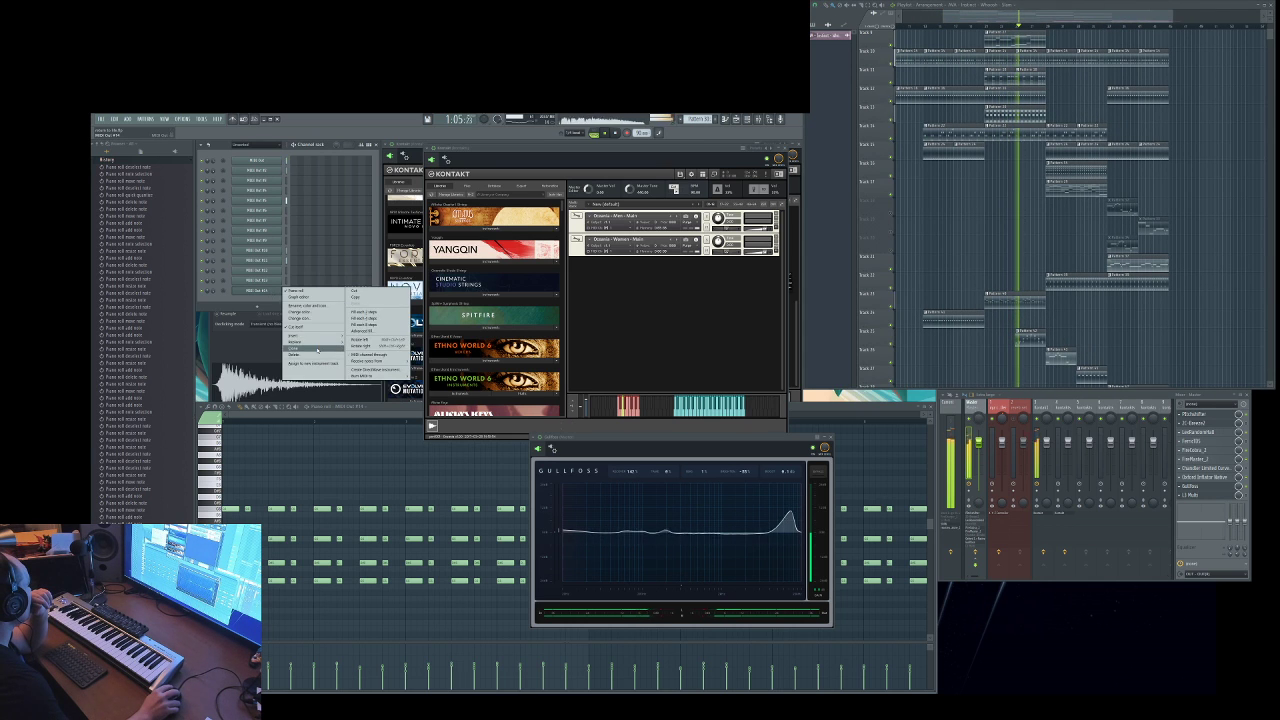
click(317, 349)
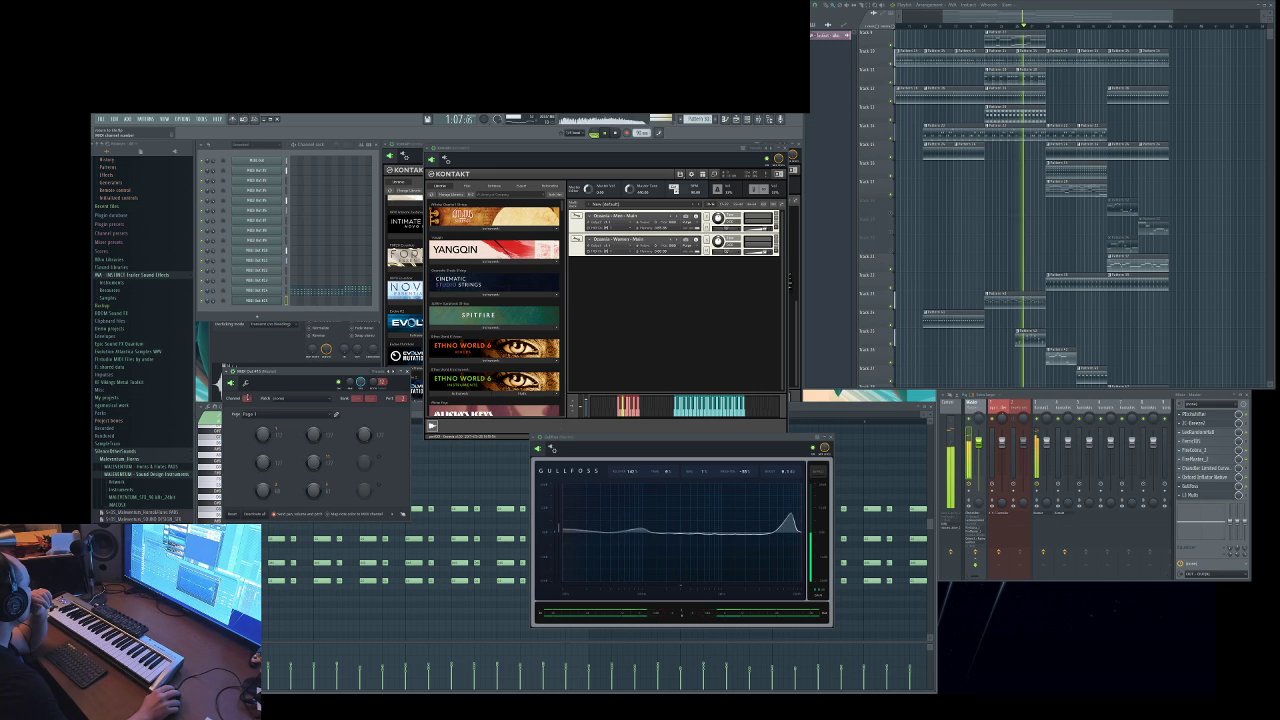
click(690, 307)
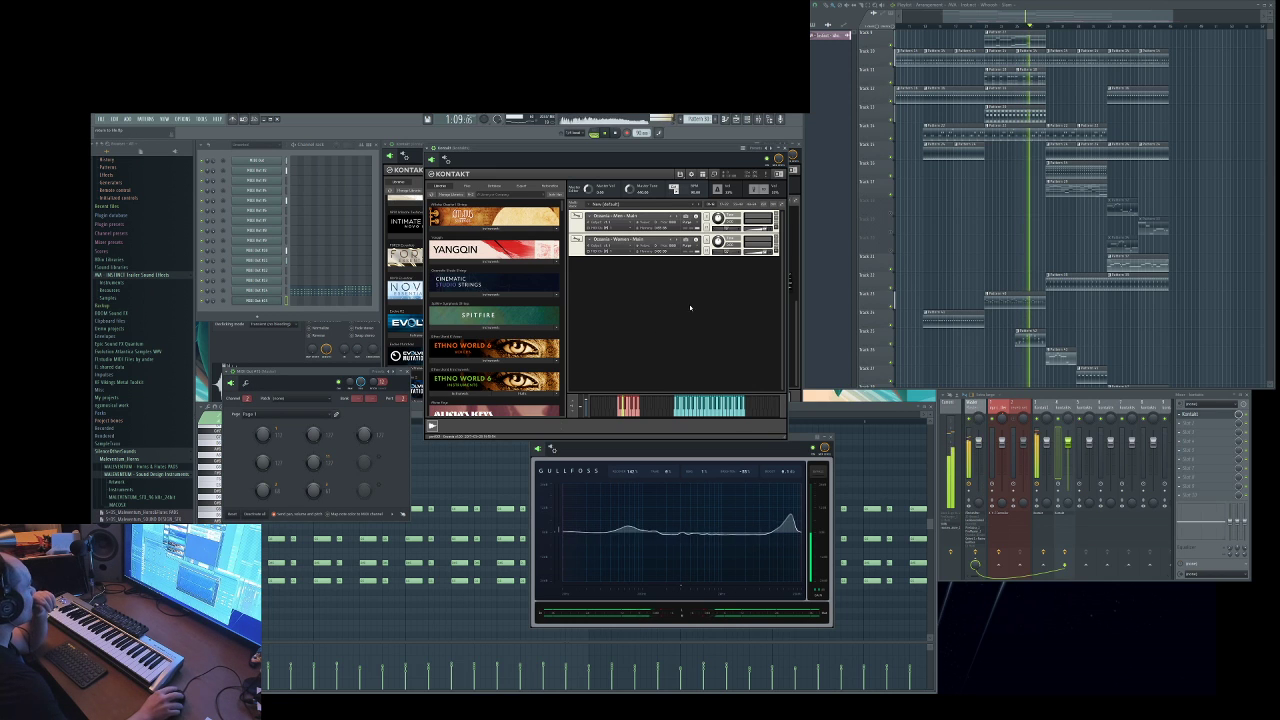
Find the Arva choir library in Kontakt and load its Arva Boys Performance and Arva Girls Performance instruments
scroll(519, 302, down, 5)
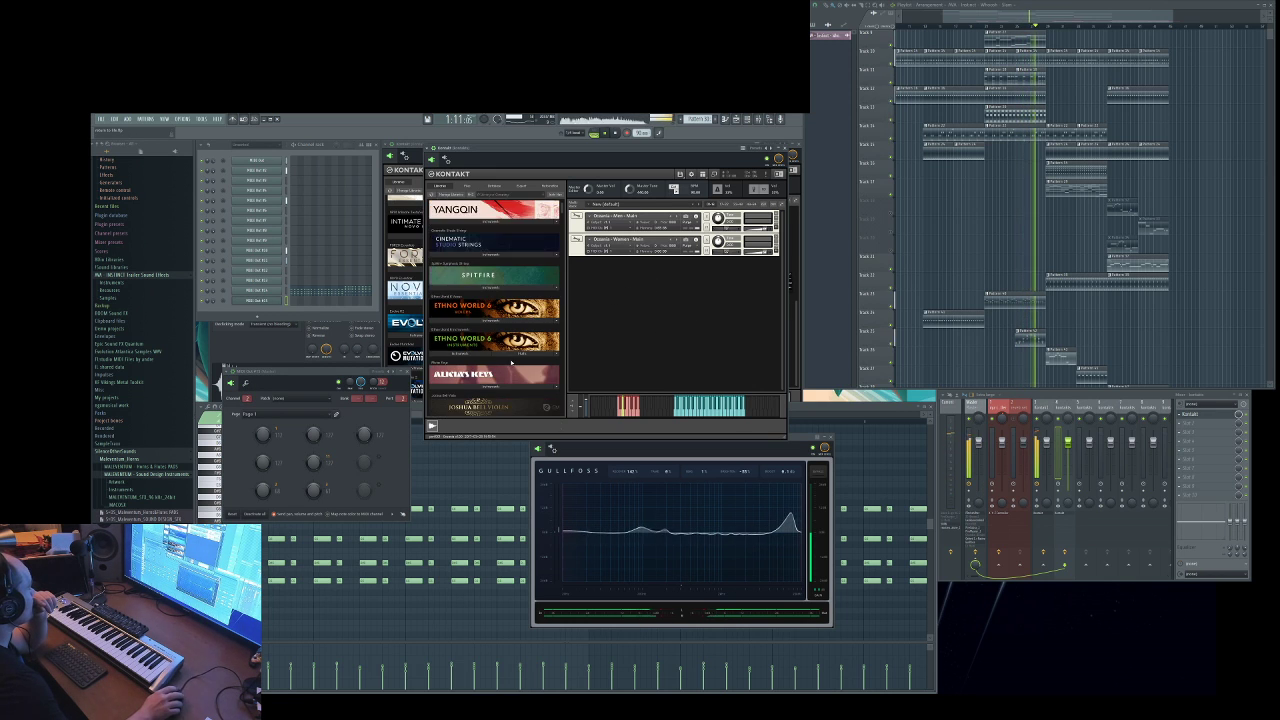
scroll(506, 356, down, 4)
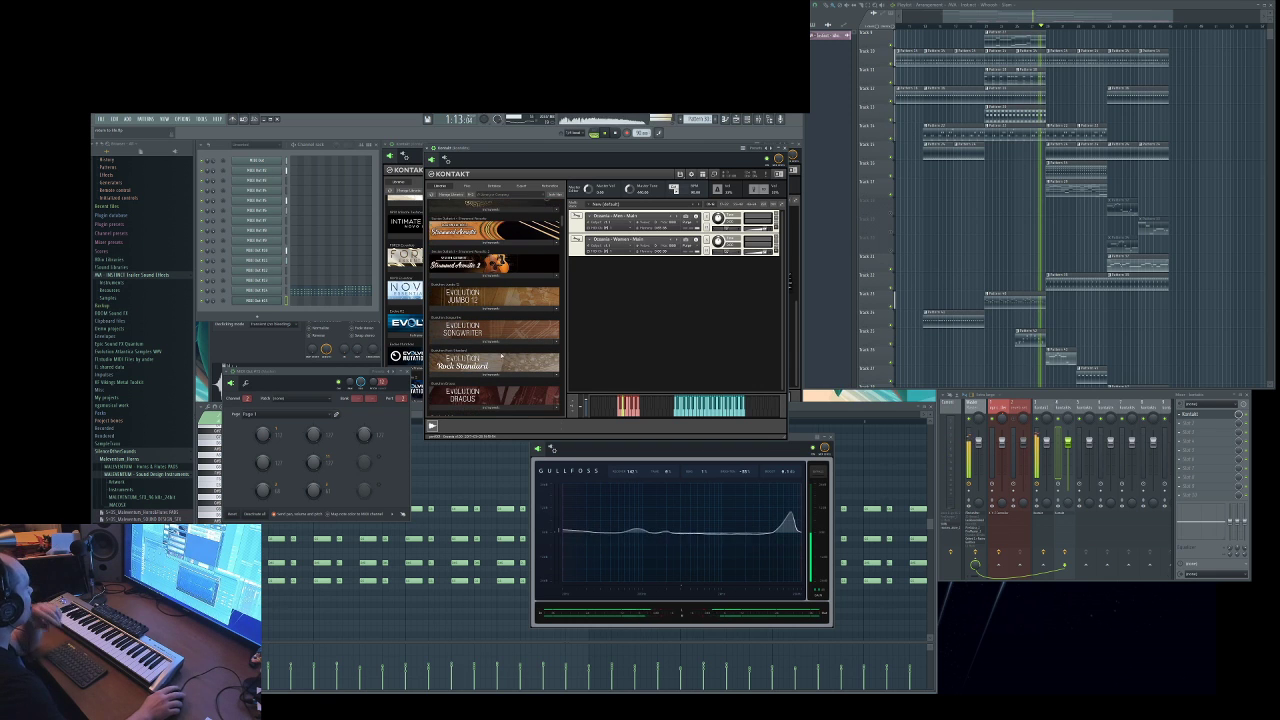
scroll(491, 352, down, 8)
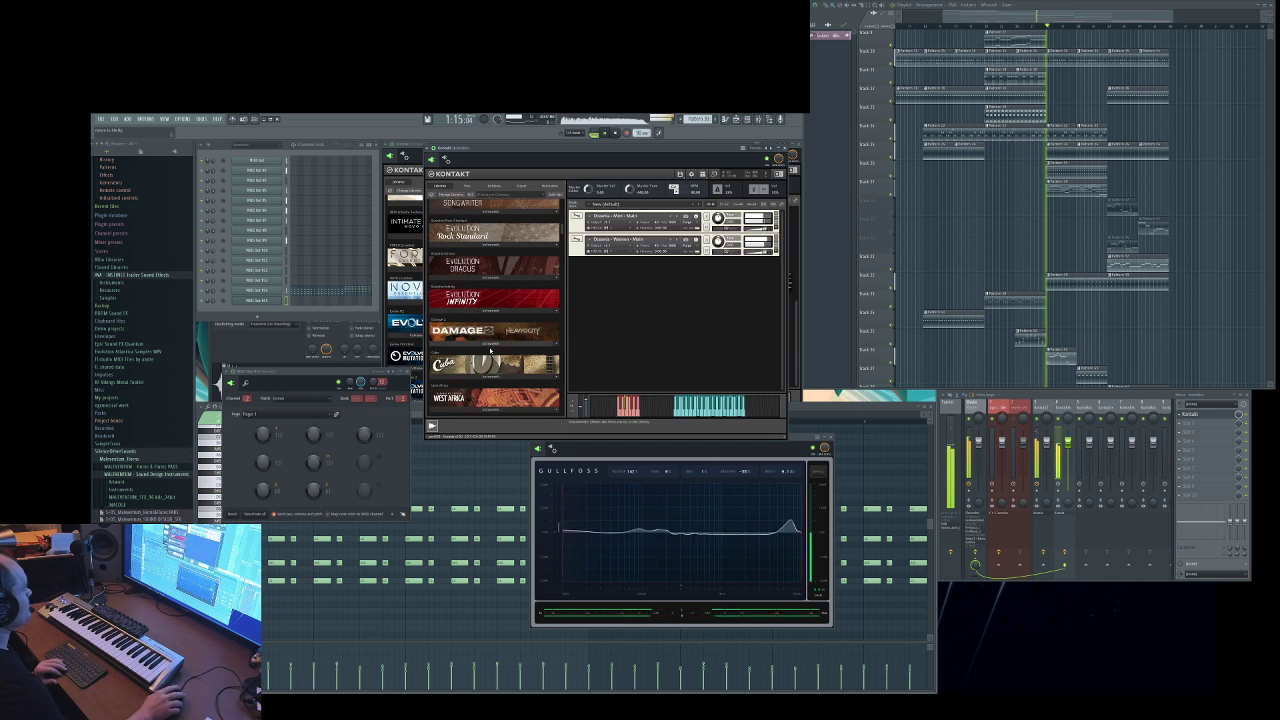
scroll(490, 357, down, 5)
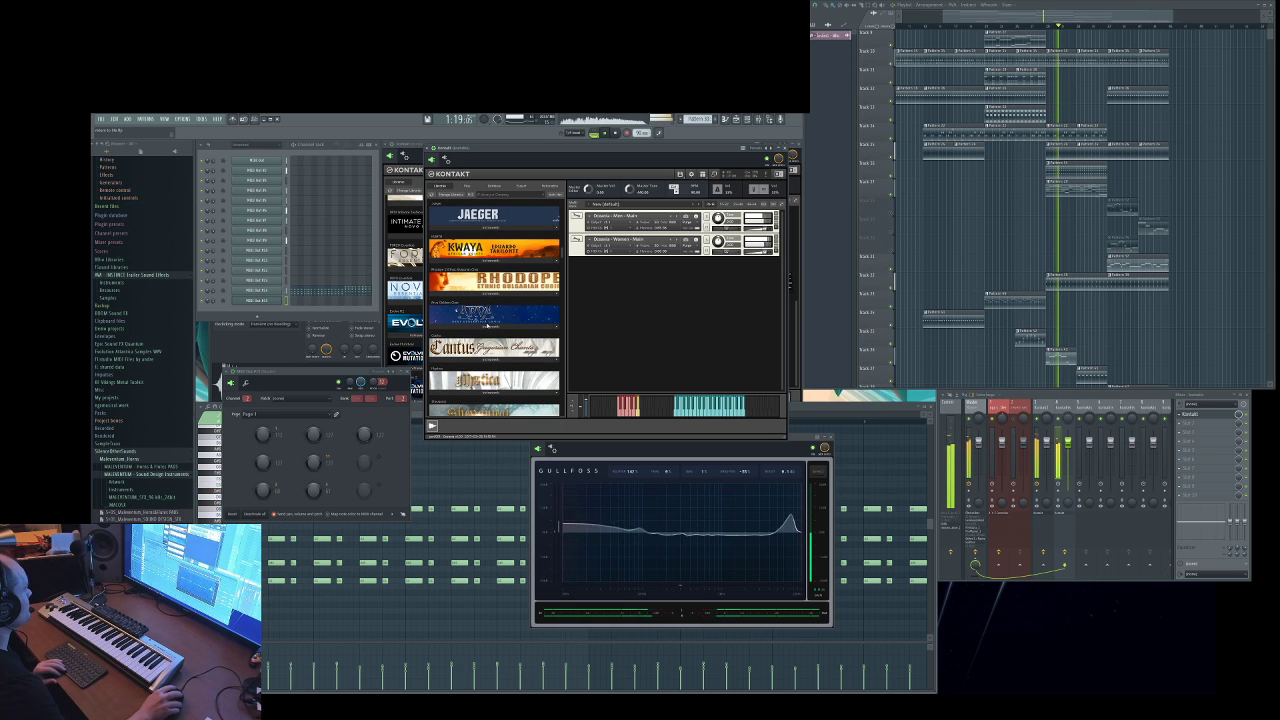
click(485, 326)
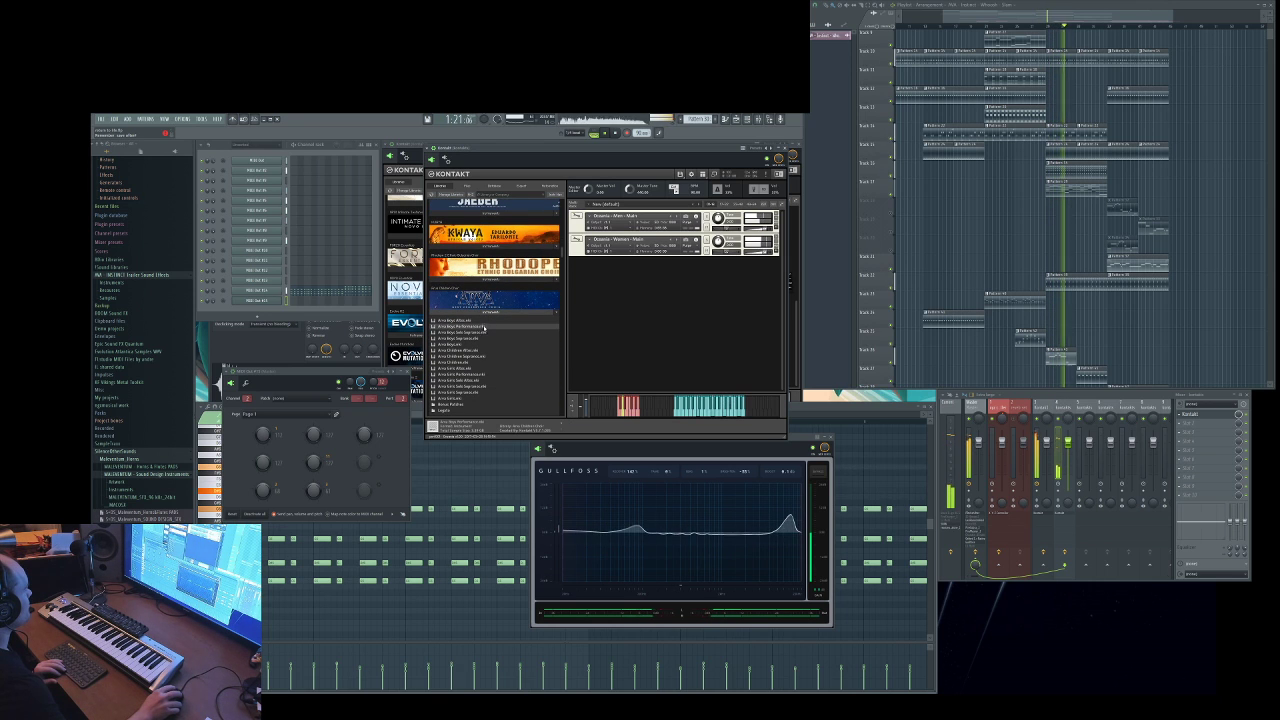
double_click(485, 327)
double_click(463, 376)
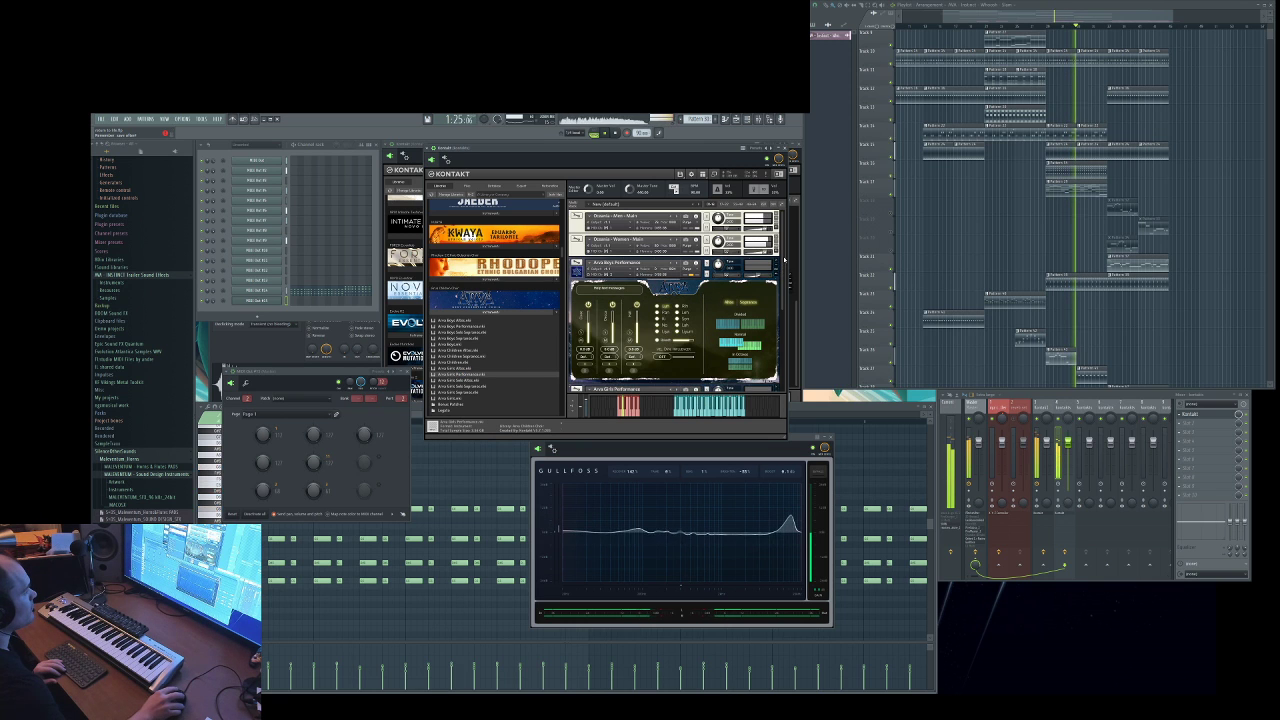
Assign the Arva Girls Performance instrument a MIDI input channel on Kontakt's port A
scroll(786, 281, down, 3)
scroll(786, 281, up, 1)
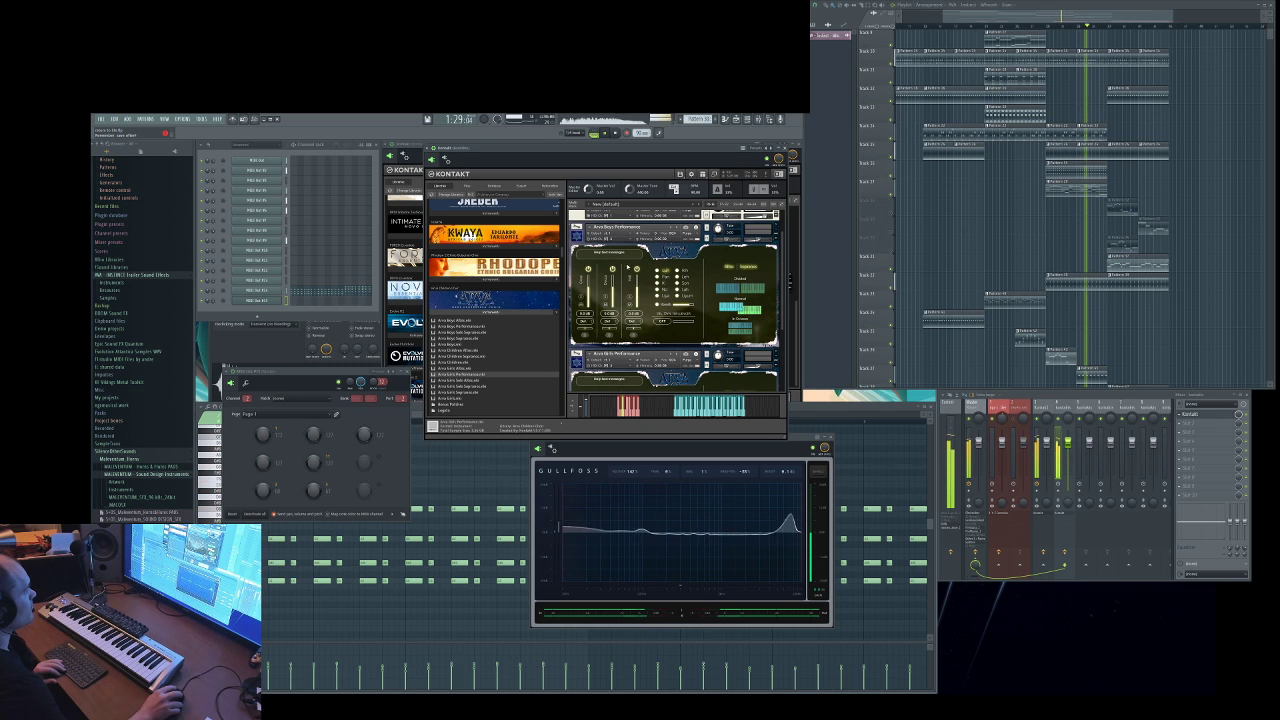
click(635, 370)
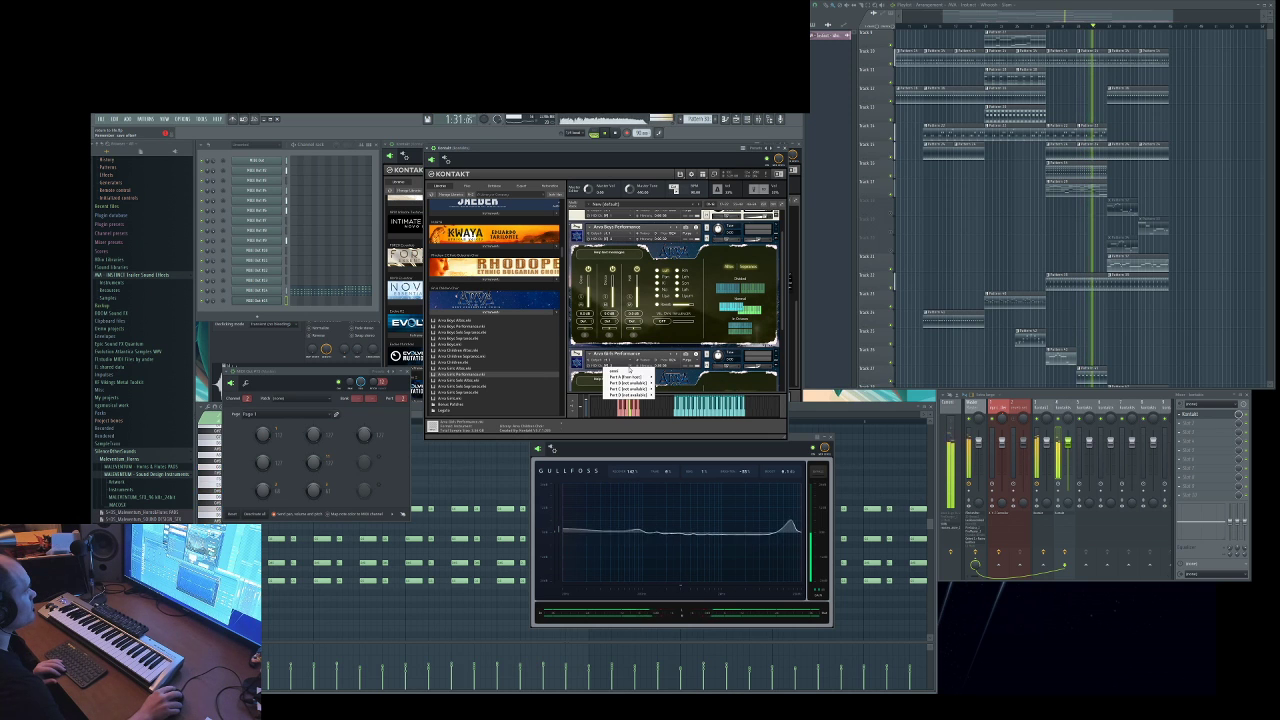
click(662, 380)
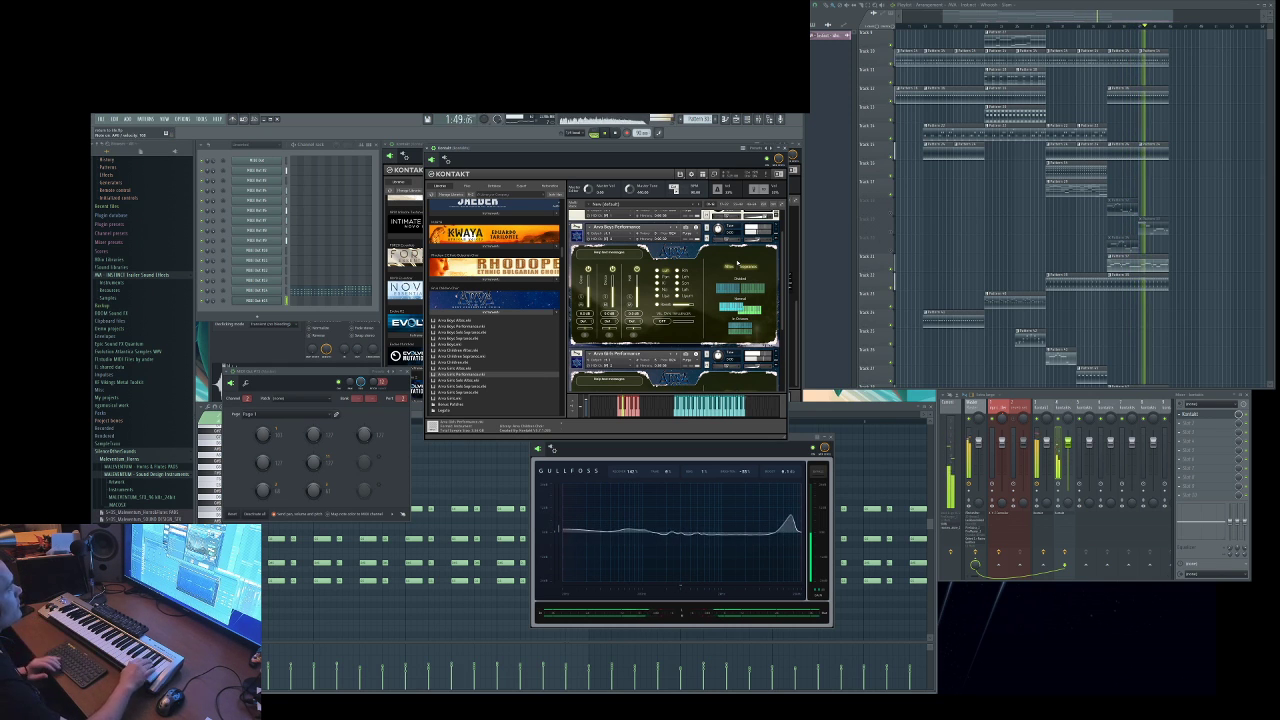
Select the master channel in the mixer, and replay the arrangement from about 0:32 to try out the children's choir
click(975, 470)
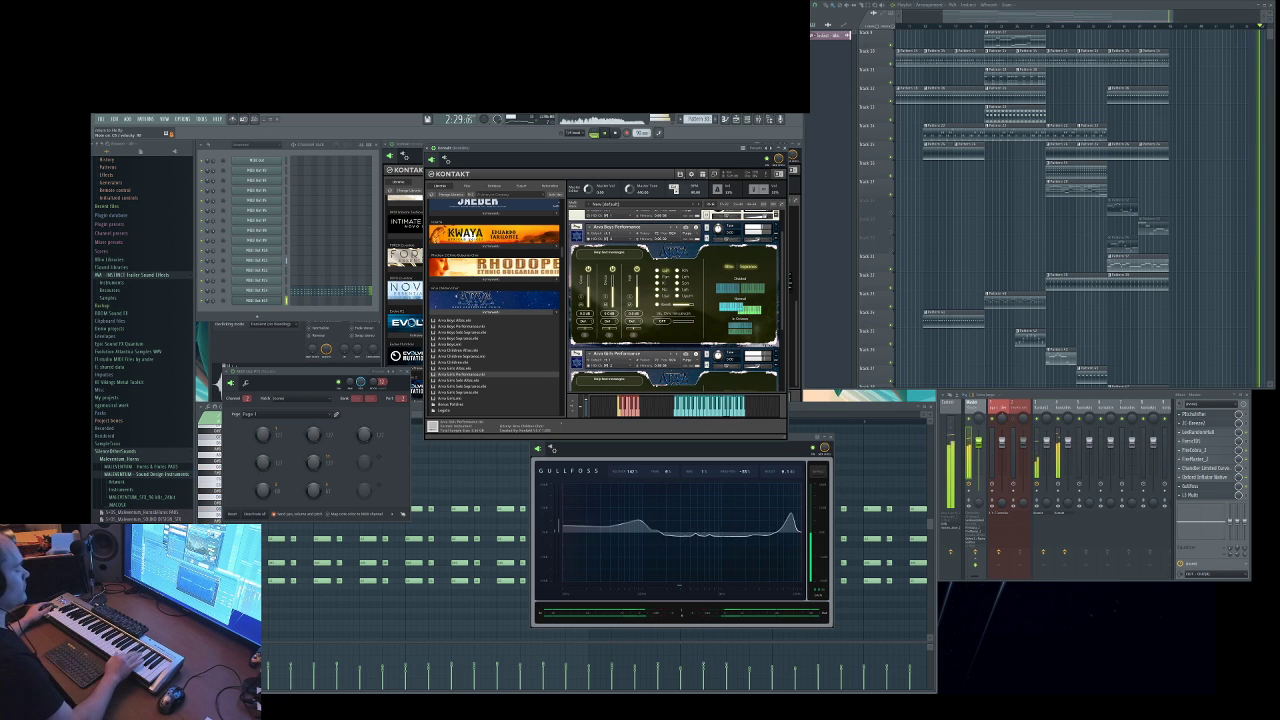
key(space)
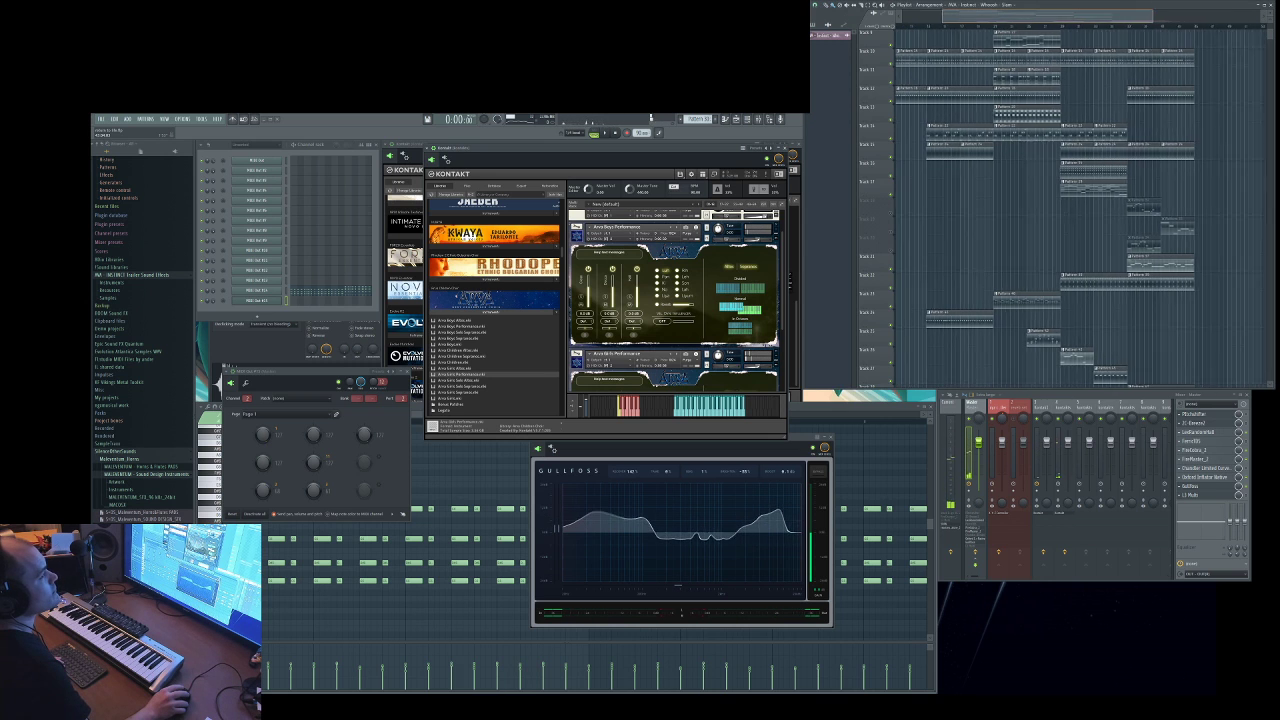
scroll(1100, 28, up, 2)
click(970, 27)
key(space)
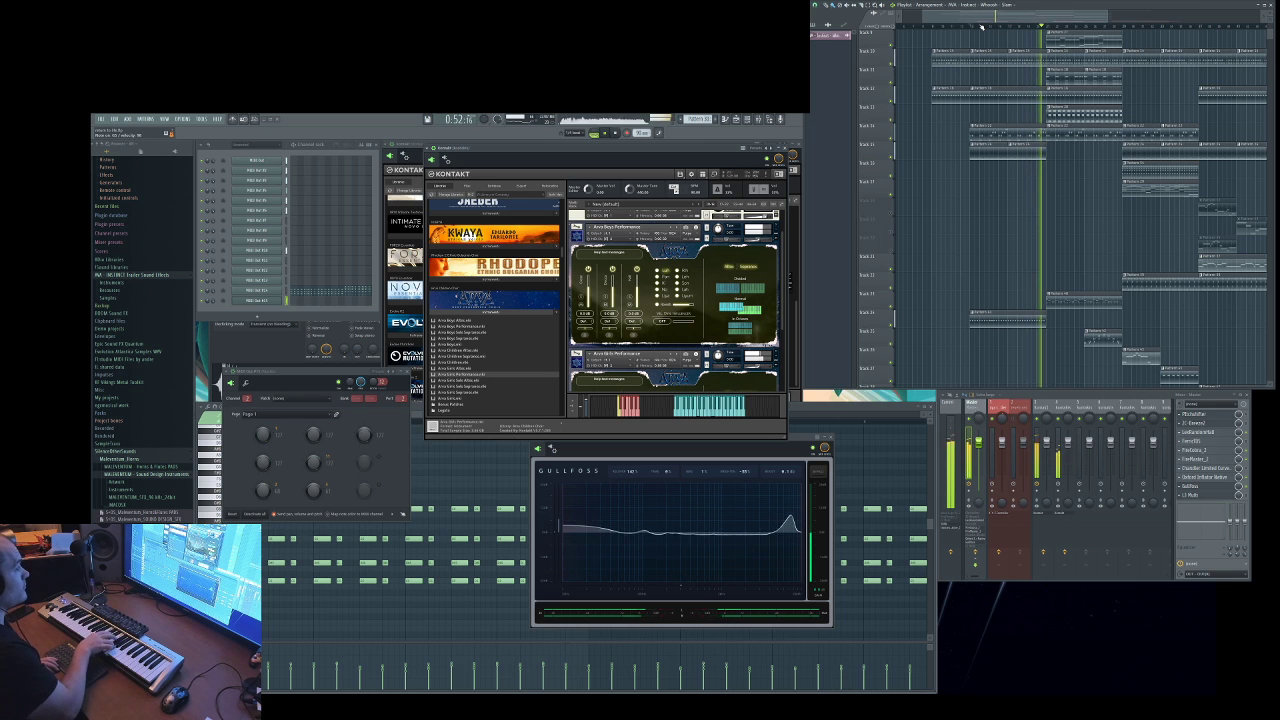
click(969, 25)
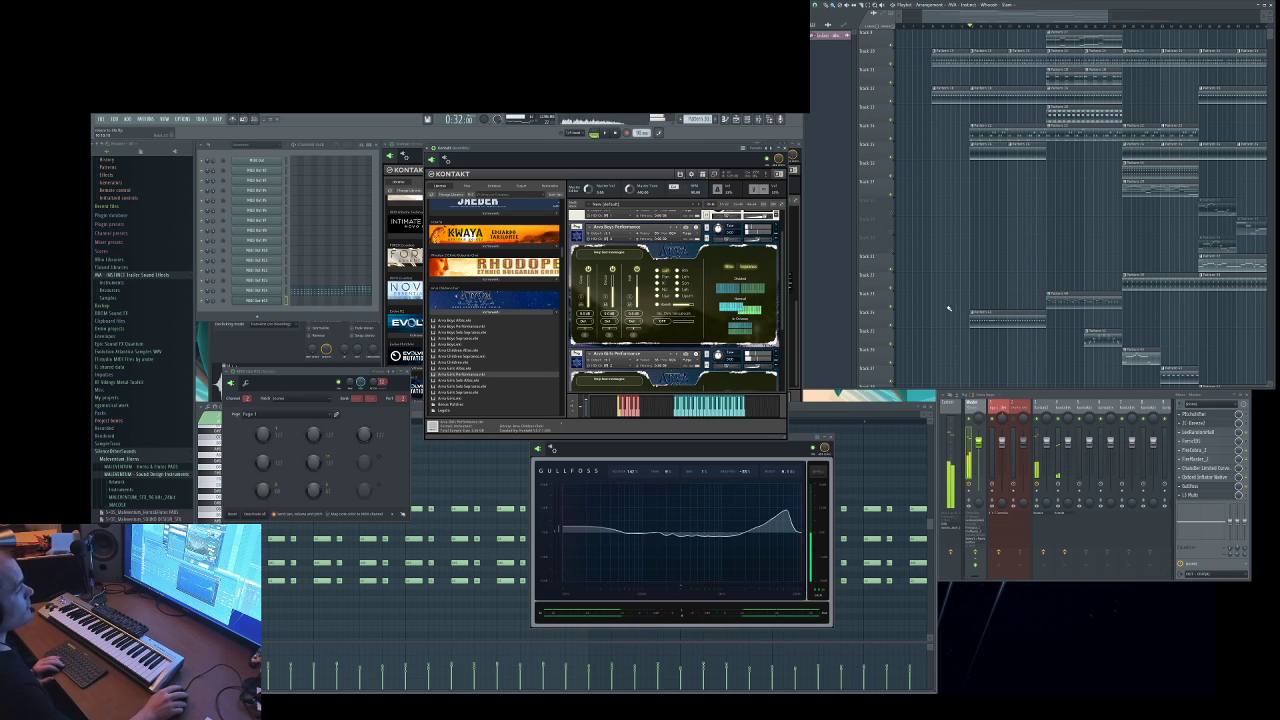
Create a new pattern, record a choir part into it from about 0:29, and place it twice in a row in the playlist
click(815, 25)
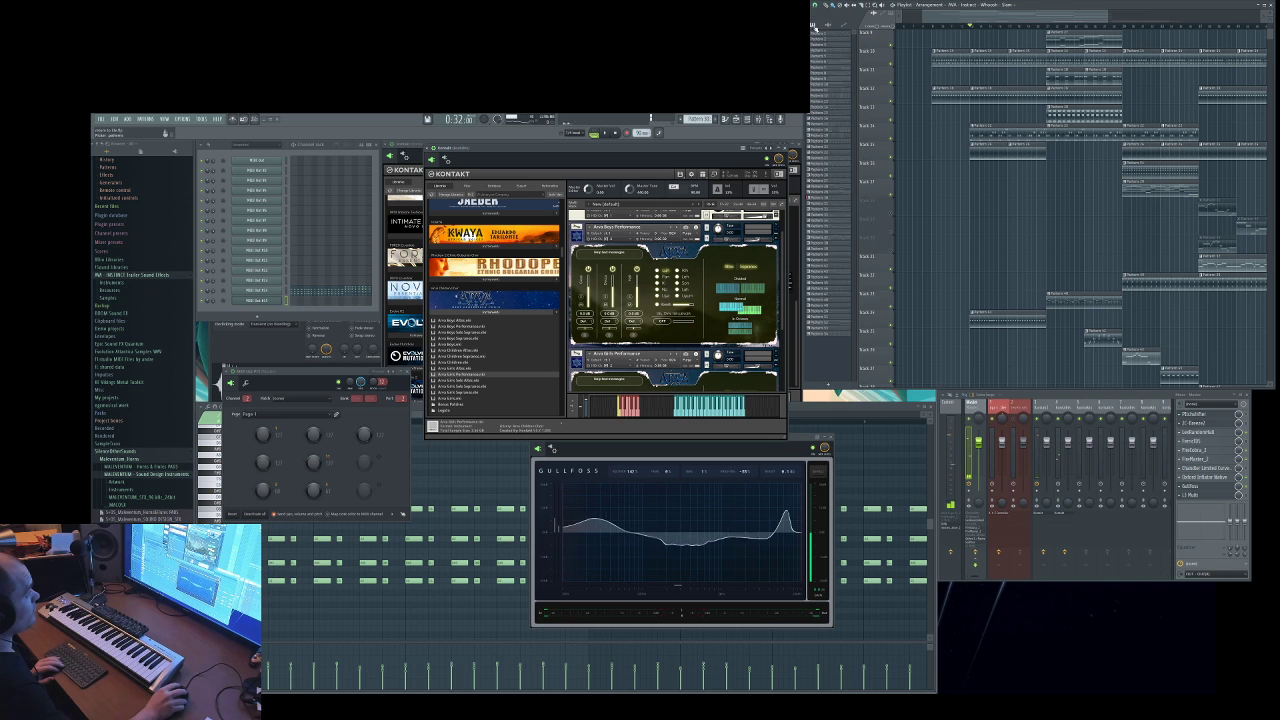
key(F4)
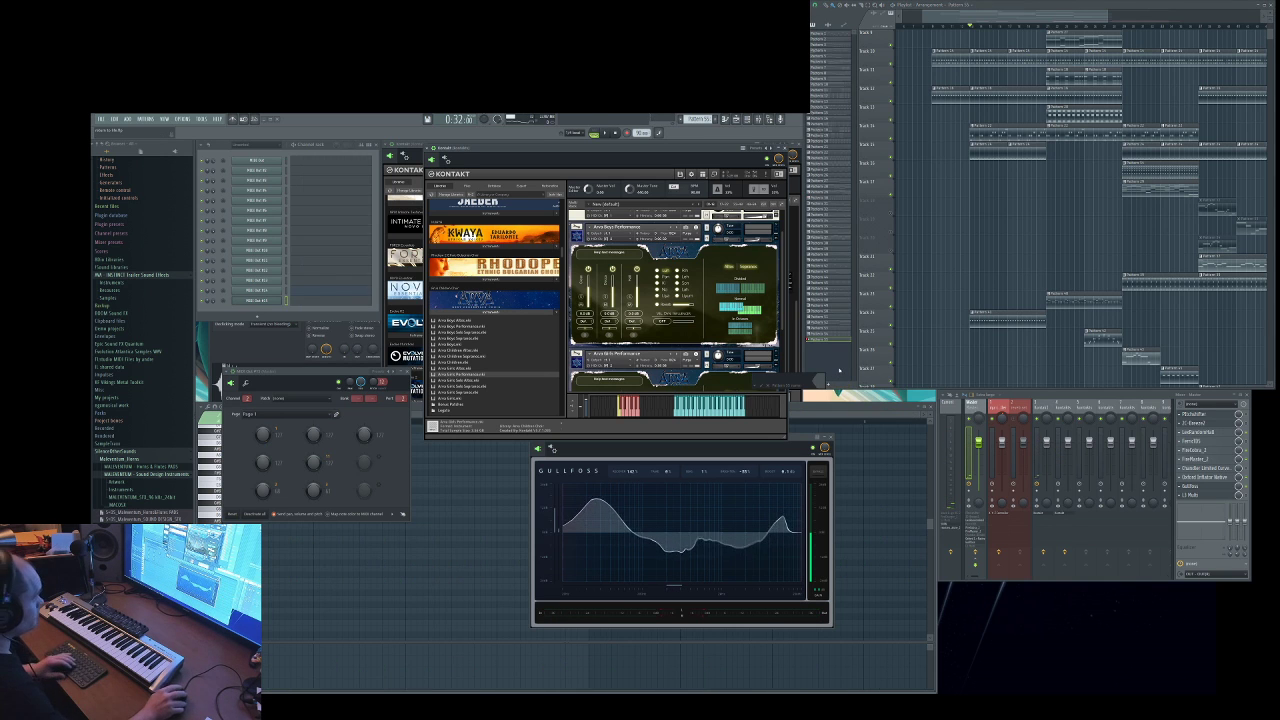
click(965, 26)
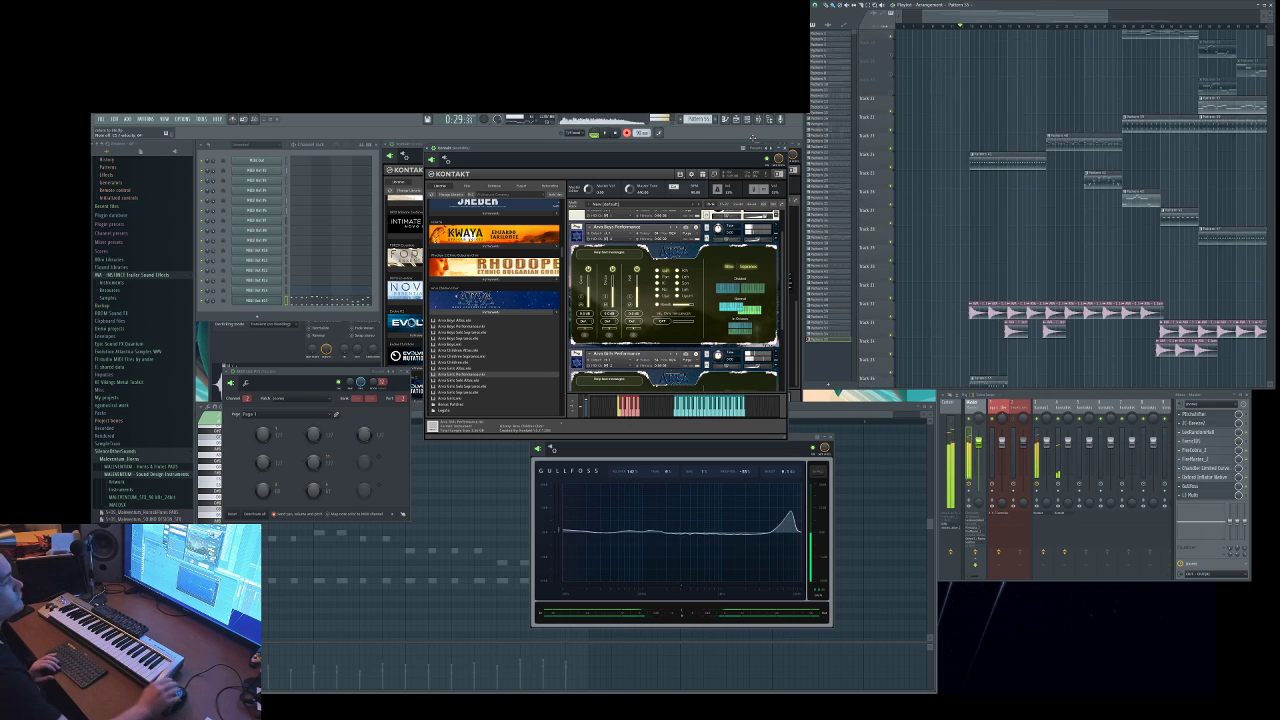
scroll(950, 240, down, 3)
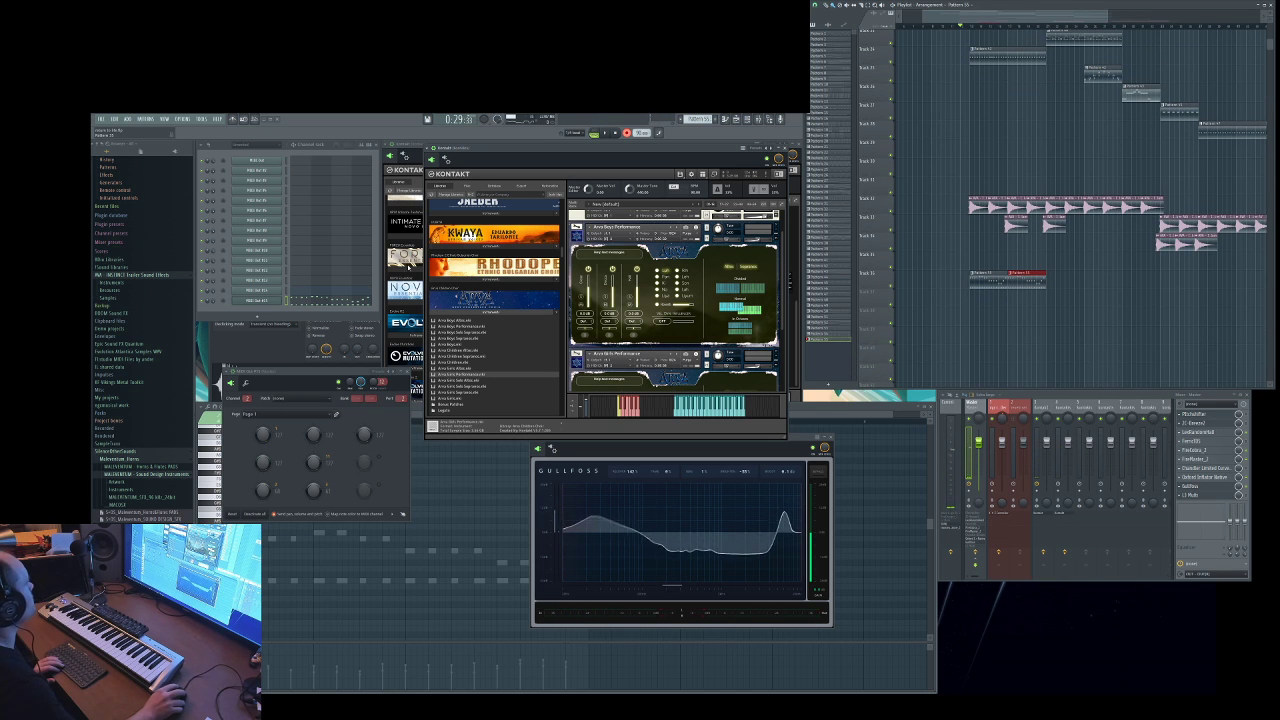
click(410, 498)
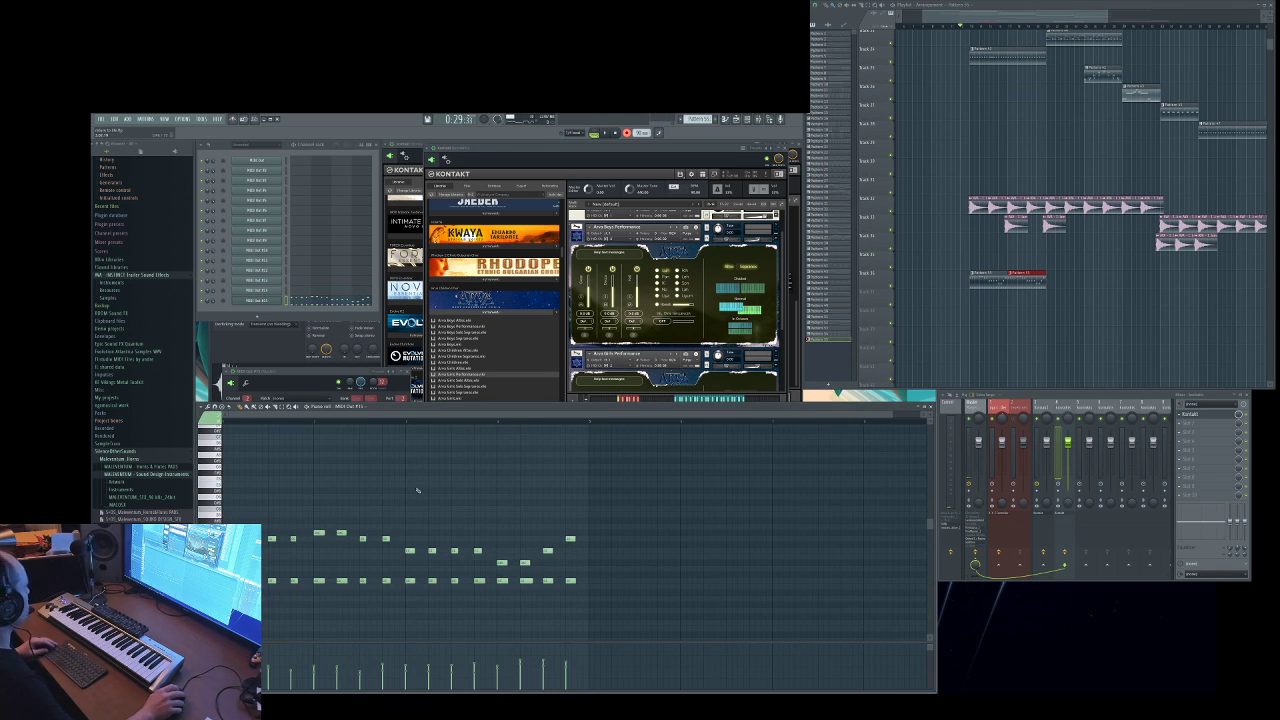
Play back the recorded choir pattern and change the snap setting for aligning its notes
key(space)
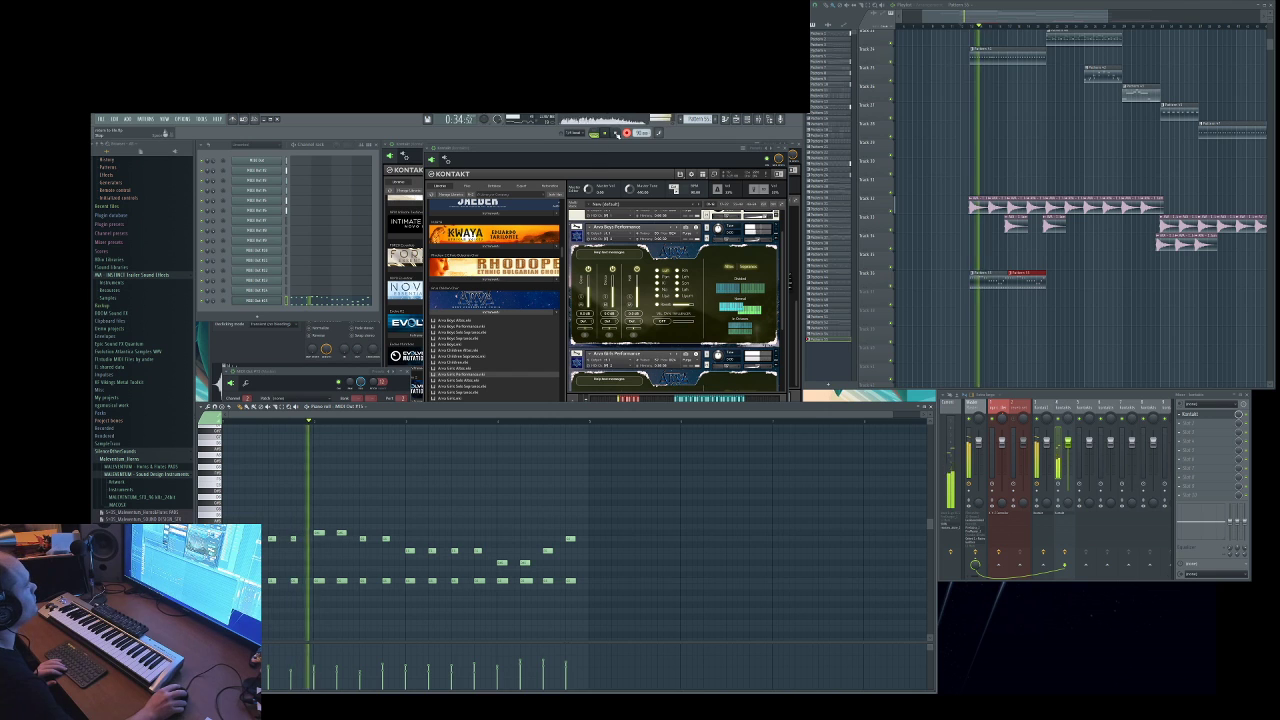
click(572, 133)
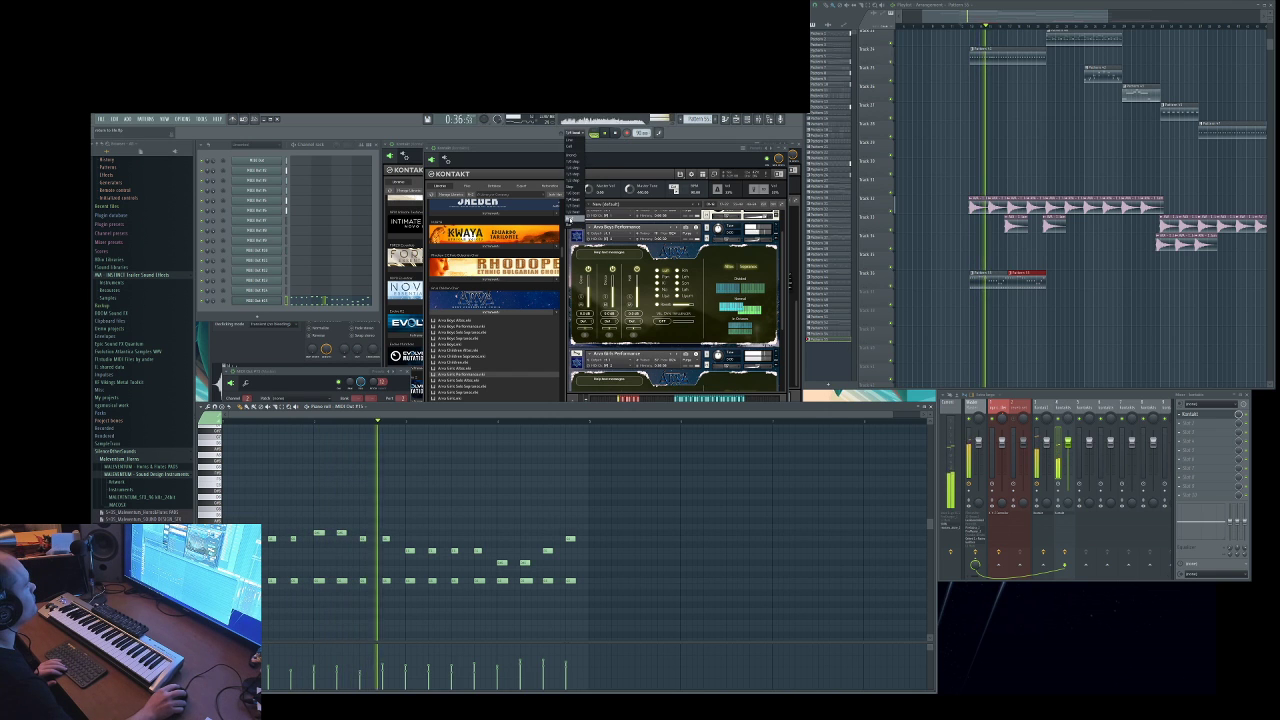
click(573, 180)
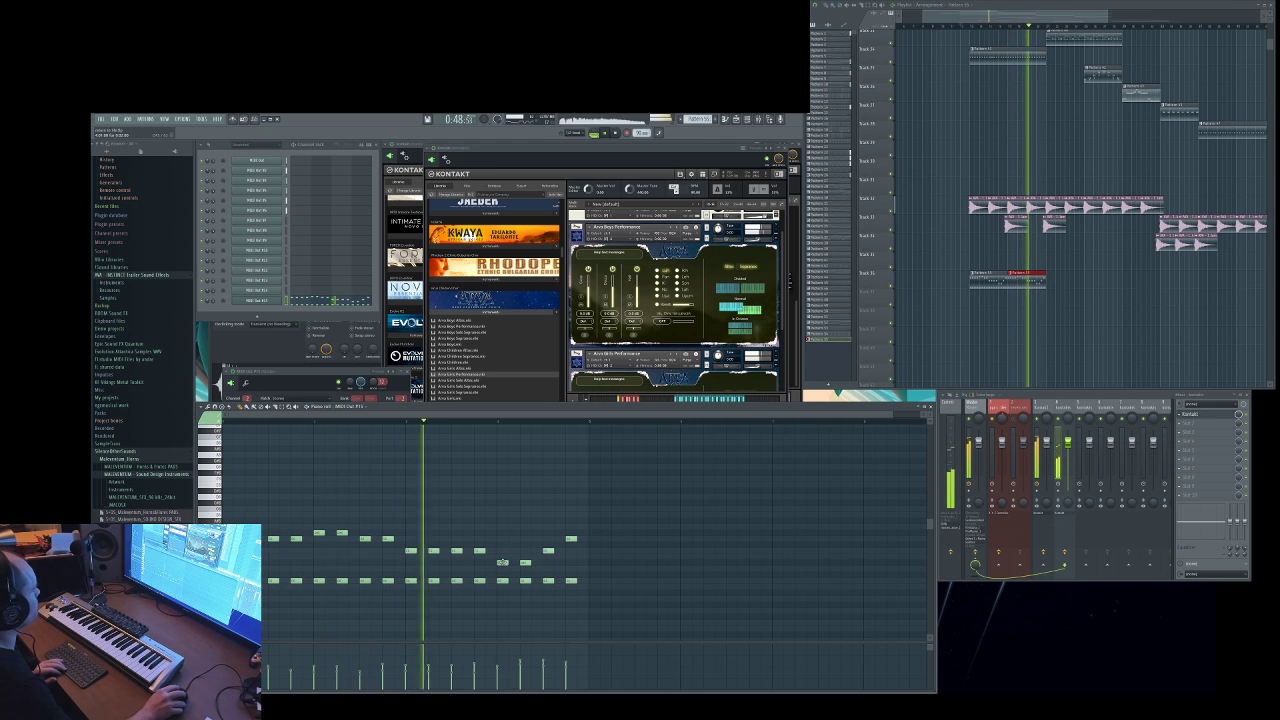
Repitch the last upper notes of the choir melody, and delete the extra note at its end during playback
mouse_move(502, 562)
mouse_down()
mouse_move(502, 538)
mouse_move(572, 556)
mouse_up()
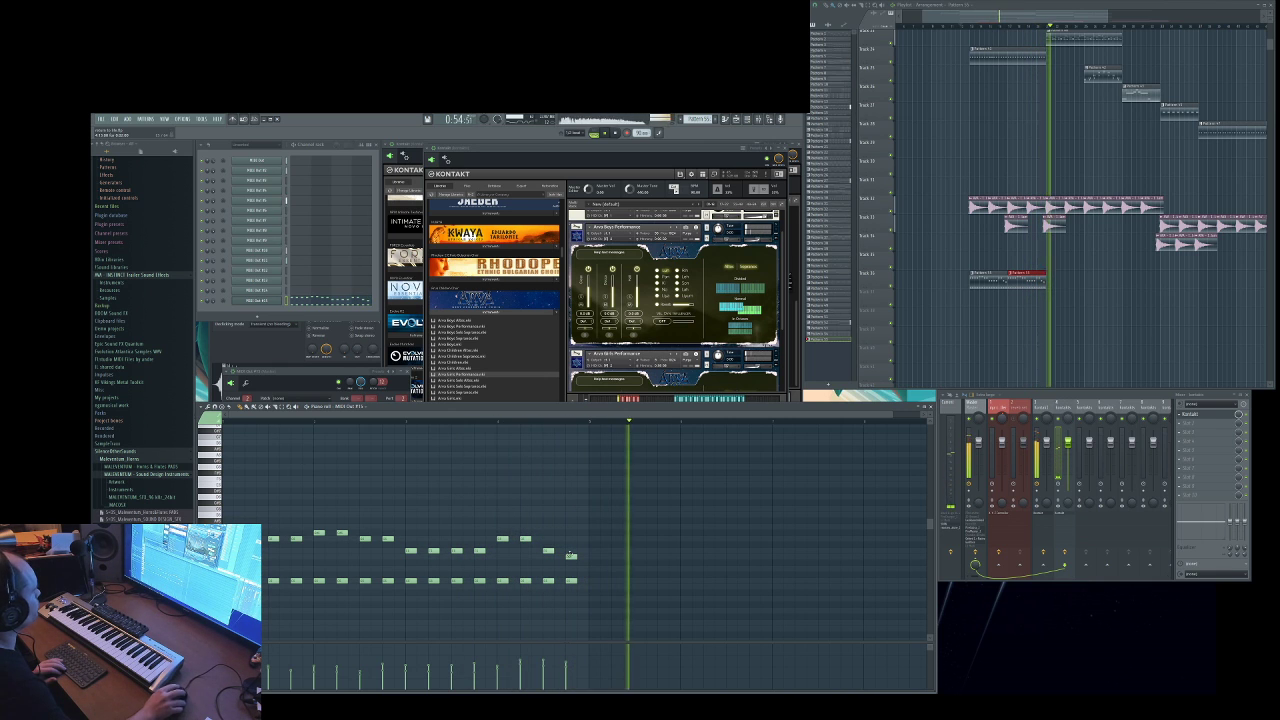
key(space)
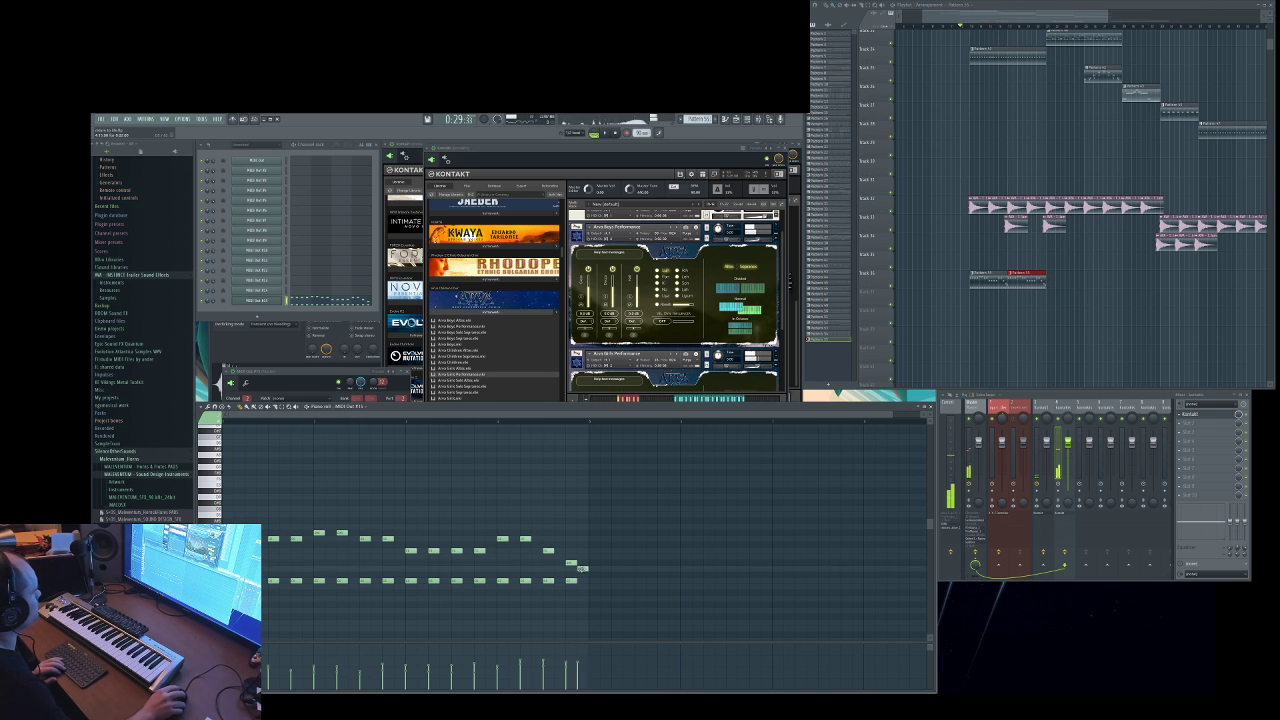
key(space)
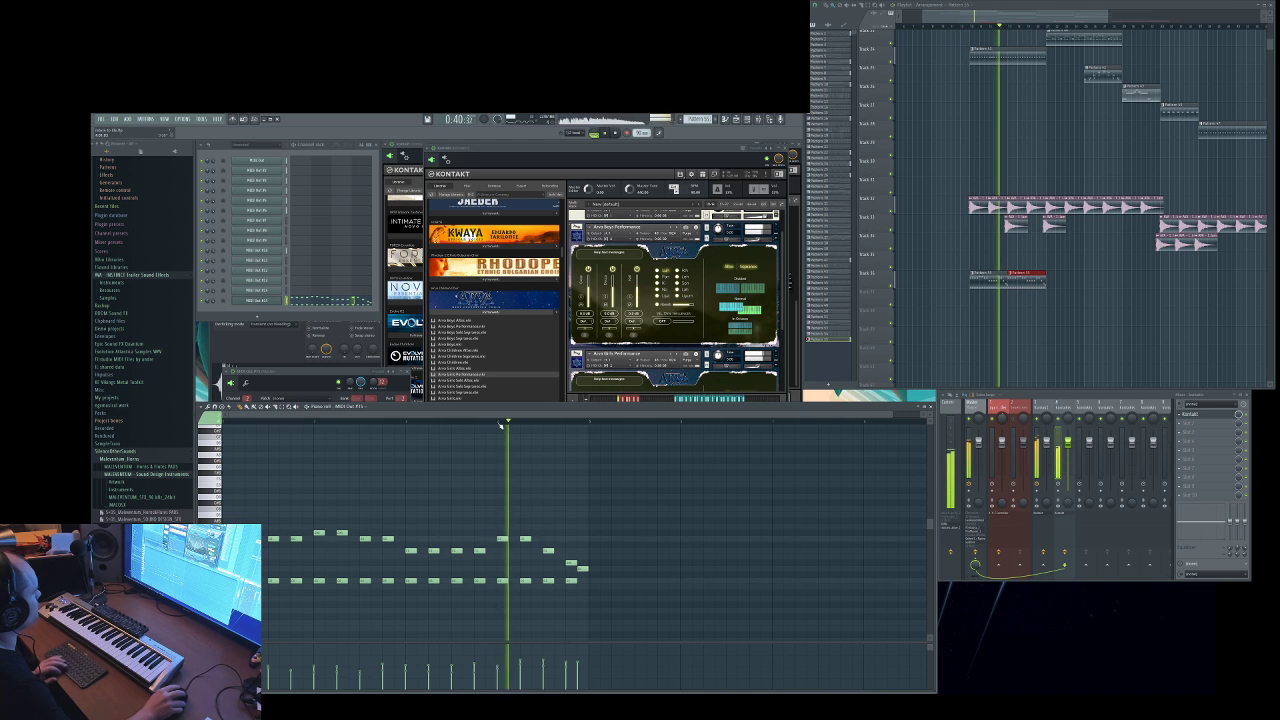
right_click(580, 569)
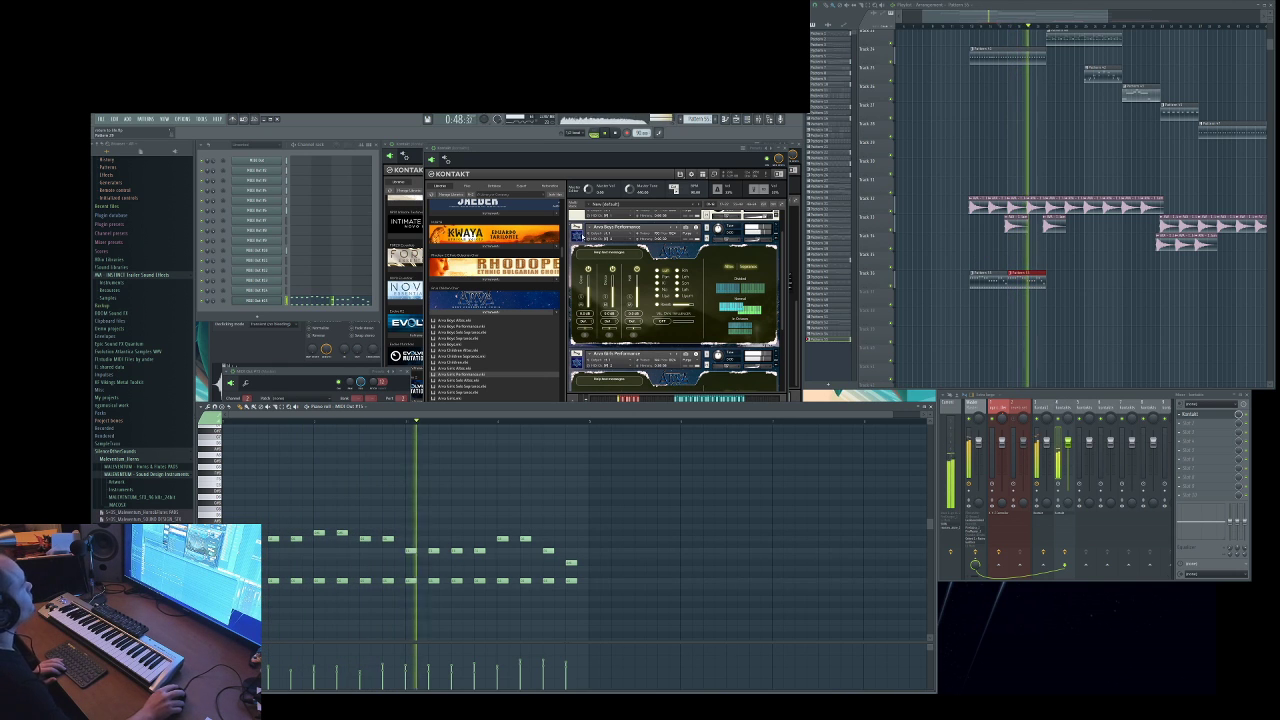
Collapse the Arva Boys Performance and Arva Girls Performance instruments in the Kontakt rack
click(577, 271)
click(577, 272)
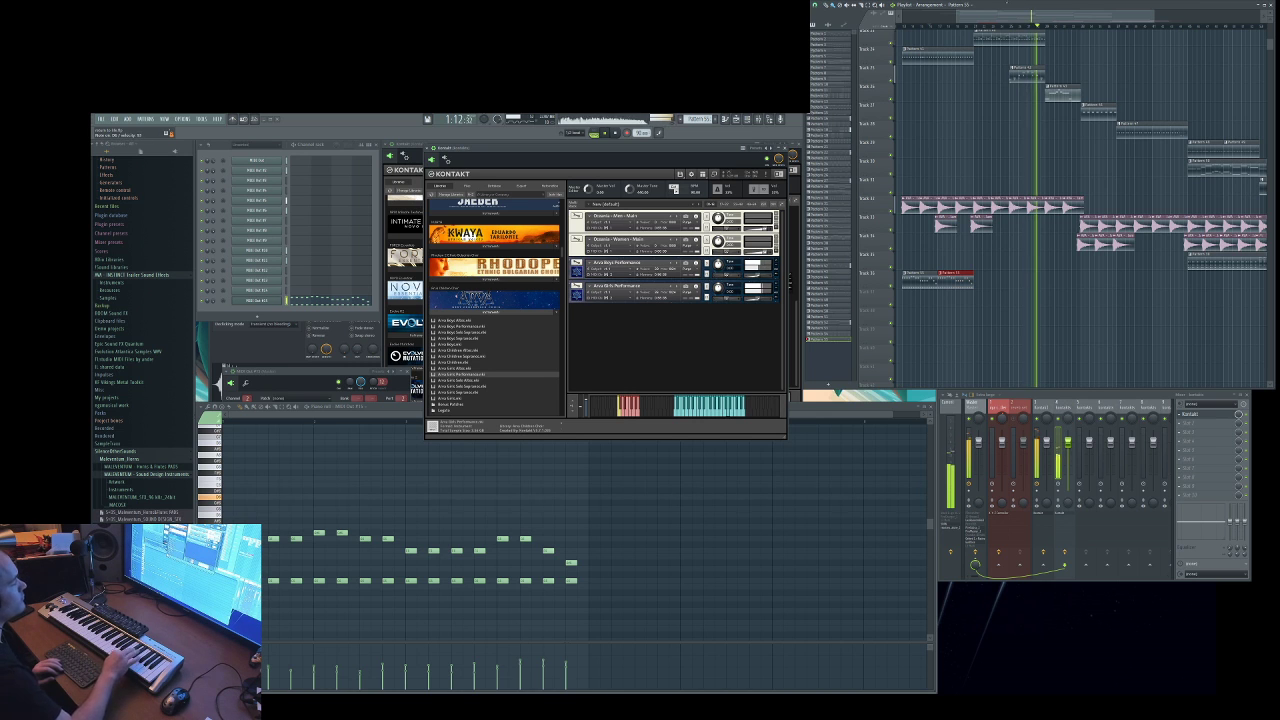
Copy all notes of a MIDI Out channel from the pattern starting near 0:55 into the last MIDI Out channel of a new pattern
scroll(998, 227, up, 5)
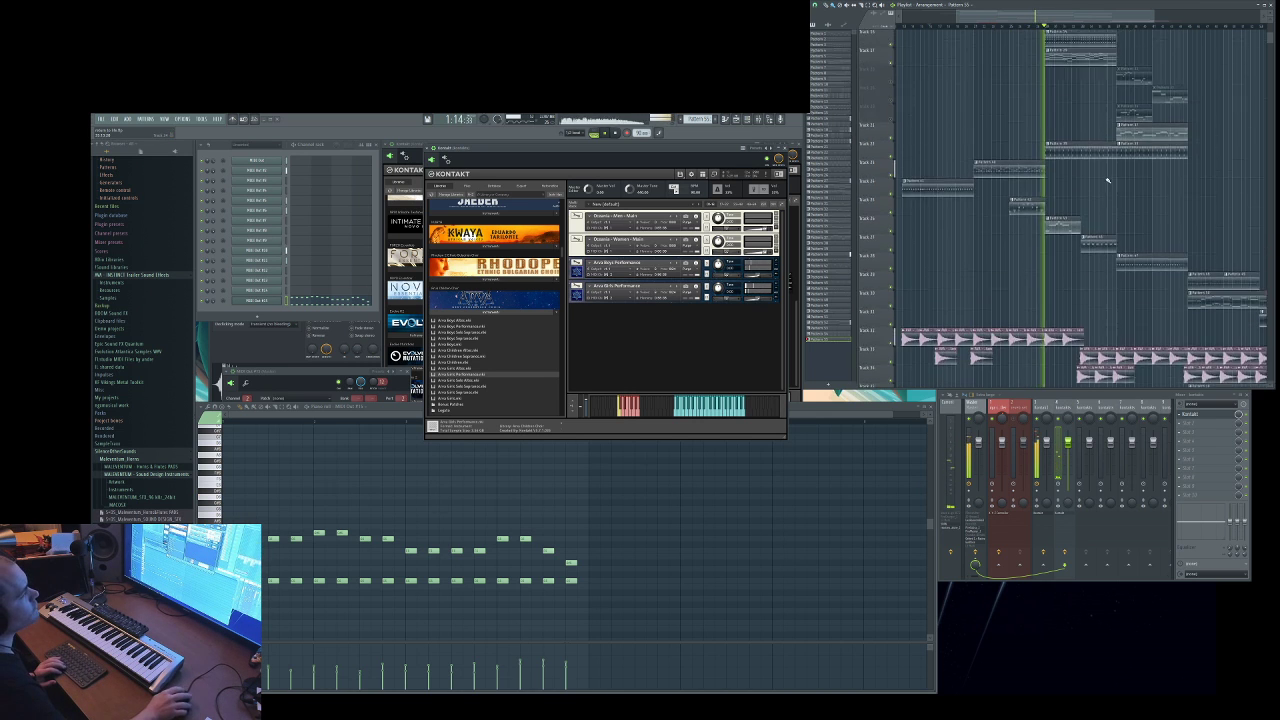
click(998, 227)
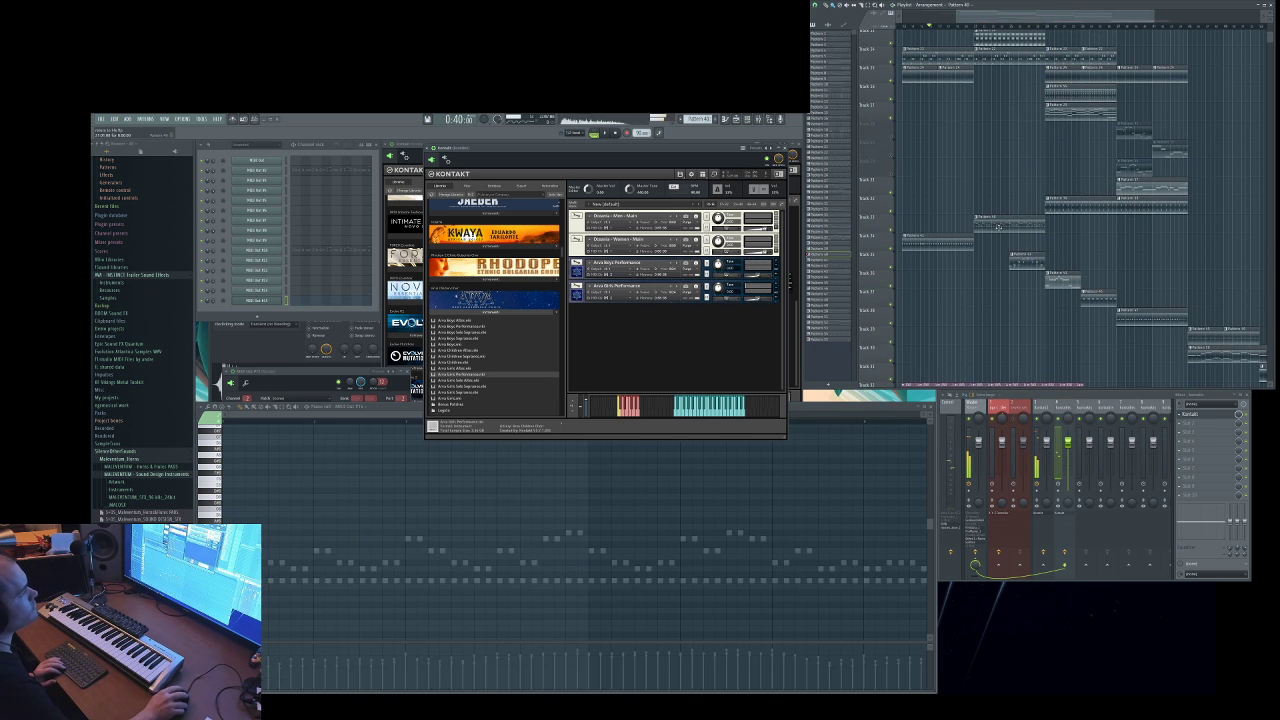
click(320, 250)
key(ctrl+a)
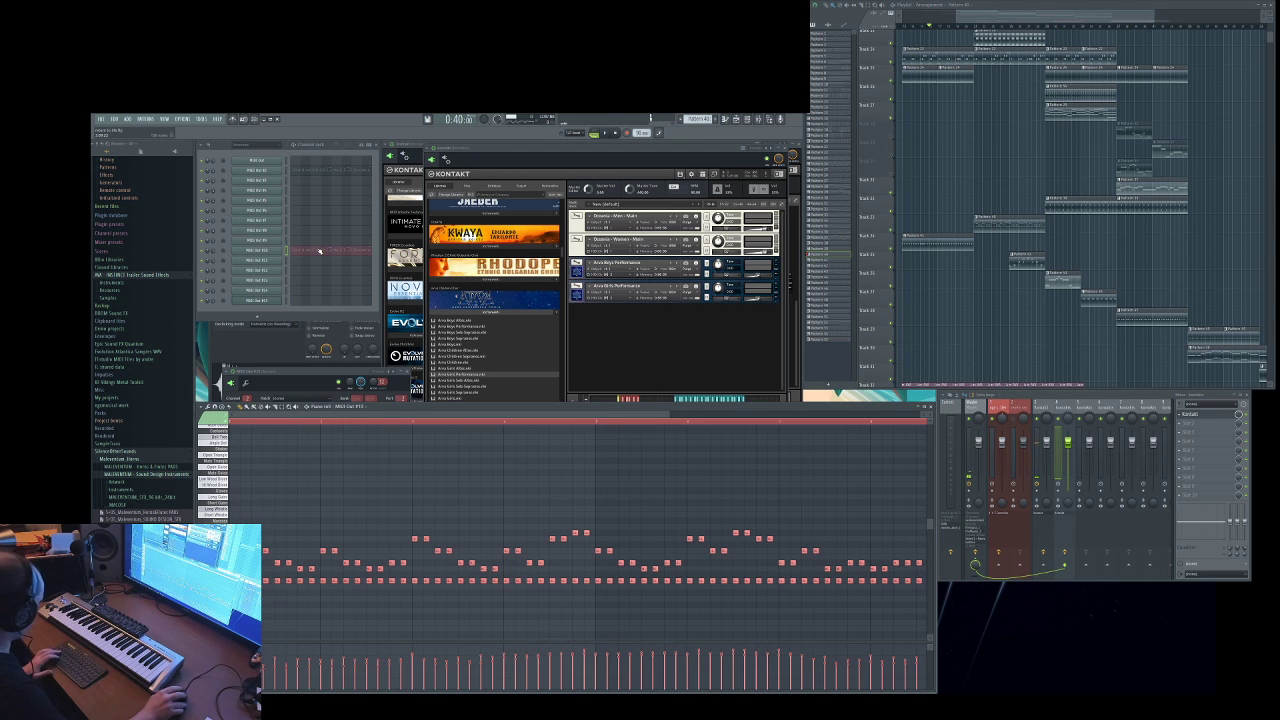
click(334, 301)
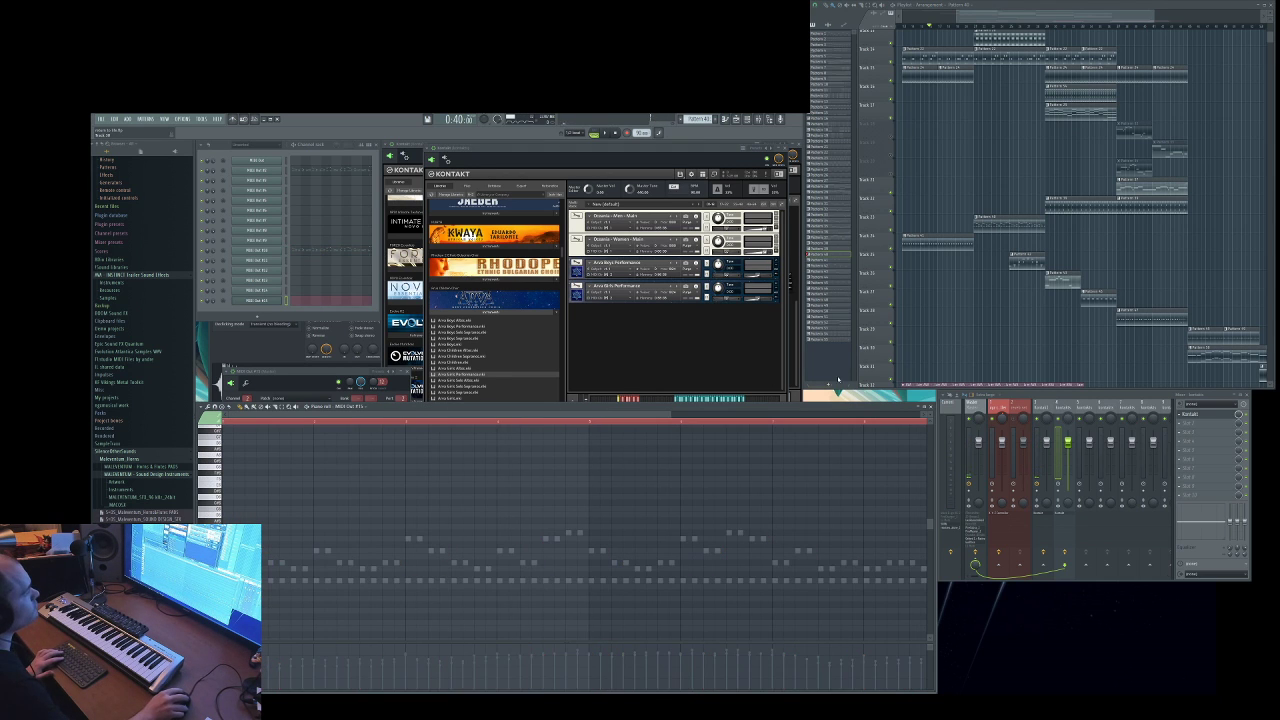
key(F4)
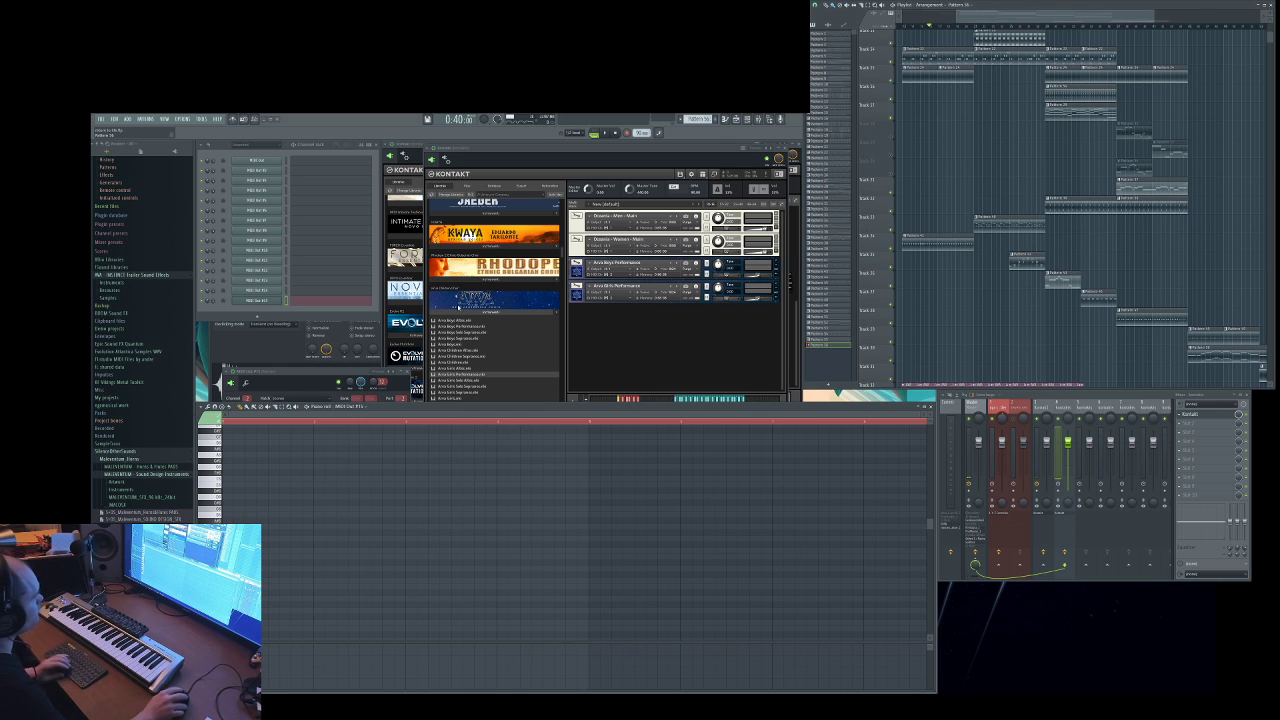
click(337, 302)
key(ctrl+v)
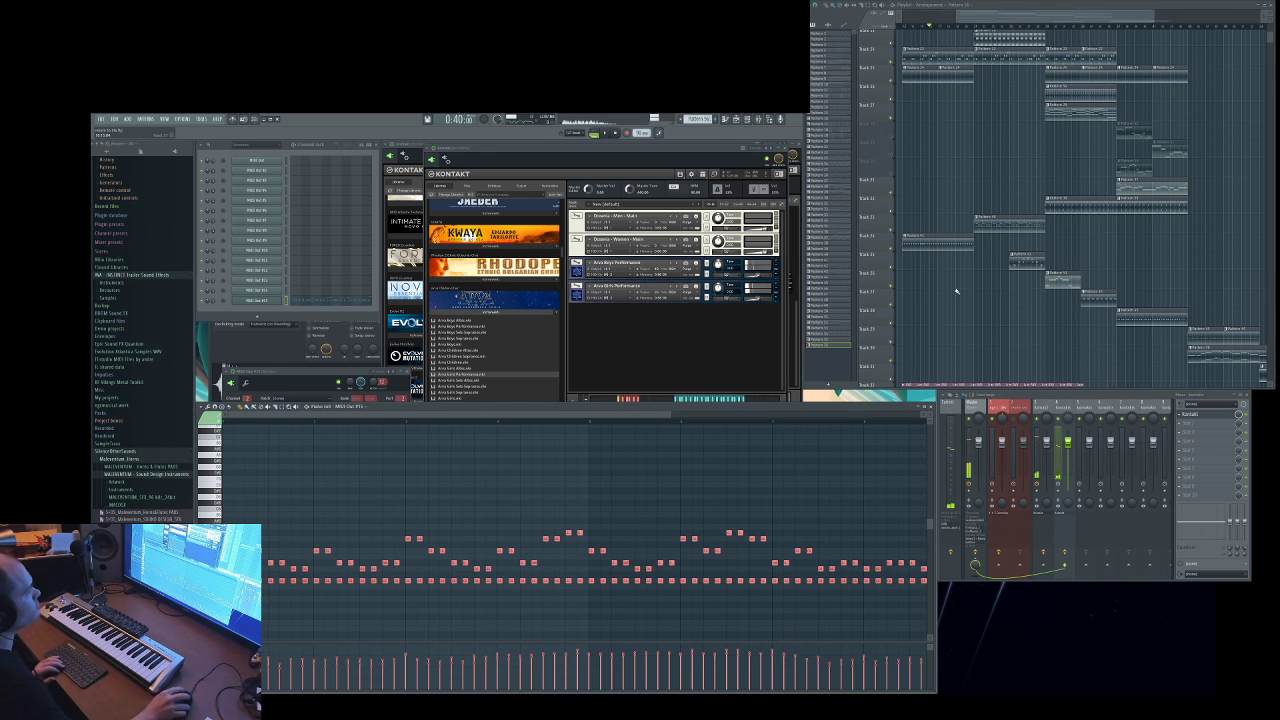
Insert a playlist track above the source clip, place the new choir pattern on it, and start playback from that clip
scroll(1009, 335, up, 3)
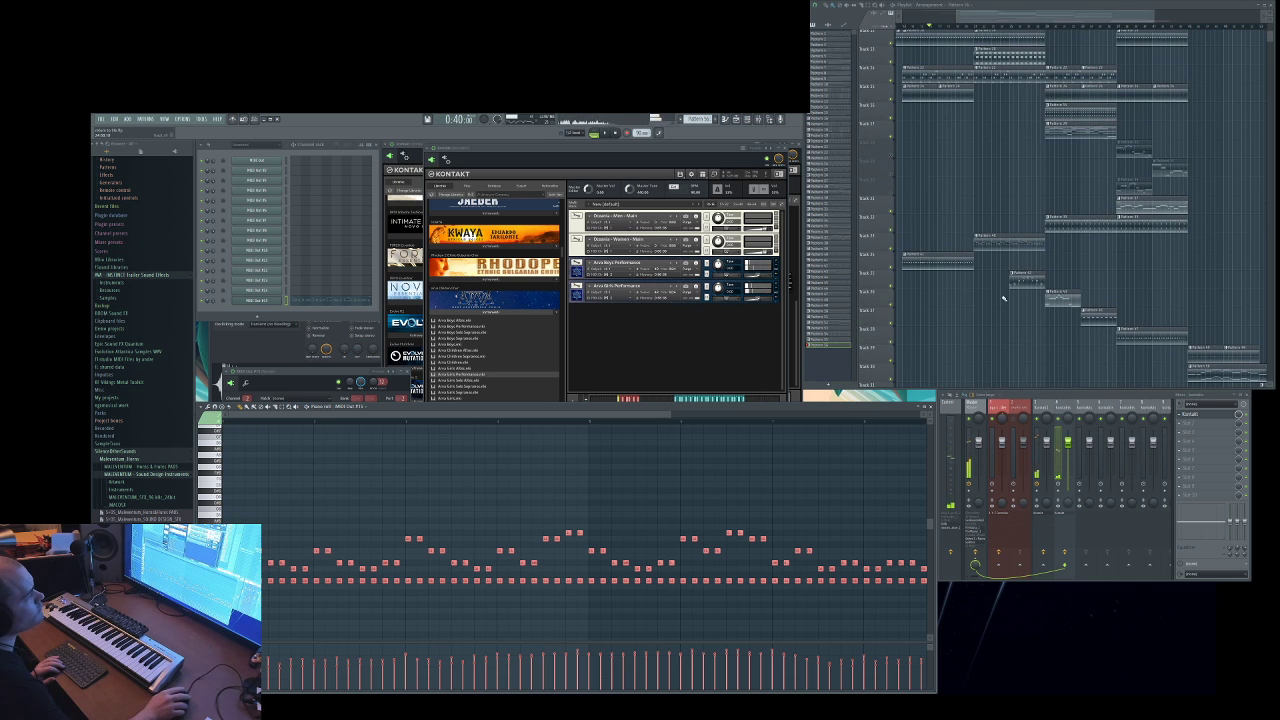
right_click(884, 243)
click(884, 243)
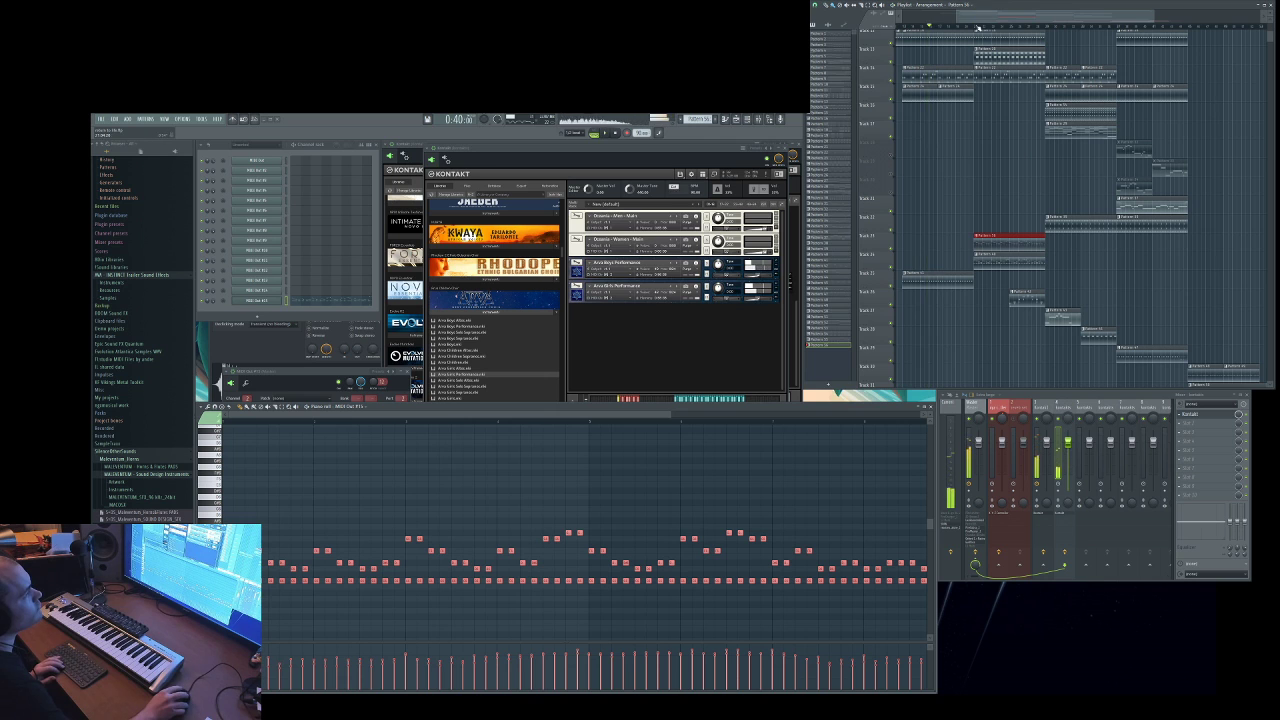
click(976, 27)
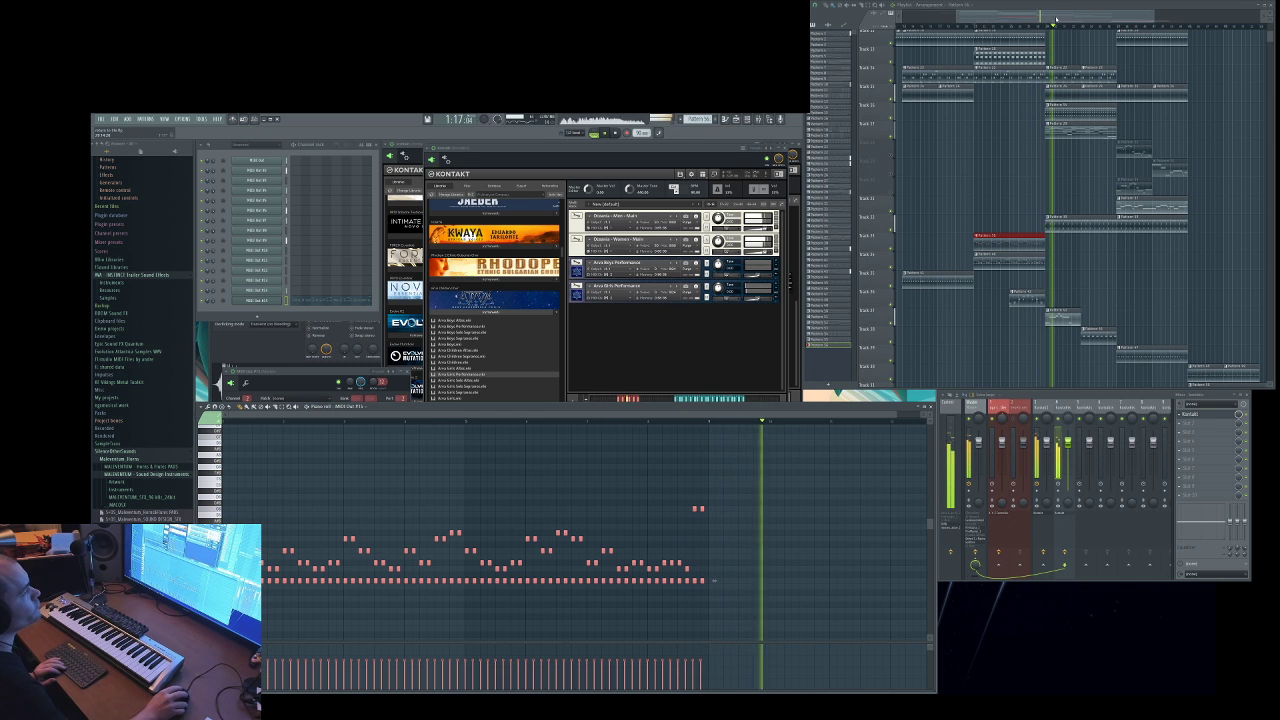
Delete the two low notes at the end of the pasted choir part and lower its two highest end notes
scroll(1037, 207, down, 1)
scroll(734, 513, down, 5)
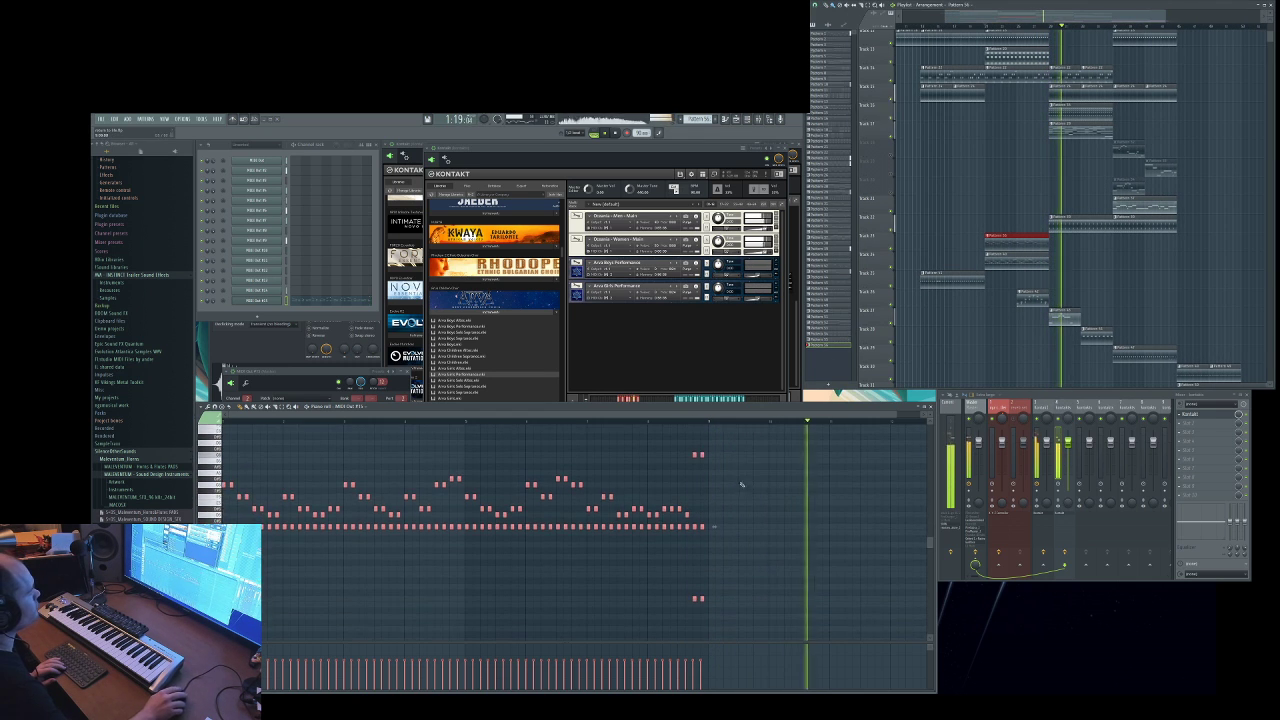
scroll(734, 513, up, 1)
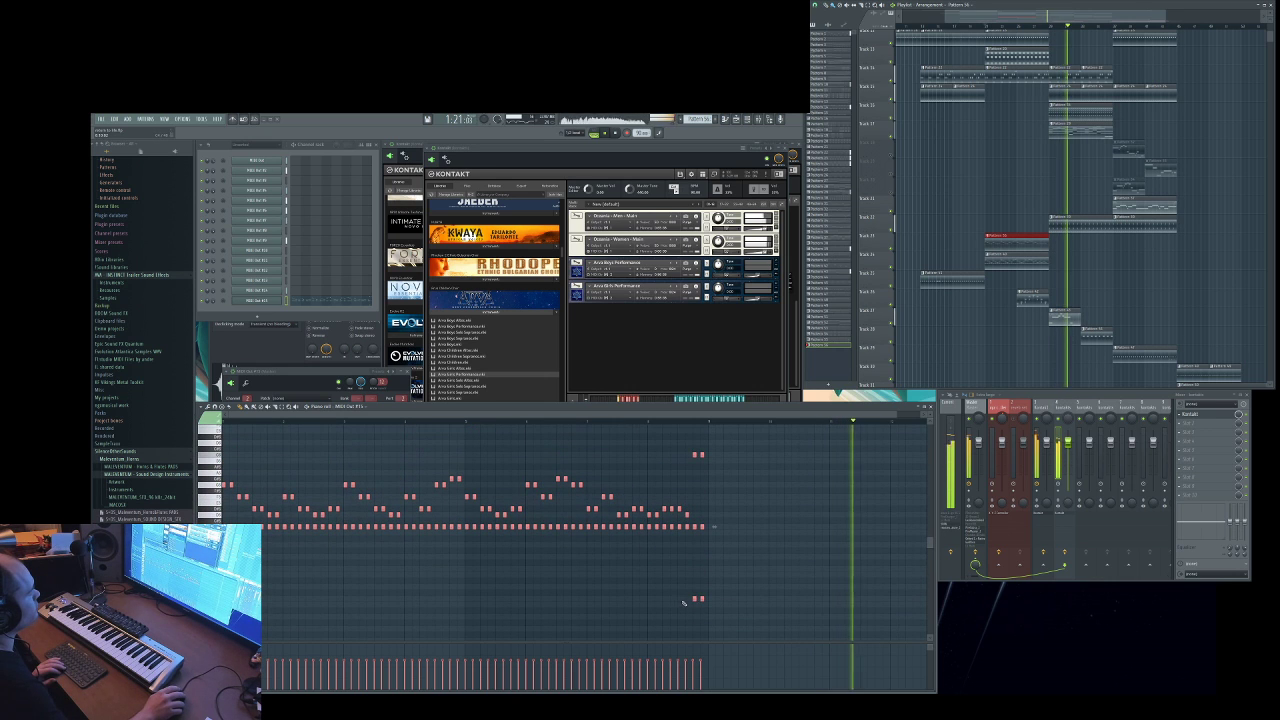
click(692, 476)
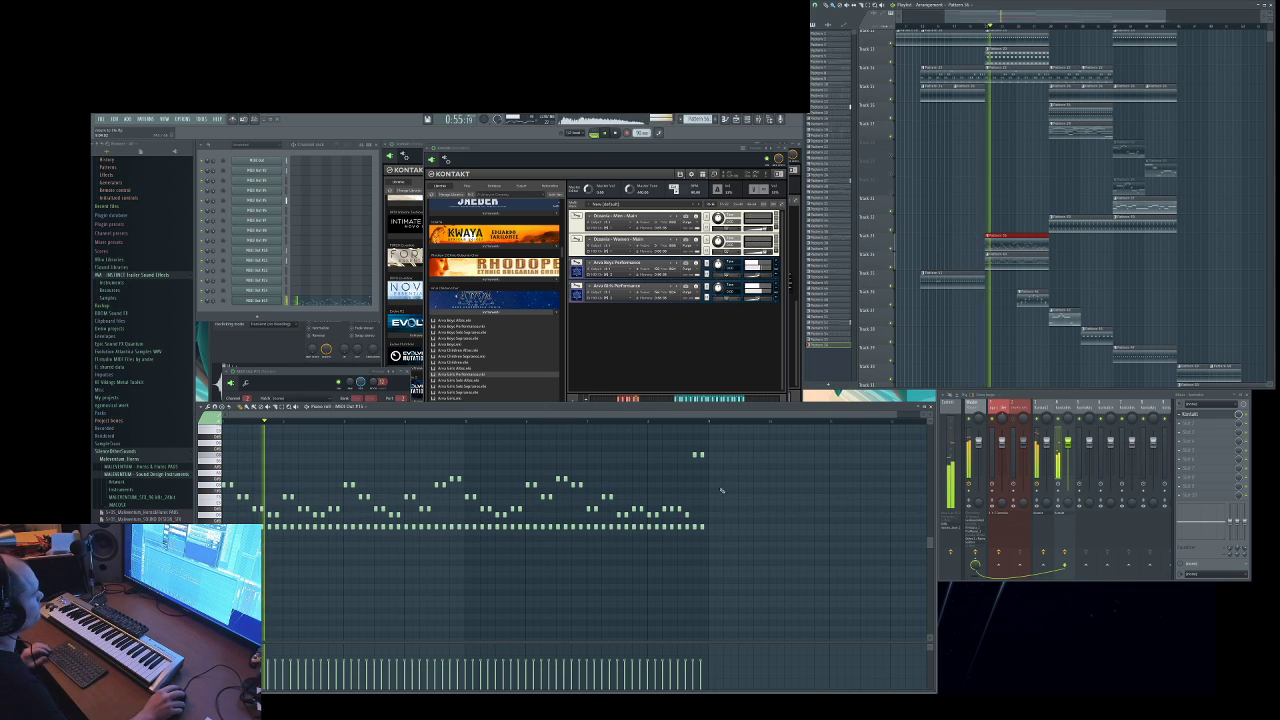
drag(697, 455, 703, 484)
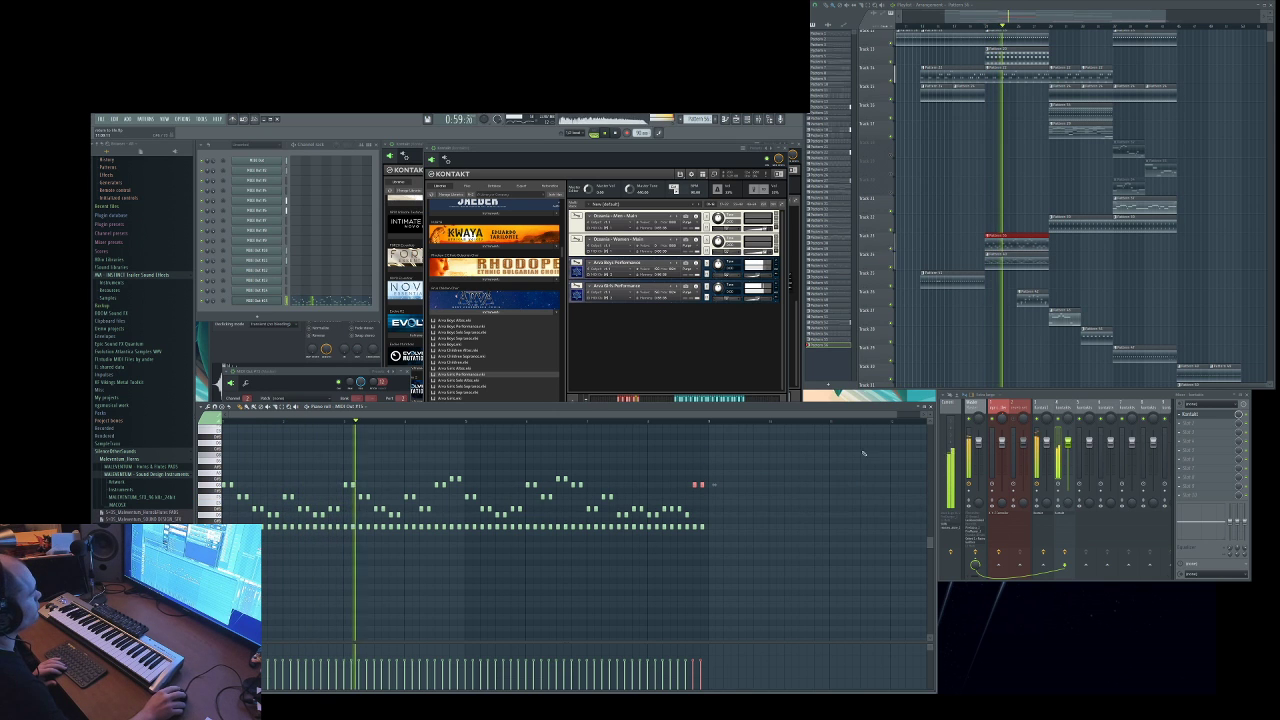
Review the choir clips against the other playlist tracks during playback, and replay the arrangement from about 0:32
scroll(1011, 278, down, 1)
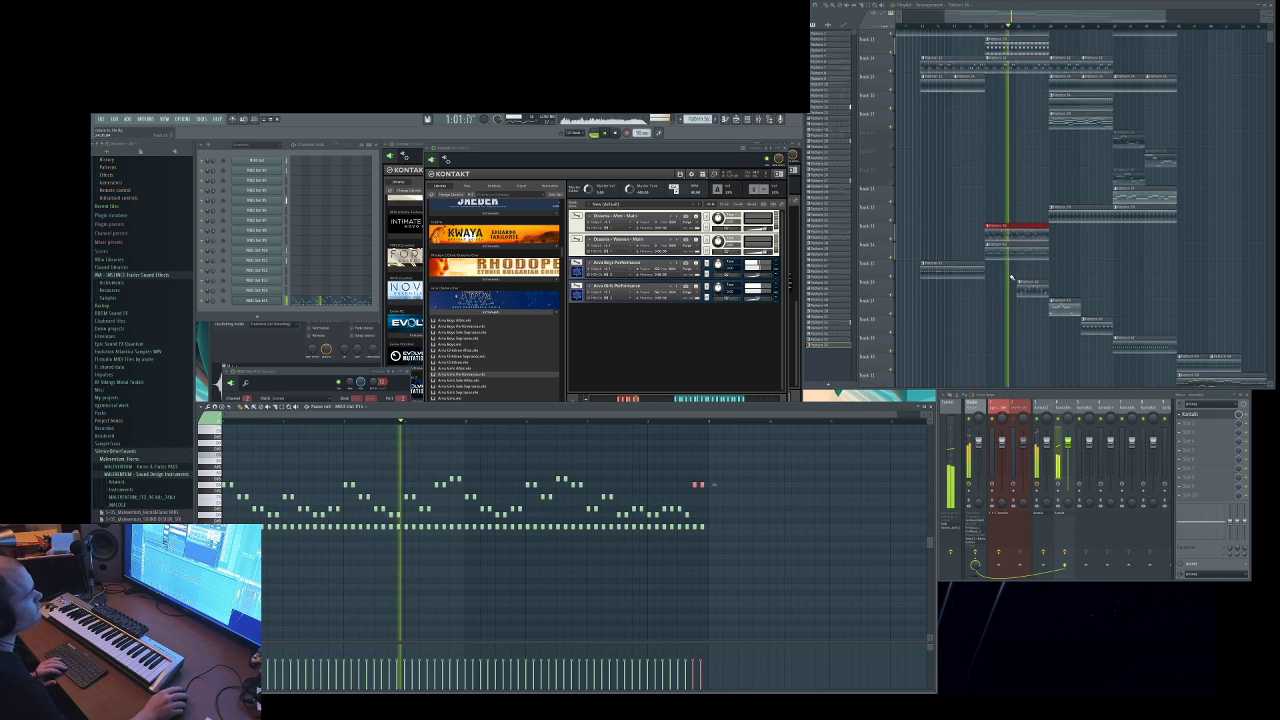
scroll(1011, 278, down, 6)
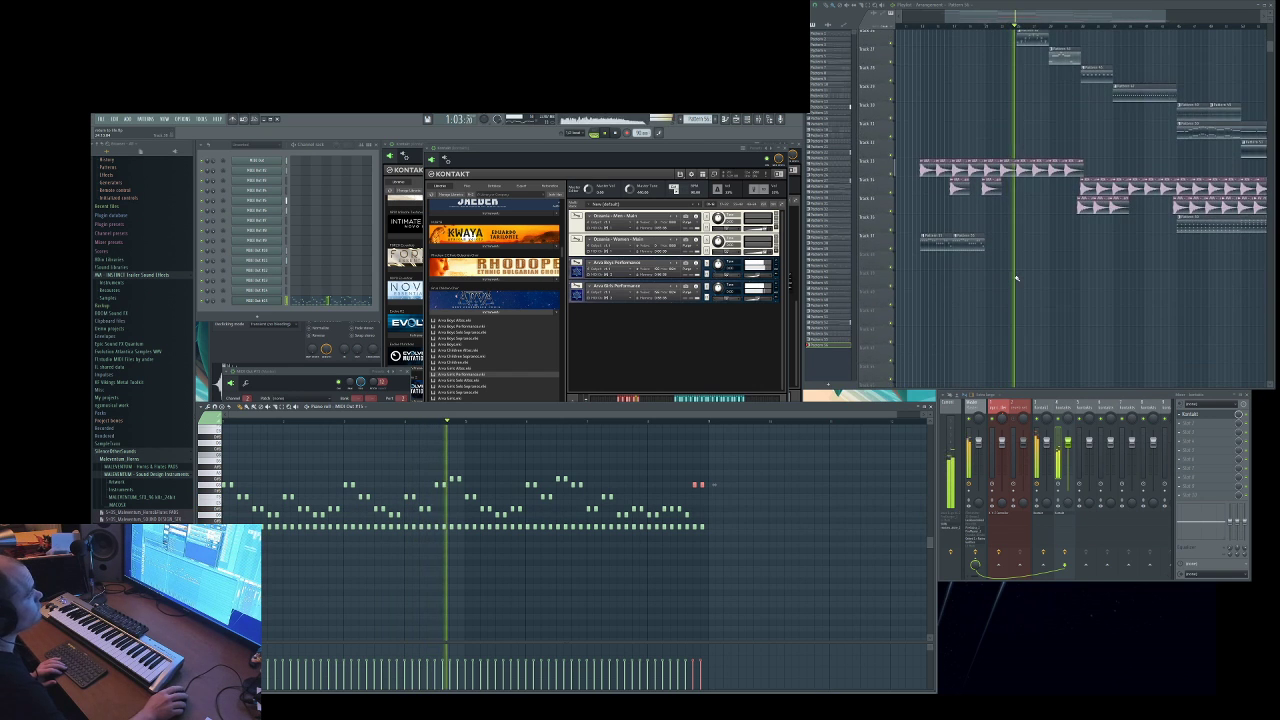
scroll(1016, 278, up, 3)
scroll(976, 285, up, 2)
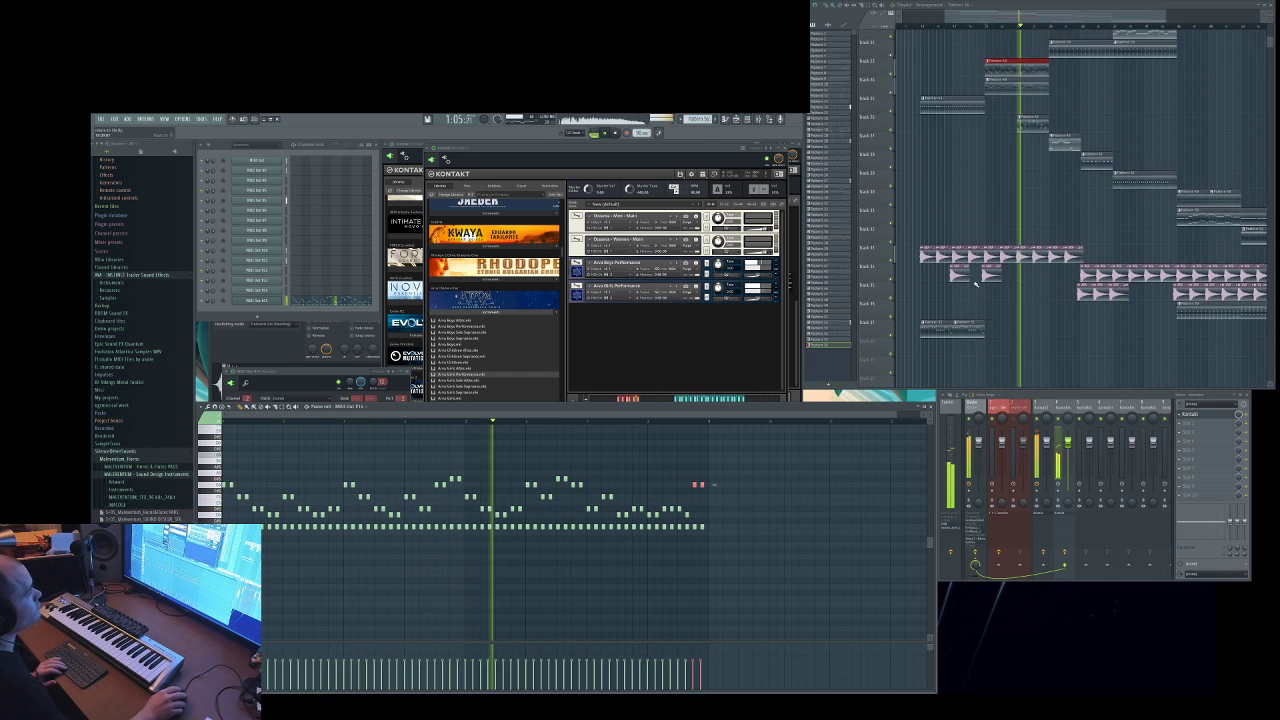
scroll(976, 285, up, 2)
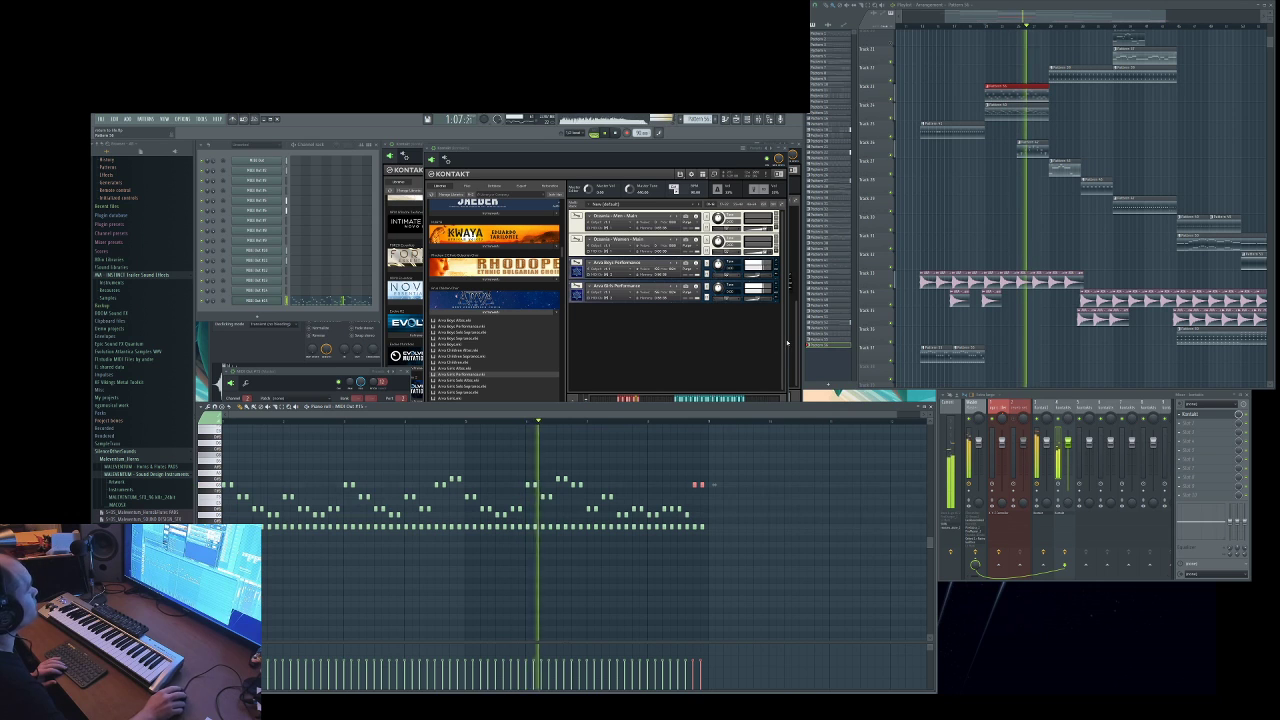
scroll(512, 495, up, 3)
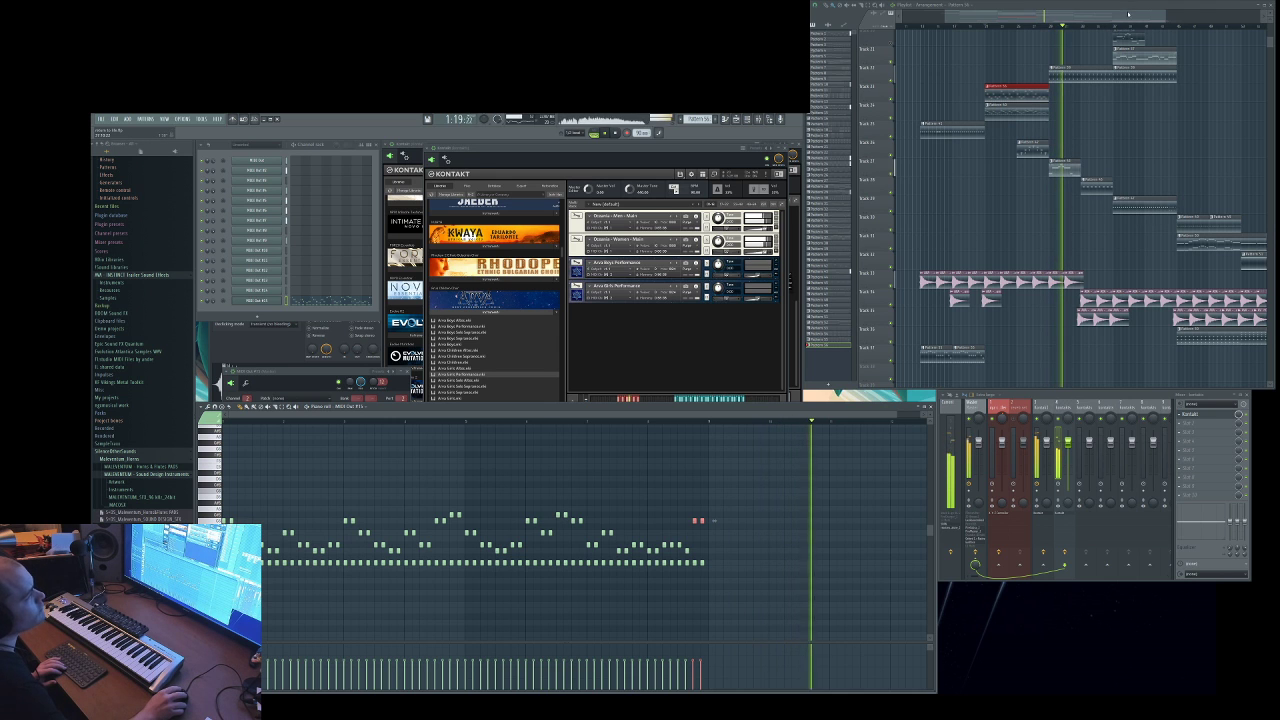
scroll(1090, 171, down, 2)
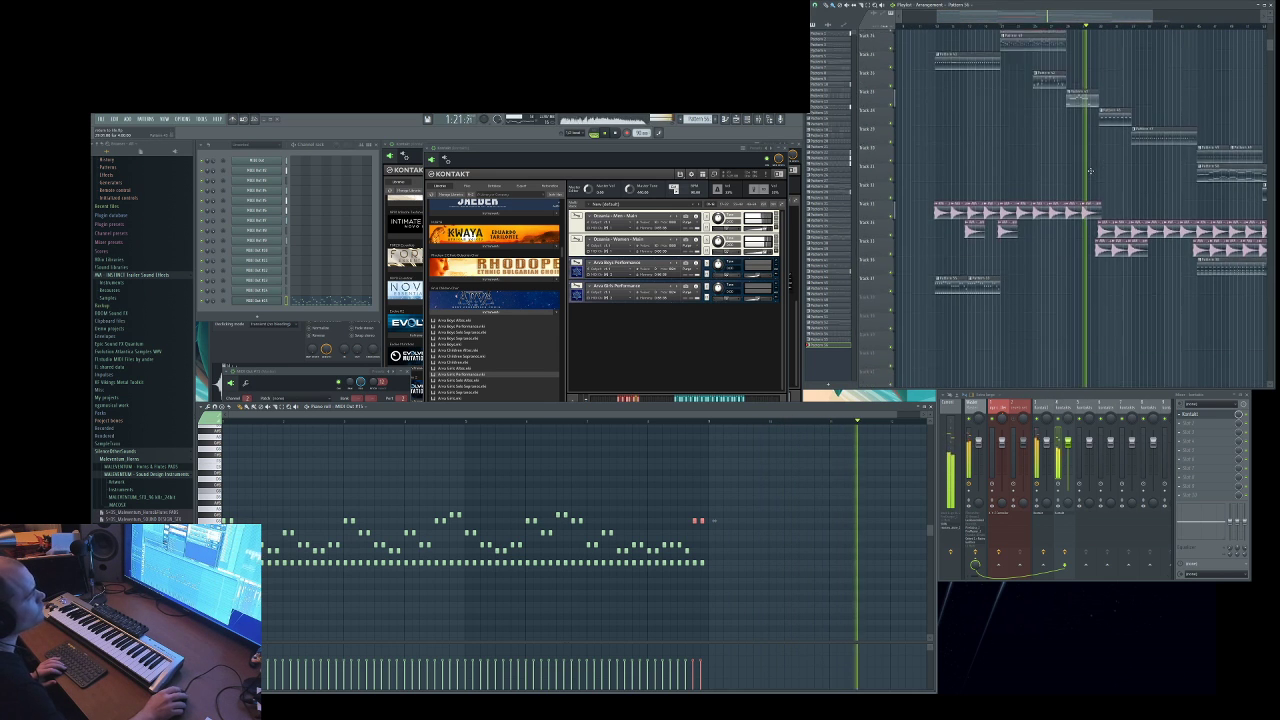
scroll(1040, 110, up, 2)
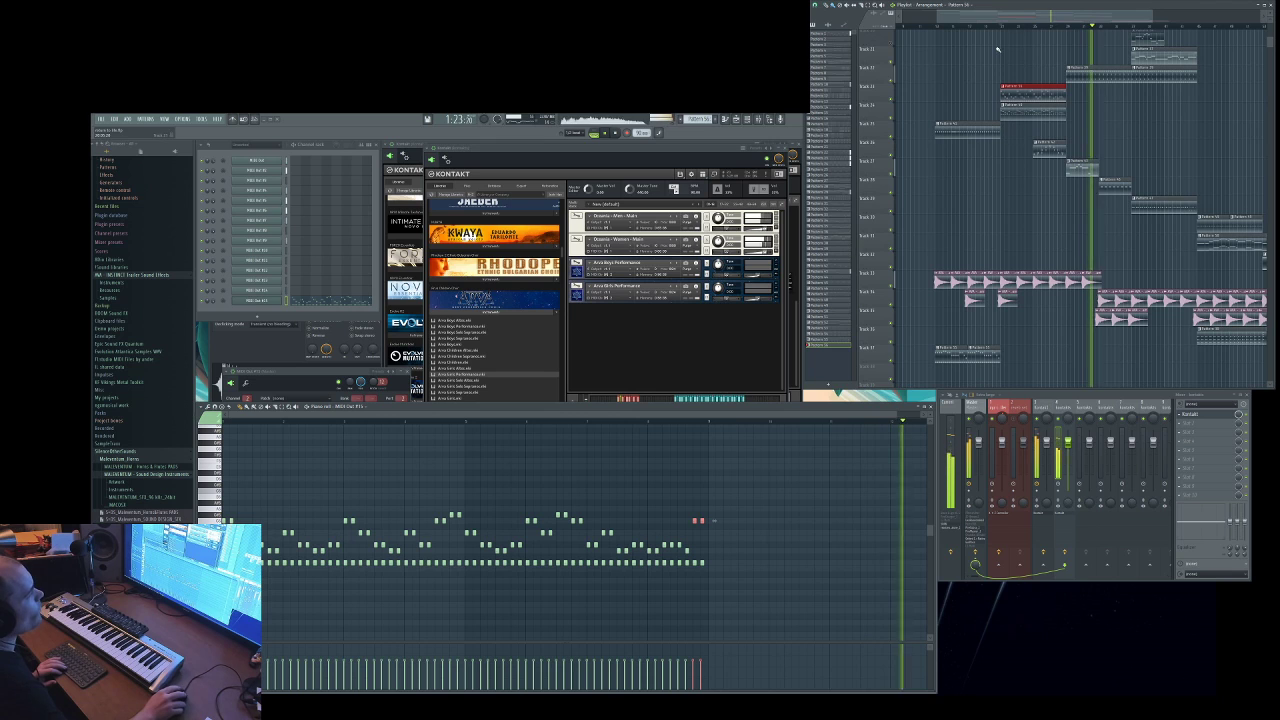
click(936, 25)
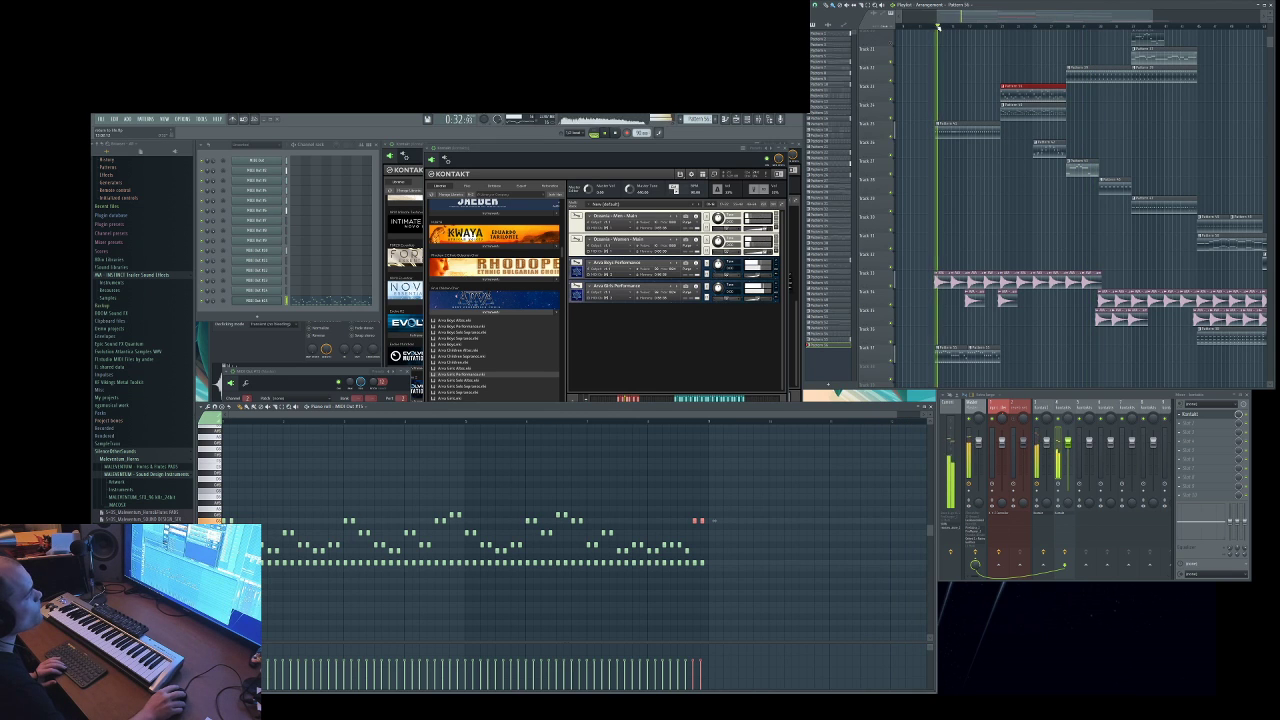
scroll(1034, 241, down, 3)
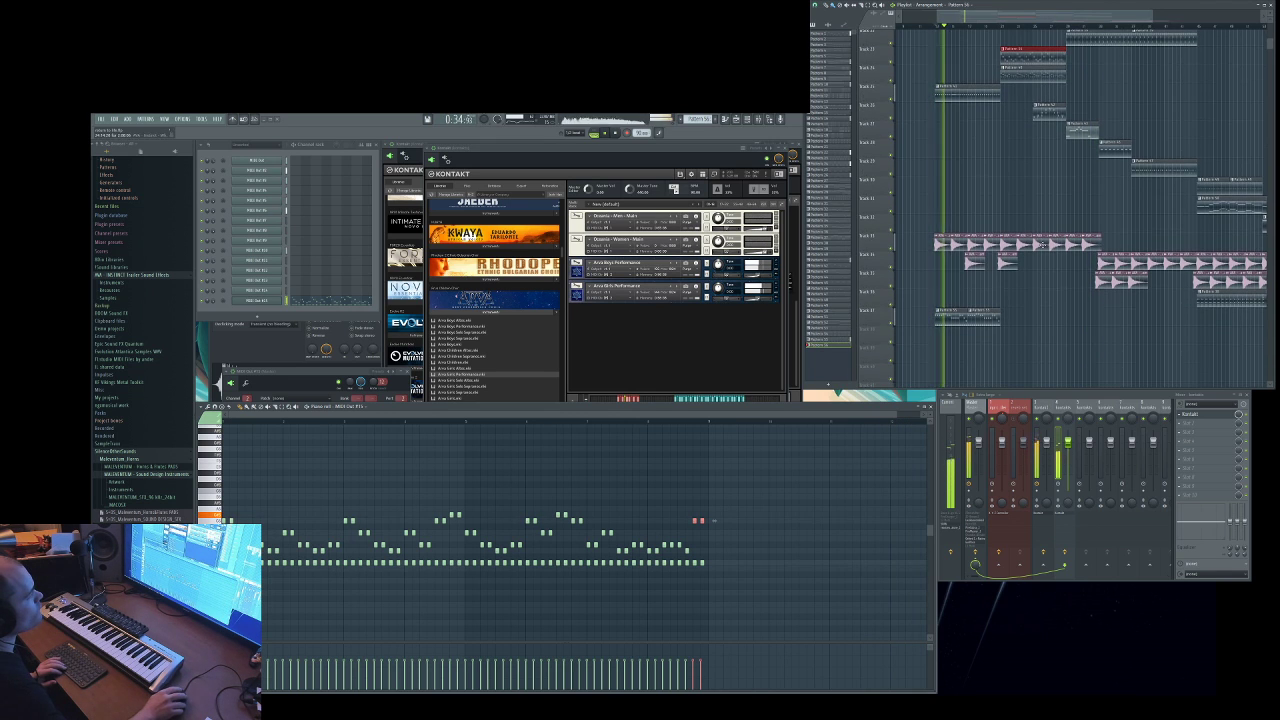
Replay the arrangement from about 0:28 and examine the upper and lower playlist tracks during playback
scroll(1004, 254, up, 3)
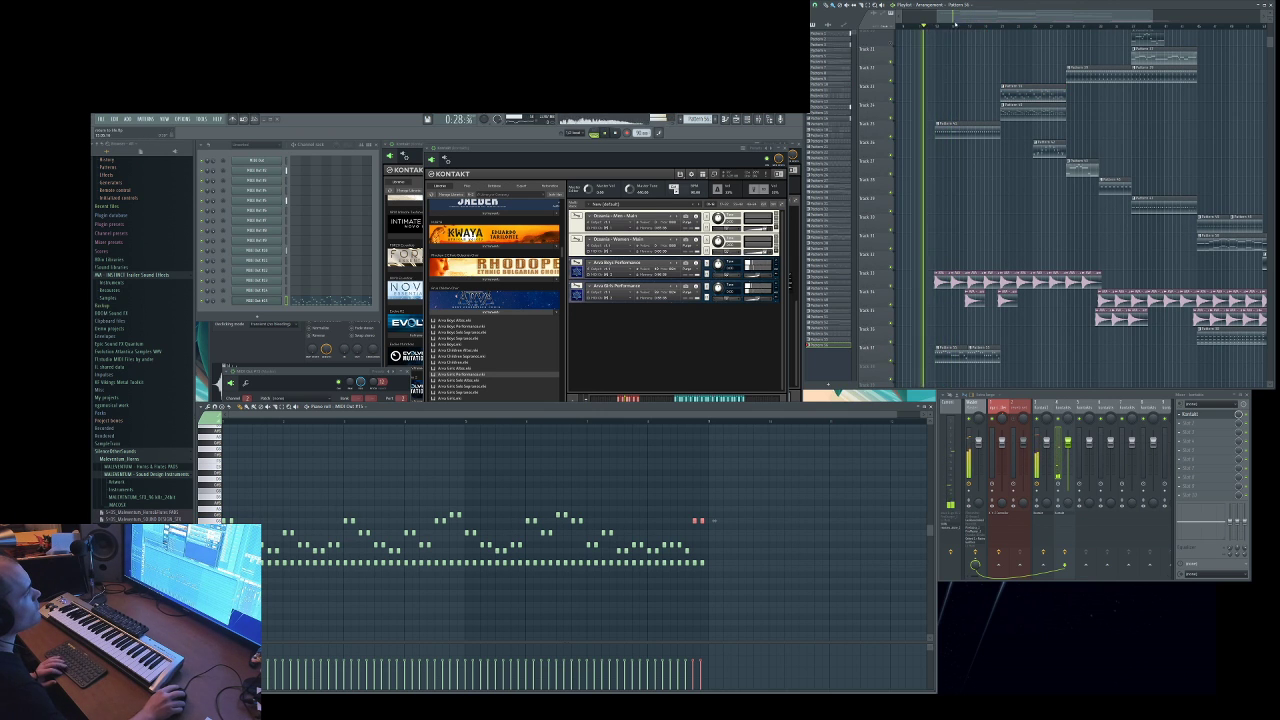
scroll(1020, 195, up, 3)
scroll(1020, 195, up, 3)
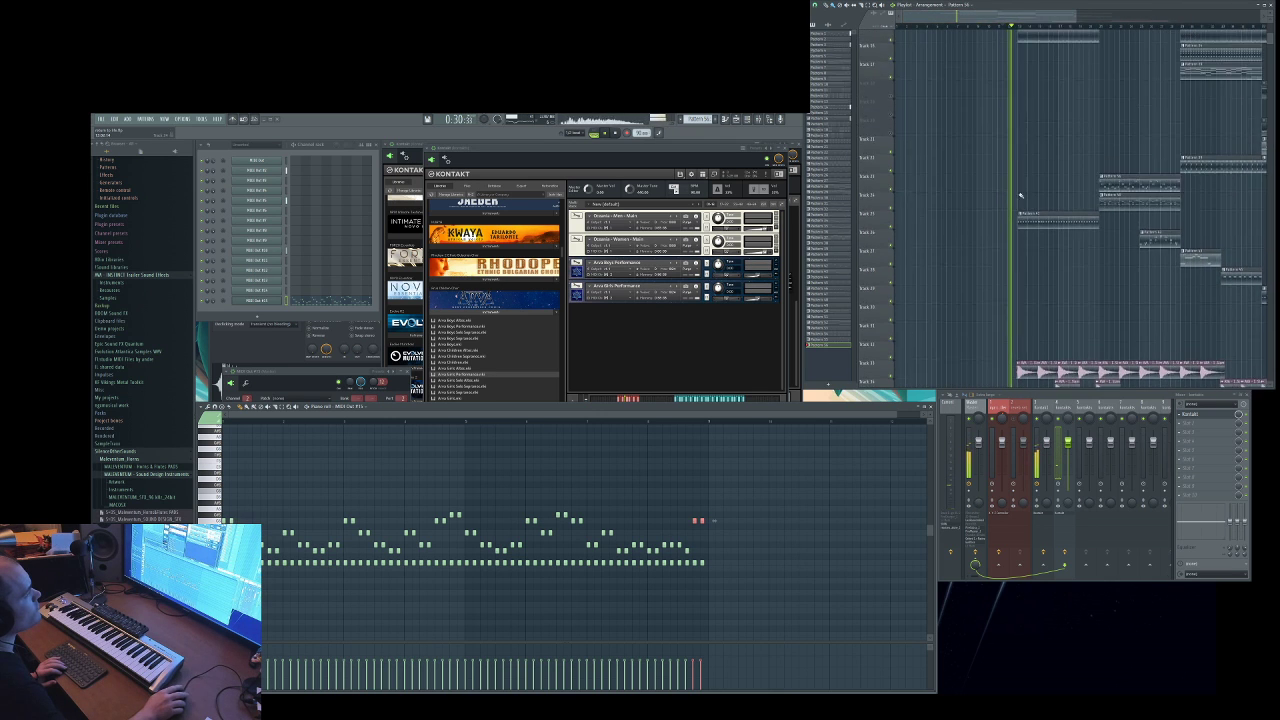
scroll(1021, 196, up, 5)
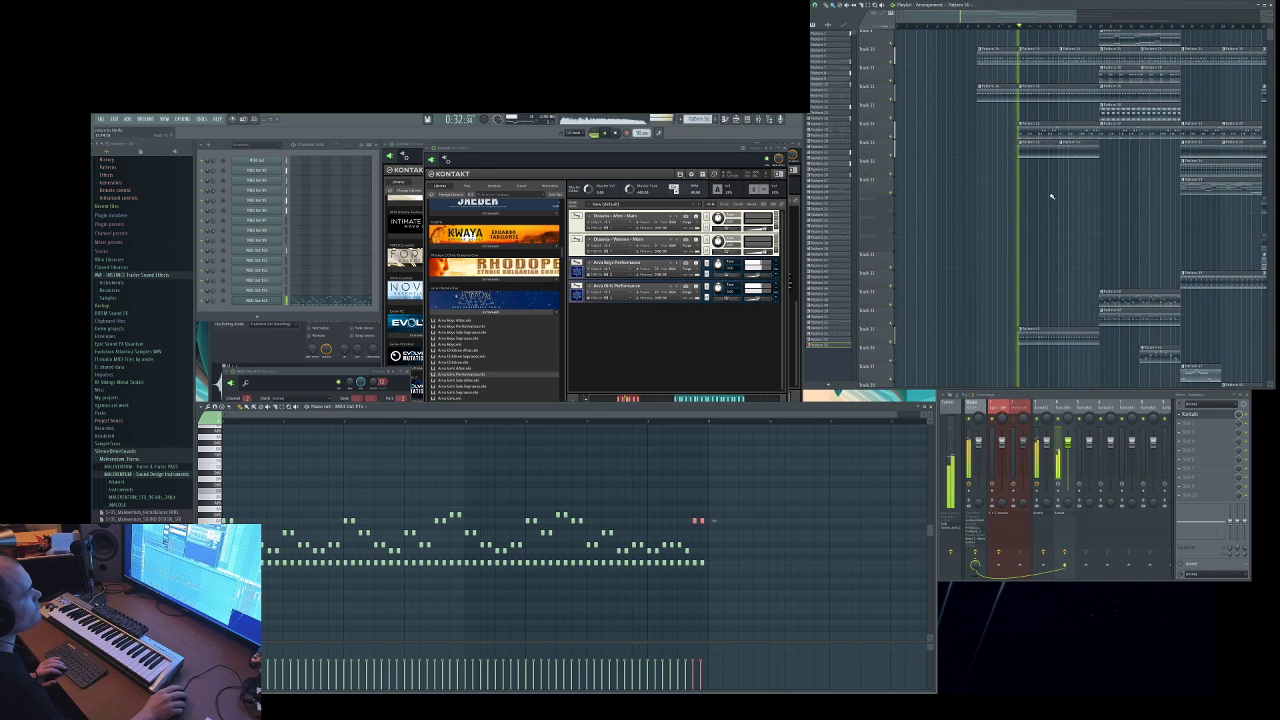
scroll(1051, 196, down, 5)
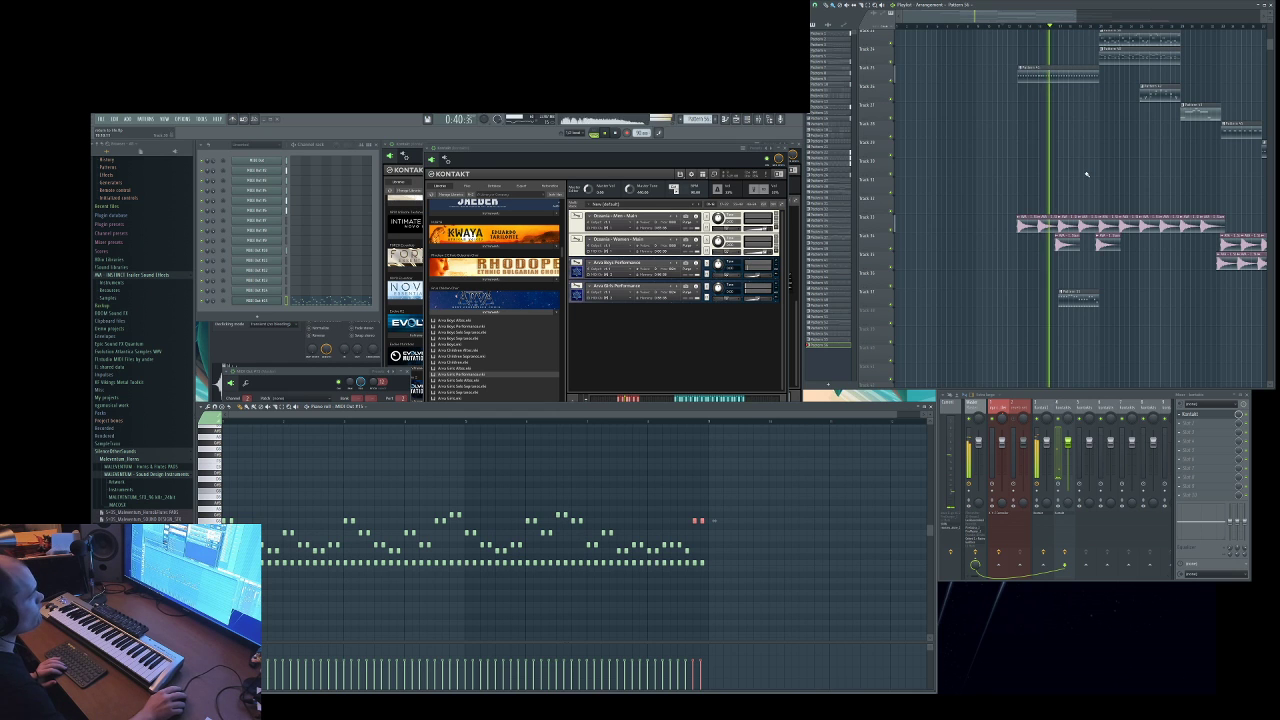
drag(1068, 18, 1021, 140)
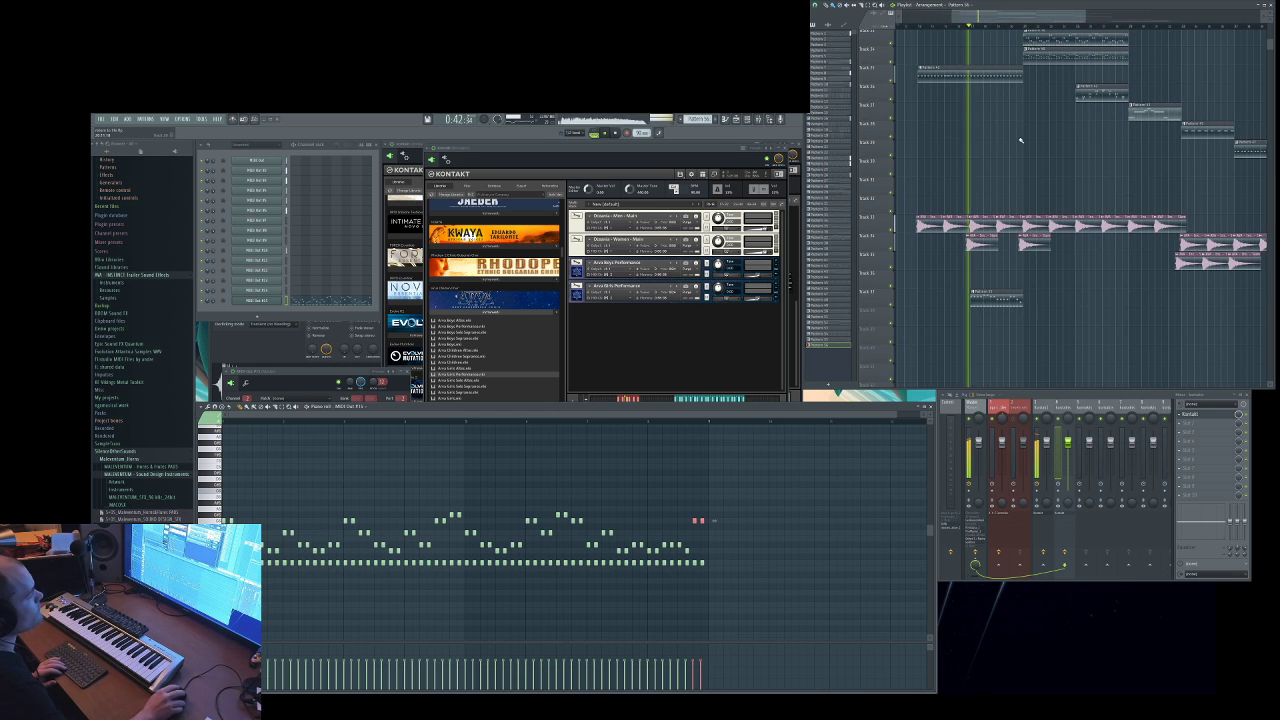
scroll(1066, 215, up, 3)
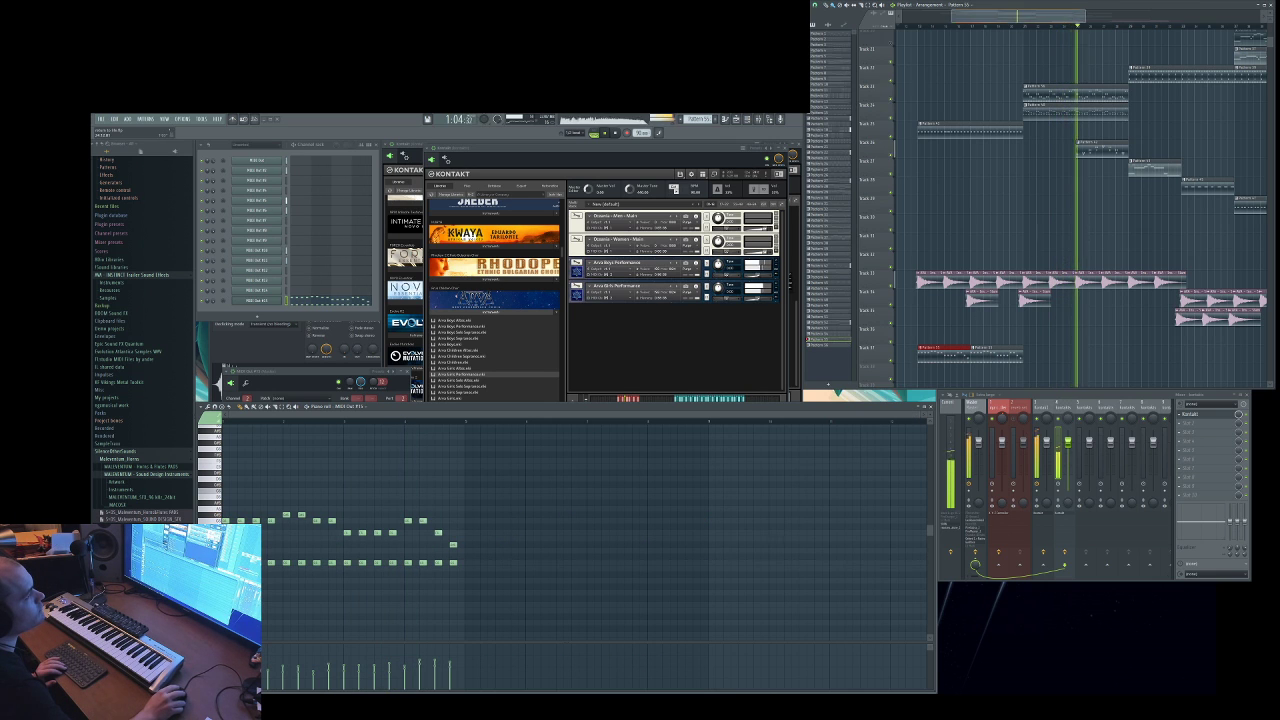
Follow the playback from about 1:04 to 1:38 and examine the playlist clips of these sections
drag(1062, 16, 1068, 16)
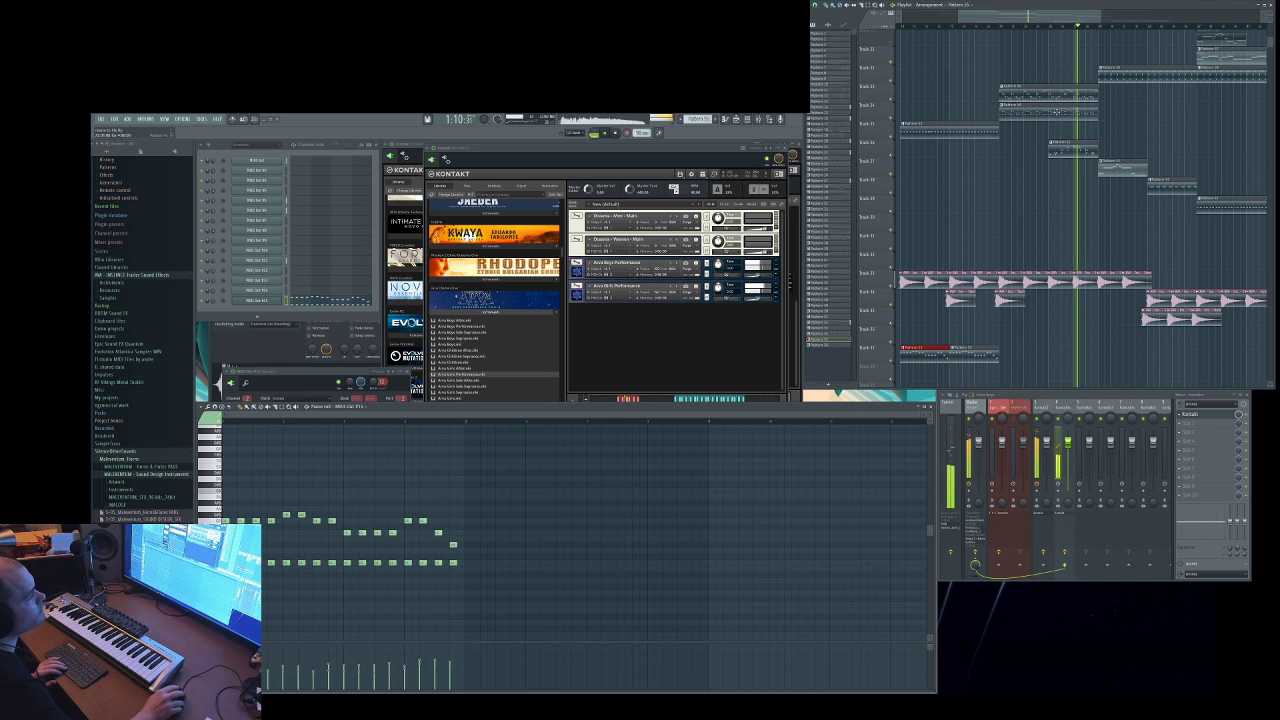
drag(1093, 20, 1120, 20)
scroll(1116, 246, up, 3)
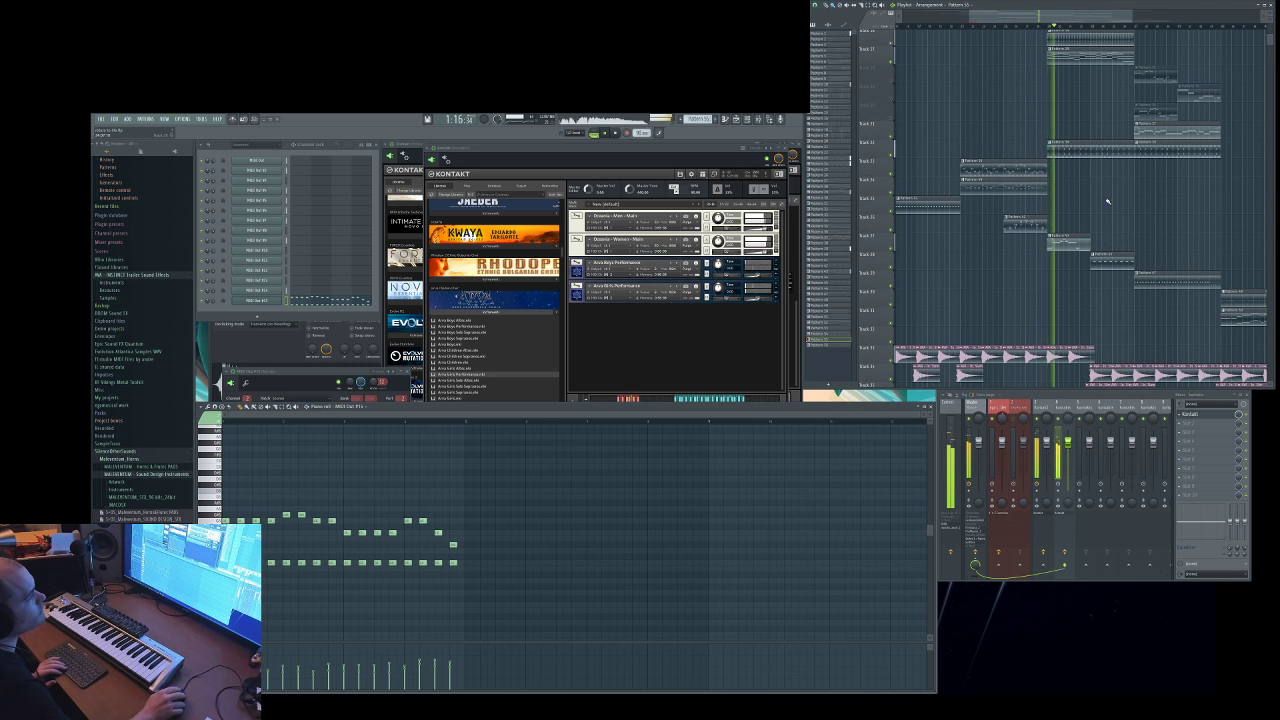
scroll(1104, 205, up, 2)
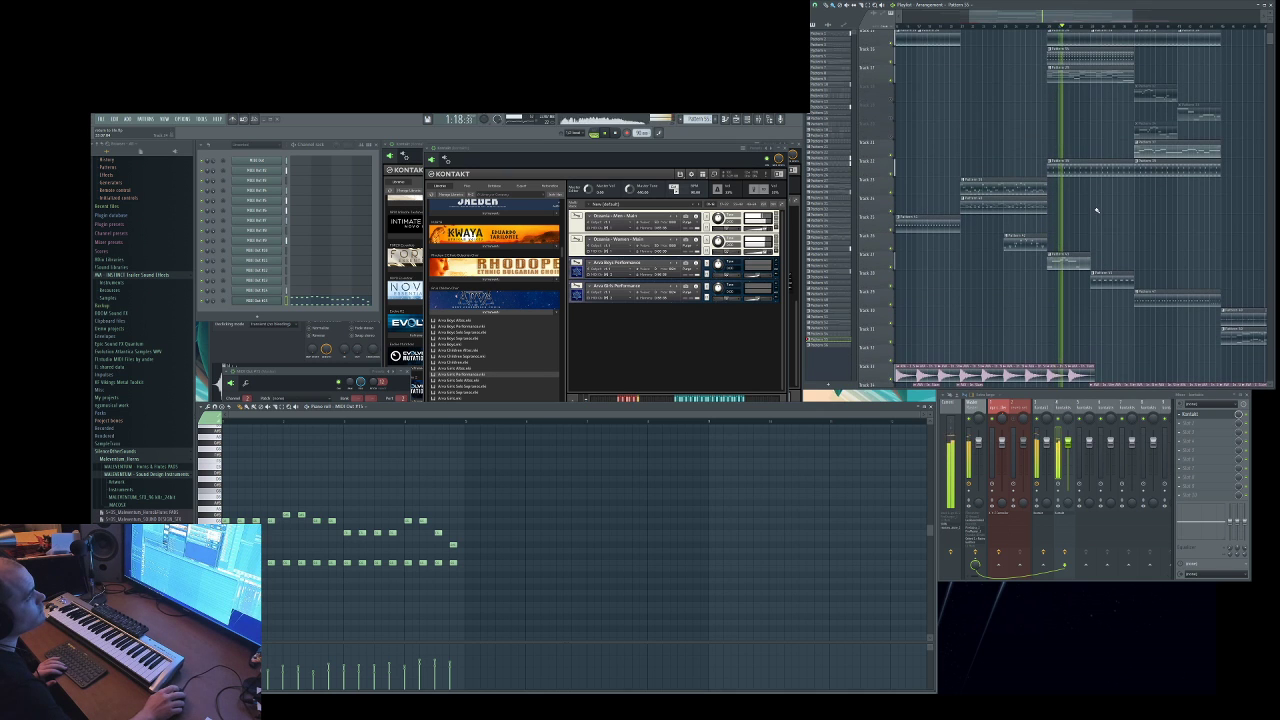
scroll(1098, 194, down, 4)
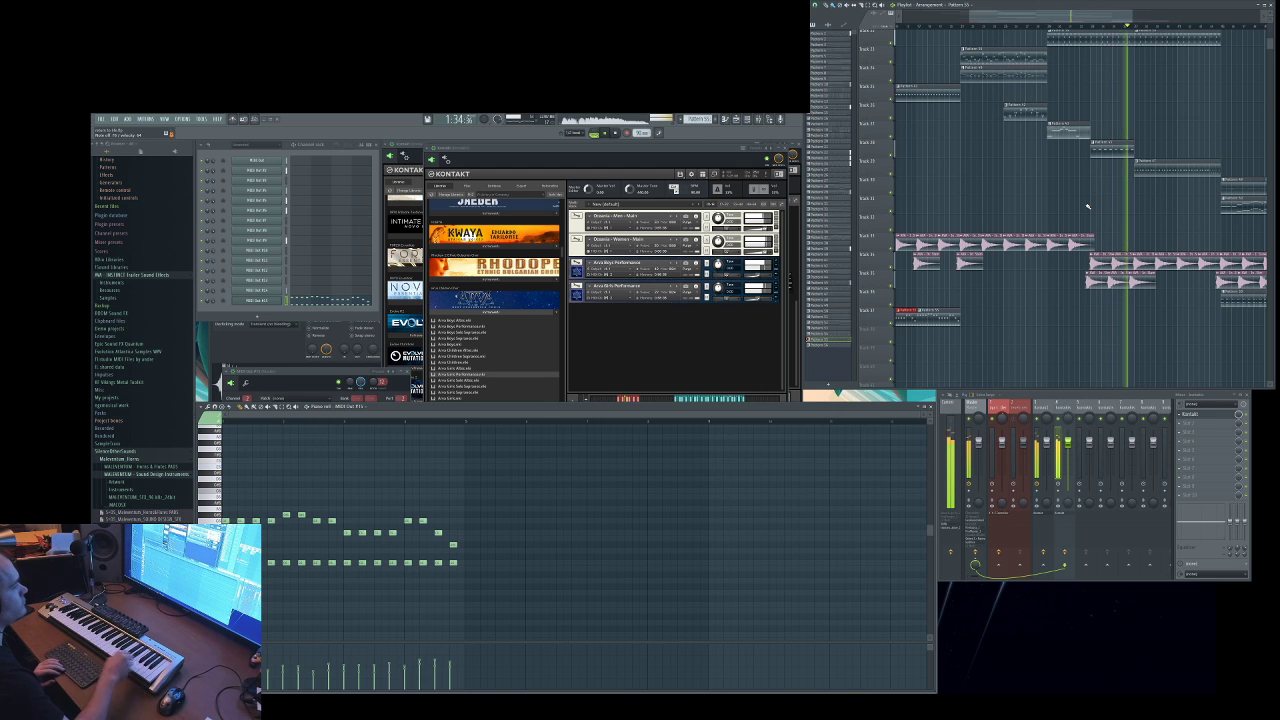
drag(1138, 20, 1129, 15)
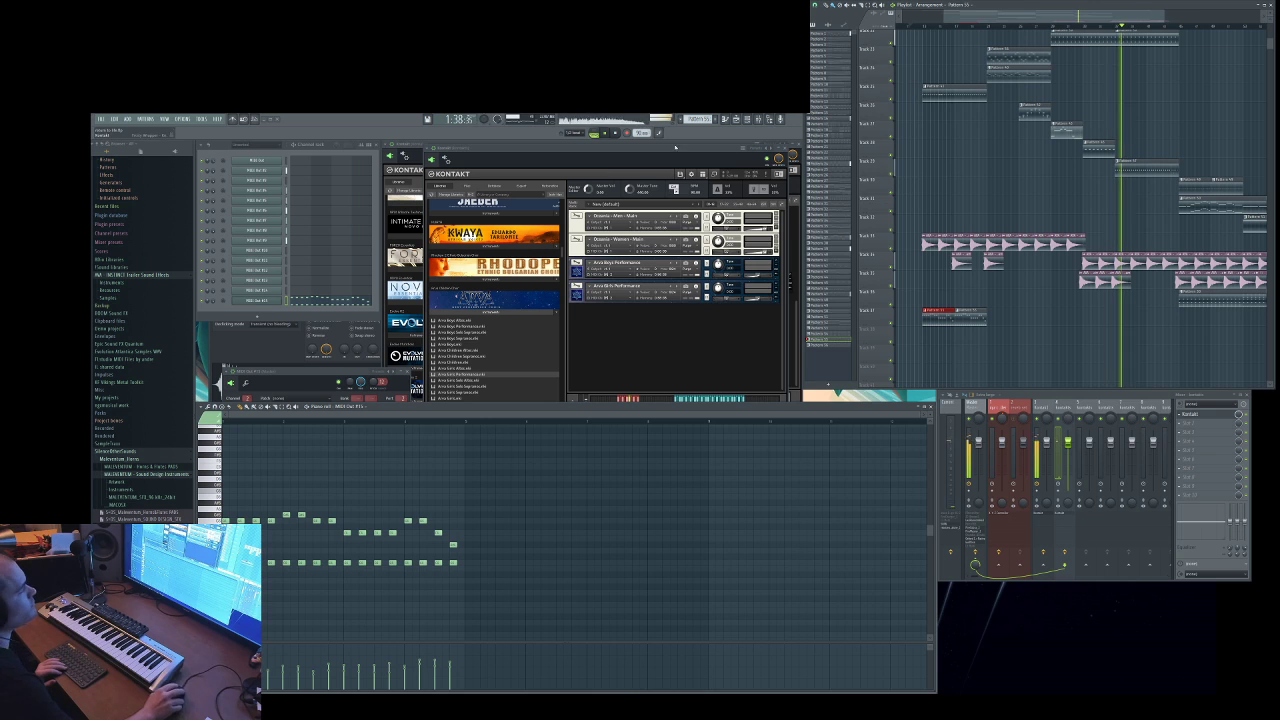
Open a MIDI Out channel near the top of the channel rack, stop playback, and select the long melody clip's pattern near 1:58
click(268, 191)
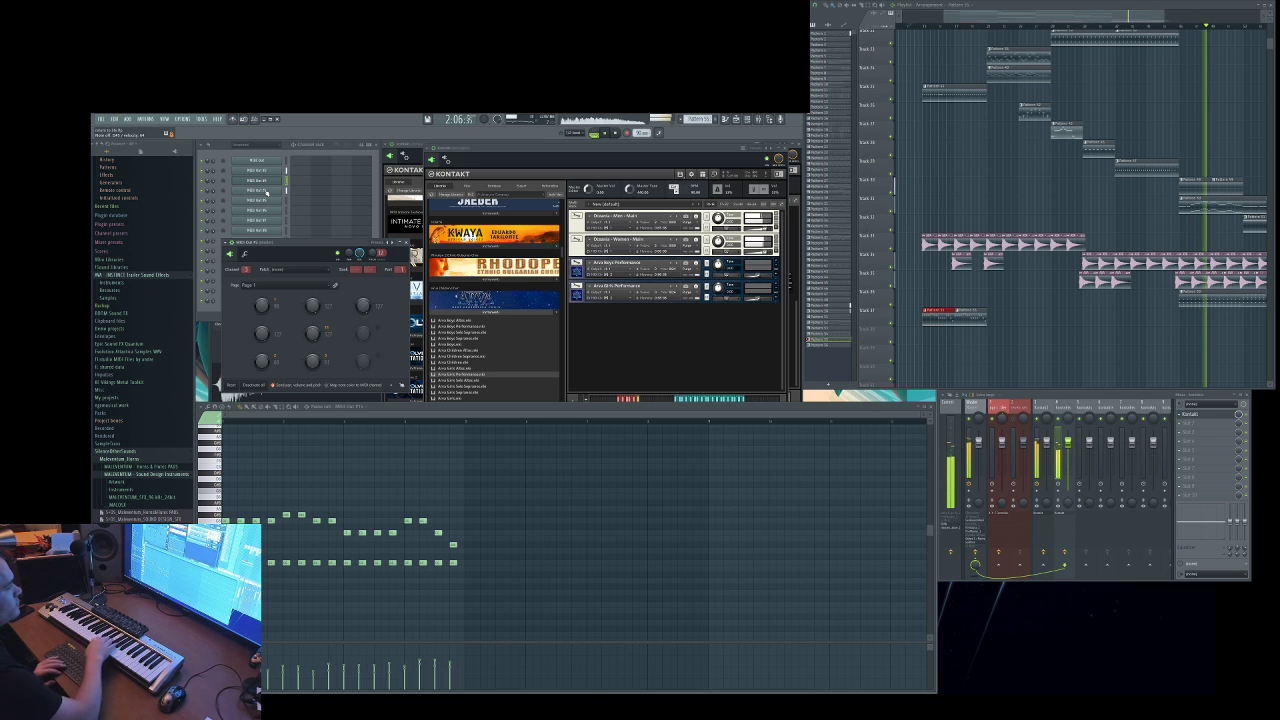
key(space)
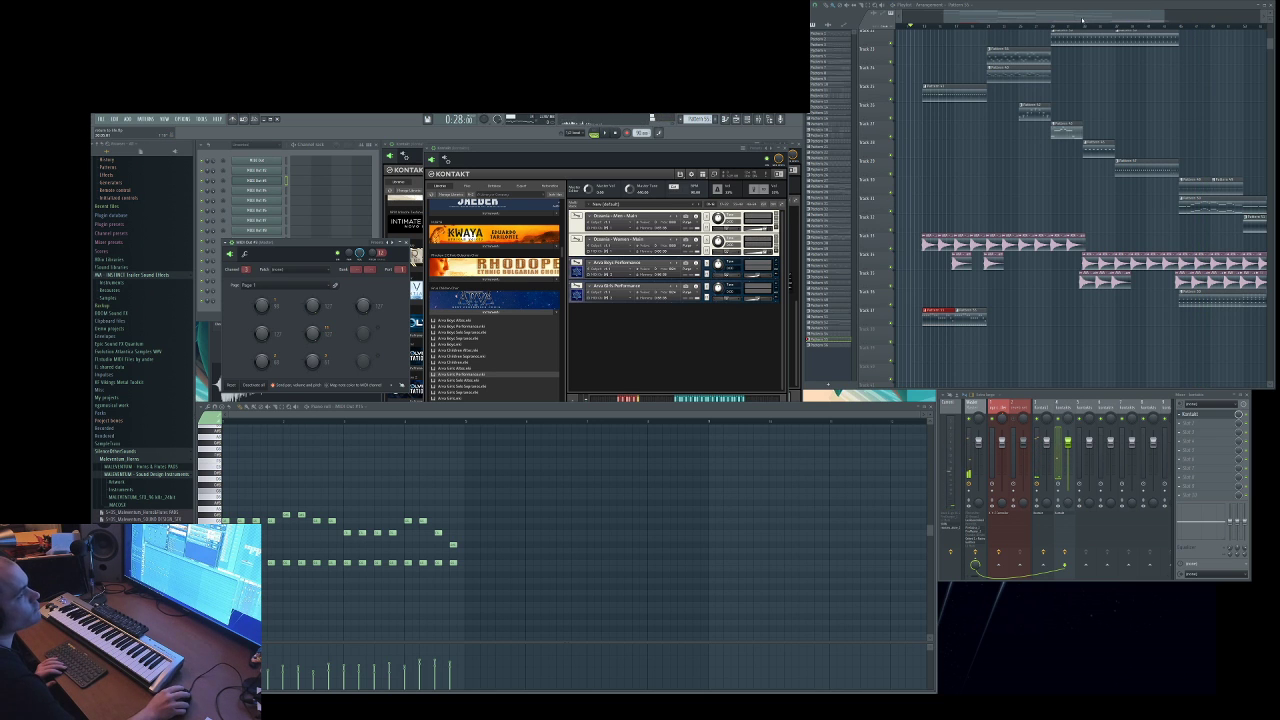
drag(1082, 20, 972, 222)
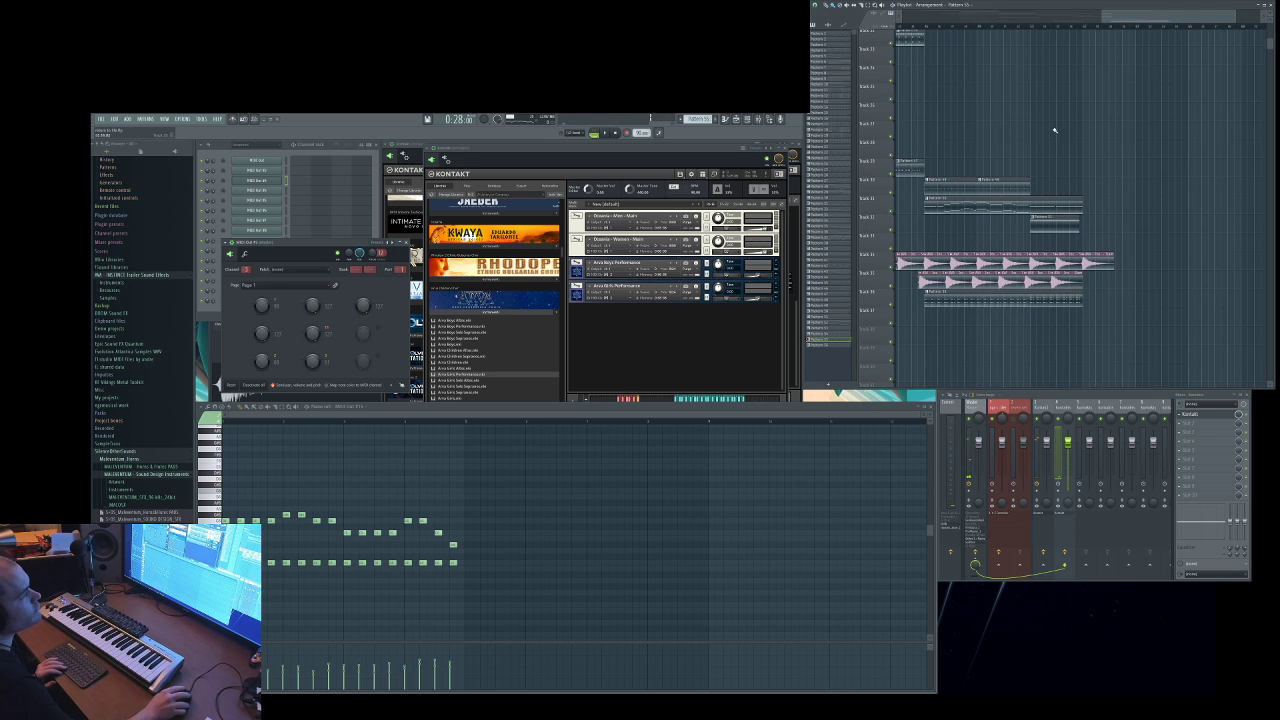
click(954, 207)
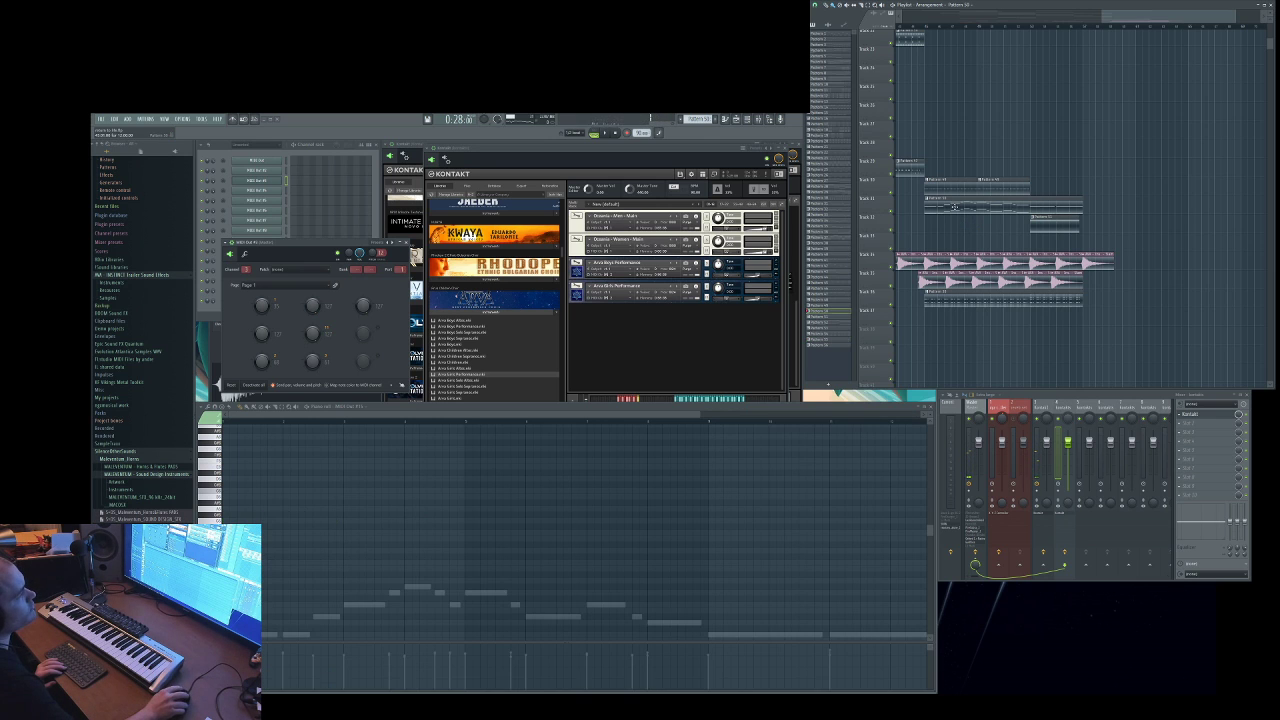
scroll(440, 437, up, 3)
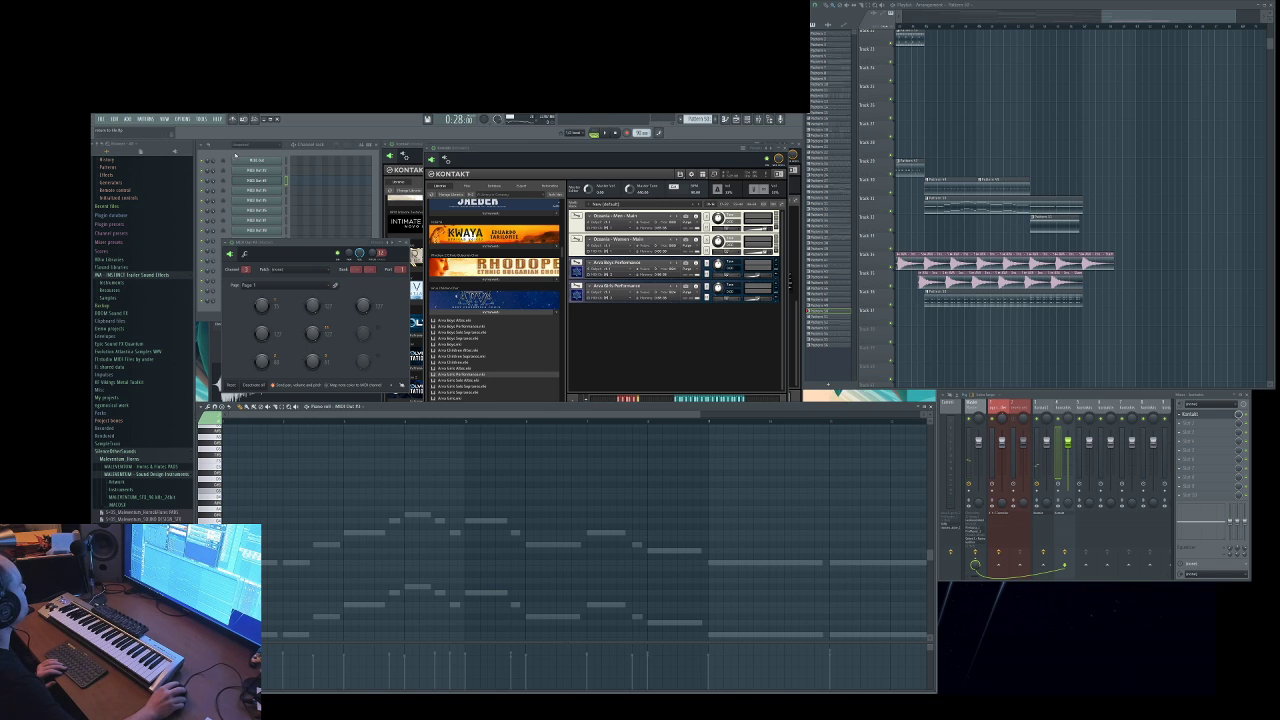
Copy all melody notes from the pattern's existing MIDI Out part into the third channel, keeping only the upper octave
click(225, 148)
click(334, 261)
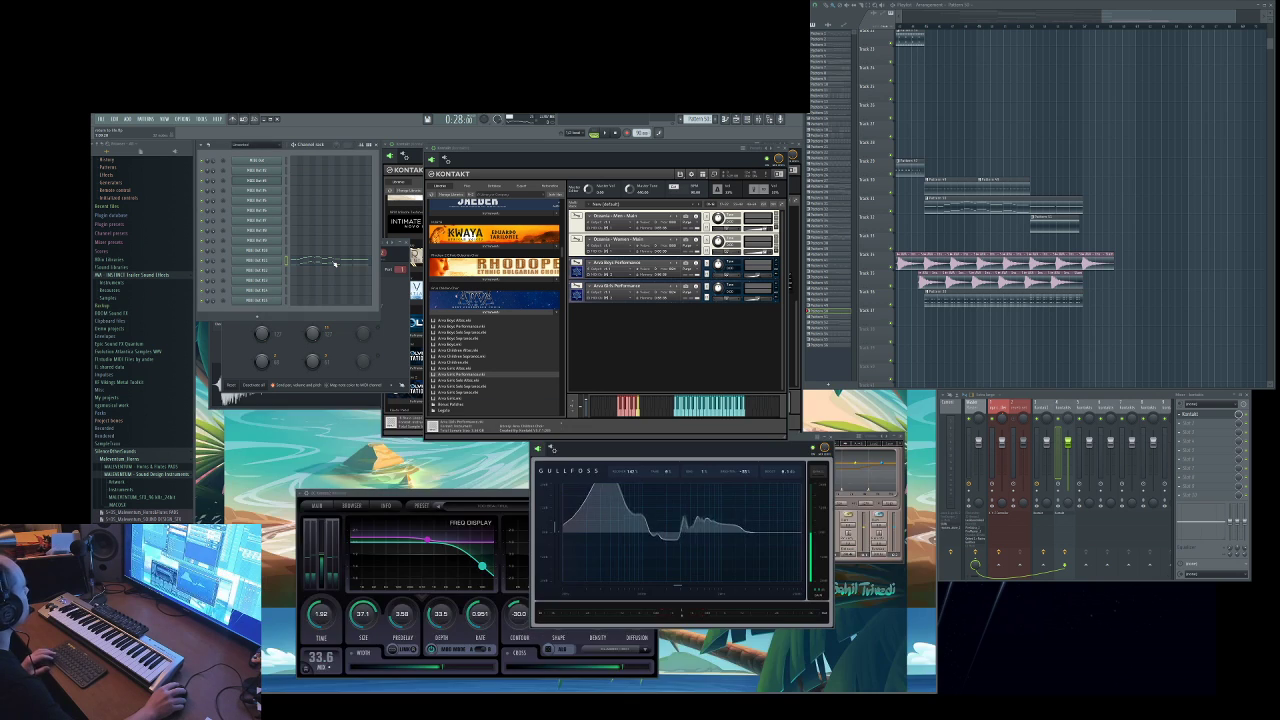
click(335, 261)
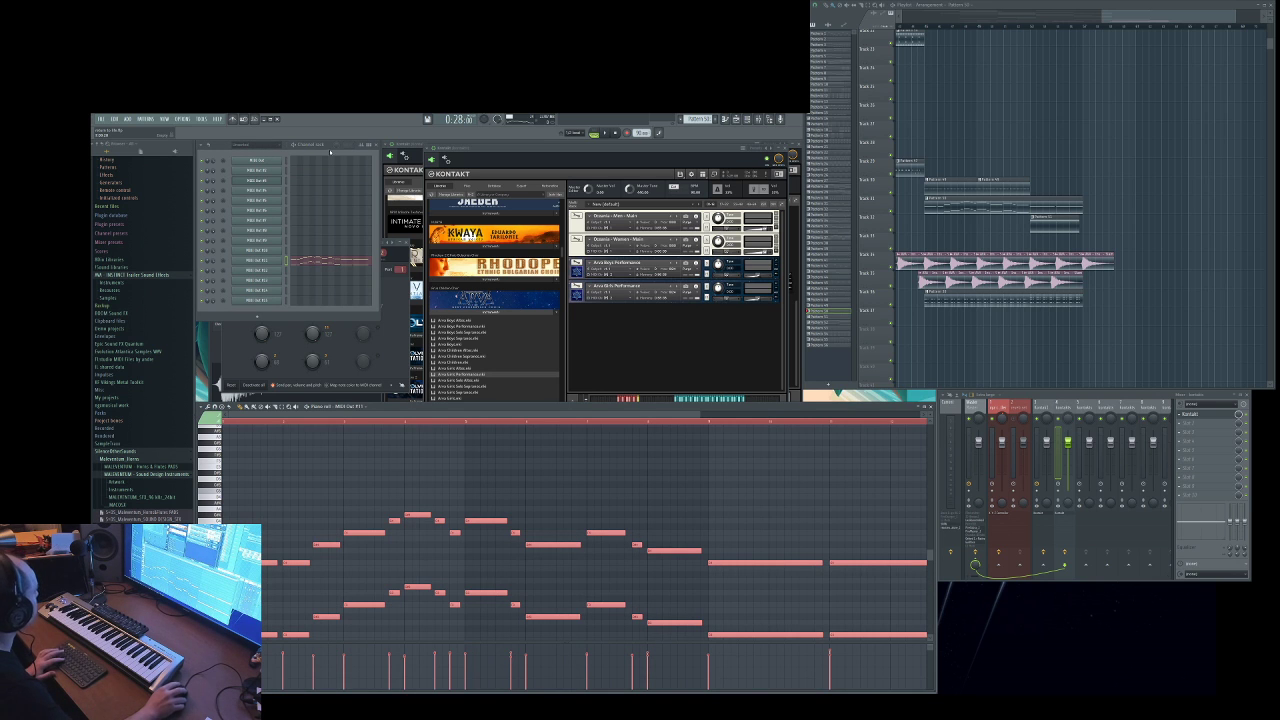
click(296, 182)
click(296, 183)
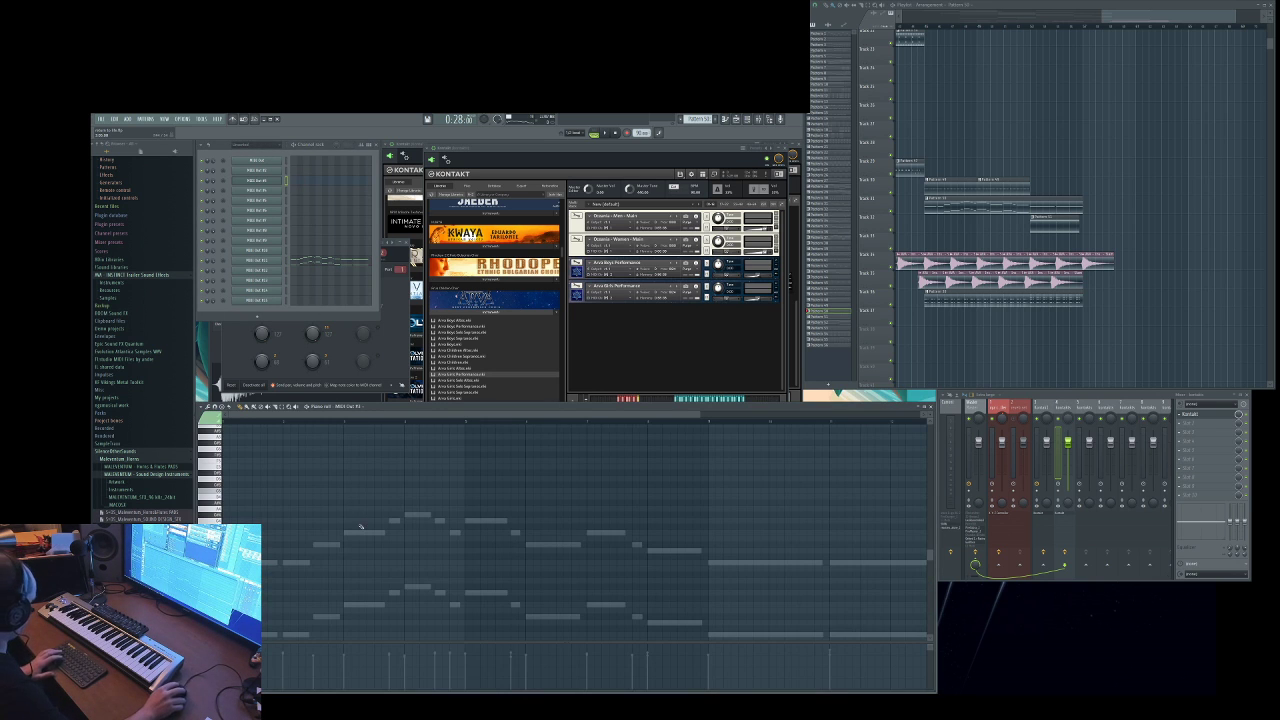
key(ctrl+v)
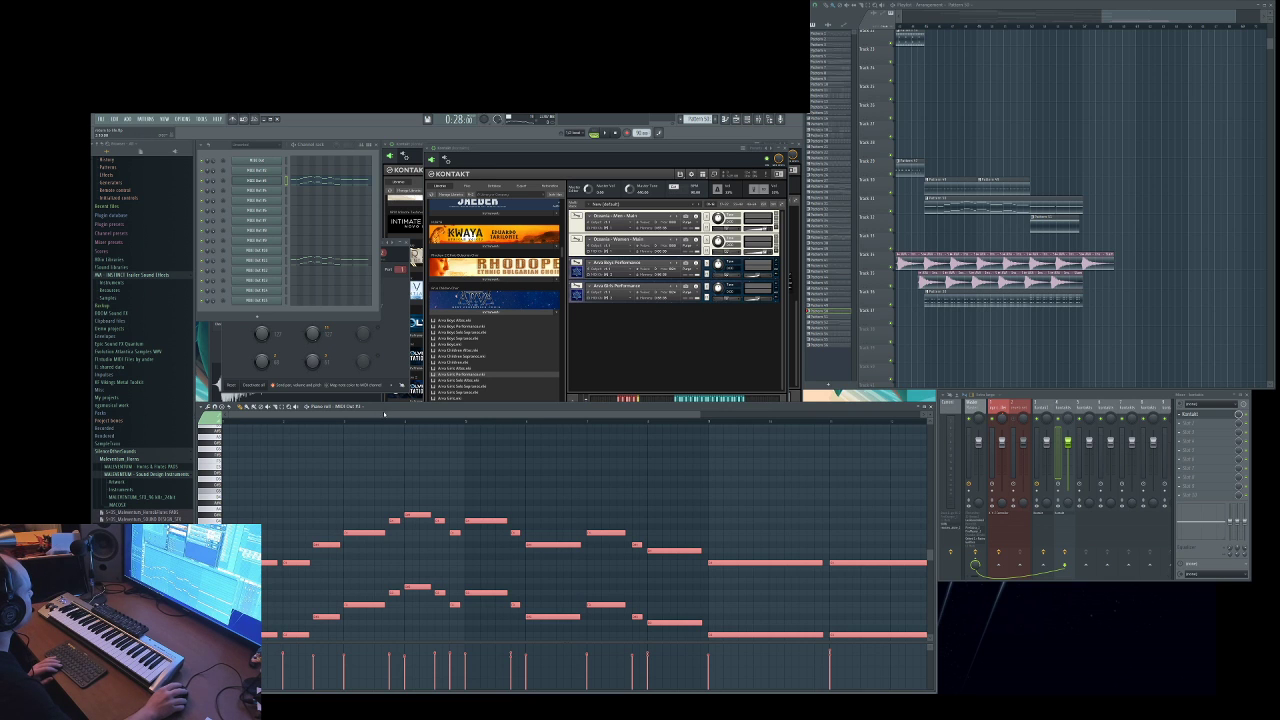
drag(700, 413, 920, 413)
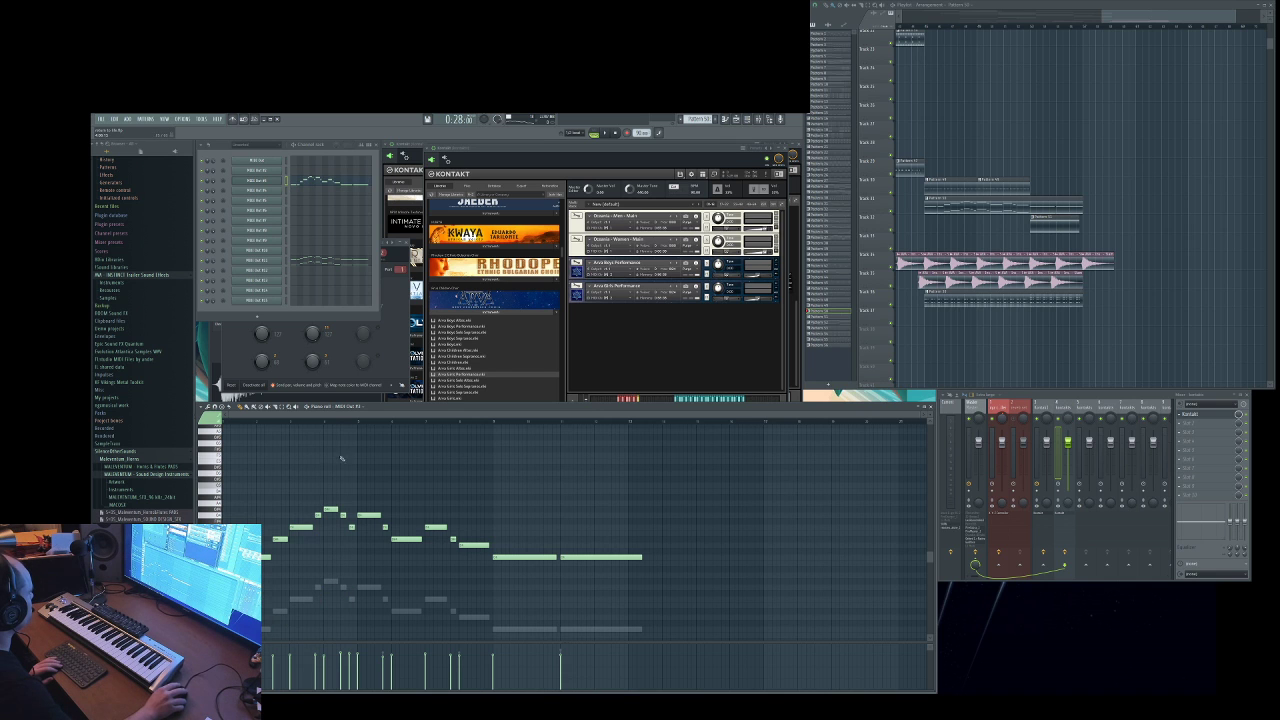
drag(348, 418, 515, 478)
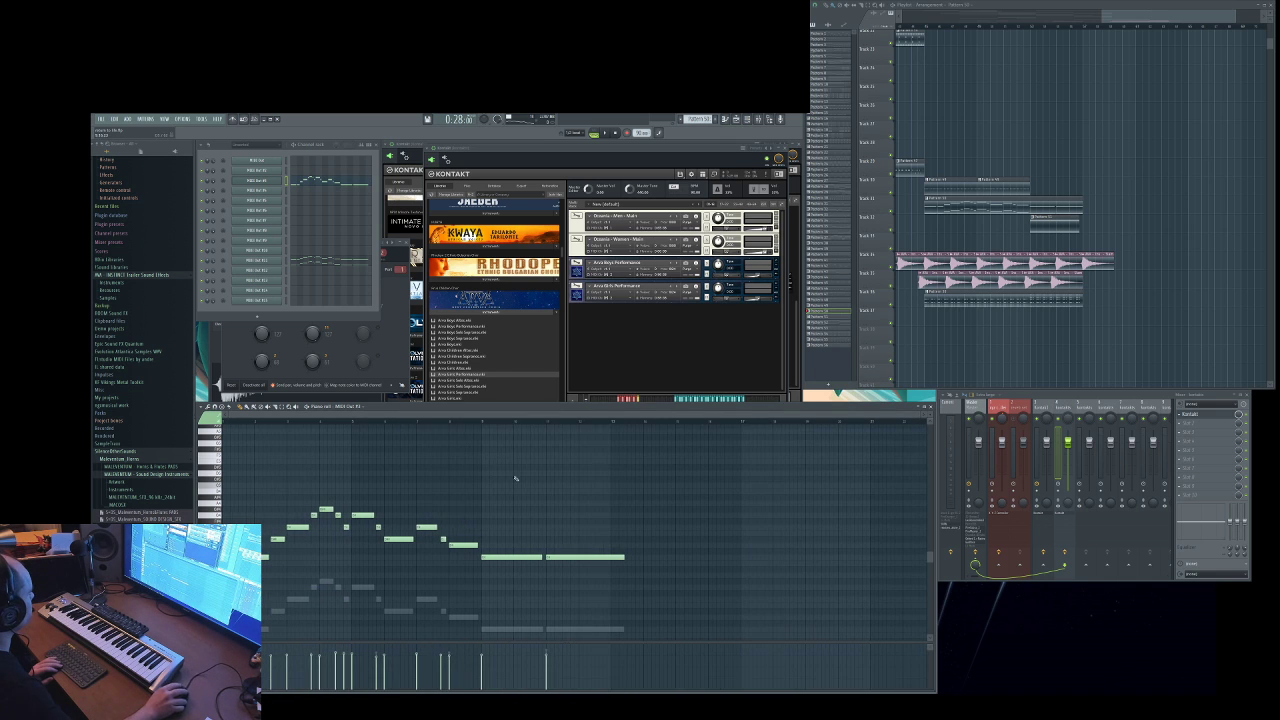
Try the pasted melody an octave higher during playback, and move it back down an octave
drag(612, 424, 190, 438)
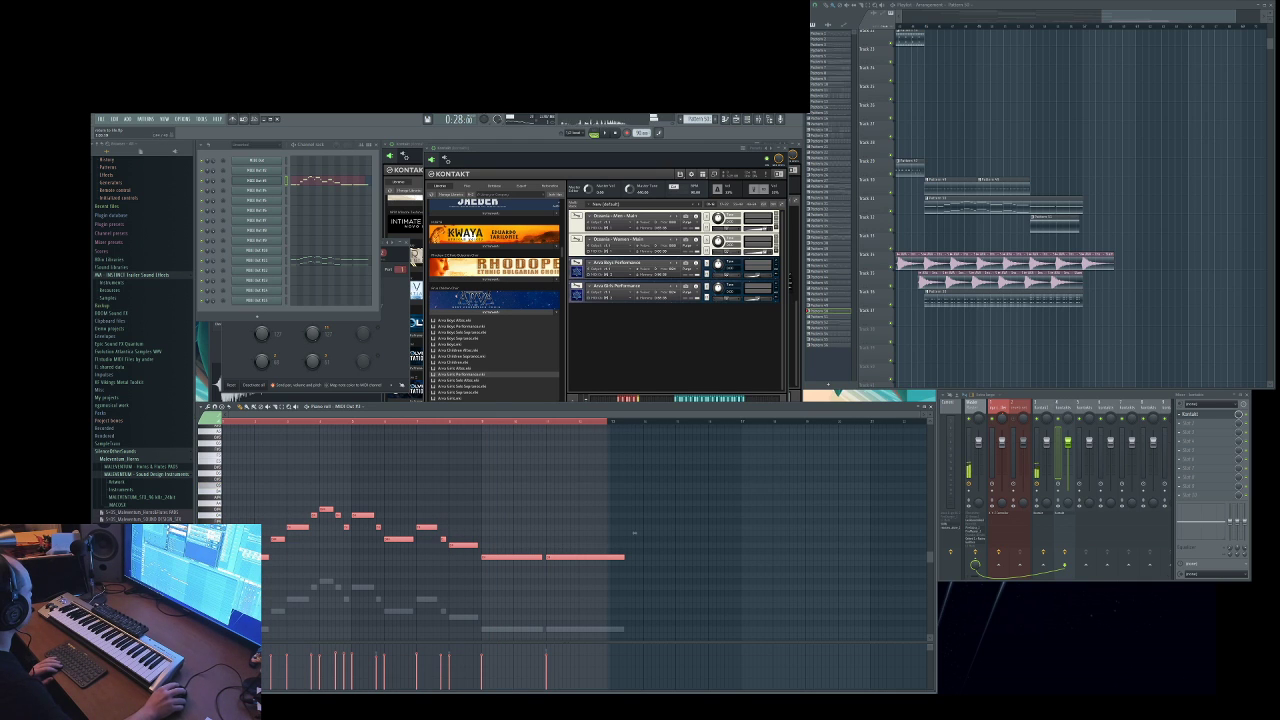
key(ctrl+Up)
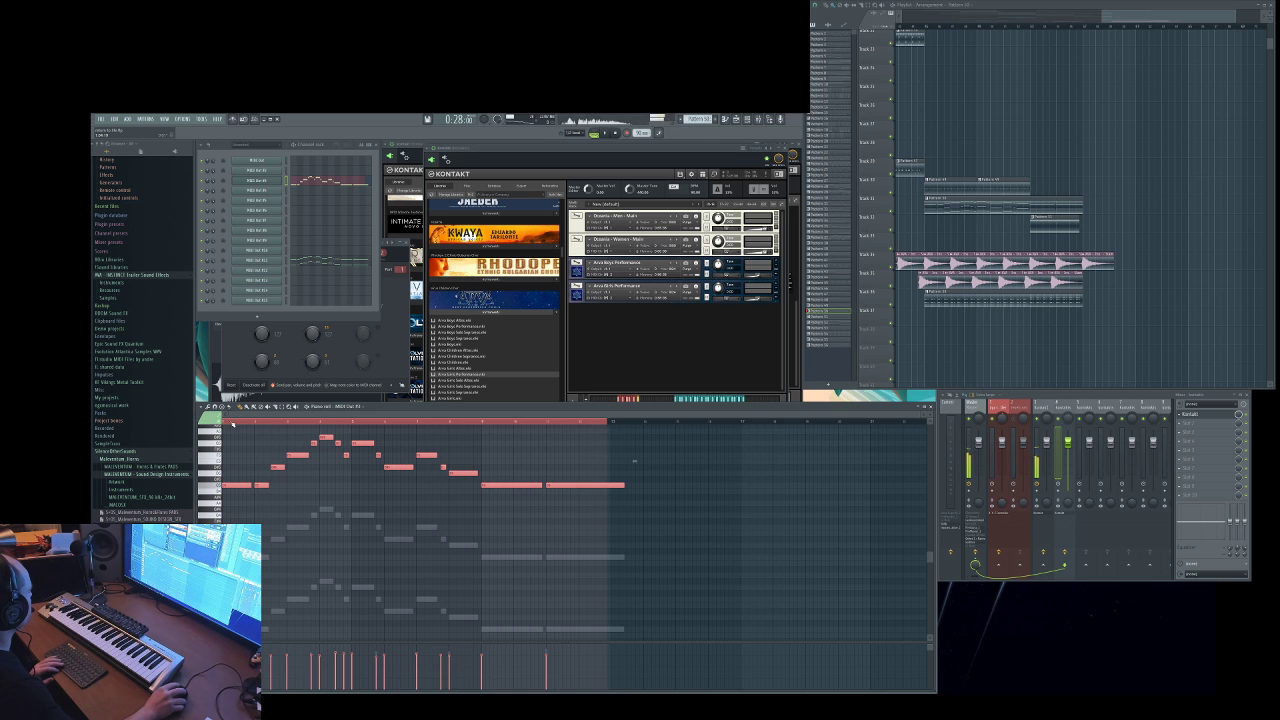
key(space)
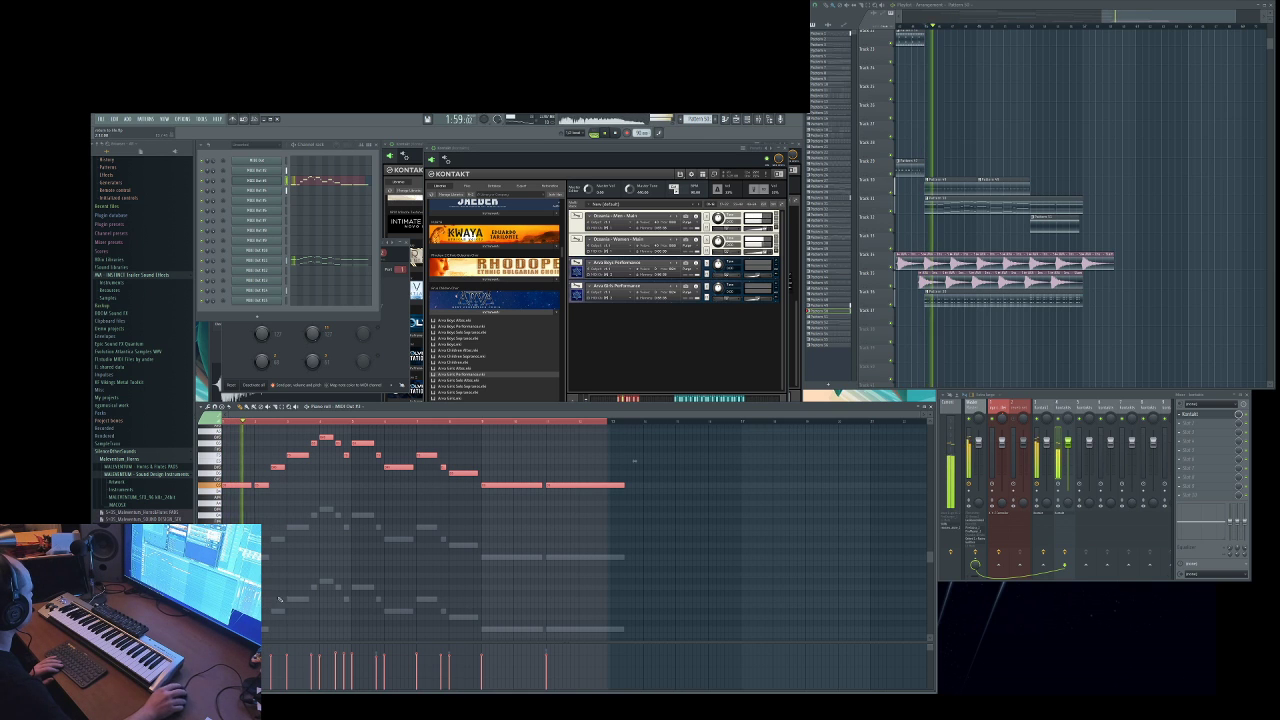
key(ctrl+Down)
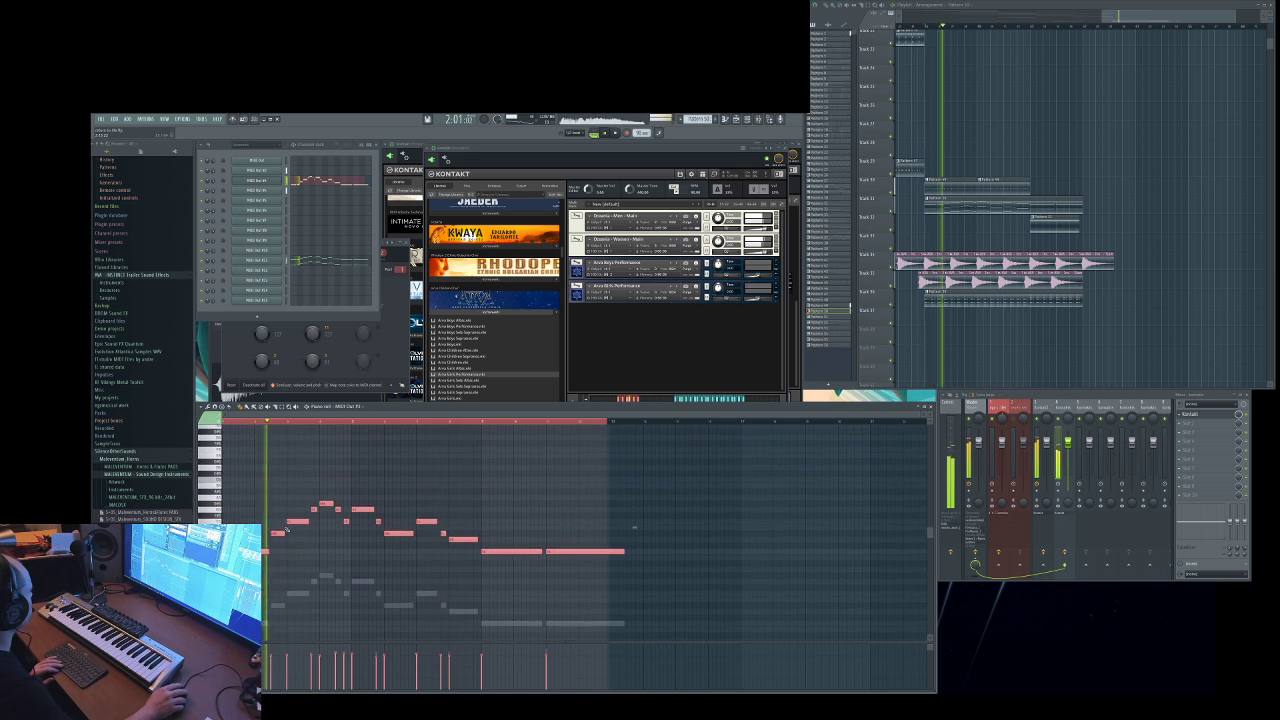
scroll(286, 530, up, 1)
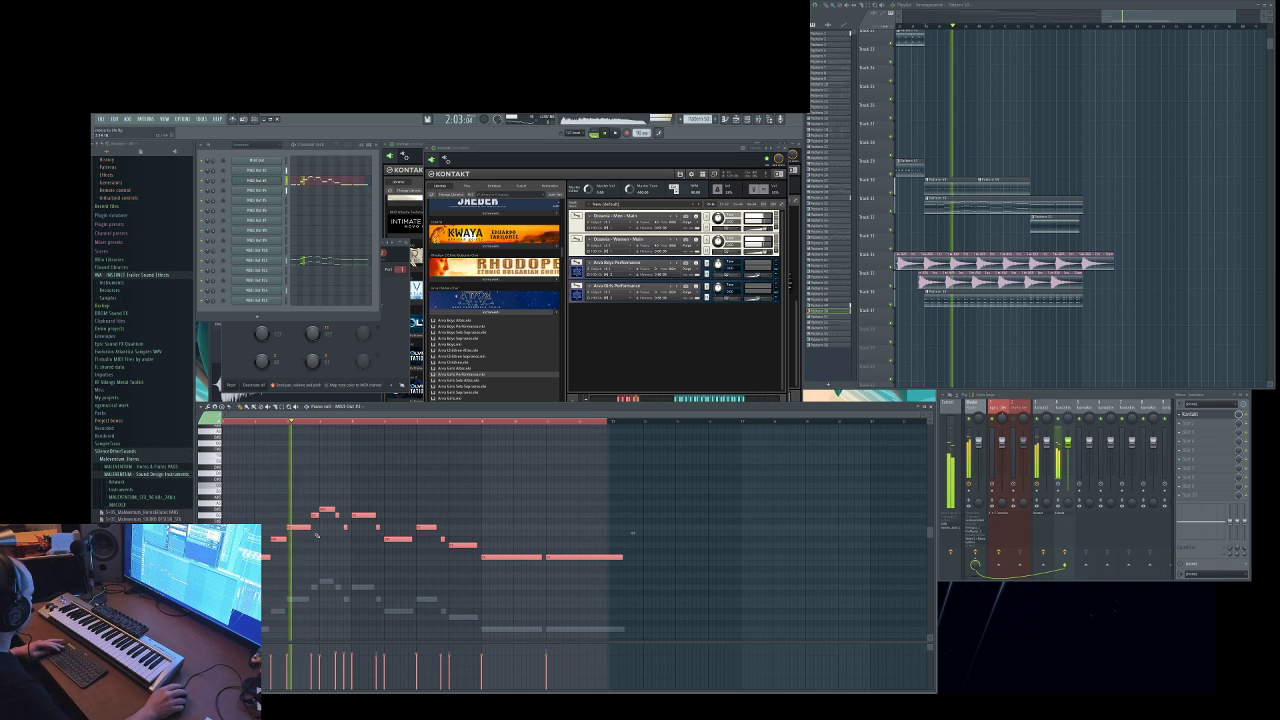
key(ctrl+d)
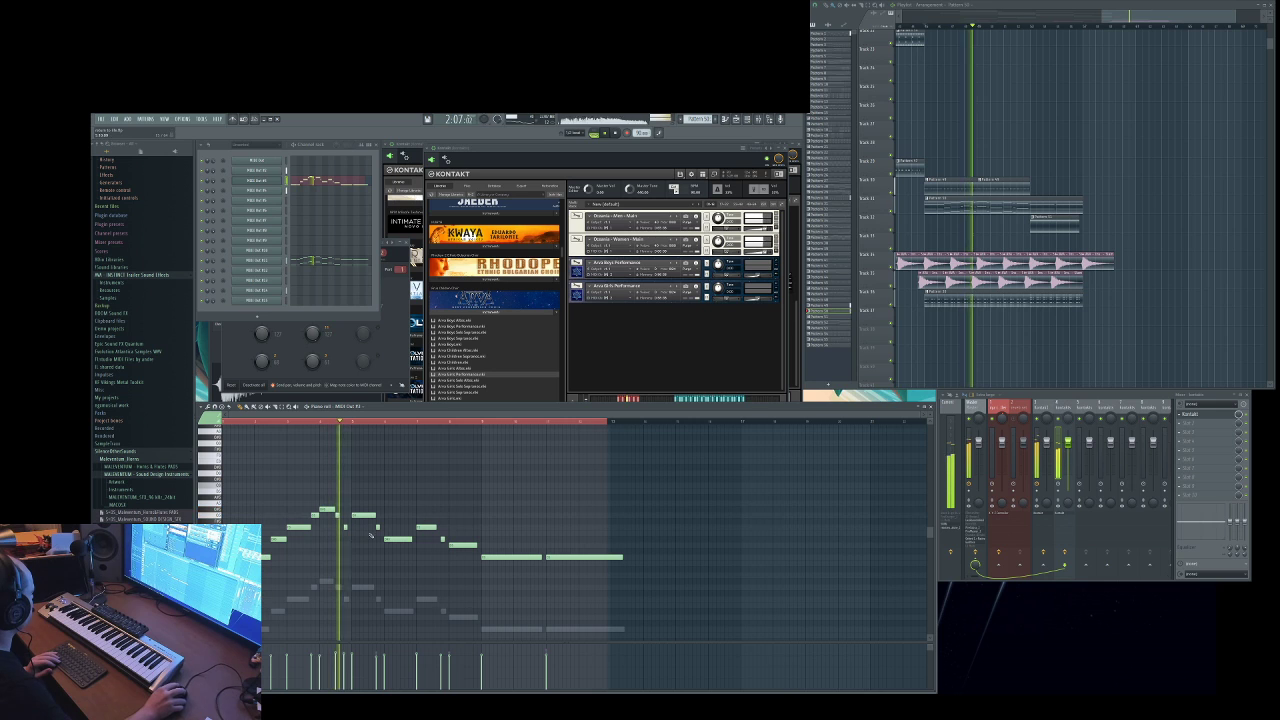
Review the pasted melody's notes during playback and delete the two long notes at its end
drag(335, 505, 450, 541)
click(379, 527)
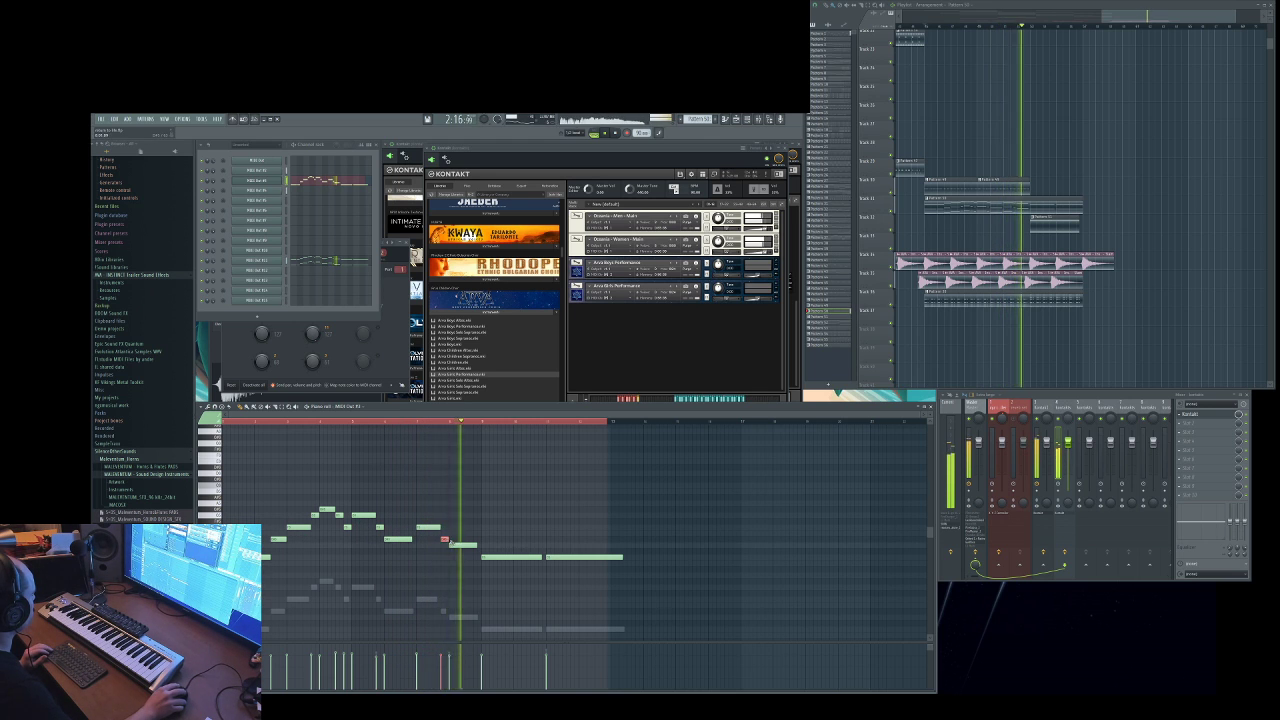
click(541, 557)
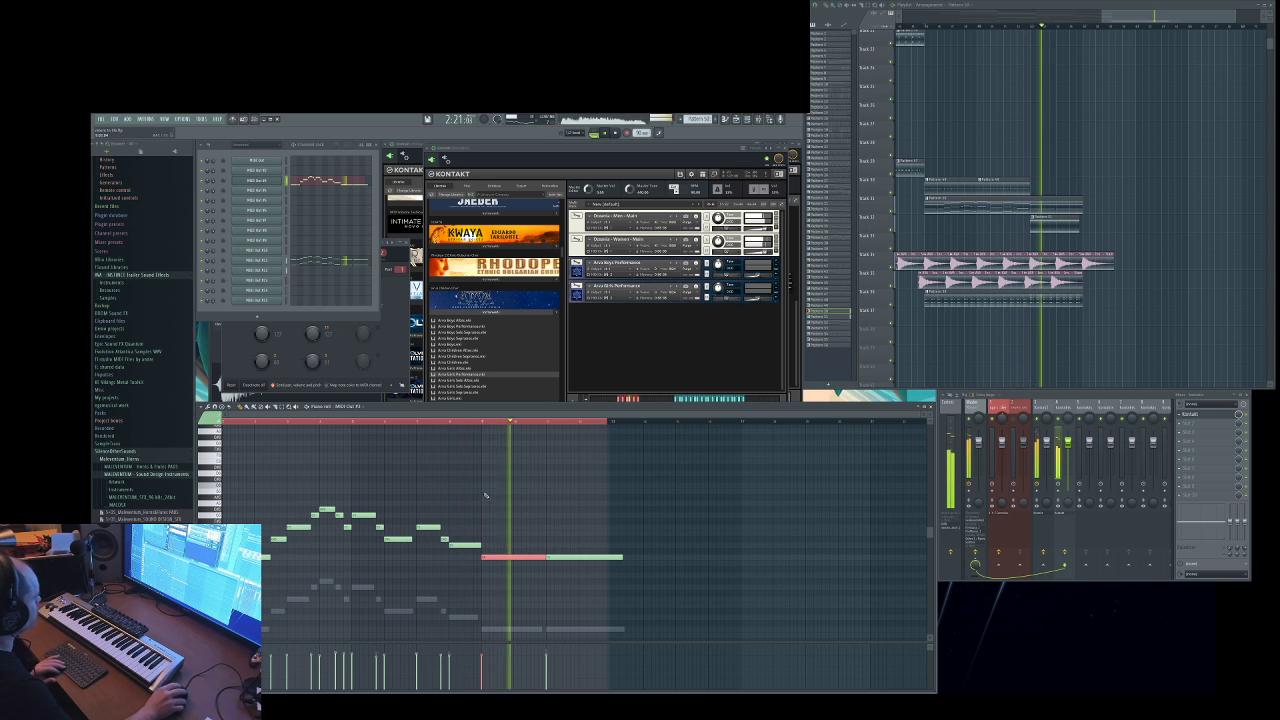
key(Page_Up)
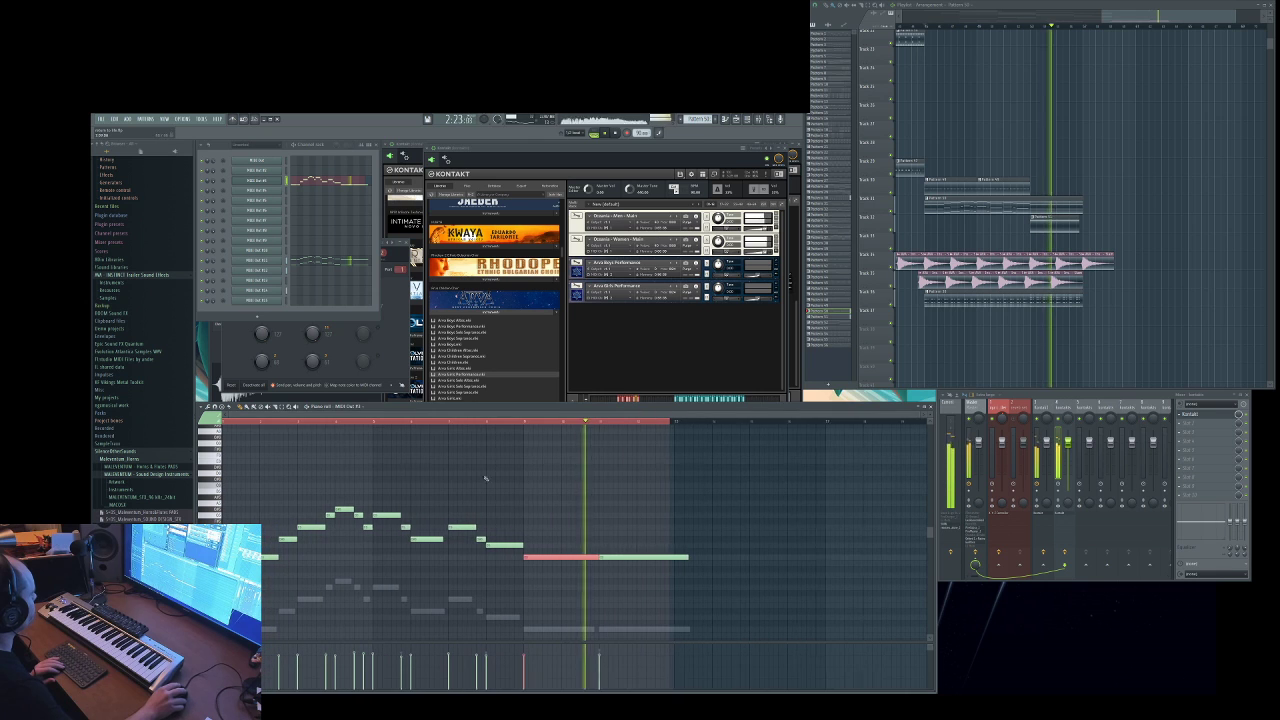
key(Delete)
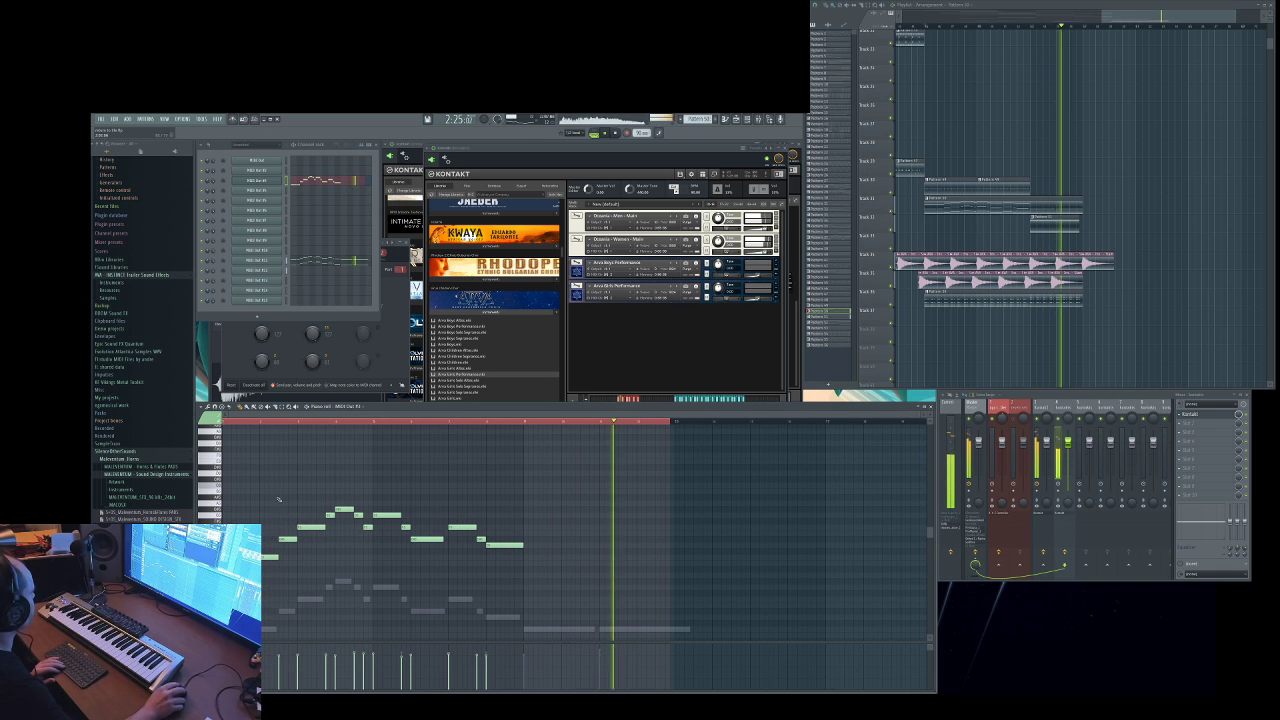
scroll(310, 503, up, 1)
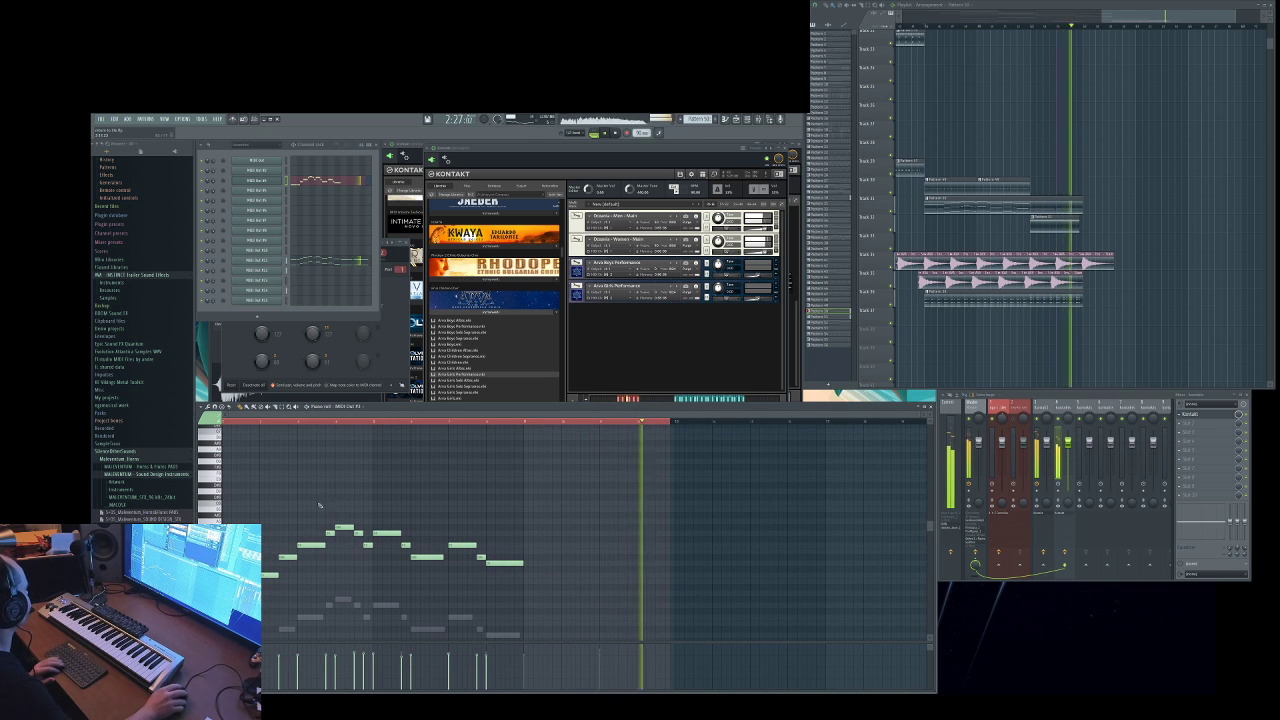
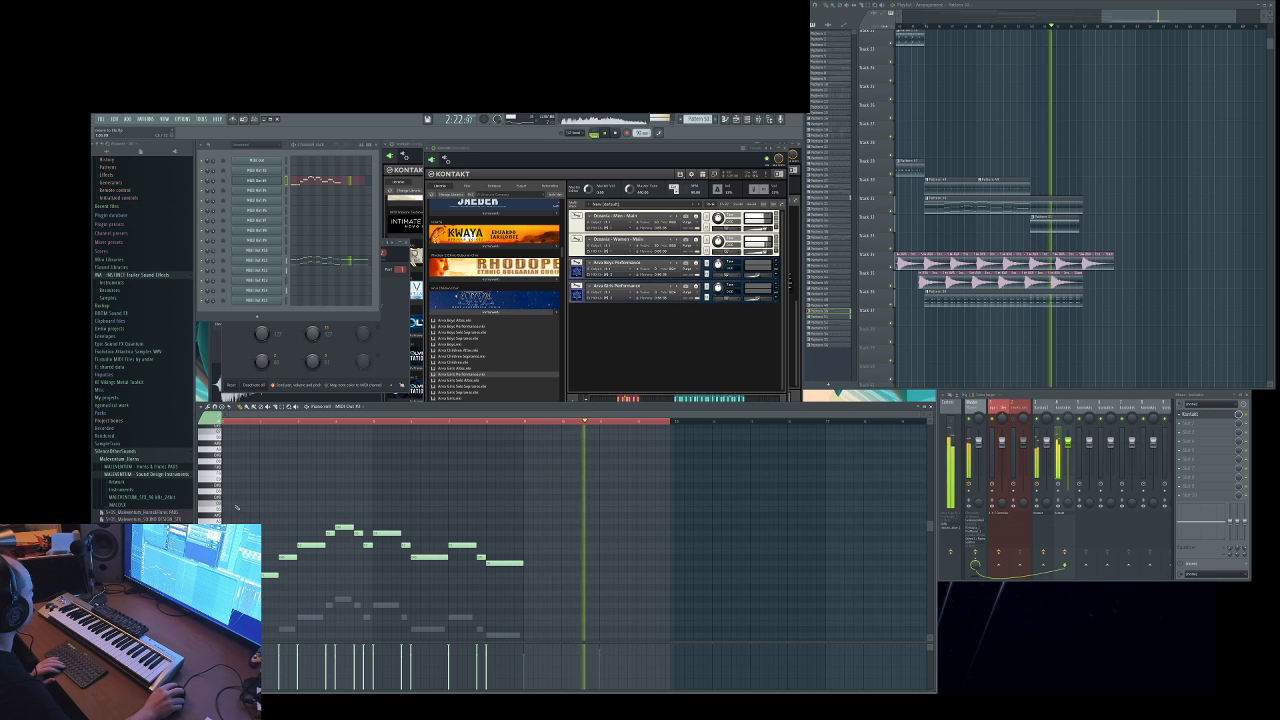
Draw one long, higher sustained note after the melody, extend it to the end of the phrase, and replay from its start
click(561, 503)
drag(561, 503, 675, 503)
click(525, 422)
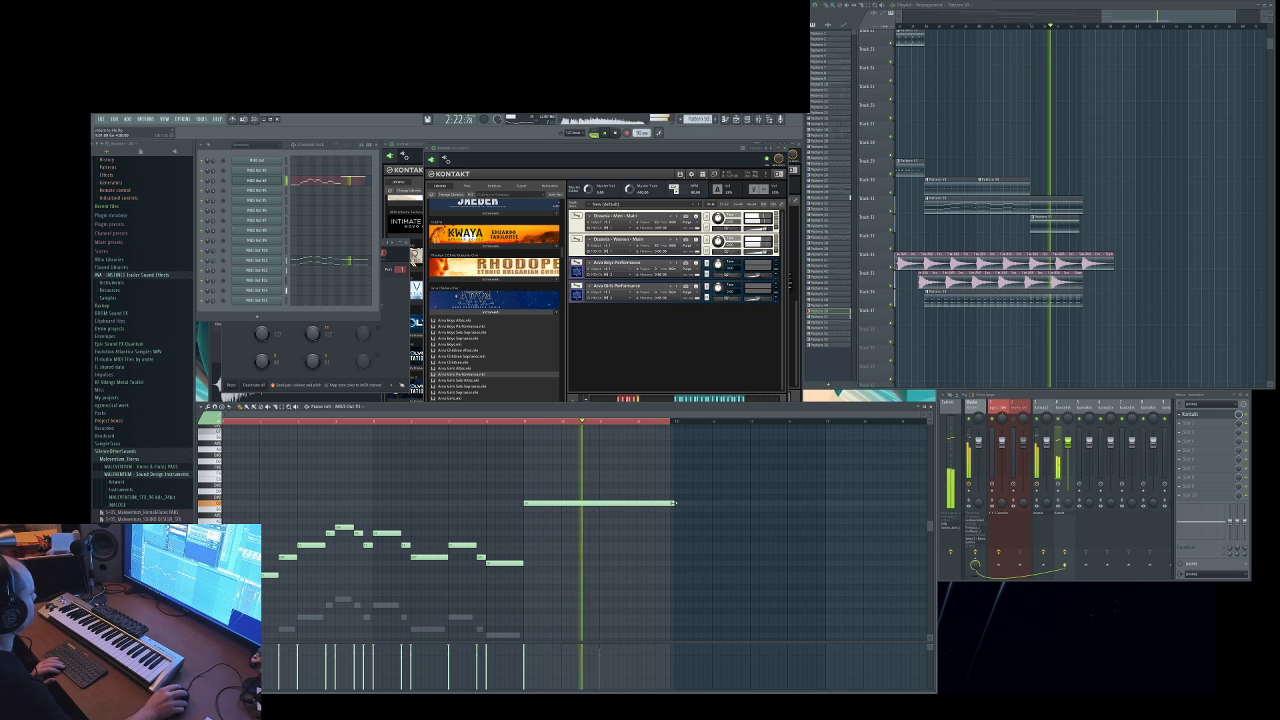
Shorten the sustained note after the melody, try a second note of the same pitch after a gap, and delete both
drag(674, 503, 599, 509)
click(611, 503)
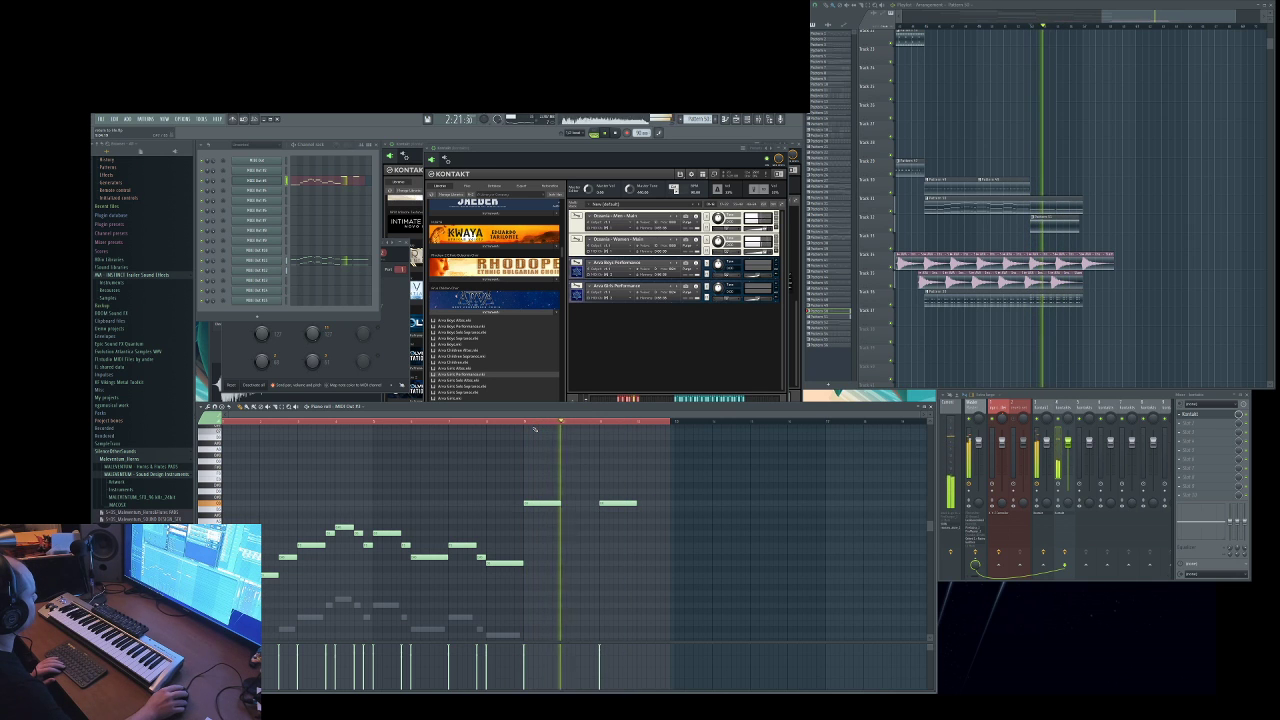
right_click(615, 503)
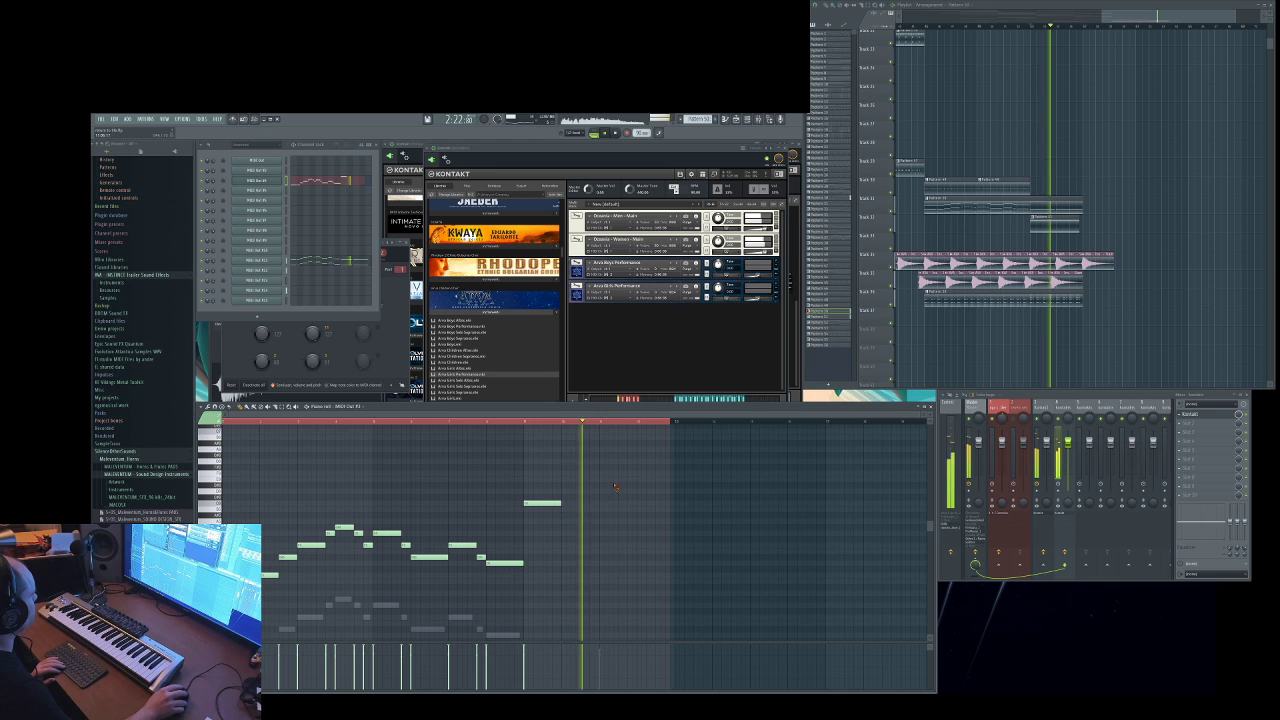
right_click(542, 503)
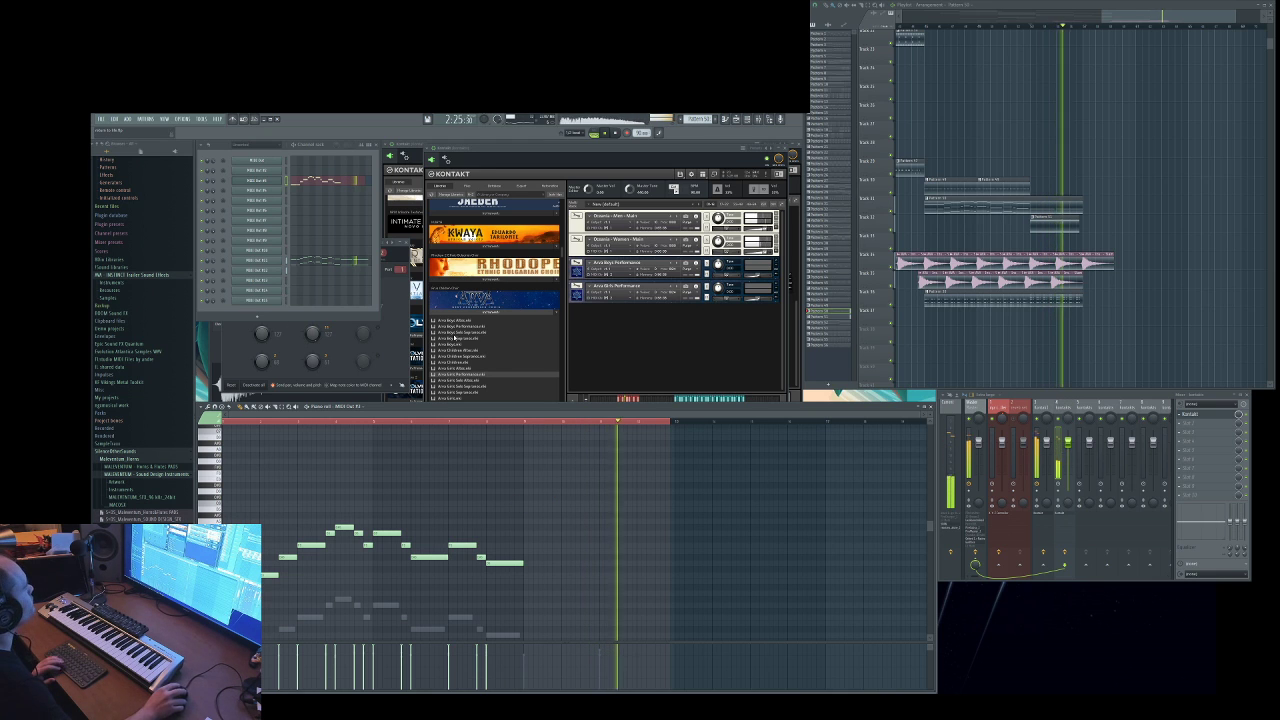
Play the arrangement from its very beginning and stop playback
click(985, 14)
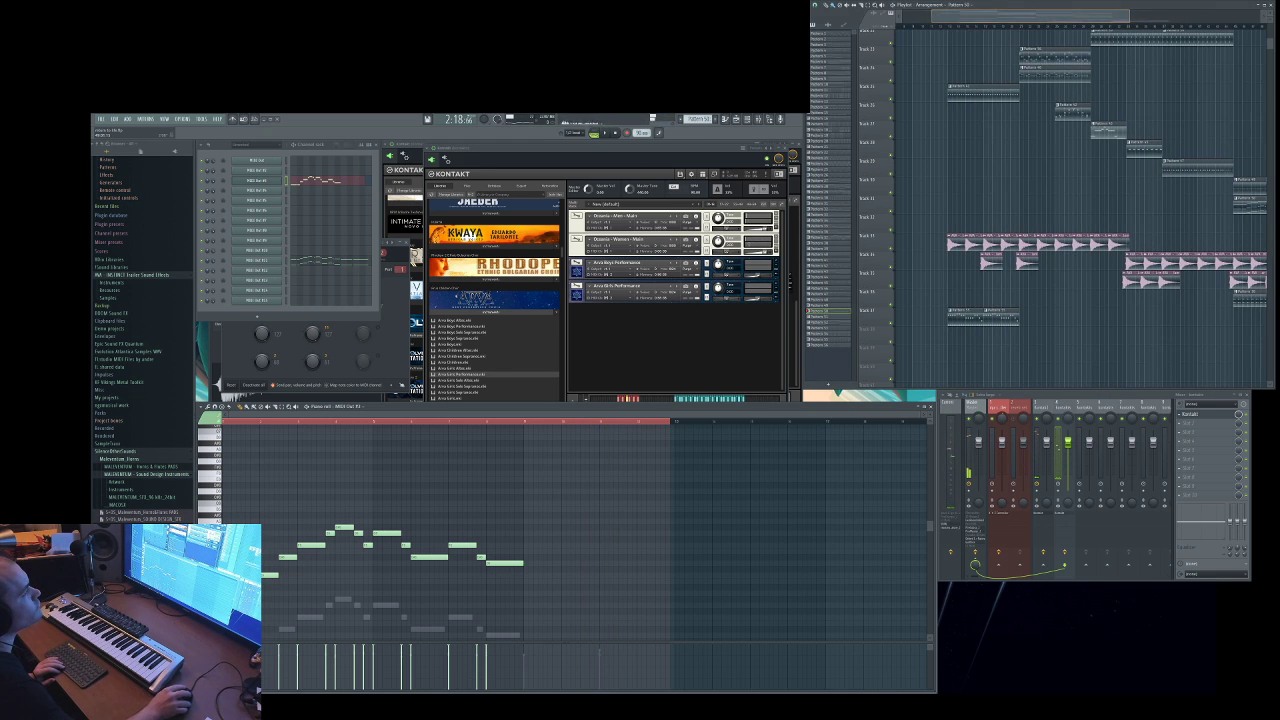
drag(922, 28, 912, 30)
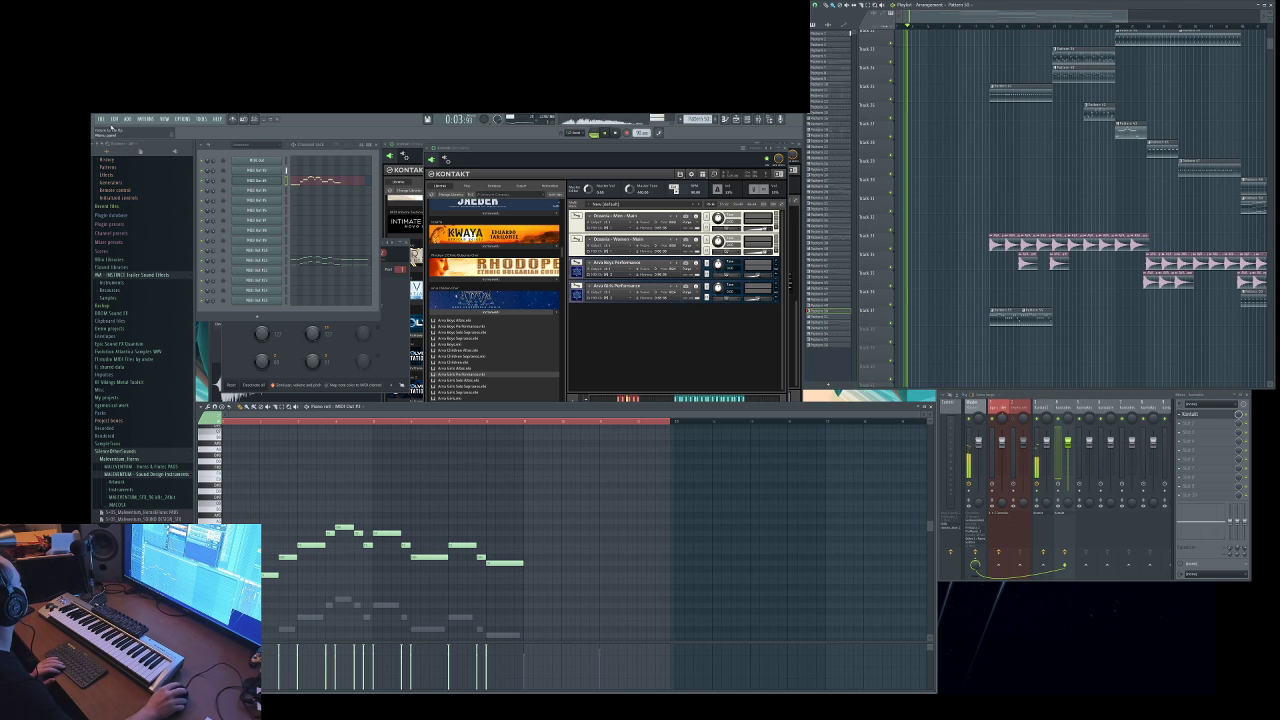
key(space)
Save the project under its current file name, replacing the existing file
click(101, 119)
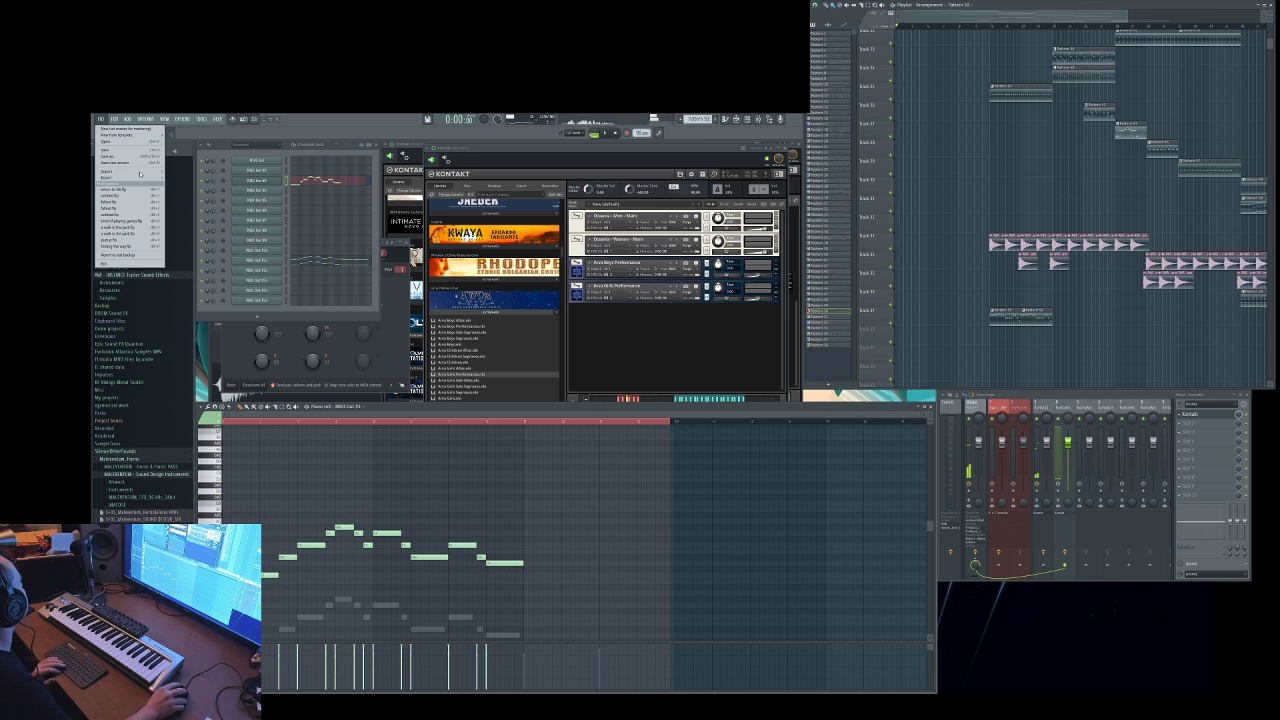
click(130, 157)
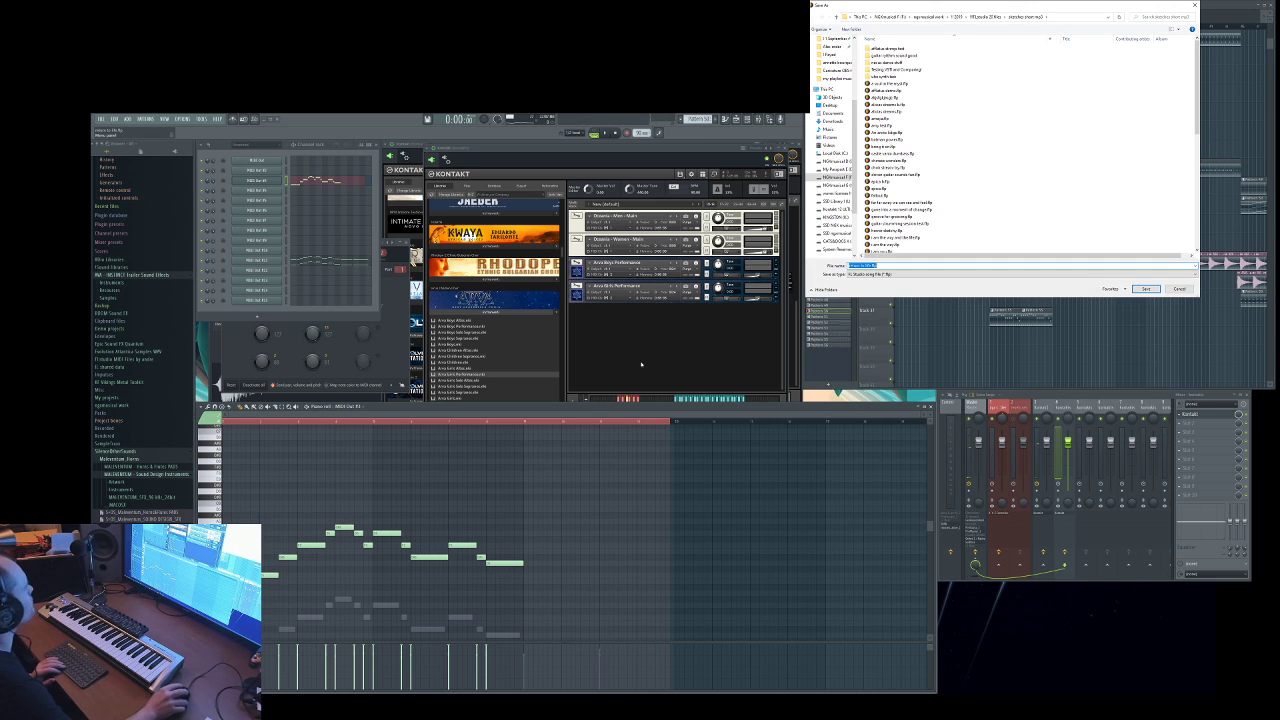
click(1138, 290)
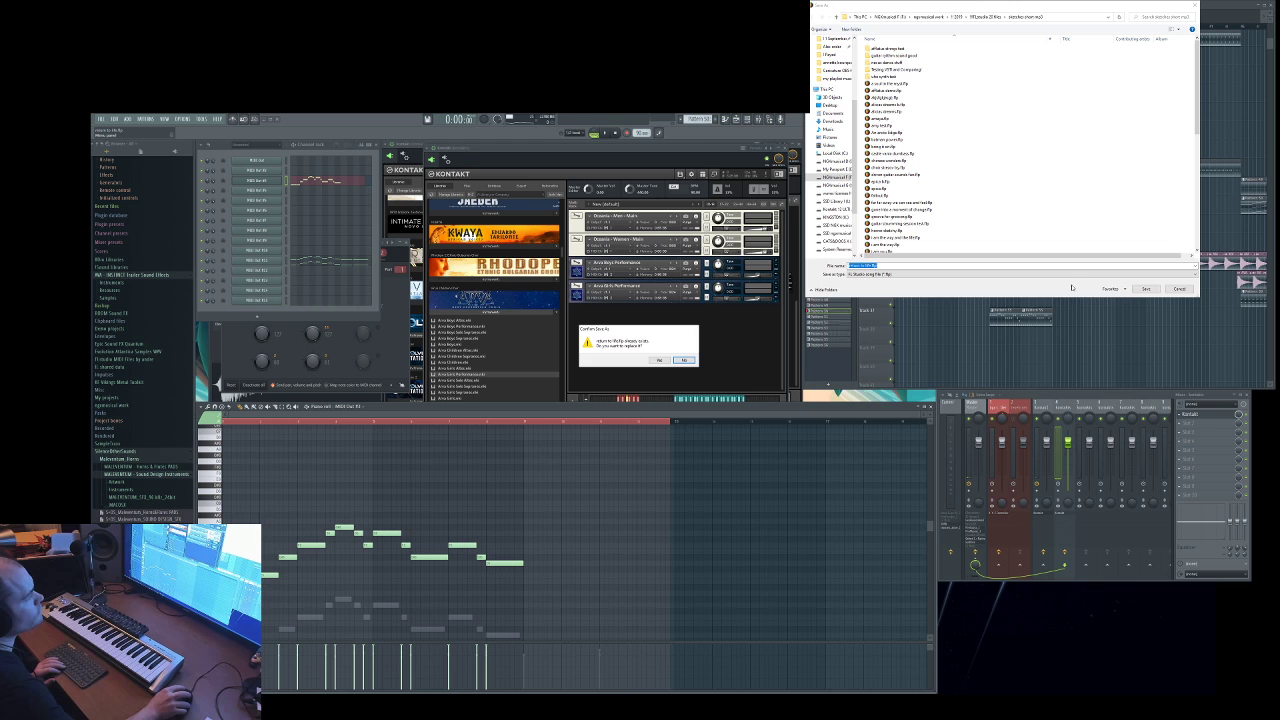
click(651, 361)
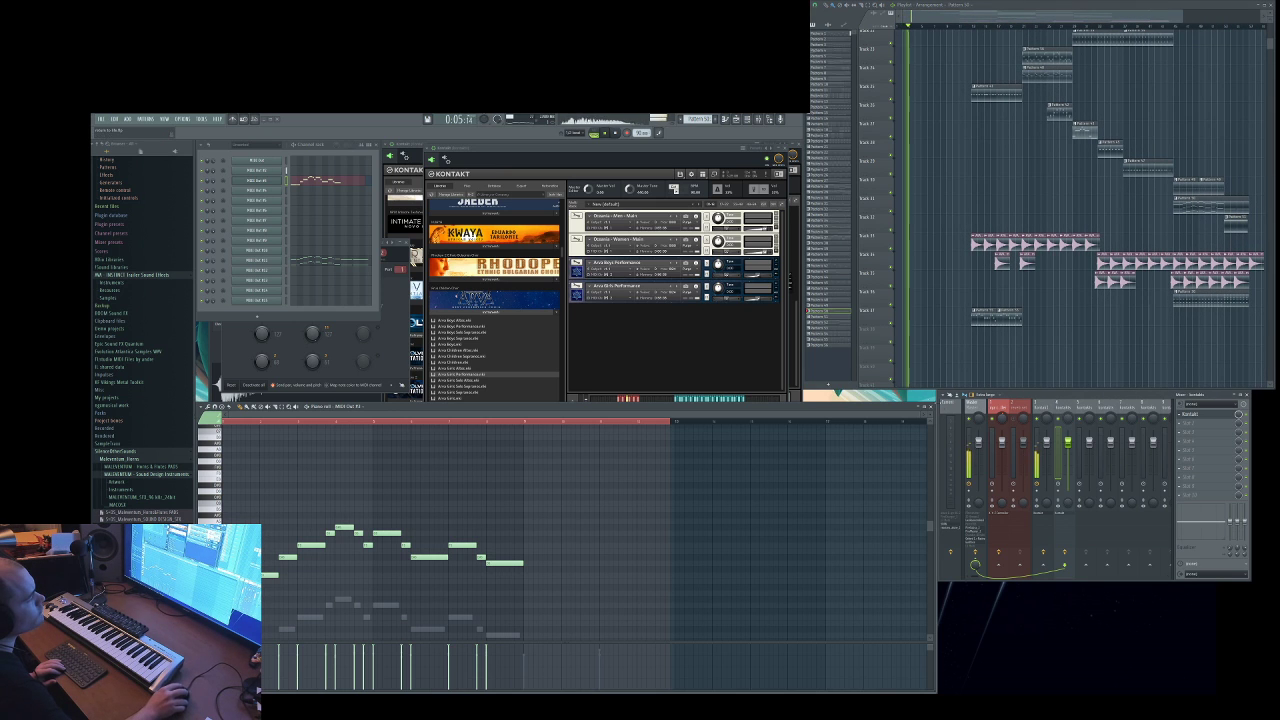
Inspect the effect chains of the master track and the mixer track beside it during playback
click(951, 412)
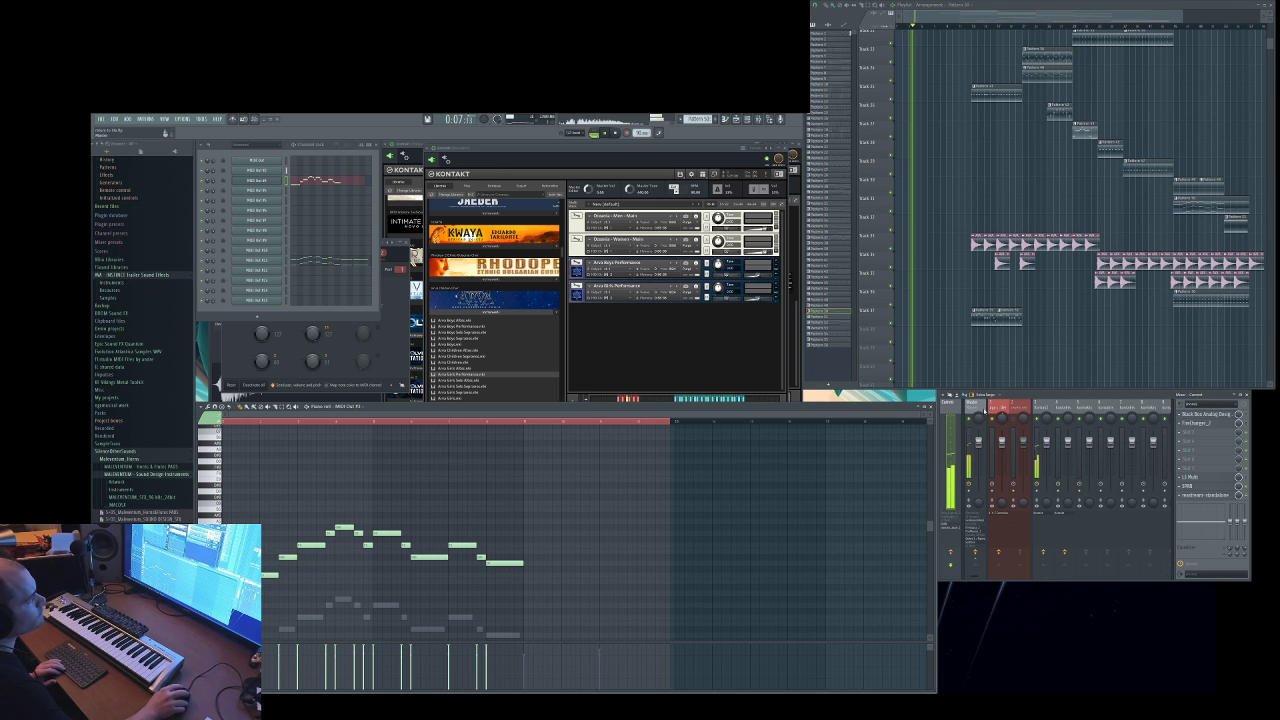
click(980, 410)
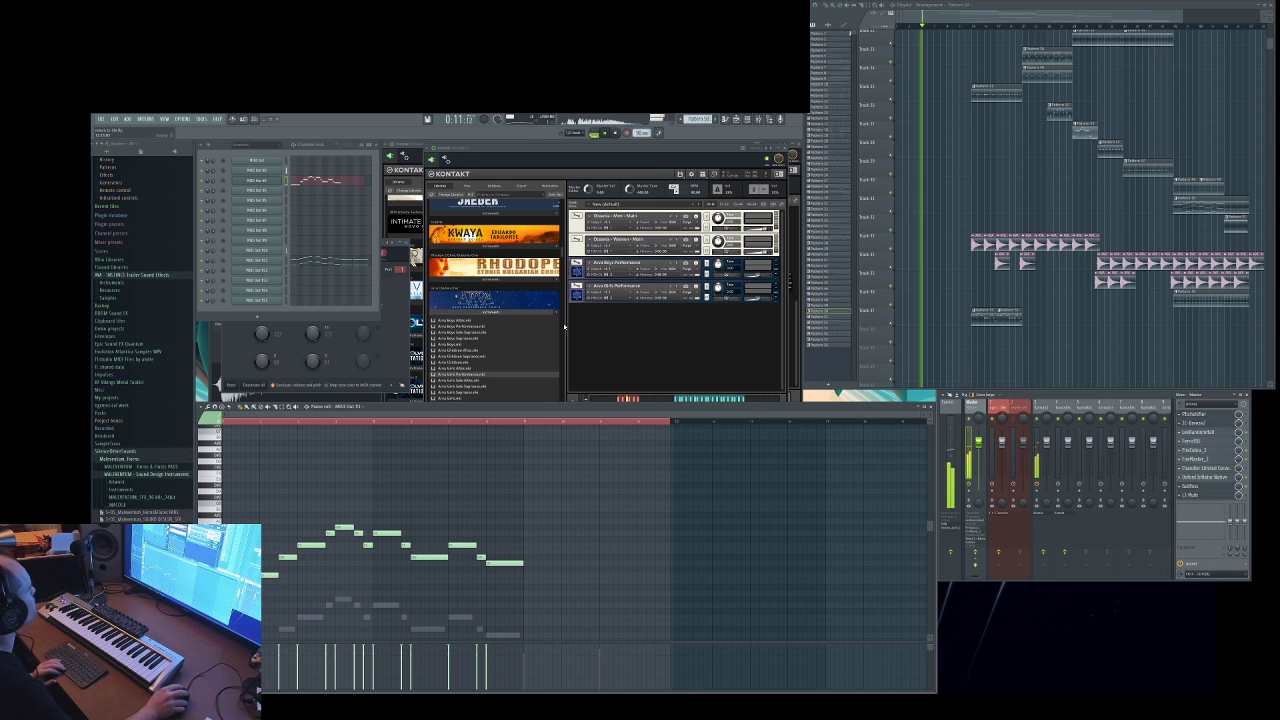
Step through the MIDI Out channels one by one down to the last in the channel rack during playback
click(527, 314)
click(269, 212)
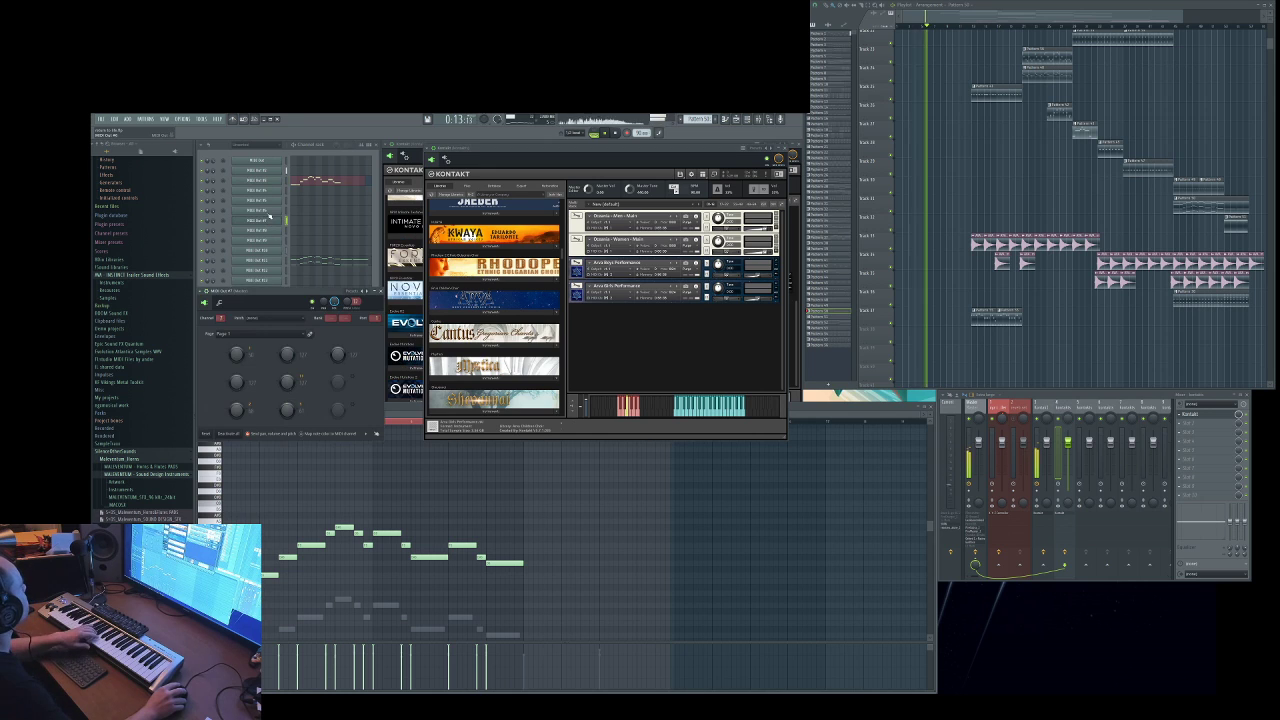
click(271, 222)
click(273, 232)
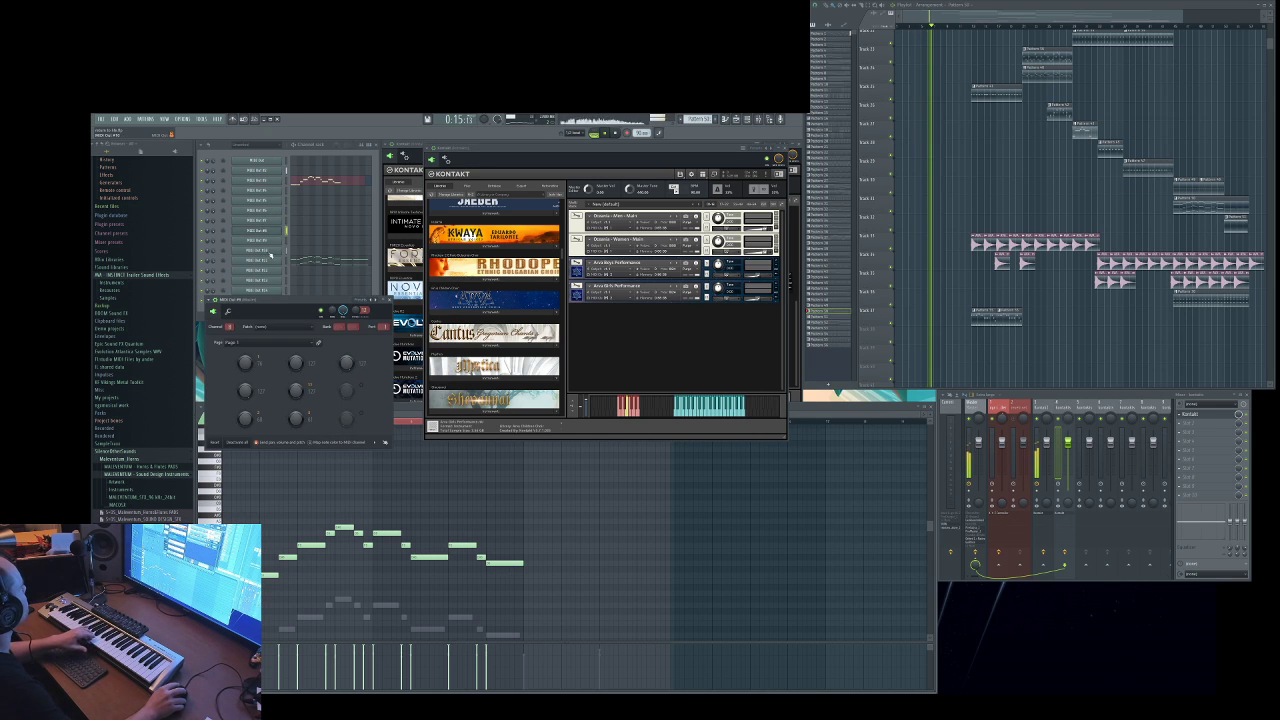
click(275, 243)
click(273, 253)
click(271, 265)
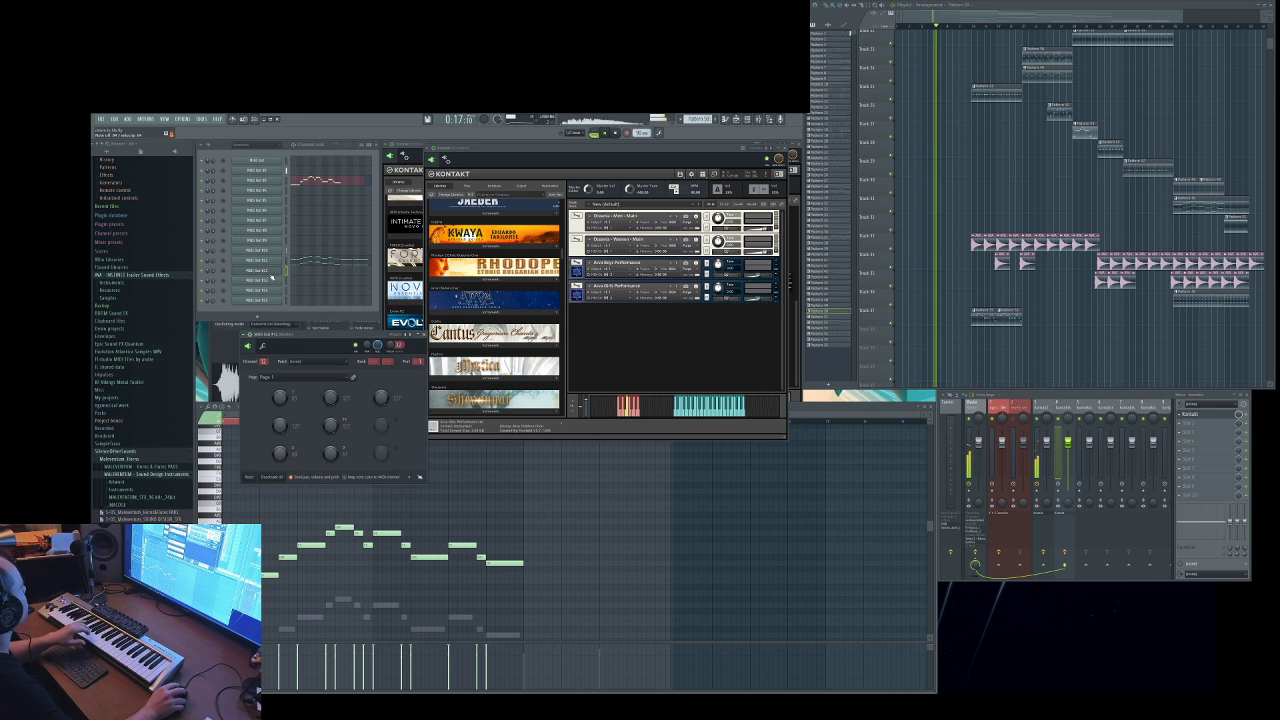
click(270, 277)
click(268, 288)
click(275, 300)
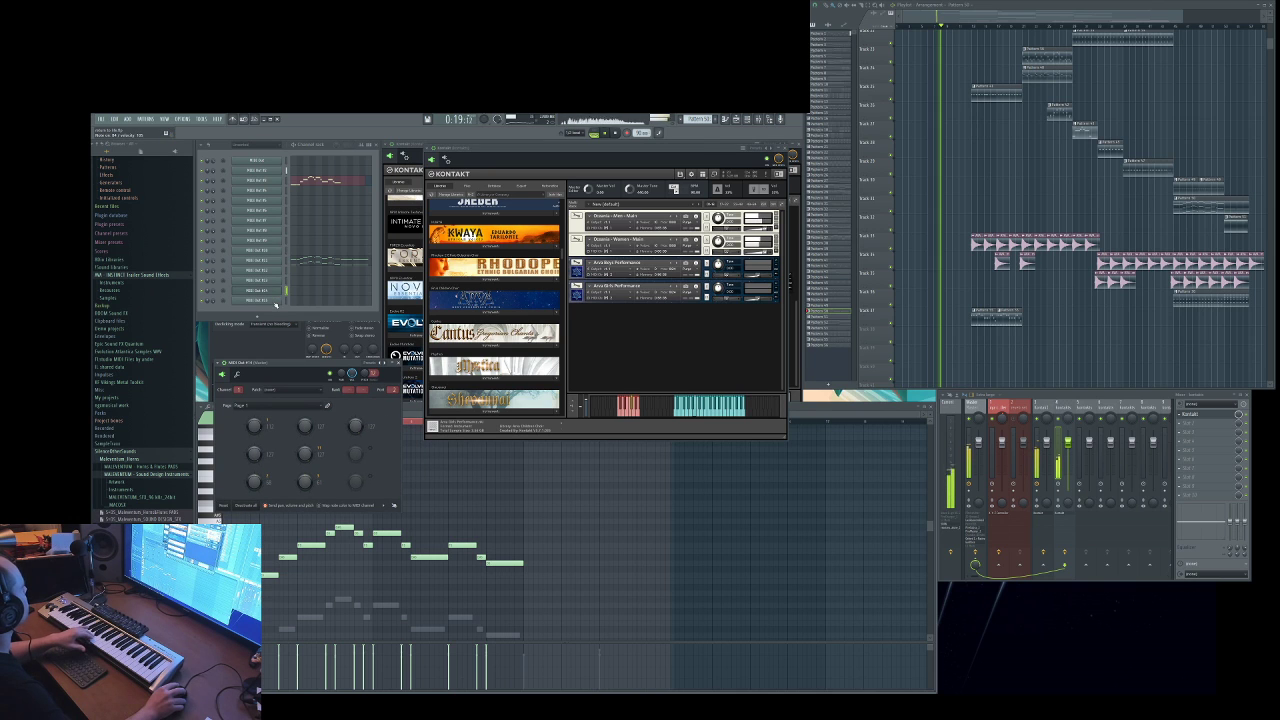
click(265, 302)
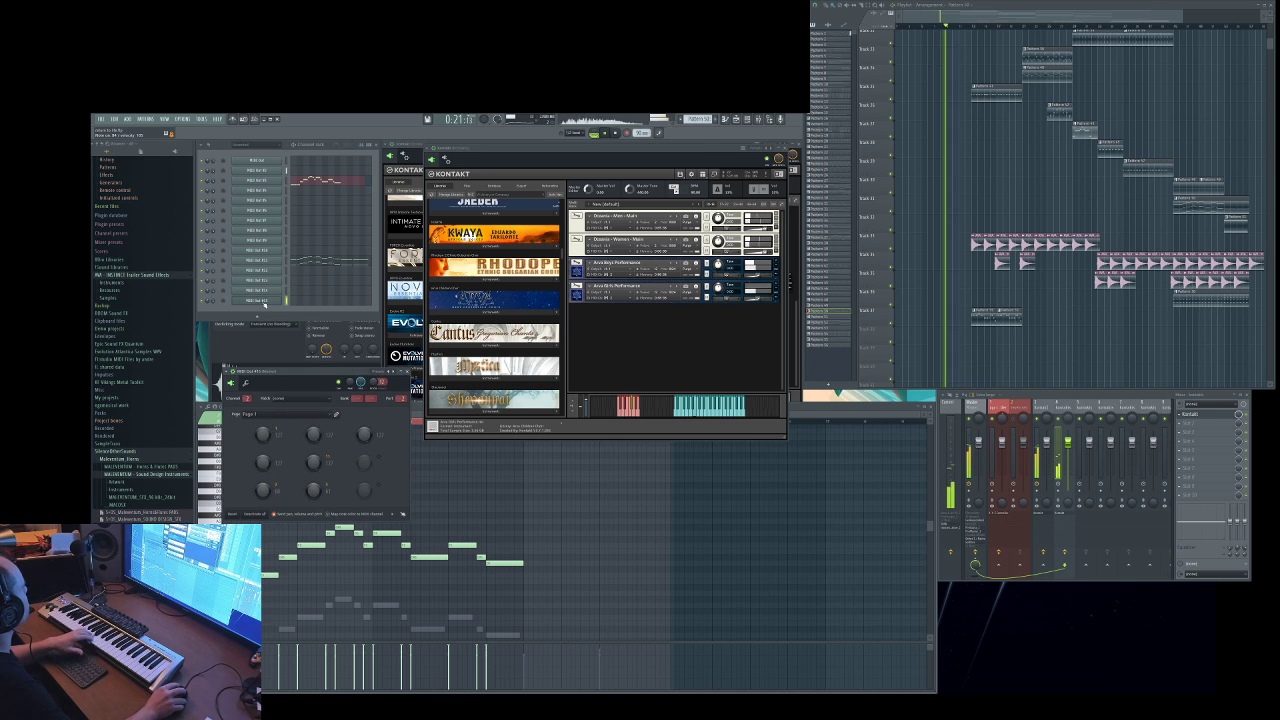
Add another MIDI Out channel below the last one in the channel rack
right_click(265, 302)
click(300, 330)
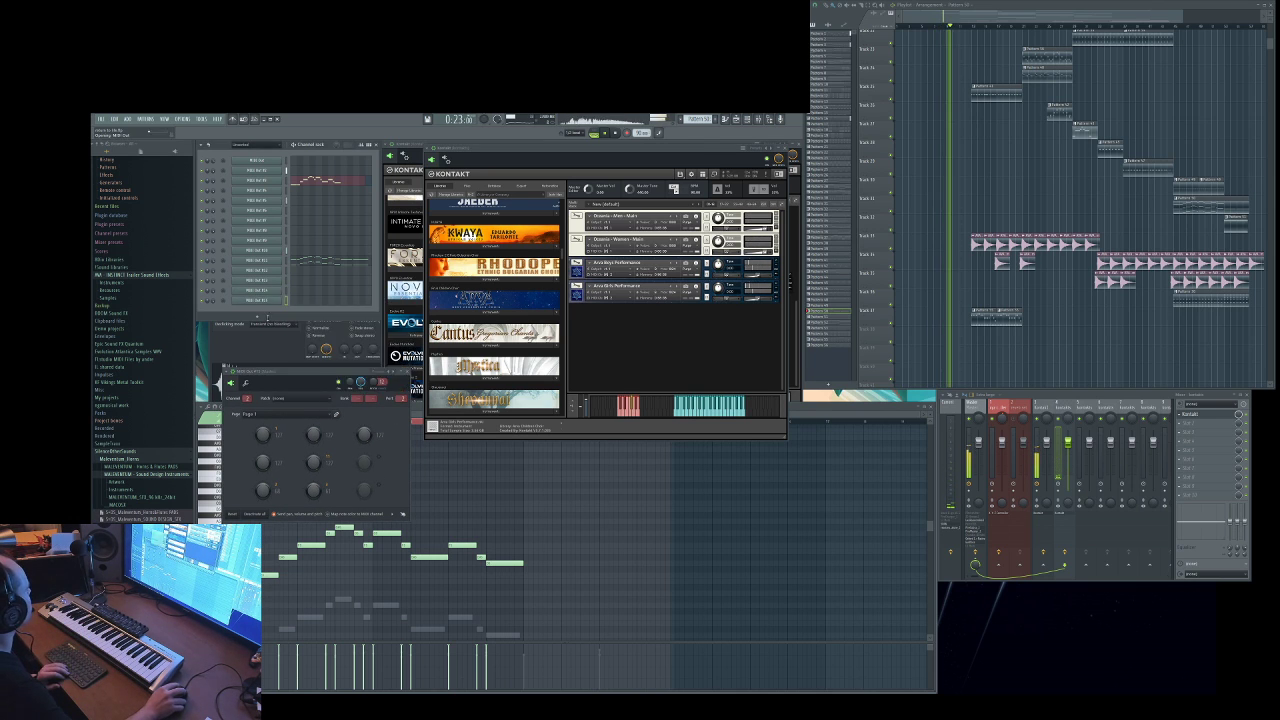
click(267, 310)
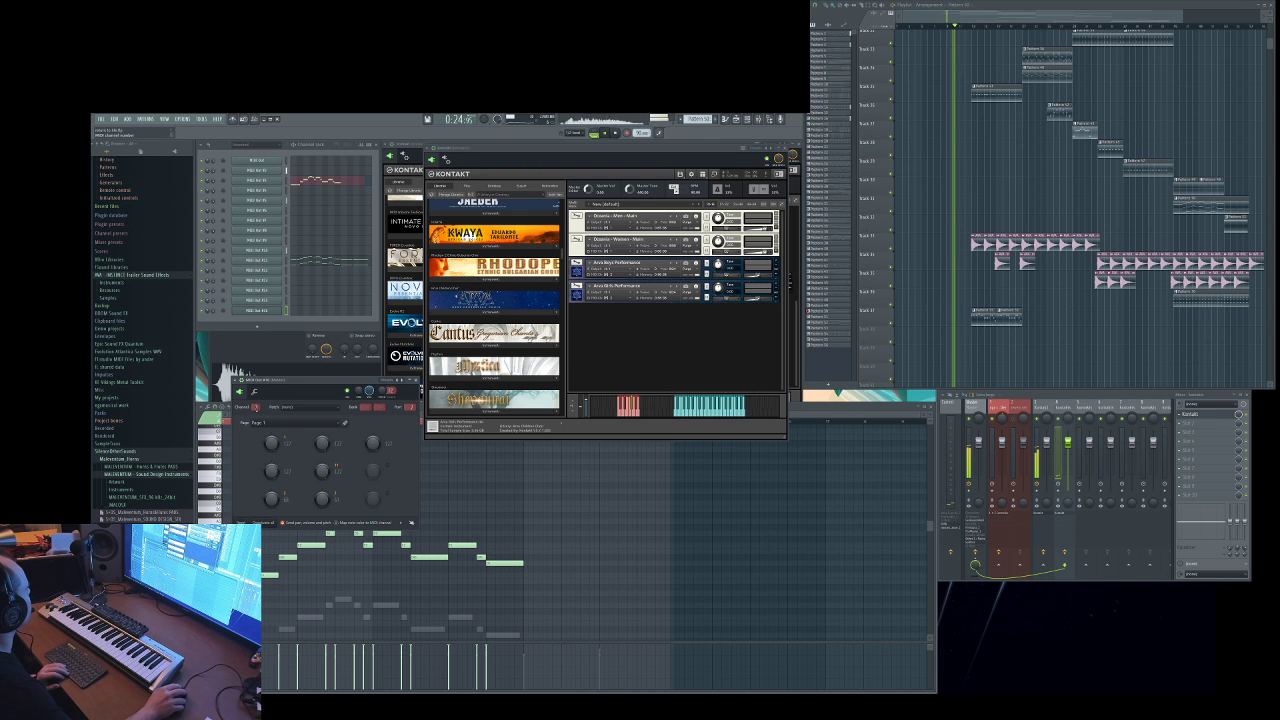
Find the Alicia's Keys library in Kontakt and load its piano instrument into the rack below the choir instruments
scroll(465, 321, up, 4)
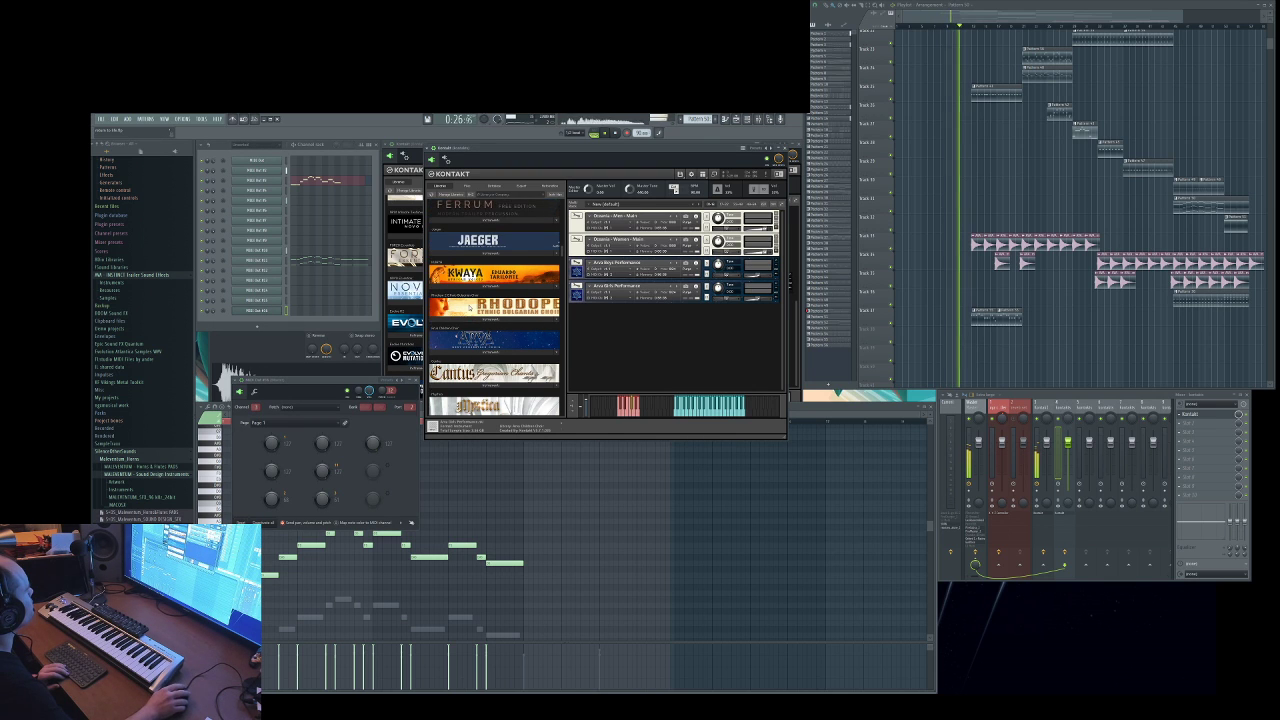
scroll(453, 324, up, 4)
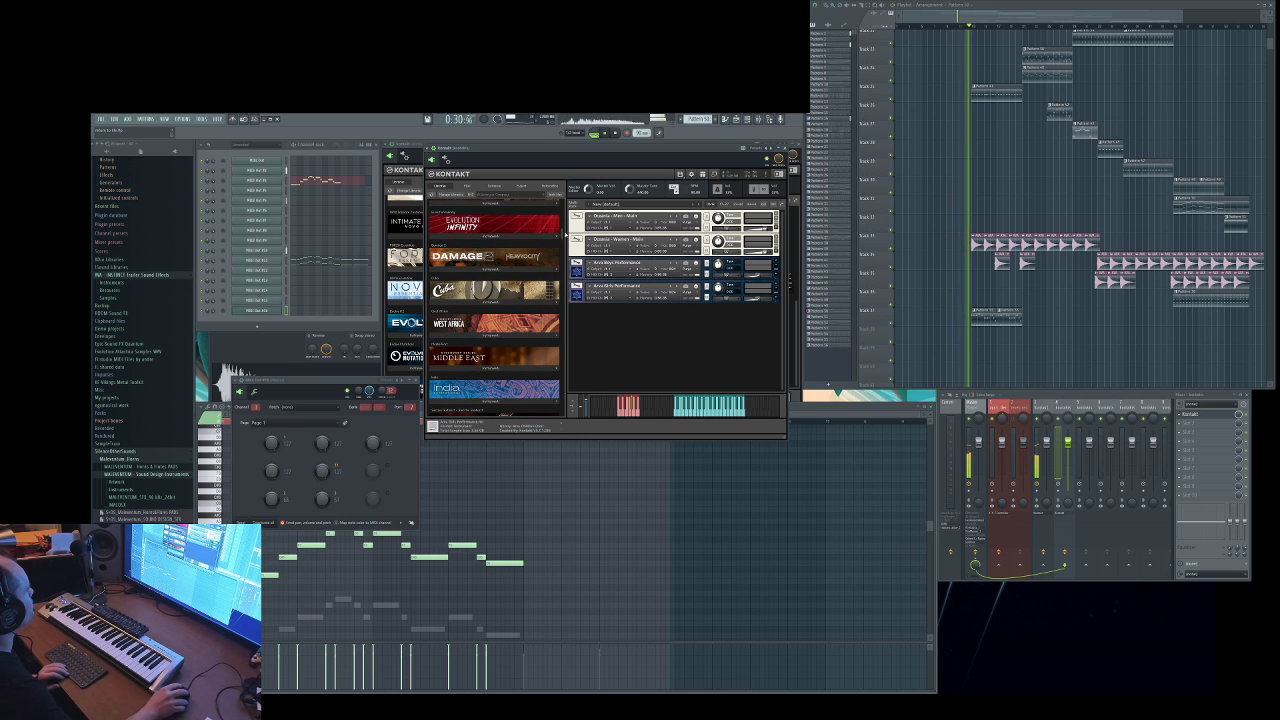
drag(563, 237, 568, 205)
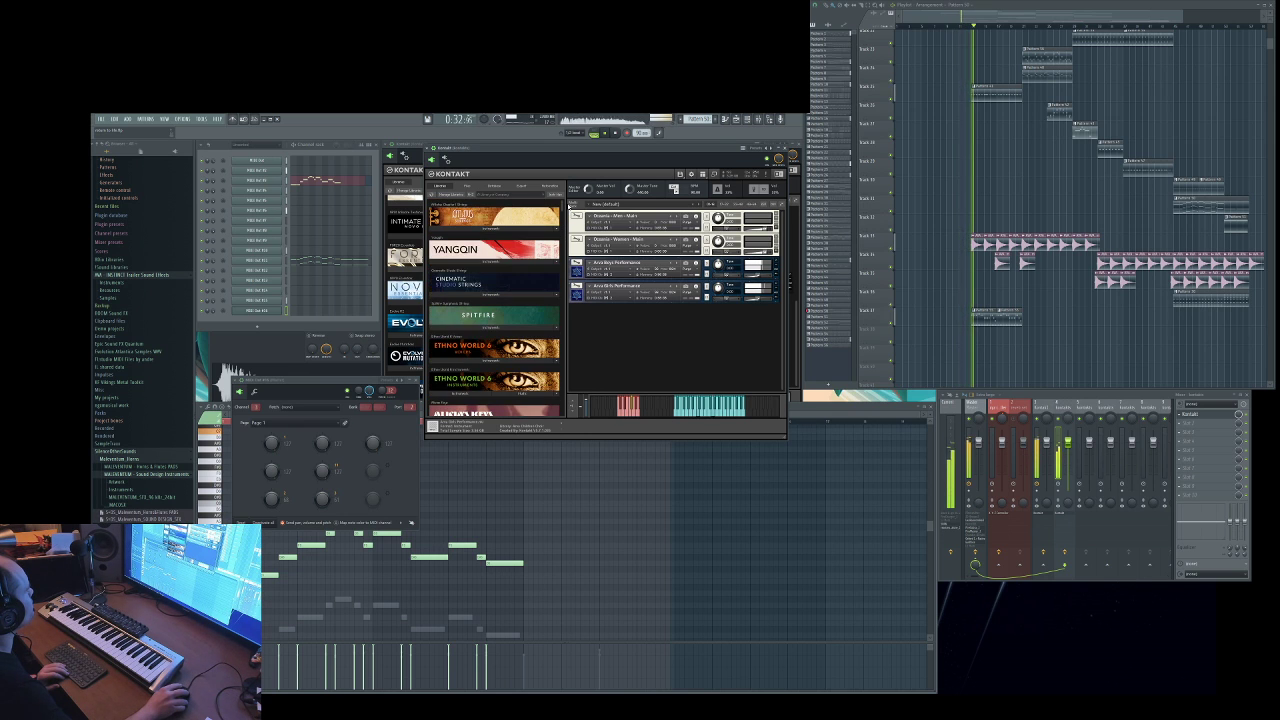
scroll(555, 232, down, 4)
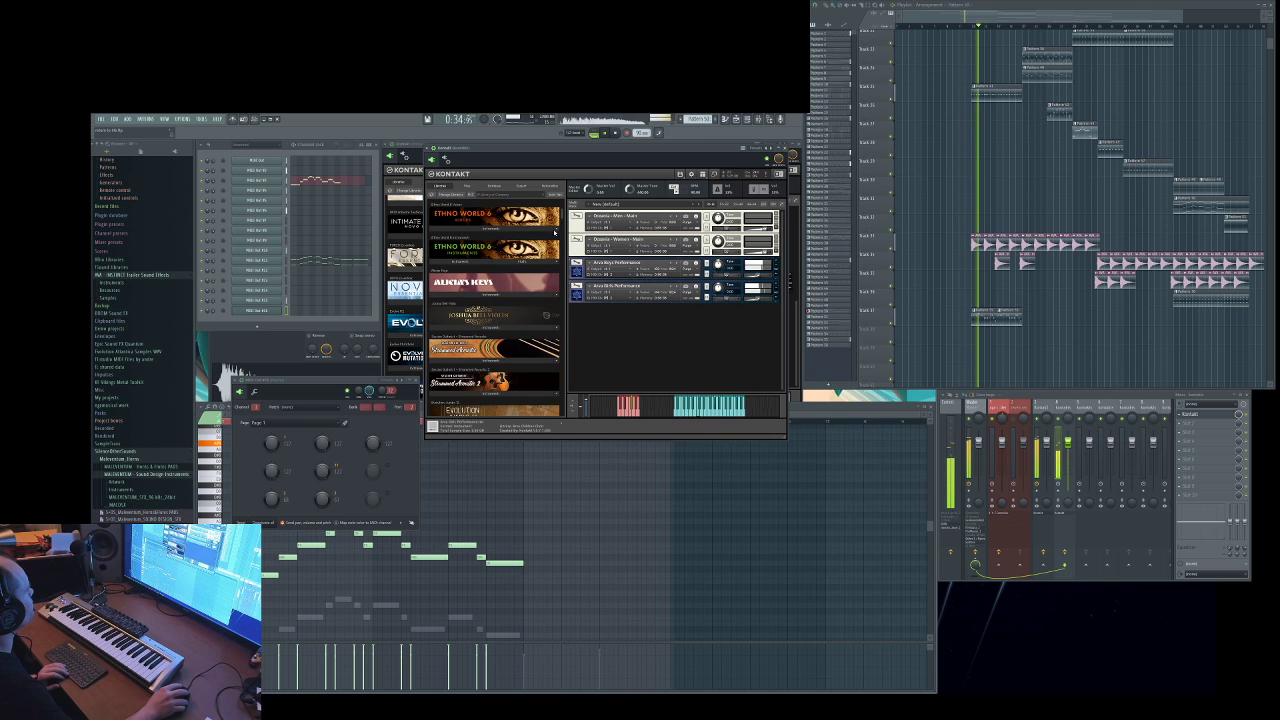
click(494, 299)
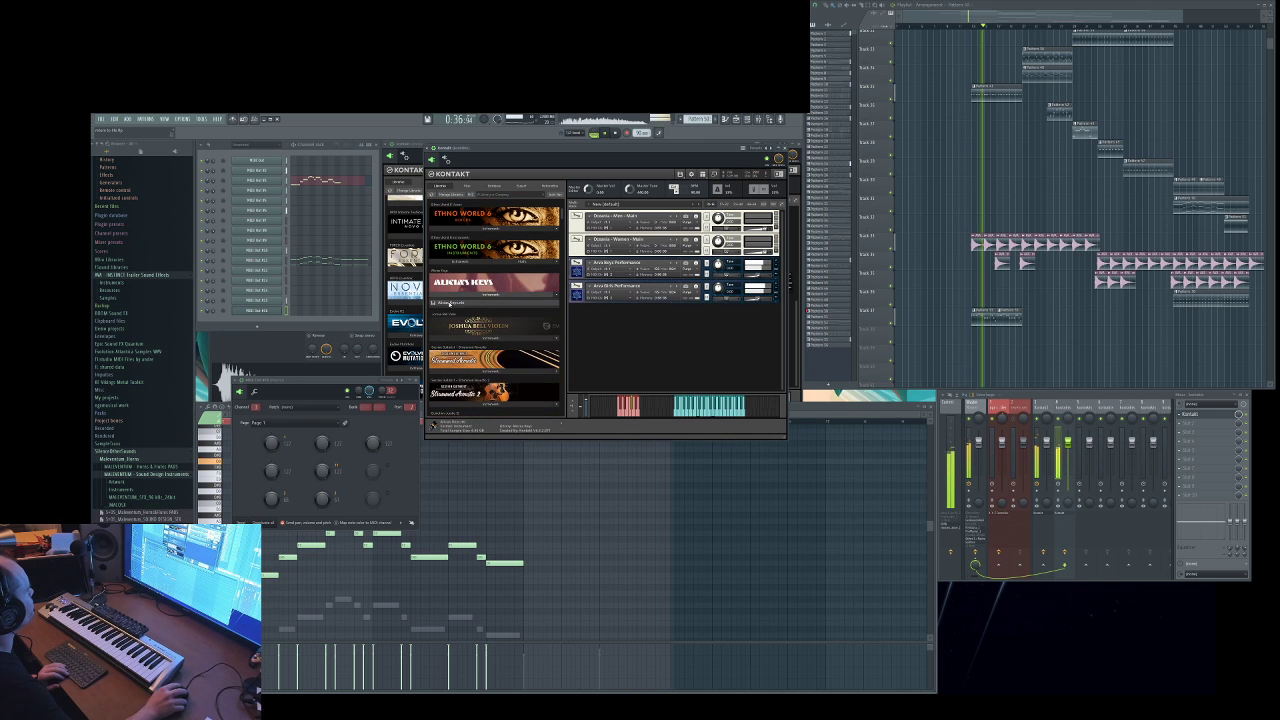
drag(616, 345, 689, 341)
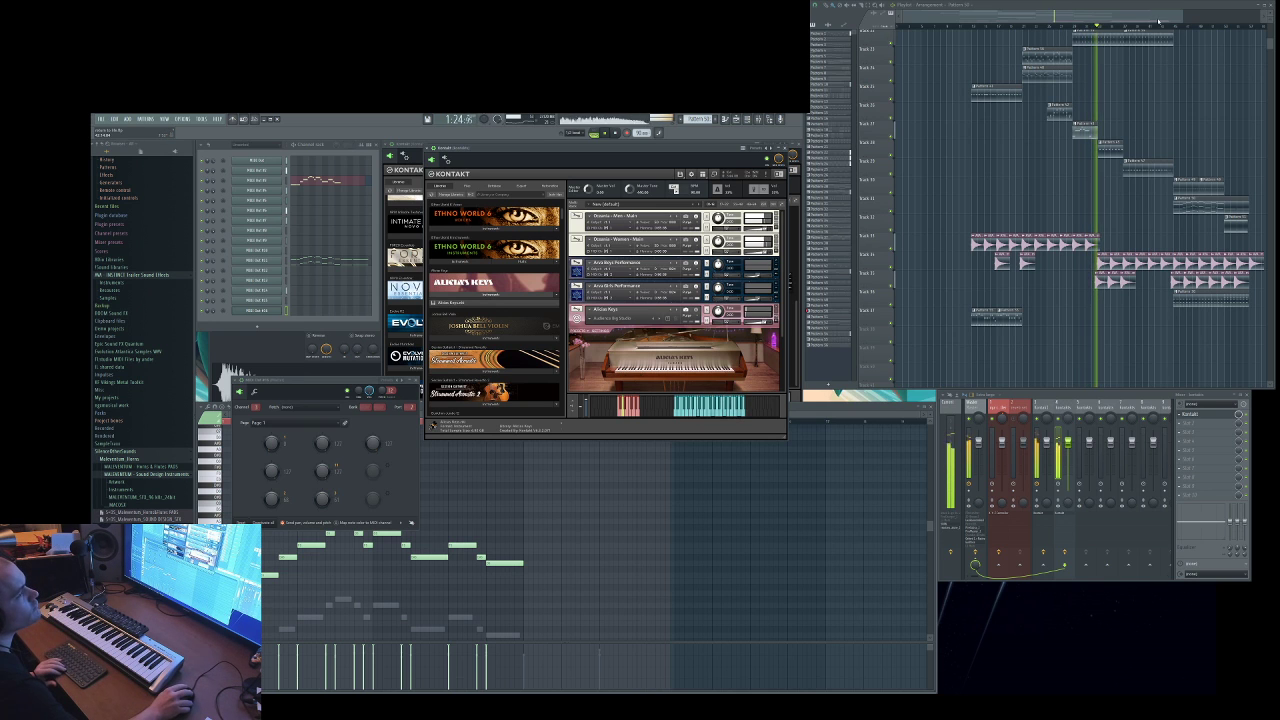
Examine the pattern clips across all playlist tracks during playback, and replay from the start of the middle section
drag(1110, 16, 1159, 18)
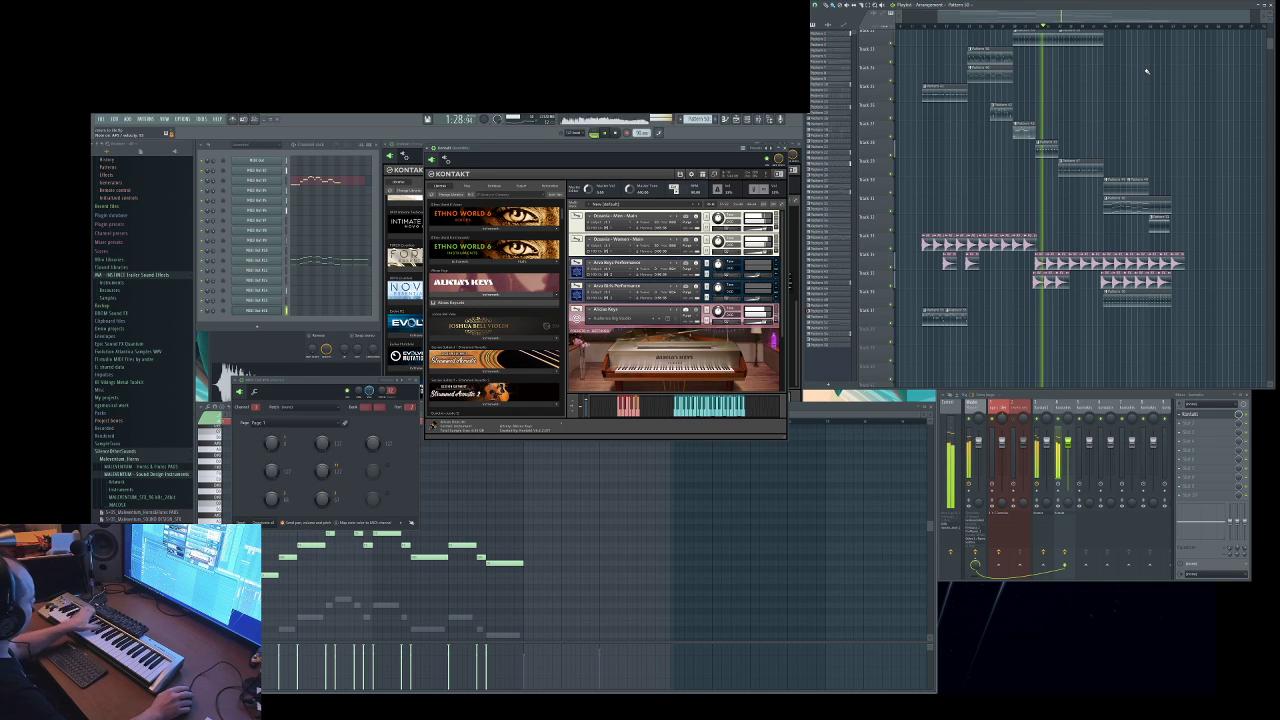
scroll(1026, 209, up, 4)
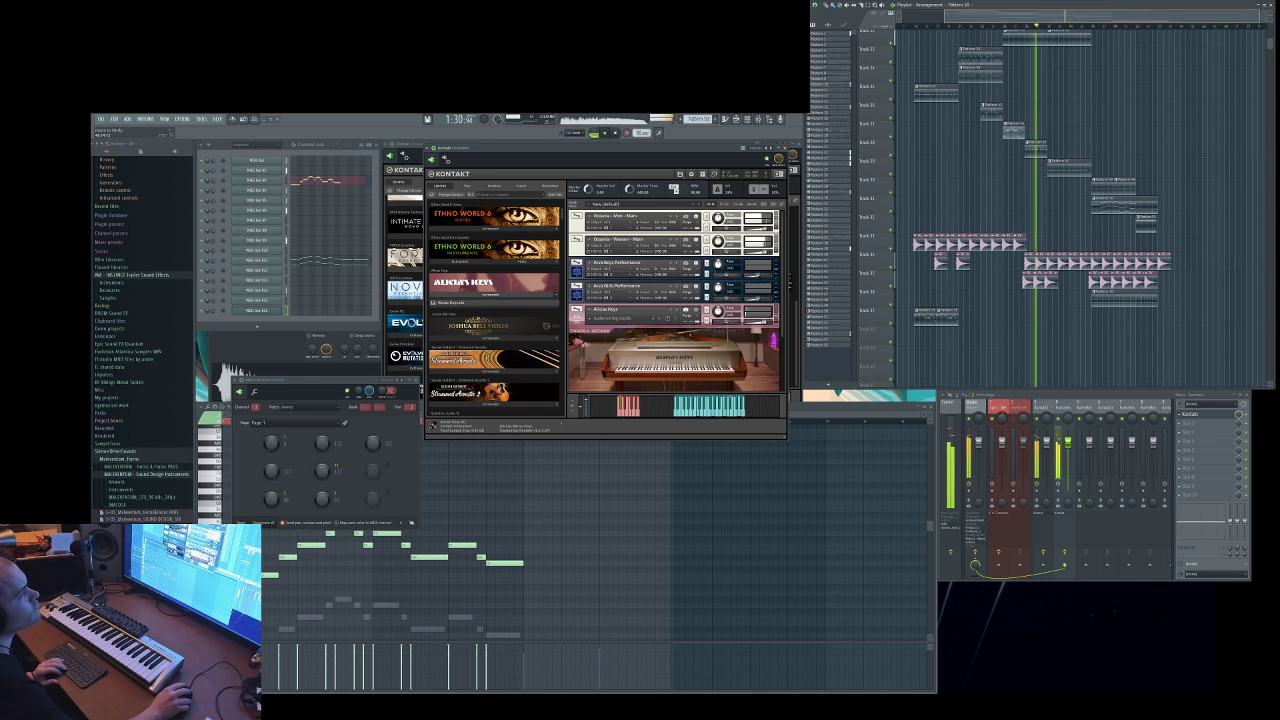
scroll(1024, 205, up, 3)
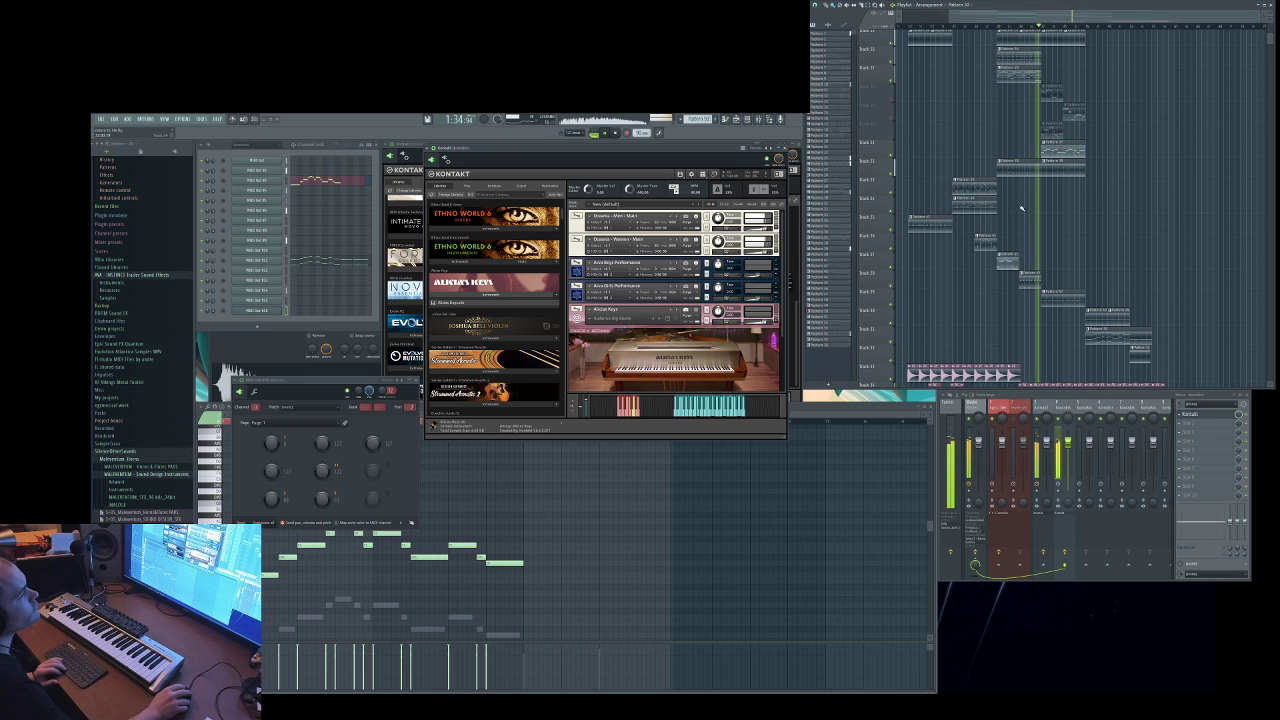
scroll(1023, 191, down, 6)
scroll(1035, 210, up, 2)
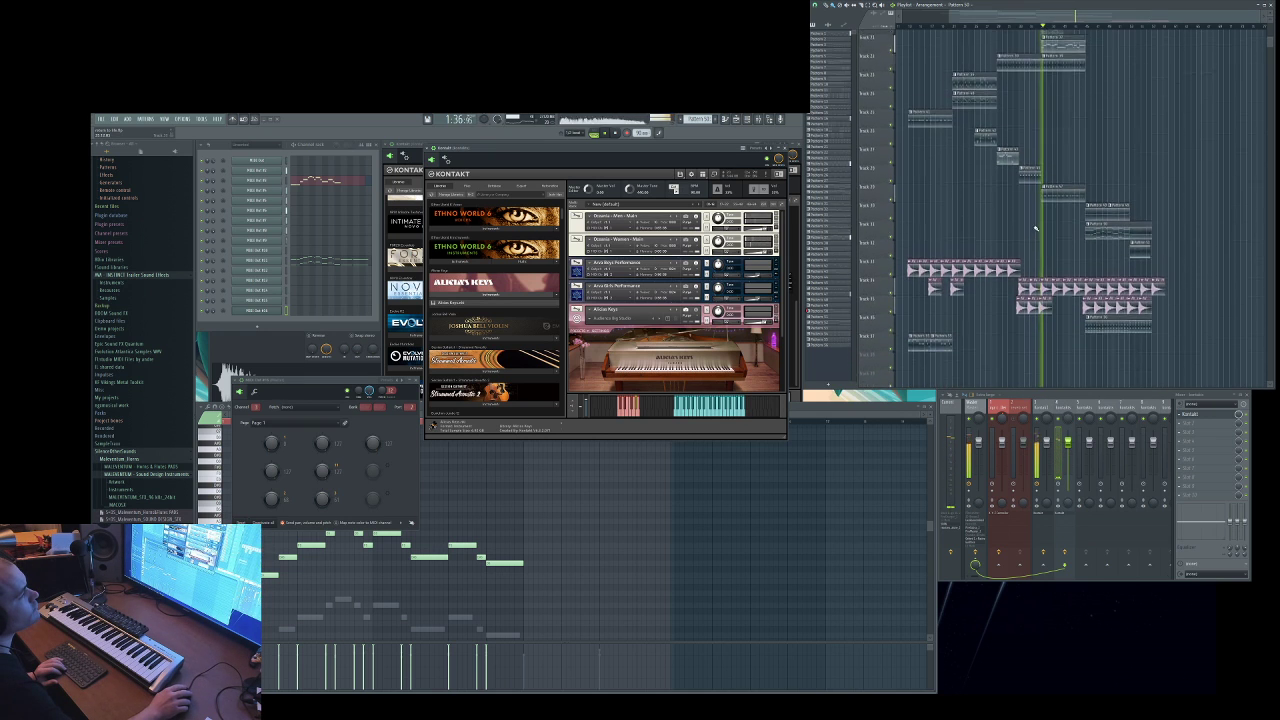
scroll(1038, 219, down, 1)
scroll(1020, 224, up, 3)
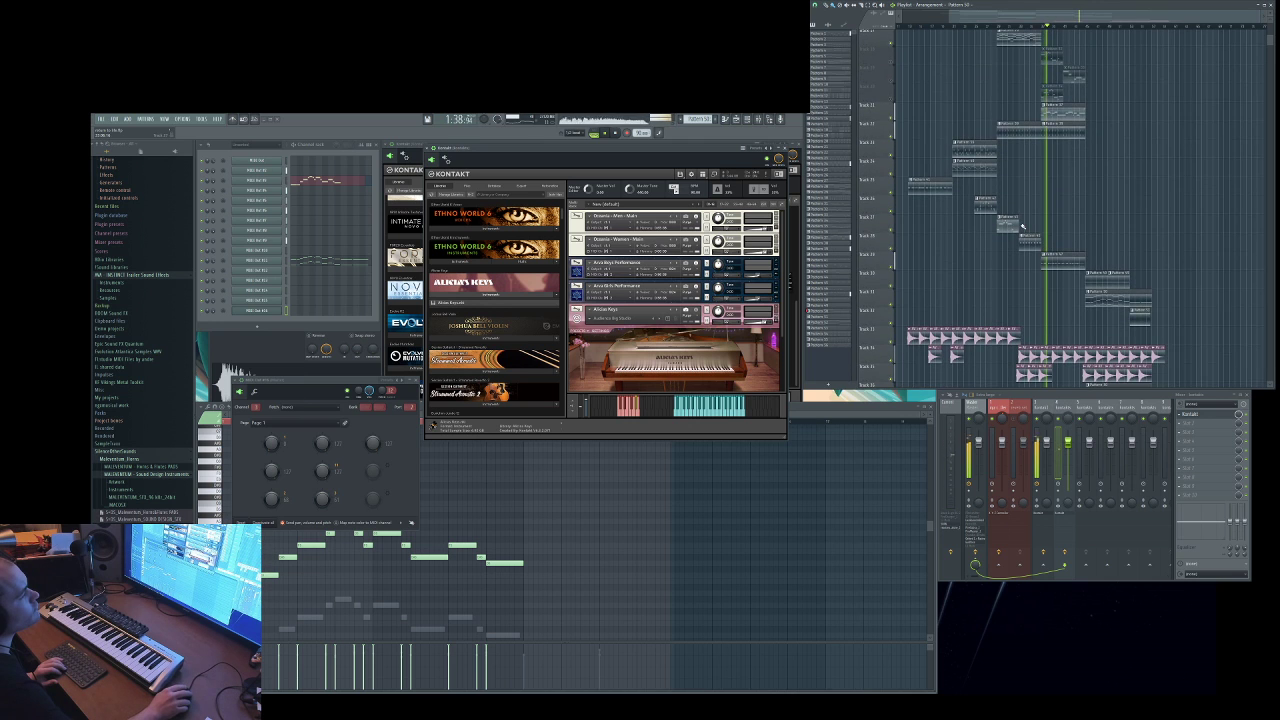
scroll(1022, 226, down, 15)
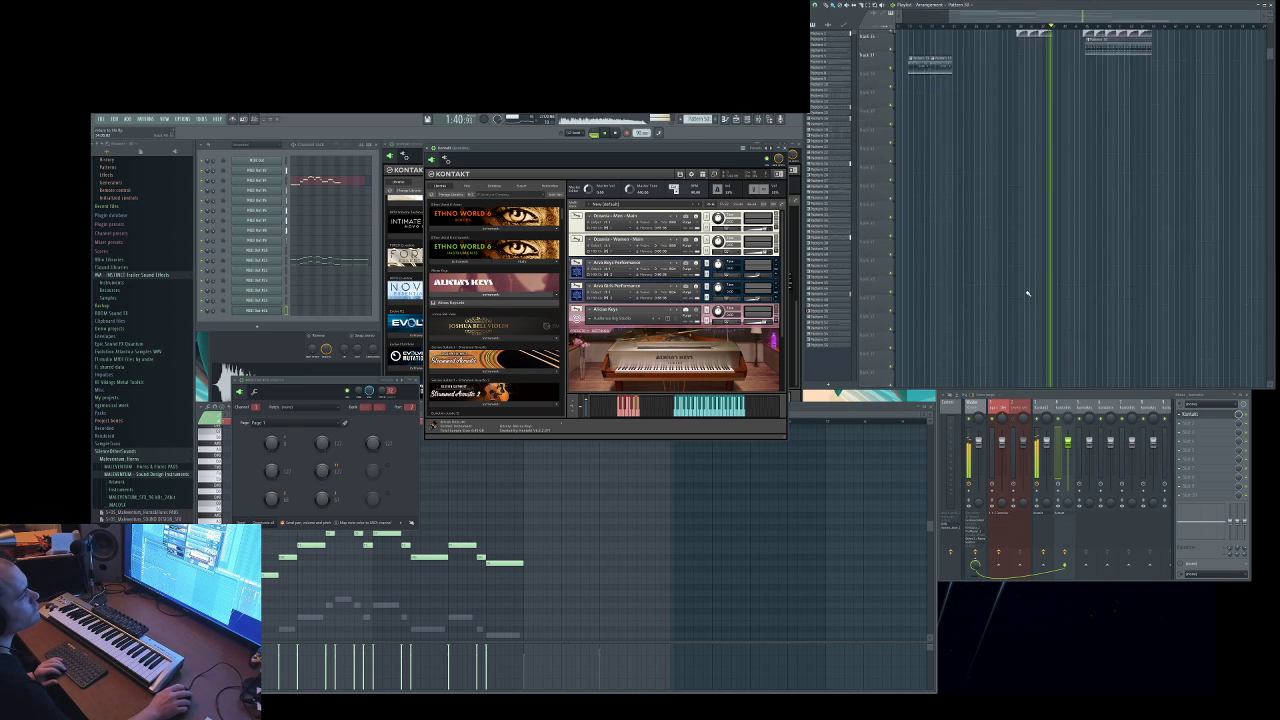
scroll(1027, 293, up, 18)
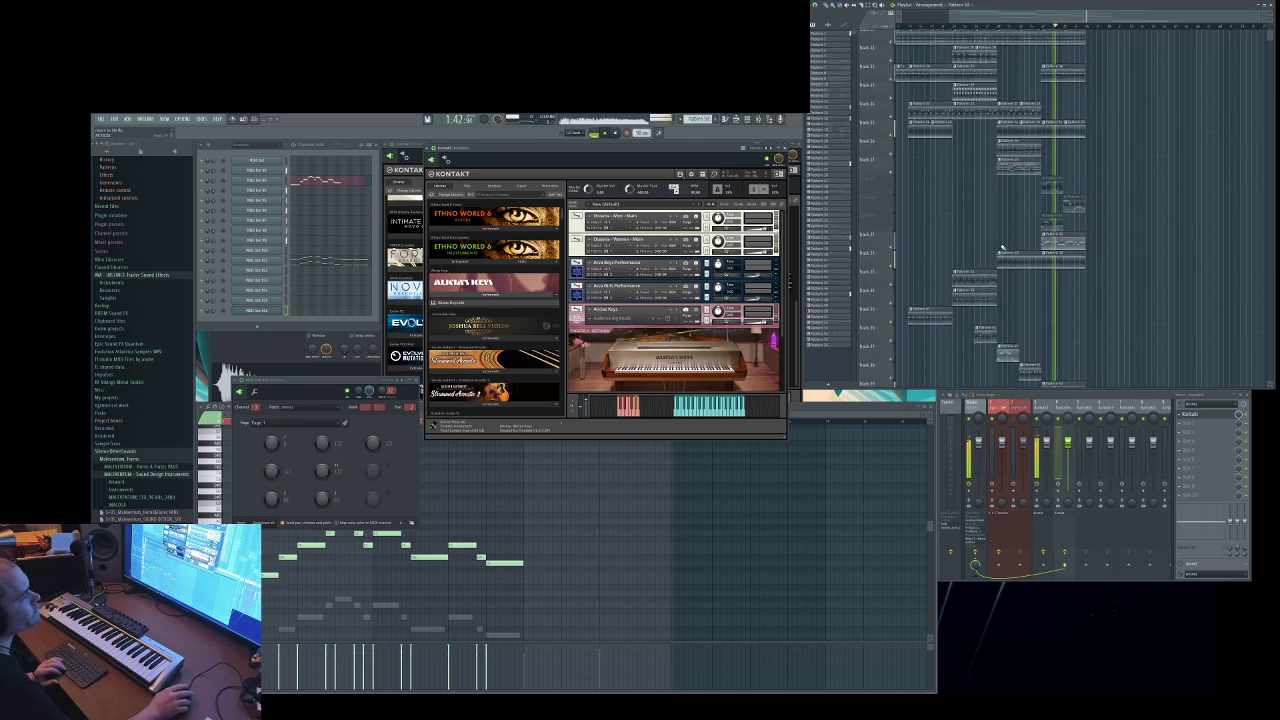
scroll(1002, 247, up, 2)
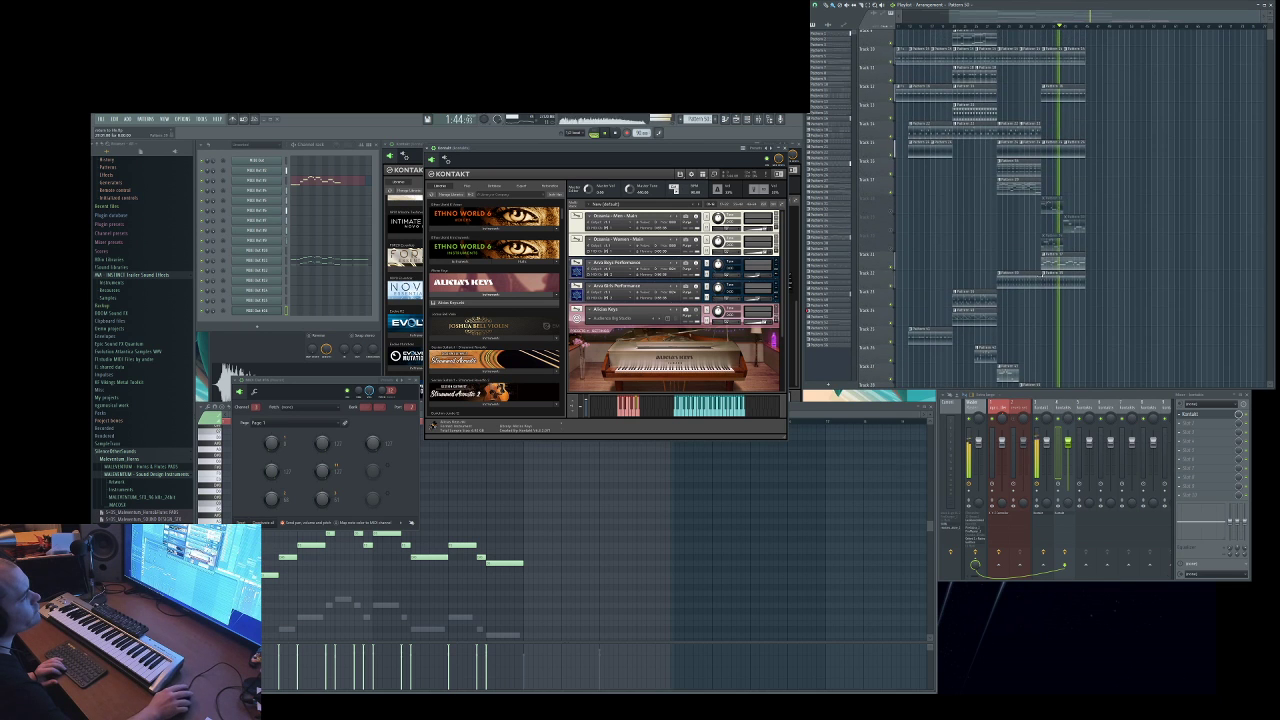
scroll(988, 280, up, 8)
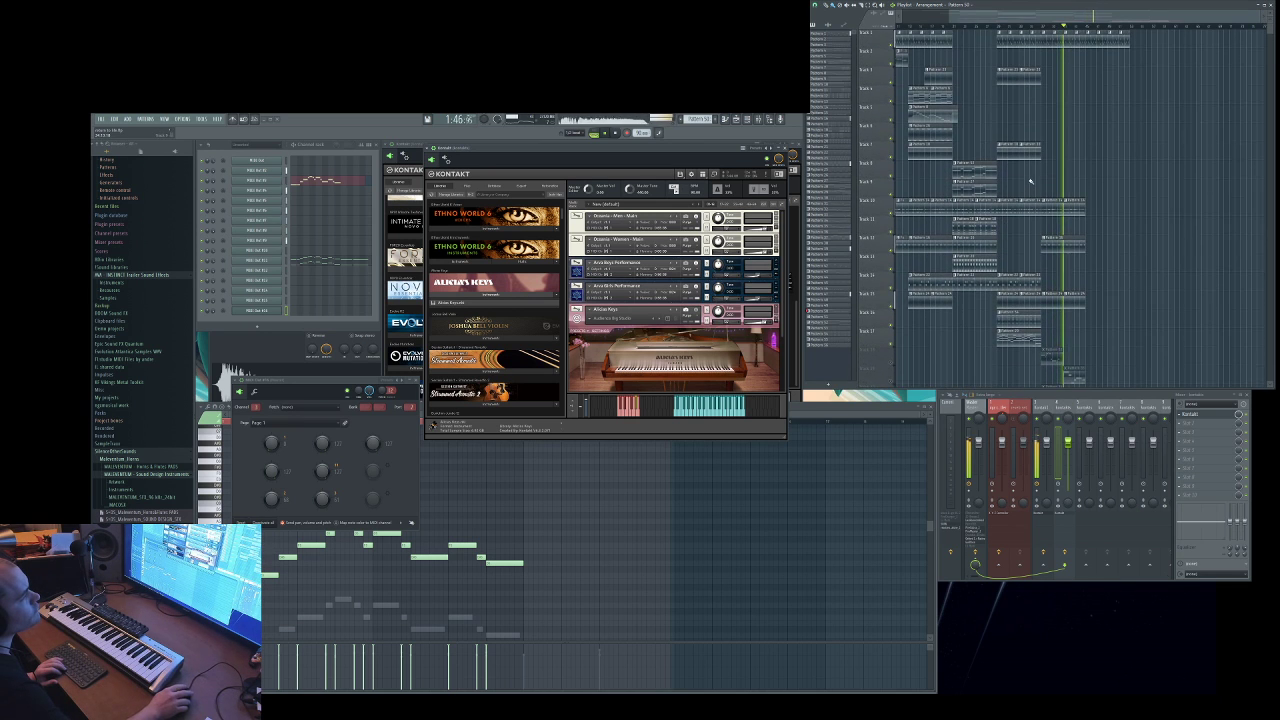
scroll(1037, 287, down, 4)
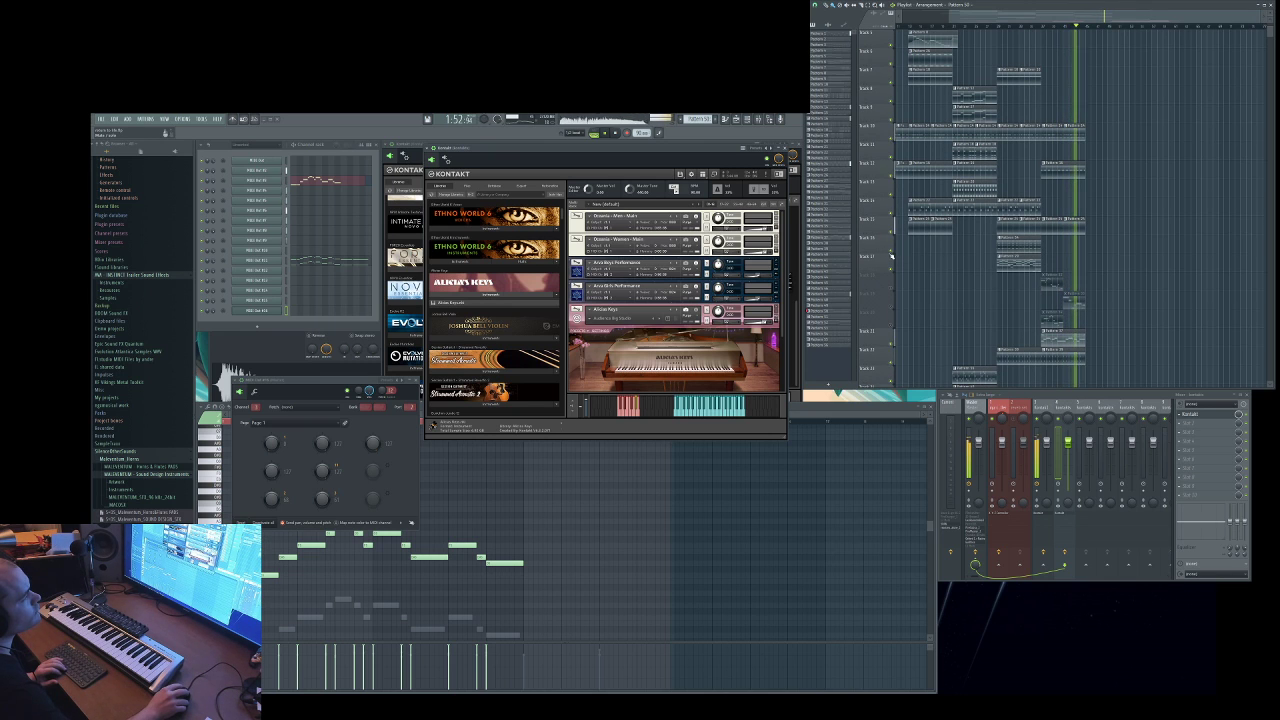
click(997, 25)
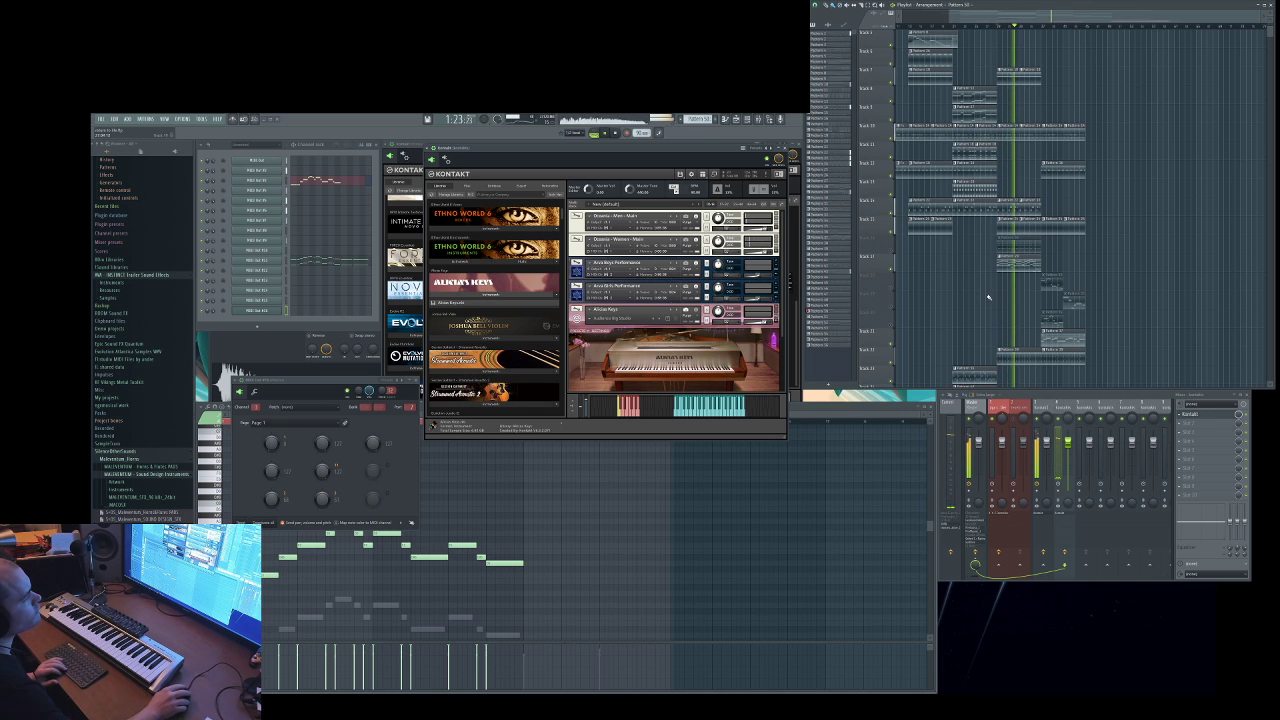
Follow the clips in the lower playlist tracks through to the end of the arrangement during playback, and restart playback from the beginning
scroll(994, 266, down, 3)
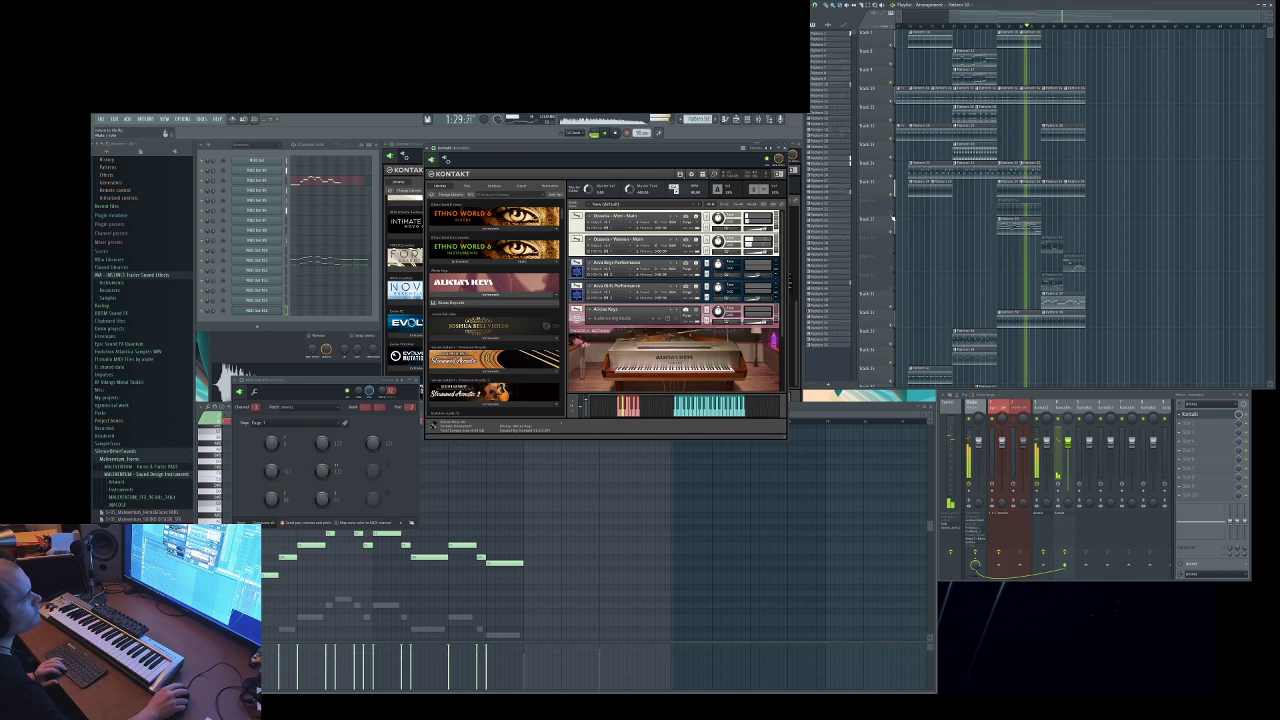
scroll(1058, 253, down, 4)
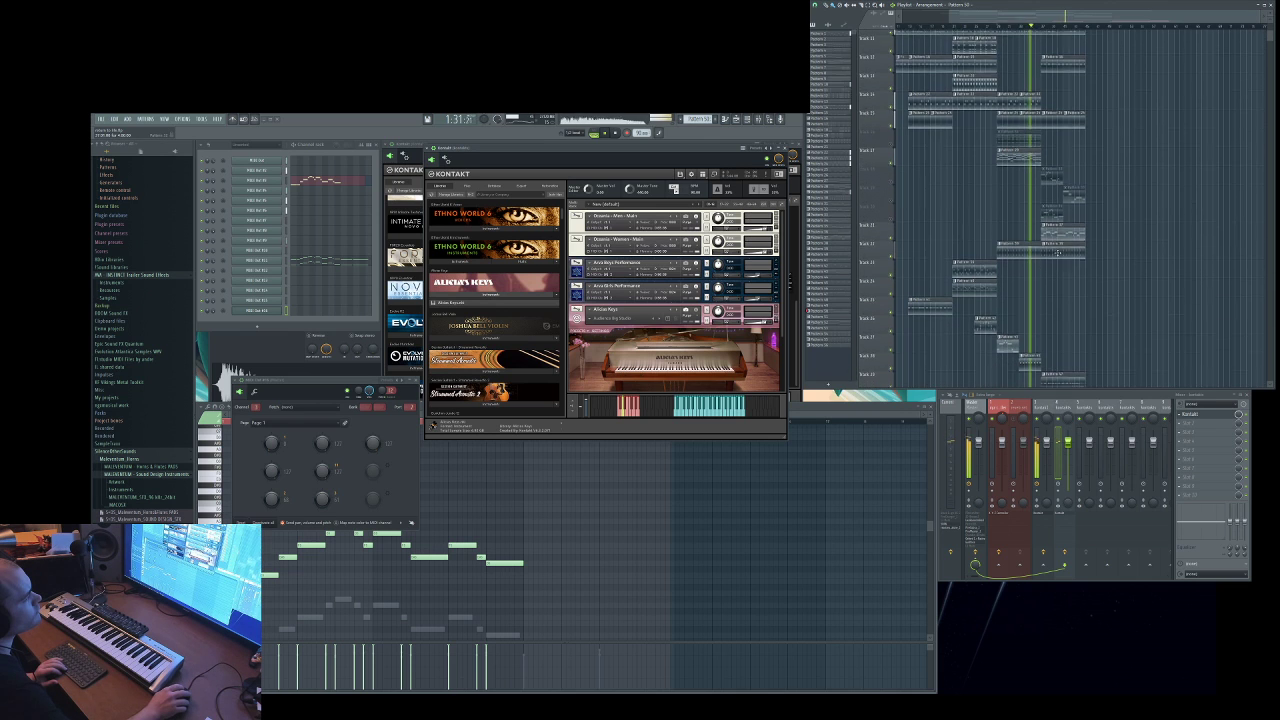
scroll(1045, 250, down, 6)
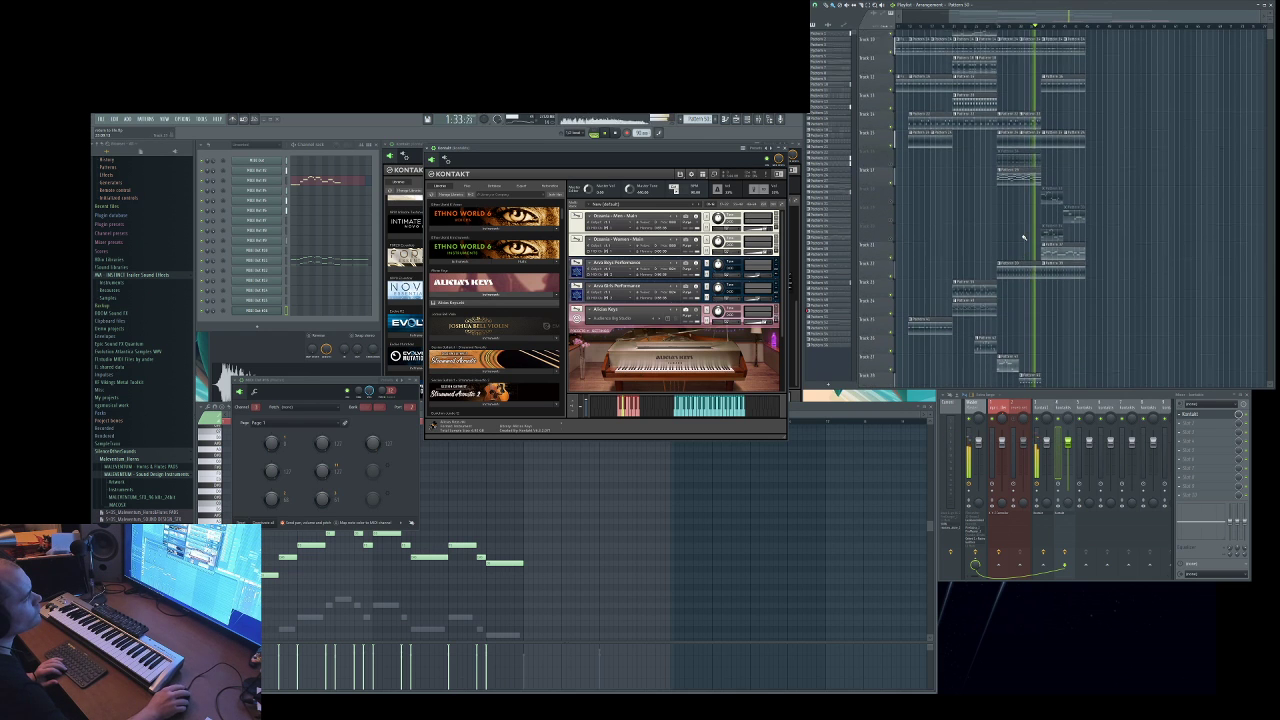
scroll(1030, 242, down, 2)
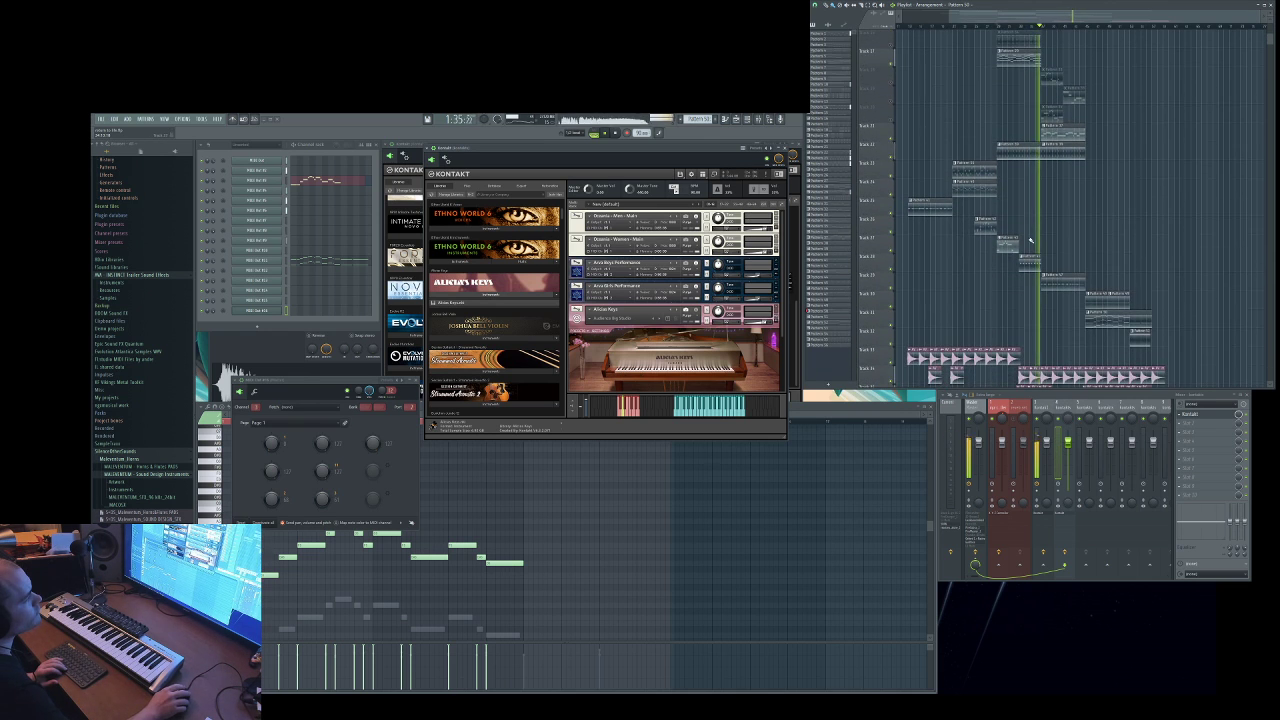
scroll(1031, 240, up, 3)
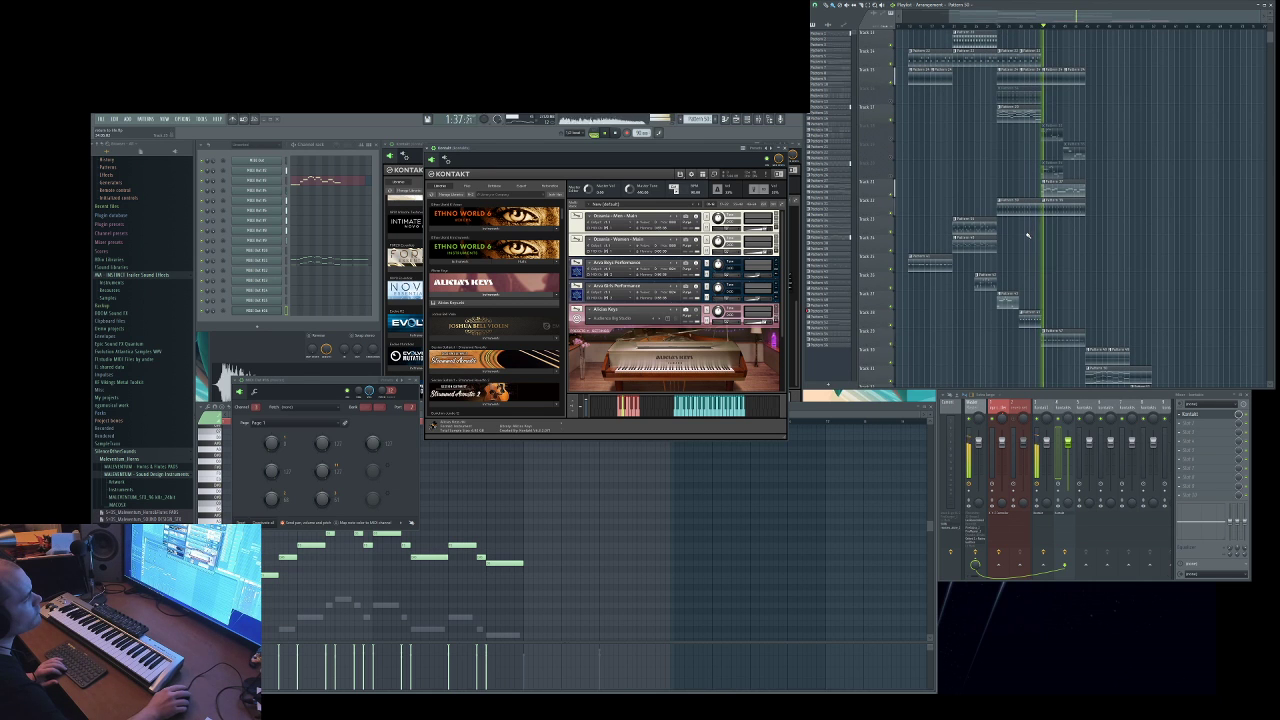
scroll(1027, 236, up, 3)
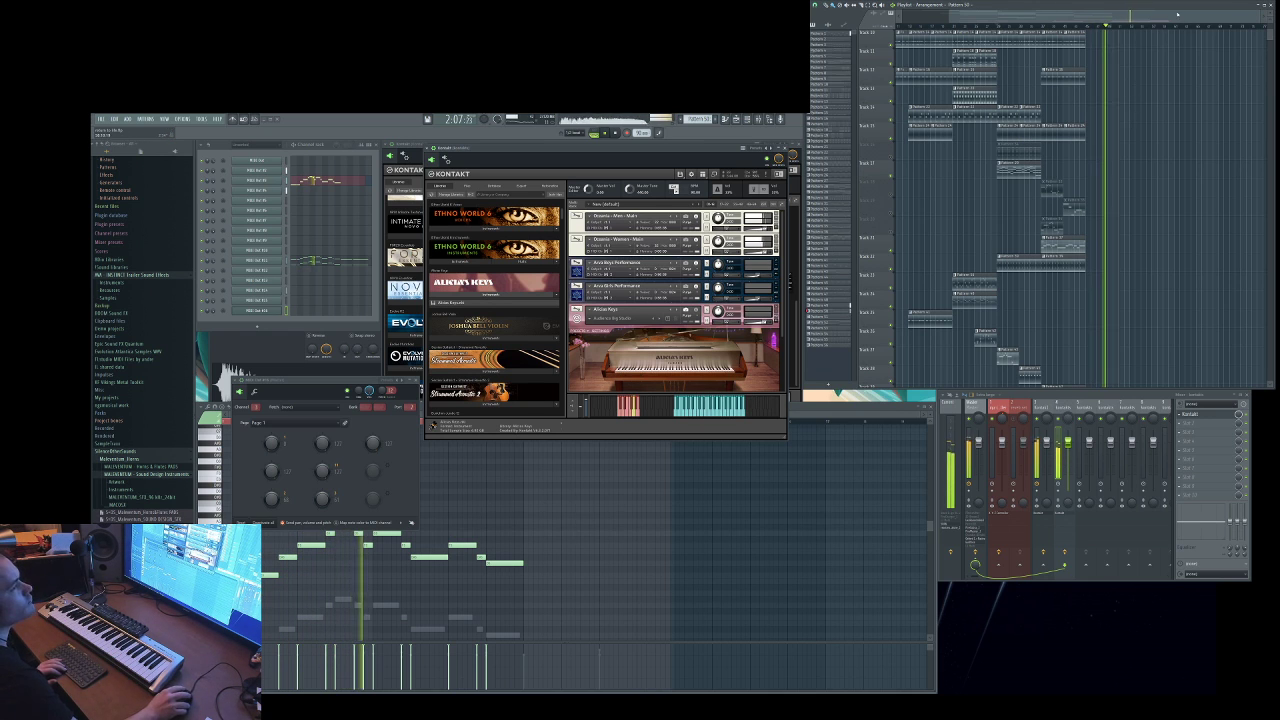
scroll(1106, 200, right, 2)
scroll(1106, 200, down, 5)
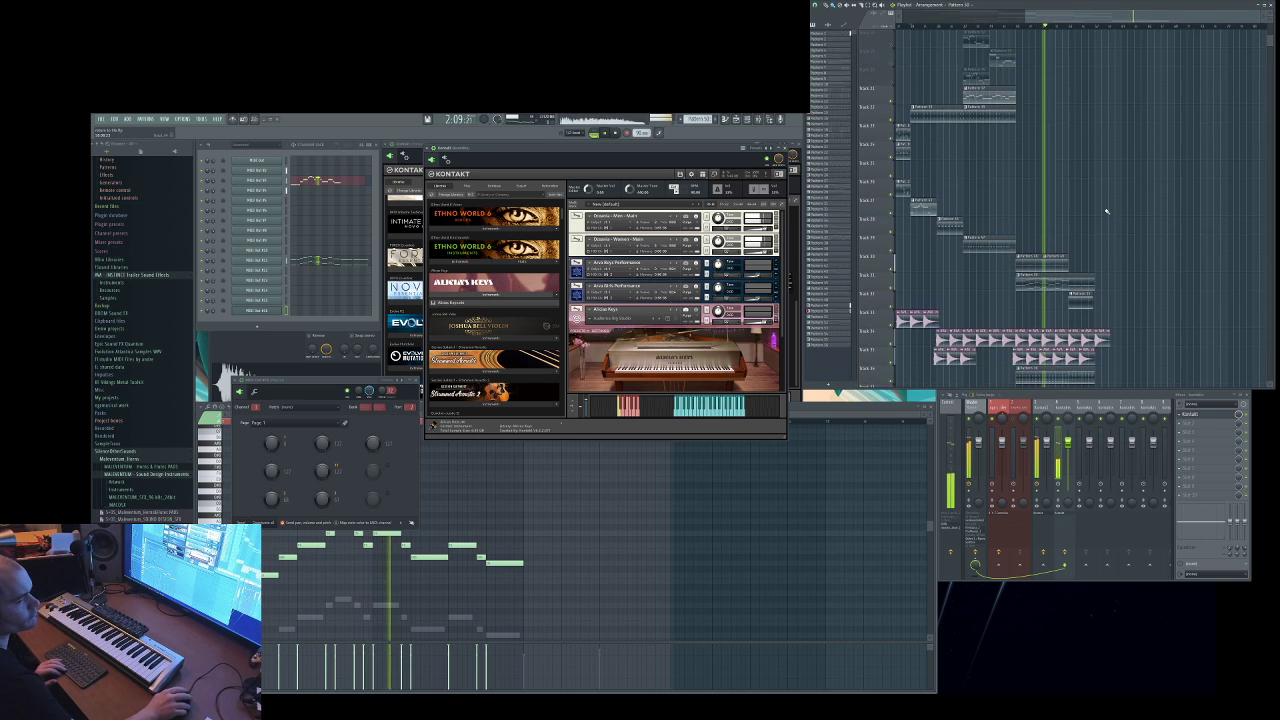
scroll(1110, 218, down, 4)
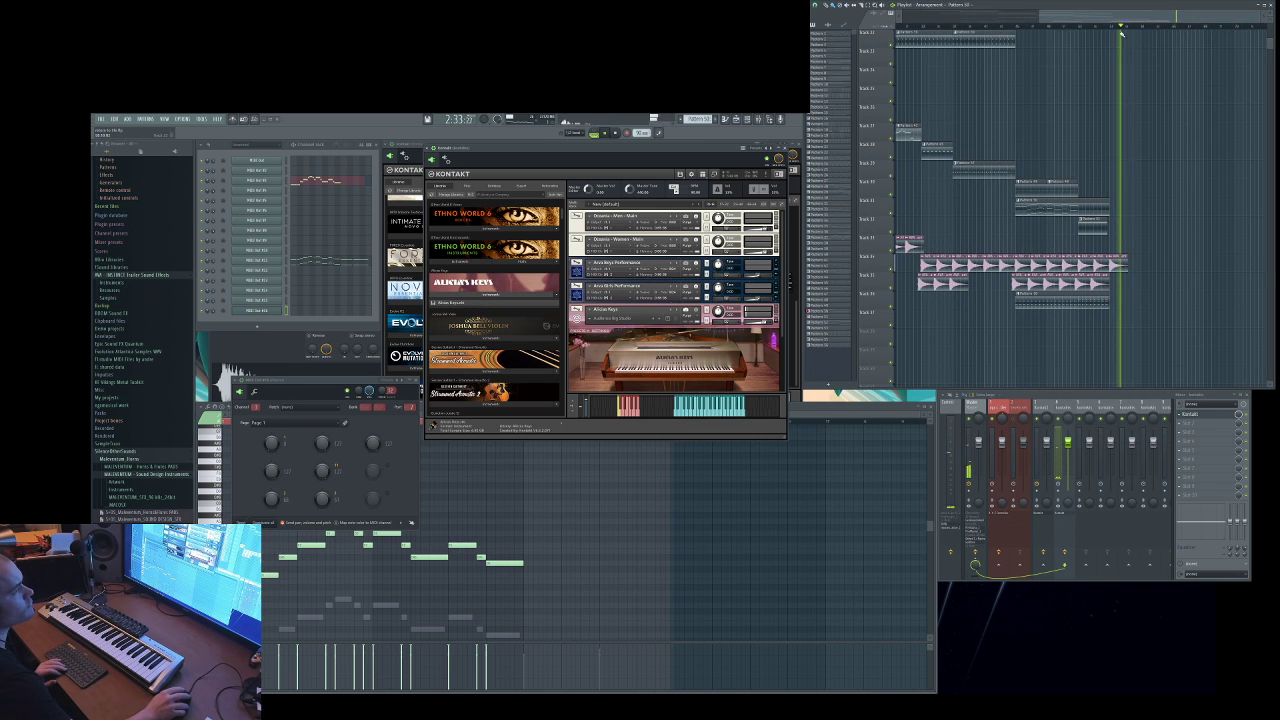
scroll(996, 195, up, 5)
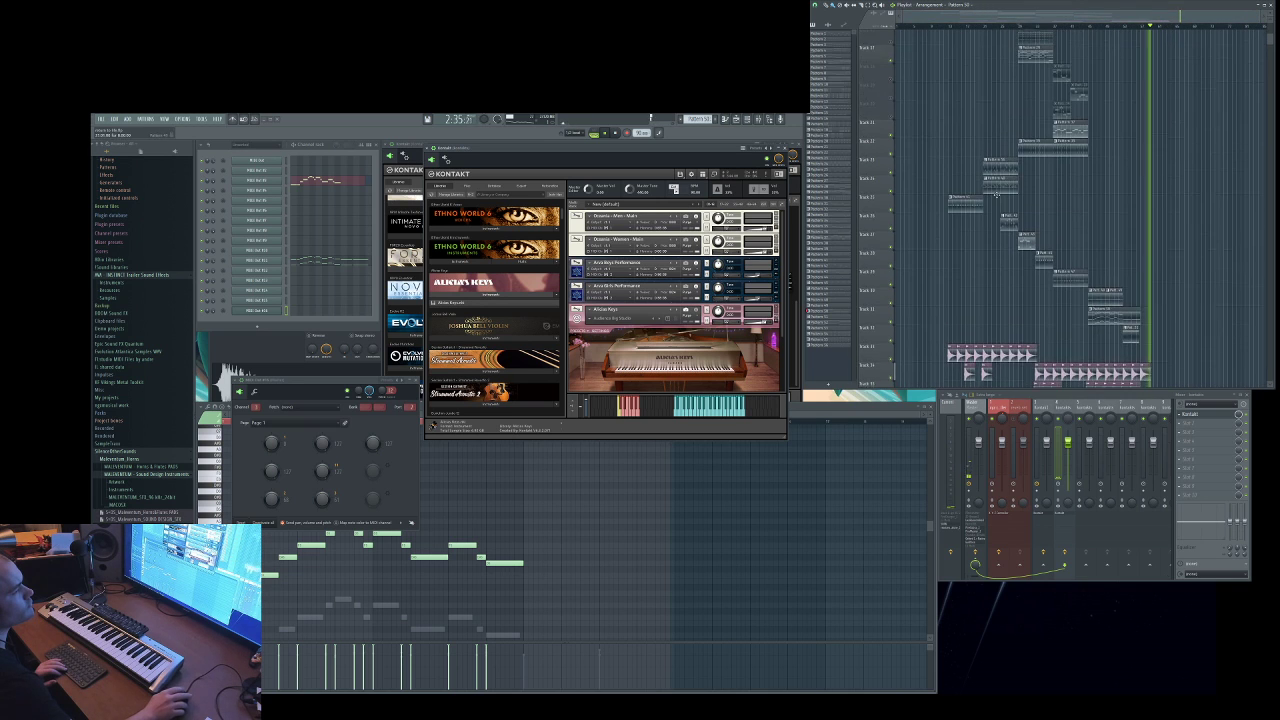
key(space)
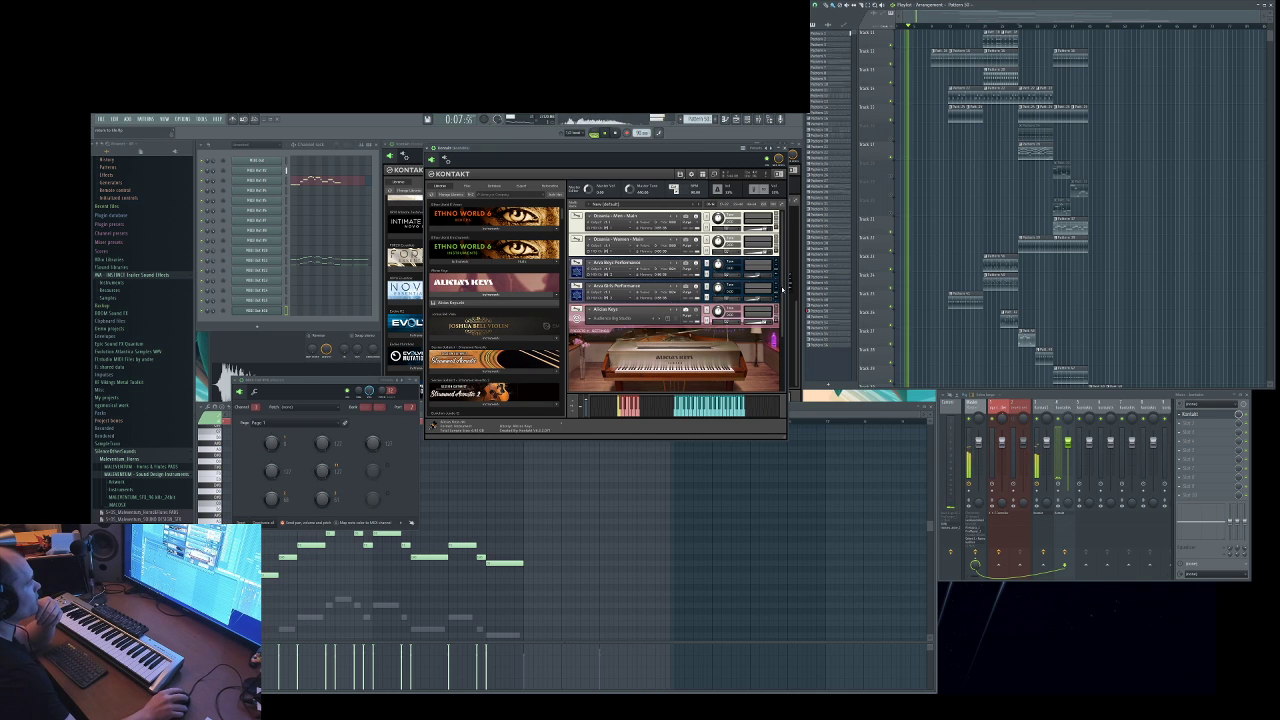
Find The Giant library in Kontakt and load its Cinematic instrument in place of the Alicia's Keys piano
scroll(783, 312, down, 3)
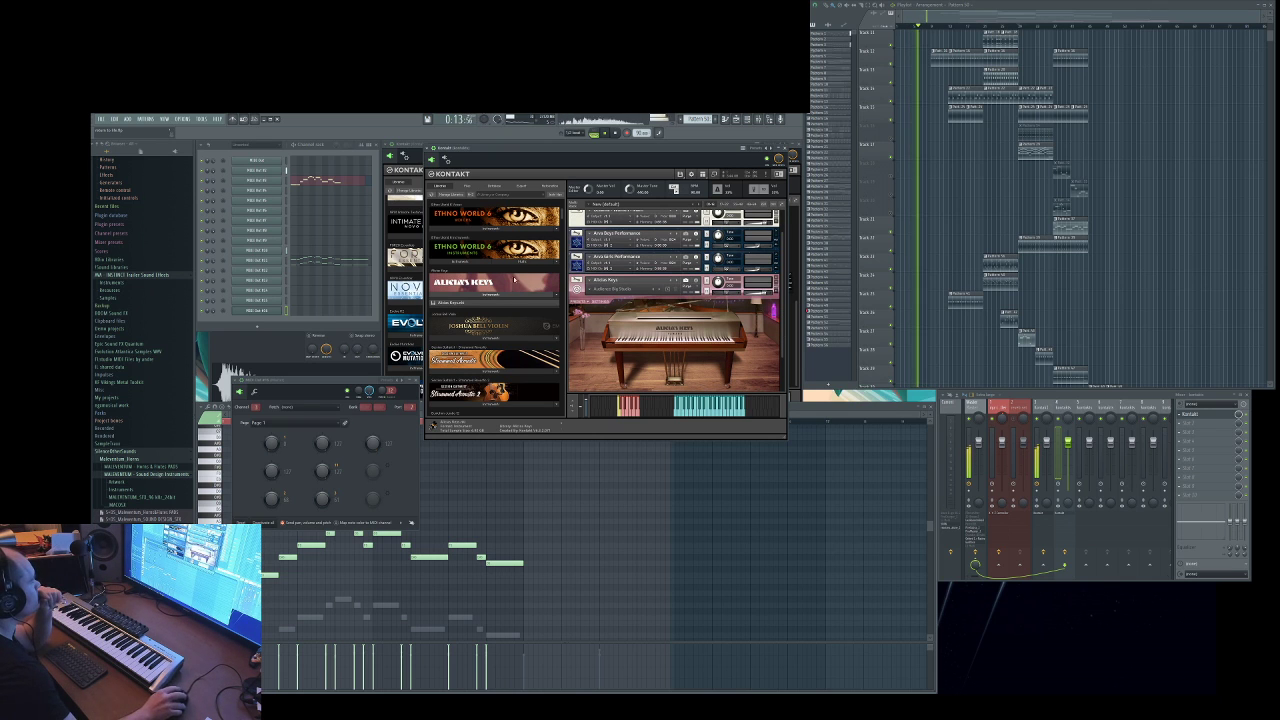
scroll(562, 213, down, 5)
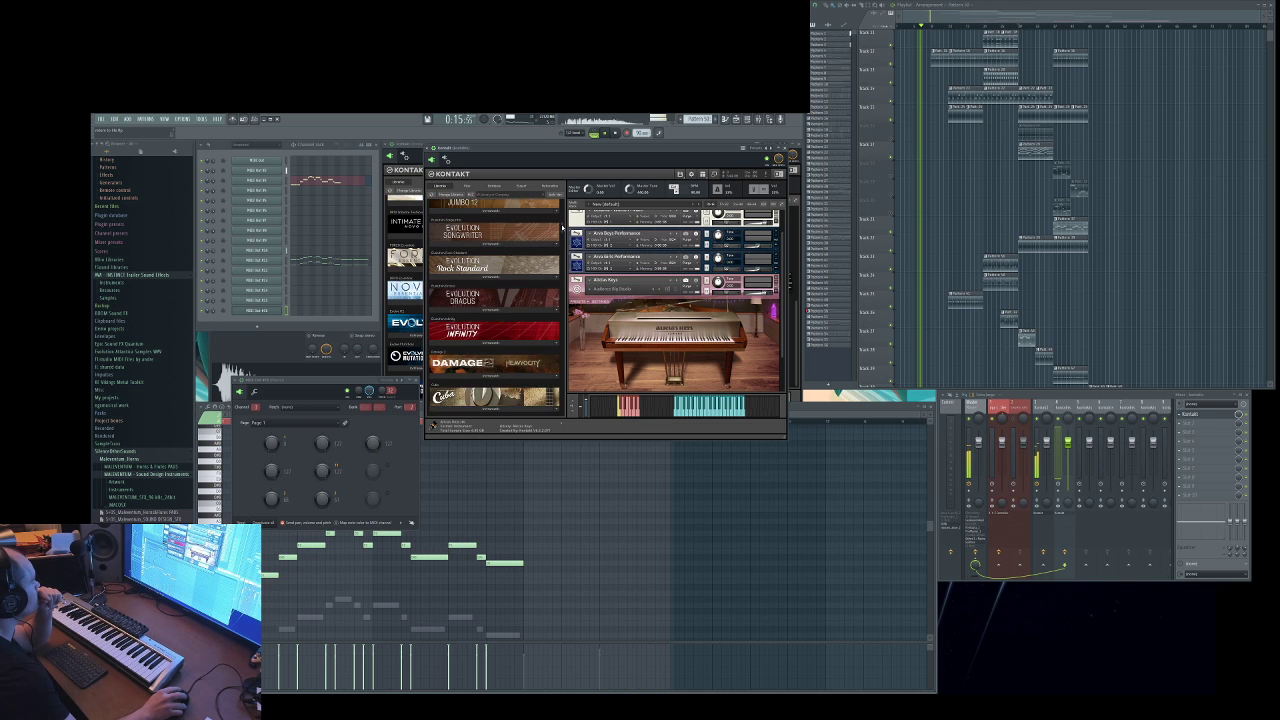
scroll(563, 228, down, 5)
scroll(566, 243, down, 3)
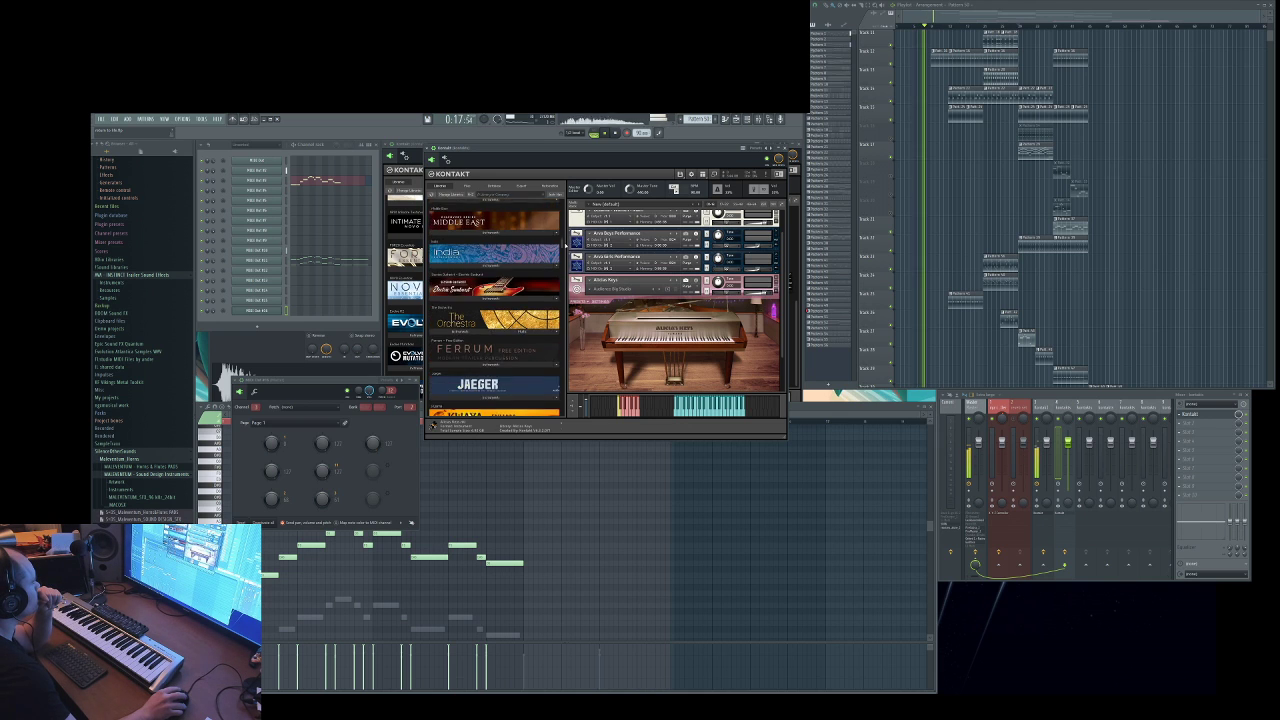
scroll(566, 243, down, 4)
scroll(566, 252, down, 8)
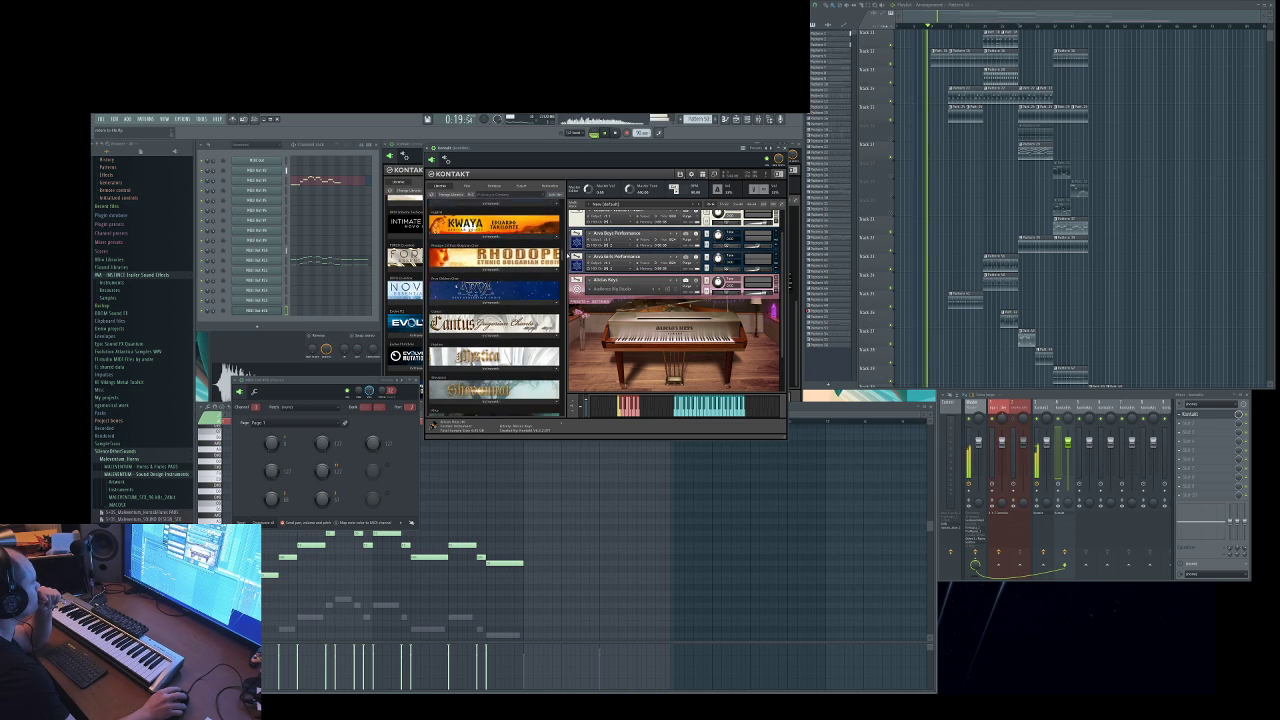
scroll(566, 270, up, 3)
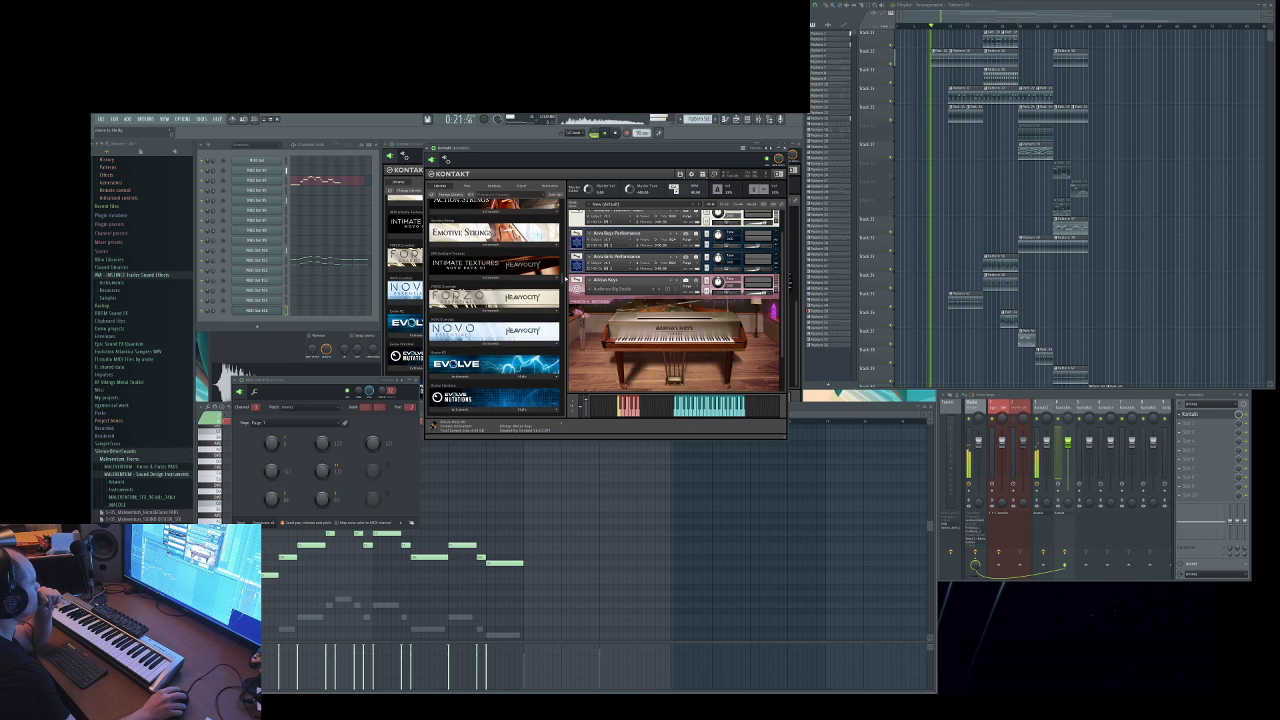
scroll(566, 270, down, 3)
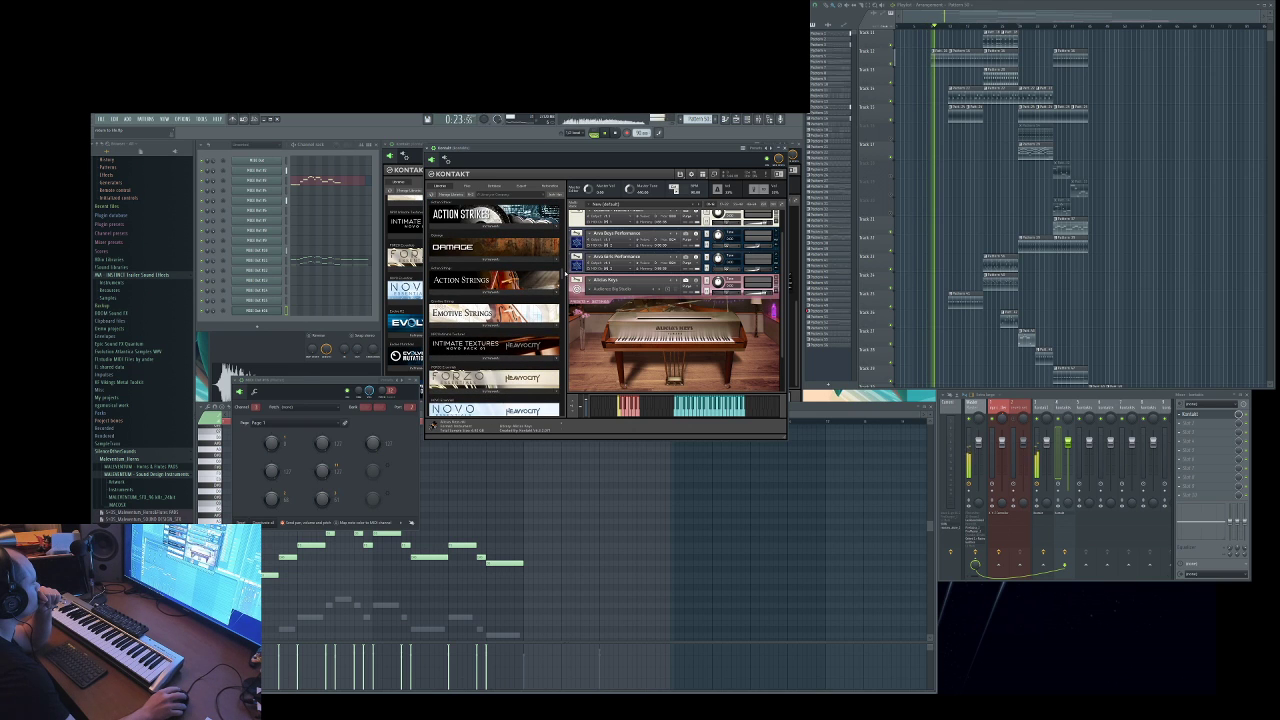
scroll(566, 272, down, 5)
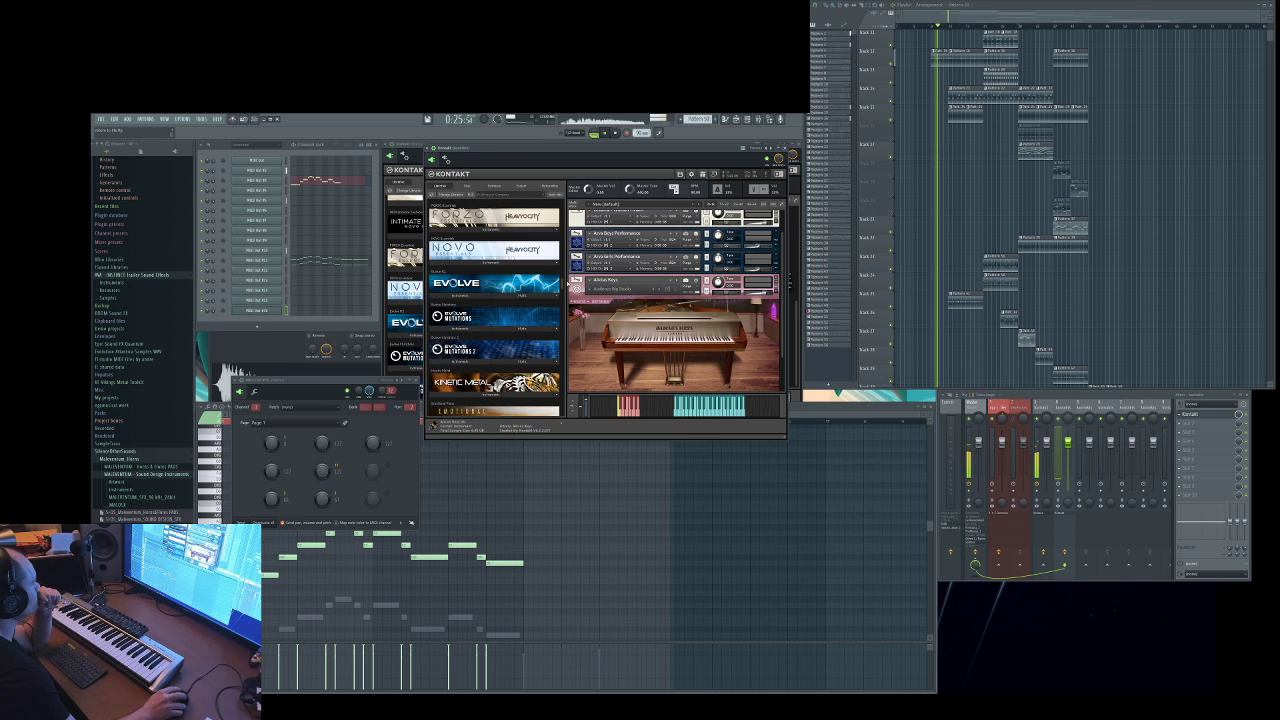
scroll(566, 283, down, 4)
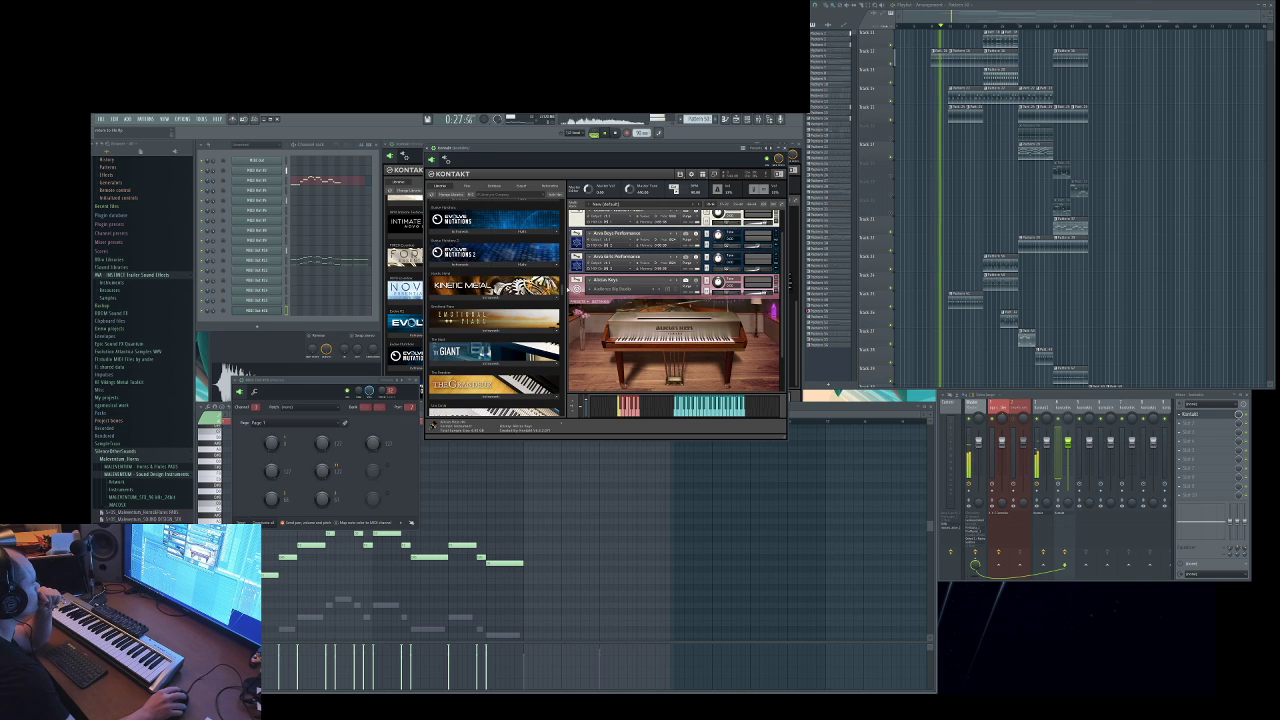
scroll(567, 287, down, 3)
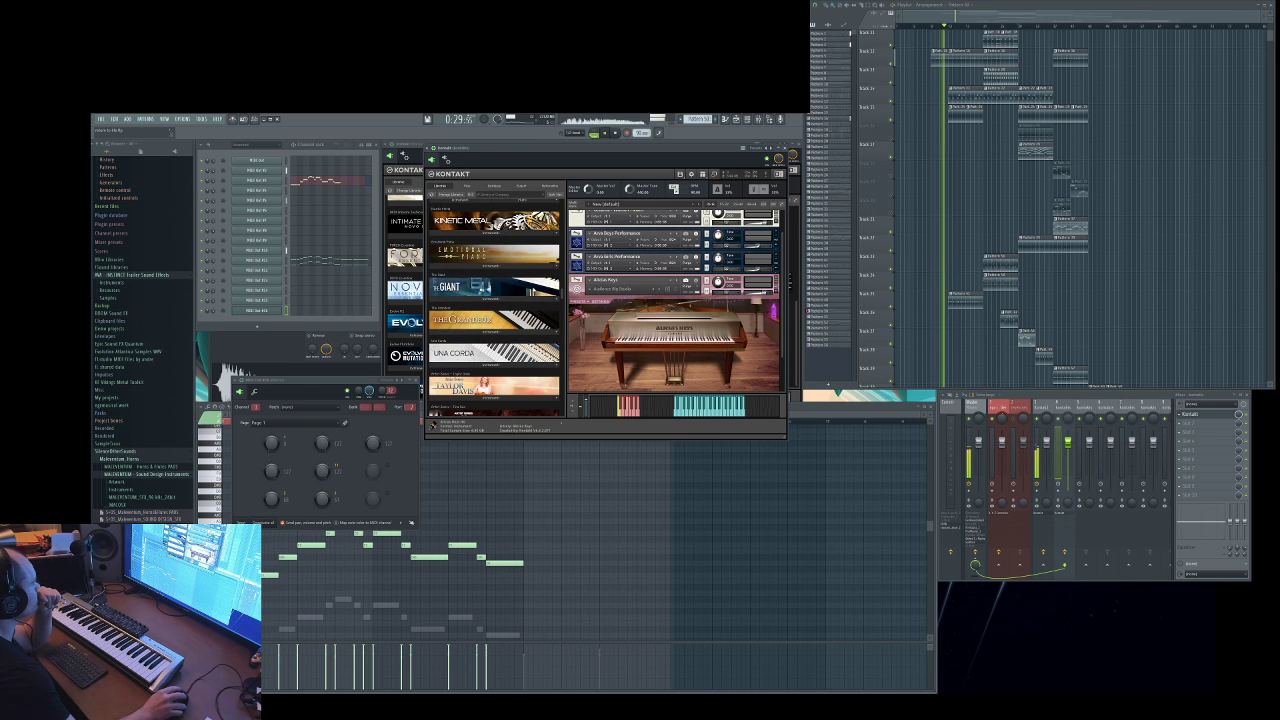
click(446, 299)
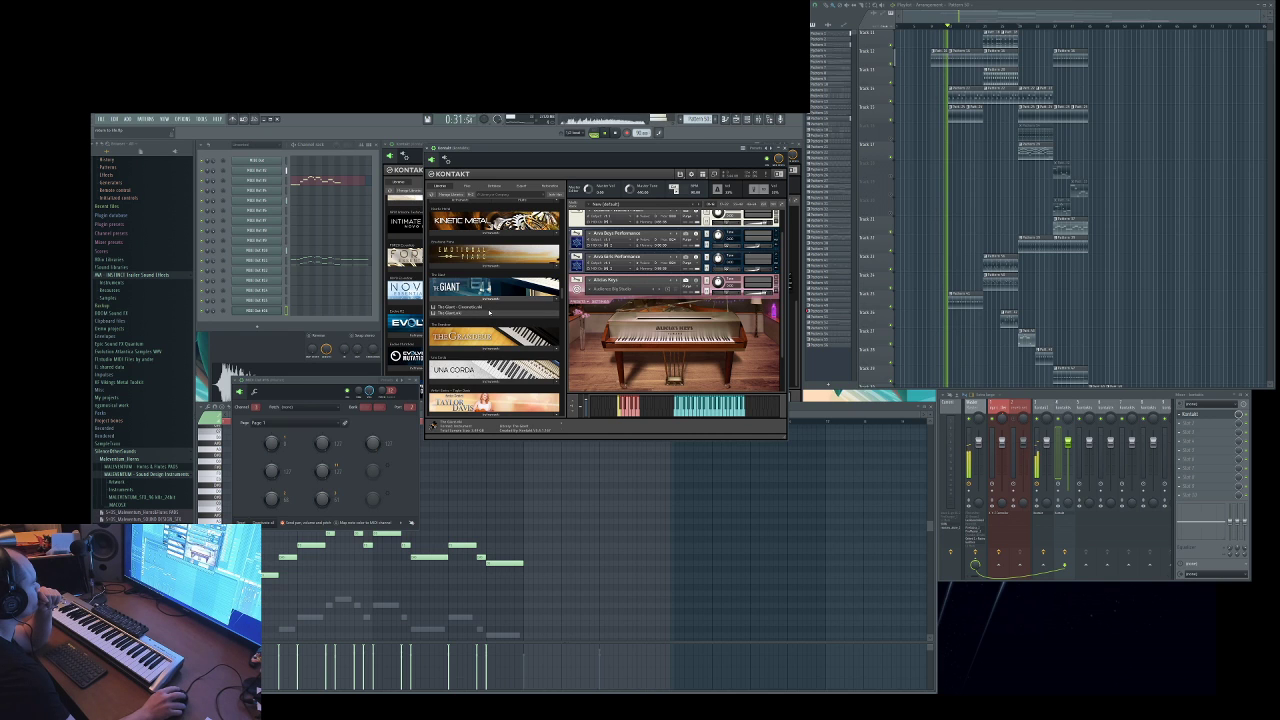
click(456, 307)
drag(458, 306, 602, 294)
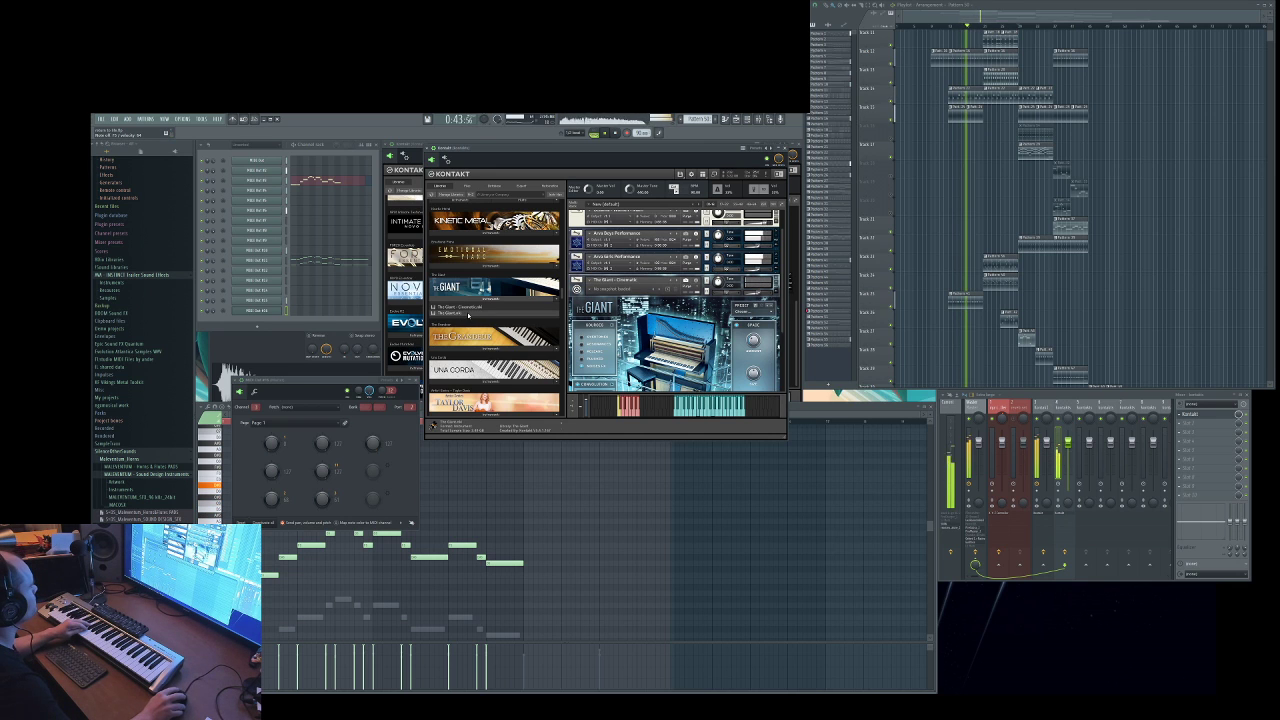
Replace the Cinematic piano with the standard The Giant instrument, stop playback and try several of its presets
click(628, 296)
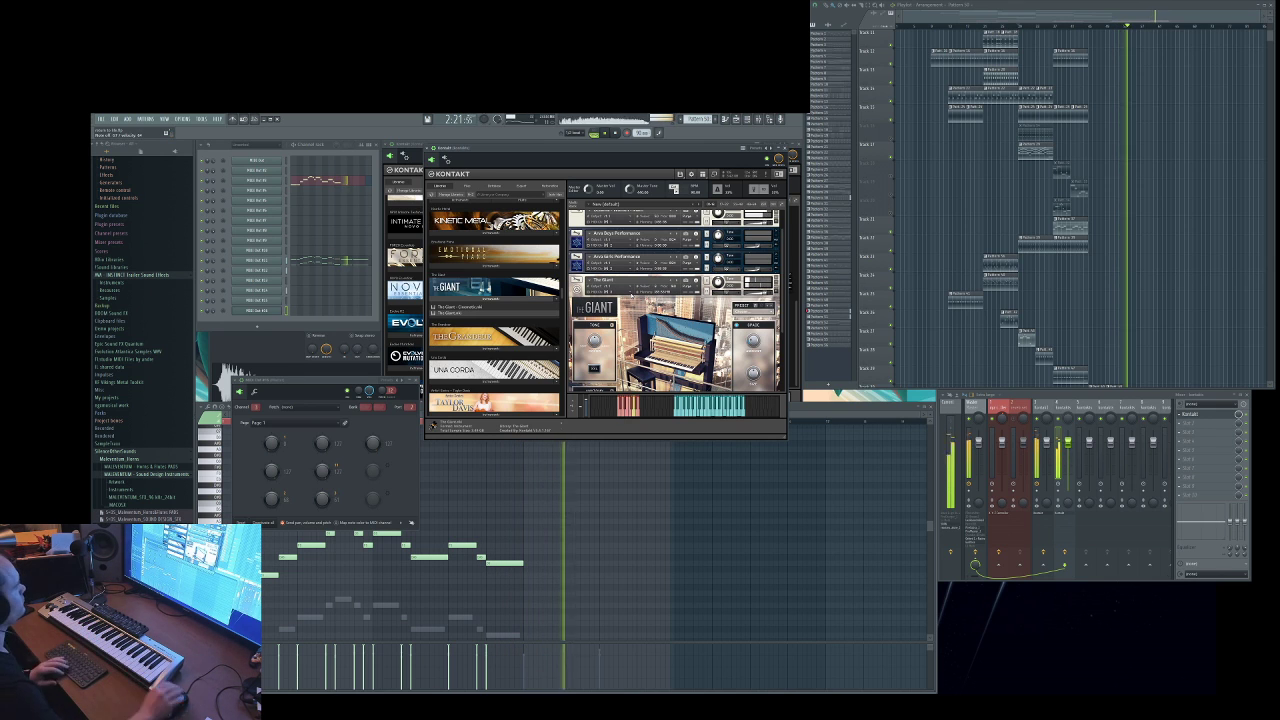
key(space)
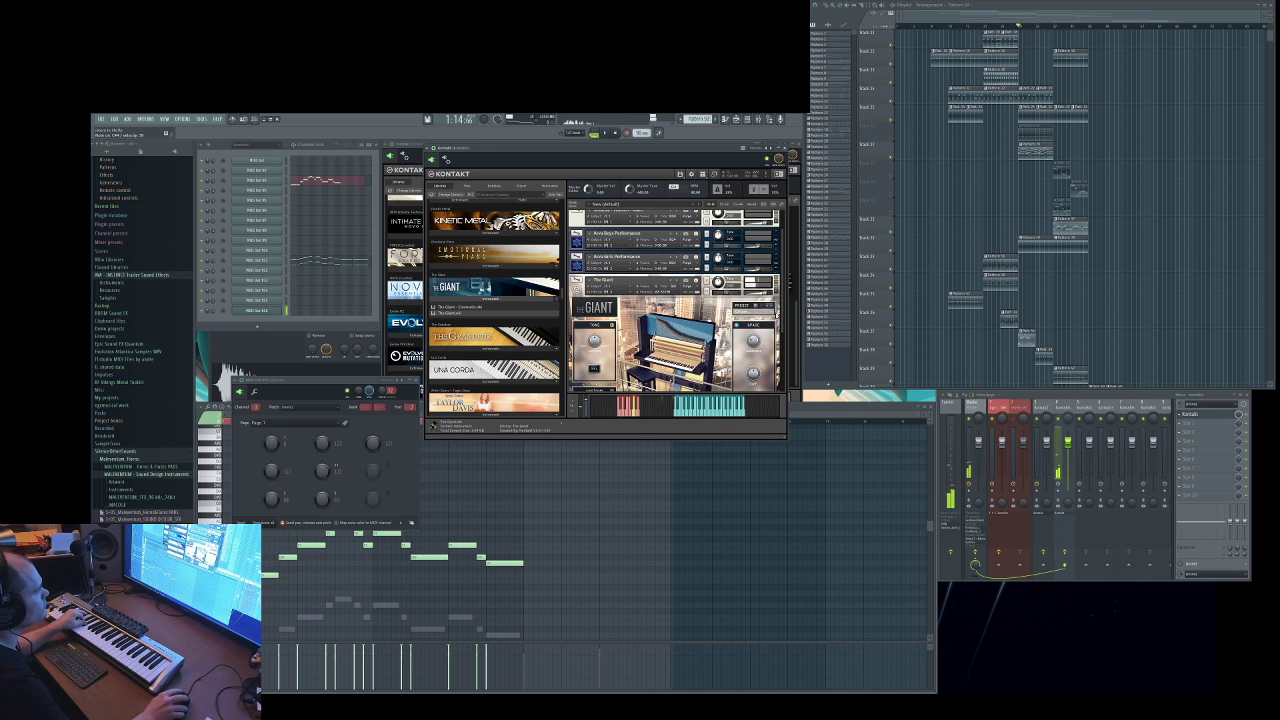
click(754, 306)
click(754, 306)
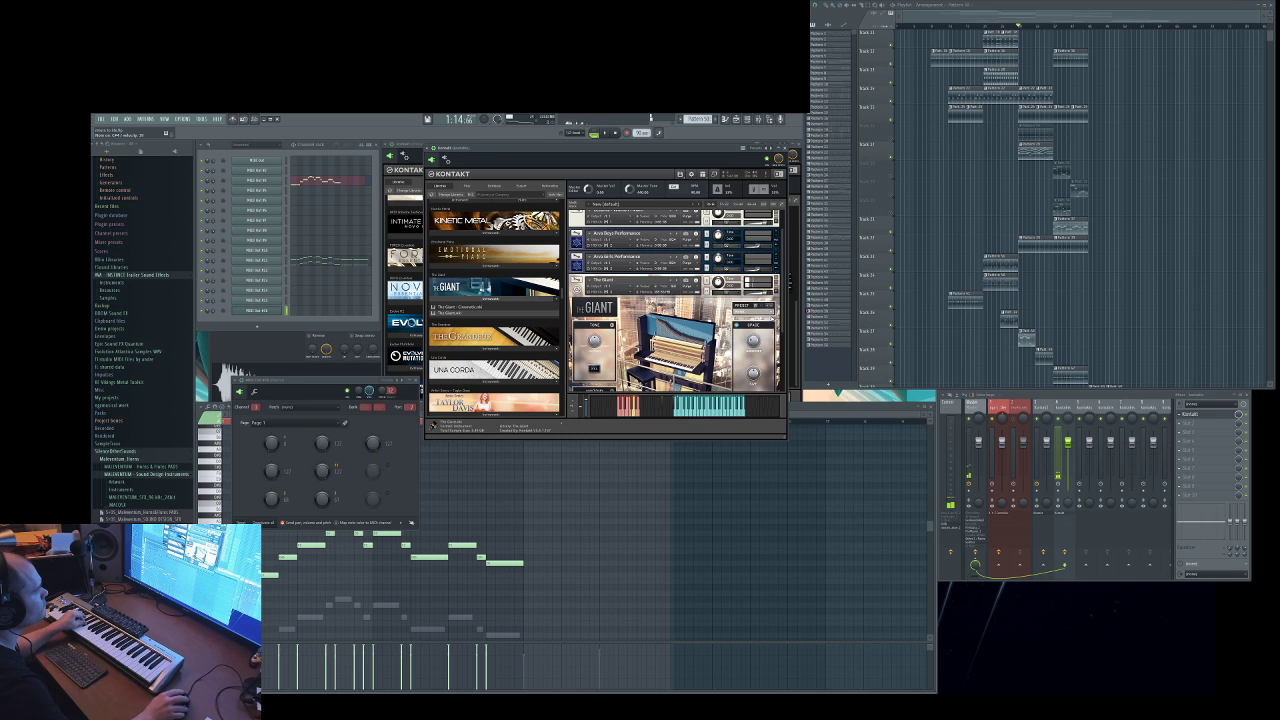
click(770, 306)
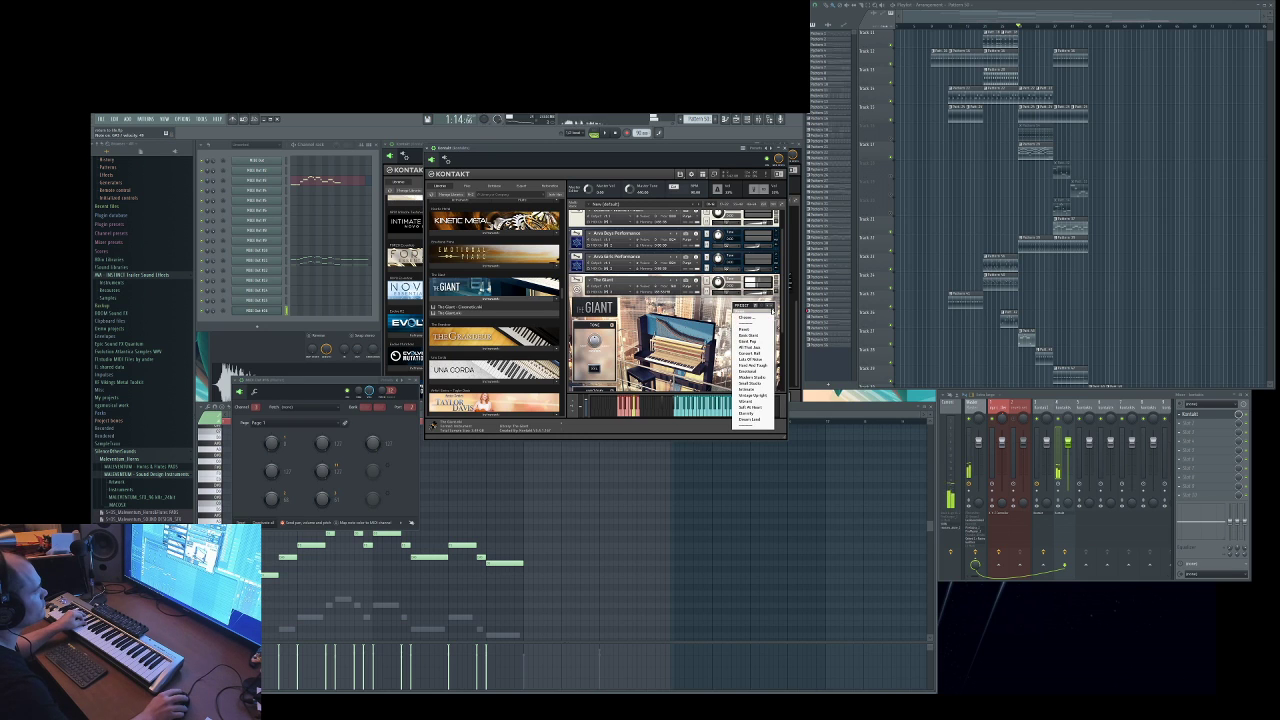
click(748, 341)
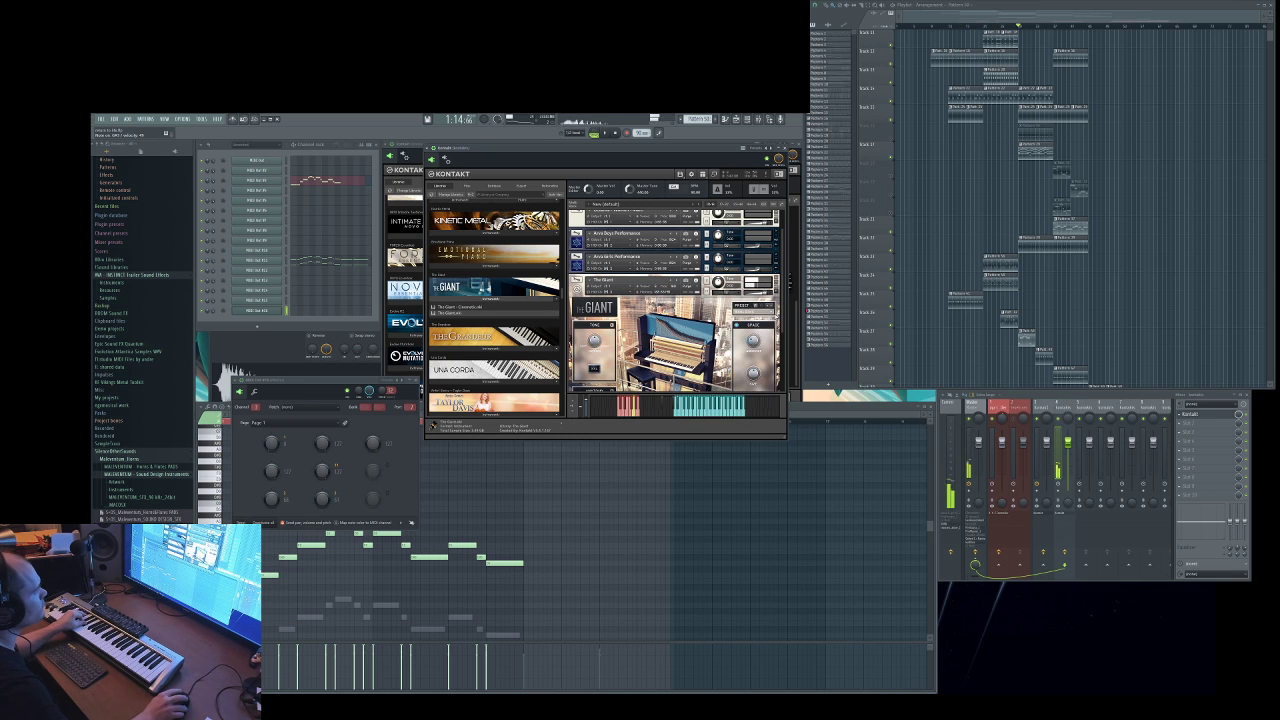
click(770, 306)
click(750, 372)
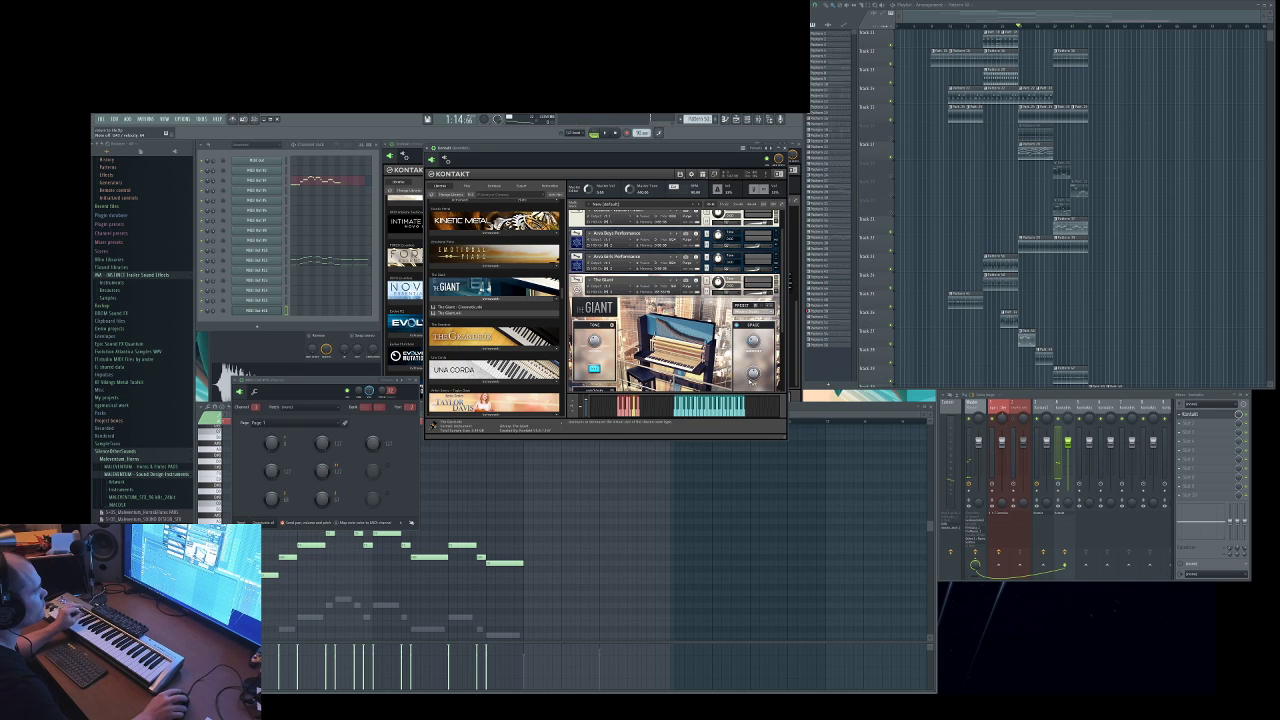
click(770, 306)
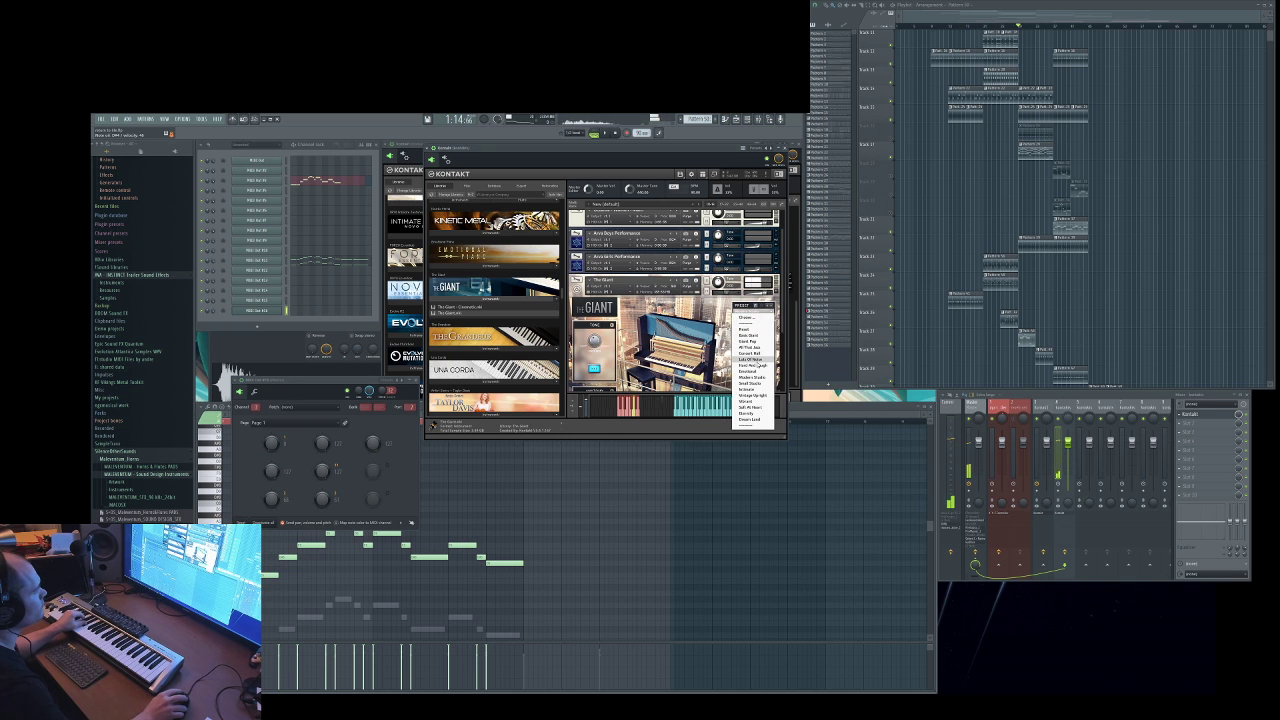
click(755, 366)
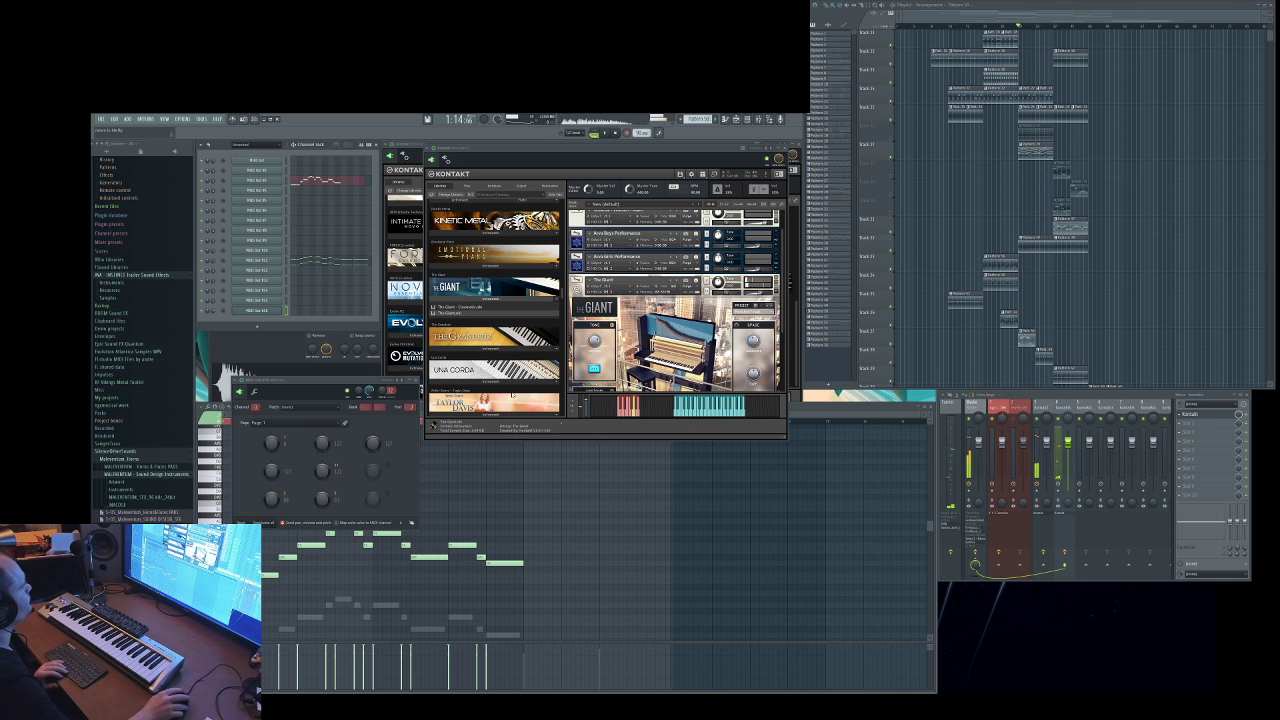
Load a Soundiron Emotional Piano instrument in place of The Giant and audition it over playback of the middle section
click(490, 266)
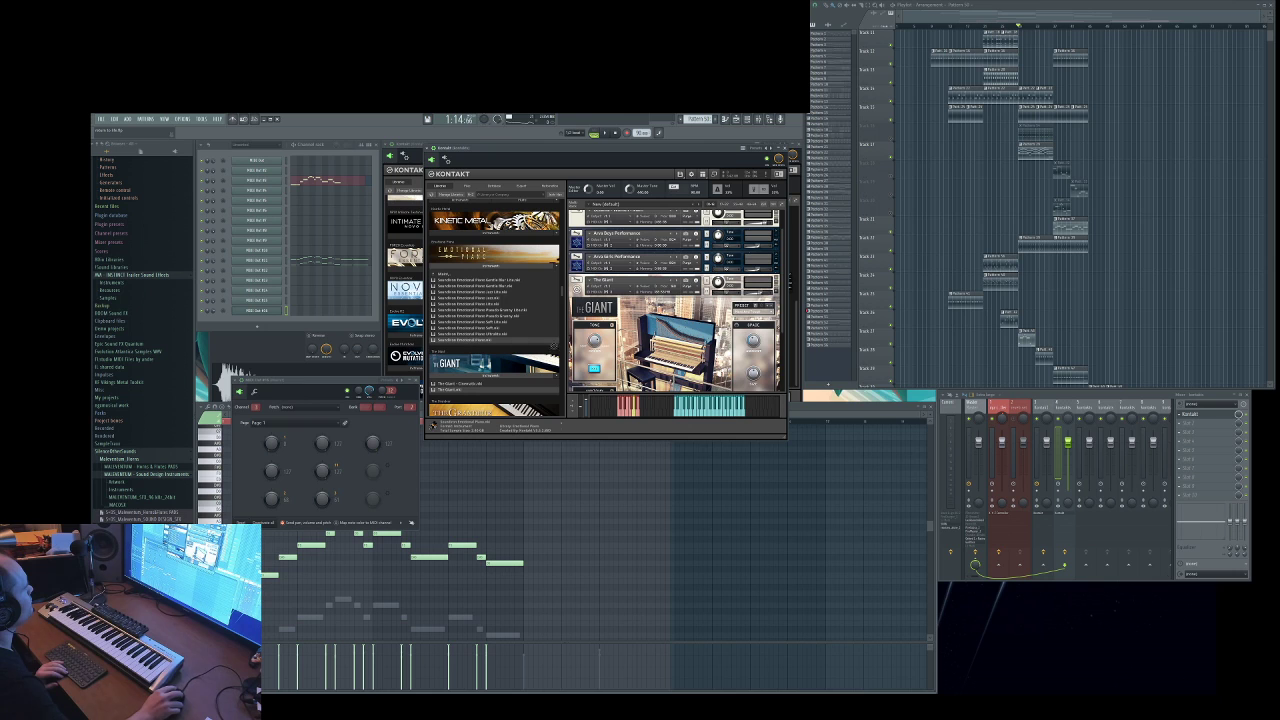
drag(553, 347, 642, 290)
click(646, 381)
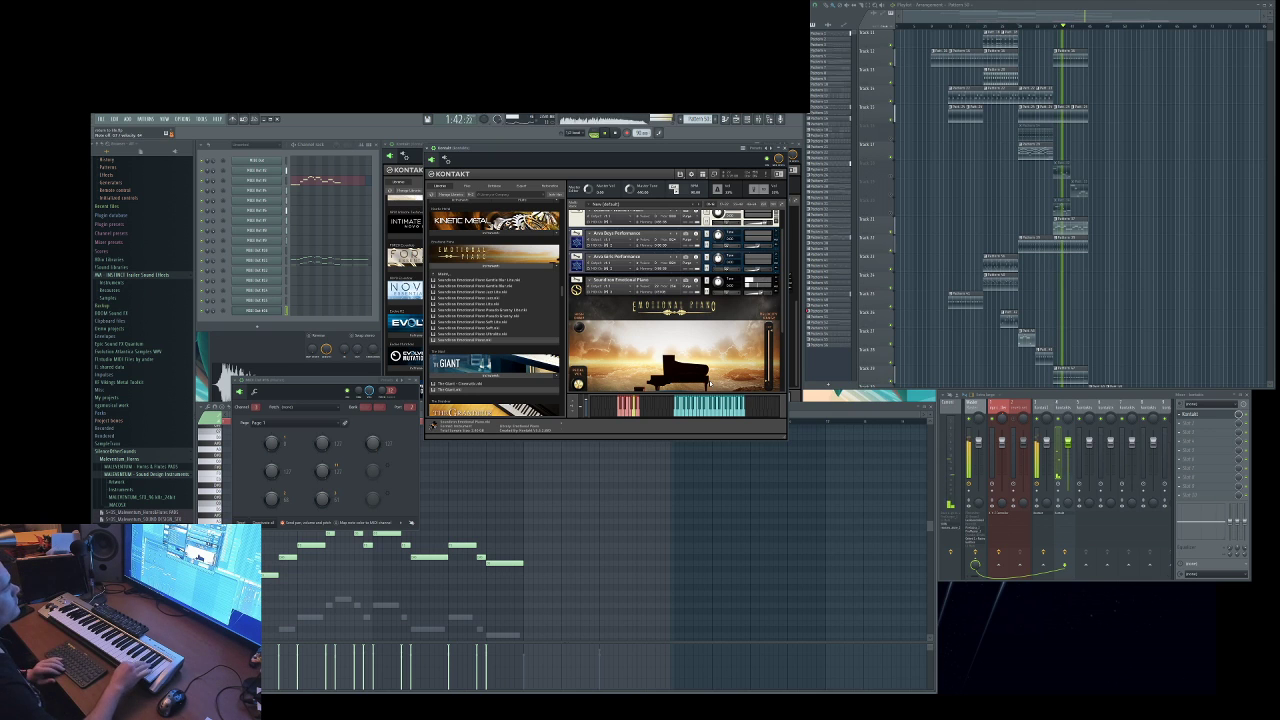
key(space)
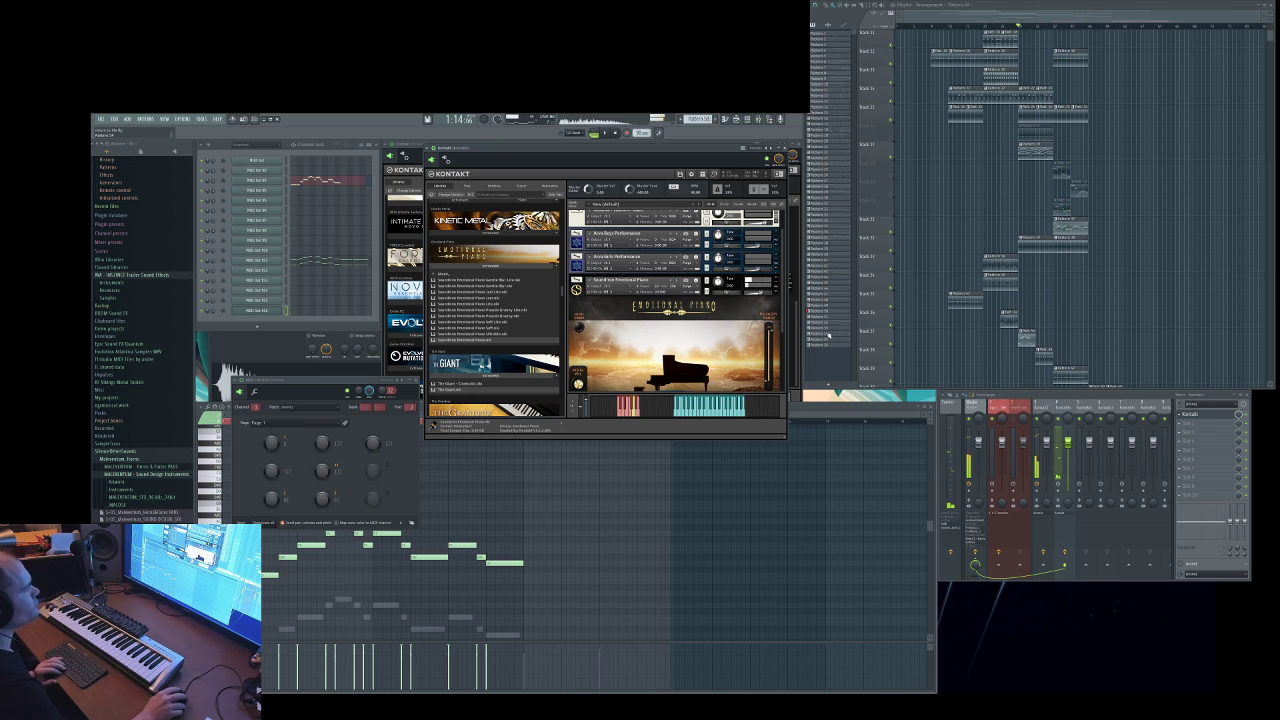
Add a new empty pattern after the last one and change the global snap setting for recording the piano part
click(829, 376)
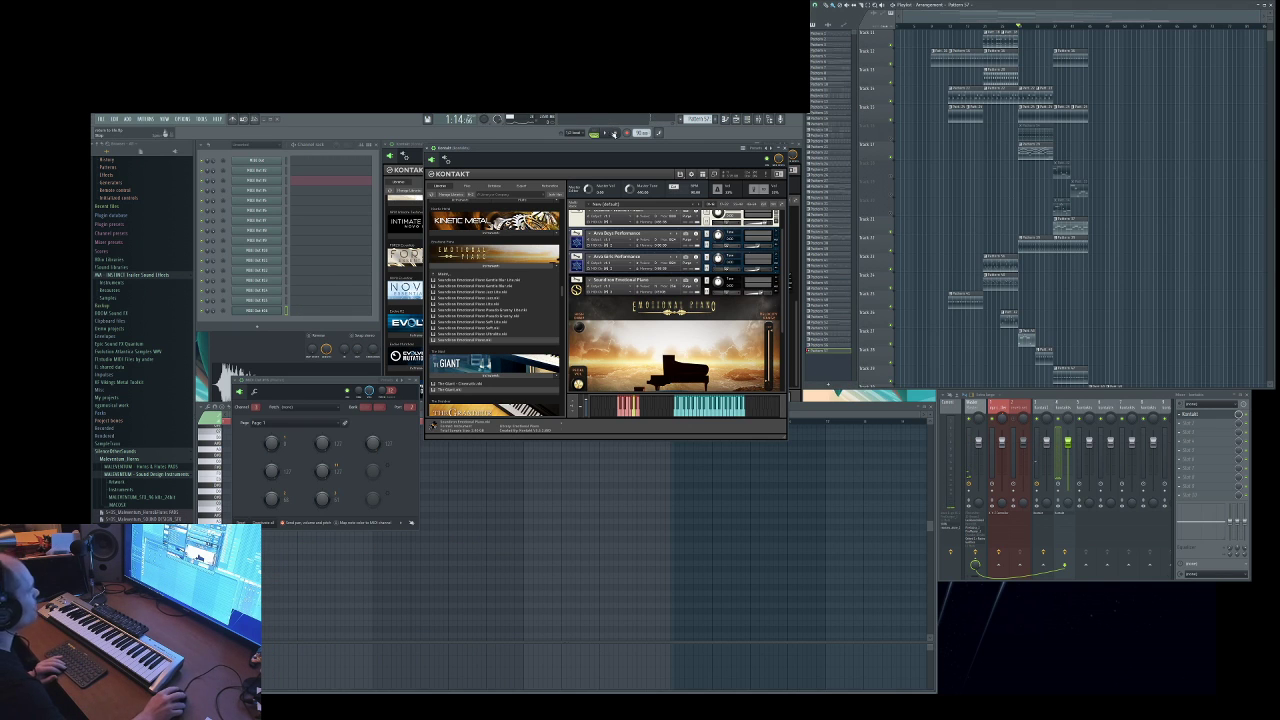
click(578, 133)
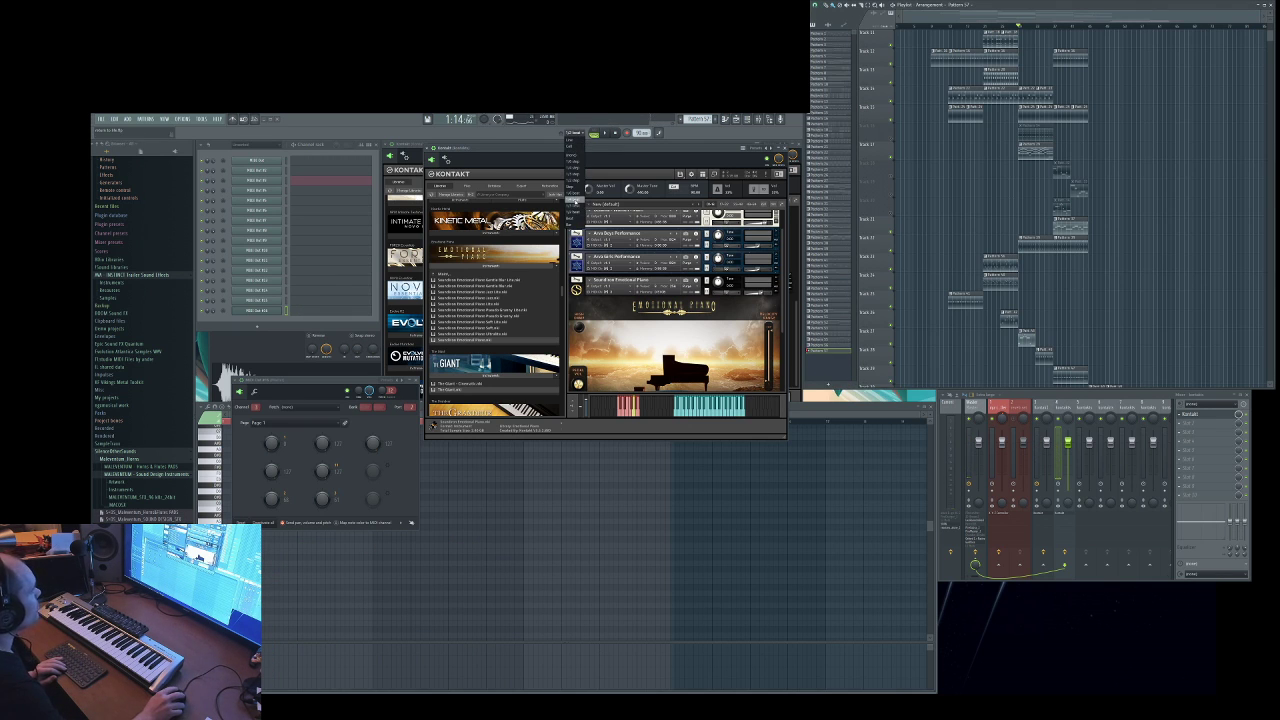
click(575, 200)
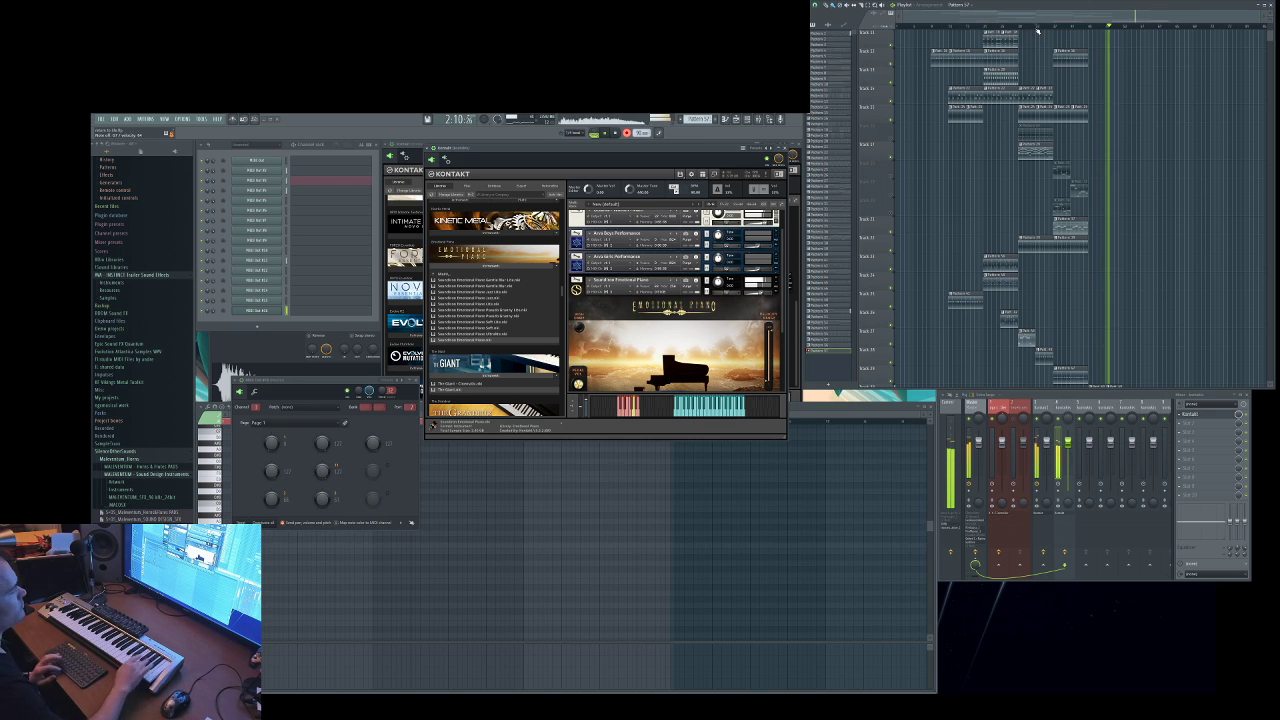
Record a piano take on MIDI Out #16 from 1:25 and make a short clip of it a separate pattern
click(1037, 27)
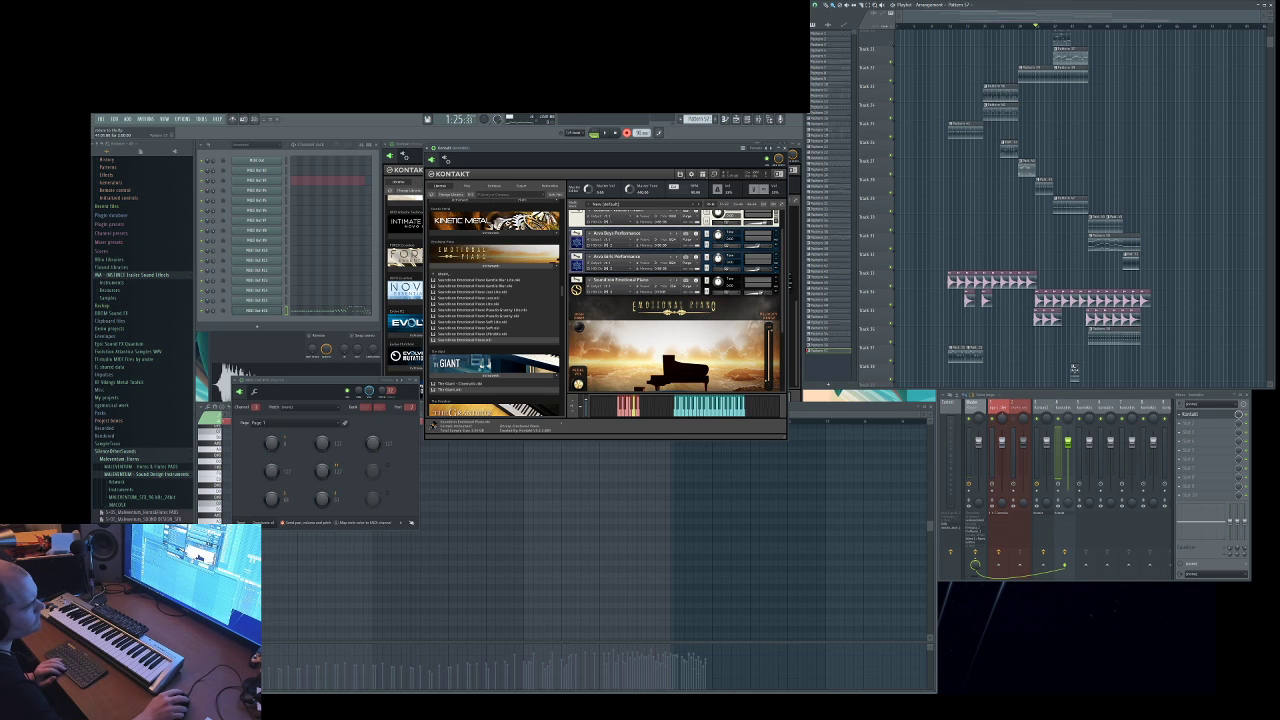
click(543, 571)
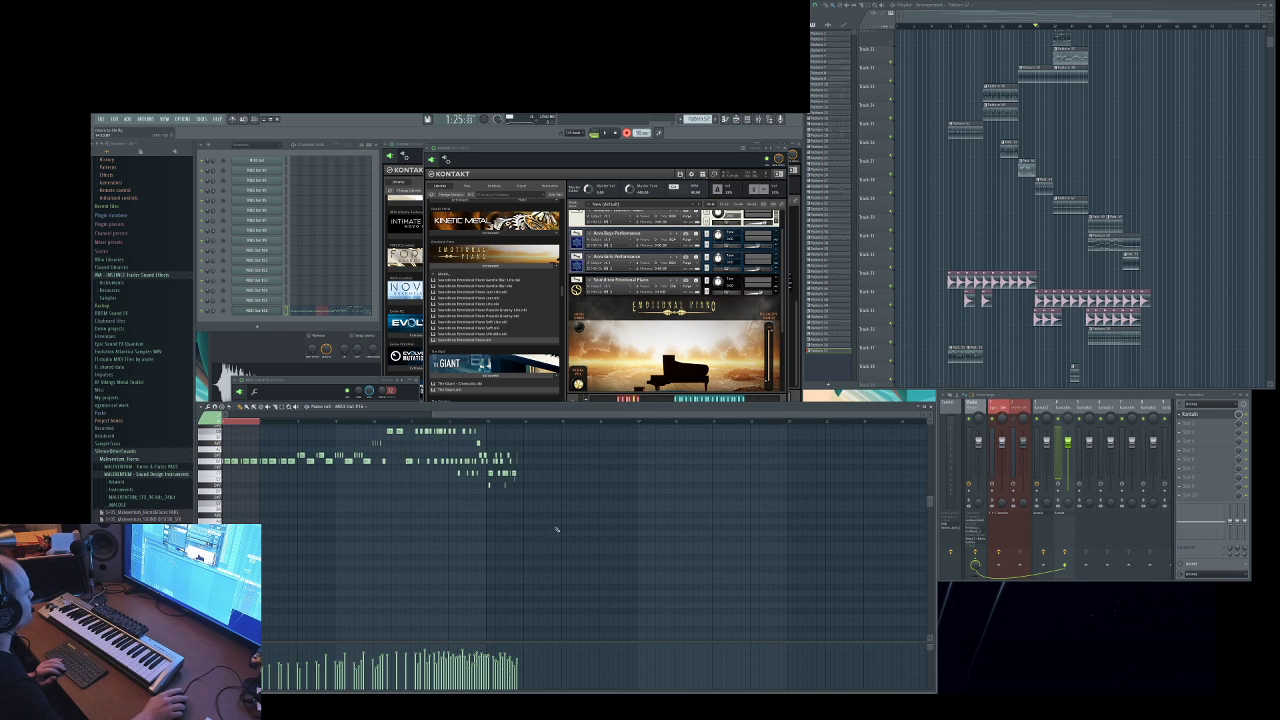
right_click(1074, 369)
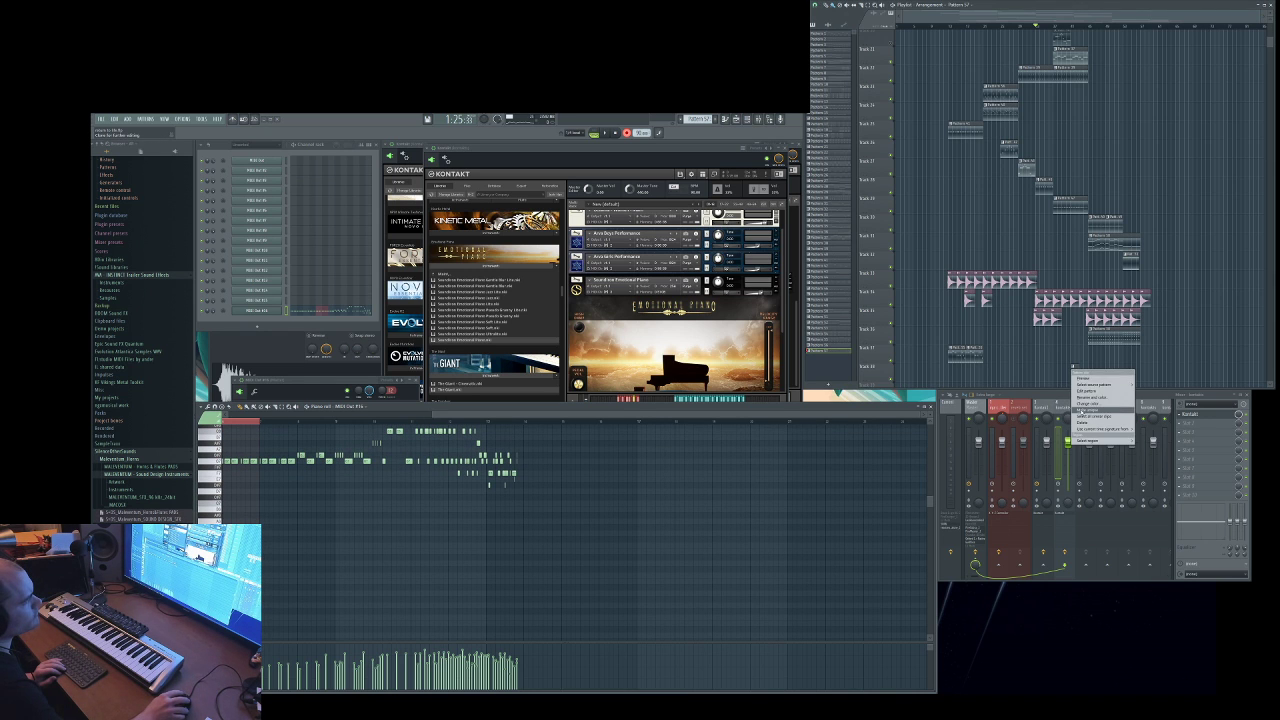
click(1076, 379)
key(F7)
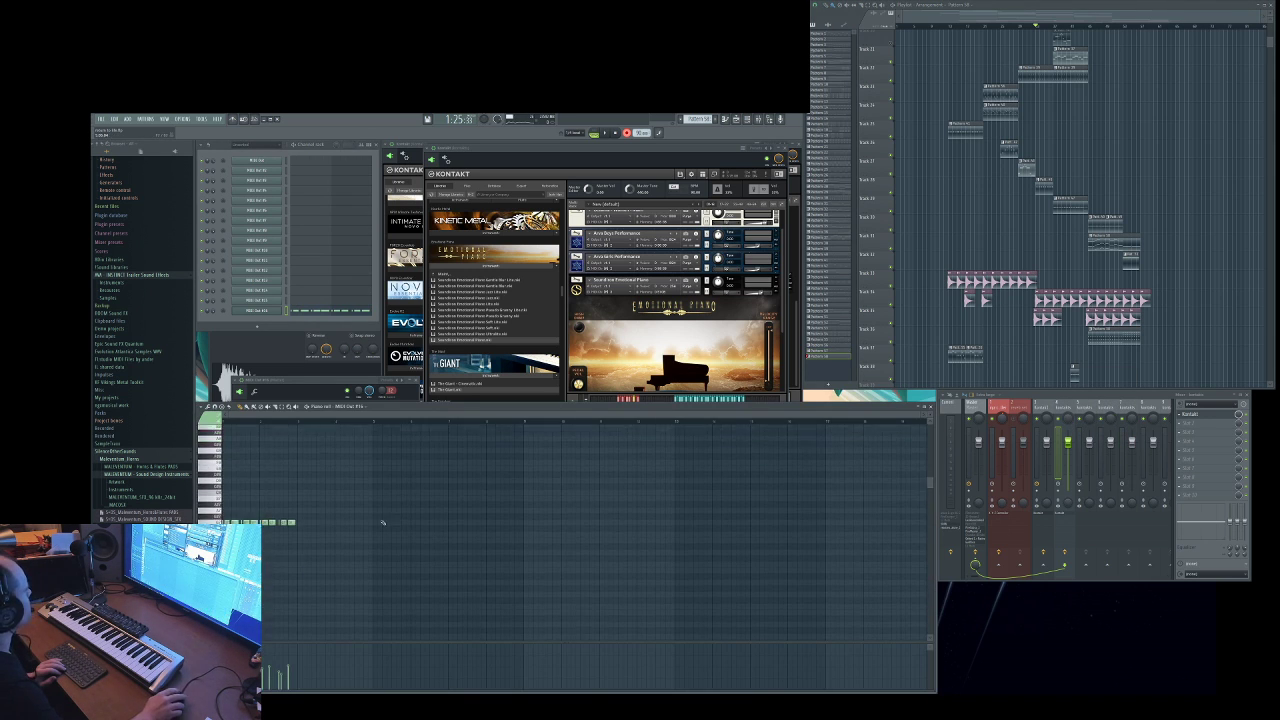
Repeat the short piano clip across the section, merge the copies into one pattern clip and close the note editor
scroll(426, 431, up, 2)
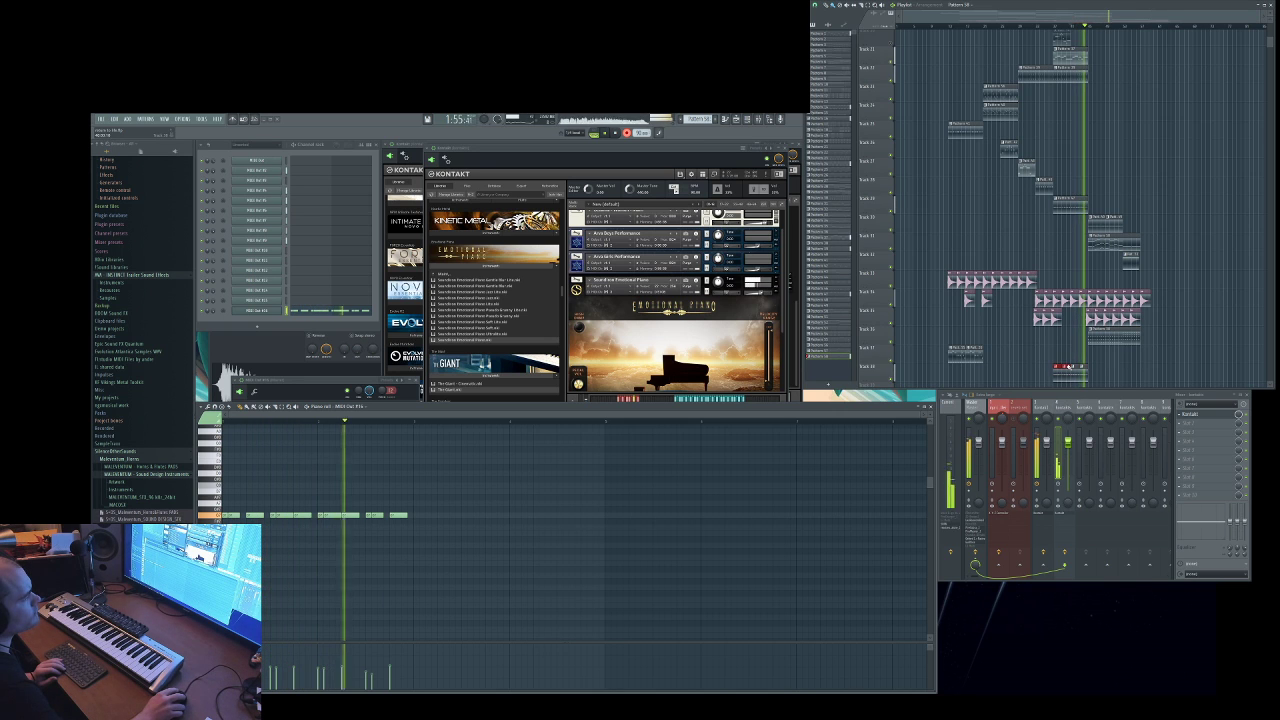
scroll(1088, 336, down, 3)
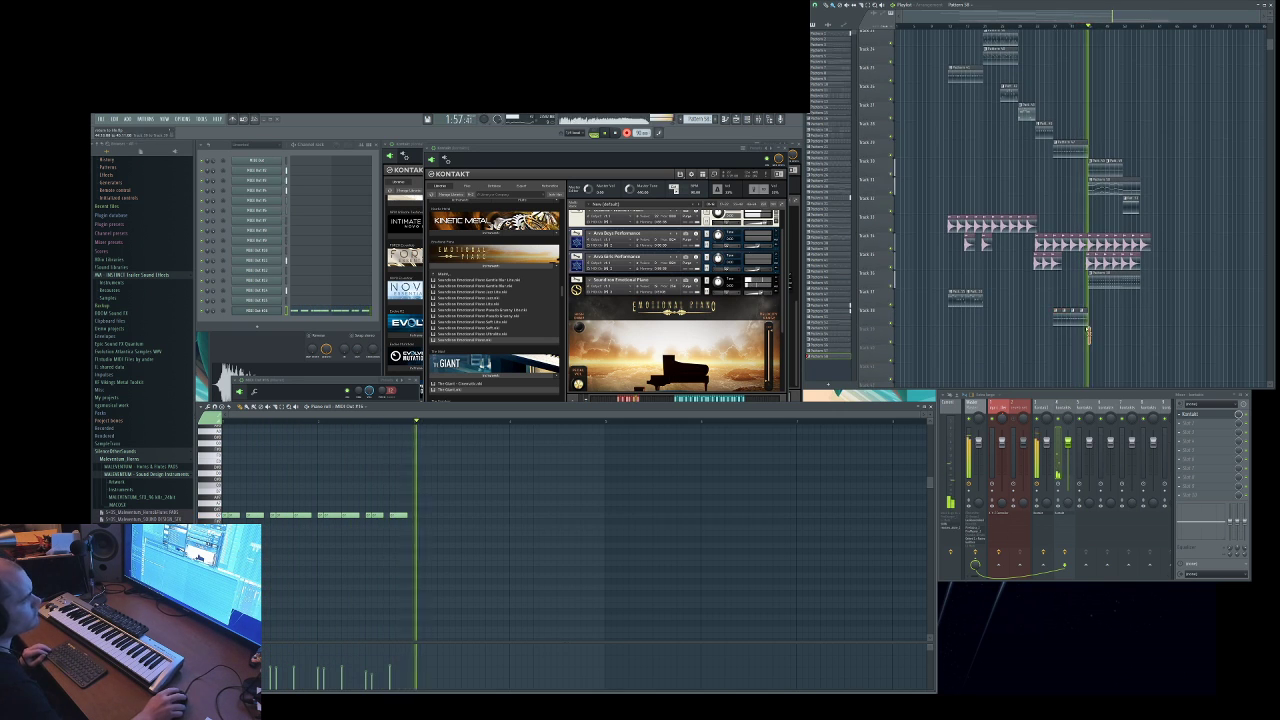
key(F7)
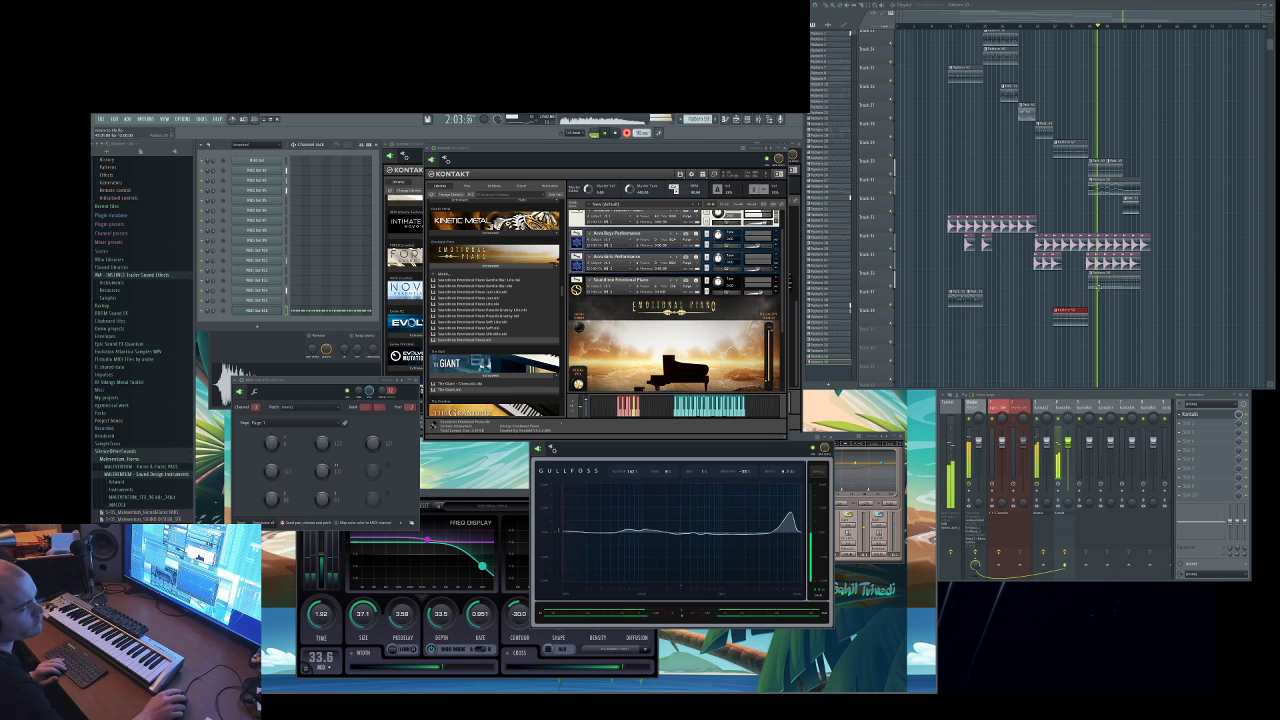
Try the merged piano clip slightly earlier over playback from 1:25, return it to its place and open its channel settings
click(1035, 25)
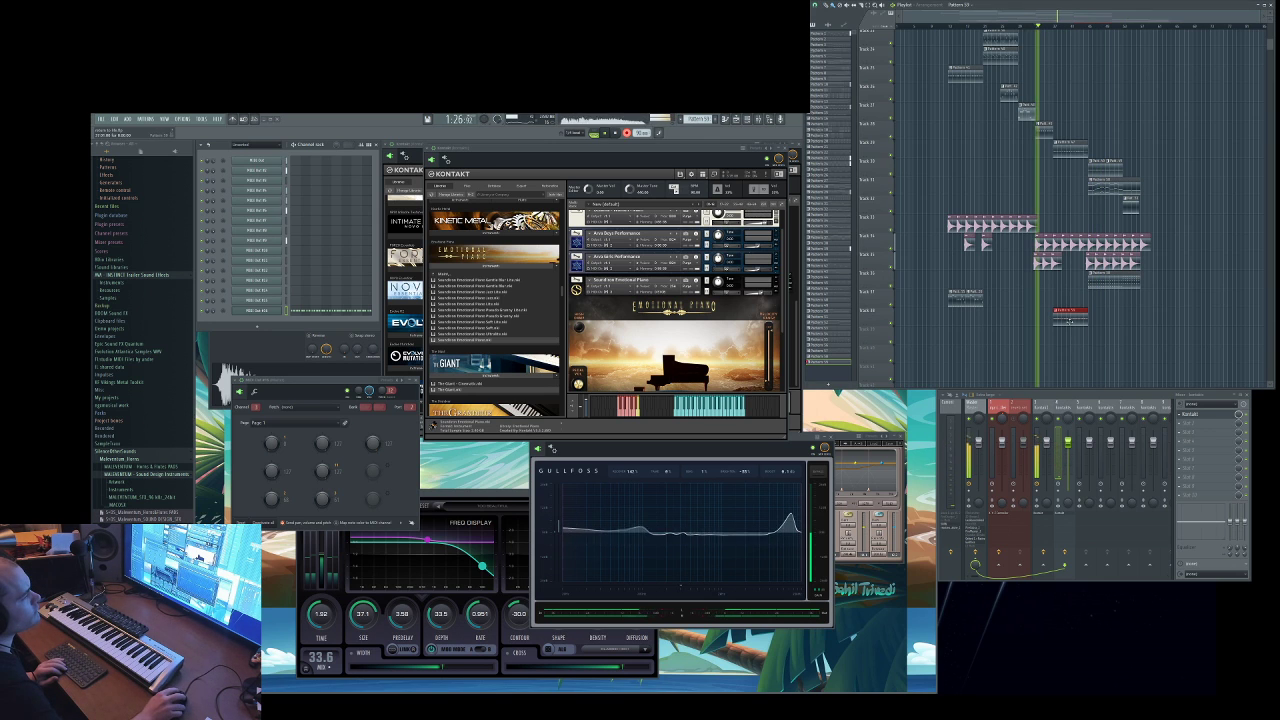
drag(1072, 318, 1055, 319)
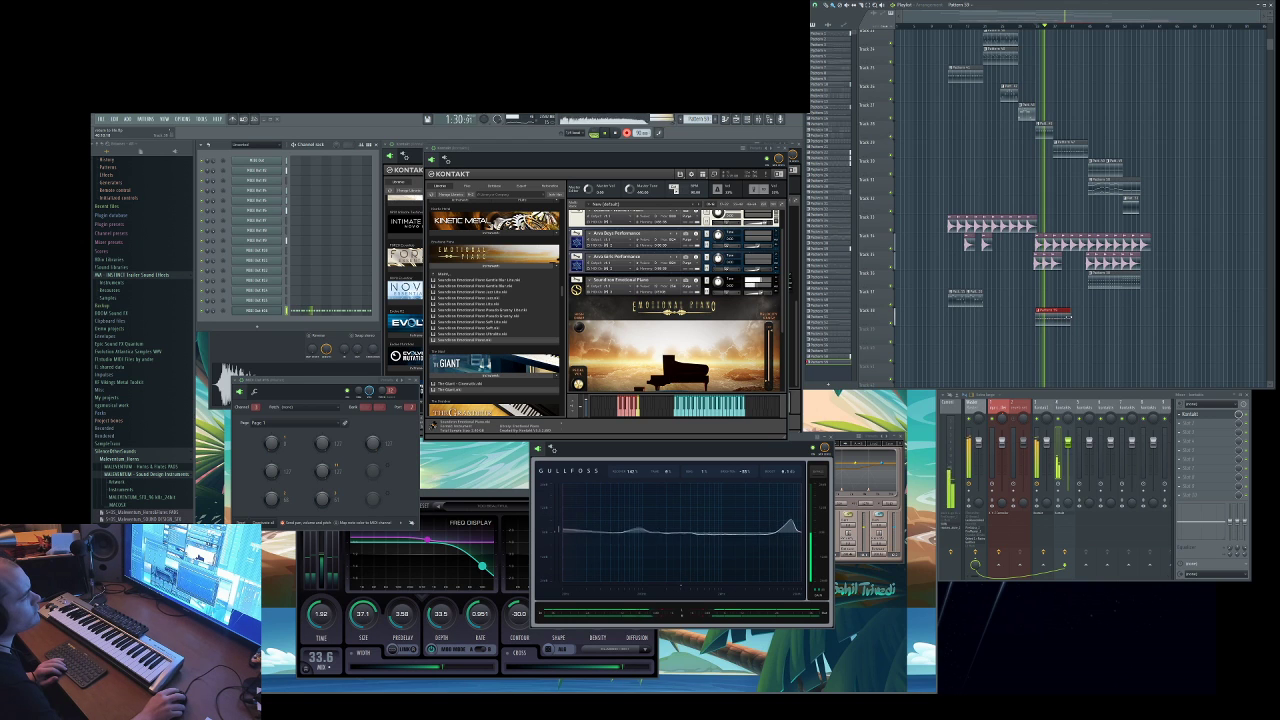
mouse_move(1070, 317)
mouse_down()
mouse_move(1058, 317)
mouse_move(1081, 317)
mouse_up()
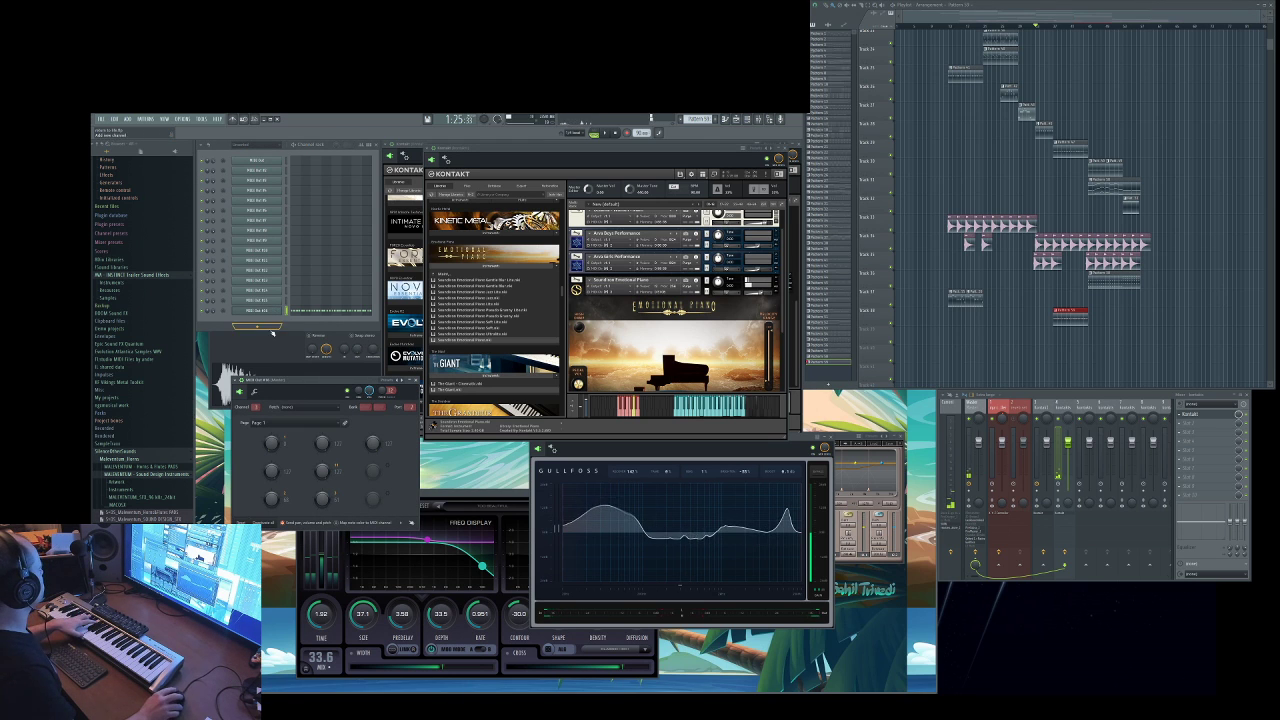
click(254, 391)
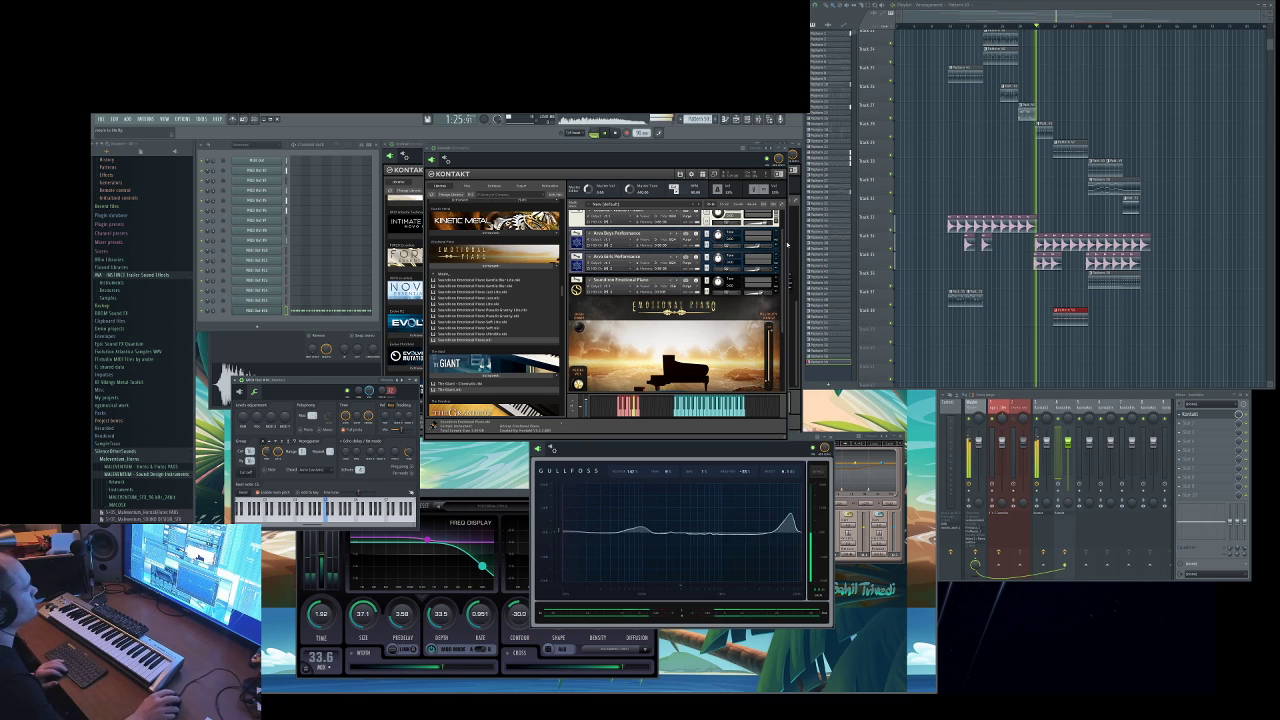
Play the song from the beginning and merge the opening pattern clips on Track 1 into two longer clips
scroll(943, 32, up, 2)
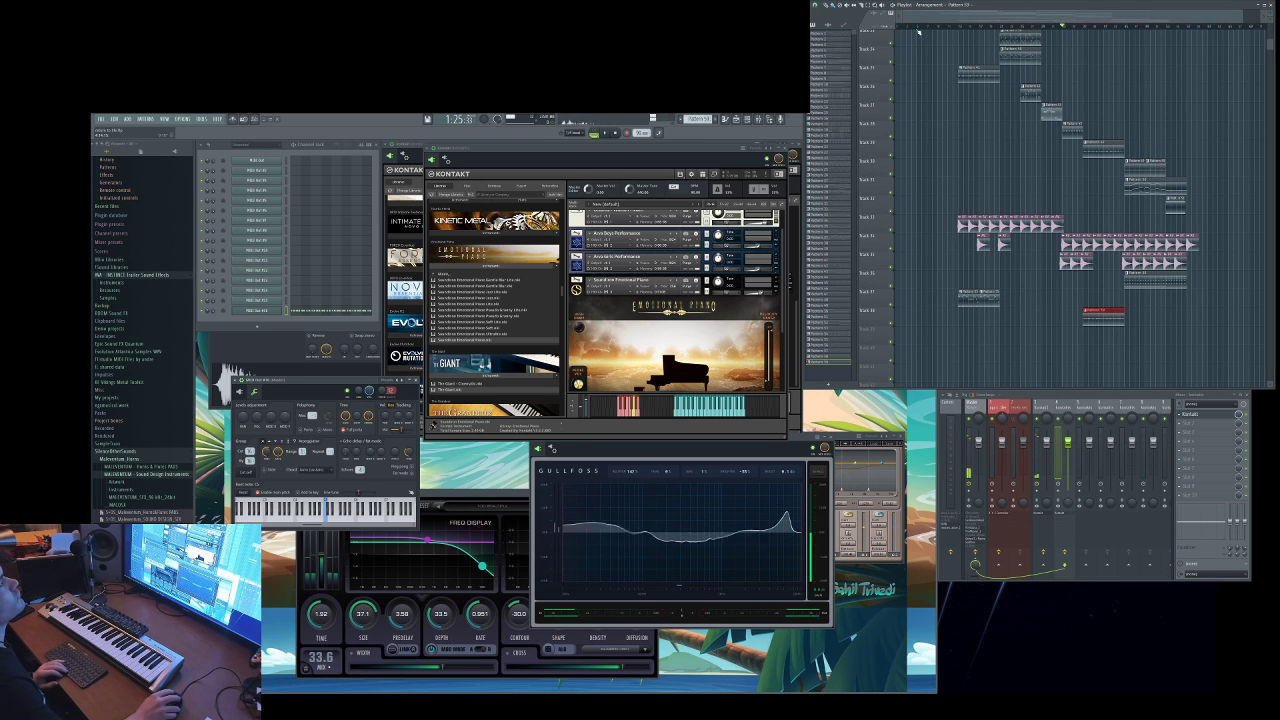
scroll(924, 148, up, 8)
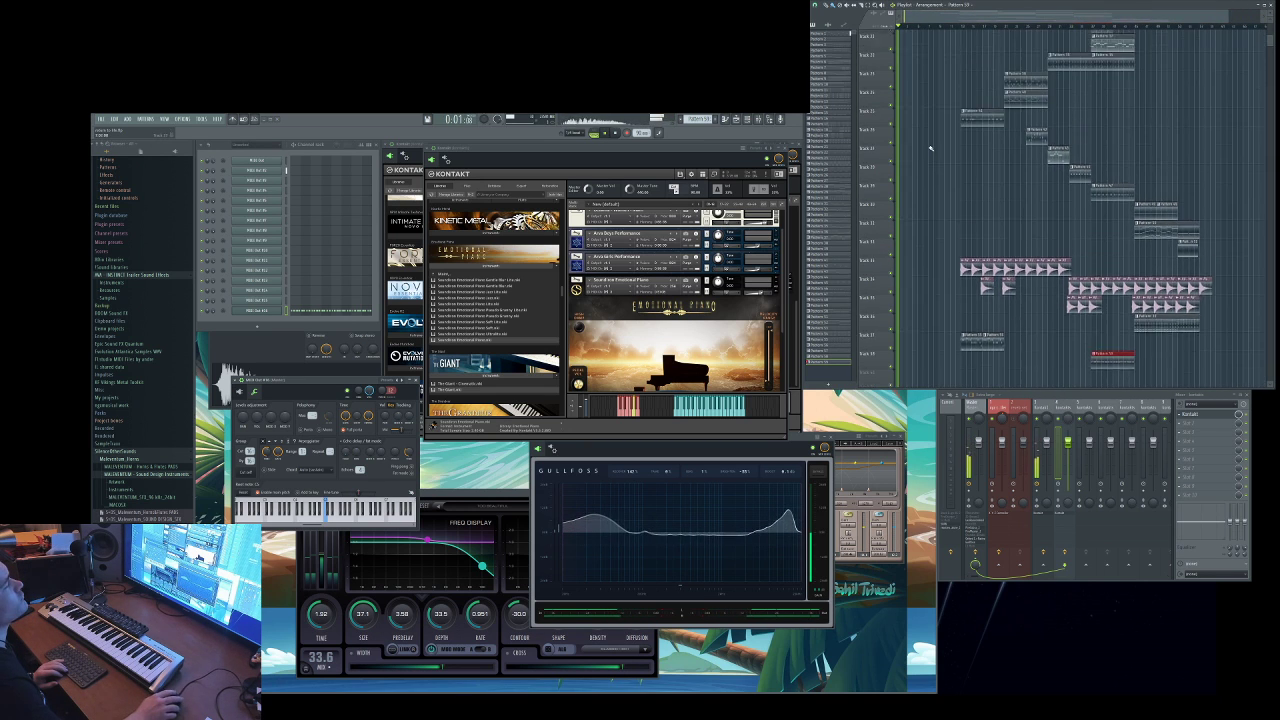
scroll(926, 147, up, 2)
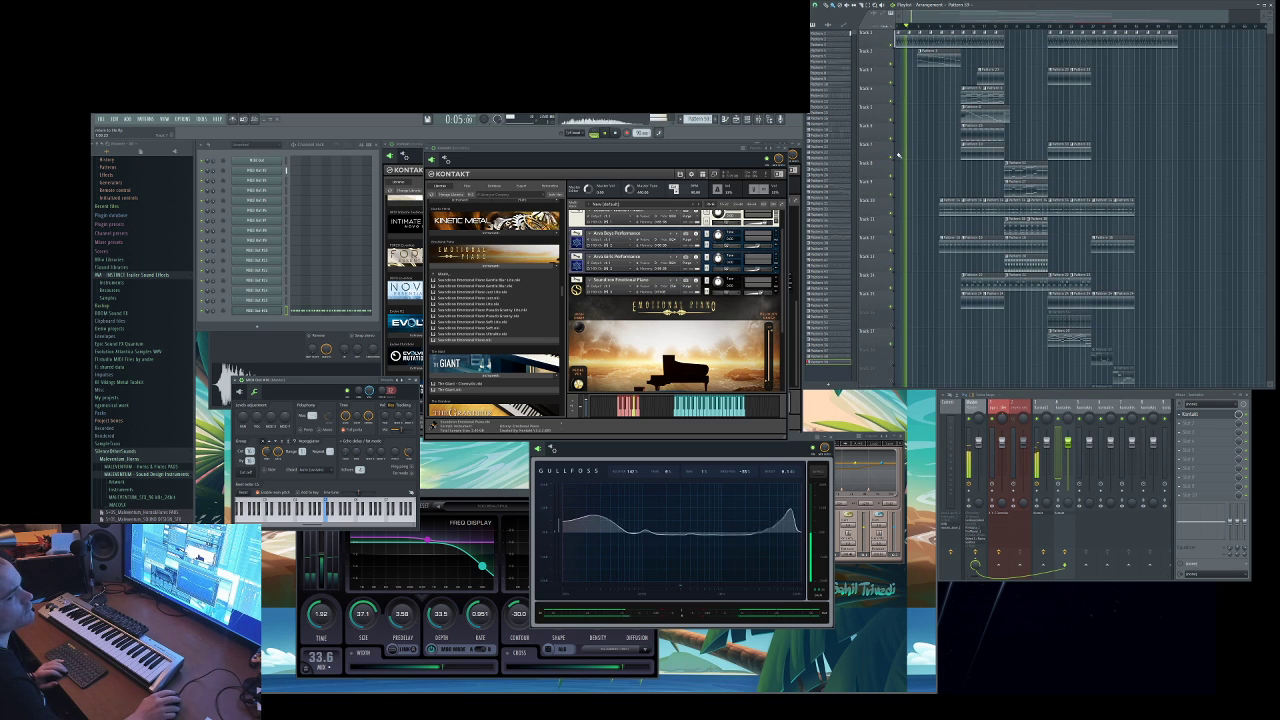
click(322, 170)
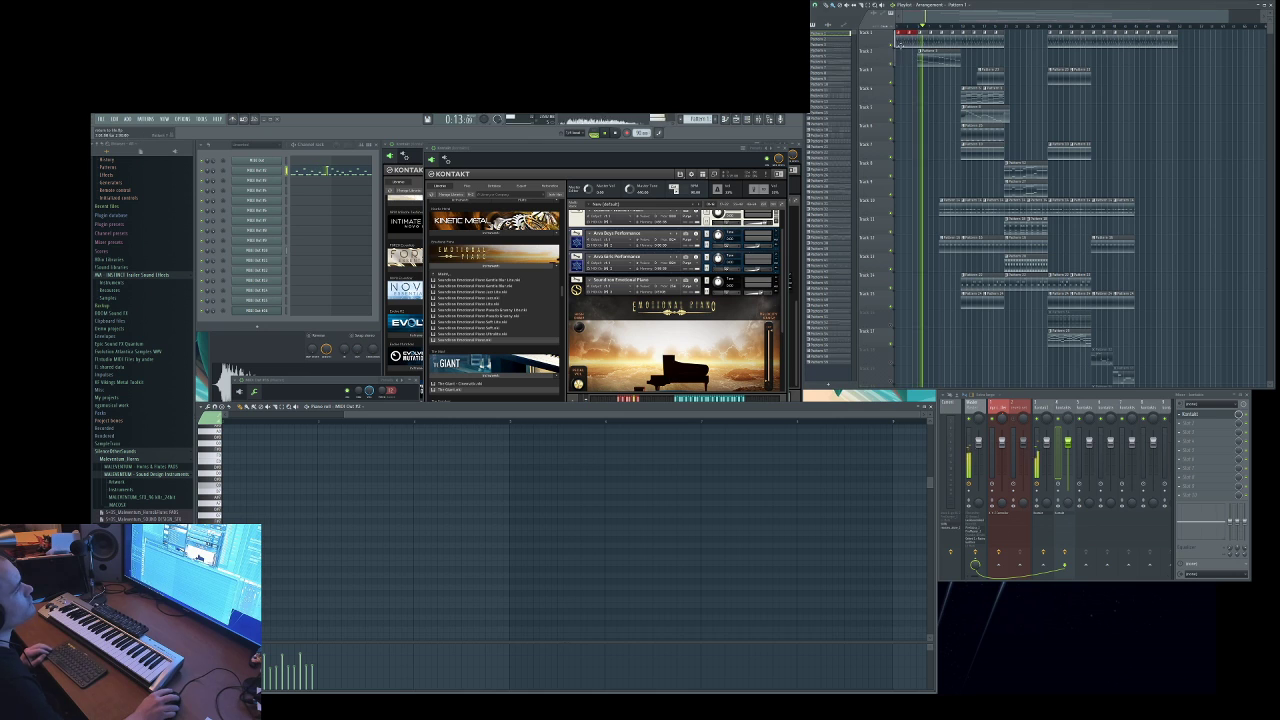
key(F7)
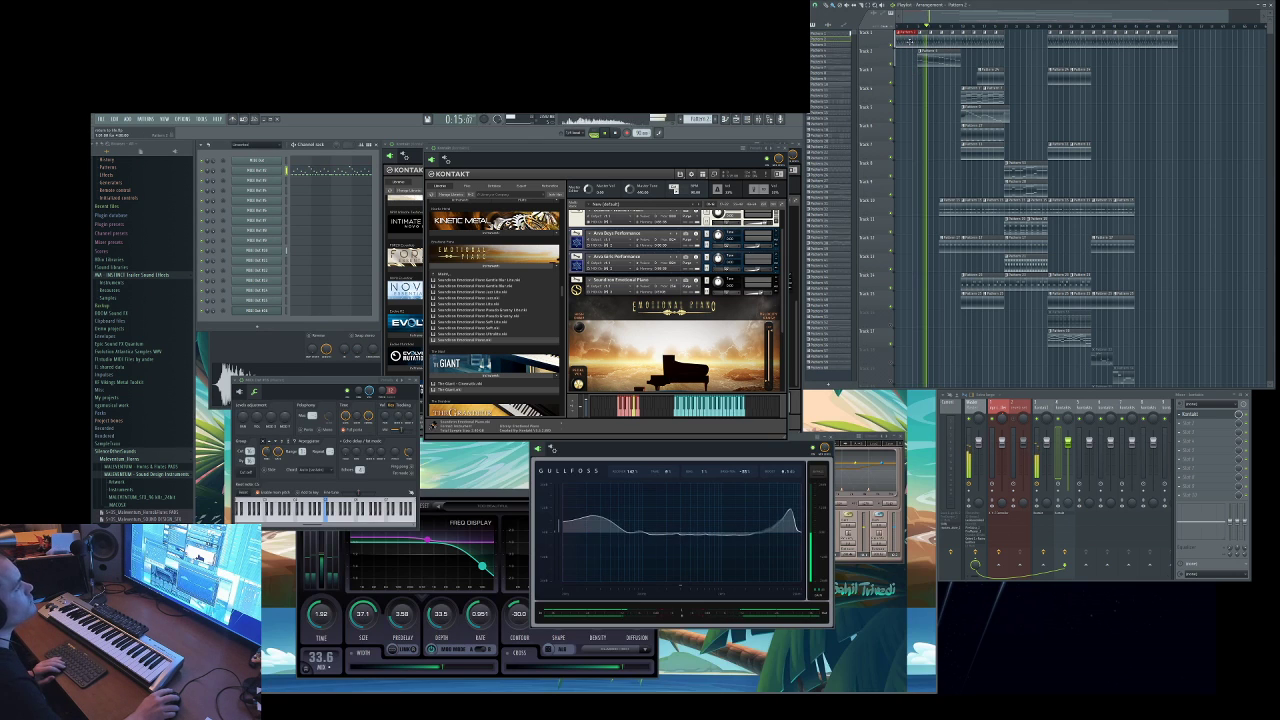
key(F7)
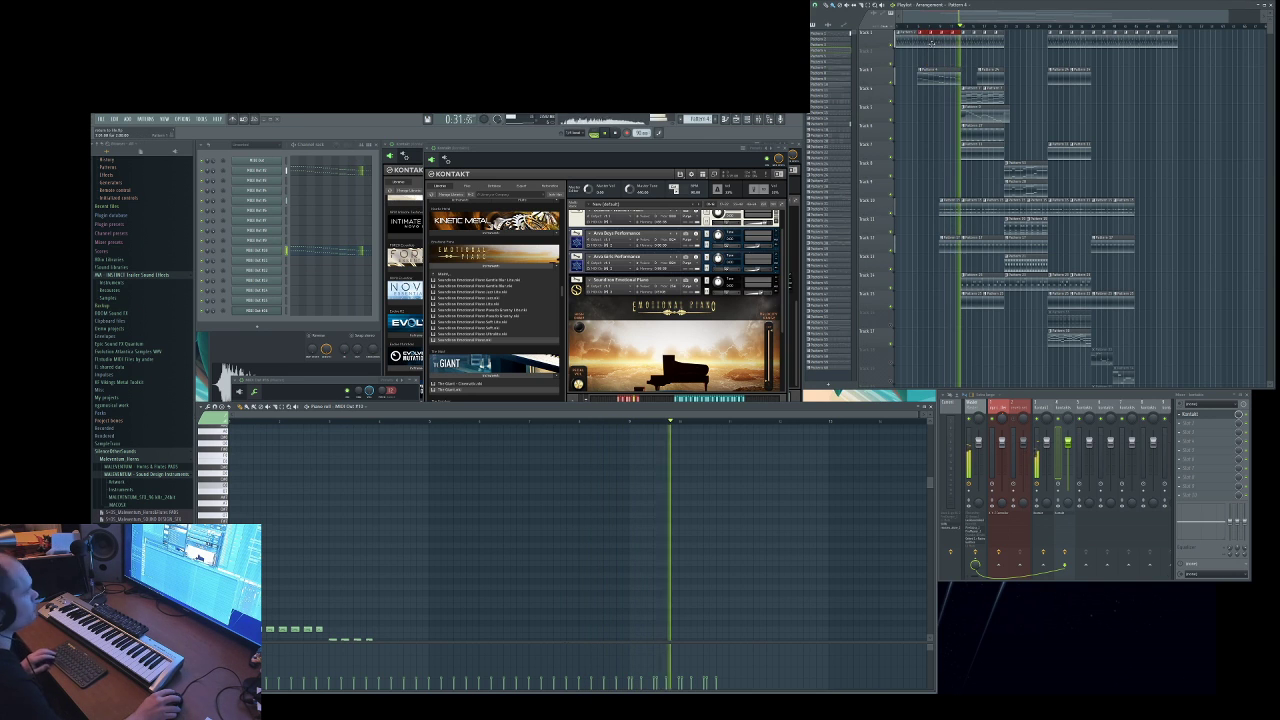
key(F7)
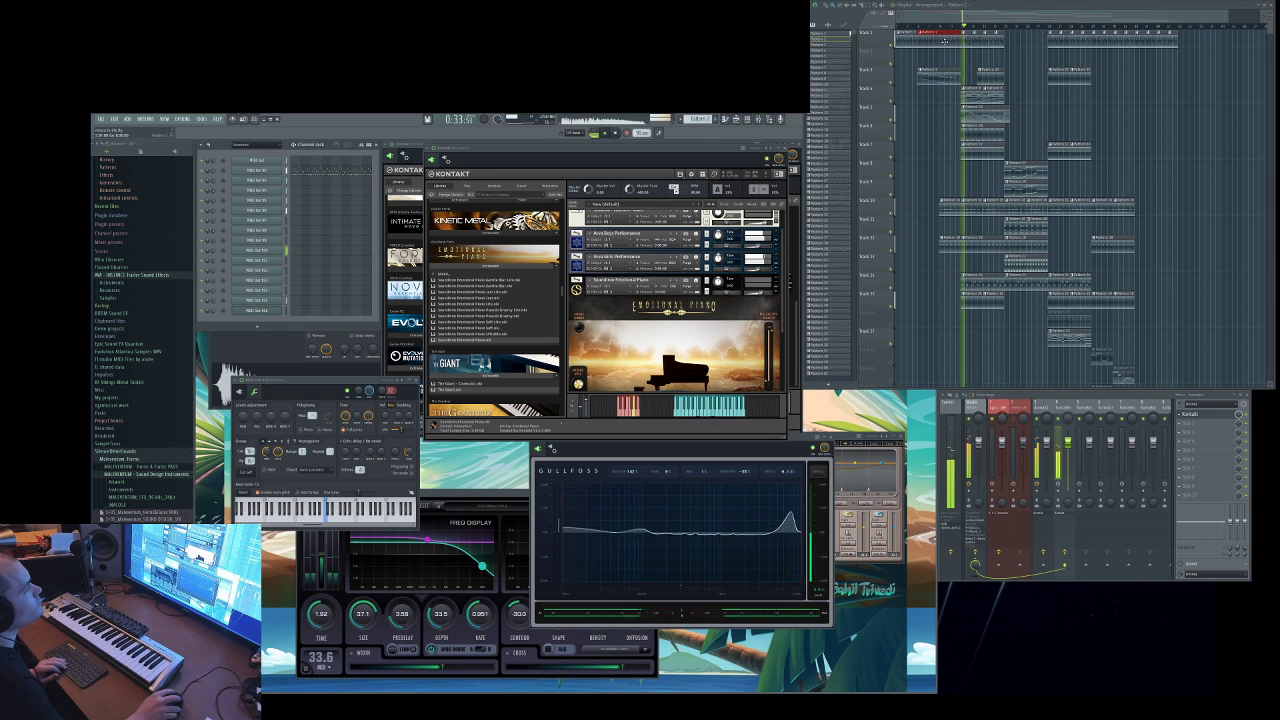
Scale the note velocities of the second merged Track 1 clip, try one uniform velocity for all notes and undo it
key(F7)
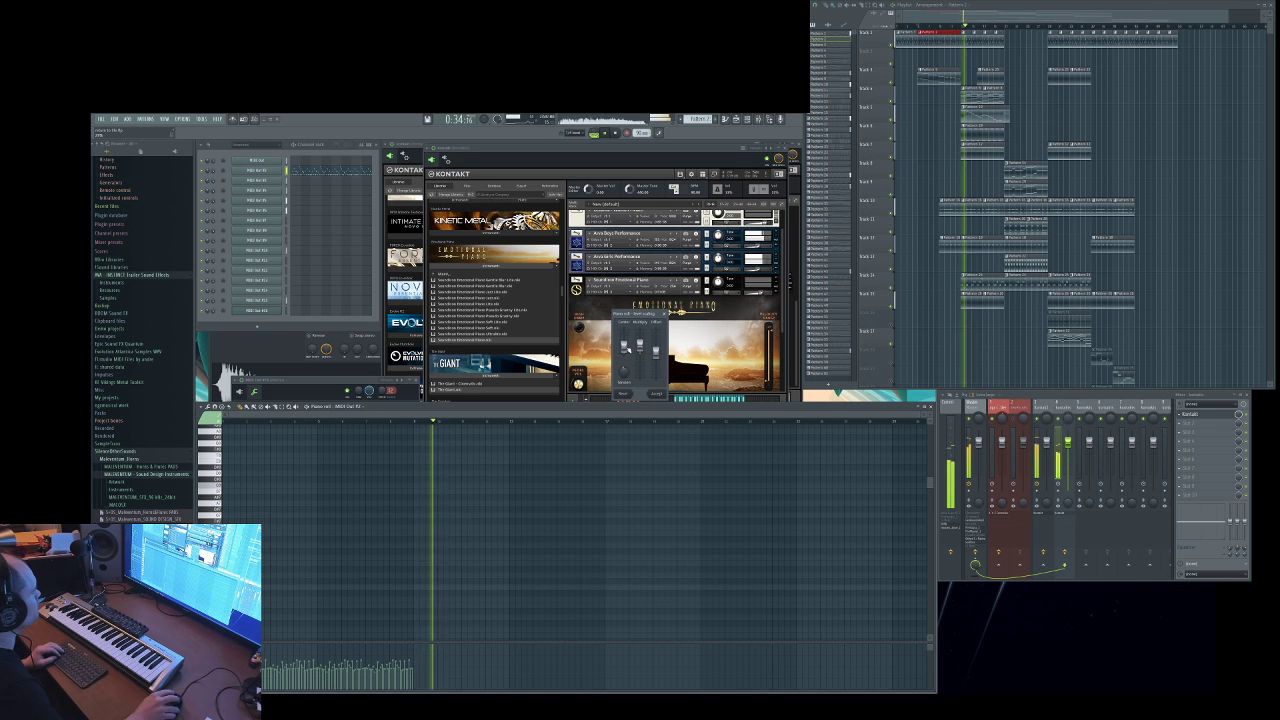
key(space)
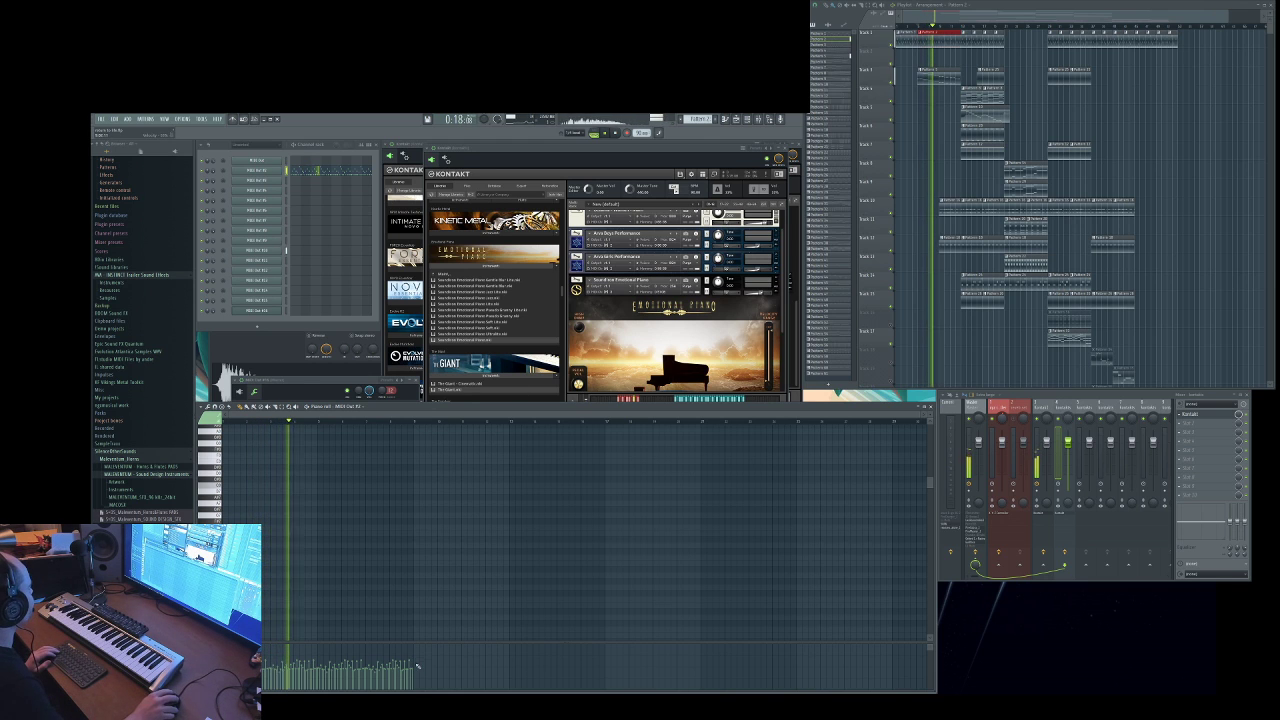
drag(263, 666, 412, 666)
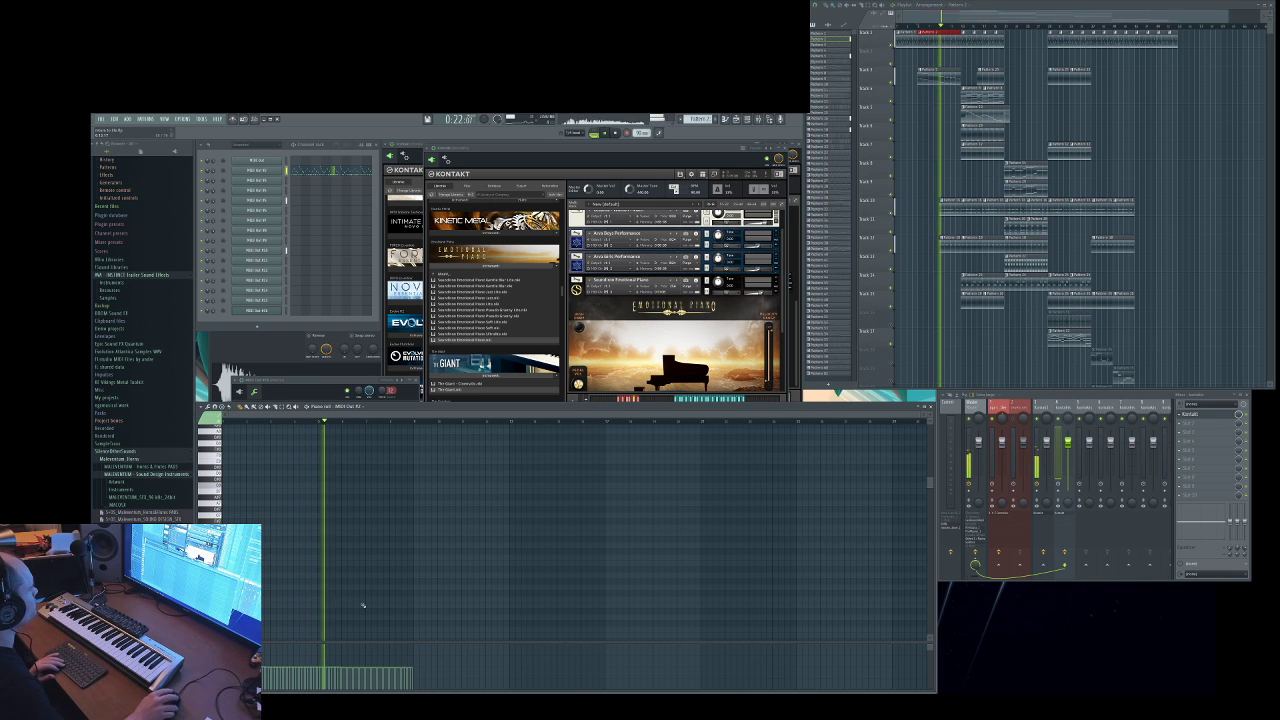
key(ctrl+z)
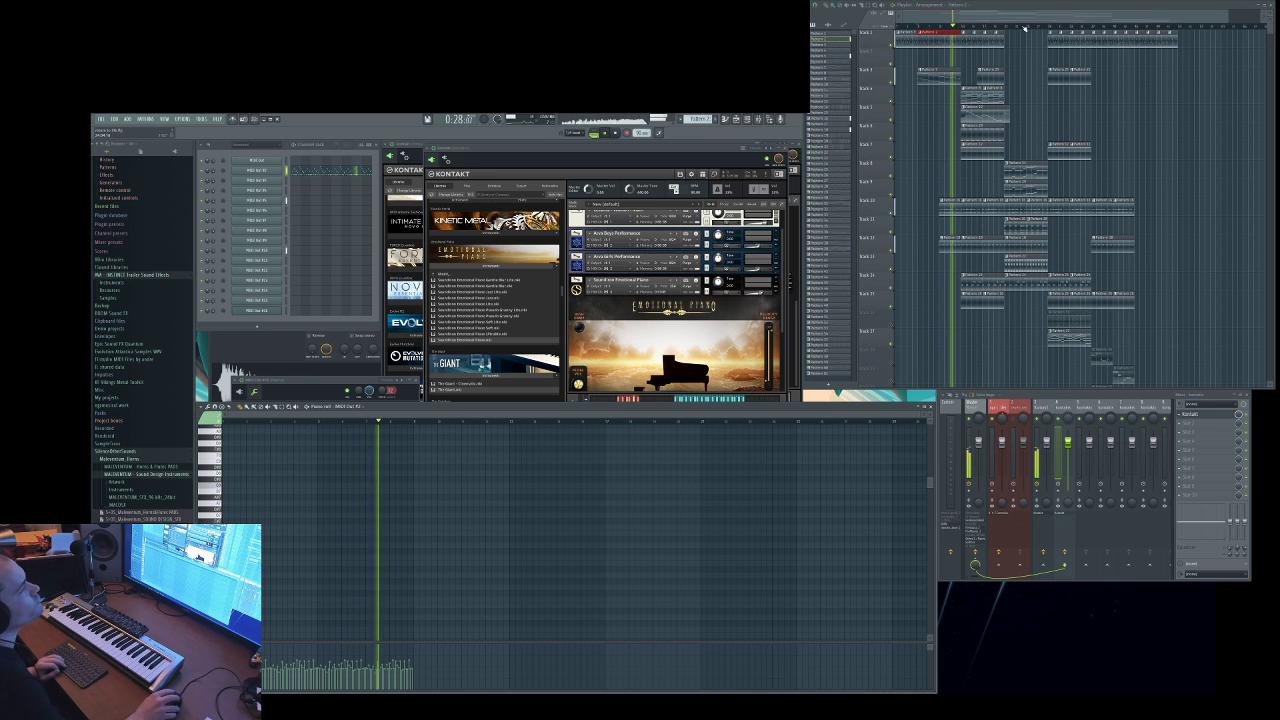
Merge the next group of Track 1 clips and compare the playback with Track 1 muted and unmuted
scroll(1024, 28, up, 2)
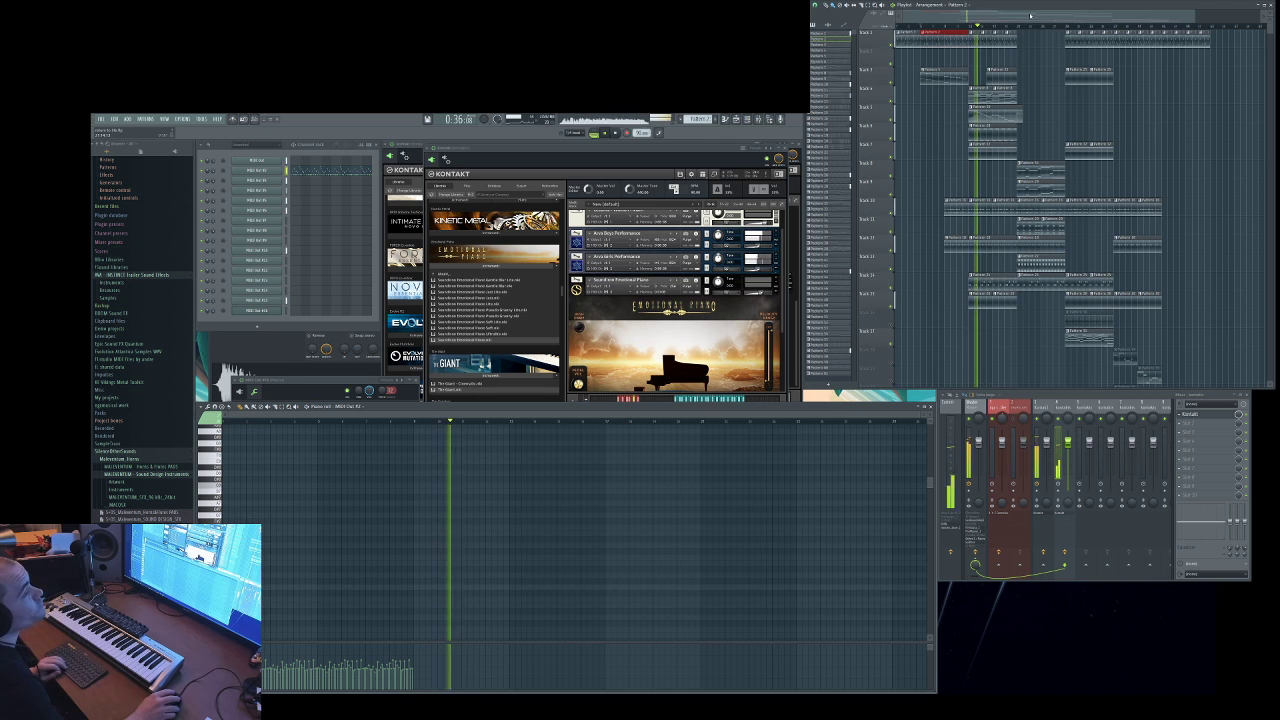
scroll(1030, 15, down, 3)
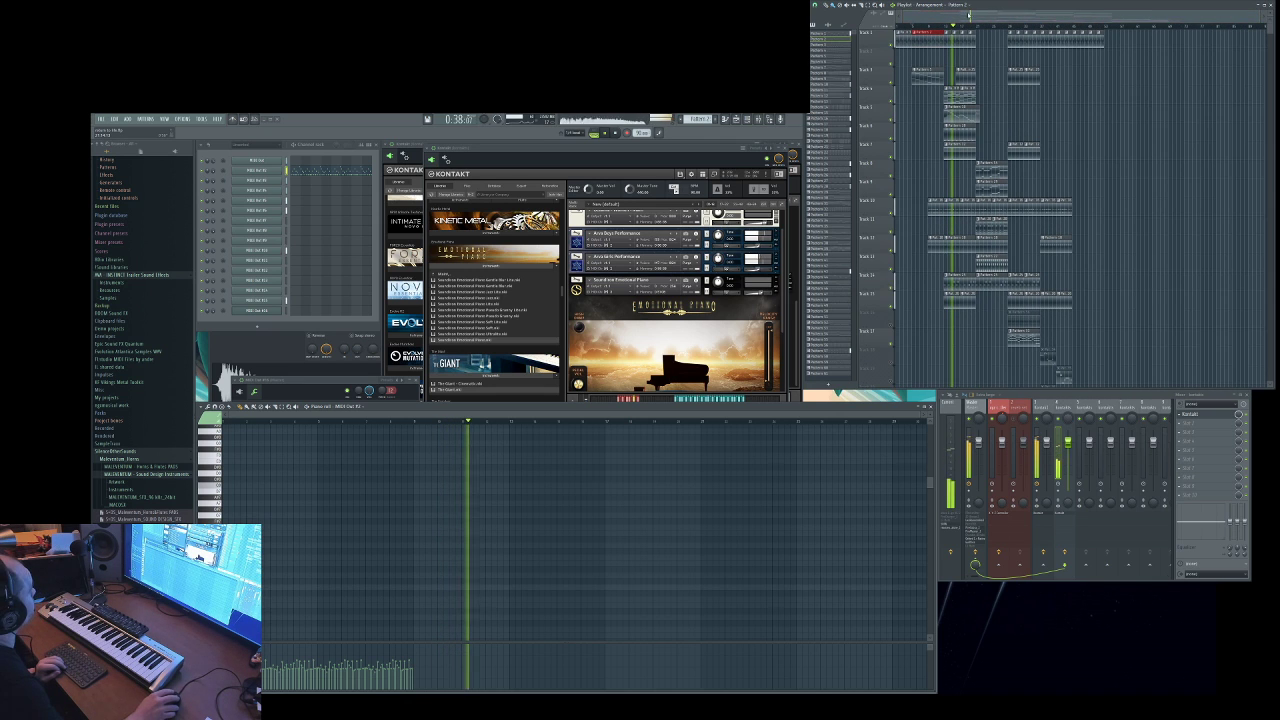
click(966, 34)
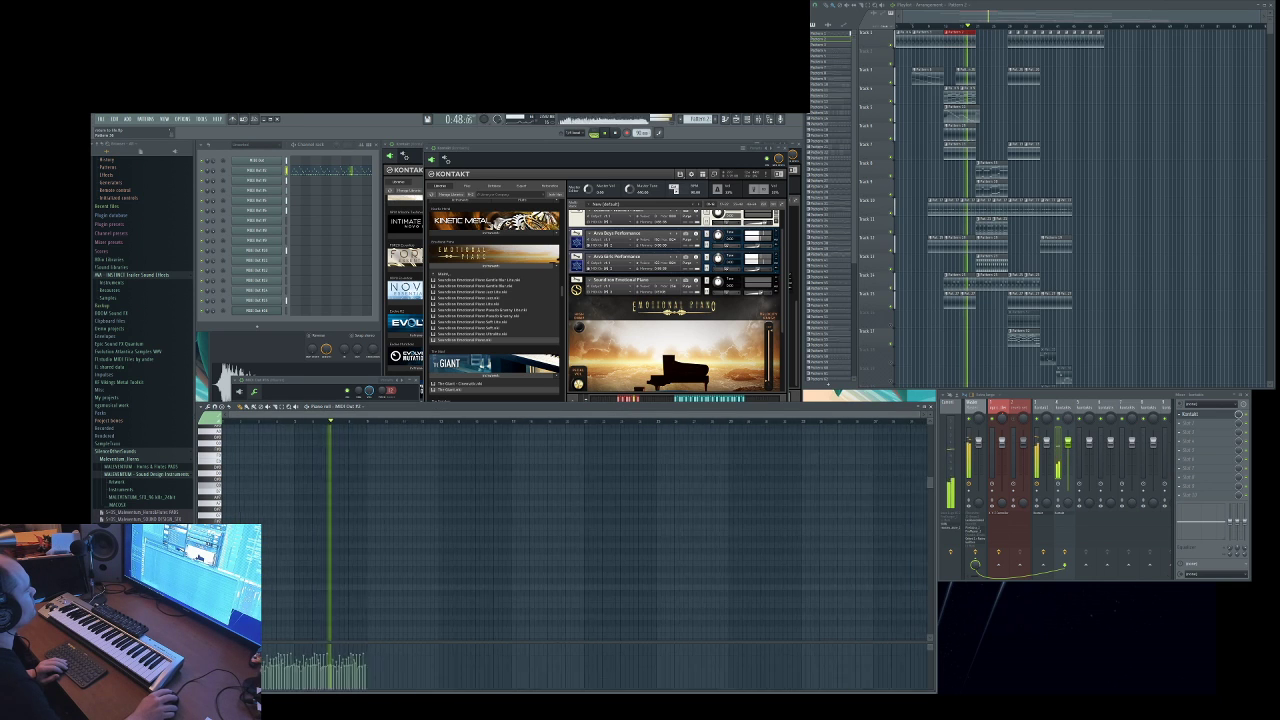
click(893, 50)
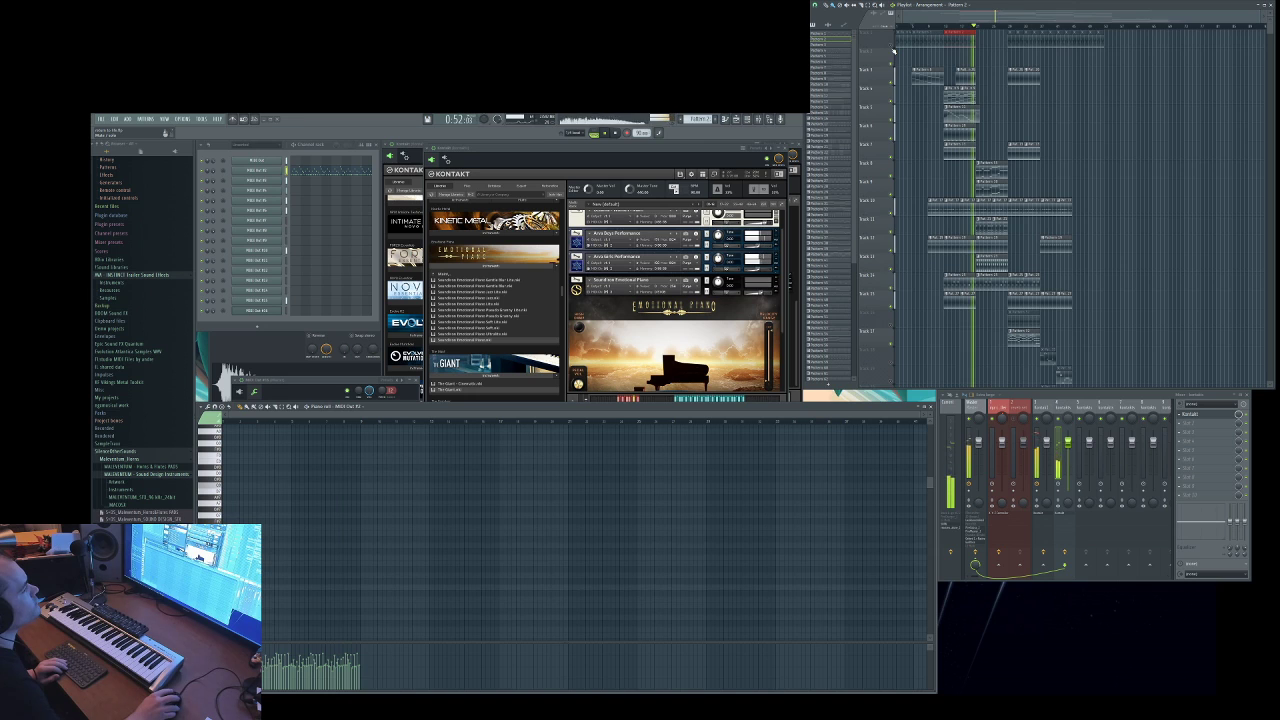
click(893, 50)
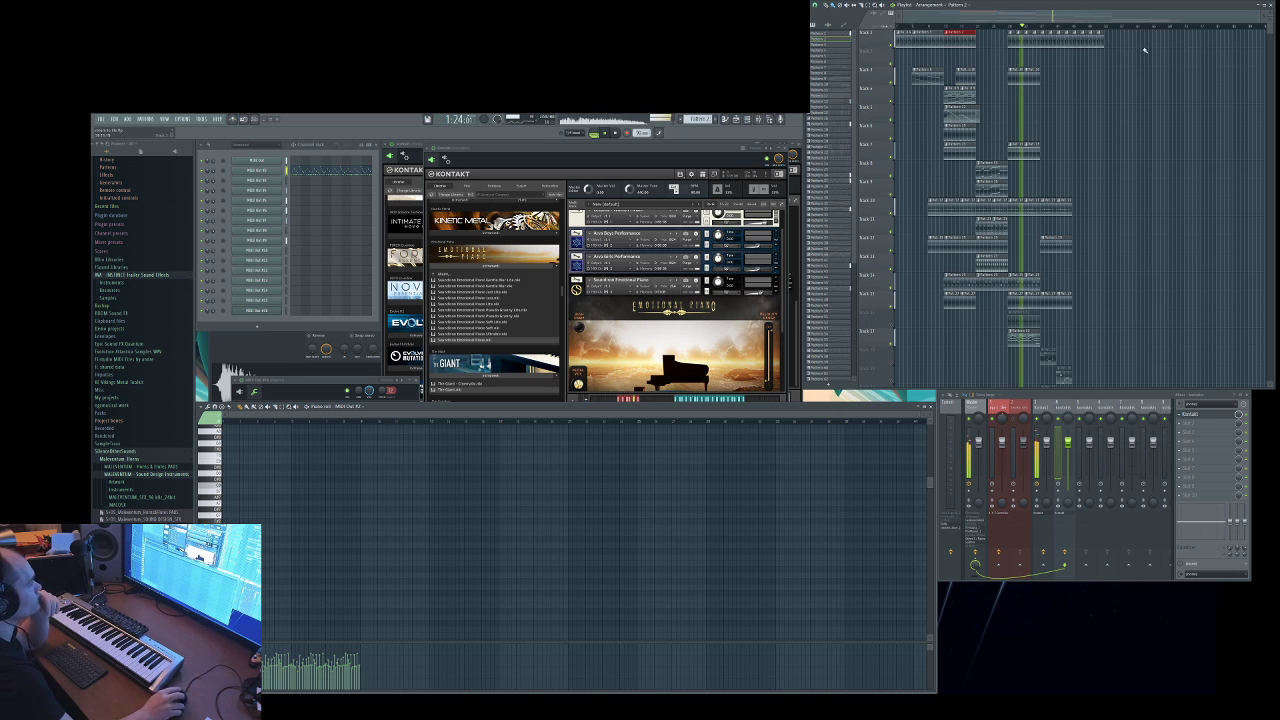
Play through the later sections and record a new melody on MIDI Out #2 in an empty pattern over the closing section
scroll(1143, 22, down, 2)
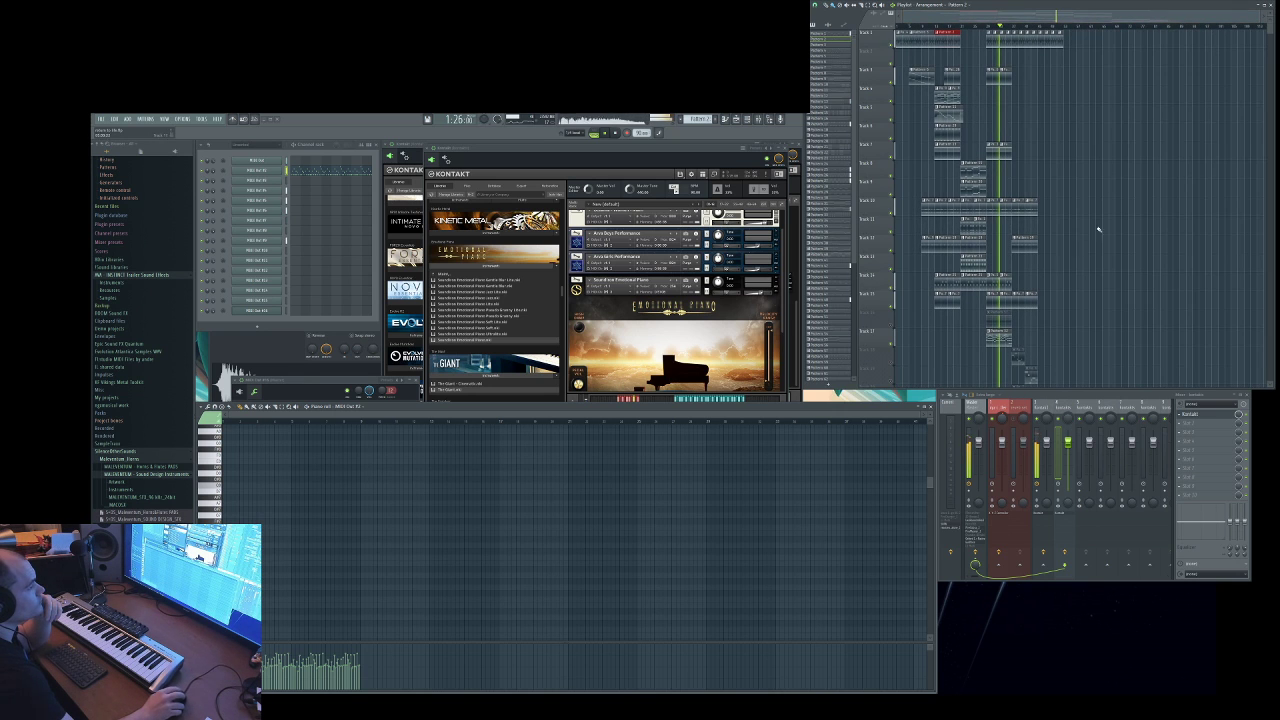
scroll(1066, 188, down, 5)
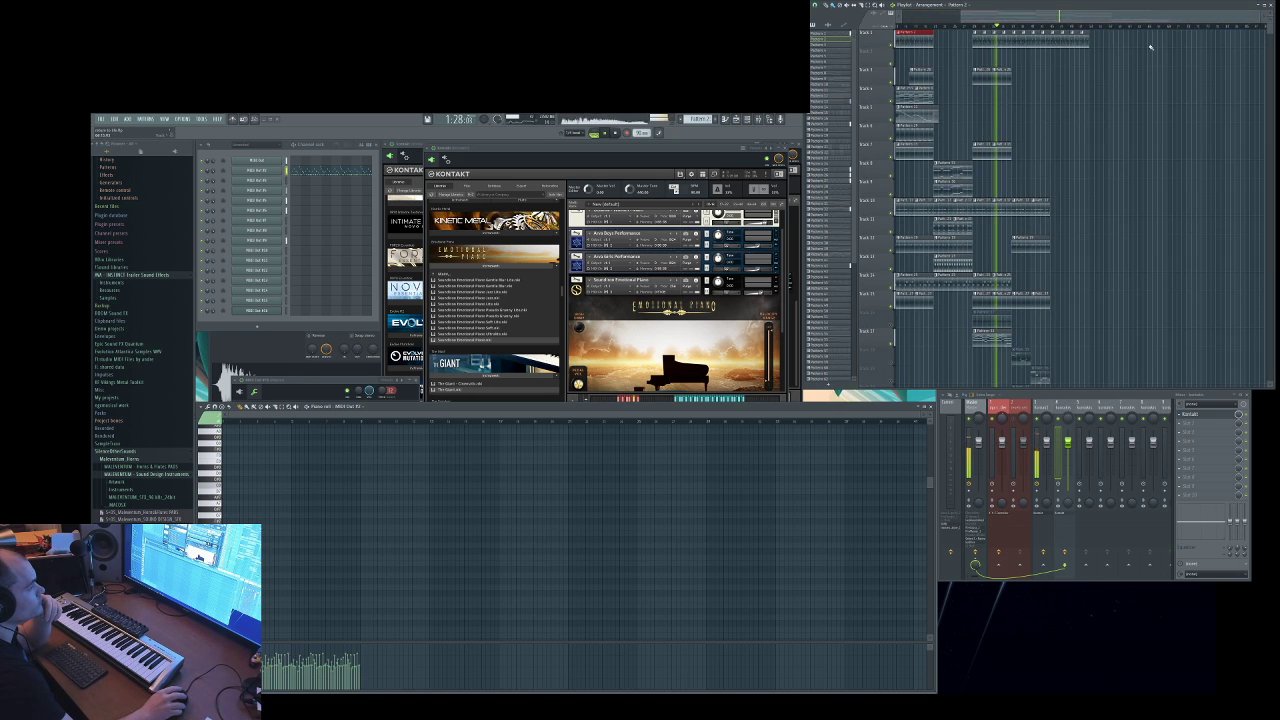
scroll(1066, 188, down, 5)
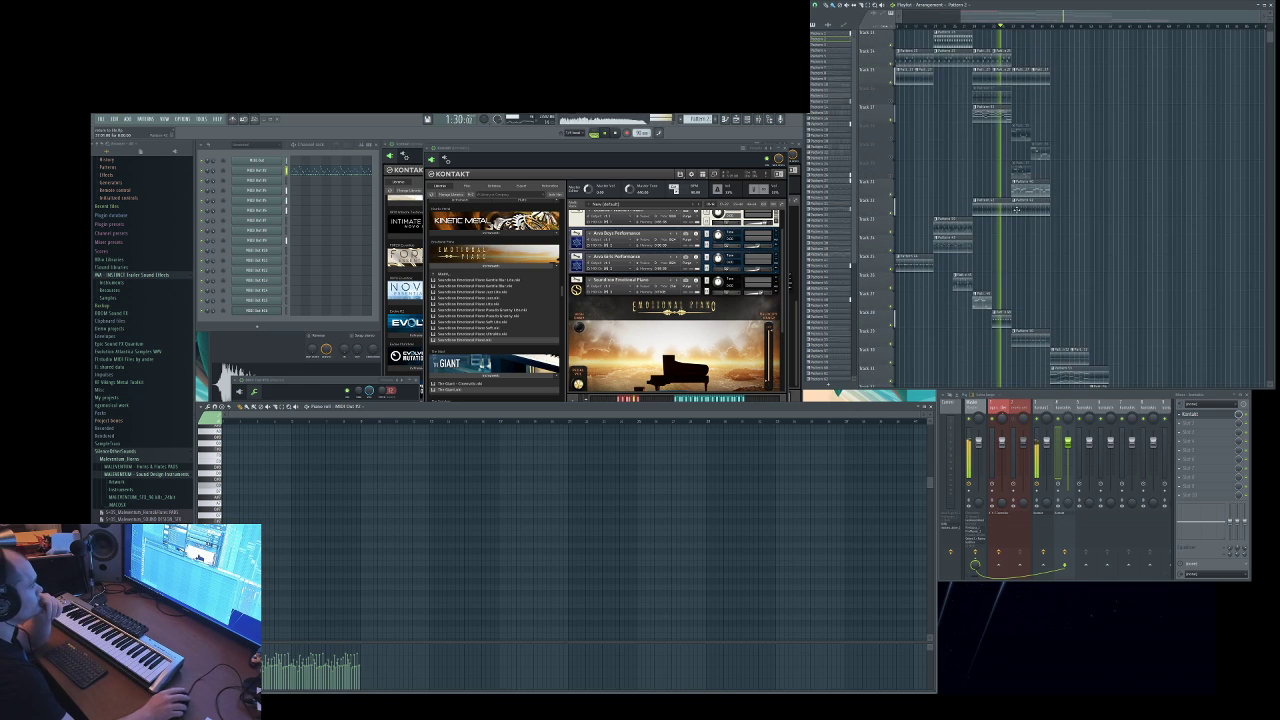
scroll(991, 288, down, 1)
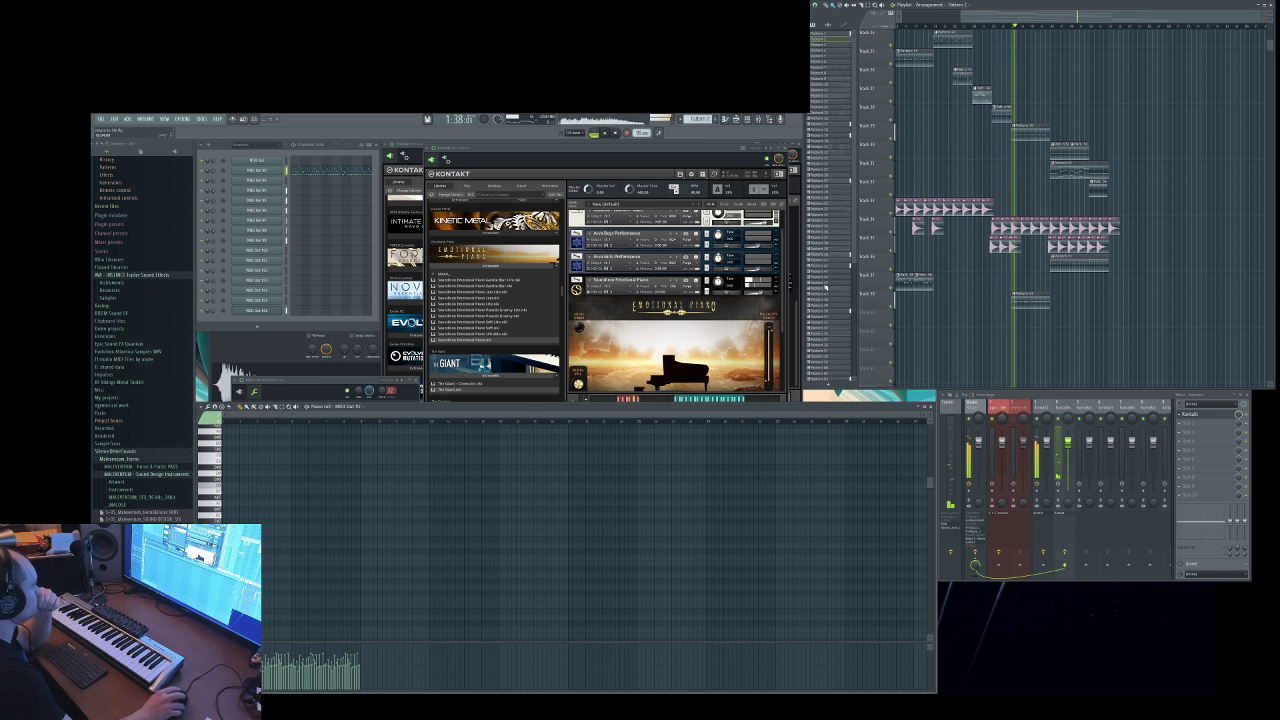
scroll(1103, 17, up, 2)
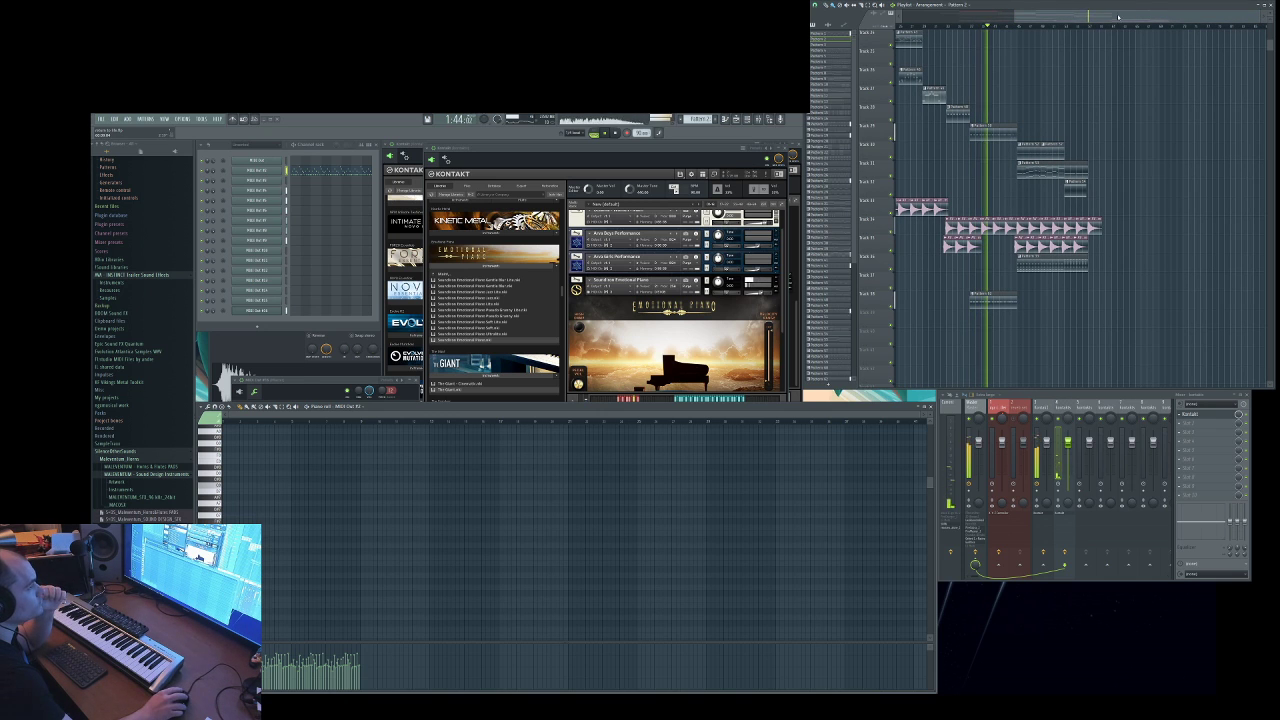
scroll(1118, 17, left, 1)
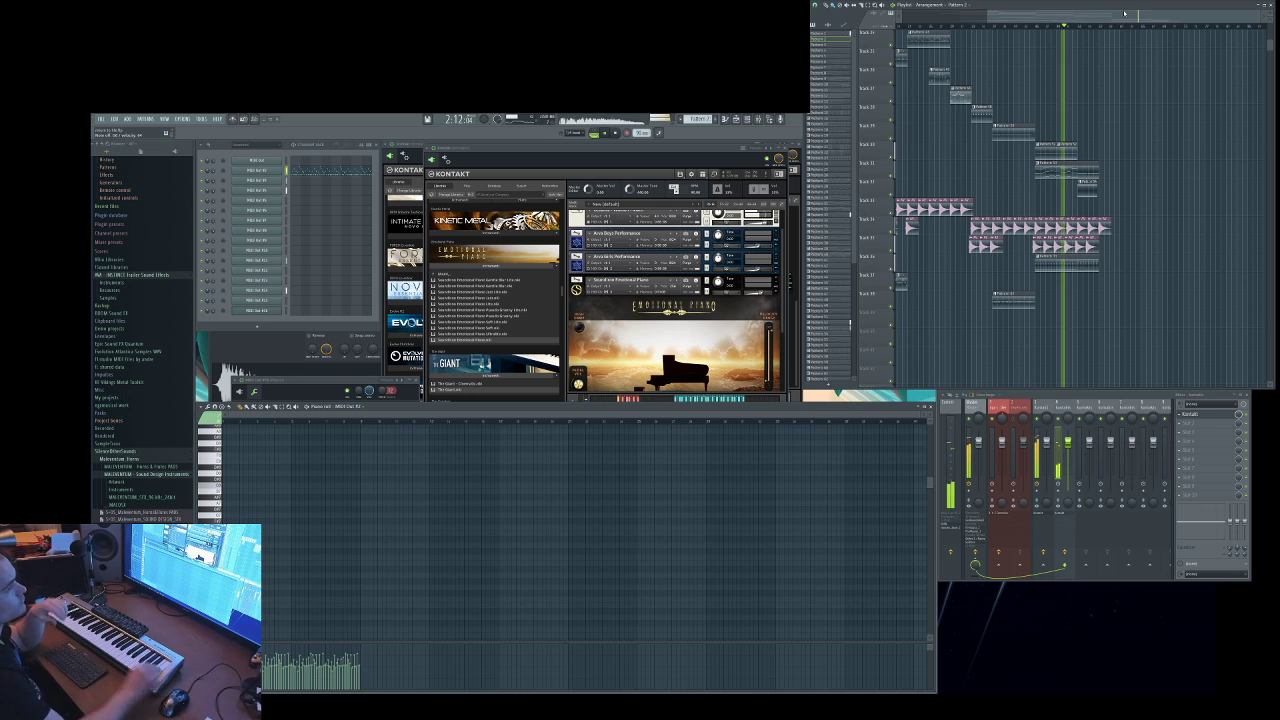
click(848, 372)
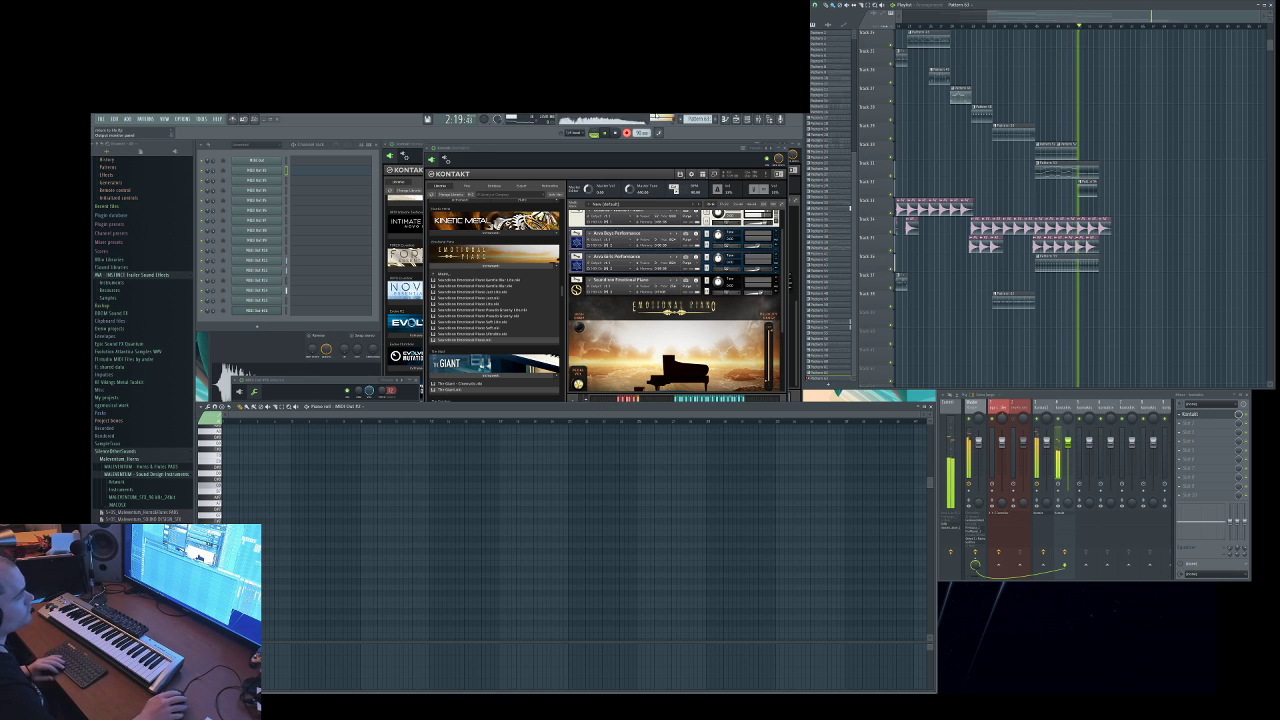
key(space)
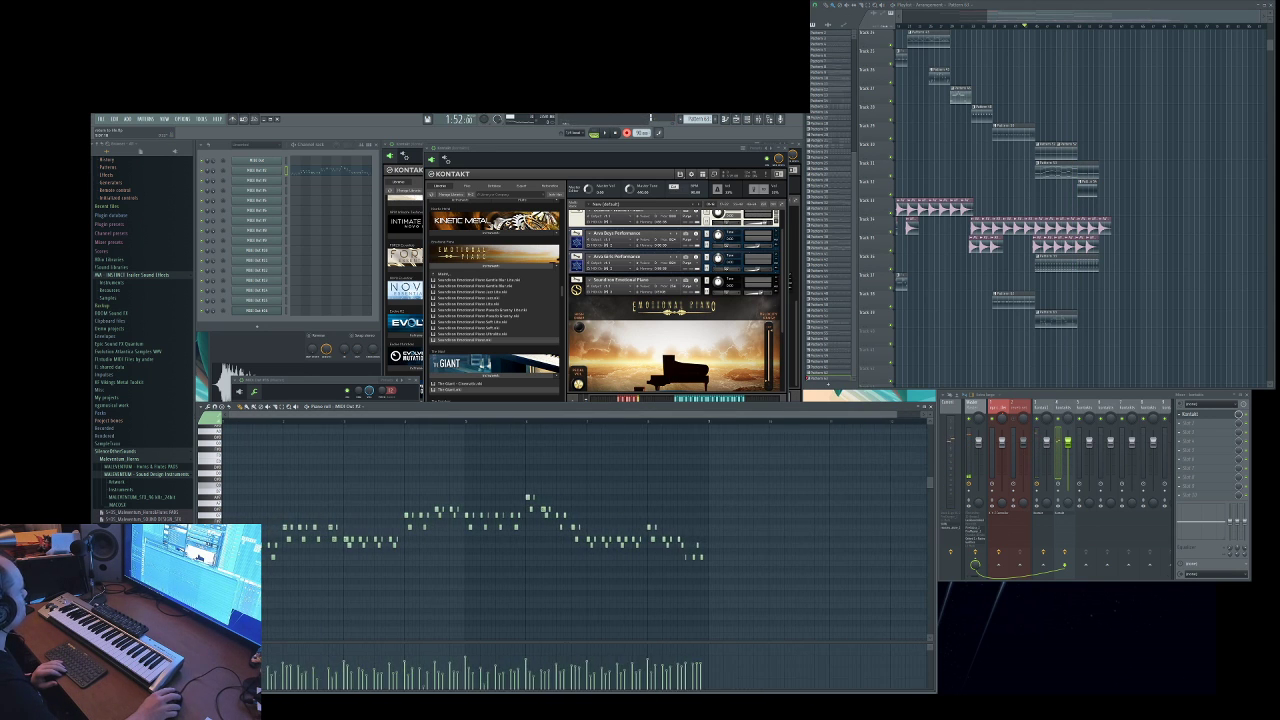
Play the closing section and select all notes of the MIDI Out #2 melody for copying
key(space)
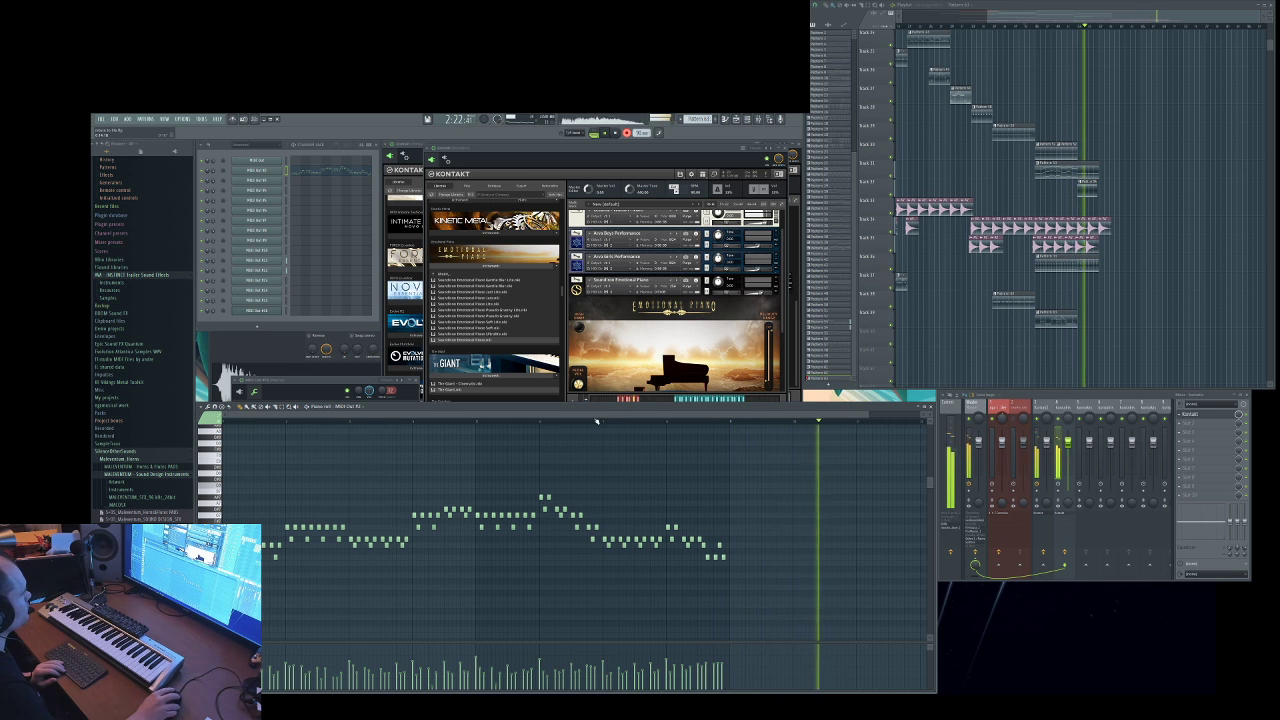
scroll(552, 480, down, 2)
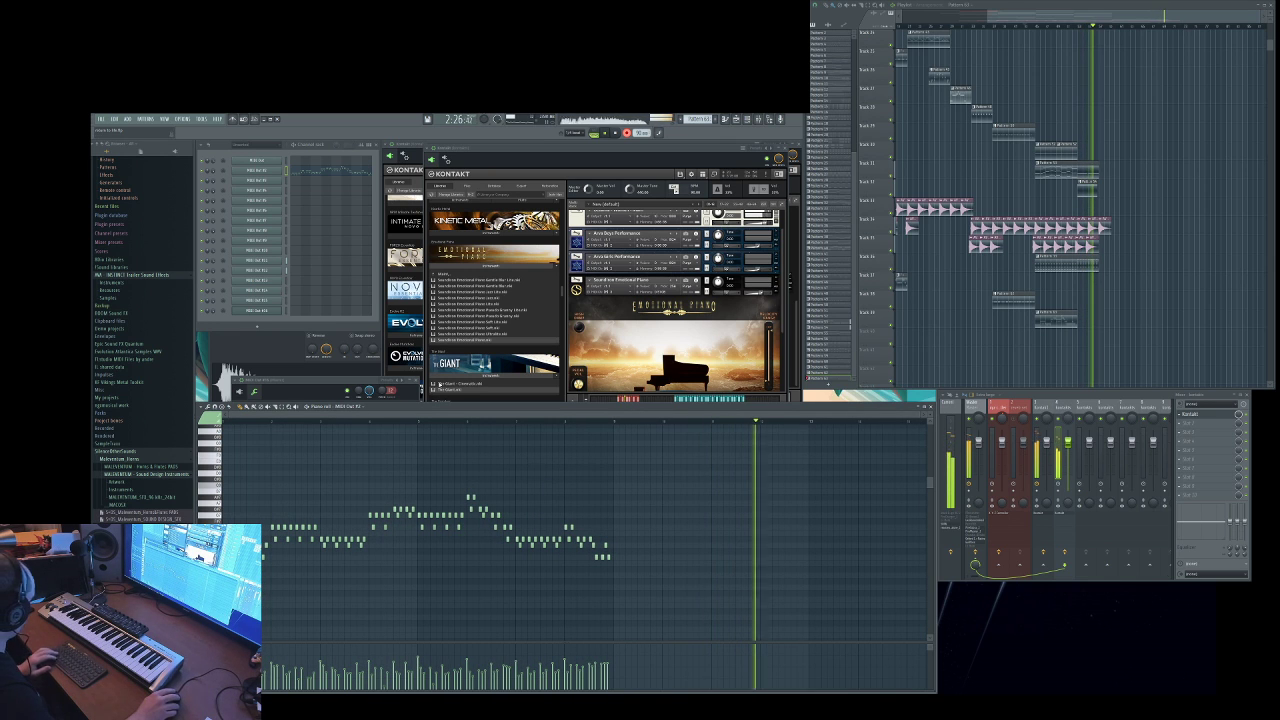
key(ctrl+a)
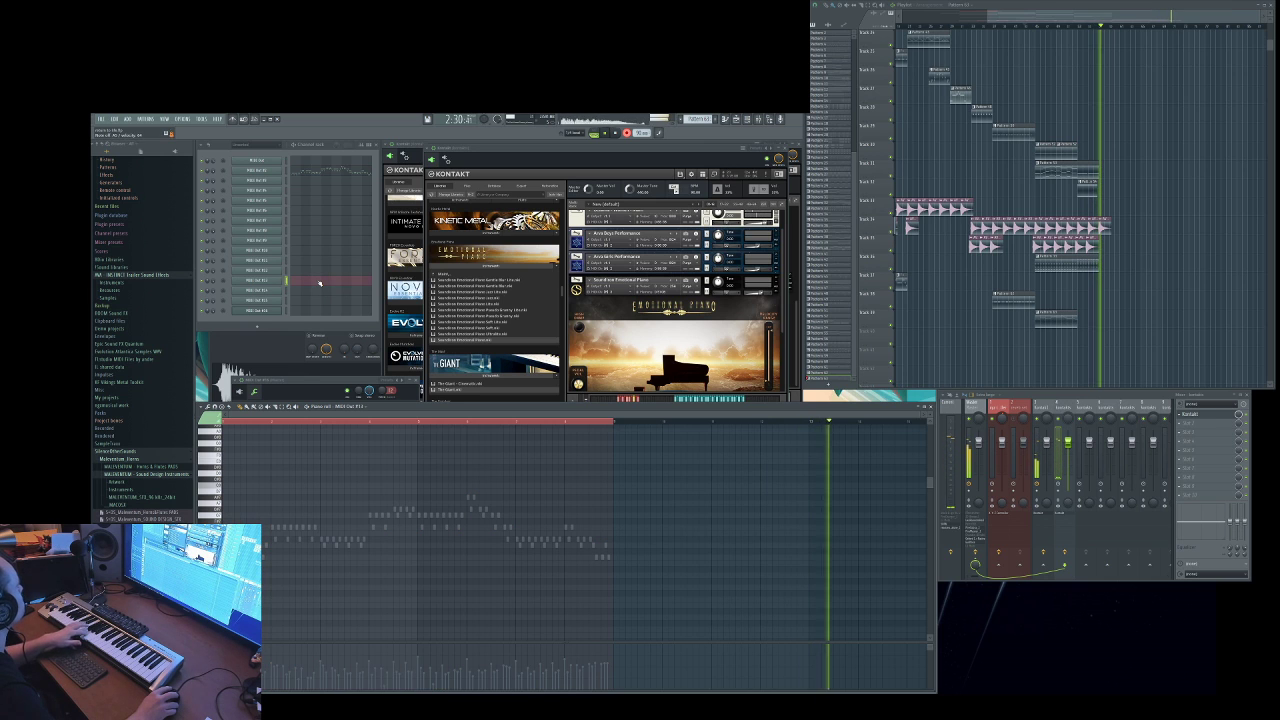
Audition the sounds on MIDI Out #9 to #15 during playback to find a channel for doubling the melody
click(322, 272)
click(328, 262)
click(335, 252)
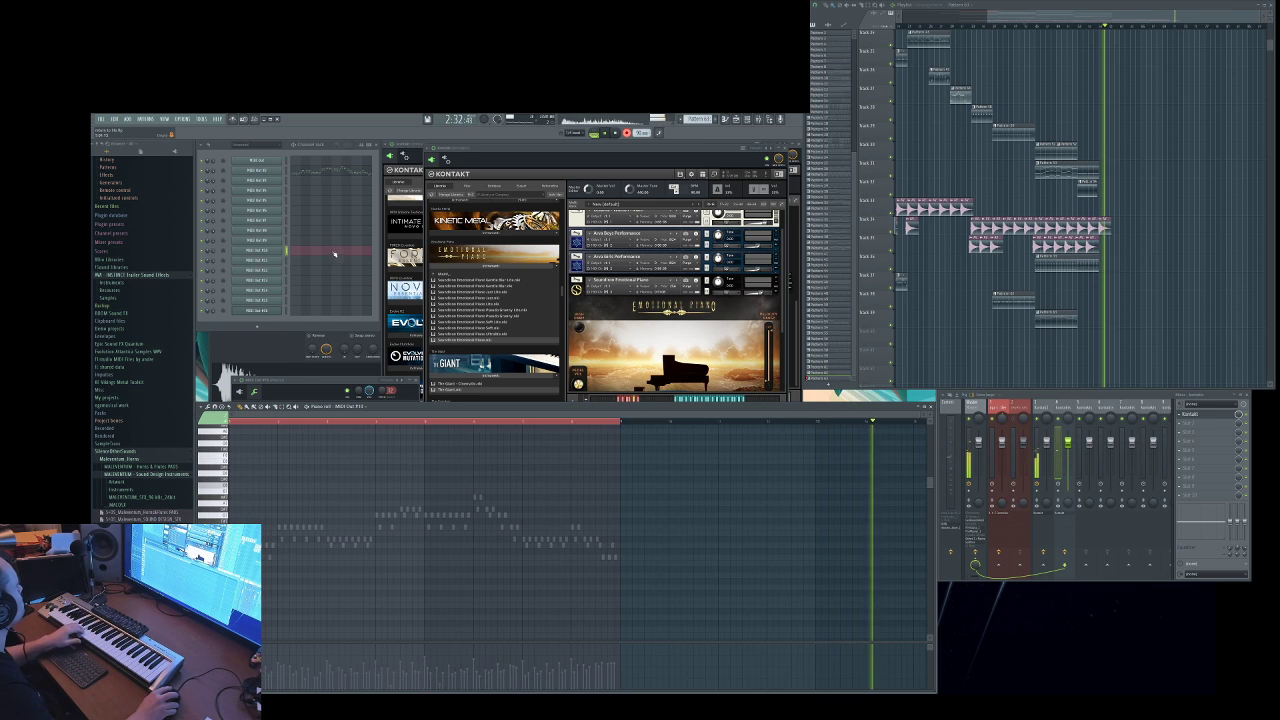
click(341, 243)
click(336, 252)
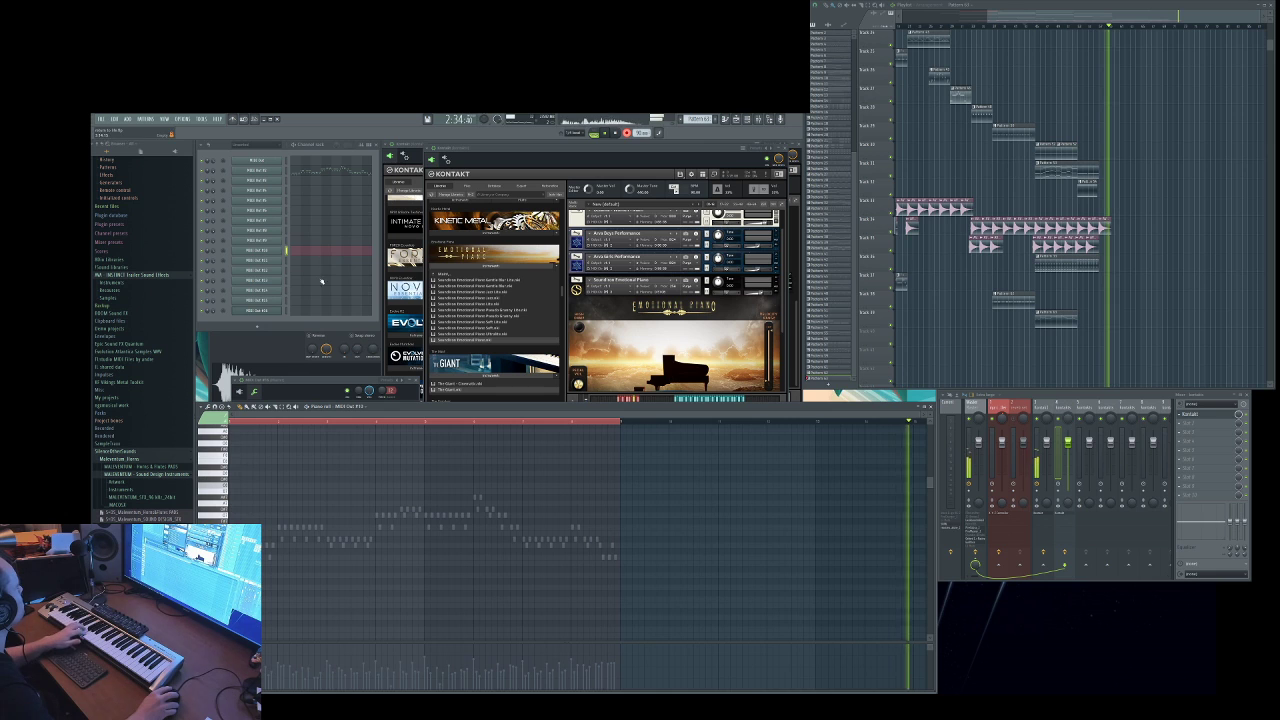
click(313, 301)
click(322, 274)
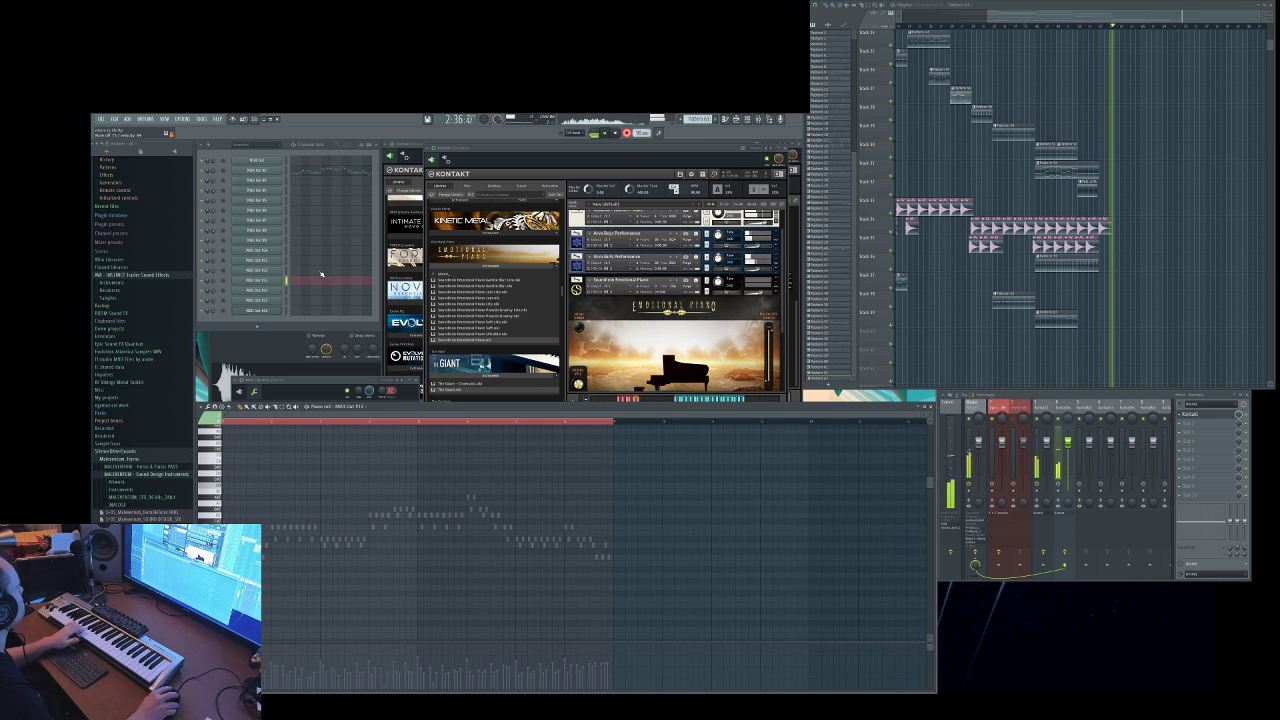
click(328, 263)
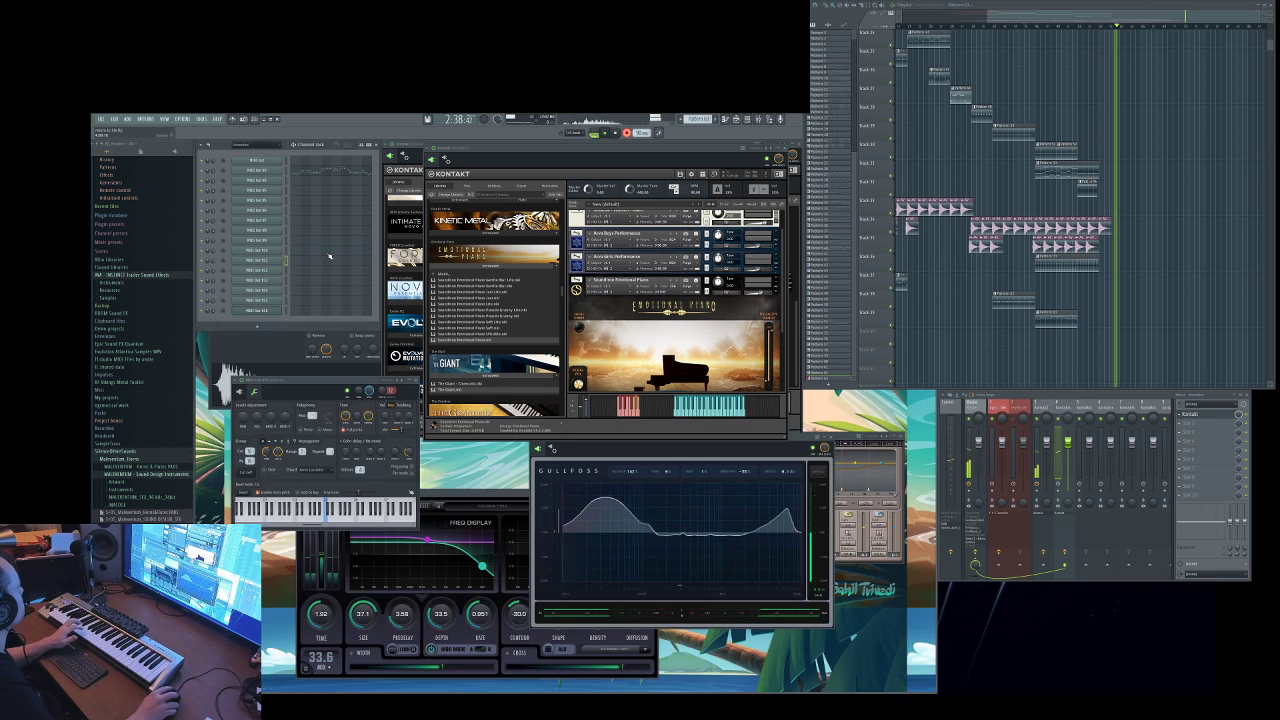
Paste the copied melody onto MIDI Out #10, undo the stray notes recorded after it and play the section
click(329, 256)
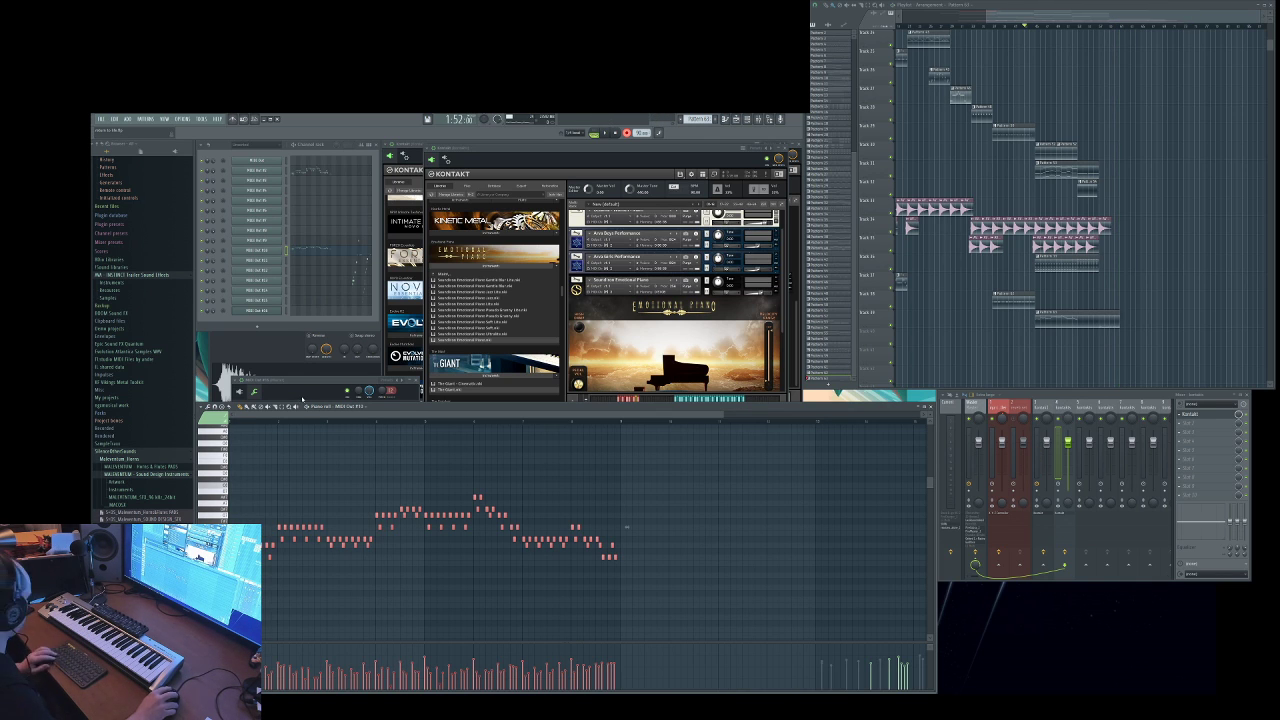
key(ctrl+z)
key(space)
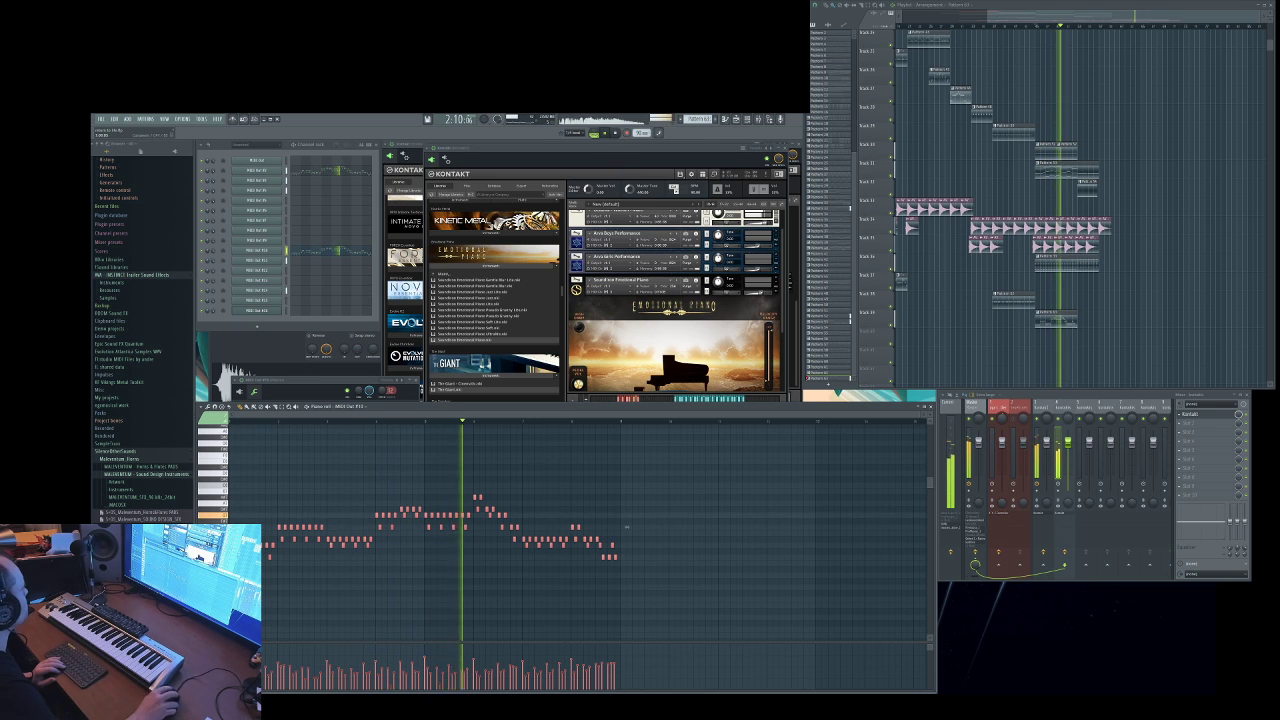
Transpose the melody notes on MIDI Out #10 and on MIDI Out #2 down one octave
scroll(421, 489, down, 3)
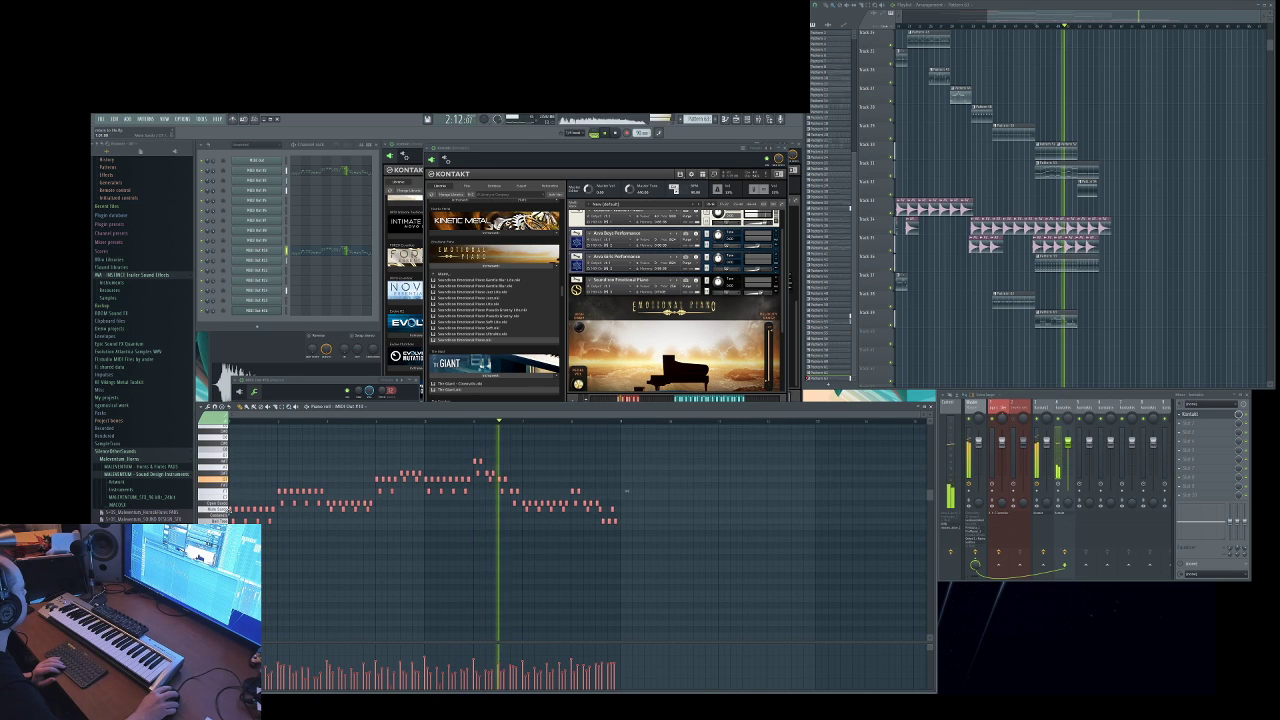
scroll(560, 530, up, 4)
scroll(560, 530, up, 2)
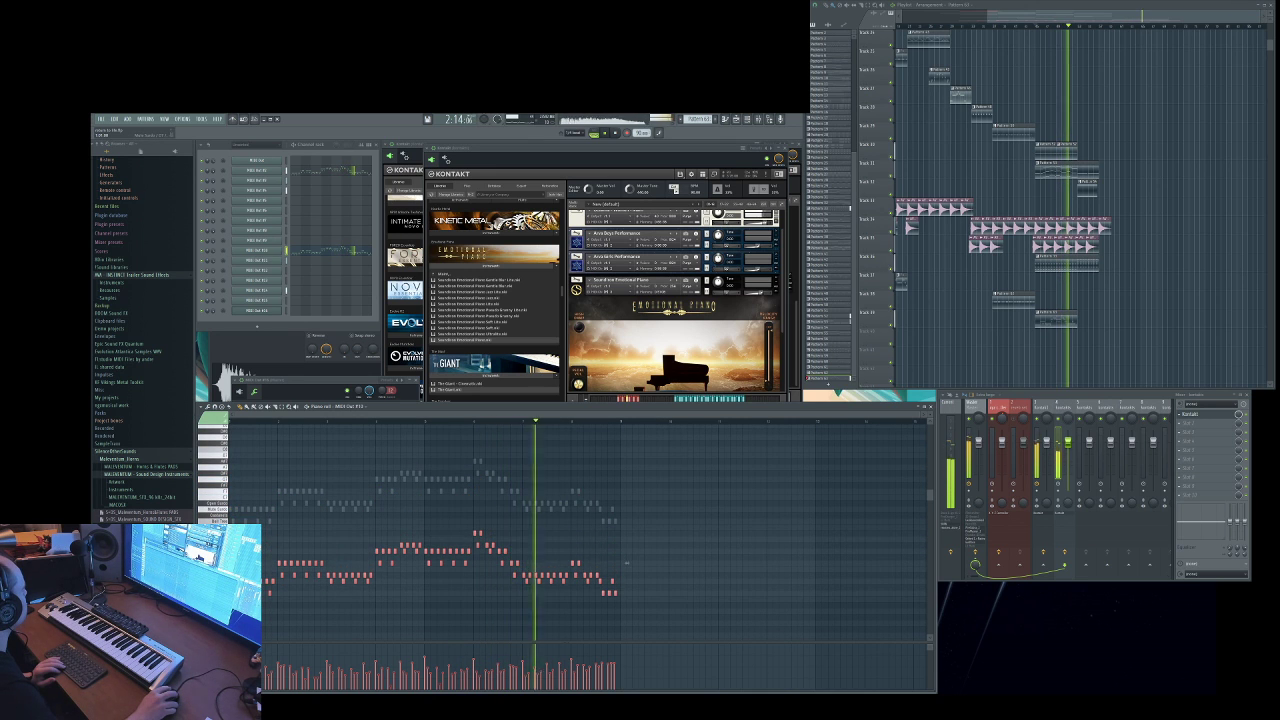
key(Up)
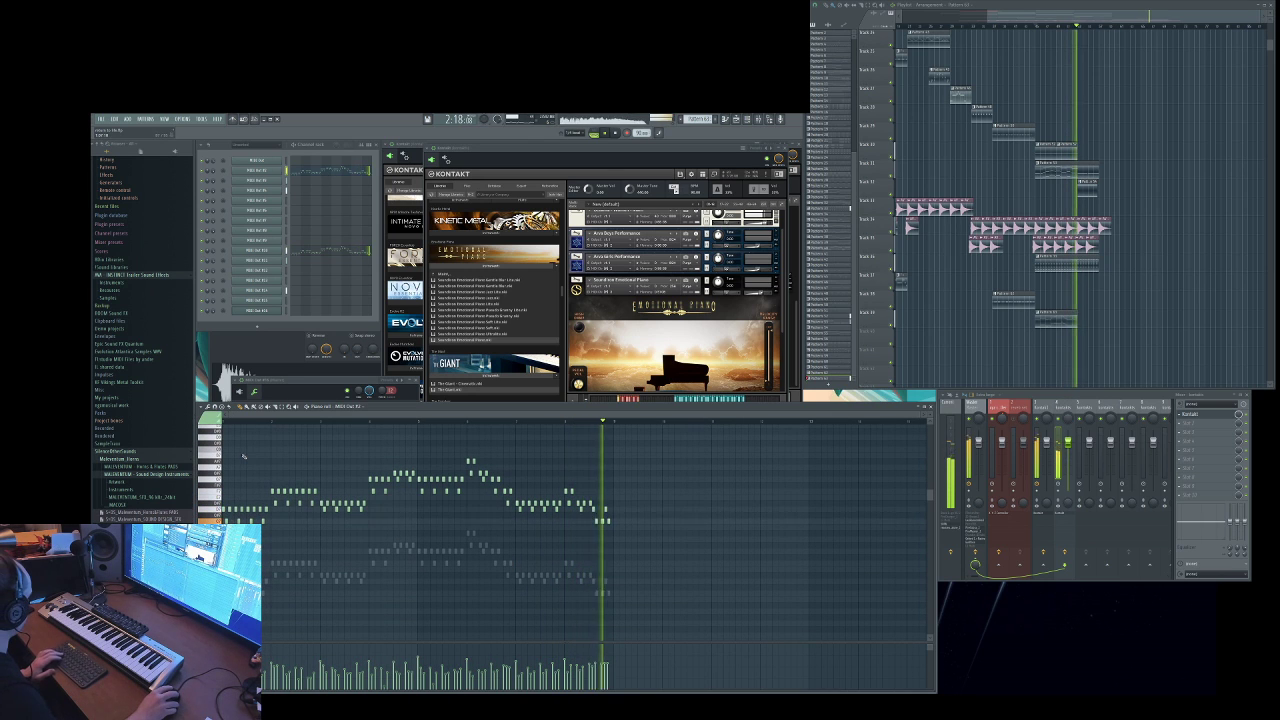
key(Down)
scroll(619, 490, up, 5)
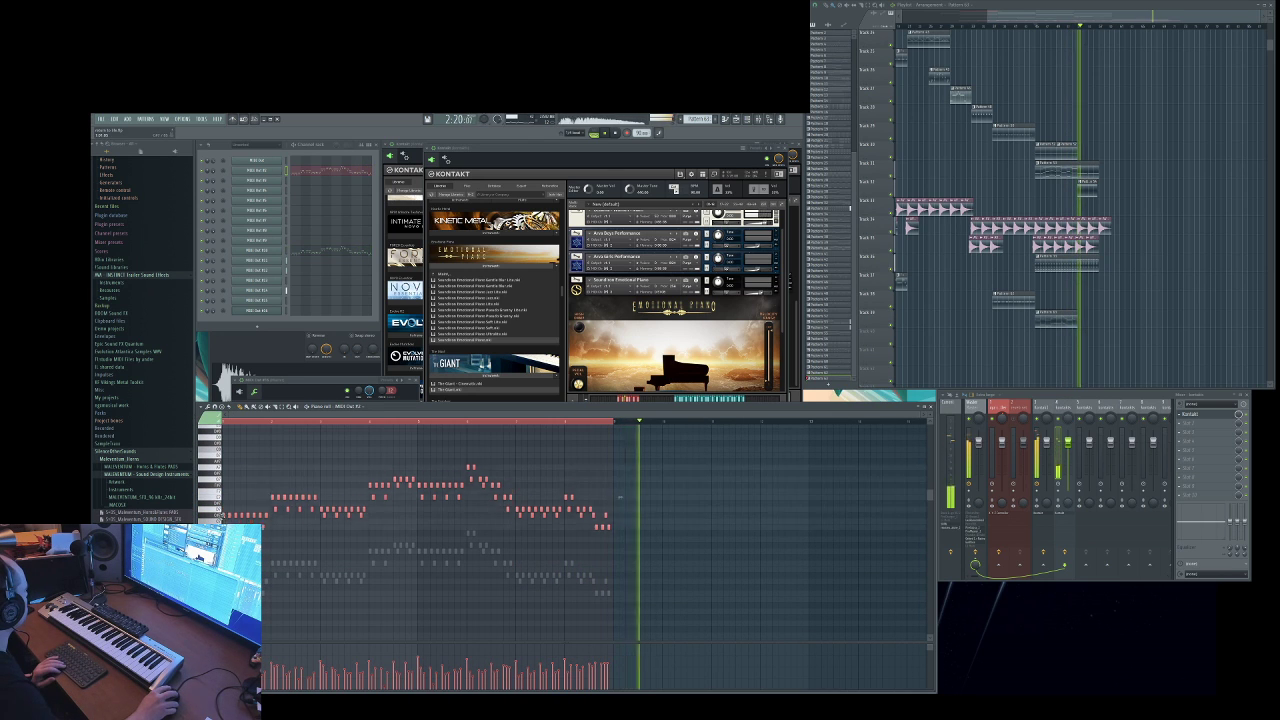
Listen to the closing section with the doubled melody, briefly play the song's start and look over the playlist
key(space)
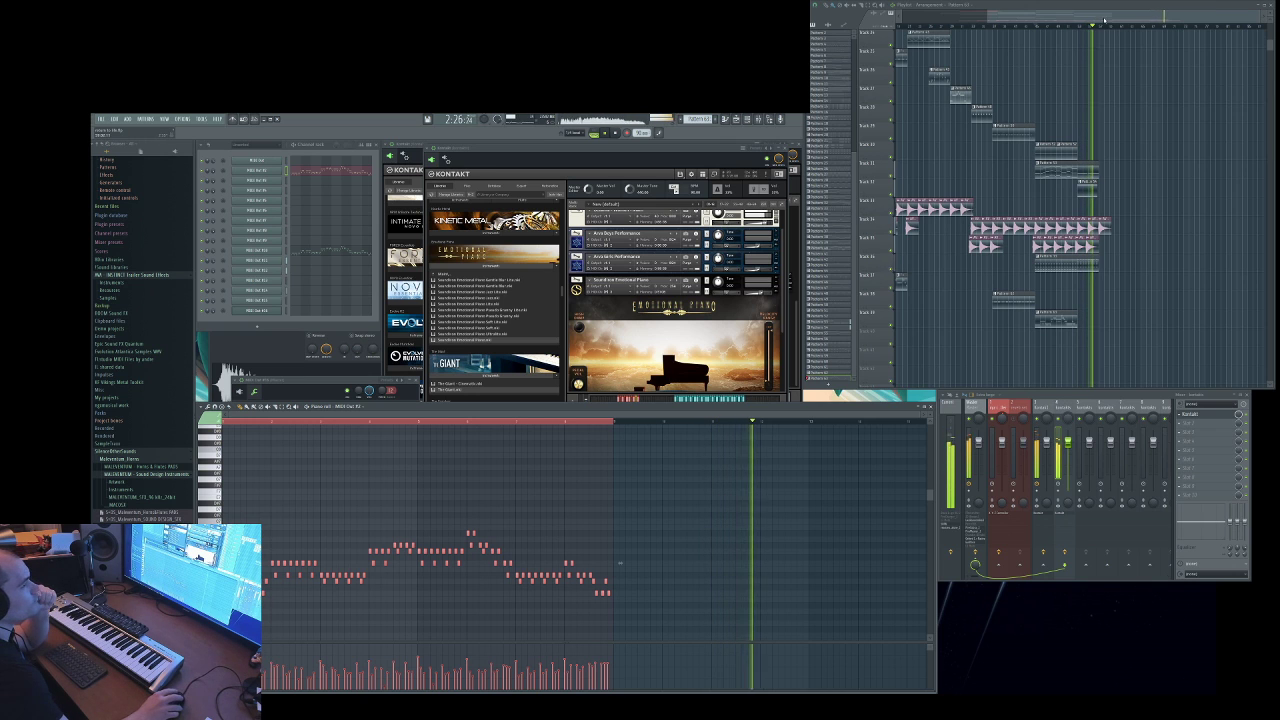
scroll(1100, 18, down, 2)
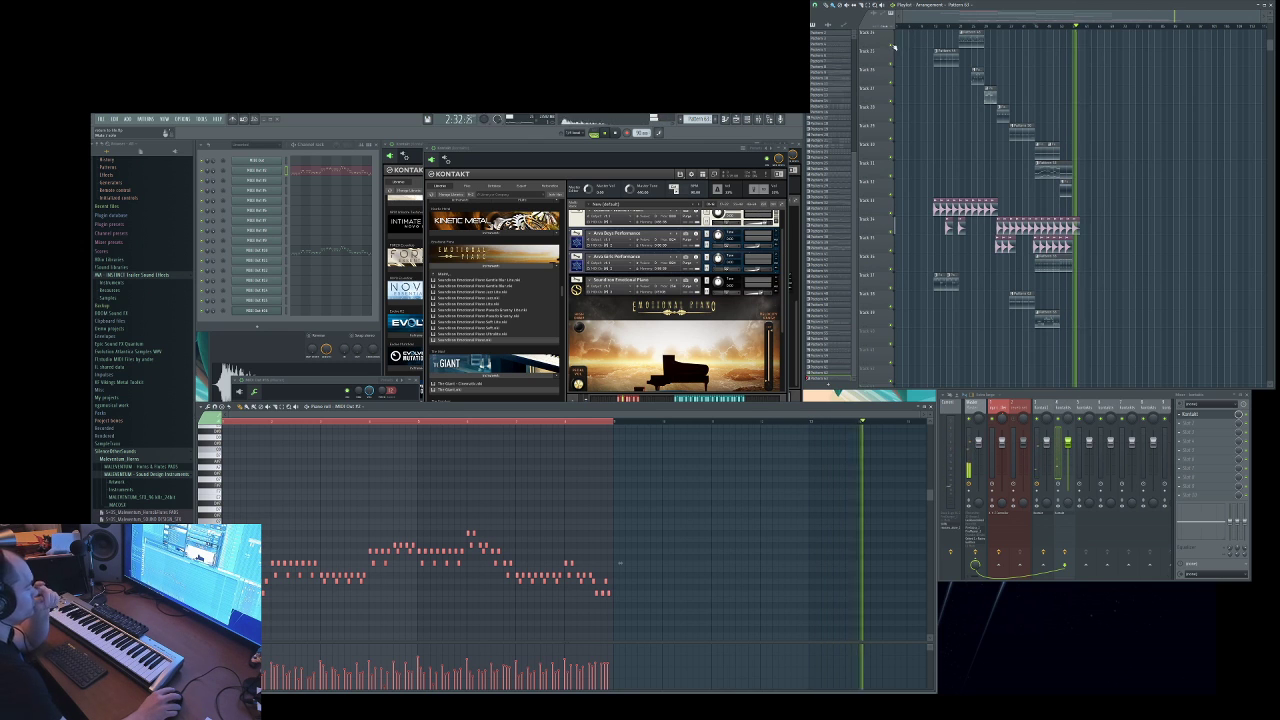
click(935, 27)
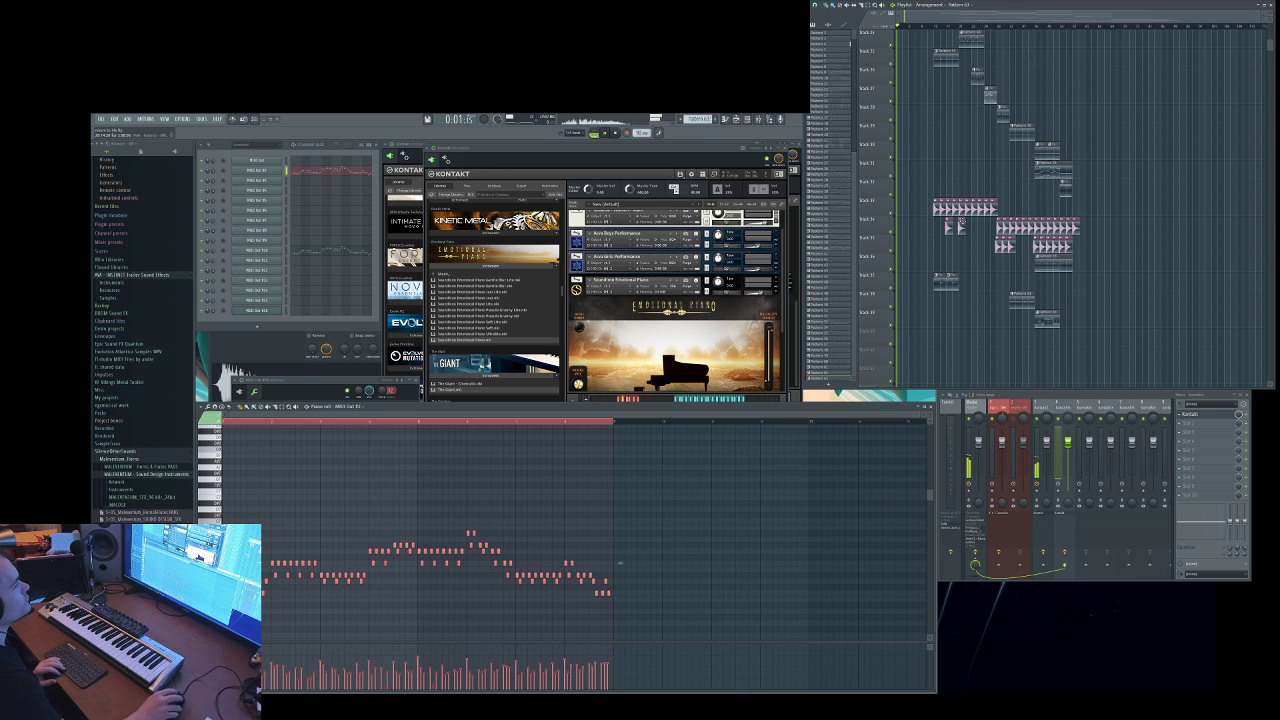
scroll(970, 240, down, 5)
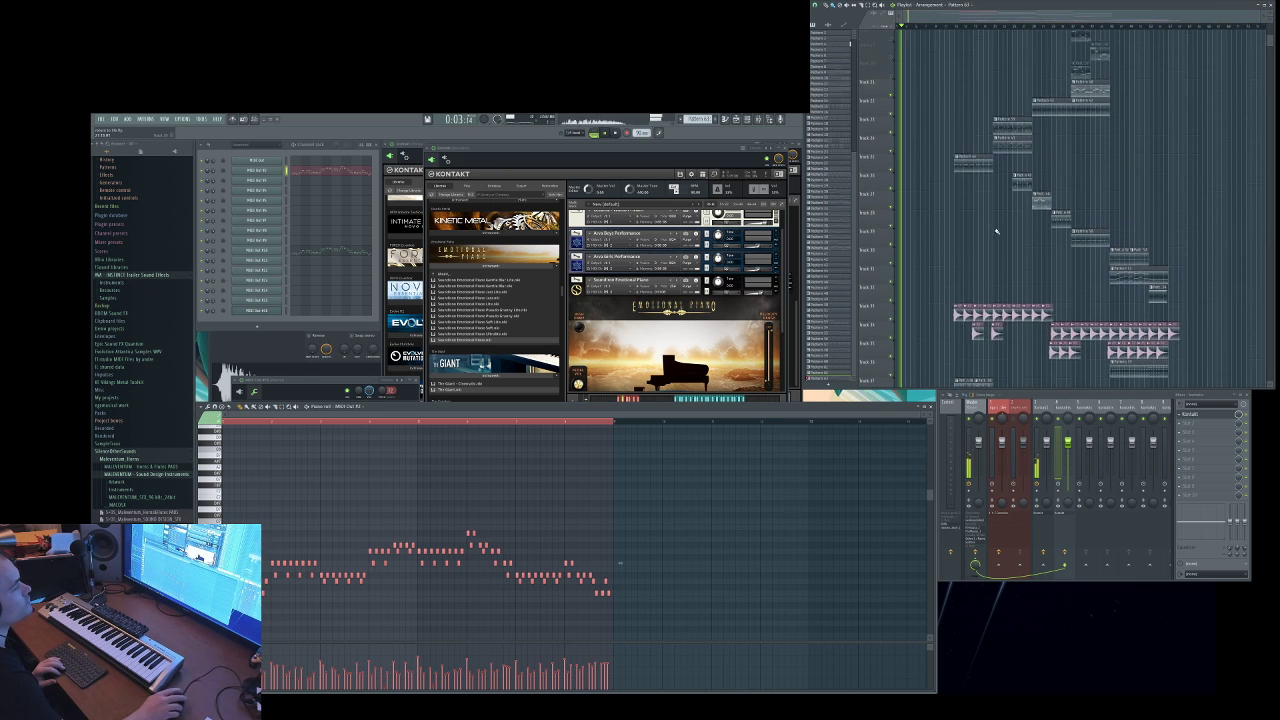
scroll(970, 240, down, 2)
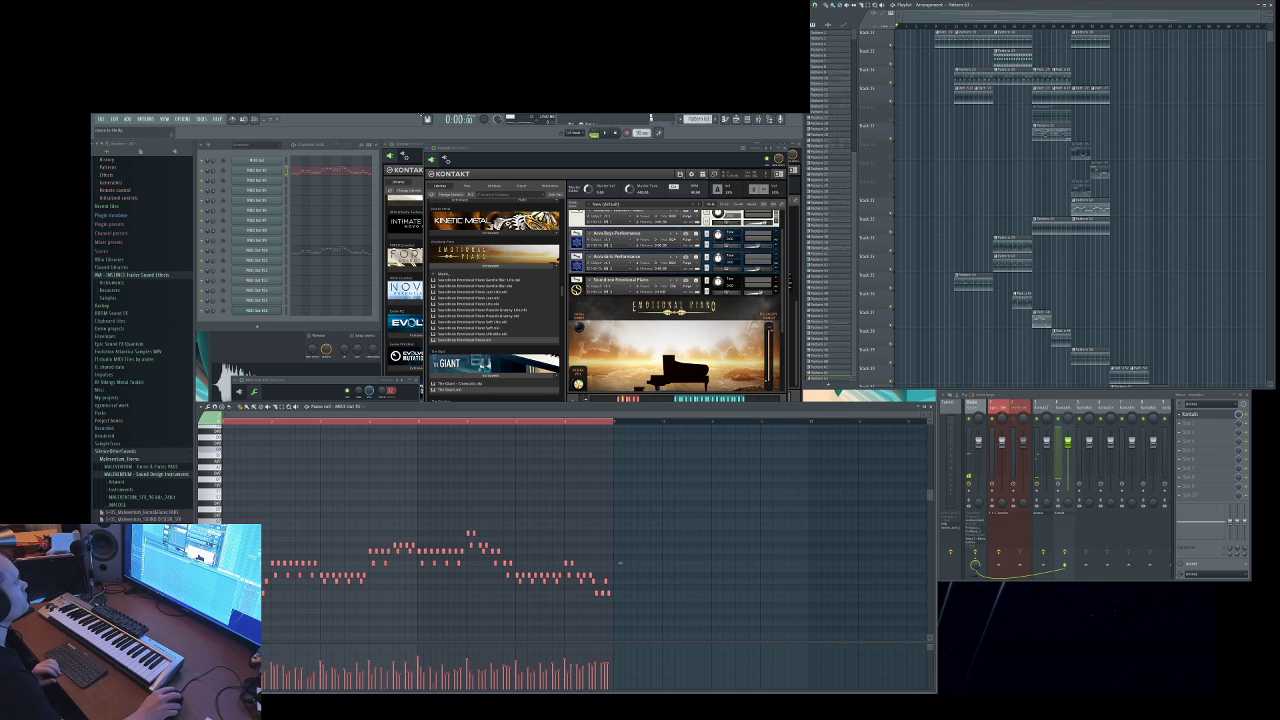
Save the project as return to life.flp over the existing file and open the MIDI Out #16 channel settings
key(ctrl+shift+s)
click(1145, 289)
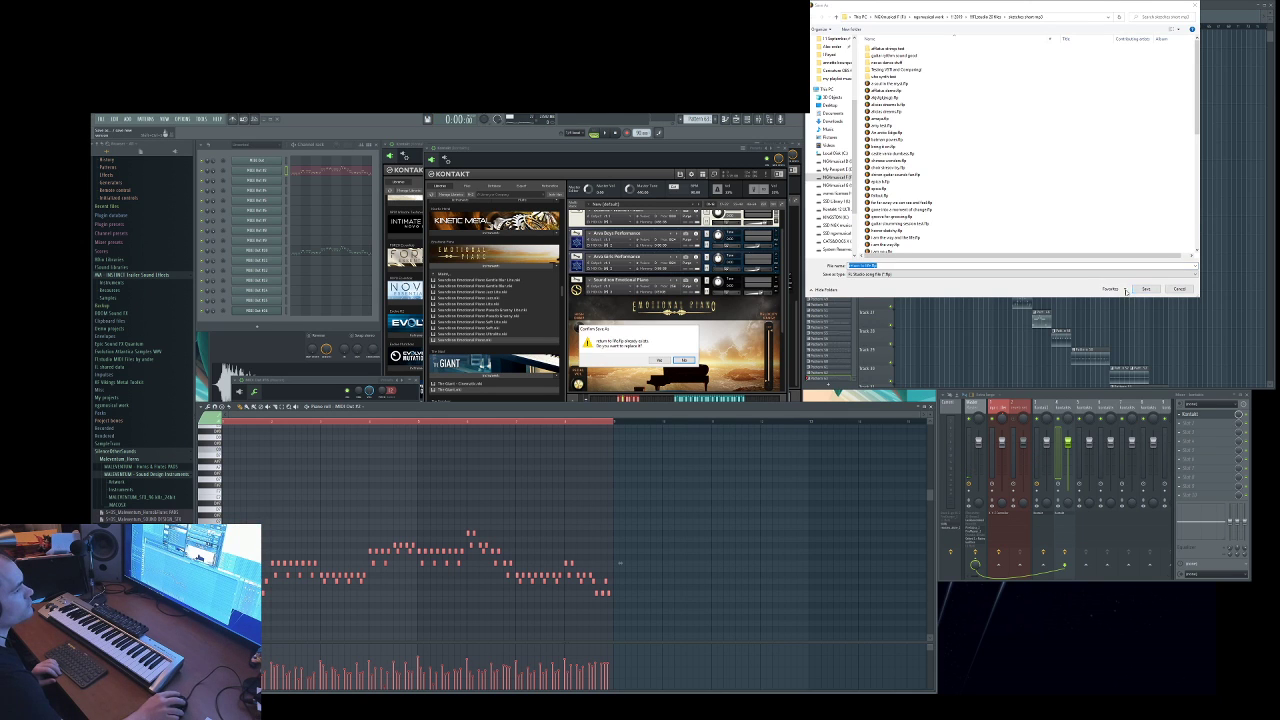
click(659, 360)
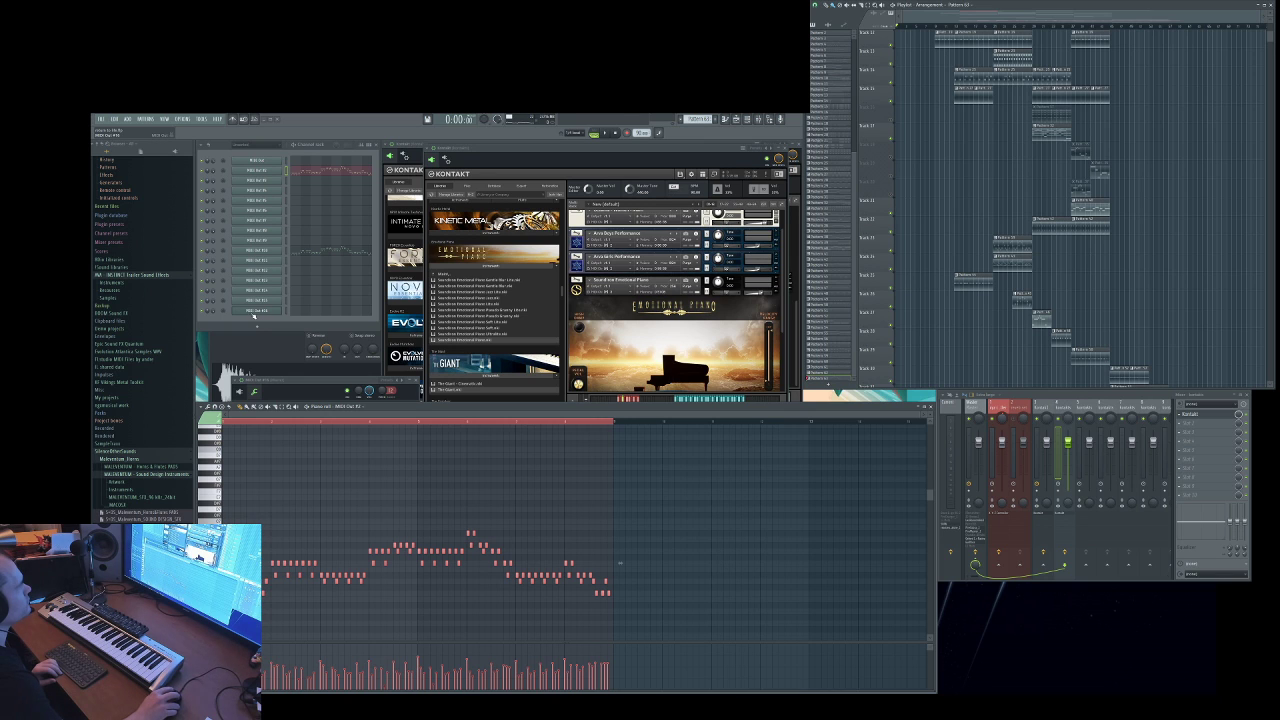
click(253, 314)
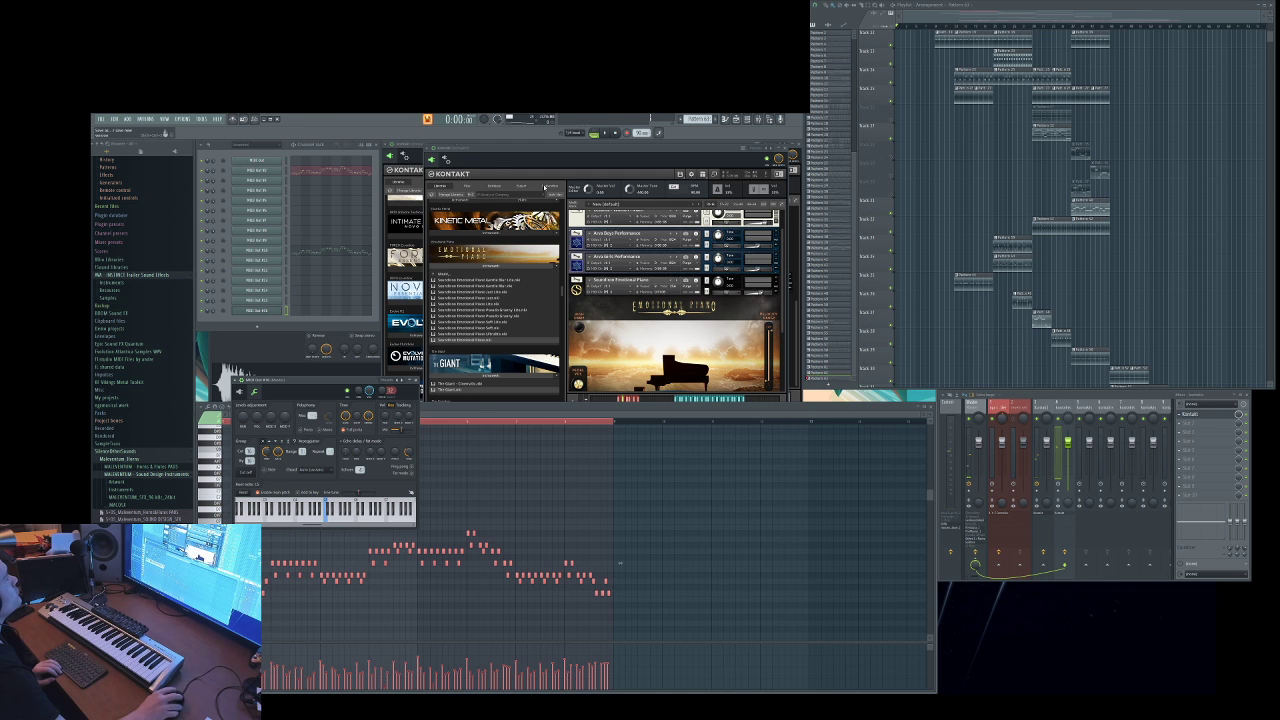
Create a folder named "return to life" one level above the current save folder and save the project into it
key(ctrl+shift+s)
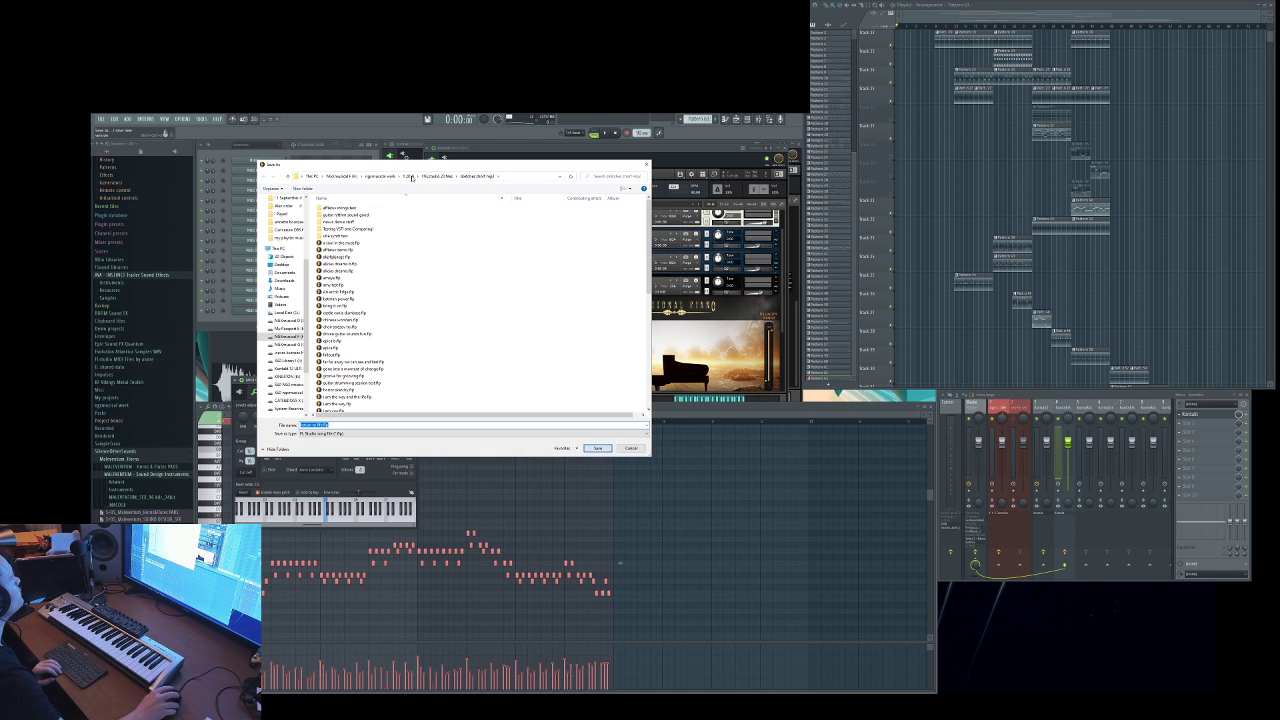
click(445, 180)
right_click(556, 363)
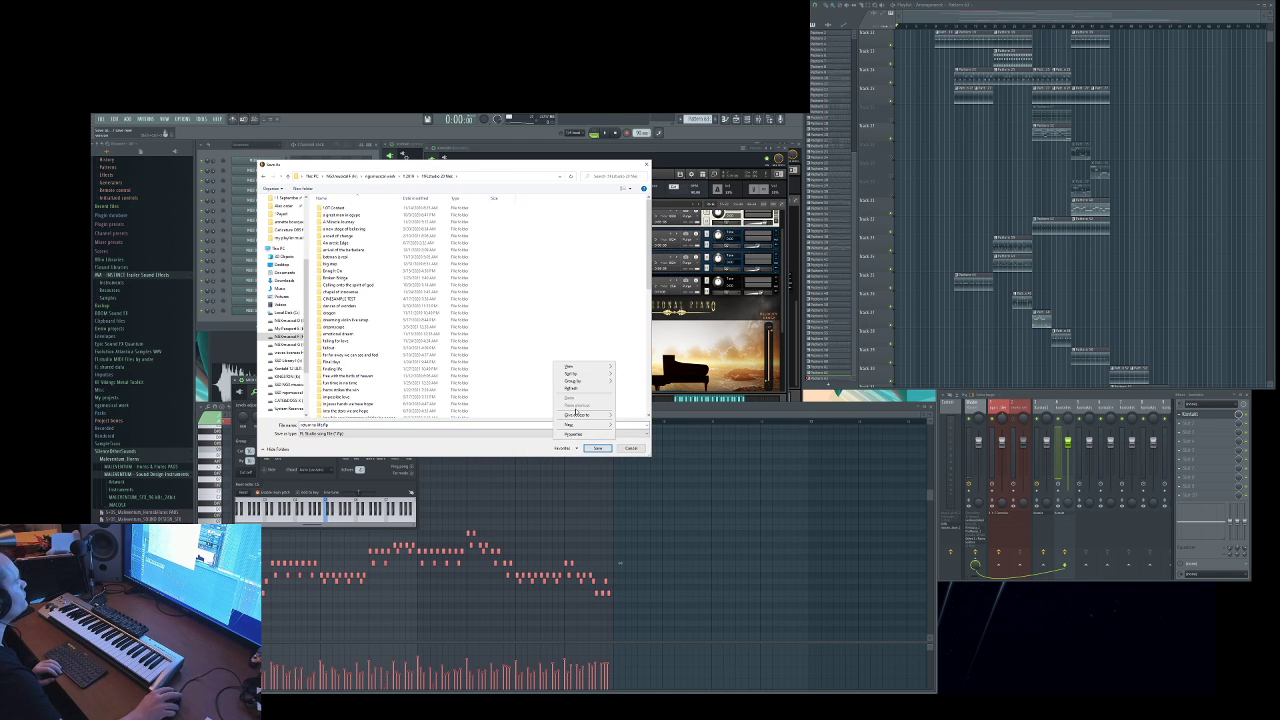
mouse_move(570, 426)
click(640, 428)
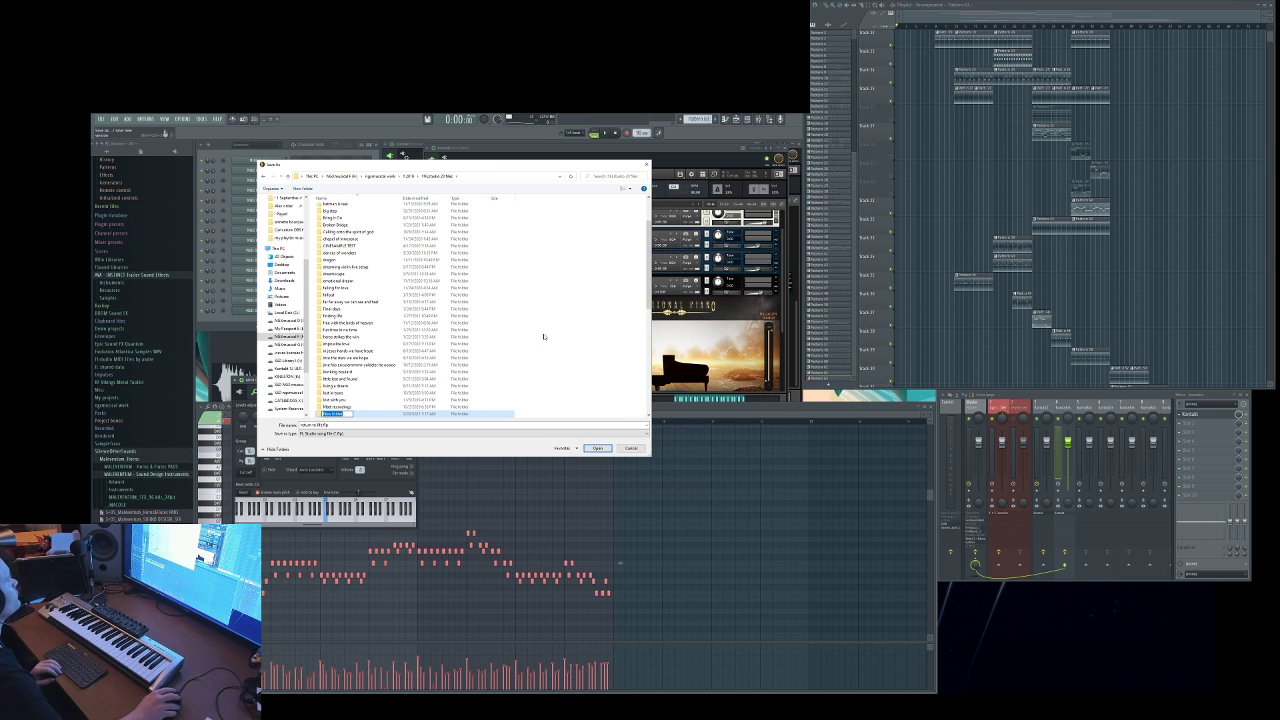
text(return)
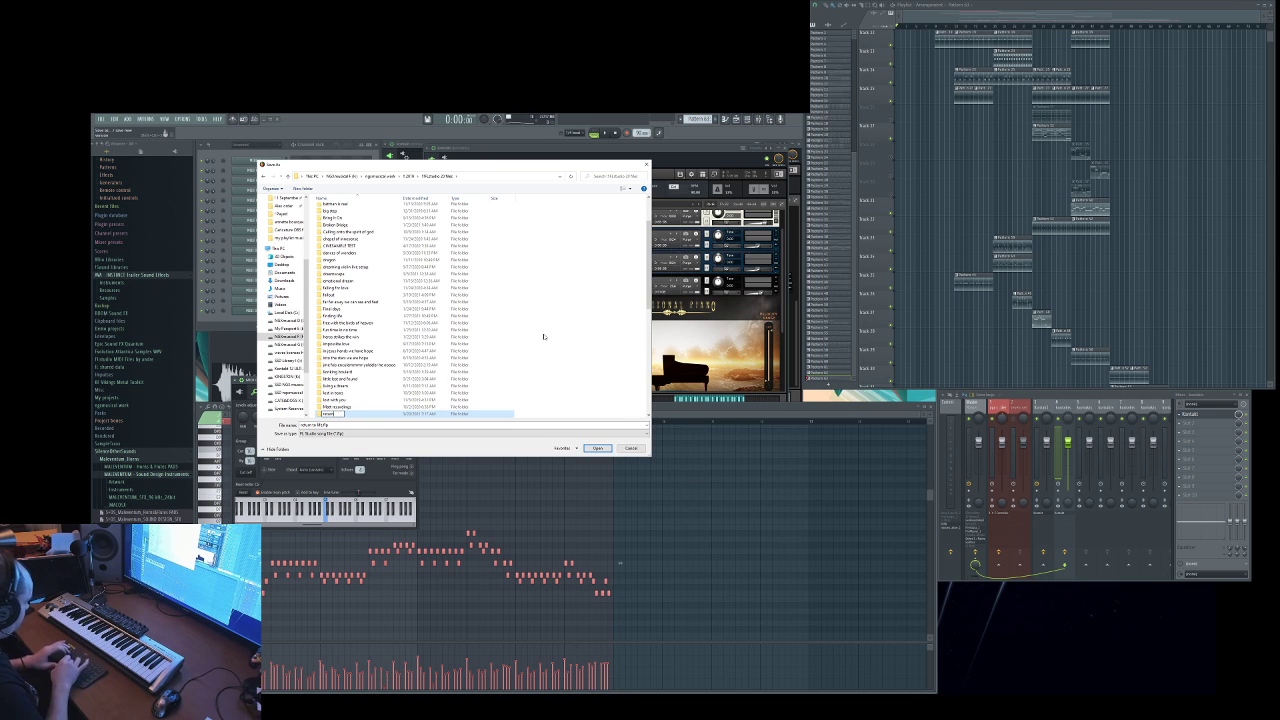
text( to)
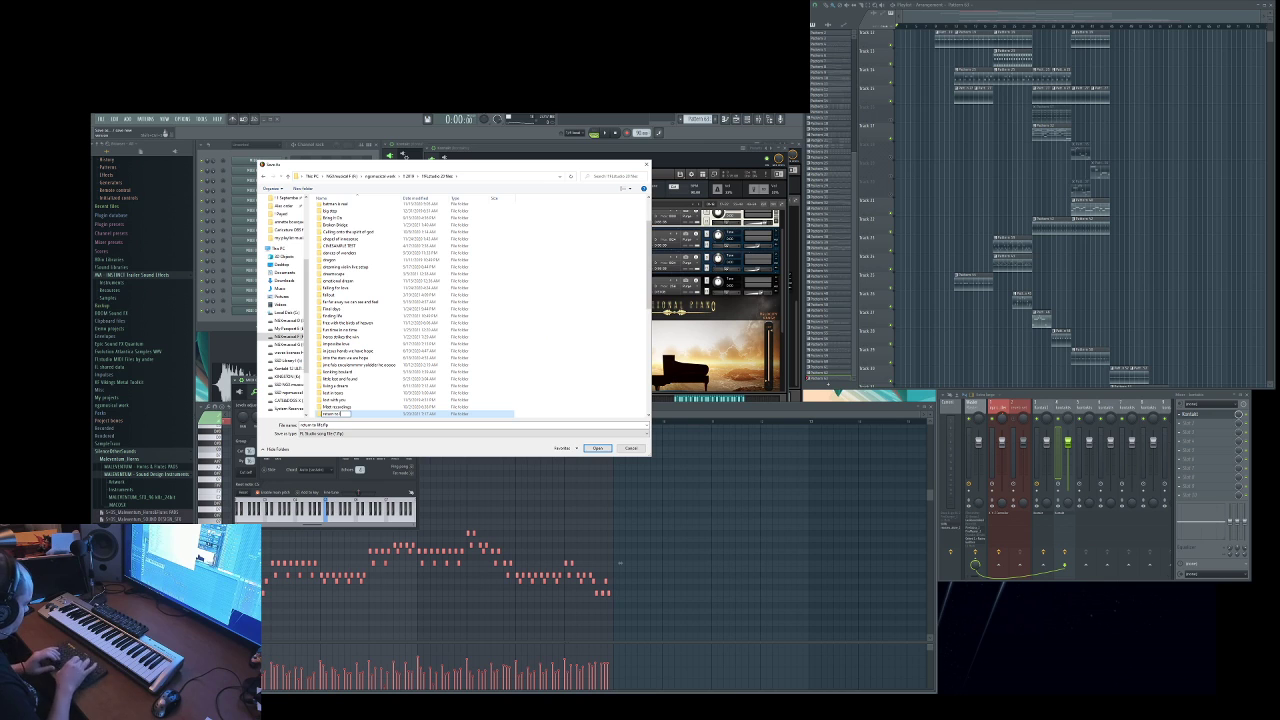
text( life)
key(Return)
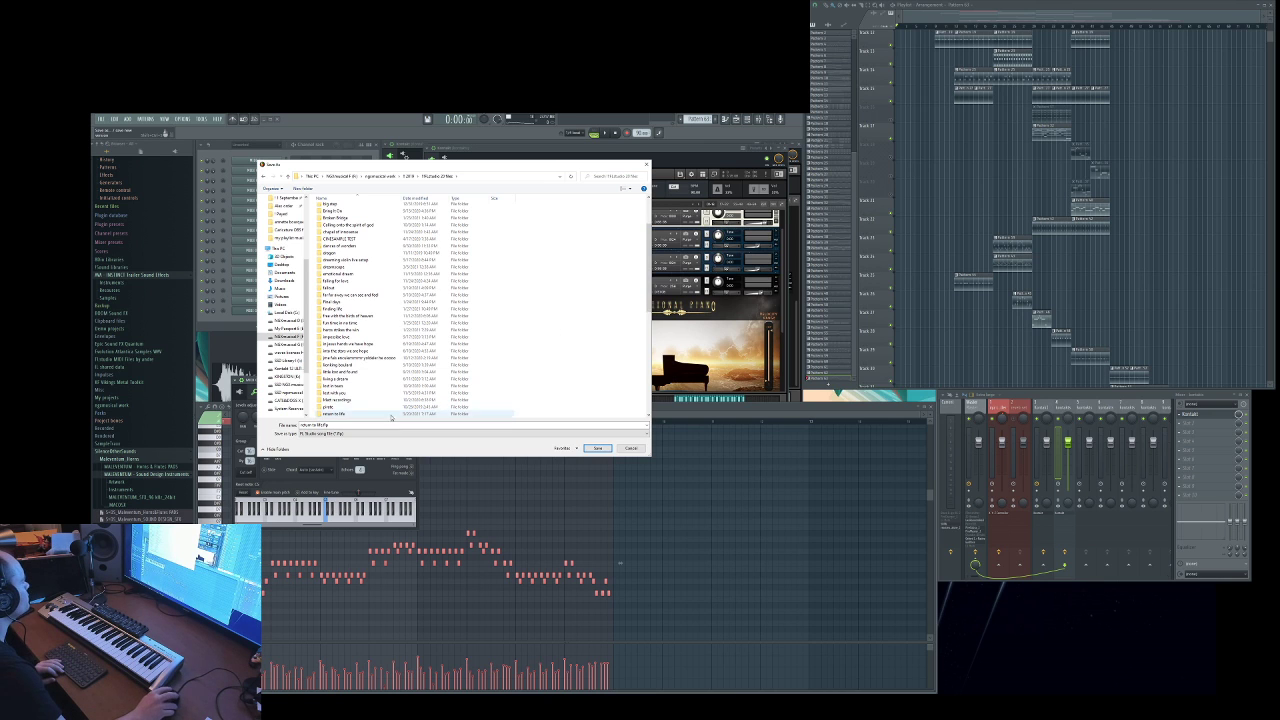
double_click(374, 414)
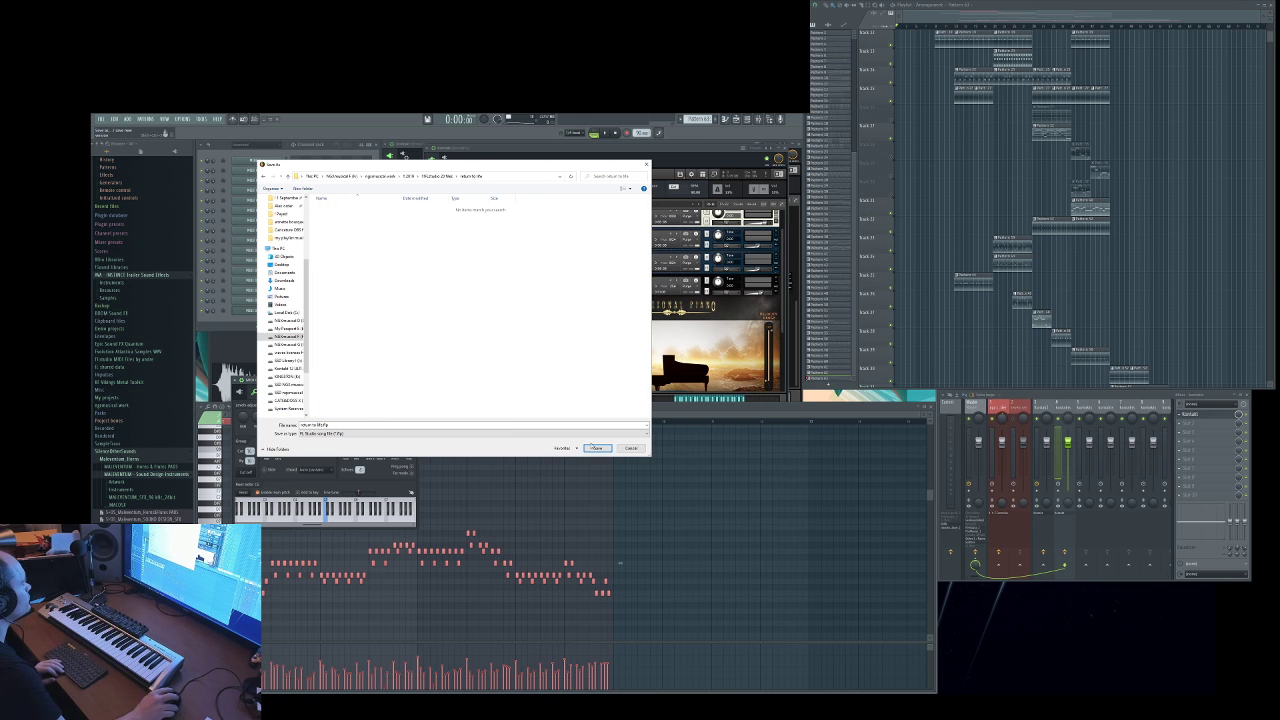
click(593, 447)
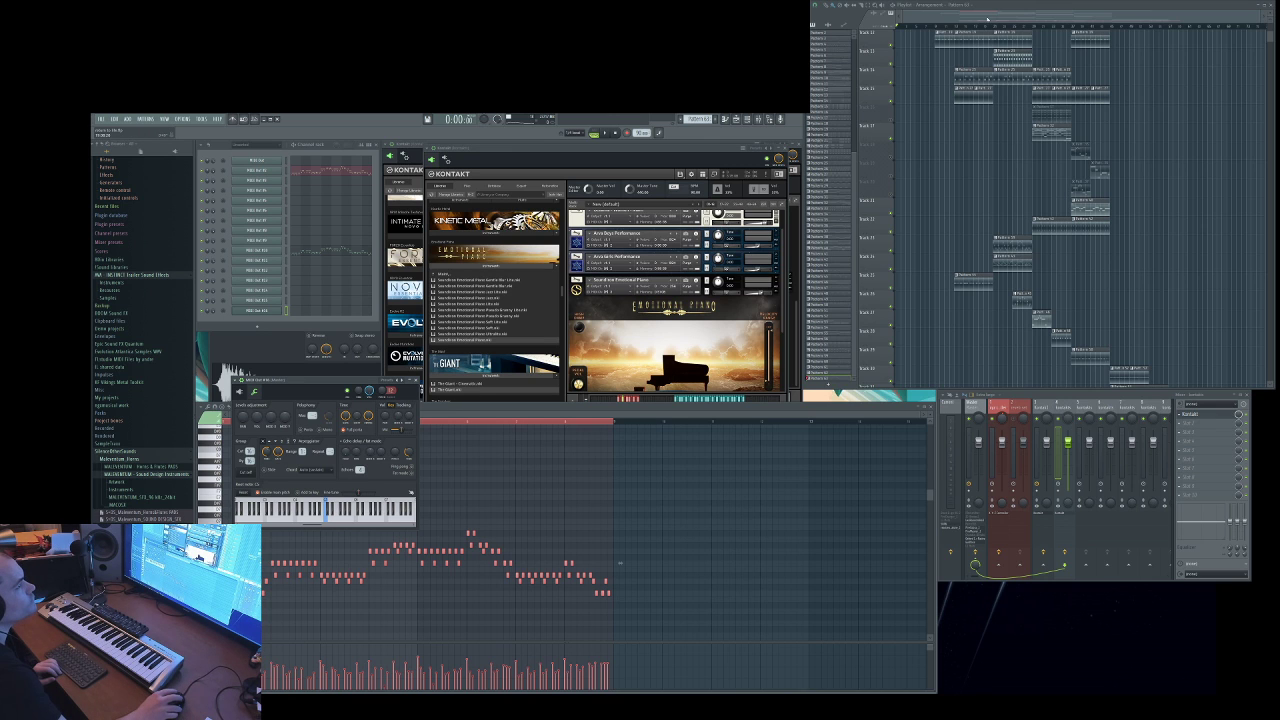
Play the song from the beginning and inspect the L3 Multi and FireCharger_2 effects in the mixer
scroll(988, 18, up, 3)
key(space)
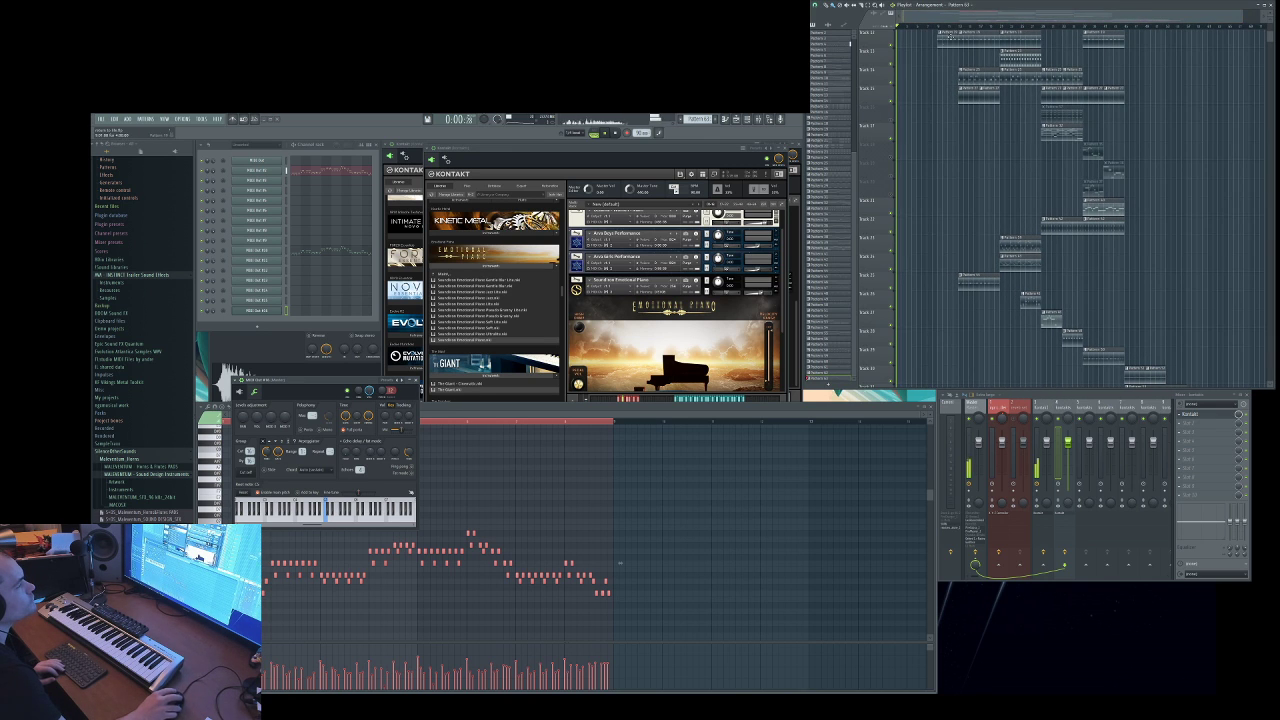
click(976, 430)
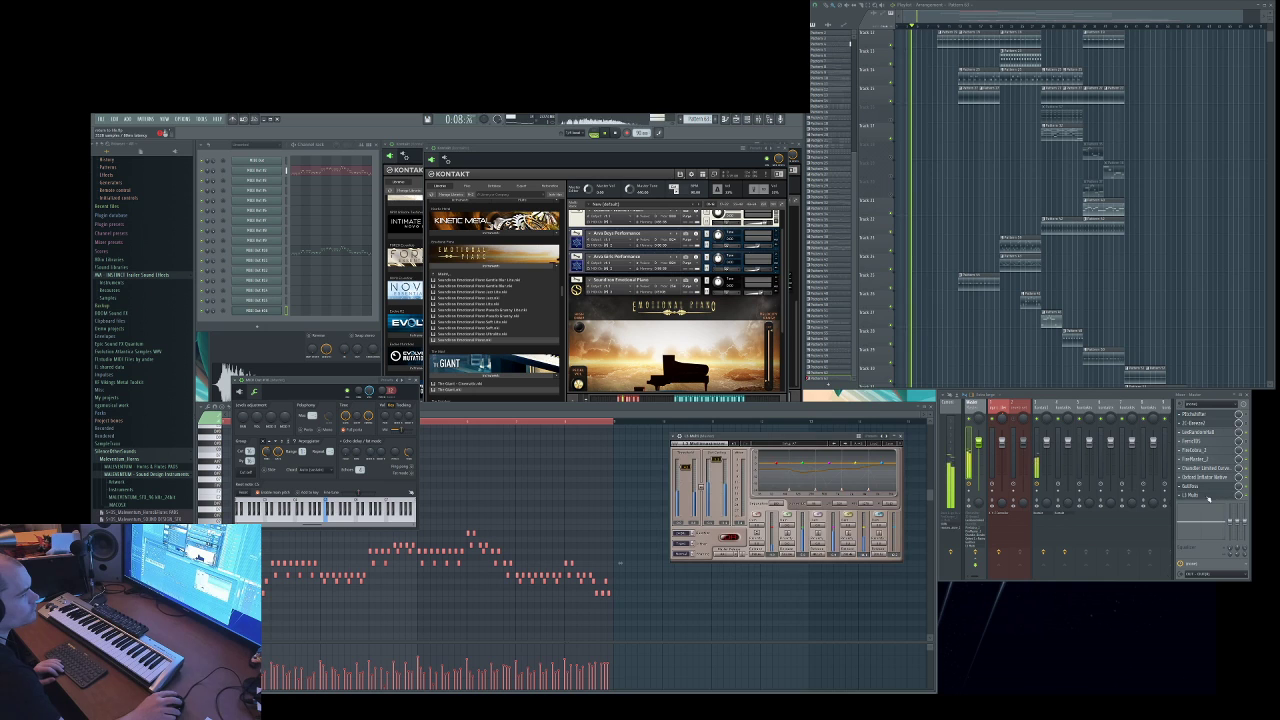
click(1217, 494)
drag(832, 436, 842, 480)
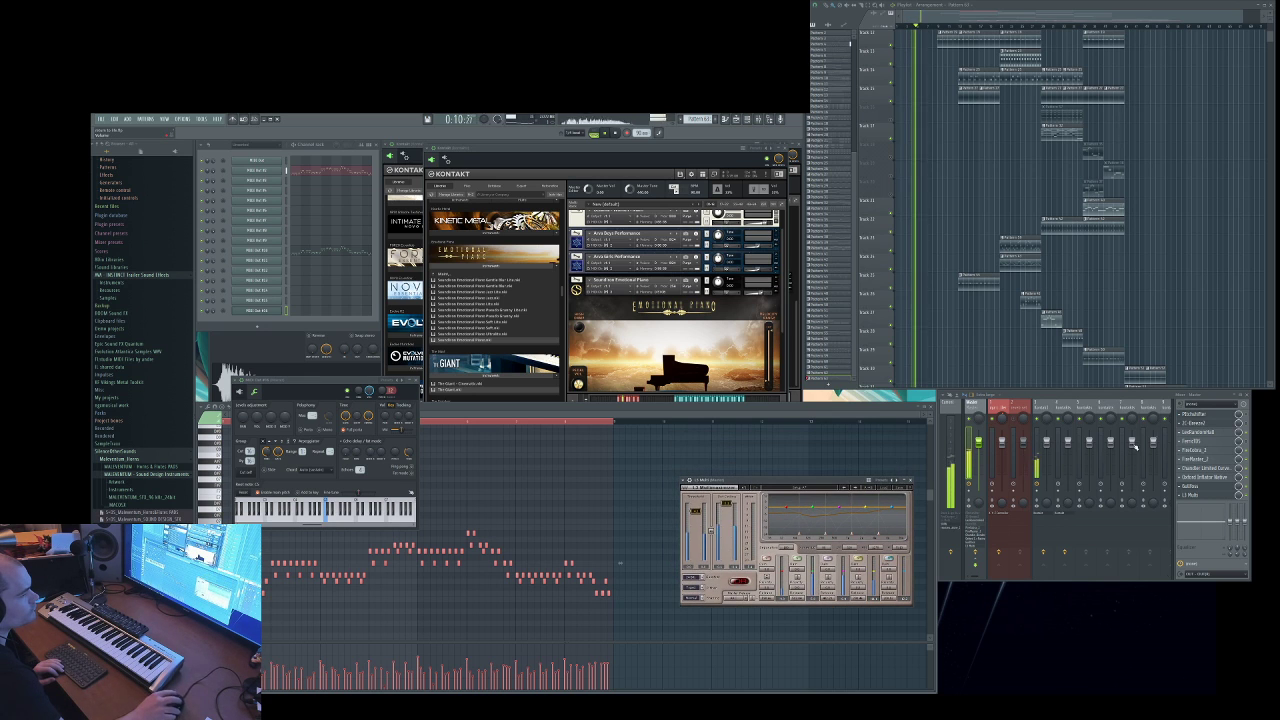
click(970, 410)
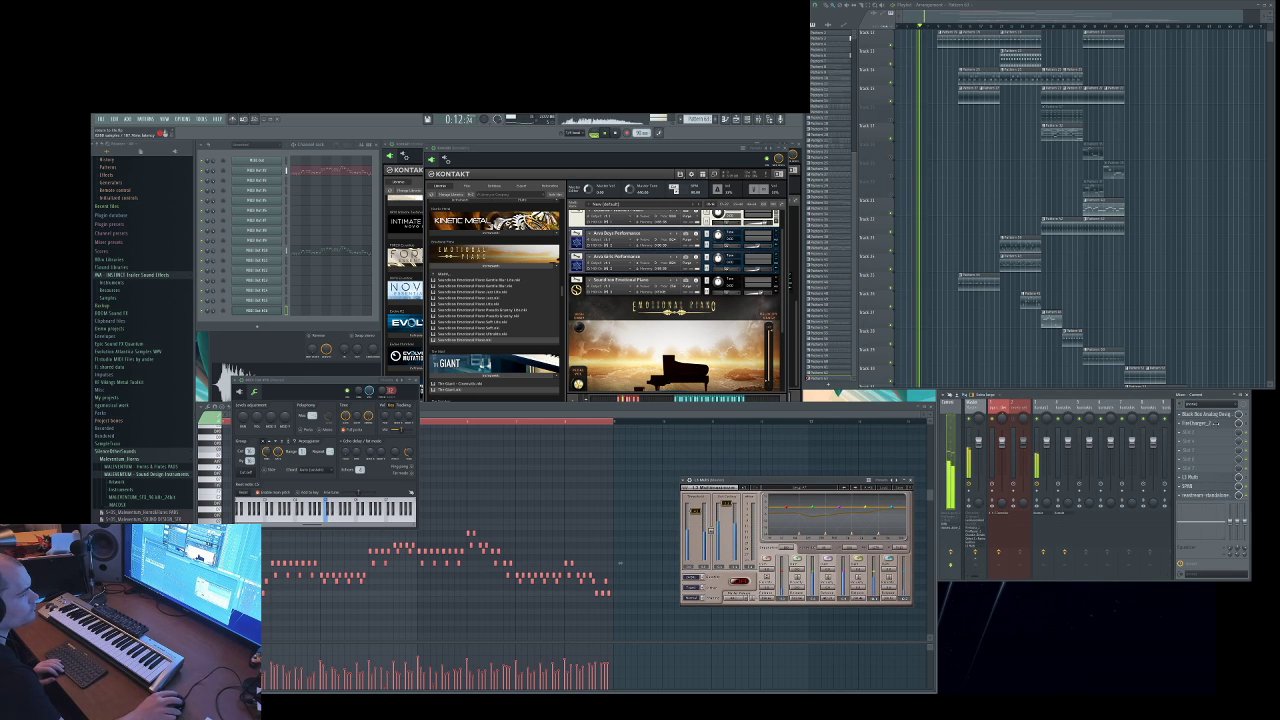
click(1200, 422)
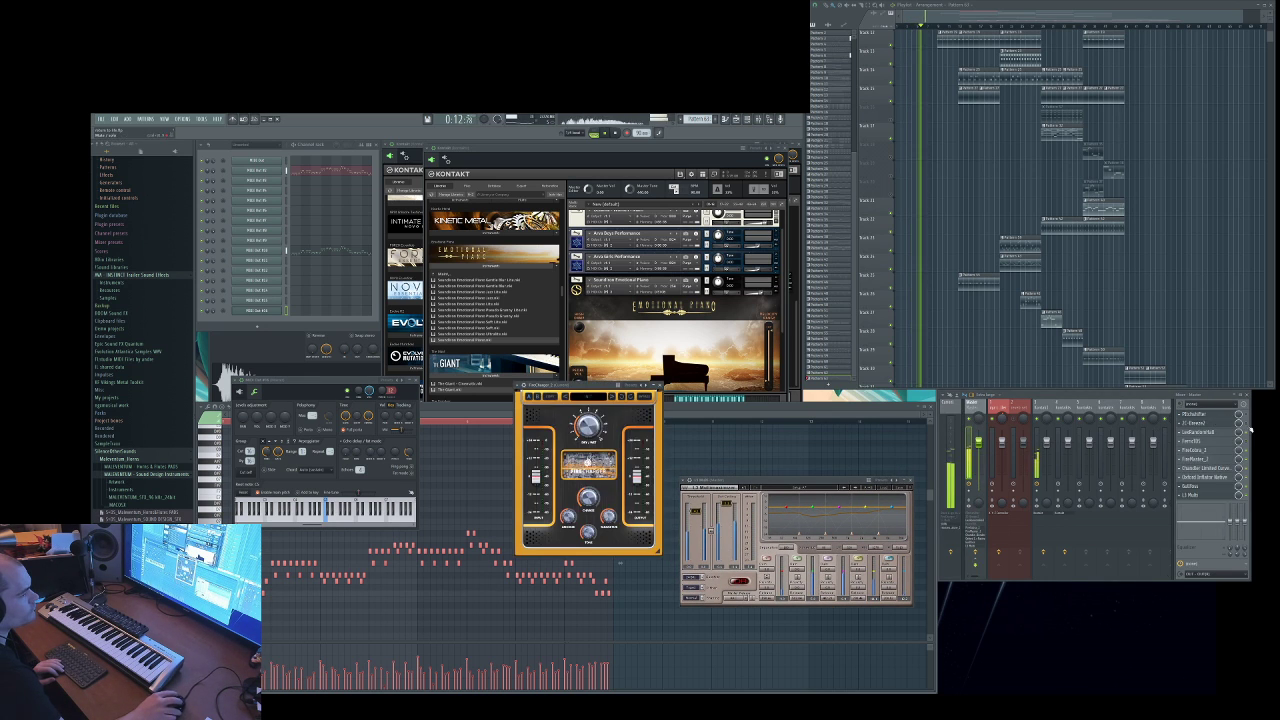
click(1080, 418)
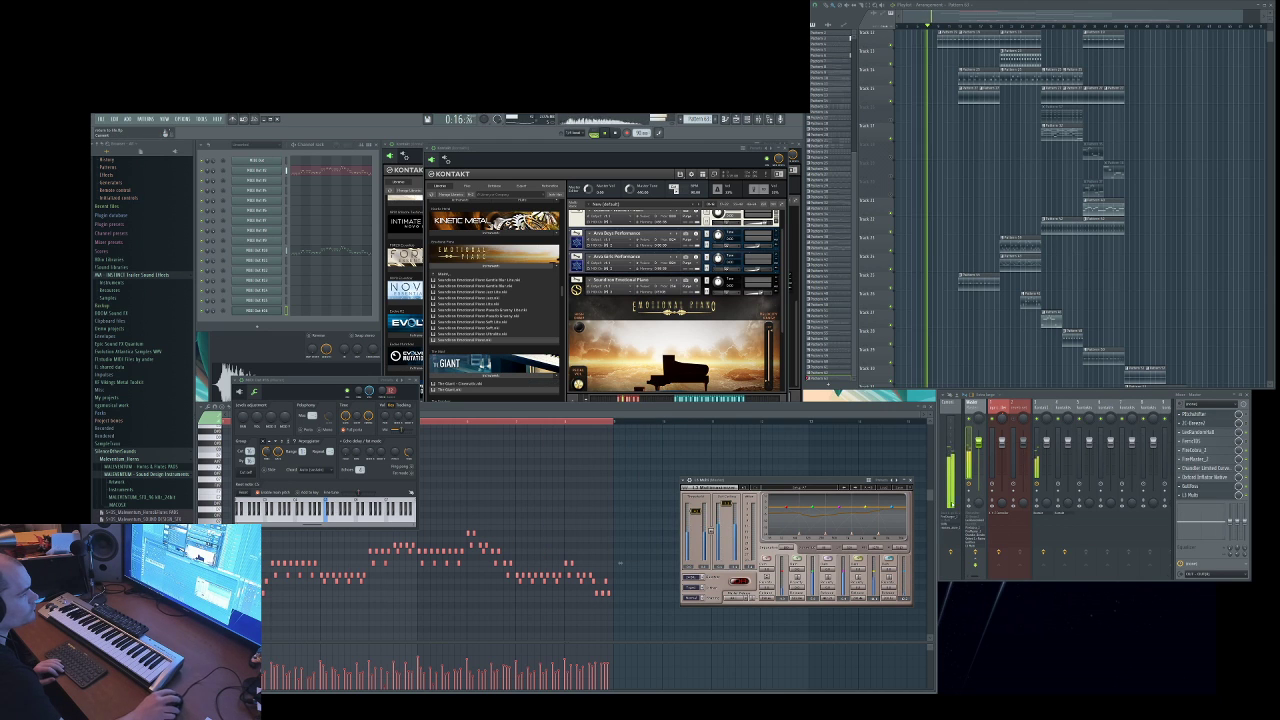
Open the FireCharger effect and the SPAN spectrum analyzer while the song plays and arrange the effect windows side by side
click(948, 522)
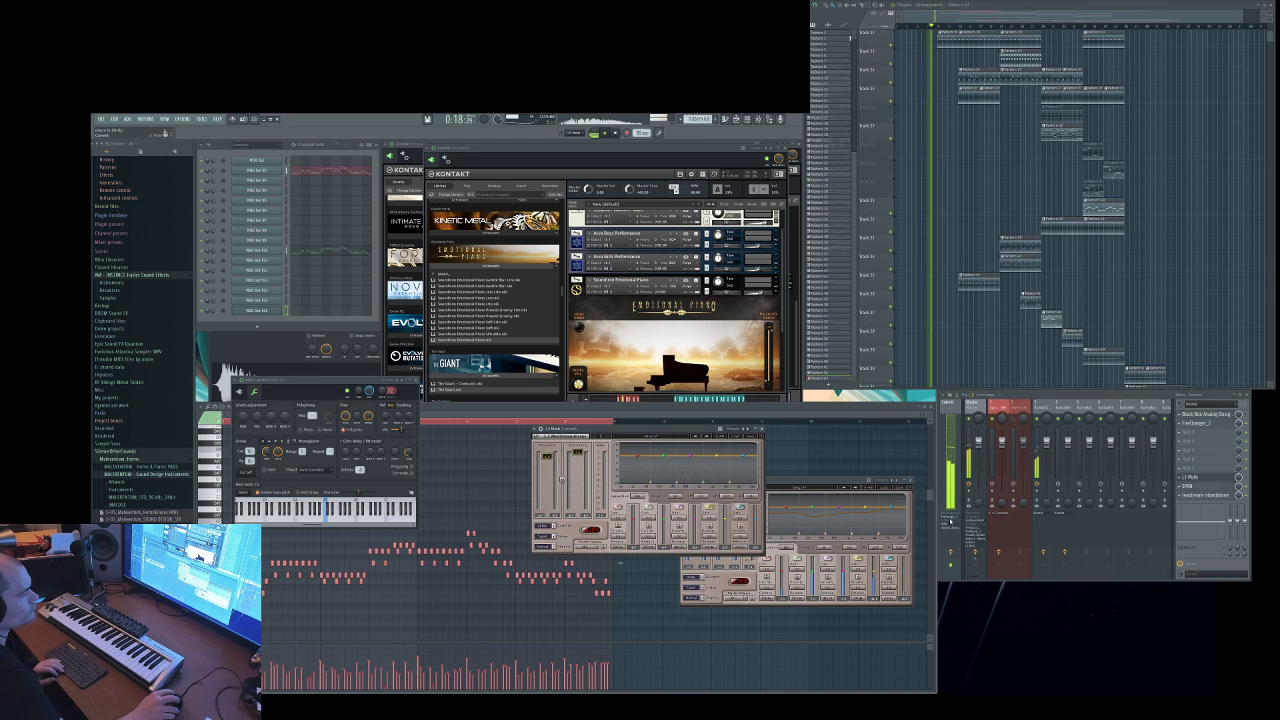
click(950, 522)
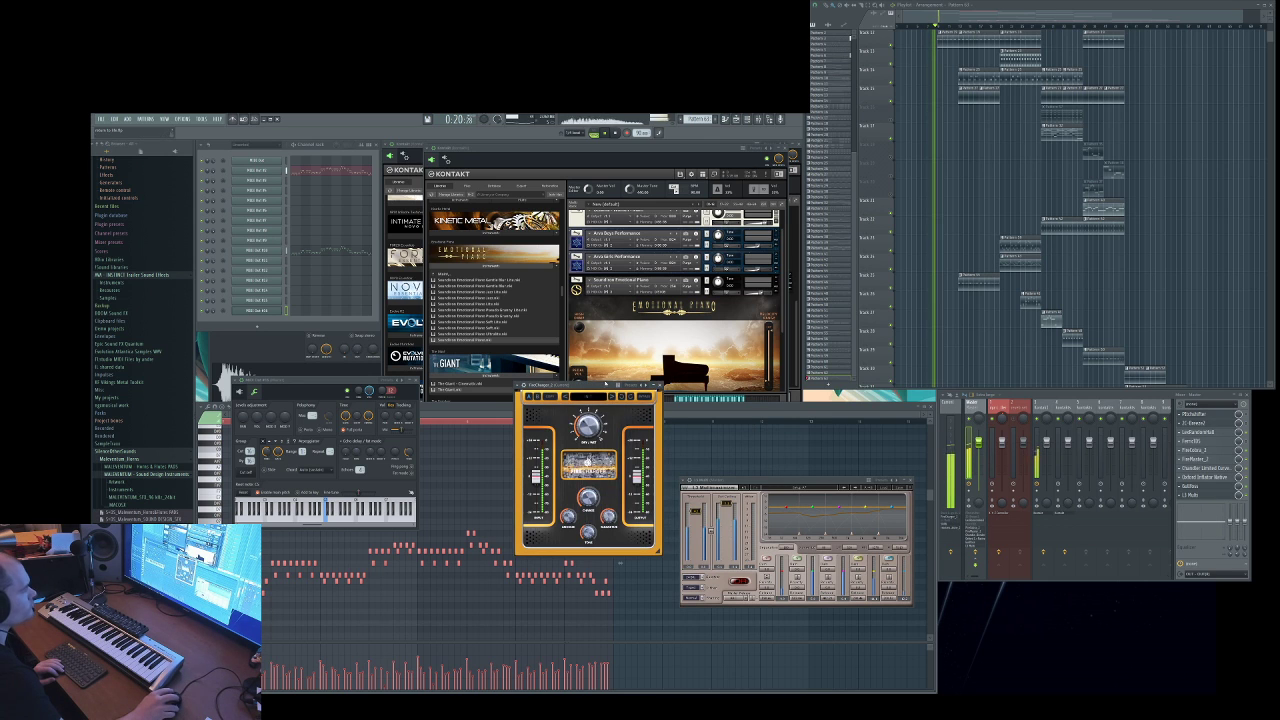
drag(590, 384, 599, 401)
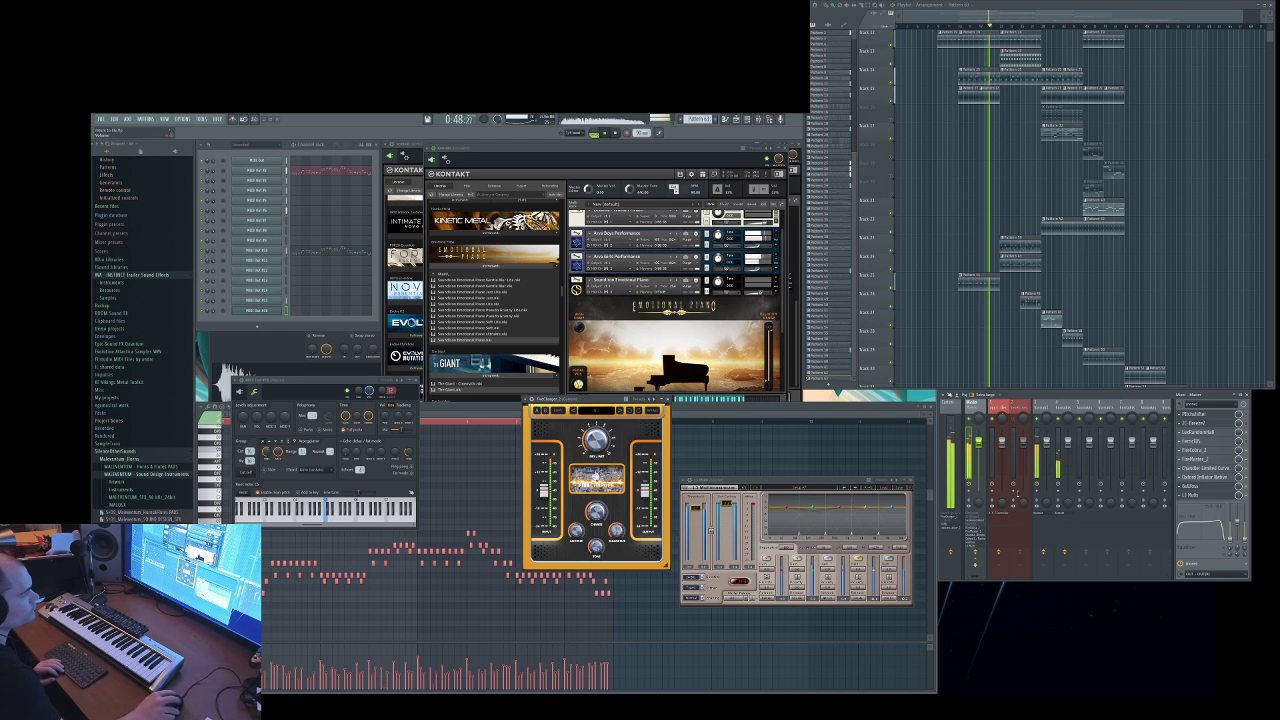
click(1238, 470)
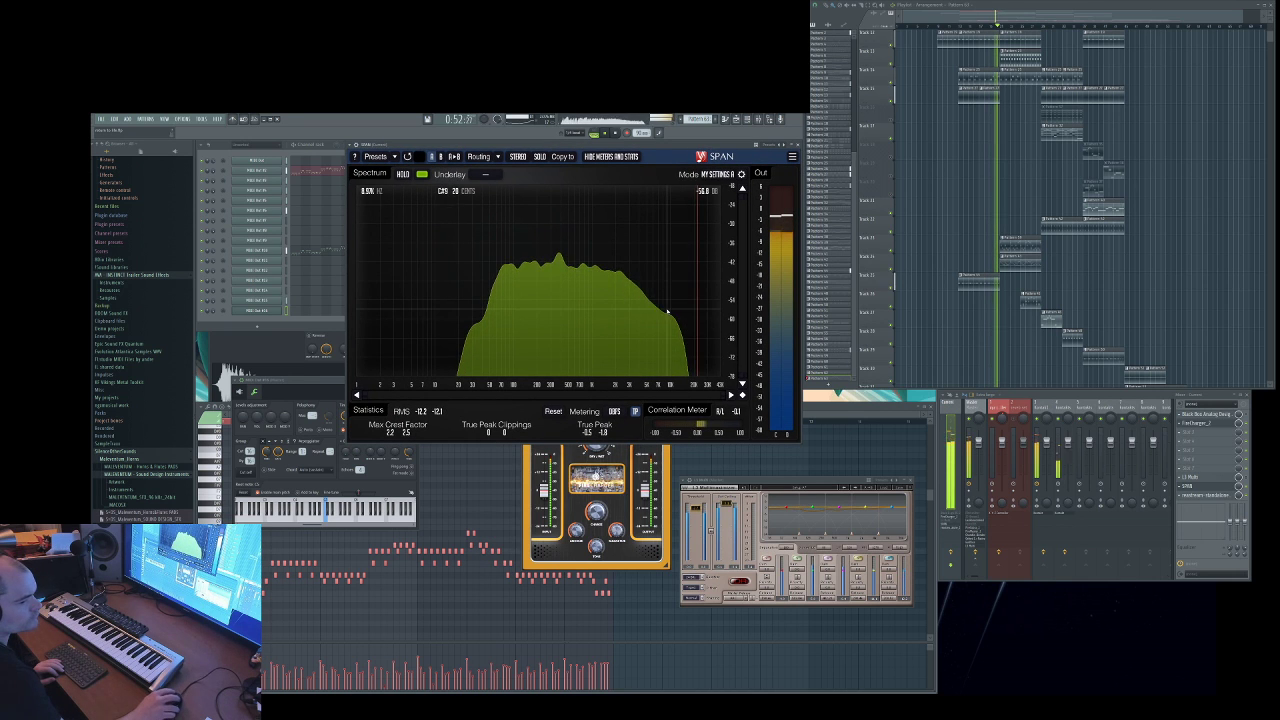
click(597, 403)
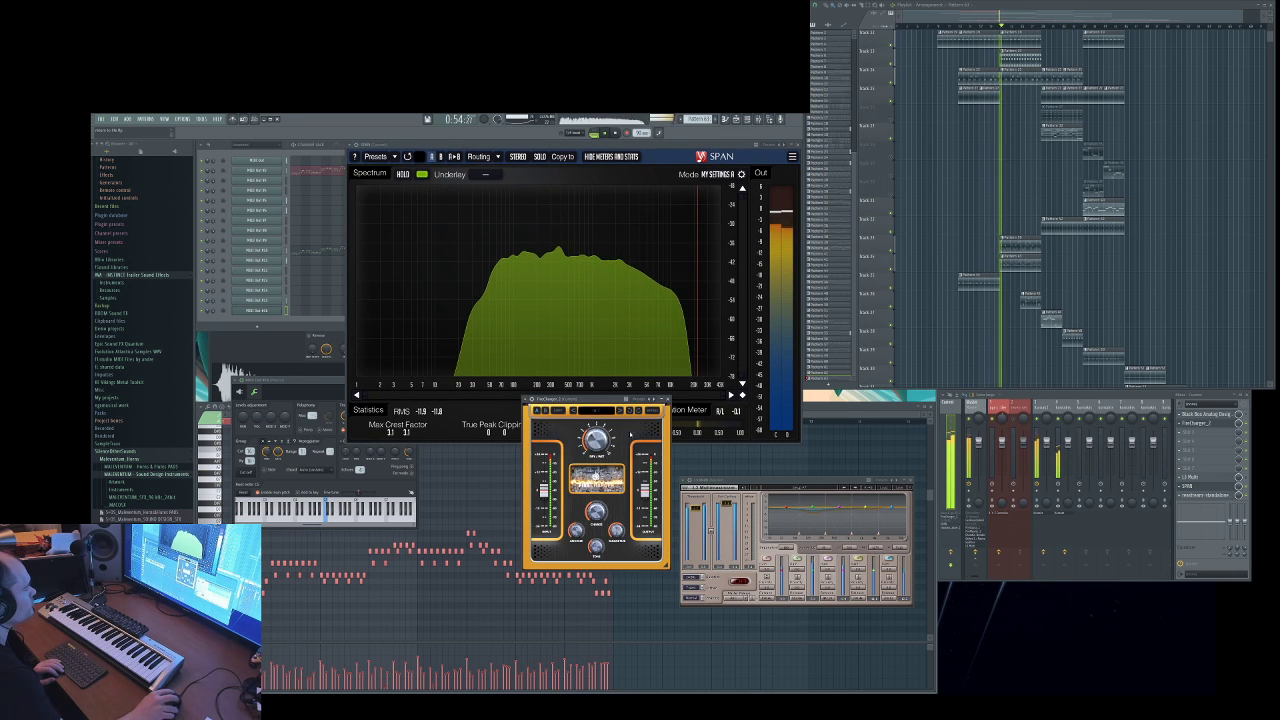
drag(597, 403, 521, 466)
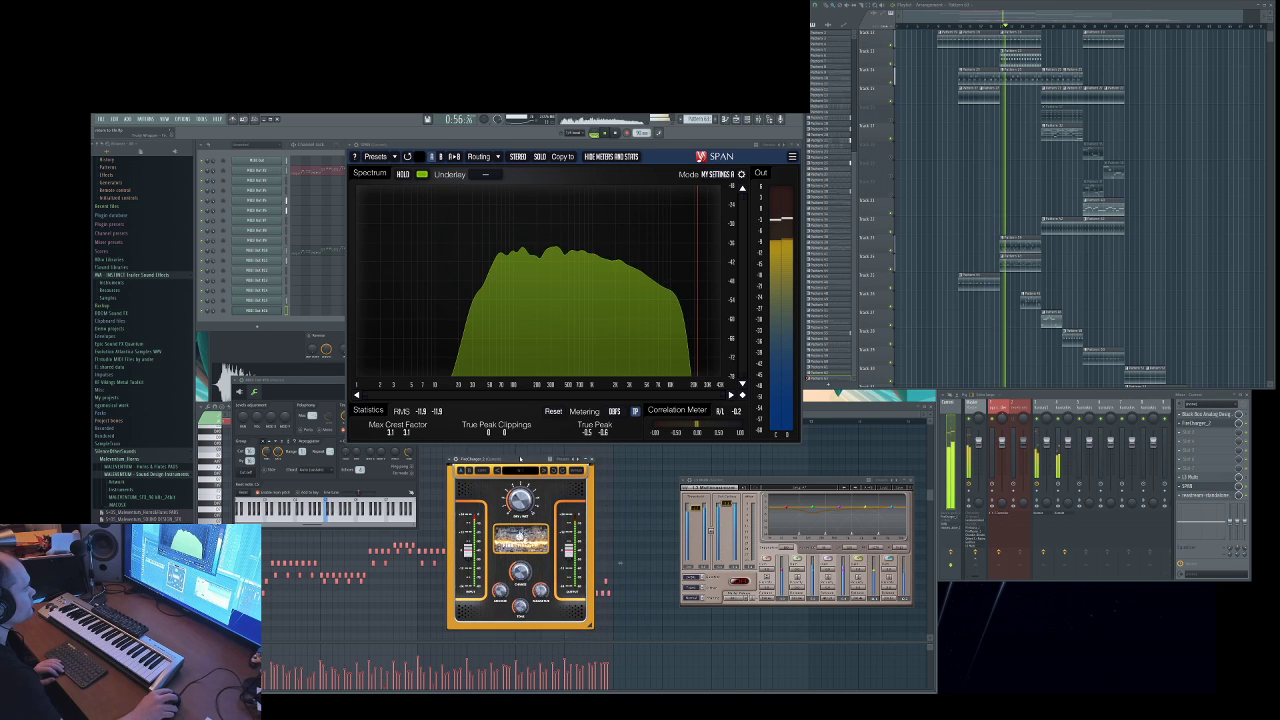
drag(747, 481, 677, 463)
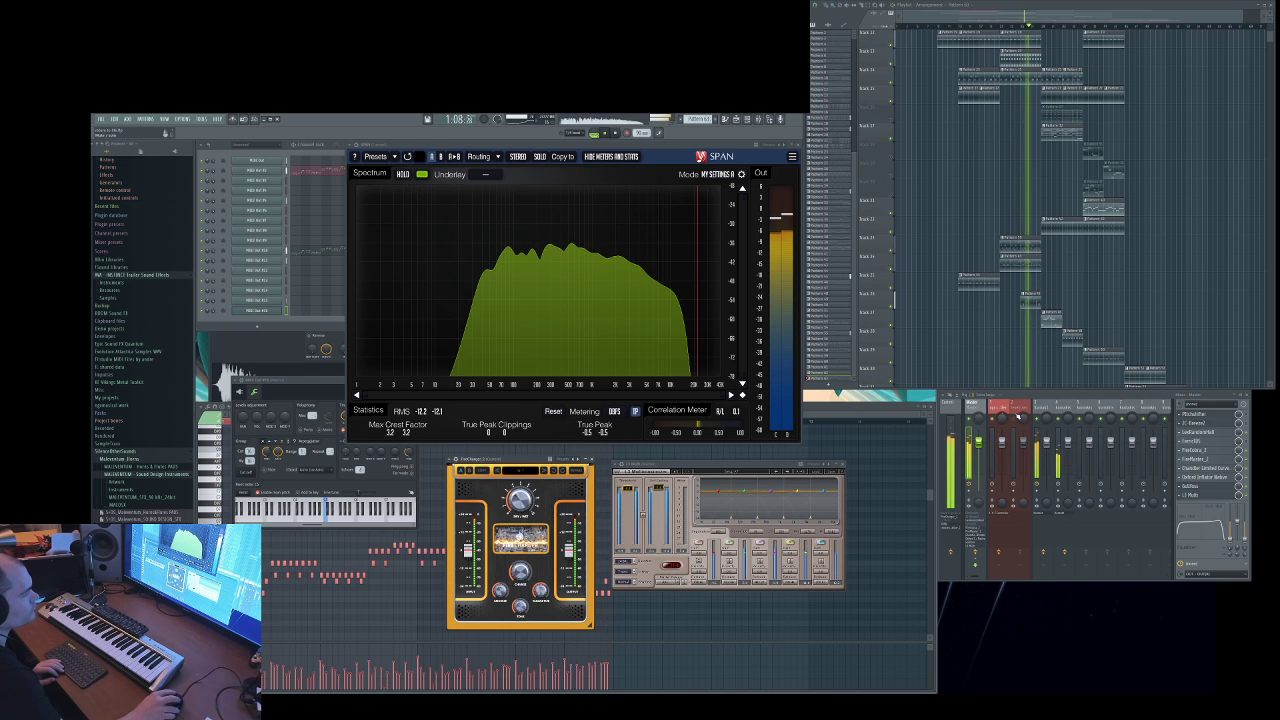
Open the L3 Multi limiter in the master track's effect chain, place it beside the other effects and compare the mixer tracks
click(951, 404)
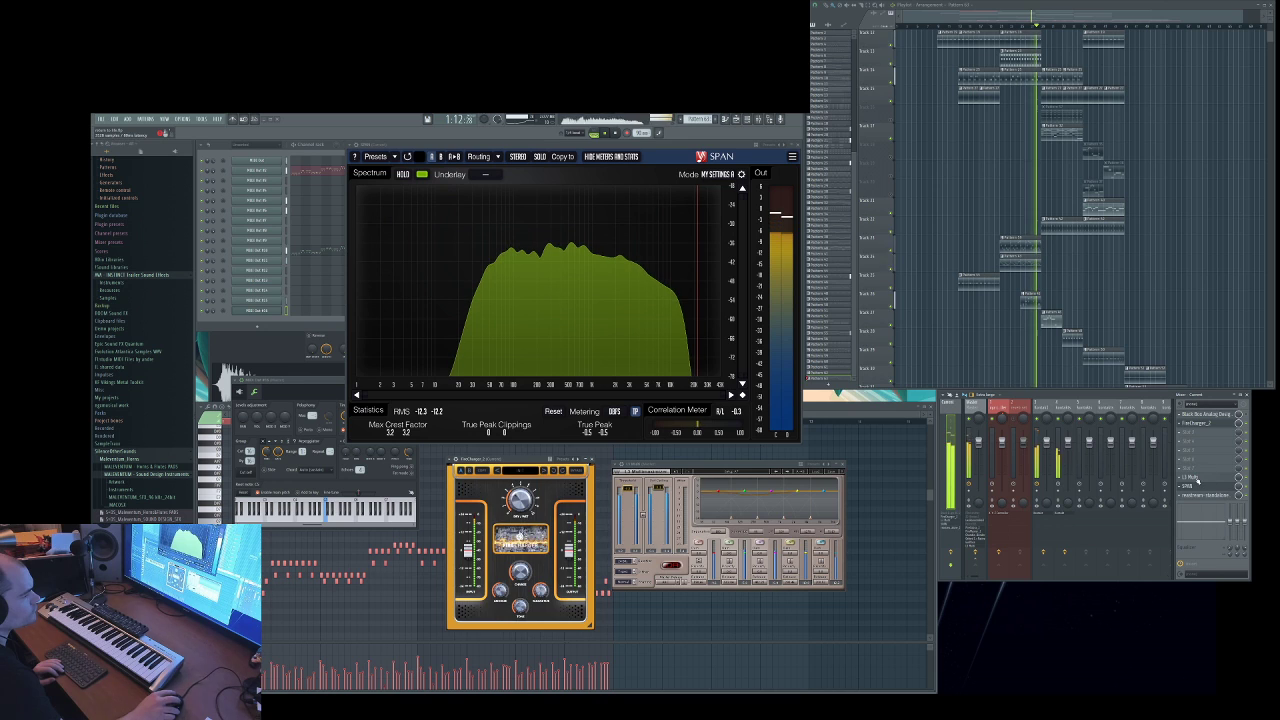
click(1200, 478)
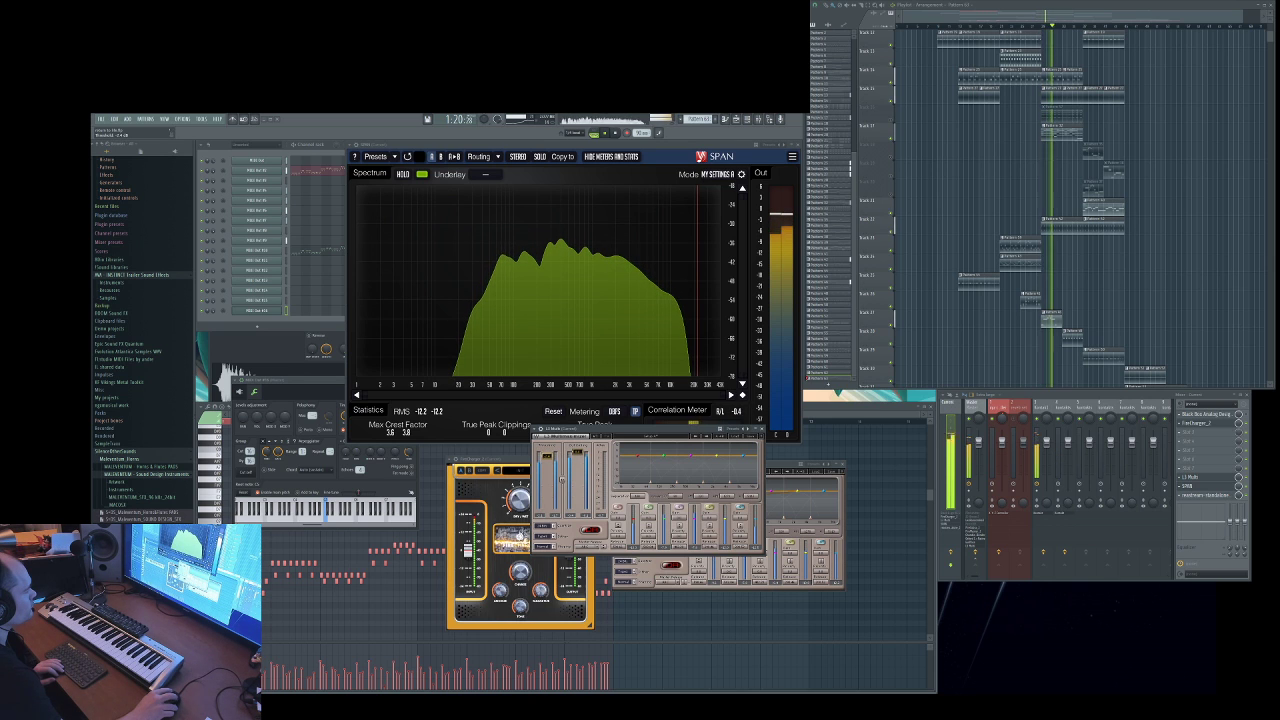
drag(613, 431, 743, 531)
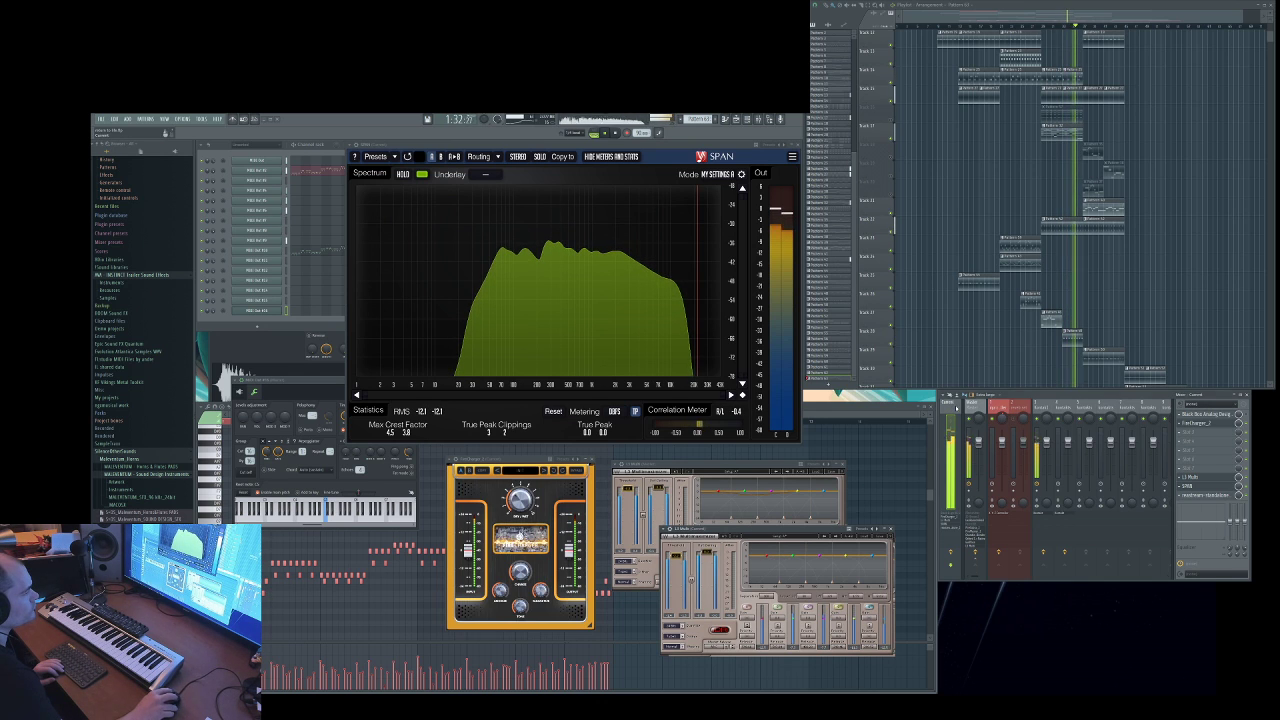
click(1116, 422)
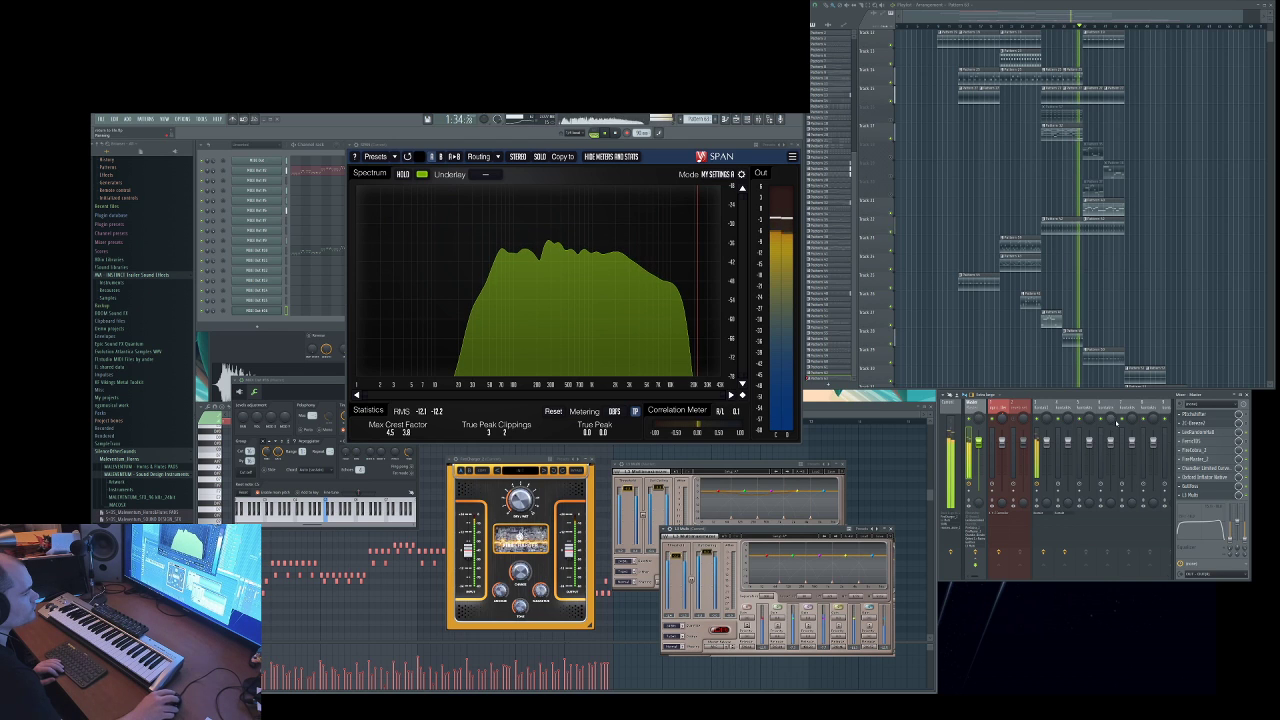
click(956, 412)
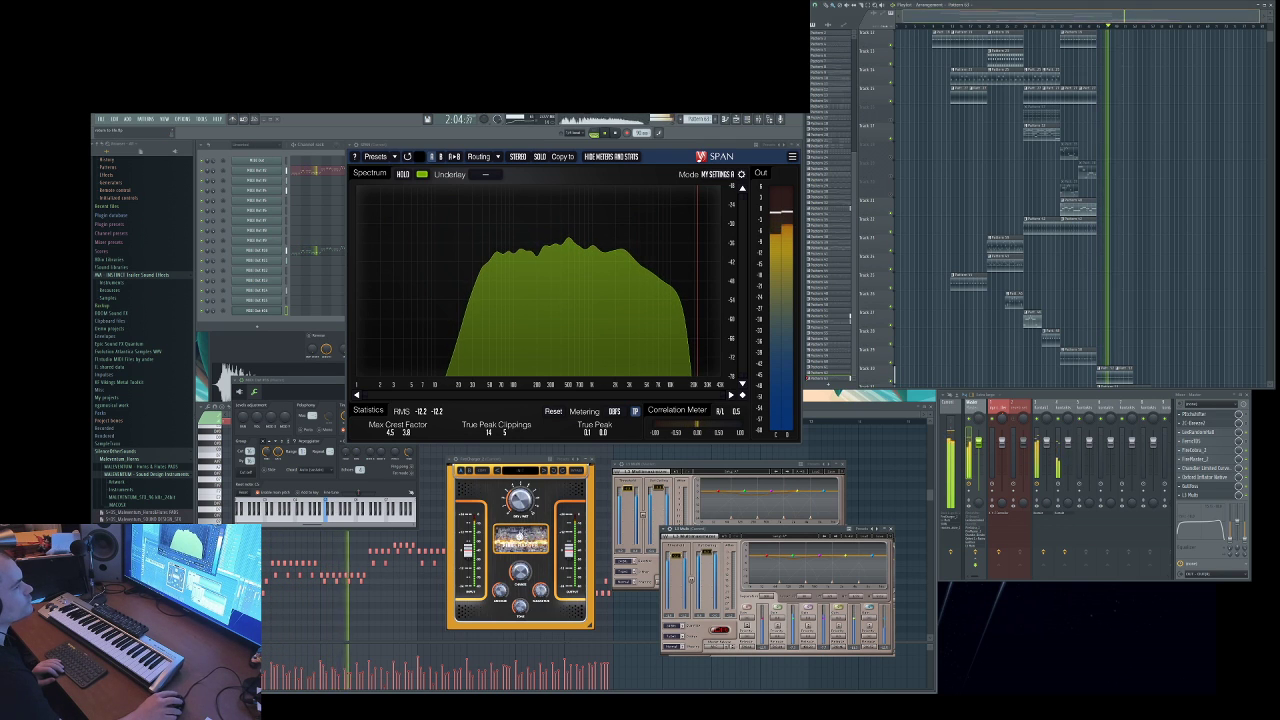
Follow playback through the end of the arrangement in the playlist and return to the song's start
scroll(997, 213, right, 1)
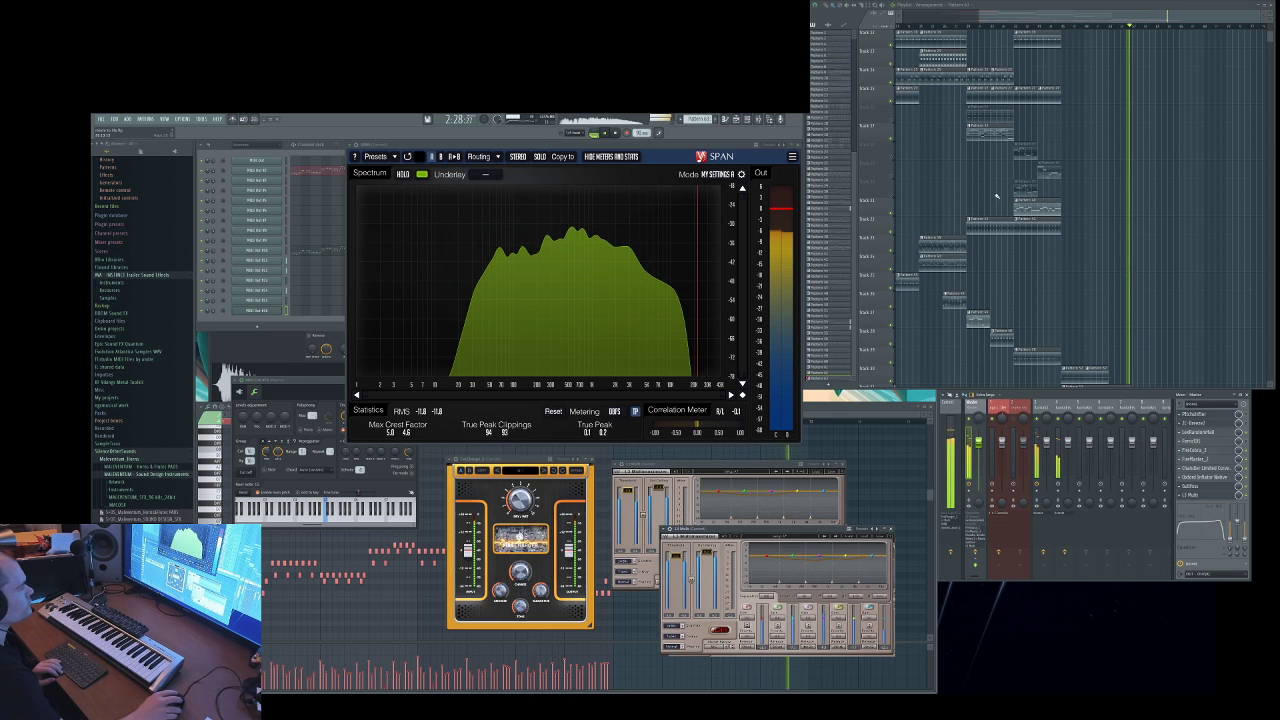
scroll(1123, 20, left, 2)
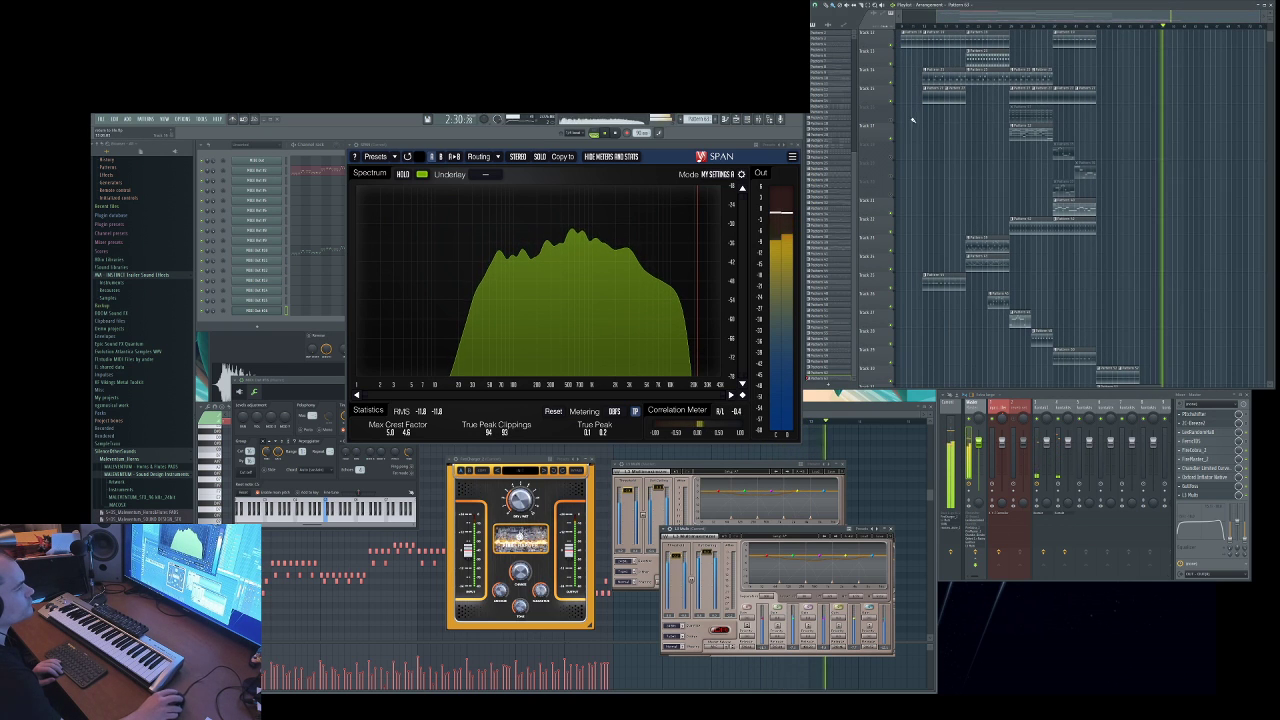
scroll(1123, 20, left, 2)
scroll(1123, 20, down, 2)
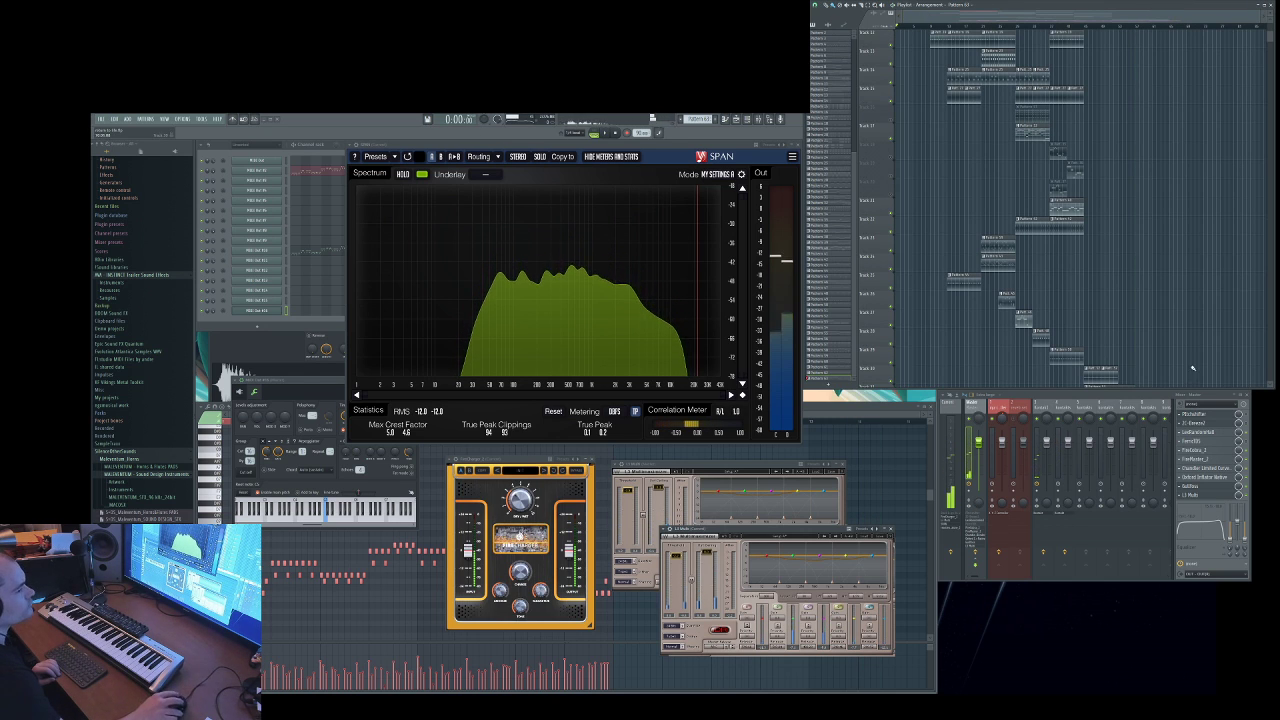
Audition the song with the mixer track's reverb effects open and adjust the Mix level of the Random Hall reverb
click(1225, 424)
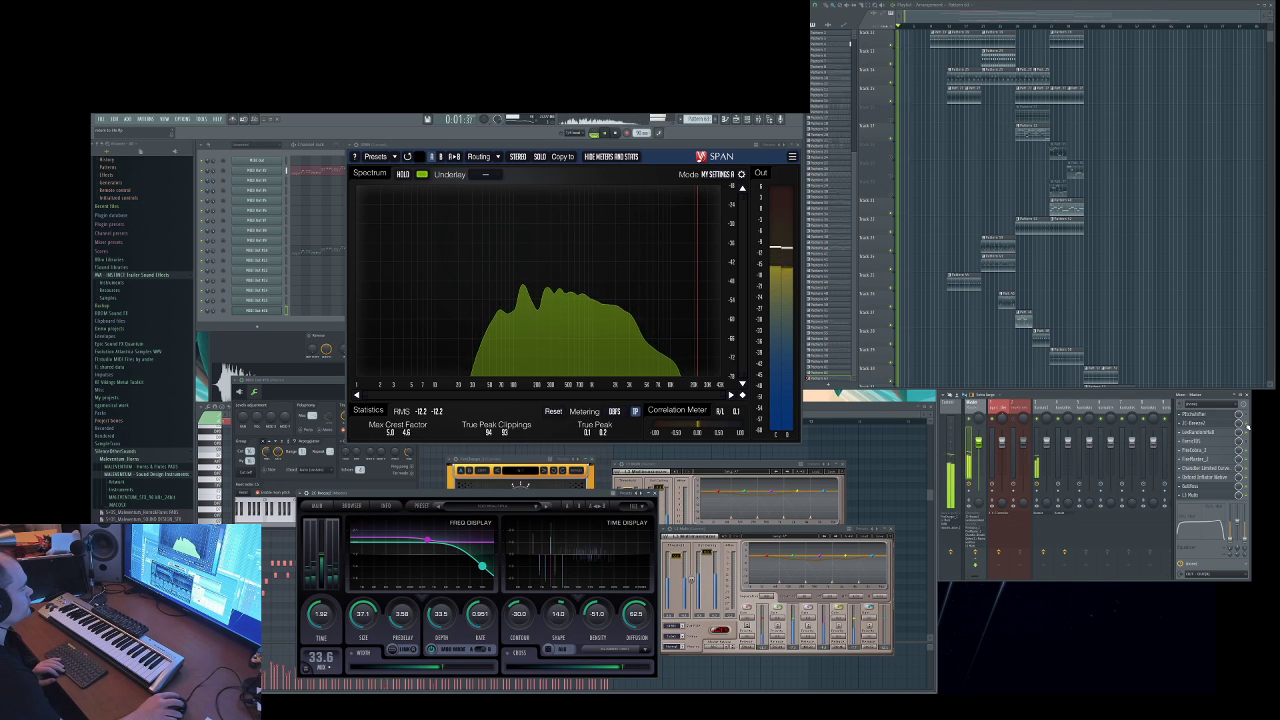
key(space)
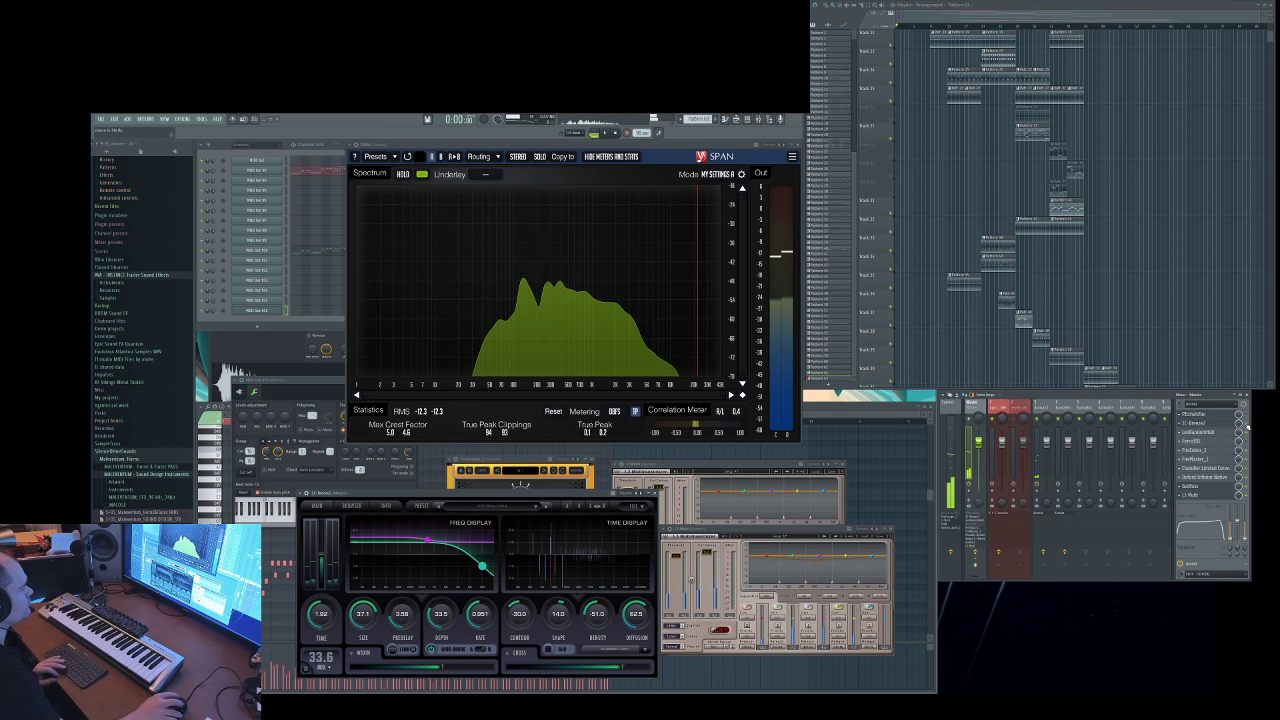
key(space)
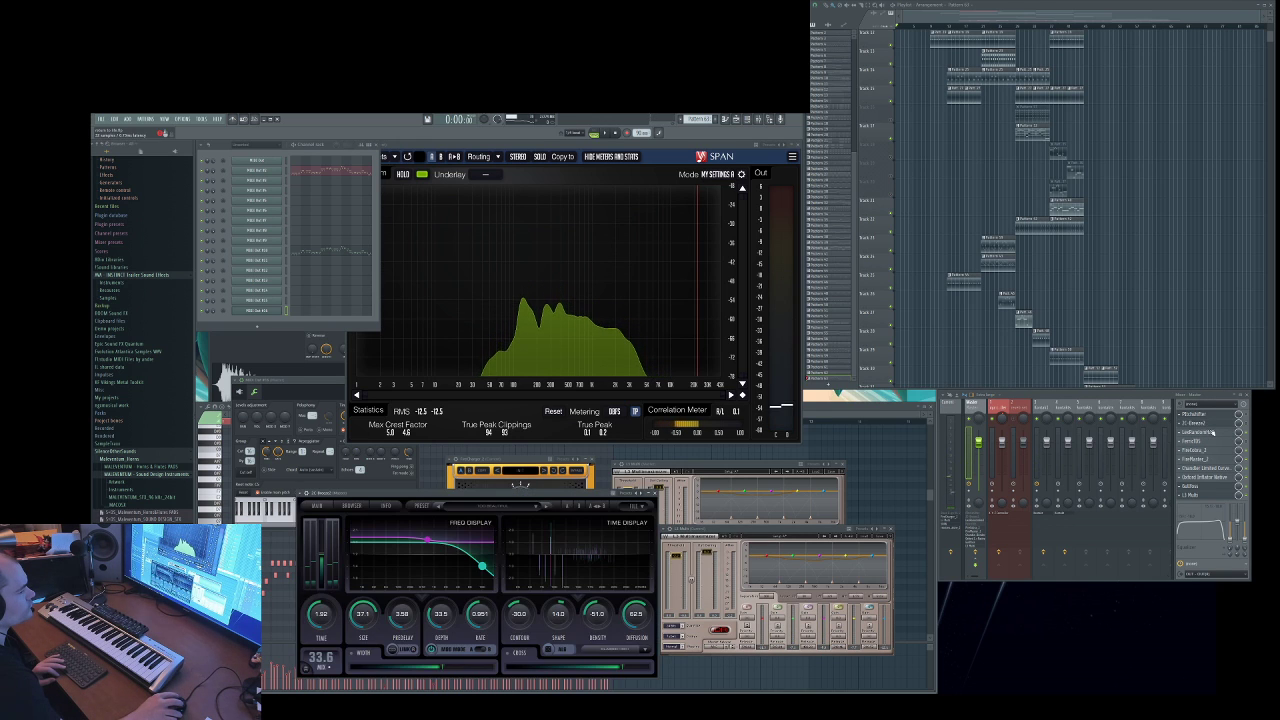
click(1210, 432)
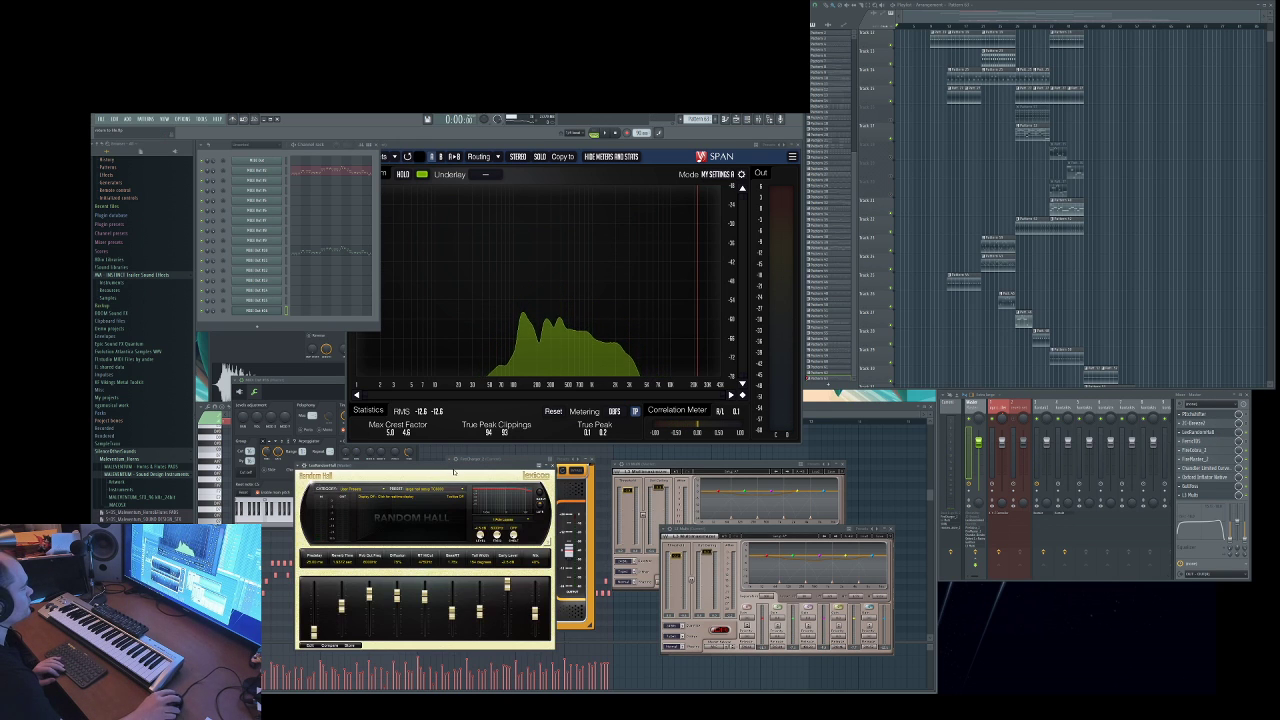
drag(461, 466, 605, 441)
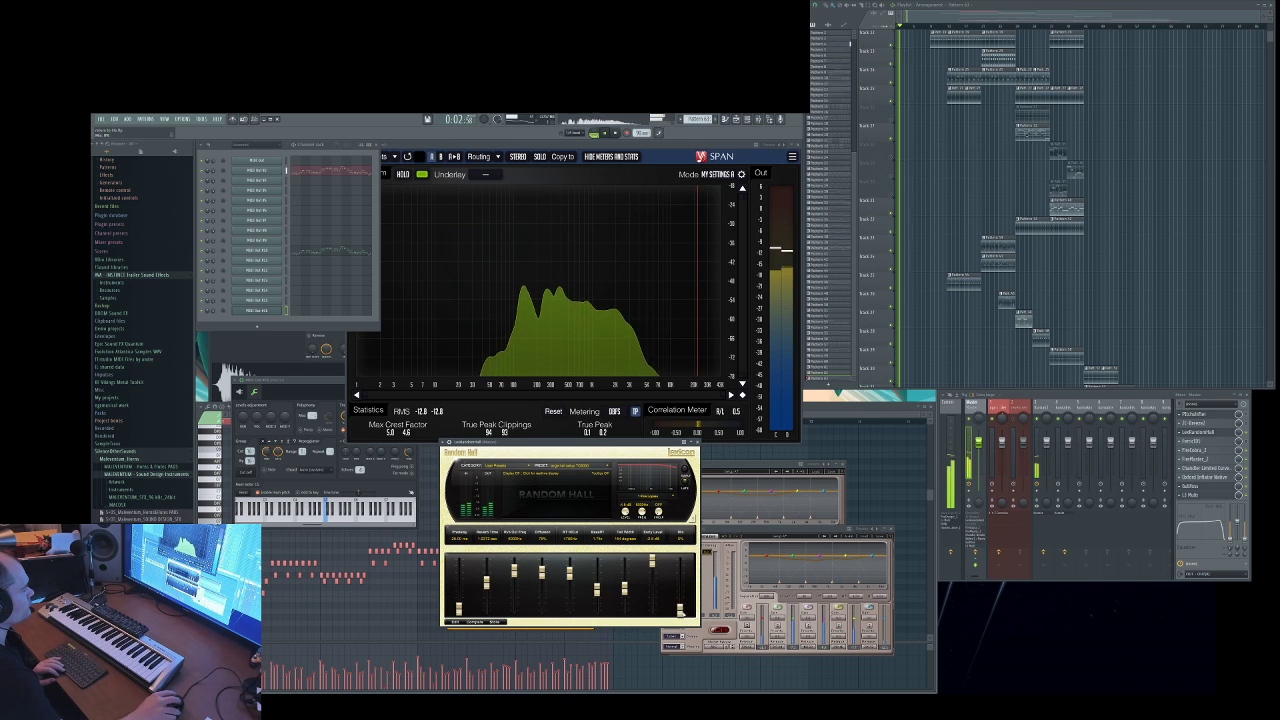
key(space)
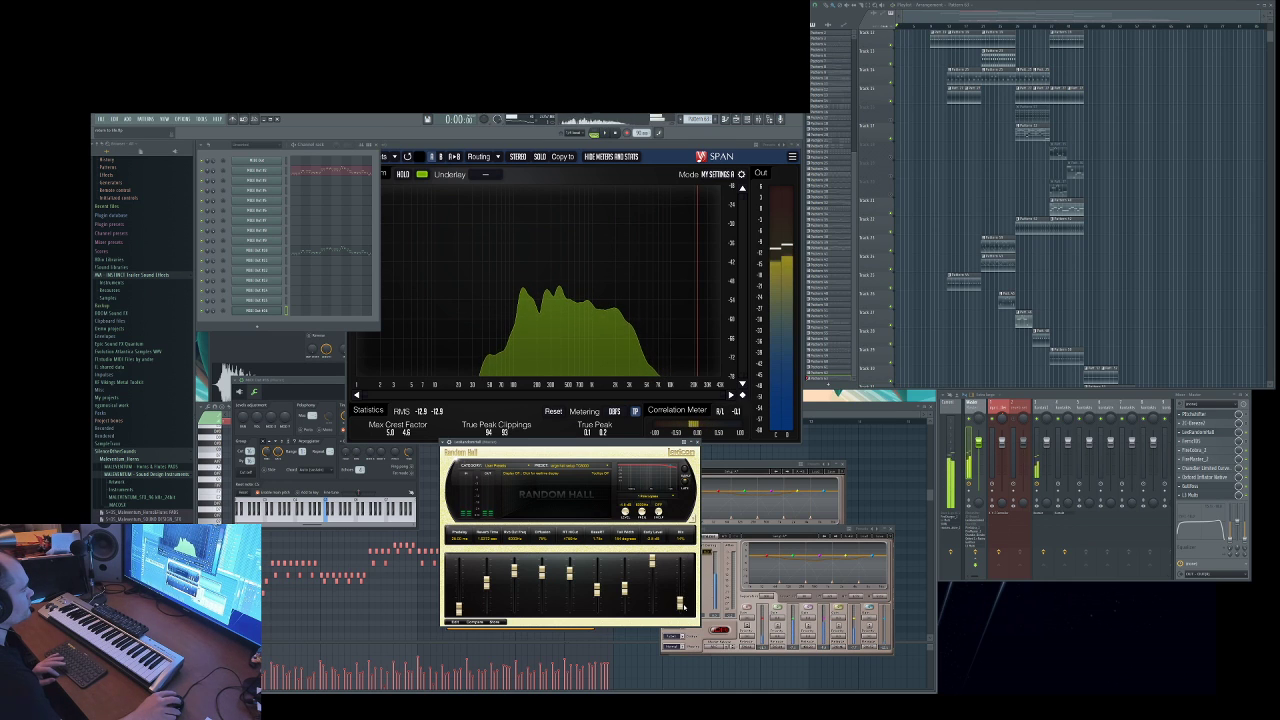
key(space)
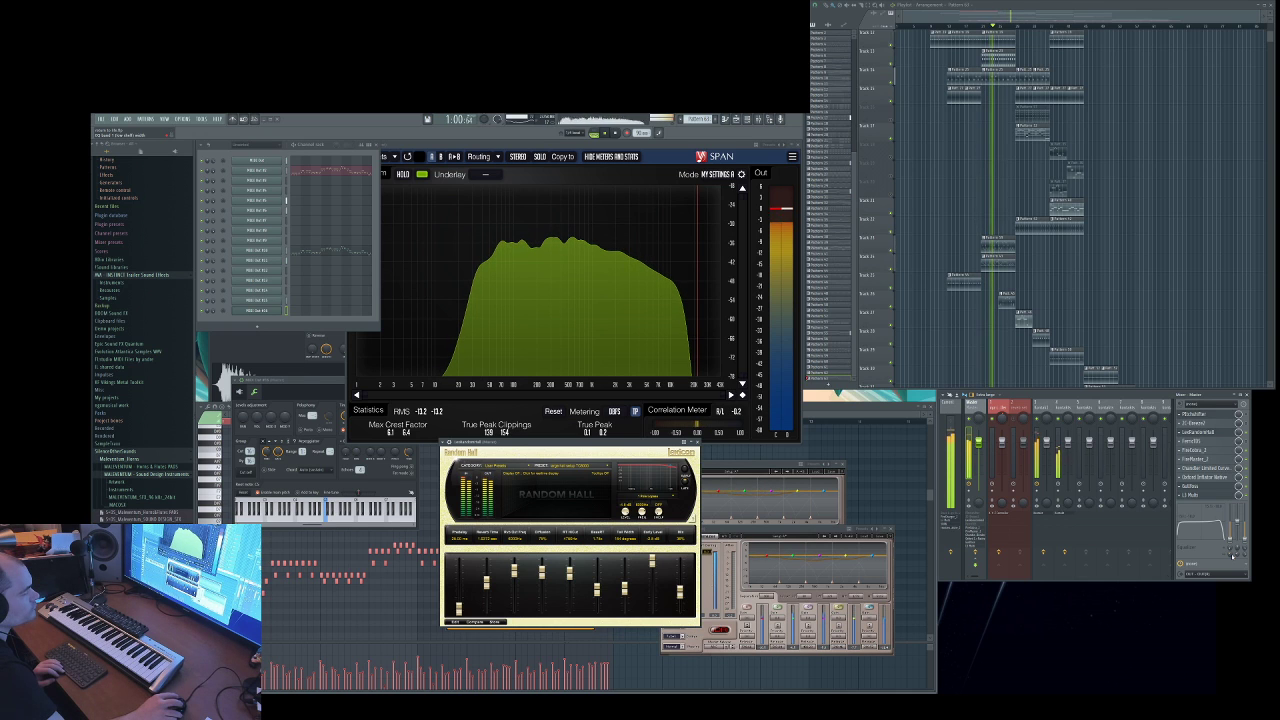
Inspect the Chandler Limited Curve Bender equalizer and the effect chains of other mixer tracks during playback, and stop the song
click(1218, 467)
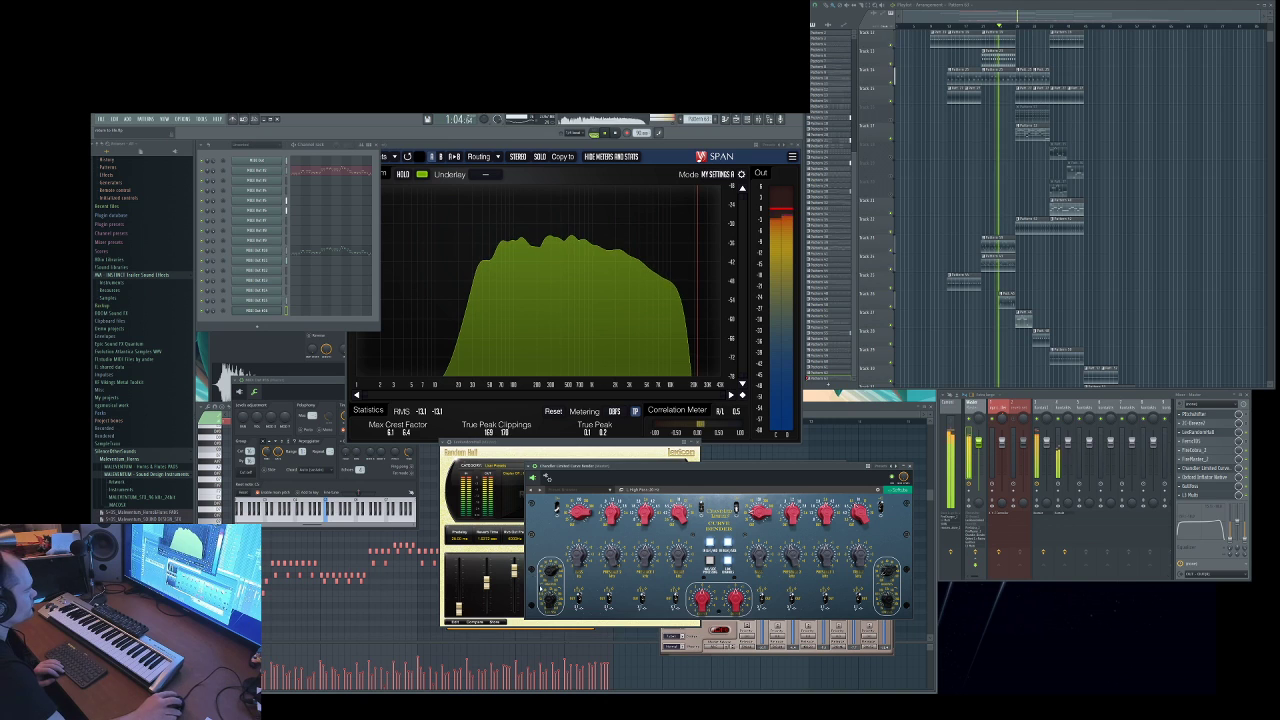
click(1020, 420)
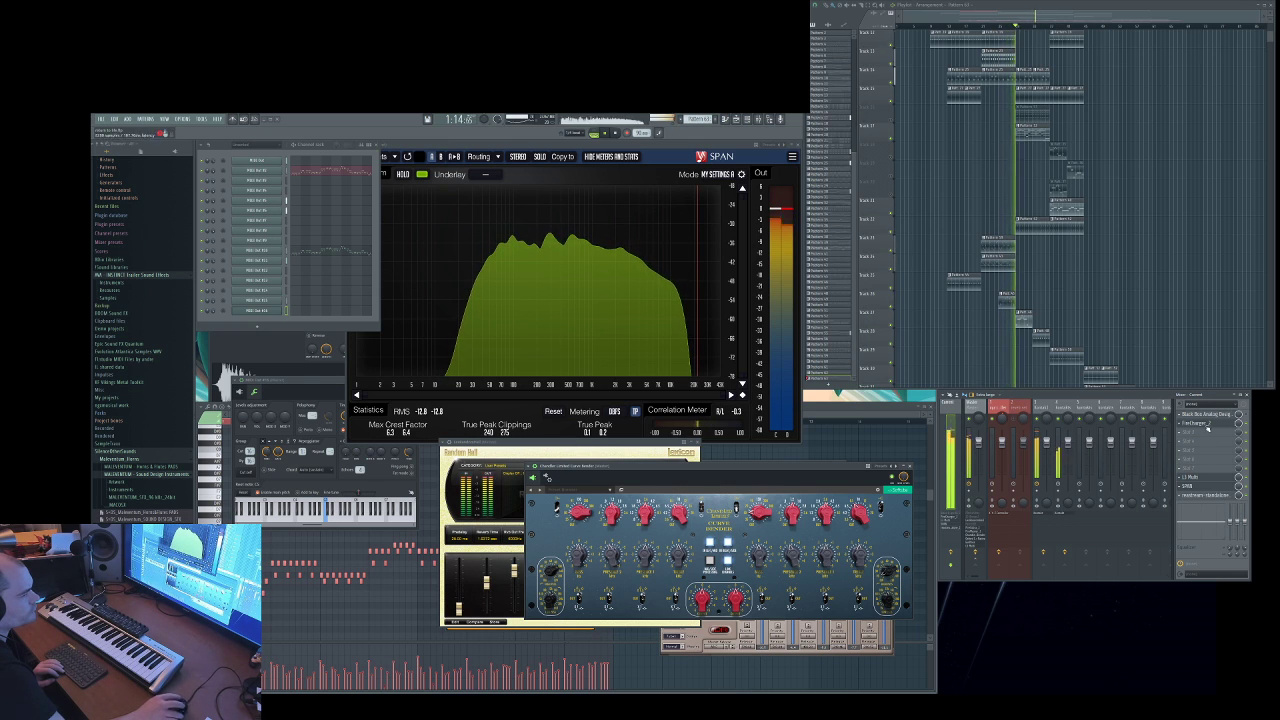
click(981, 408)
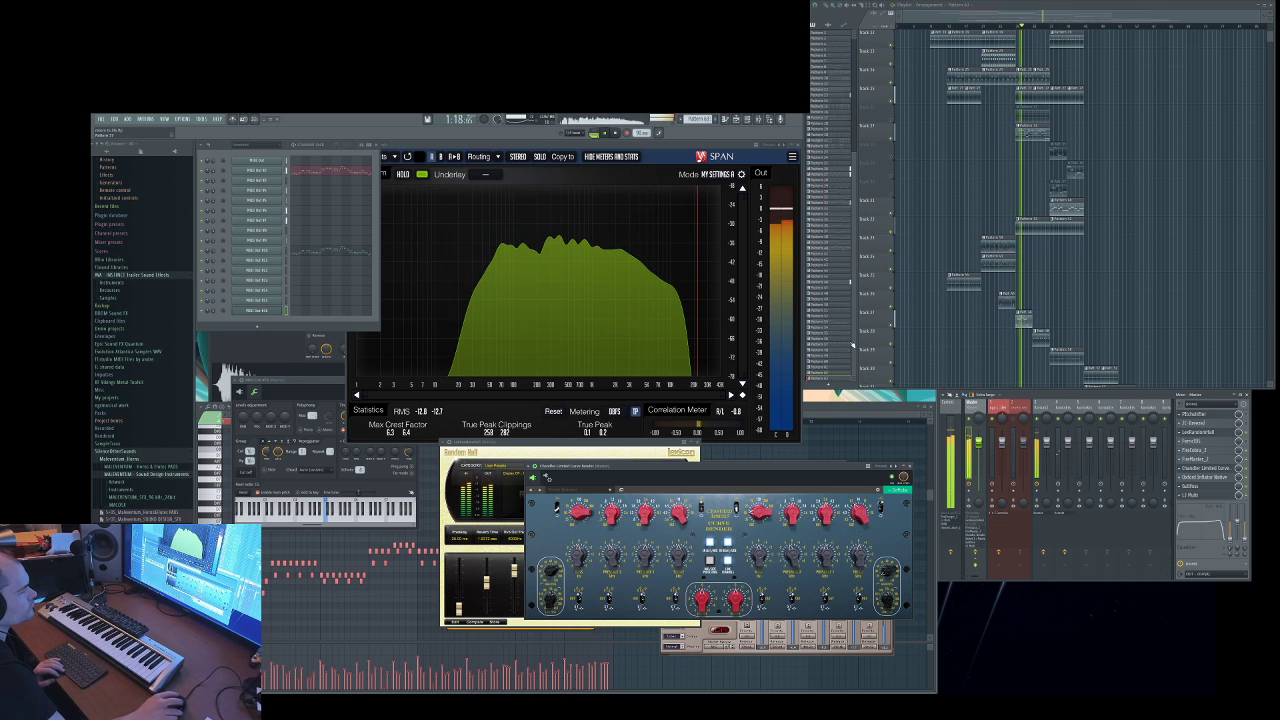
key(space)
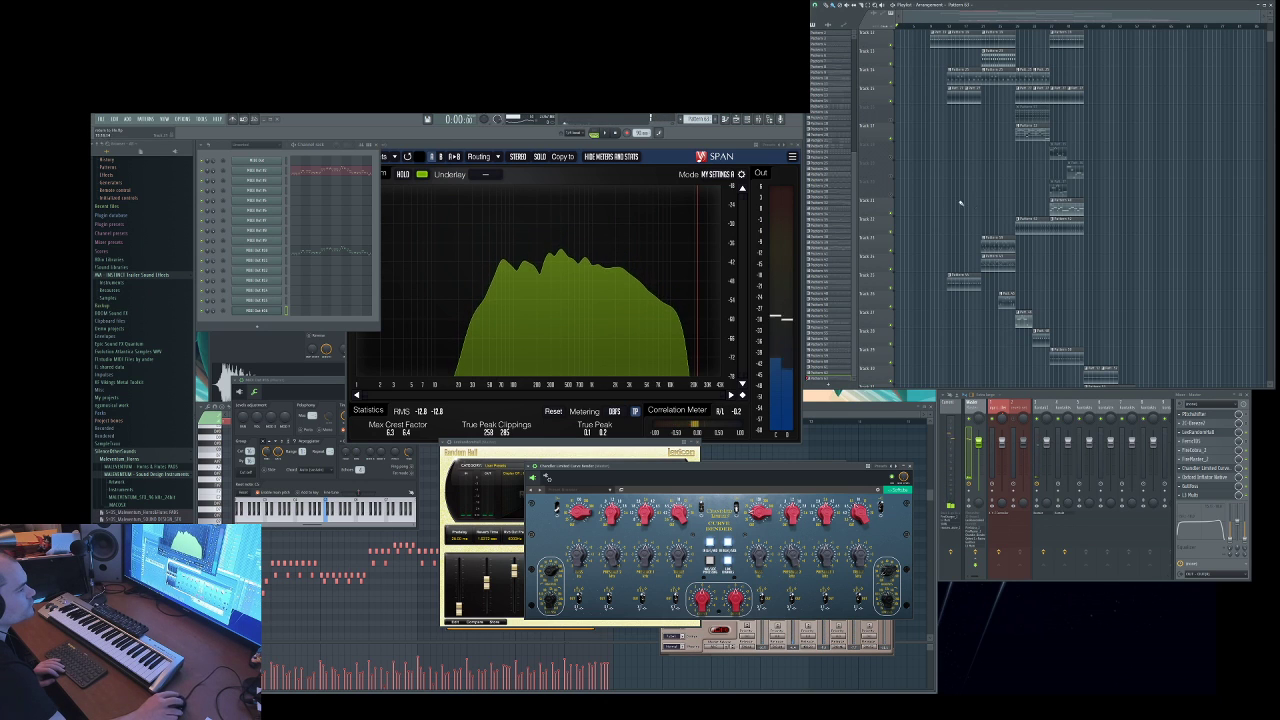
key(space)
key(space)
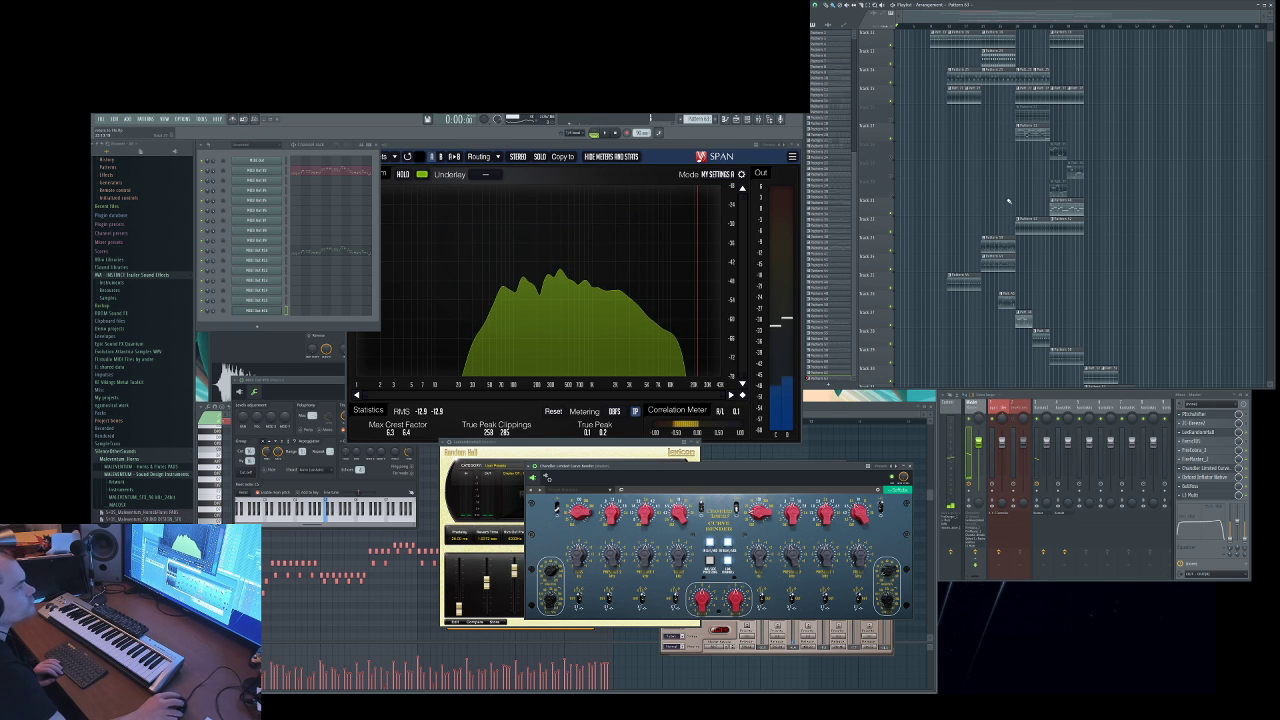
Select the last bars of the arrangement on the playlist timeline and play them to check the song's ending
drag(1070, 20, 1118, 257)
scroll(1105, 160, down, 4)
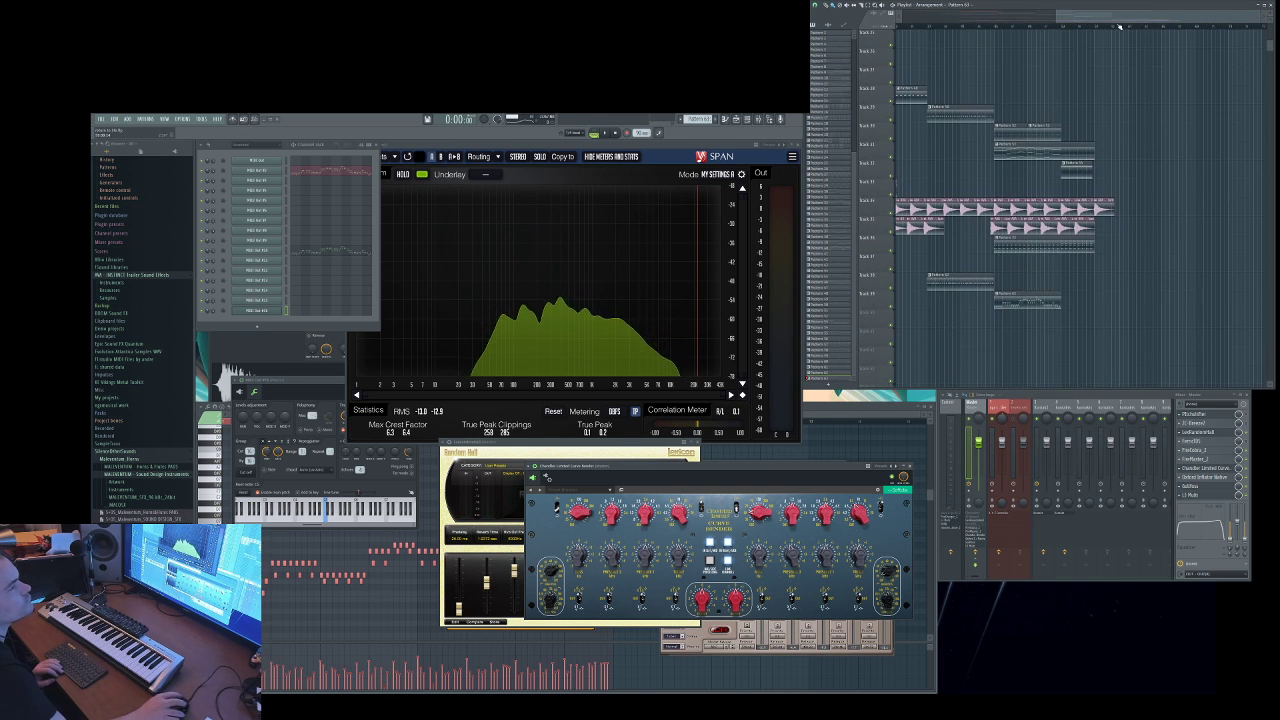
click(1120, 27)
key(space)
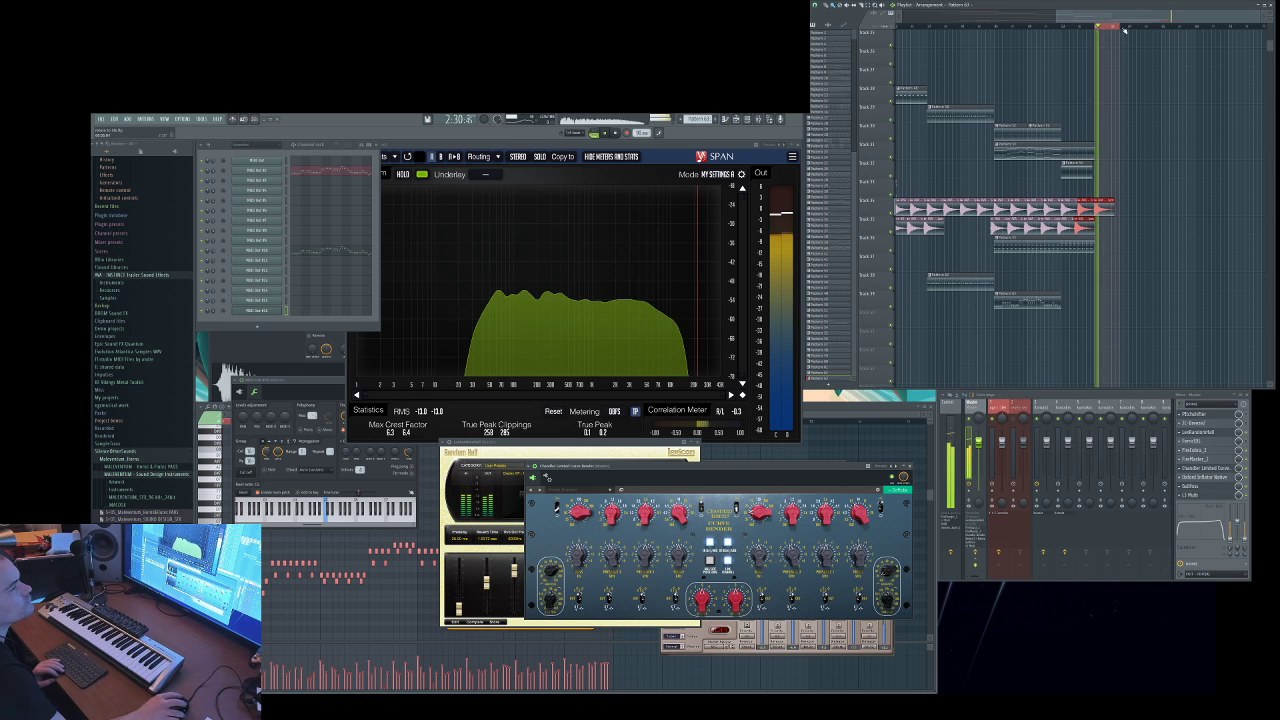
scroll(1123, 30, up, 2)
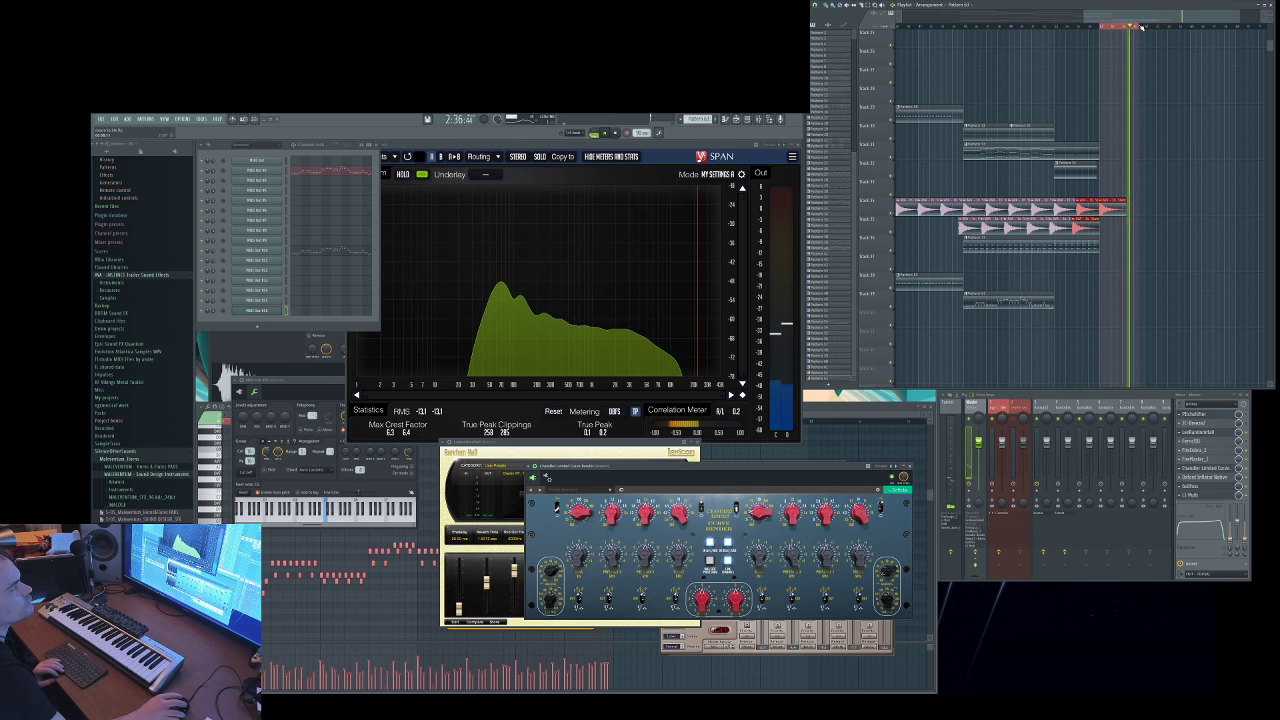
scroll(1141, 27, up, 1)
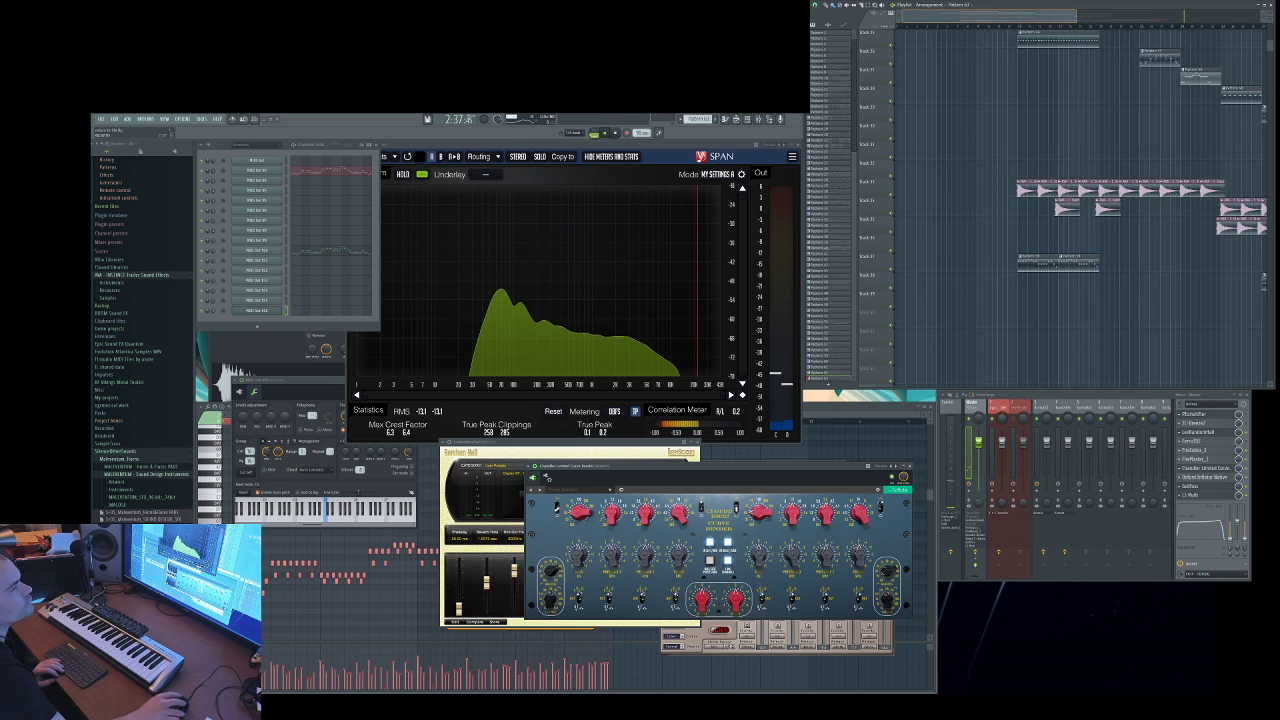
Extend the playlist time selection over the whole song and restart playback from the beginning
click(943, 18)
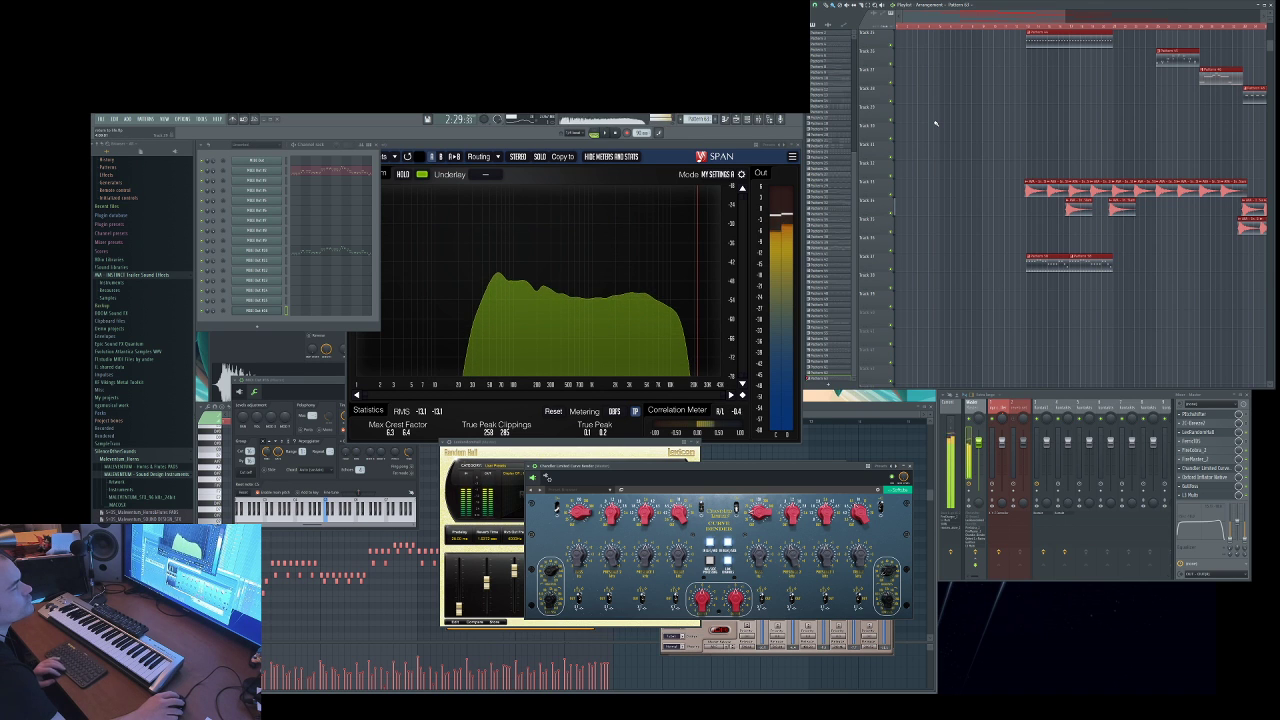
scroll(930, 115, up, 10)
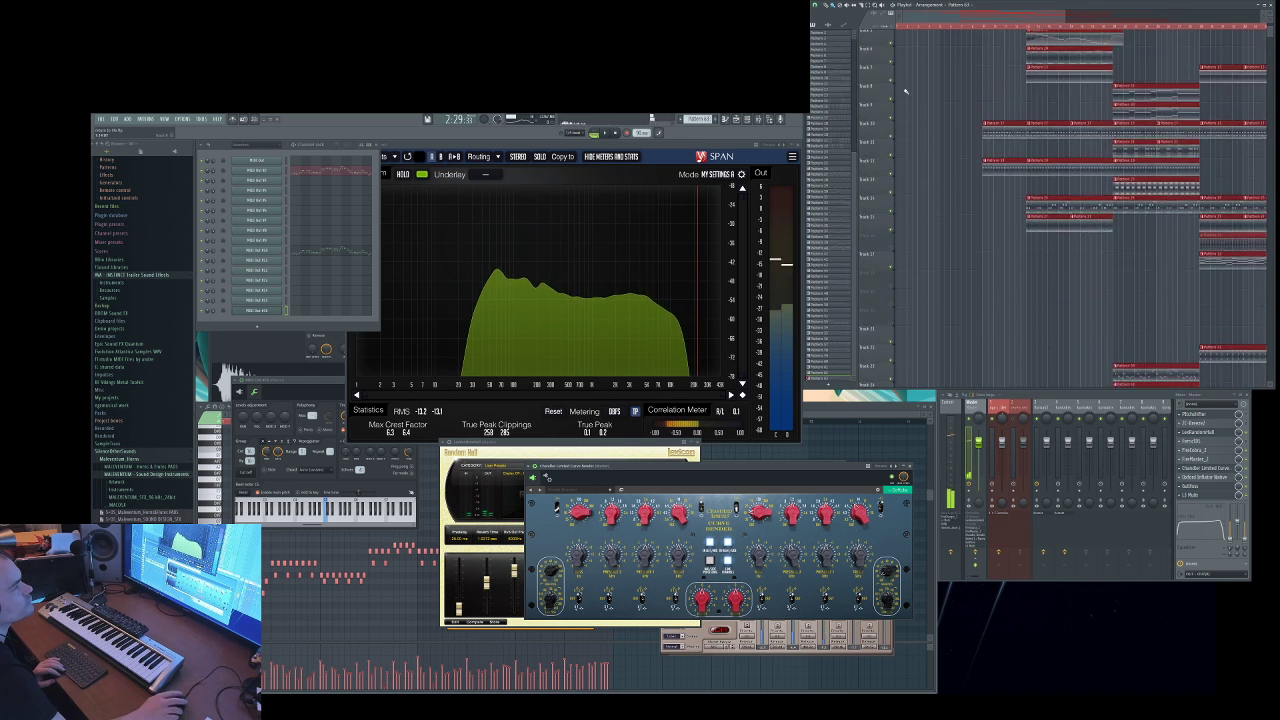
scroll(905, 92, up, 3)
key(space)
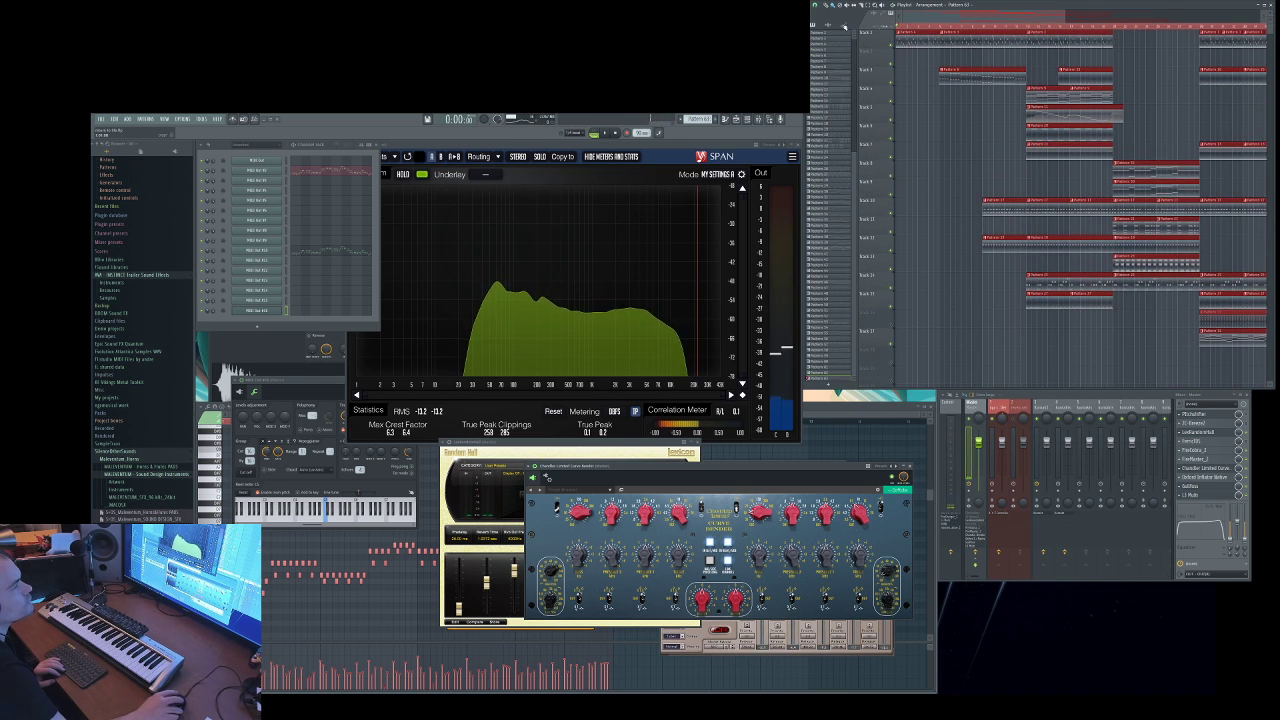
key(space)
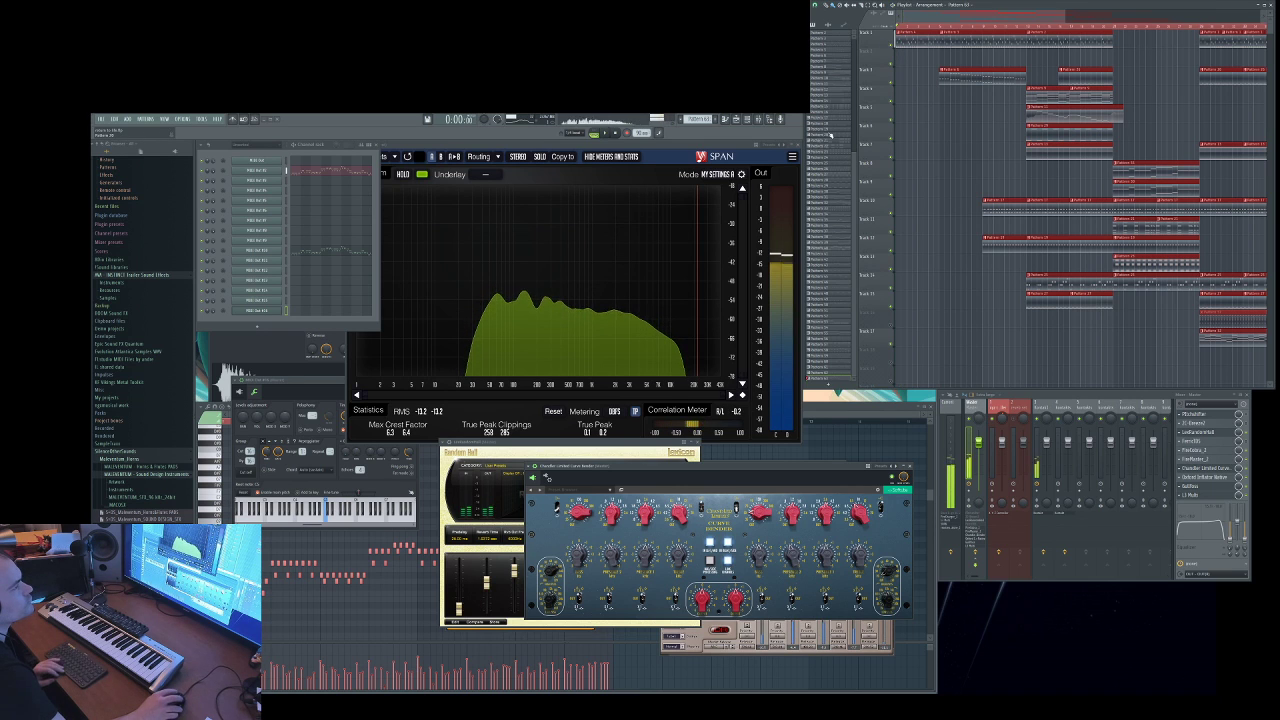
Stop playback and save the project as the FL Studio song file "return to life", overwriting the existing file
key(space)
key(ctrl+shift+s)
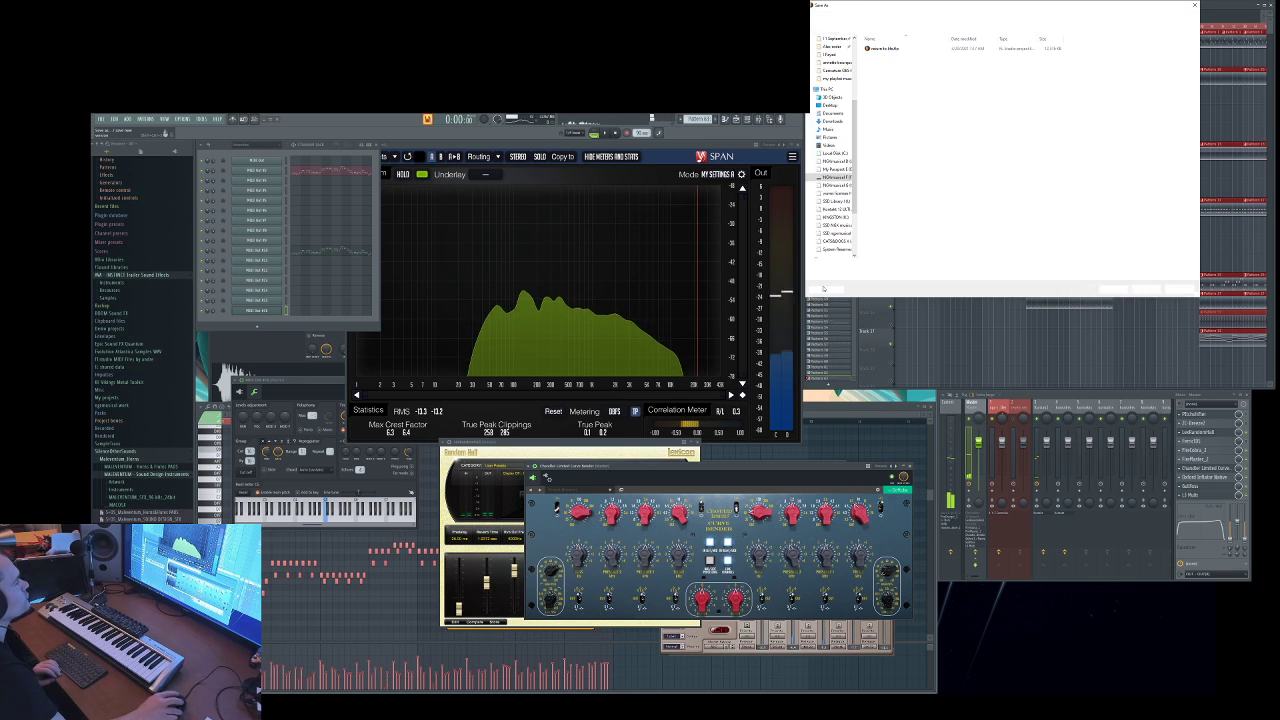
click(900, 273)
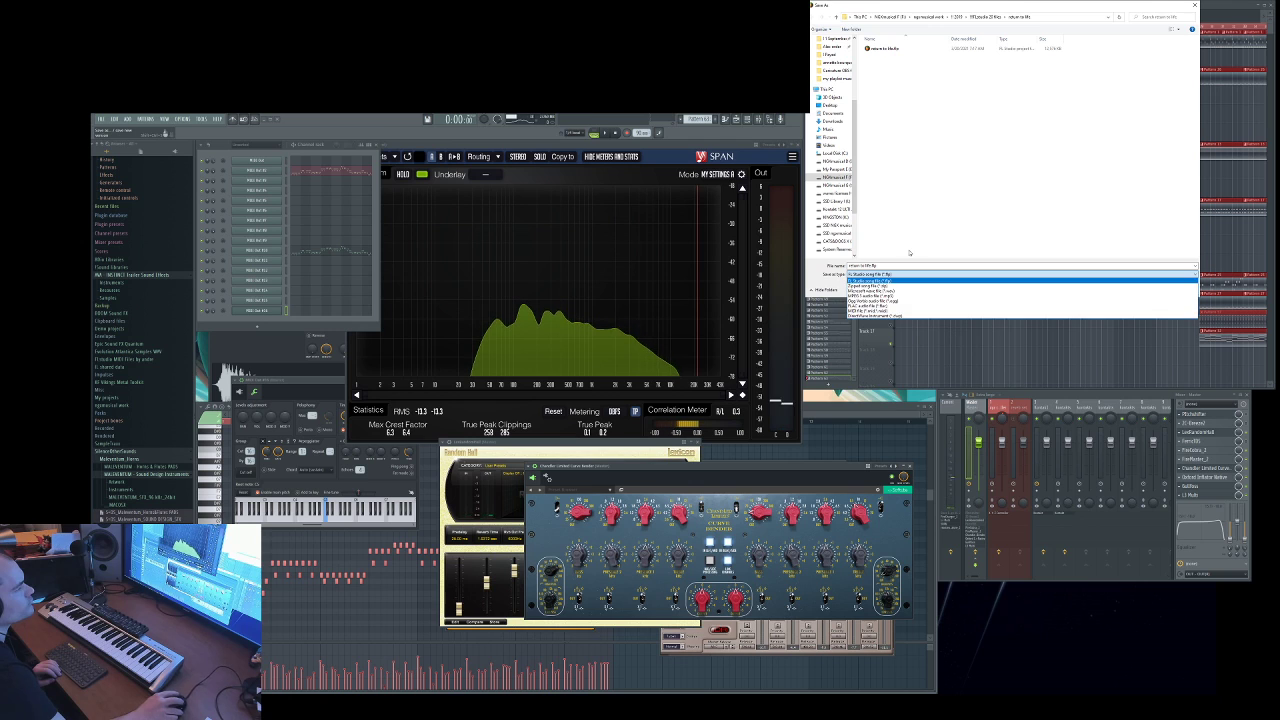
click(895, 280)
click(1146, 289)
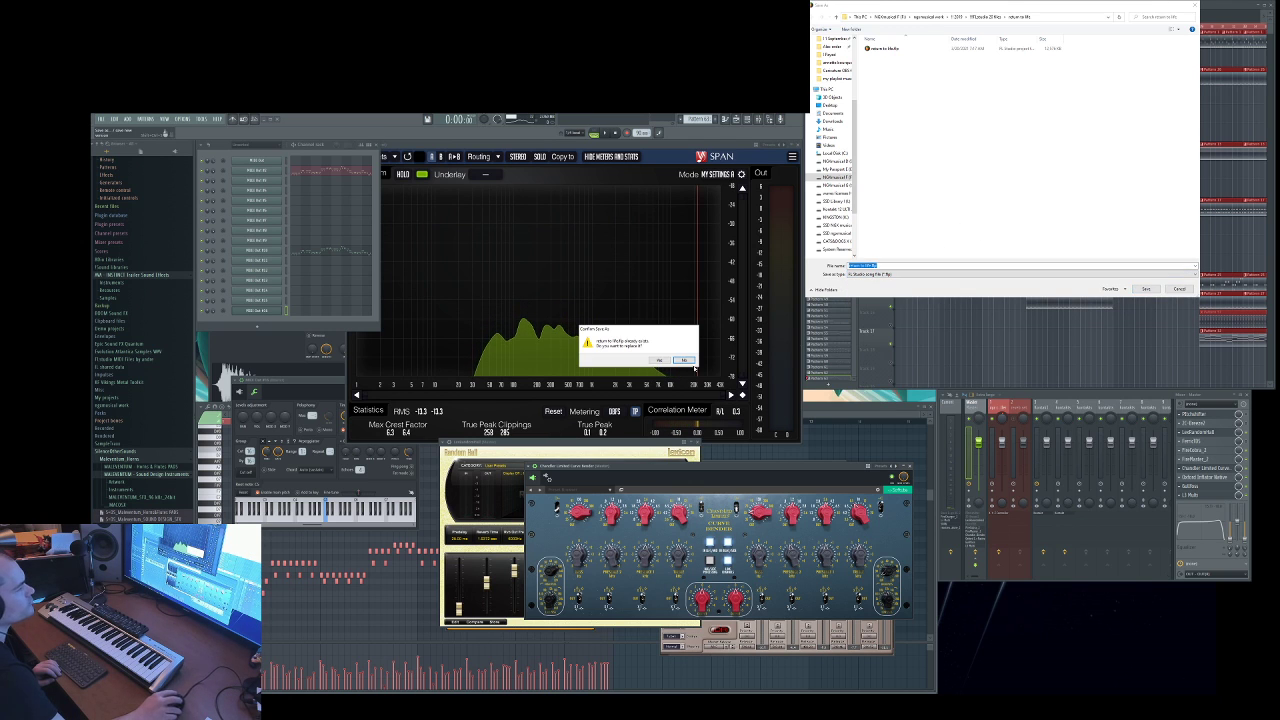
click(659, 360)
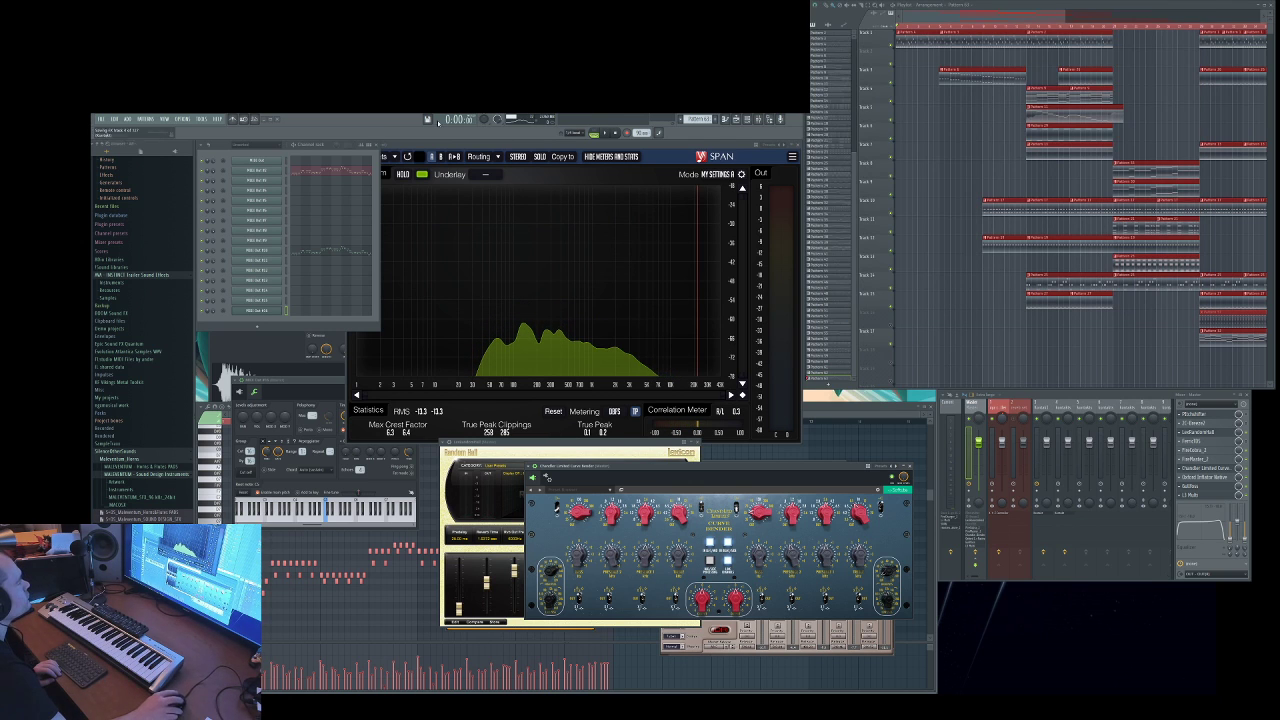
Export the song as the MP3 audio file "return to life" and start rendering with the offered settings
key(ctrl+shift+s)
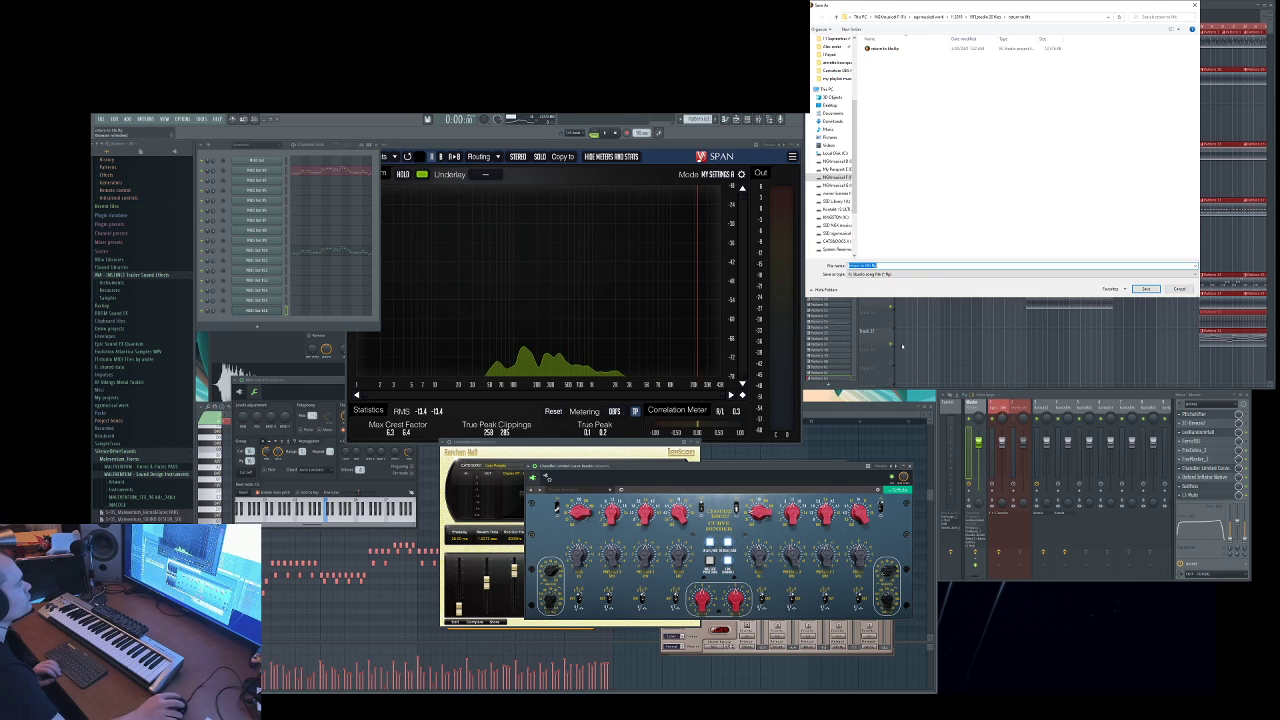
click(942, 279)
click(870, 290)
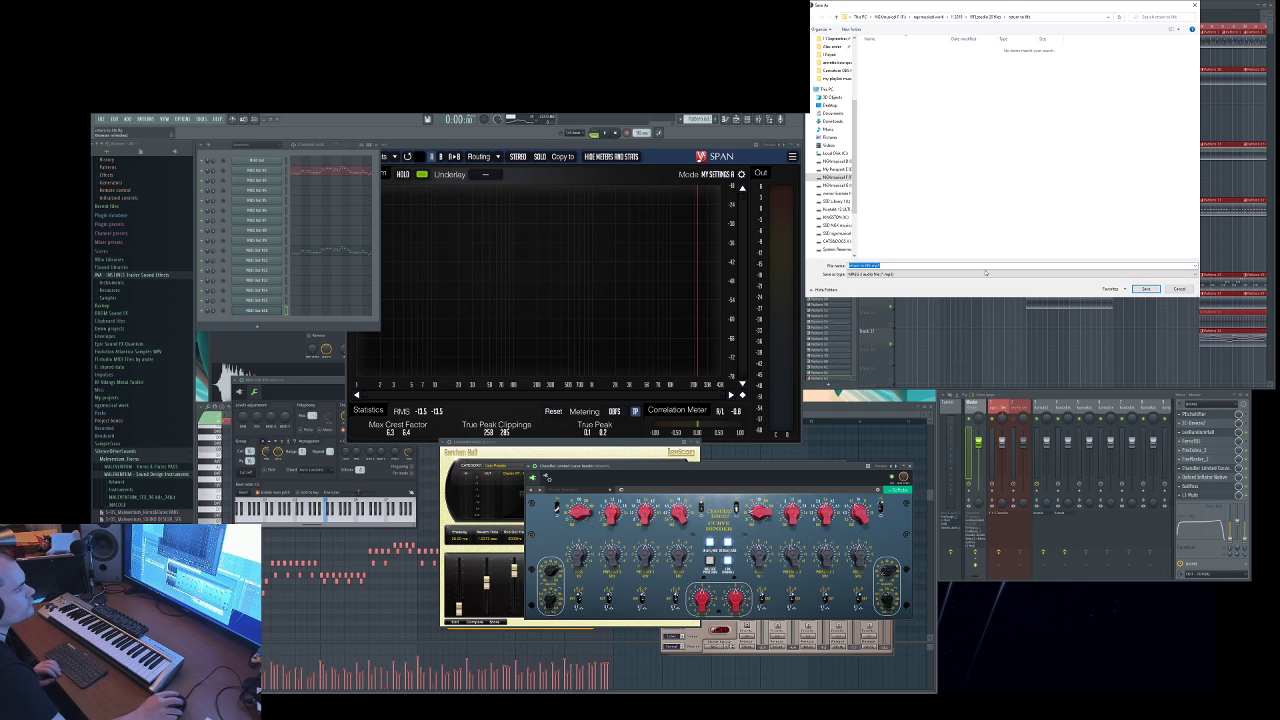
click(1155, 291)
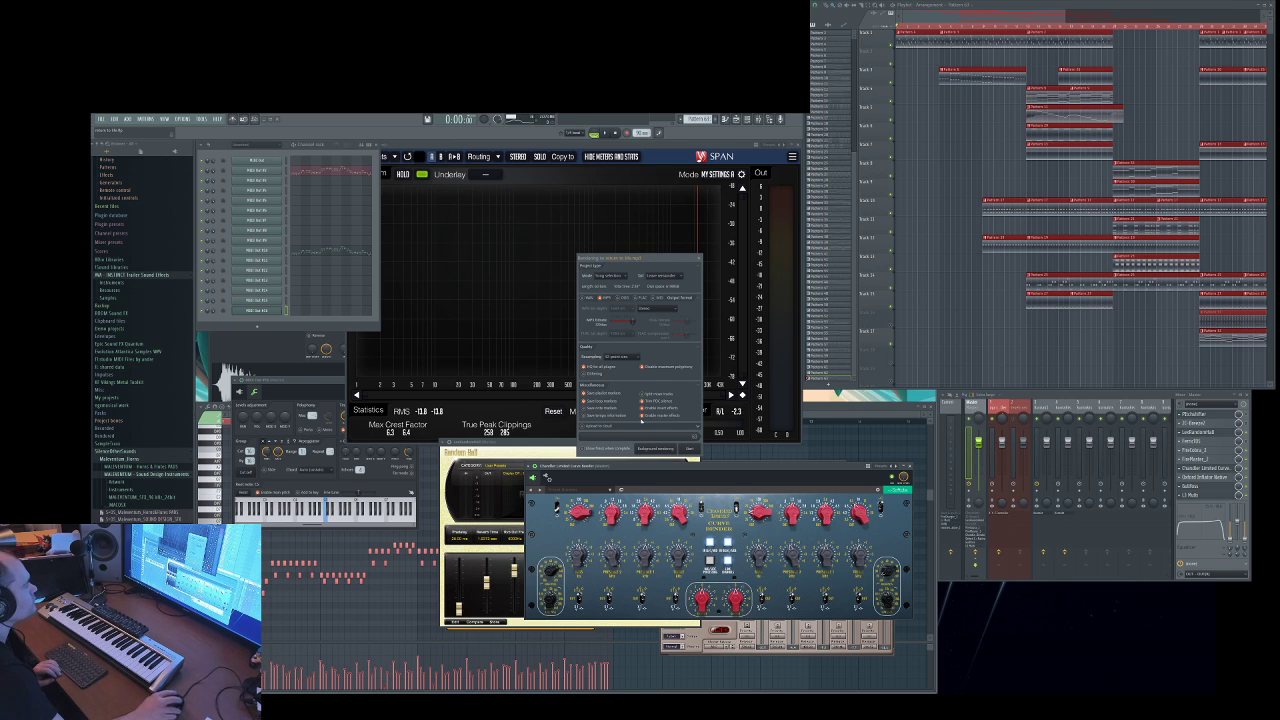
click(689, 448)
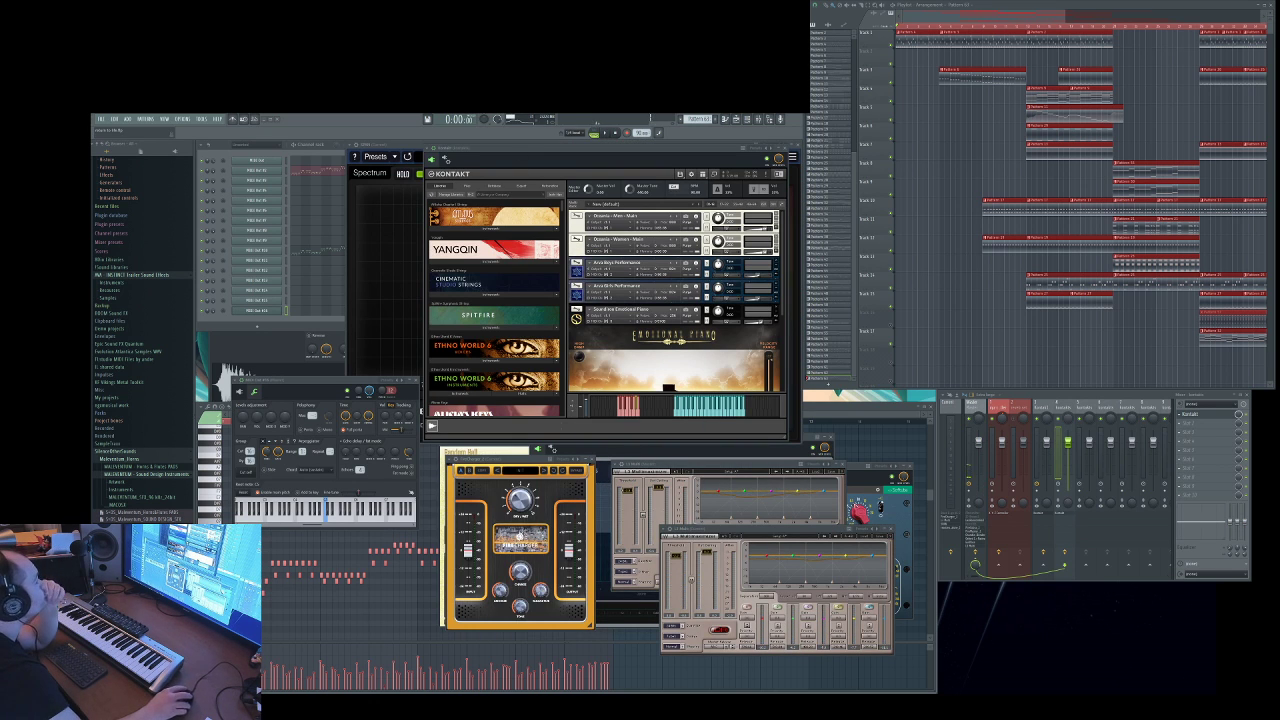
Save the project again under the same name after the render, replacing the existing FL Studio song file
key(ctrl+shift+s)
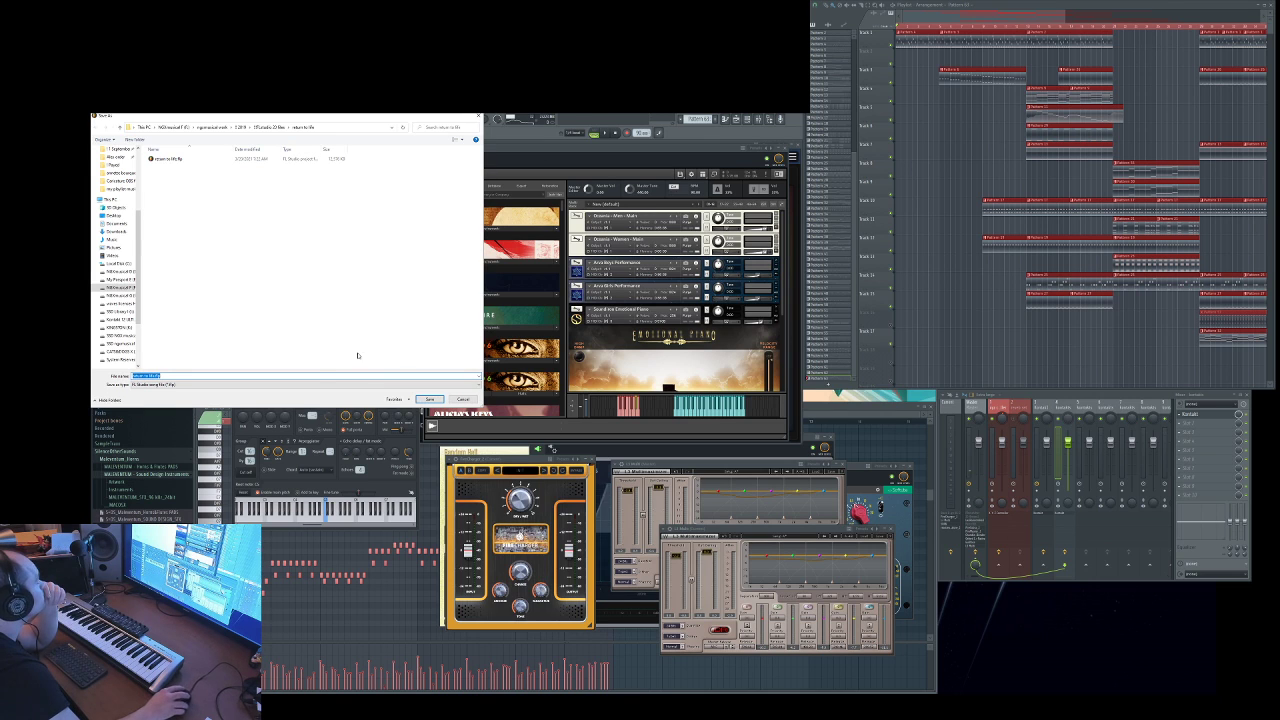
click(429, 399)
click(659, 359)
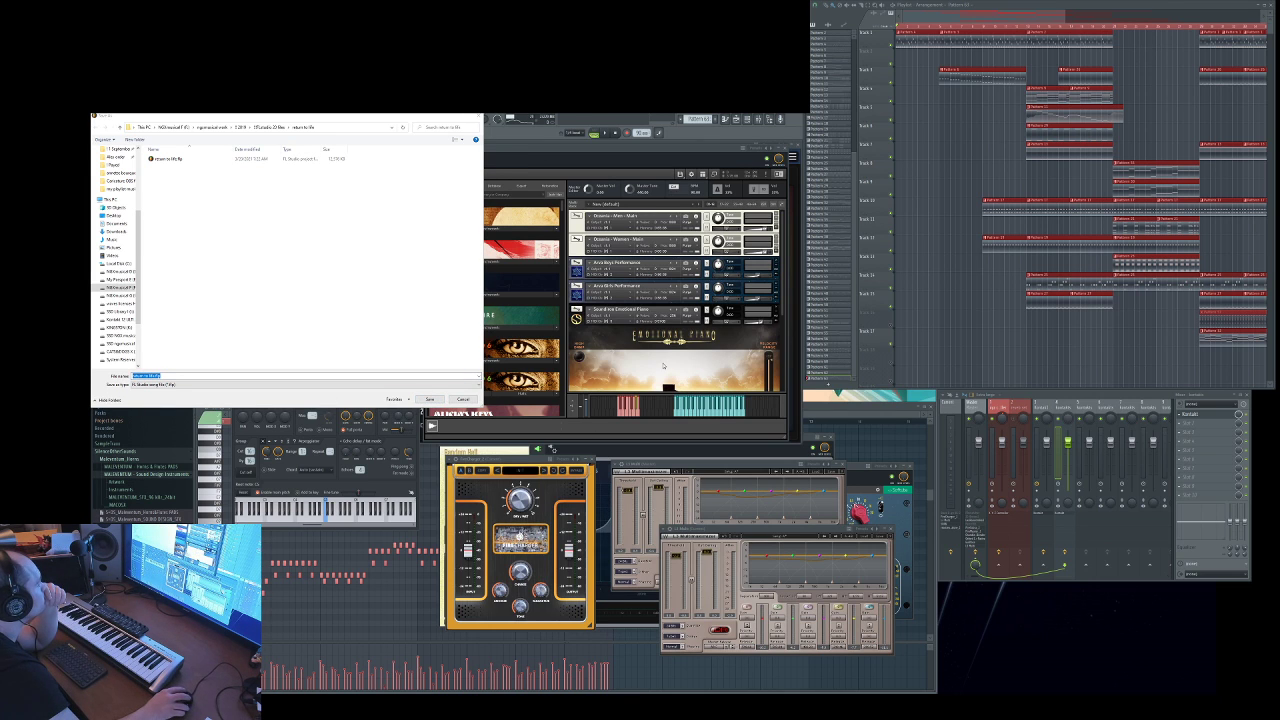